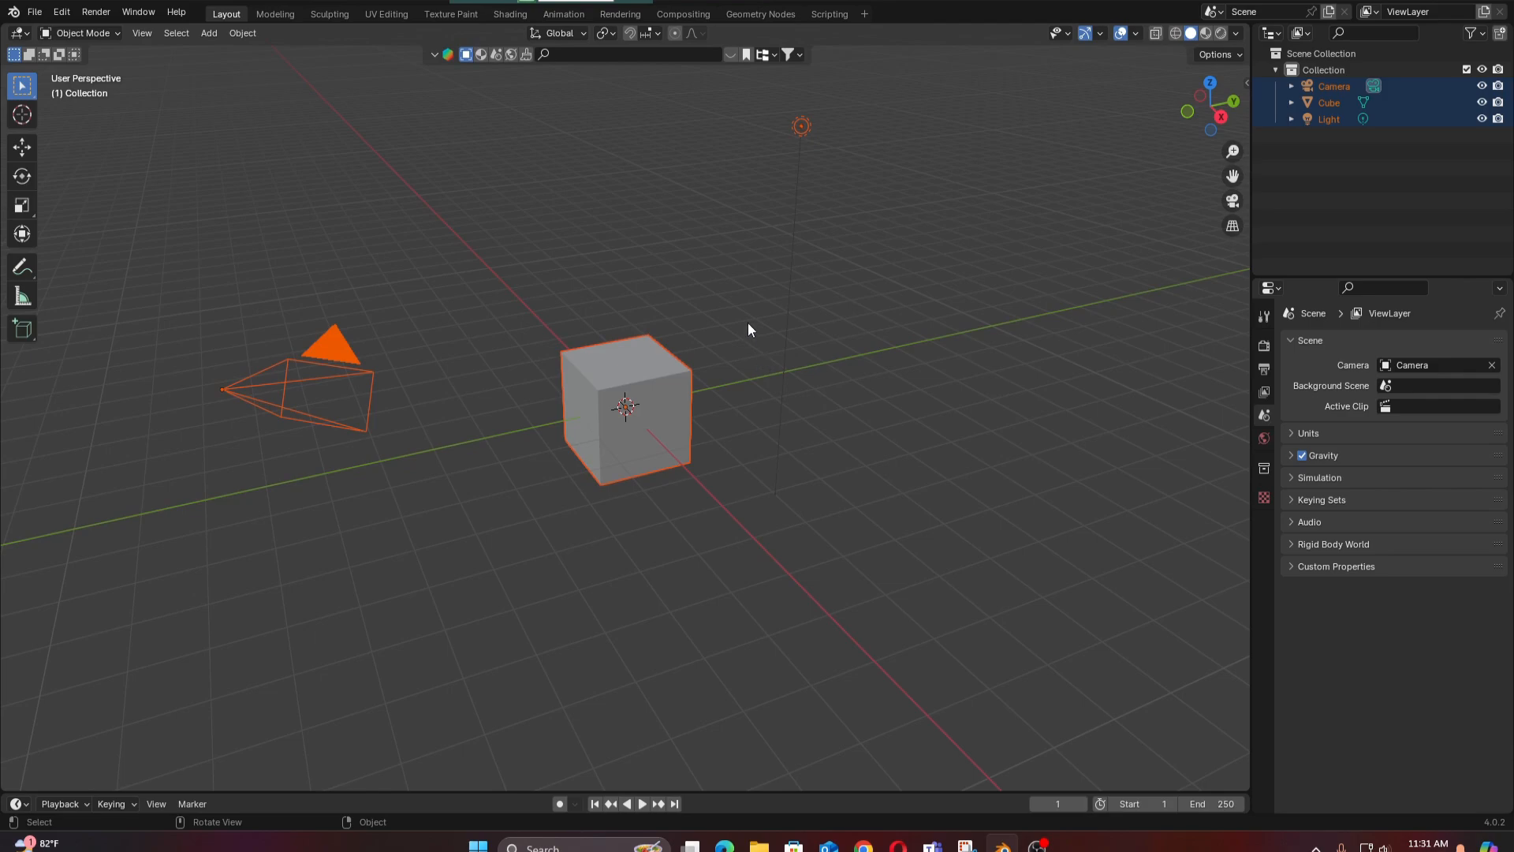
Deselect all objects and turn on the Screencast Keys overlay, collapsing its settings when done.
left_click(725, 290)
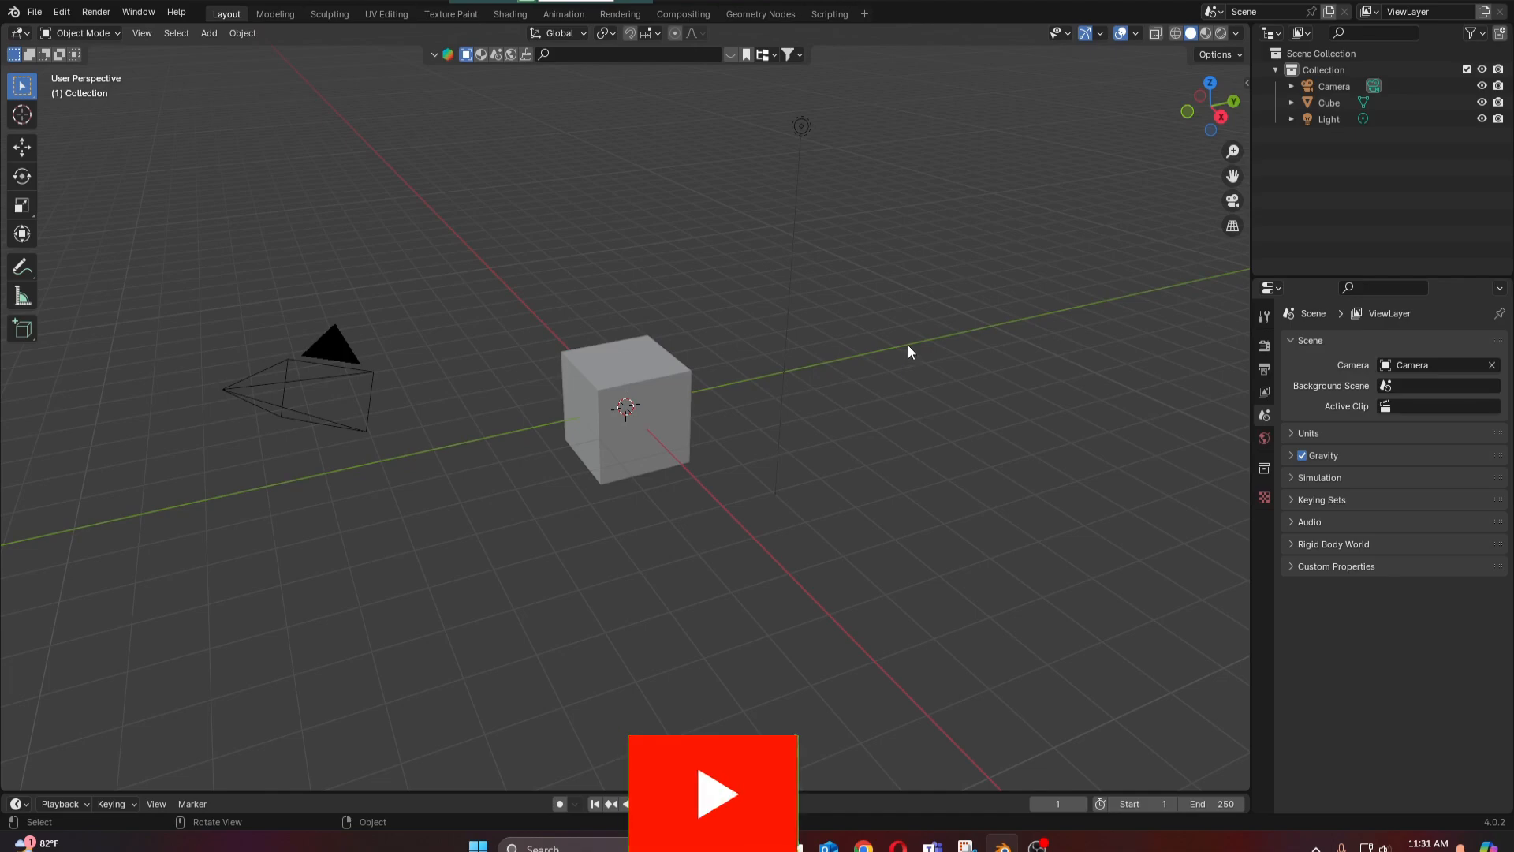
key("n")
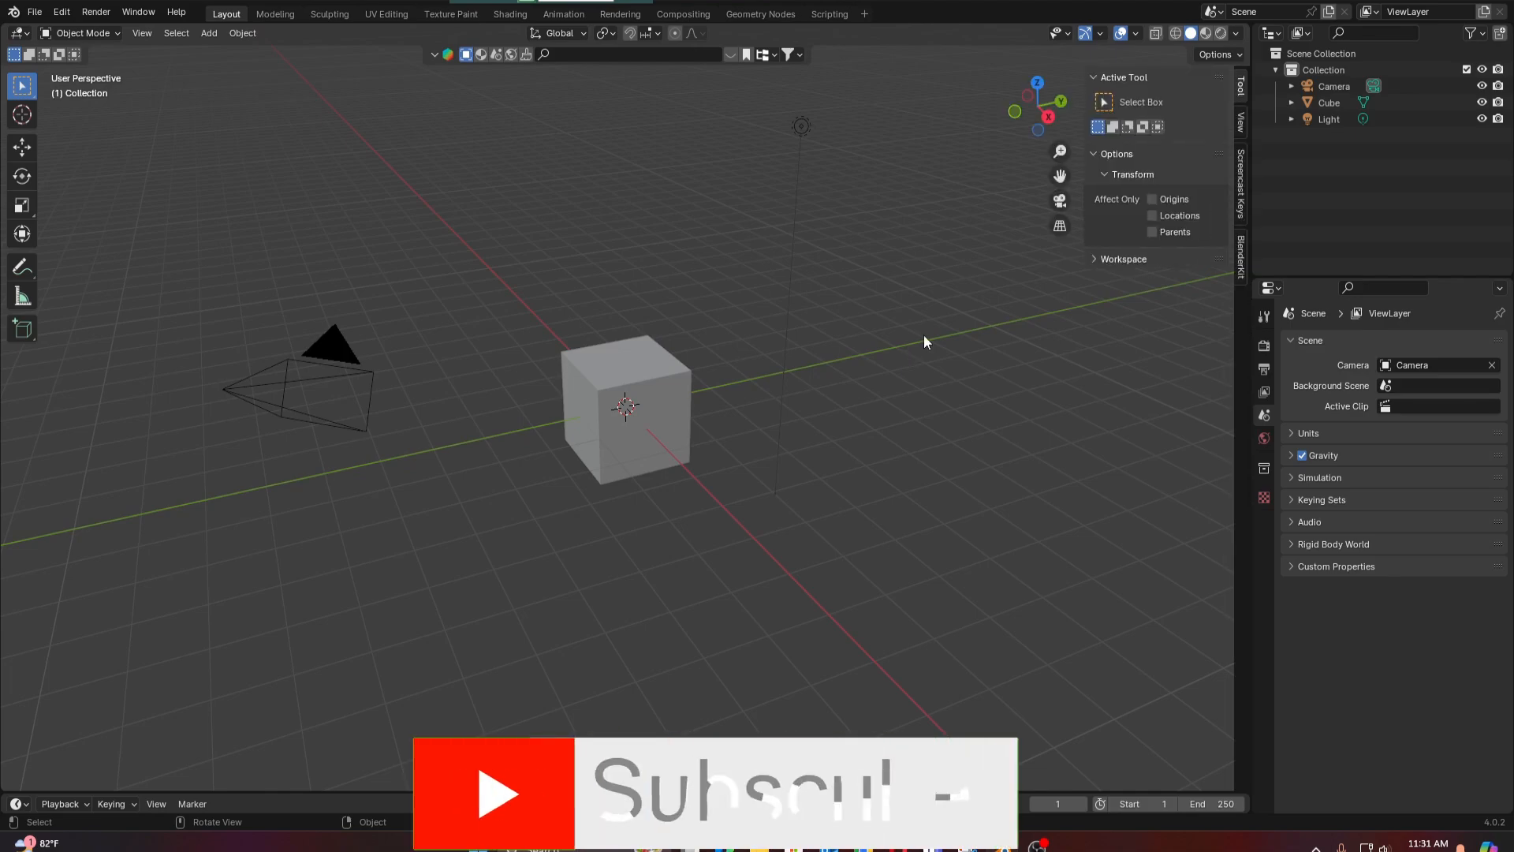
left_click(1241, 178)
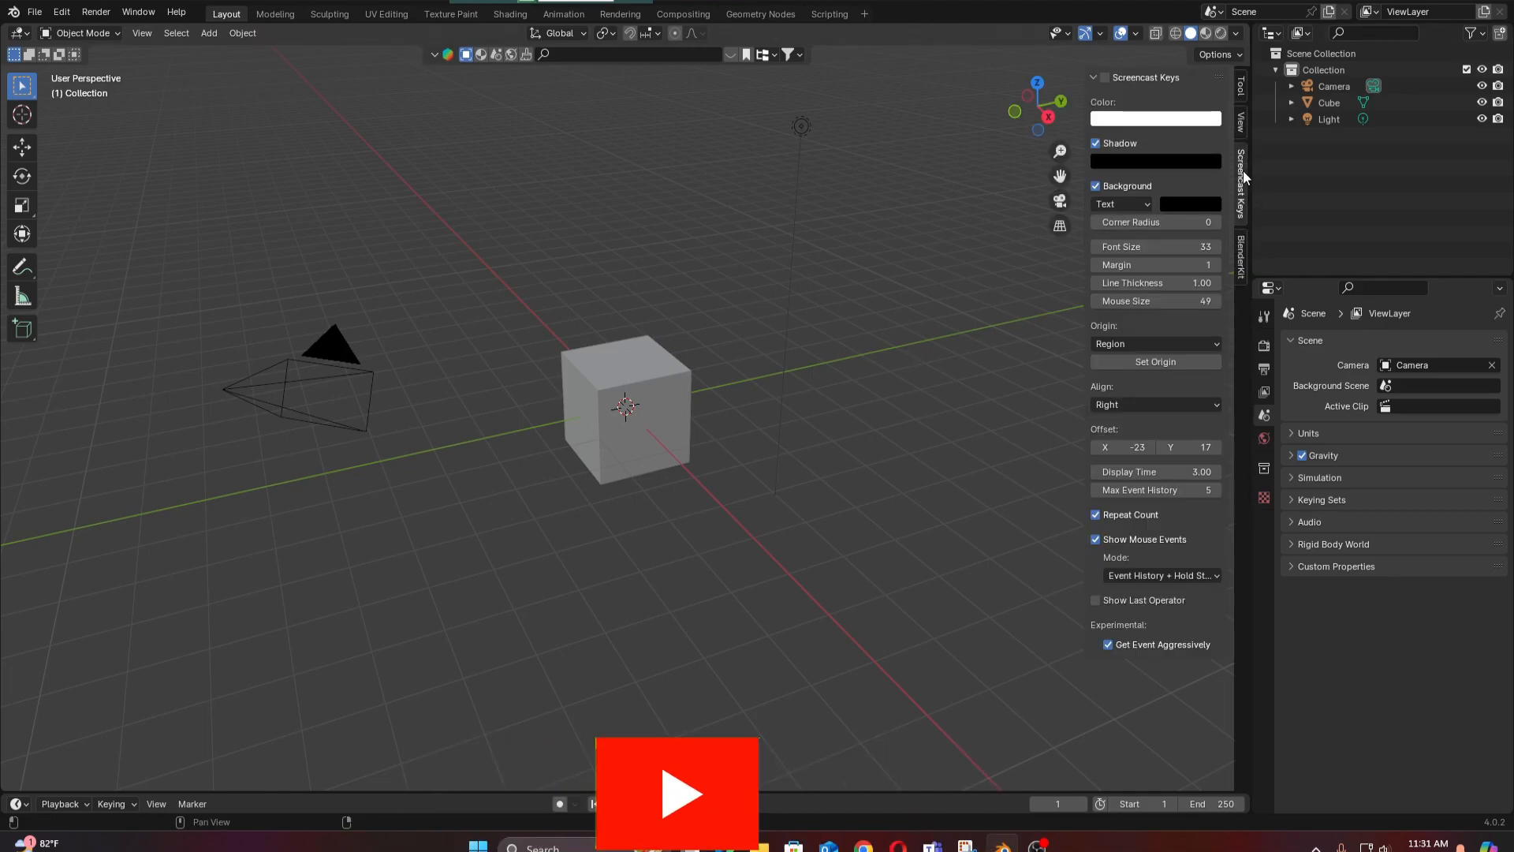
left_click(1105, 76)
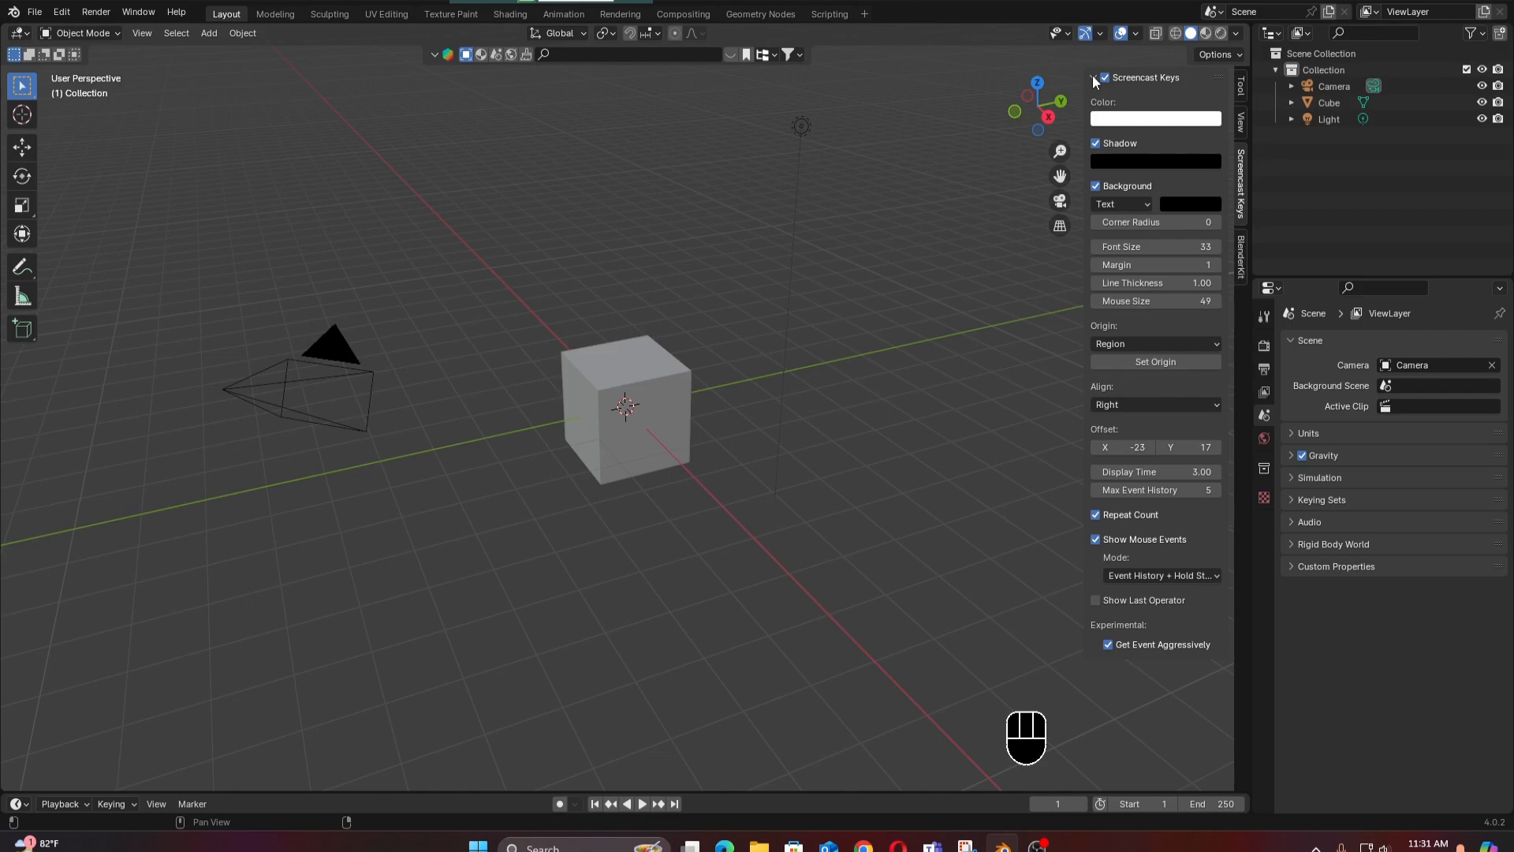
left_click(1093, 77)
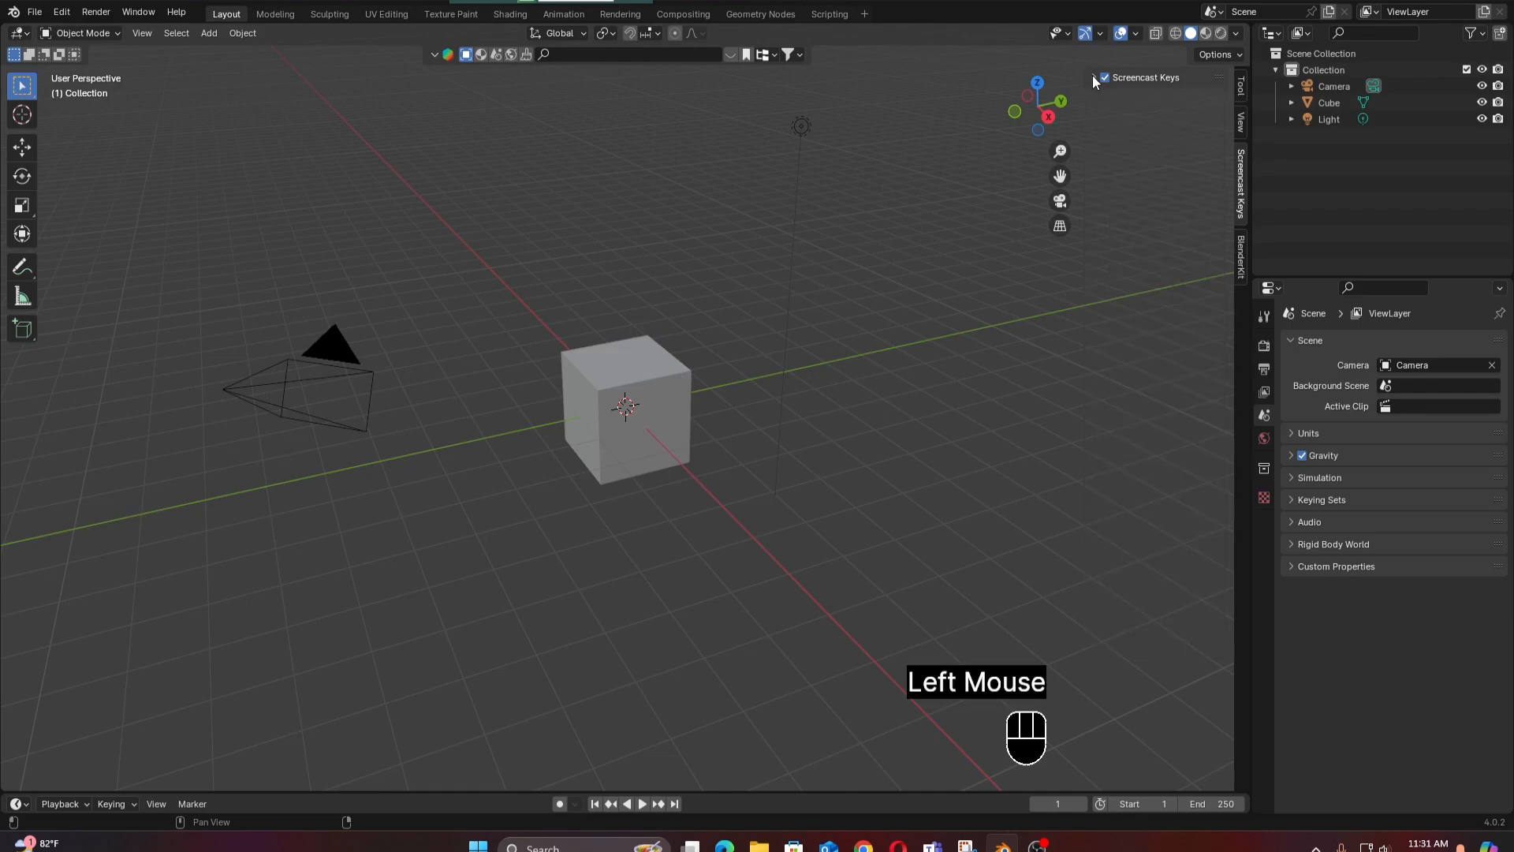
key("n")
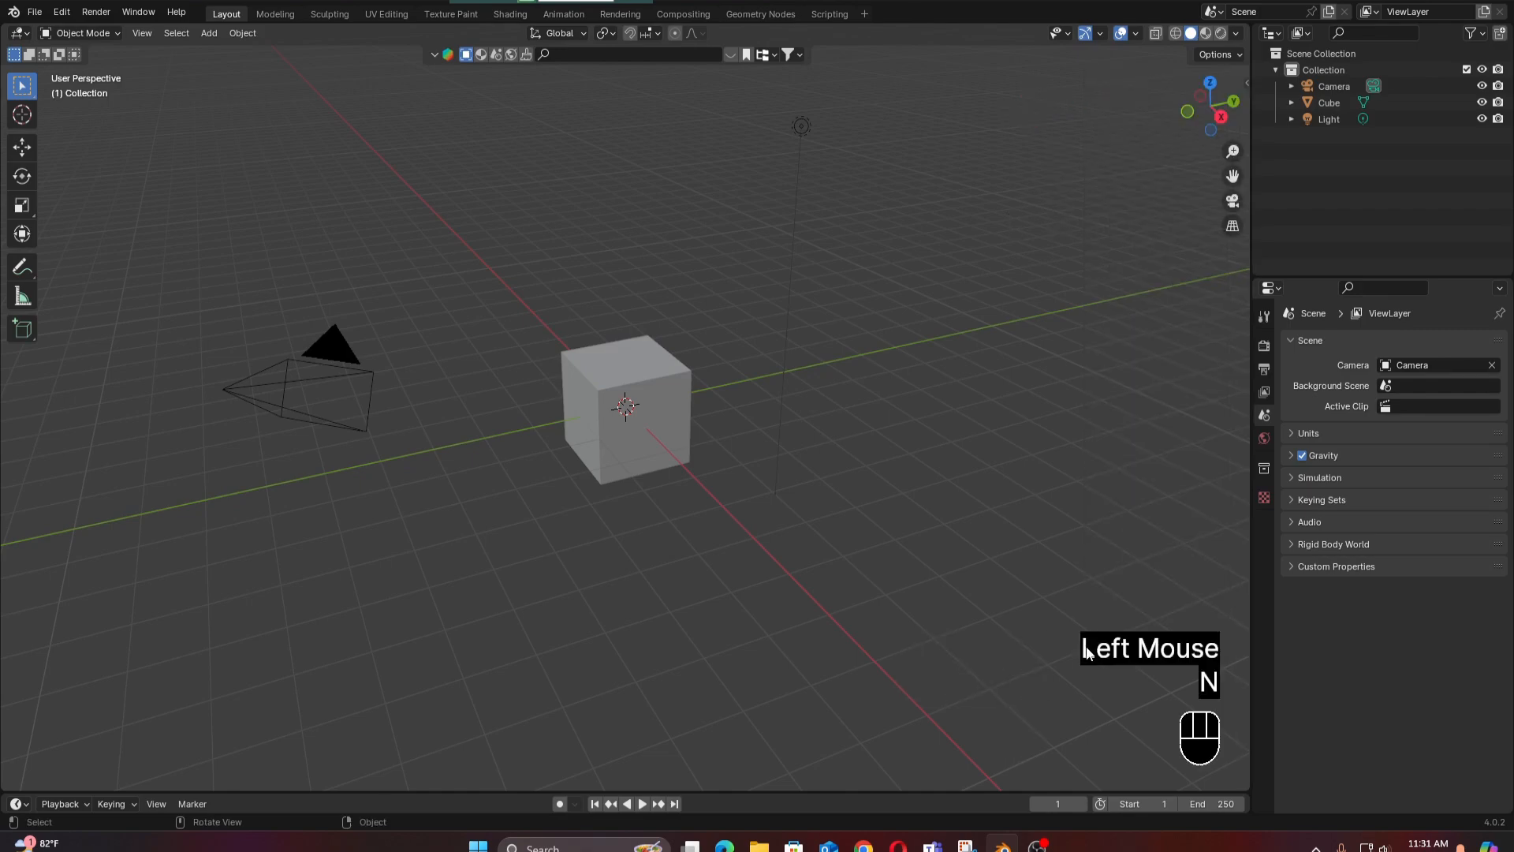
key("g")
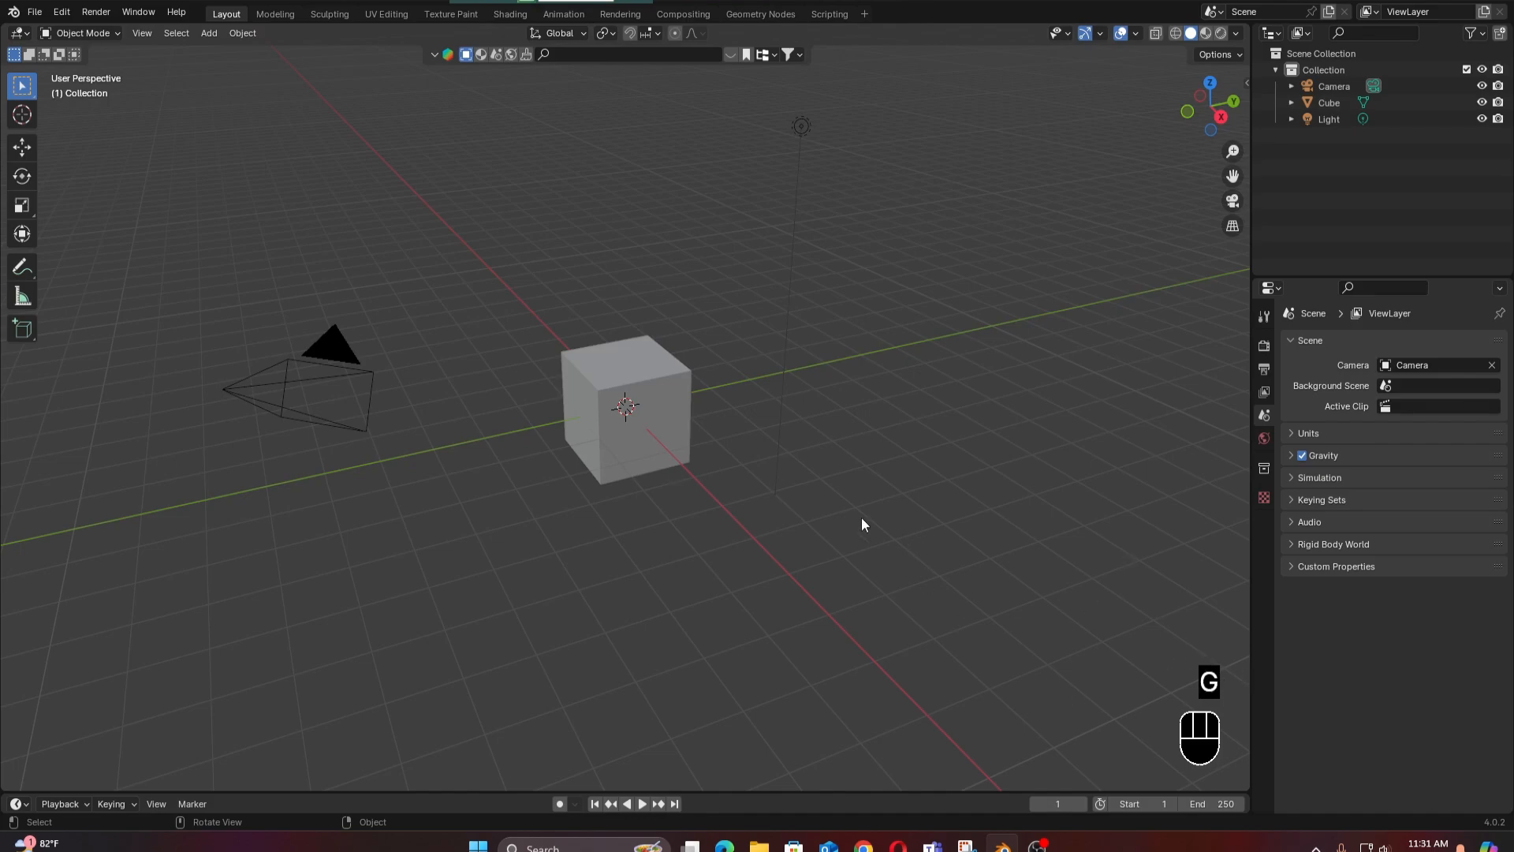
right_click(761, 324)
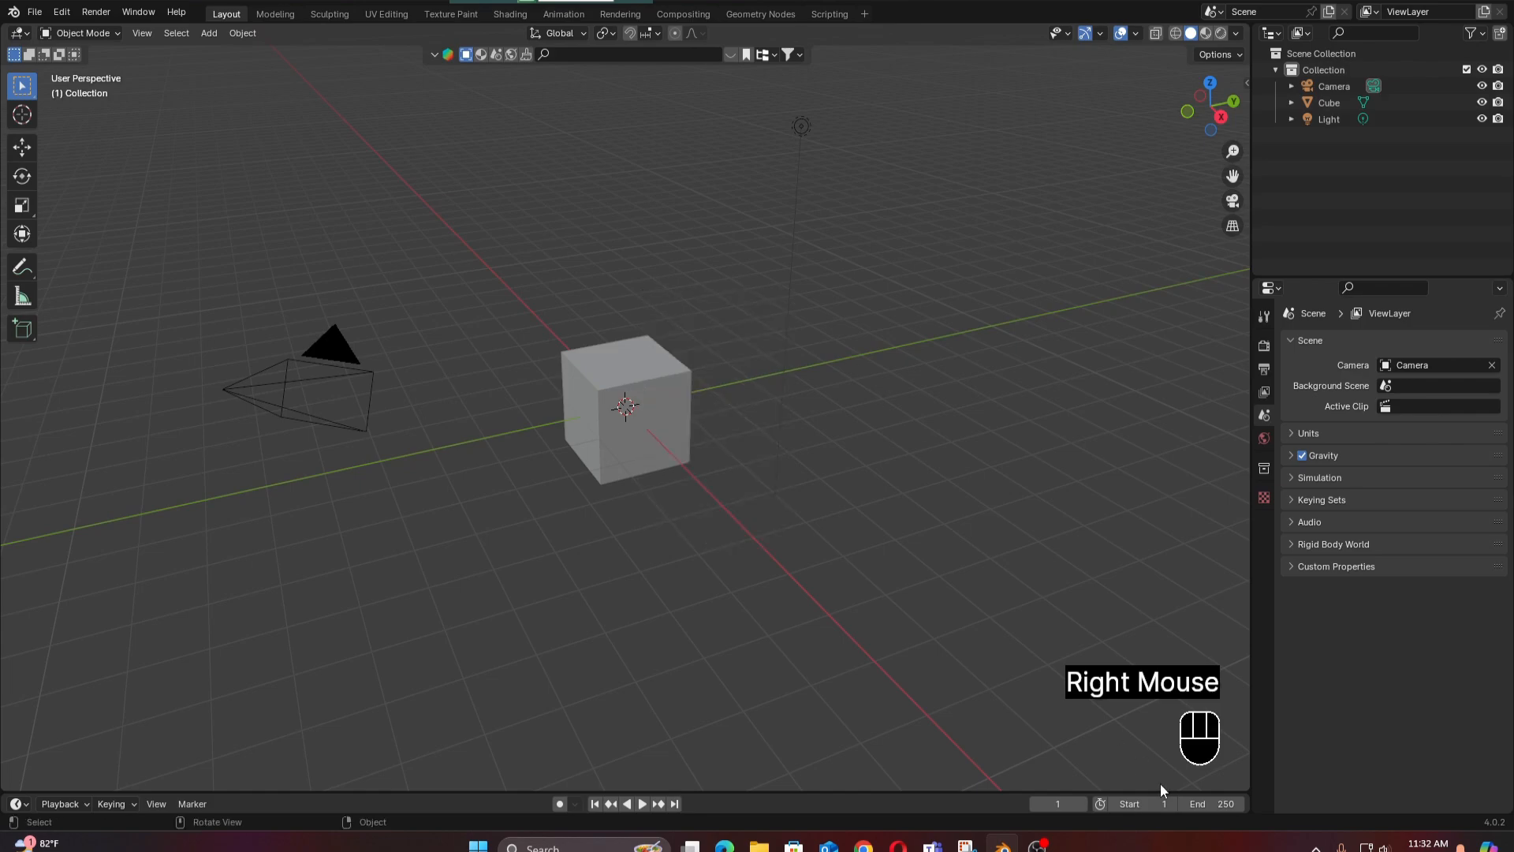
left_click(719, 307)
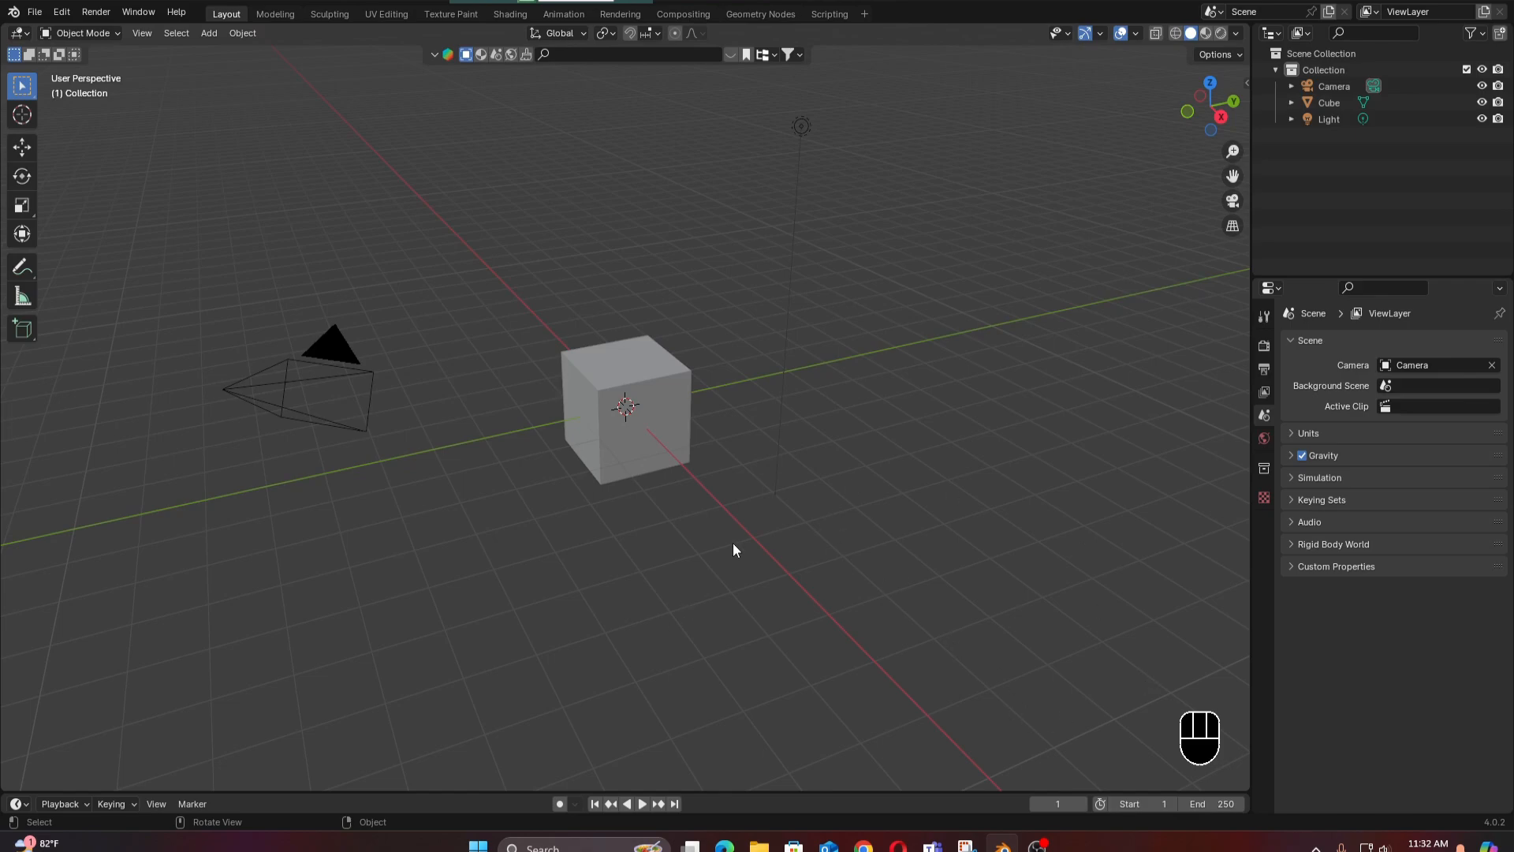
Switch to the front orthographic view and delete the default camera, cube and light.
key("KP_1")
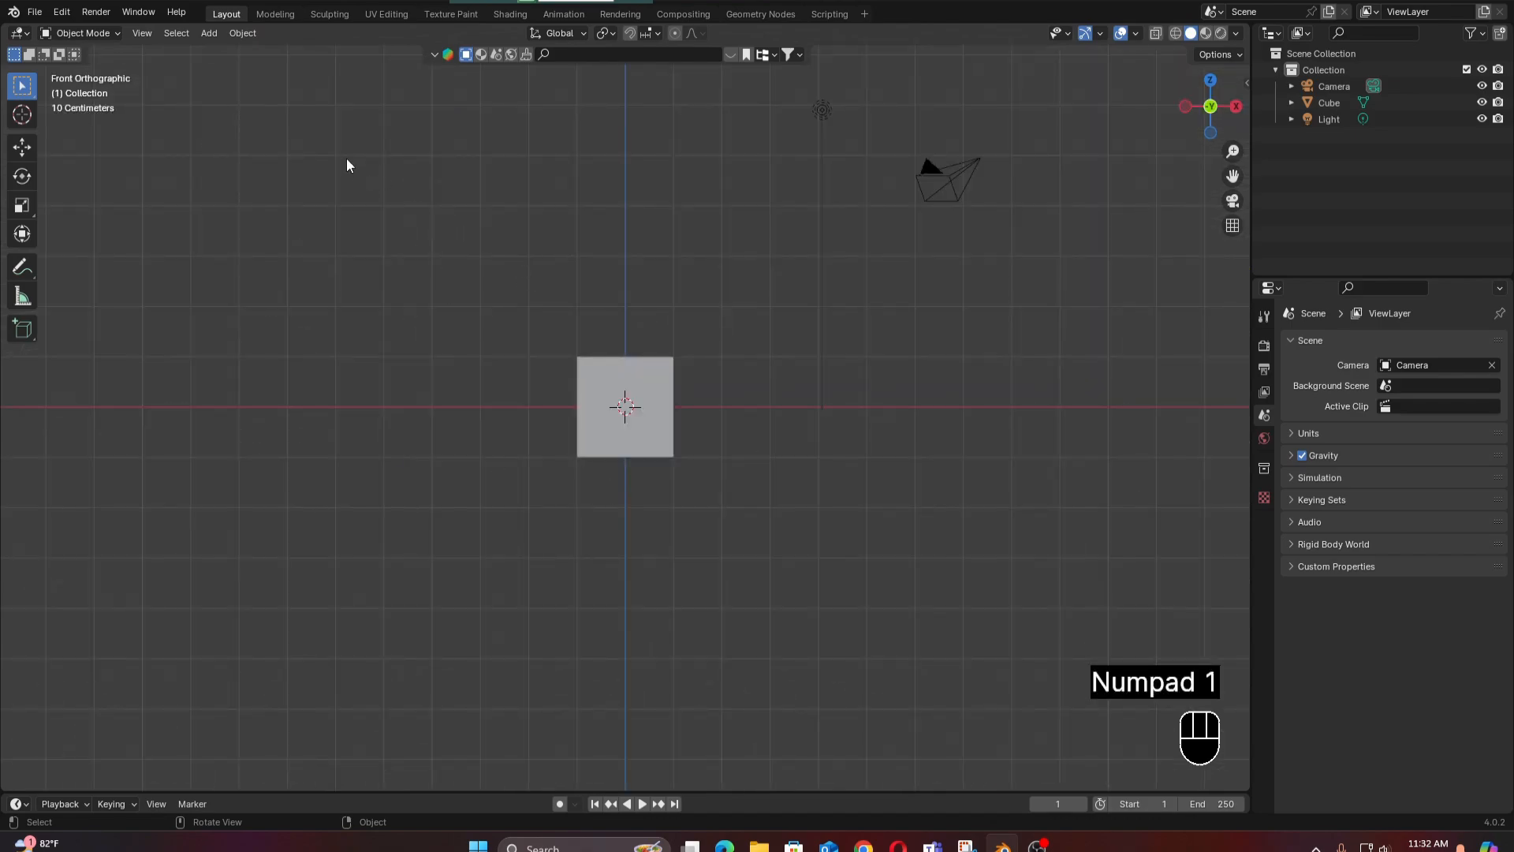
middle_click_drag(337, 152, 342, 223)
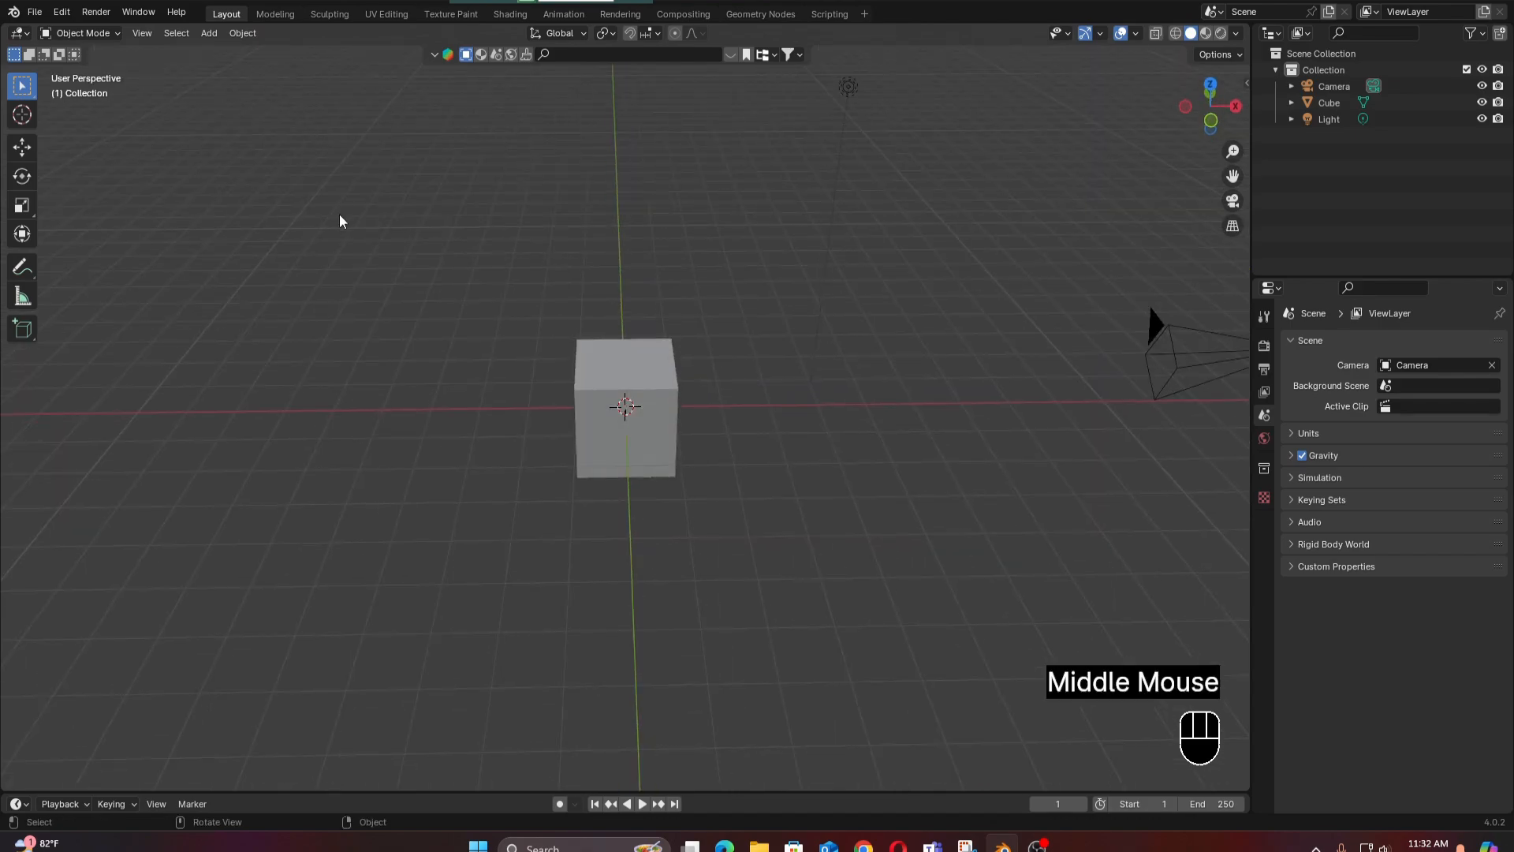
key("KP_1")
left_click_drag(376, 116, 1038, 587)
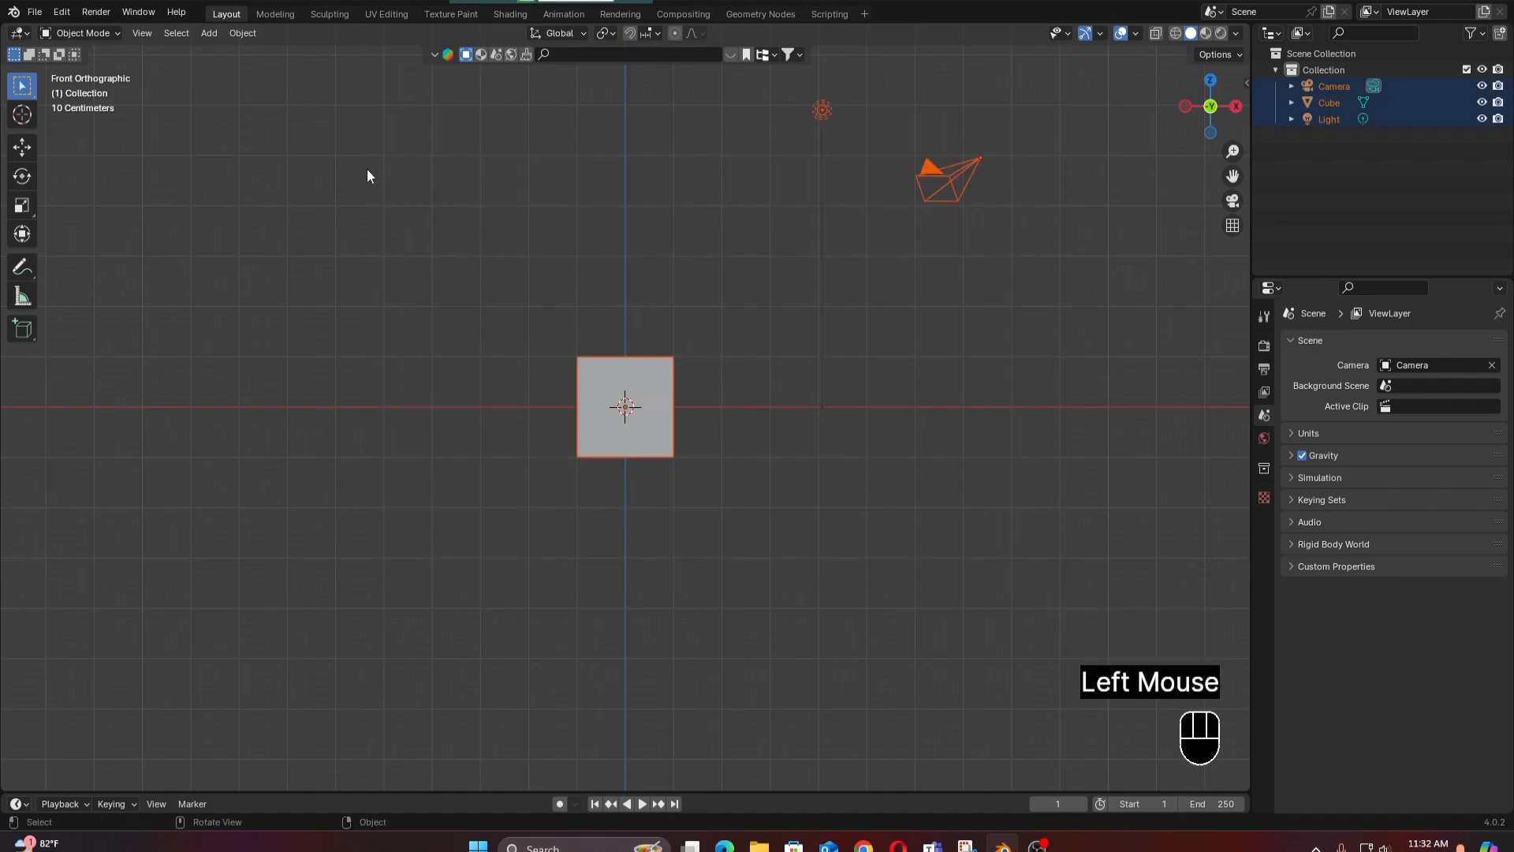
left_click_drag(375, 163, 992, 575)
key("Delete")
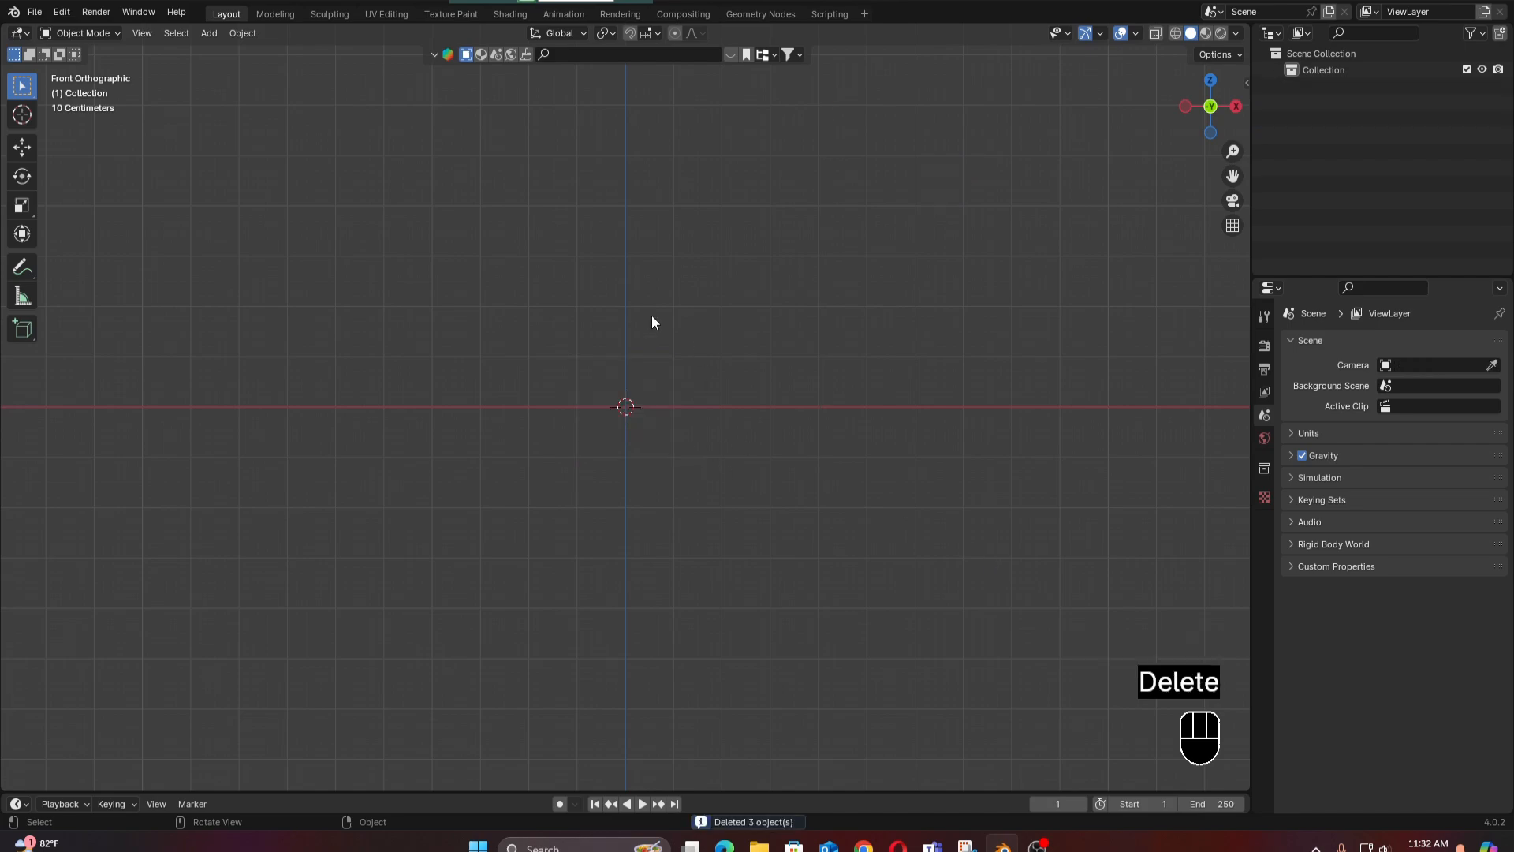
Load Screenshot 2024-09-28 111638.png from the Screenshots folder in Pictures as a reference image aligned to the front view.
left_click(211, 33)
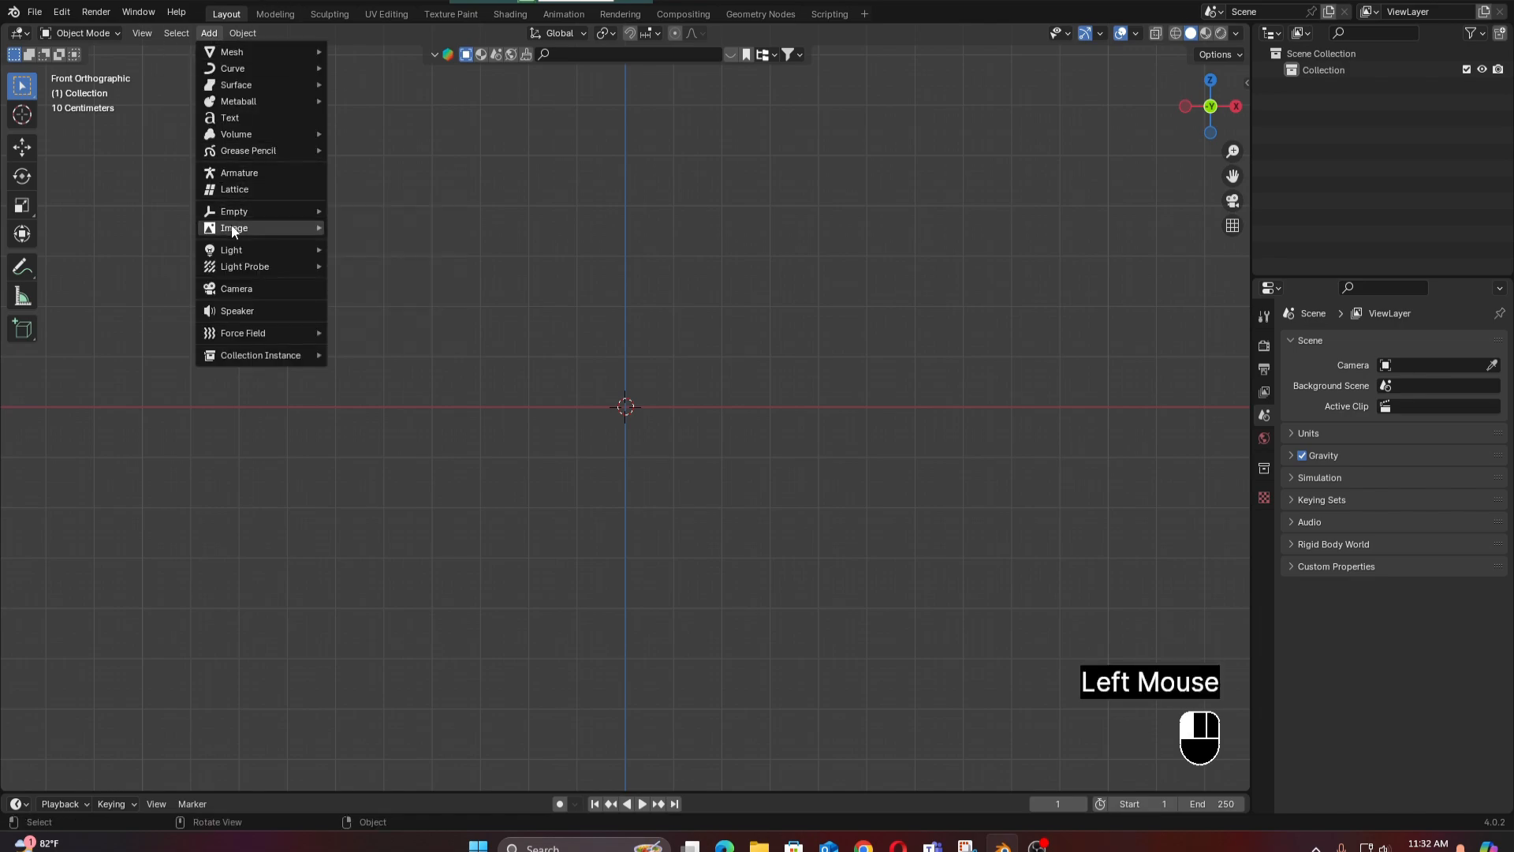
mouse_move(235, 229)
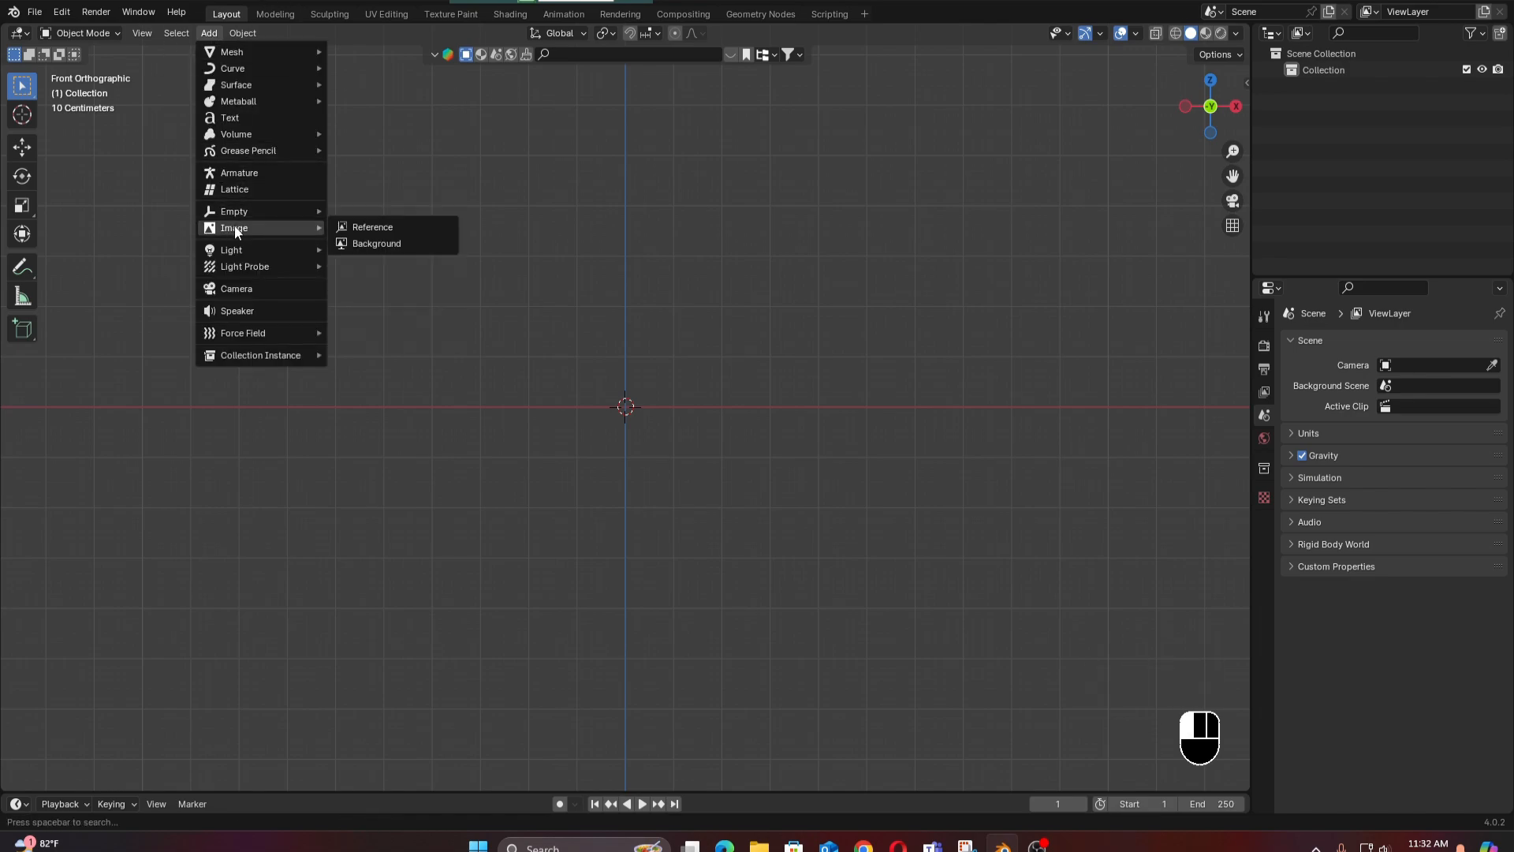
left_click(402, 225)
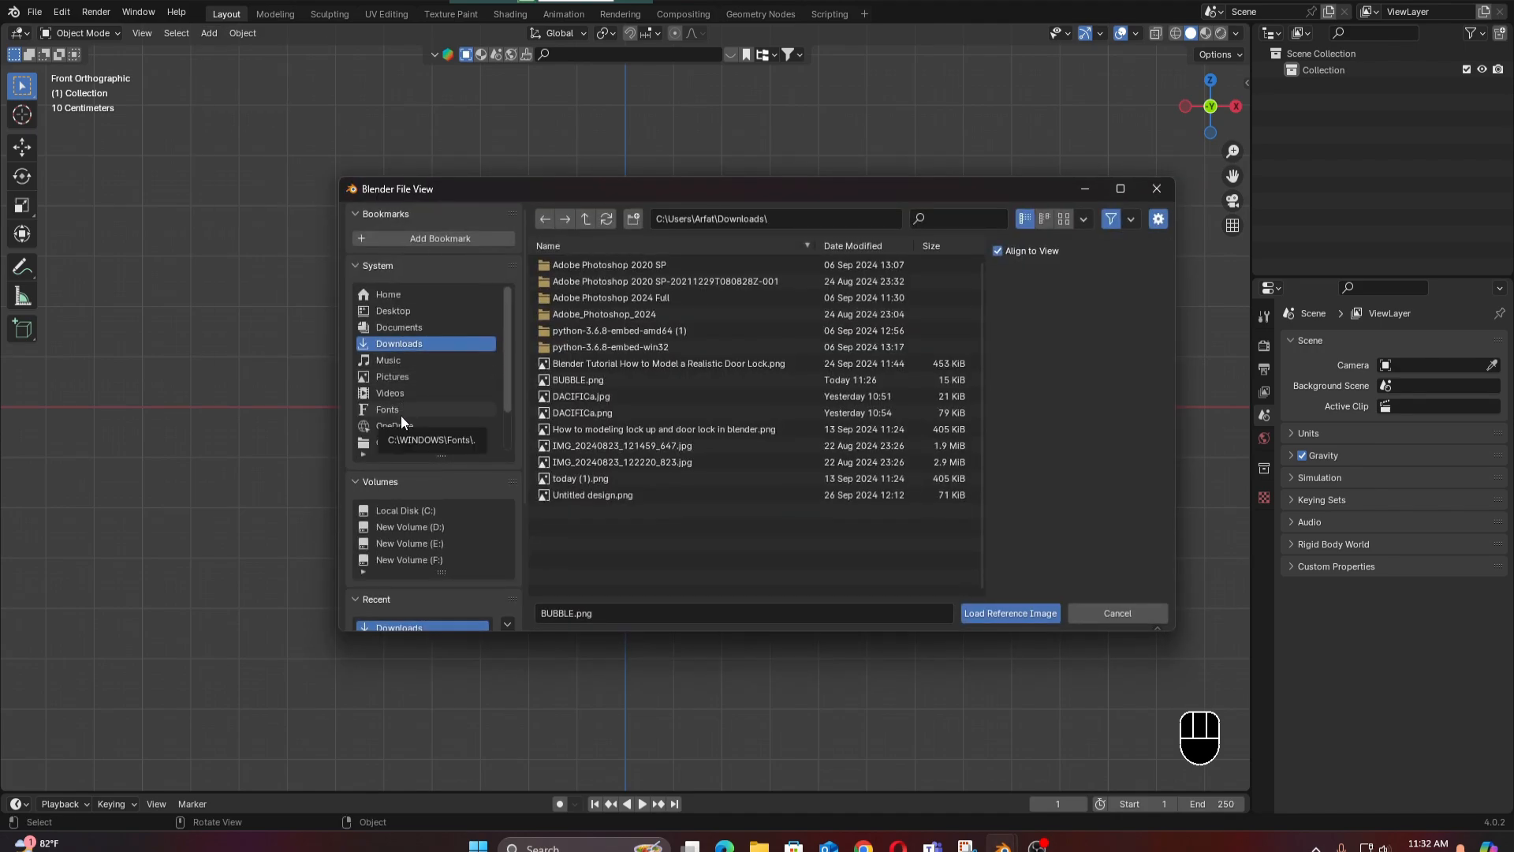
left_click(398, 376)
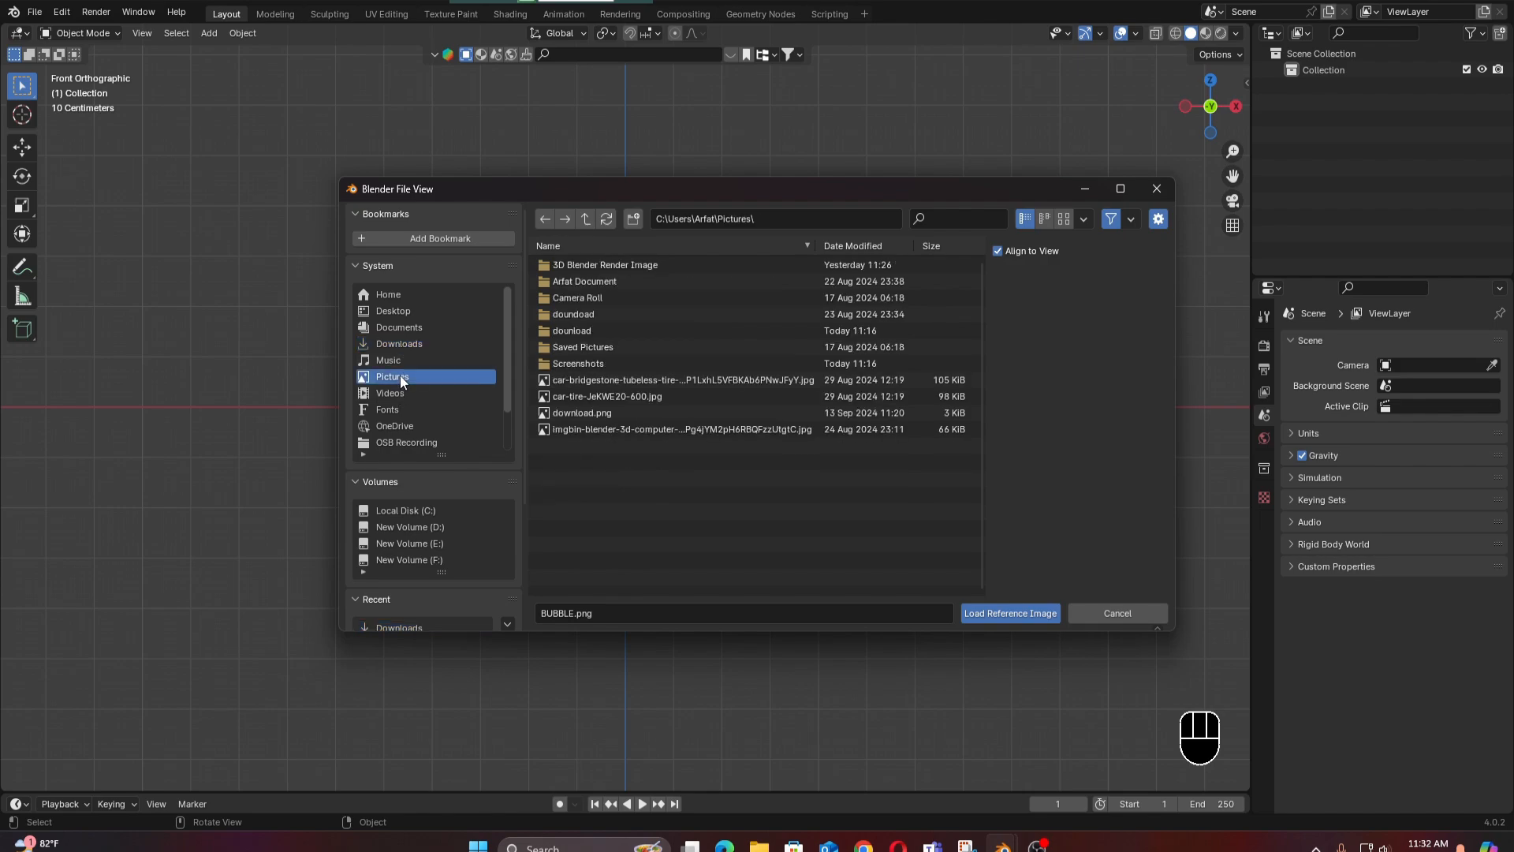
left_click(579, 362)
left_click(607, 262)
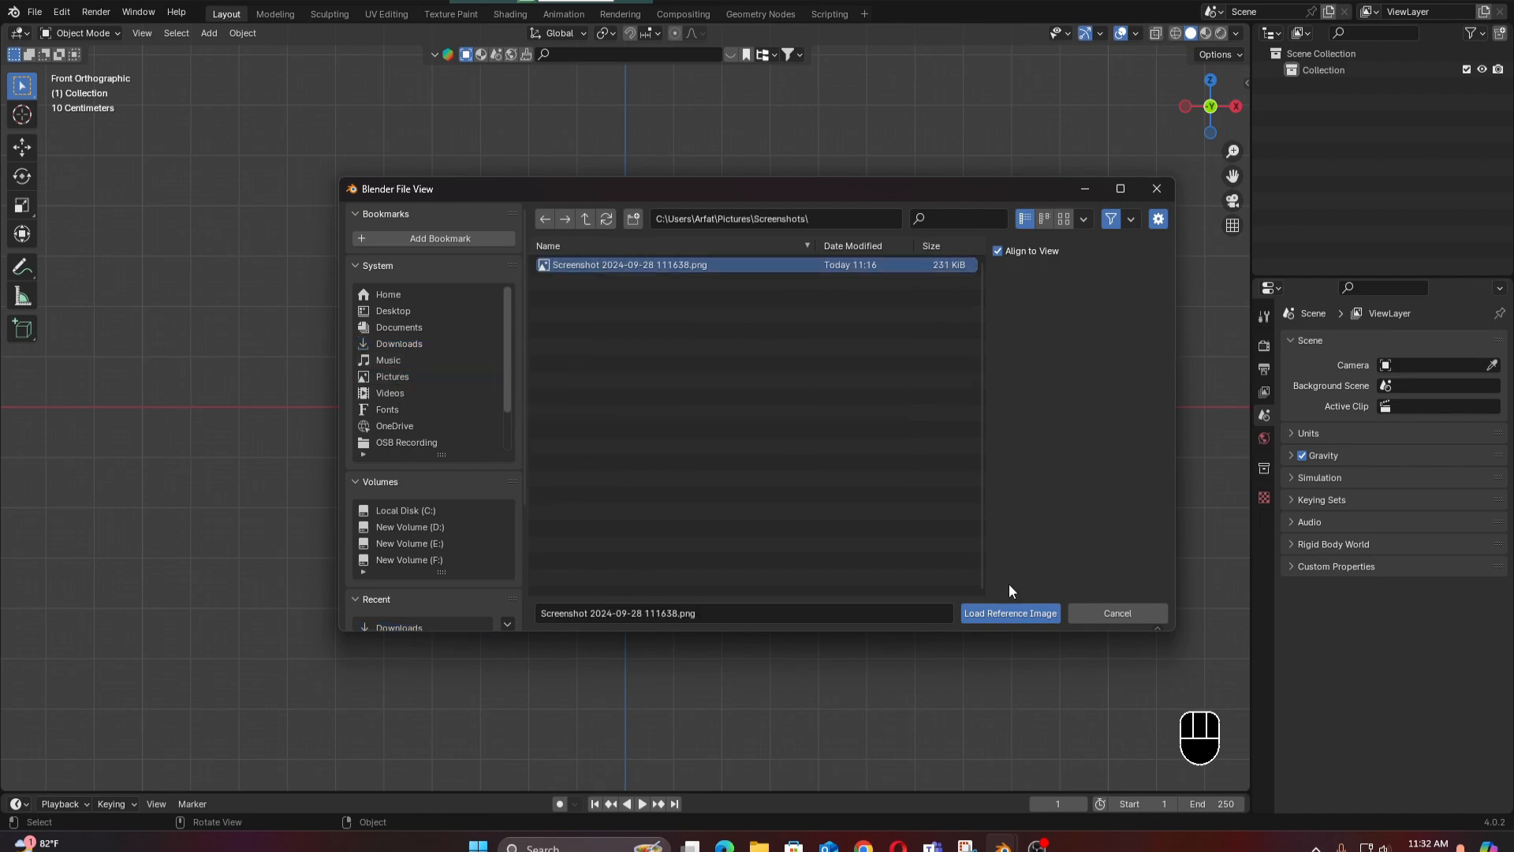
left_click(1009, 609)
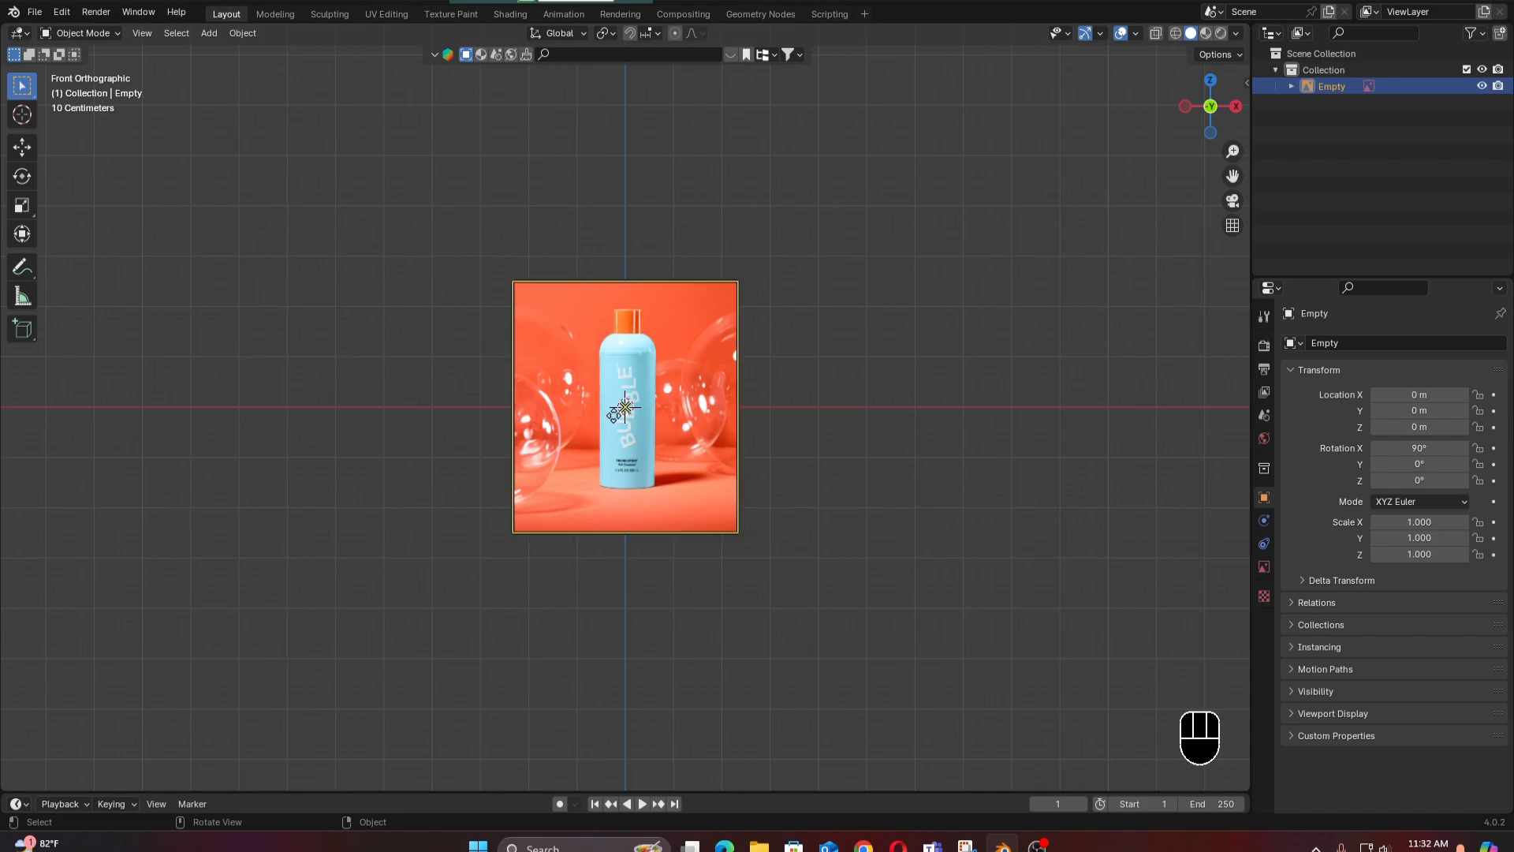
Disable the bottle reference image's display in perspective views and set its depth to Front.
scroll(625, 407, "up", 3)
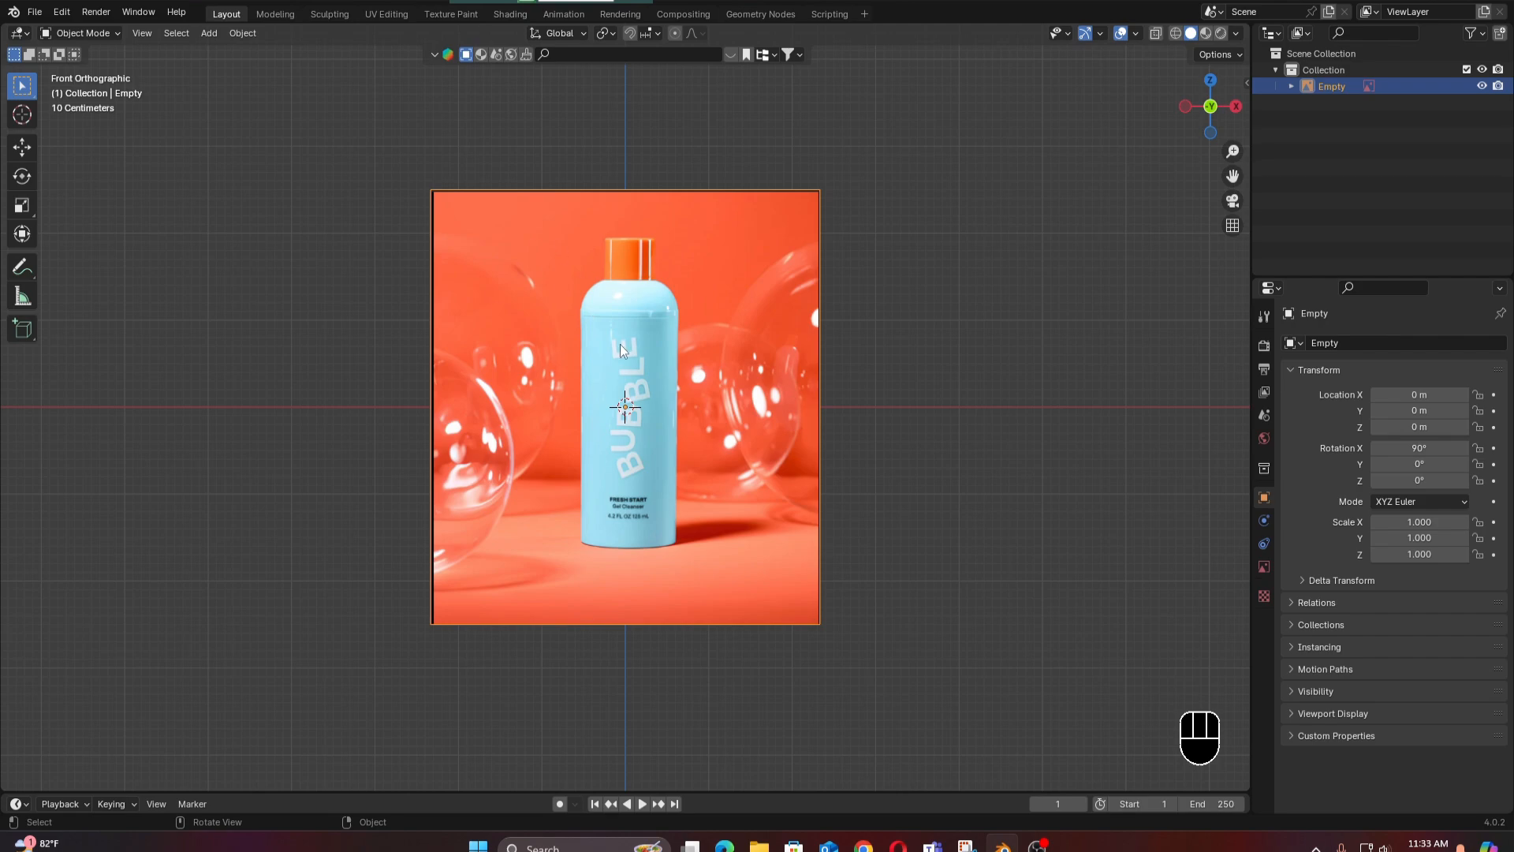
scroll(621, 348, "up", 1)
scroll(620, 344, "down", 1)
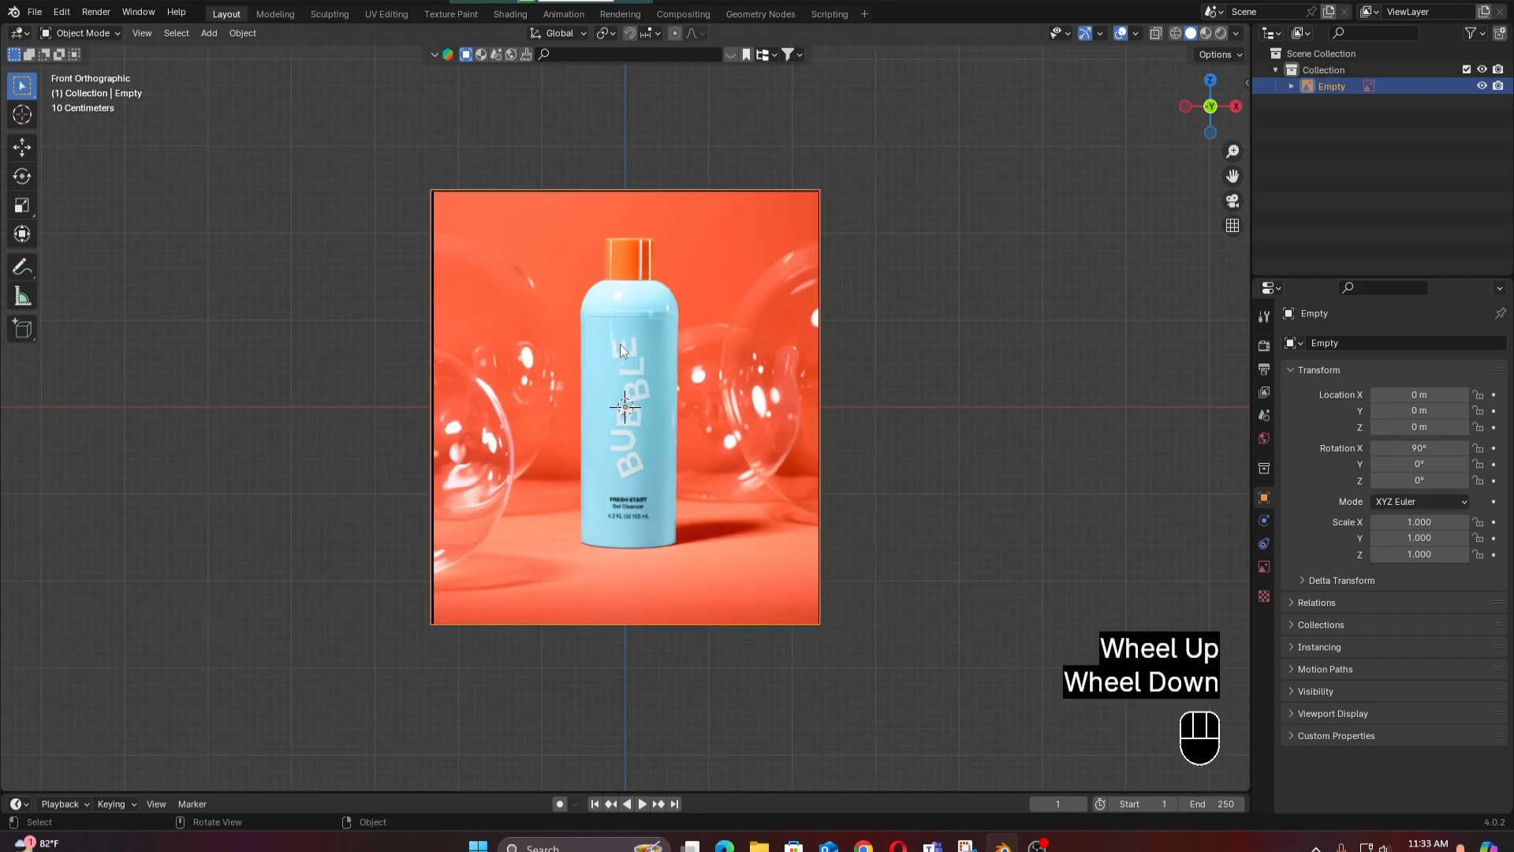
scroll(741, 351, "up", 1)
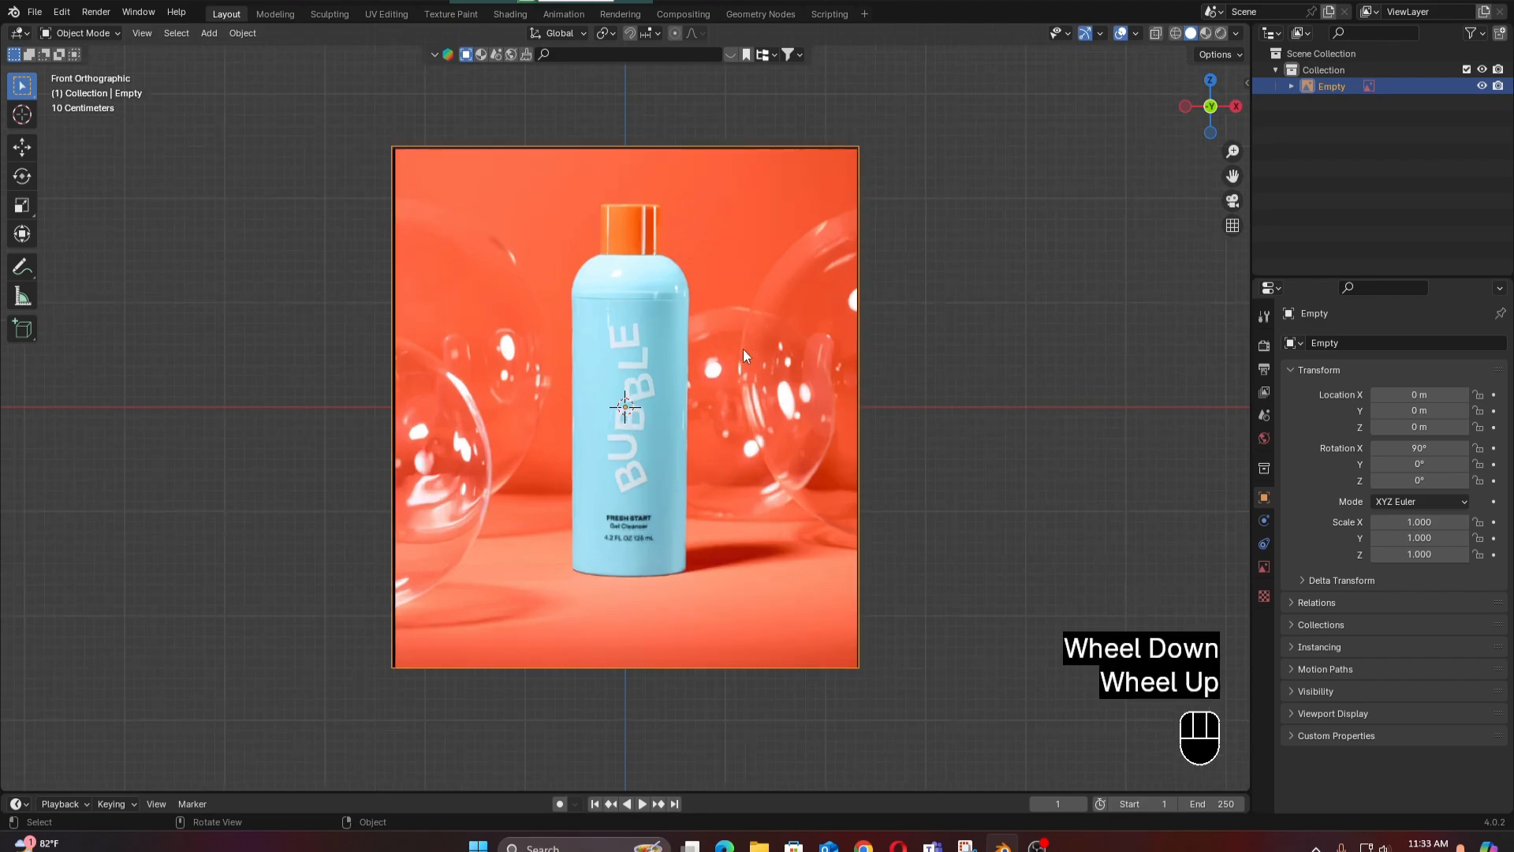
left_click(903, 302)
left_click(709, 345)
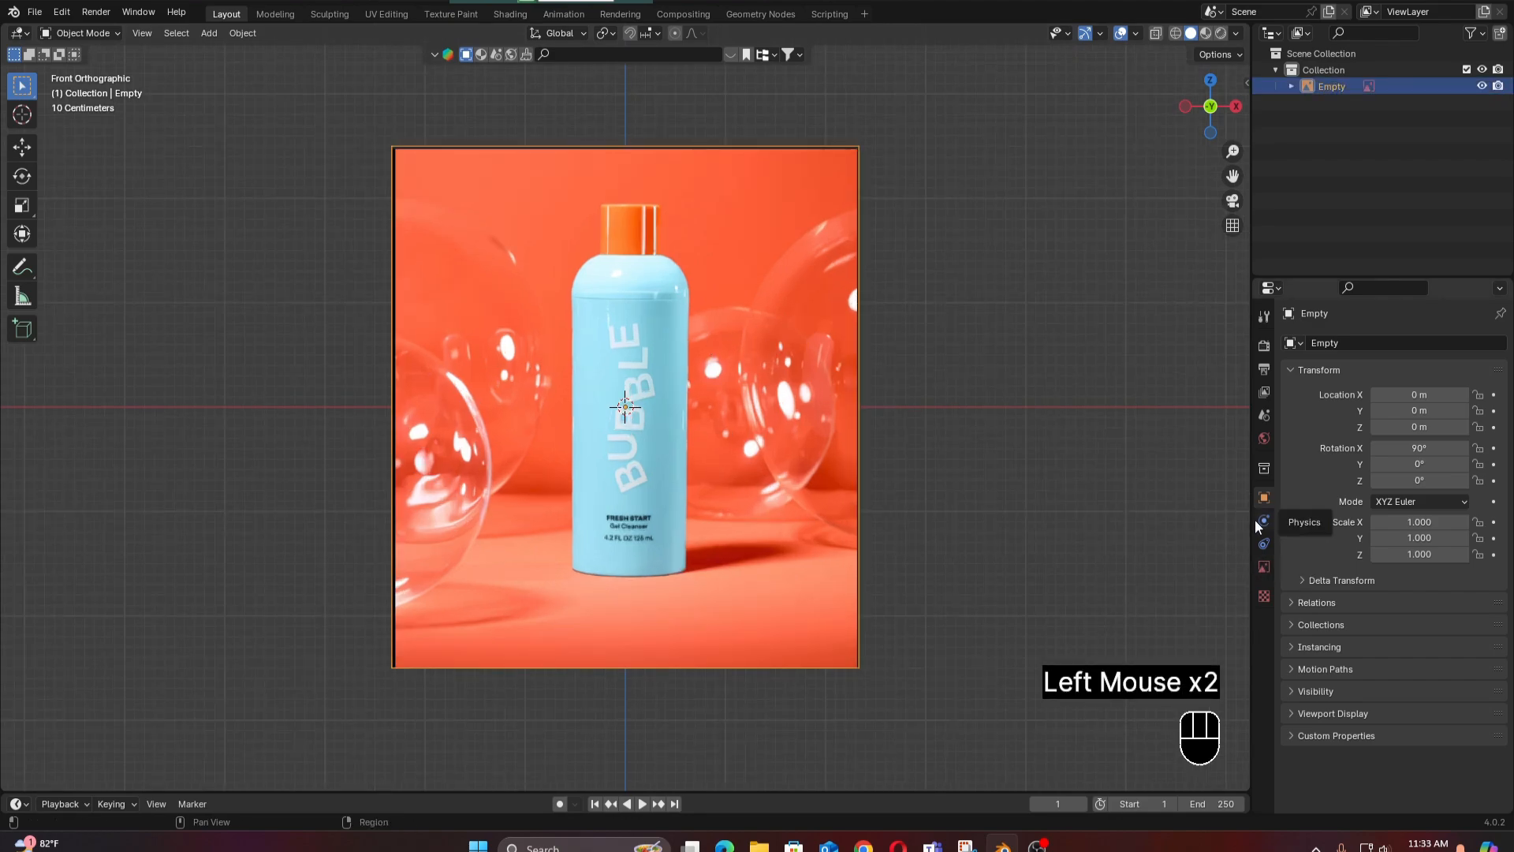
left_click(1262, 566)
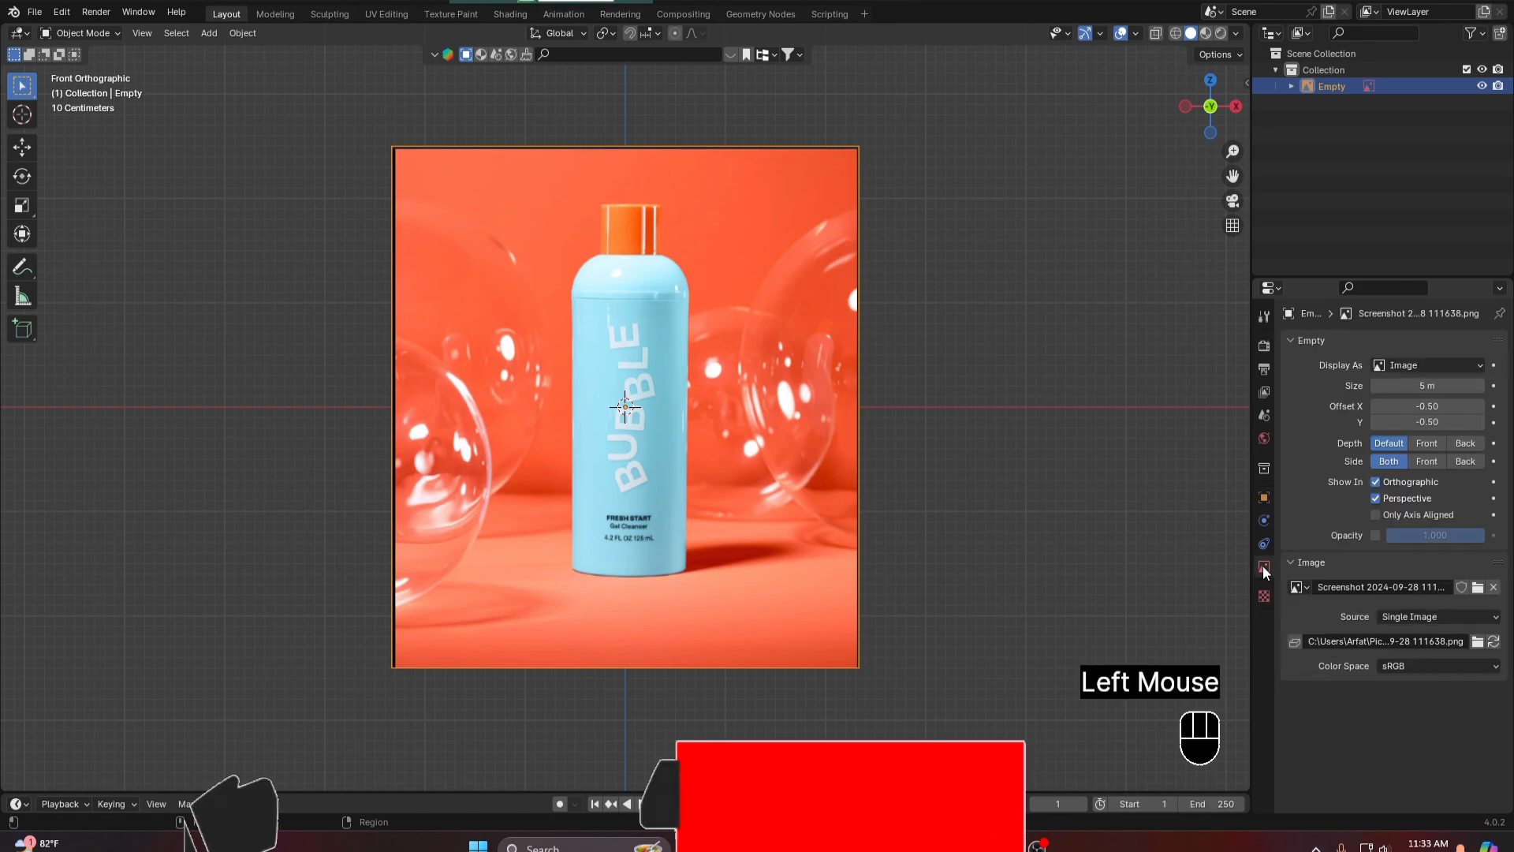
left_click(1375, 499)
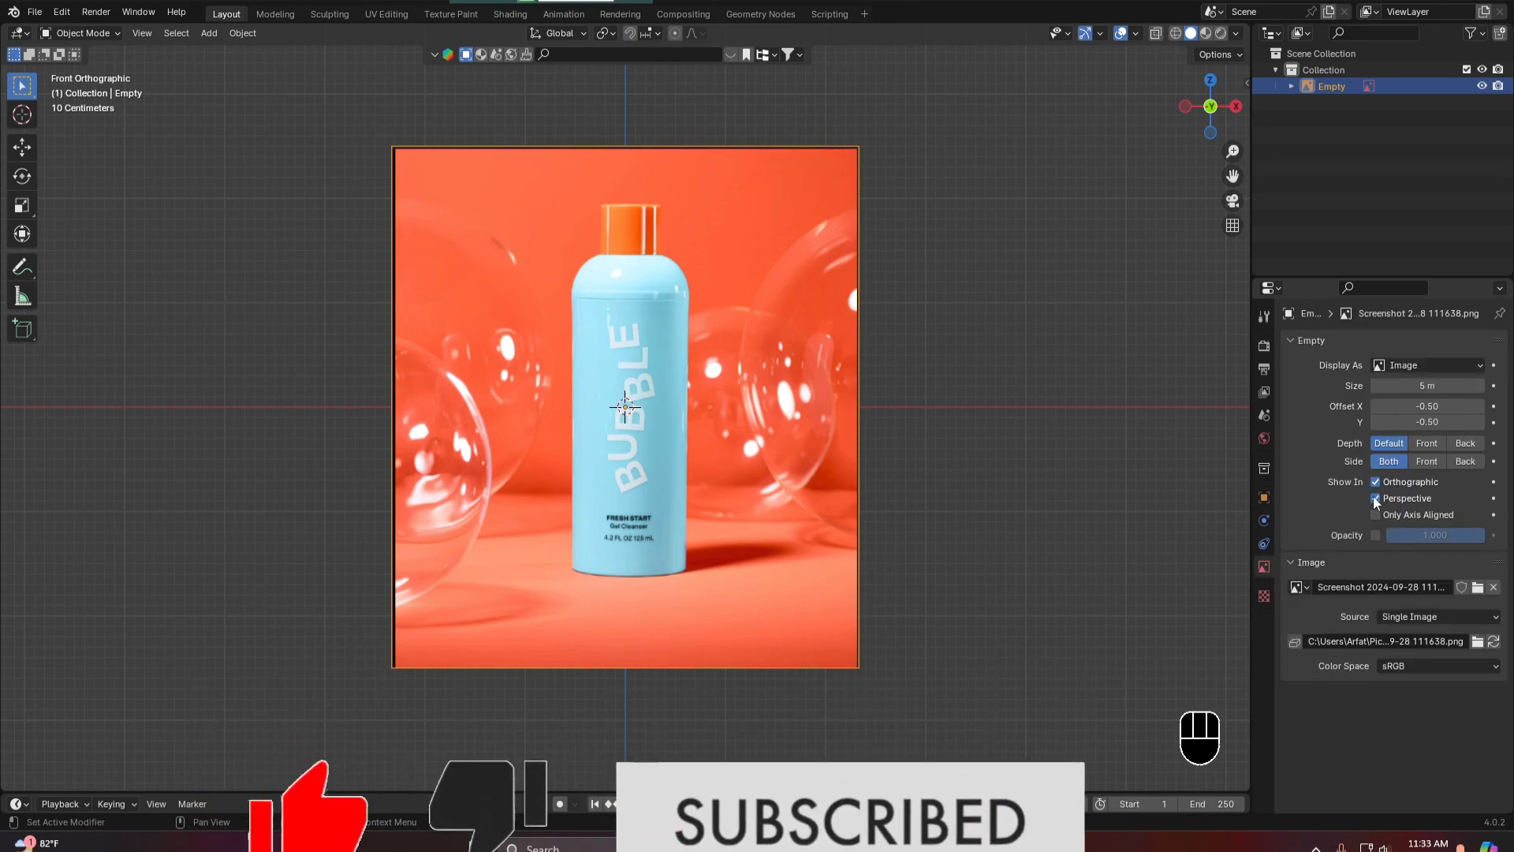
left_click(1428, 445)
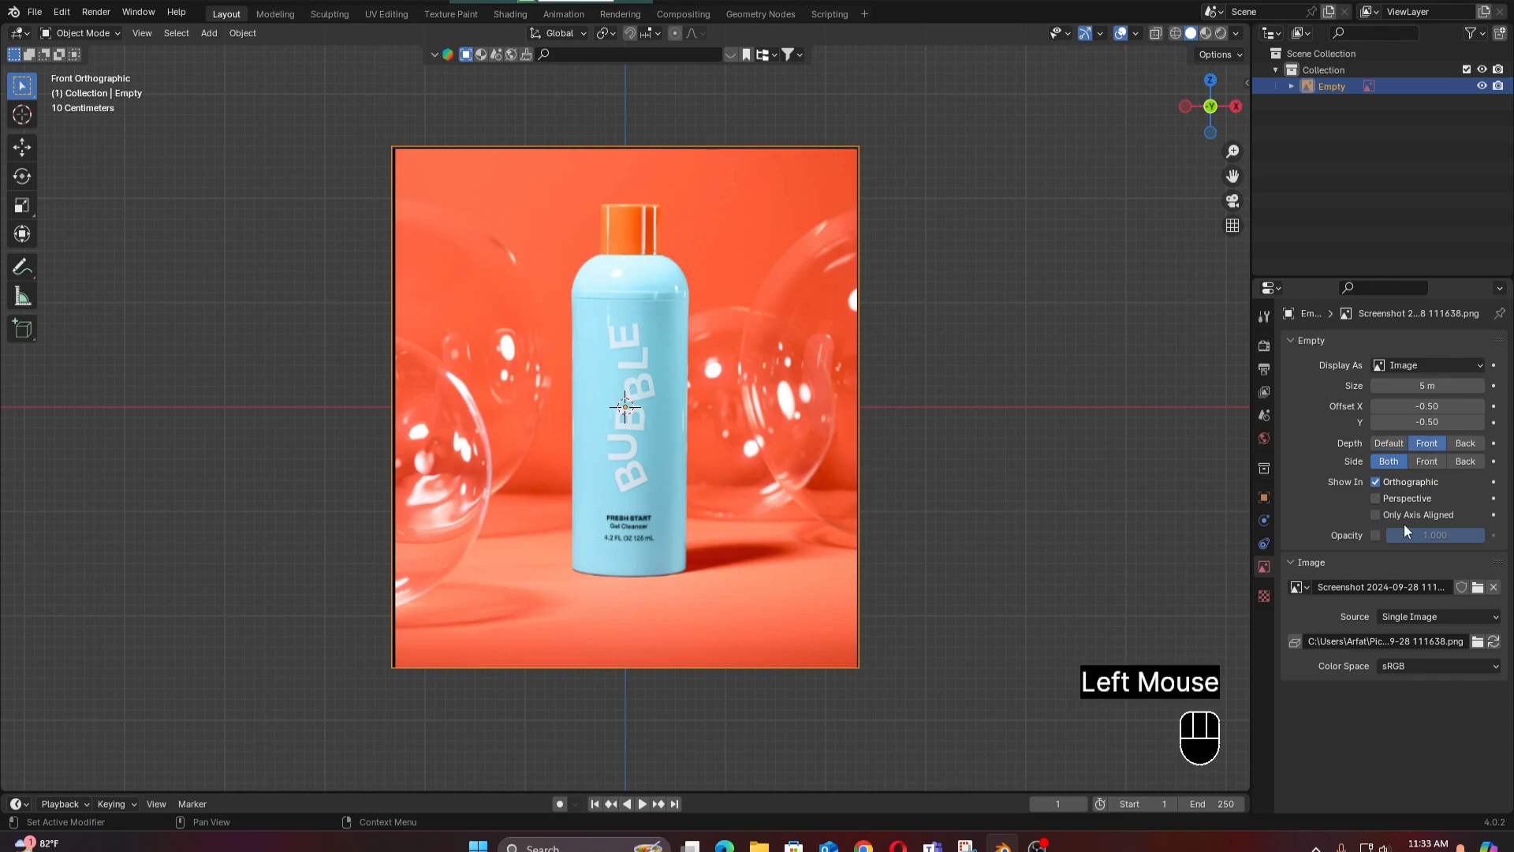
Enable opacity for the reference image, lower it to 0.165, and deselect the image.
left_click(1375, 536)
left_click_drag(1459, 533, 1377, 533)
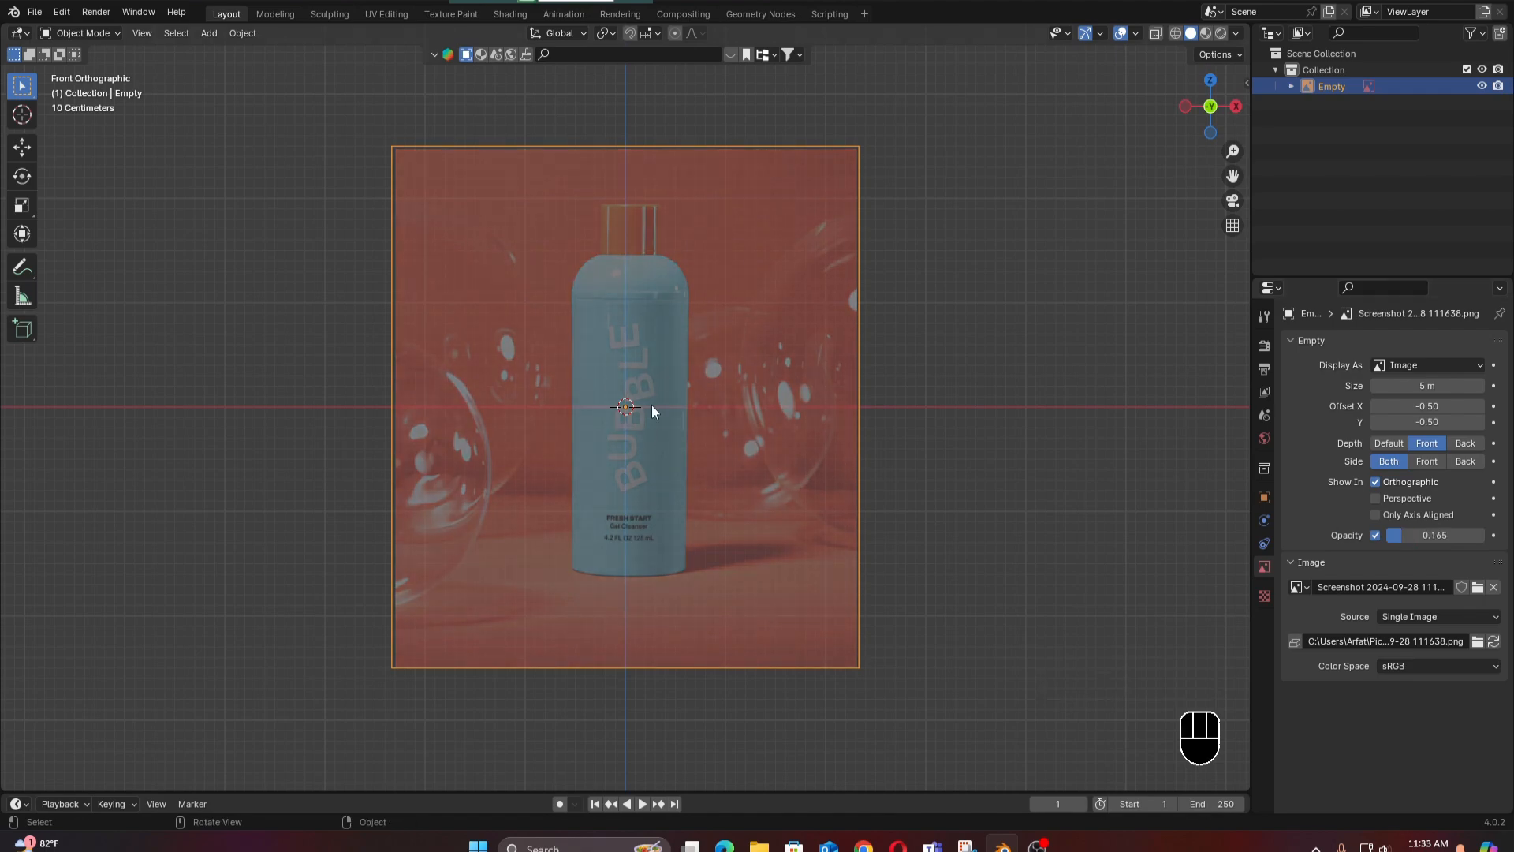
left_click(1016, 375)
Add a cylinder mesh at the world origin over the bottle reference in the front orthographic view.
scroll(969, 338, "down", 2)
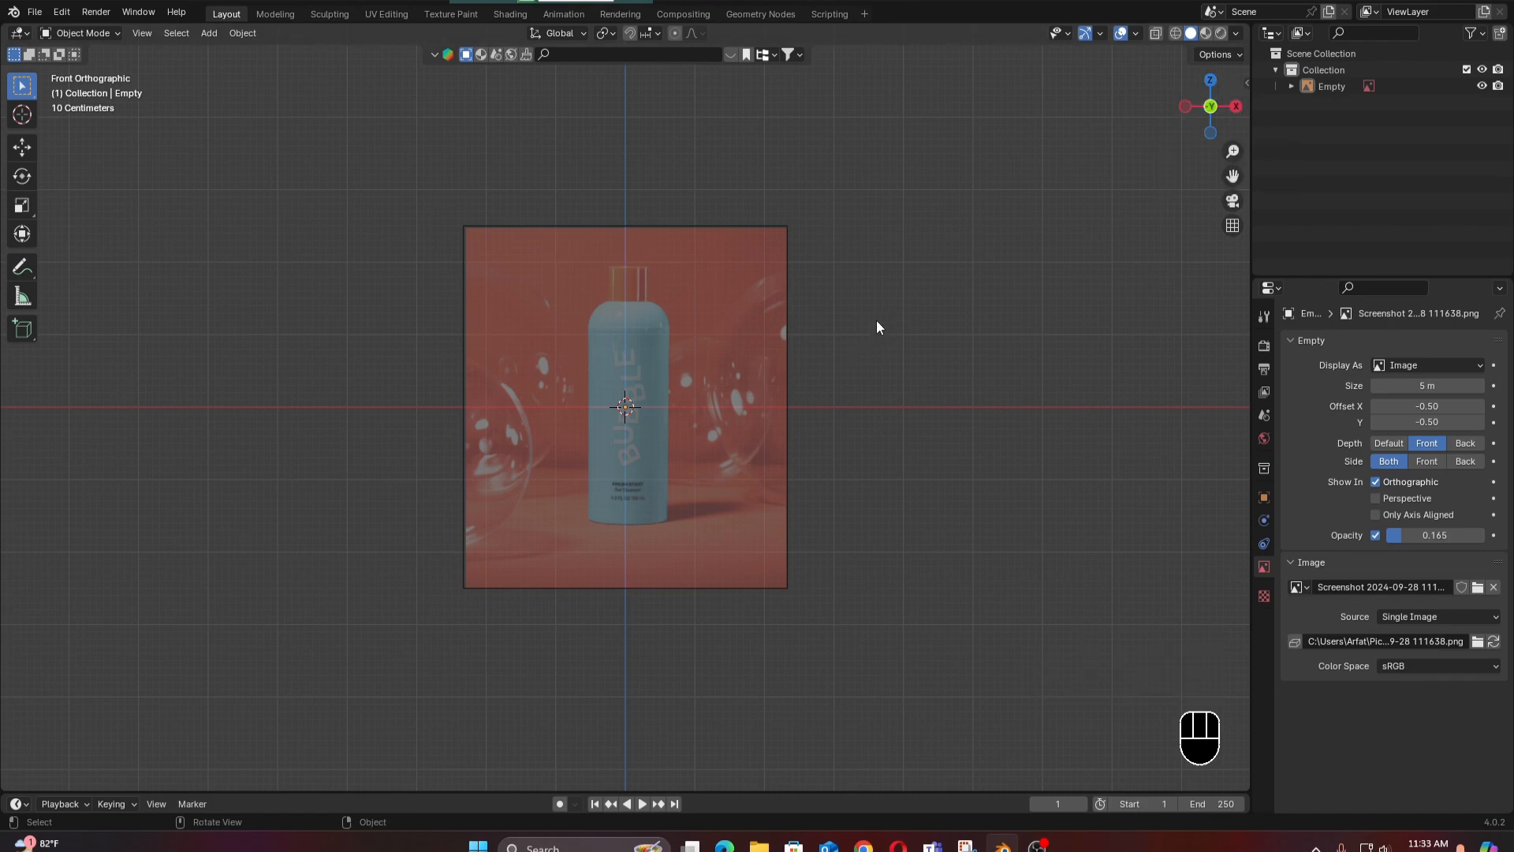
middle_click_drag(877, 323, 869, 365)
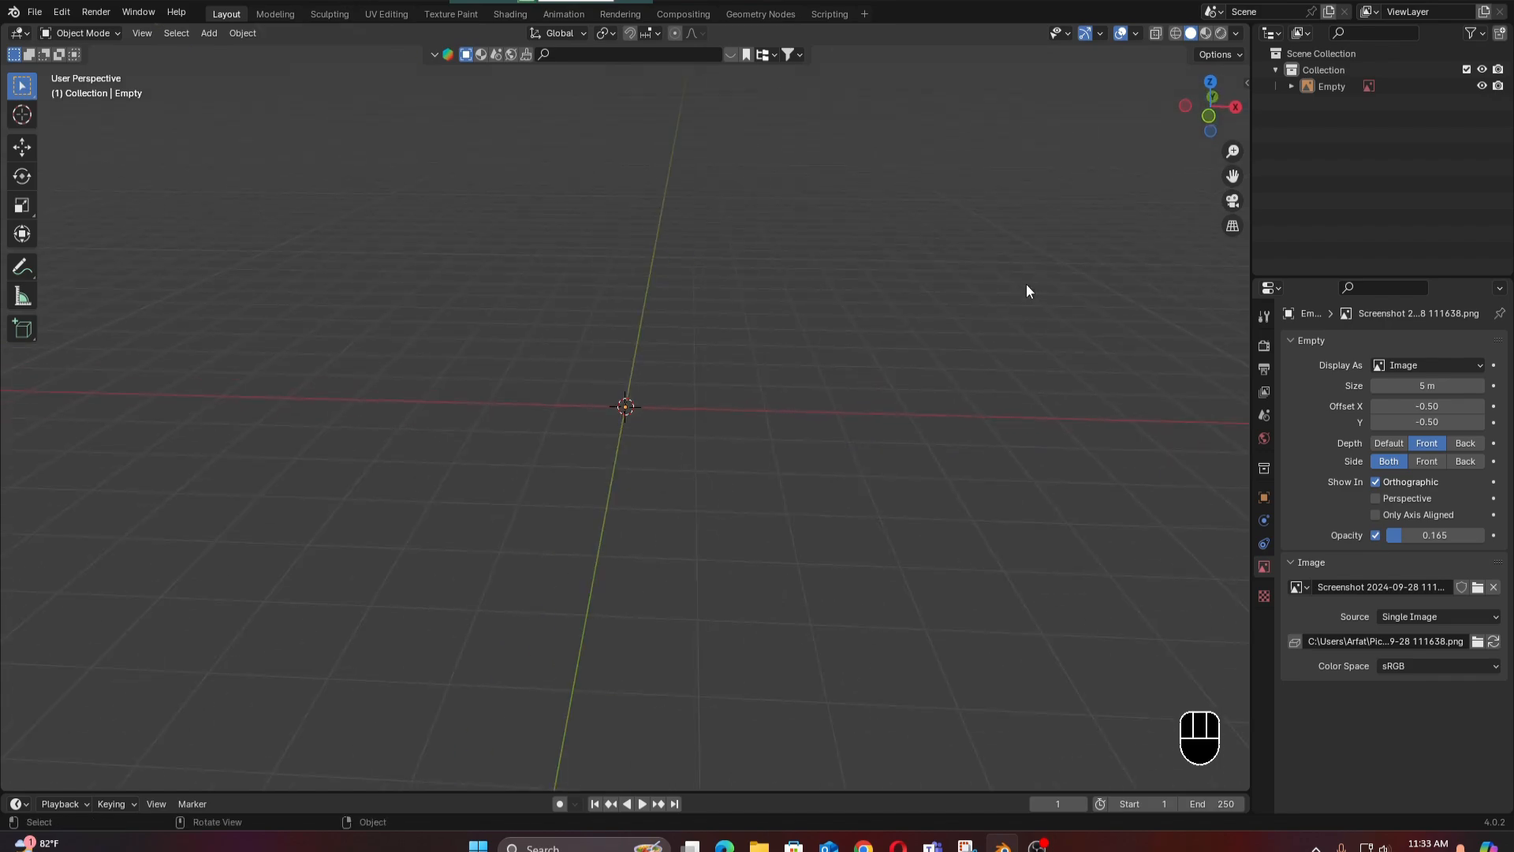
left_click(1209, 118)
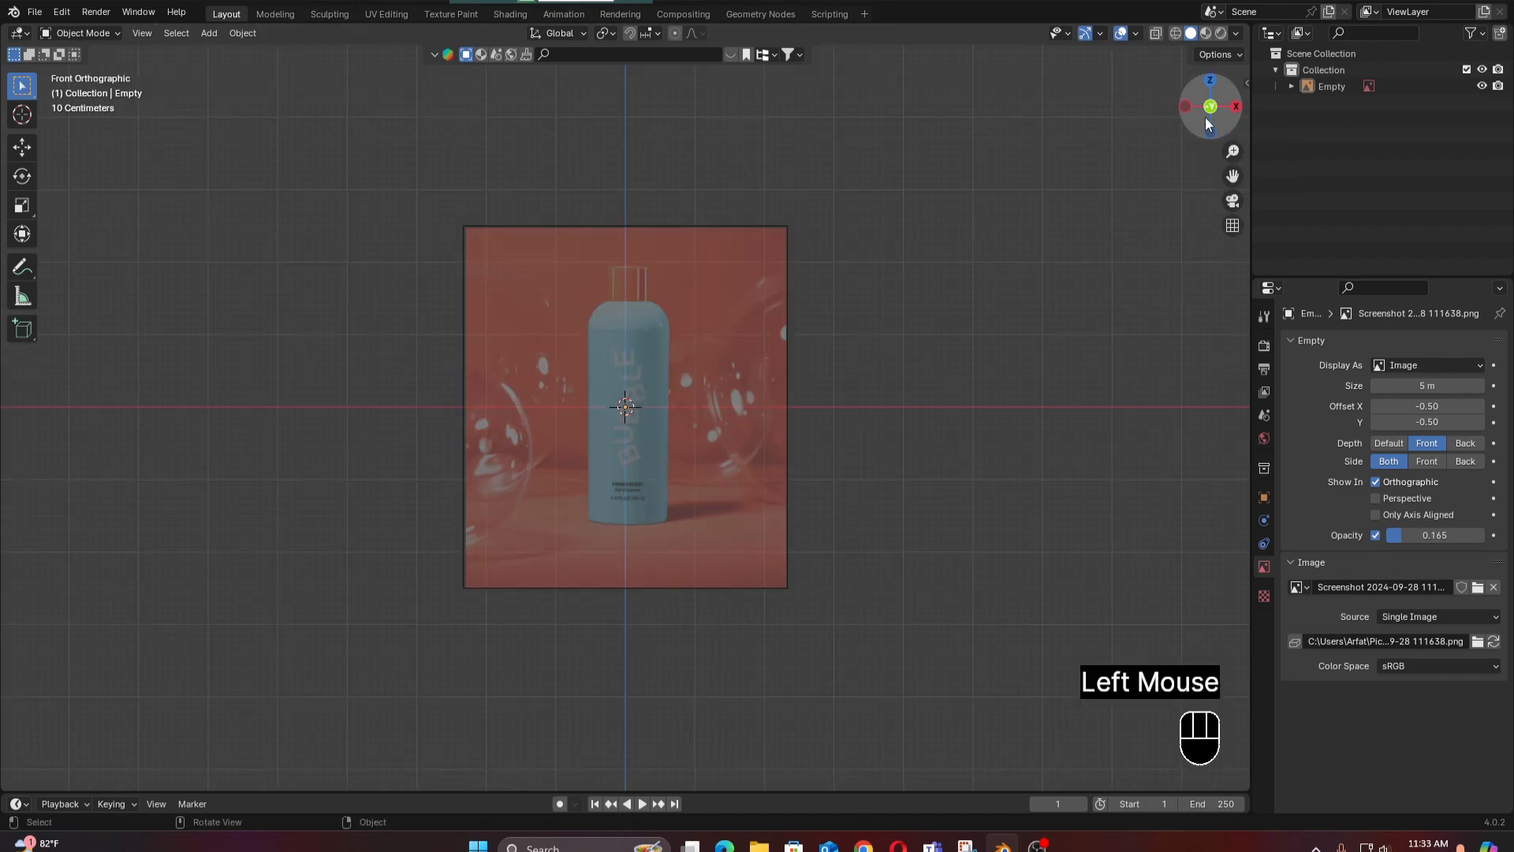
scroll(511, 363, "up", 2)
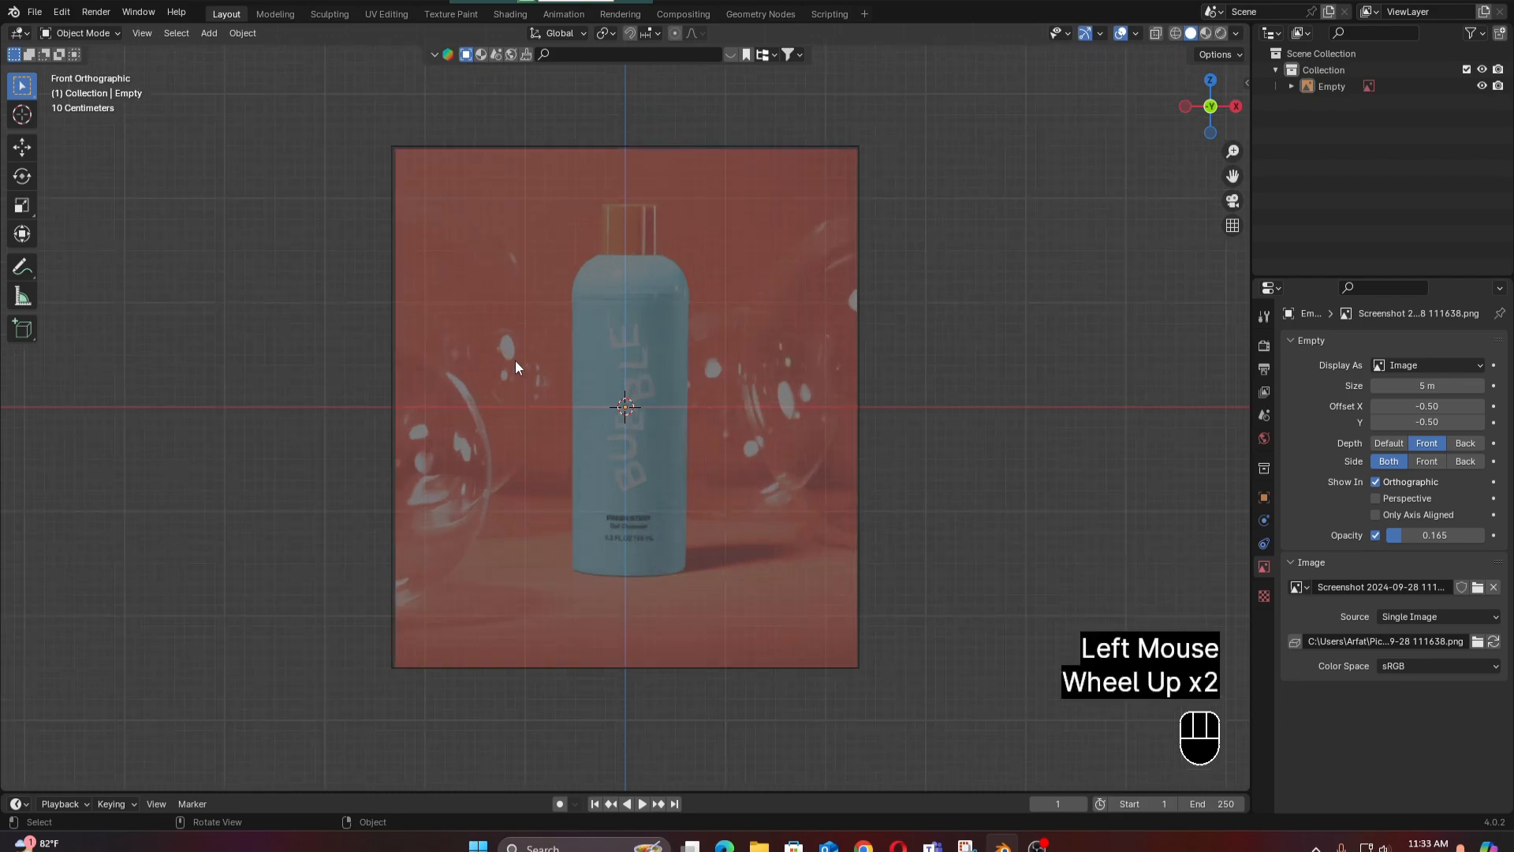
left_click(905, 352)
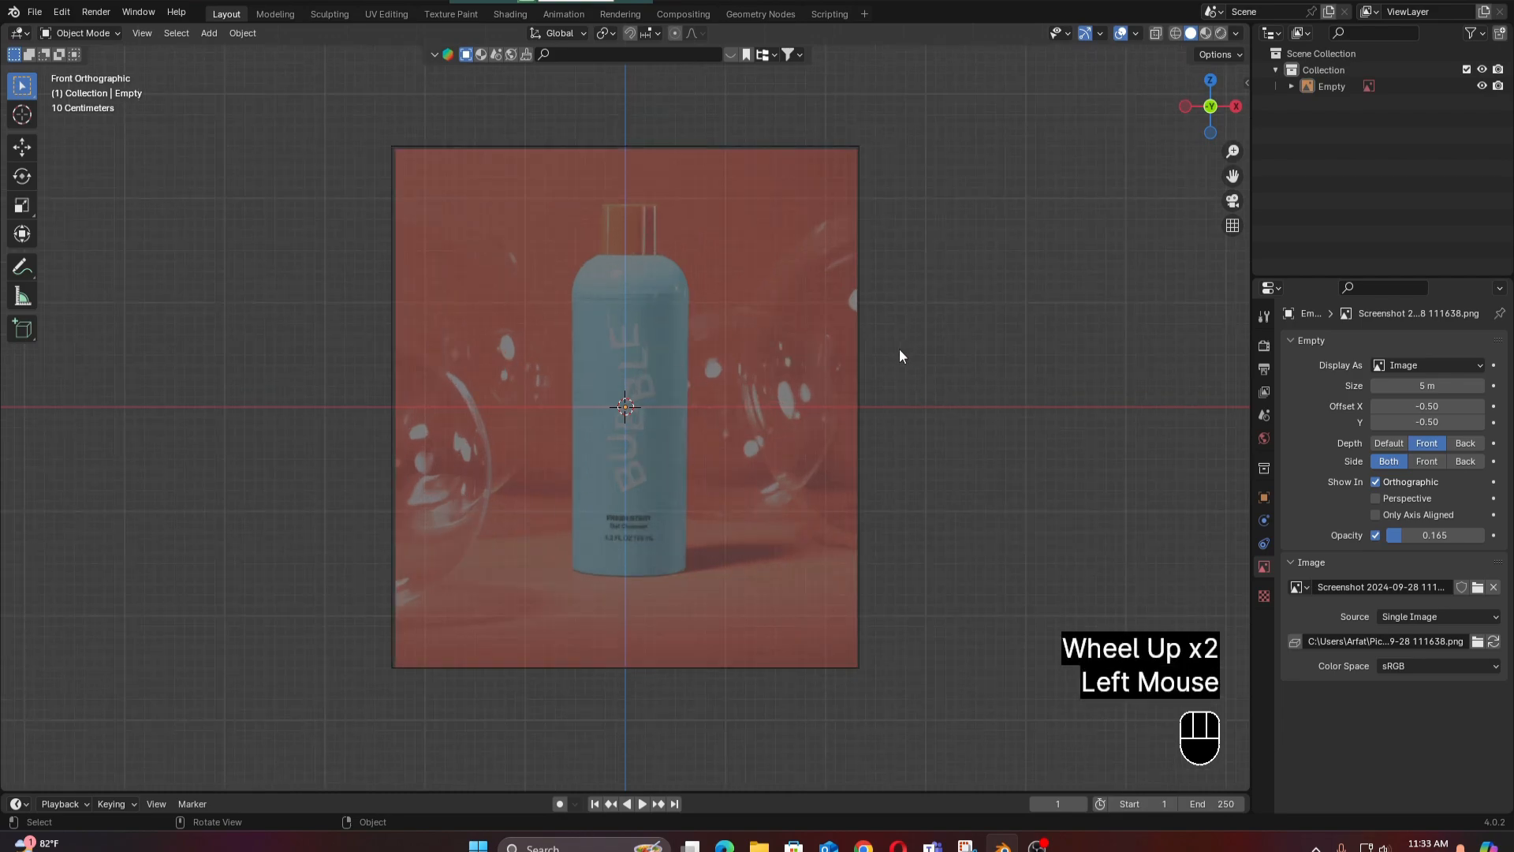
left_click(209, 33)
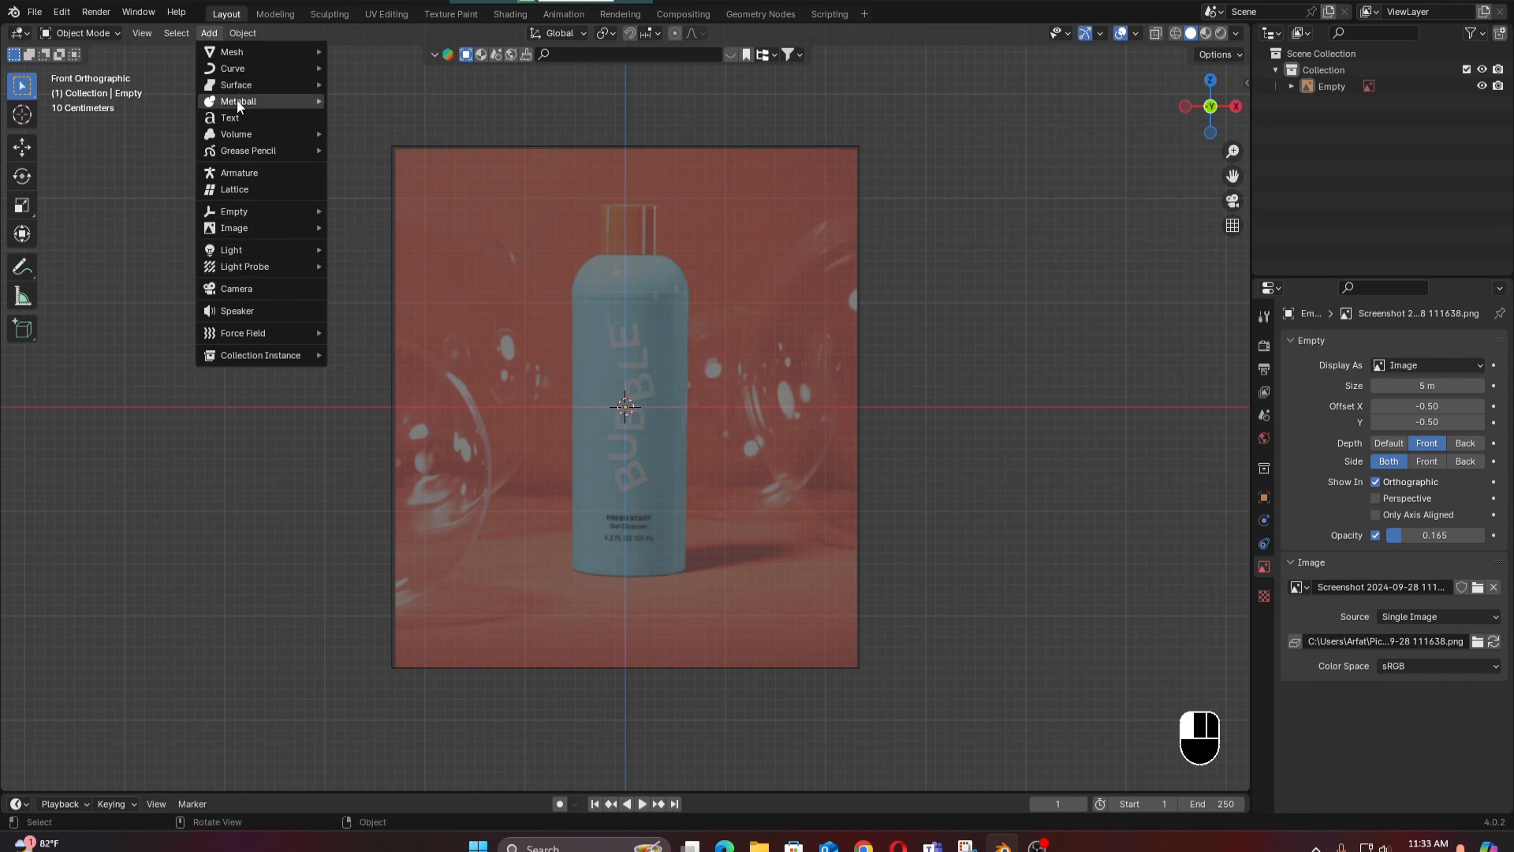
mouse_move(241, 60)
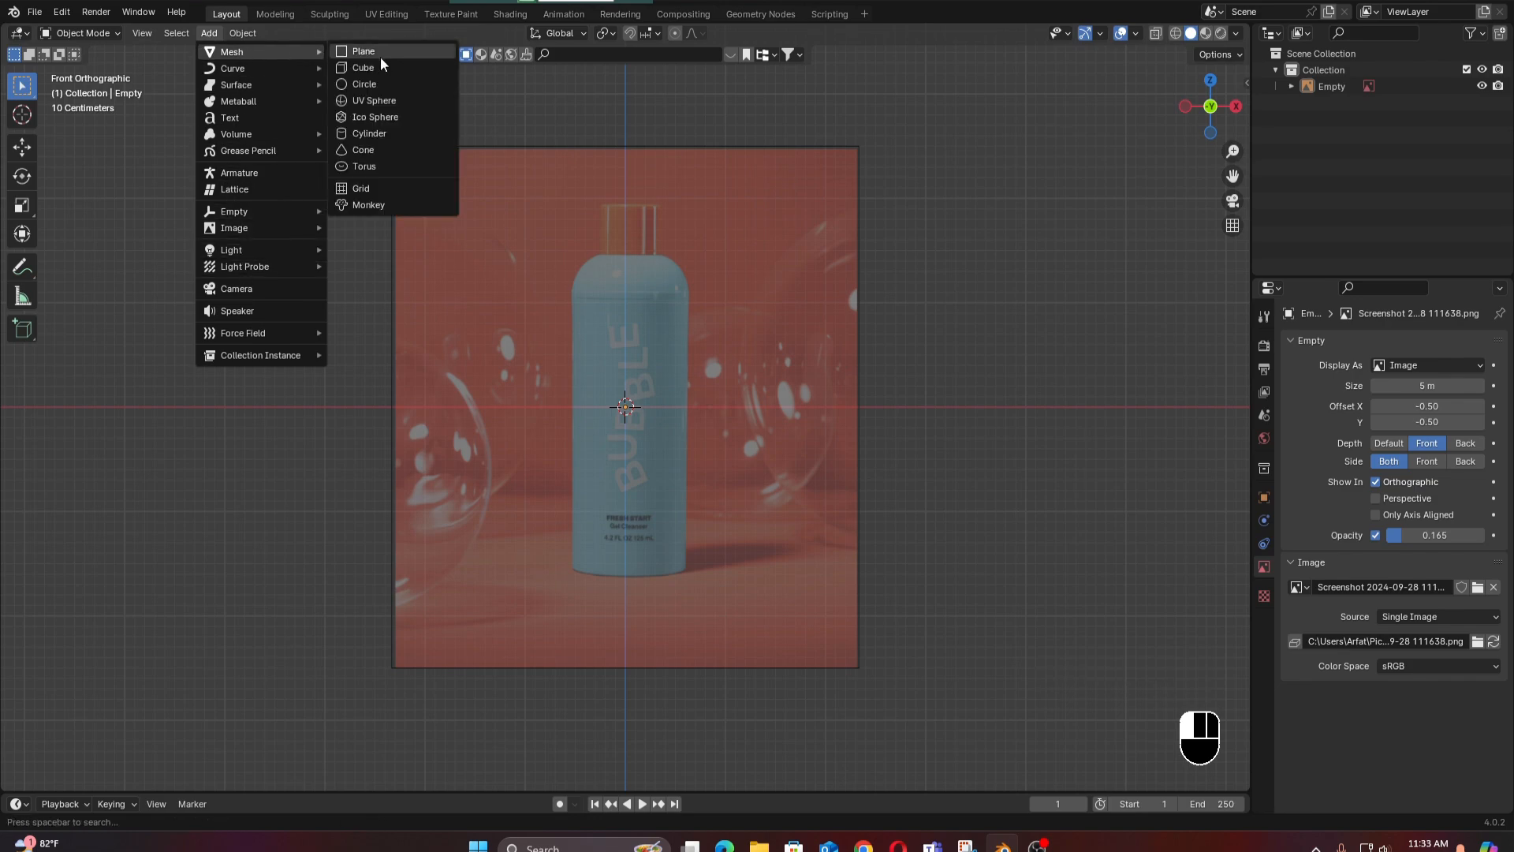
left_click(397, 134)
scroll(734, 421, "up", 2)
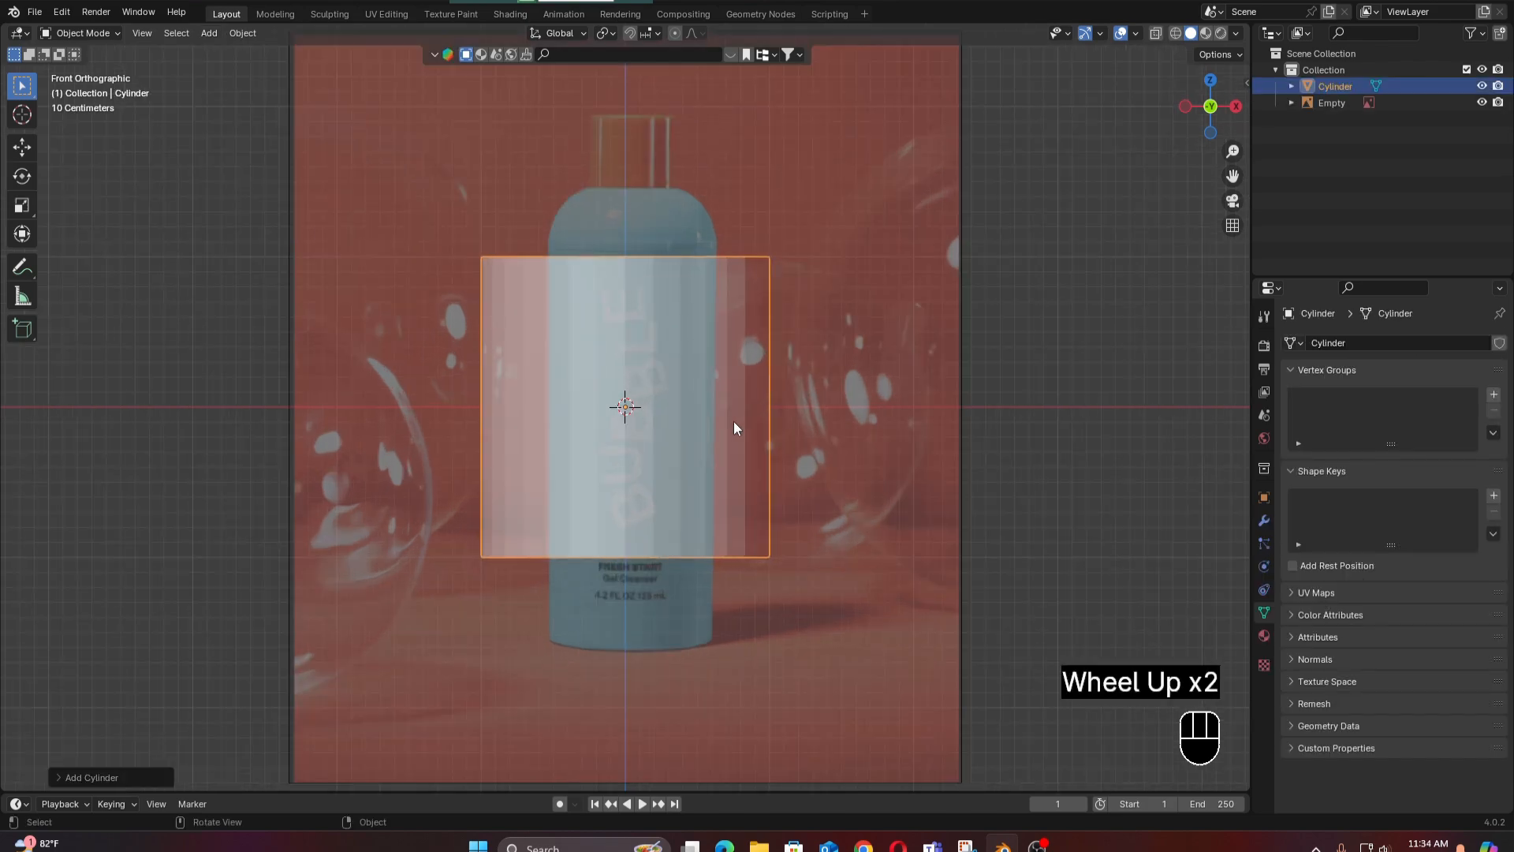
Switch the cylinder from Object Mode to Edit Mode.
scroll(733, 421, "down", 1)
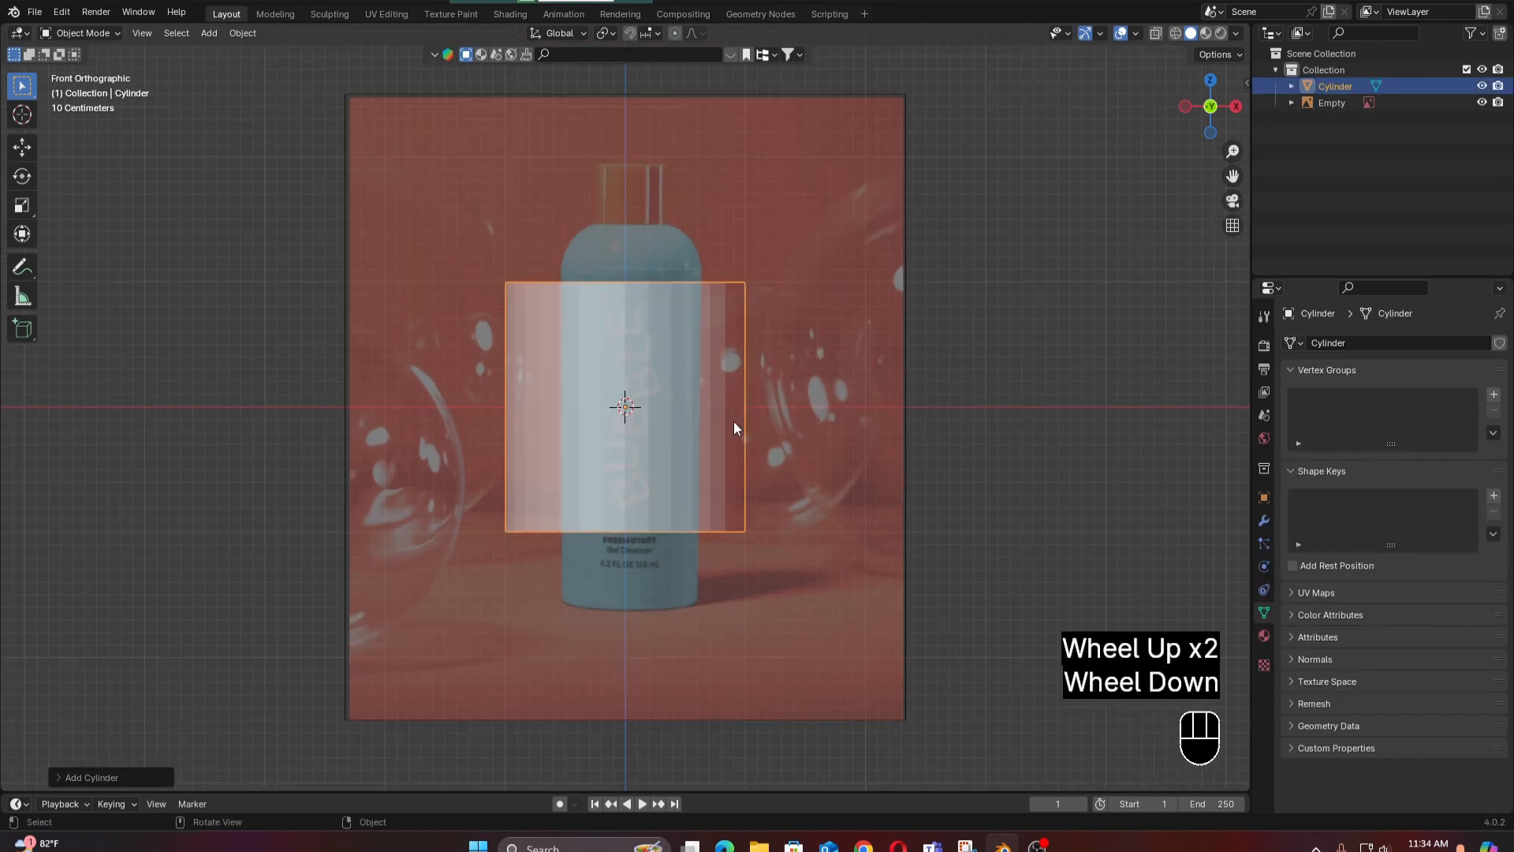
left_click(636, 314)
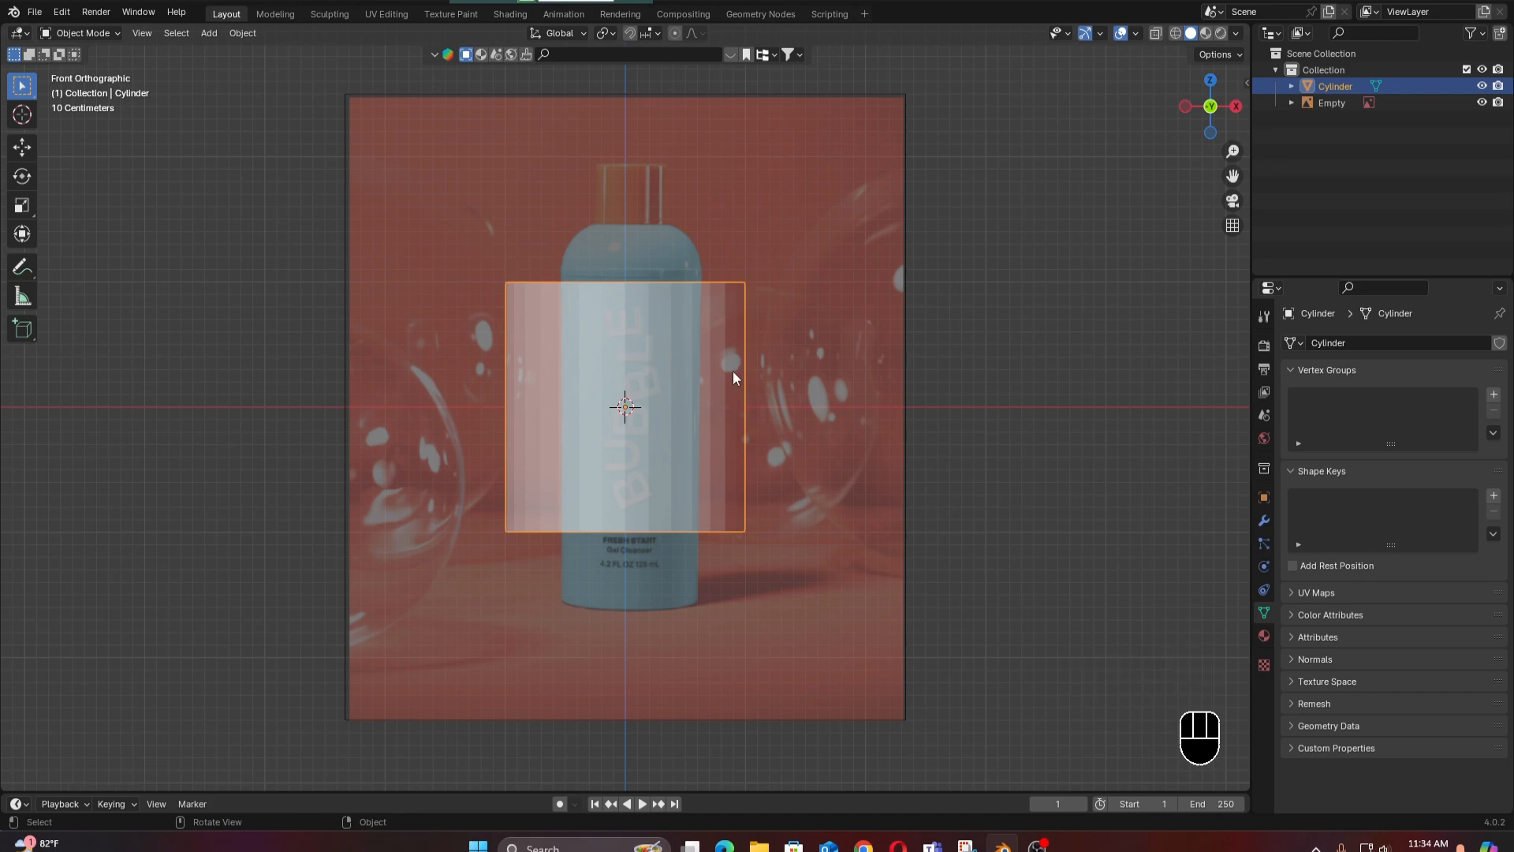
left_click(76, 34)
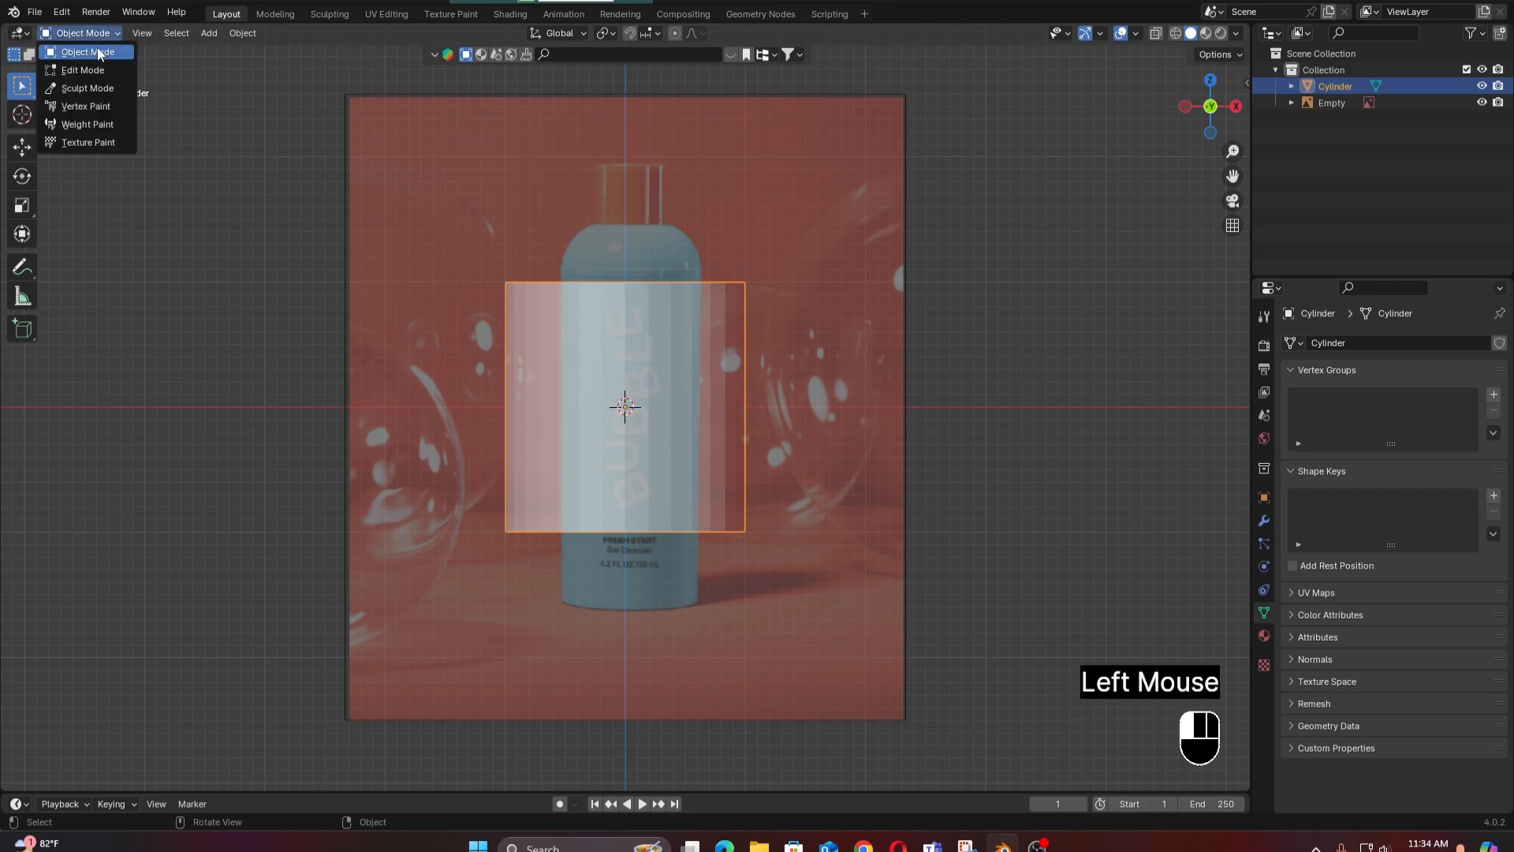
key("ctrl")
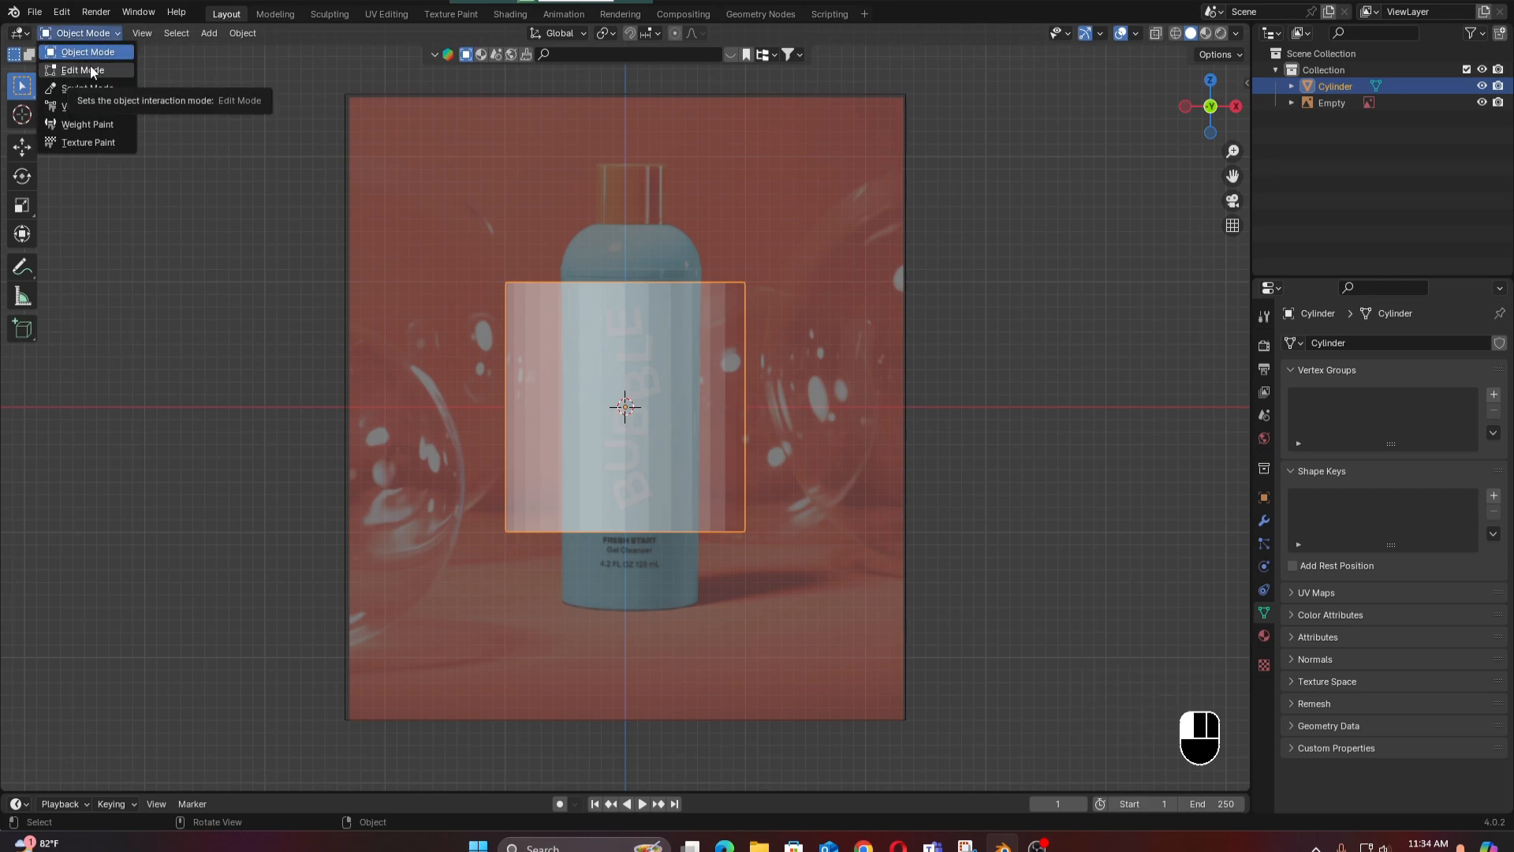
left_click(92, 72)
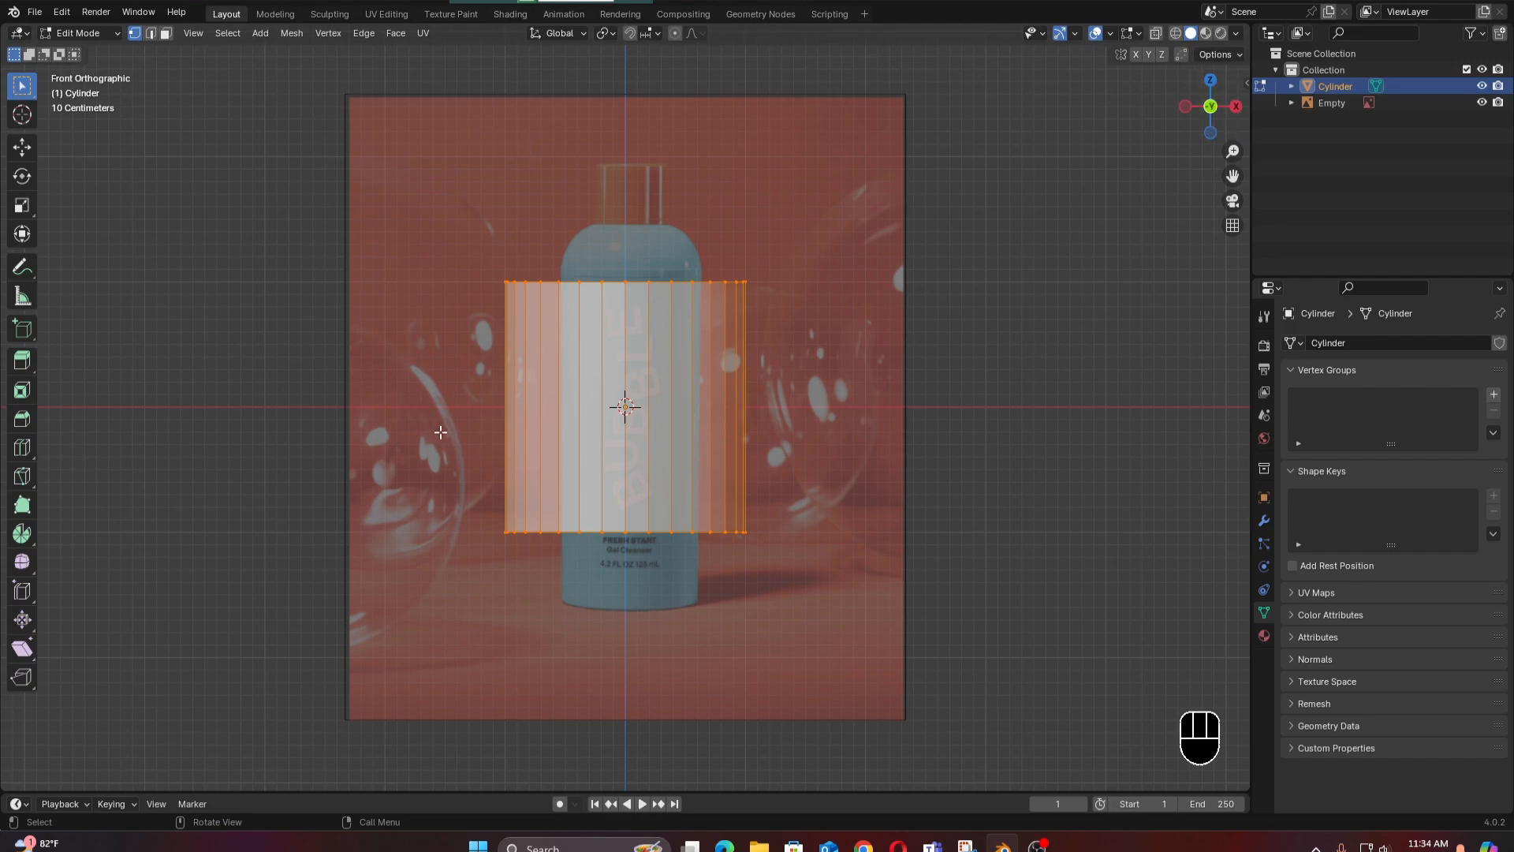
Try to select the cylinder's bottom vertices in solid shading, checking the selection from another angle.
left_click_drag(401, 440, 870, 631)
left_click_drag(436, 475, 891, 702)
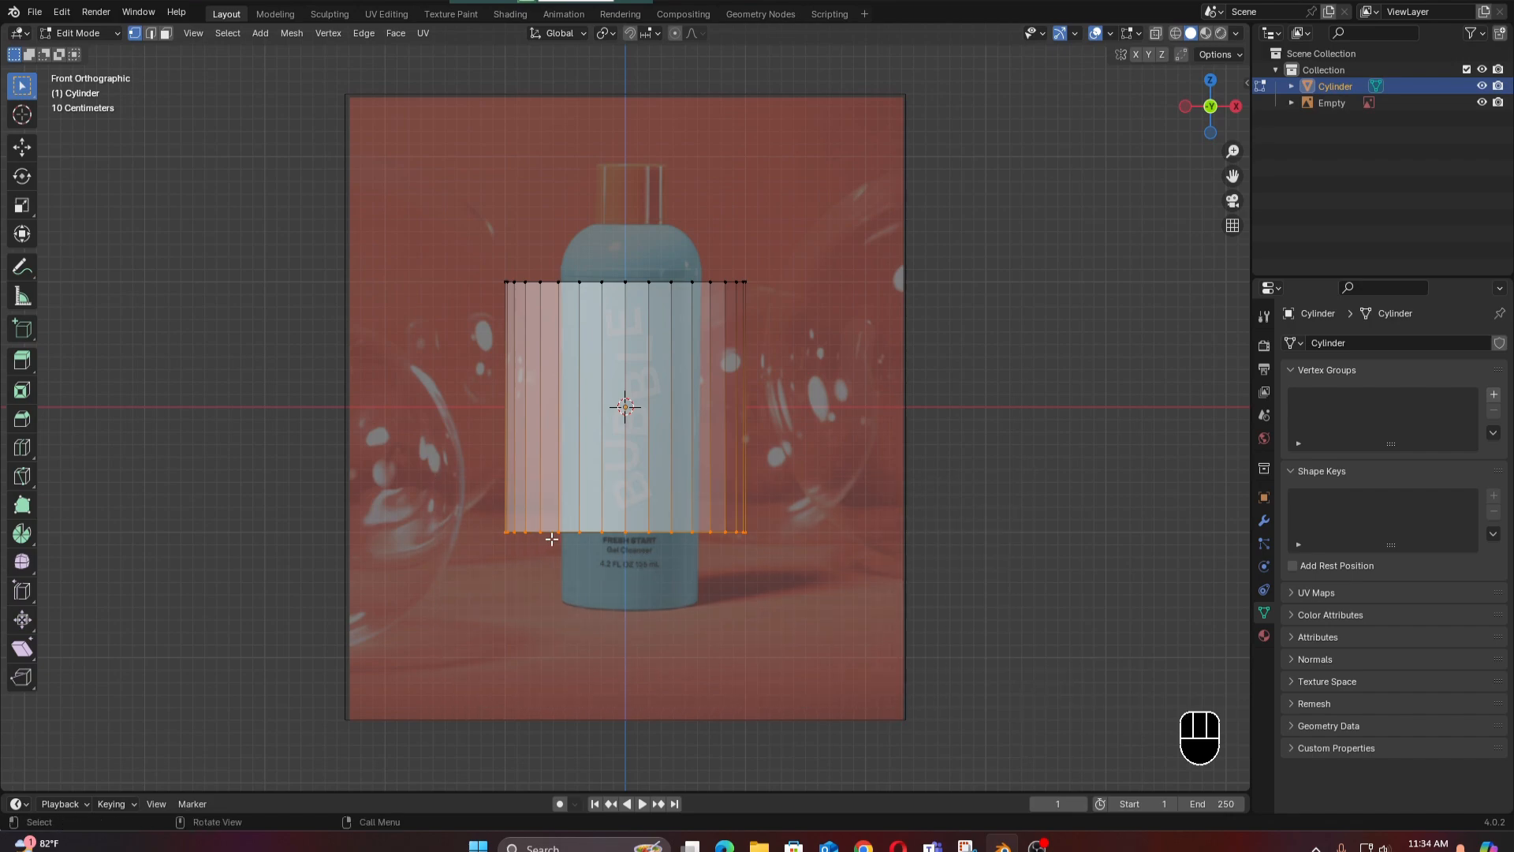
middle_click_drag(551, 540, 757, 550)
key("KP_1")
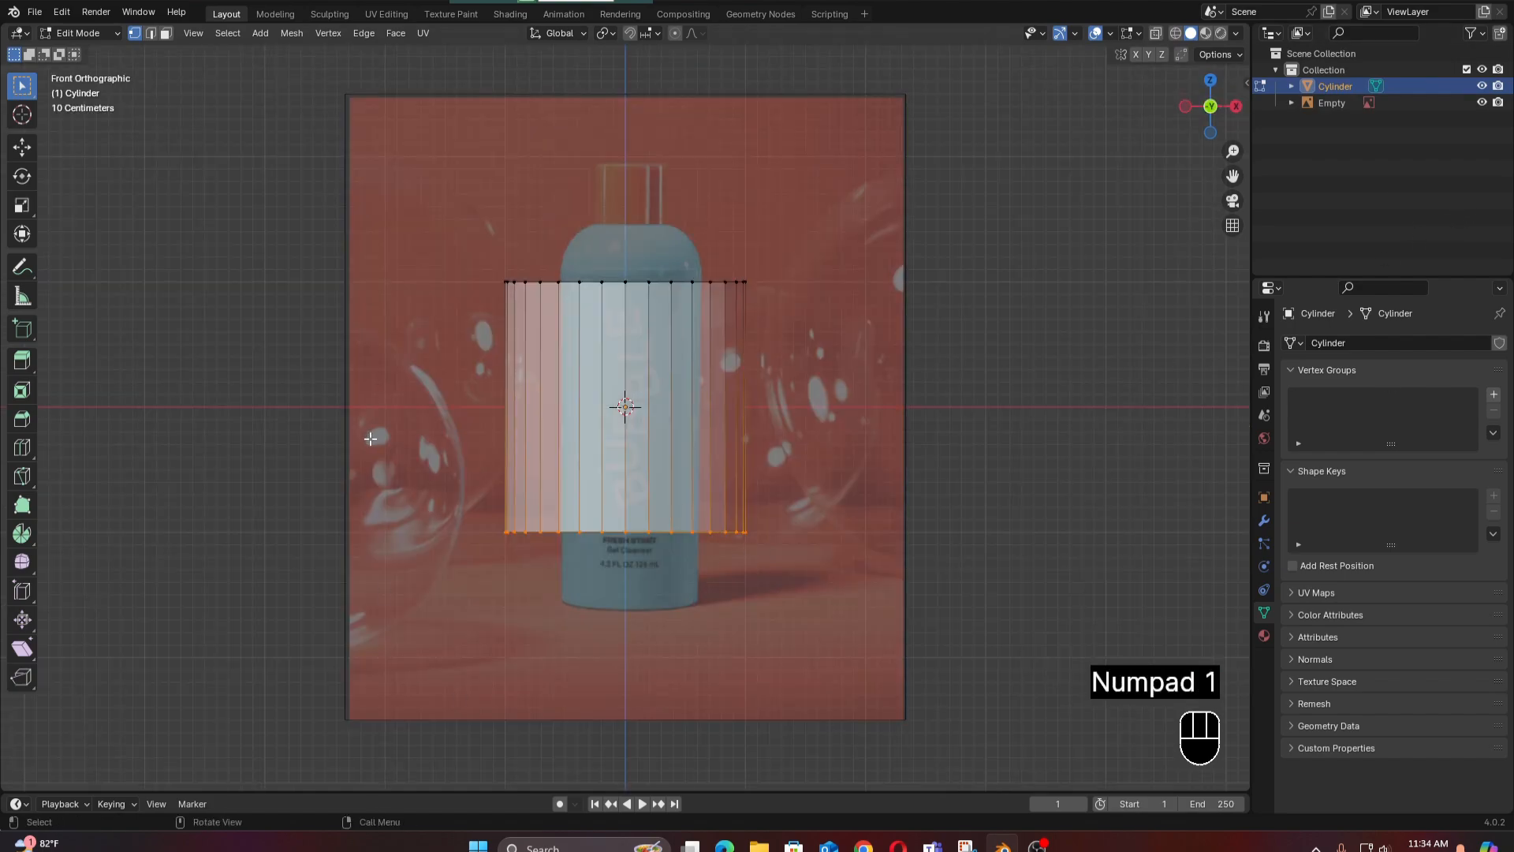
left_click_drag(371, 439, 912, 678)
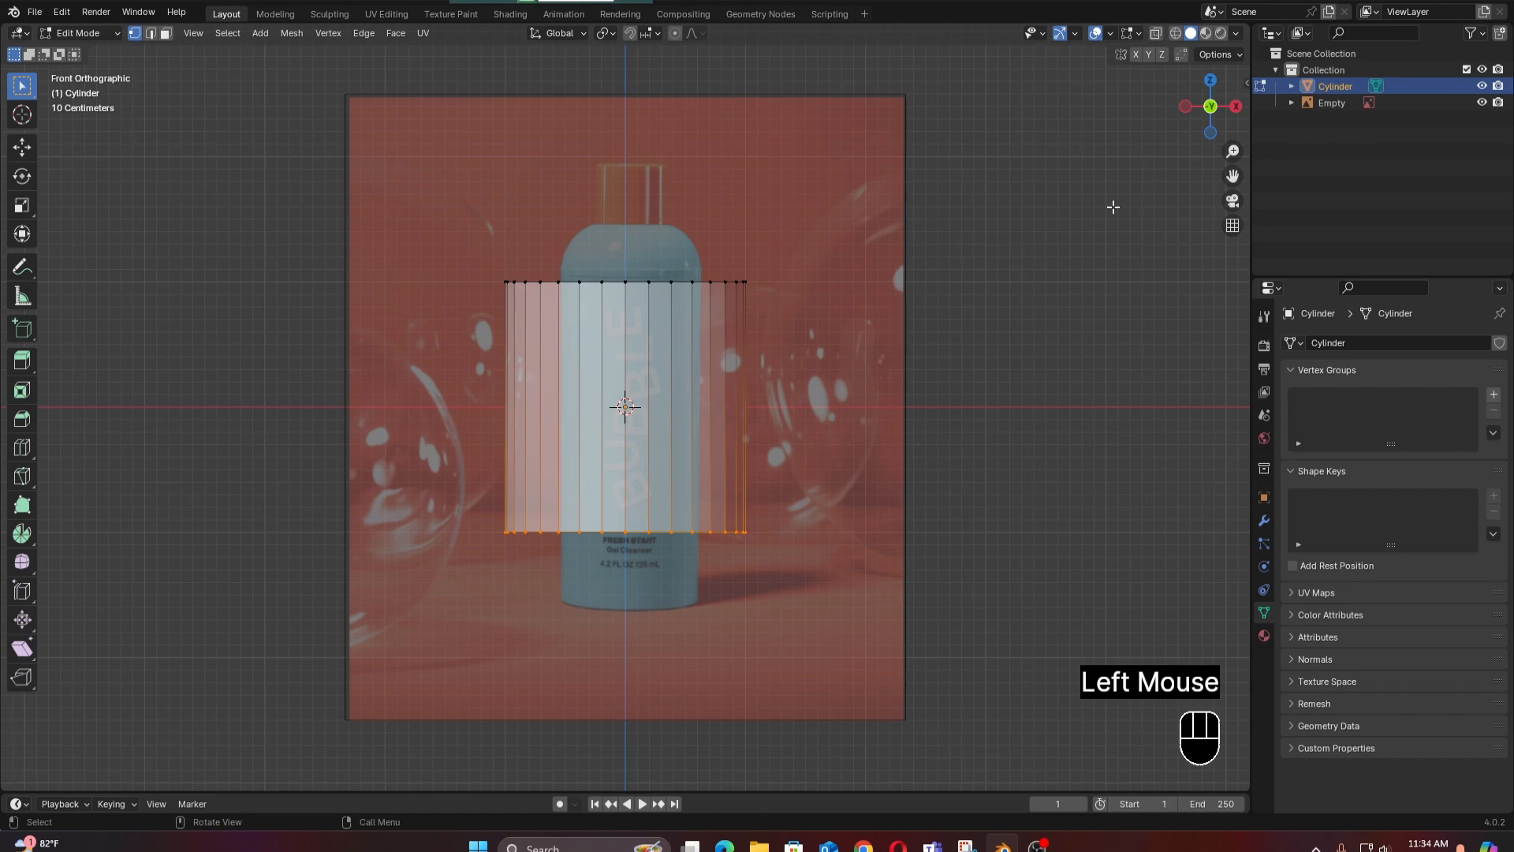
Switch the viewport to wireframe shading and select the cylinder's bottom ring through the mesh.
left_click(1176, 34)
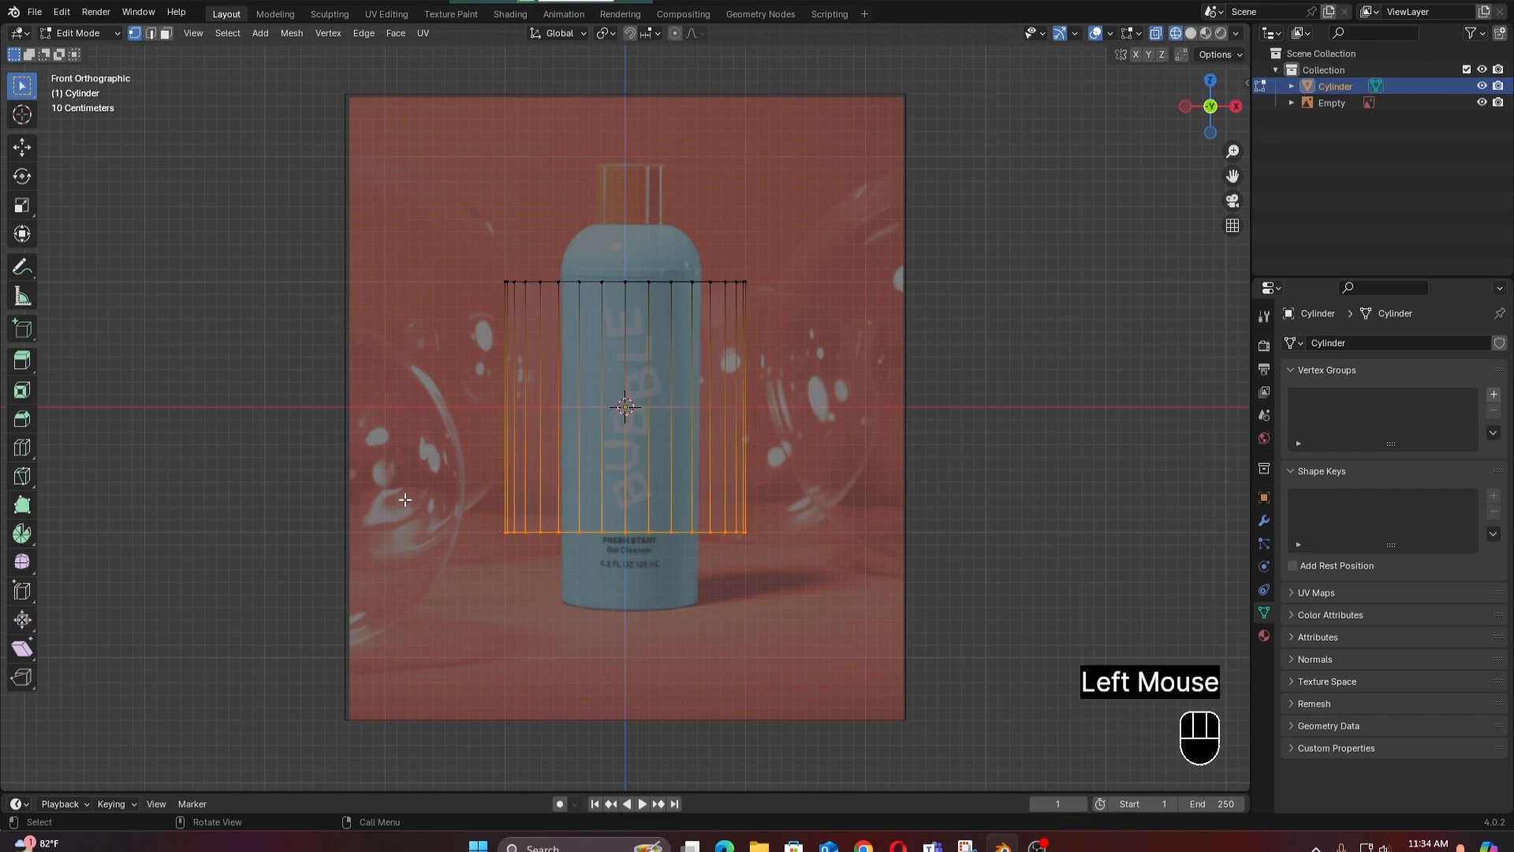
left_click_drag(405, 486, 854, 657)
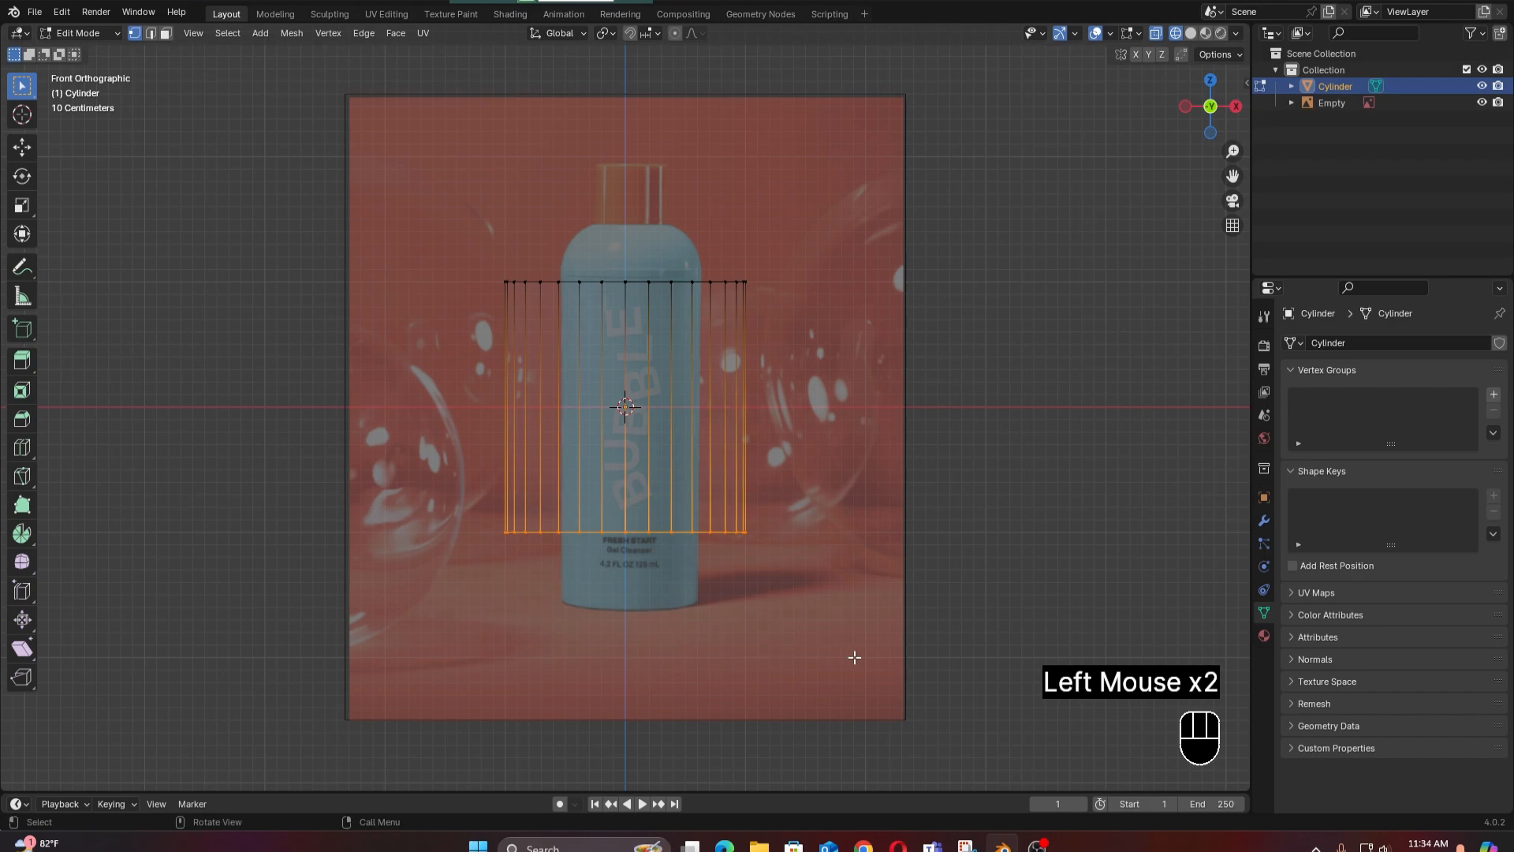
mouse_move(855, 561)
middle_mouse_down()
mouse_move(858, 527)
mouse_move(770, 449)
mouse_move(855, 568)
middle_mouse_up()
key("KP_1")
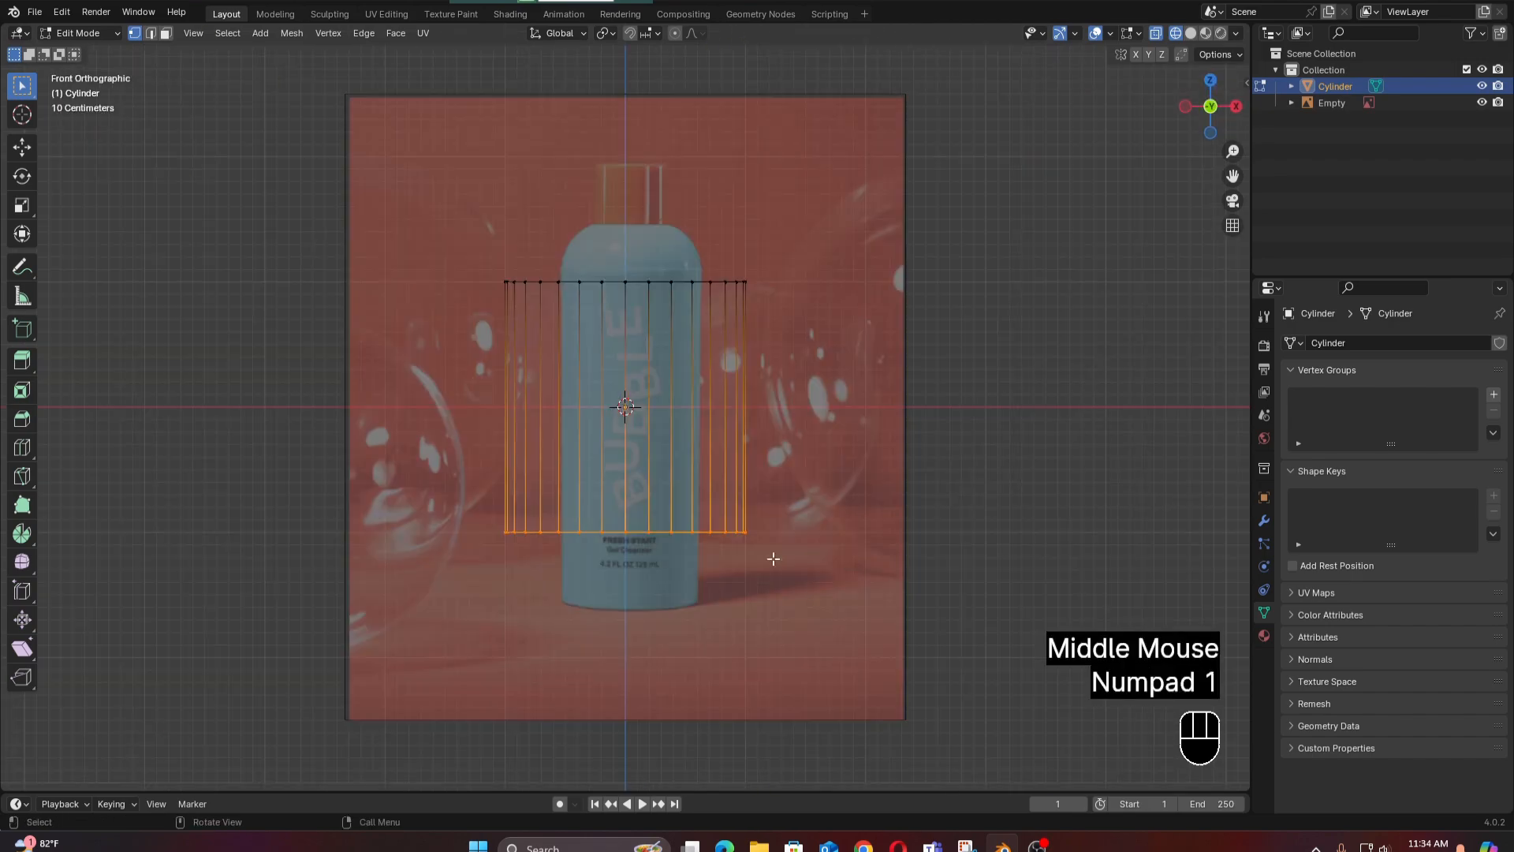
Select the whole cylinder mesh and scale it down uniformly to roughly the reference bottle's width.
left_click_drag(407, 180, 852, 609)
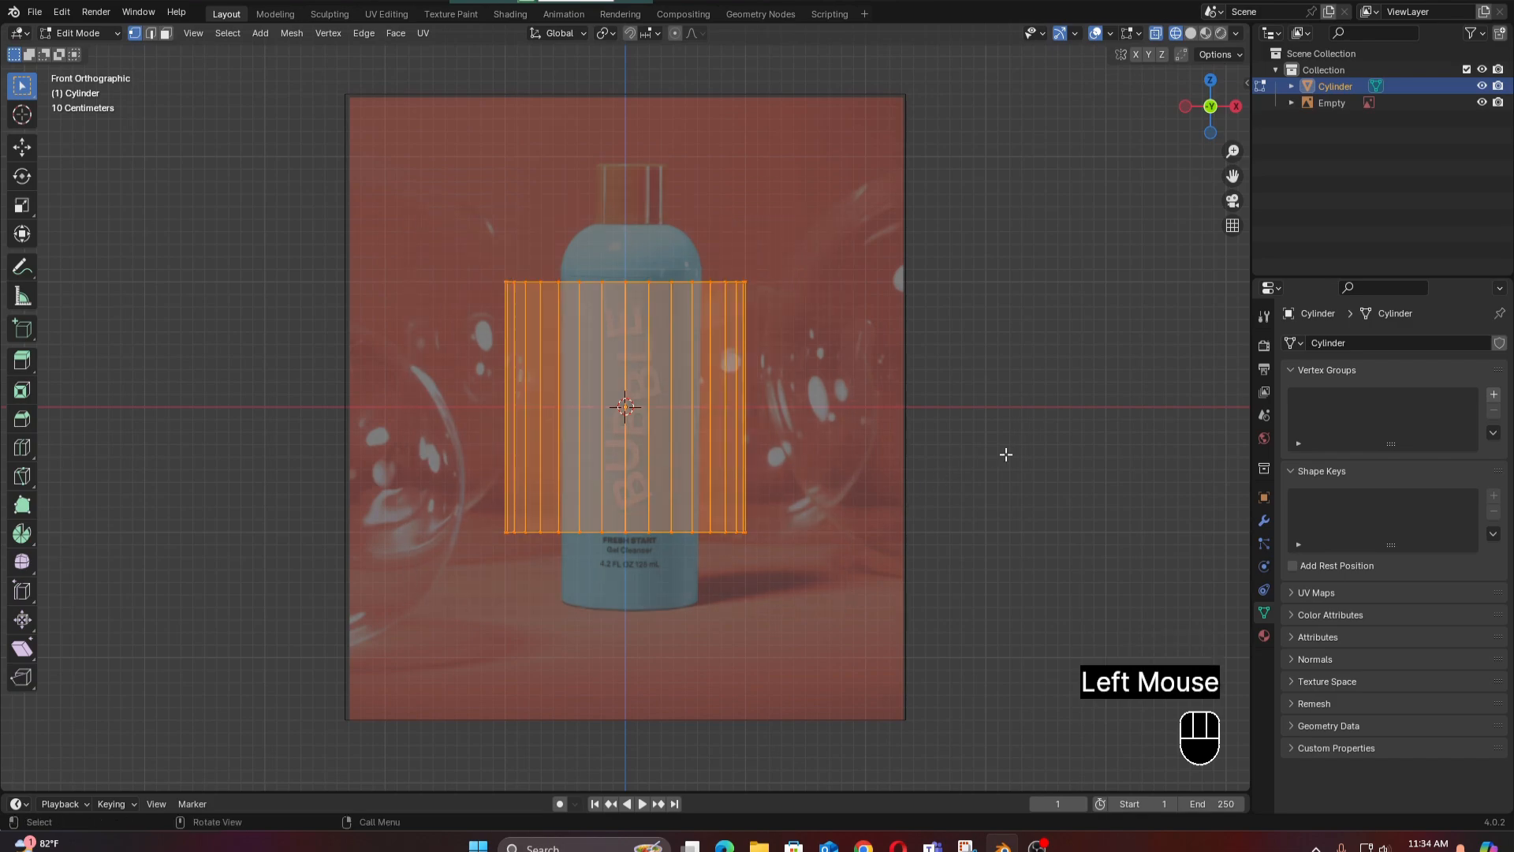
key("s")
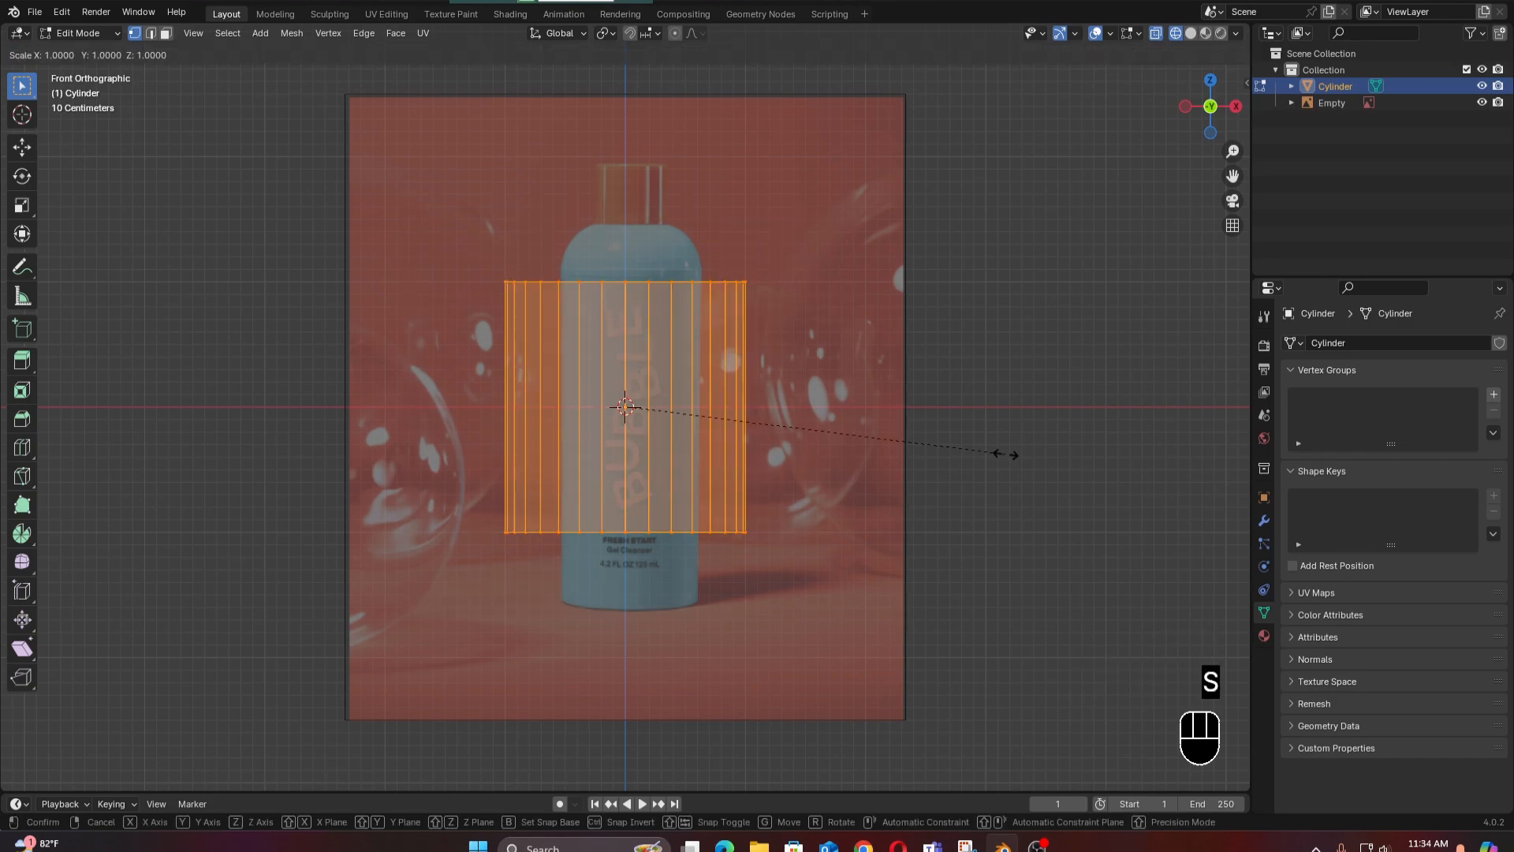
left_click(862, 443)
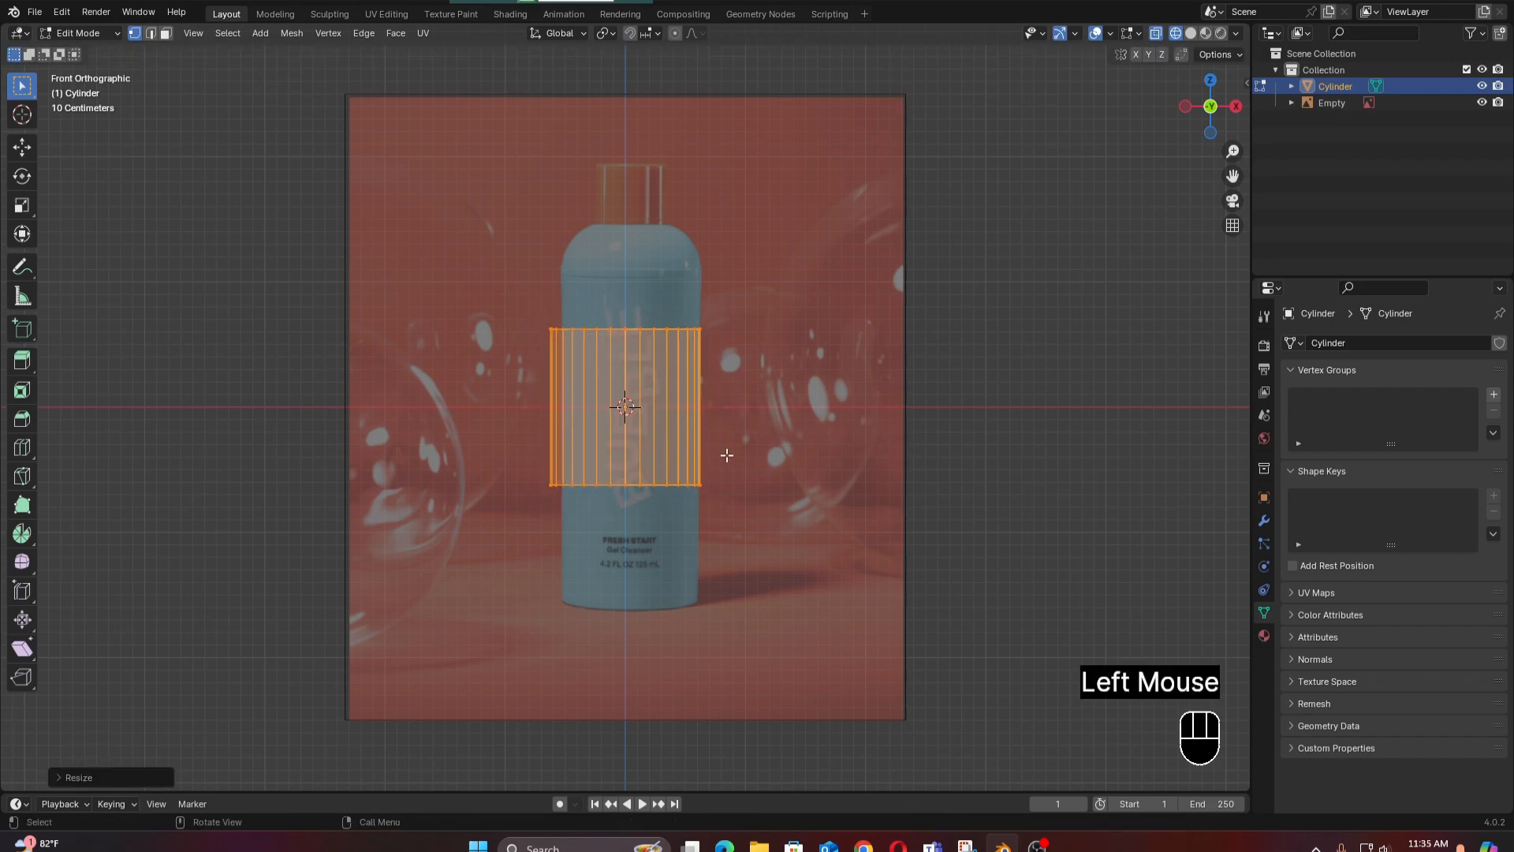
Move the mesh about 0.05 m along X and scale it by about 0.94 to match the bottle's sides.
key("g")
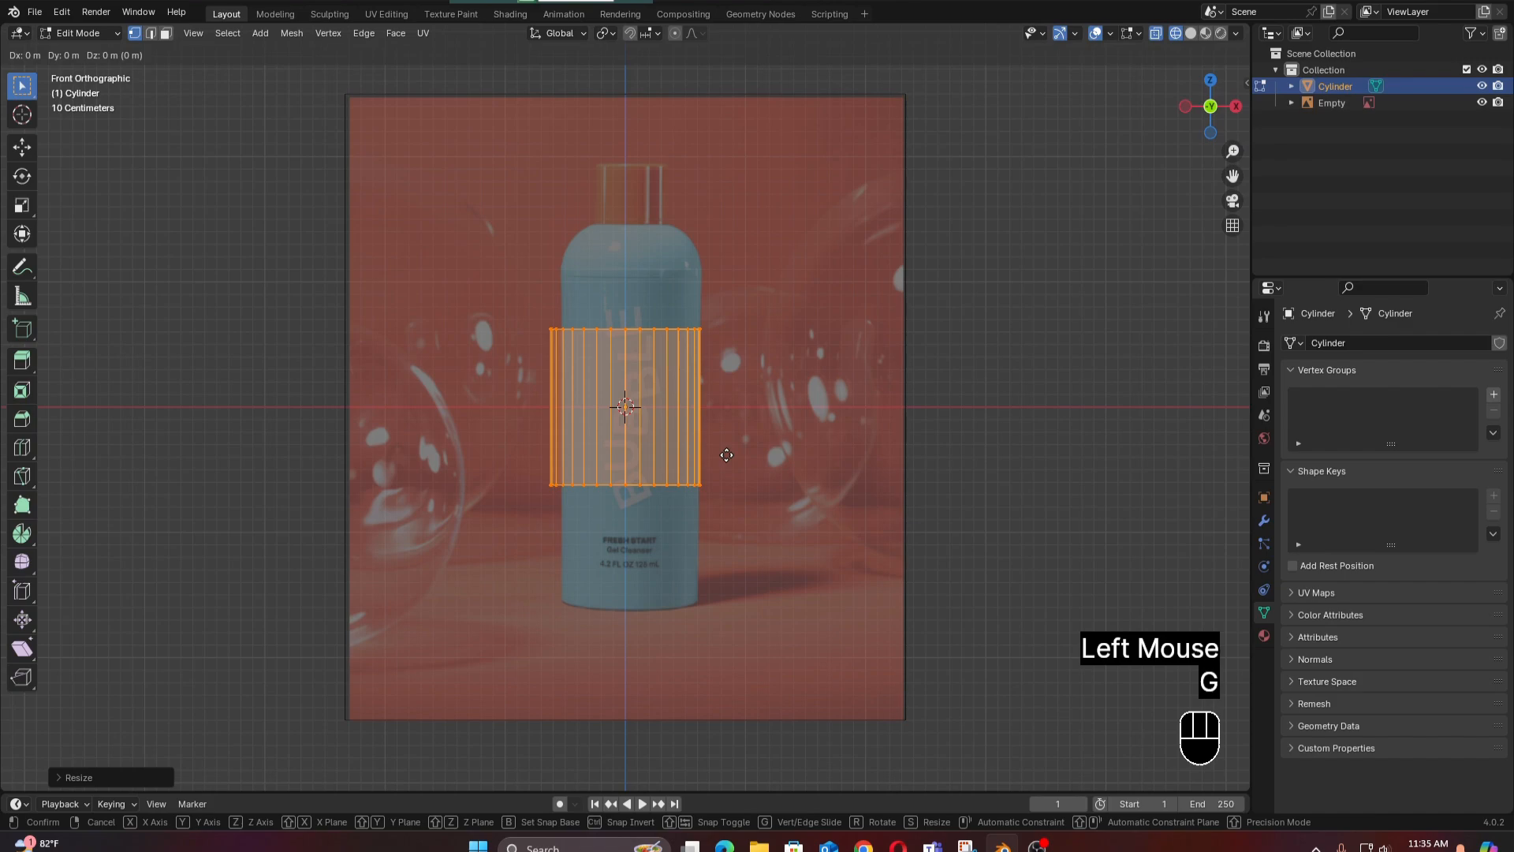
key("x")
key("shift")
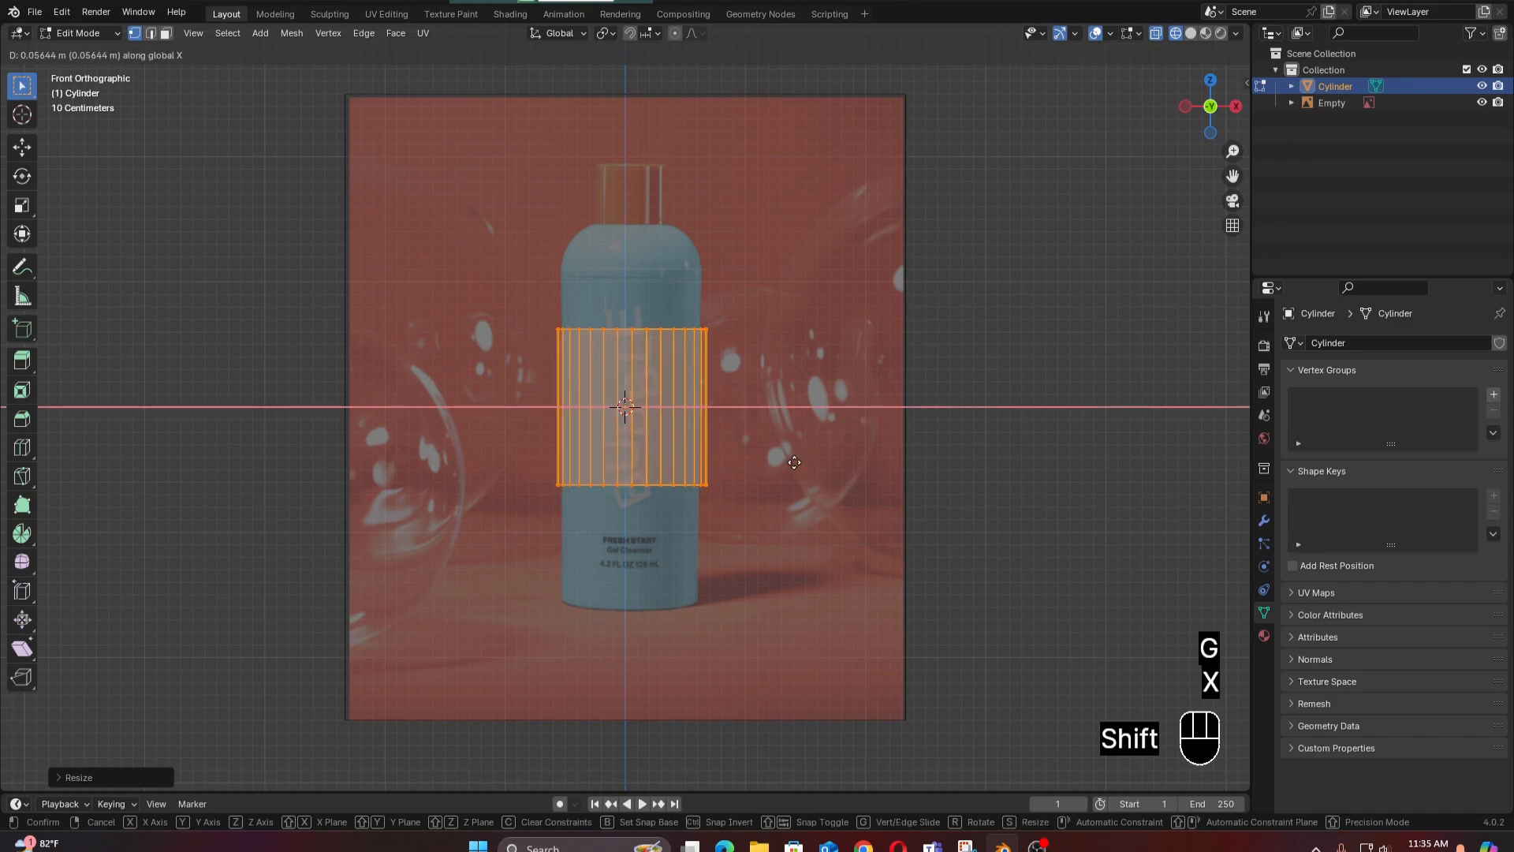
left_click(783, 463, "shift")
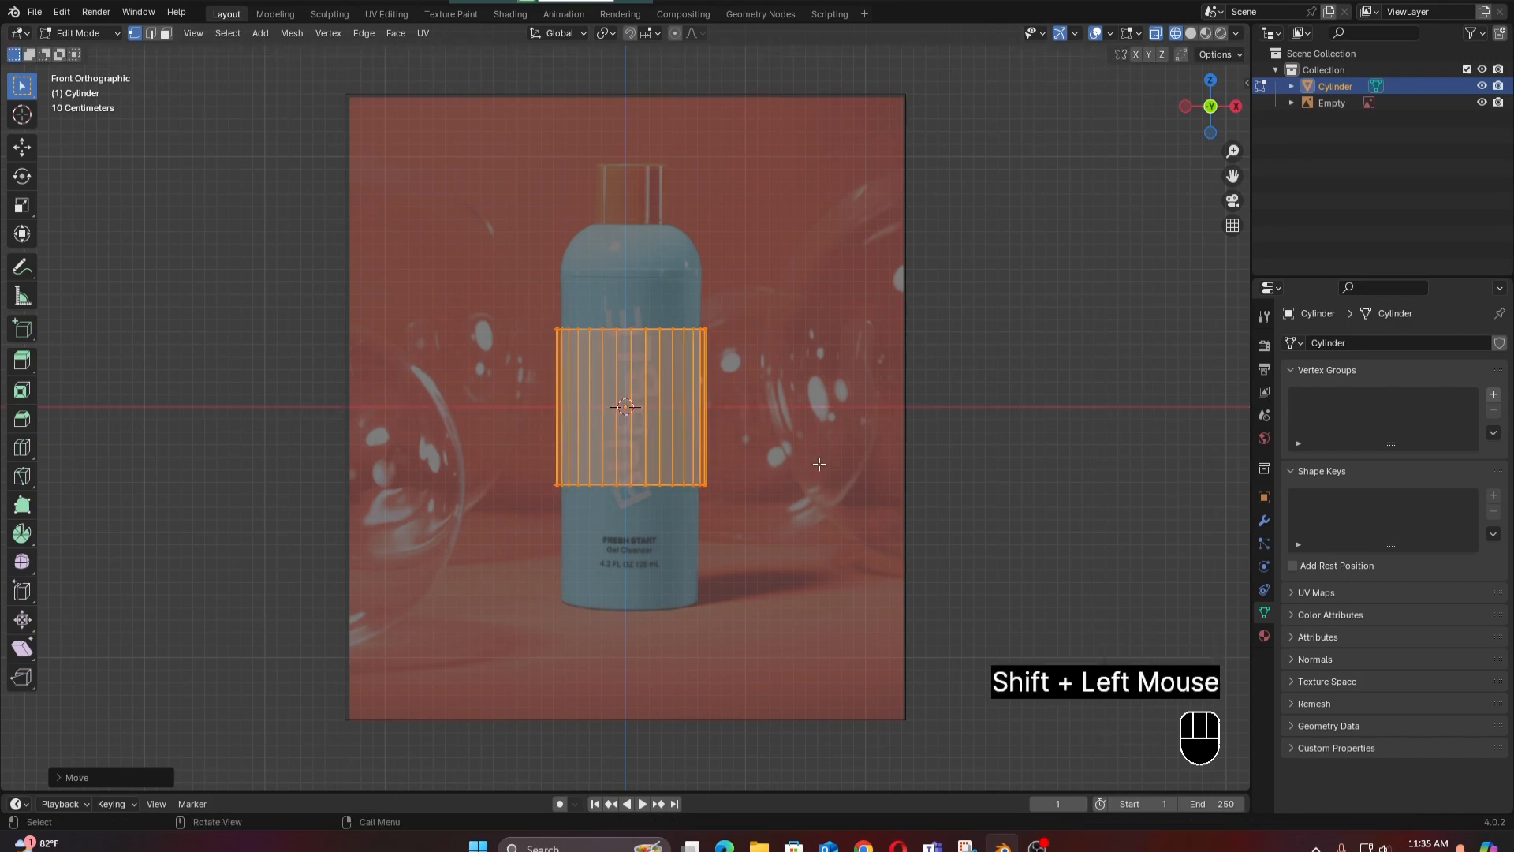
key("s")
key("shift")
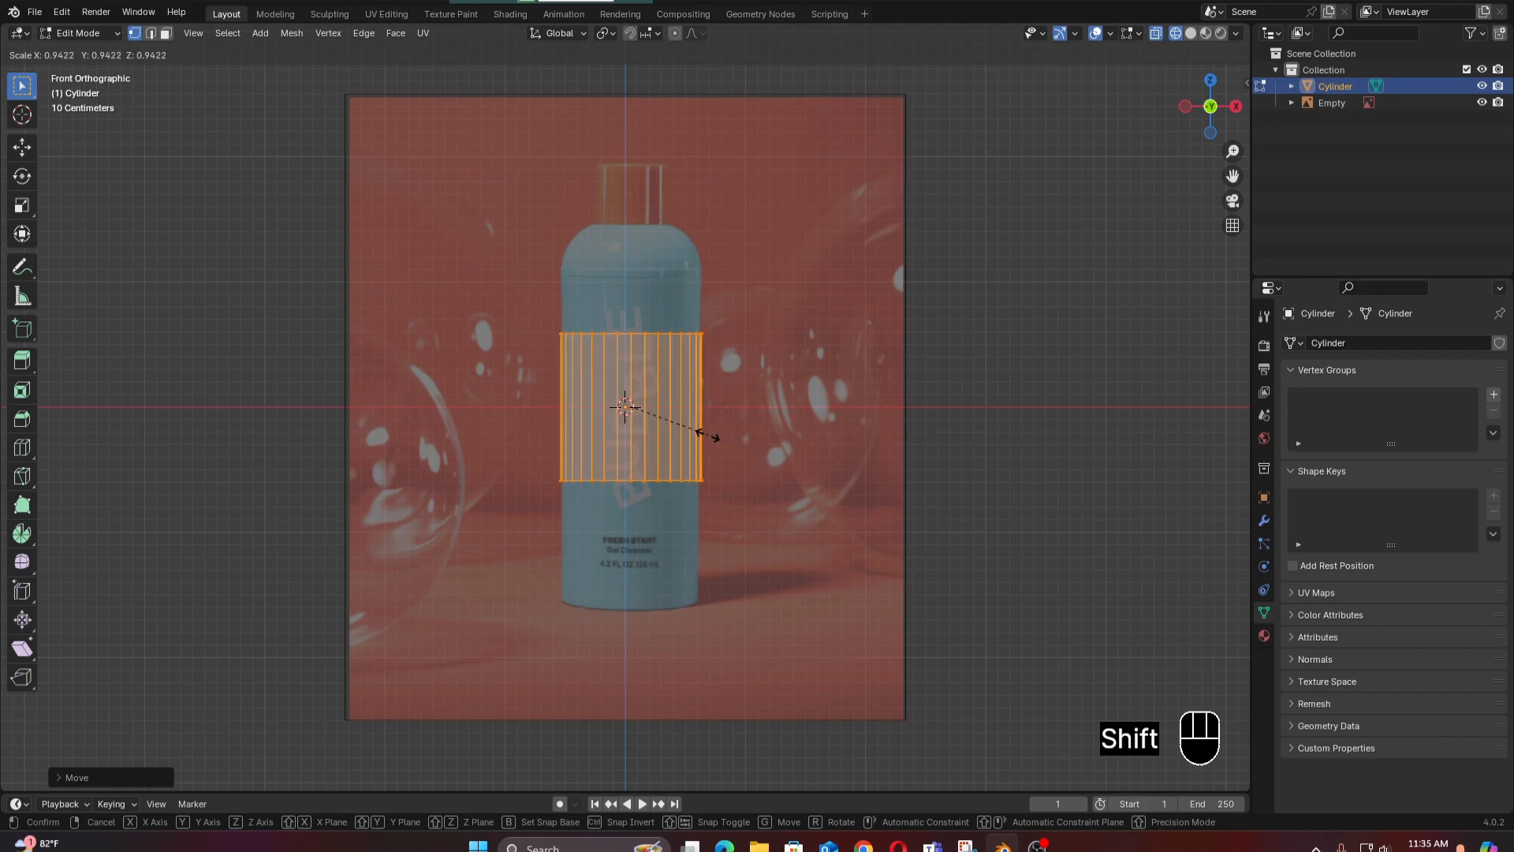
left_click(707, 436, "shift")
Move the cylinder's bottom ring about 1.02 m down along Z to the base of the reference bottle.
left_click_drag(494, 428, 814, 583)
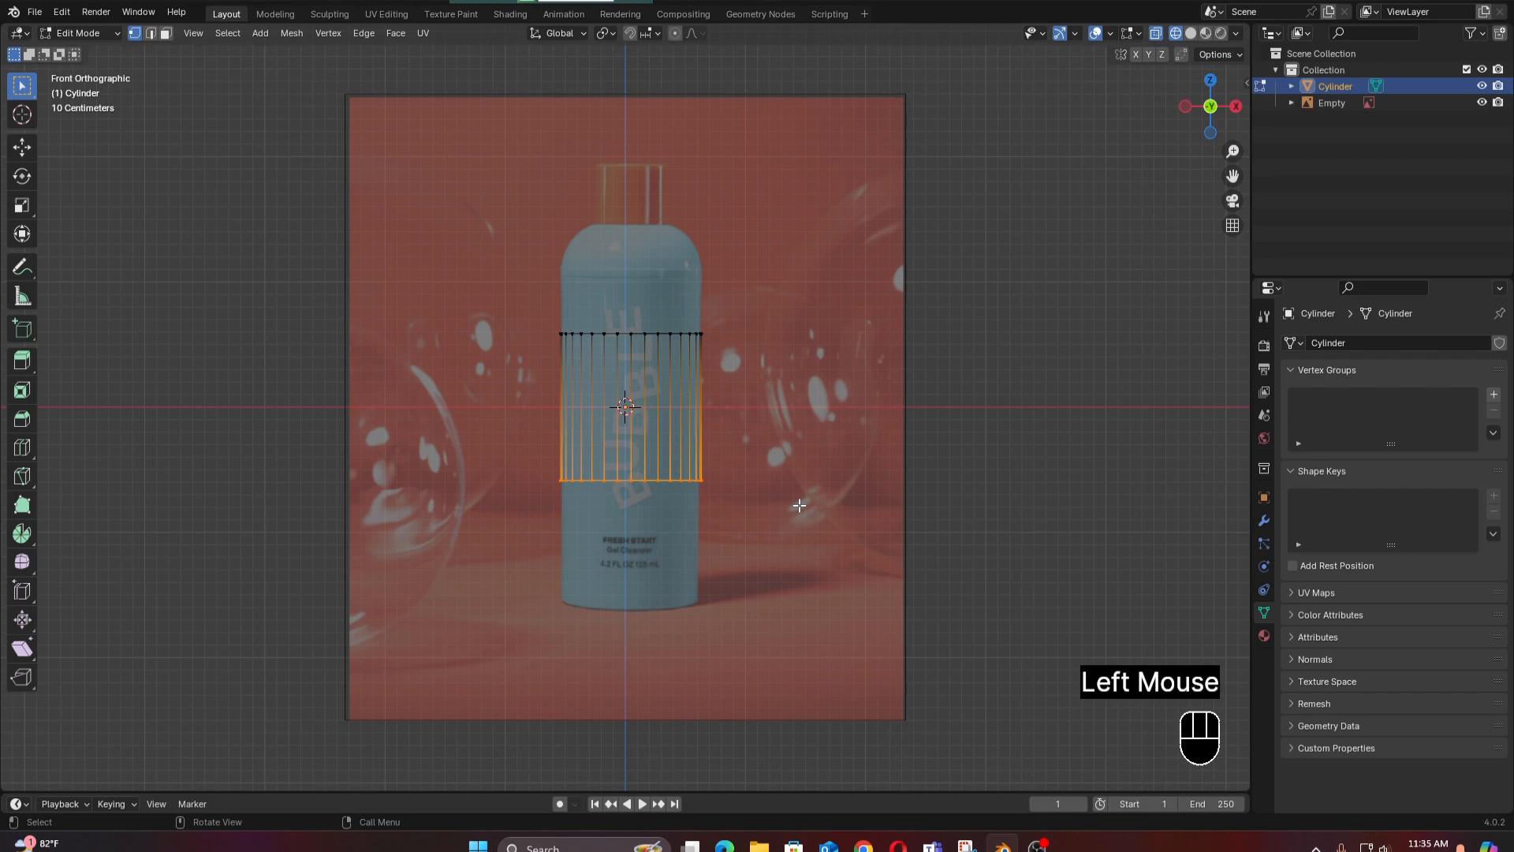
key("g")
key("z")
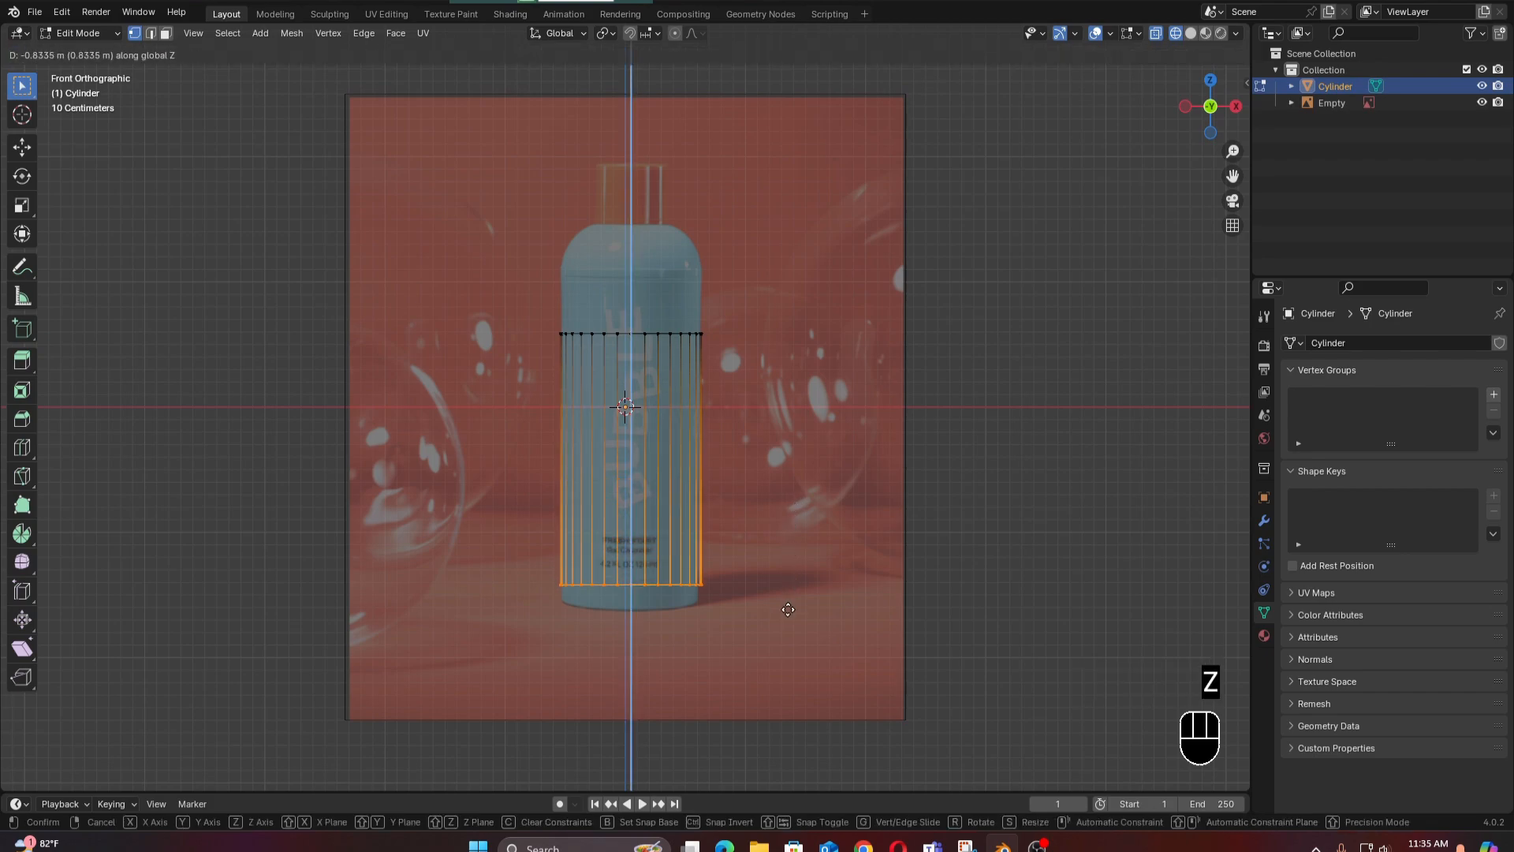
key("shift")
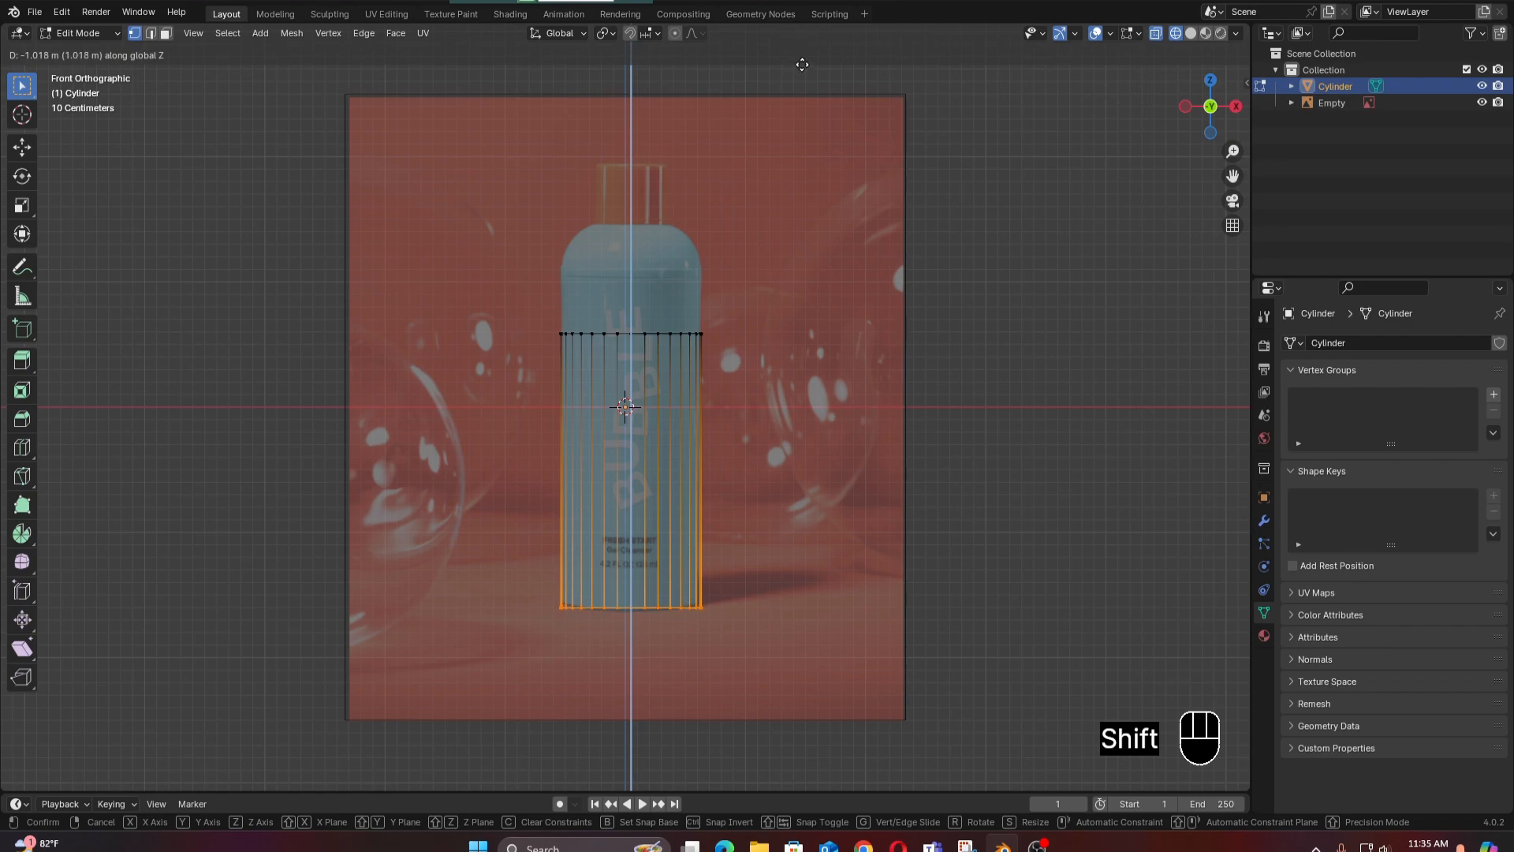
left_click(805, 74, "shift")
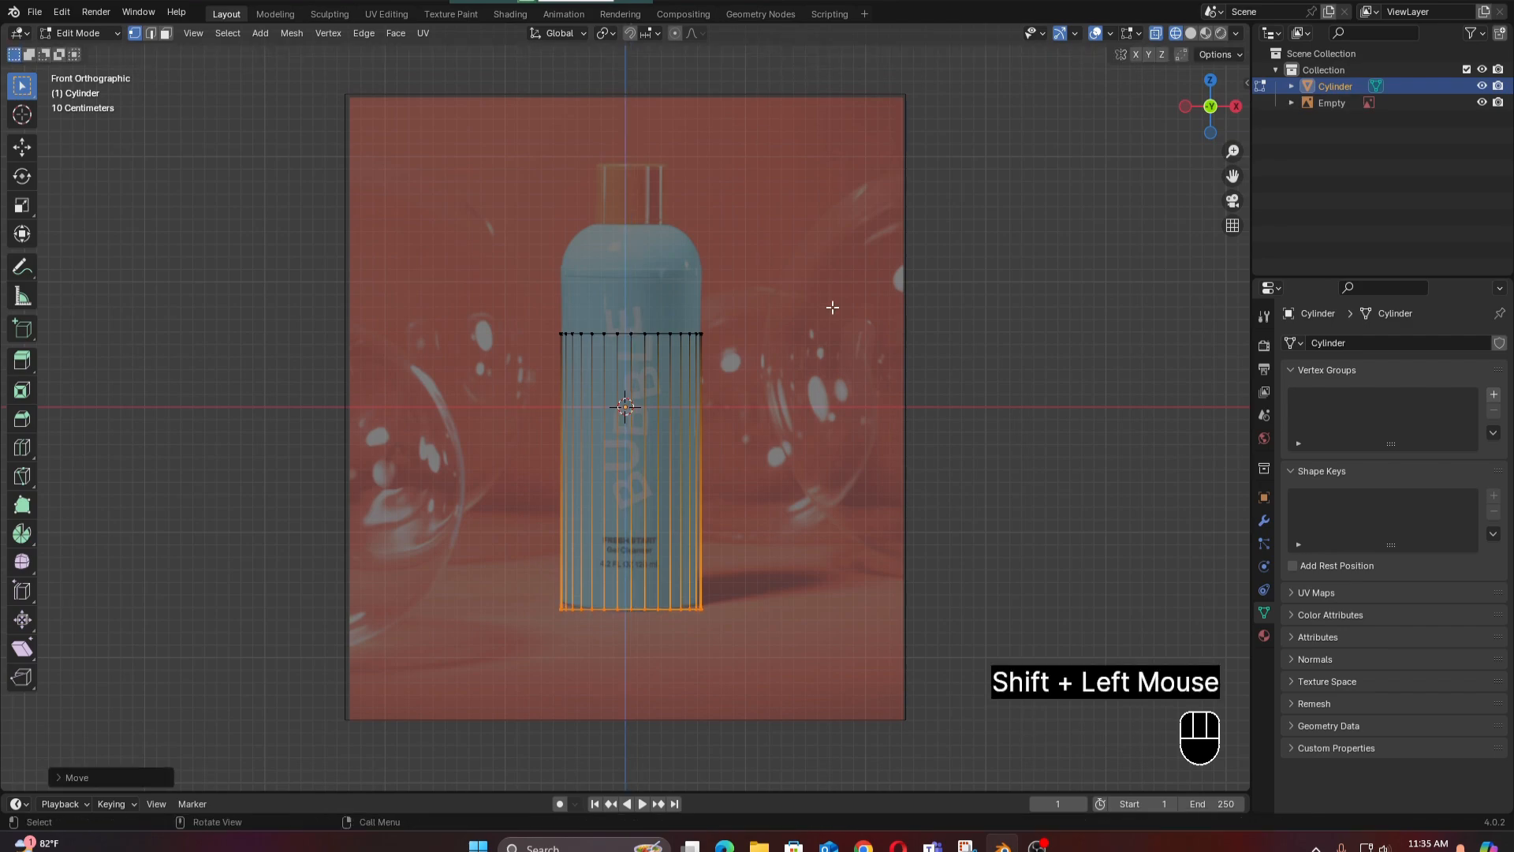
Move the cylinder's top ring up along Z to the seam just below the bottle's shoulder.
left_click_drag(465, 297, 781, 401)
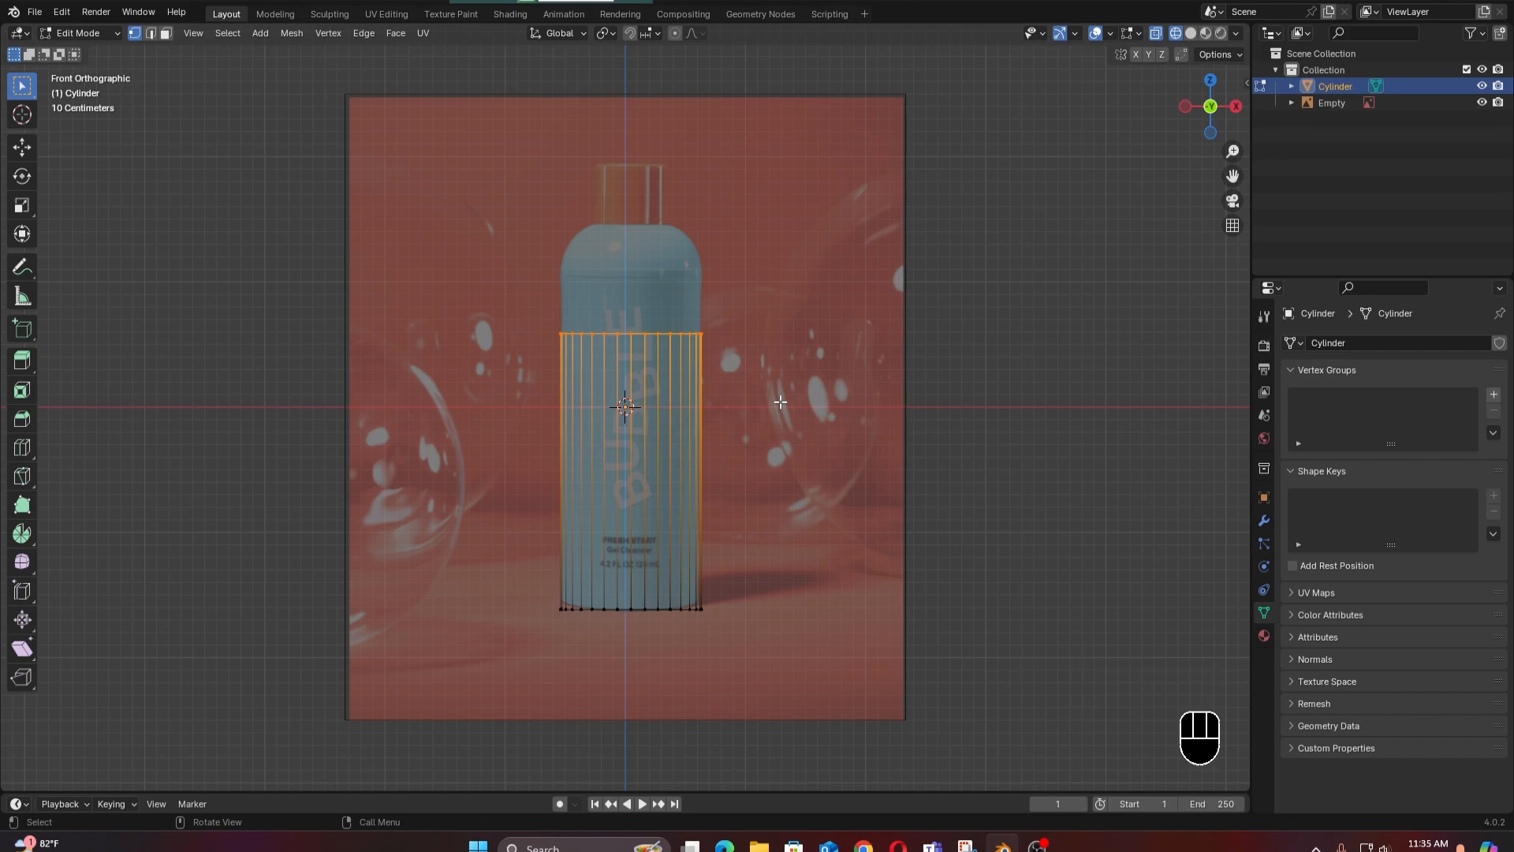
key("g")
key("z")
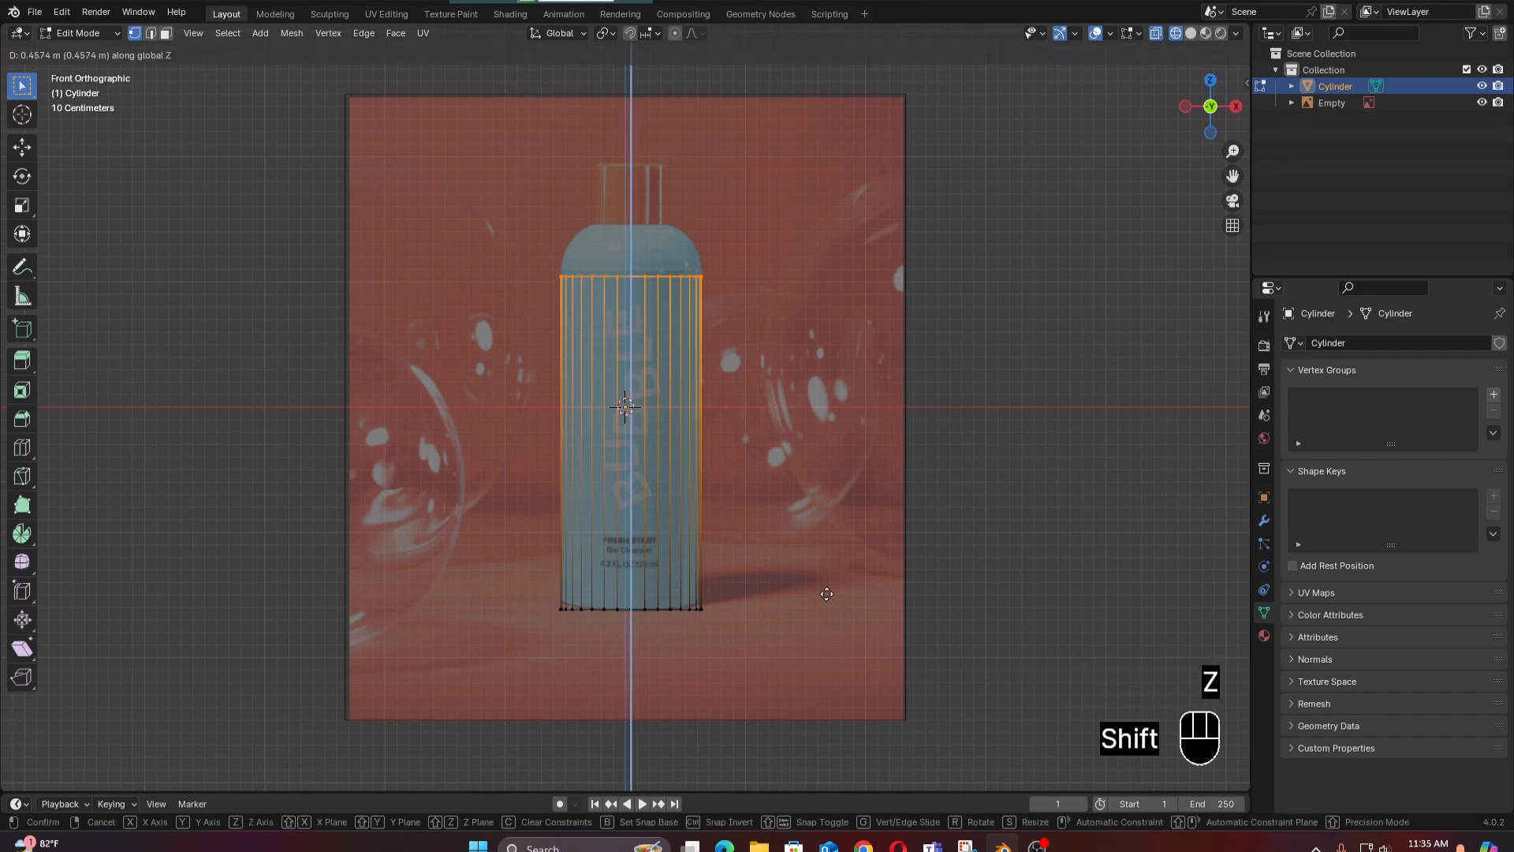
left_click(834, 636, "shift")
Extrude the cylinder's top ring about 0.035 m up along Z to form a narrow band at the seam.
scroll(818, 507, "up", 2)
middle_click_drag(818, 473, 775, 597, "shift")
scroll(842, 518, "up", 2)
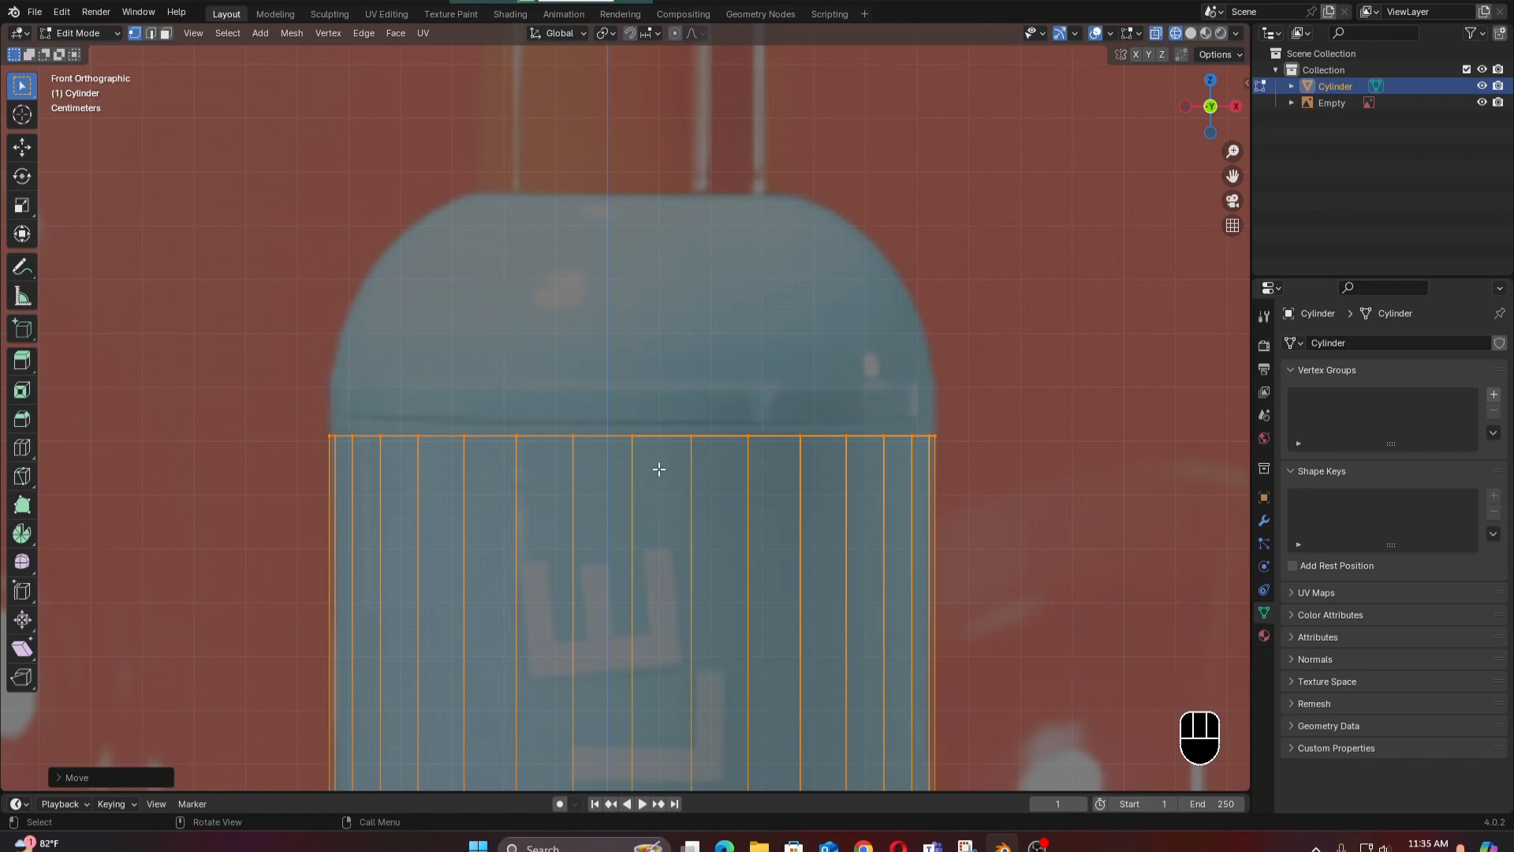
left_click_drag(138, 371, 1145, 588)
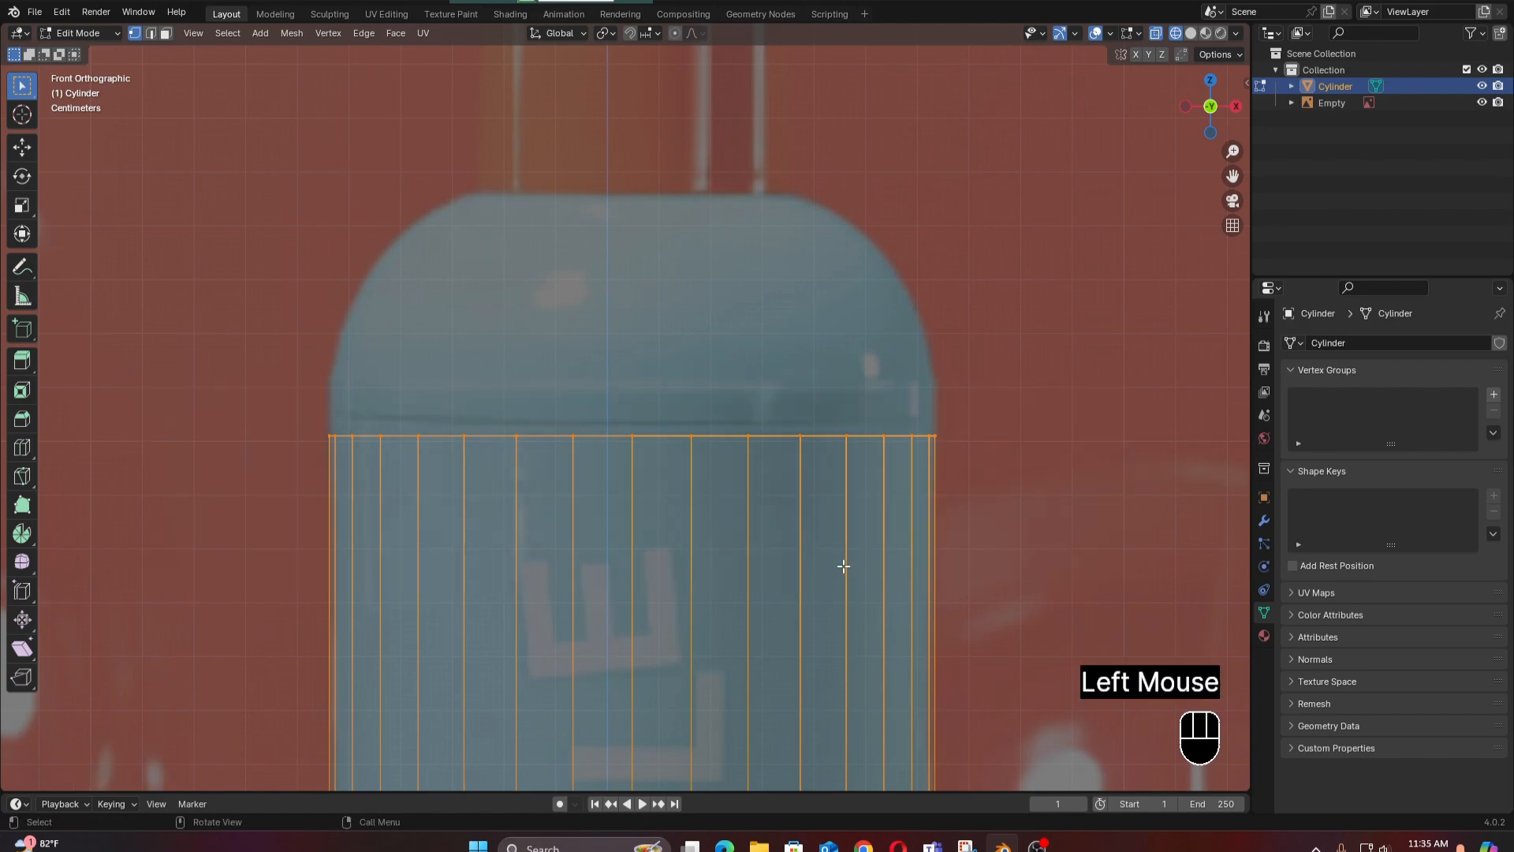
key("e")
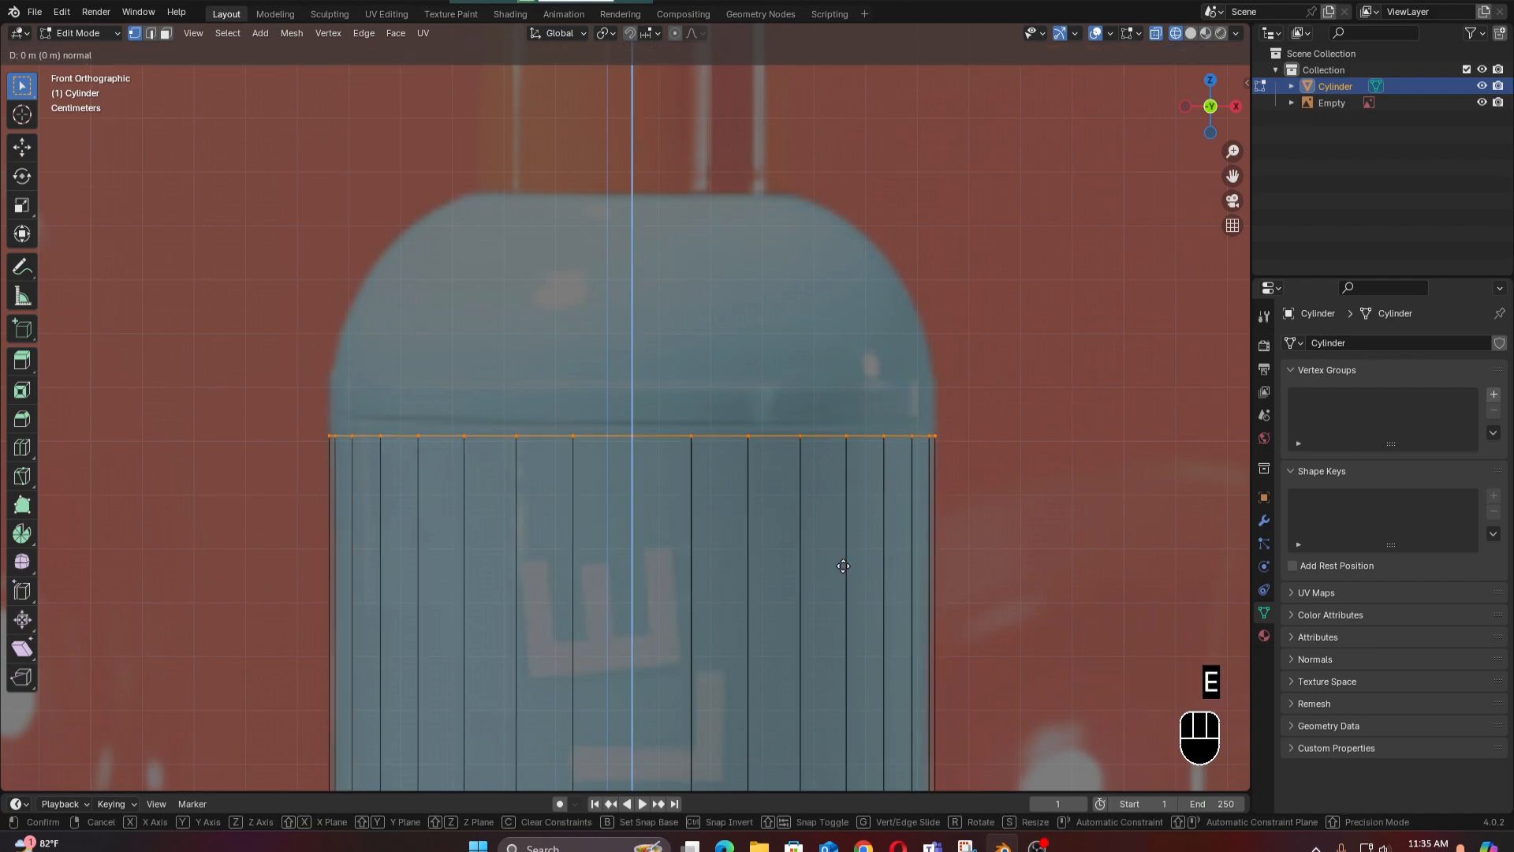
key("z")
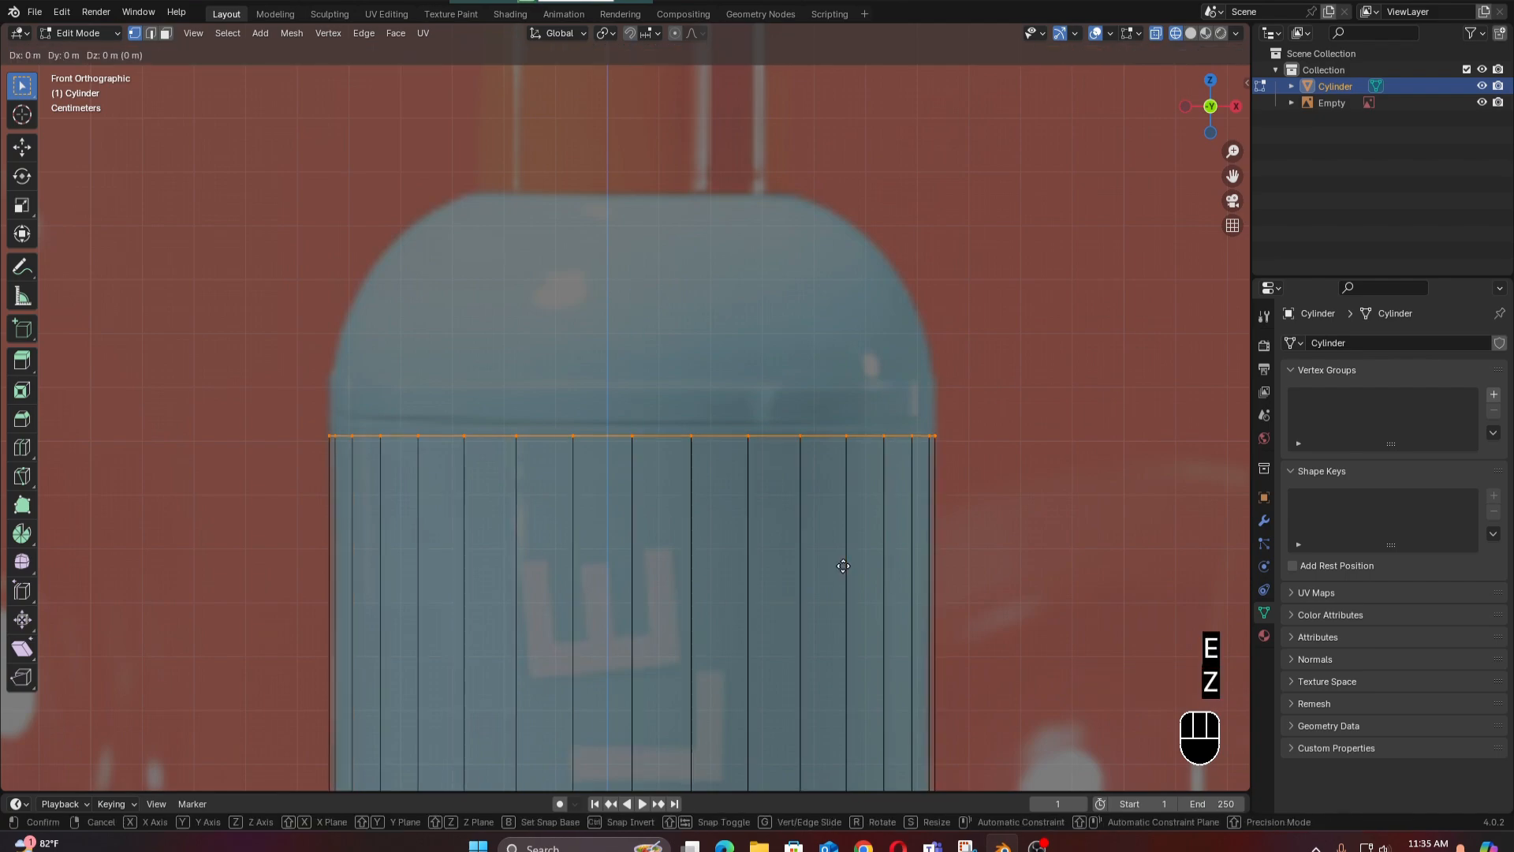
key("z")
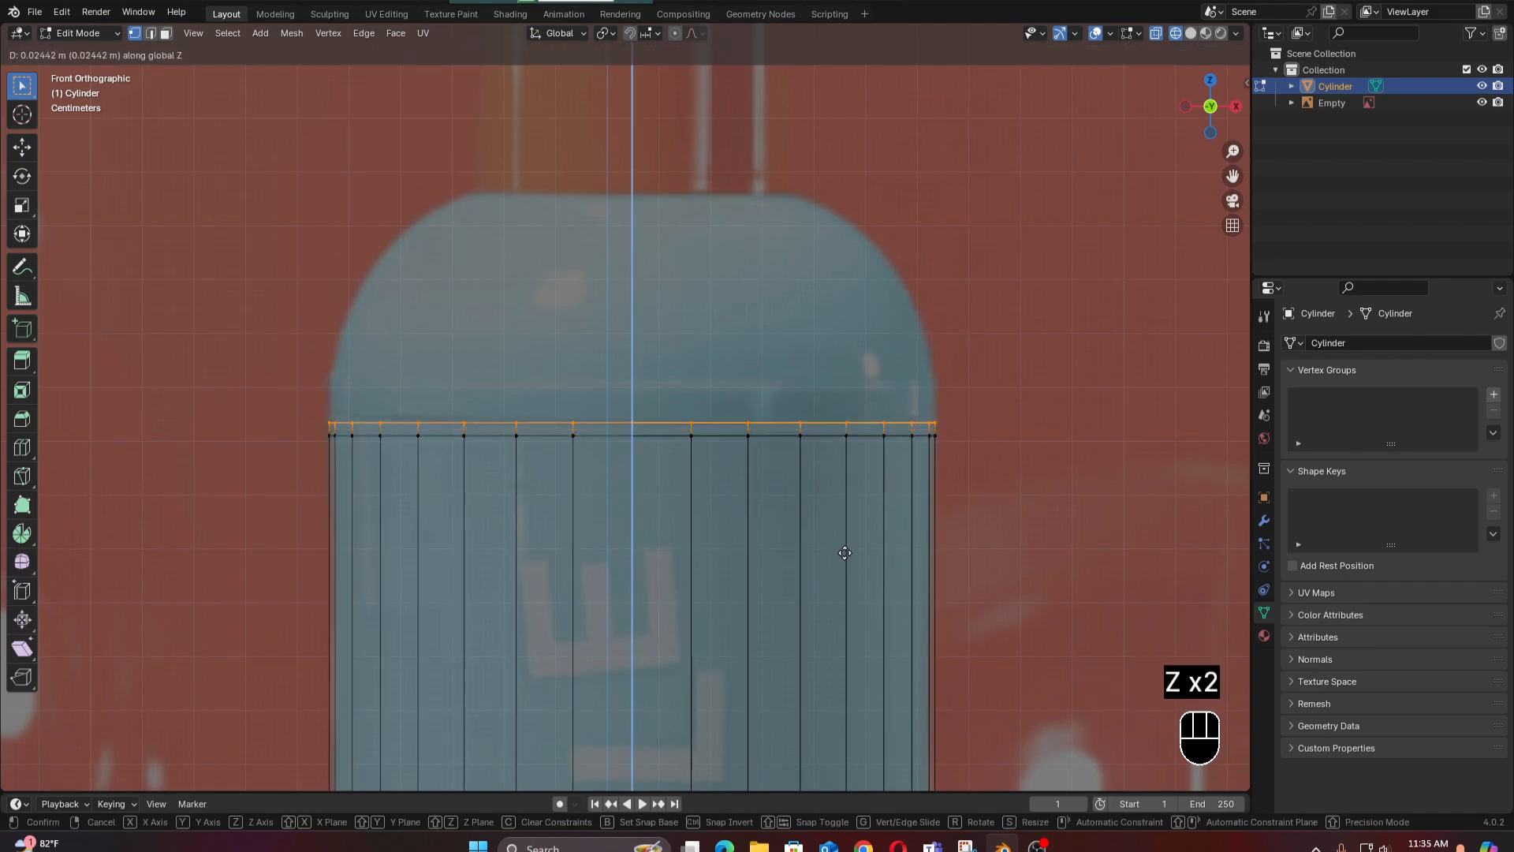
key("shift")
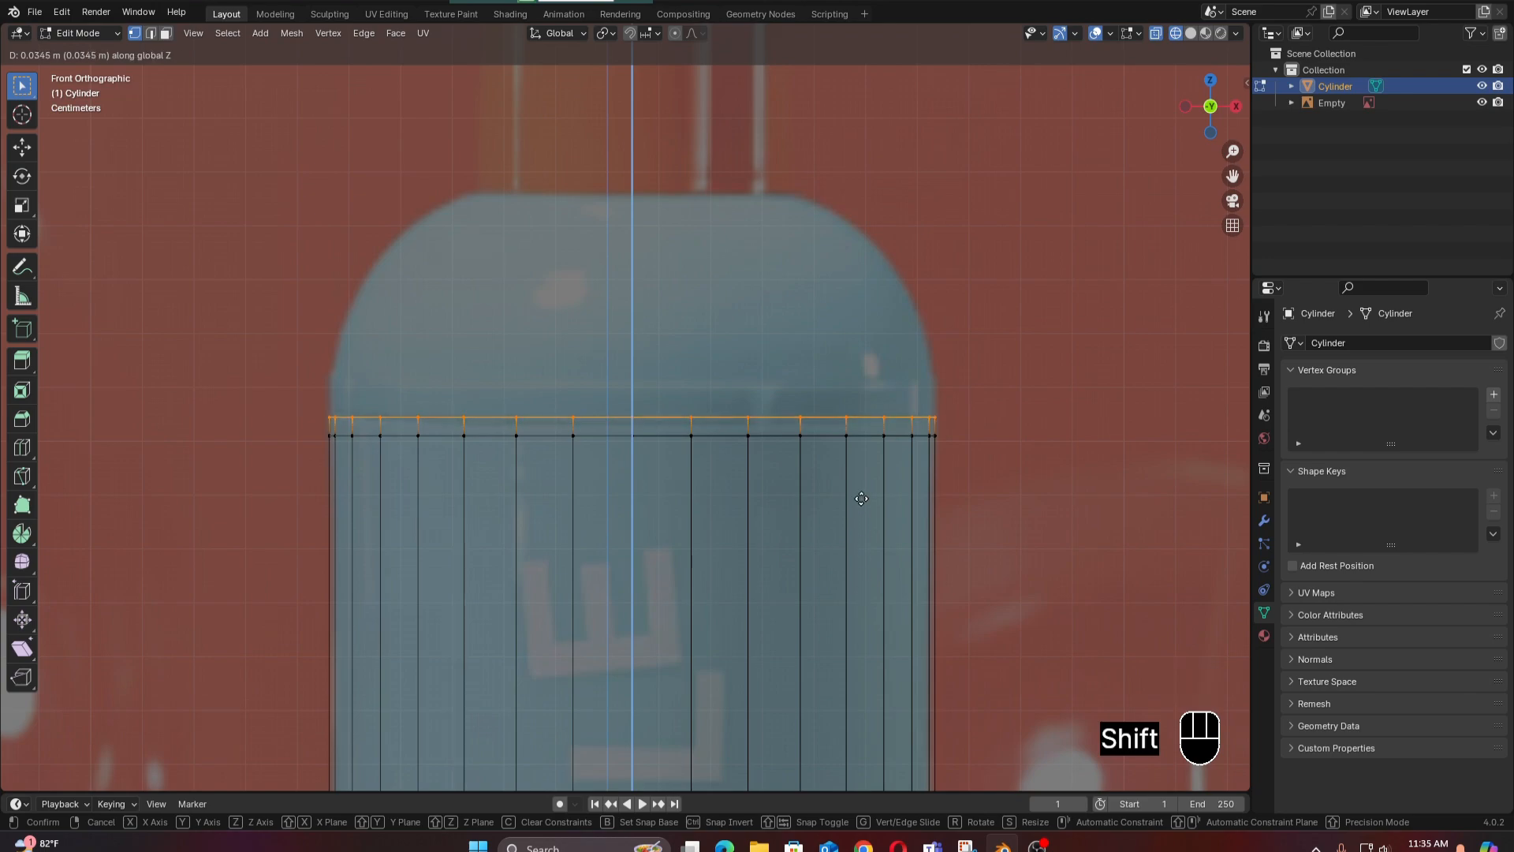
left_click(861, 499, "shift")
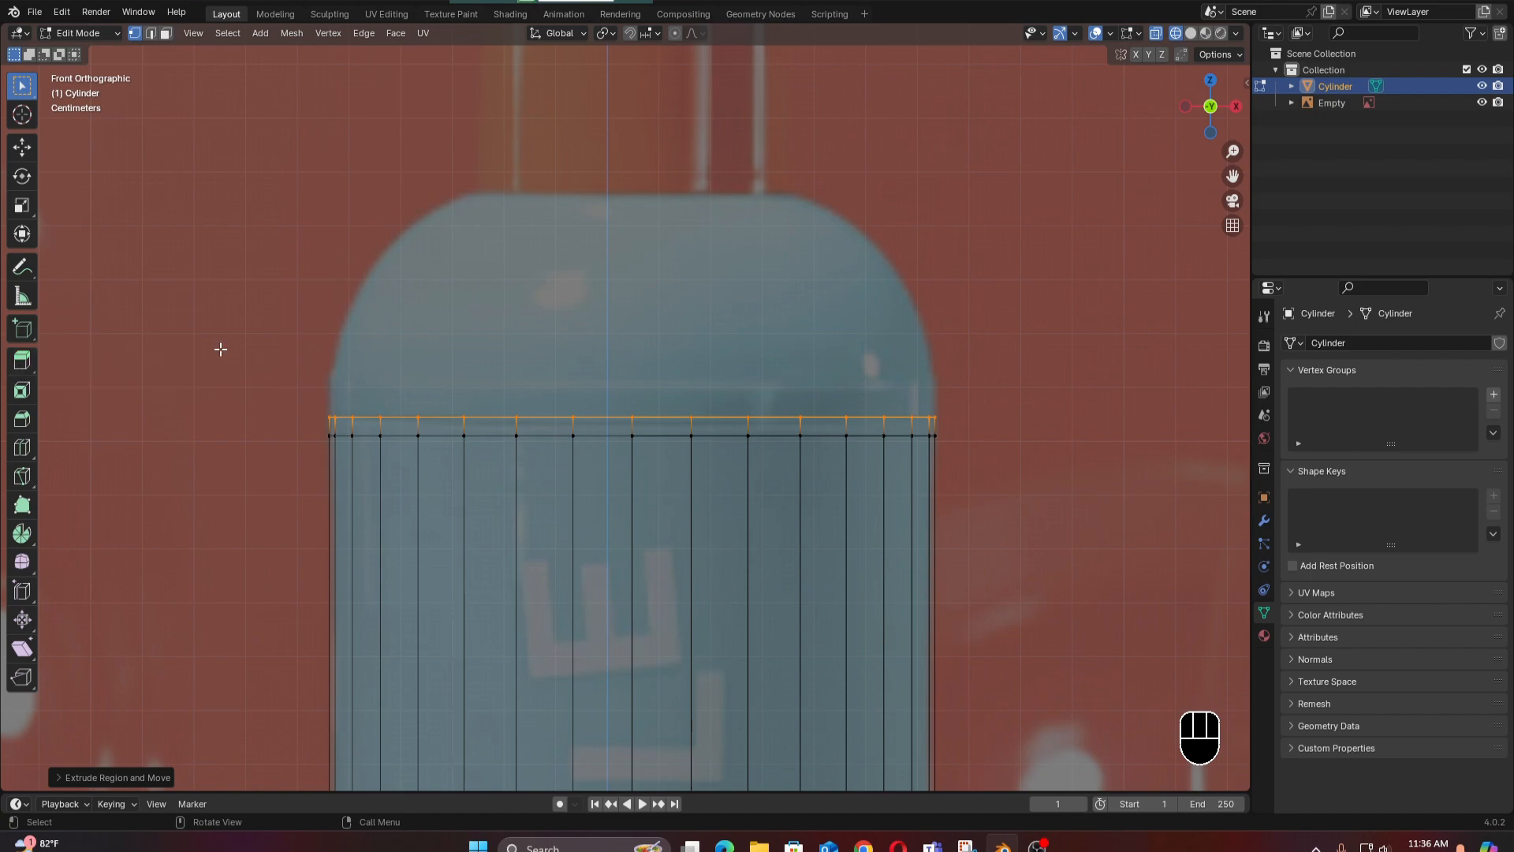
Extrude the new top ring about 0.06 m up along Z to the start of the shoulder curve.
left_click_drag(212, 348, 1020, 424)
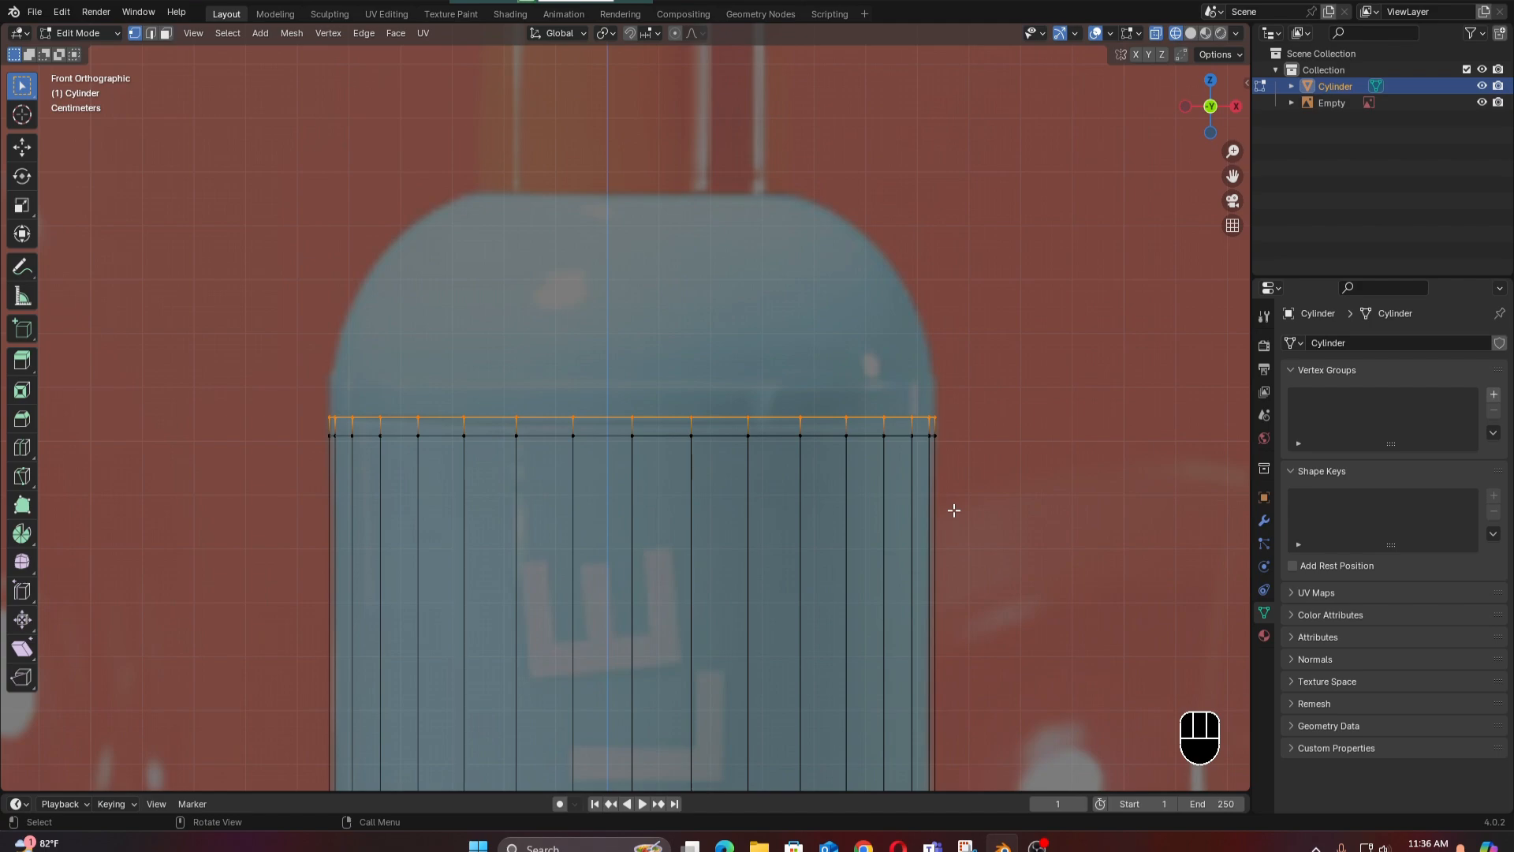
key("e")
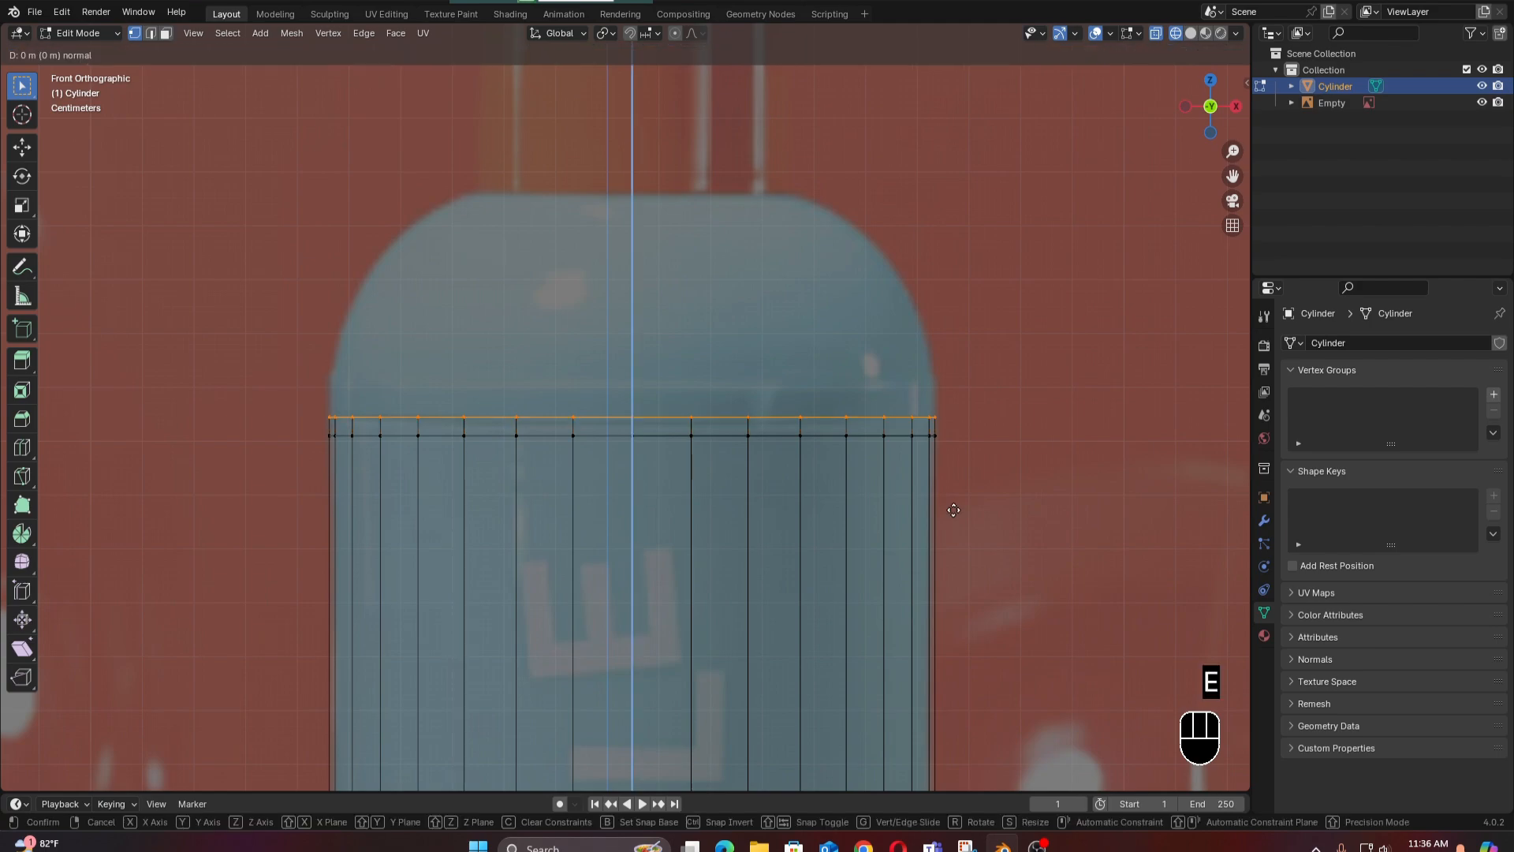
key("z")
key("z")
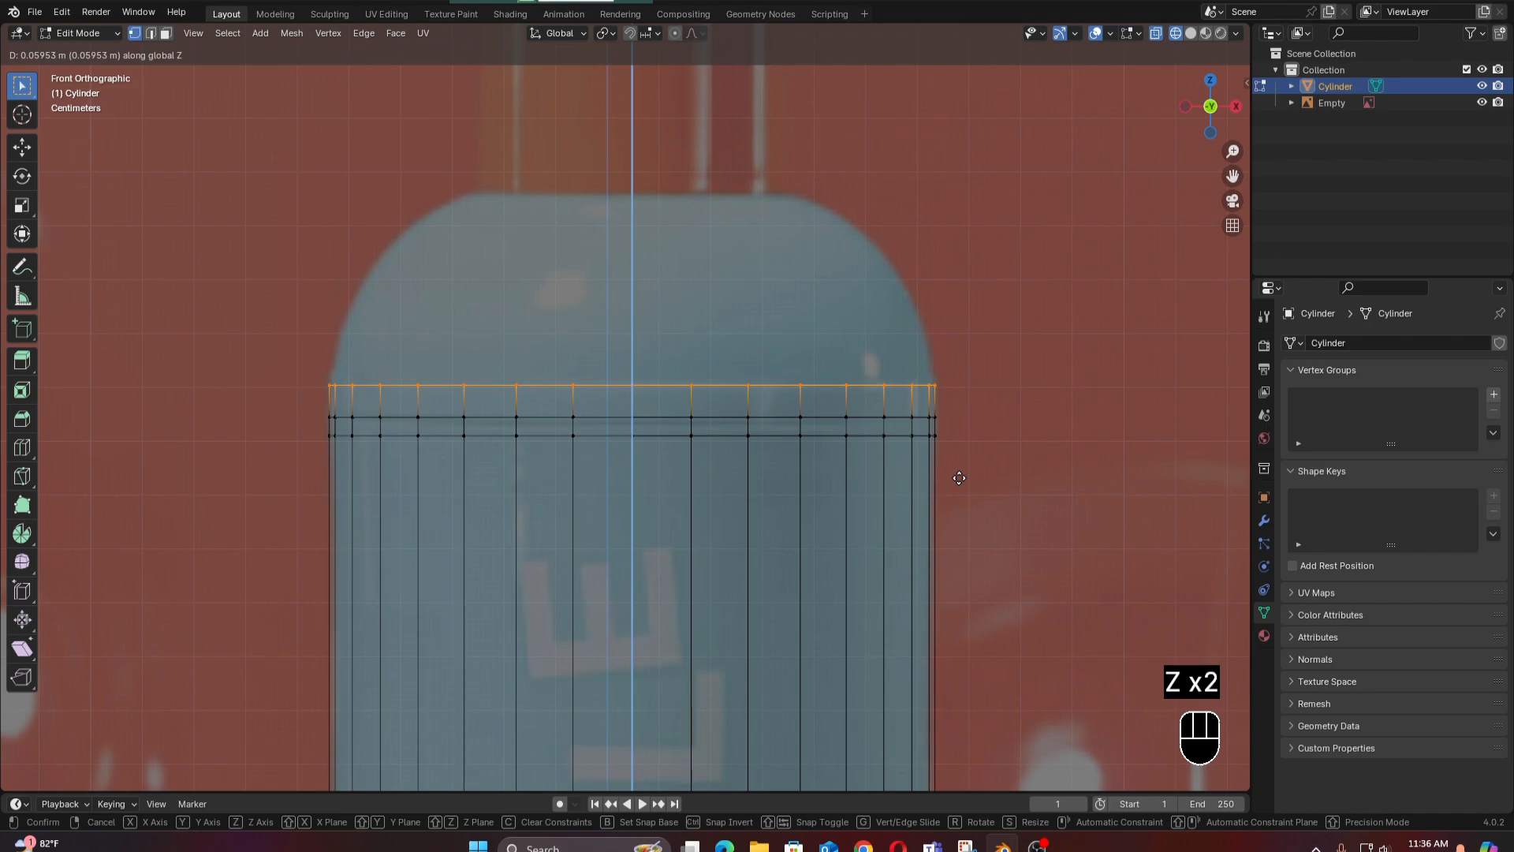
left_click(959, 478)
Extrude the top ring about 0.1 m upward and scale it to about 0.96 to follow the shoulder outline.
key("e")
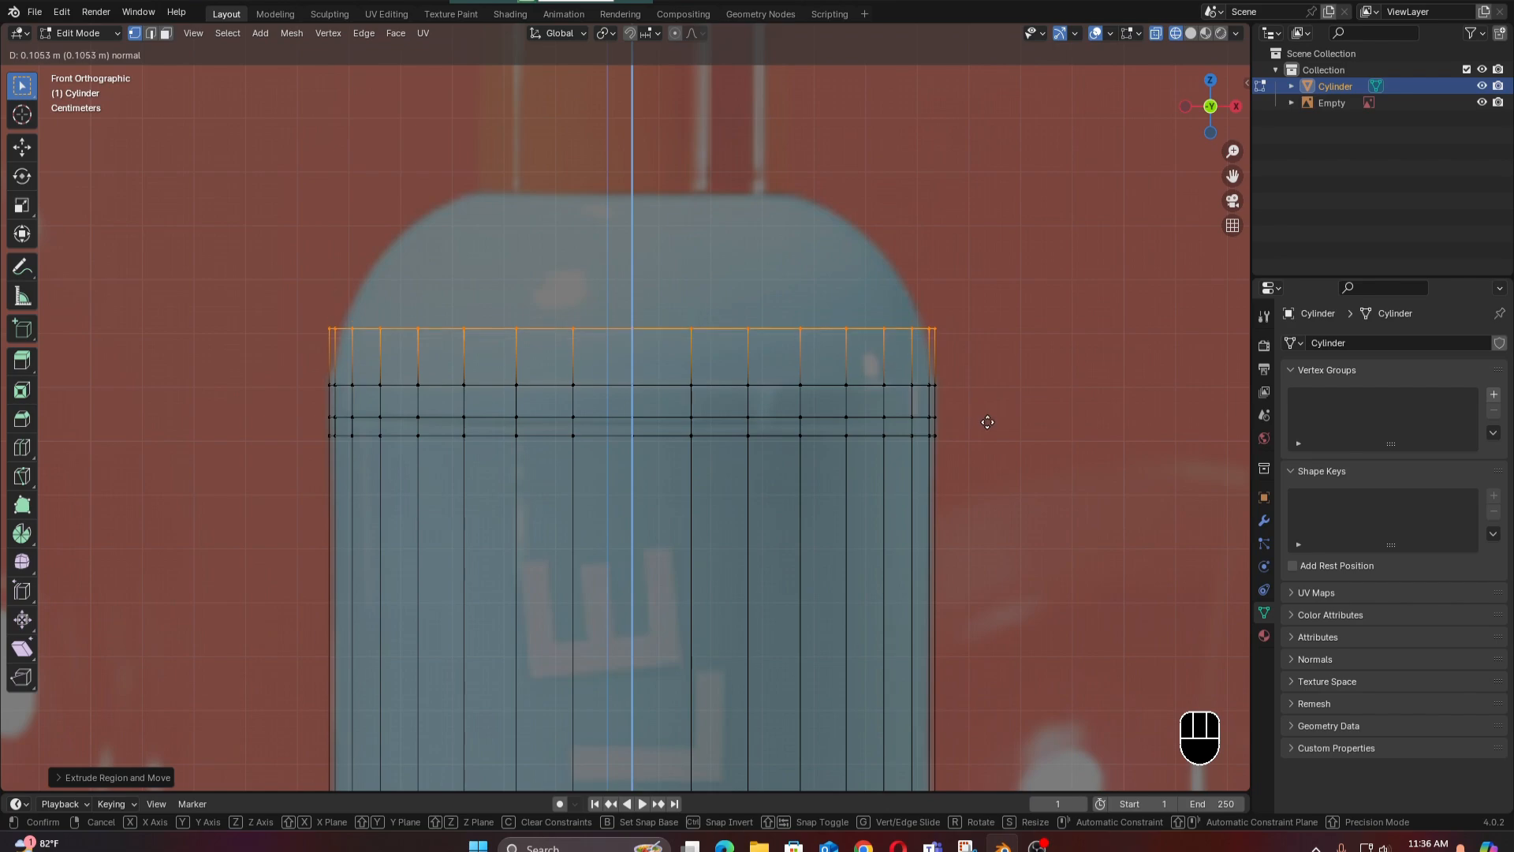
left_click(990, 424)
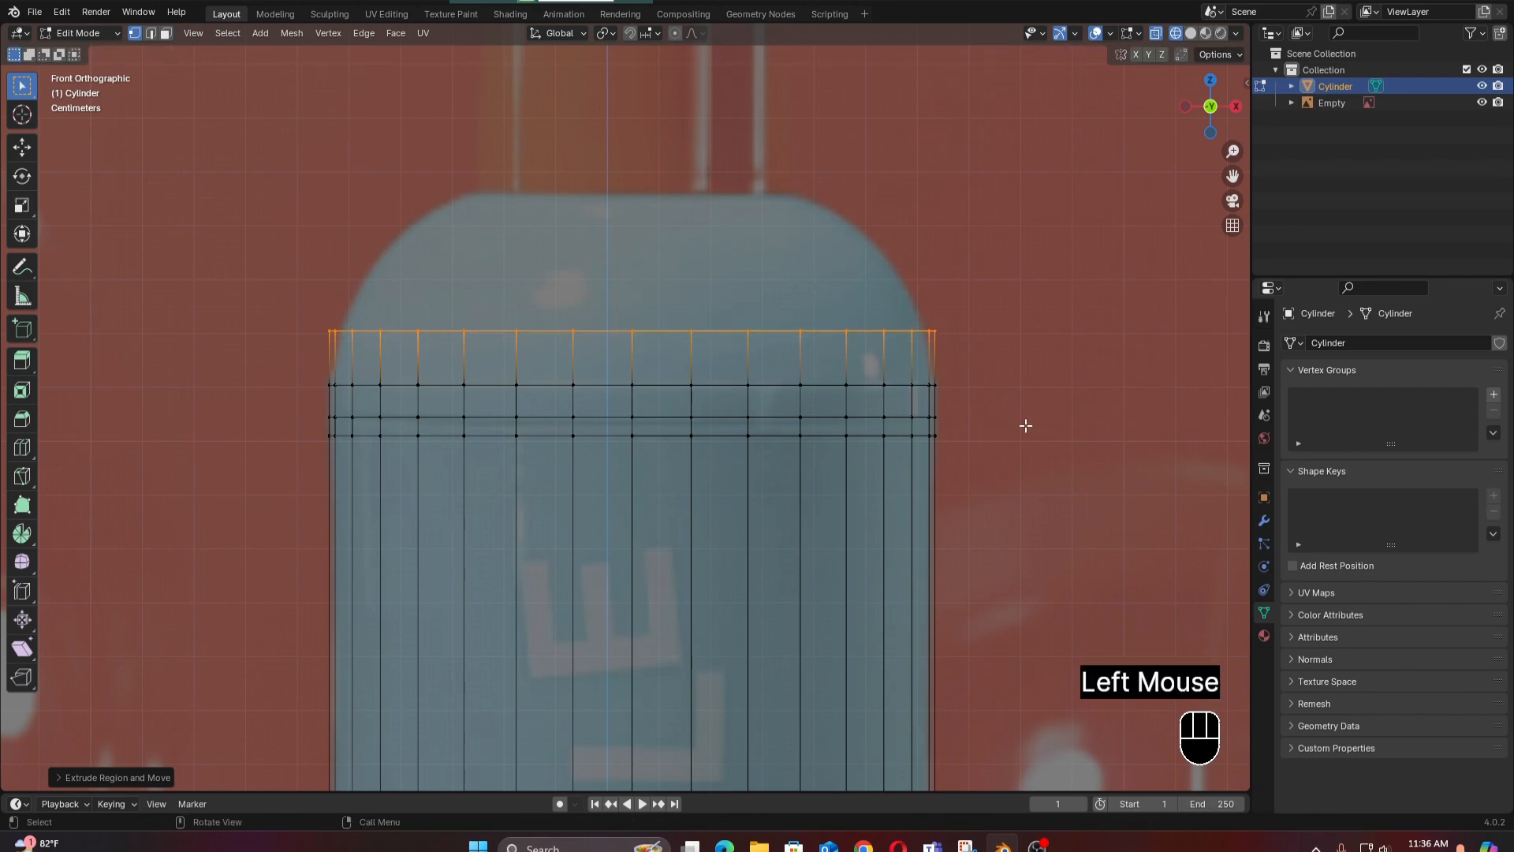
key("s")
key("shift")
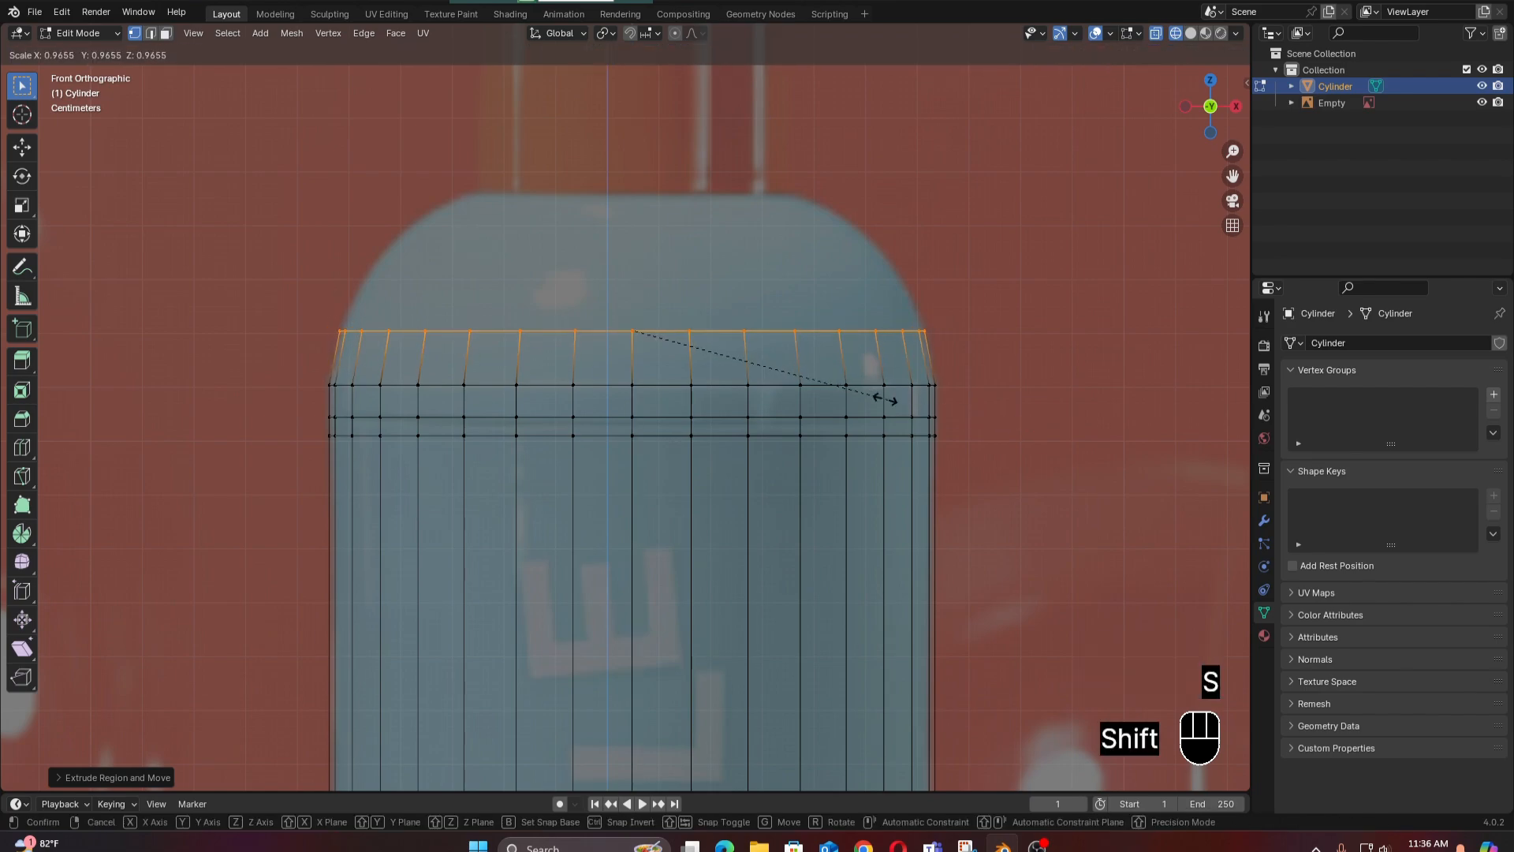
left_click(873, 396, "shift")
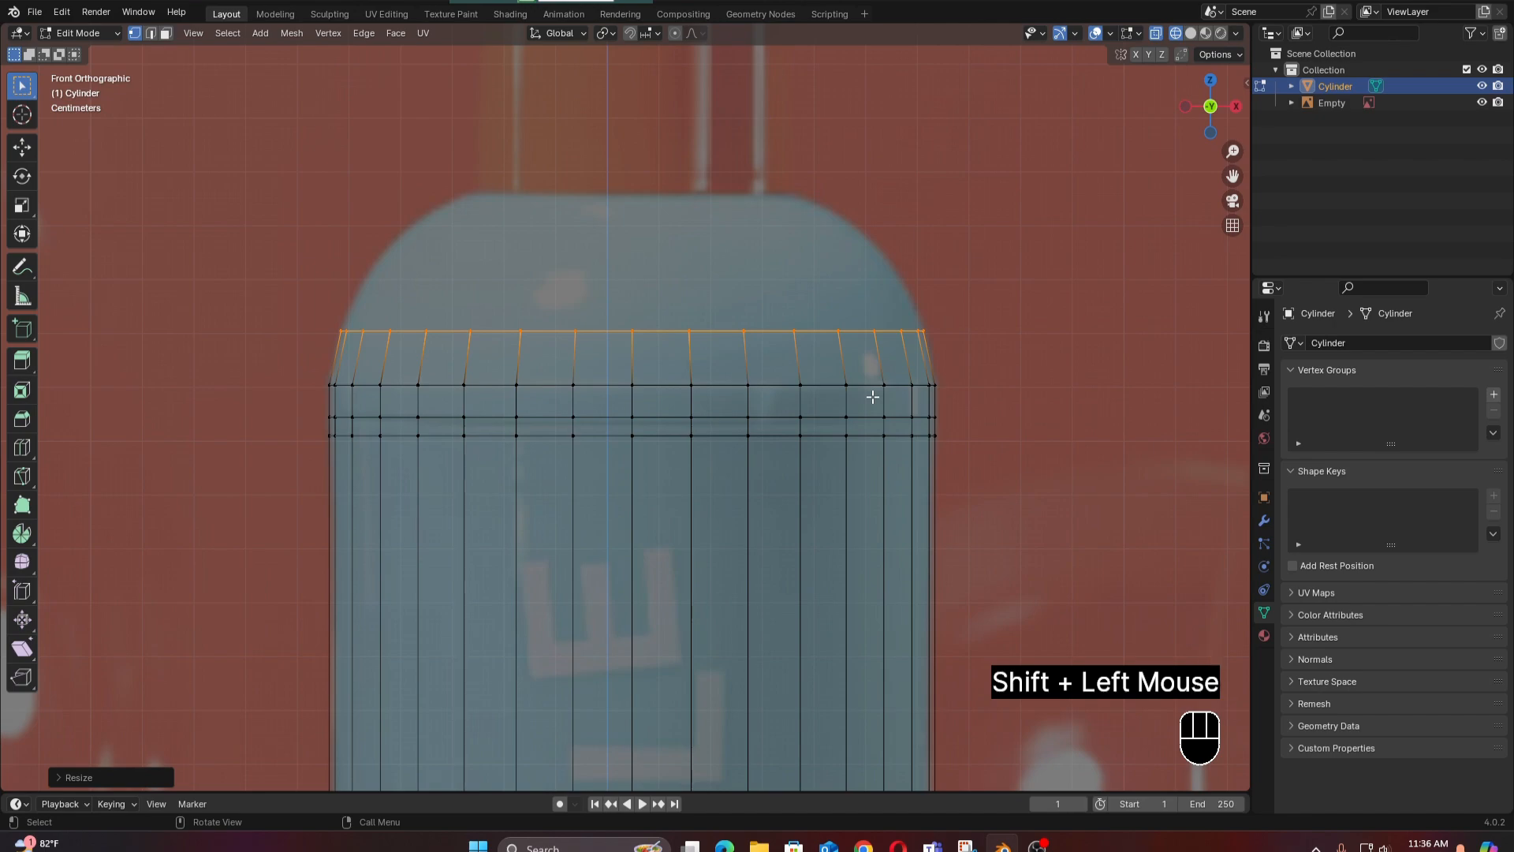
Extrude a second shoulder ring about 0.1 m upward and scale it to about 0.92 to match the reference curve.
key("e")
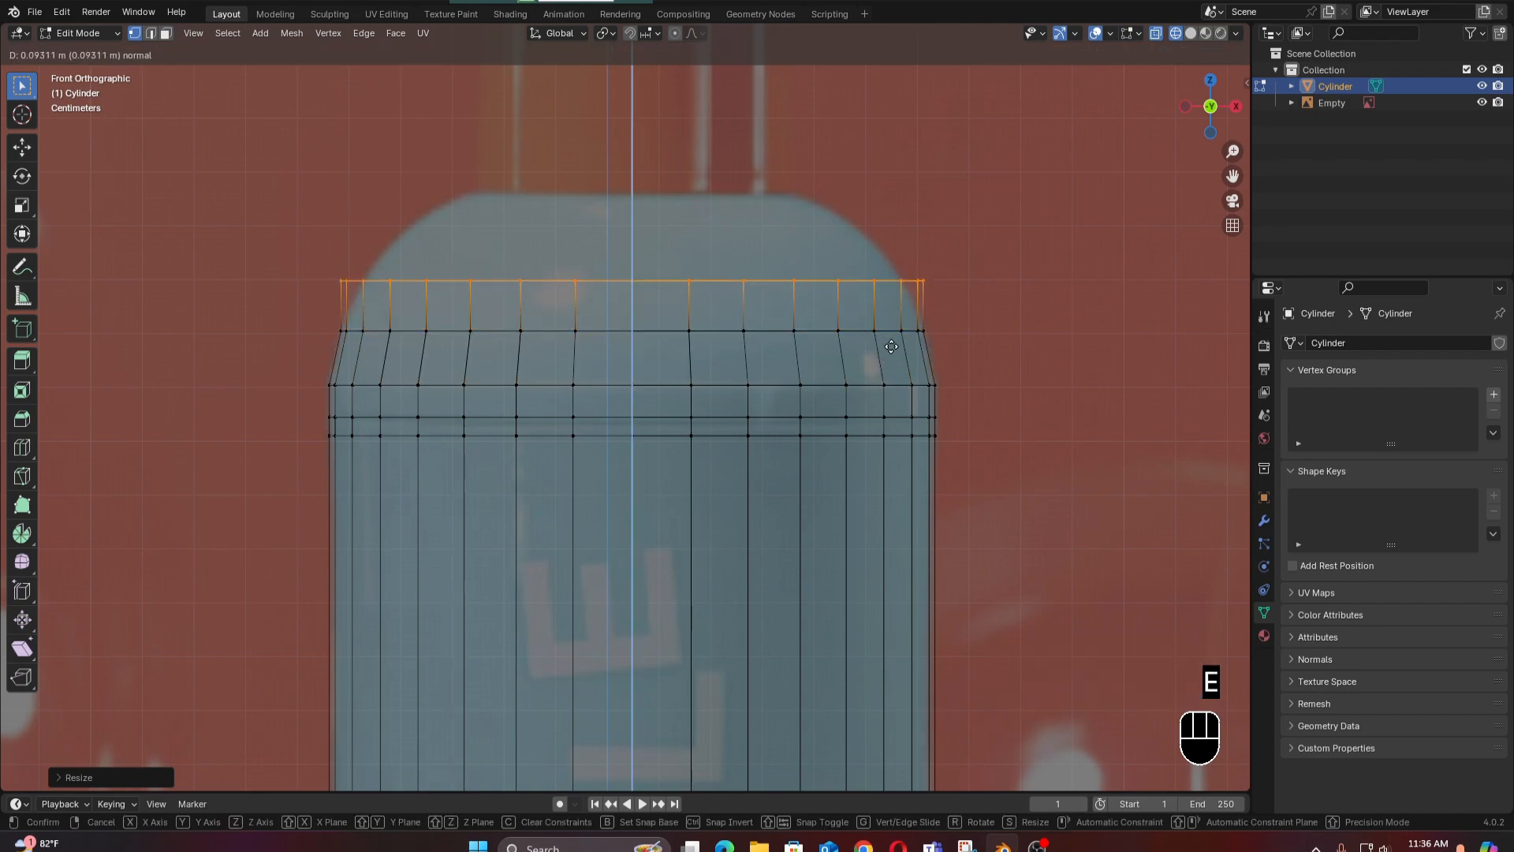
left_click(893, 343)
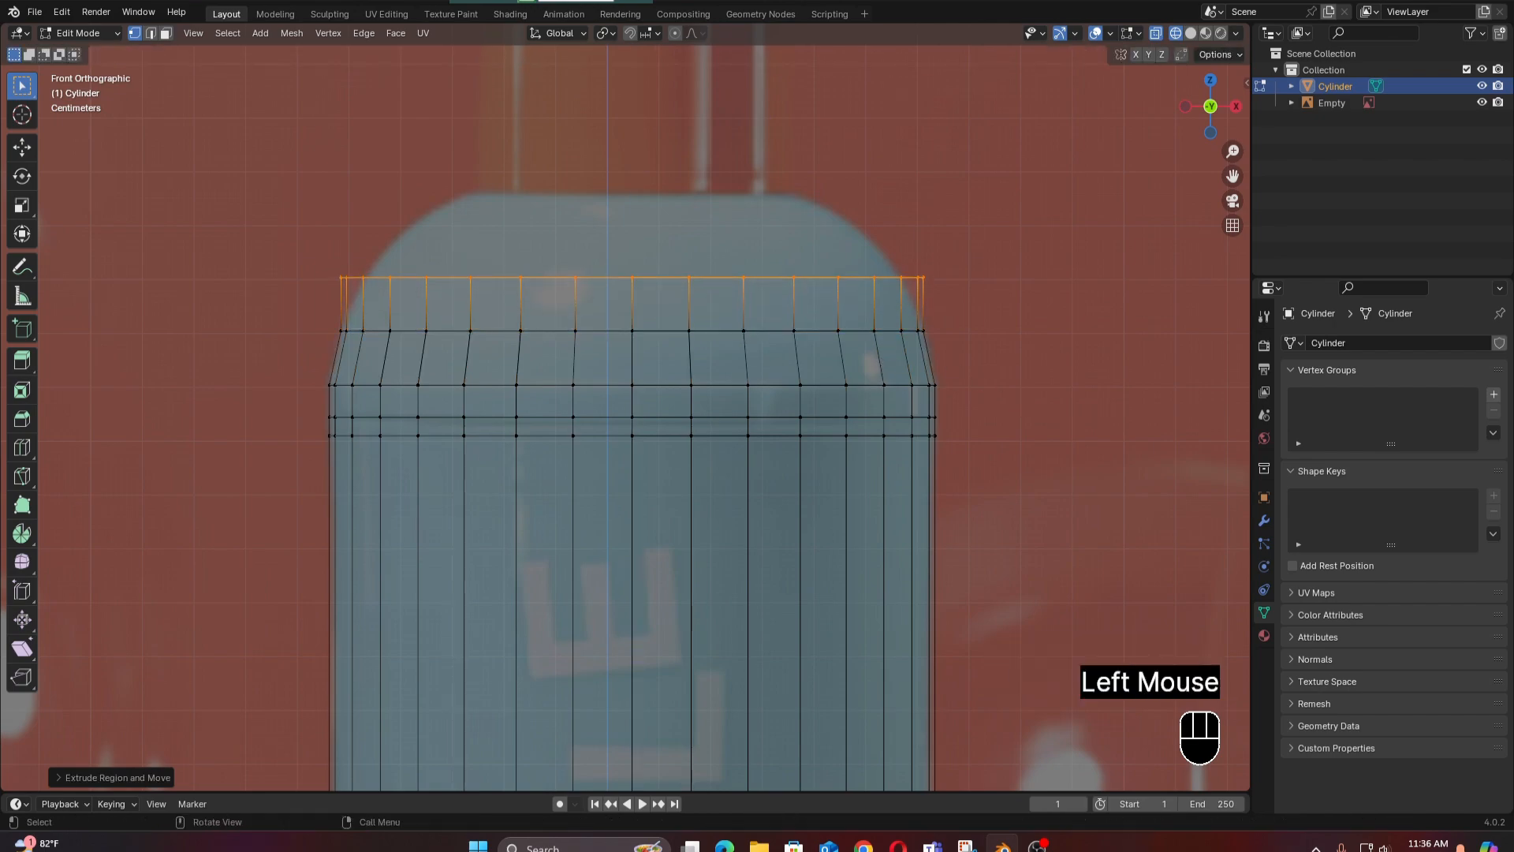
key("s")
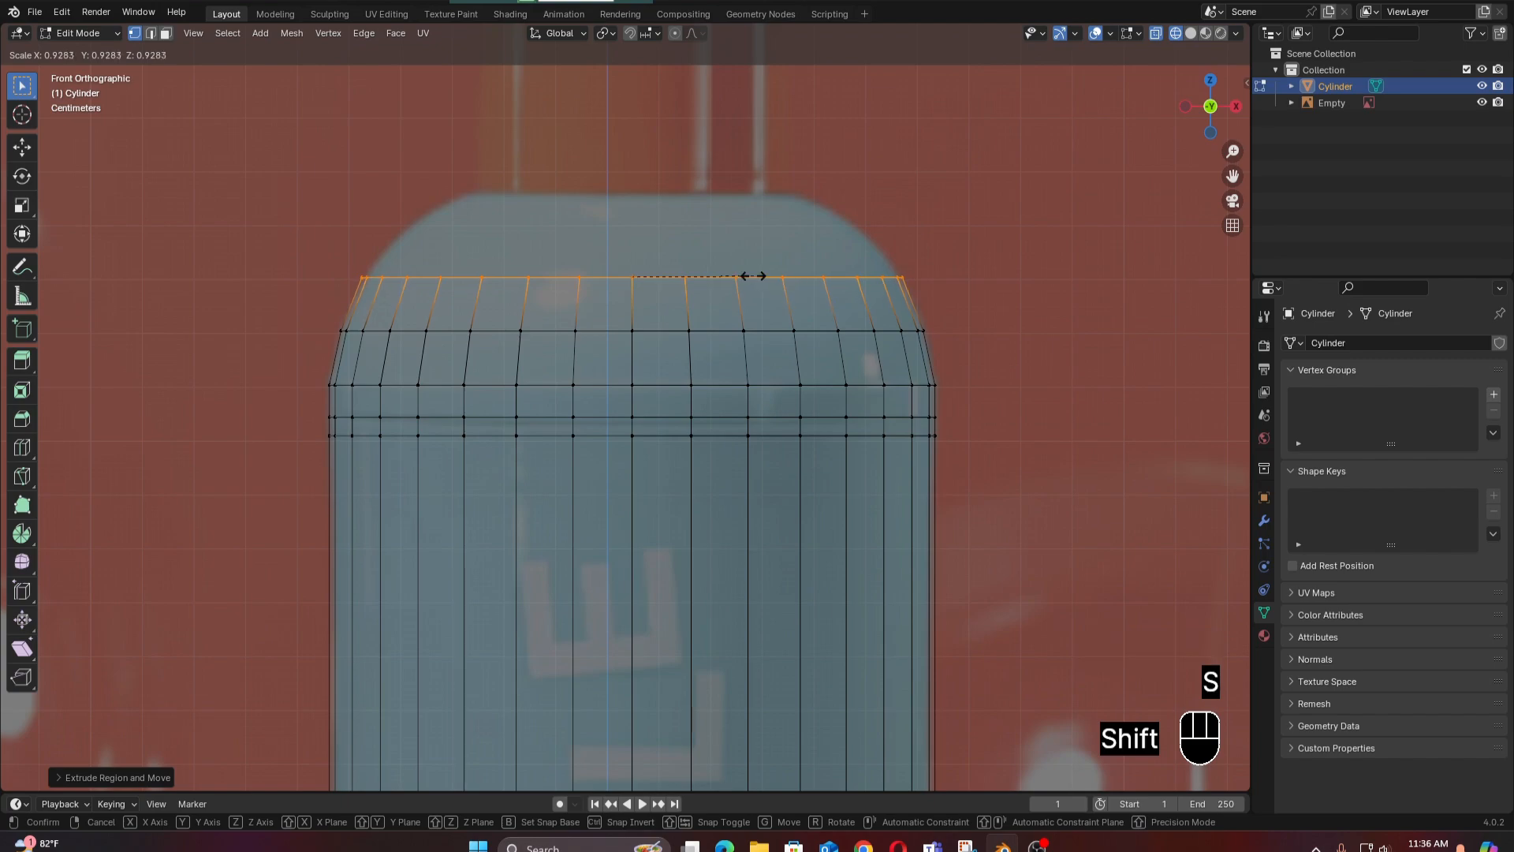
left_click(722, 336, "shift")
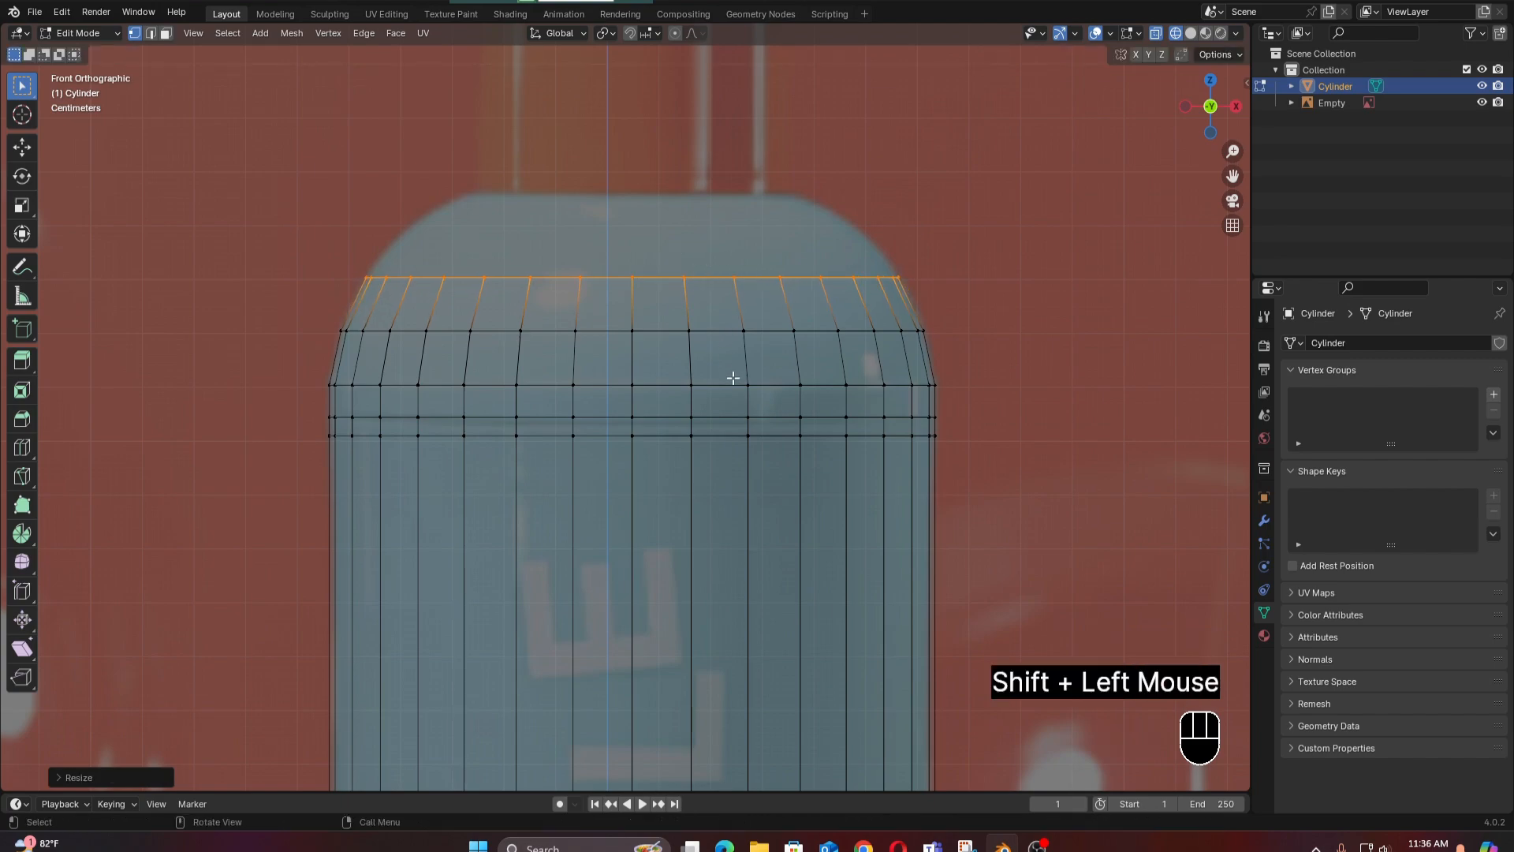
Extrude a third shoulder ring about 0.1 m upward and scale it inward until it meets the reference outline.
key("e")
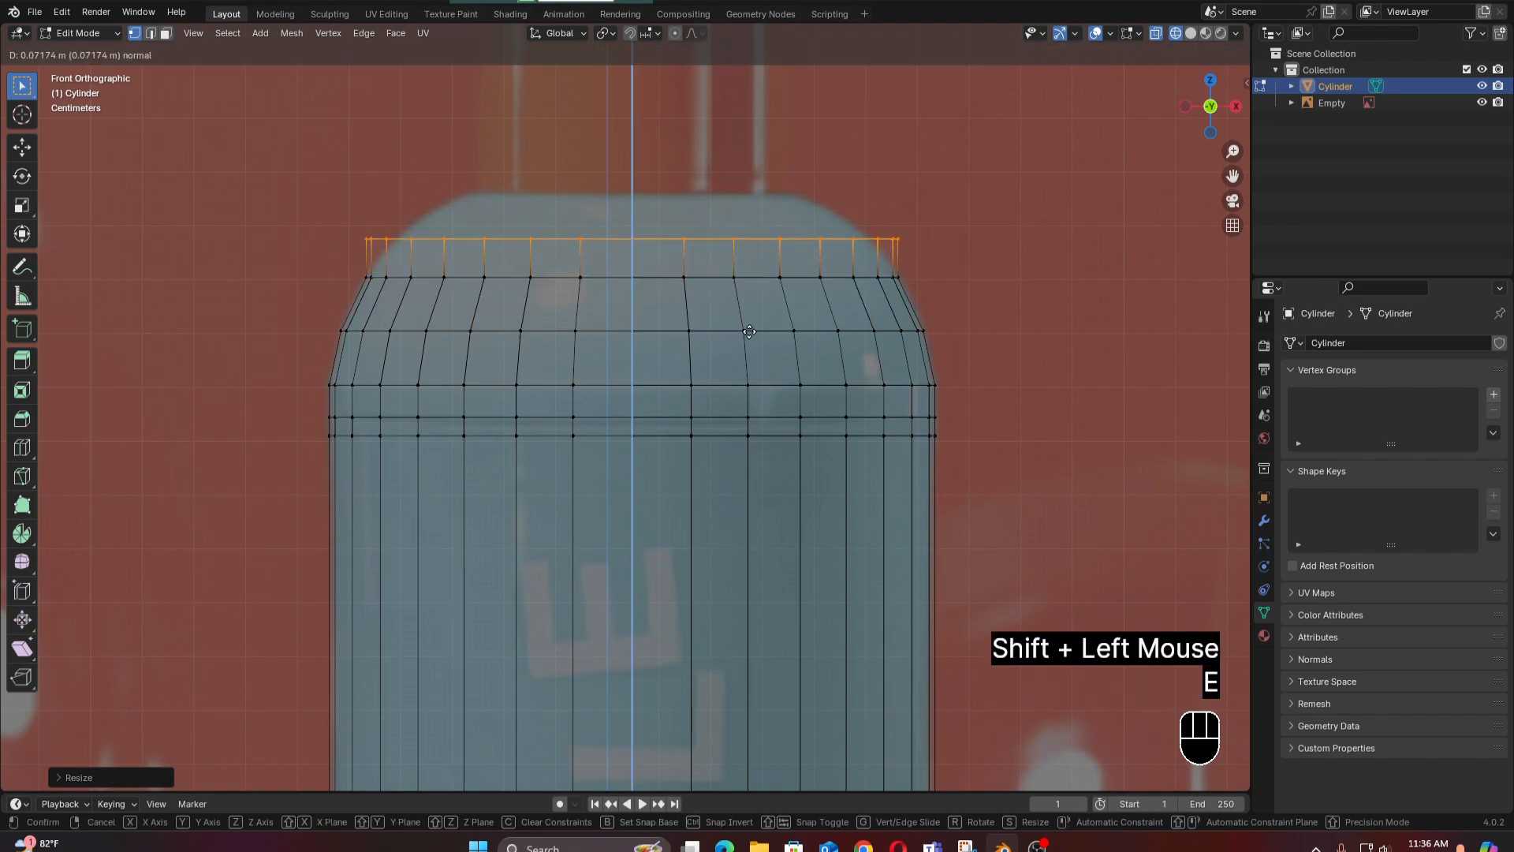
left_click(969, 399)
key("s")
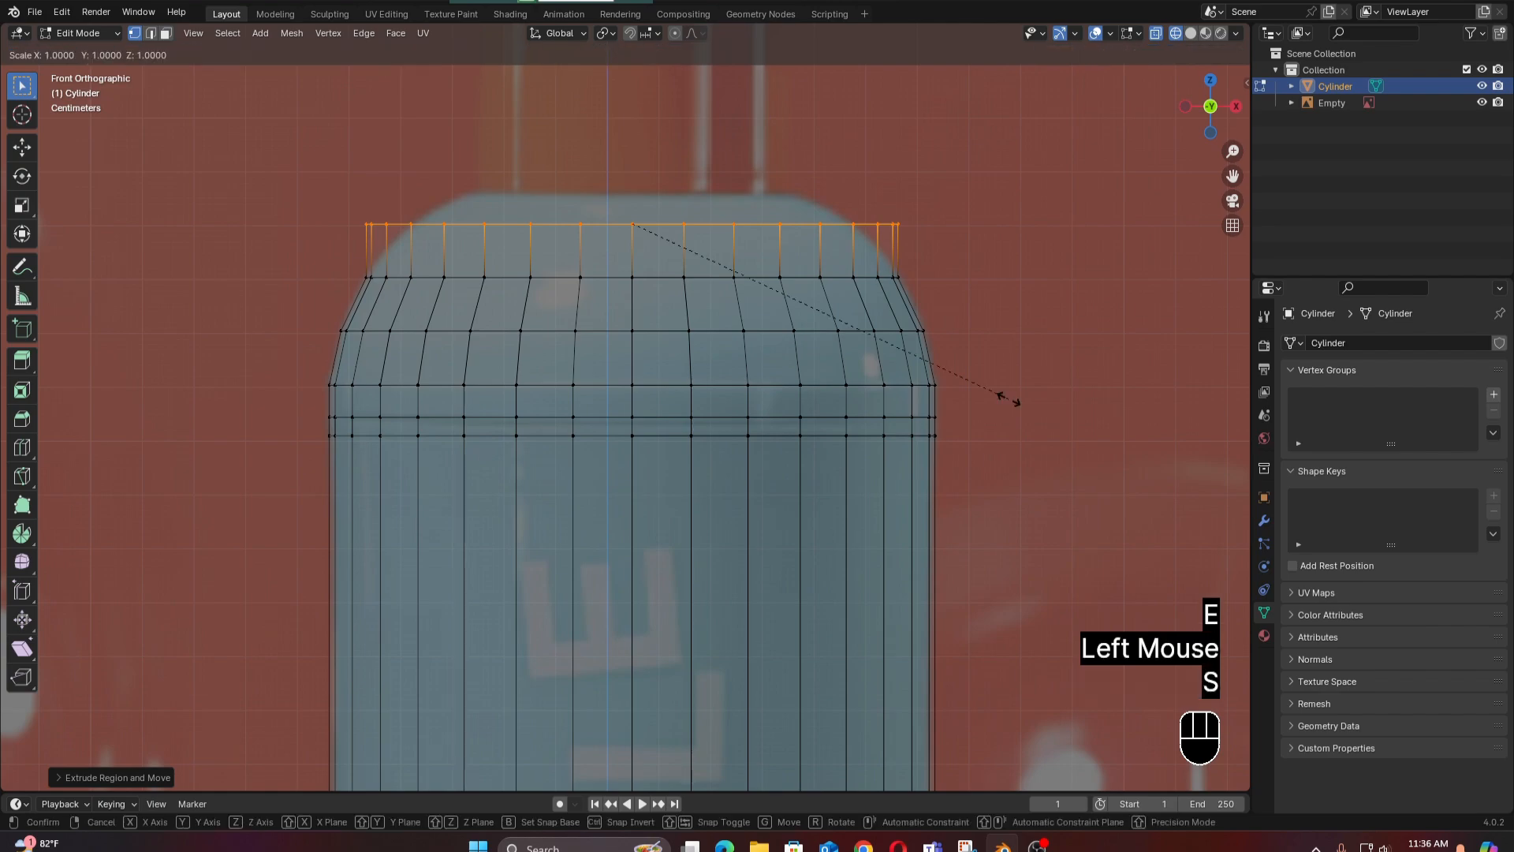
left_click(604, 176, "shift")
key("s")
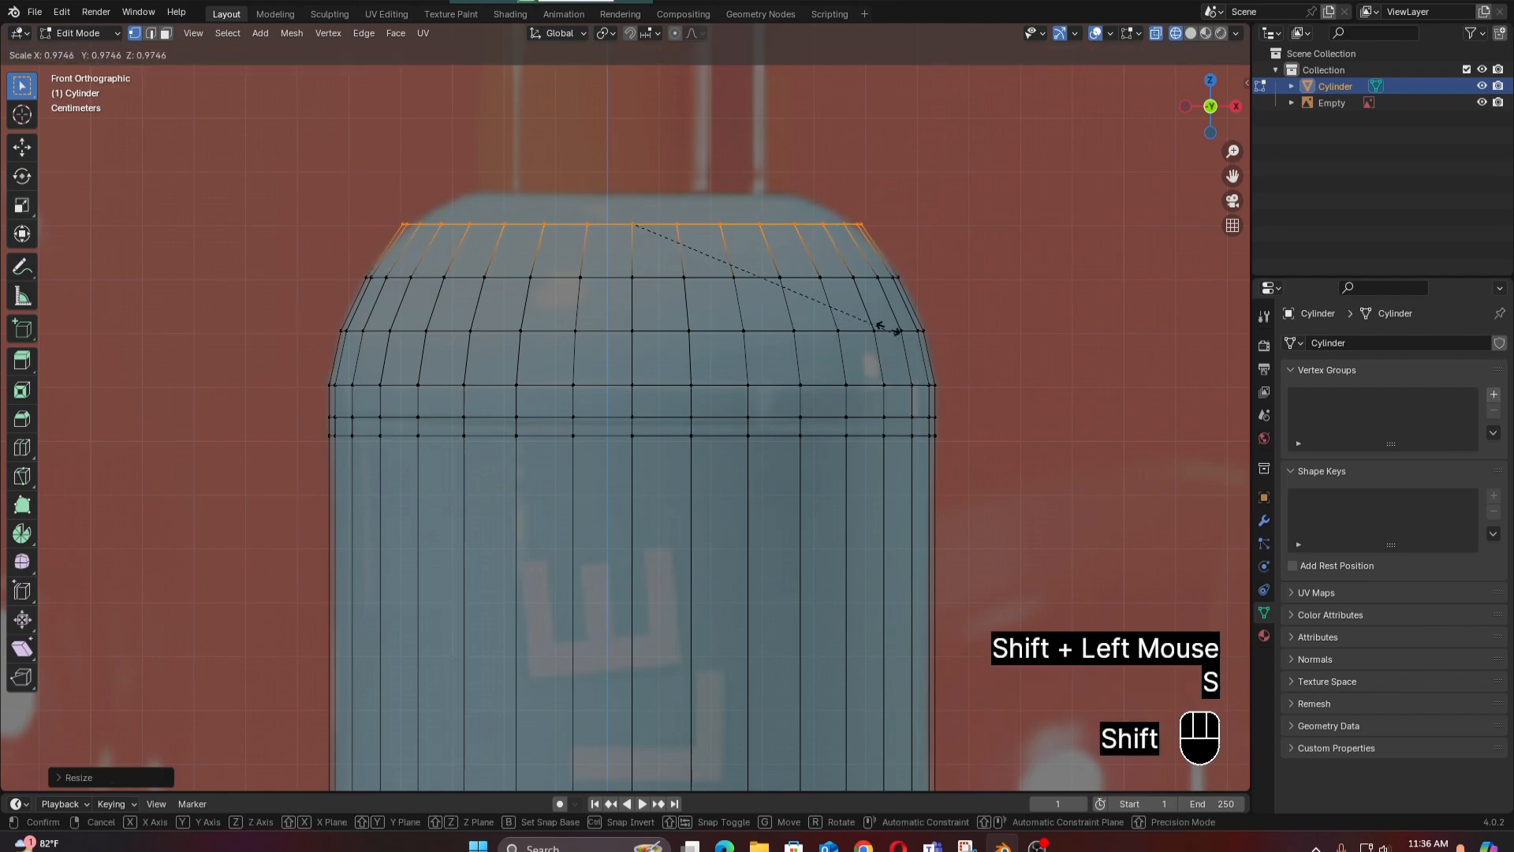
left_click(812, 289, "shift")
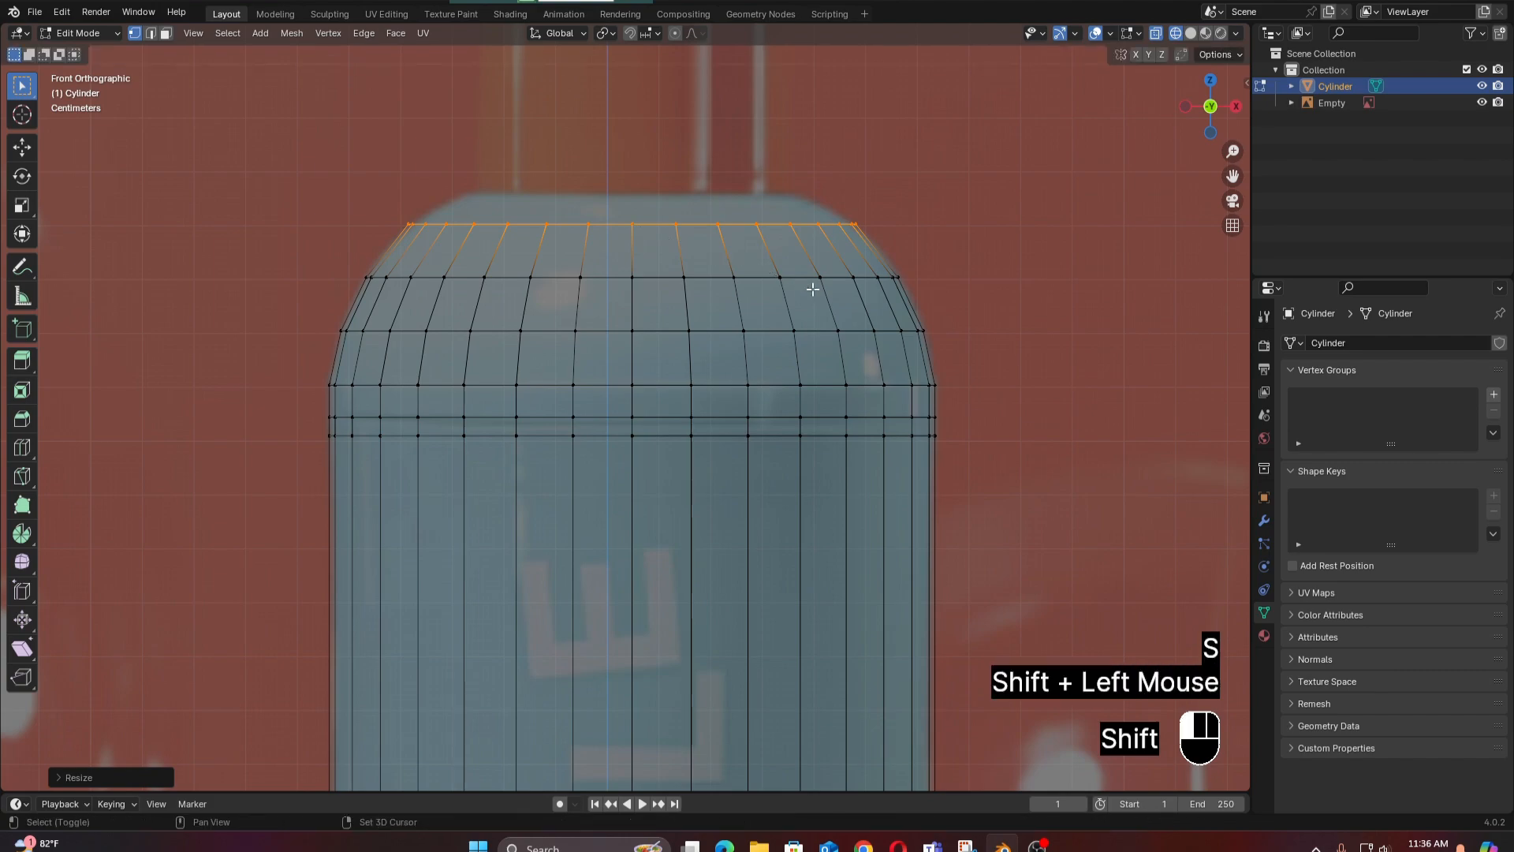
Extrude the last shoulder ring about 0.06 m to the shoulder's flat top and scale it in to the end of the curve.
key("e")
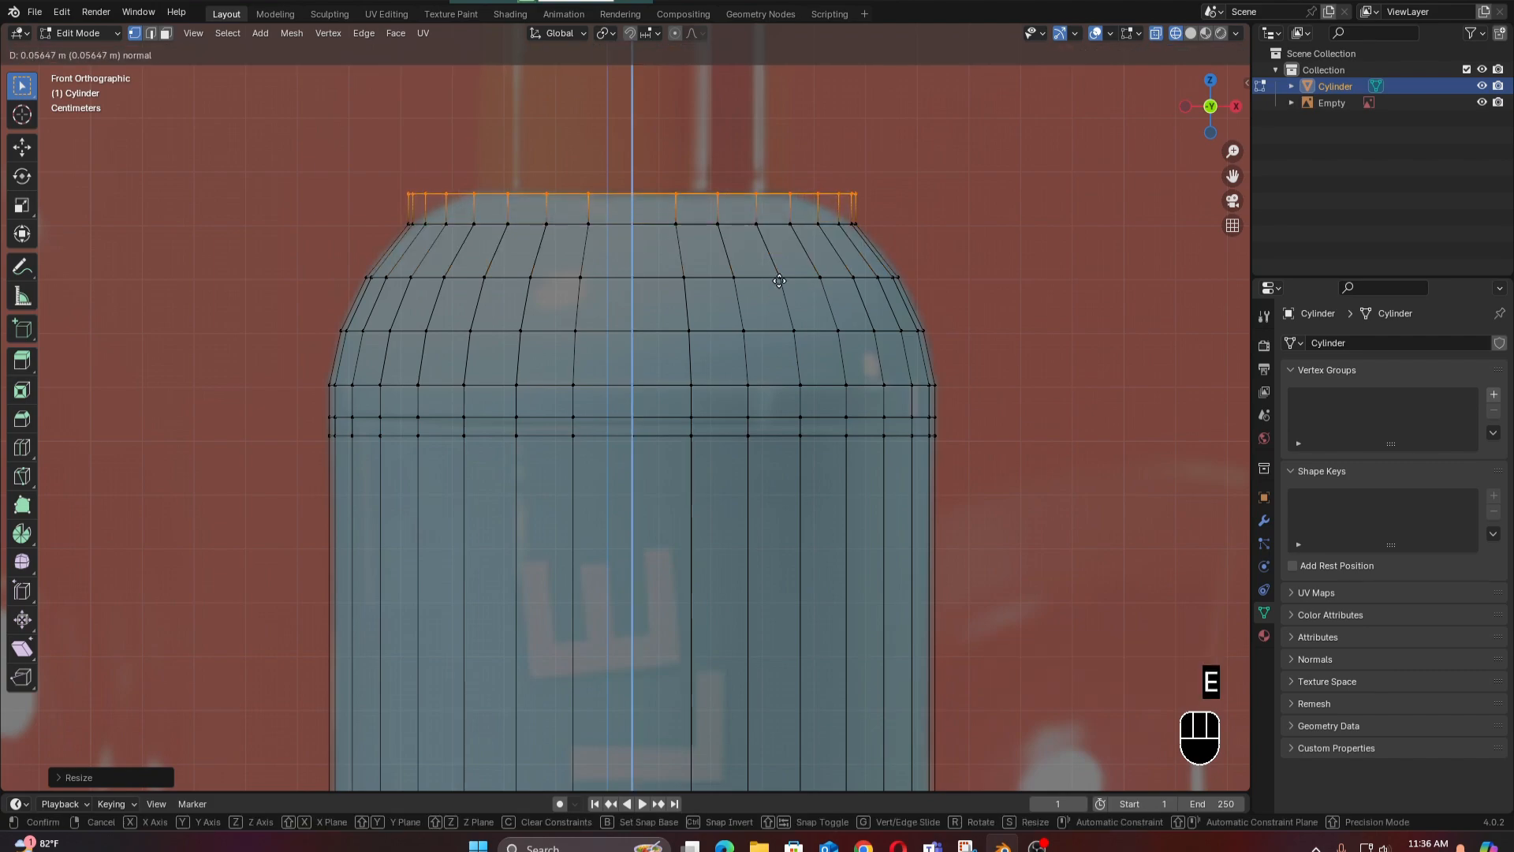
left_click(799, 257, "shift")
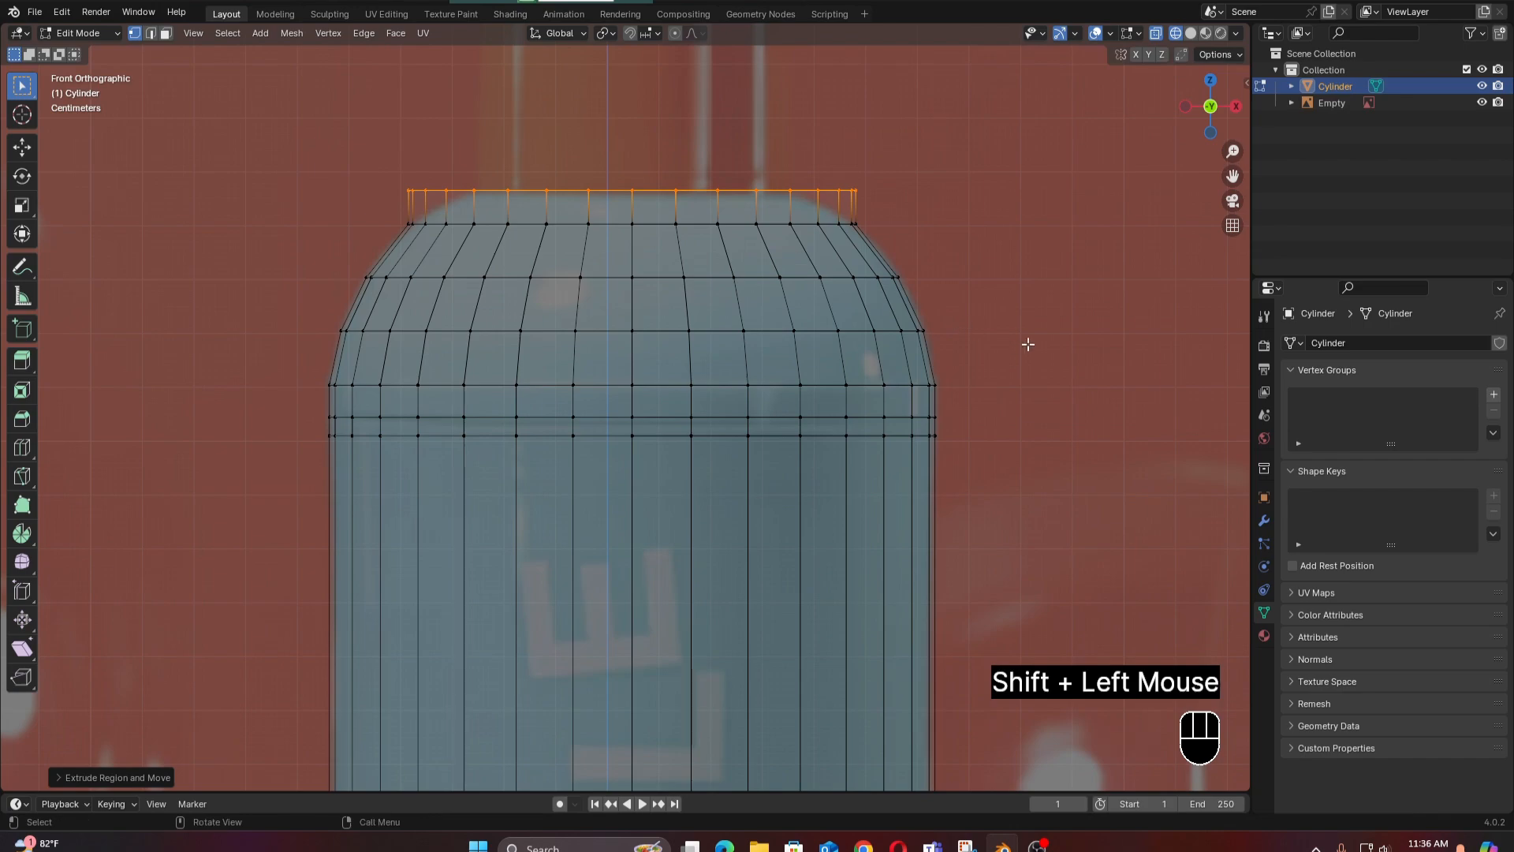
key("s")
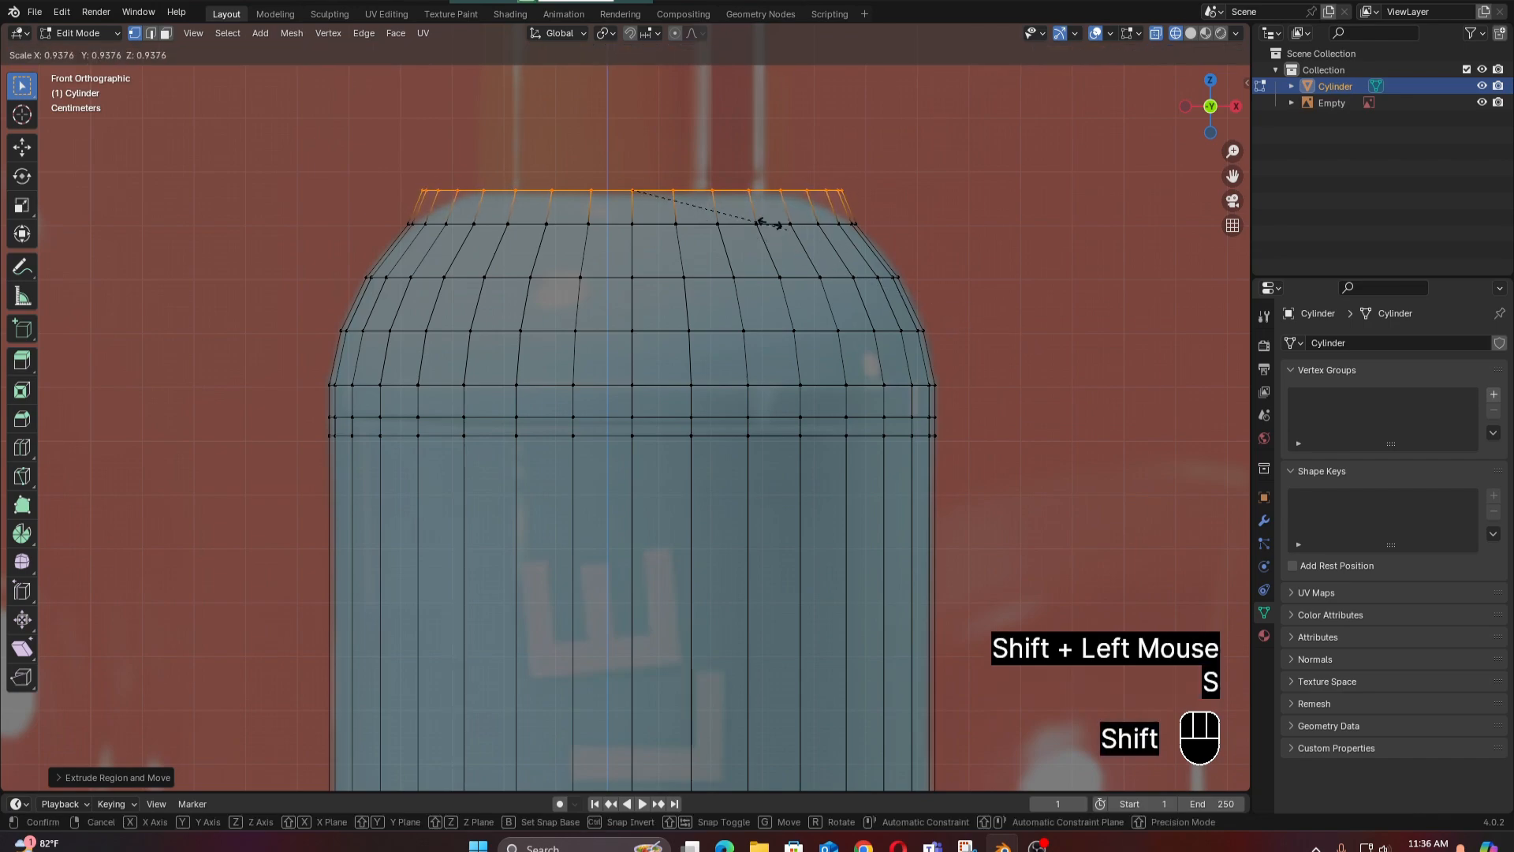
left_click(743, 222, "shift")
key("s")
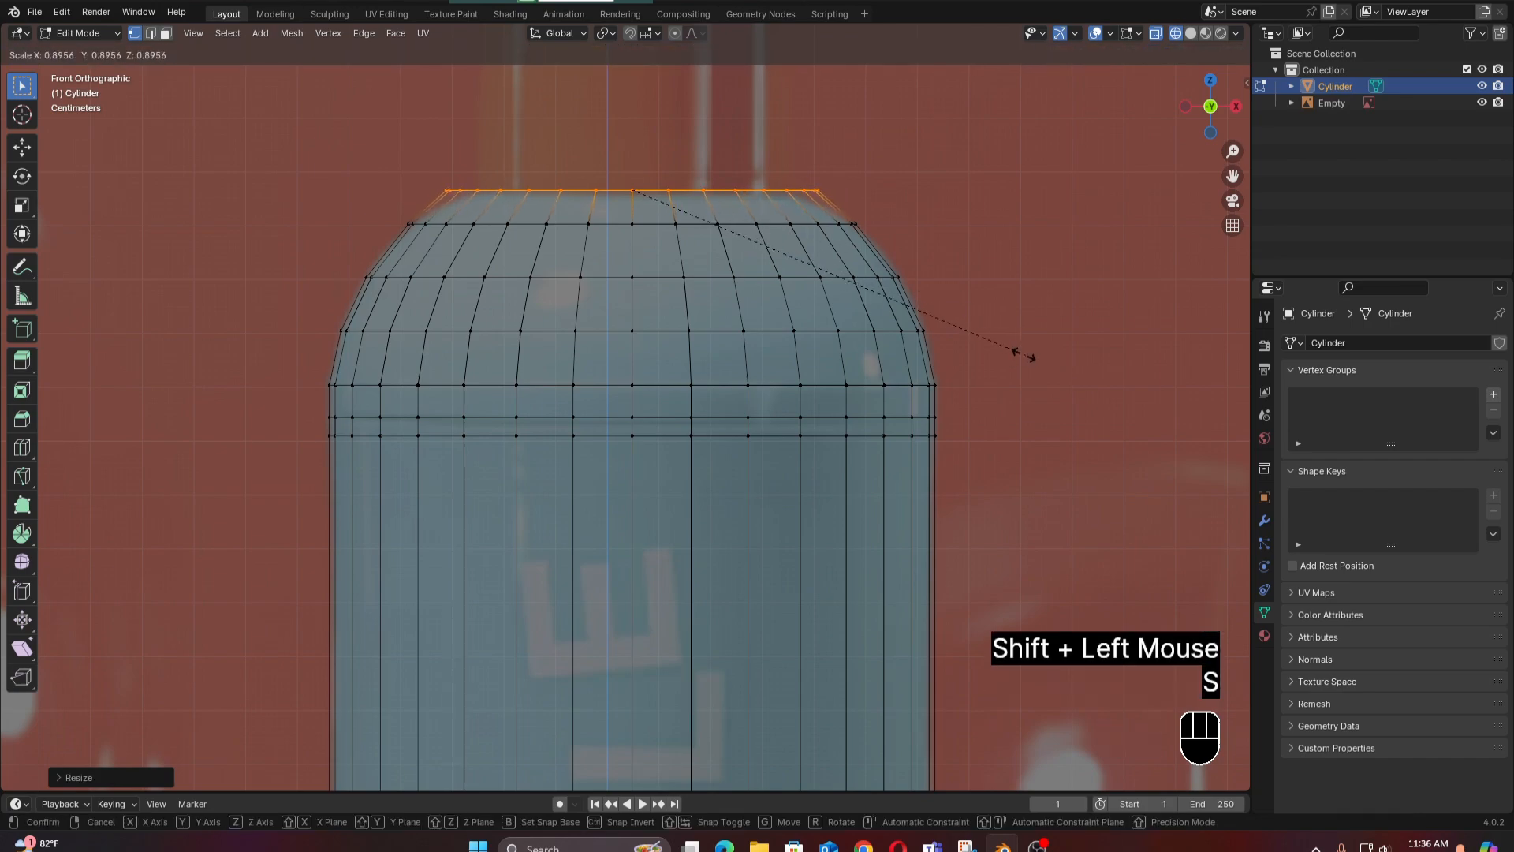
left_click(970, 353)
Lower the topmost ring about 0.007 m along Z to align with the top edge of the reference shoulder.
key("g")
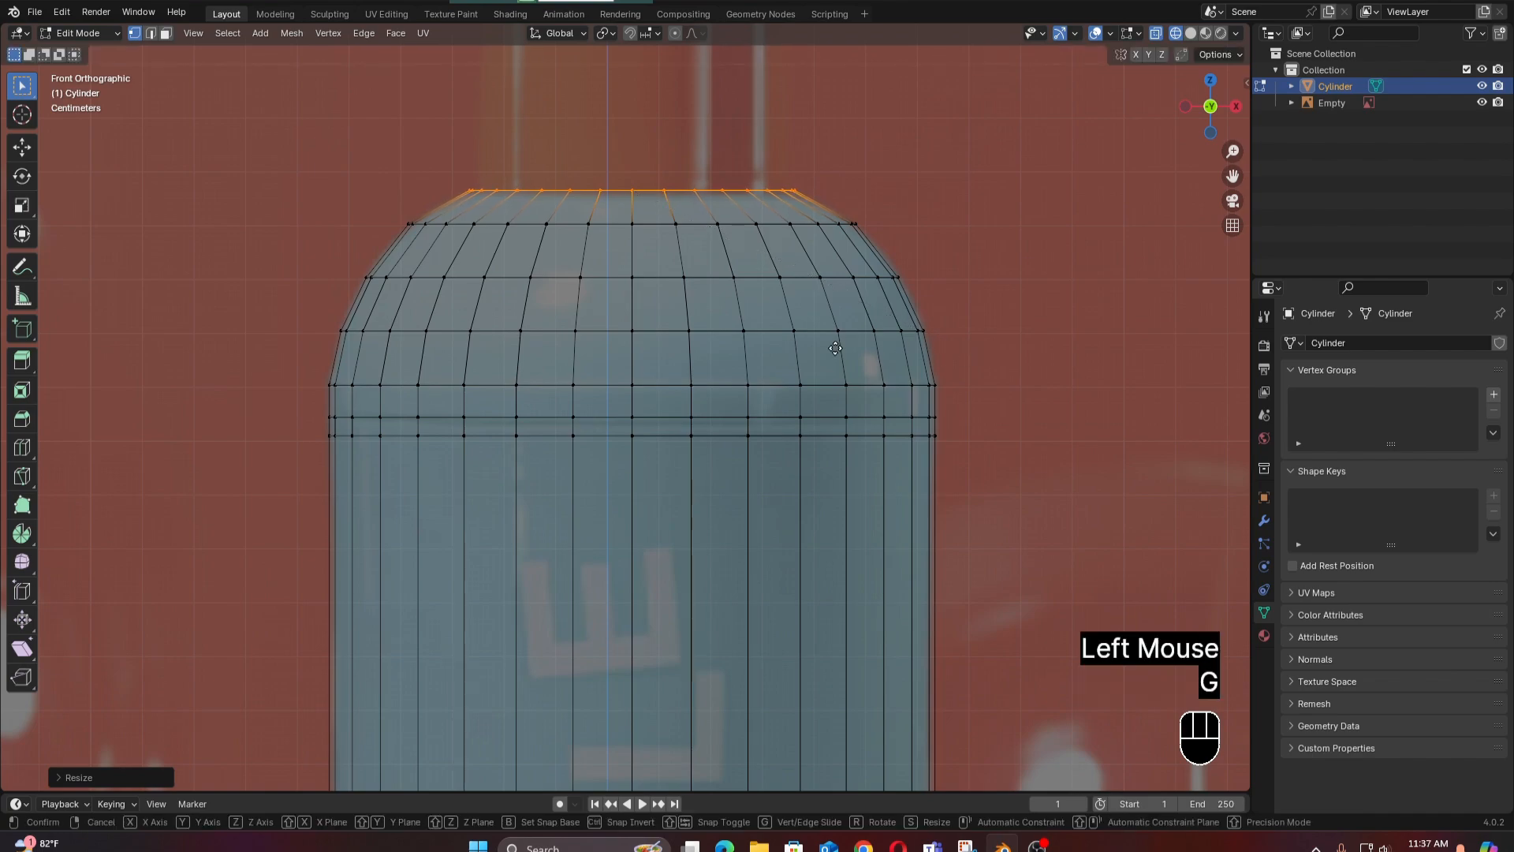
key("z")
key("shift")
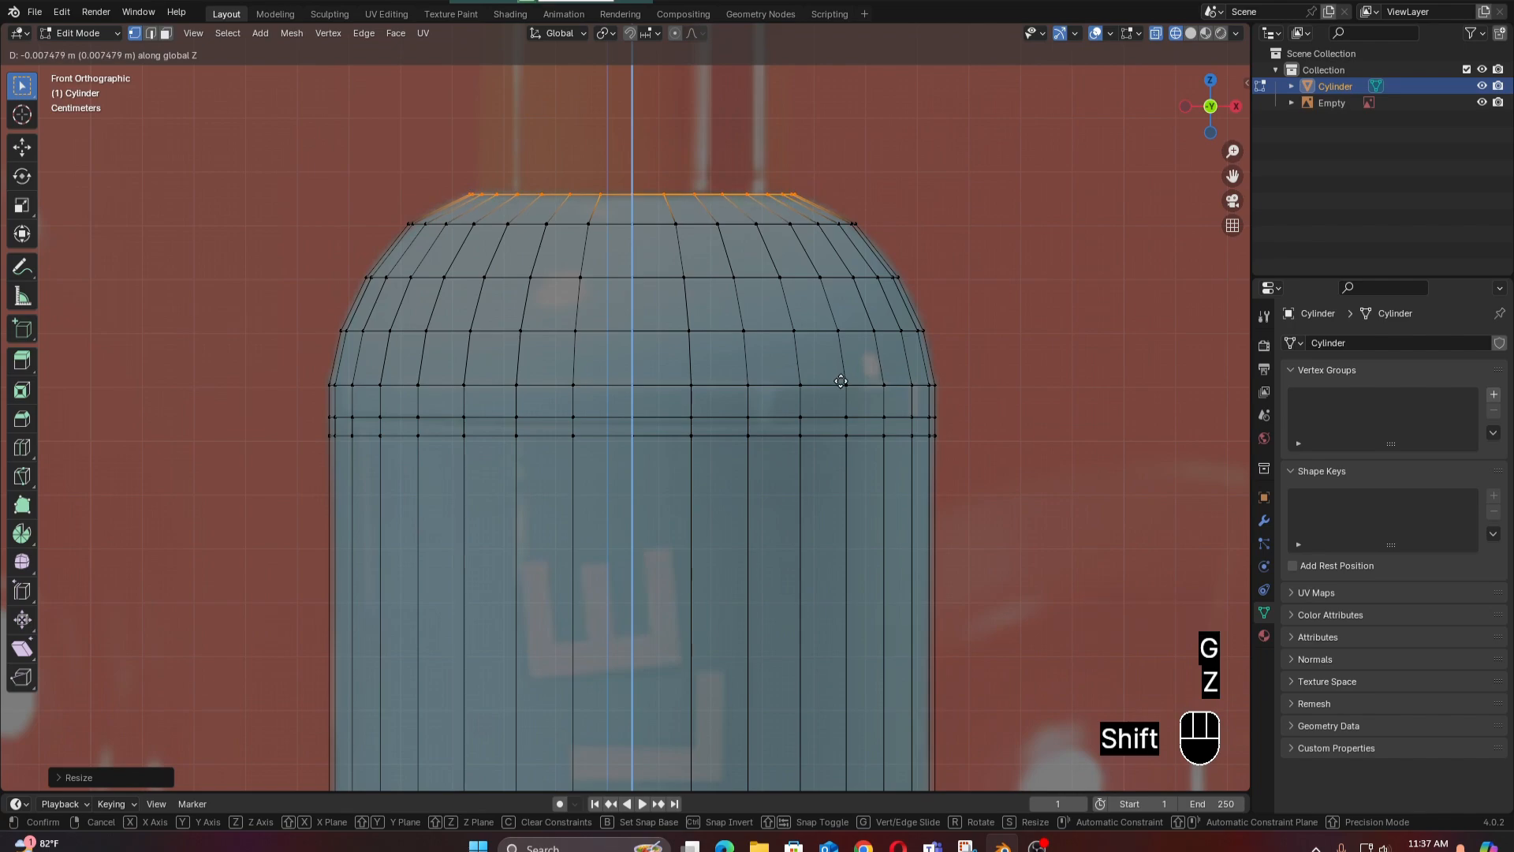
left_click(868, 370, "shift")
Display the bottle in solid shading and examine the rounded shoulder and its top cap in perspective.
scroll(868, 366, "down", 5)
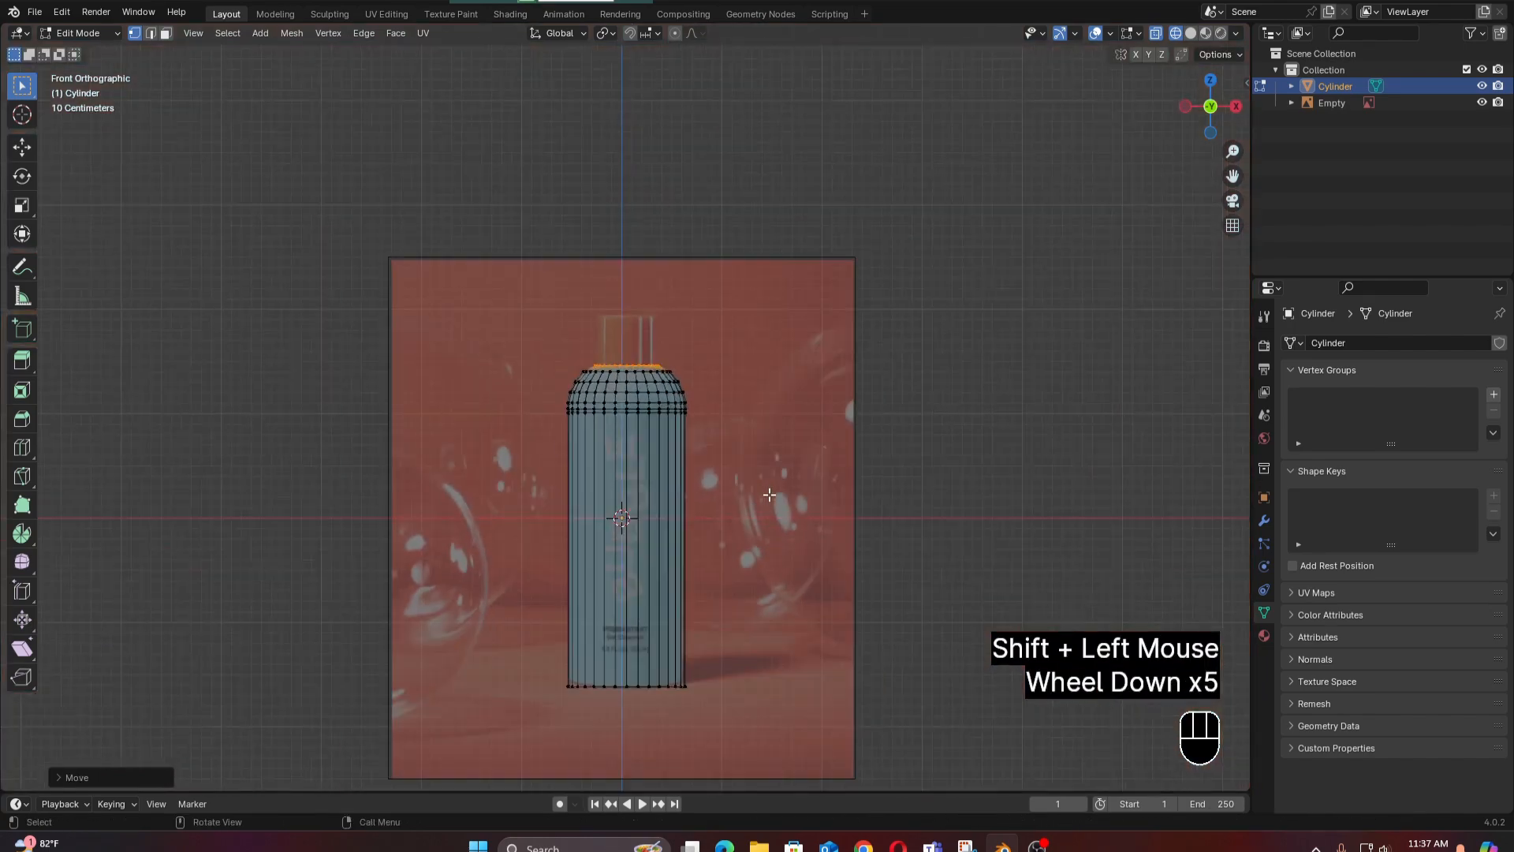
middle_click_drag(770, 503, 748, 617, "shift")
scroll(747, 618, "up", 1)
middle_click_drag(778, 304, 818, 568, "shift")
scroll(808, 410, "up", 2)
scroll(811, 542, "up", 2)
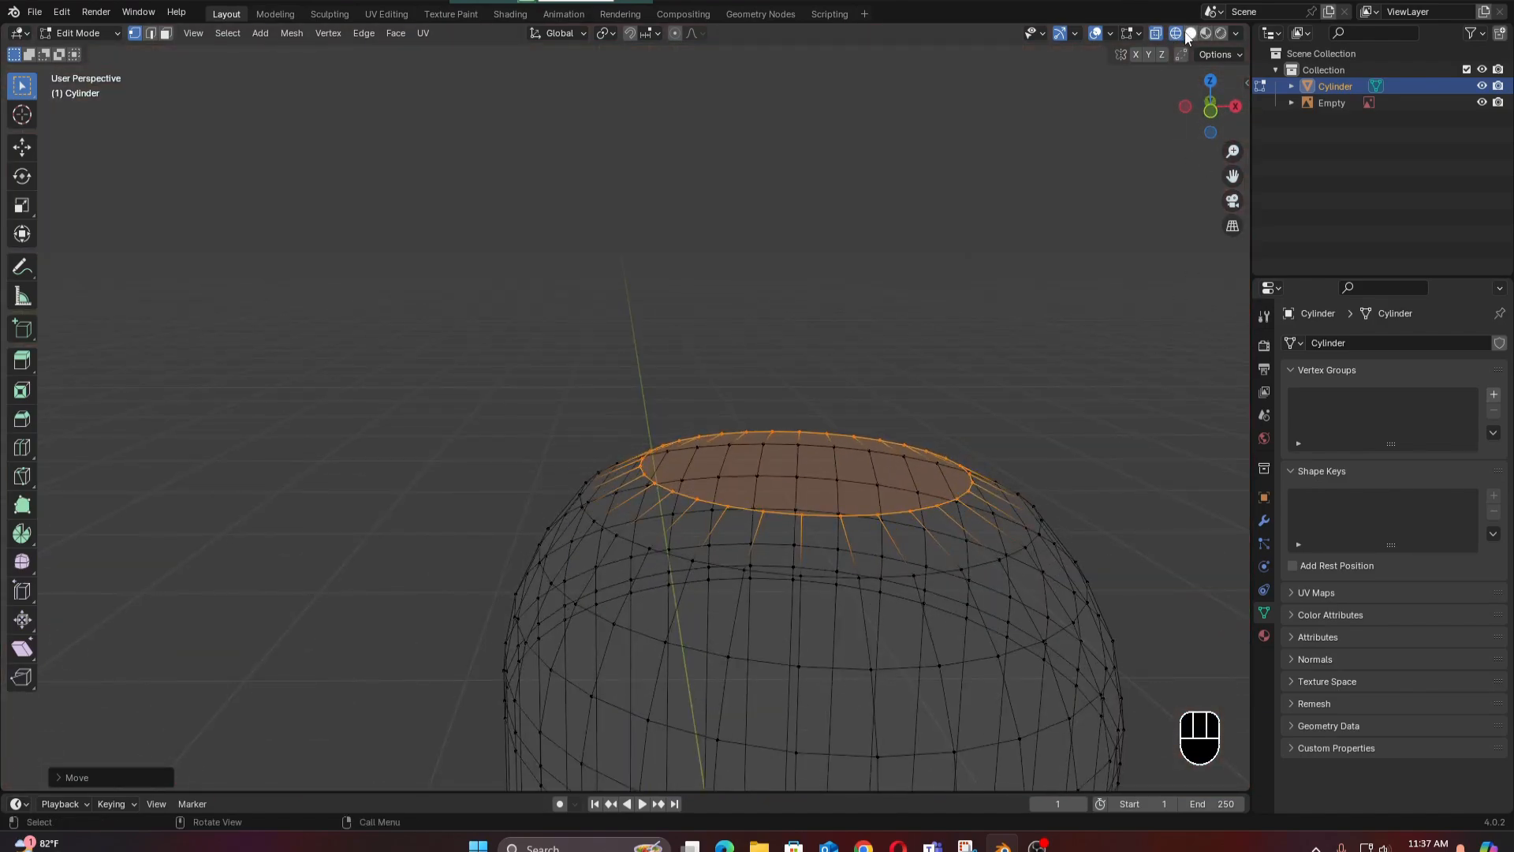
left_click(1157, 32)
scroll(891, 547, "down", 4)
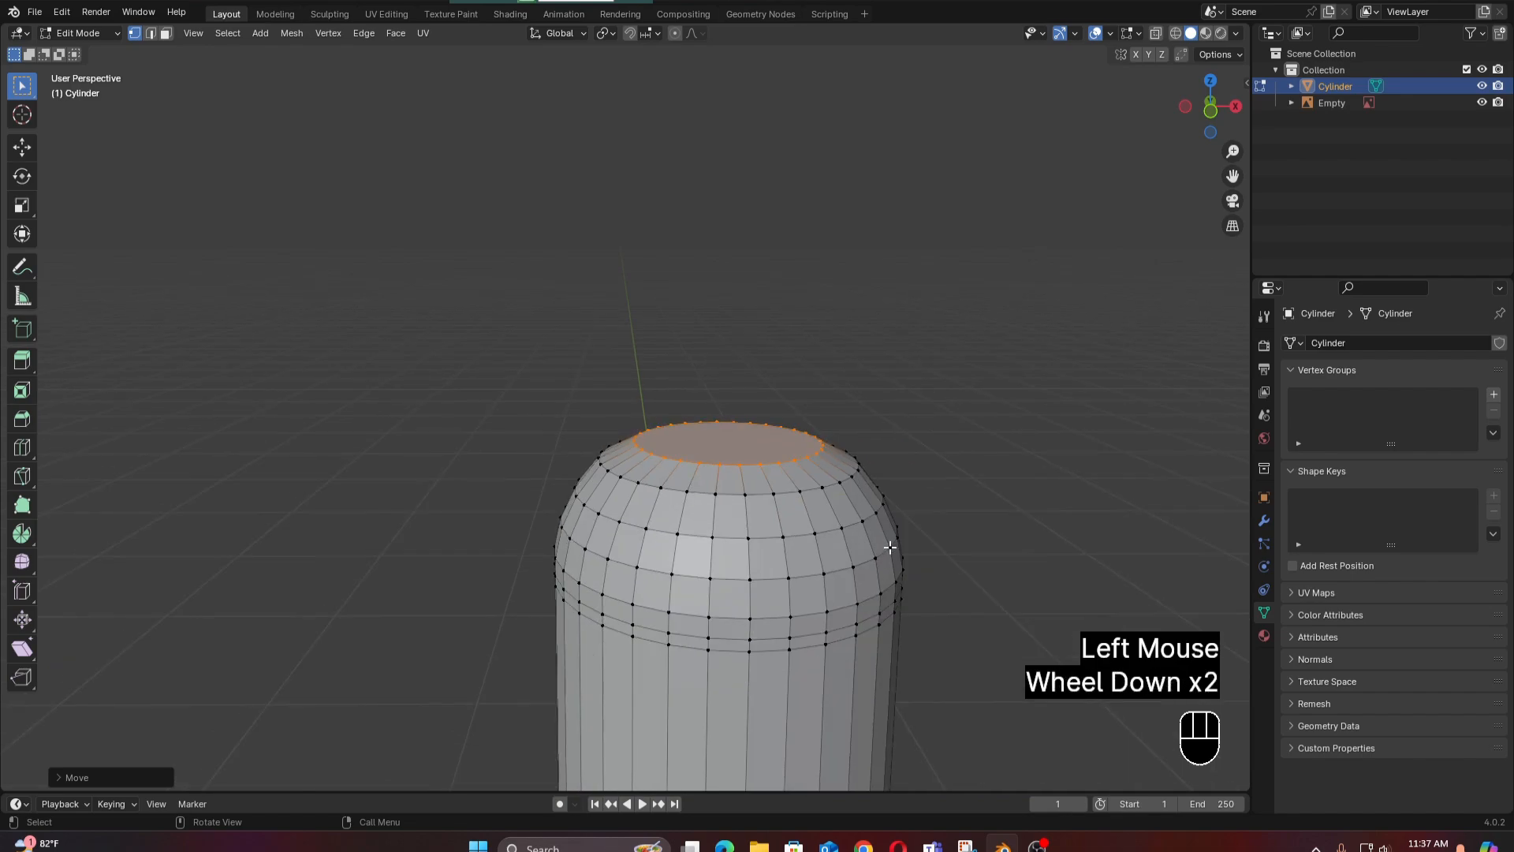
scroll(891, 547, "down", 2)
scroll(890, 546, "up", 4)
scroll(891, 563, "down", 2)
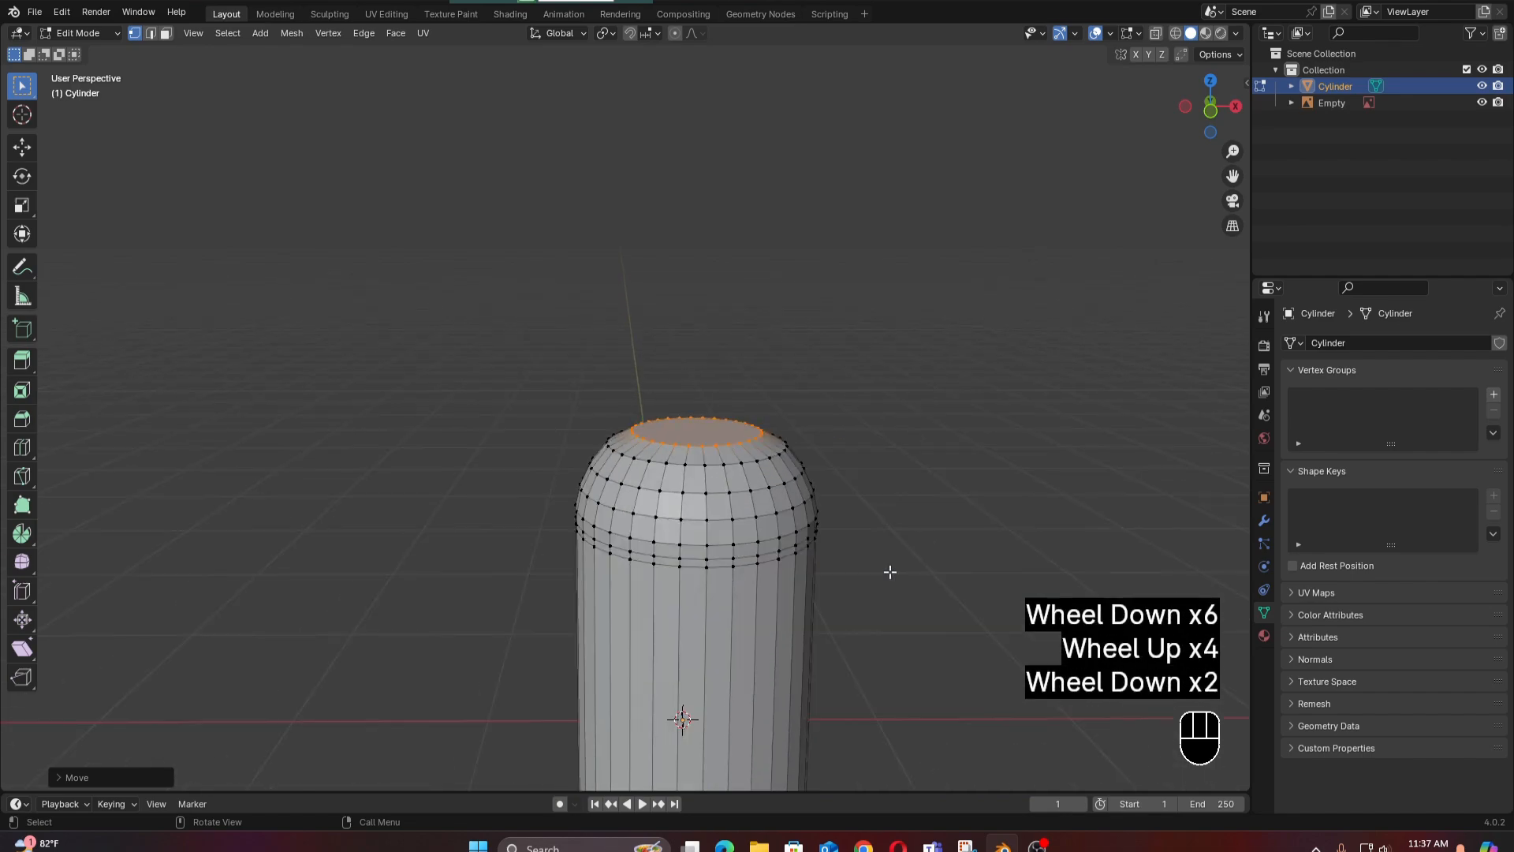
Switch to face selection mode, keeping the flat cap on top of the shoulder selected.
key("KP_1")
scroll(890, 573, "down", 4)
scroll(857, 529, "up", 1)
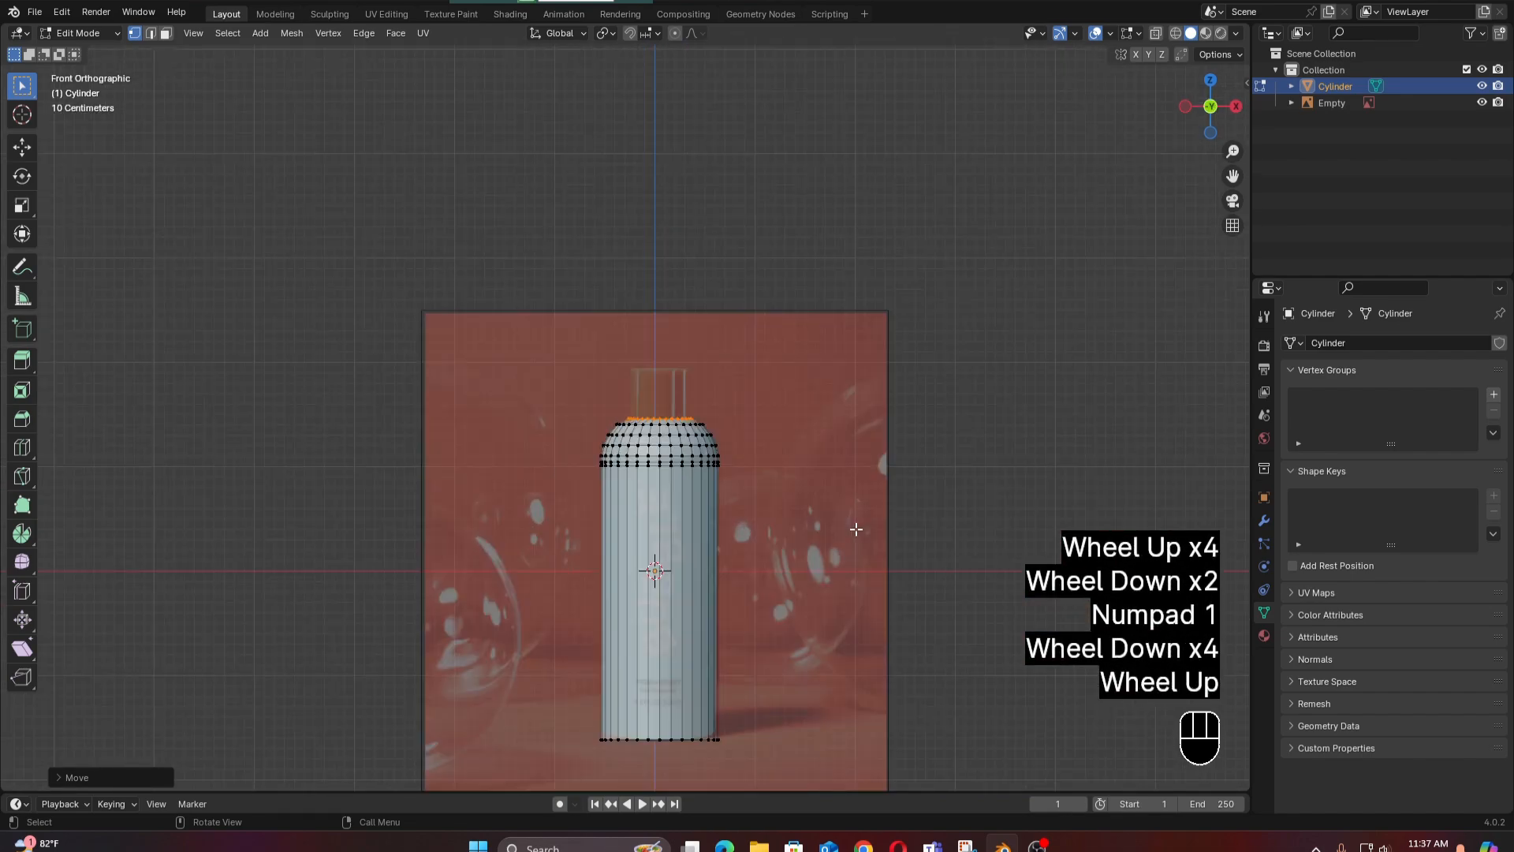
scroll(856, 529, "up", 3)
scroll(856, 529, "up", 1)
middle_click_drag(856, 529, 681, 554, "shift")
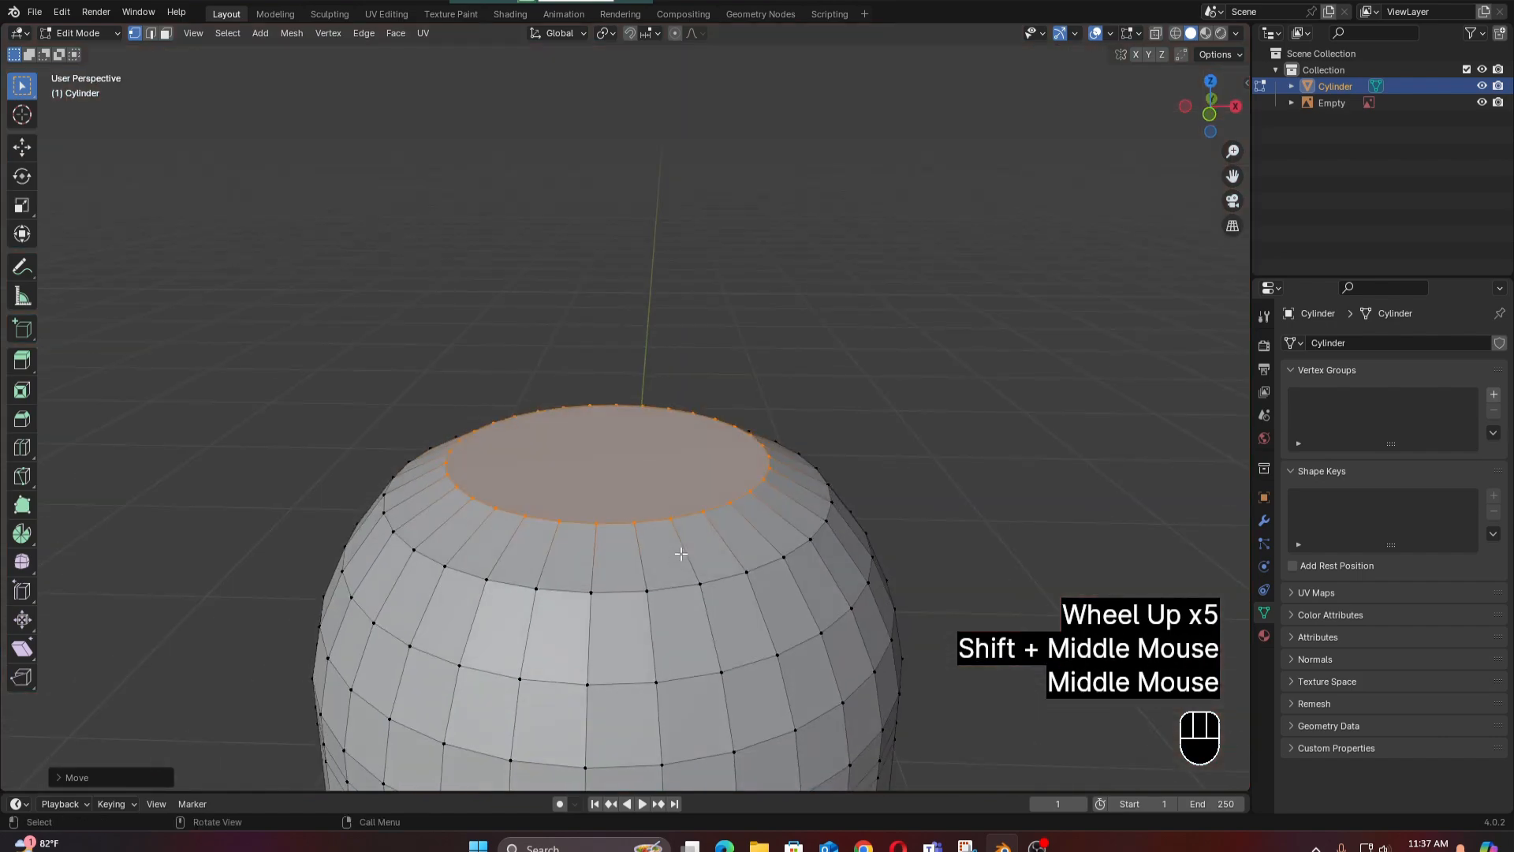
left_click(165, 33)
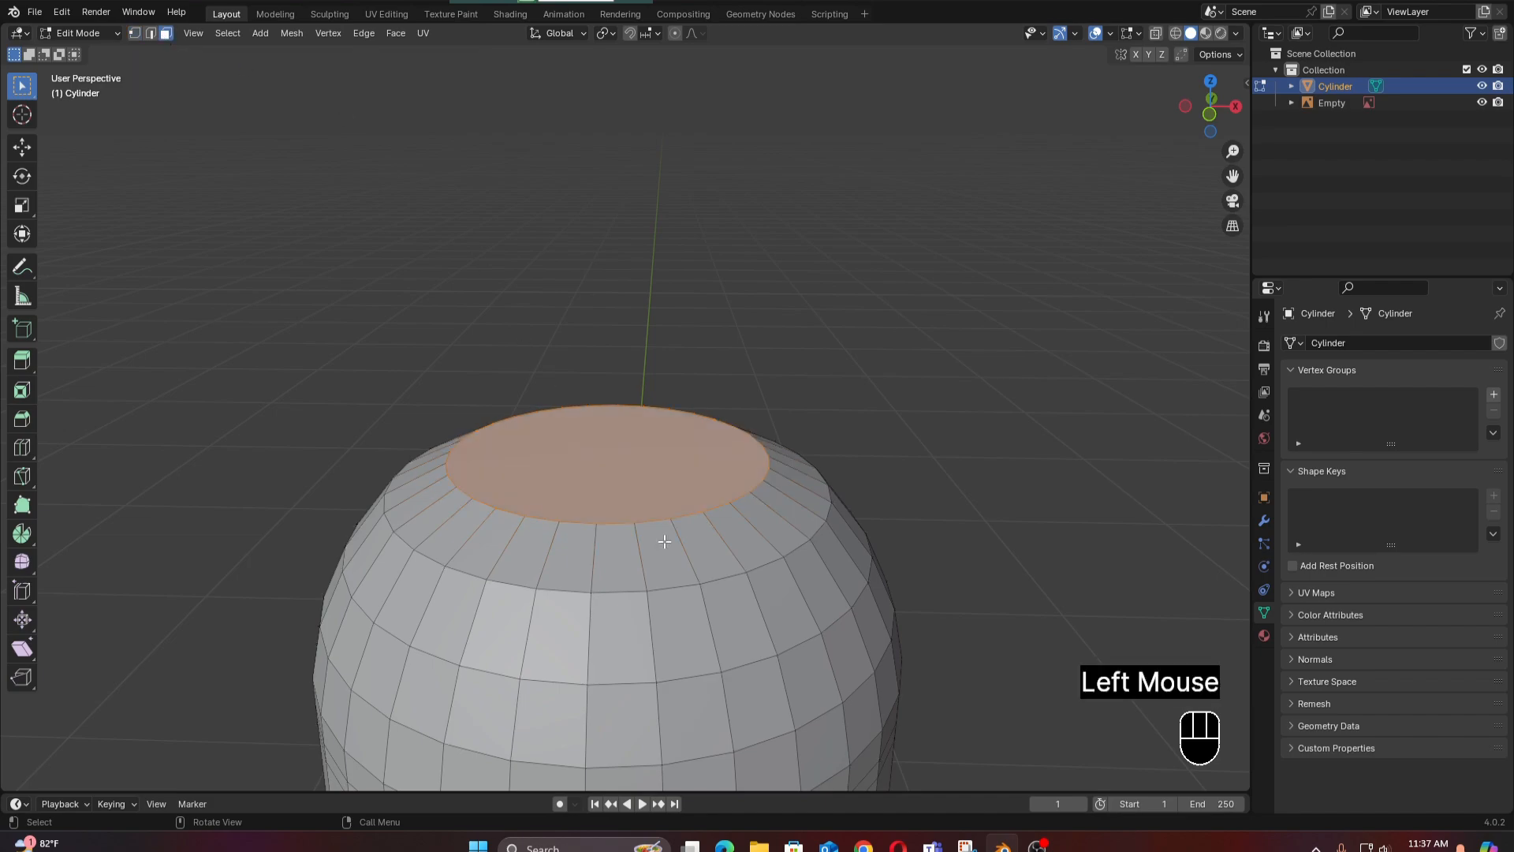
Inset the shoulder's top face by about 0.063 m to outline the base of the bottle's neck.
scroll(697, 474, "down", 2)
middle_click_drag(697, 474, 713, 499)
key("KP_1")
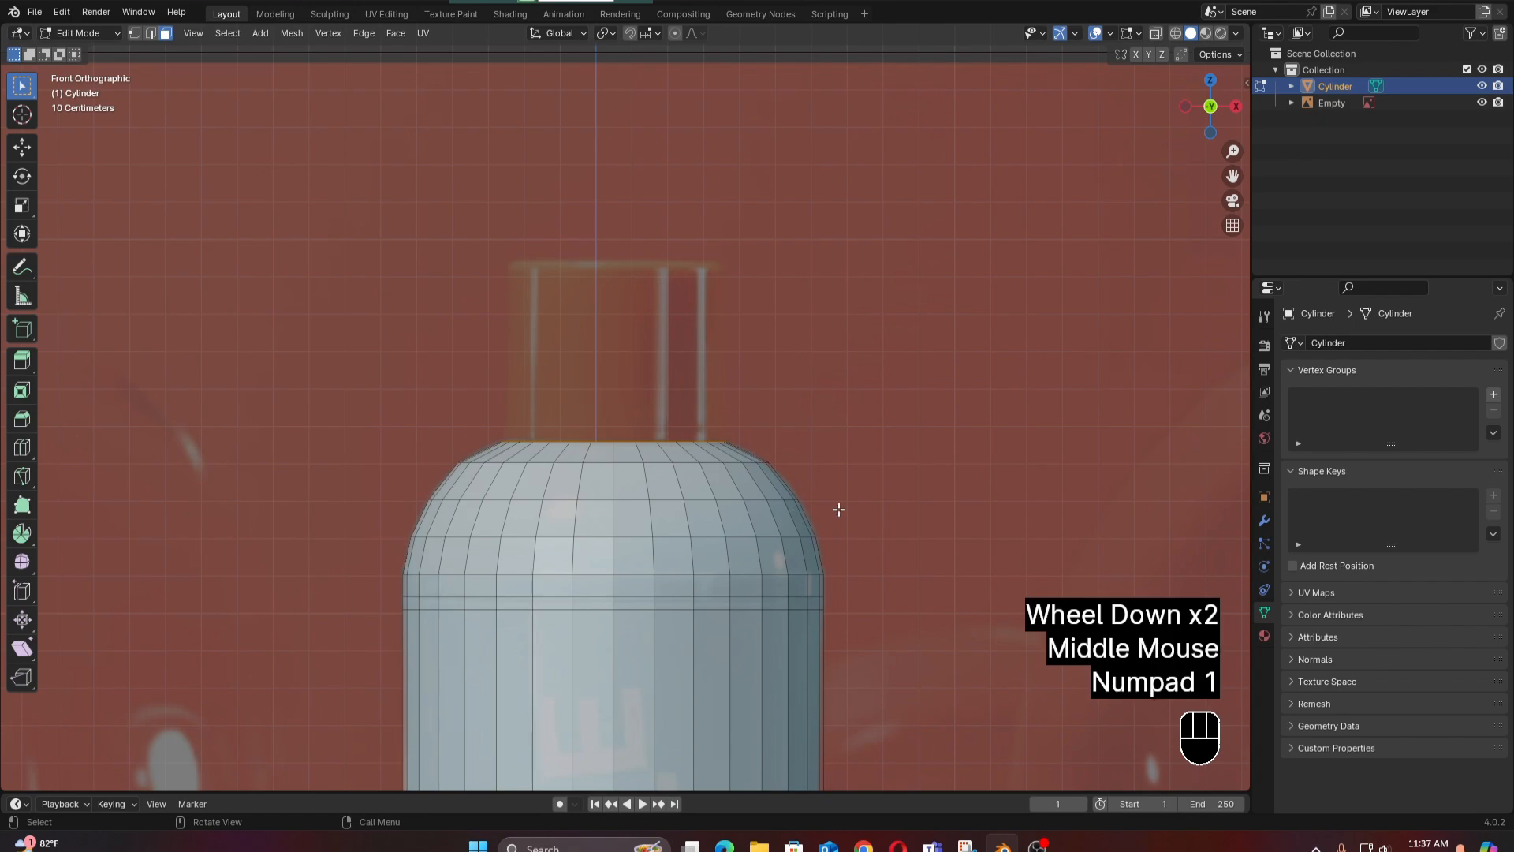
middle_click_drag(838, 509, 868, 537)
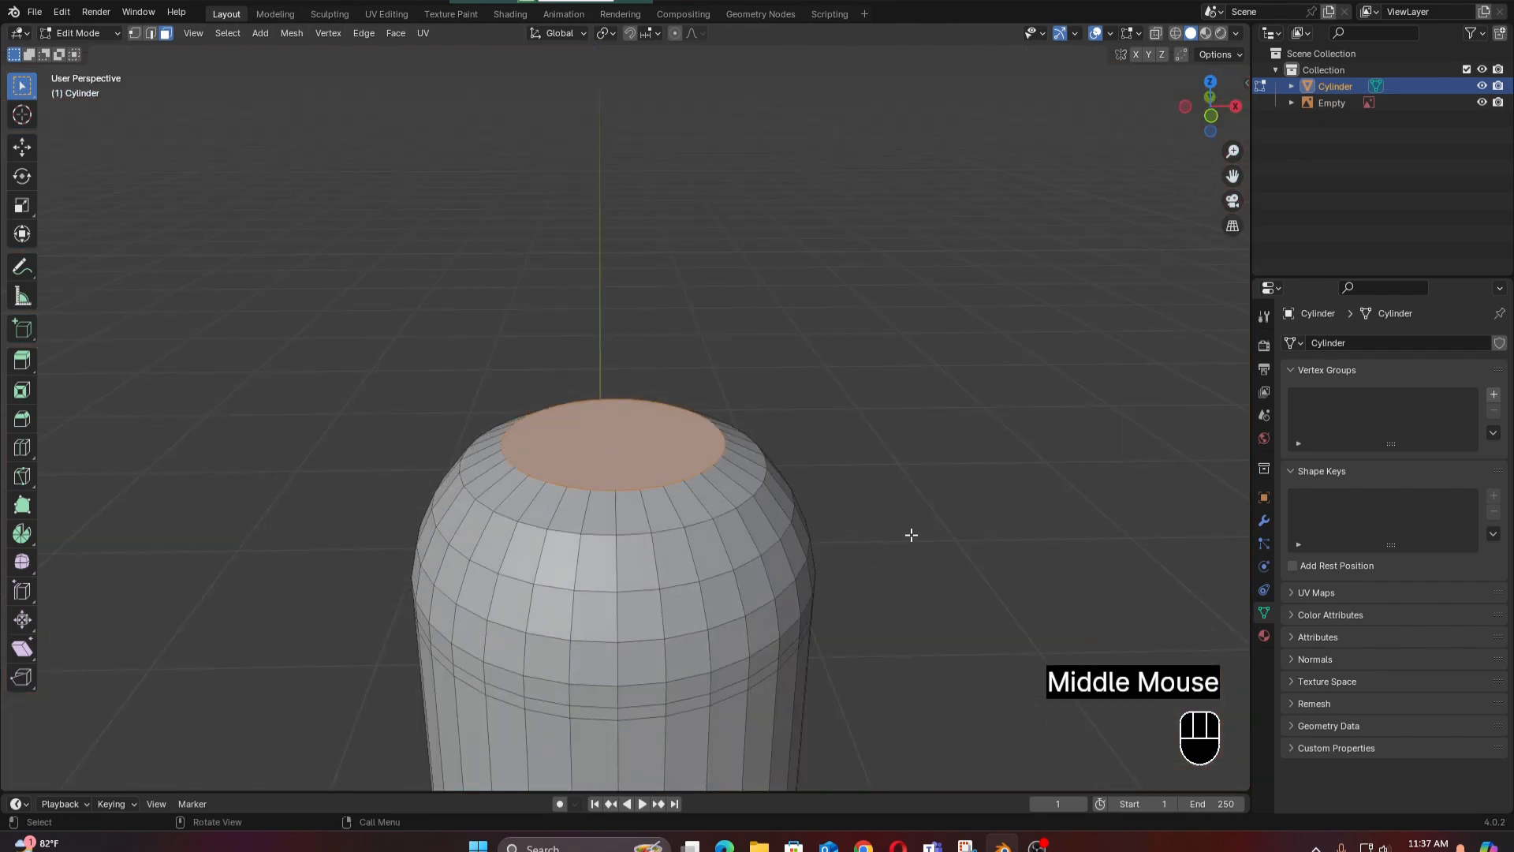
key("i")
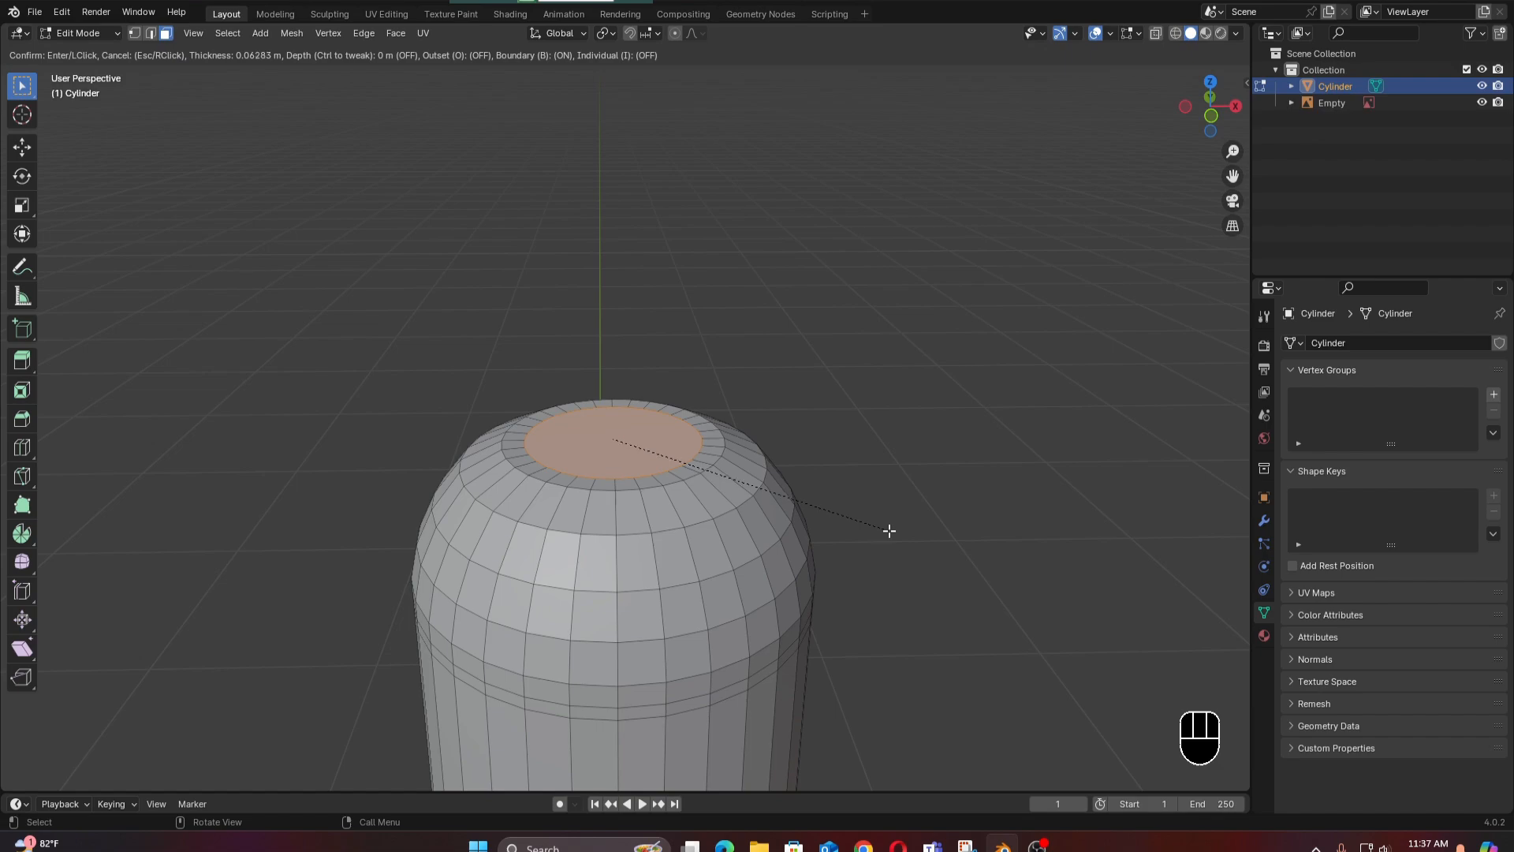
left_click(889, 531)
Extrude the inset face about 0.45 m up along global Z to form the neck, following the reference cap.
key("KP_1")
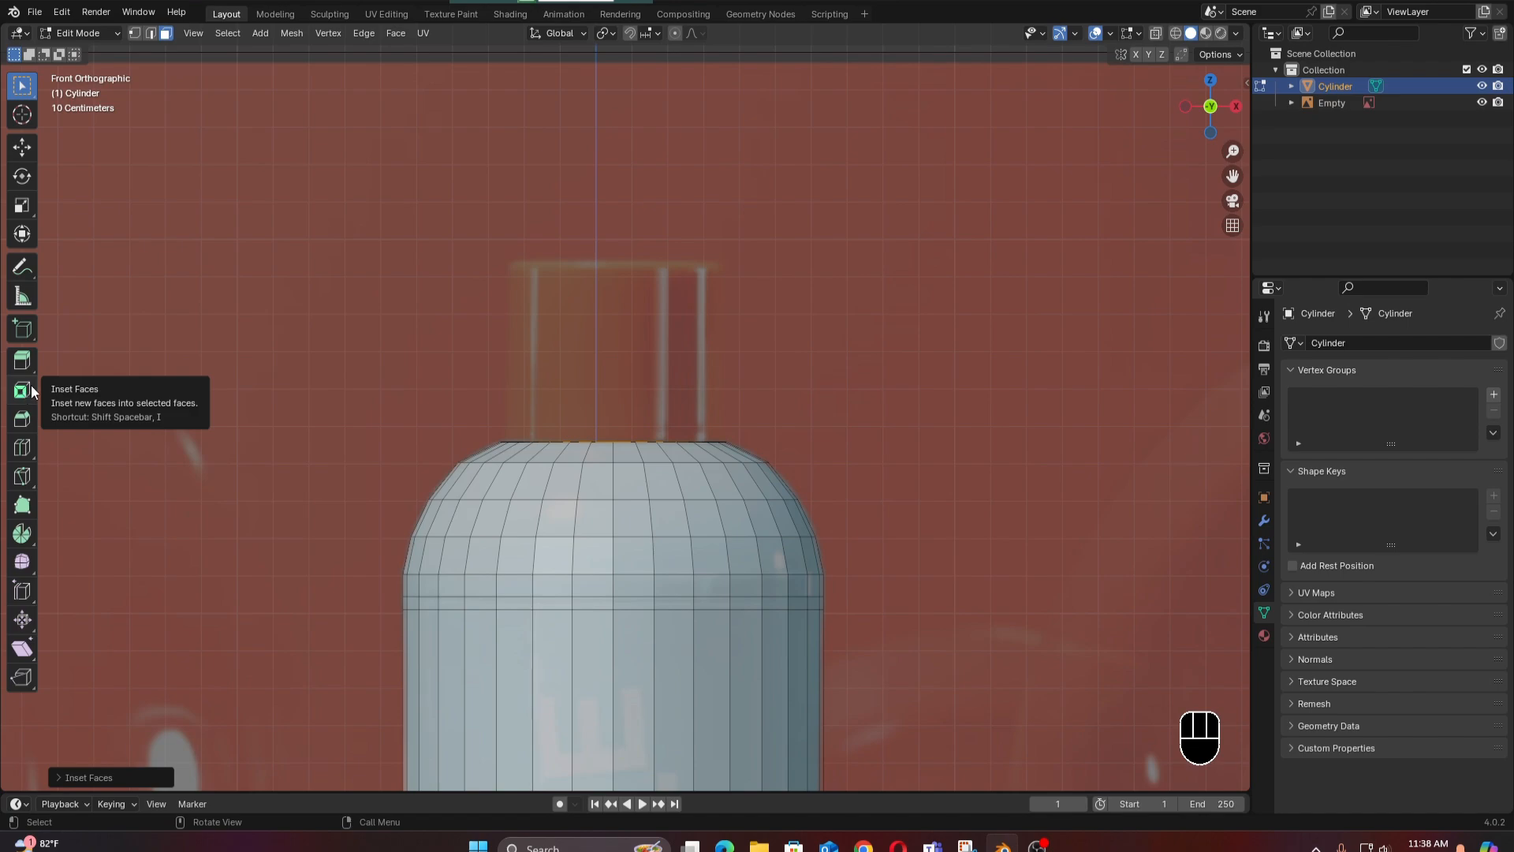
middle_click_drag(930, 479, 926, 513)
scroll(703, 442, "up", 3)
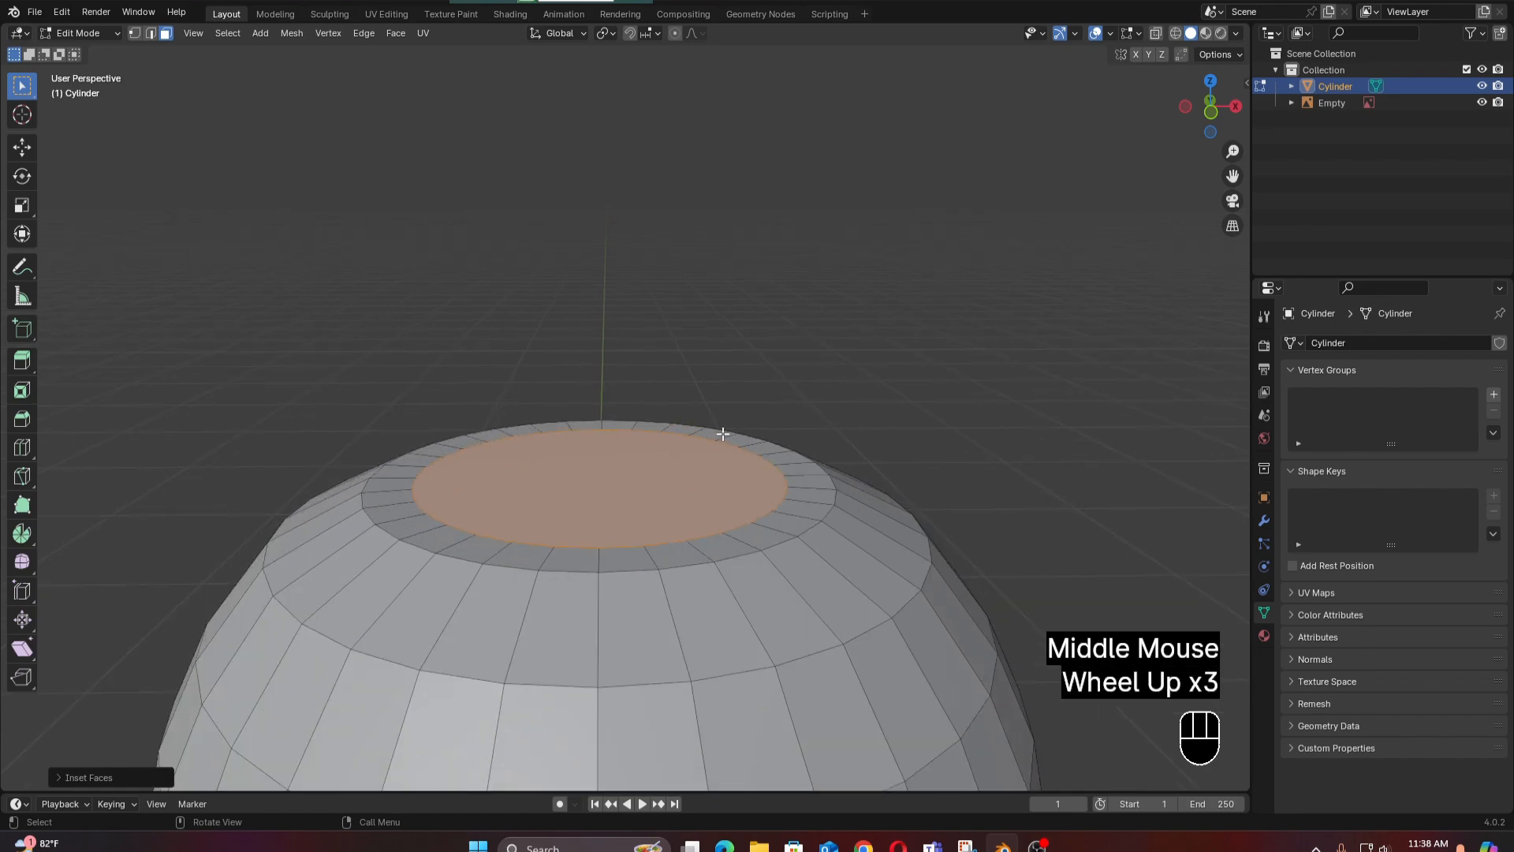
scroll(720, 429, "down", 2)
key("KP_1")
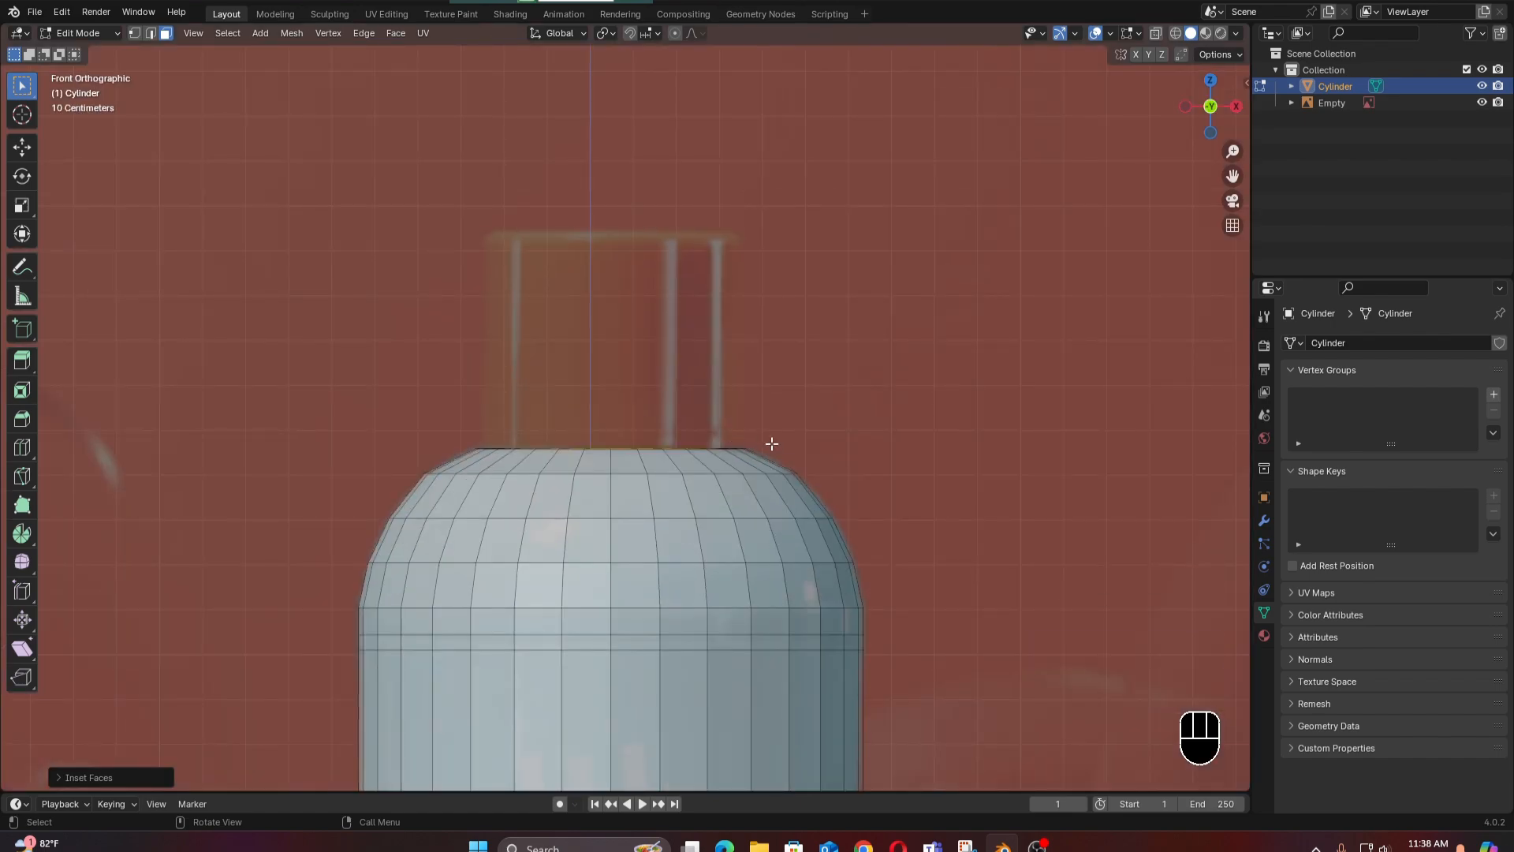
key("e")
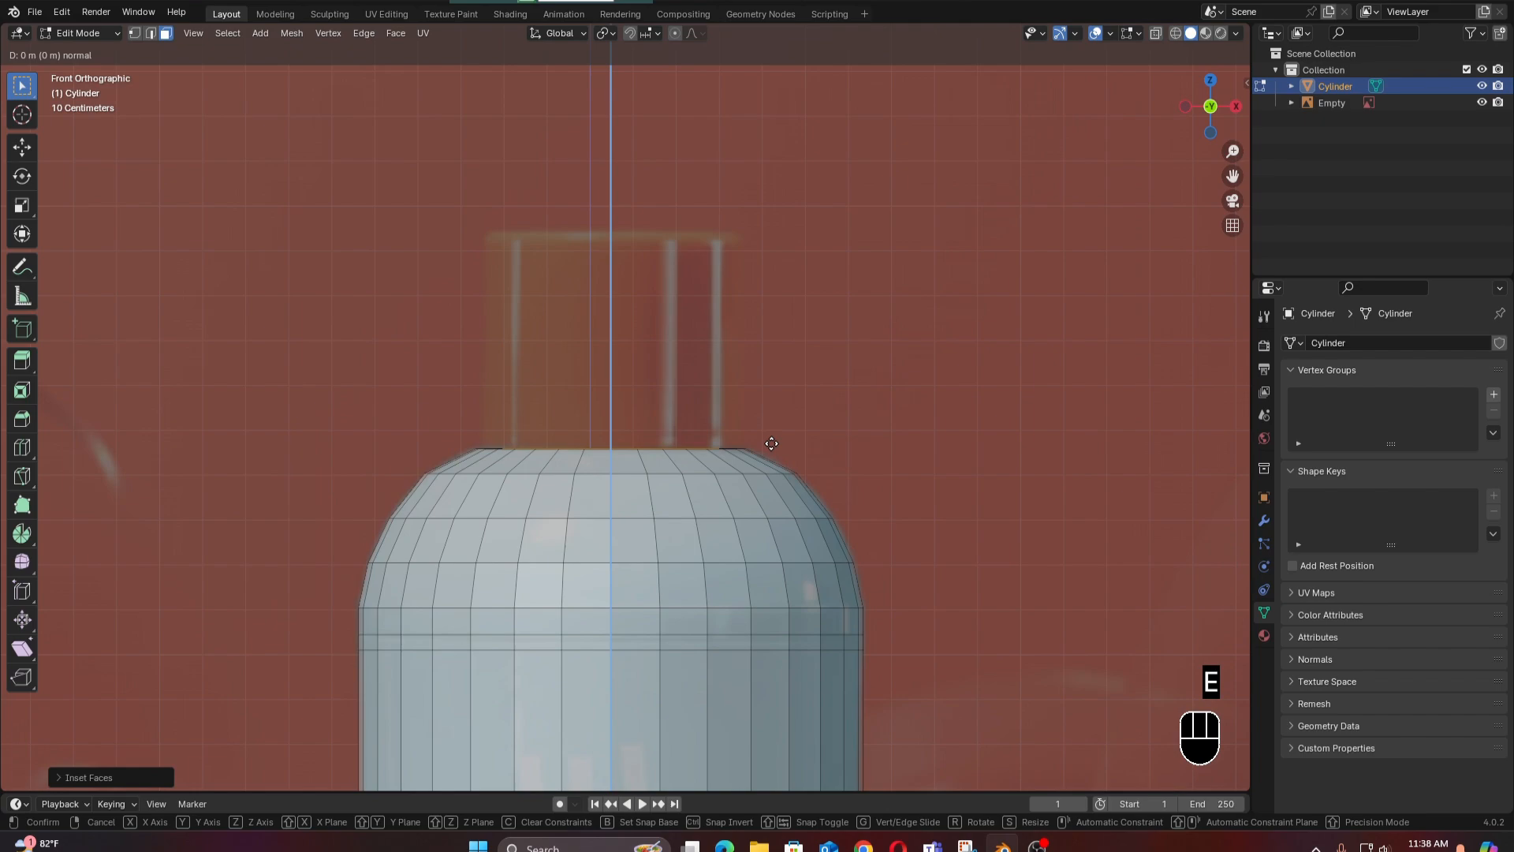
key("z")
key("z")
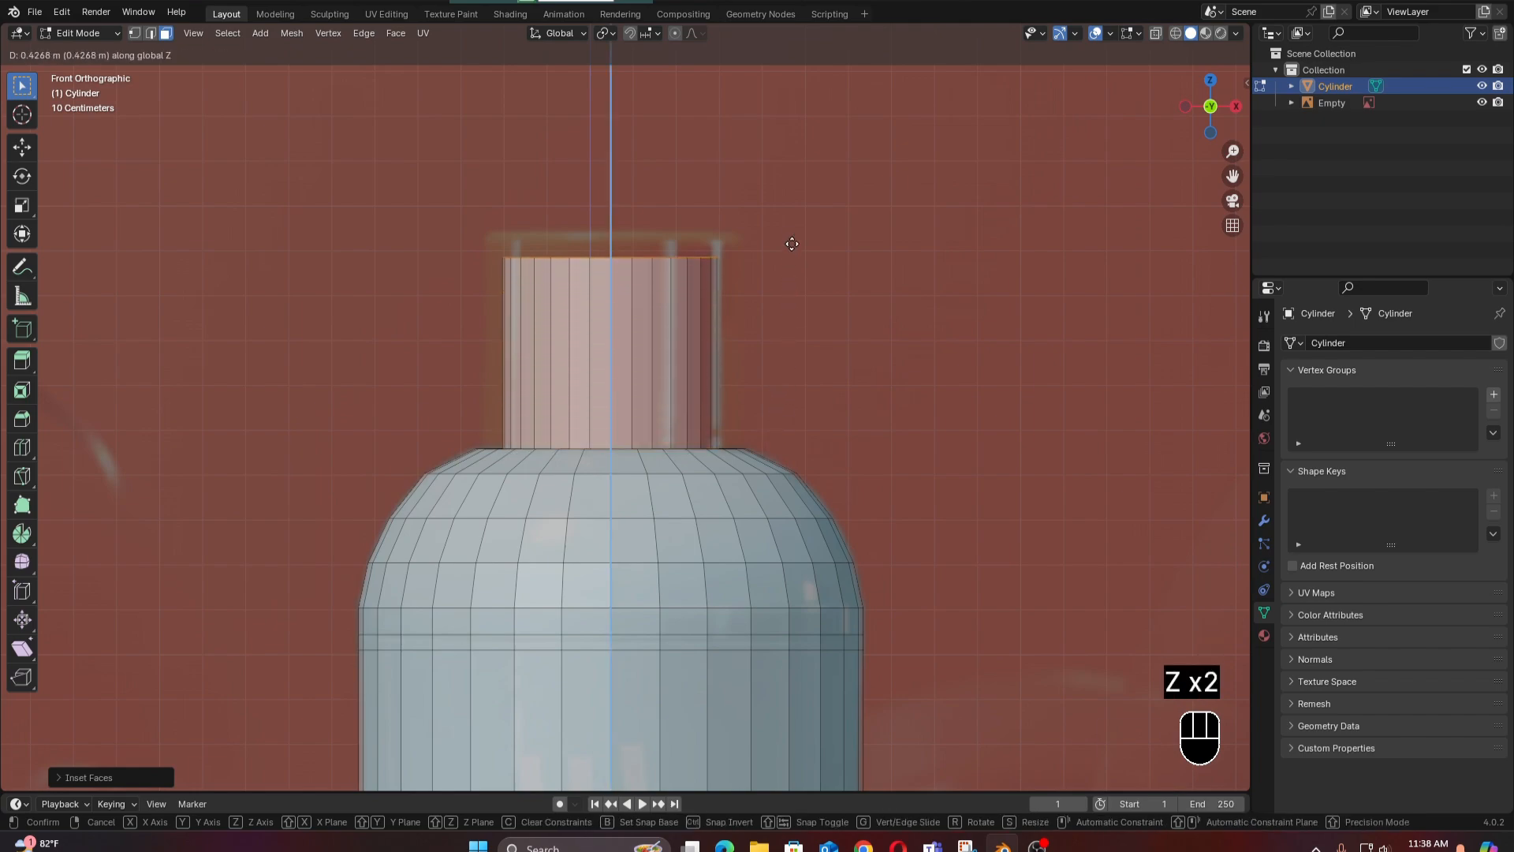
key("shift")
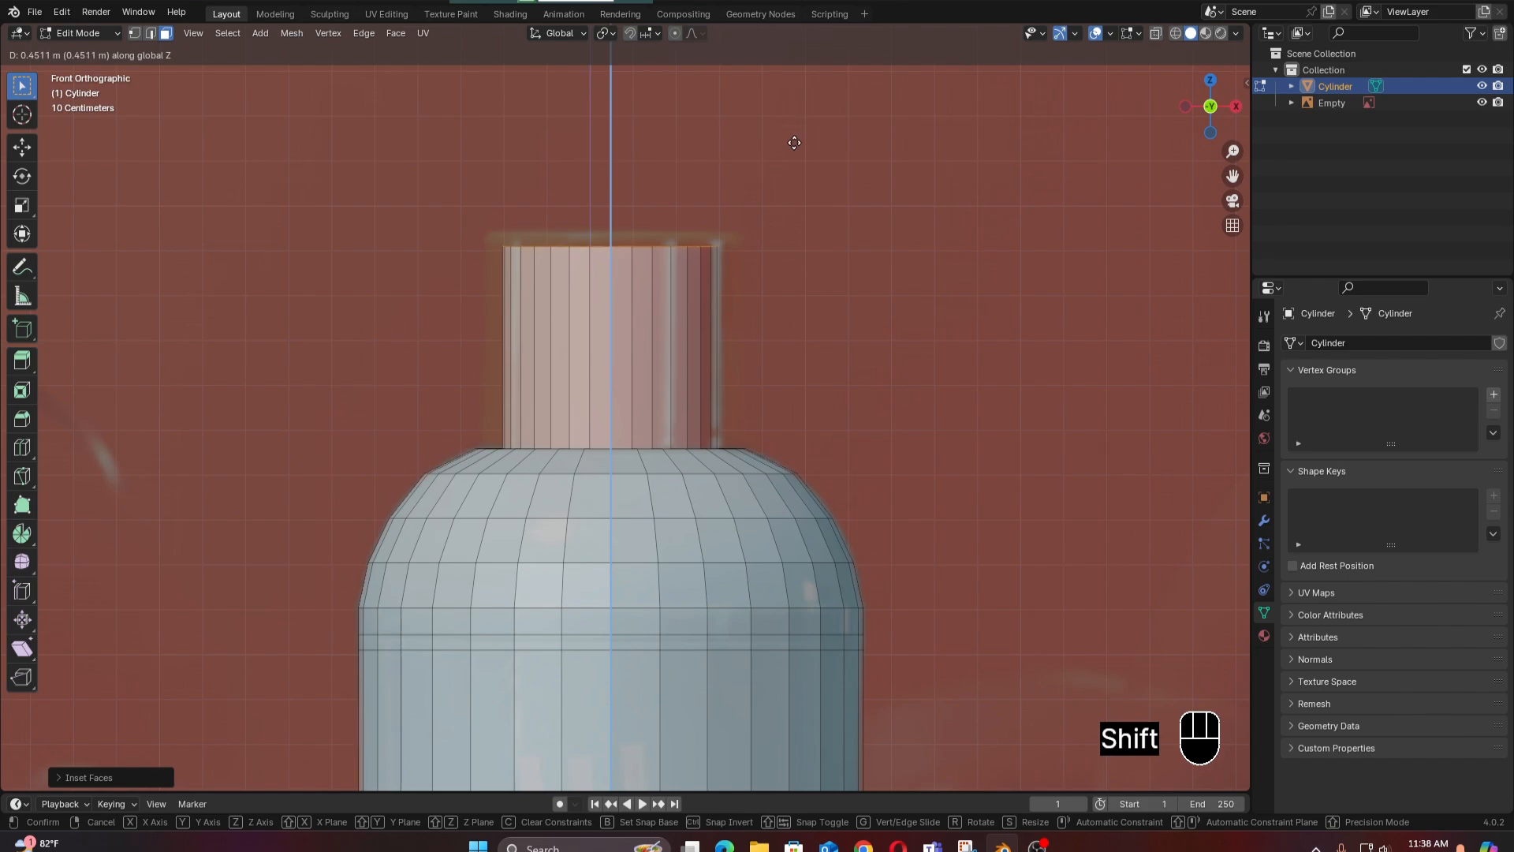
left_click(794, 142, "shift")
Delete the flat face capping the bottle's neck so that the neck is open at the top.
scroll(794, 197, "down", 3)
middle_click_drag(795, 196, 604, 458)
scroll(728, 472, "up", 2)
scroll(728, 472, "down", 2)
scroll(706, 454, "up", 1)
scroll(706, 455, "up", 1)
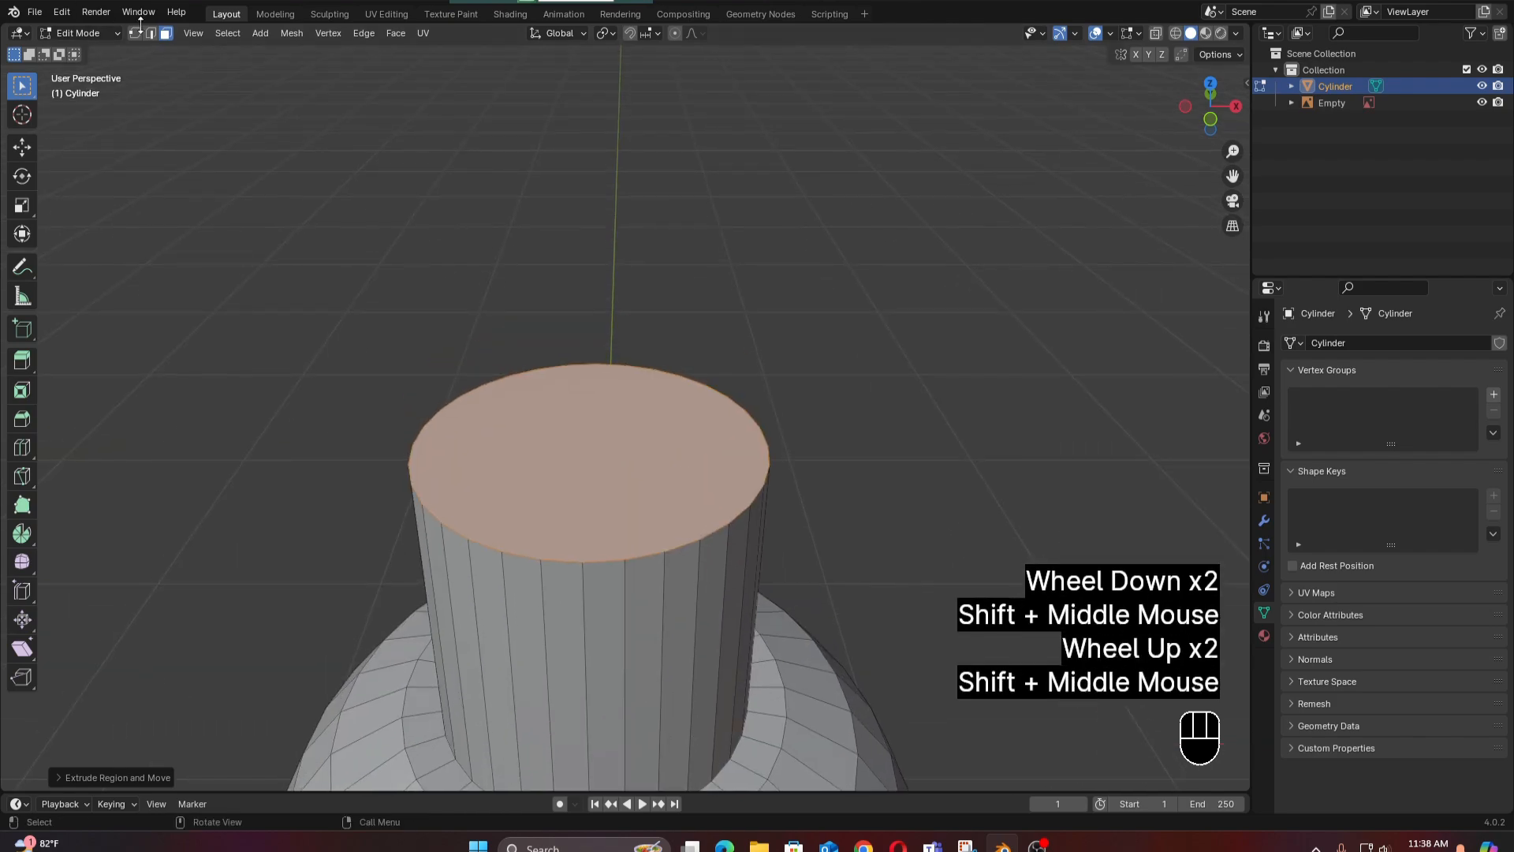
left_click(600, 459)
left_click(600, 459)
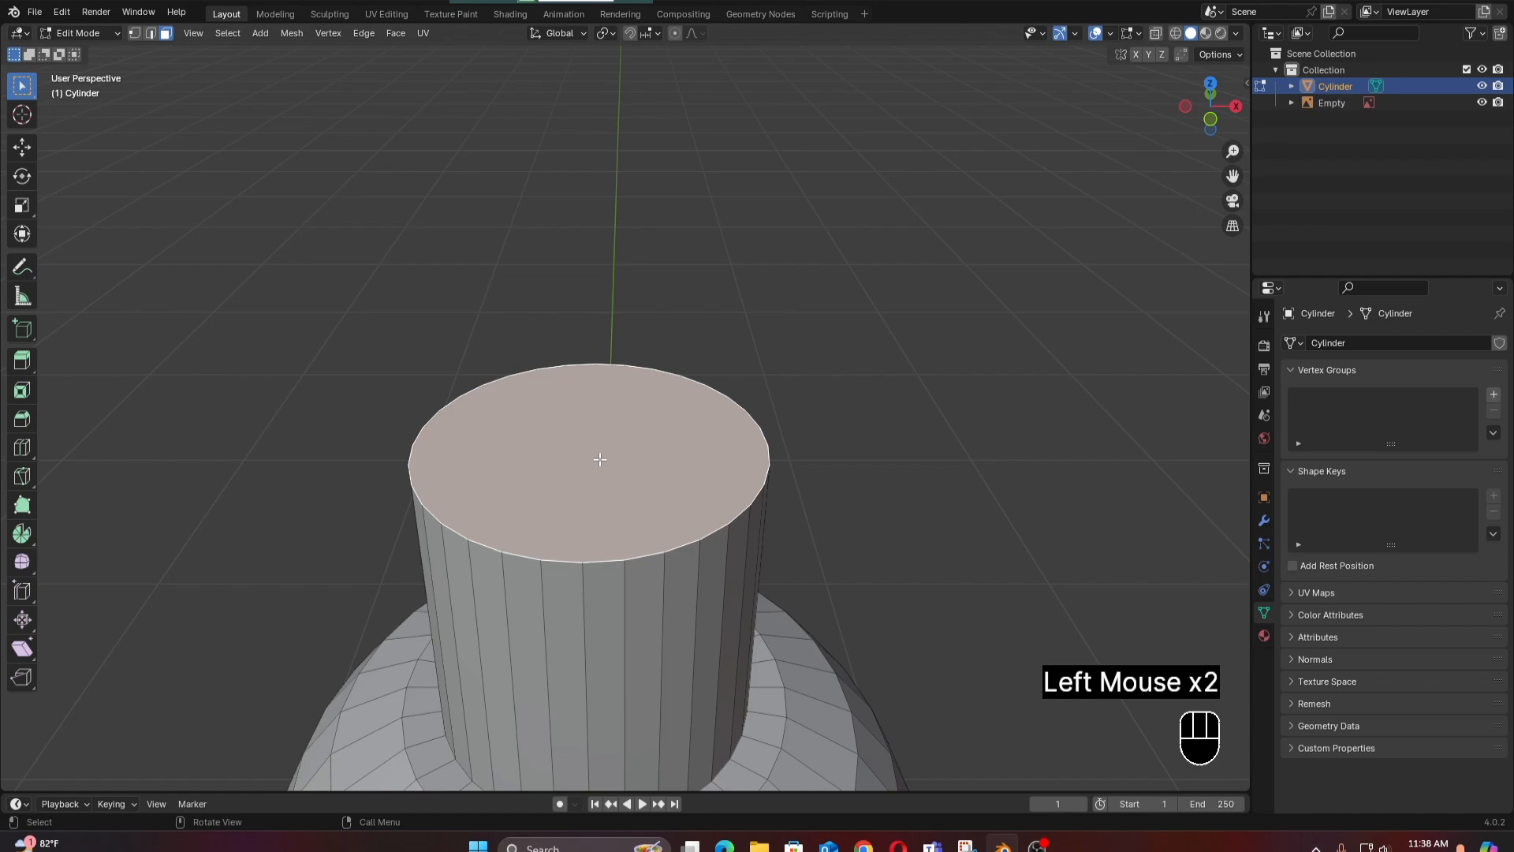
key("x")
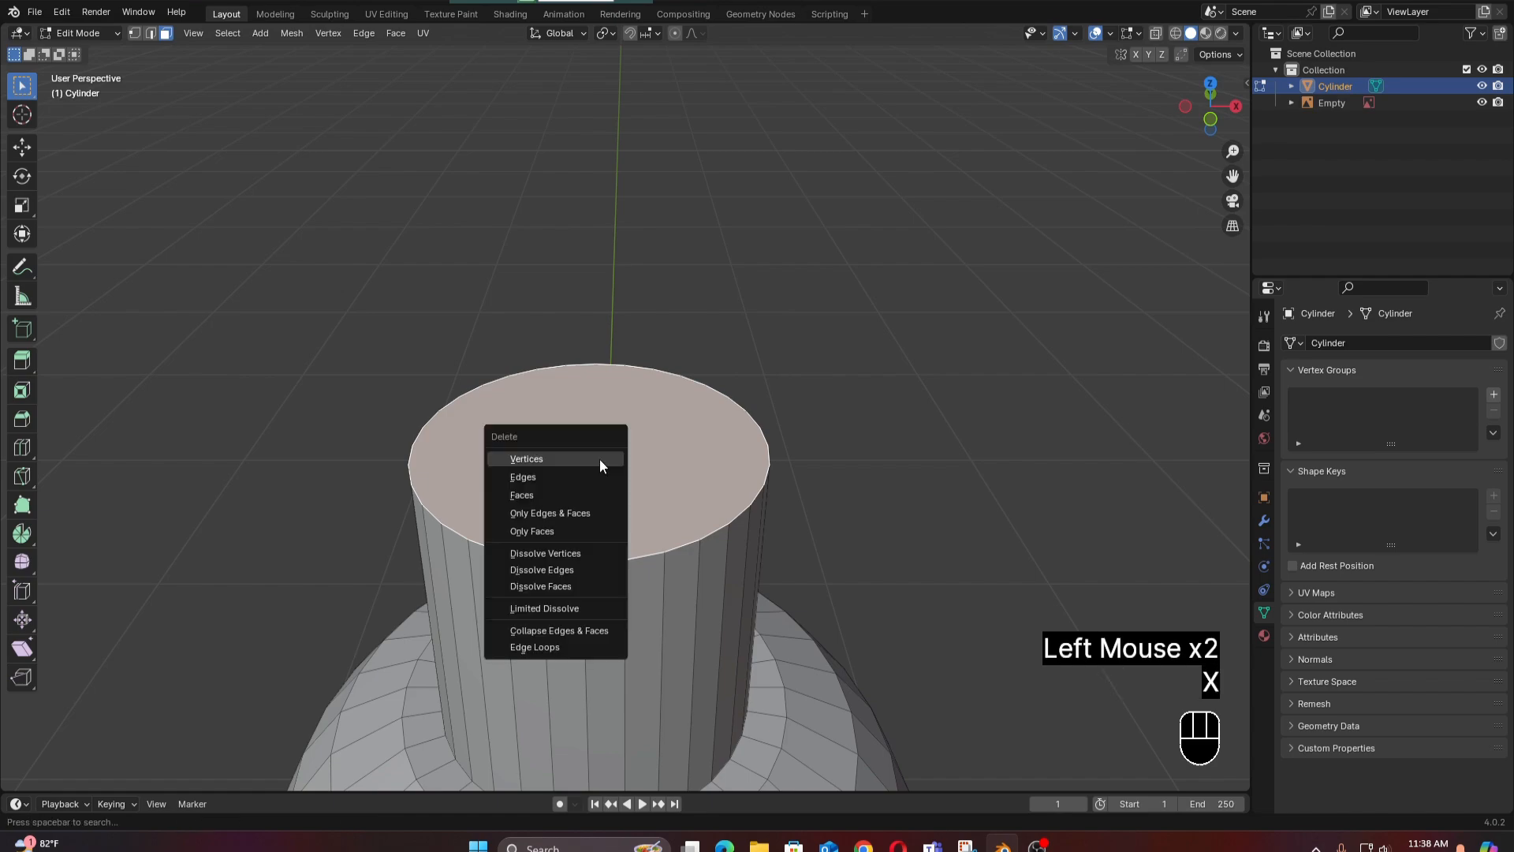
left_click(560, 494)
Examine the open neck, the shoulder and the overall bottle shape in perspective.
scroll(564, 491, "down", 3)
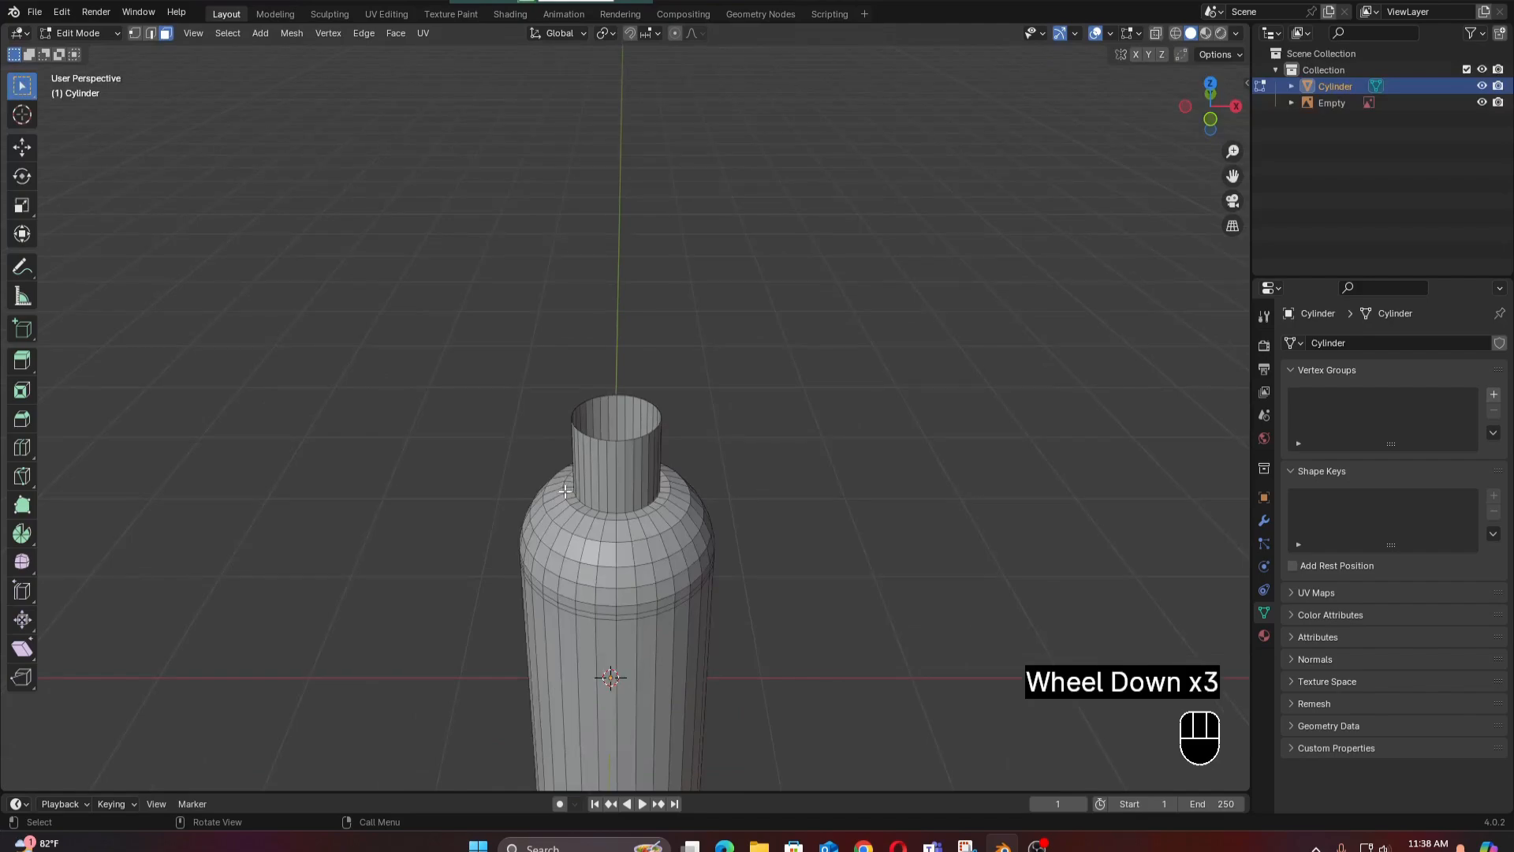
scroll(565, 491, "up", 1)
middle_click_drag(566, 490, 619, 304, "shift")
scroll(631, 392, "down", 5)
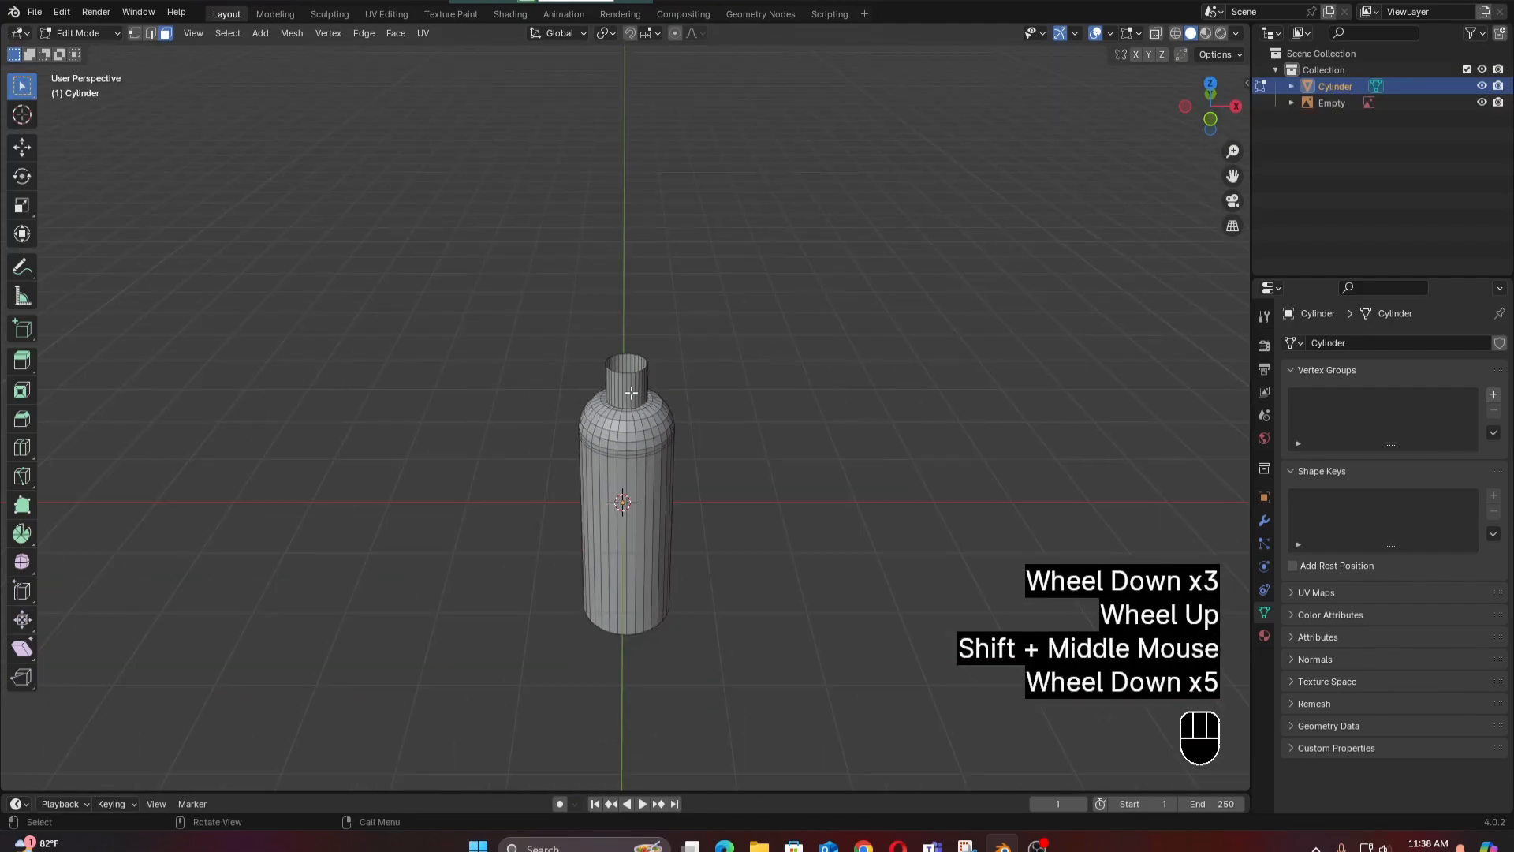
scroll(631, 392, "up", 4)
scroll(631, 411, "down", 3)
scroll(631, 425, "up", 4)
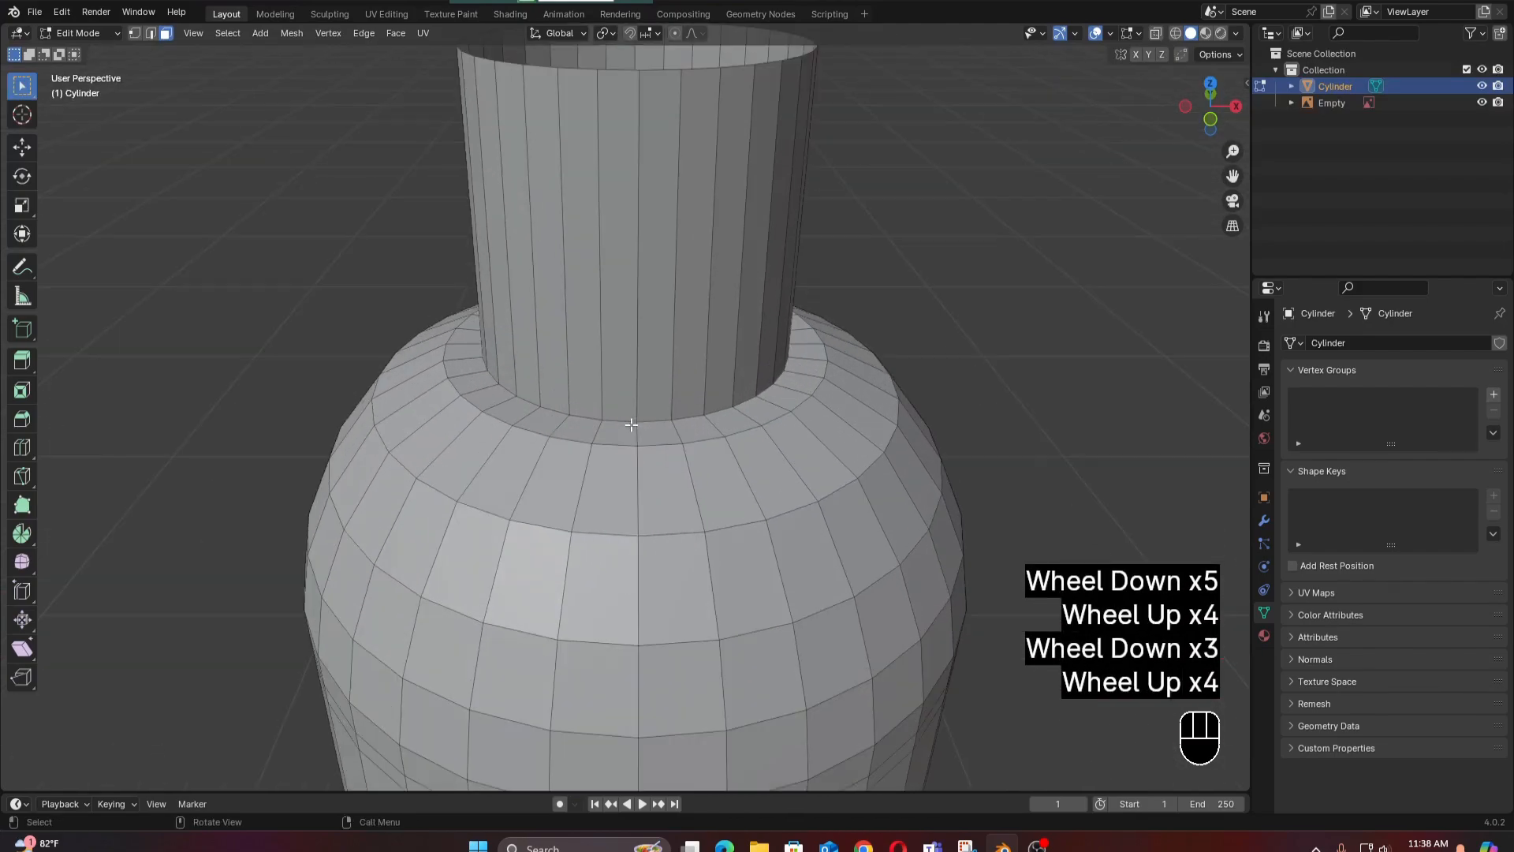
scroll(630, 424, "up", 1)
scroll(631, 425, "down", 6)
Bevel the edge loop around the bottle's base by about 0.035 m with 5 segments, working in edge selection mode.
middle_click_drag(627, 552, 649, 500, "shift")
scroll(656, 596, "down", 1)
scroll(652, 491, "up", 2)
scroll(650, 500, "up", 1)
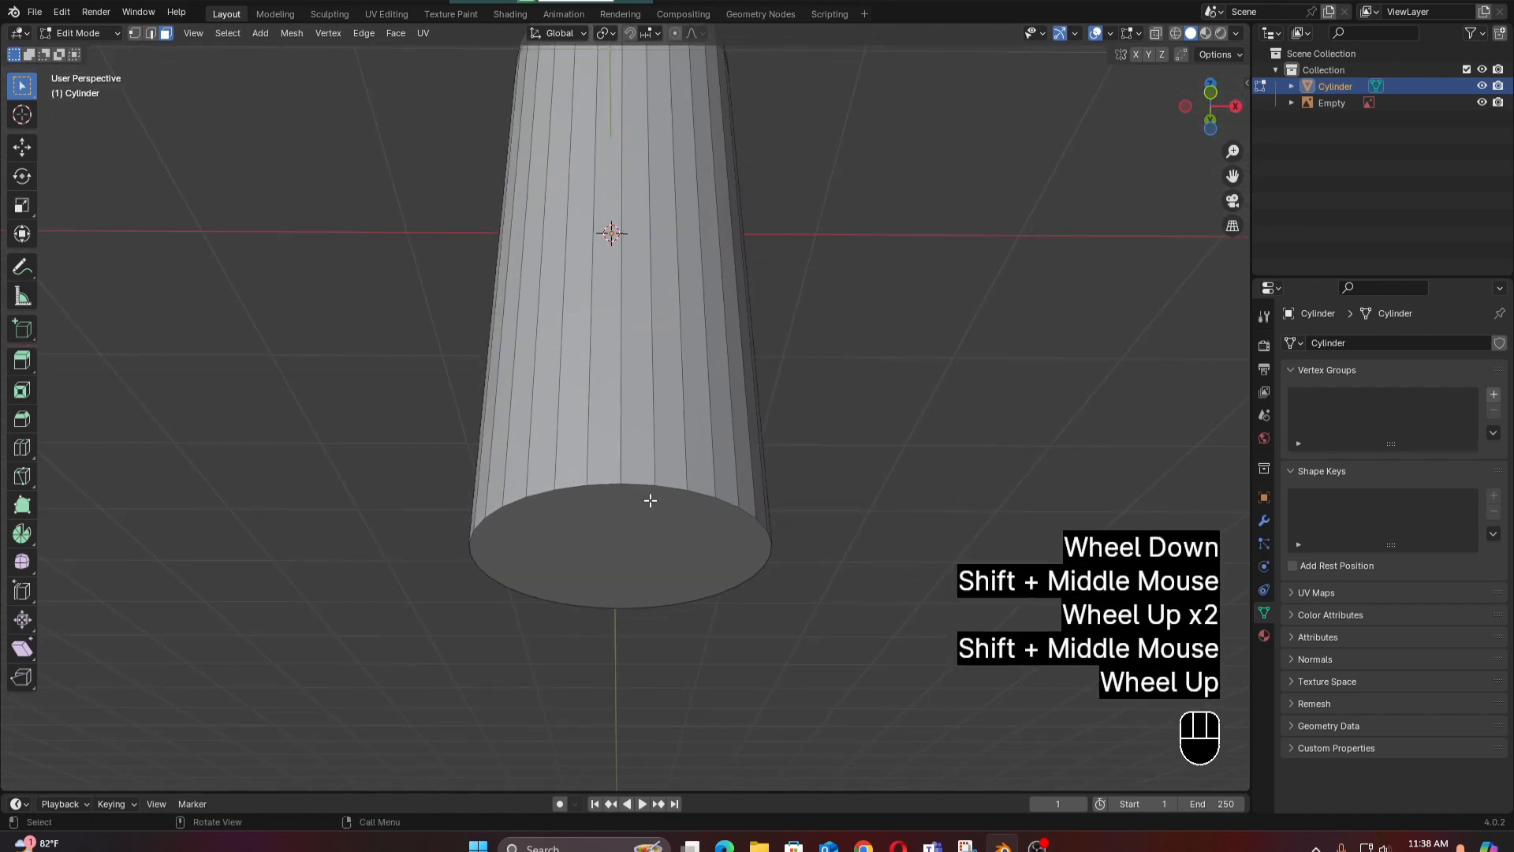
scroll(650, 500, "up", 1)
scroll(649, 500, "down", 1)
scroll(649, 500, "up", 1)
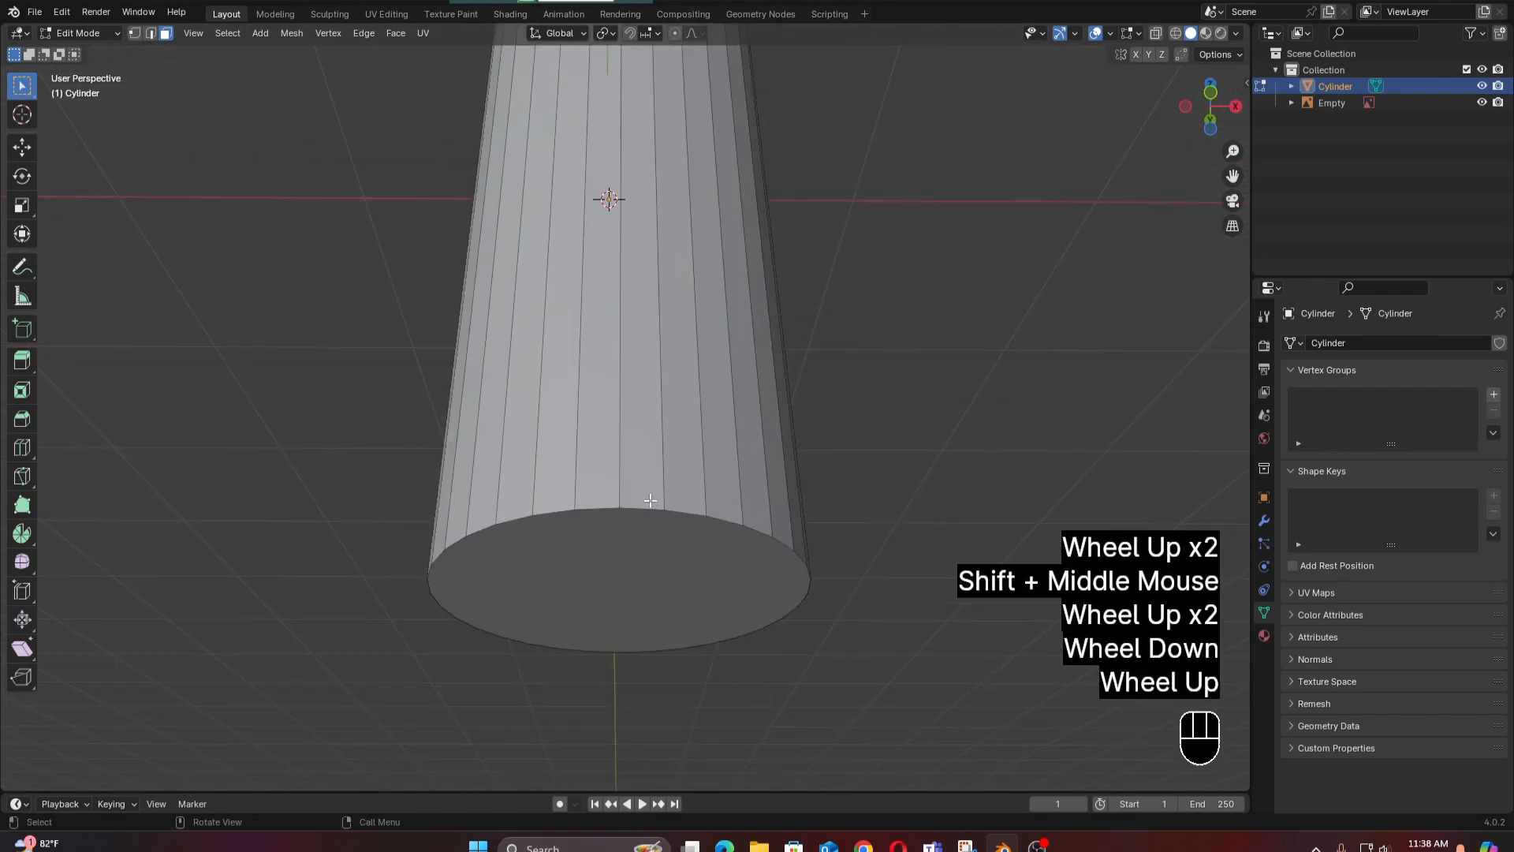
left_click(149, 36)
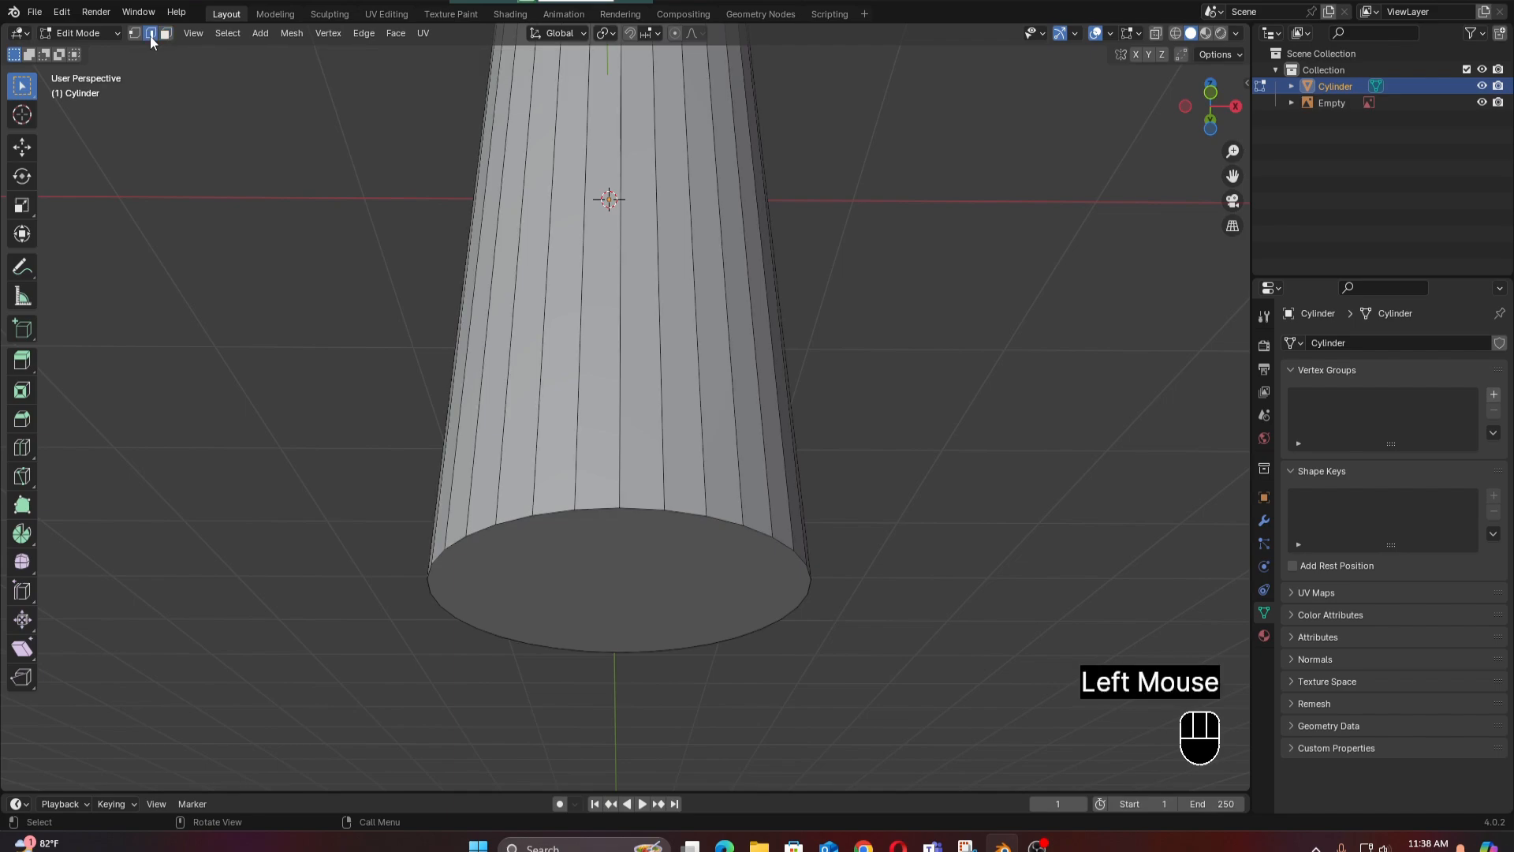
left_click(634, 510)
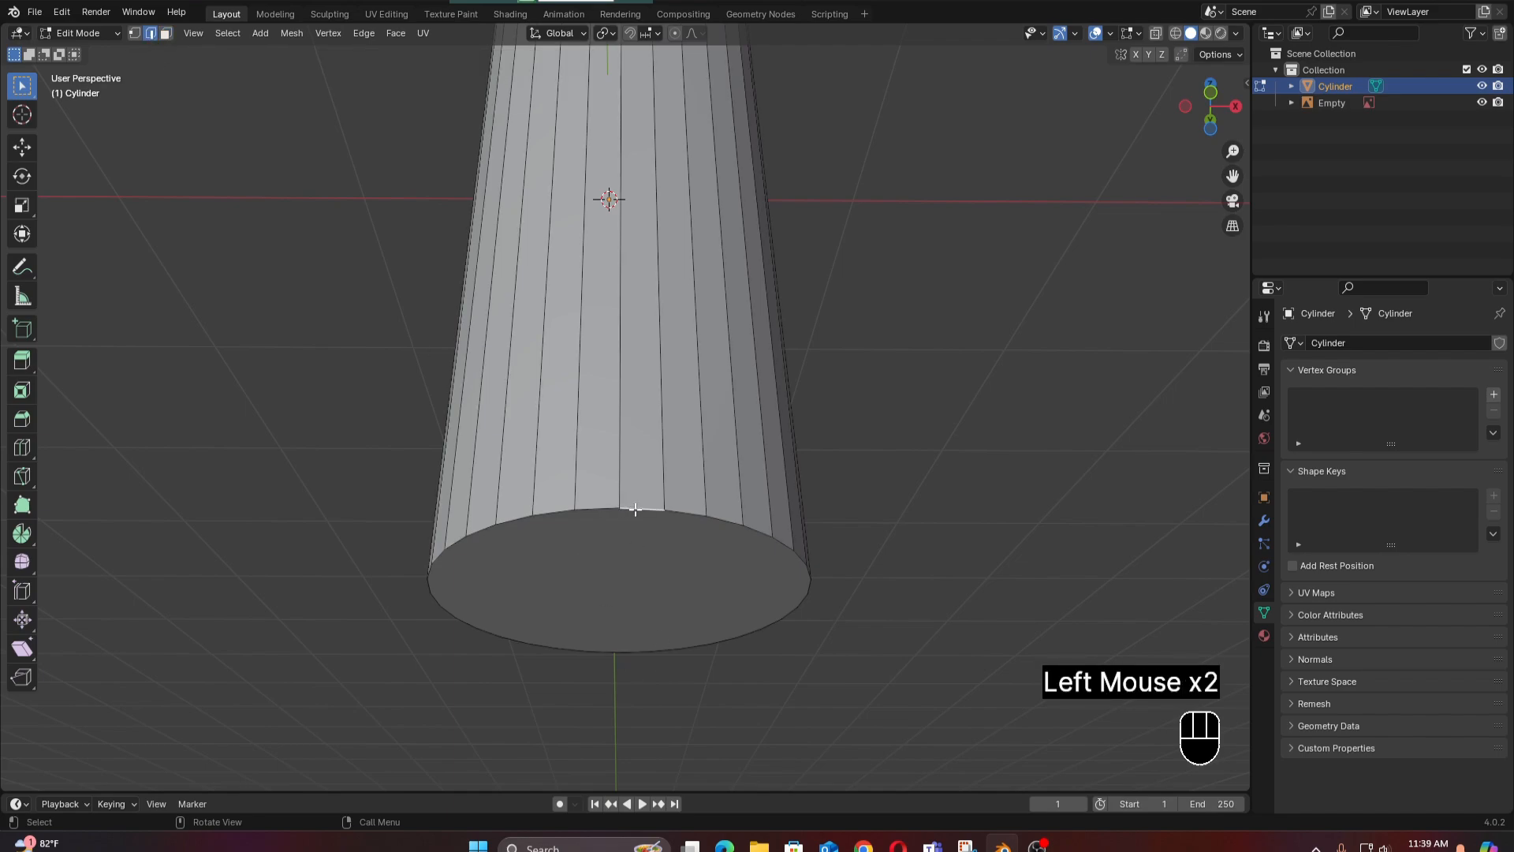
key("alt")
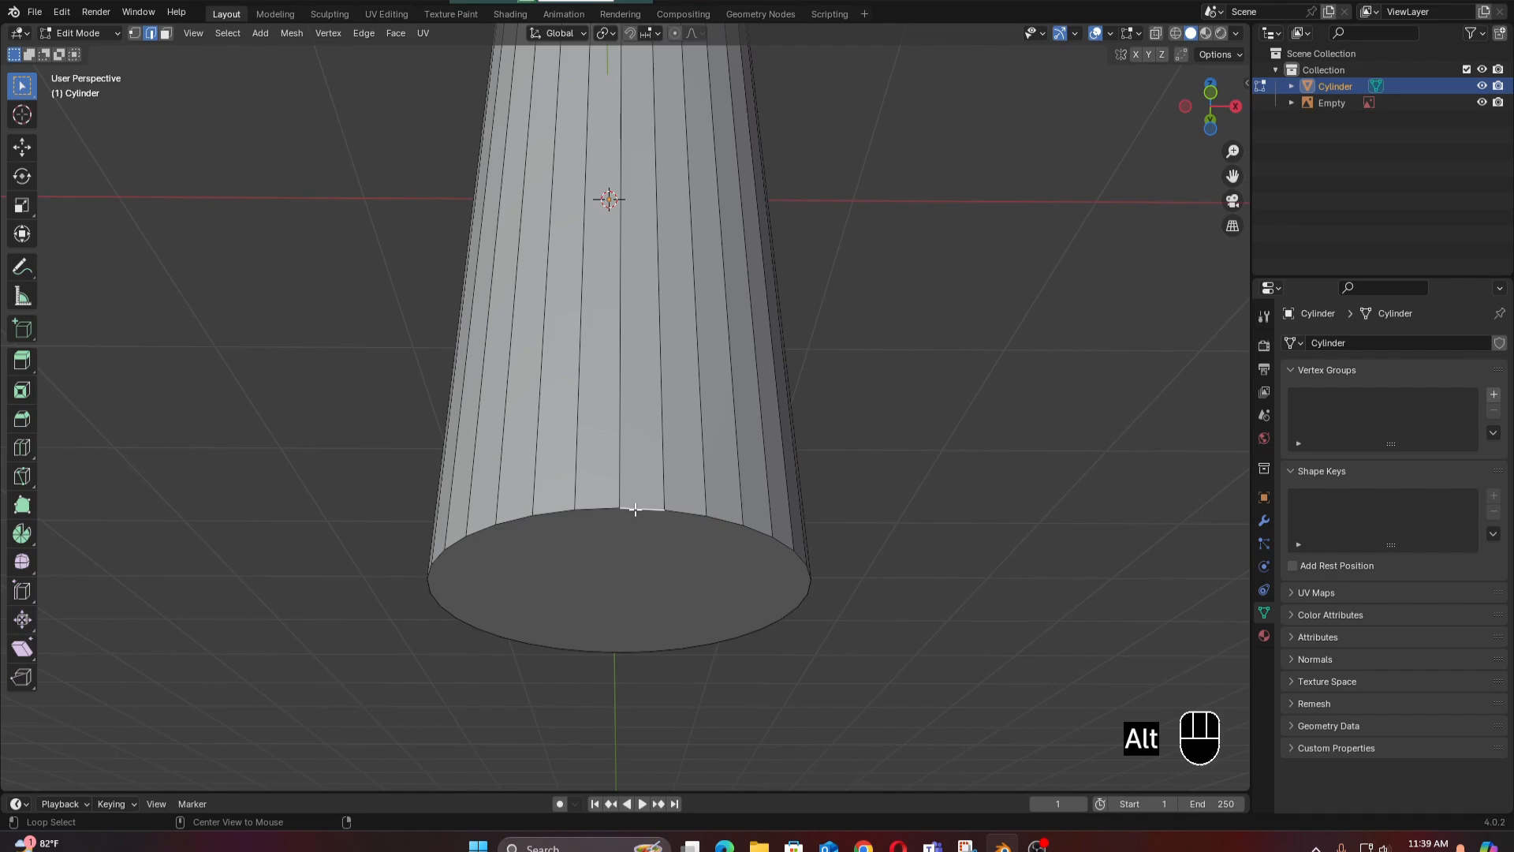
left_click(635, 509, "alt")
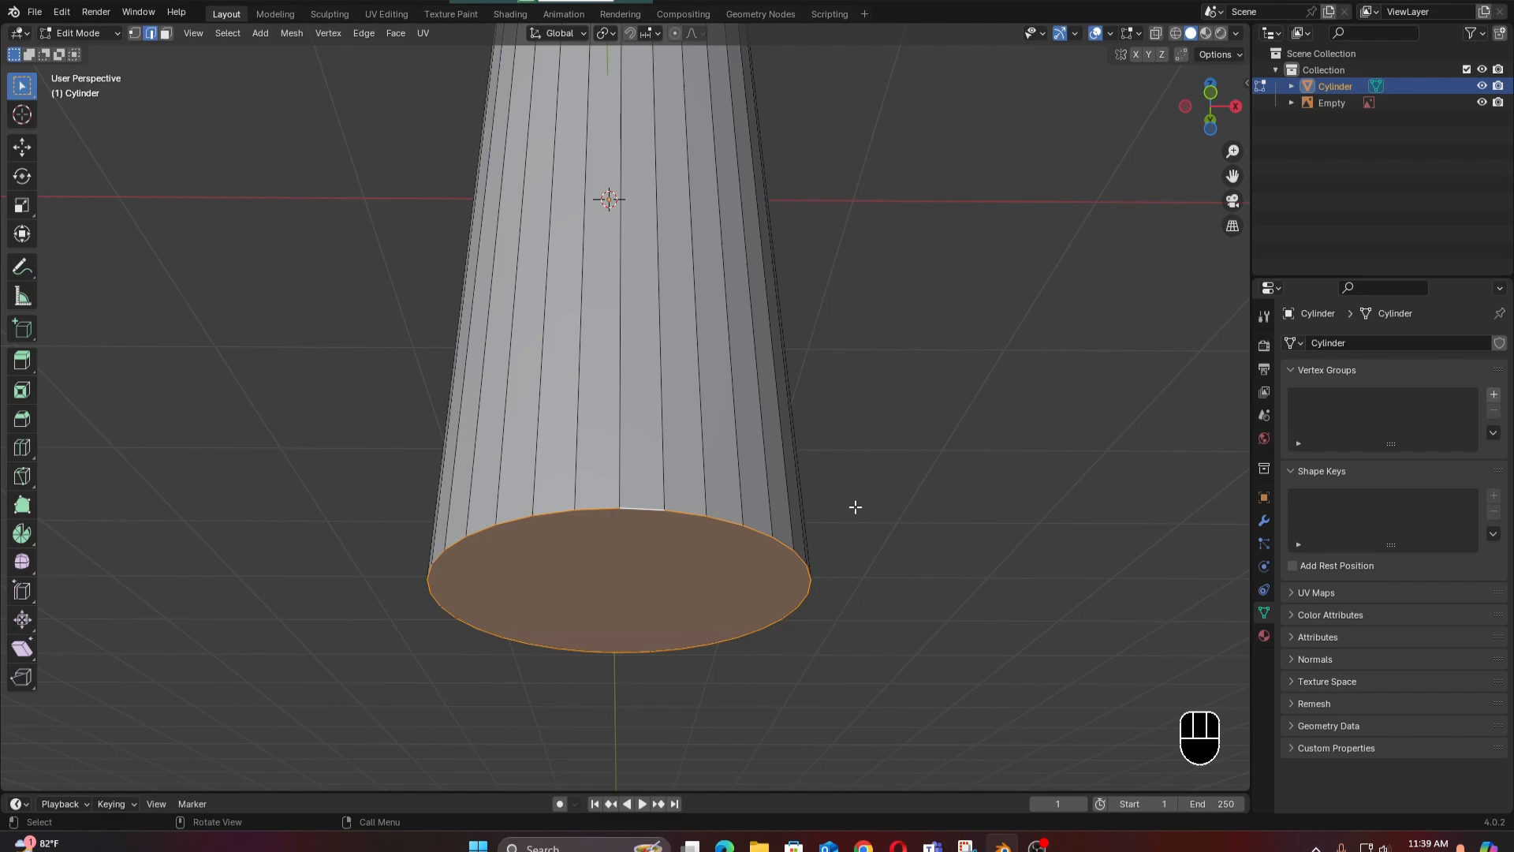
key("ctrl+b")
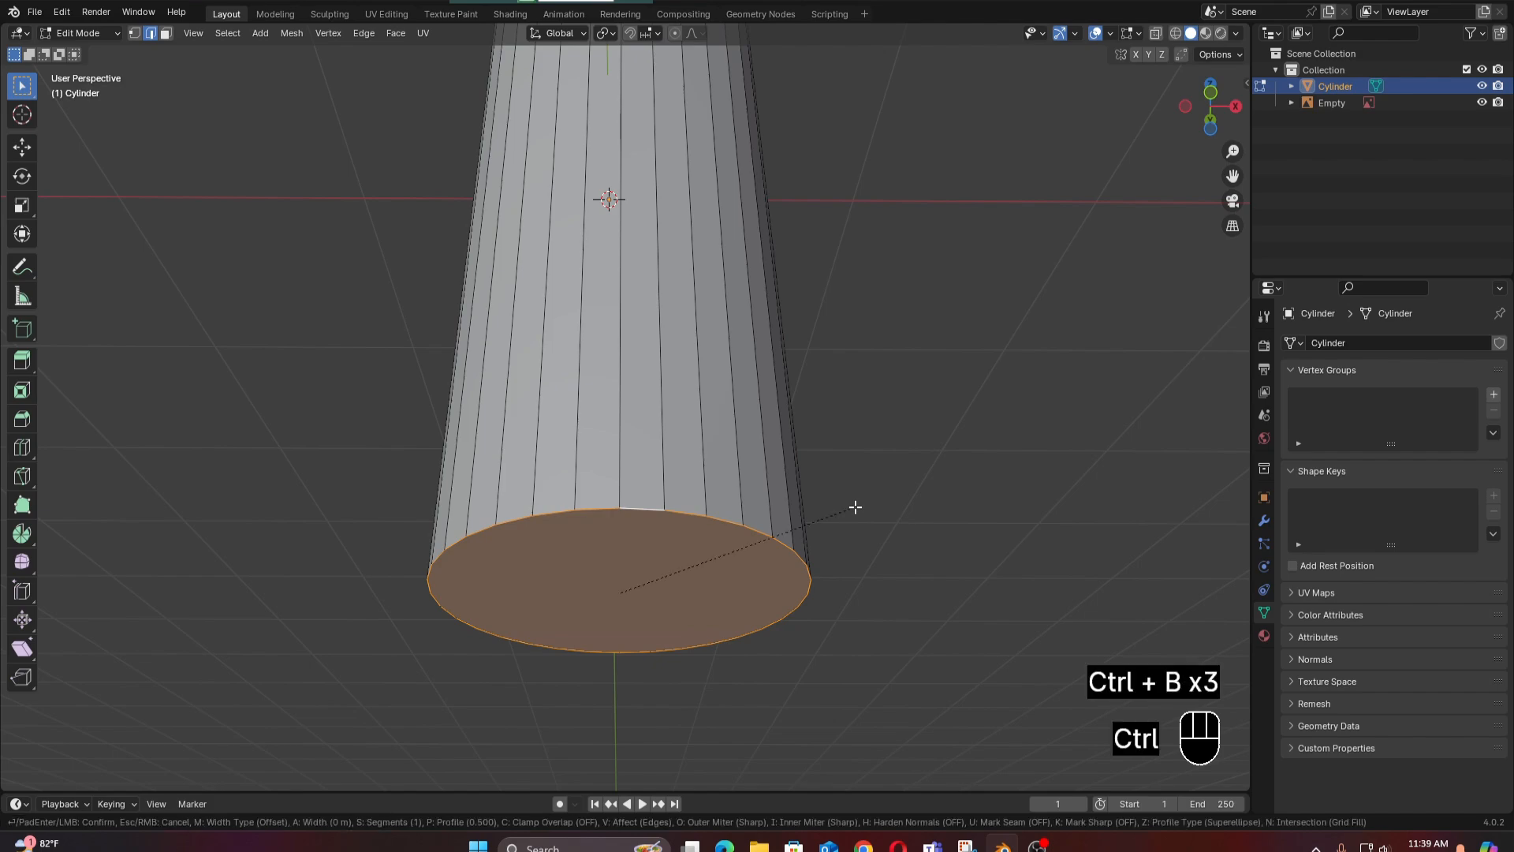
scroll(874, 508, "up", 3, "ctrl")
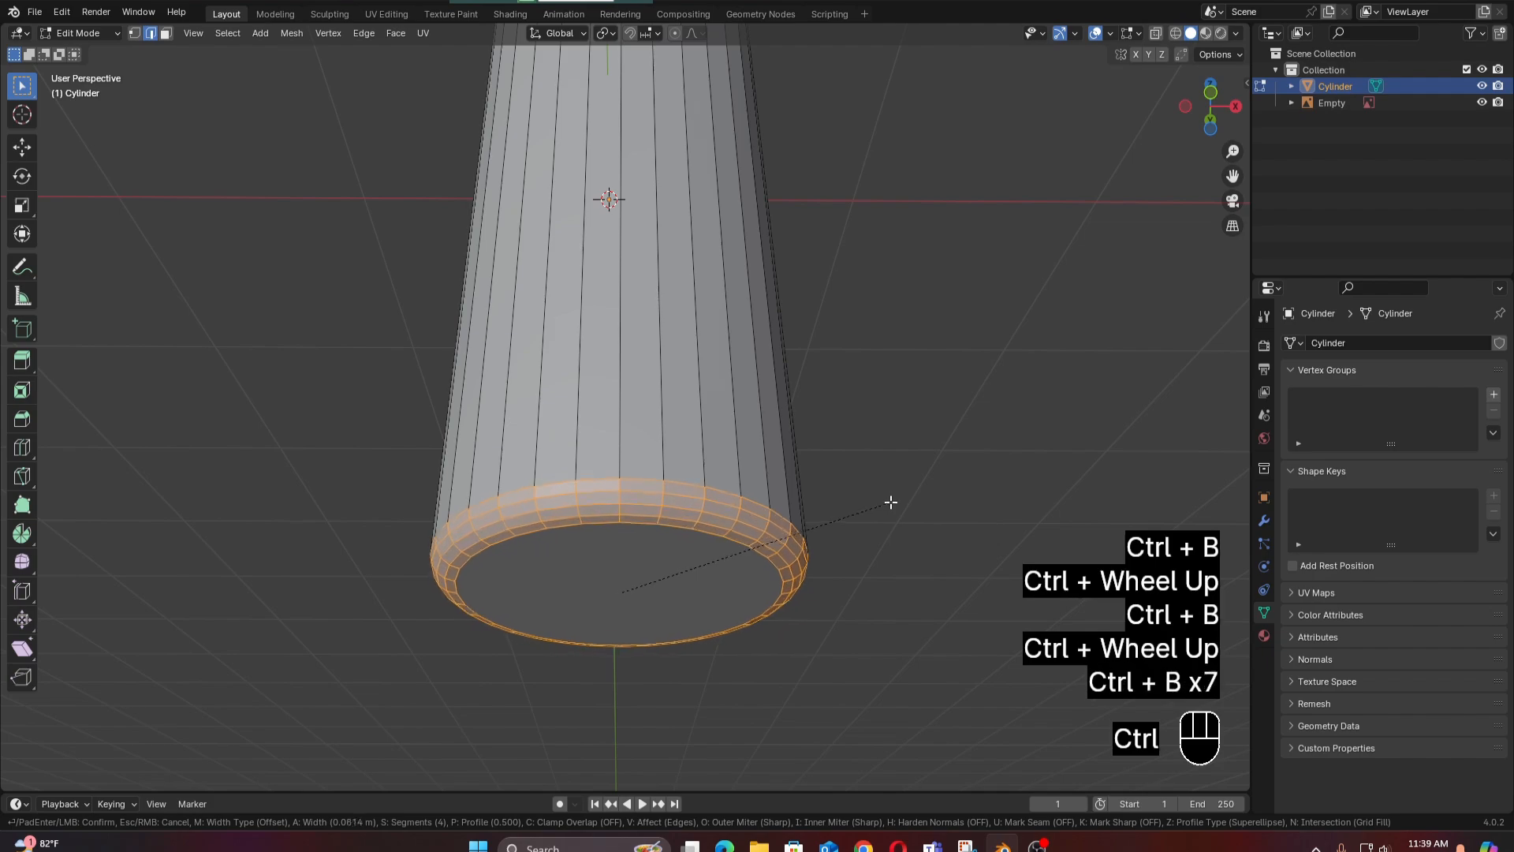
scroll(874, 516, "up", 1, "ctrl")
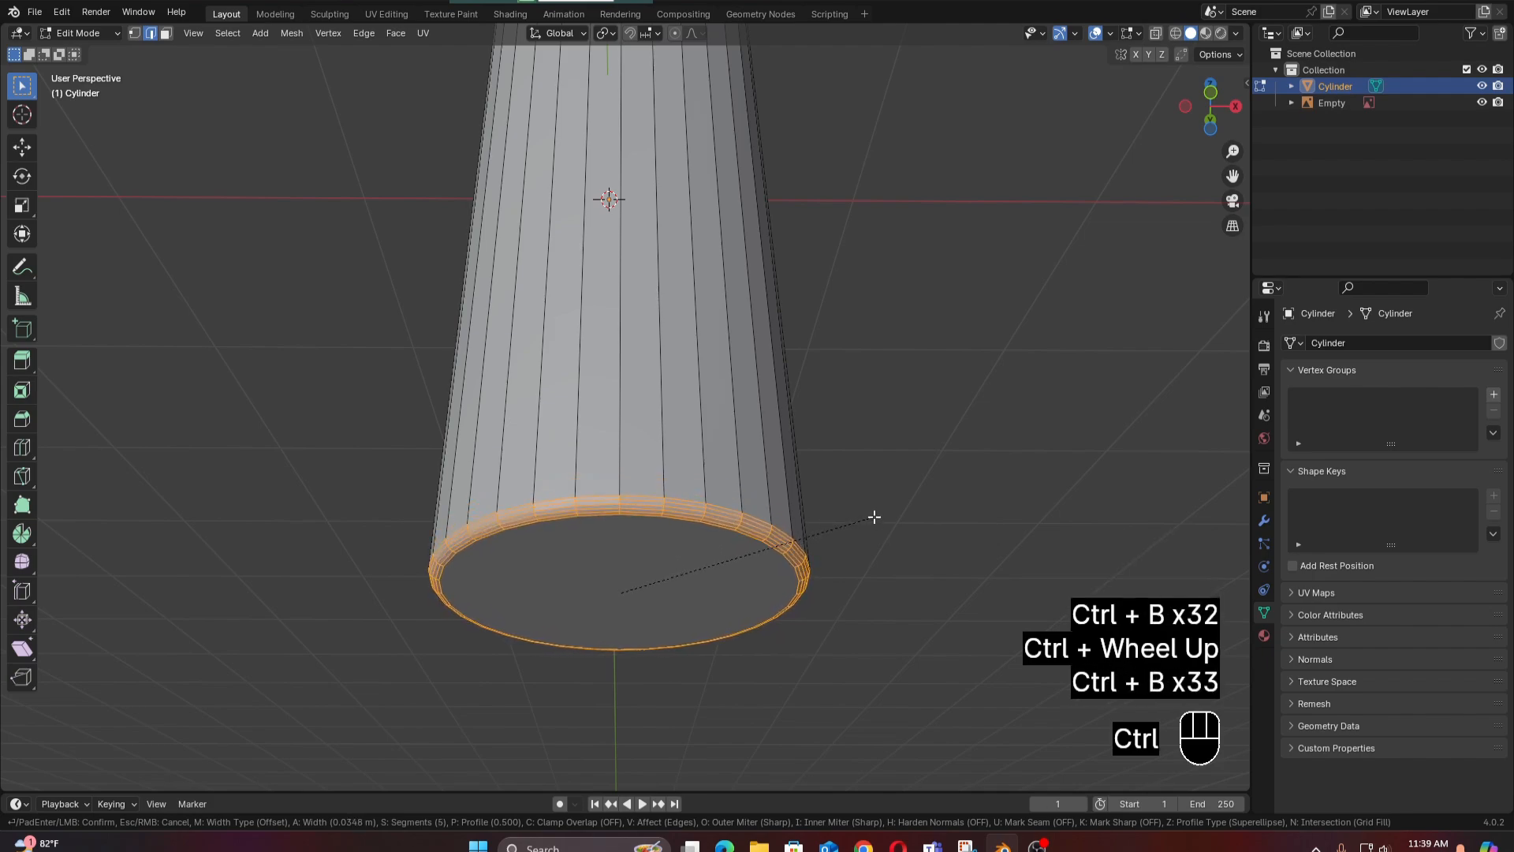
left_click(874, 516, "ctrl")
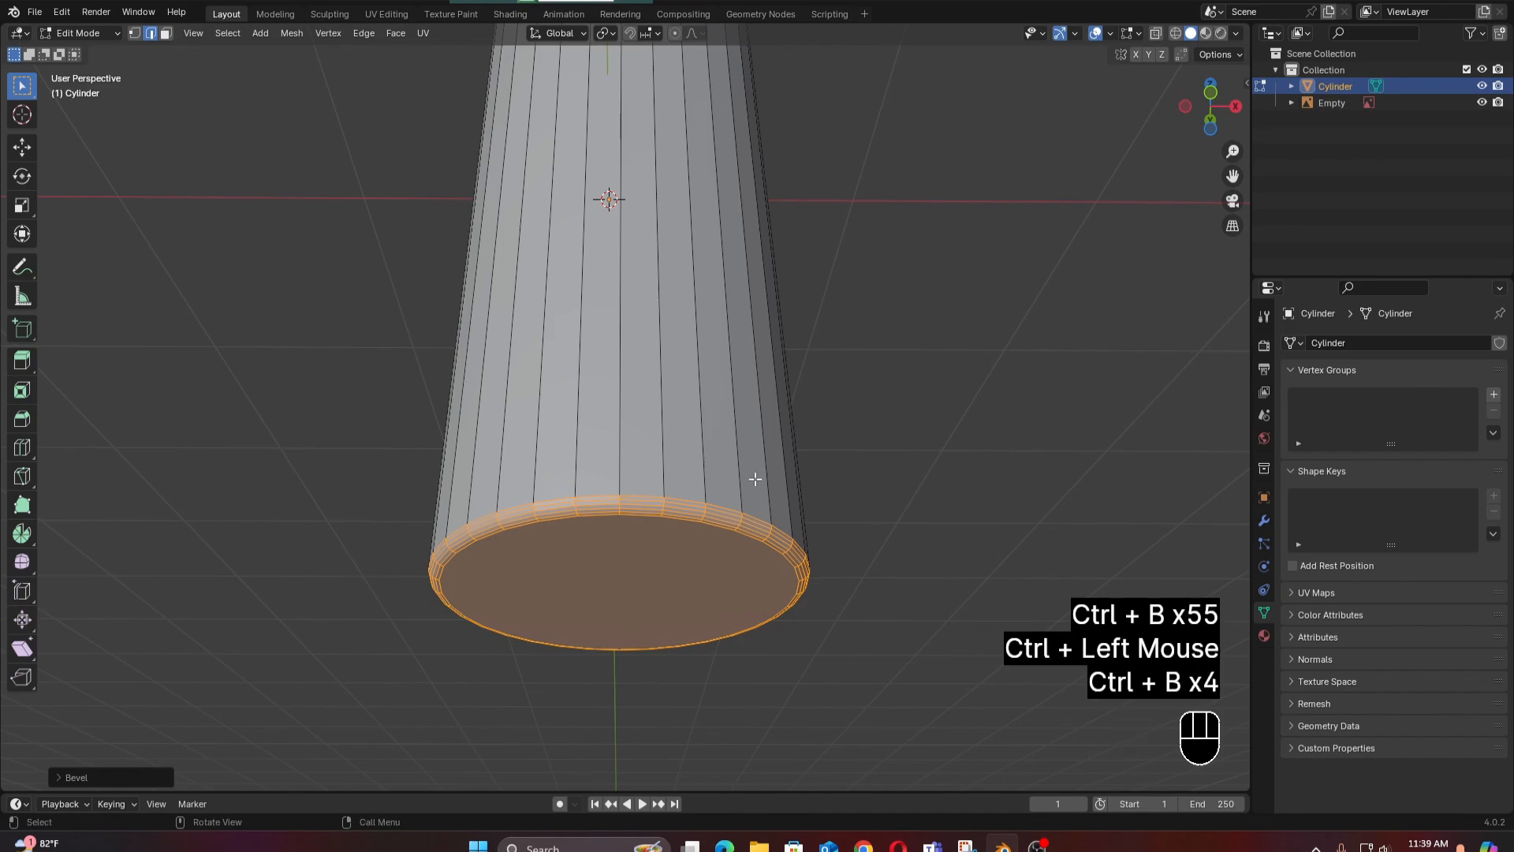
Compare the bevelled bottle with the reference image from the front in Object Mode, and inspect its rounded base from below.
scroll(741, 470, "down", 2)
scroll(742, 470, "down", 1)
key("KP_1")
scroll(741, 471, "down", 3)
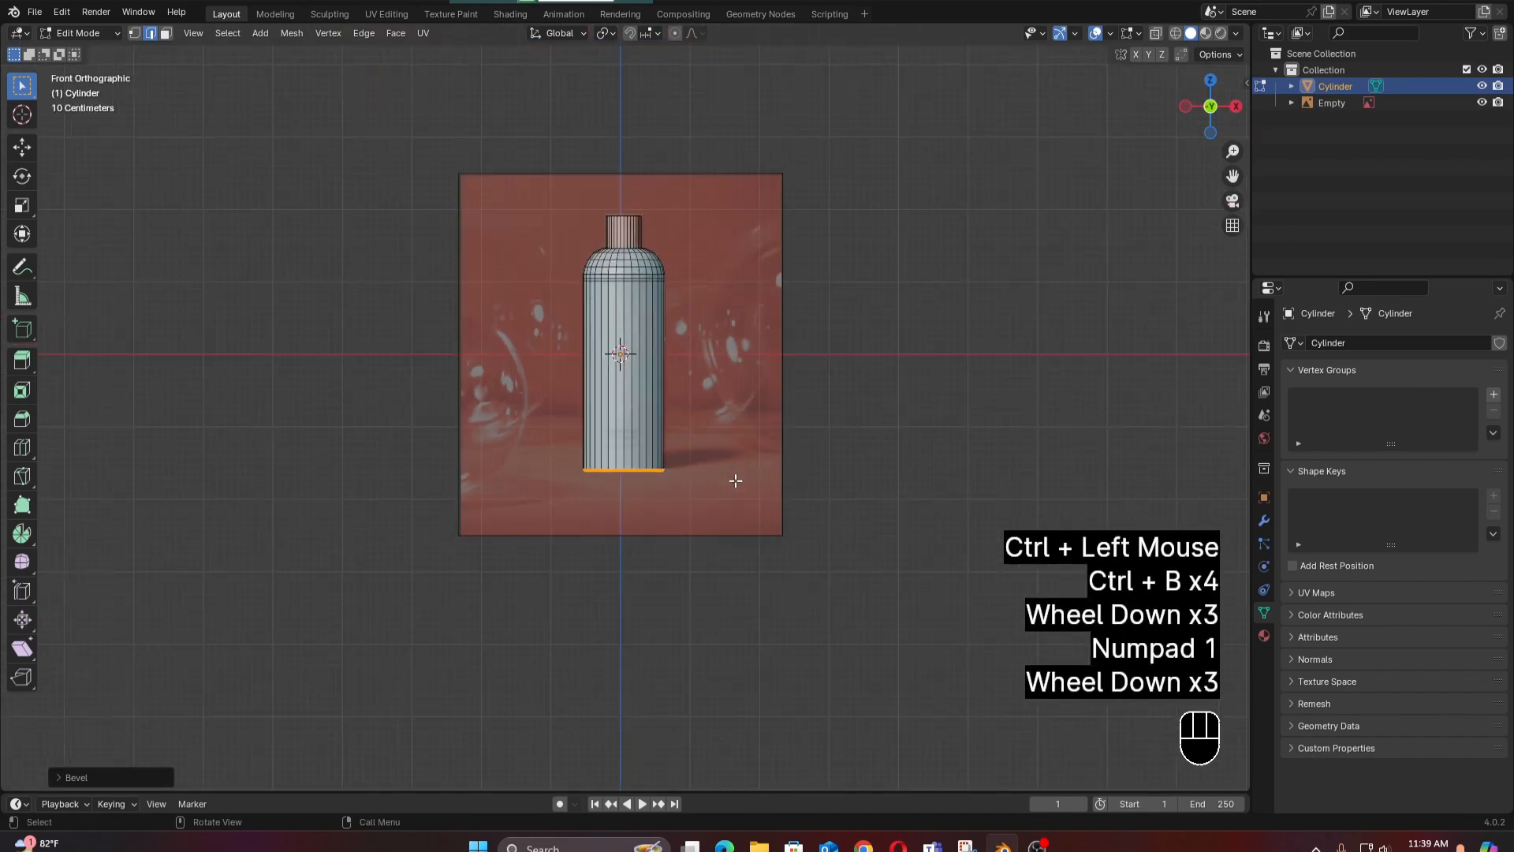
scroll(735, 480, "up", 3)
key("Tab")
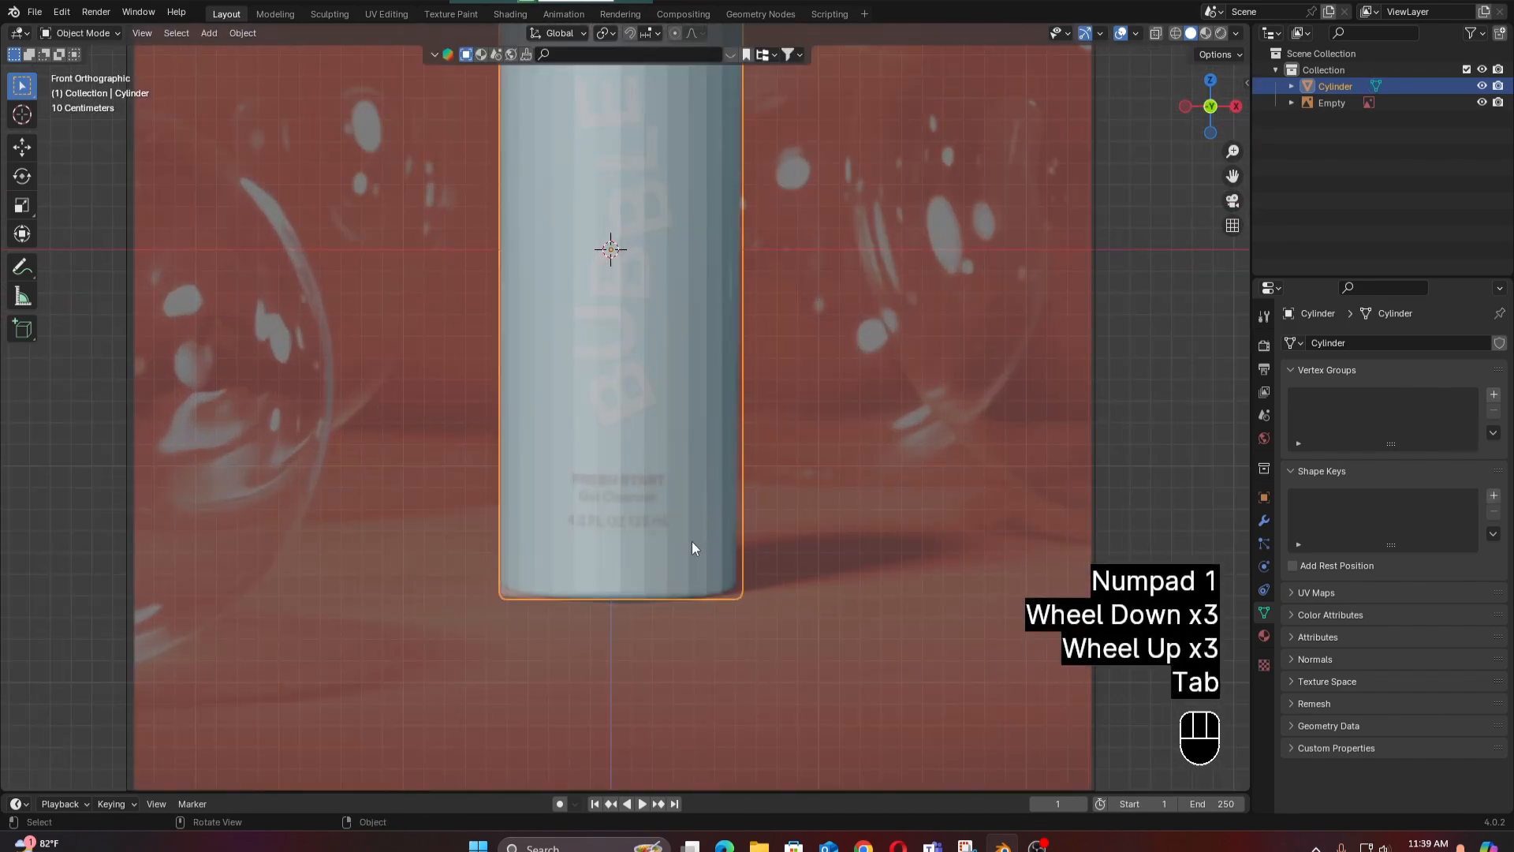
scroll(693, 540, "down", 2)
scroll(693, 541, "up", 1)
scroll(693, 541, "up", 1)
scroll(693, 539, "up", 2)
scroll(693, 537, "down", 2)
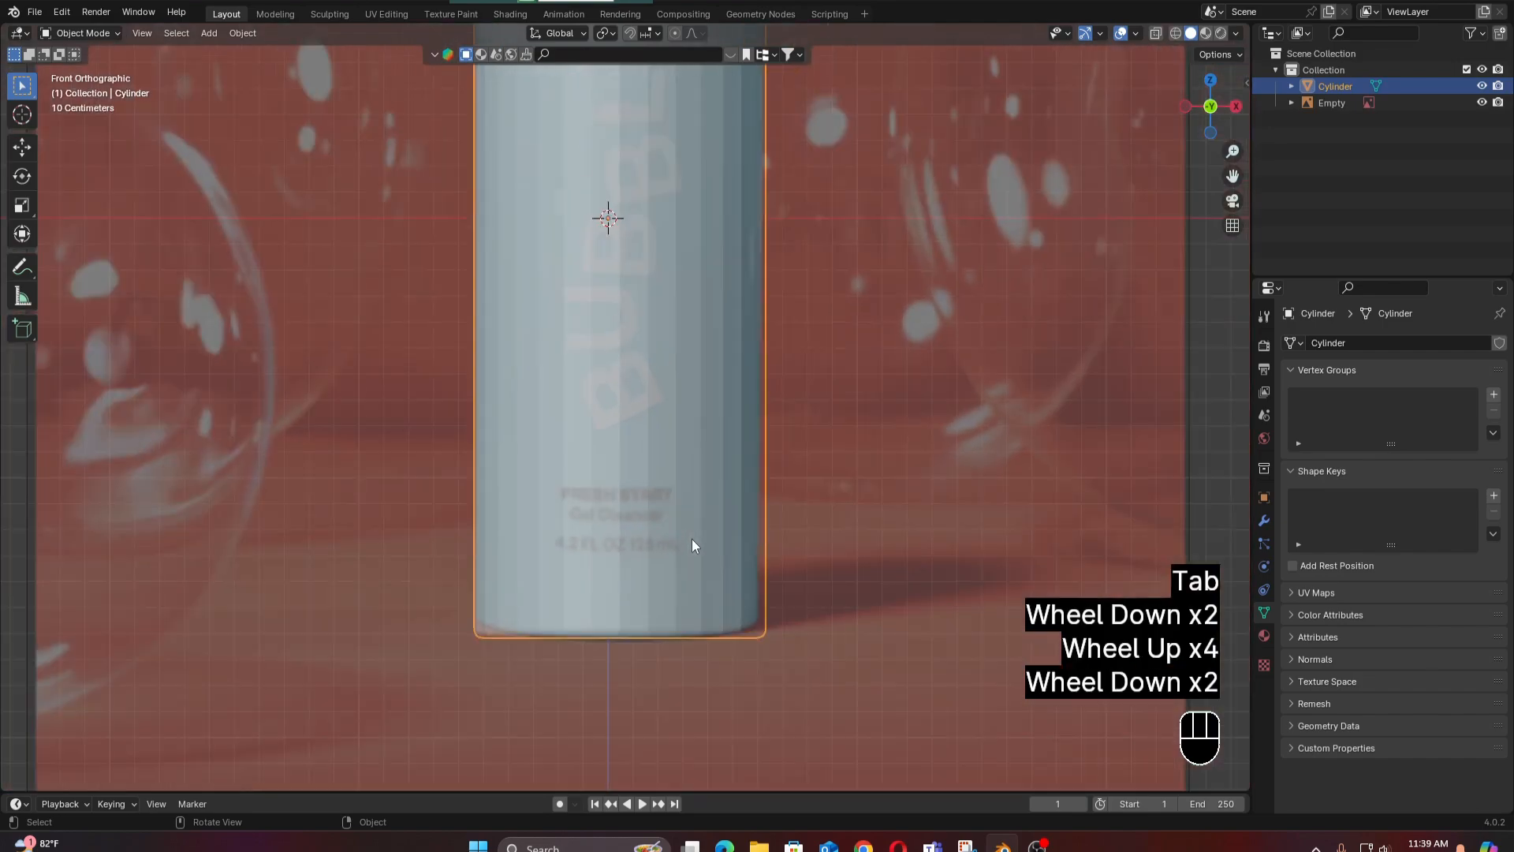
scroll(693, 538, "down", 2)
middle_click_drag(670, 480, 693, 547, "shift")
scroll(679, 481, "down", 2)
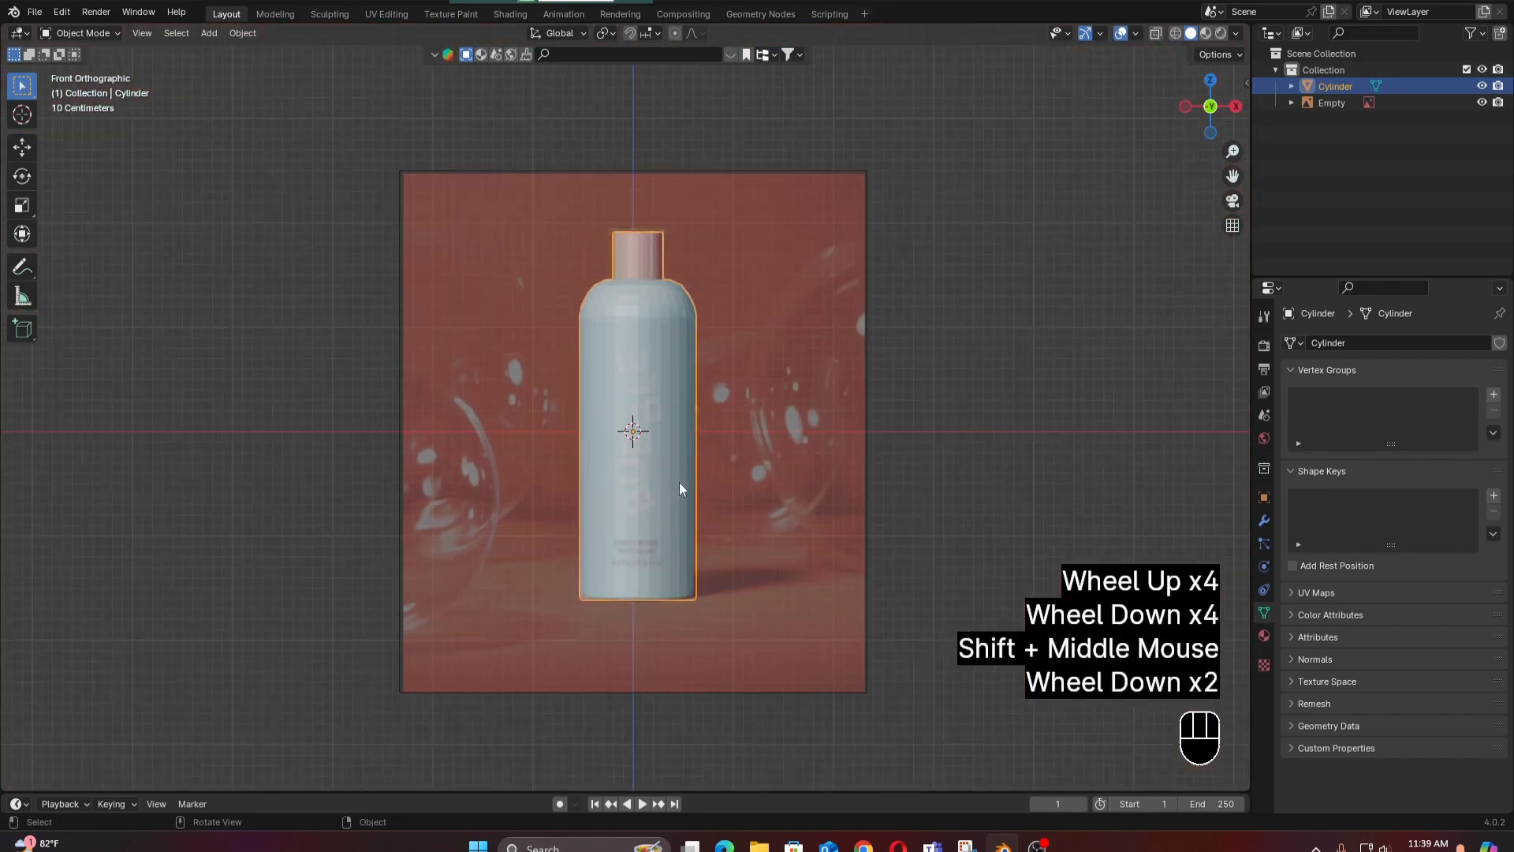
scroll(679, 473, "up", 2)
middle_click_drag(679, 471, 663, 550, "shift")
scroll(662, 548, "up", 1)
scroll(668, 552, "up", 1)
scroll(663, 635, "down", 1)
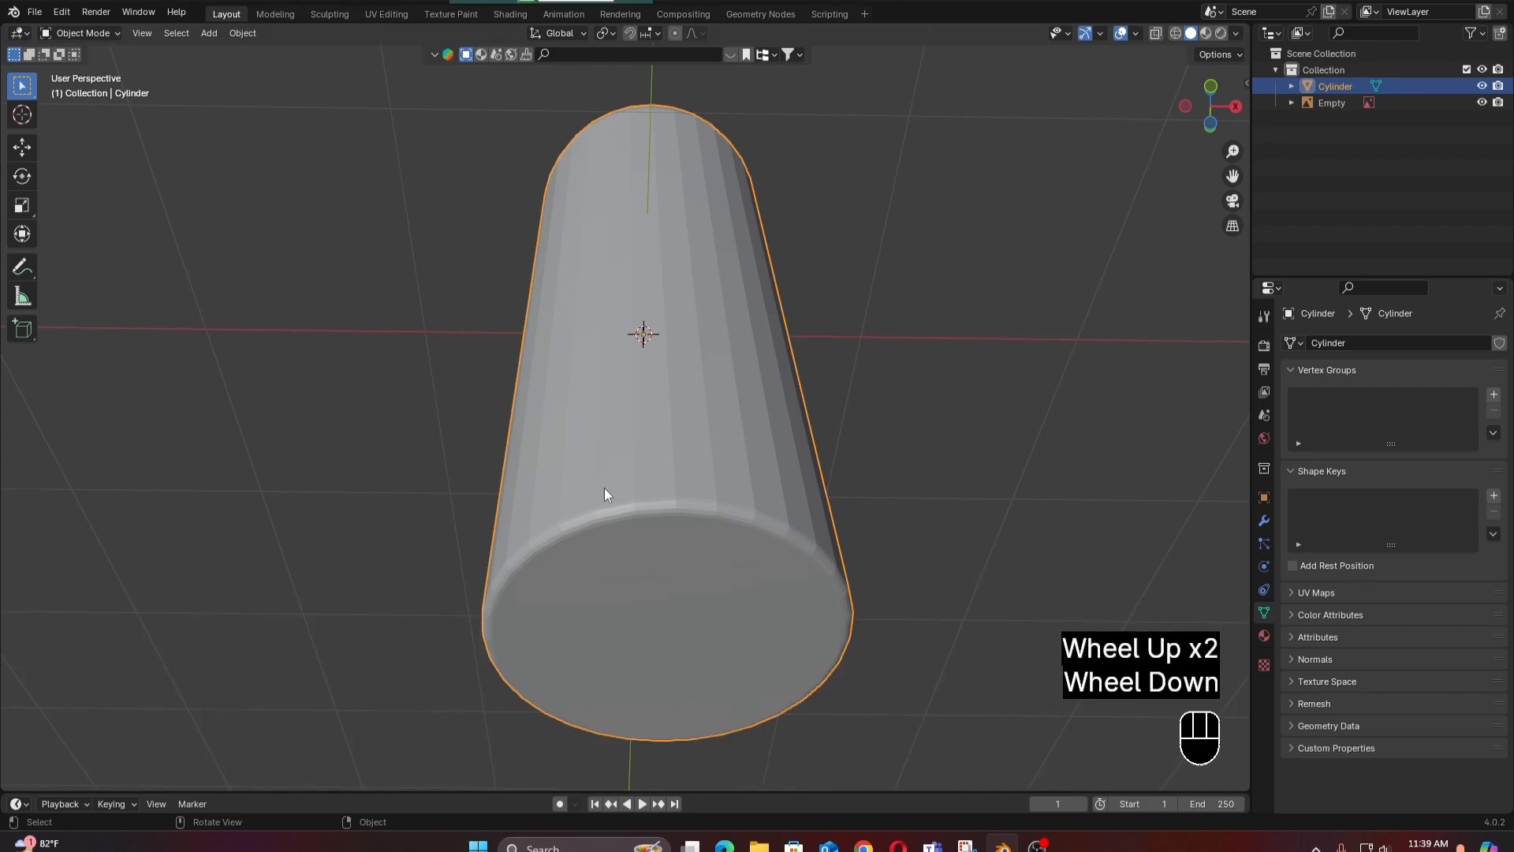
Inset the bottle's flat bottom face twice in Edit Mode, by about 0.045 m and about 0.049 m.
key("Tab")
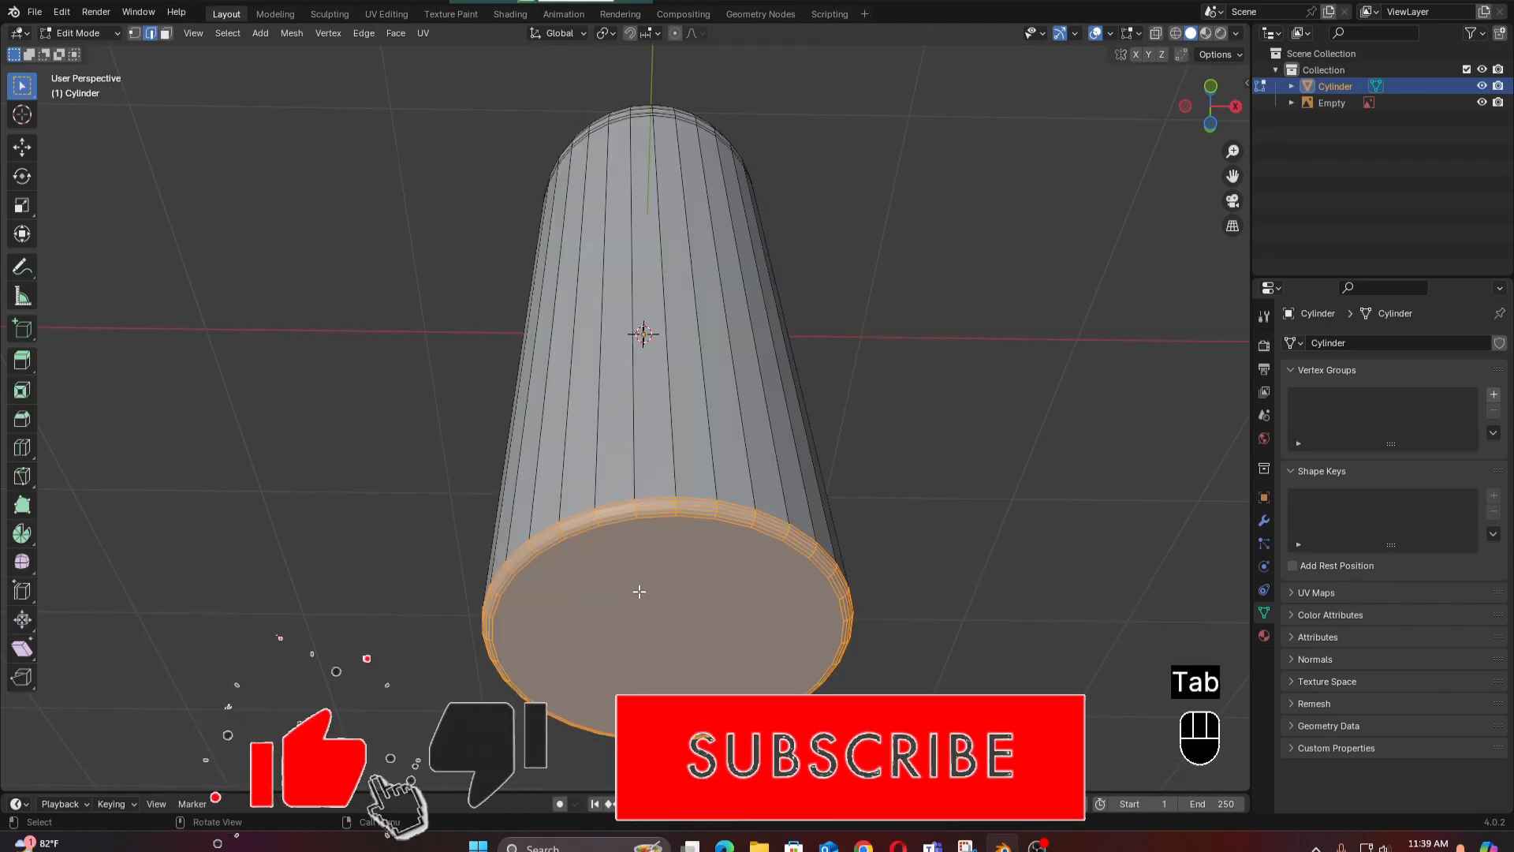
scroll(679, 588, "down", 3)
middle_click_drag(683, 585, 660, 515)
scroll(679, 505, "up", 1)
left_click(660, 516)
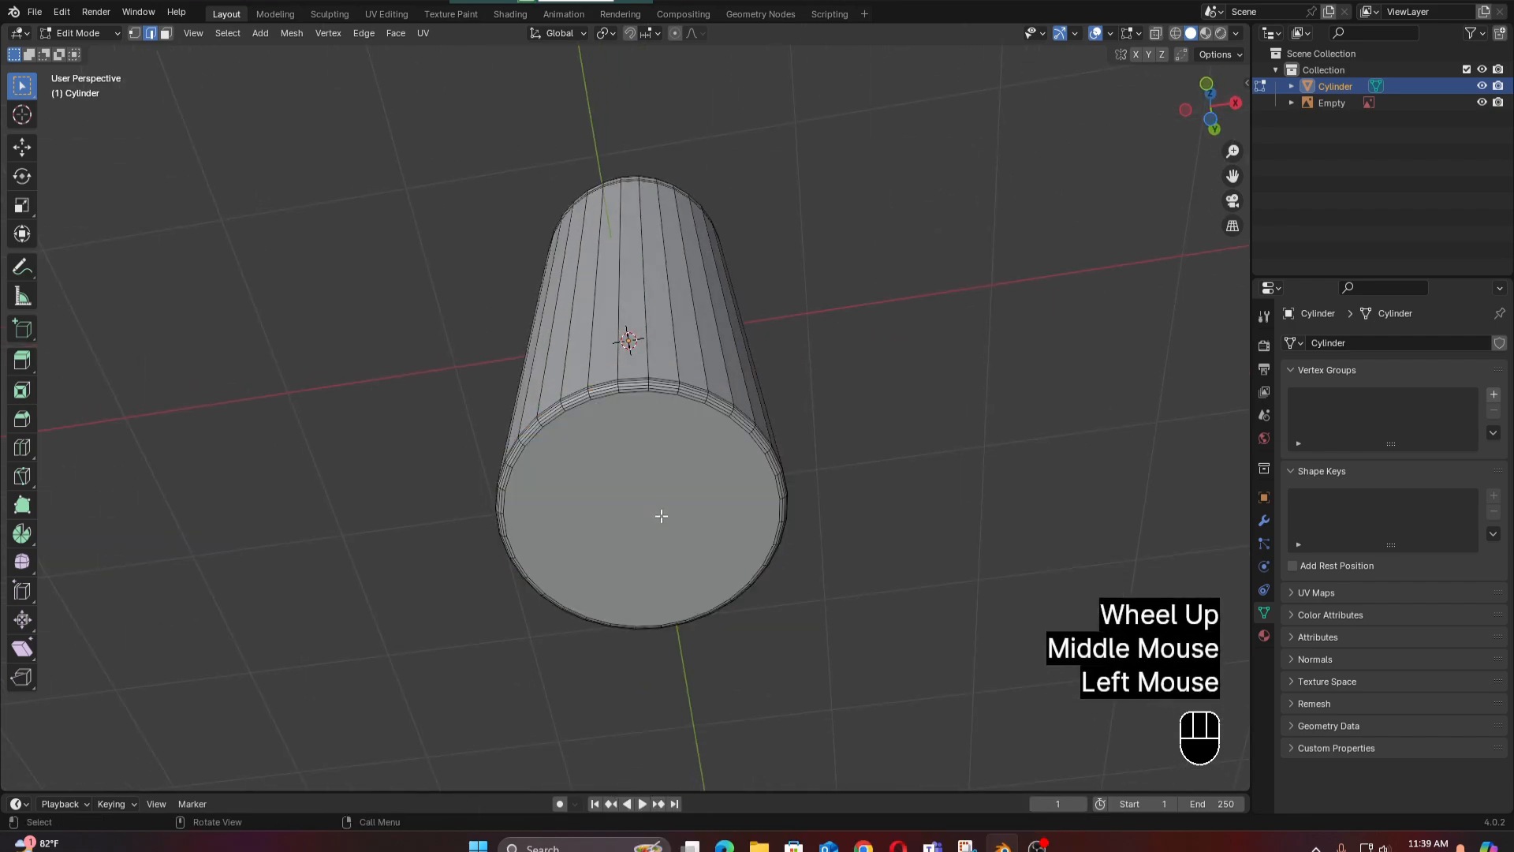
left_click(166, 34)
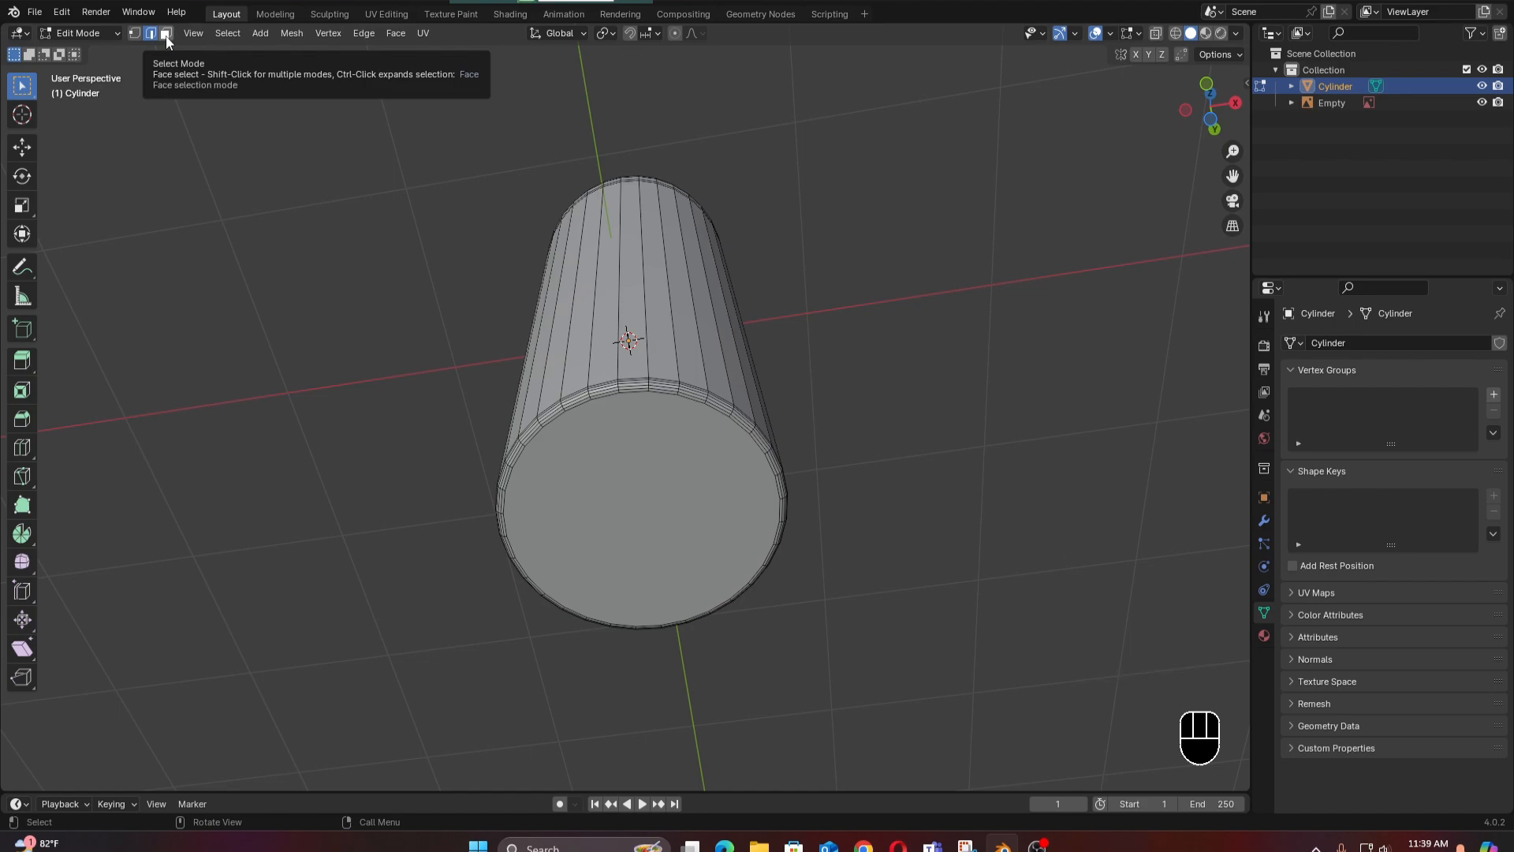
left_click(633, 495)
scroll(986, 489, "down", 2)
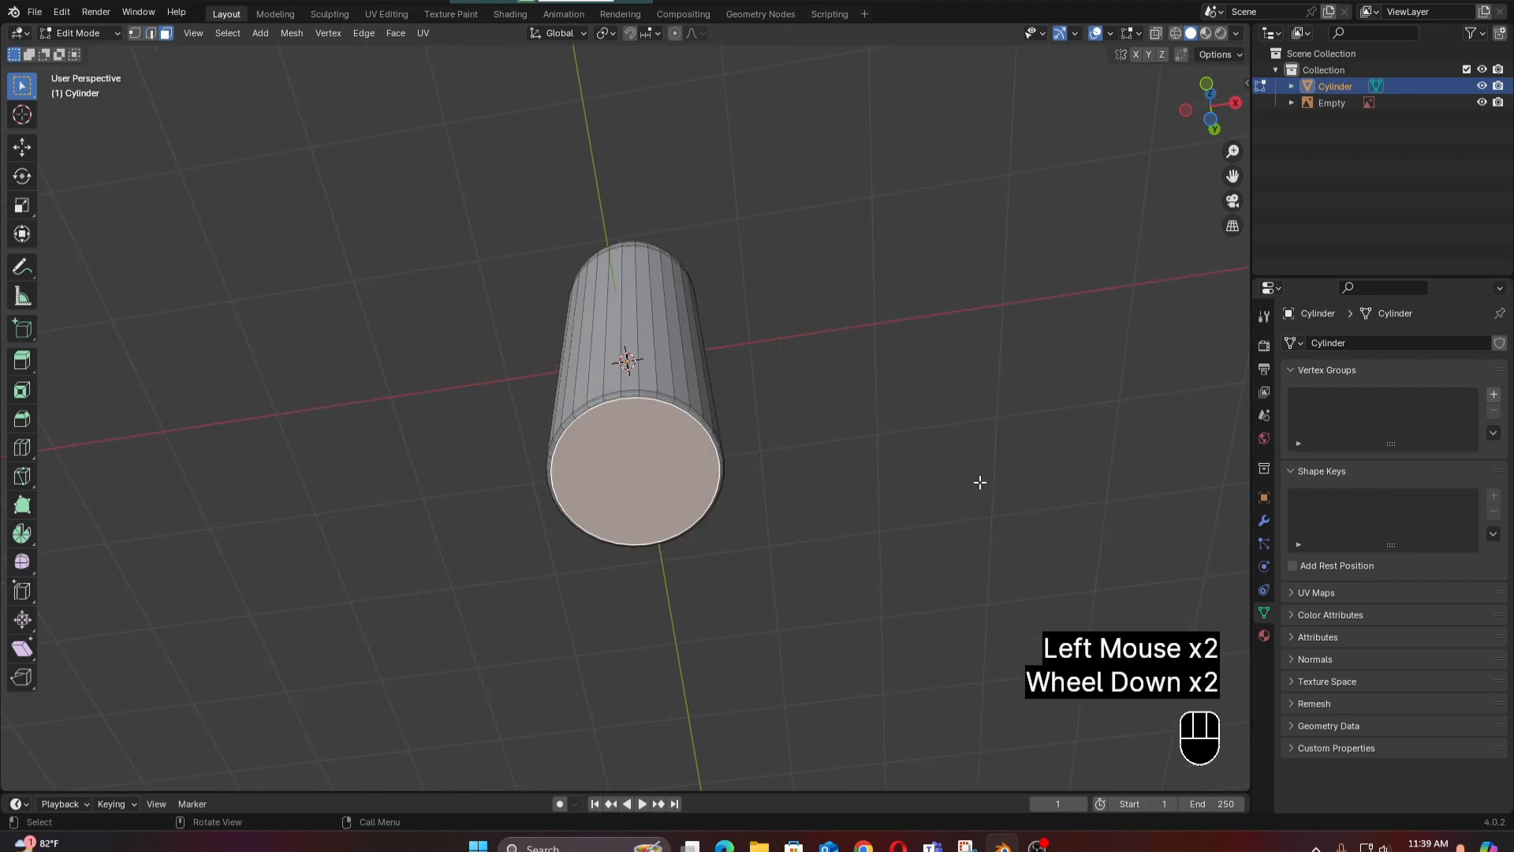
middle_click_drag(980, 483, 963, 429)
scroll(980, 489, "up", 2)
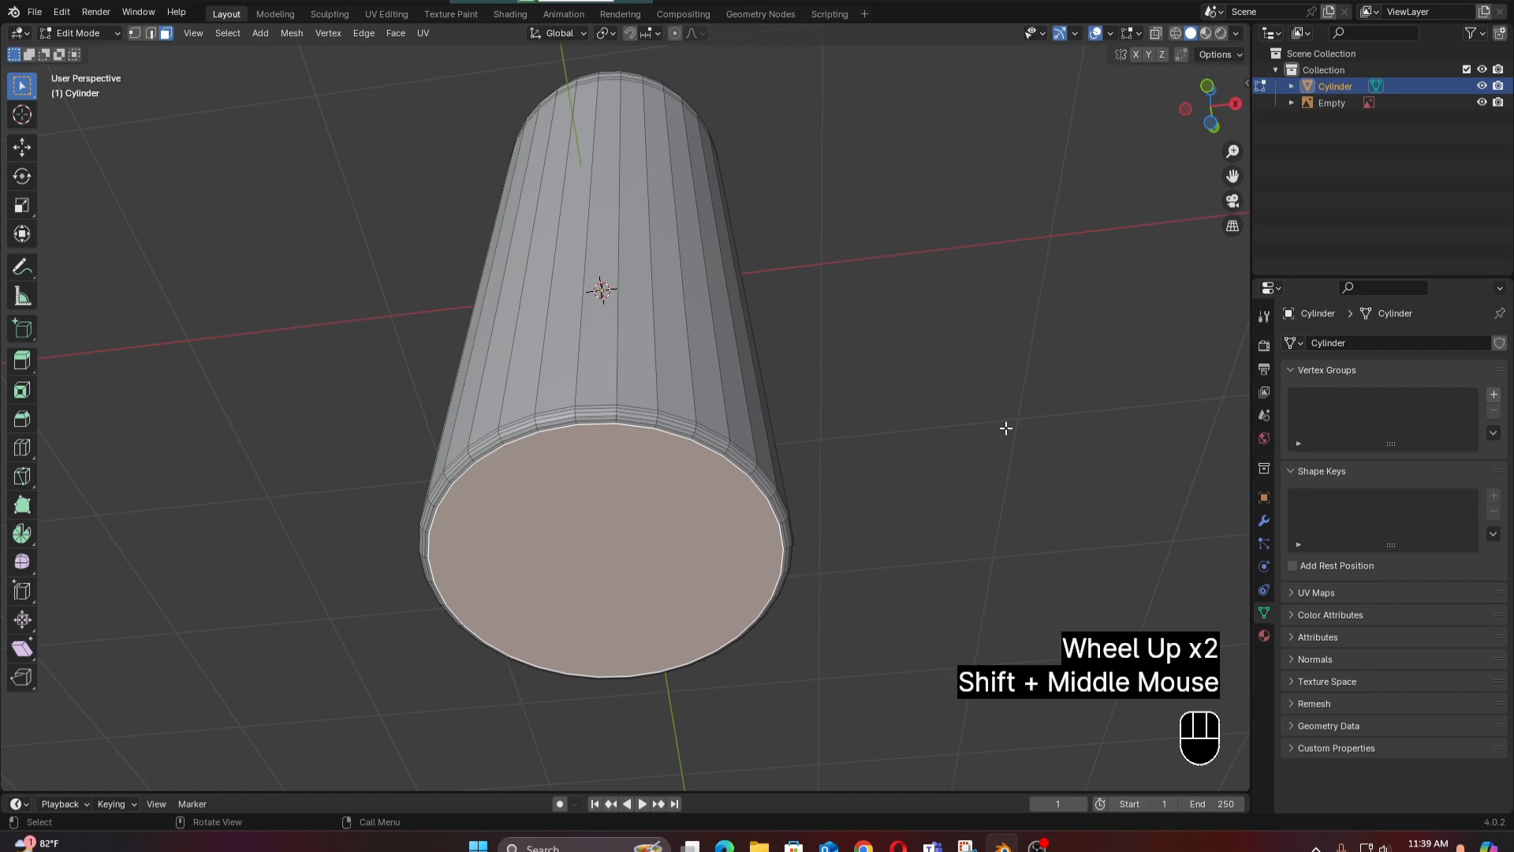
key("i")
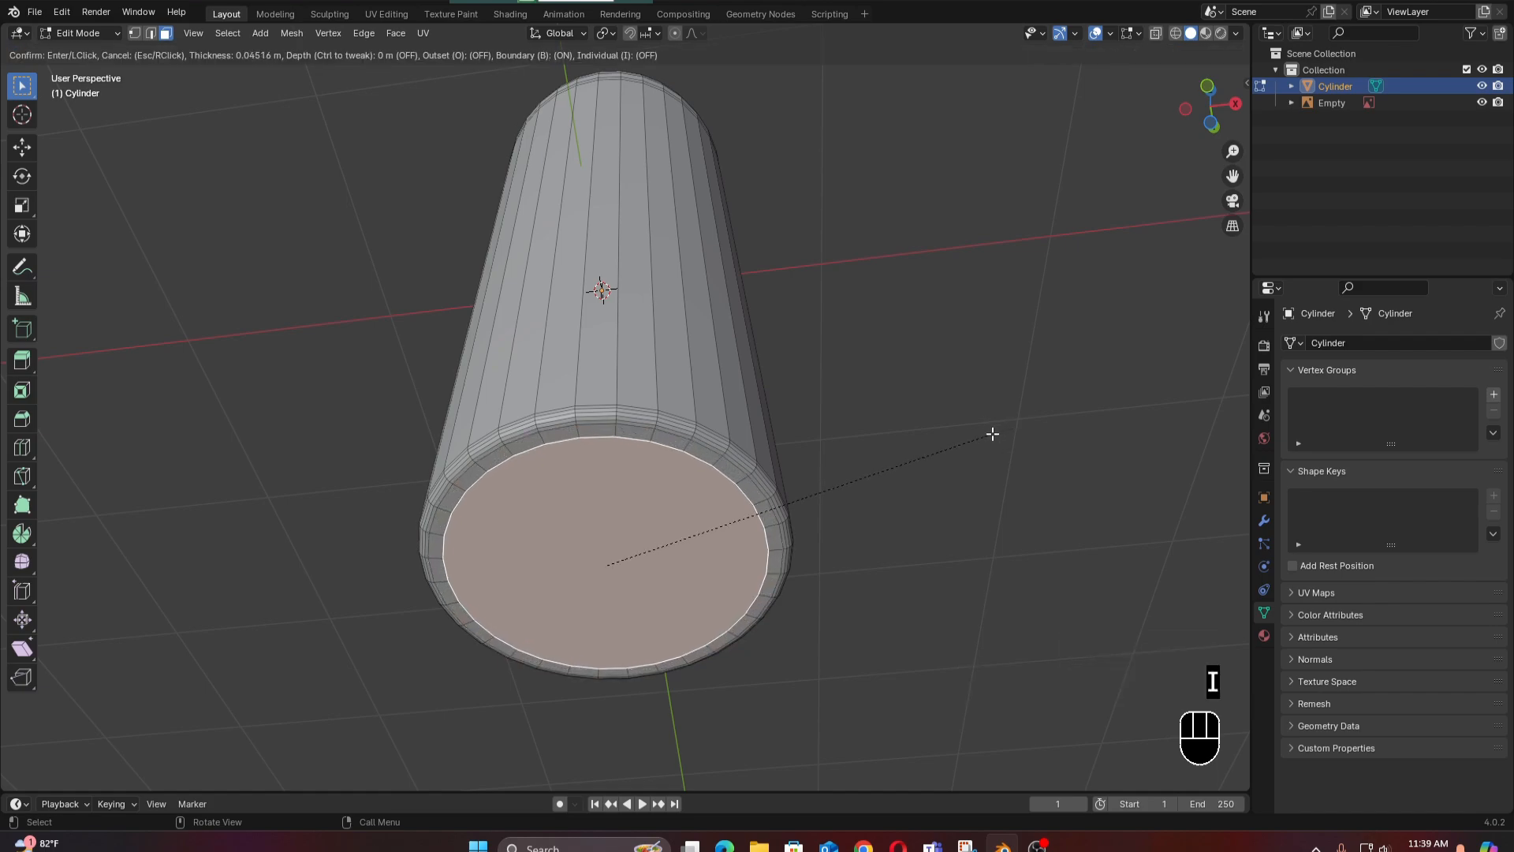
left_click(992, 434)
key("i")
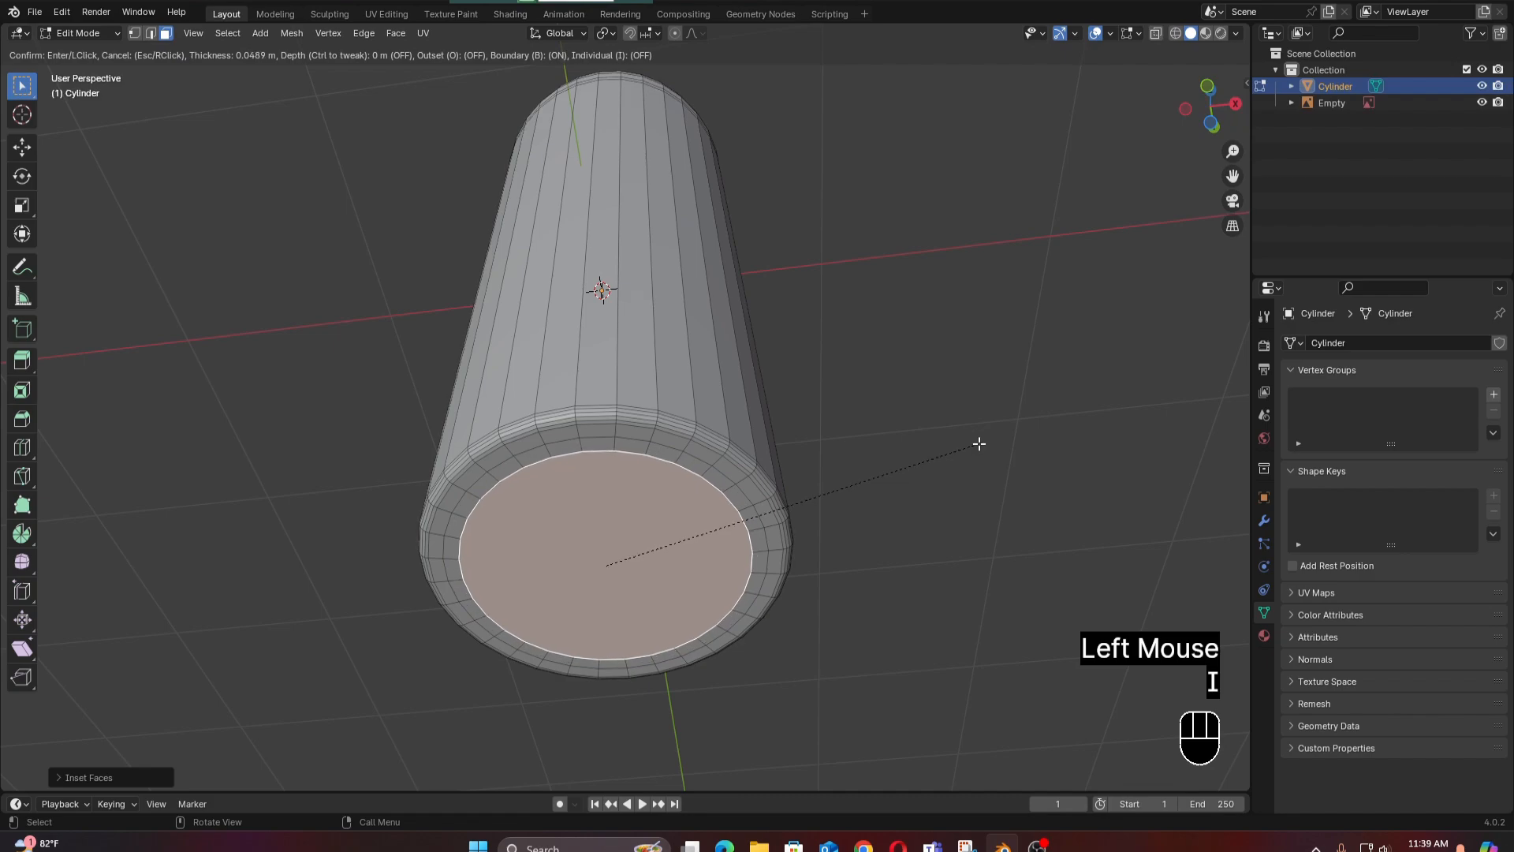
left_click(978, 444)
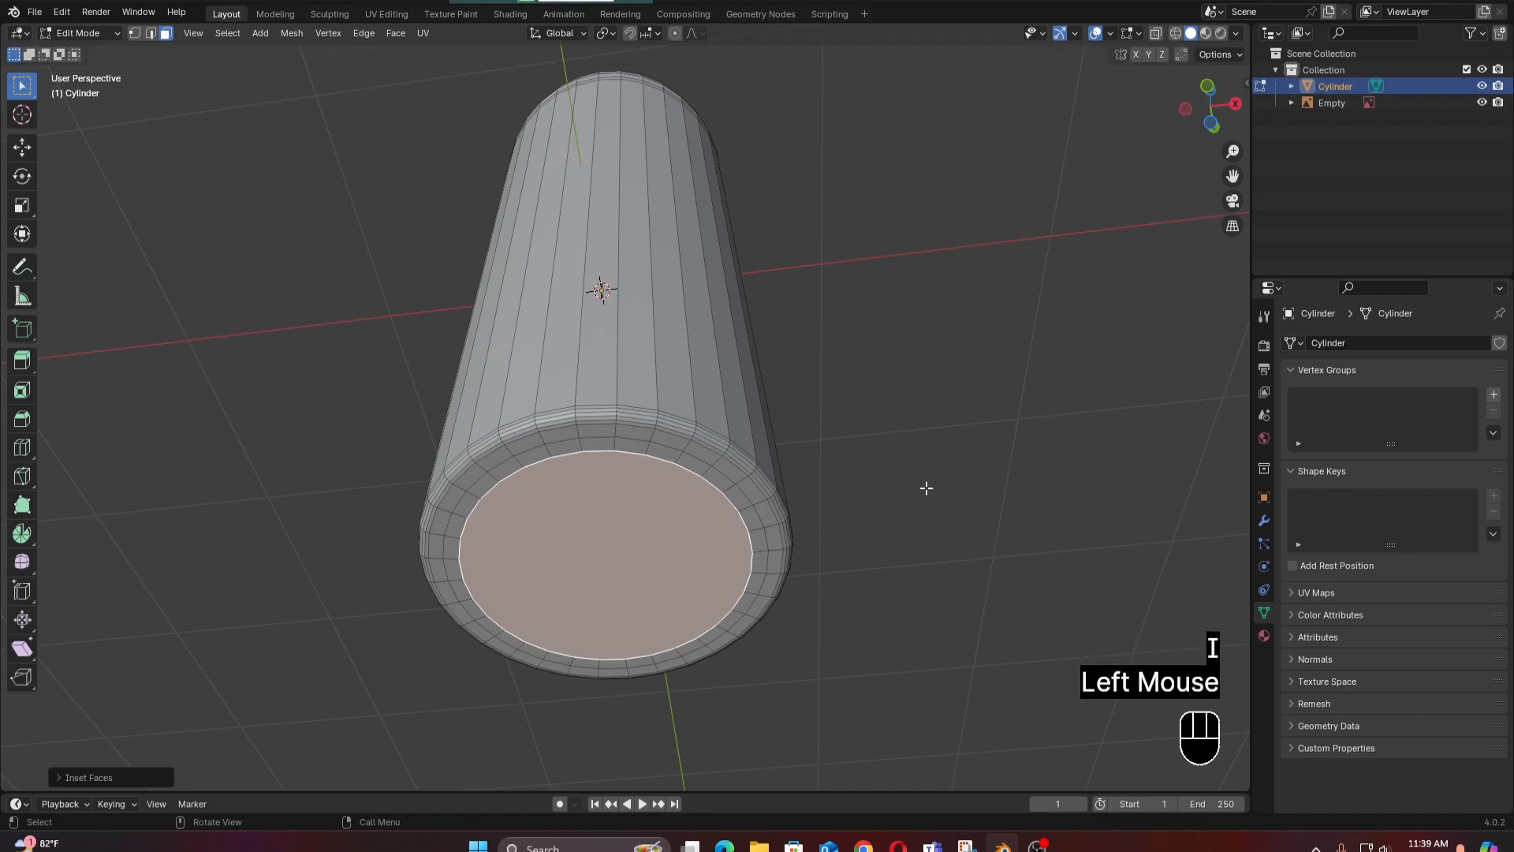
Move the inset bottom face slightly up along global Z to recess the bottle's base.
key("g")
key("z")
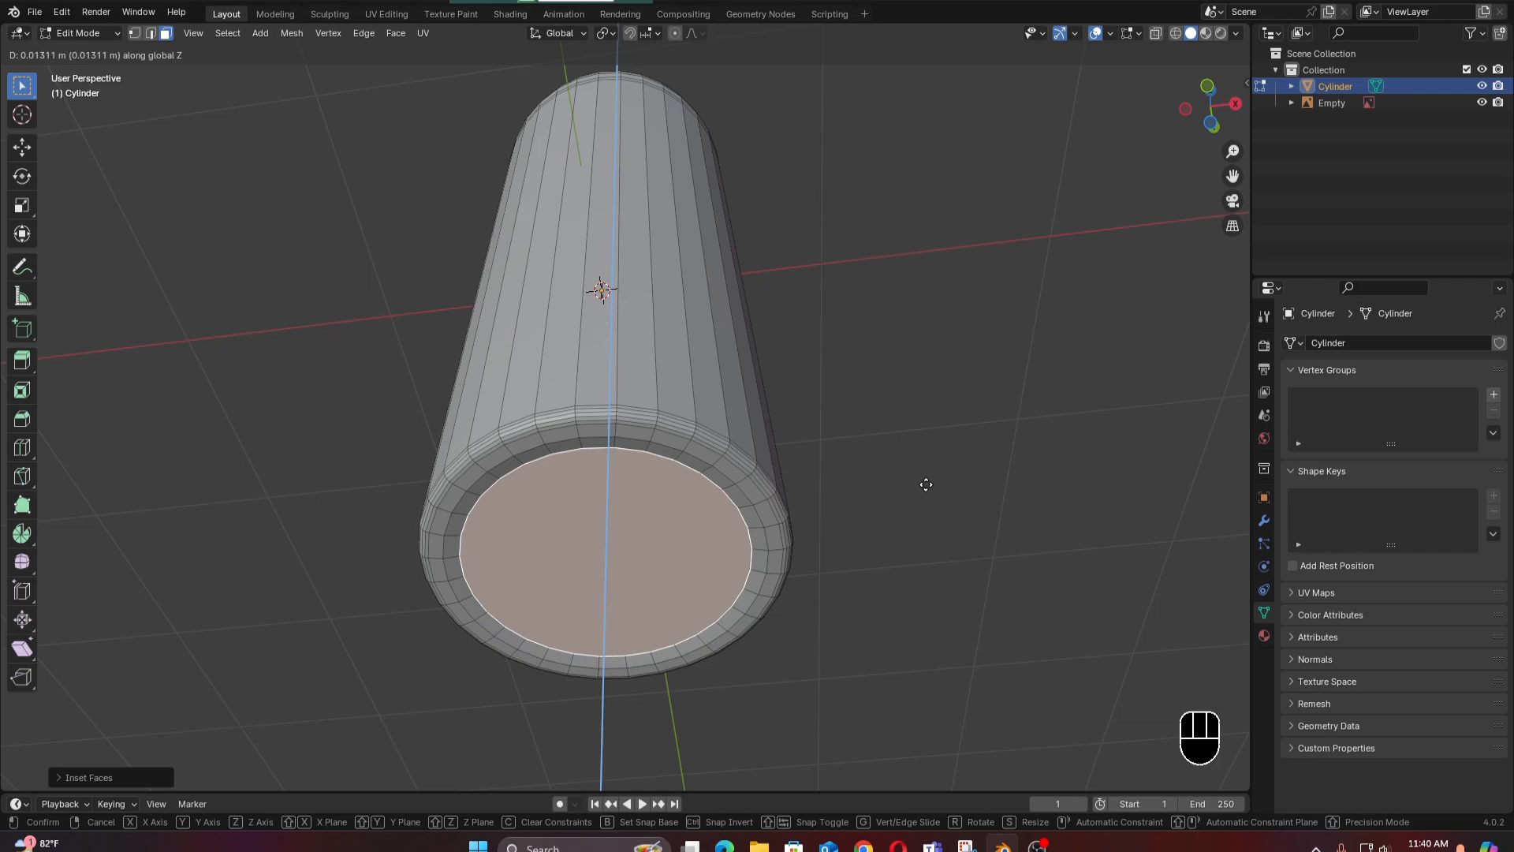
left_click(927, 482)
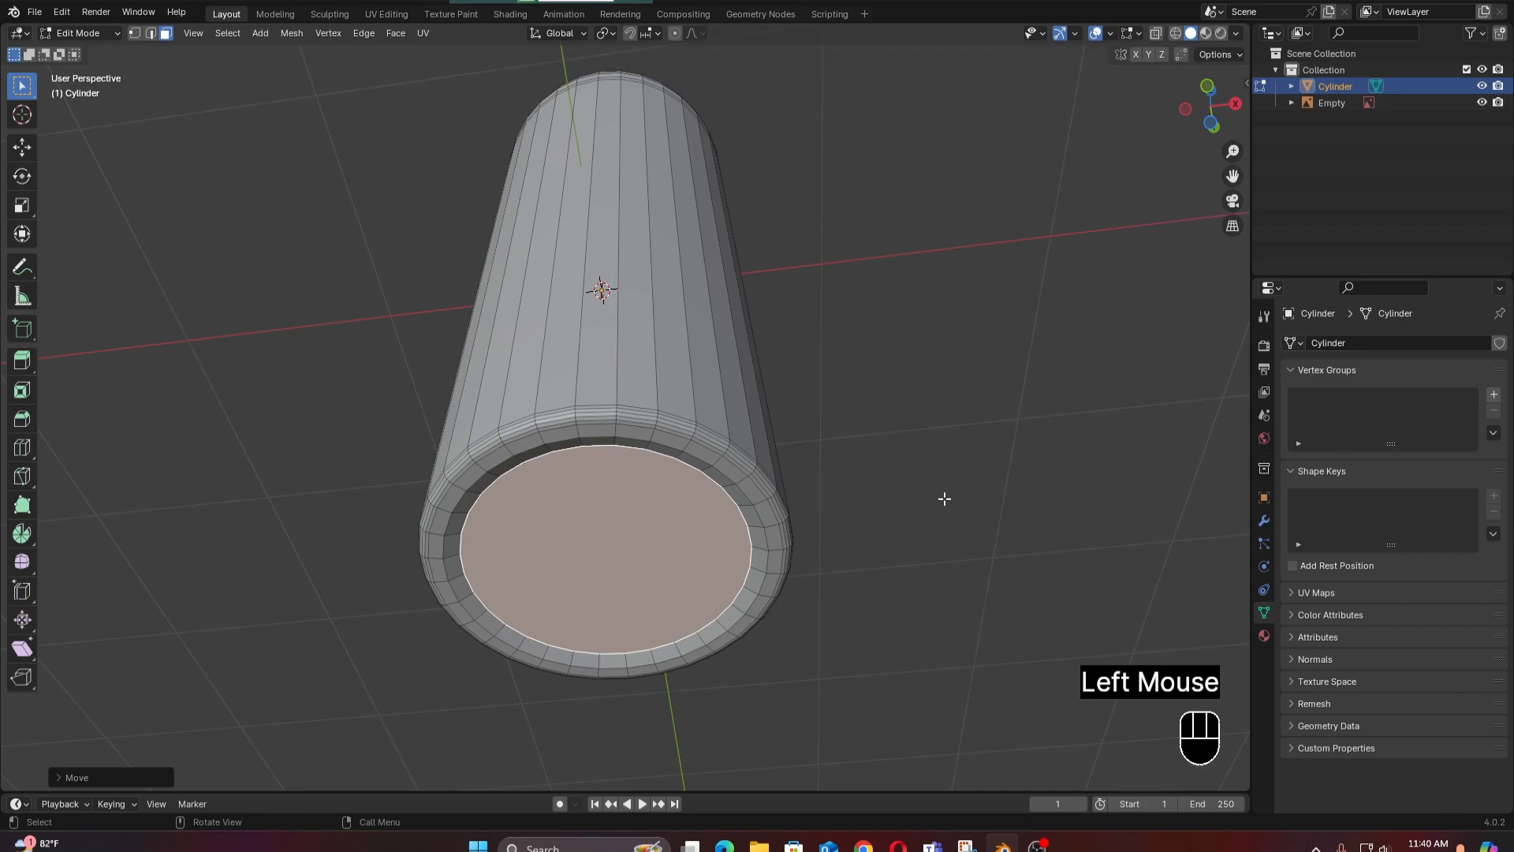
Inset the recessed bottom face twice more to add two concentric rings inside the base.
key("i")
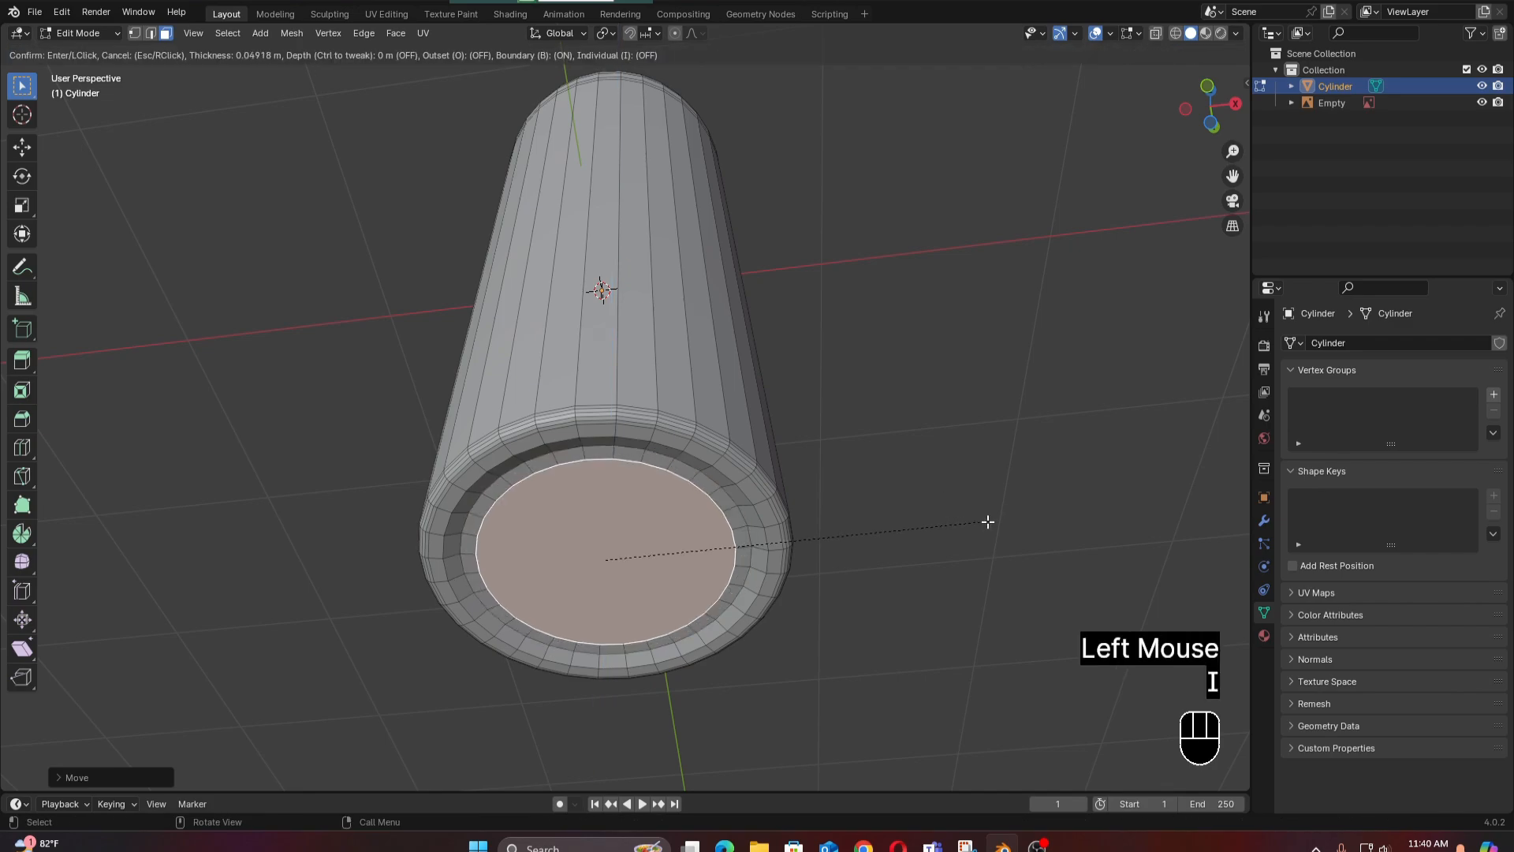
left_click(987, 521)
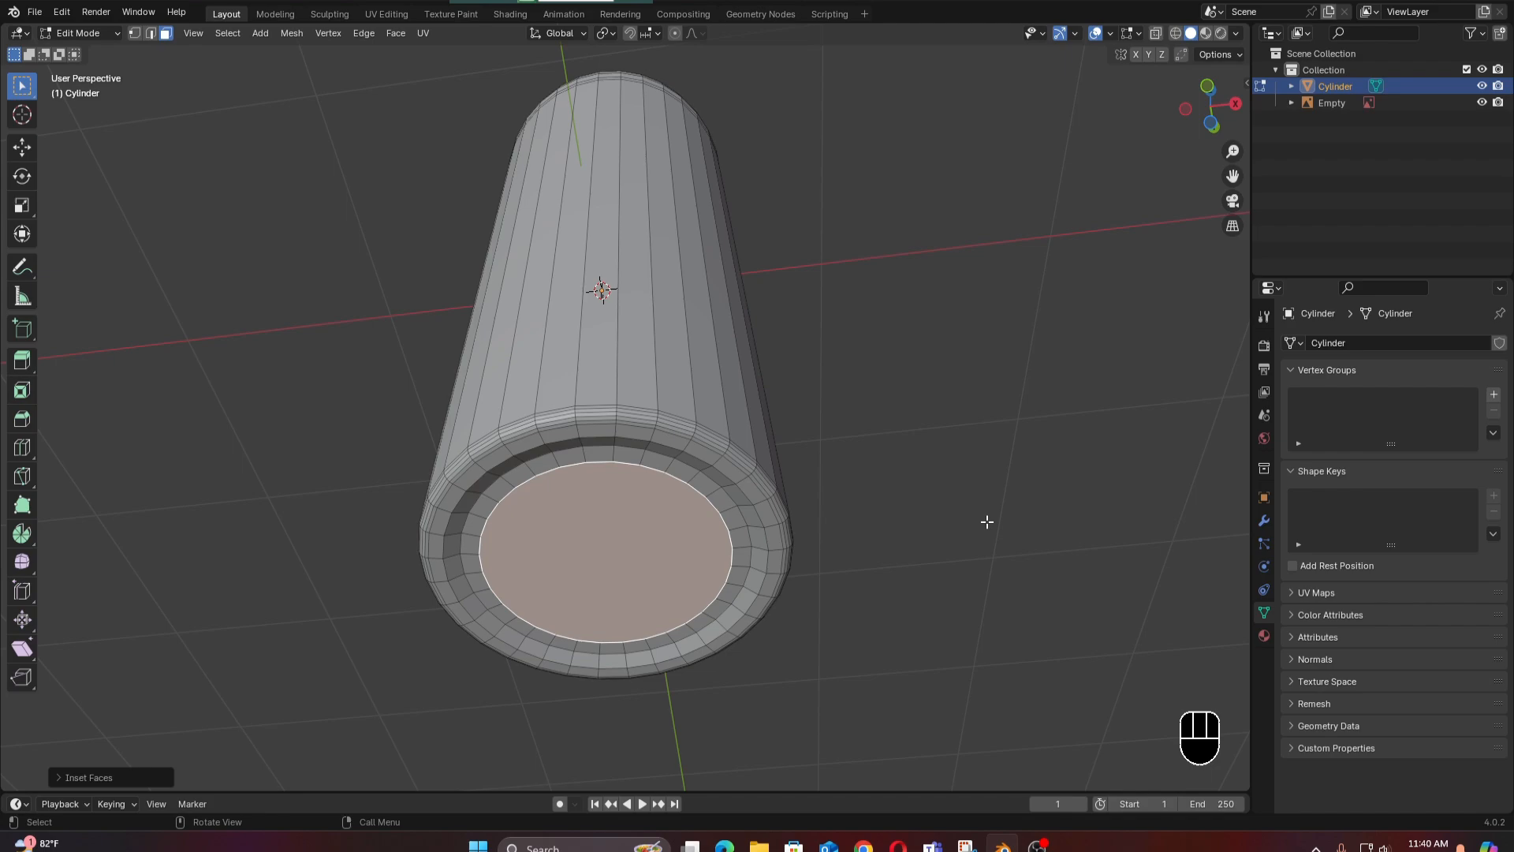
key("i")
left_click(974, 536)
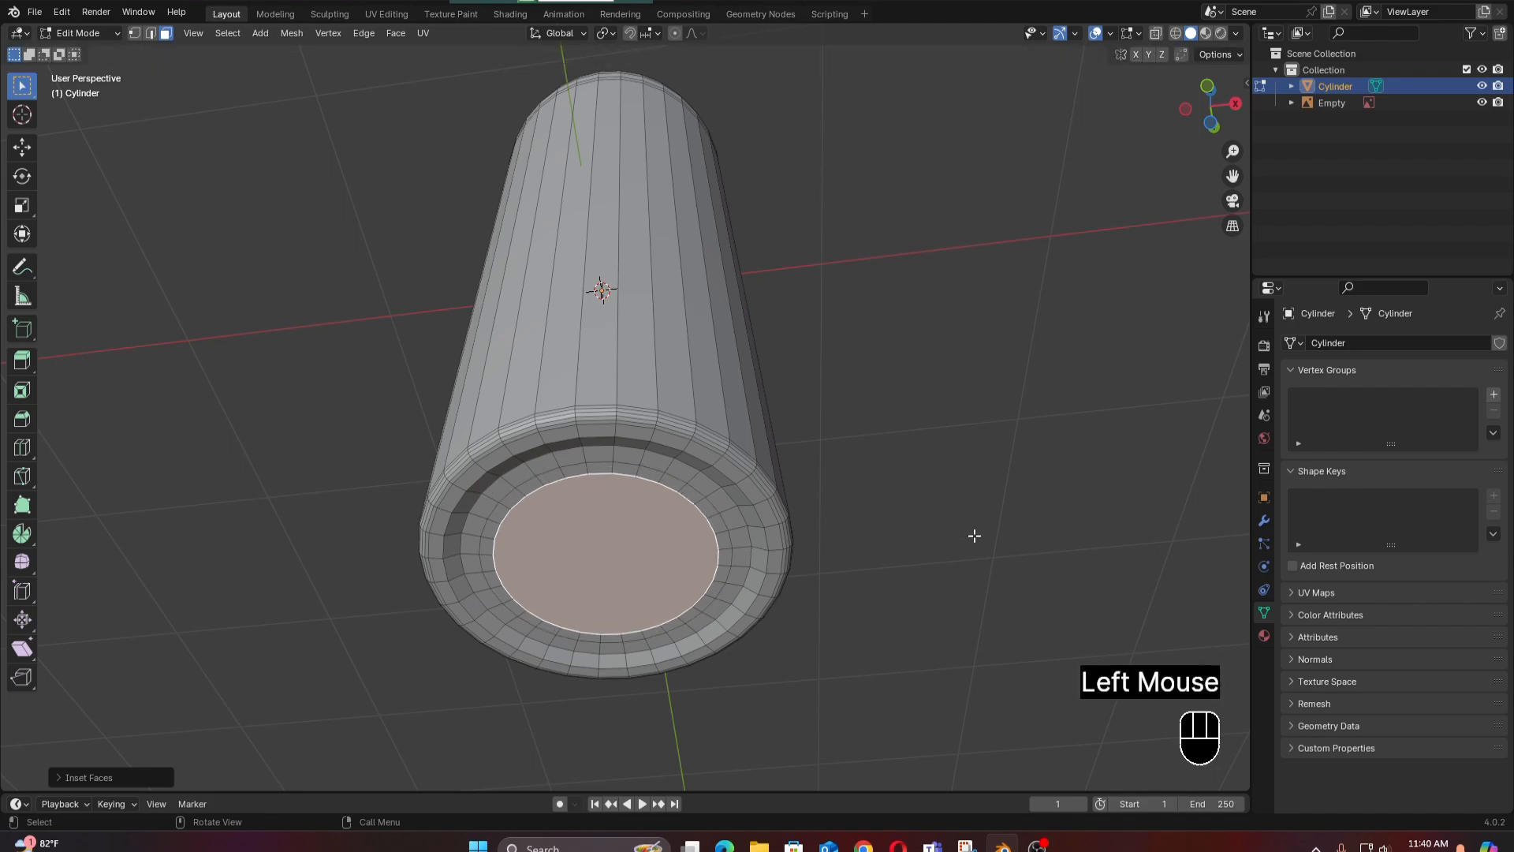
Move the innermost bottom face slightly down along global Z inside the recessed base.
key("g")
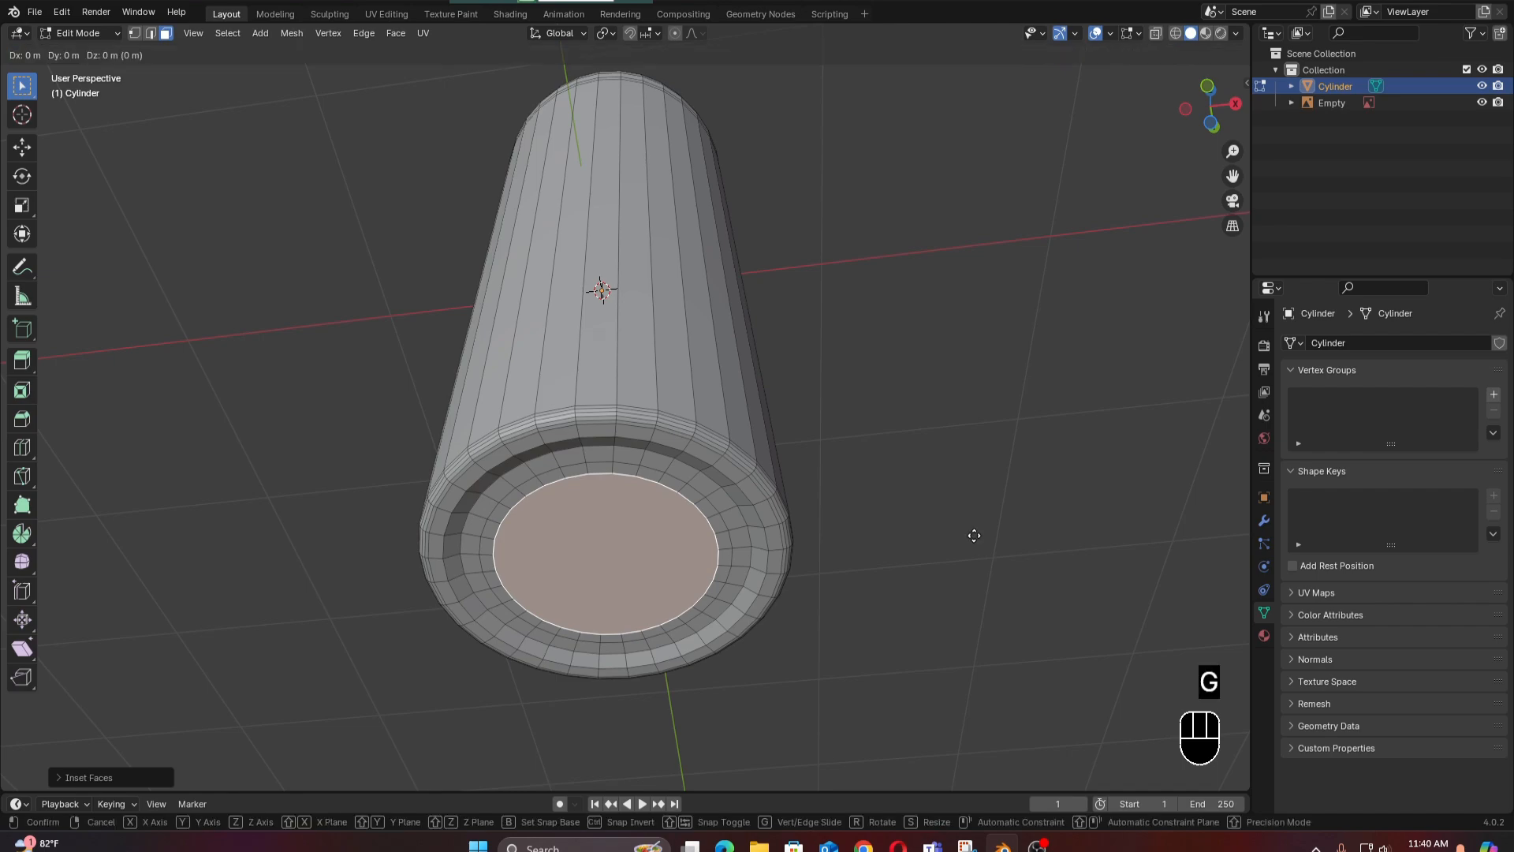
key("z")
key("shift")
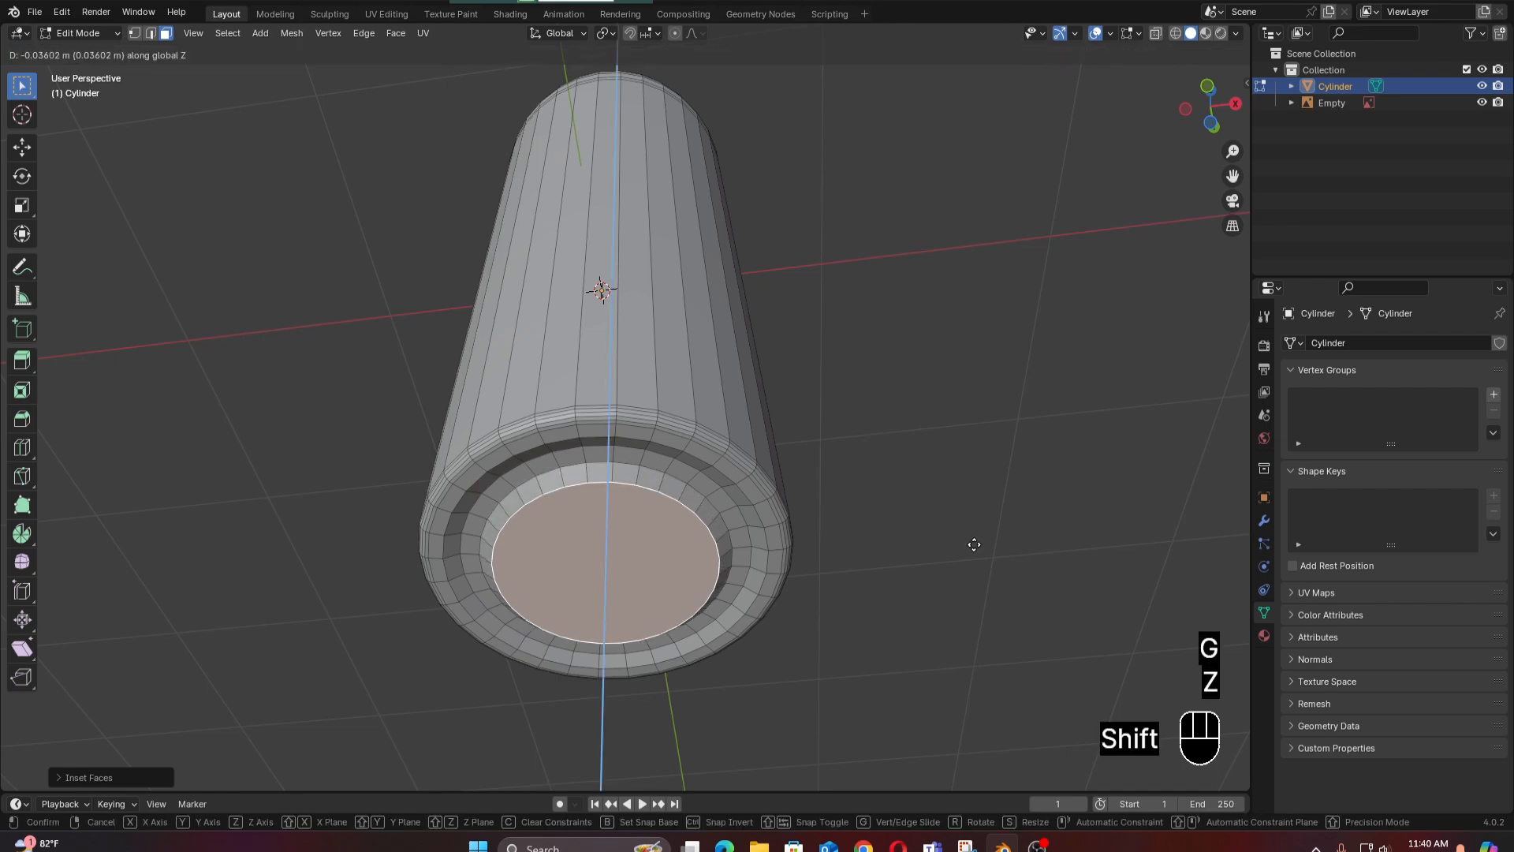
left_click(977, 511, "shift")
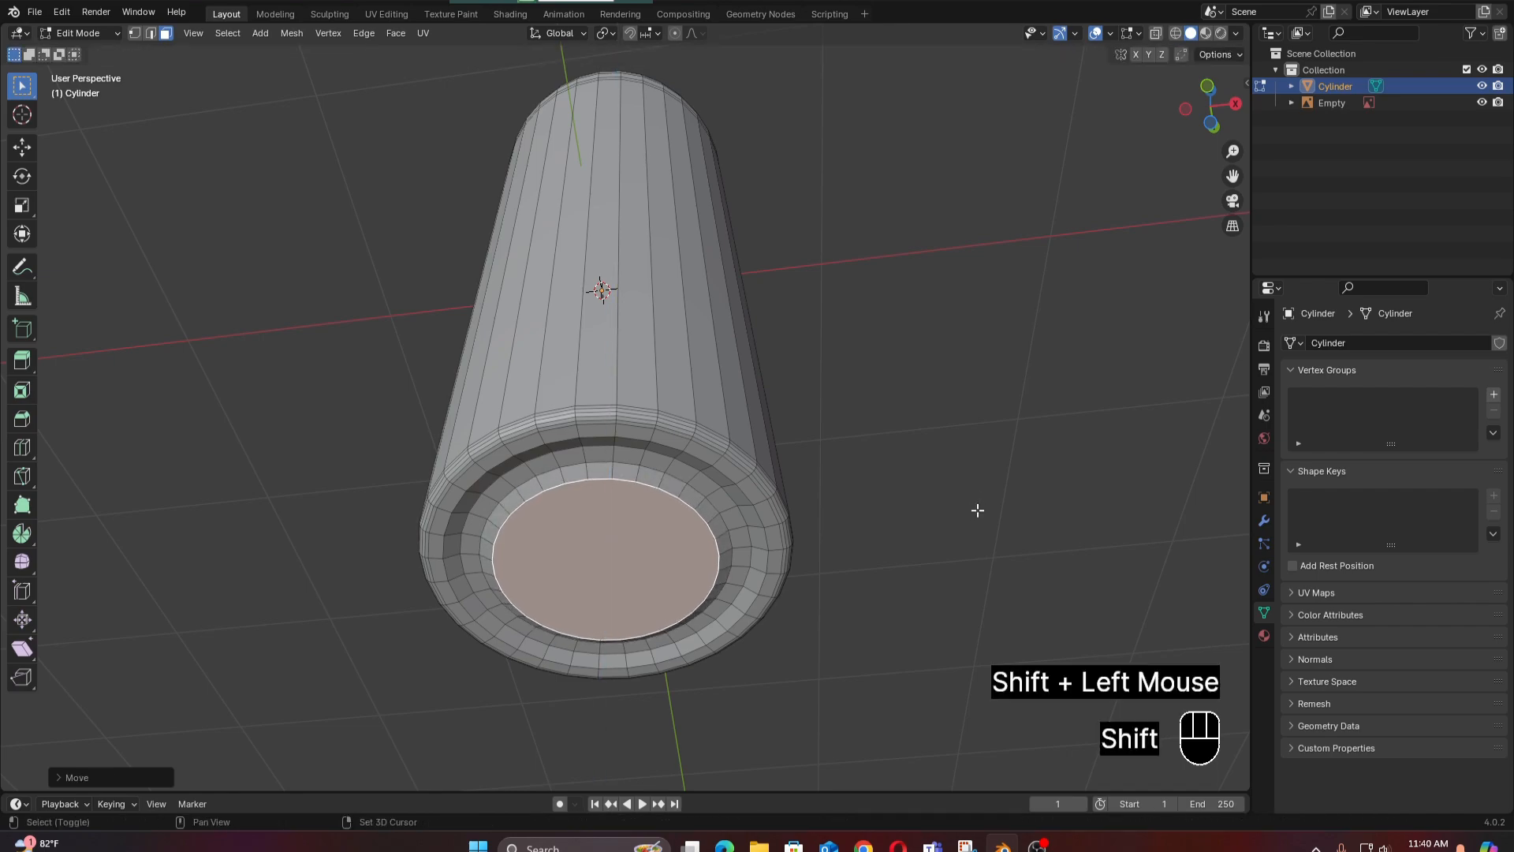
middle_click_drag(787, 560, 787, 576)
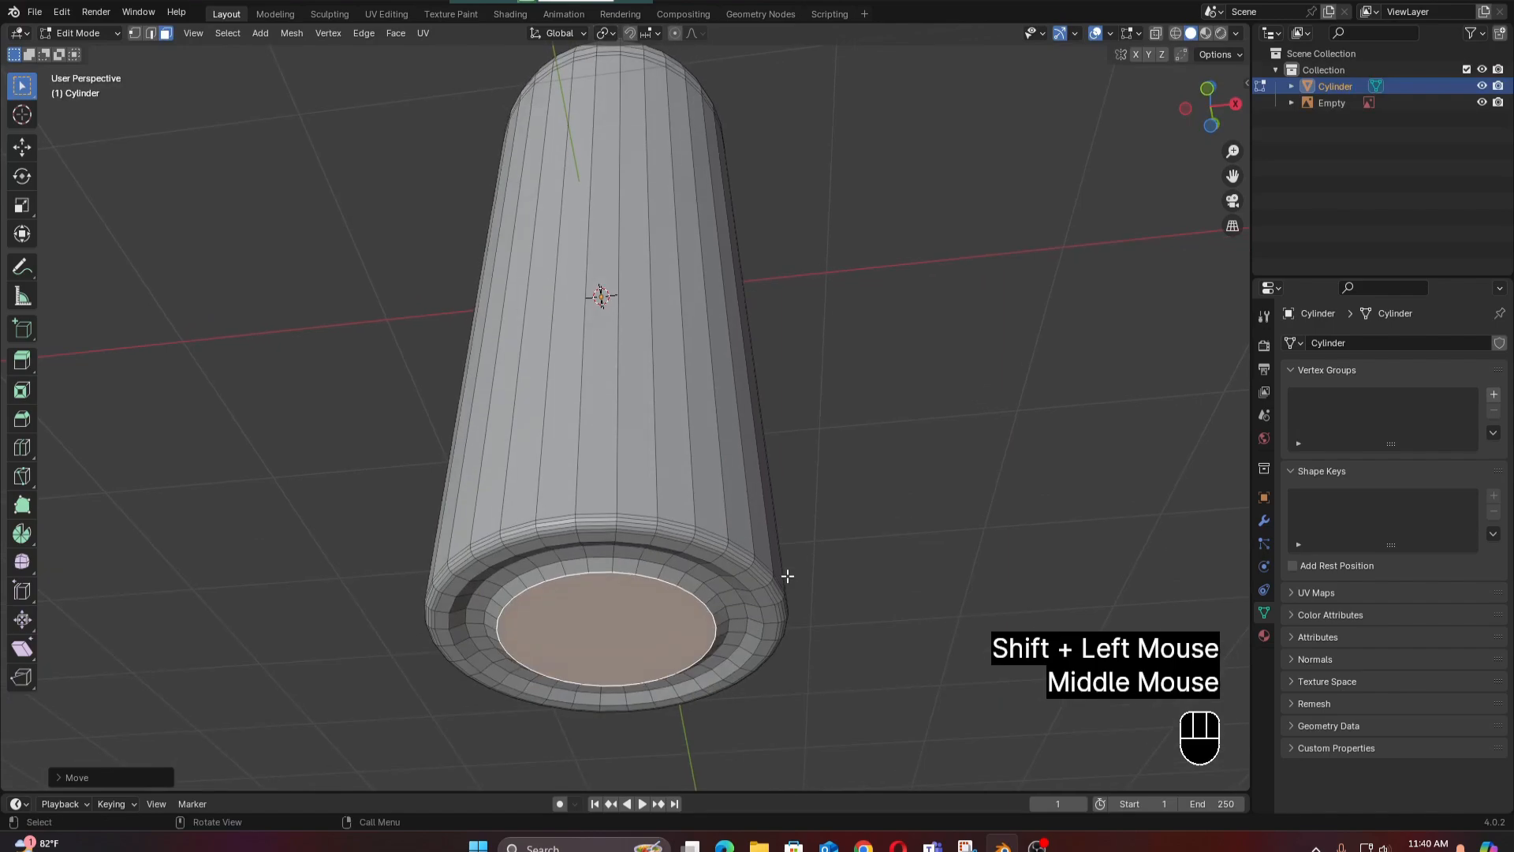
scroll(584, 444, "down", 2)
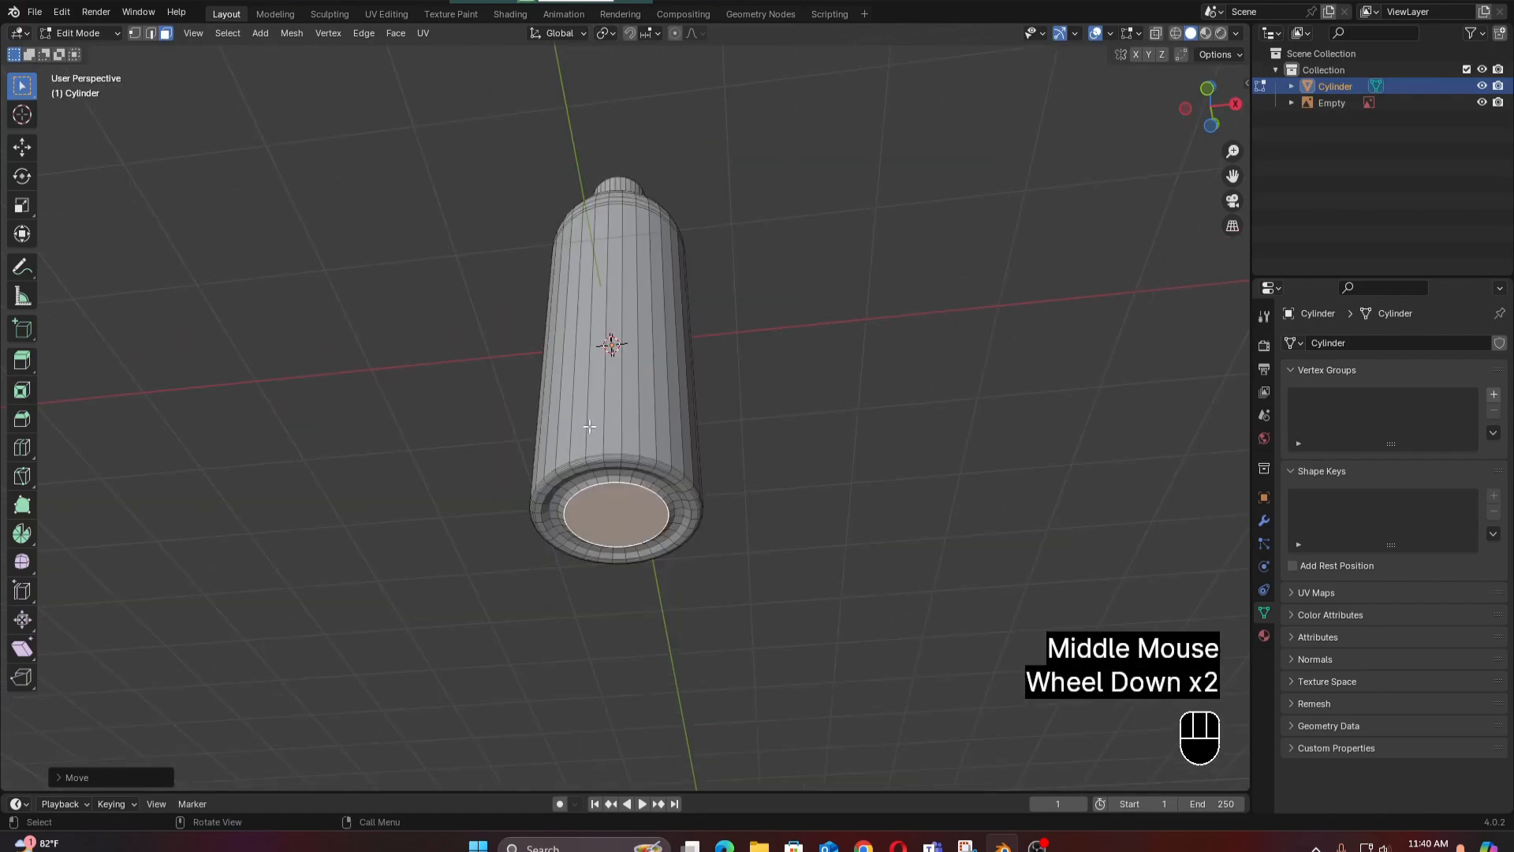
Inspect the bottle's neck, opening and faceted shoulder in Object Mode, and compare its outline with the reference image from the front.
scroll(584, 444, "up", 2)
middle_click_drag(620, 419, 660, 471, "shift")
scroll(637, 403, "down", 2)
scroll(636, 403, "down", 1)
key("Tab")
scroll(634, 451, "up", 1)
key("Tab")
key("Tab")
scroll(625, 334, "down", 2)
scroll(646, 399, "up", 1)
scroll(649, 443, "up", 2)
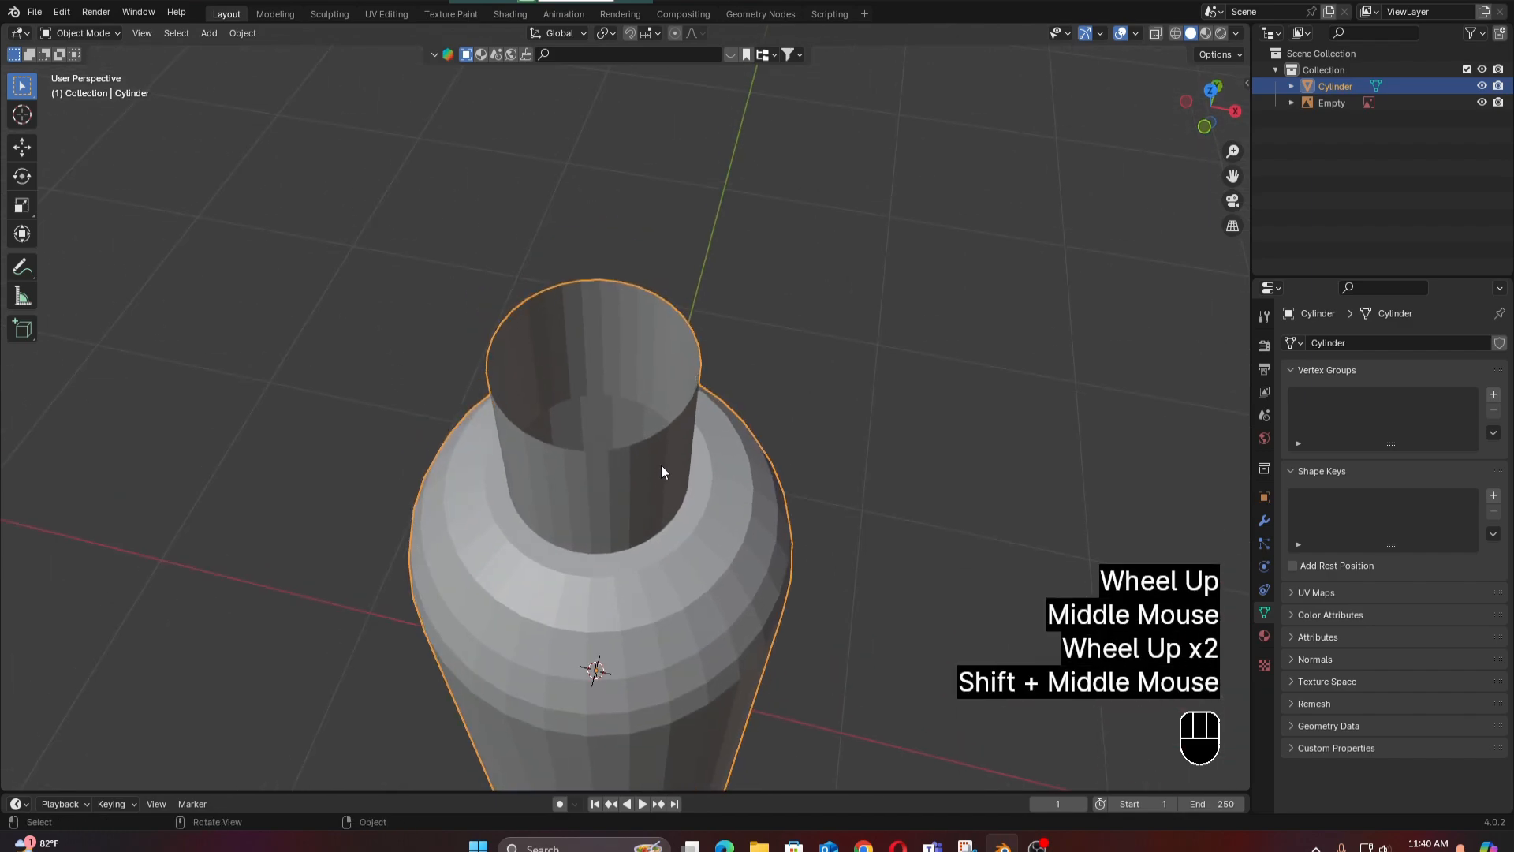
scroll(643, 489, "up", 1)
key("KP_1")
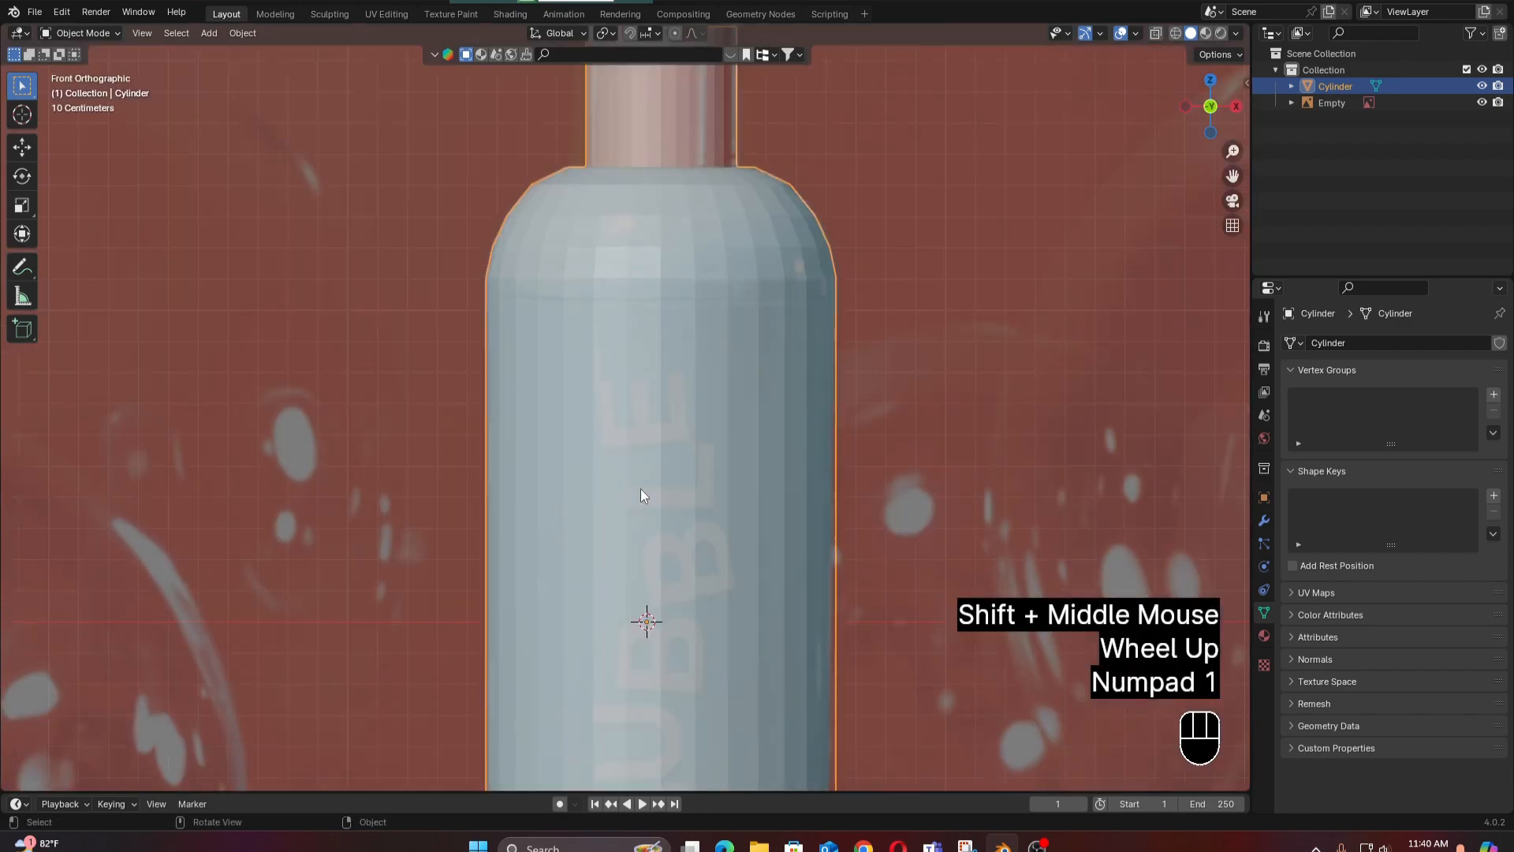
scroll(695, 418, "down", 2)
middle_click_drag(687, 389, 666, 489, "shift")
left_click(694, 423)
scroll(693, 461, "up", 2)
scroll(640, 418, "down", 2)
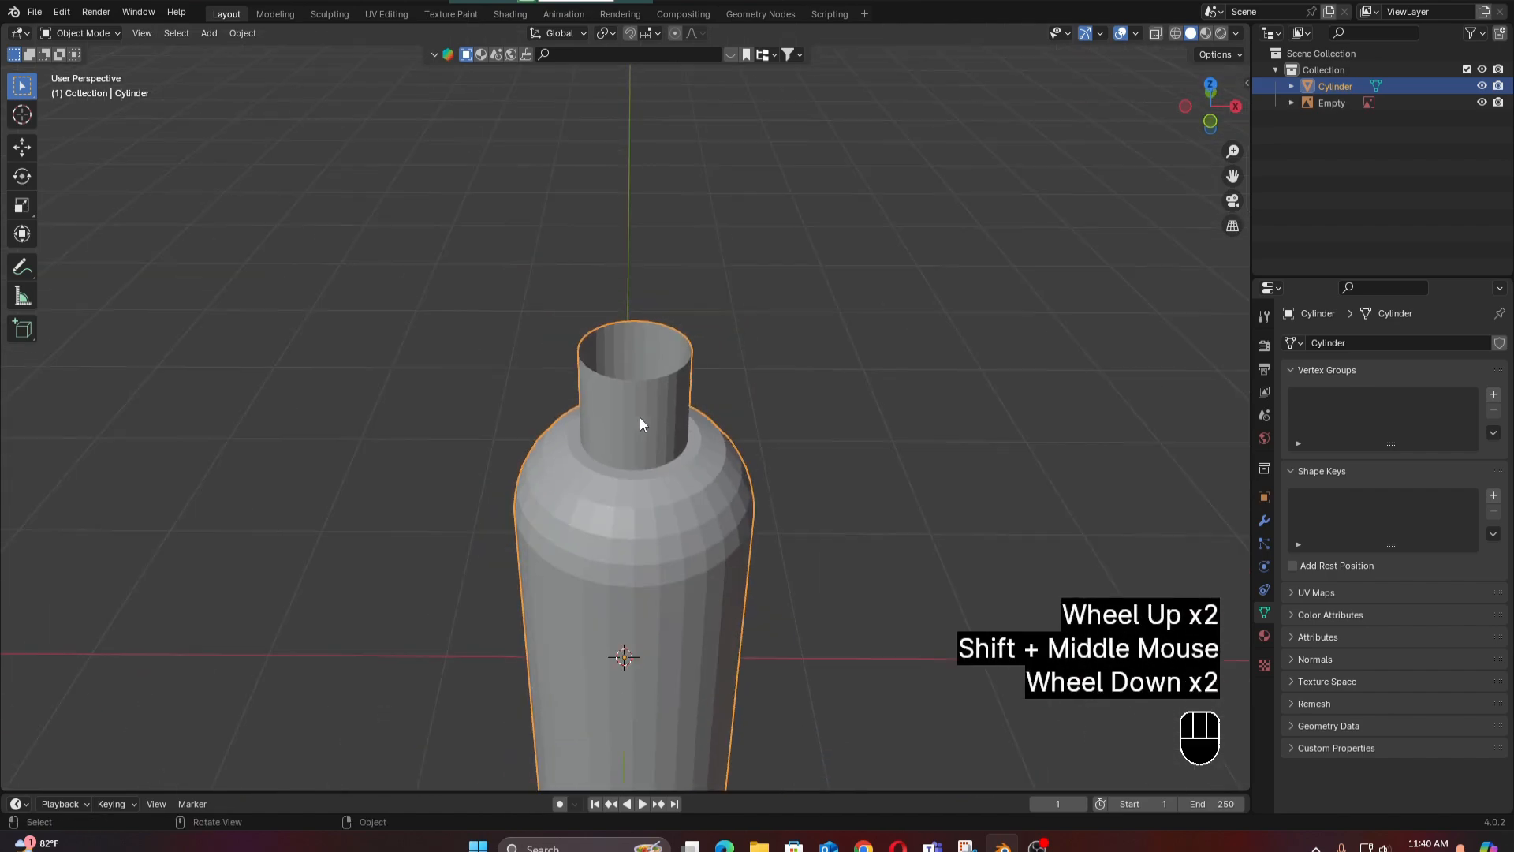
key("KP_1")
scroll(639, 452, "down", 2)
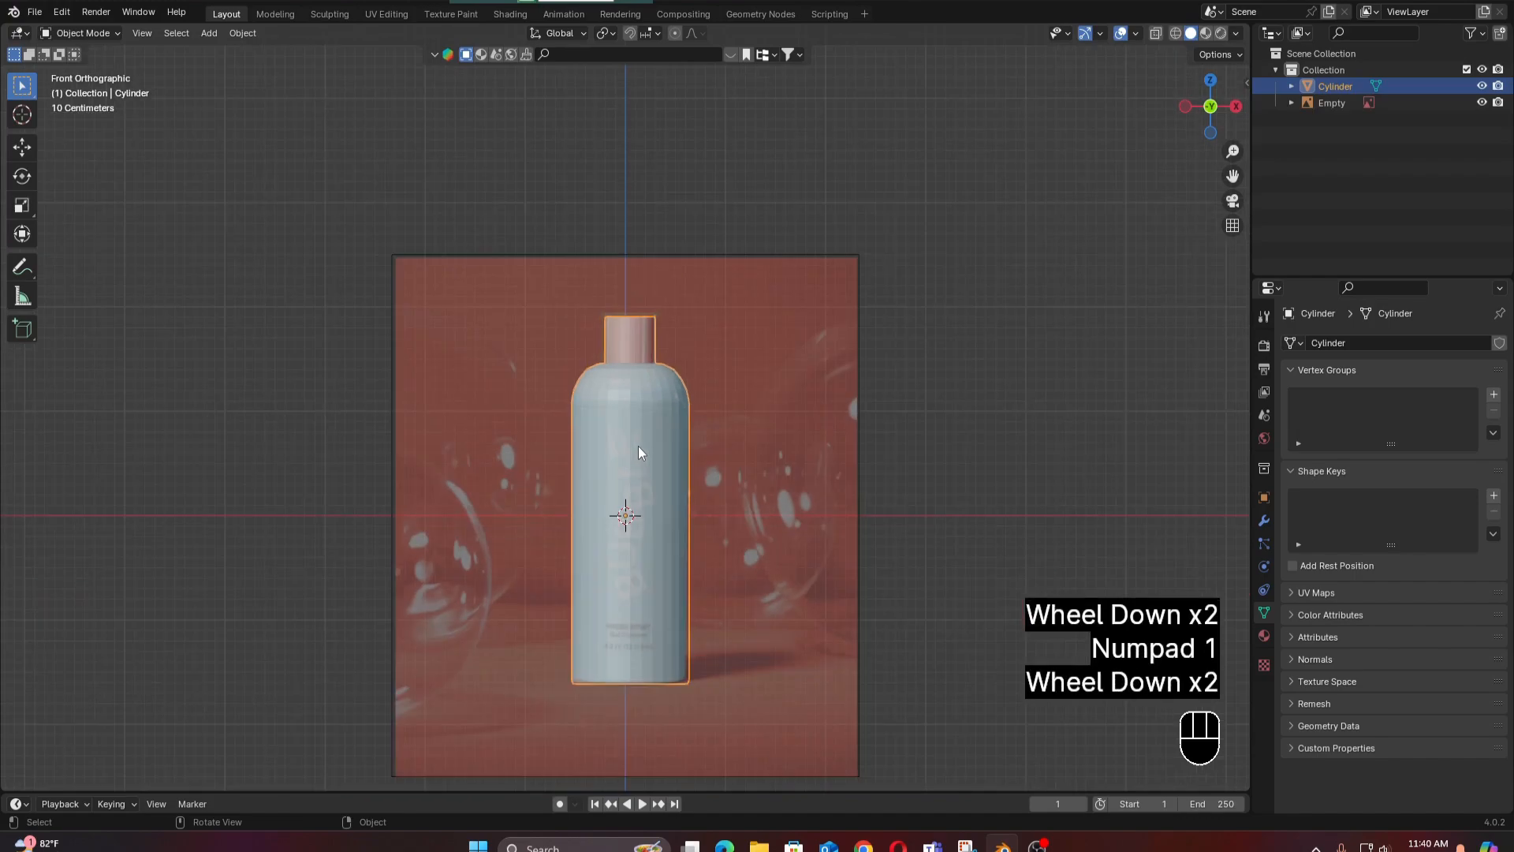
mouse_move(638, 452)
middle_mouse_down("shift")
mouse_move(652, 363)
mouse_move(663, 508)
mouse_move(651, 471)
middle_mouse_up("shift")
scroll(650, 408, "up", 2)
scroll(650, 413, "up", 2)
left_click(650, 470)
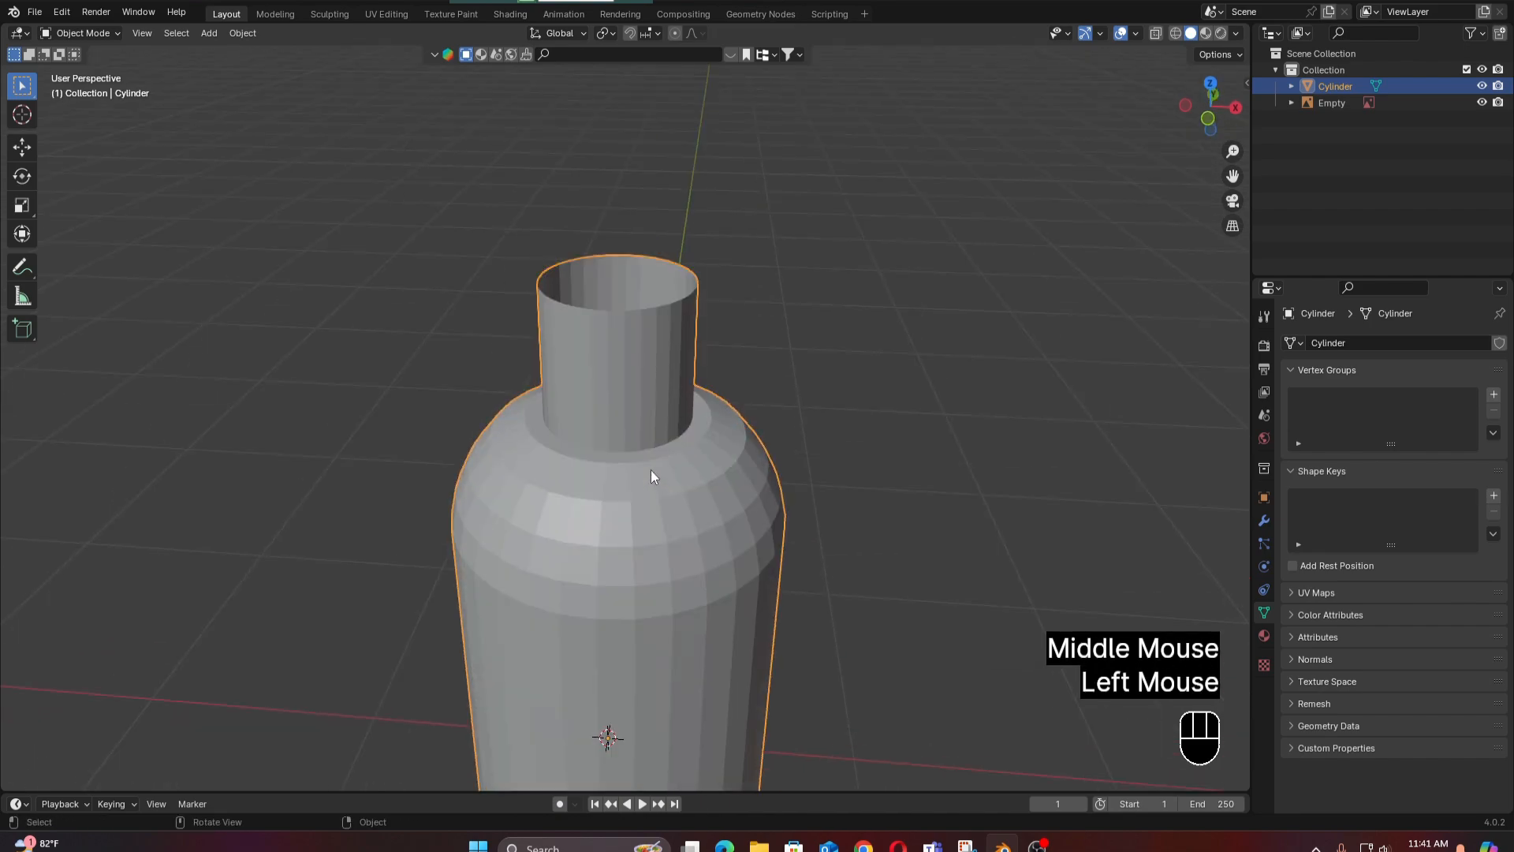
scroll(650, 470, "down", 1)
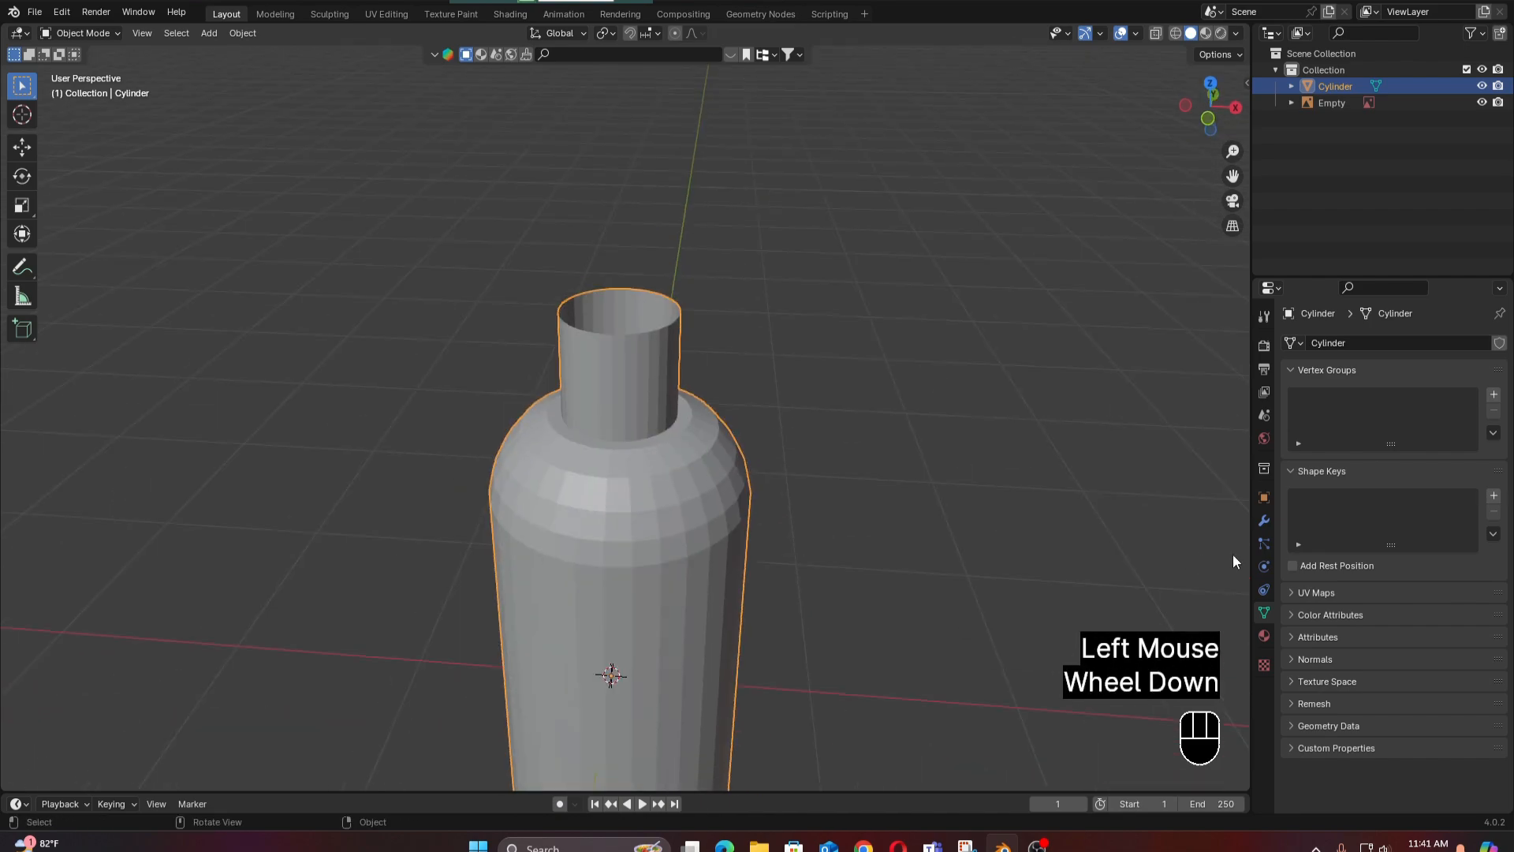
Add a Subdivision Surface modifier to the bottle and set its viewport levels to 2.
left_click(1264, 523)
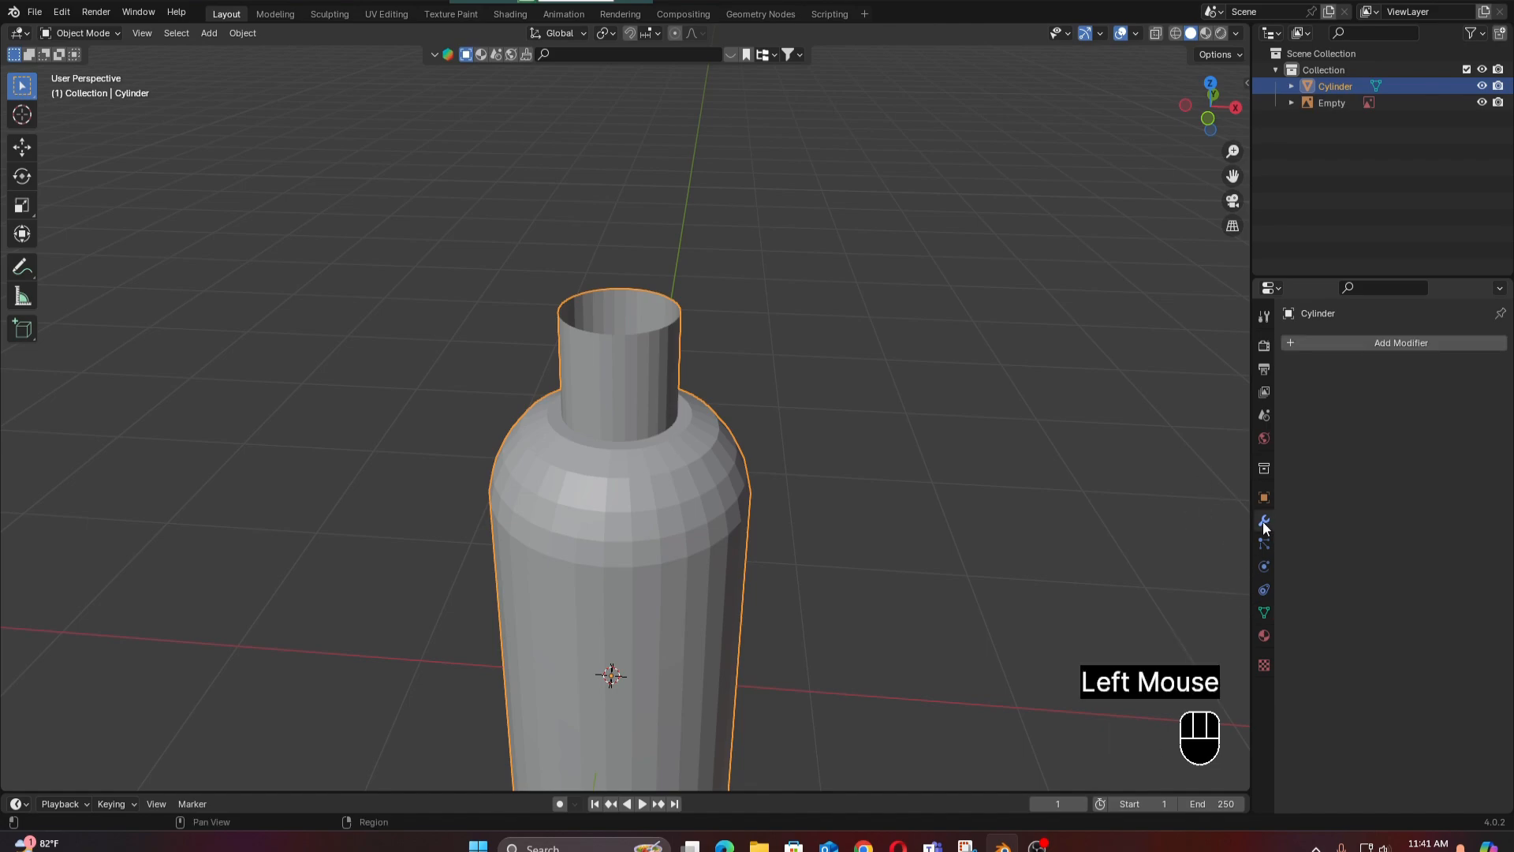
left_click(1402, 343)
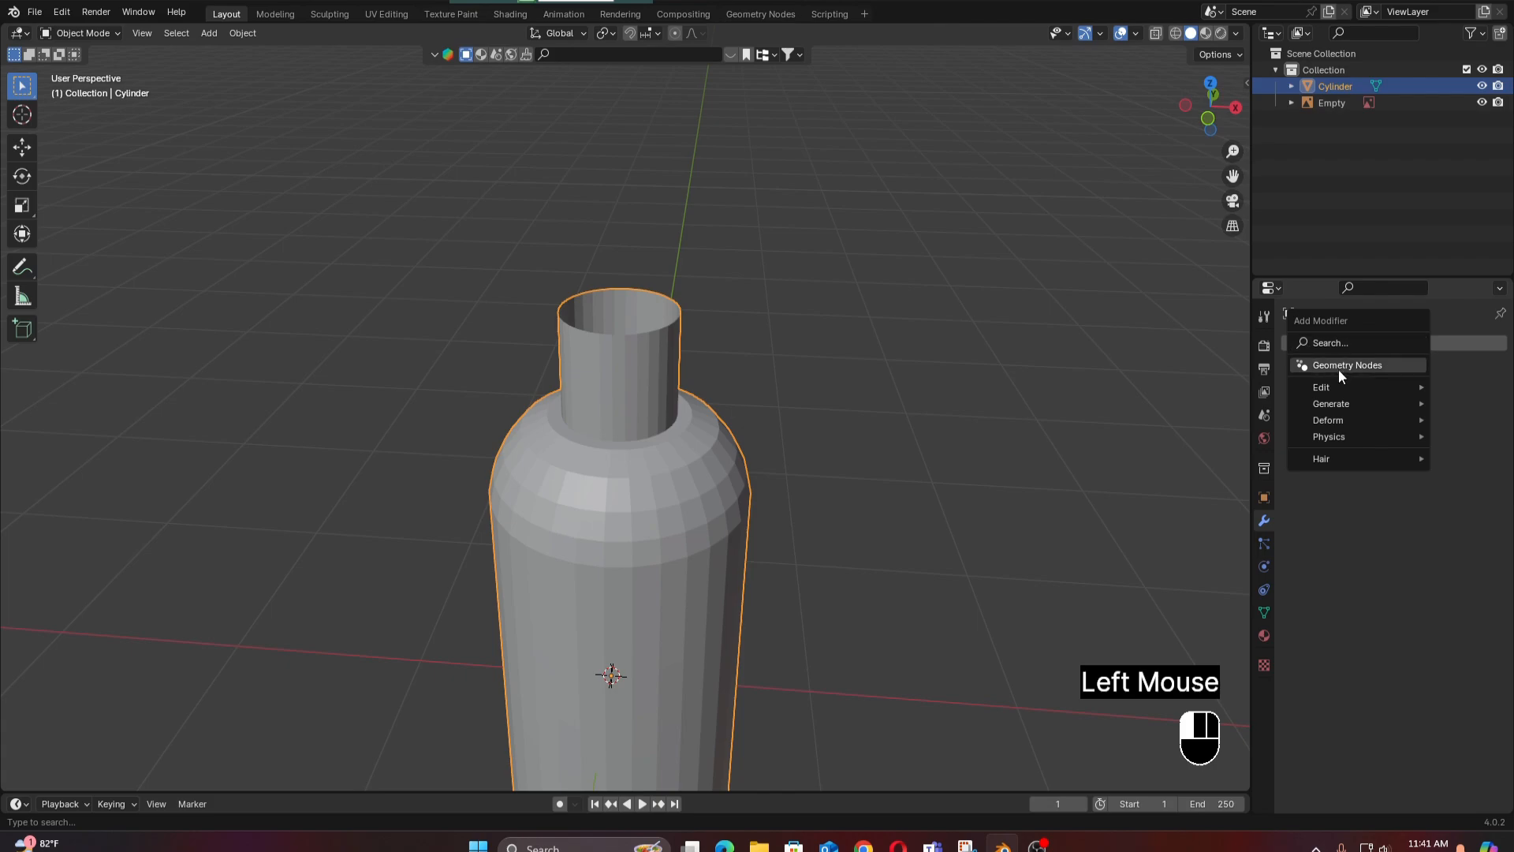
mouse_move(1339, 403)
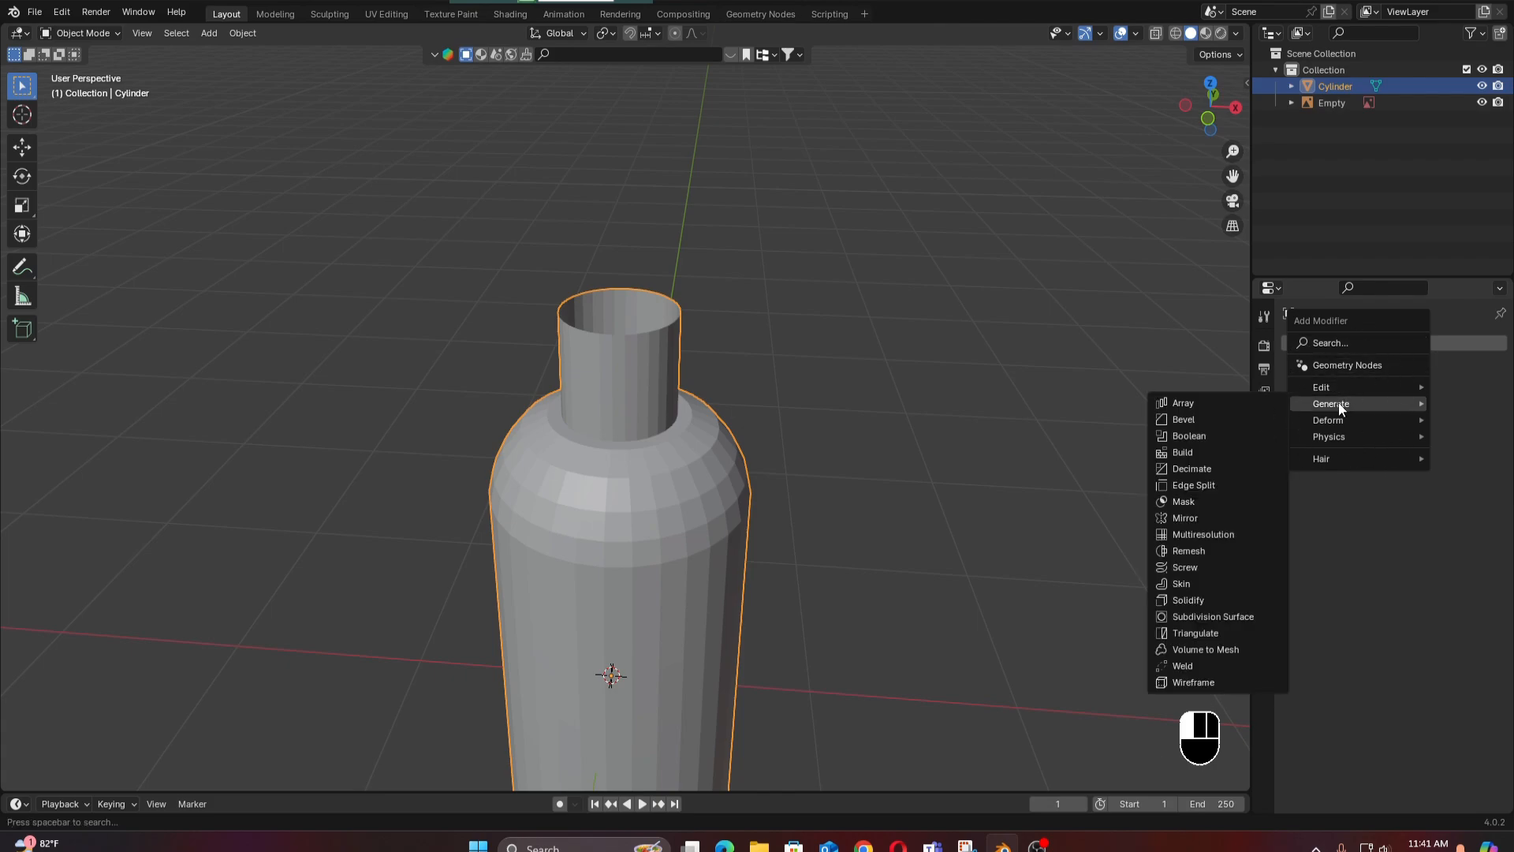
left_click(1247, 616)
scroll(646, 441, "down", 2)
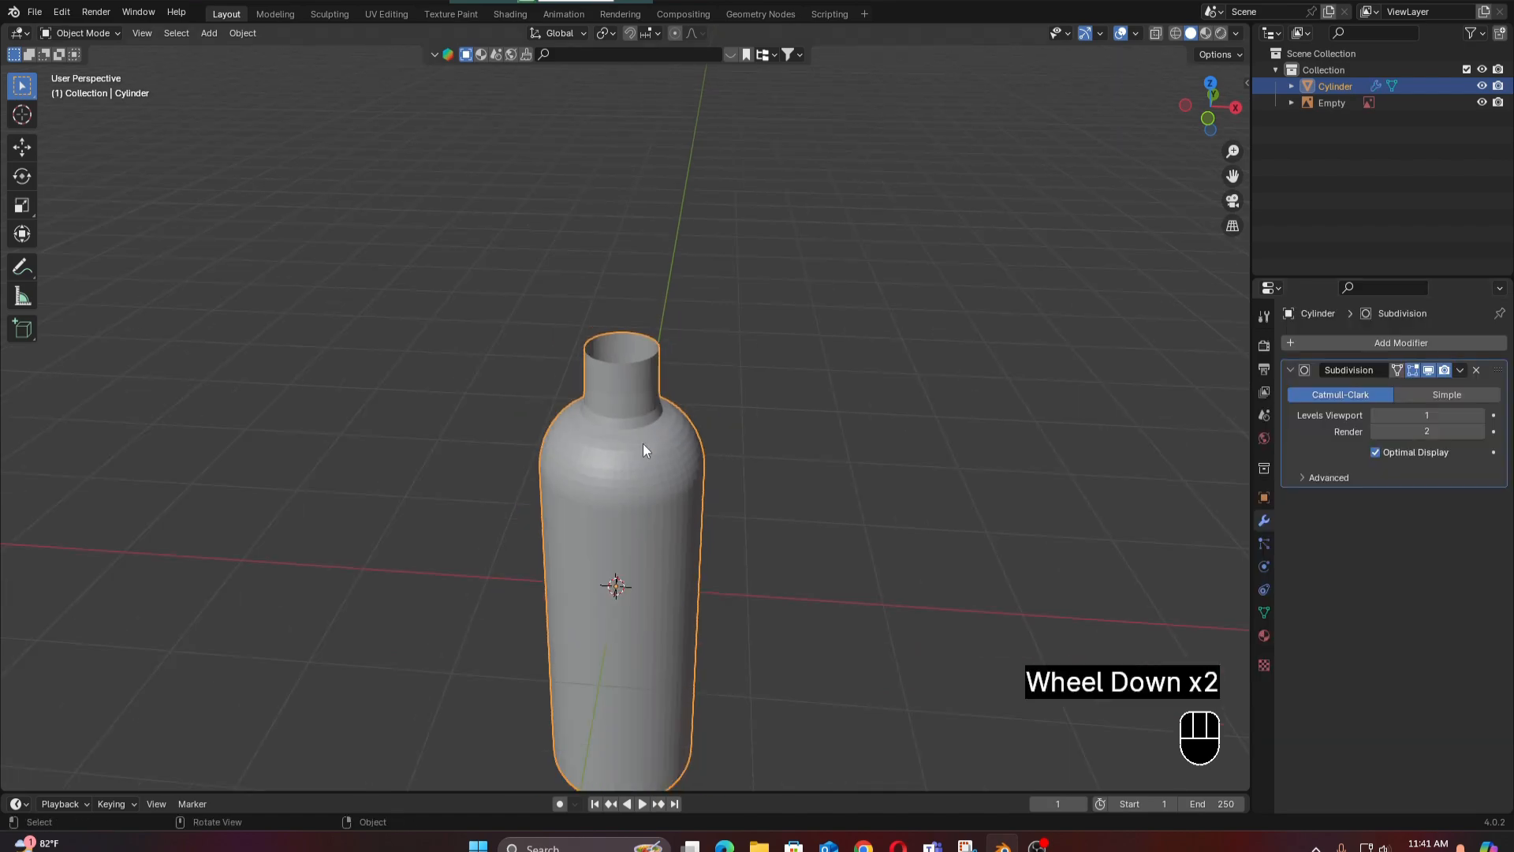
scroll(645, 445, "up", 2)
middle_click_drag(649, 453, 680, 339, "shift")
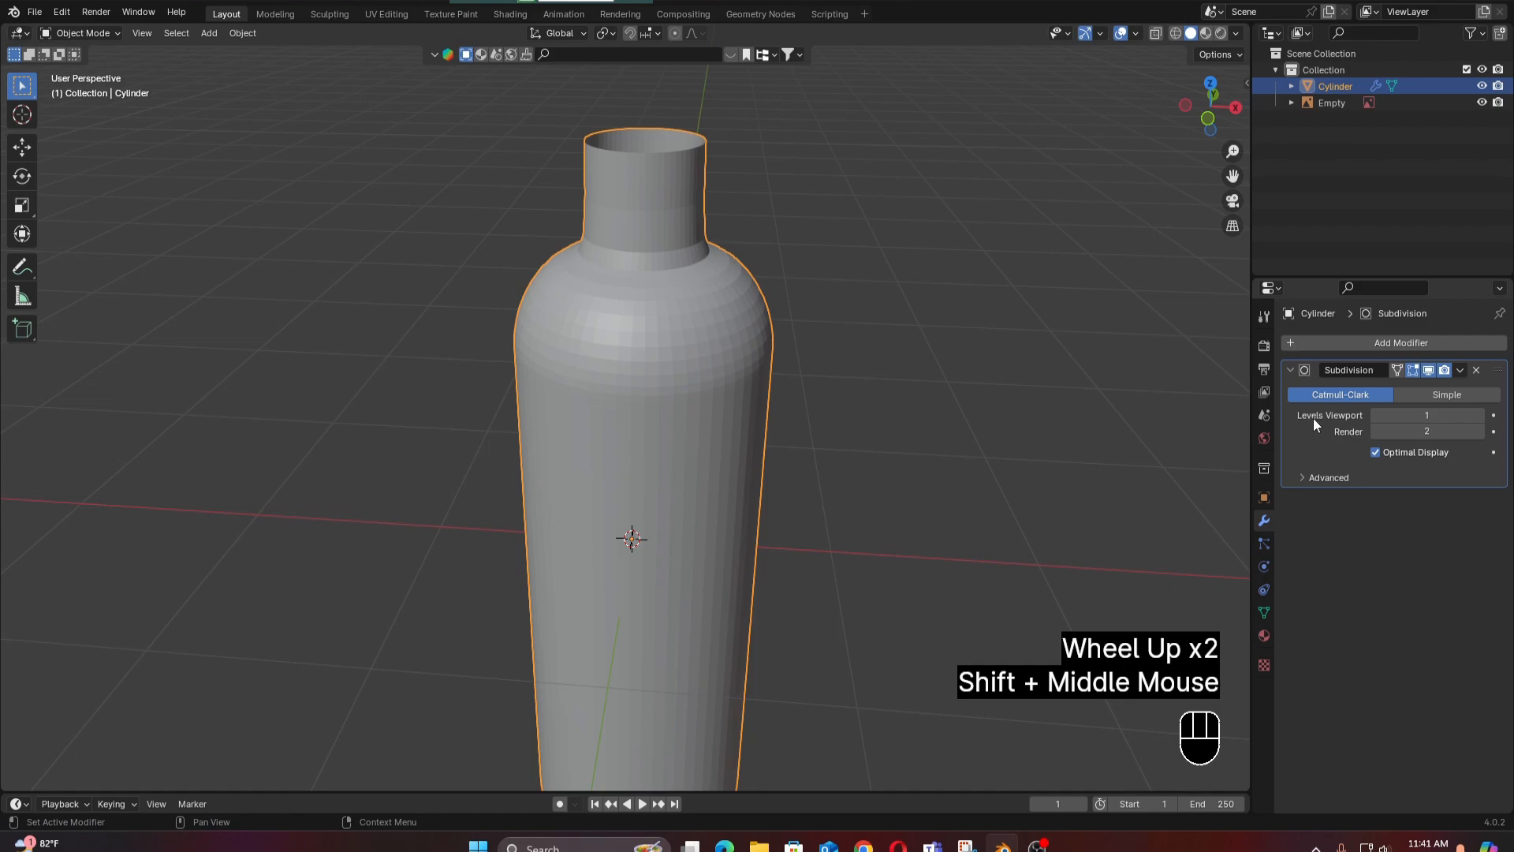
left_click(1480, 415)
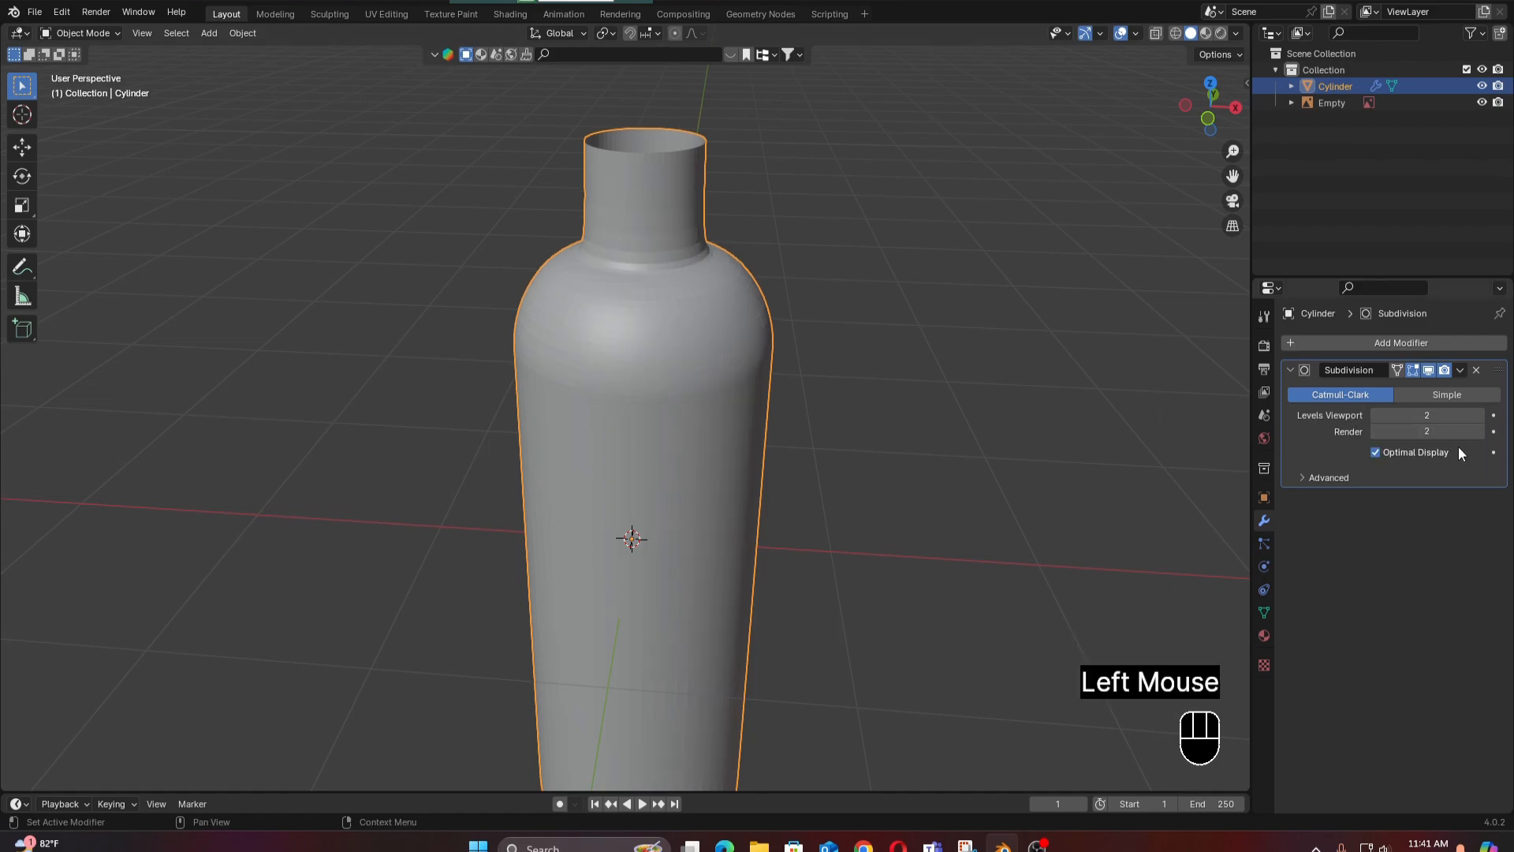
Examine the smoothed shoulder and the junction between neck and body, and collapse the Subdivision modifier's settings.
scroll(680, 408, "down", 2)
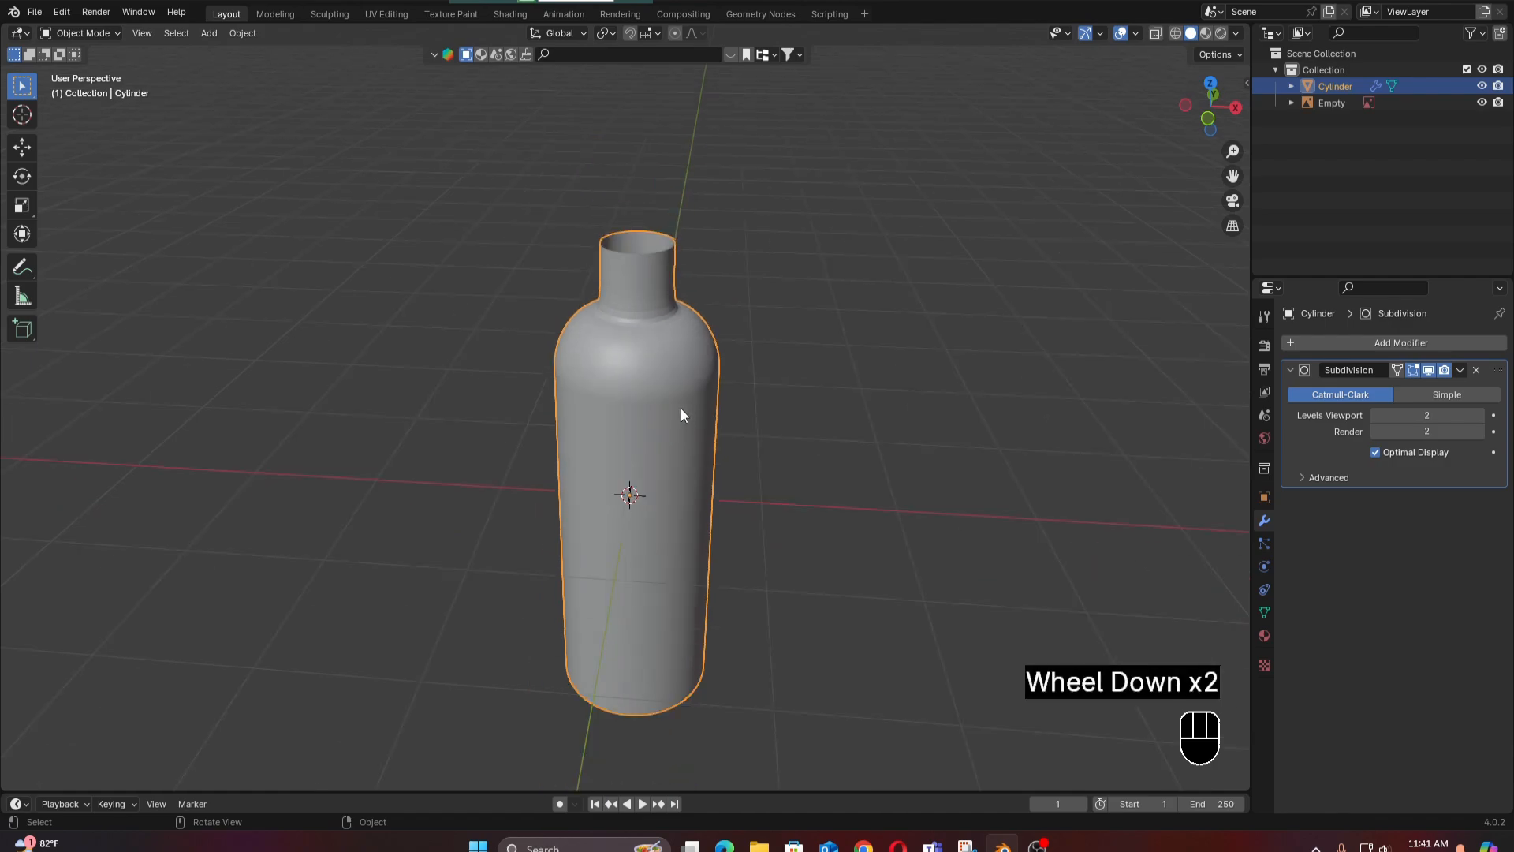
scroll(680, 406, "up", 2)
middle_click_drag(680, 405, 693, 463, "shift")
scroll(690, 395, "up", 2)
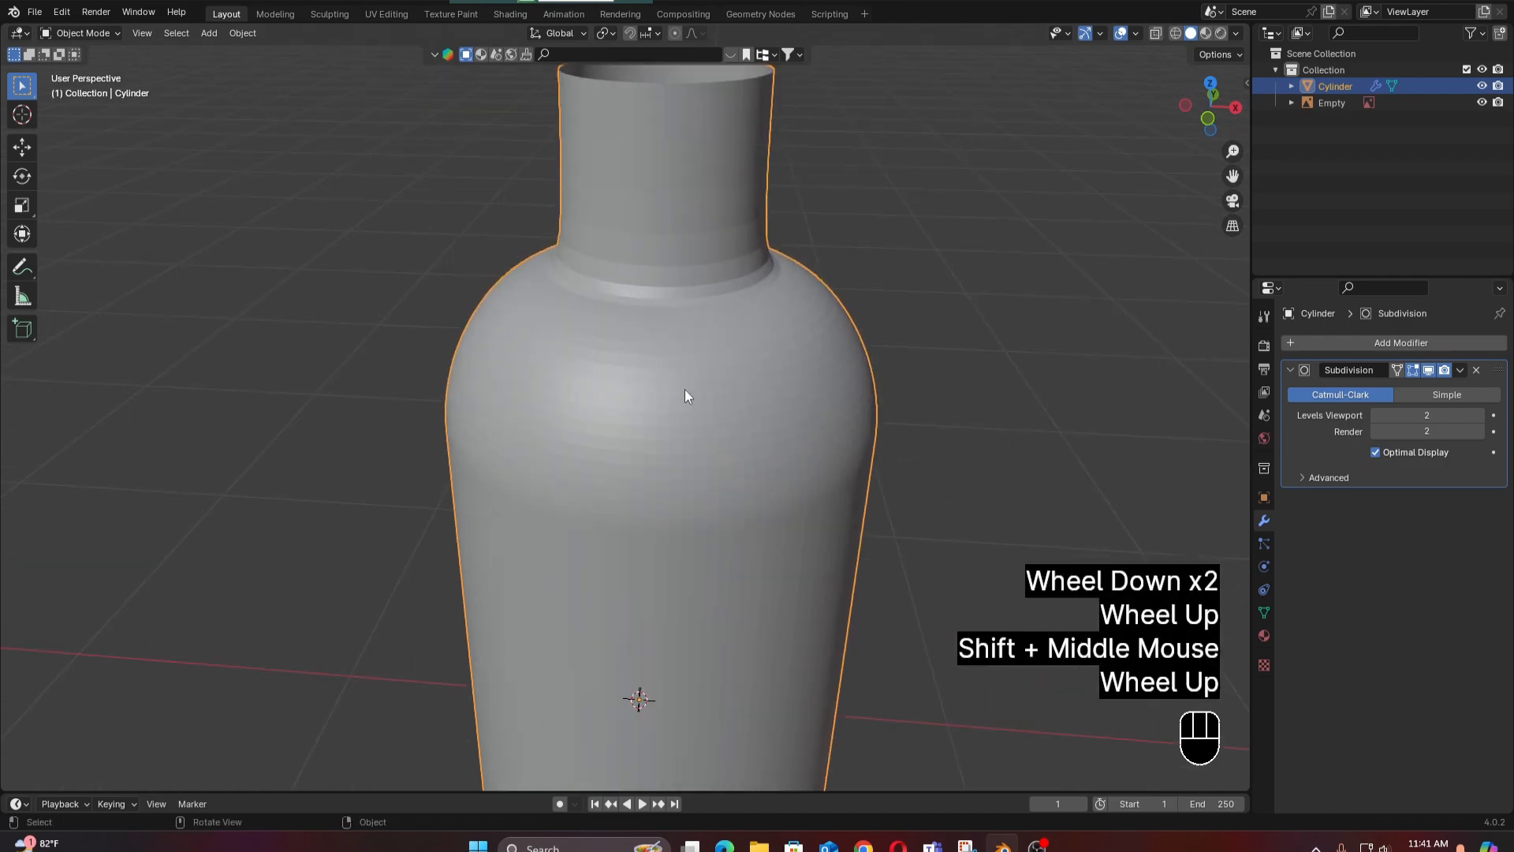
middle_click_drag(689, 395, 673, 499, "shift")
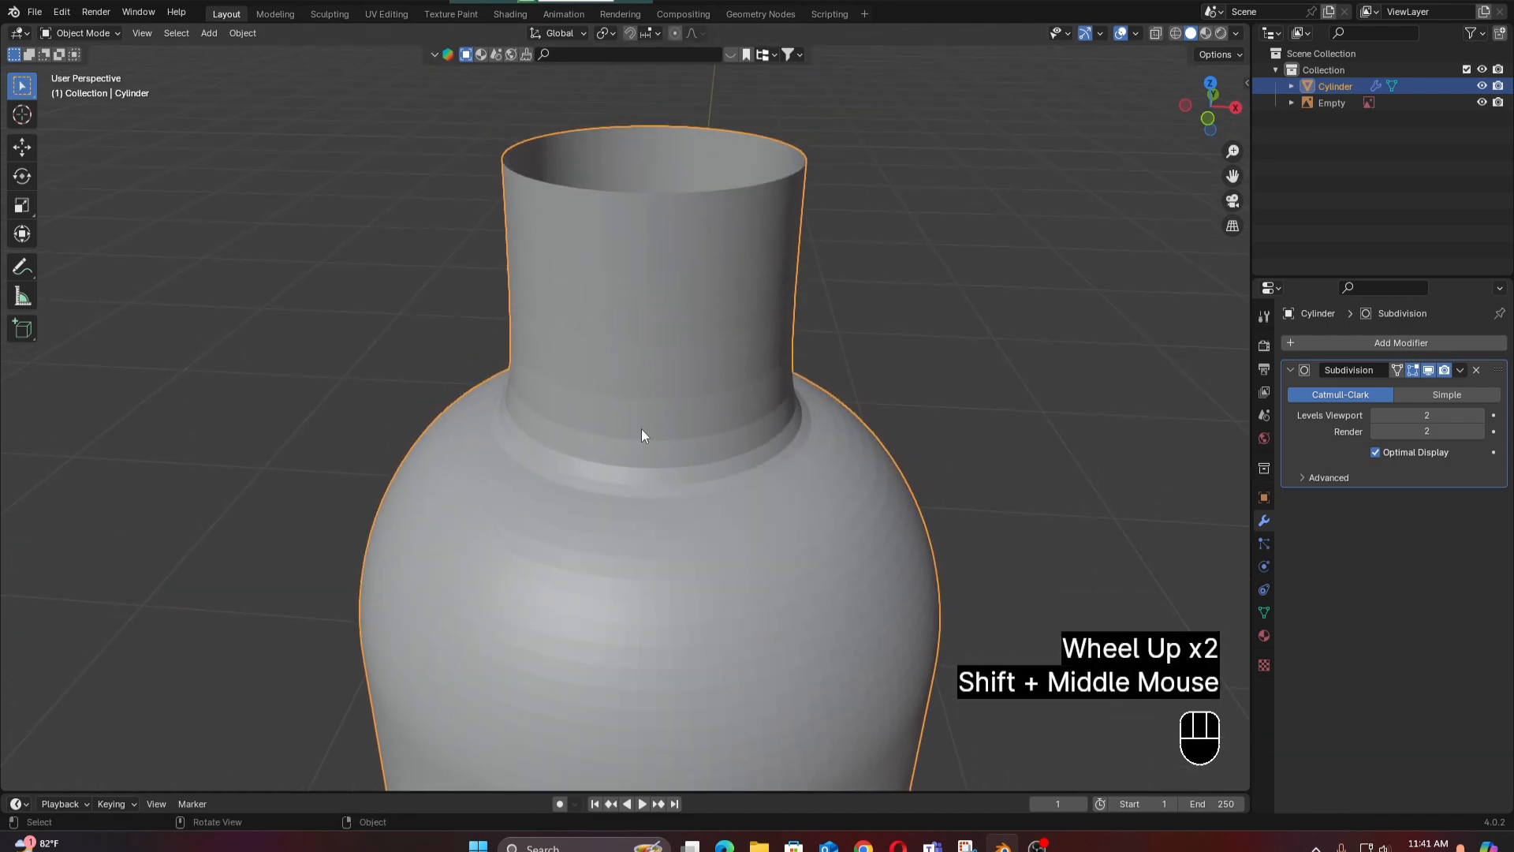
middle_click_drag(598, 420, 619, 386)
scroll(637, 429, "up", 1)
scroll(637, 429, "down", 2)
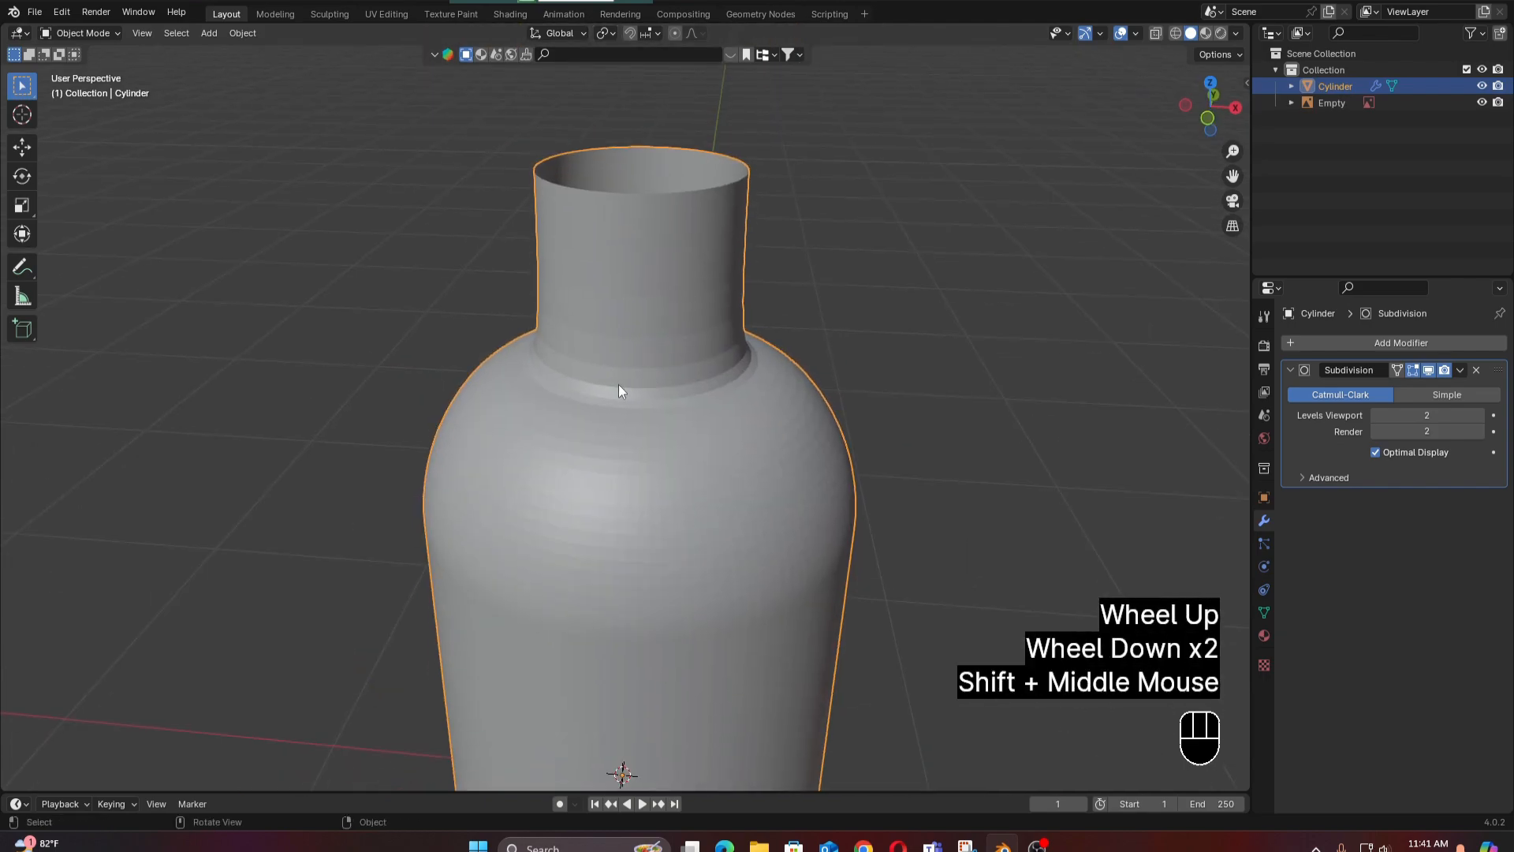
left_click(646, 258)
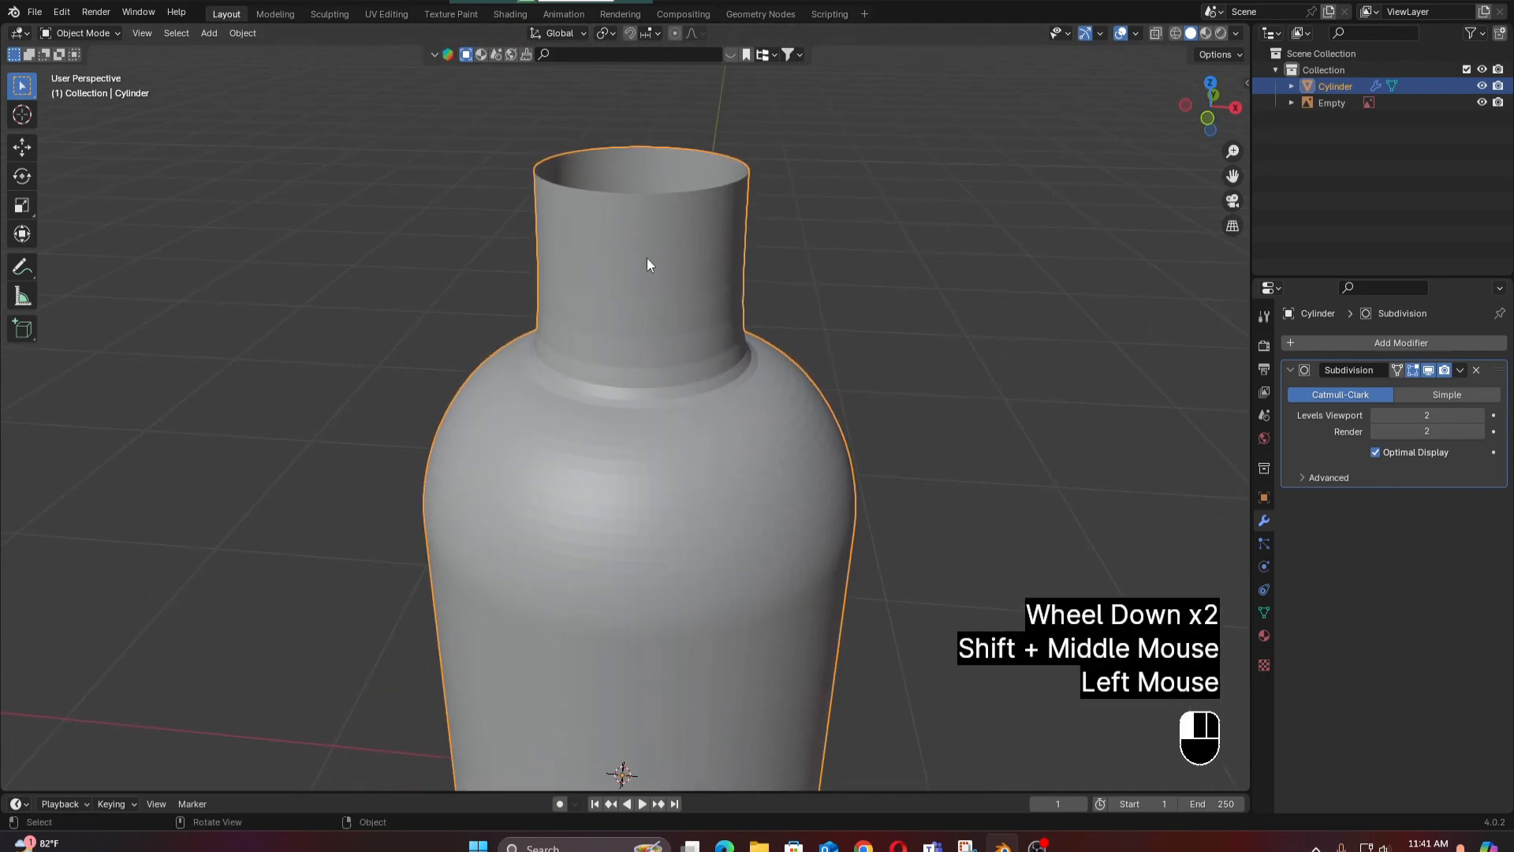
left_click(1292, 370)
scroll(714, 317, "down", 1)
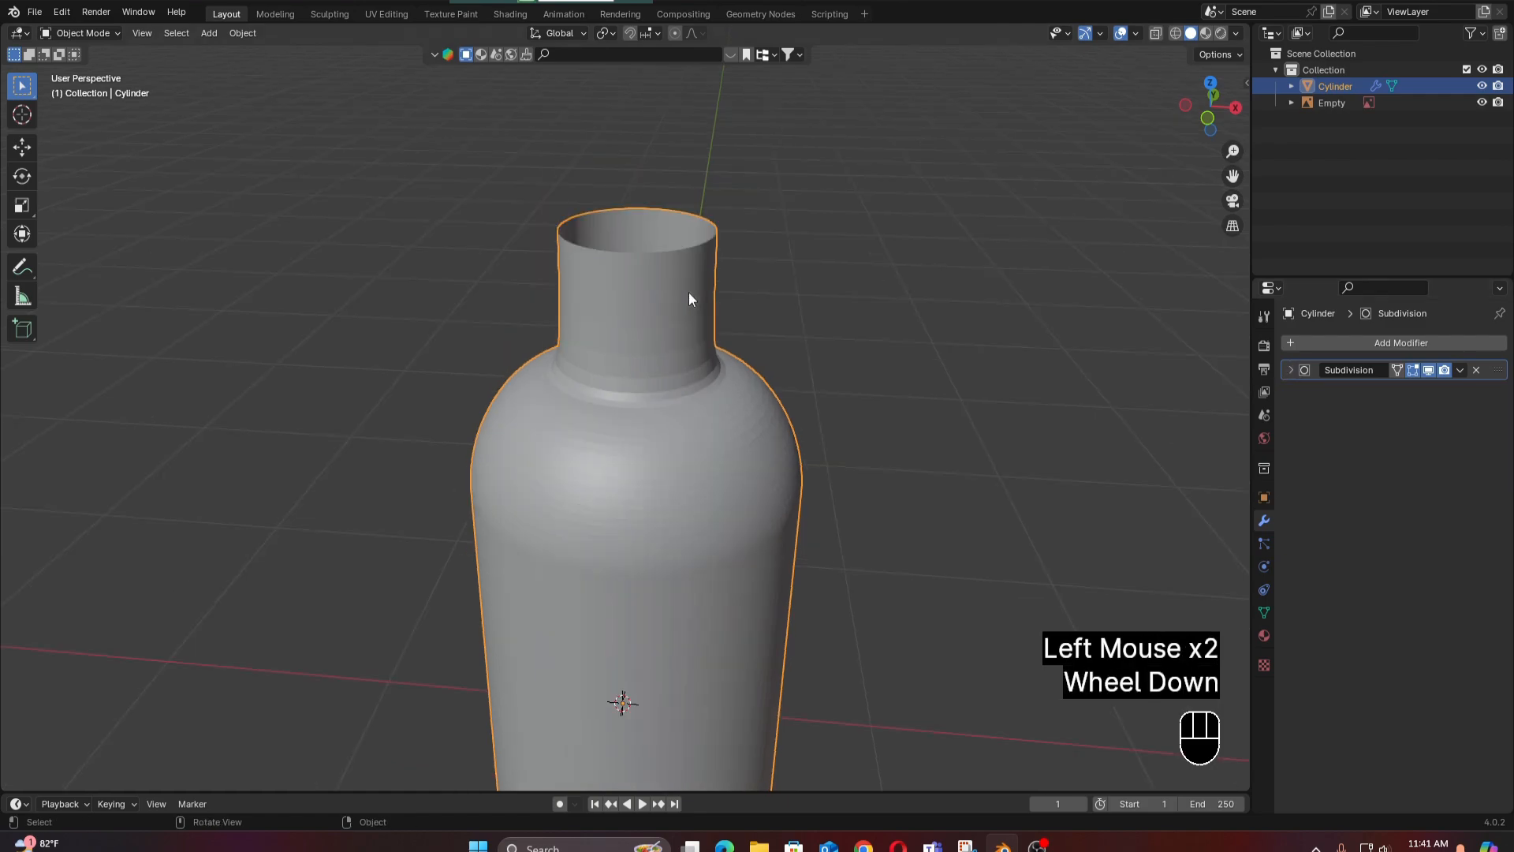
scroll(663, 300, "up", 1)
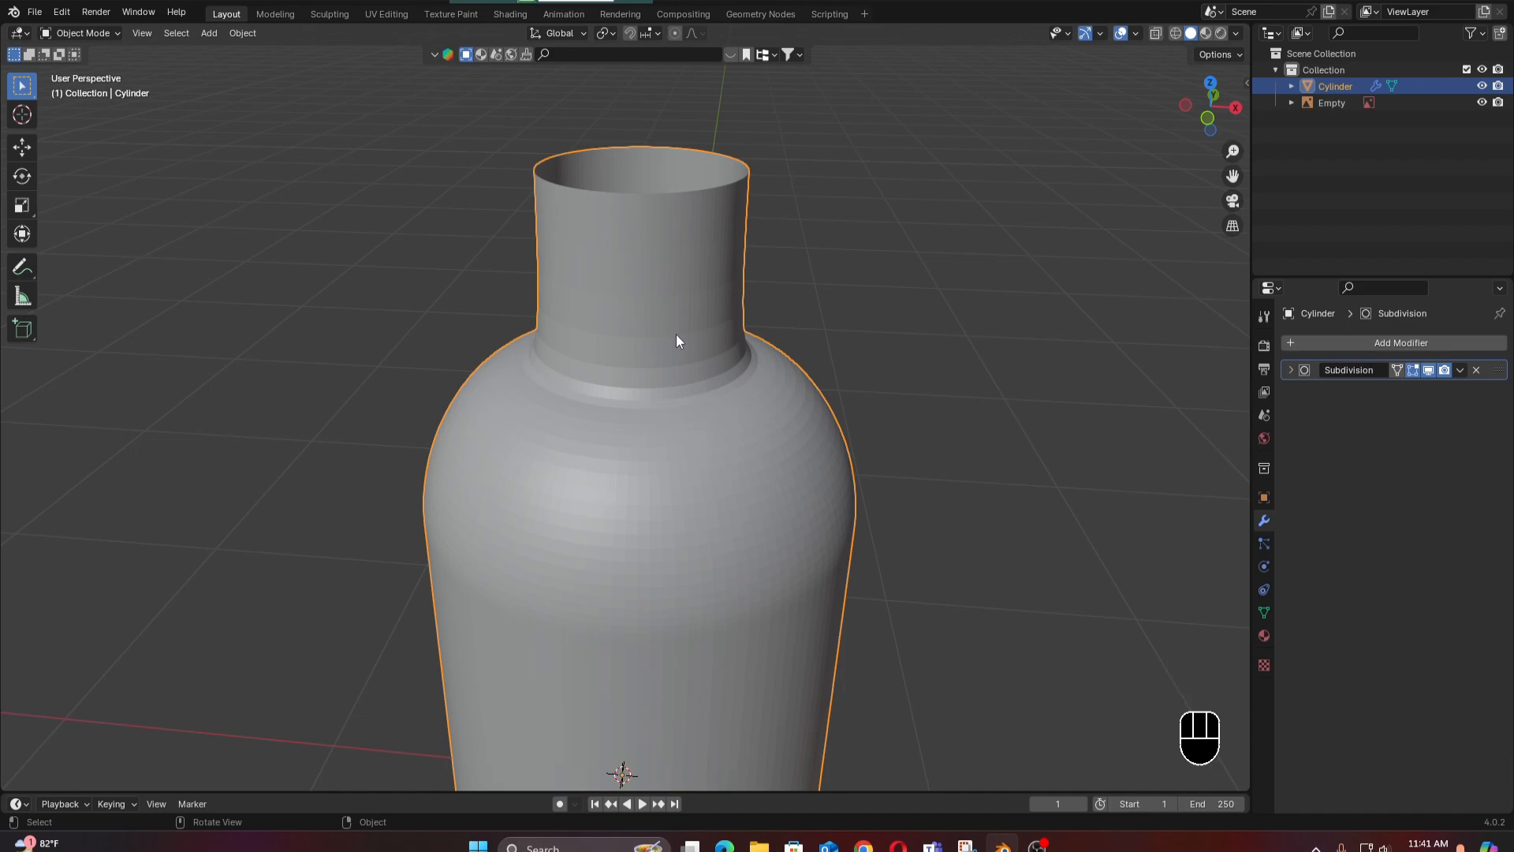
Add a loop cut around the neck in Edit Mode and slide it down close to the neck's base.
key("Tab")
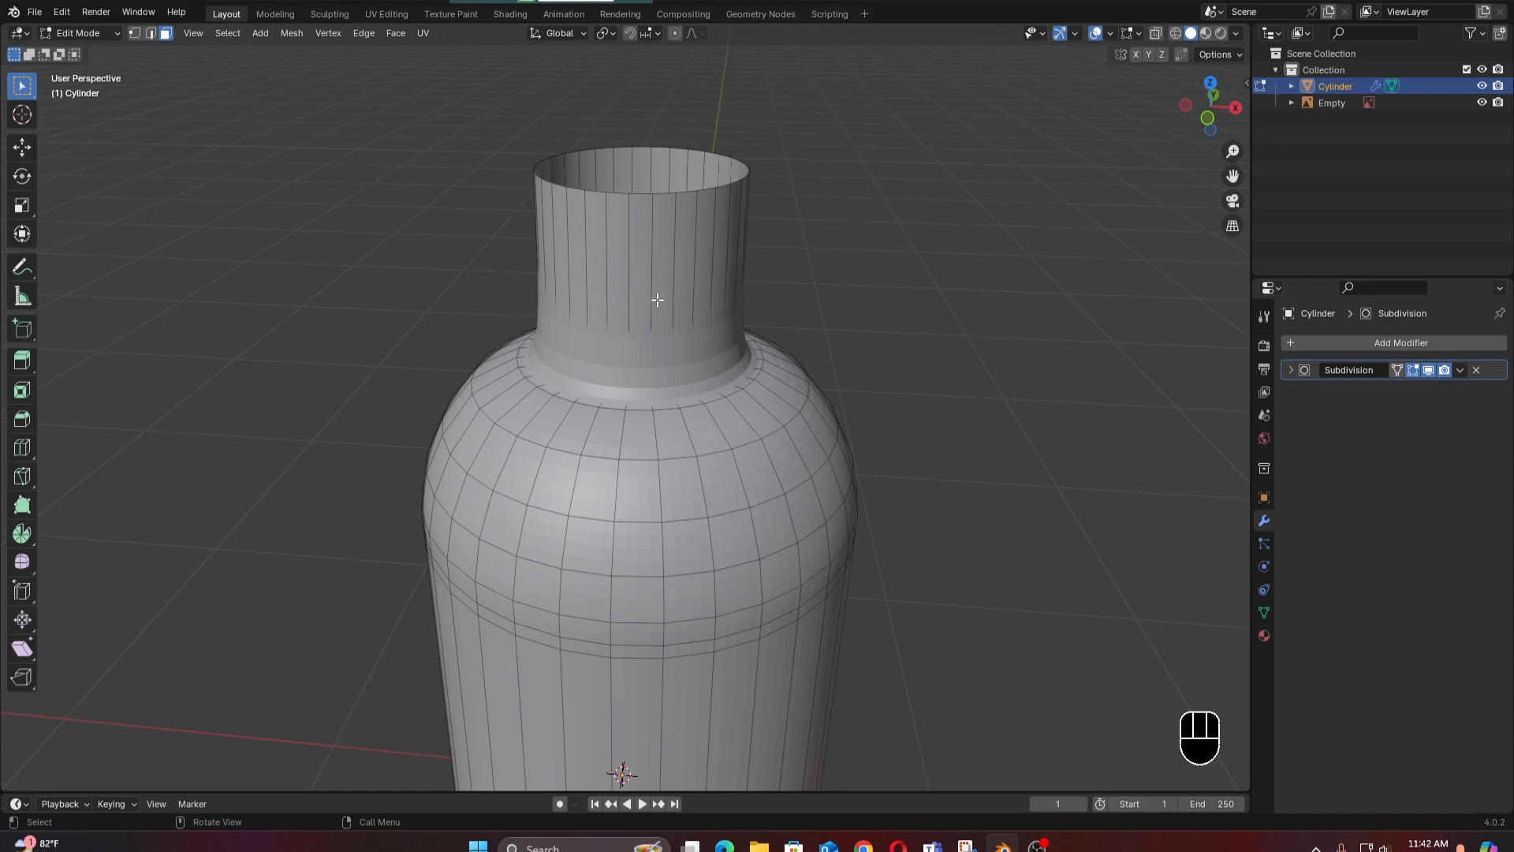
key("ctrl")
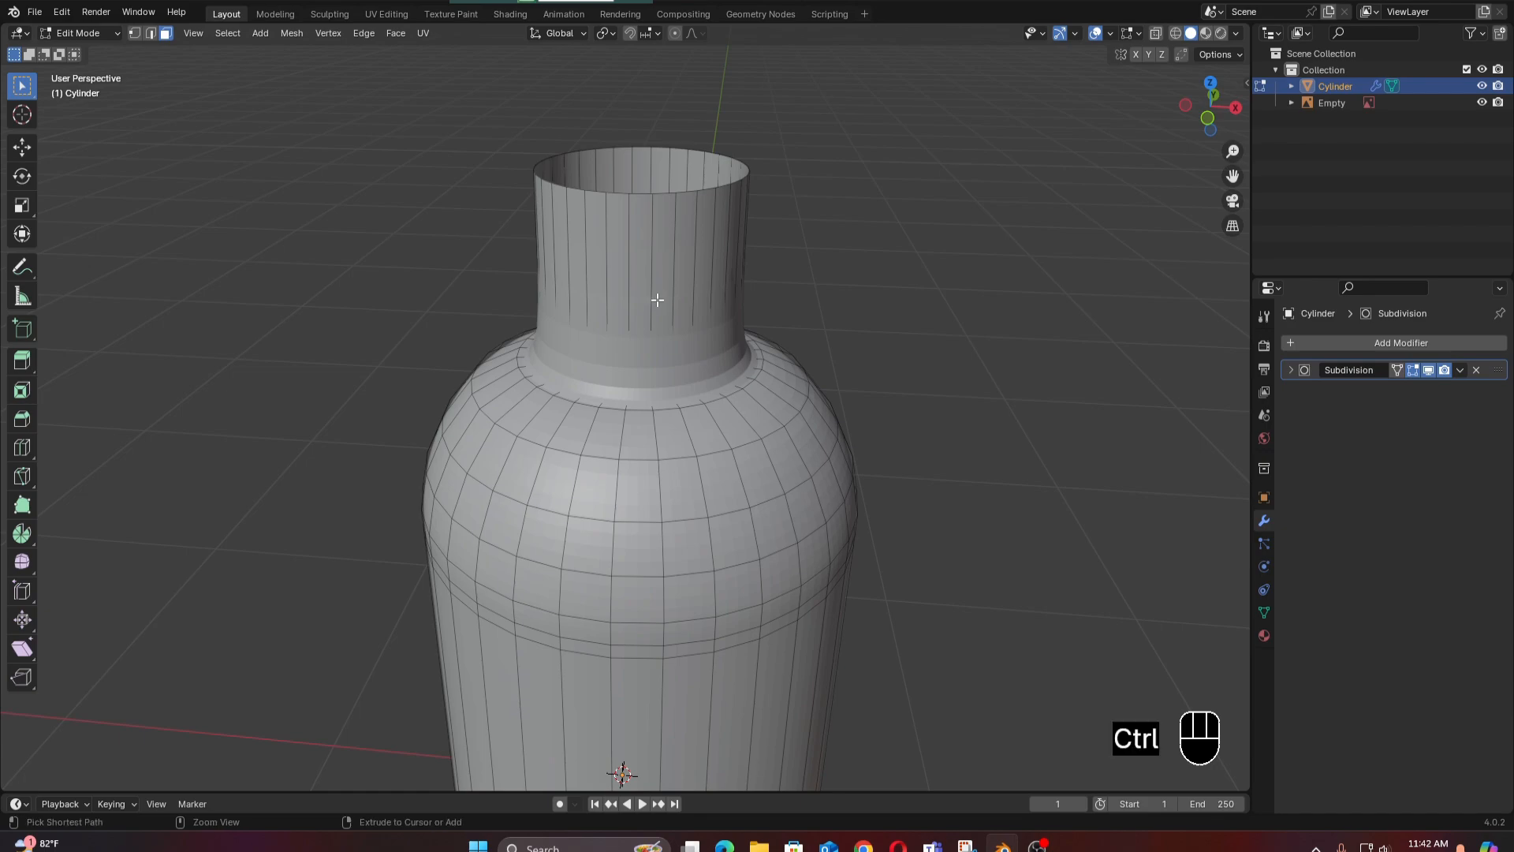
key("ctrl+r")
left_click_drag(657, 300, 662, 397)
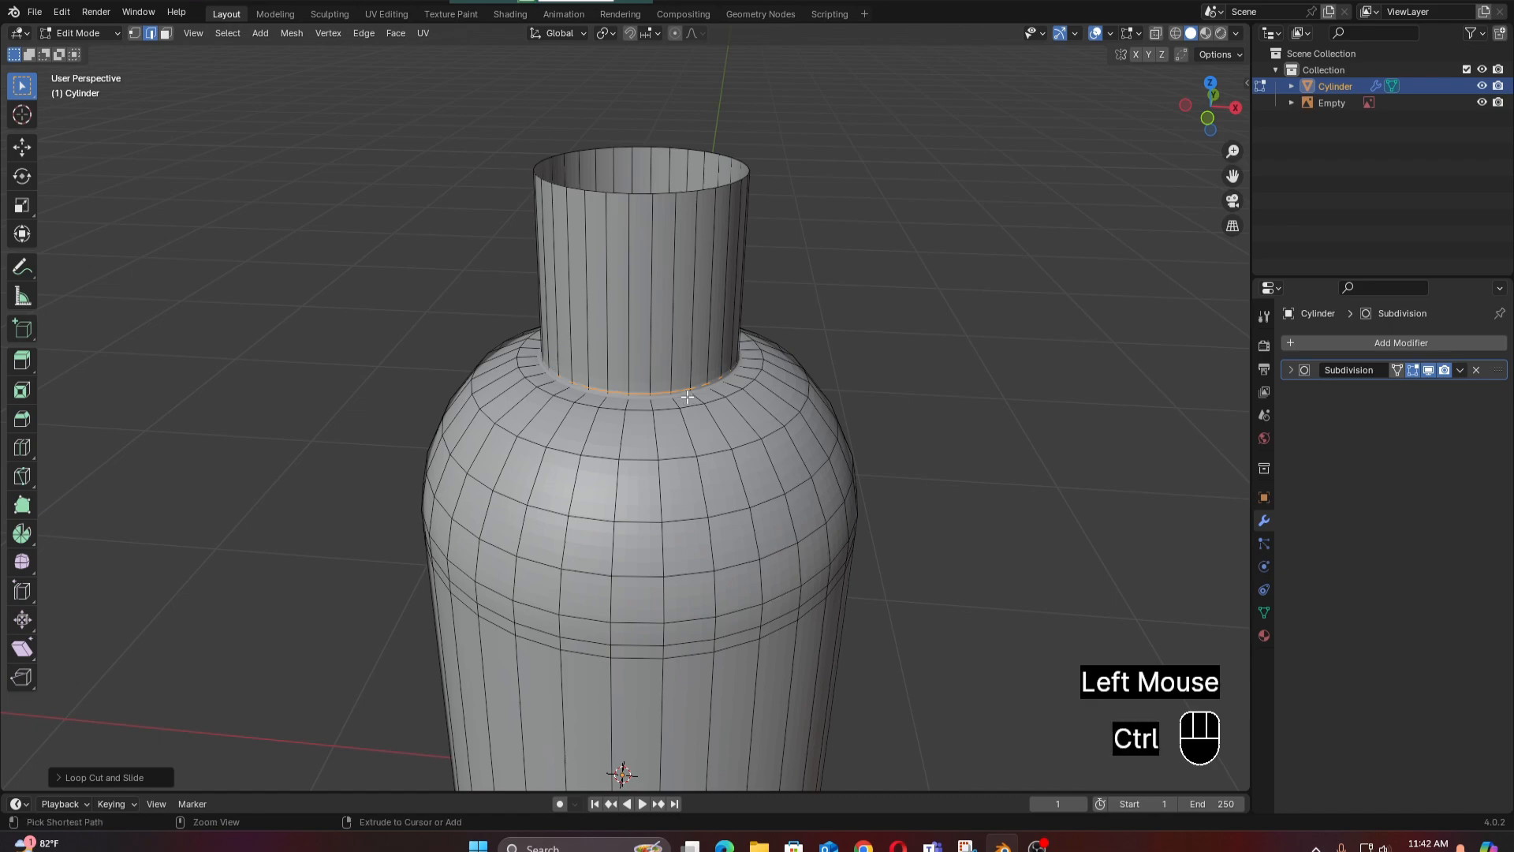
Add a loop cut on the shoulder side of the neck junction and slide it close against the neck's base.
key("ctrl+r")
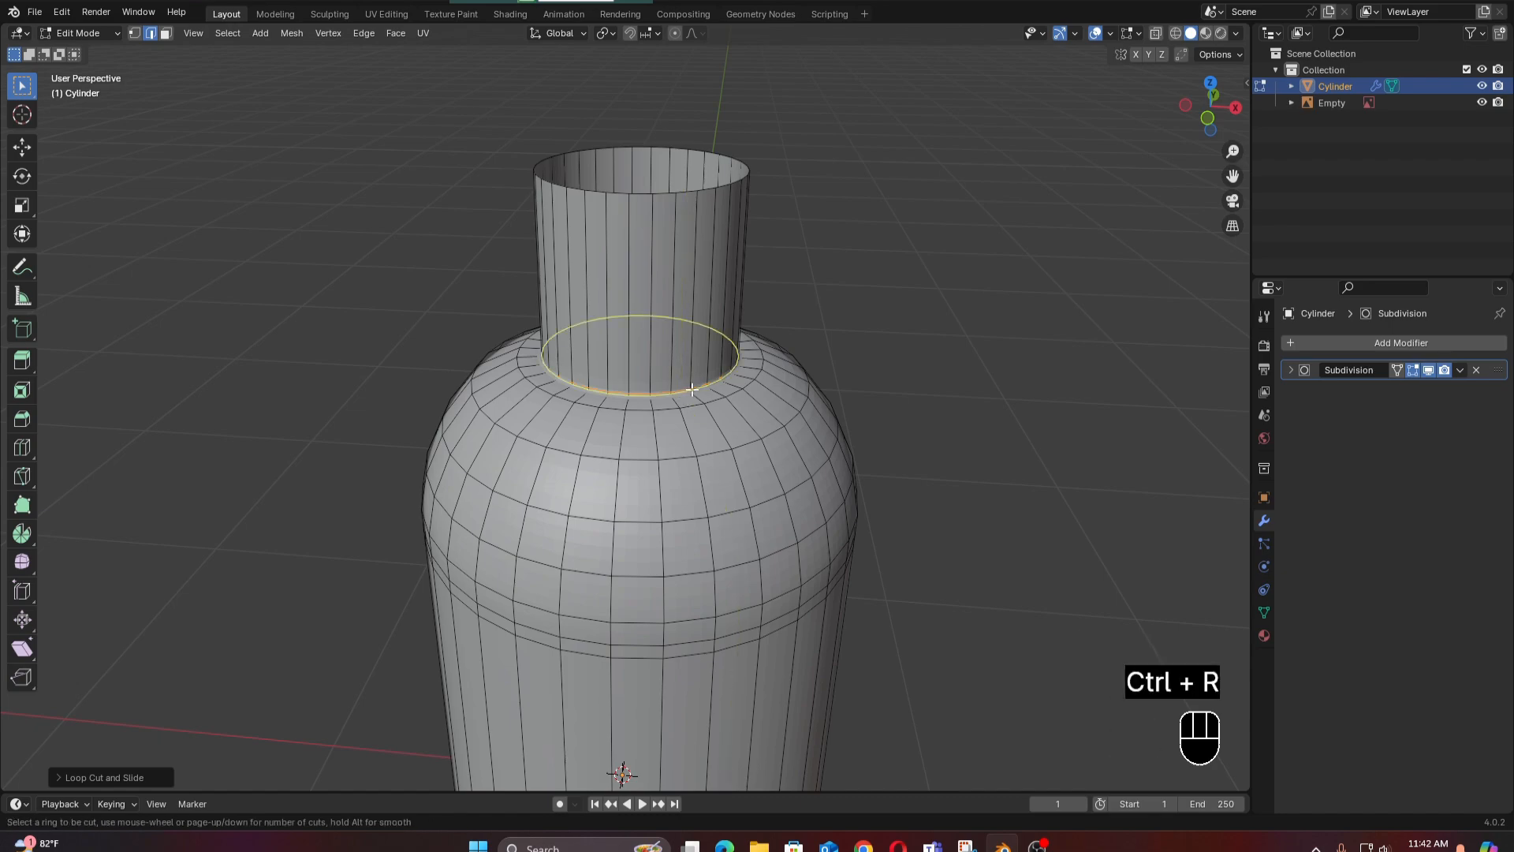
left_click(704, 397)
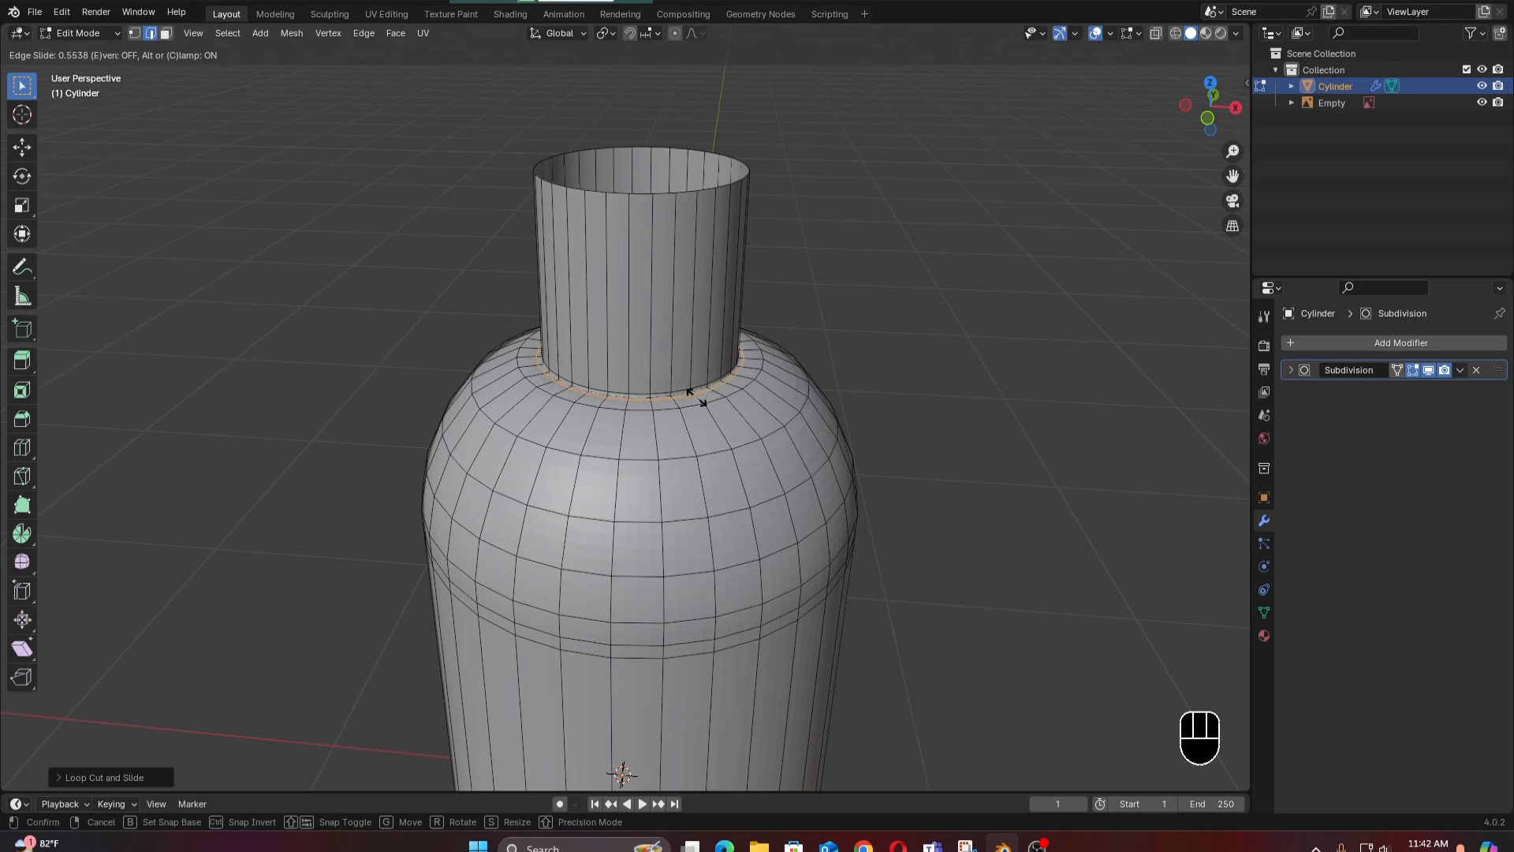
left_click(692, 397)
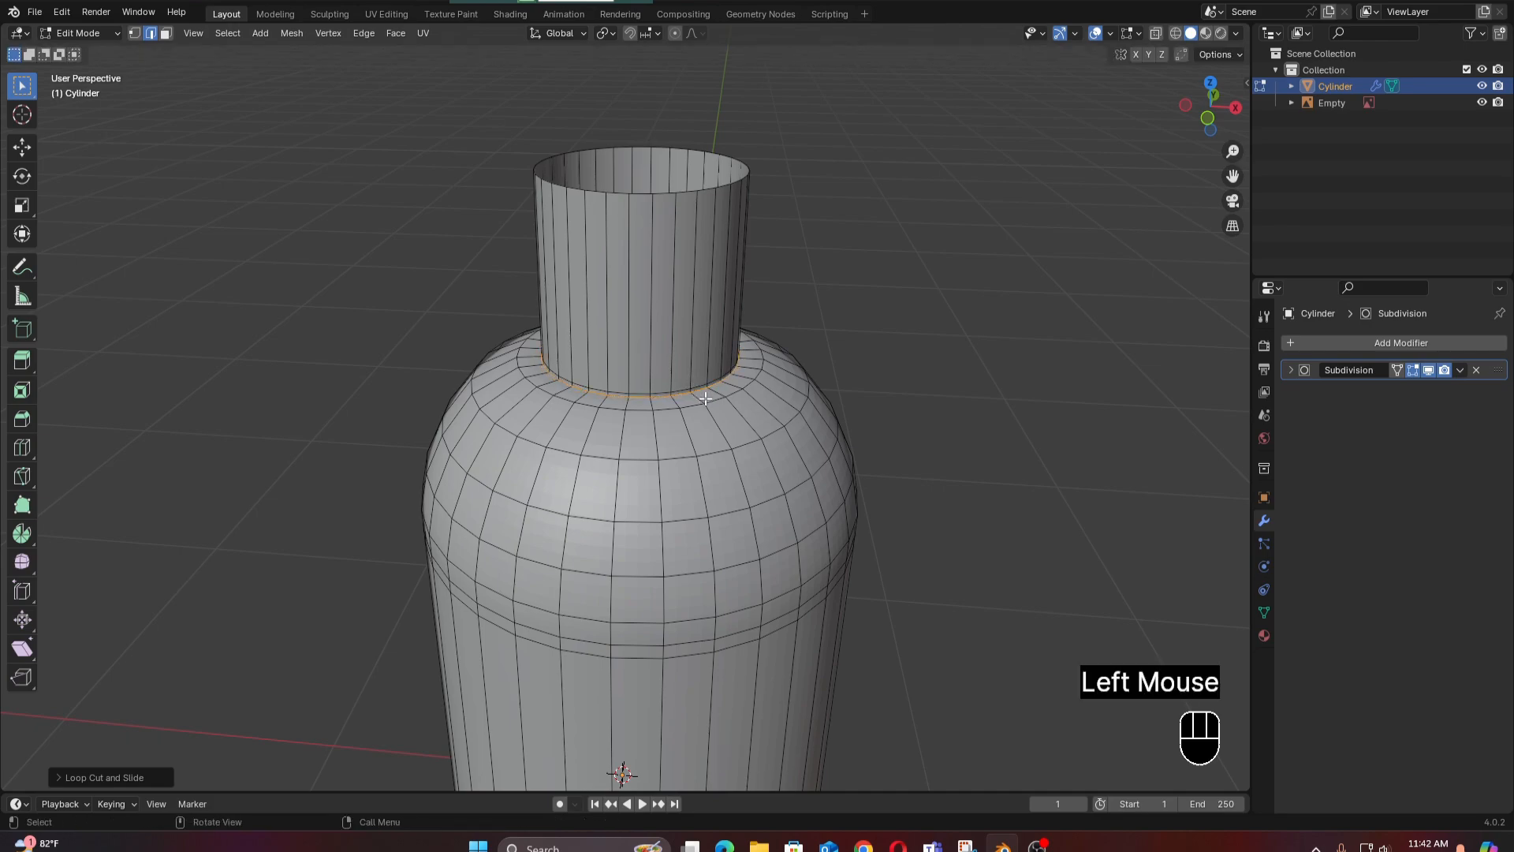
Add a centred loop cut around the upper shoulder, in the face ring just outside the neck junction.
key("ctrl")
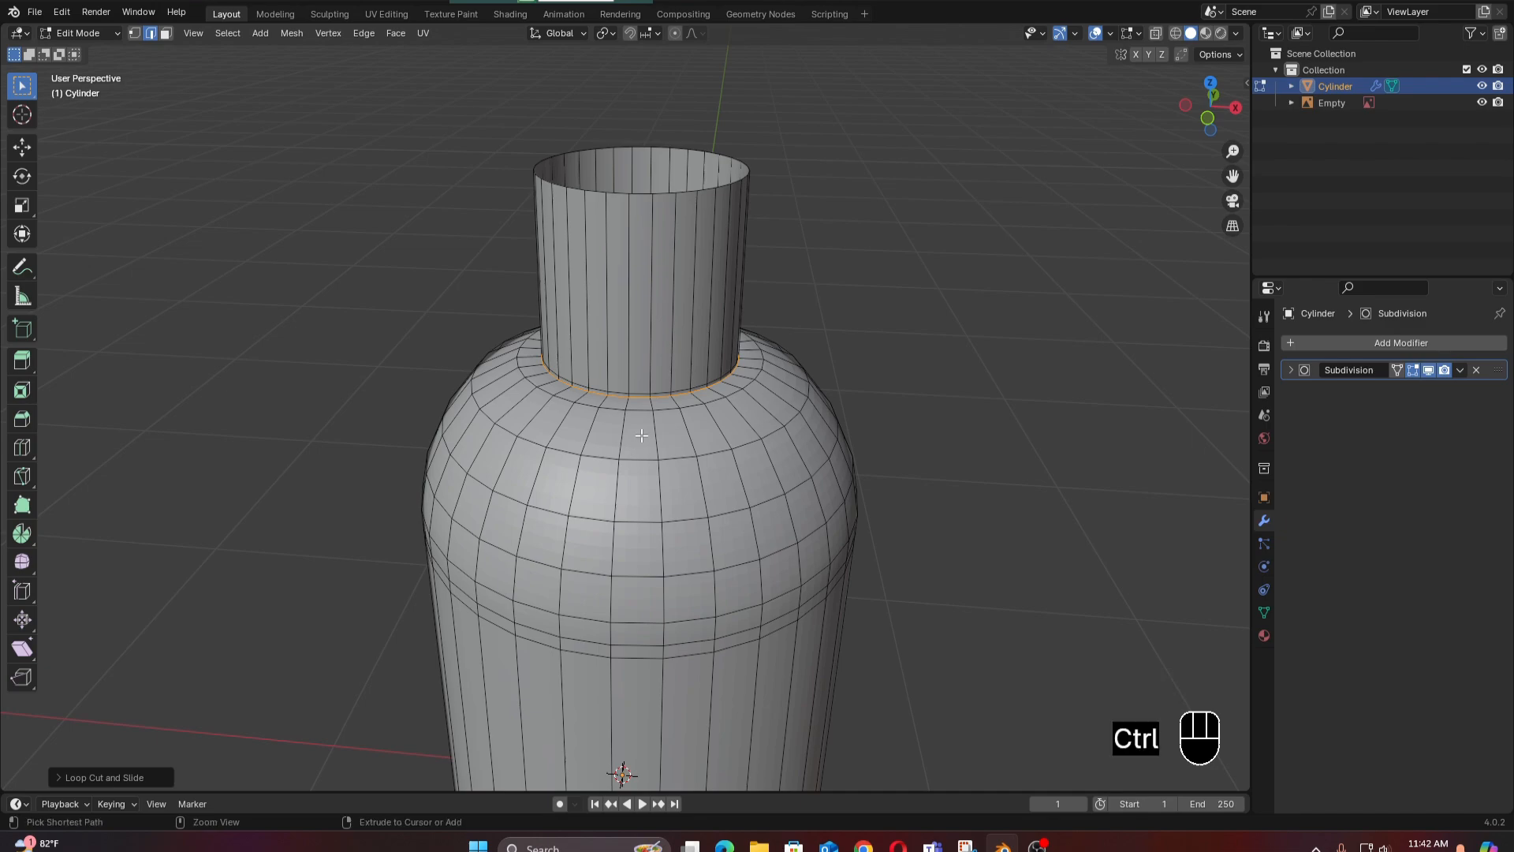
key("ctrl+r")
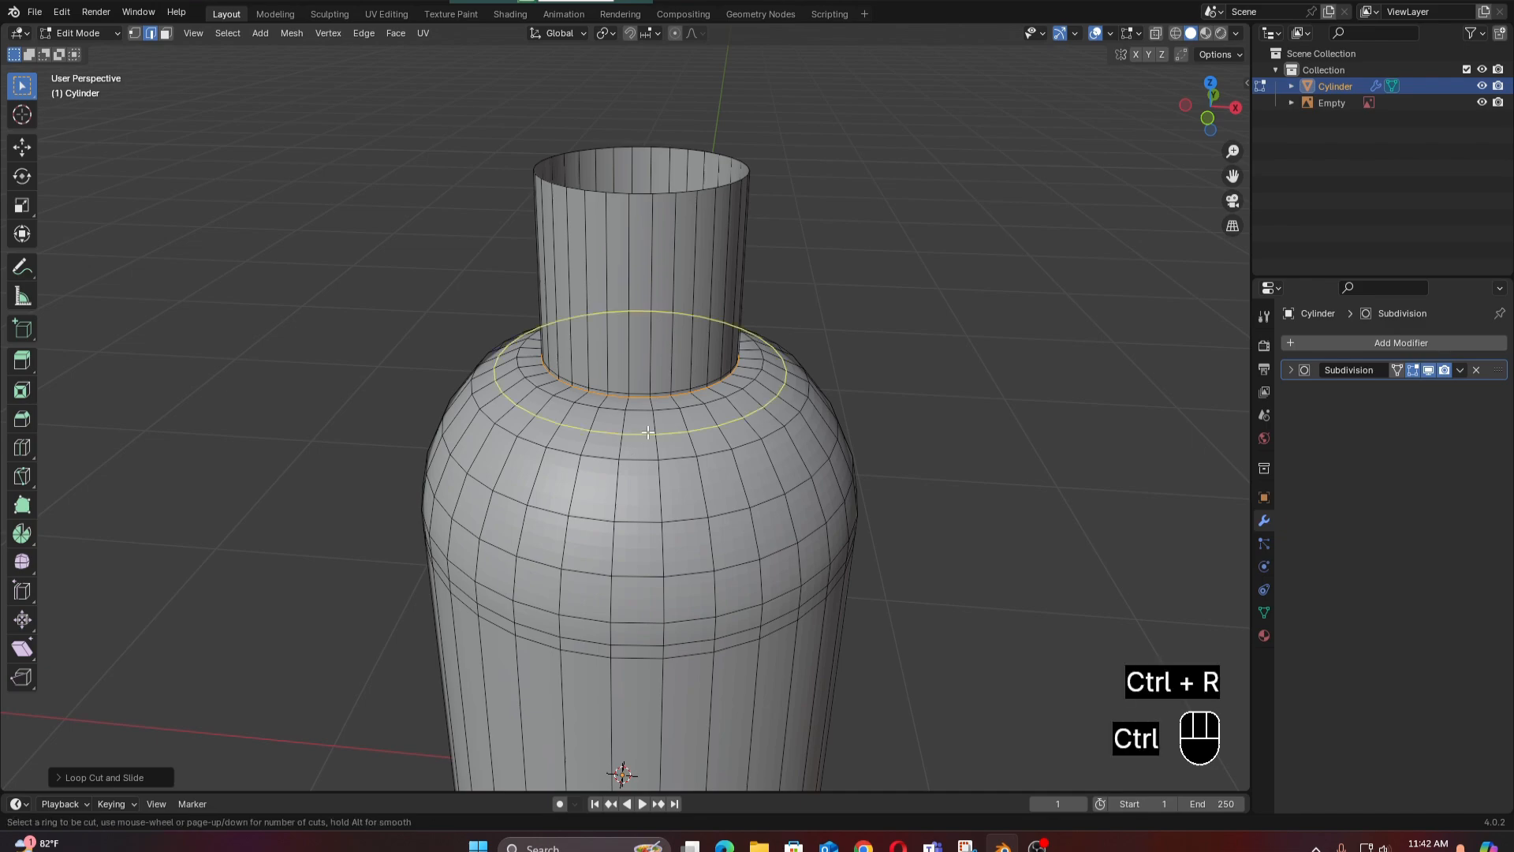
left_click(647, 432)
left_click(648, 430)
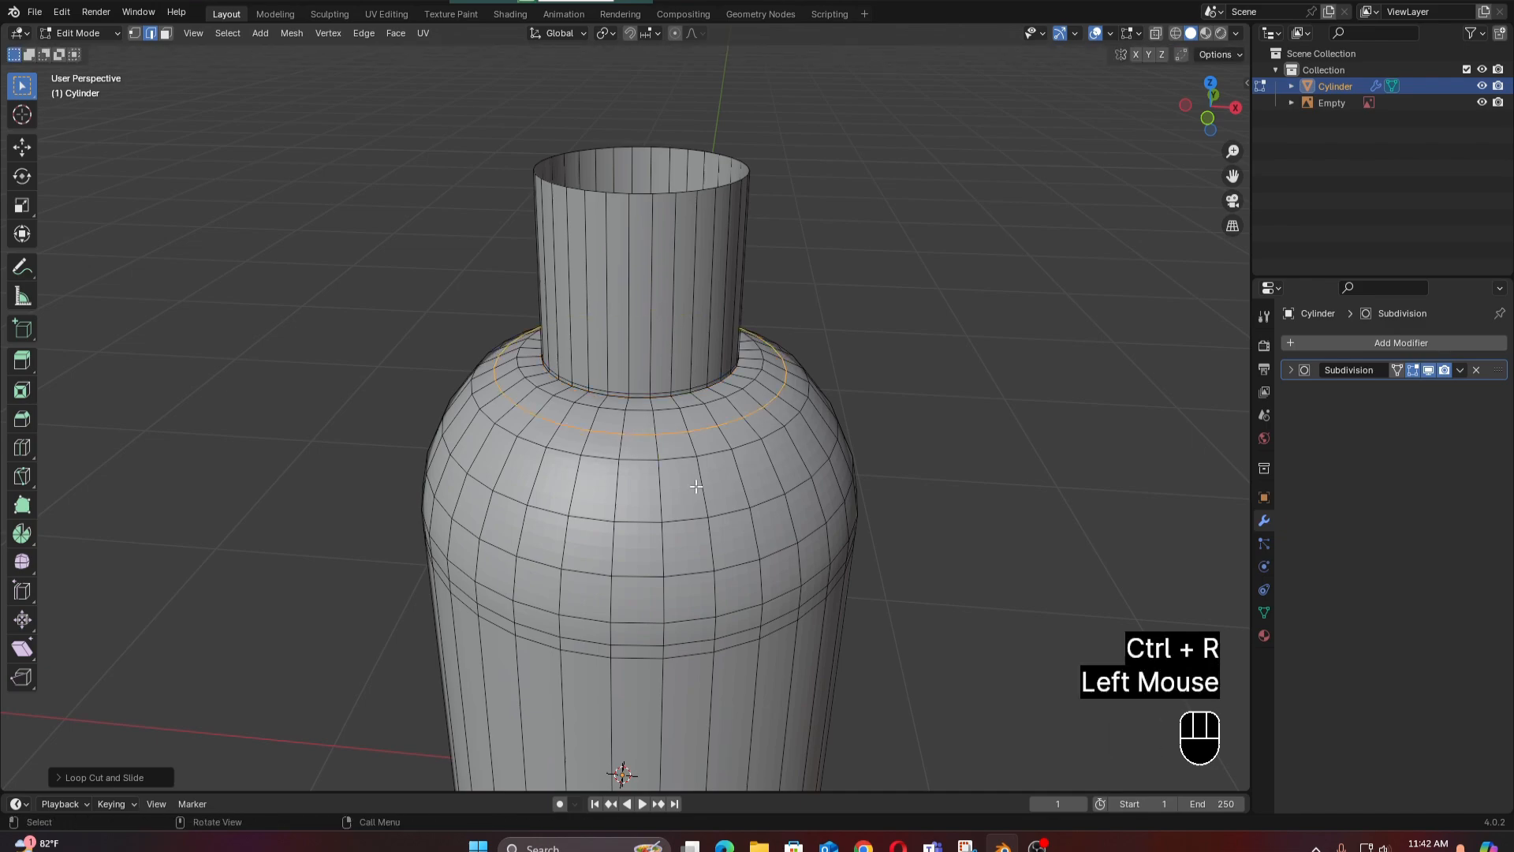
middle_click_drag(694, 487, 690, 456)
scroll(691, 457, "down", 3)
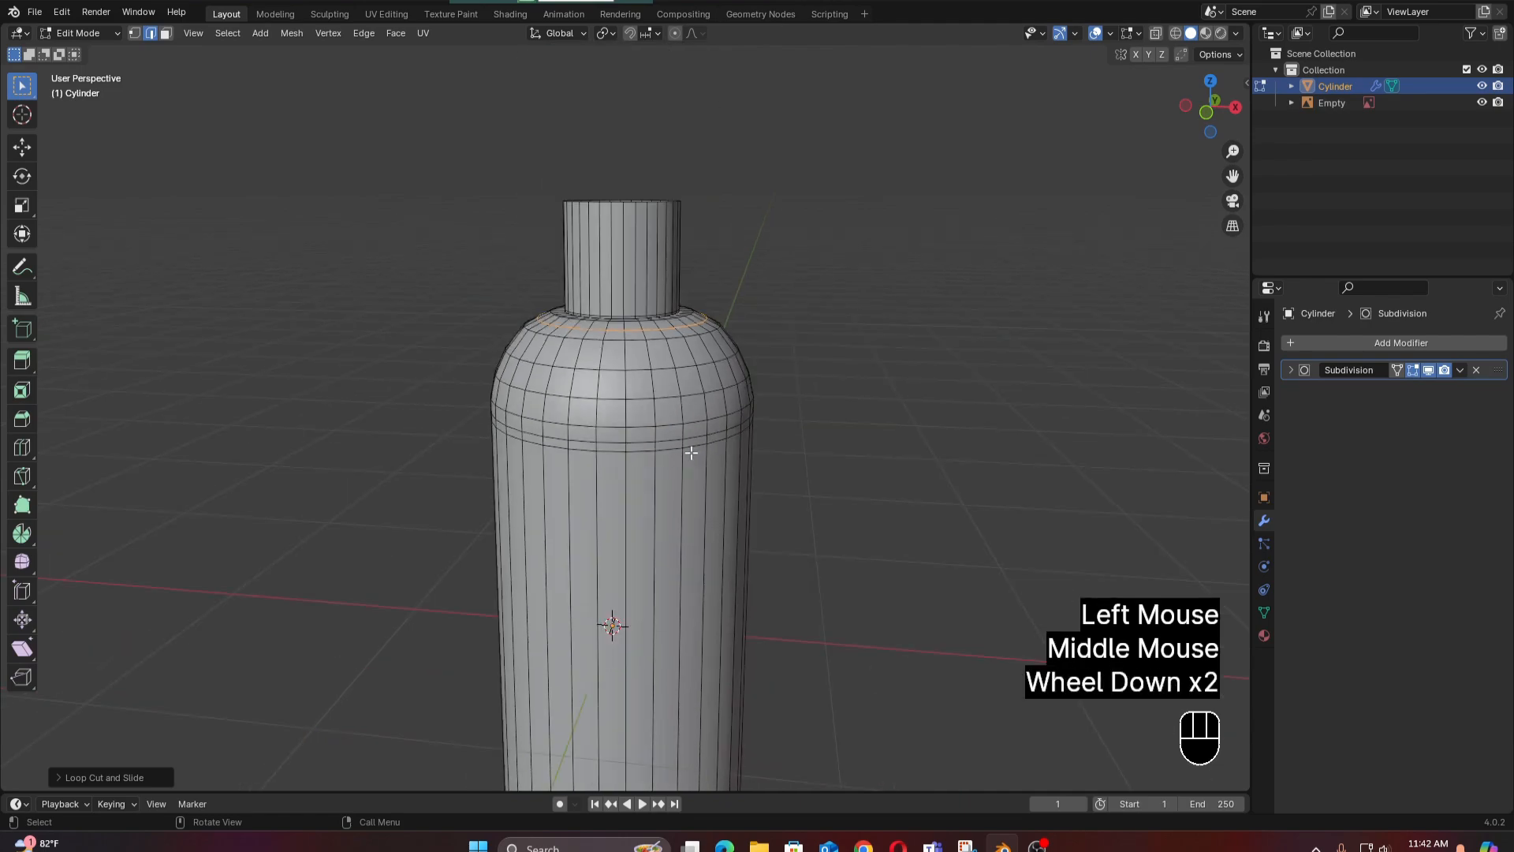
scroll(651, 302, "up", 1)
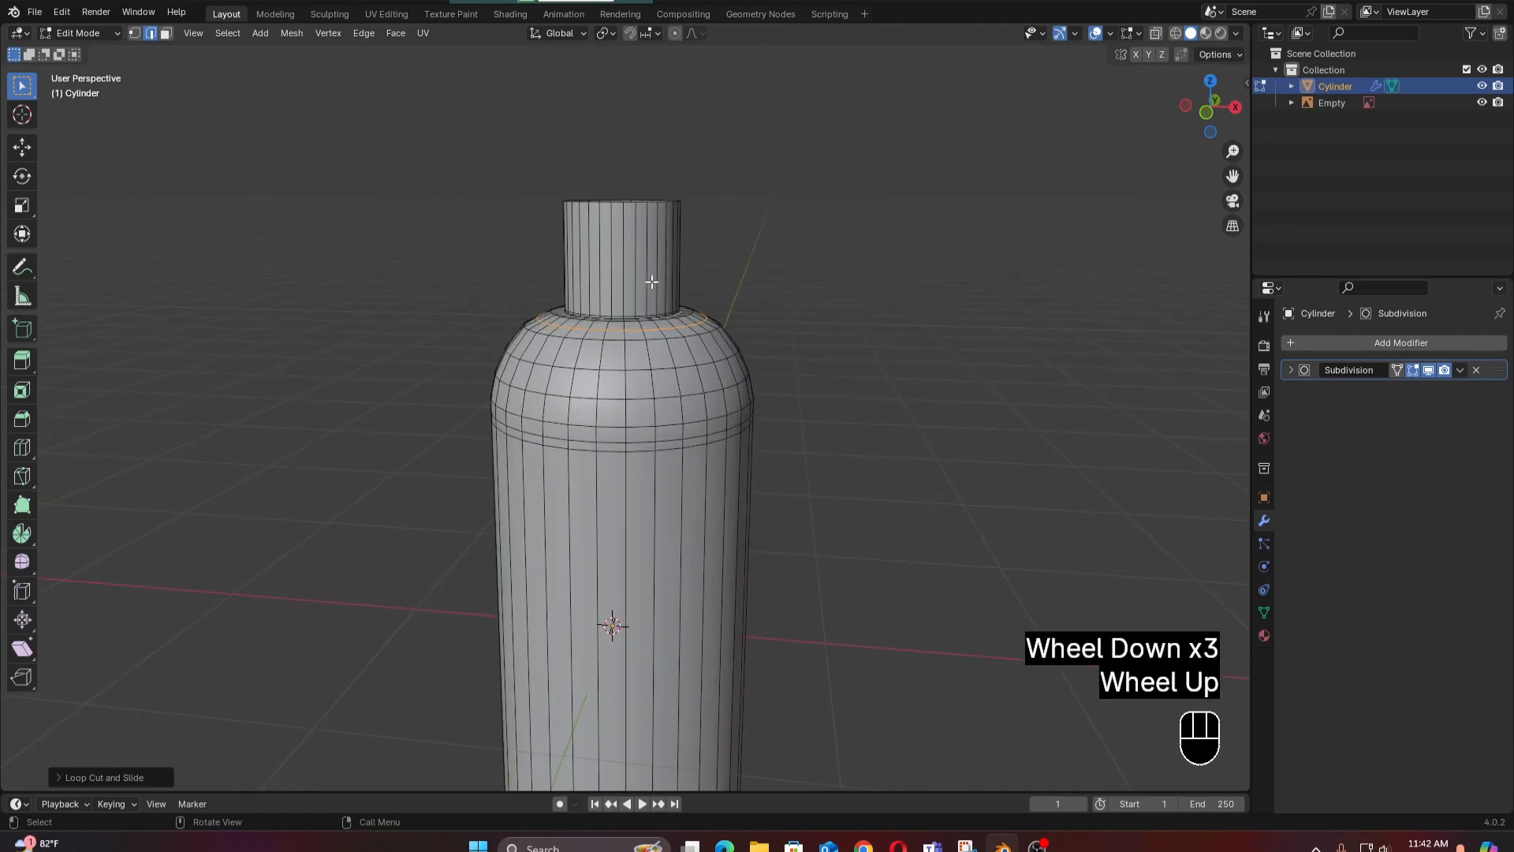
Add a loop cut around the bottle's neck and slide it up close to the top rim.
middle_click_drag(651, 302, 652, 335, "shift")
scroll(652, 336, "up", 1)
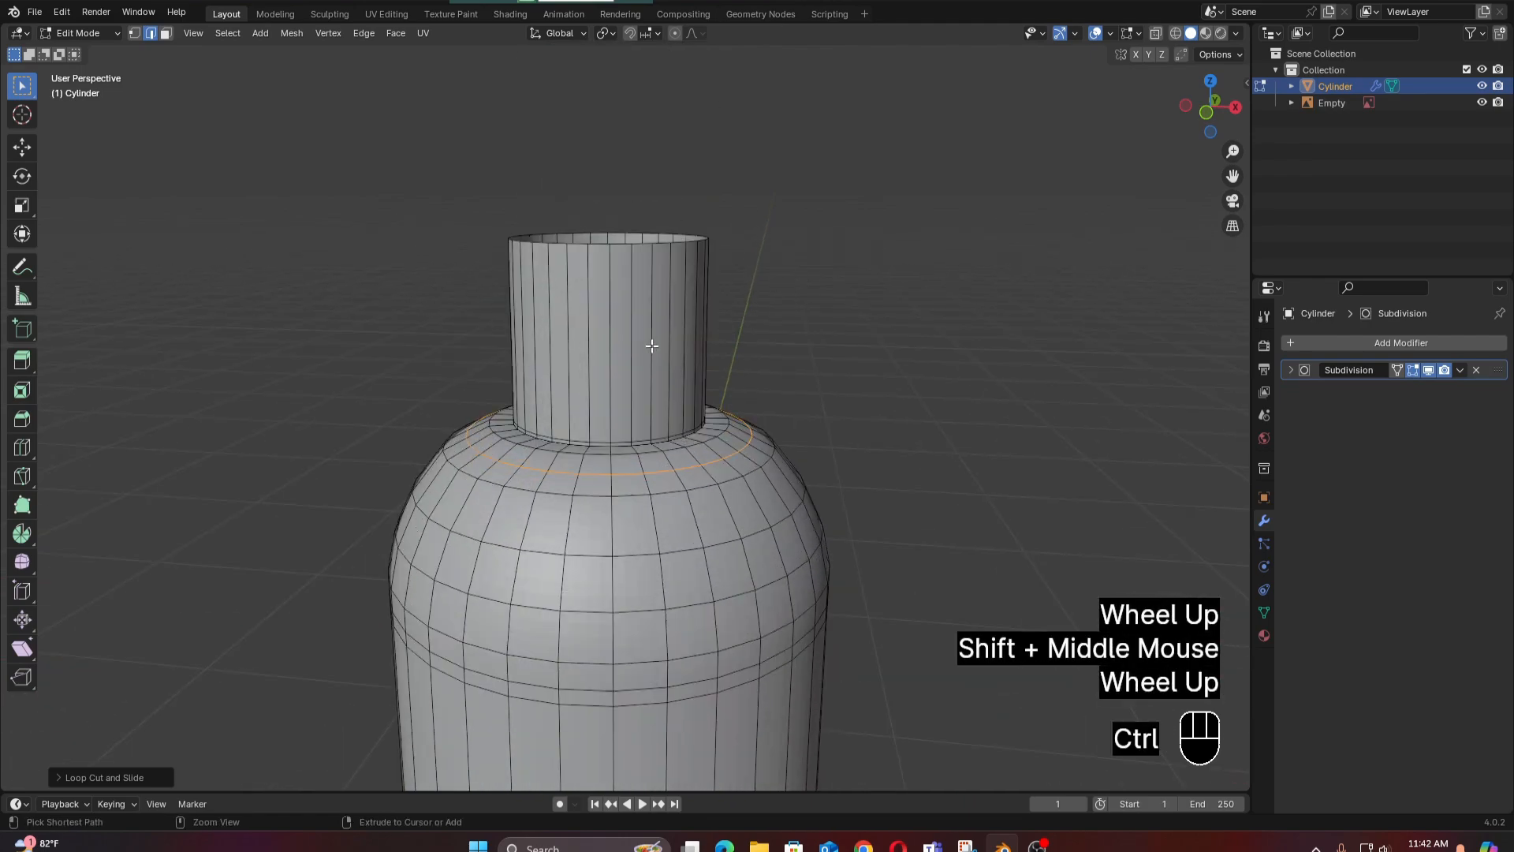
key("ctrl+r")
left_click(652, 347)
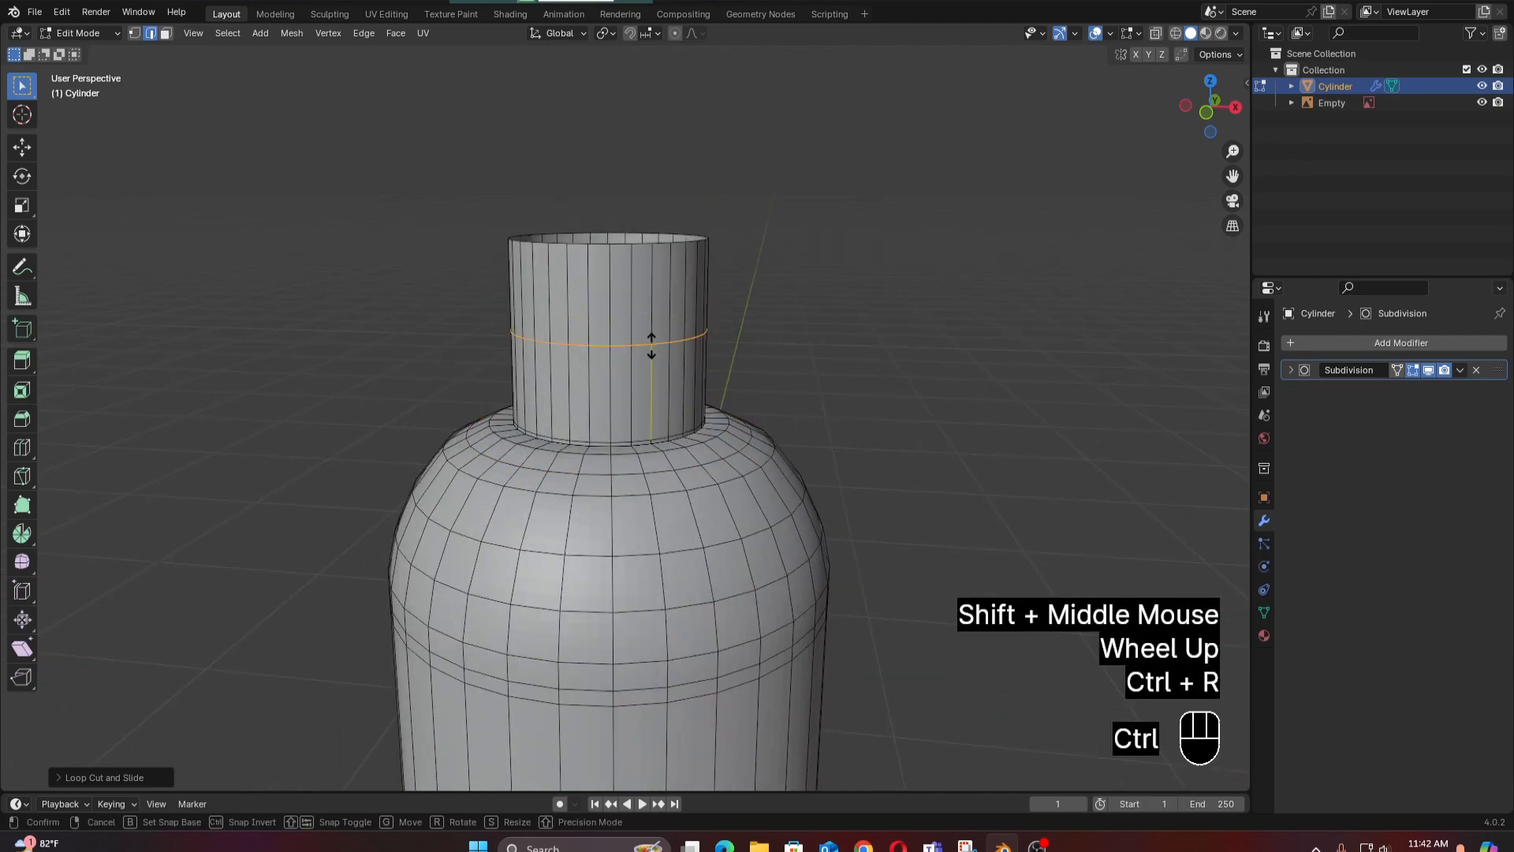
left_click(650, 254)
scroll(619, 358, "down", 4)
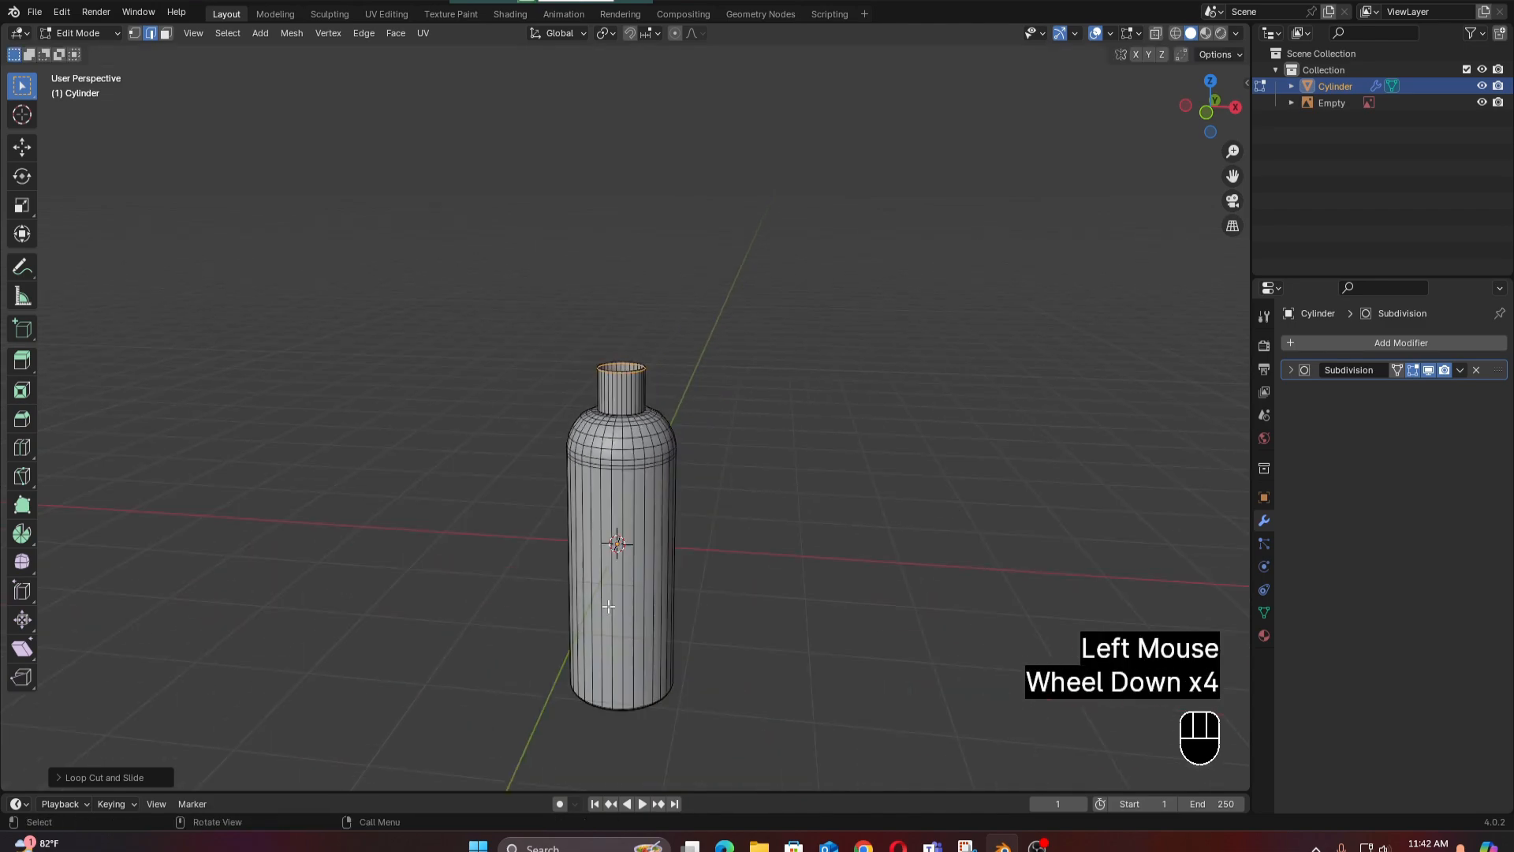
Examine the bottle's recessed base from below, with its edge loops and with the smoothed surface in Object Mode.
middle_click_drag(619, 358, 620, 551)
scroll(619, 544, "up", 2)
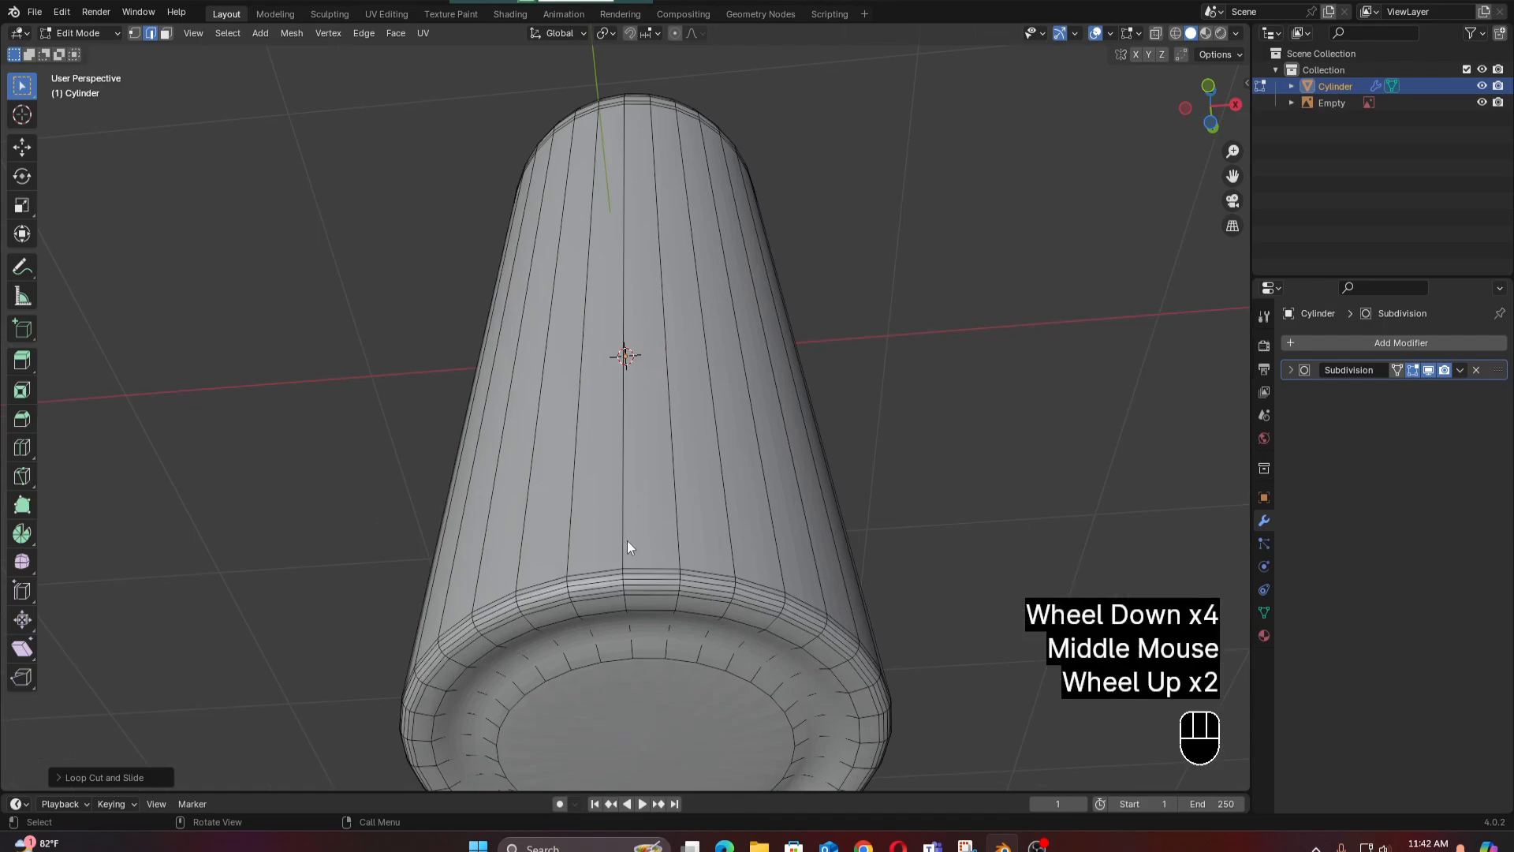
key("Tab")
key("Tab")
middle_click_drag(625, 631, 662, 485, "shift")
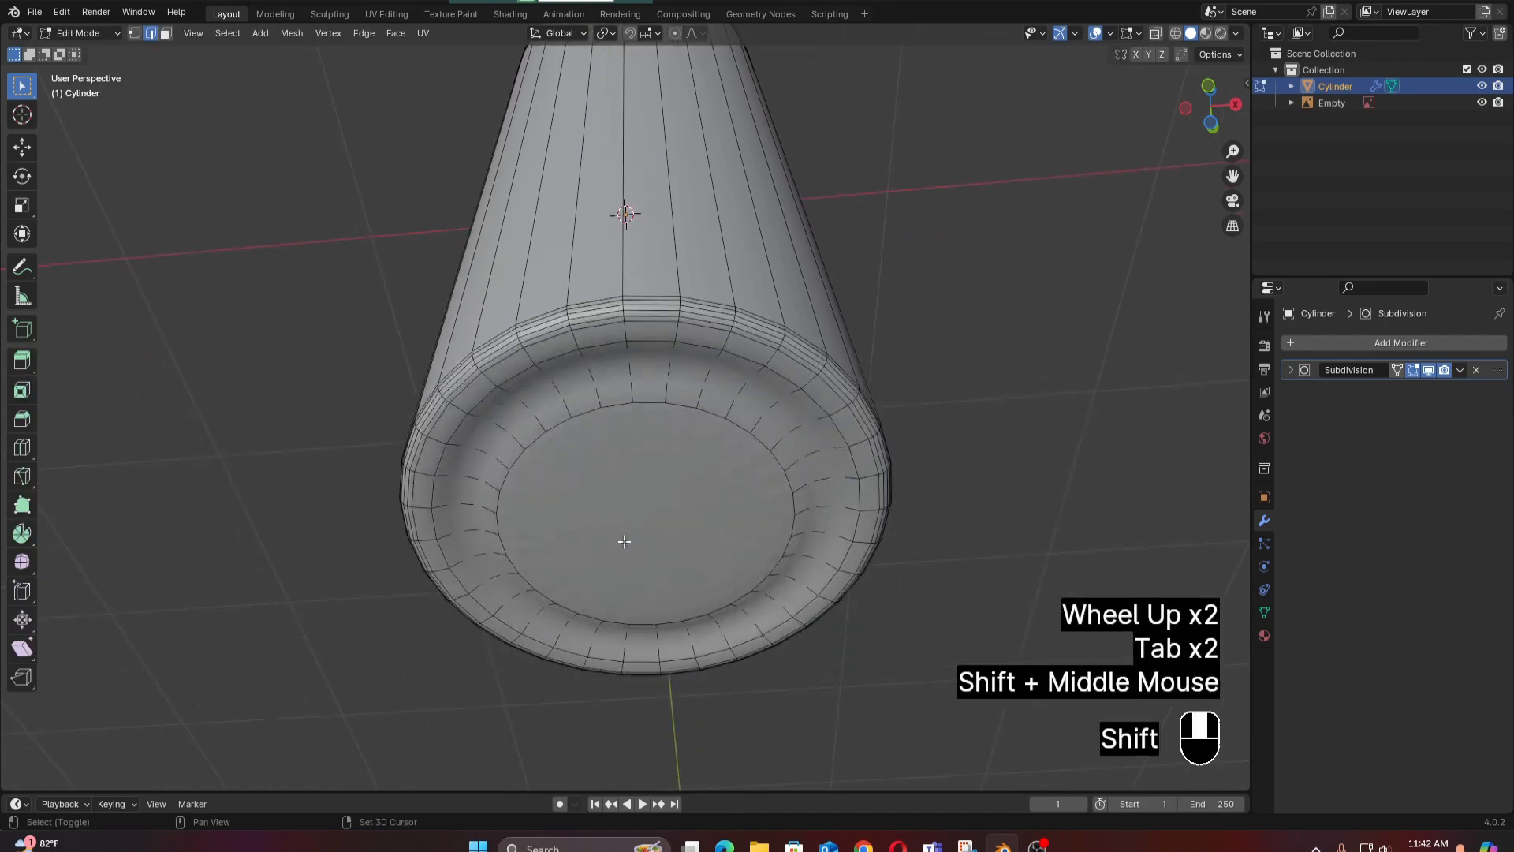
scroll(668, 475, "up", 2)
scroll(668, 474, "down", 3)
key("Tab")
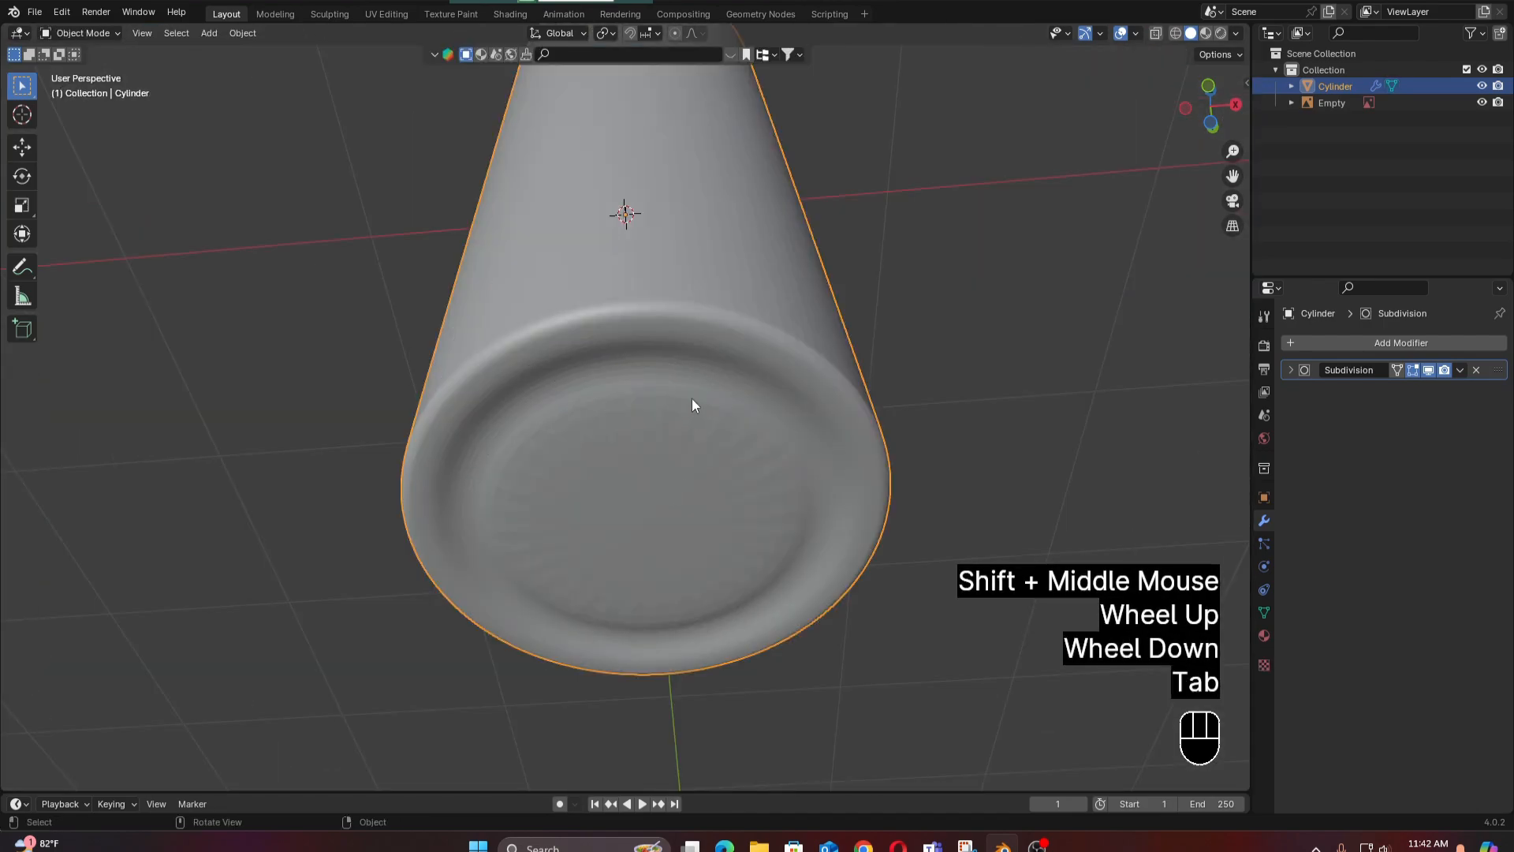
Apply Shade Smooth to the whole bottle.
scroll(663, 315, "down", 2)
middle_click_drag(666, 318, 664, 381)
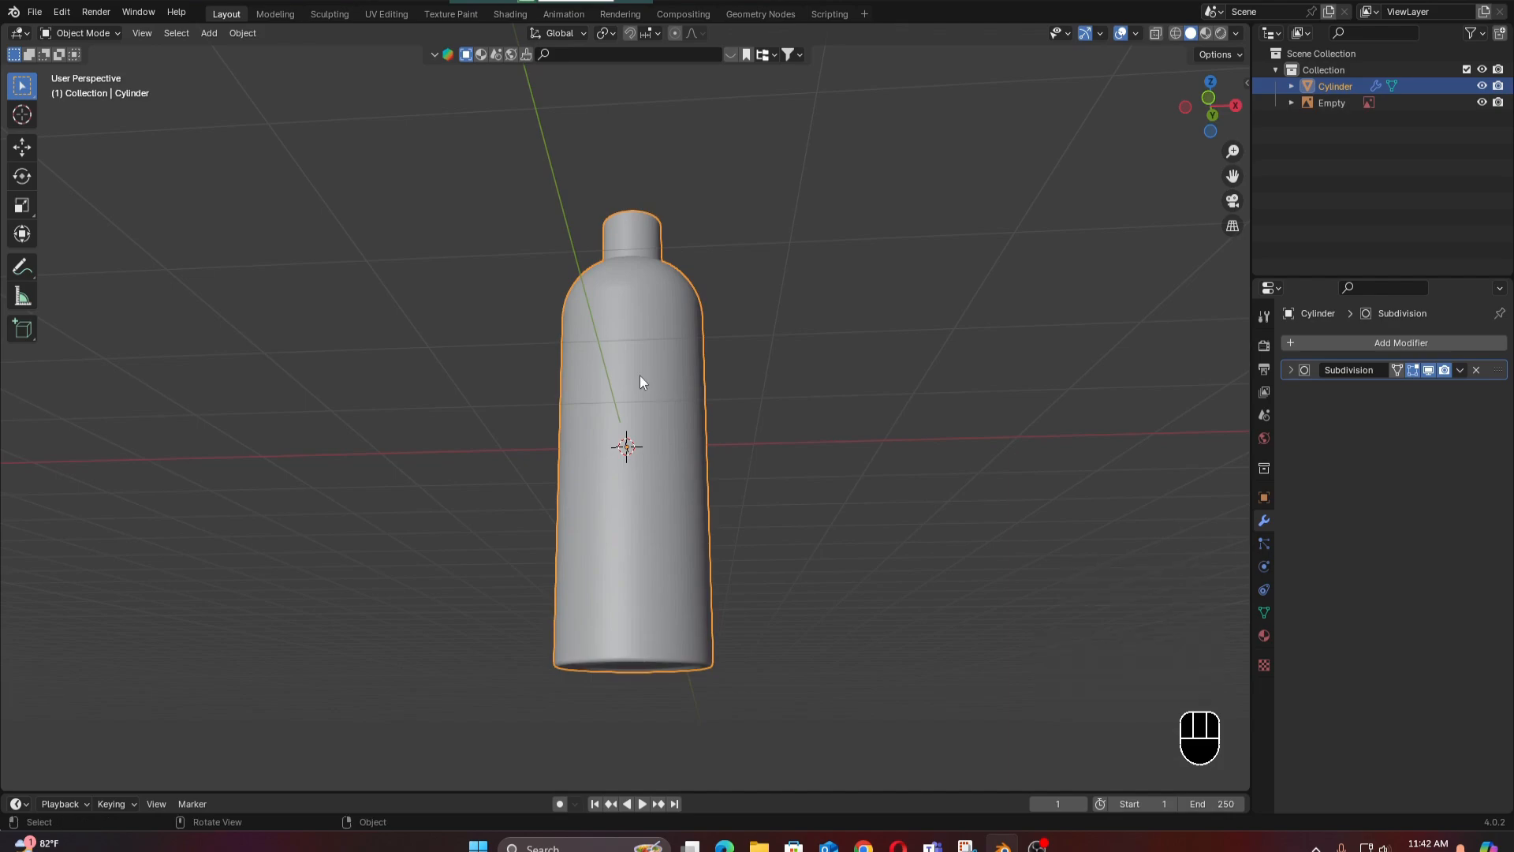
right_click(641, 376)
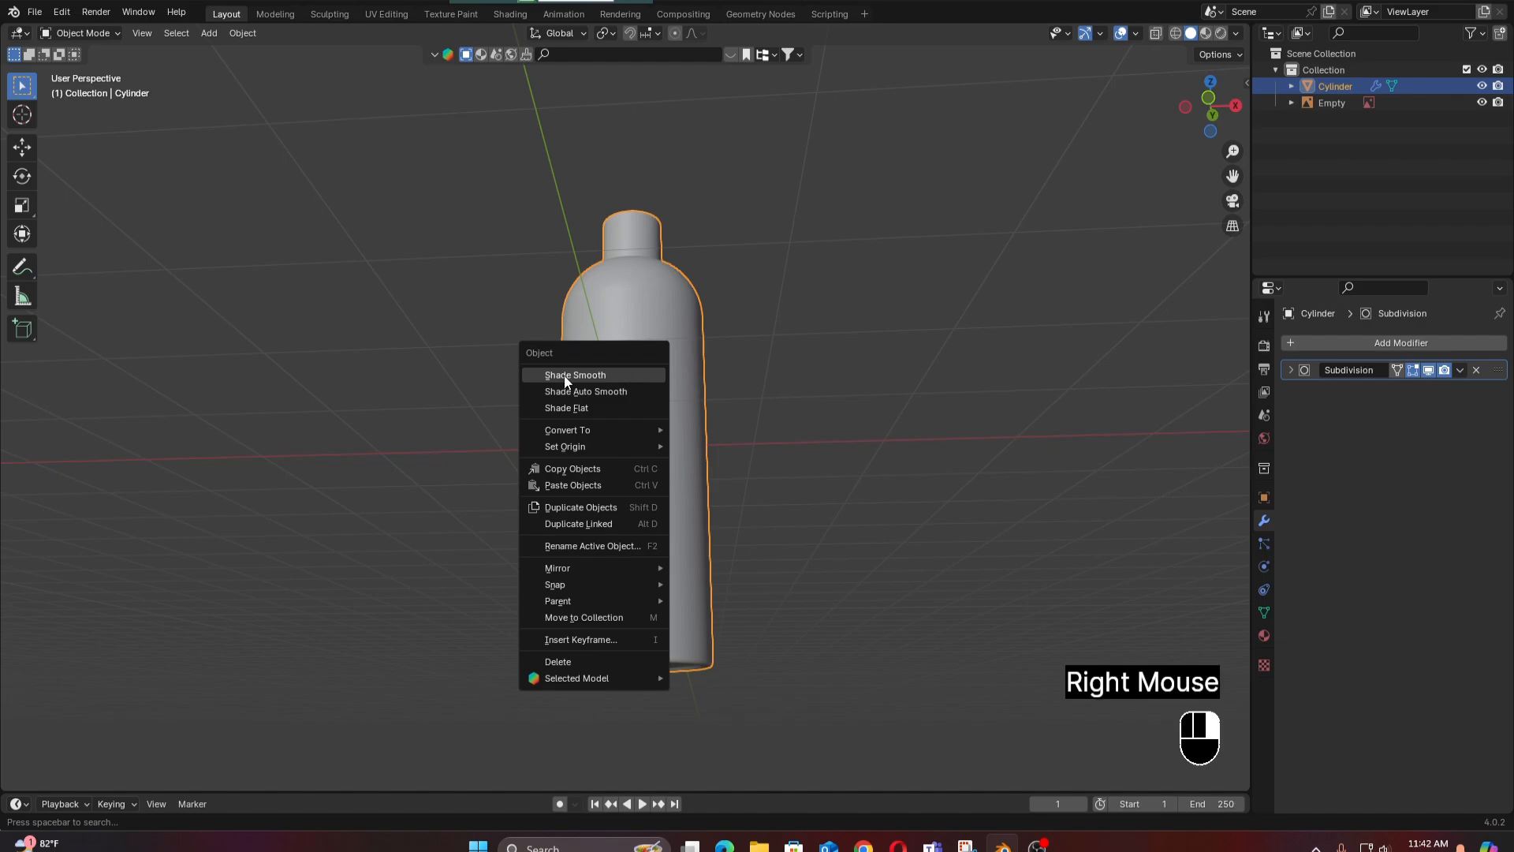
left_click(607, 374)
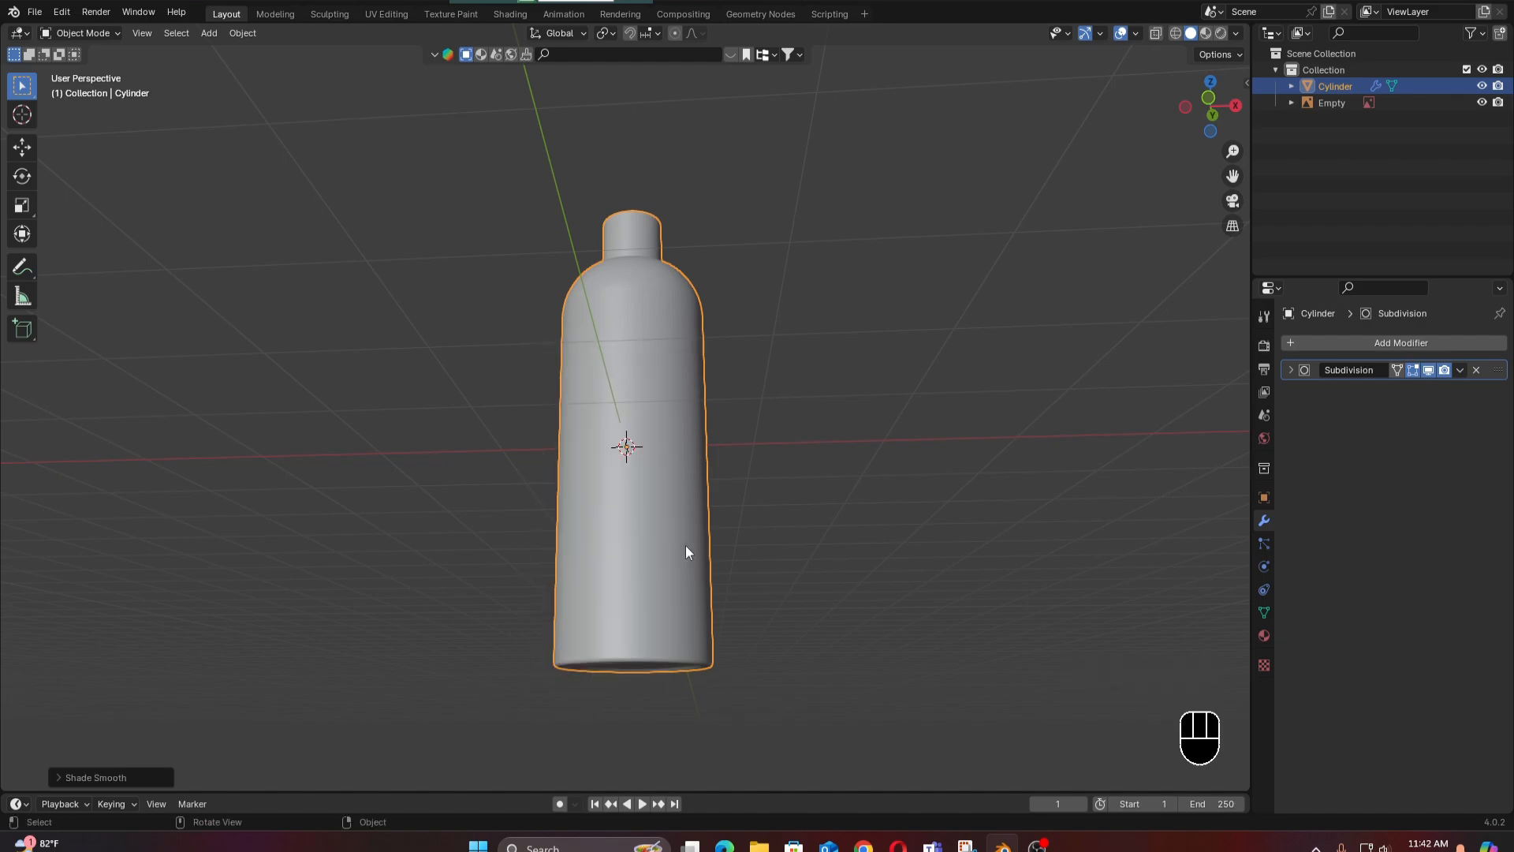
Add a loop cut in the base's recess in Edit Mode and slide it close to the flat centre face.
middle_click_drag(685, 546, 695, 474)
scroll(691, 501, "up", 3)
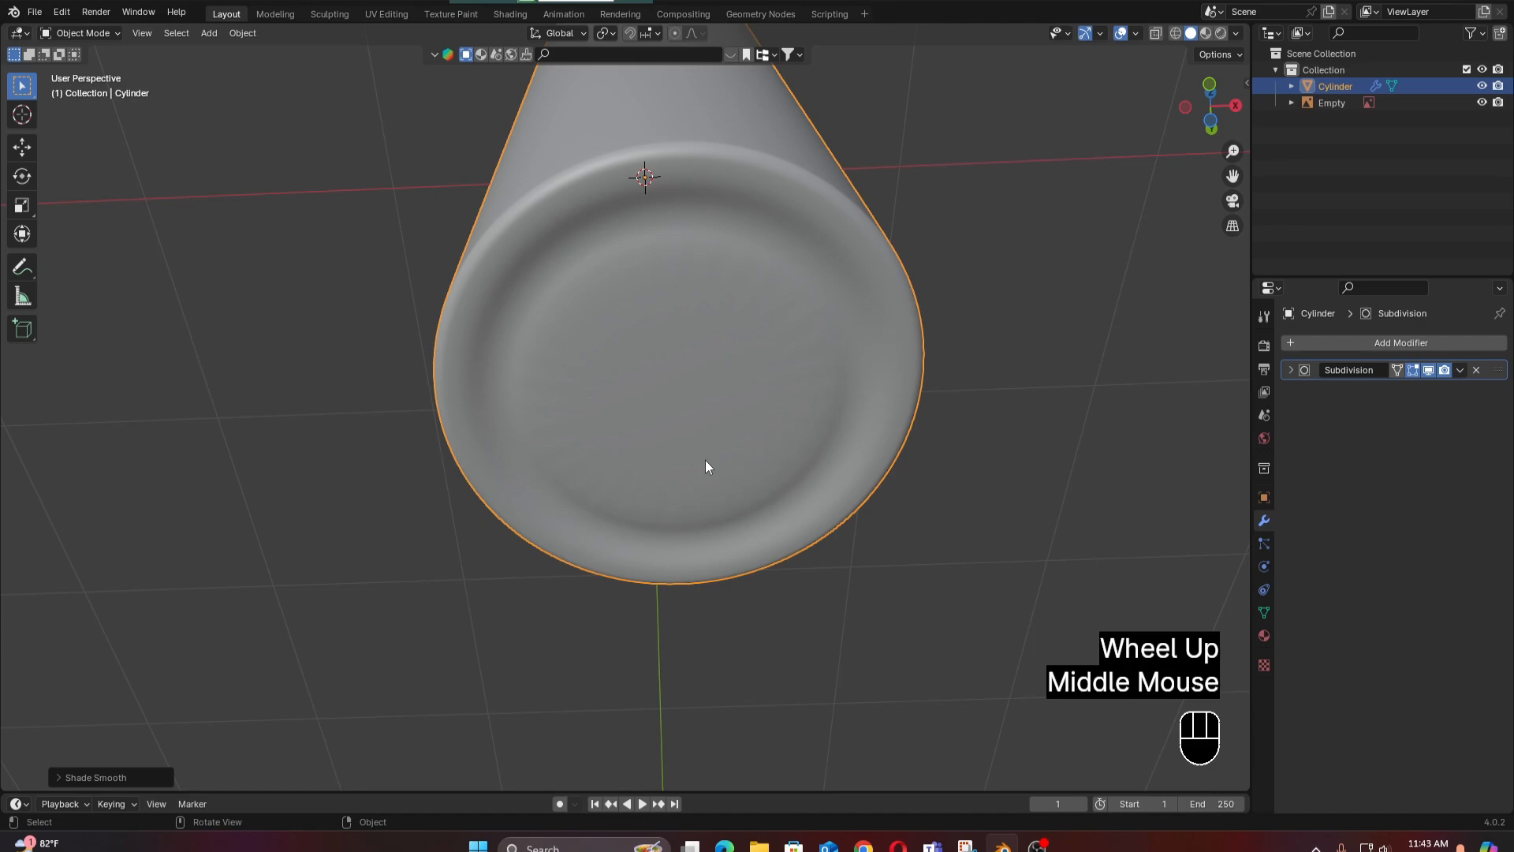
scroll(723, 409, "down", 2)
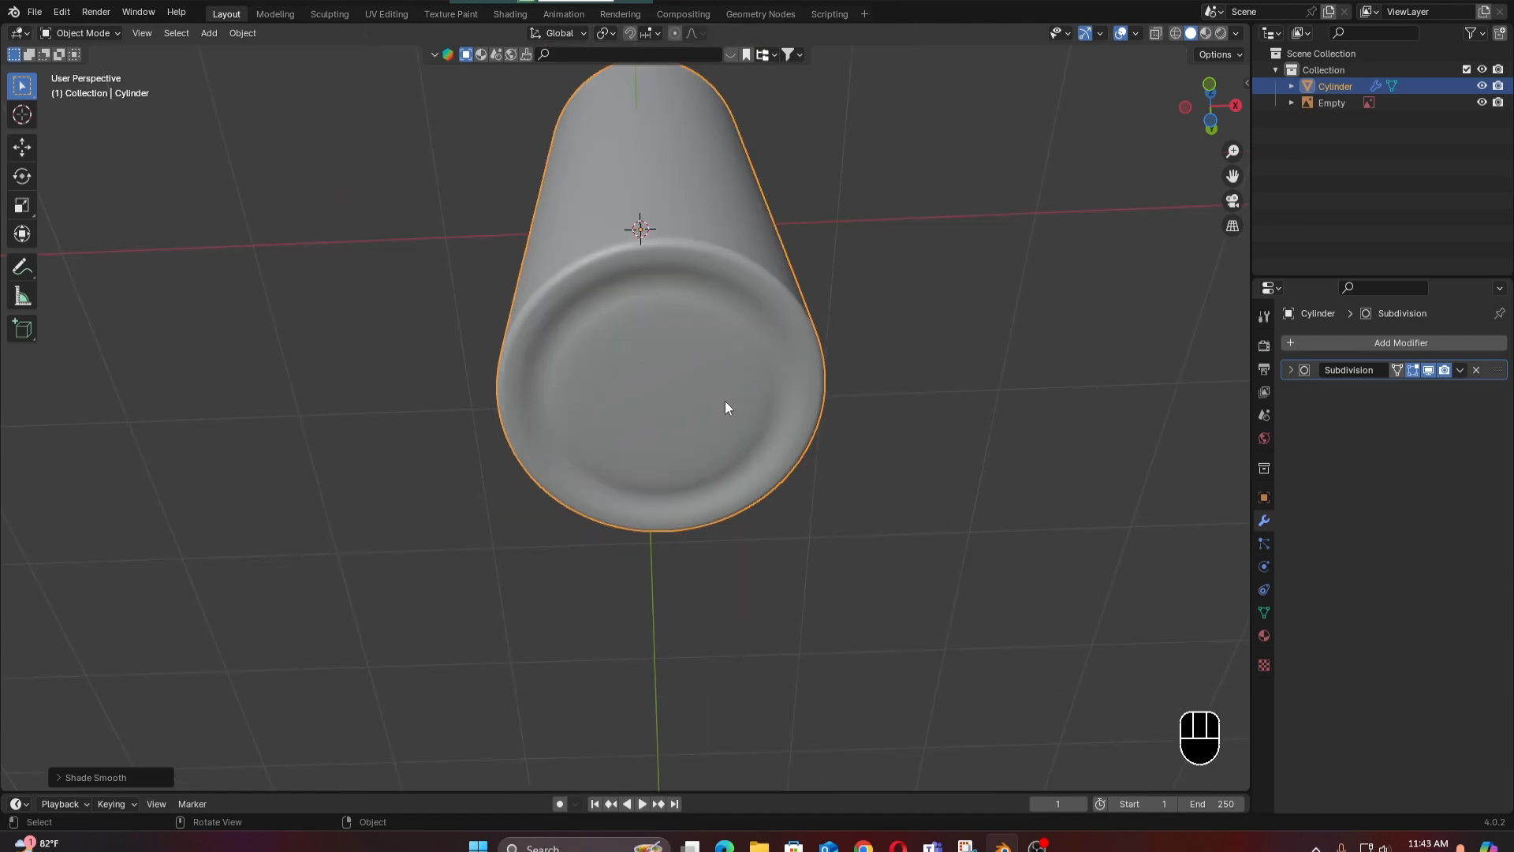
key("Tab")
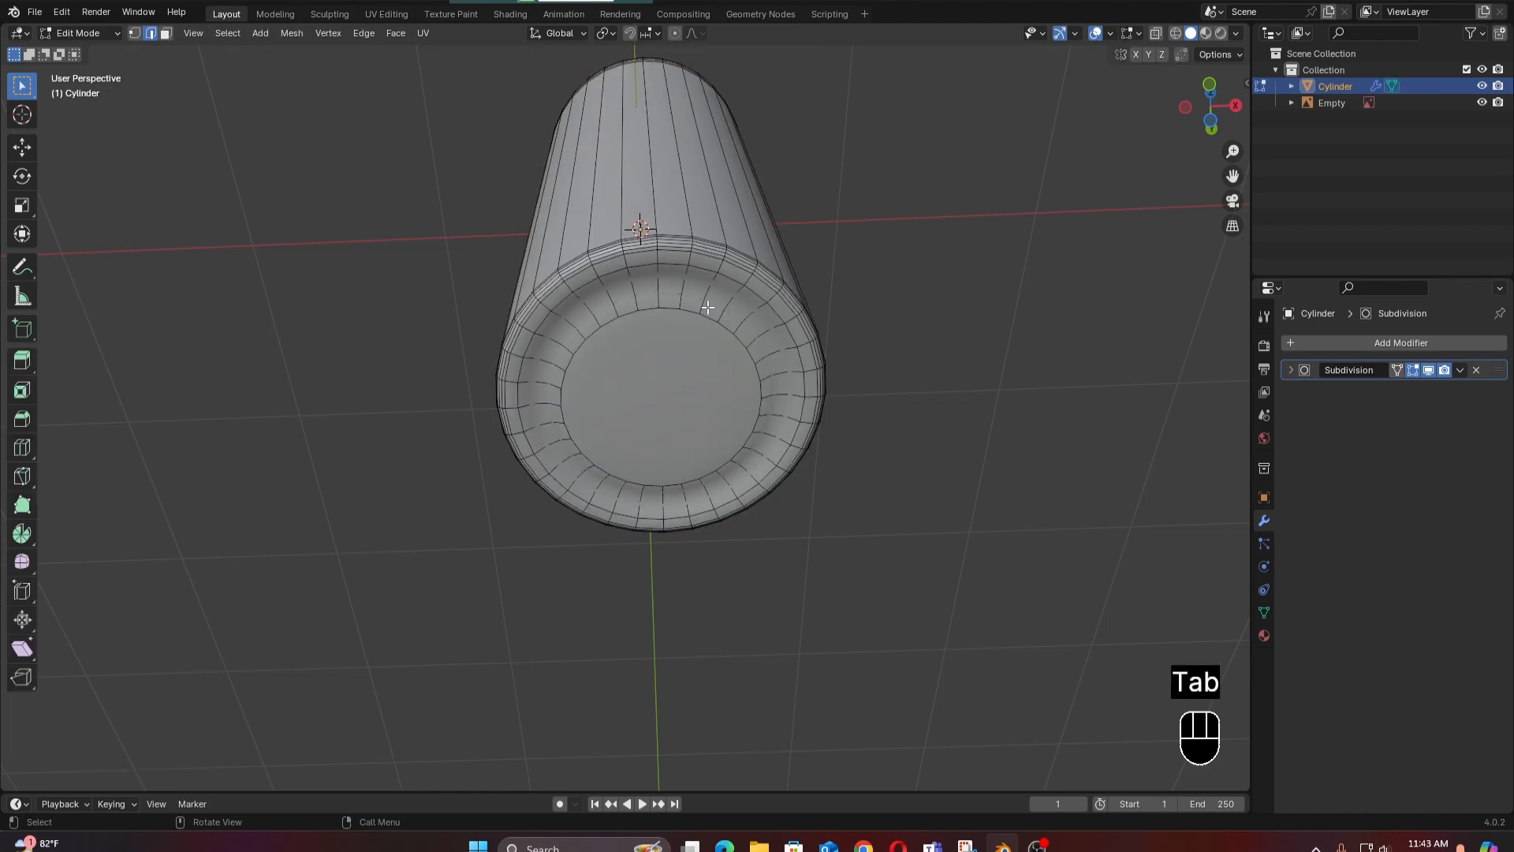
key("ctrl")
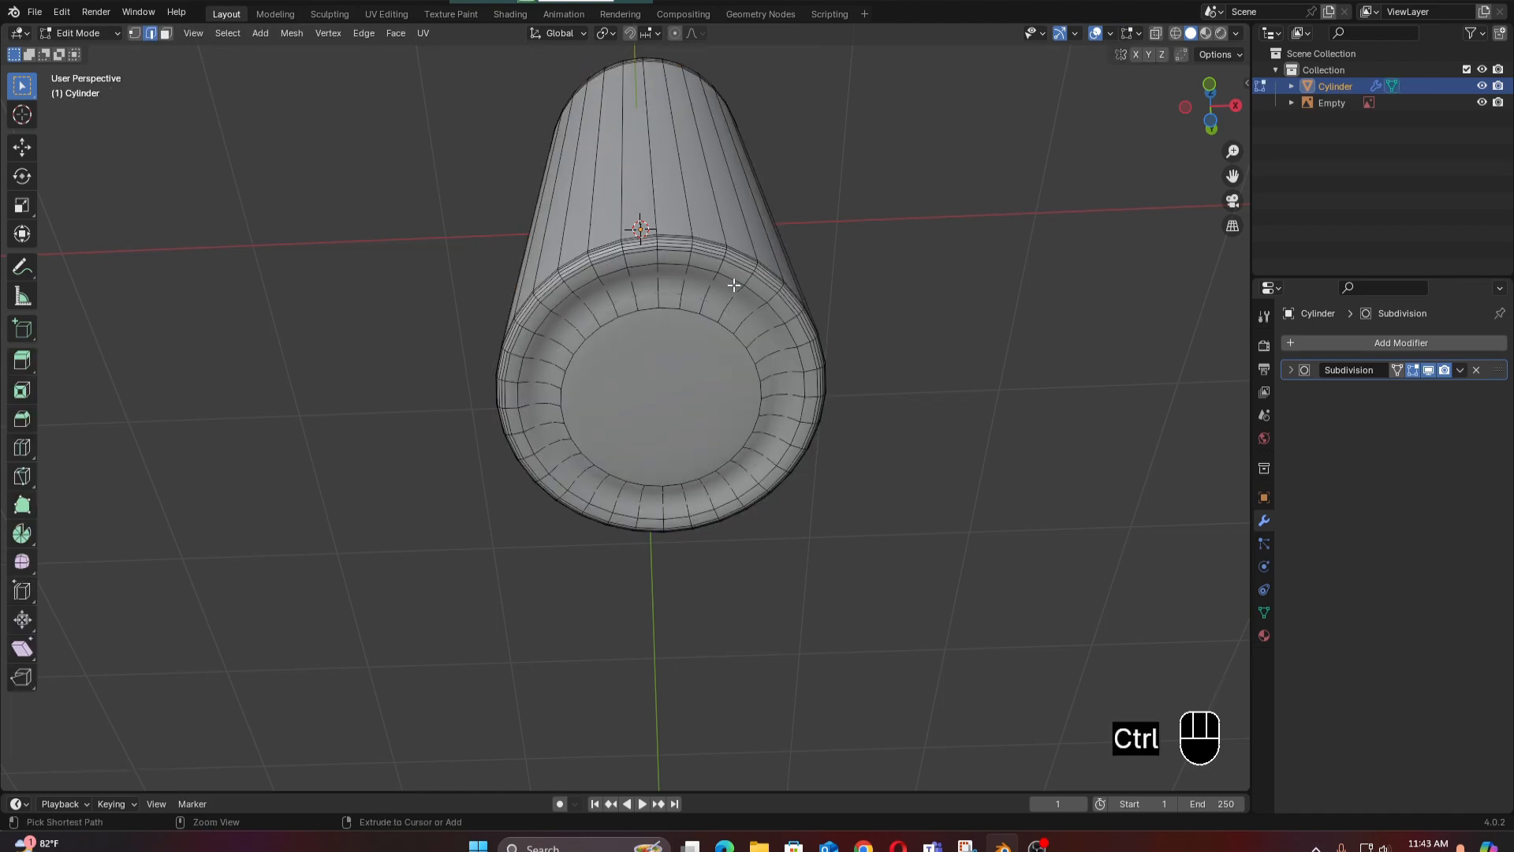
key("ctrl+r")
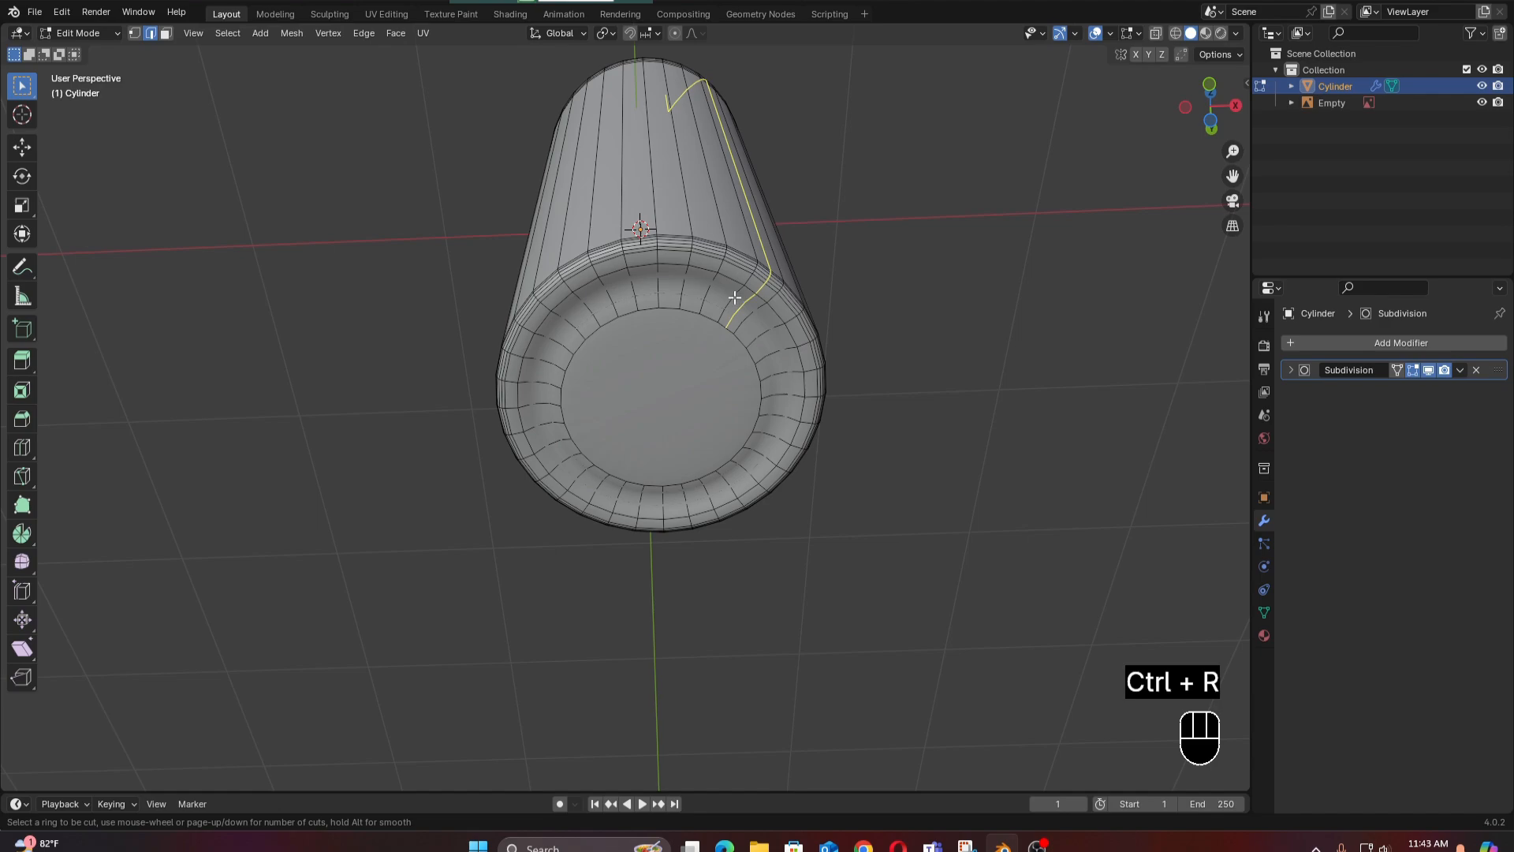
left_click(716, 306)
left_click(718, 311)
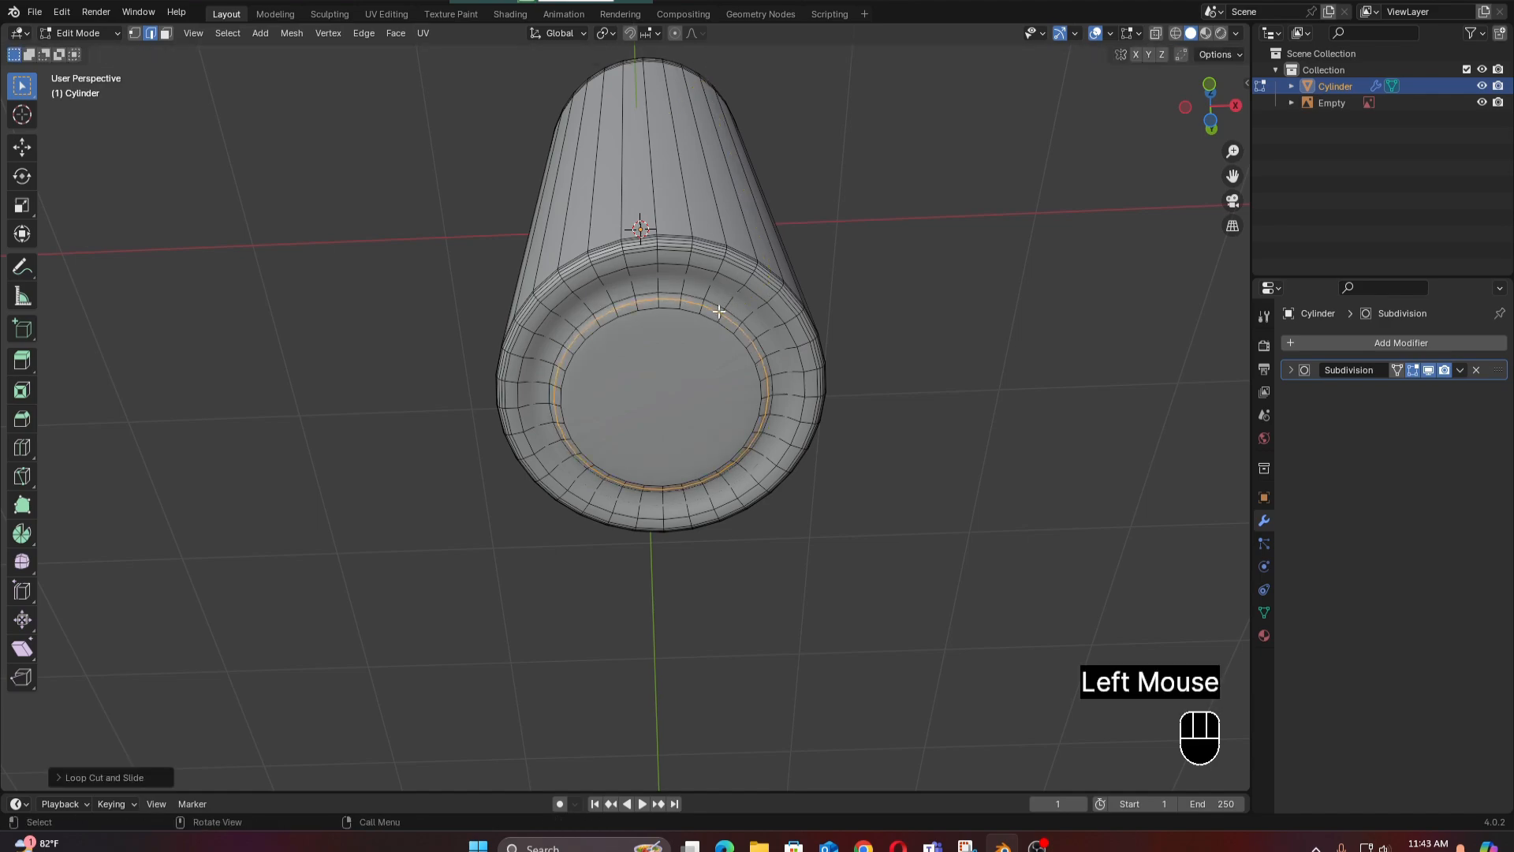
Add a second loop cut in the base's recess, slide it outward toward the rim, and return to Object Mode.
key("ctrl+r")
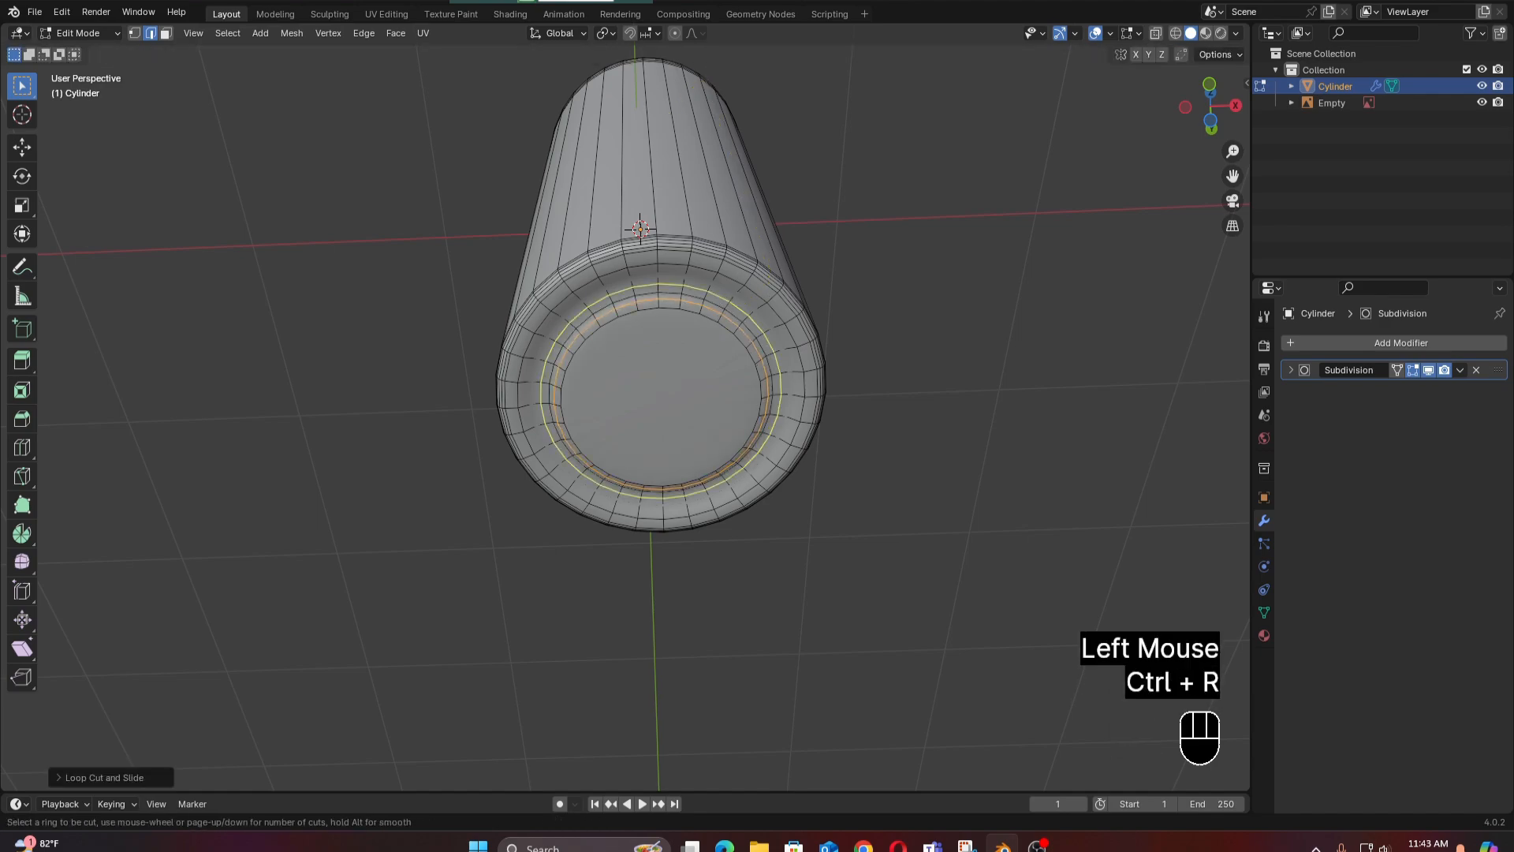
left_click(727, 298)
left_click(731, 298)
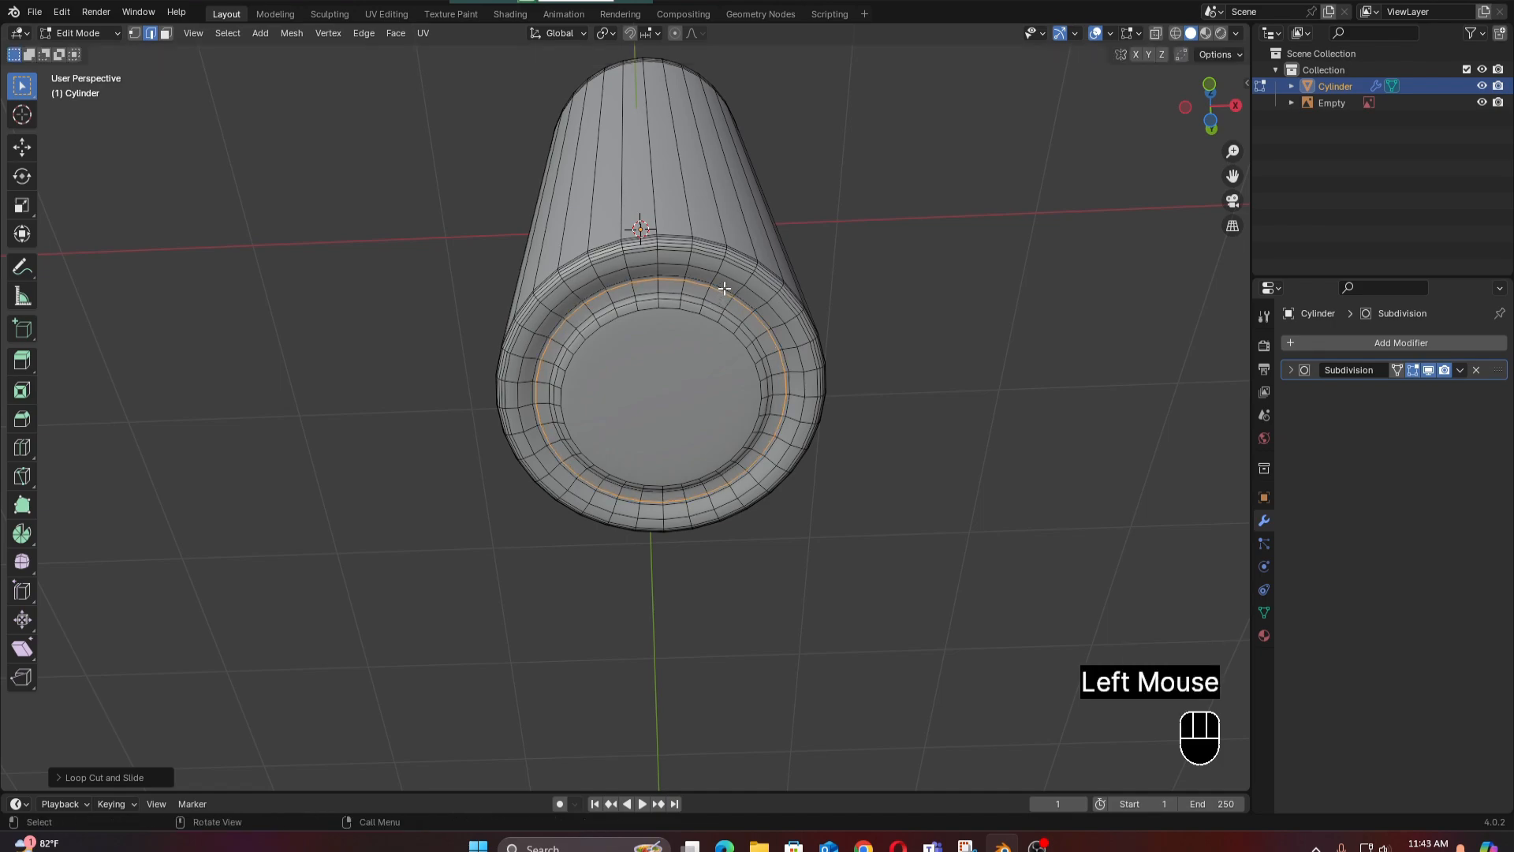
key("Tab")
Inspect the smoothed base, the overall bottle, and the neck opening with its shoulder junction.
scroll(723, 293, "down", 2)
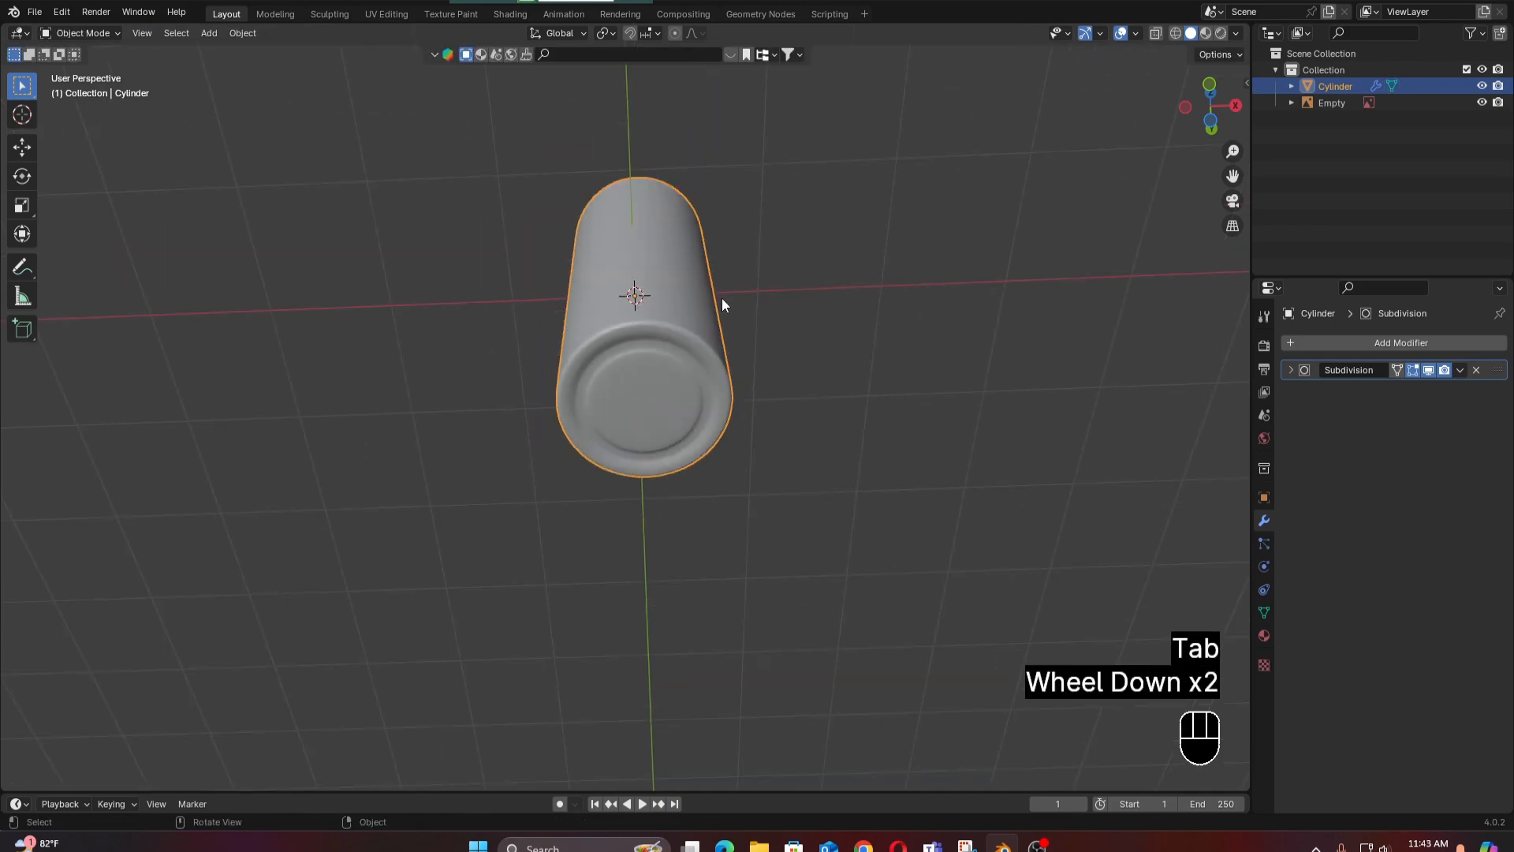
middle_click_drag(721, 296, 713, 402)
key("KP_1")
scroll(736, 391, "up", 3)
scroll(736, 382, "up", 2)
scroll(713, 402, "up", 2)
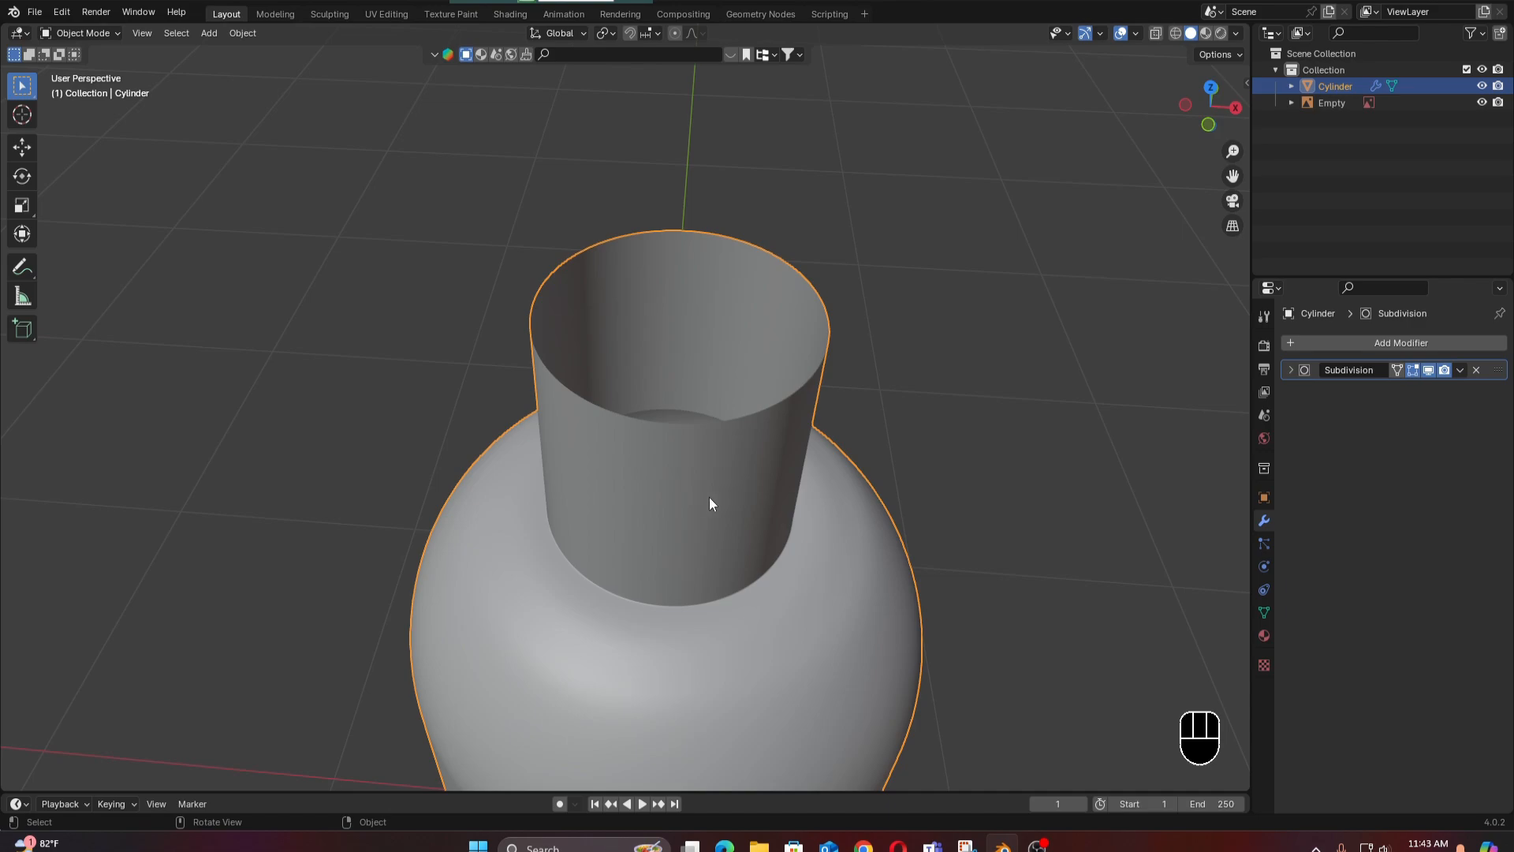
scroll(713, 477, "down", 2)
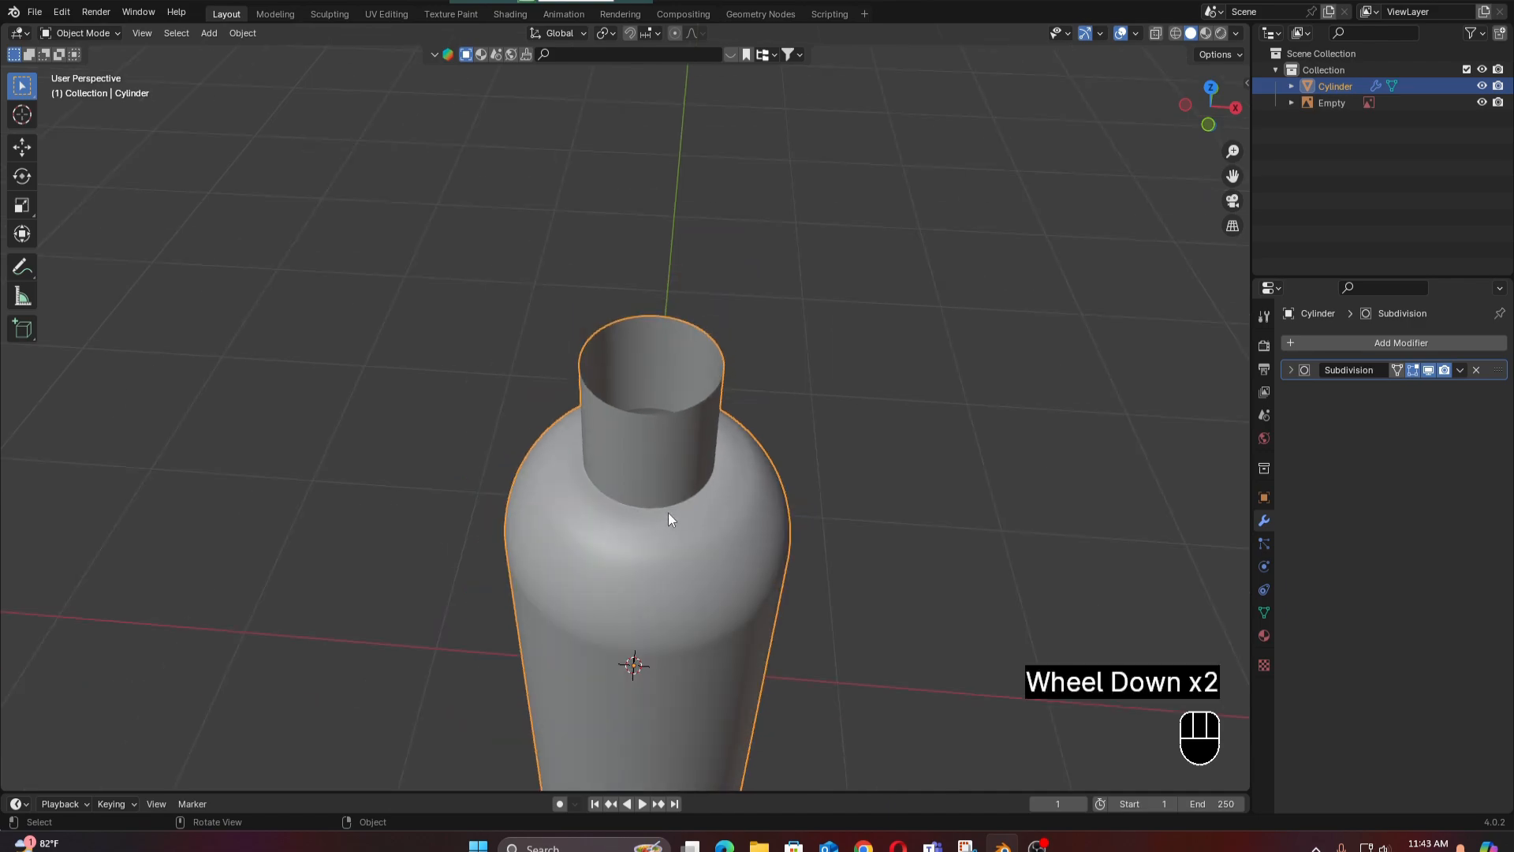
scroll(669, 519, "up", 1)
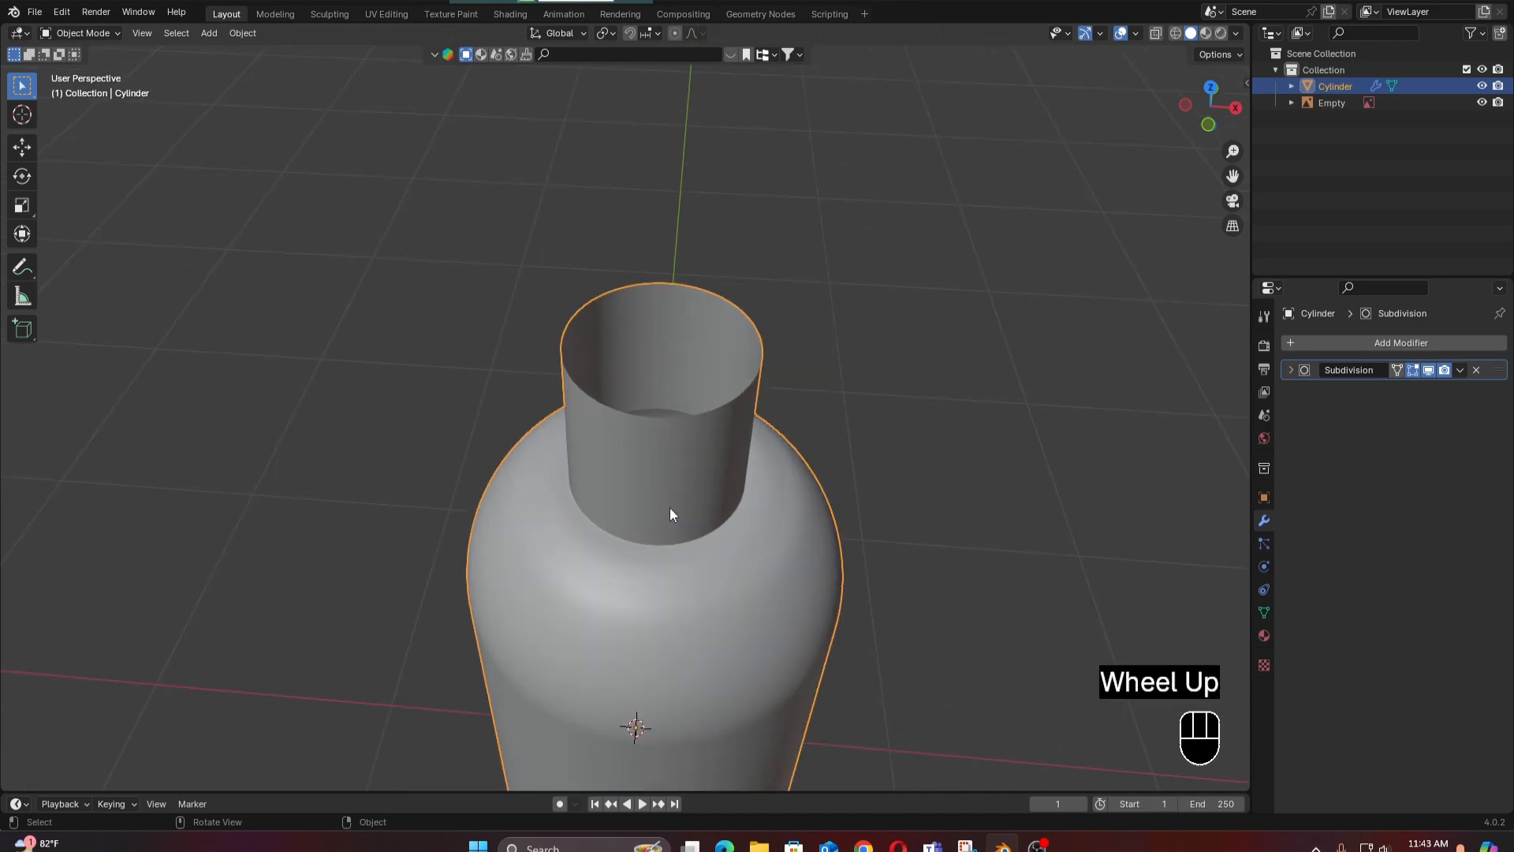
scroll(678, 478, "up", 1)
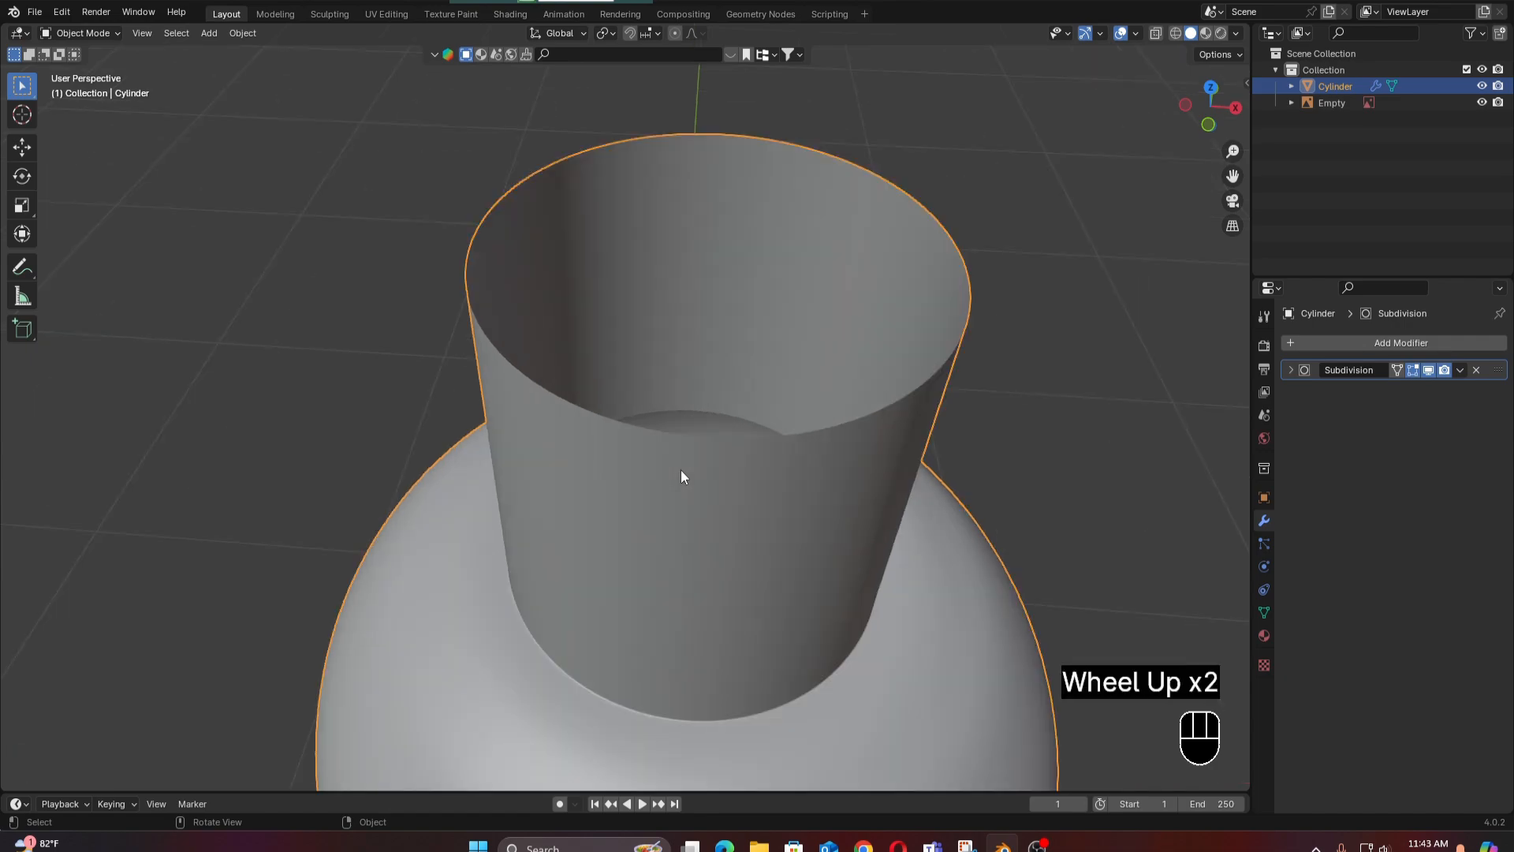
mouse_move(679, 470)
middle_mouse_down()
mouse_move(655, 583)
mouse_move(673, 490)
middle_mouse_up()
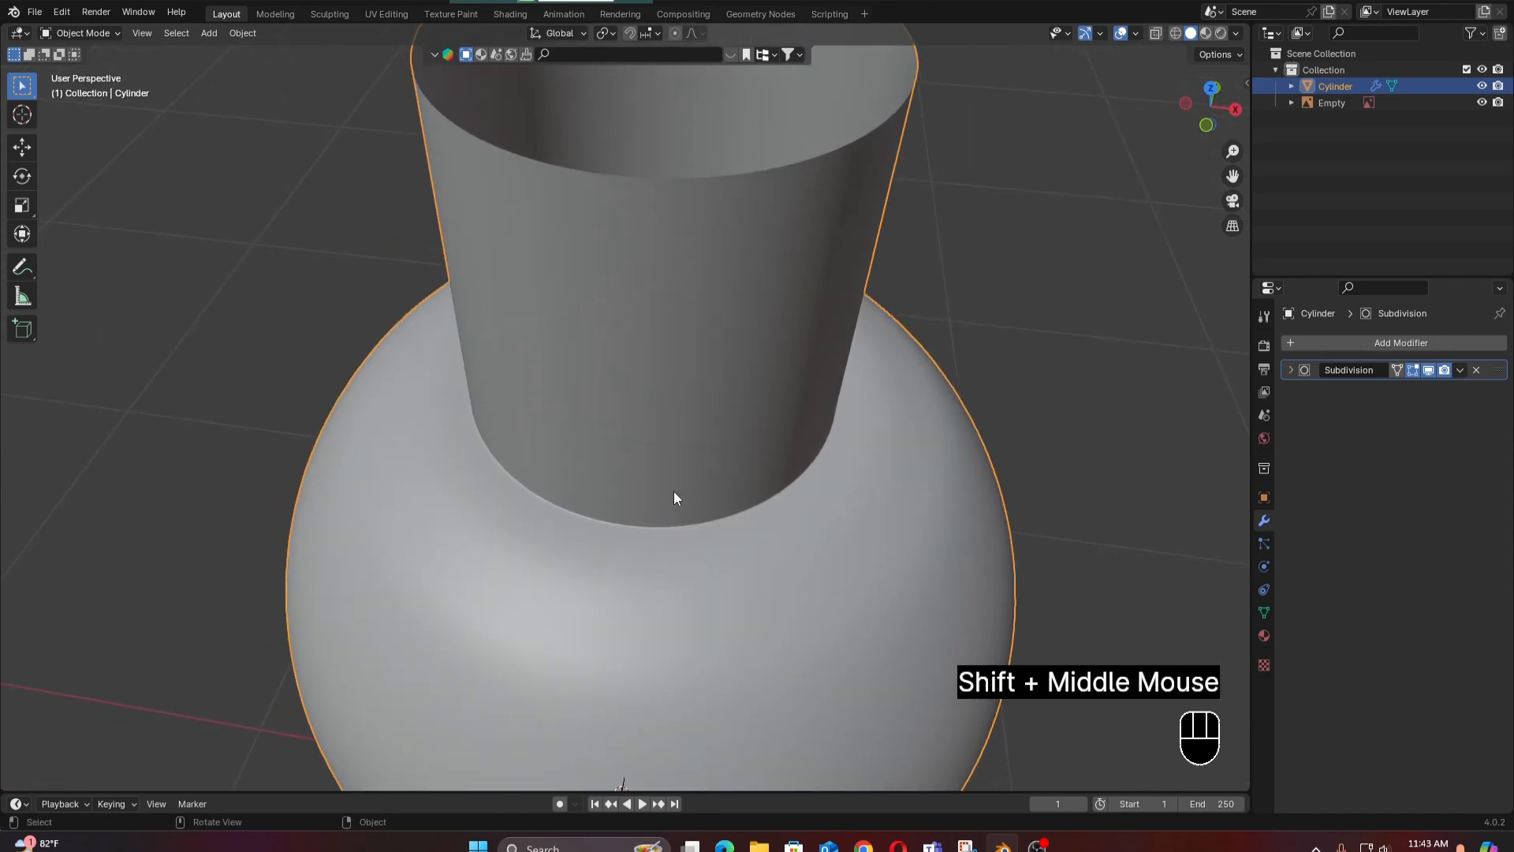
scroll(673, 491, "down", 2)
Add a Solidify modifier to the bottle to give its open shell a wall.
left_click(895, 418)
left_click(694, 440)
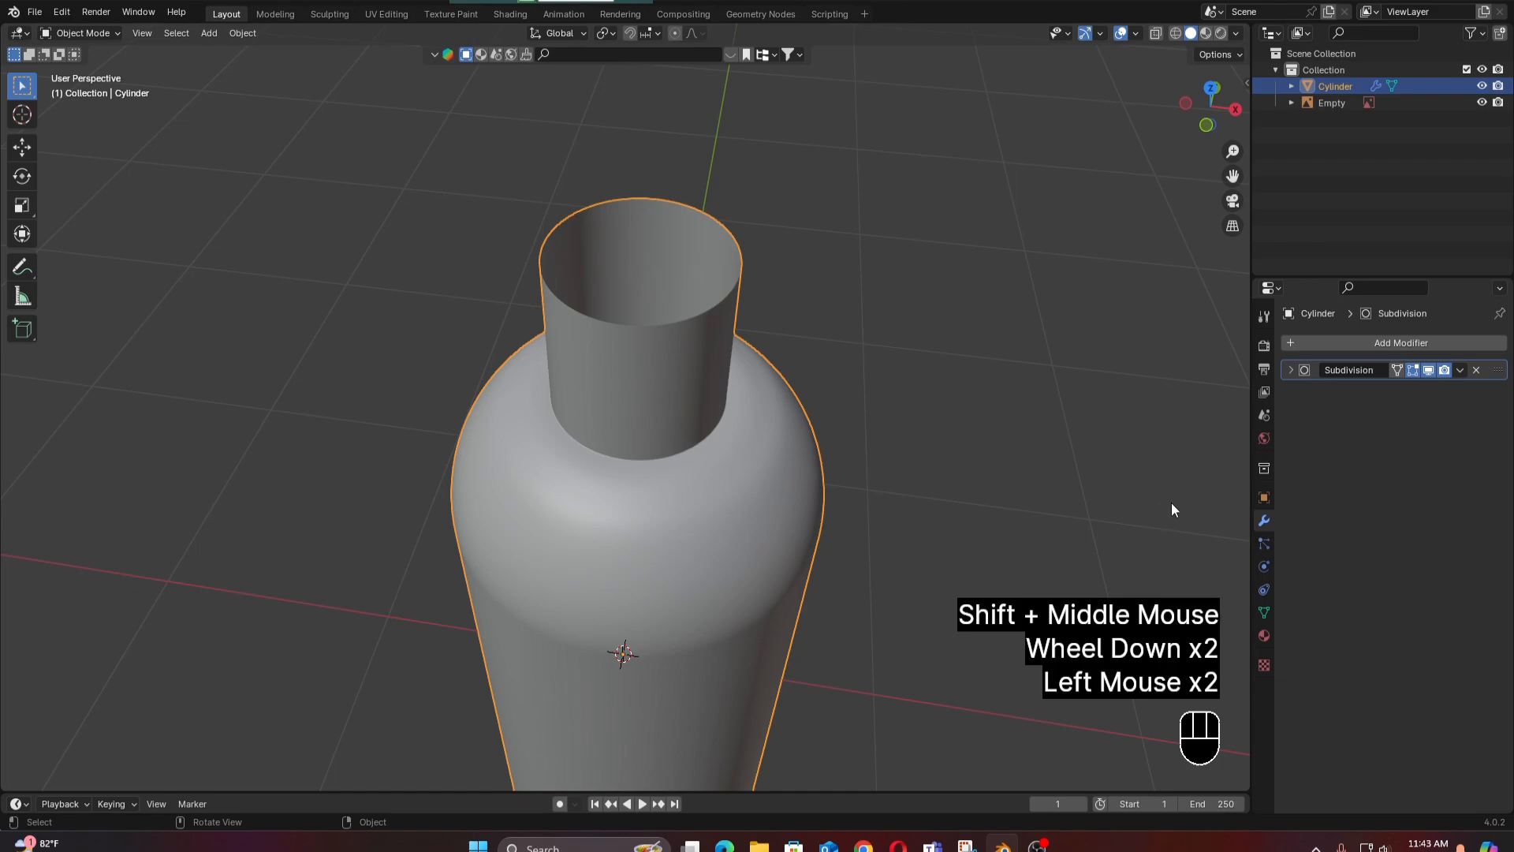
left_click(1264, 523)
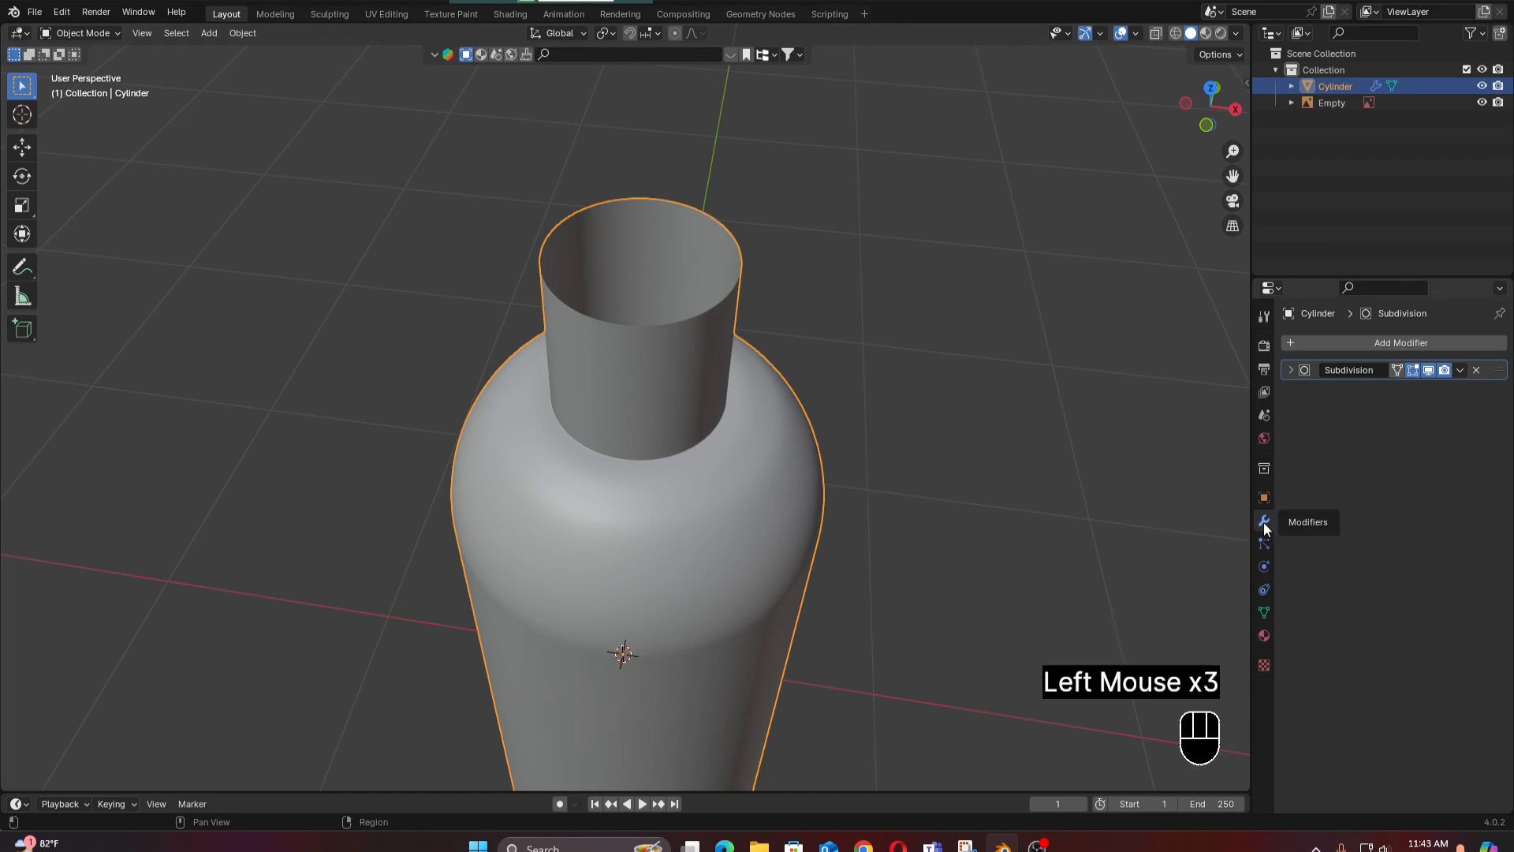
left_click(1395, 342)
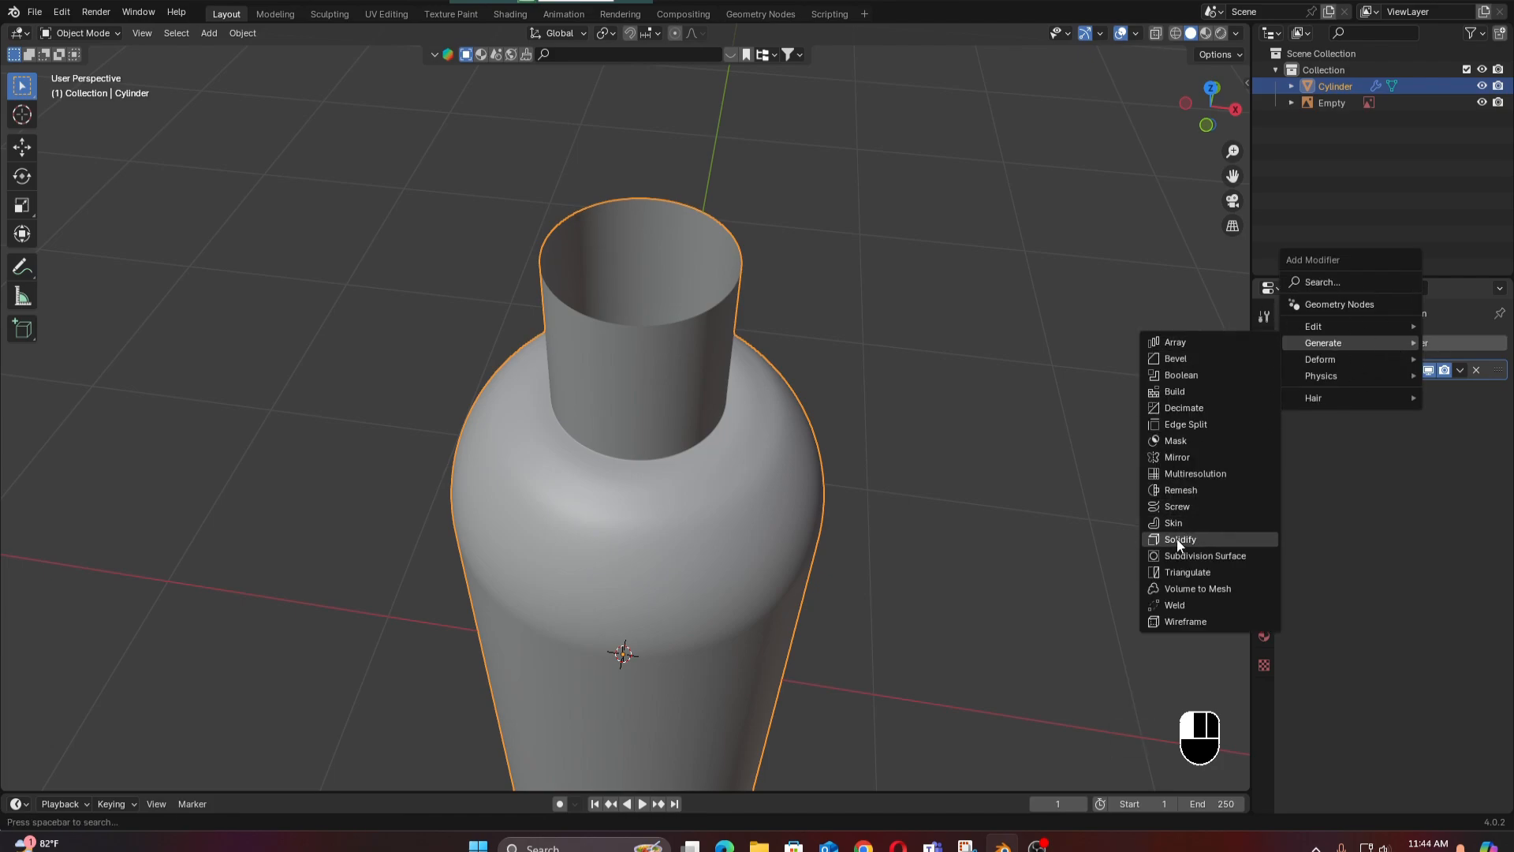
left_click(1213, 539)
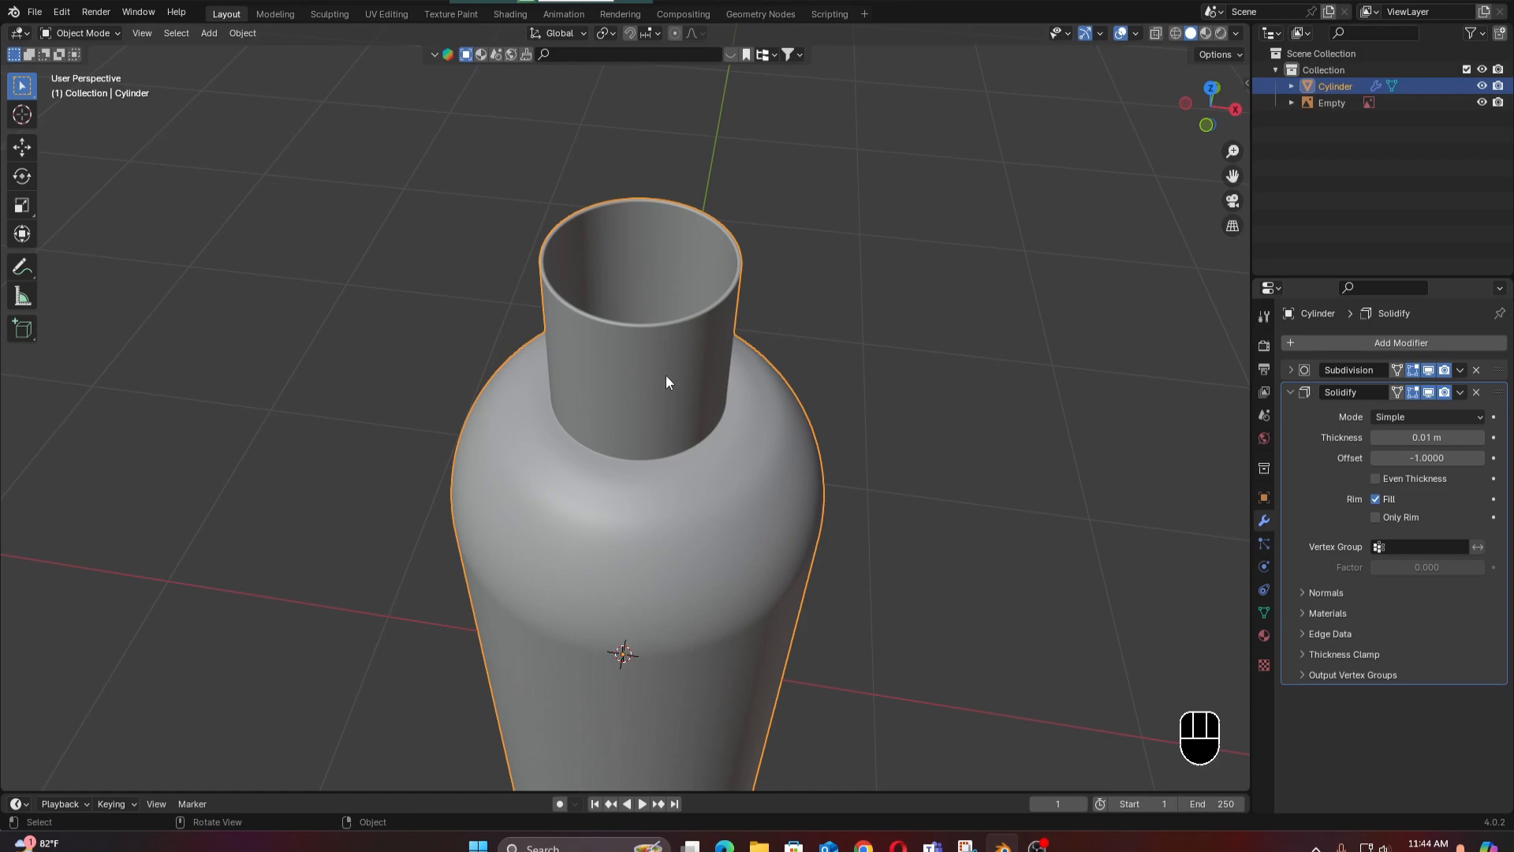
Set the Solidify modifier's thickness to 0.02 m and check the wall at the neck opening.
scroll(669, 339, "up", 2)
scroll(674, 337, "down", 3)
middle_click_drag(679, 334, 1110, 580)
scroll(659, 504, "up", 2)
scroll(665, 488, "down", 2)
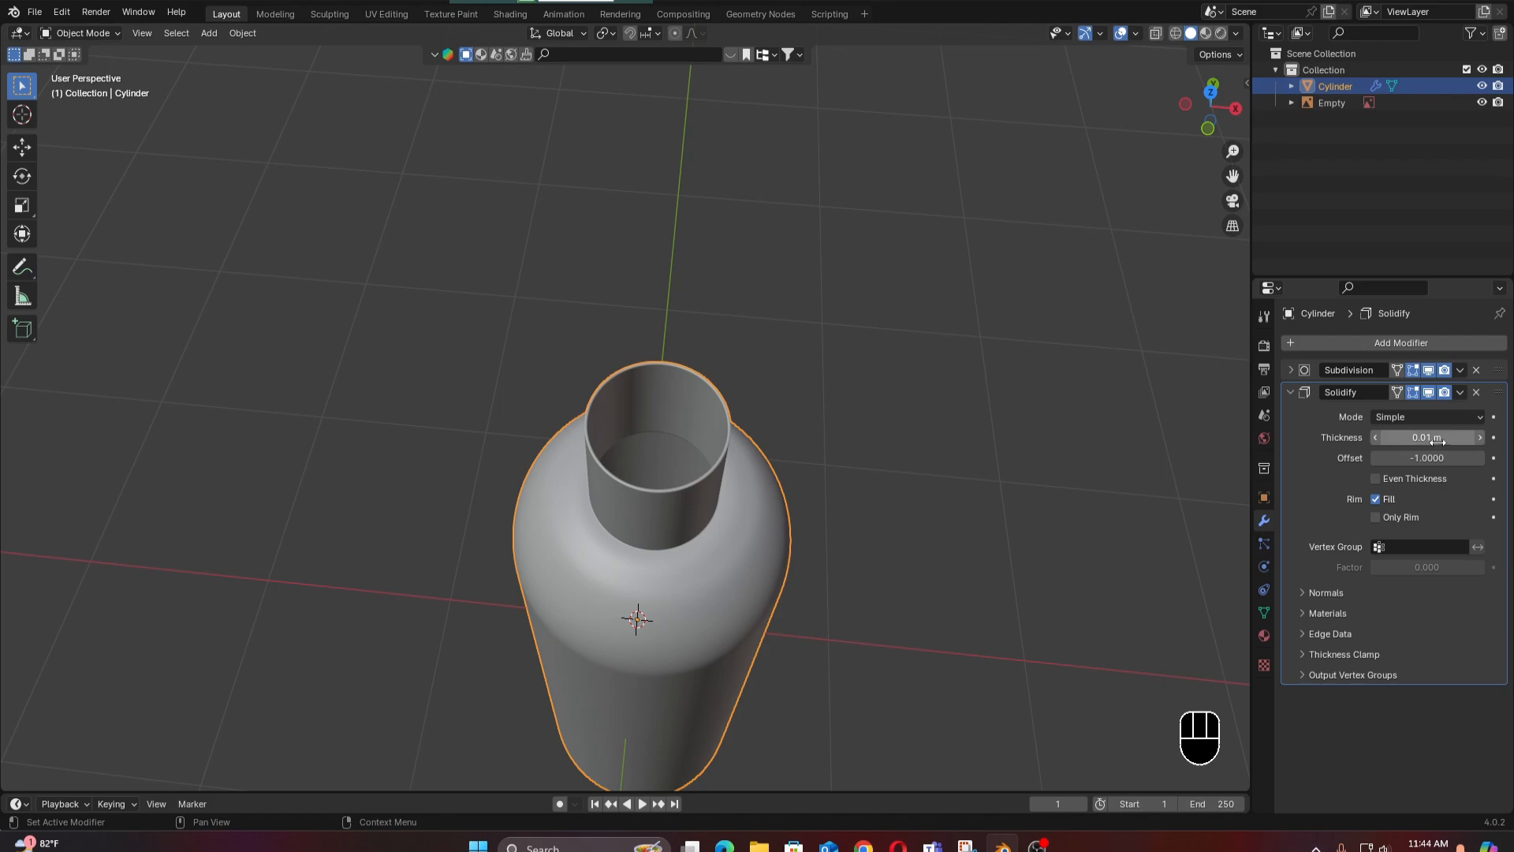
left_click(1479, 438)
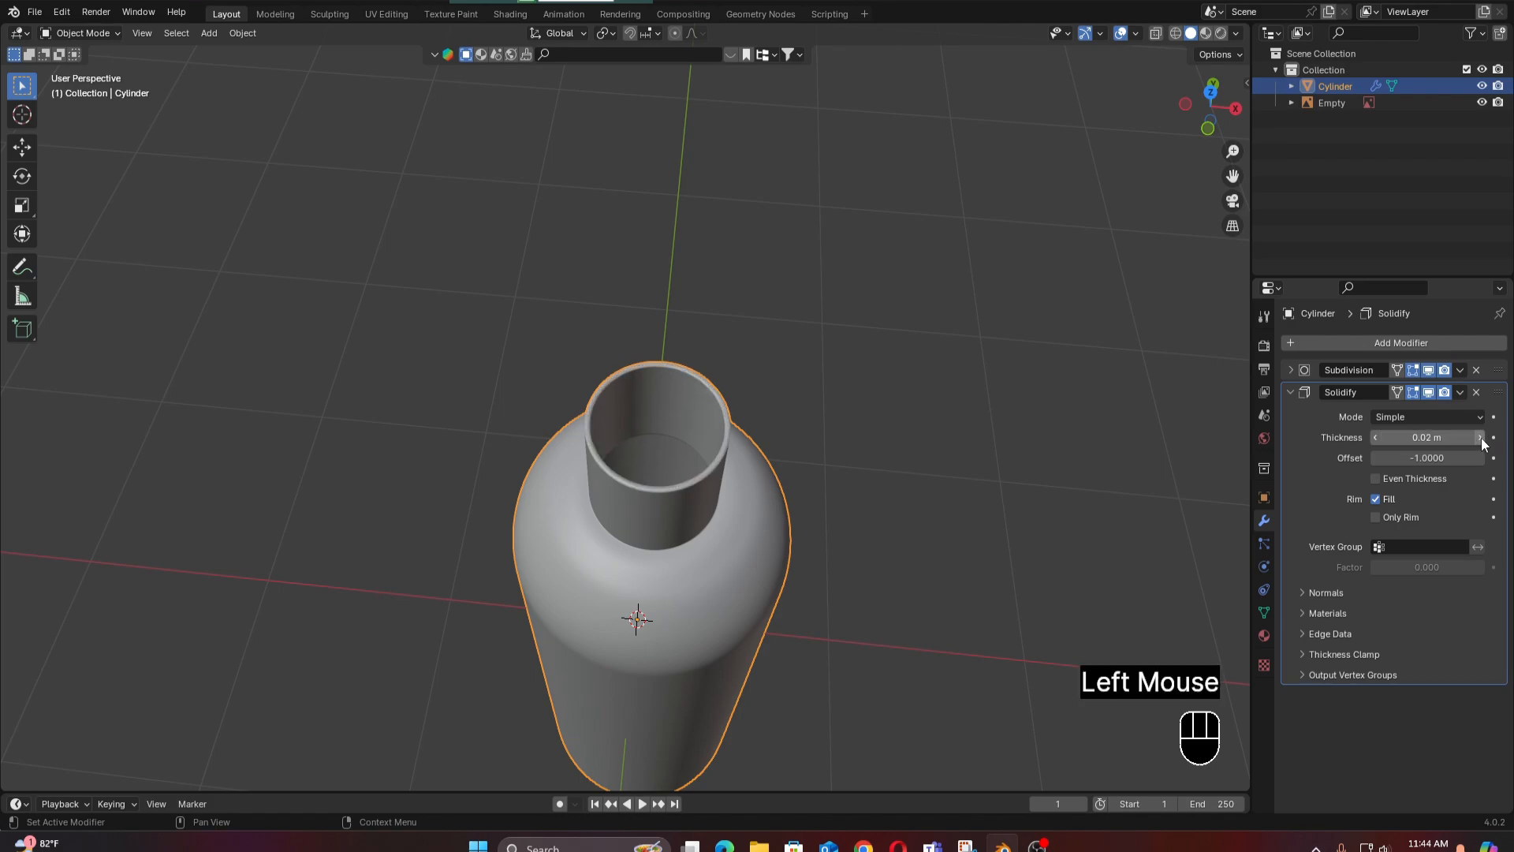
scroll(686, 497, "up", 3)
scroll(691, 502, "down", 3)
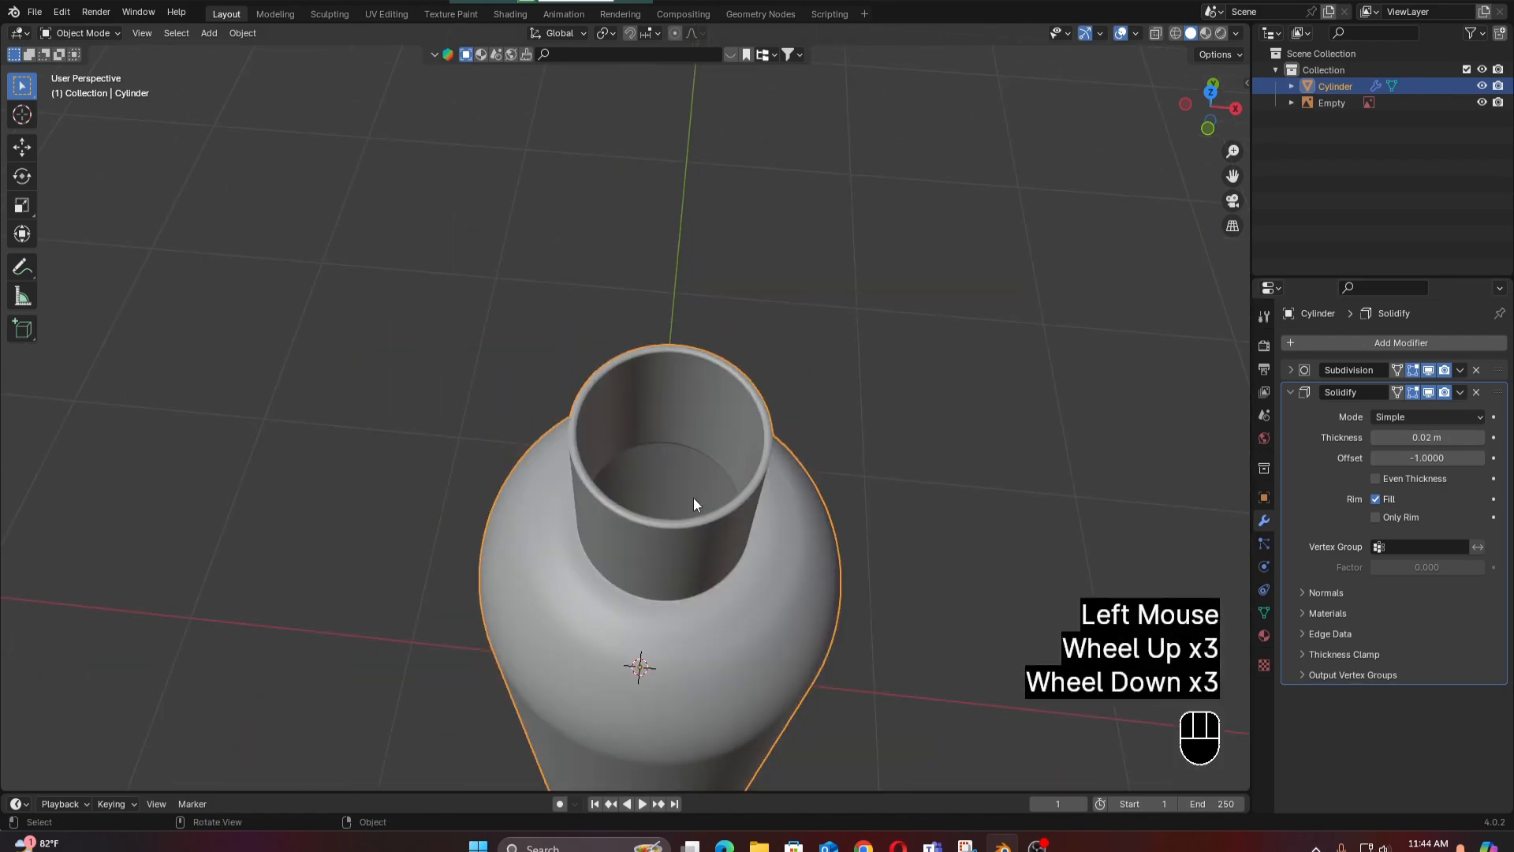
Compare the bottle with the front reference image, and inspect the thickened neck rim in perspective.
key("KP_1")
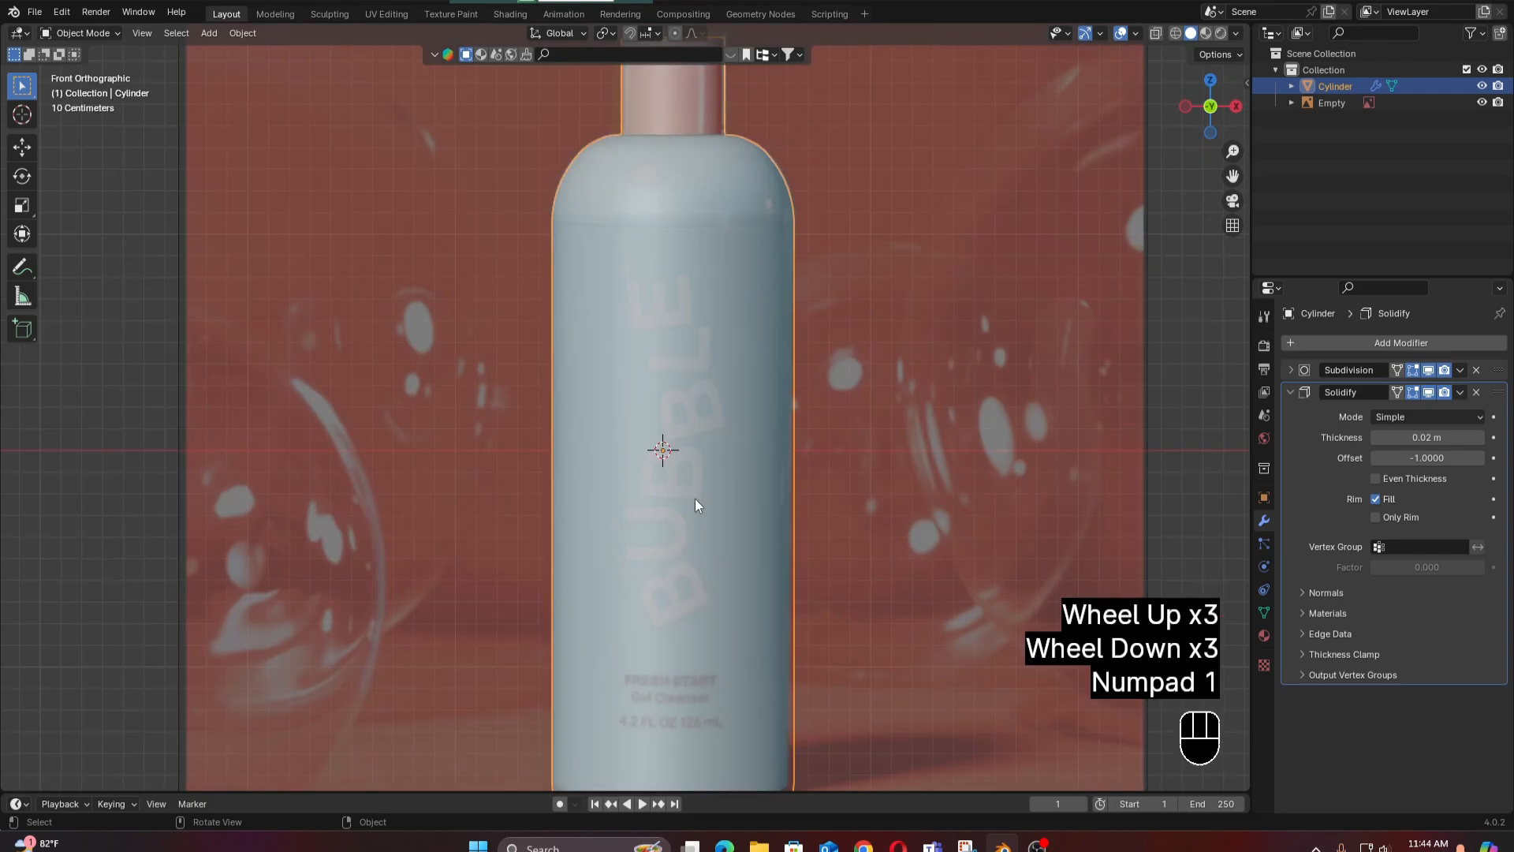
scroll(695, 505, "down", 3)
scroll(678, 514, "down", 1)
middle_click_drag(659, 524, 765, 550, "shift")
scroll(629, 480, "up", 2)
middle_click_drag(630, 480, 662, 530)
scroll(669, 491, "up", 2)
scroll(660, 497, "up", 1)
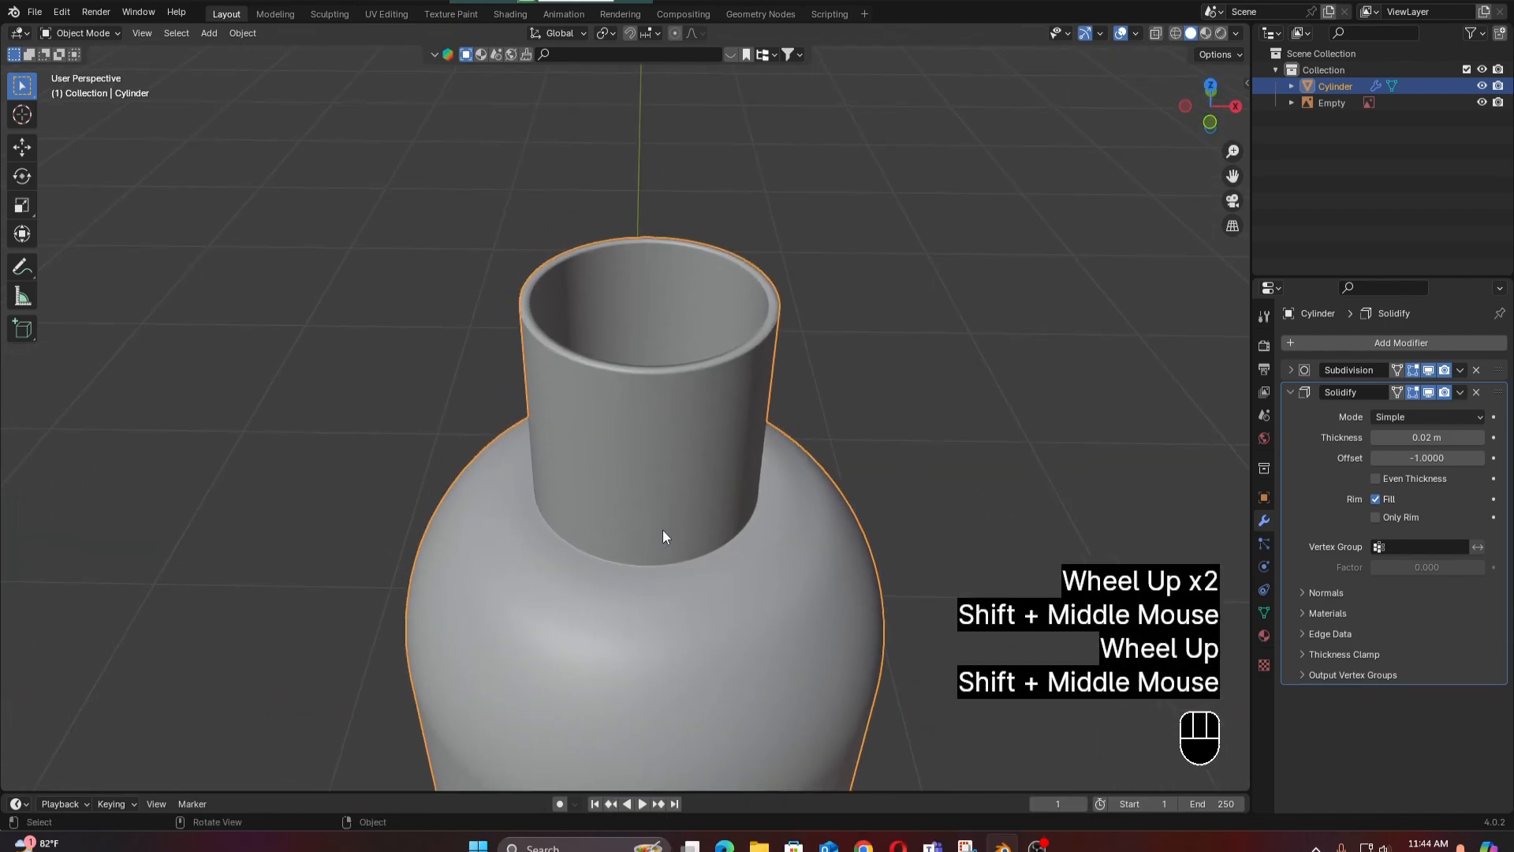
Collapse the Solidify modifier's settings and switch to the front view over the reference image.
left_click(1289, 392)
left_click(692, 463)
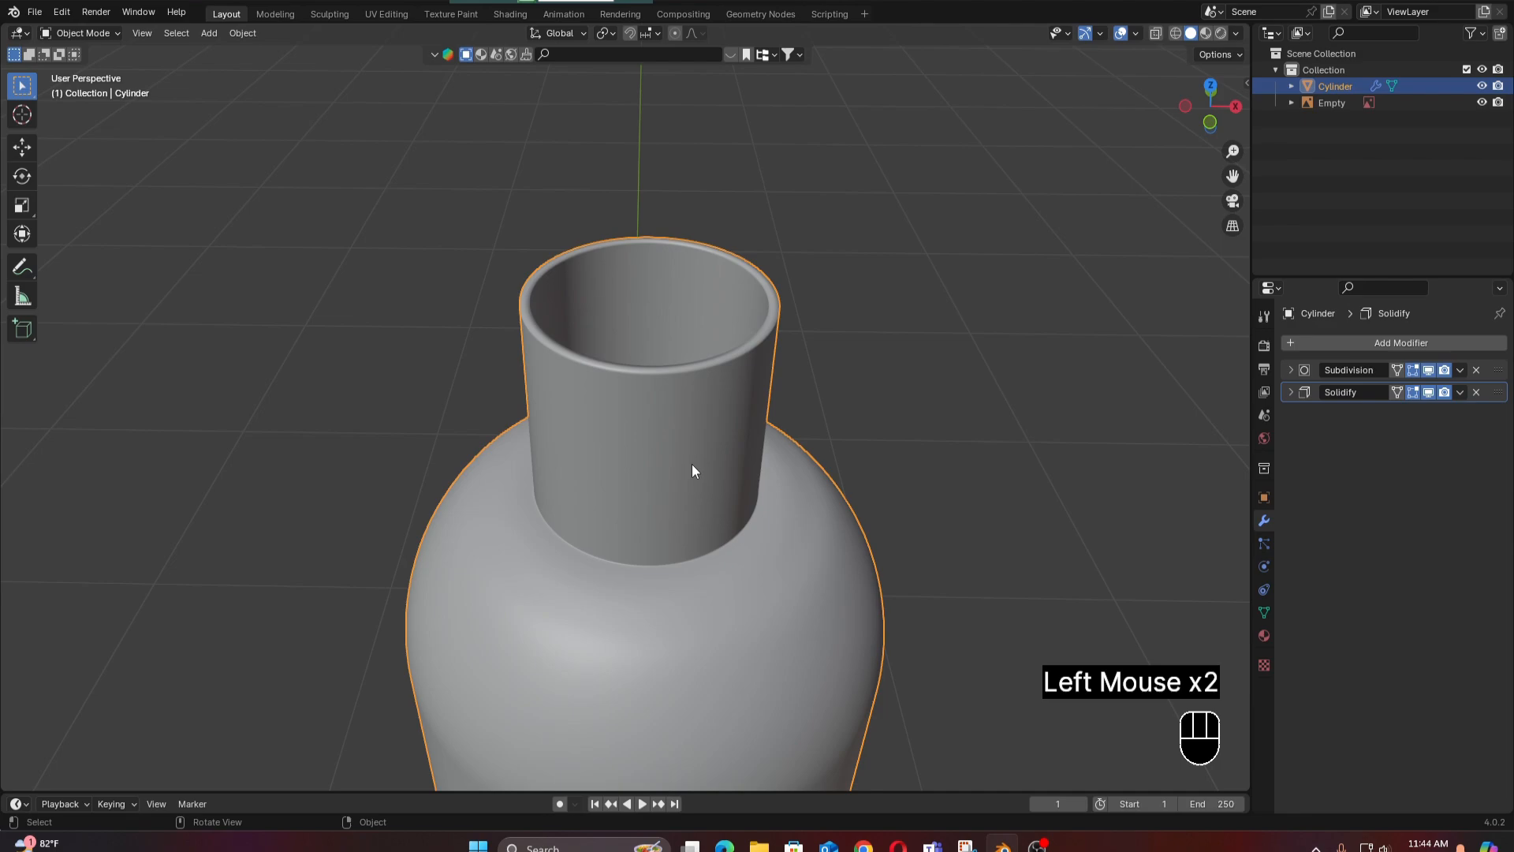
scroll(692, 464, "down", 2)
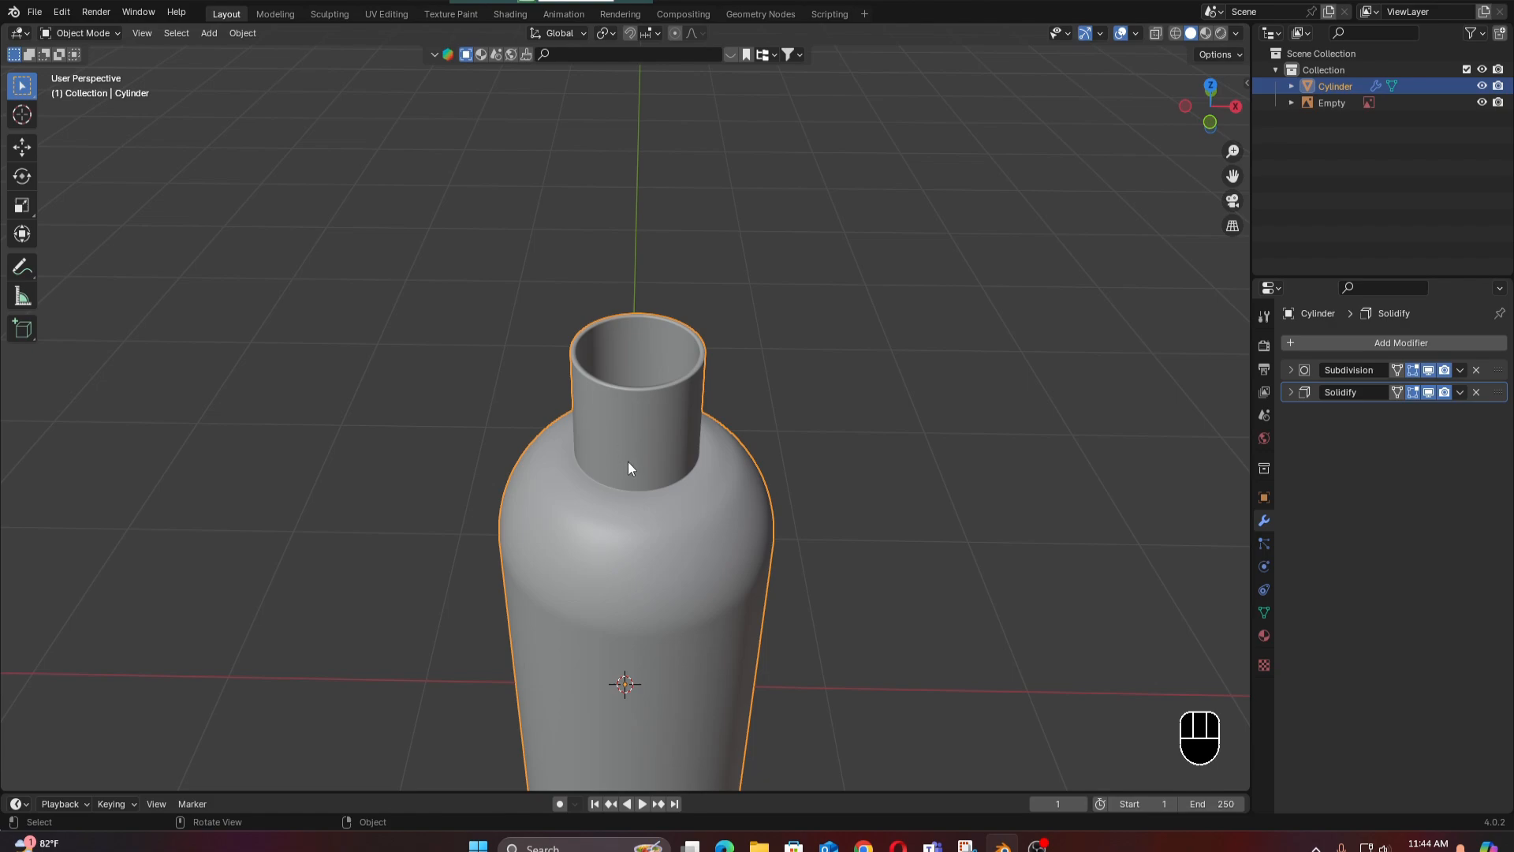
key("KP_1")
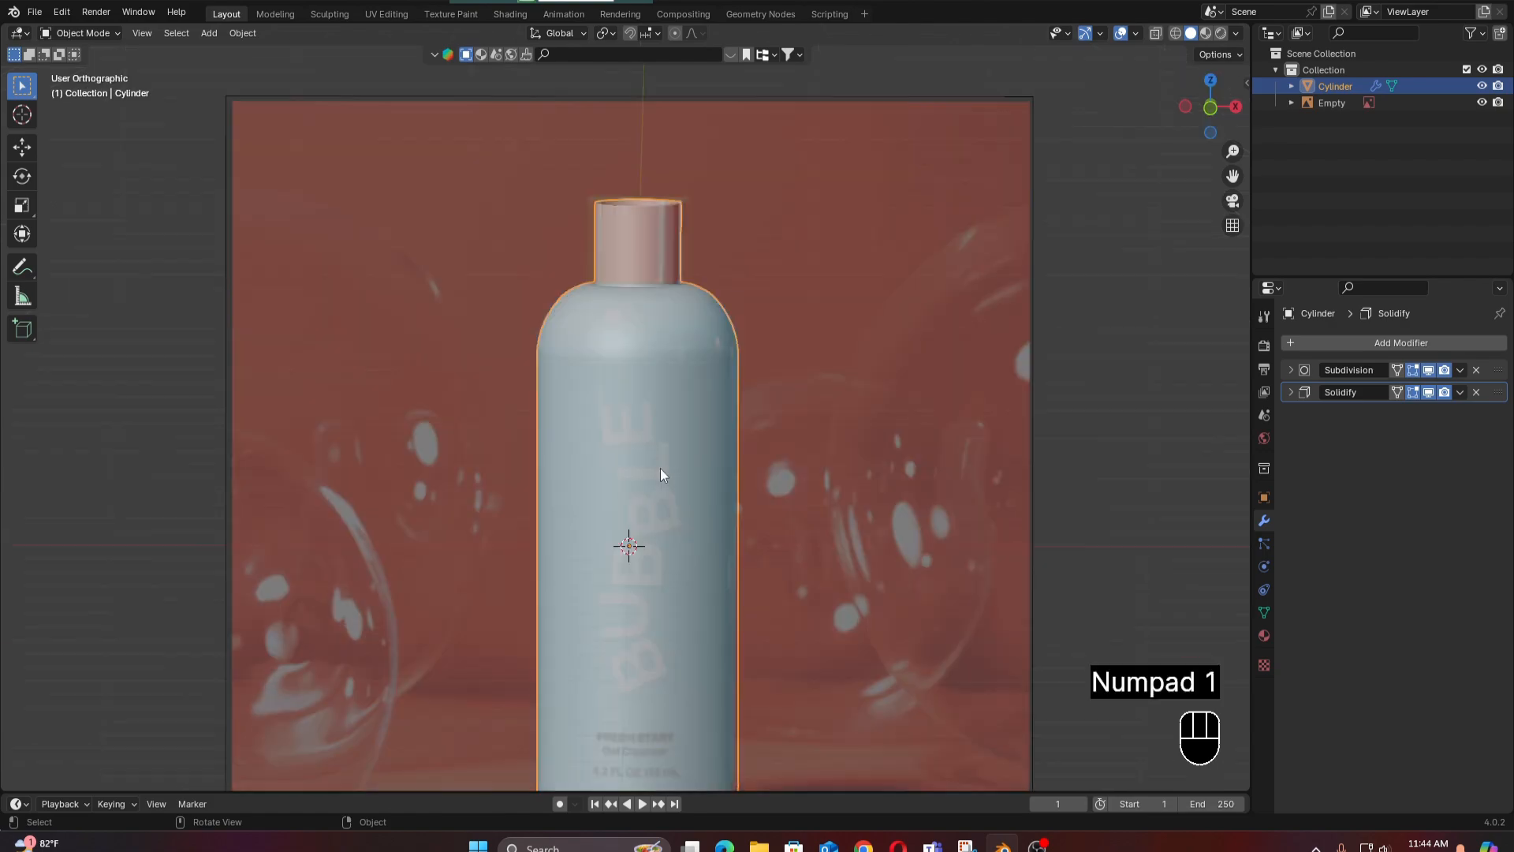
Select the shoulder edge loop just outside the neck base in the bottle's mesh.
mouse_move(659, 467)
middle_mouse_down()
mouse_move(669, 520)
mouse_move(677, 478)
middle_mouse_up()
left_click(682, 421)
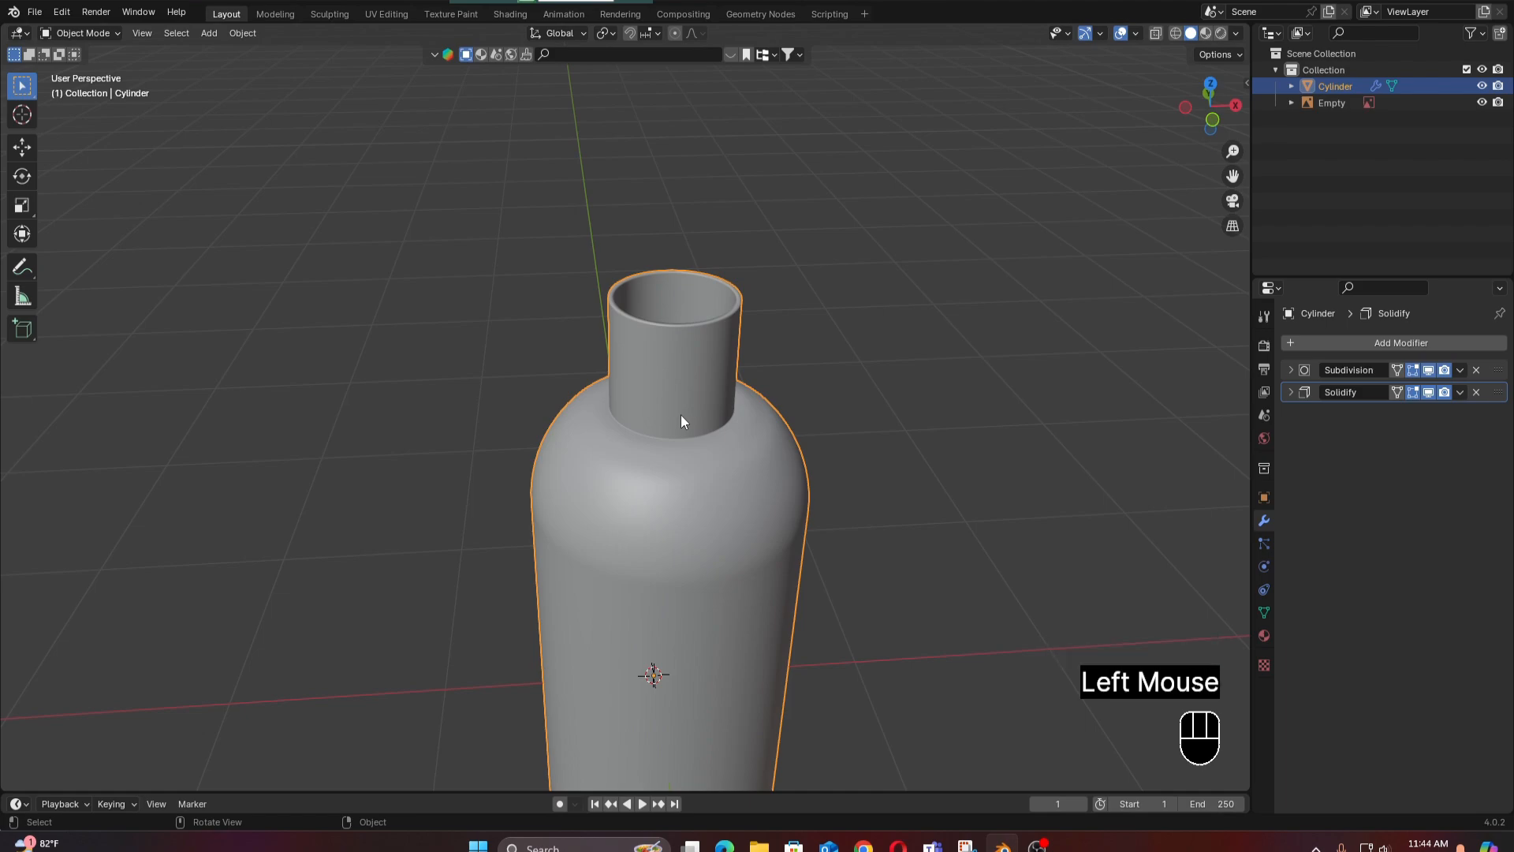
key("Tab")
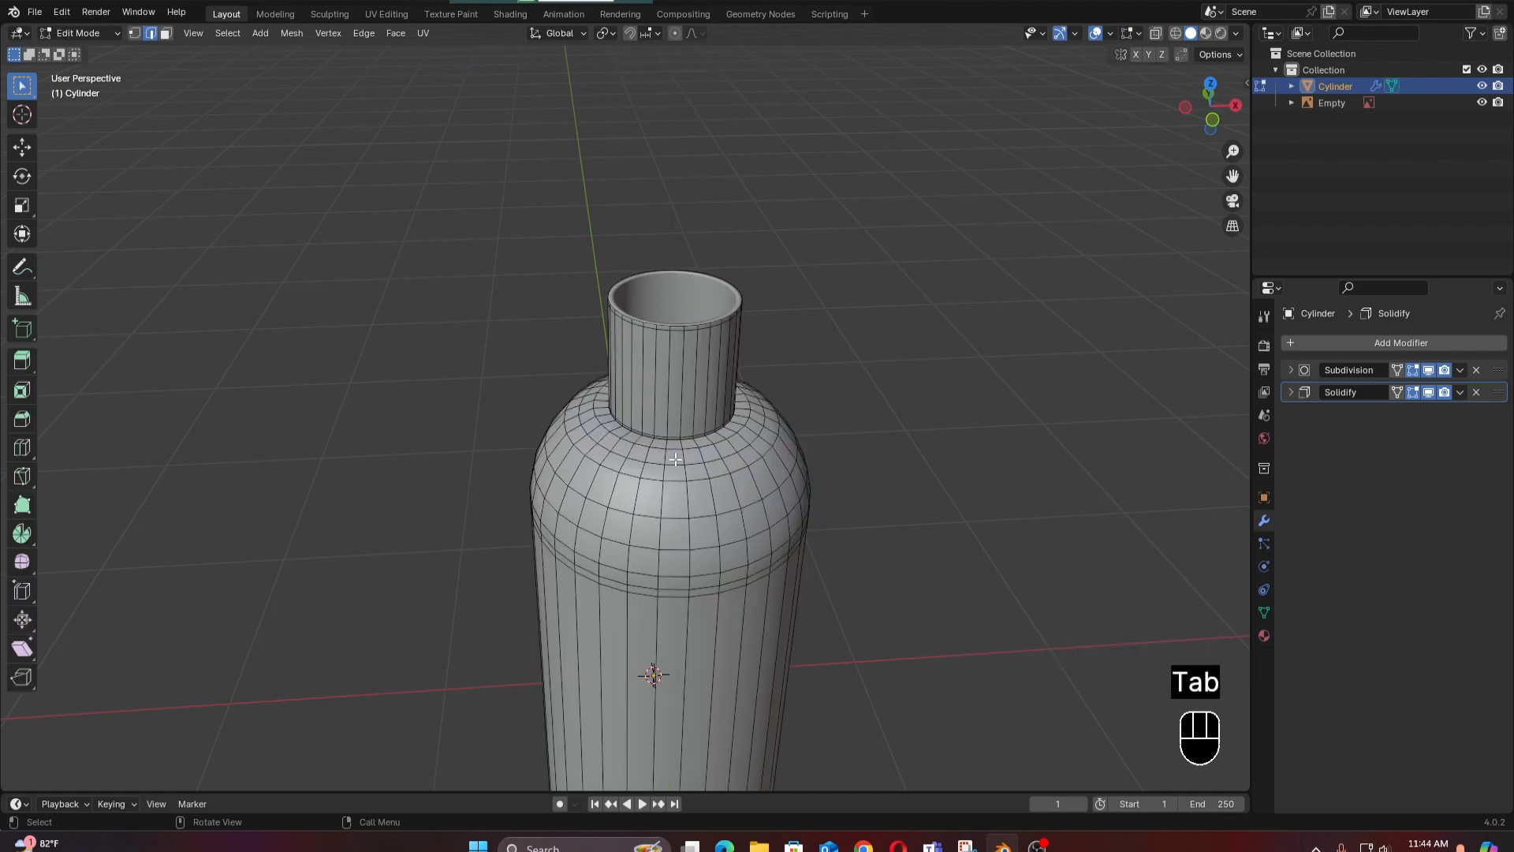
scroll(676, 459, "up", 2)
scroll(676, 459, "up", 2)
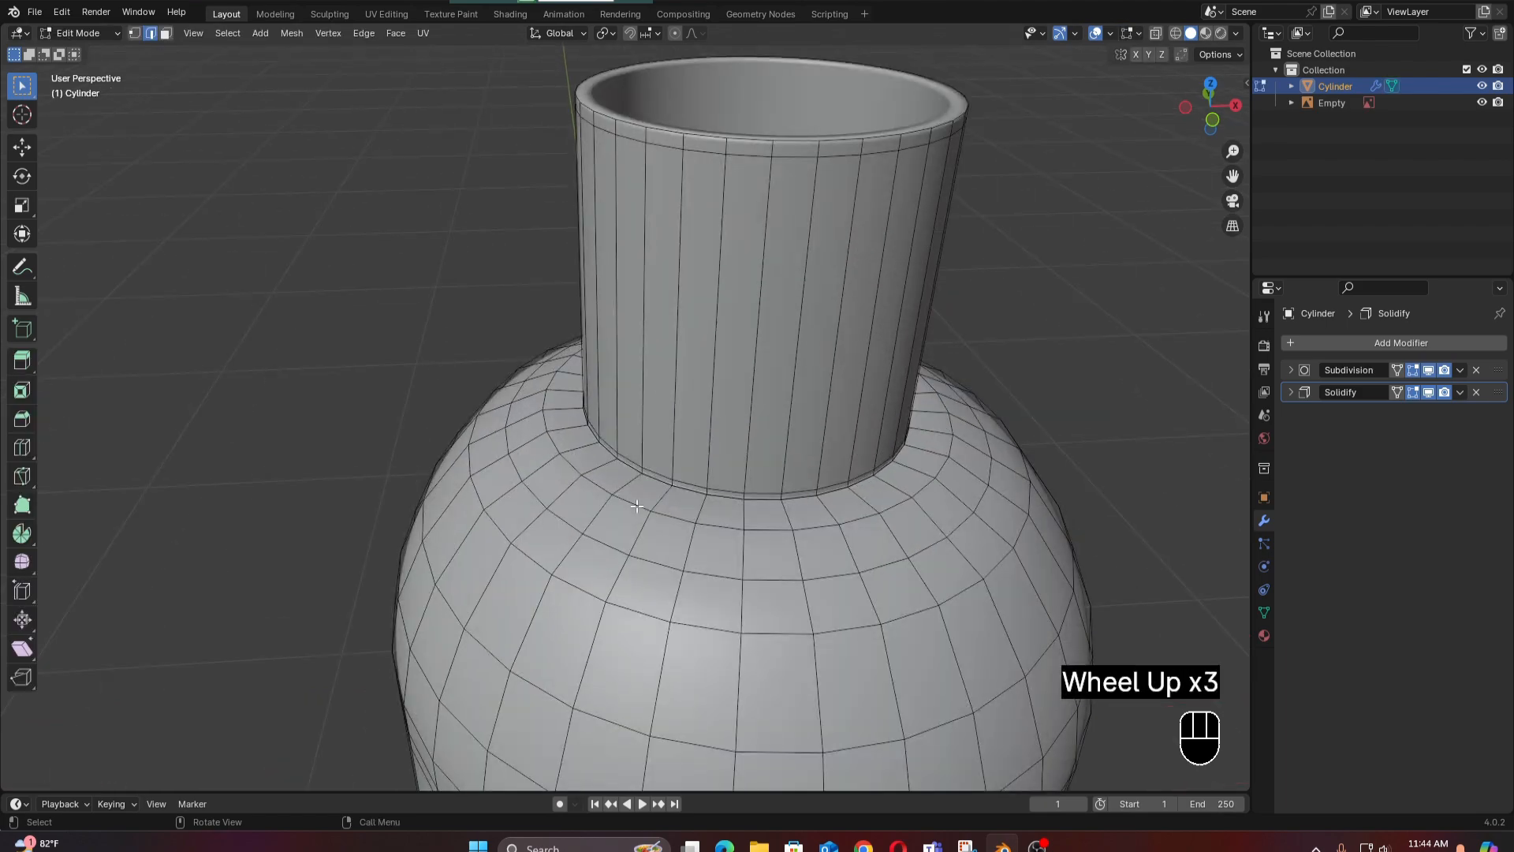
left_click(637, 506)
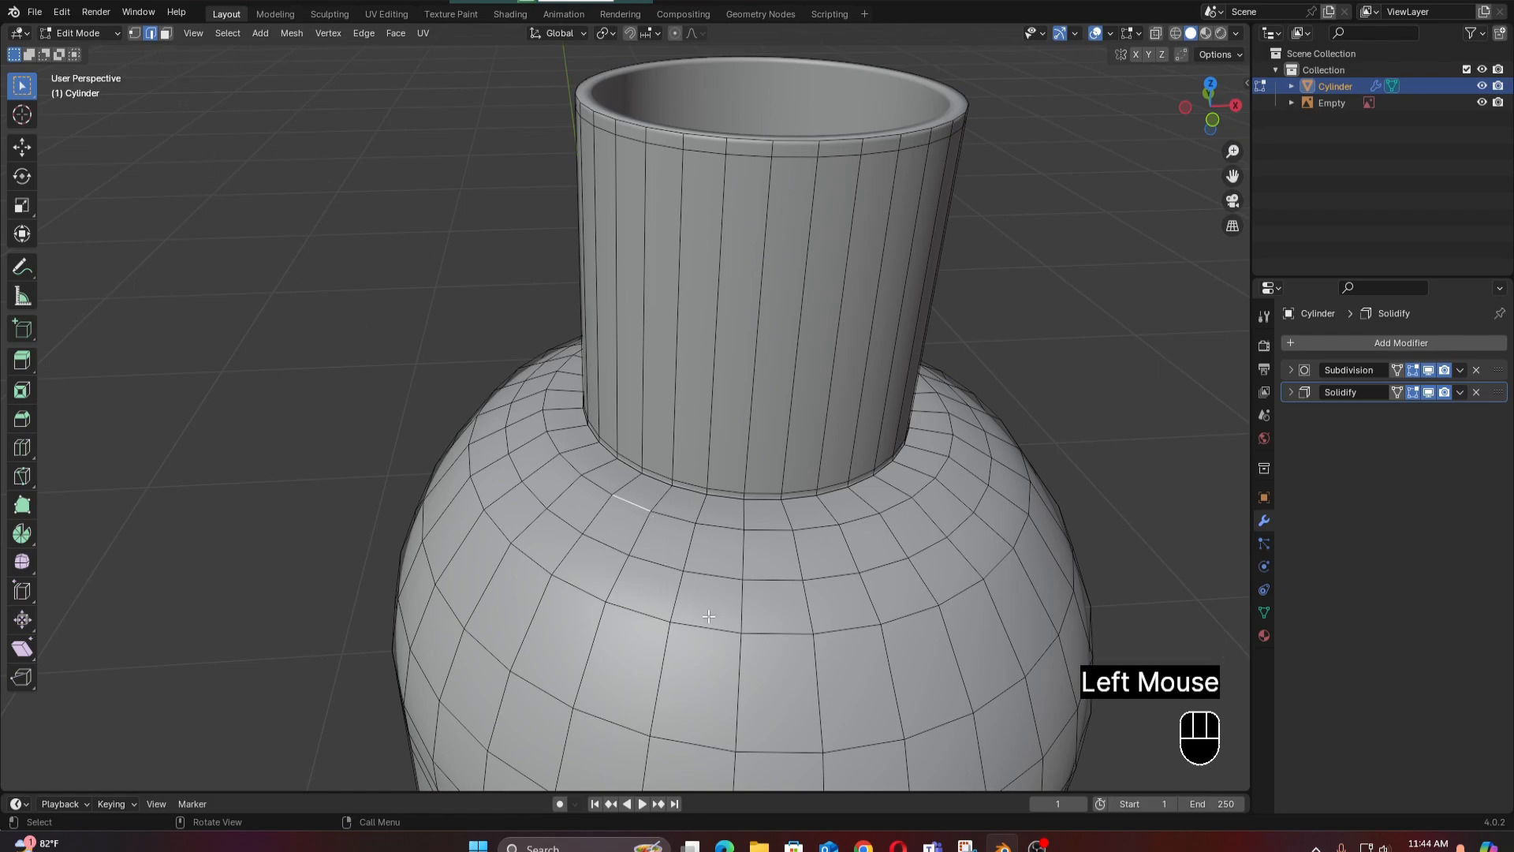
left_click(635, 505, "alt")
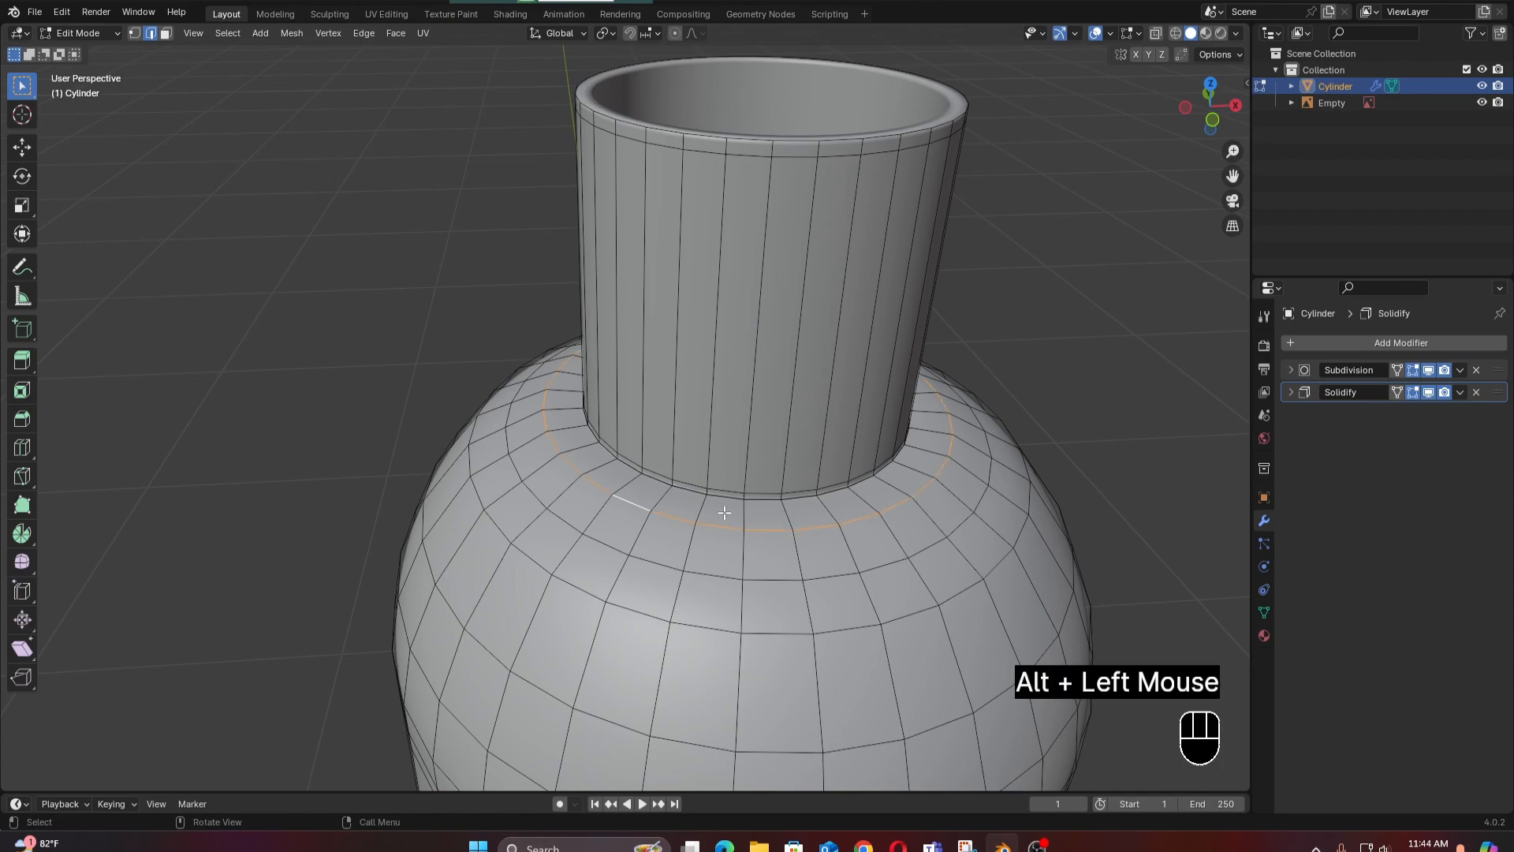
key("shift+d")
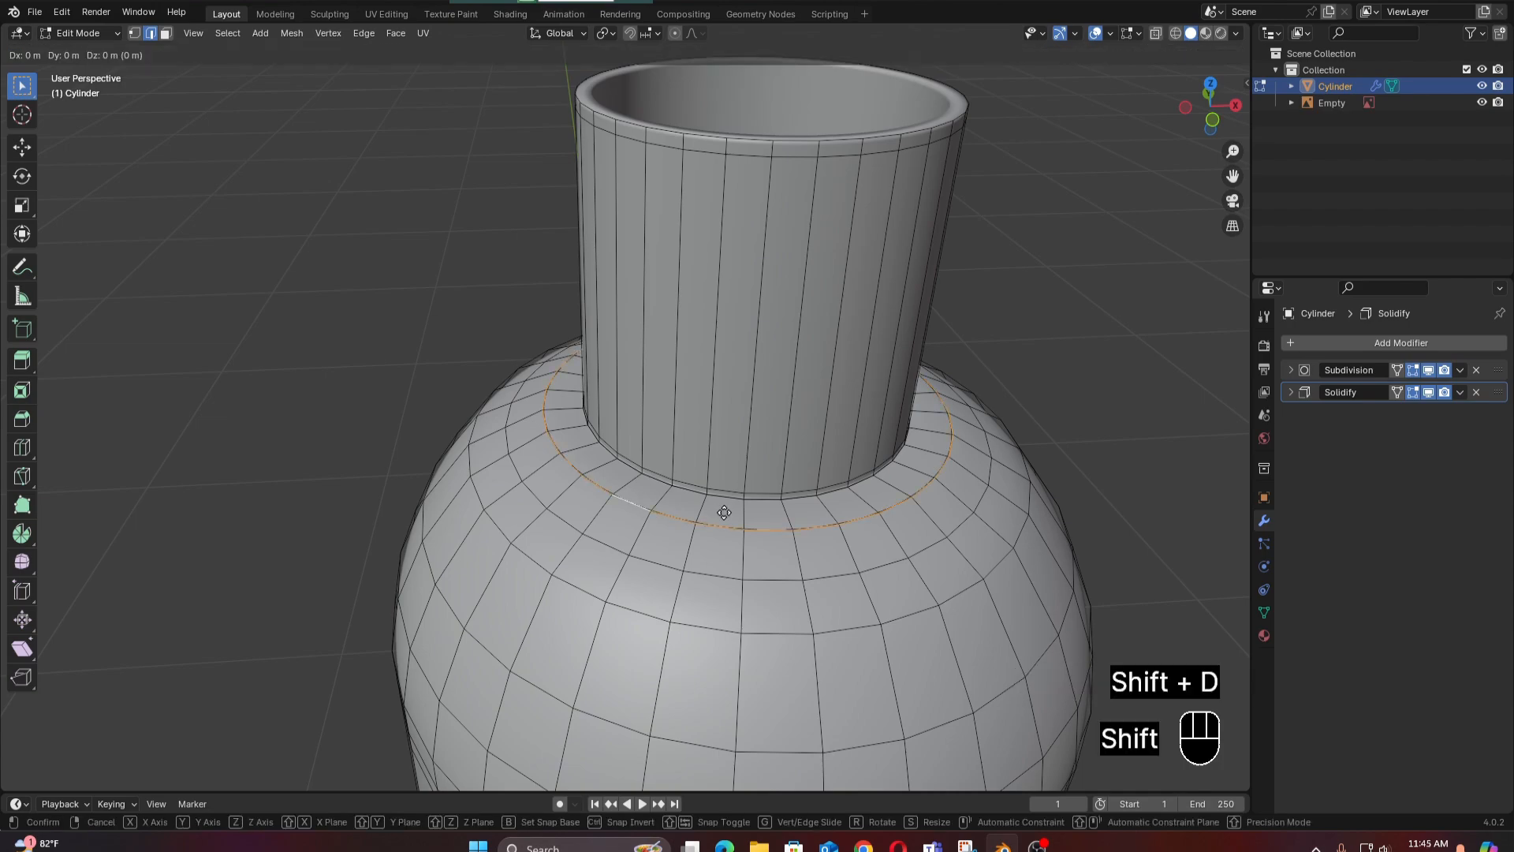
left_click(724, 513)
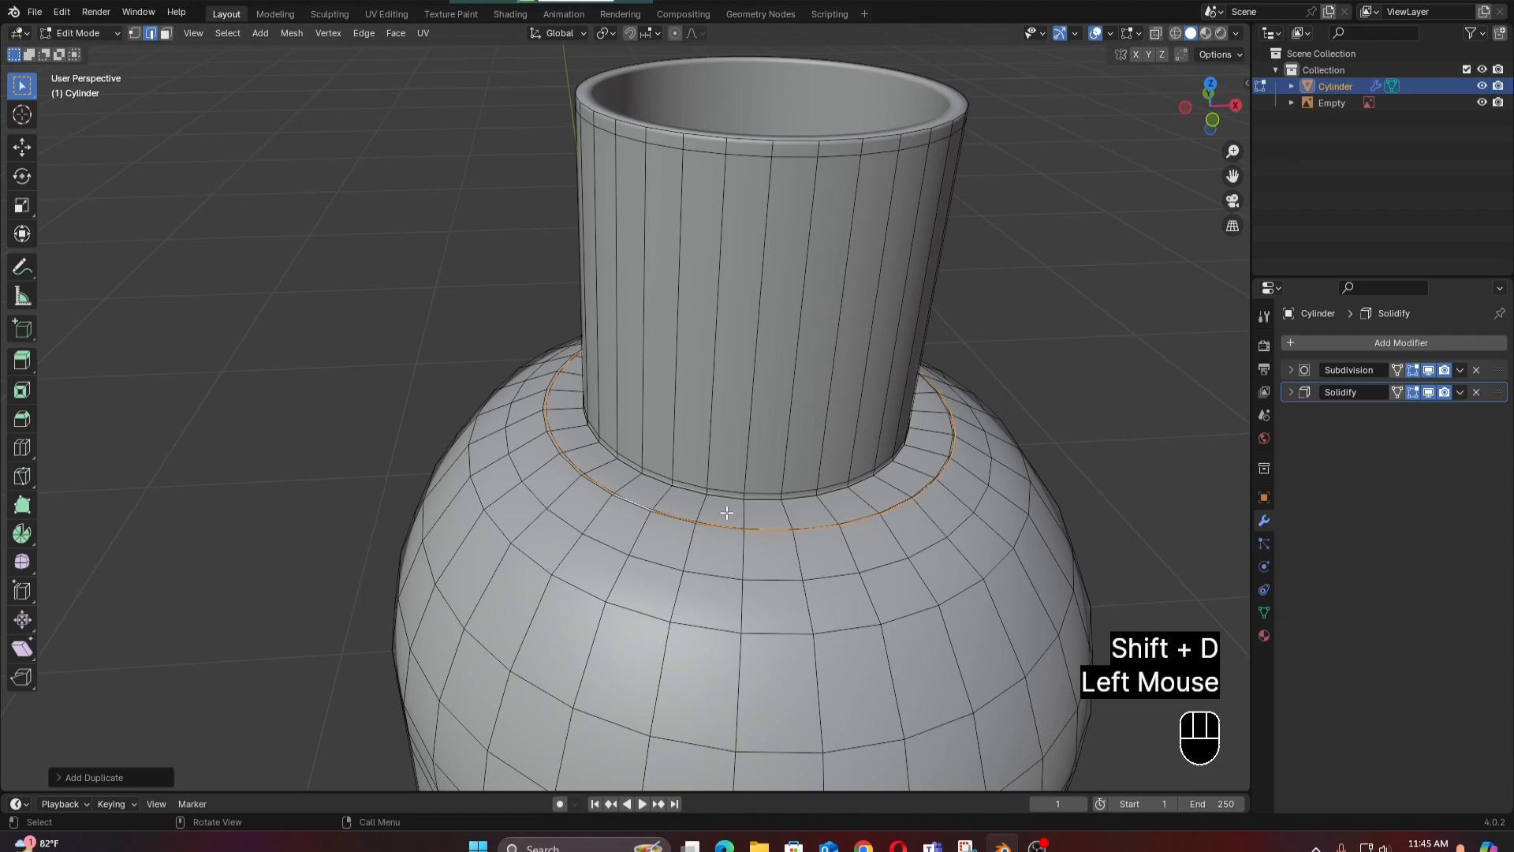
key("ctrl+z")
Duplicate the selected shoulder edge loop in place and separate the copy into its own object.
key("KP_1")
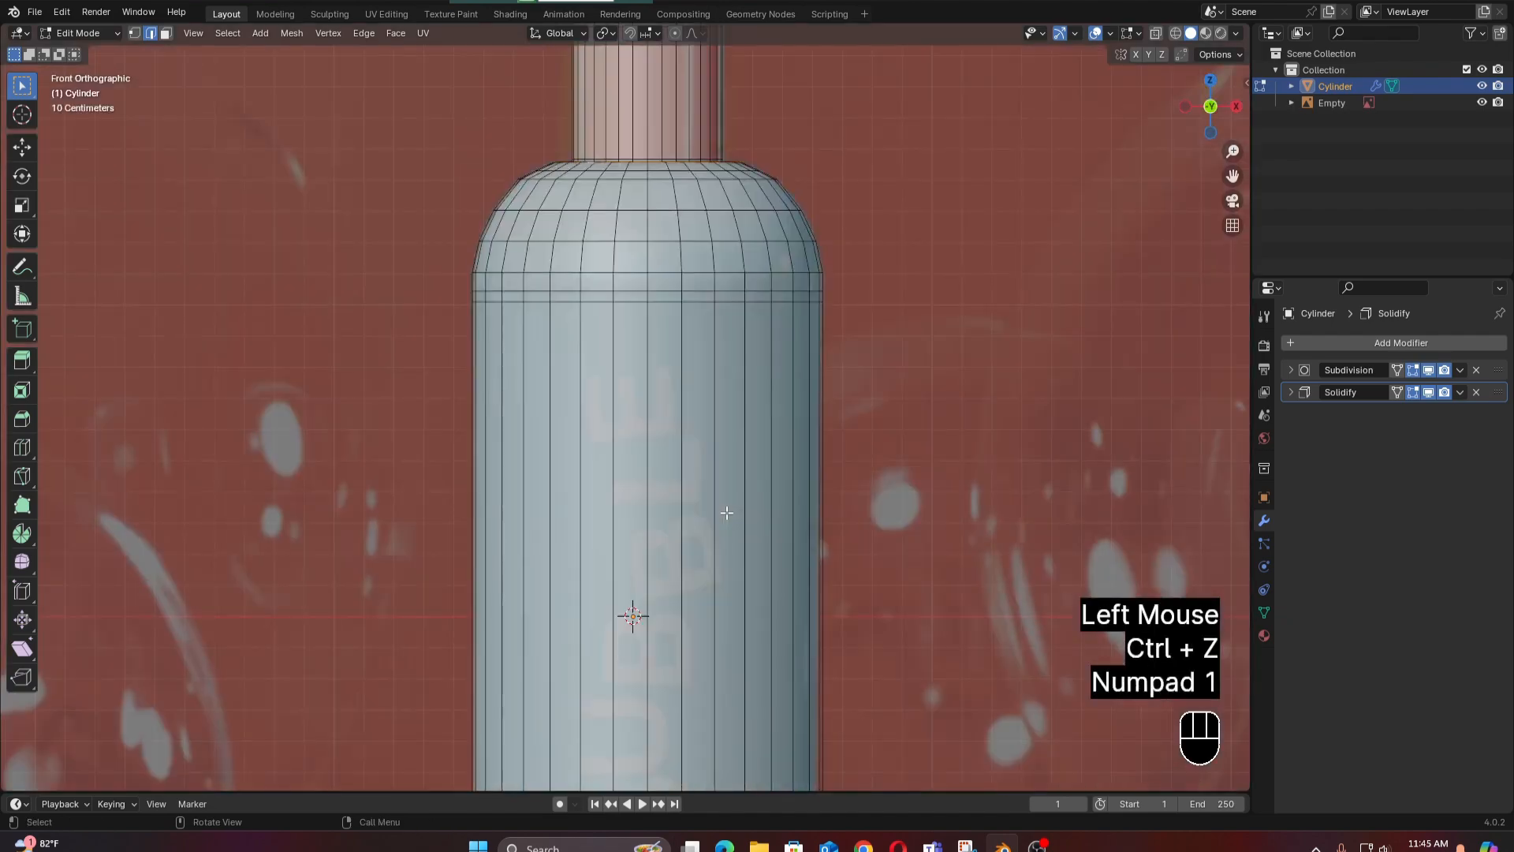
scroll(632, 581, "down", 2)
middle_click_drag(632, 581, 720, 535, "shift")
scroll(733, 533, "up", 2)
key("shift")
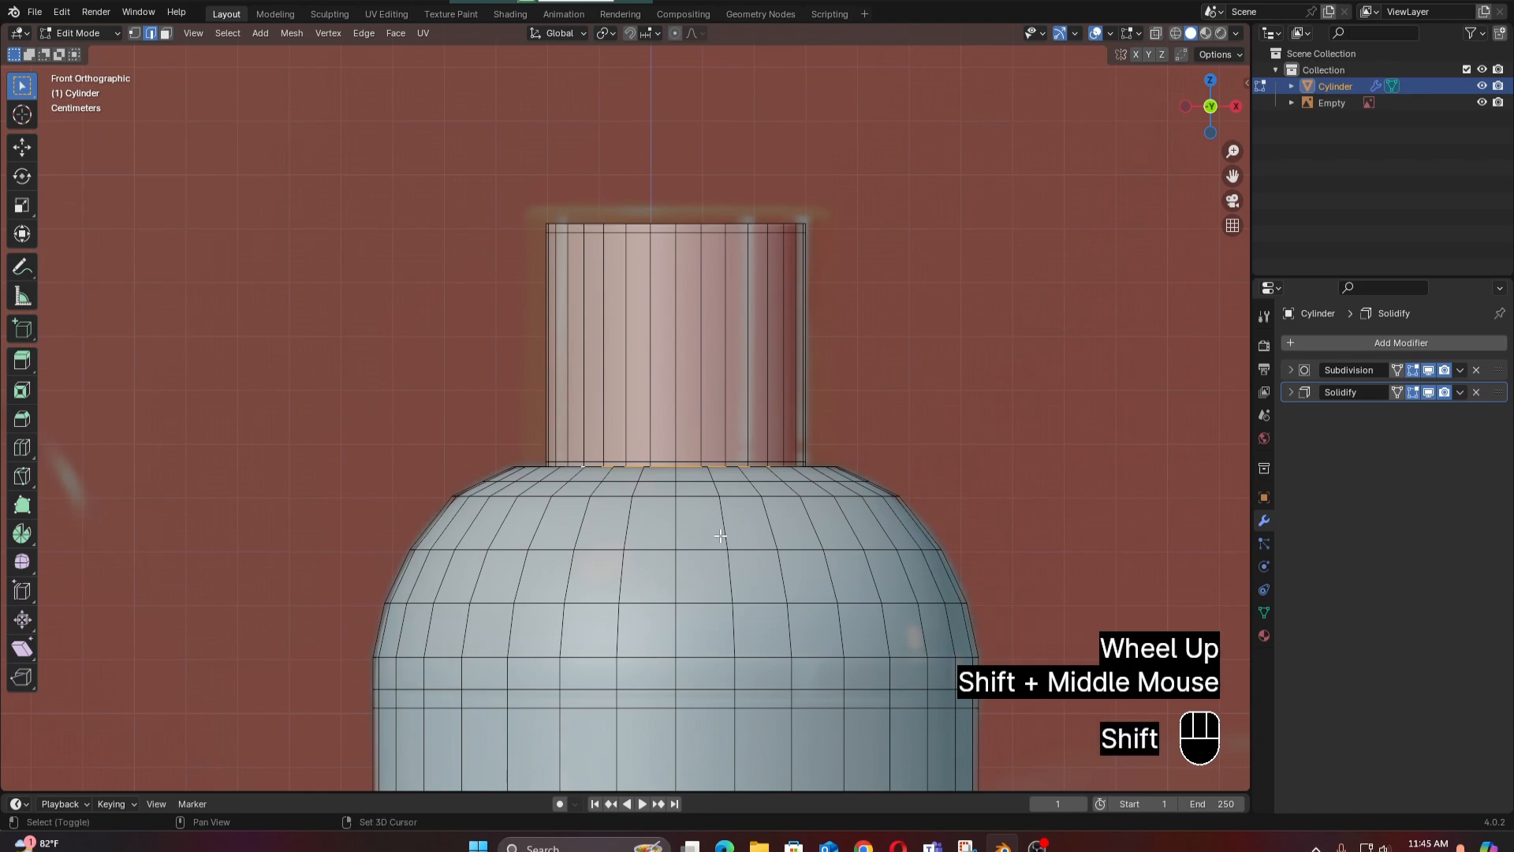
key("shift+d")
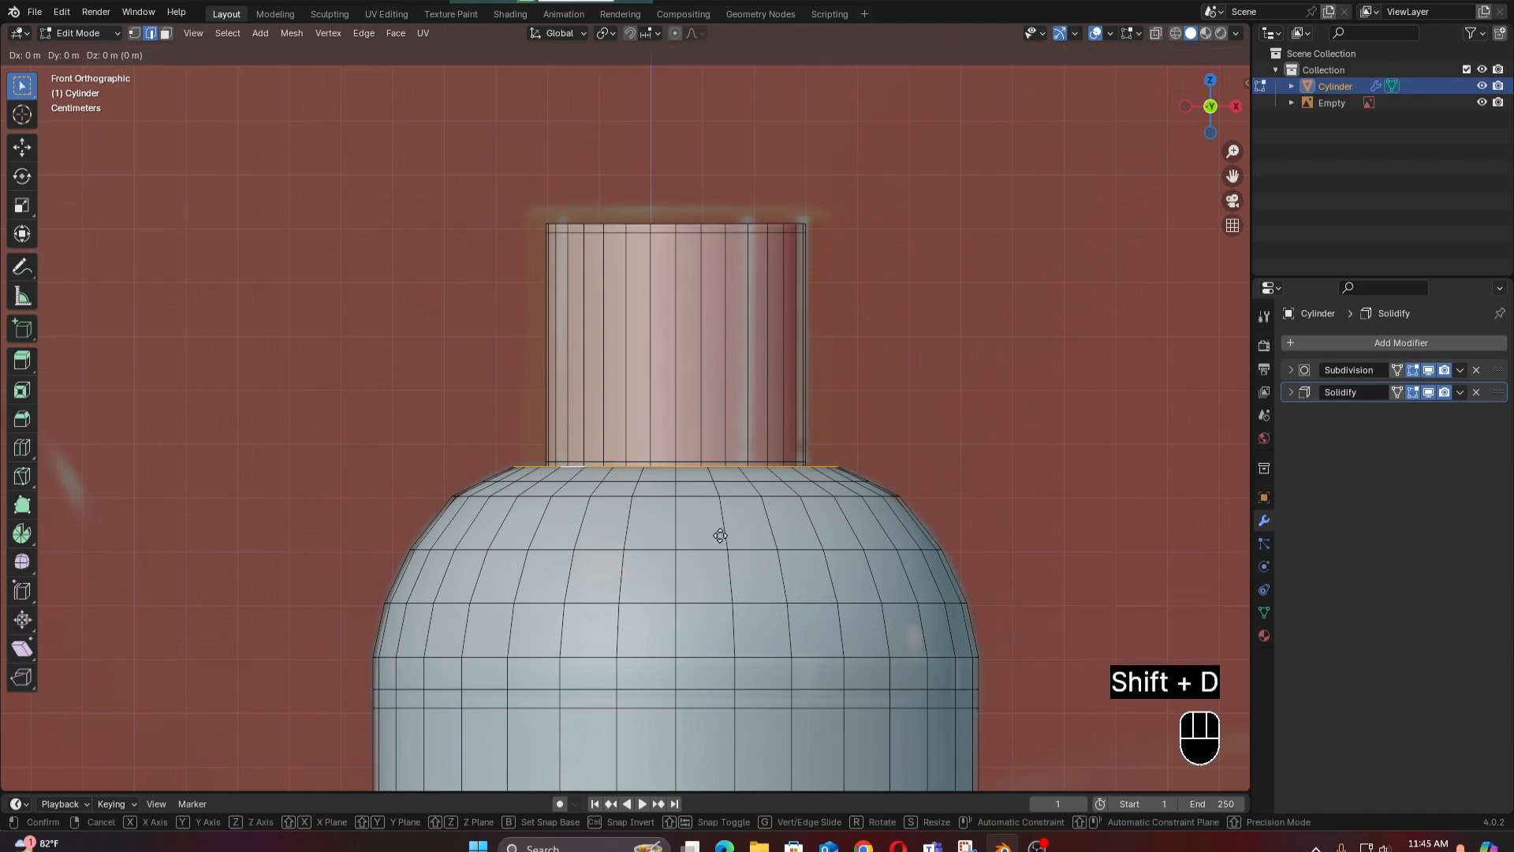
left_click(720, 536)
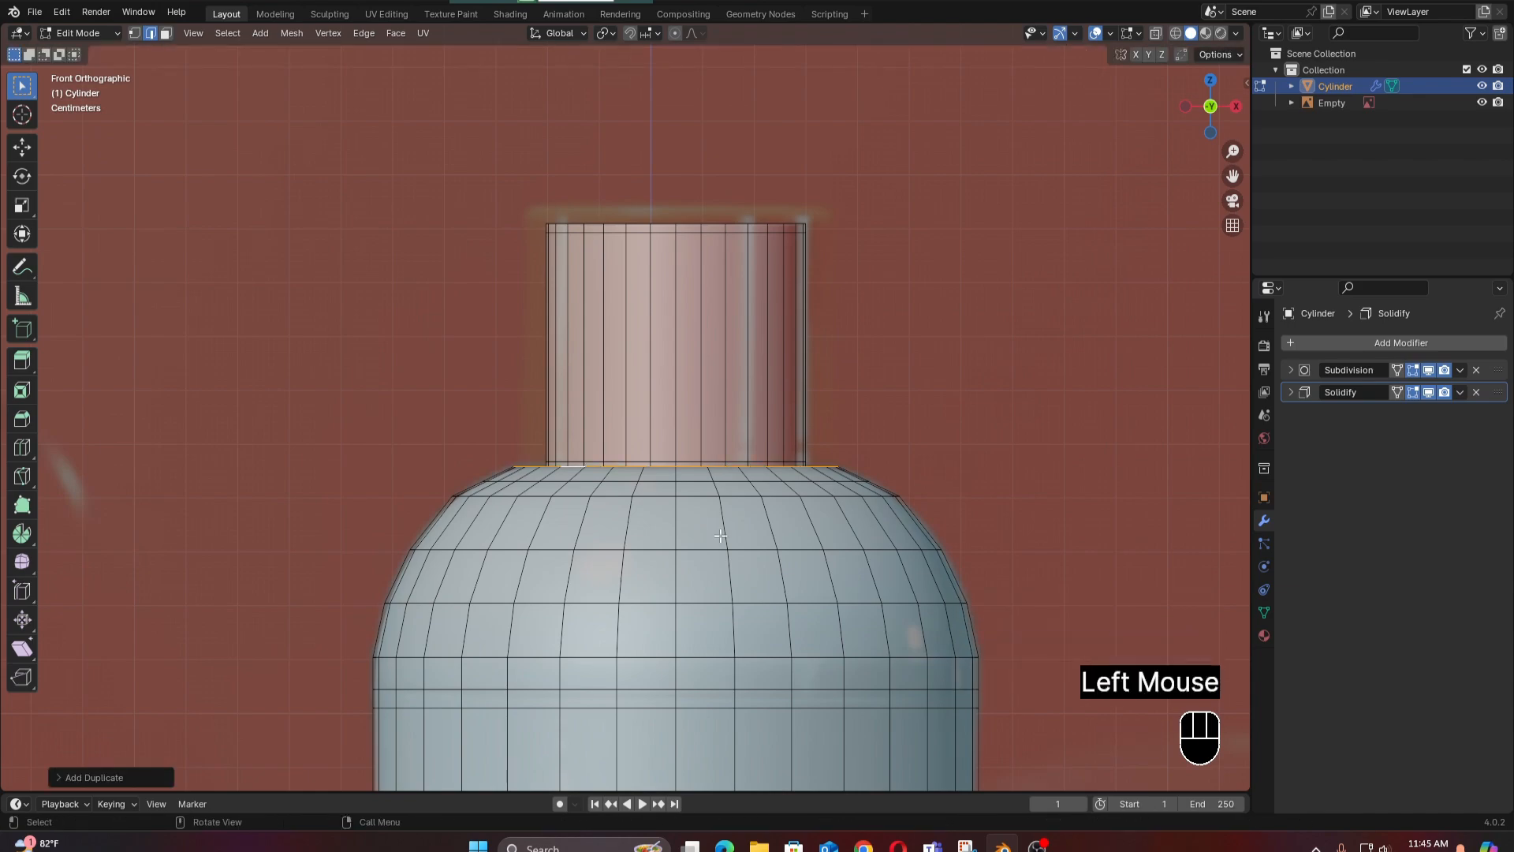
key("p")
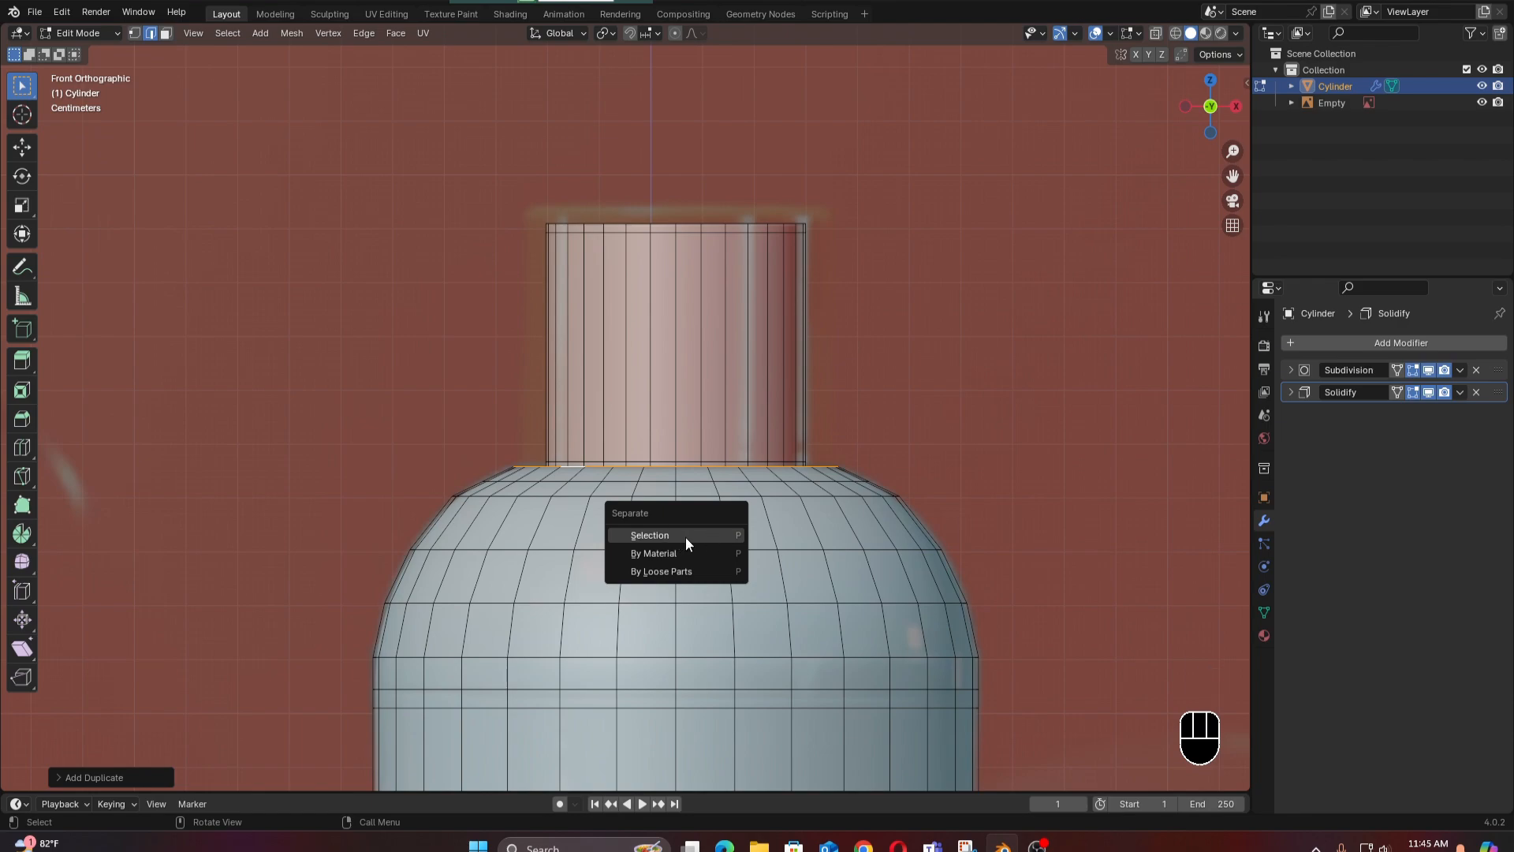
left_click(716, 536)
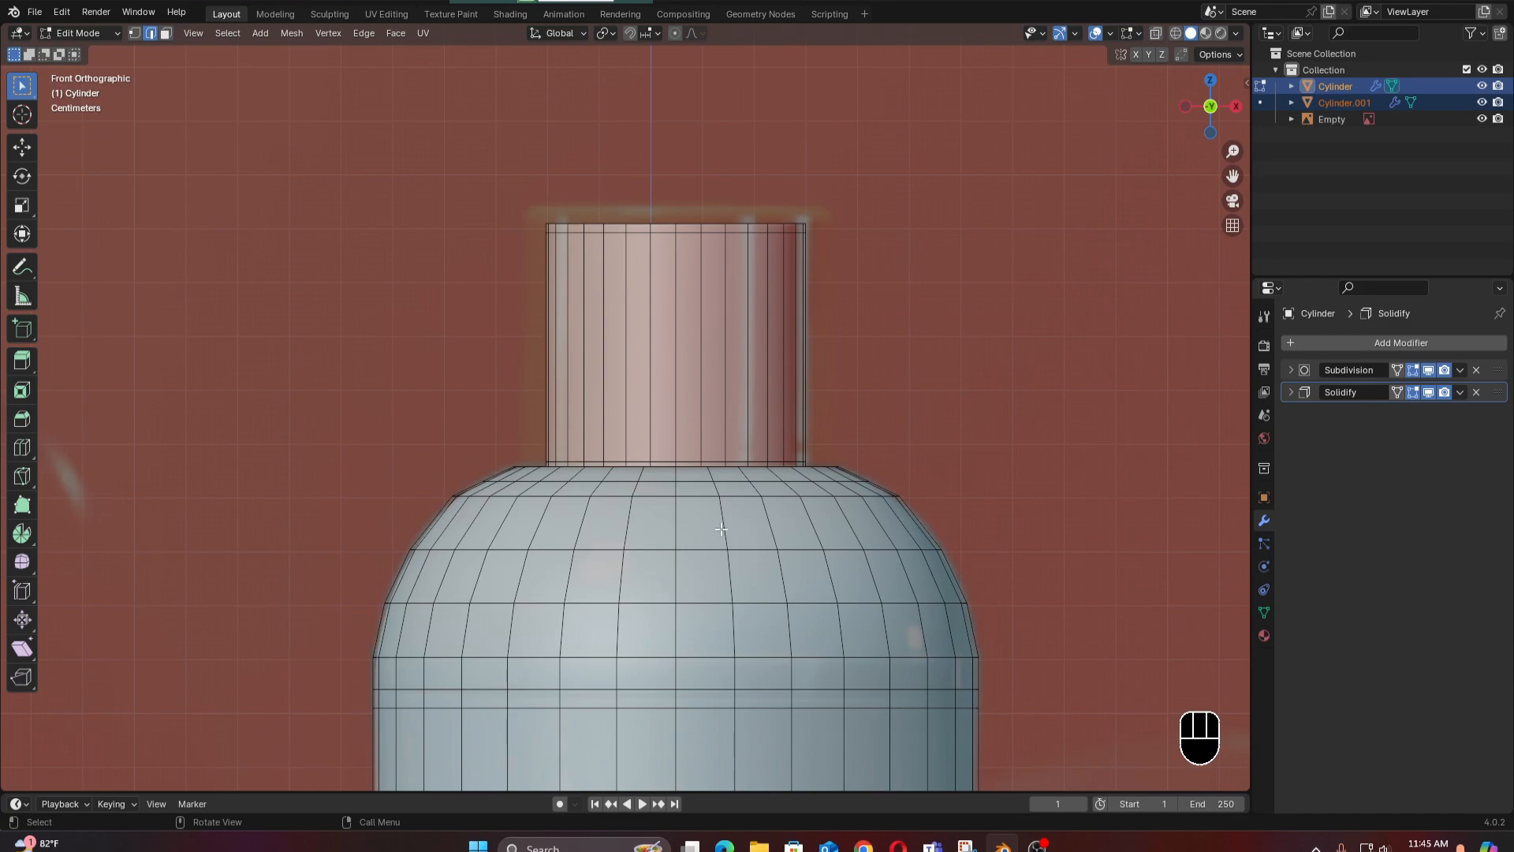
Leave the bottle's mesh, open the separated ring for editing and select all of its edges.
middle_click_drag(719, 530, 684, 513)
scroll(720, 547, "down", 3)
key("Tab")
scroll(684, 513, "up", 2)
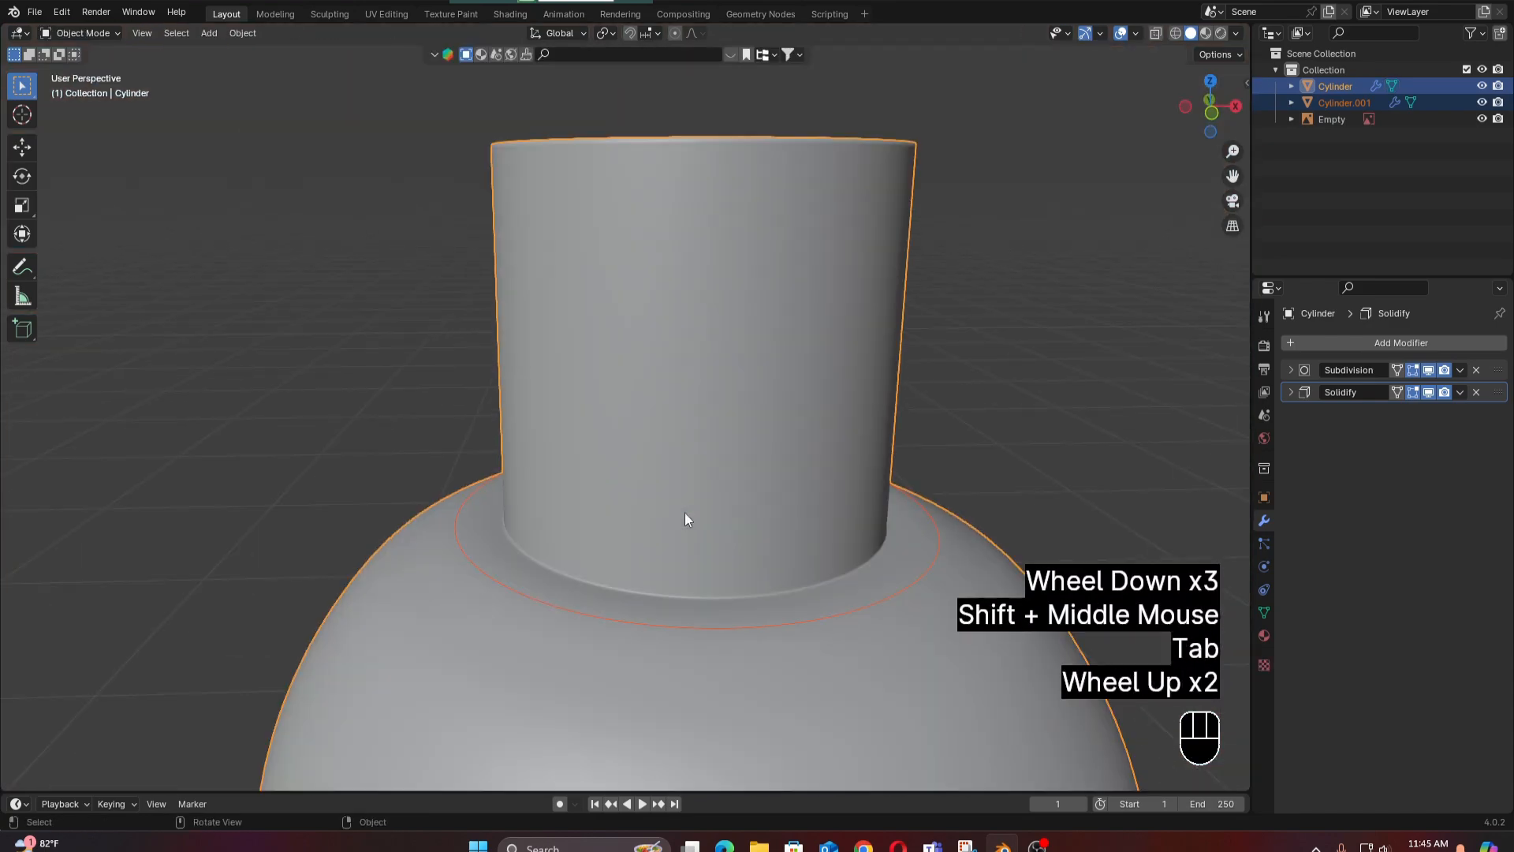
left_click(675, 624)
scroll(677, 627, "down", 1)
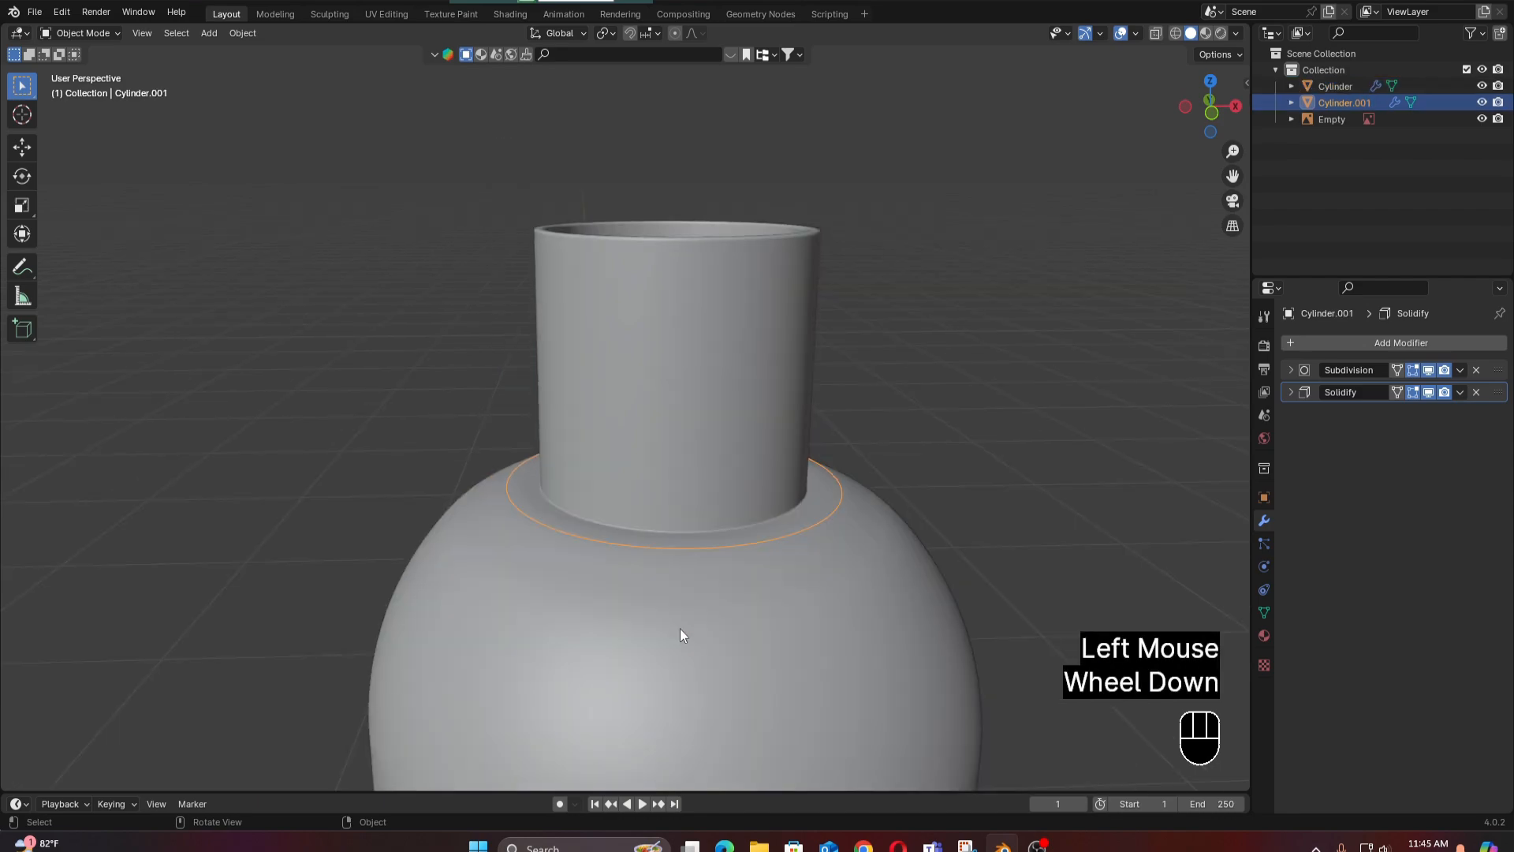
key("Tab")
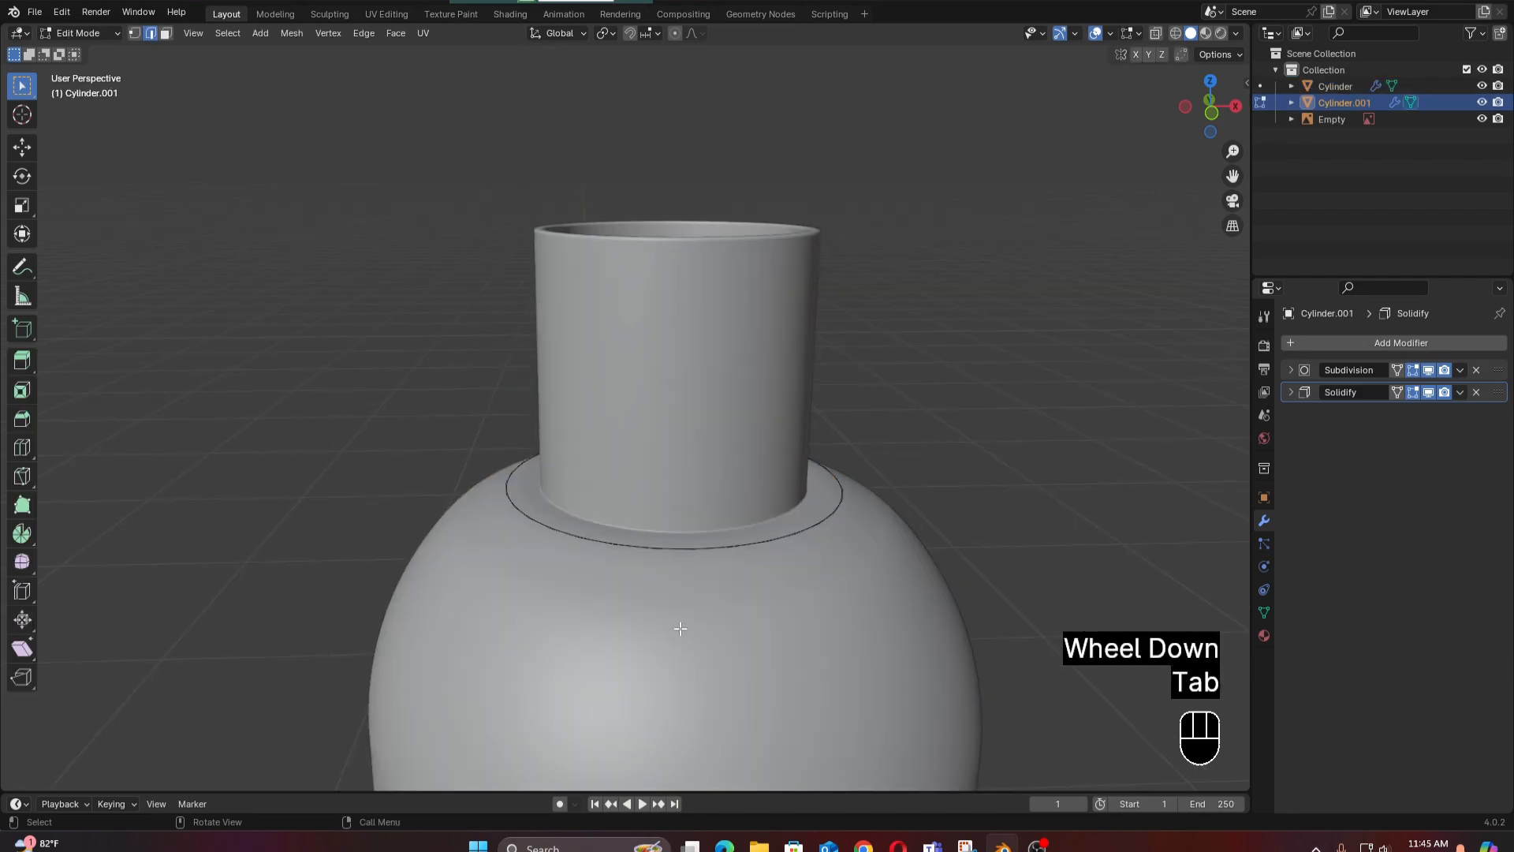
left_click(721, 549)
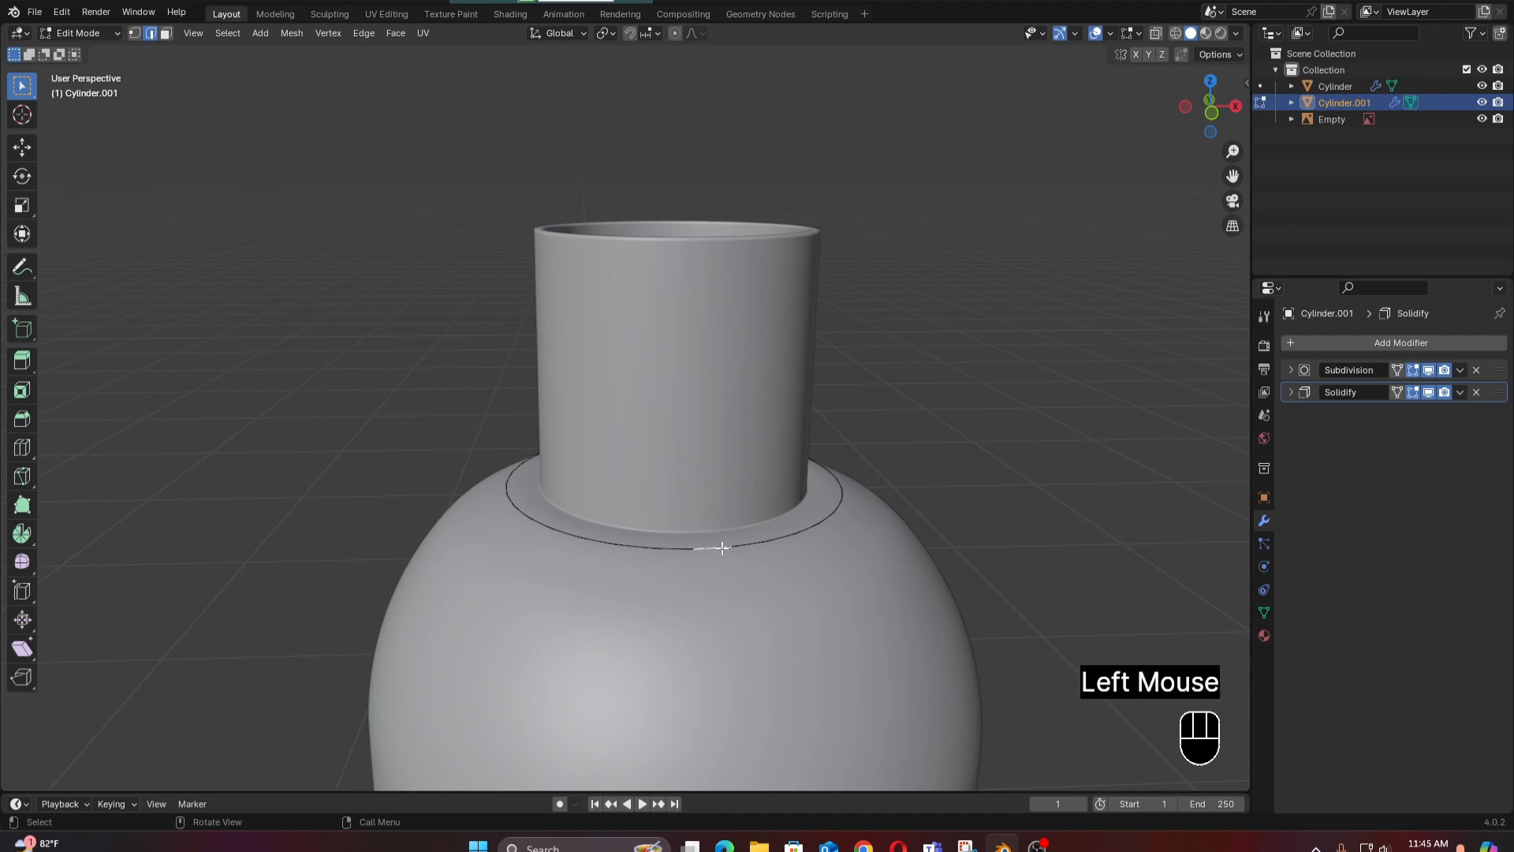
key("a")
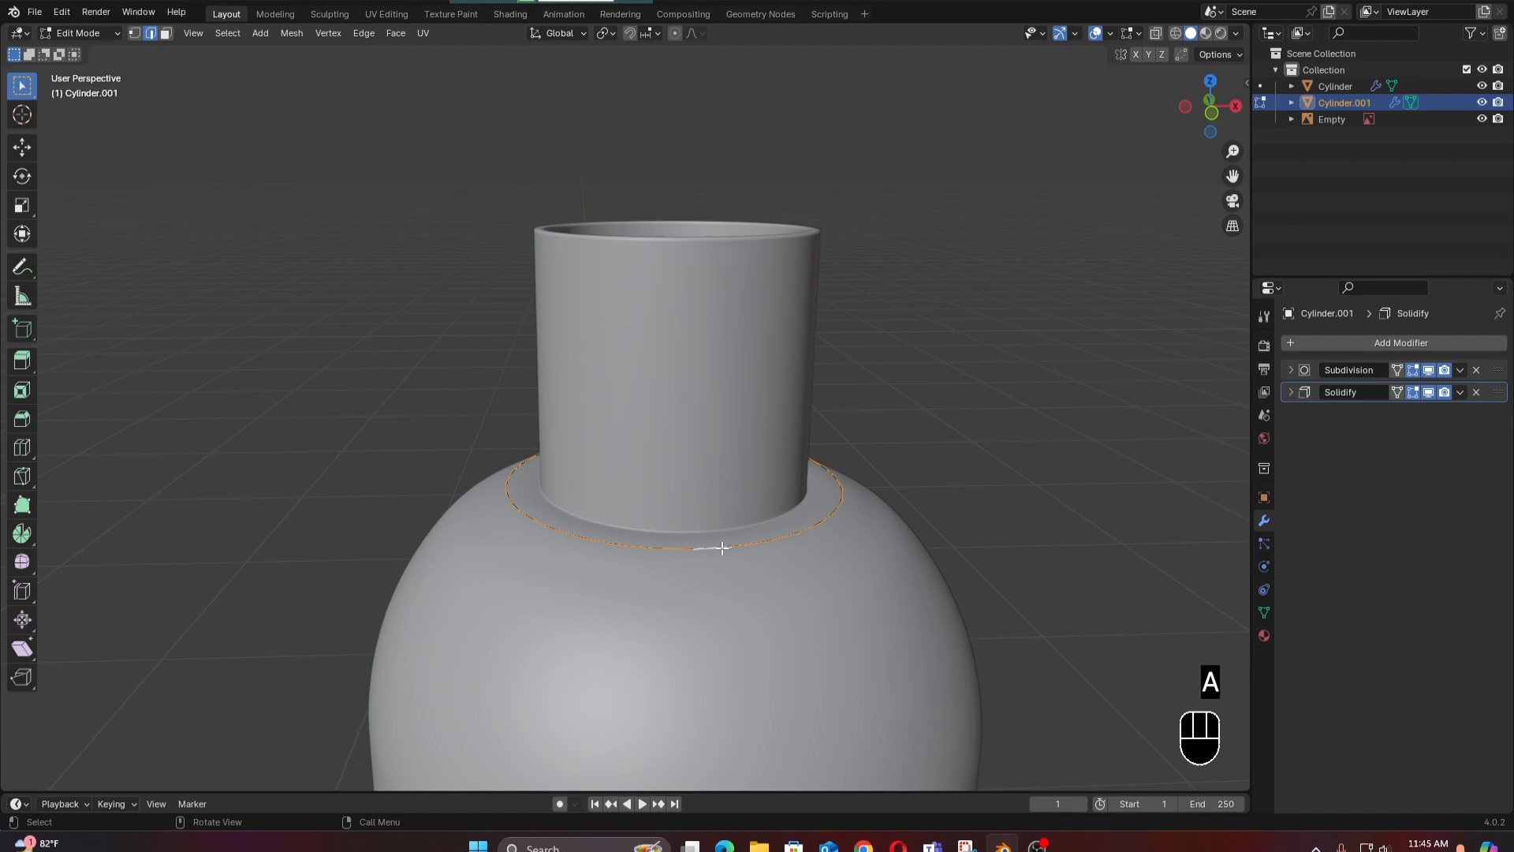
Extrude the ring upward along Z by about 0.53 m to the top of the reference cap.
key("KP_1")
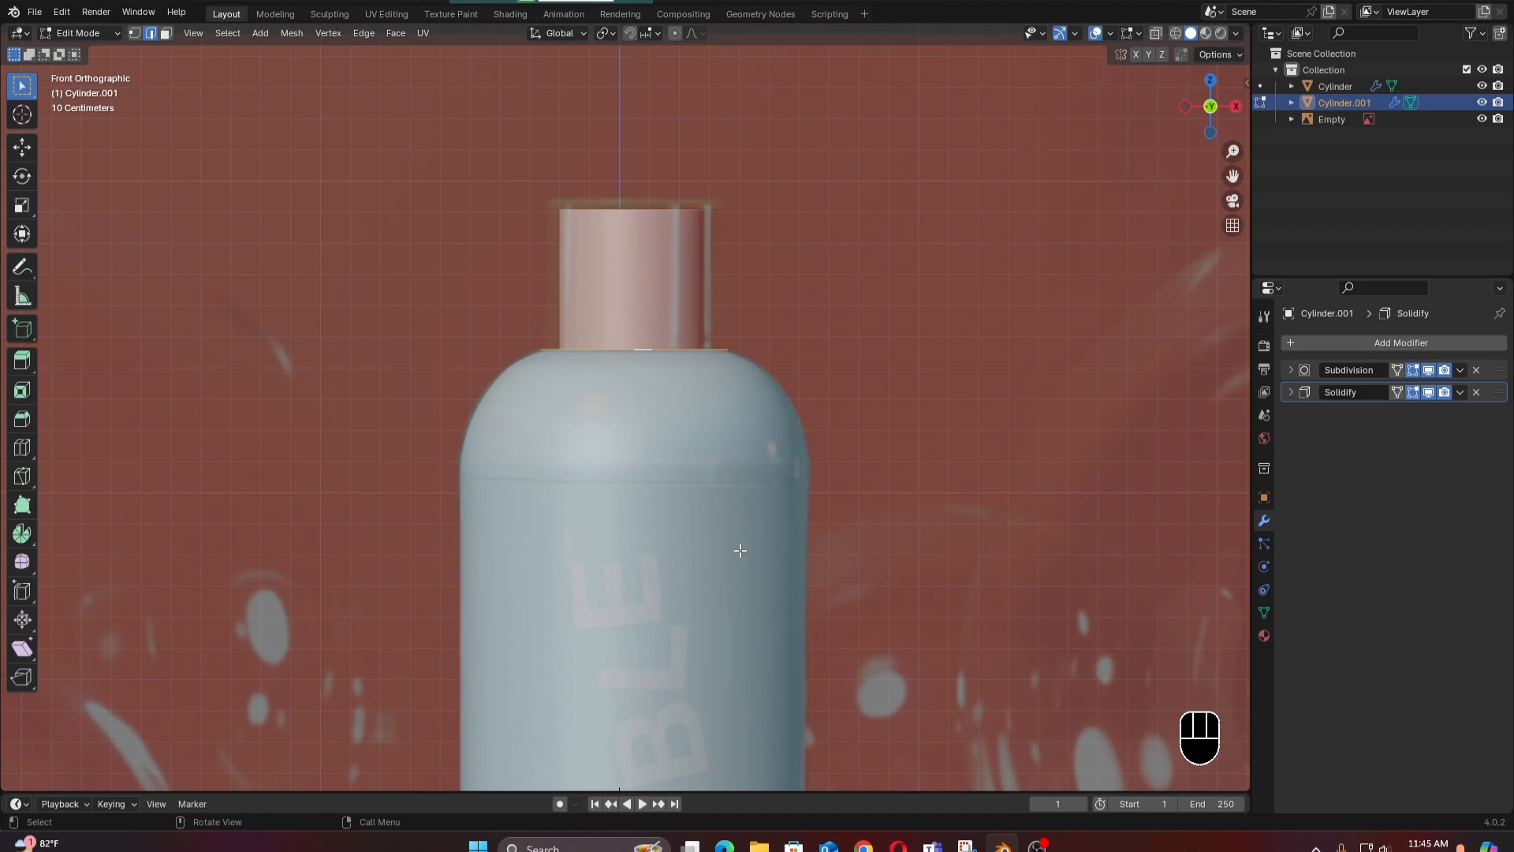
key("e")
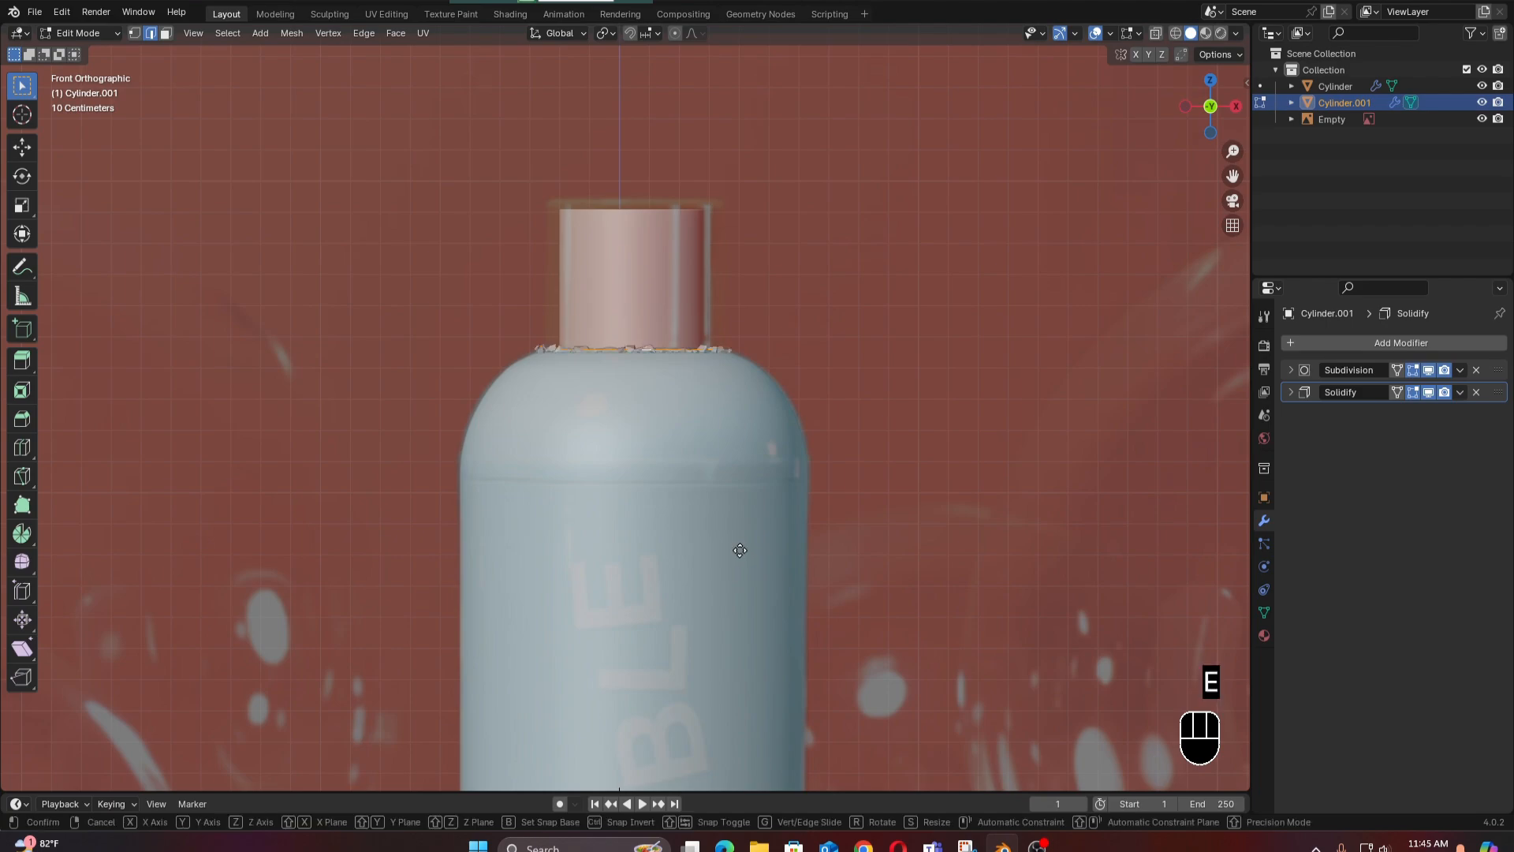
key("z")
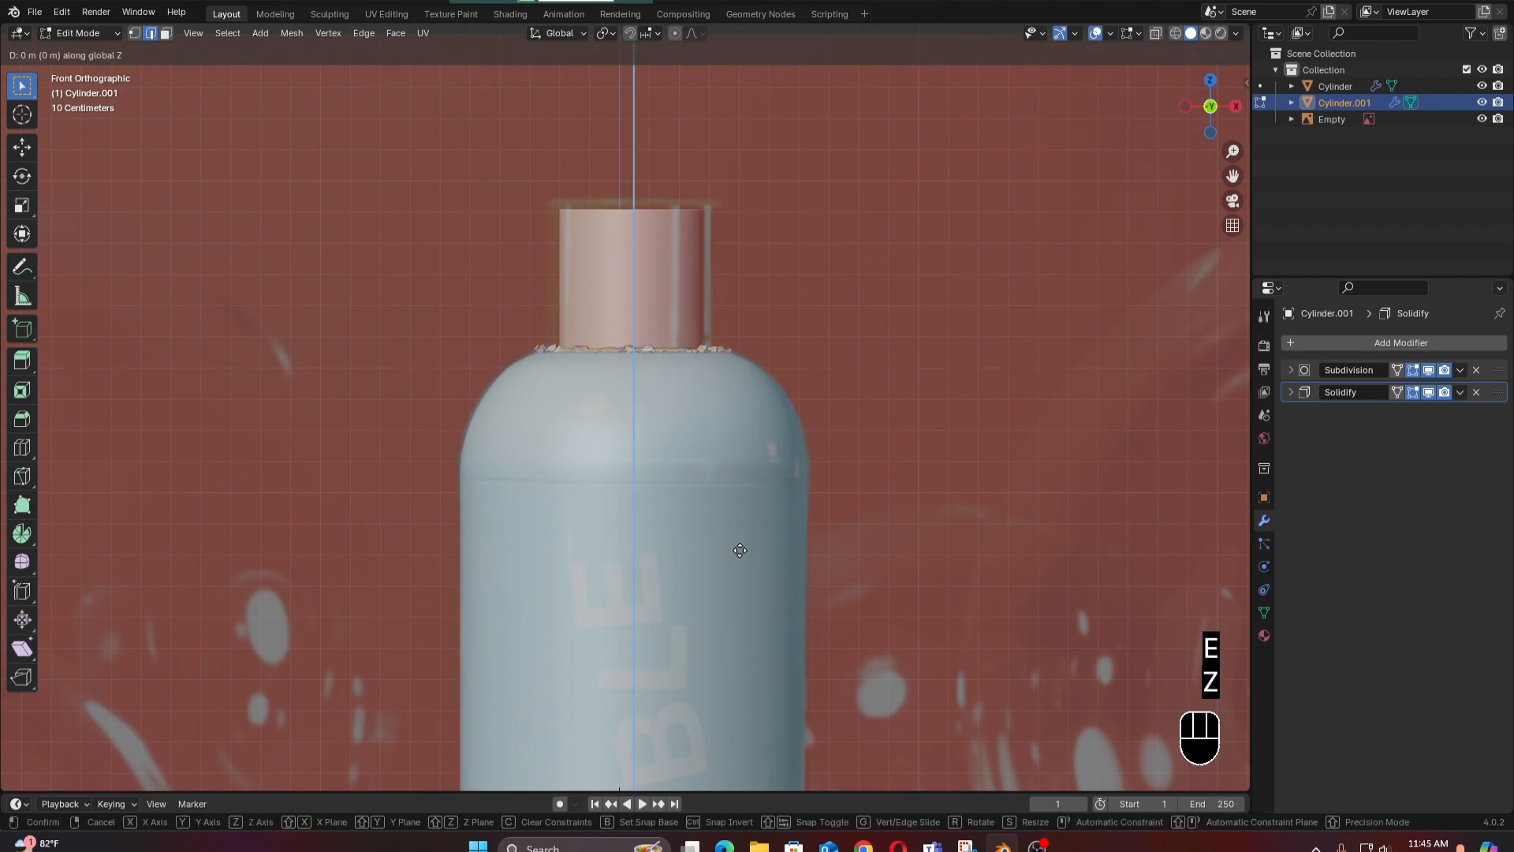
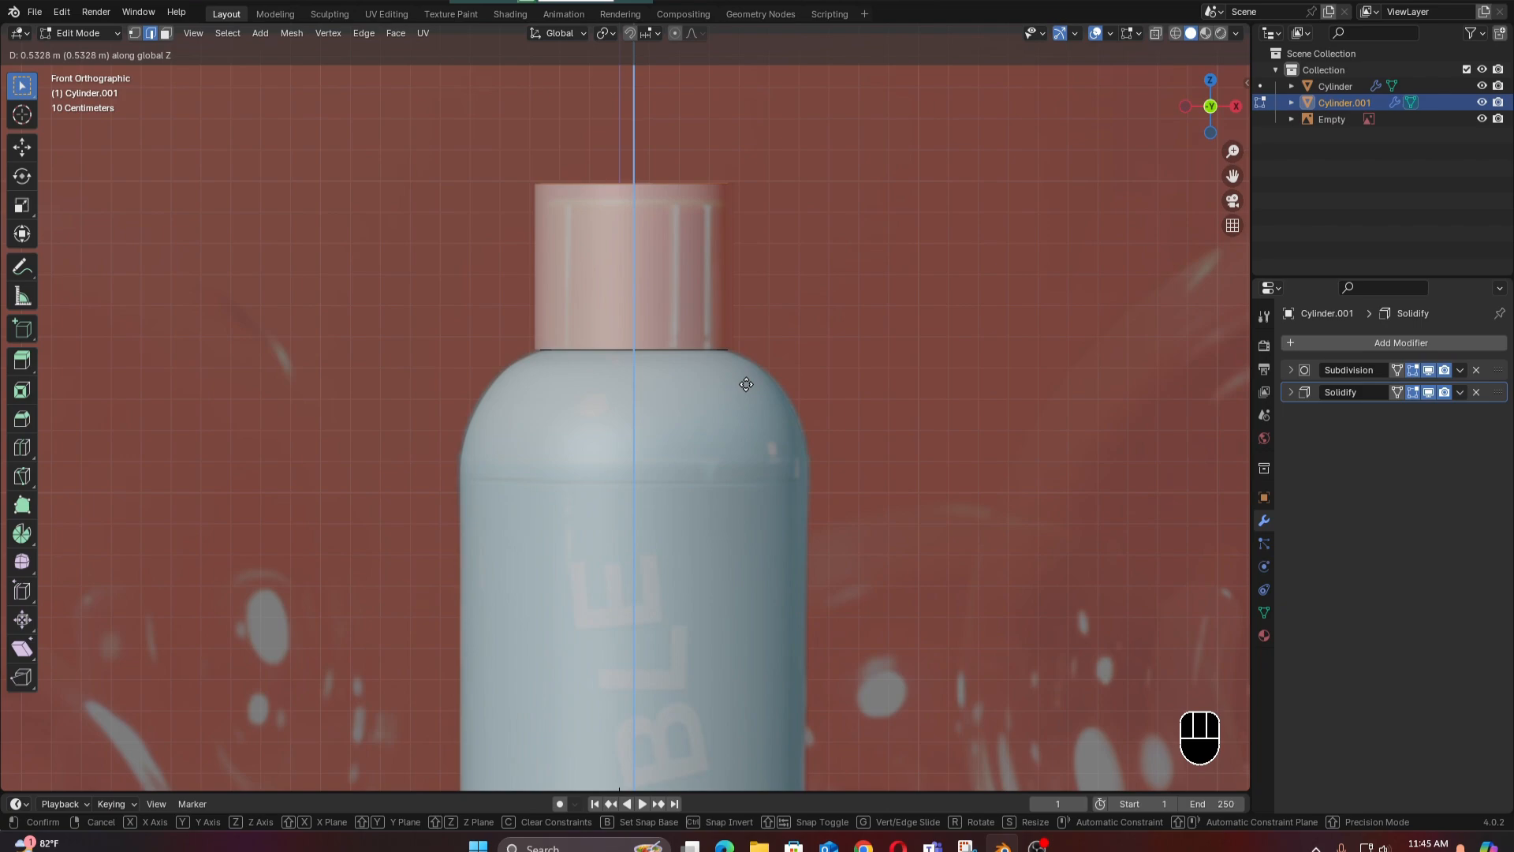
left_click(746, 384)
Return to Object Mode and inspect the cap's wall and its gap around the bottle neck.
middle_click_drag(744, 388, 737, 465)
scroll(737, 465, "down", 2)
scroll(737, 465, "up", 2)
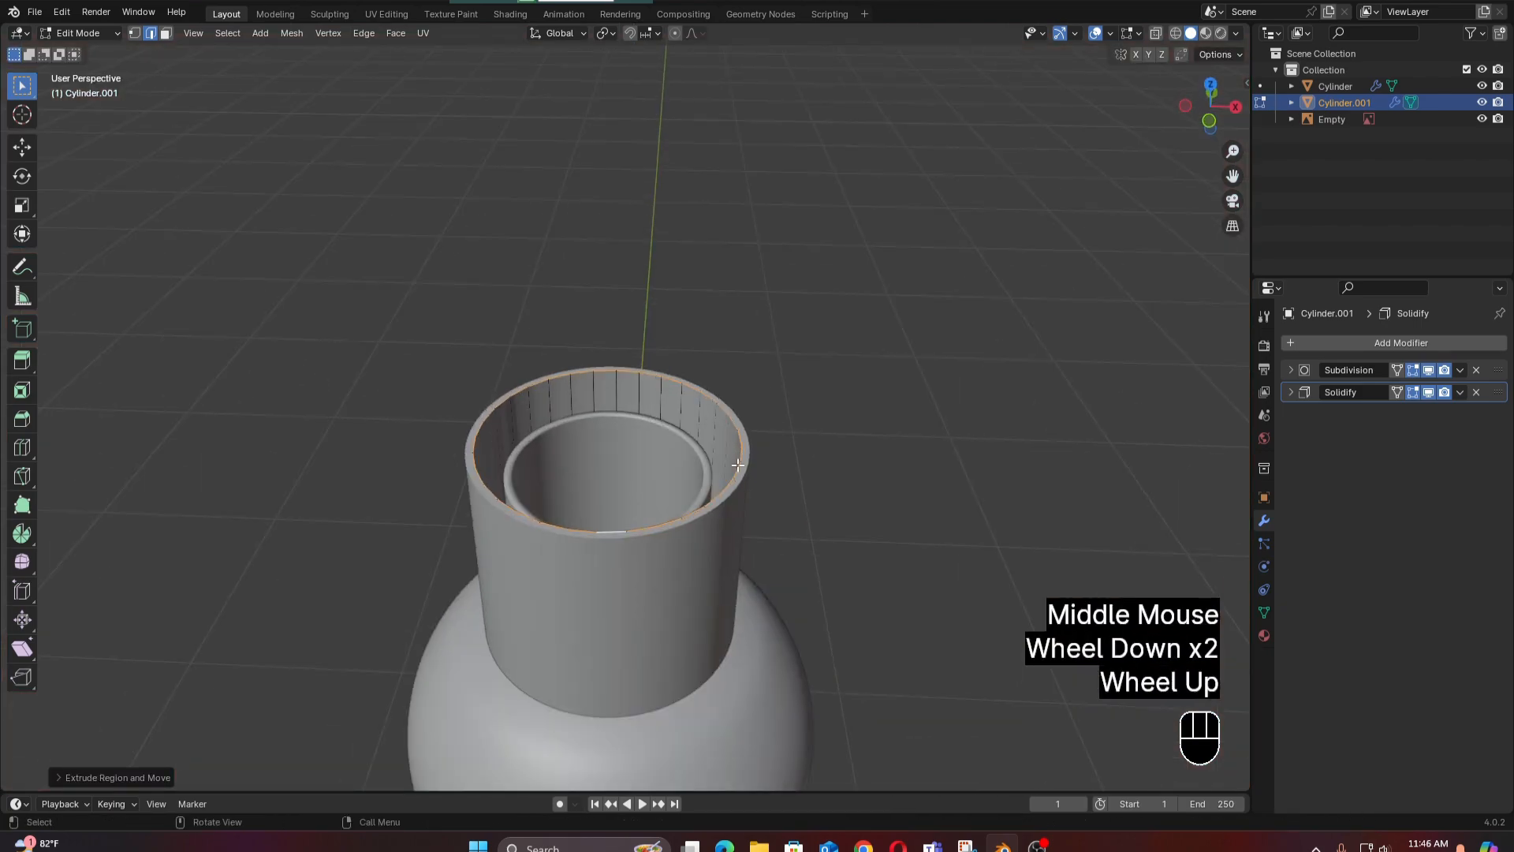
key("grave")
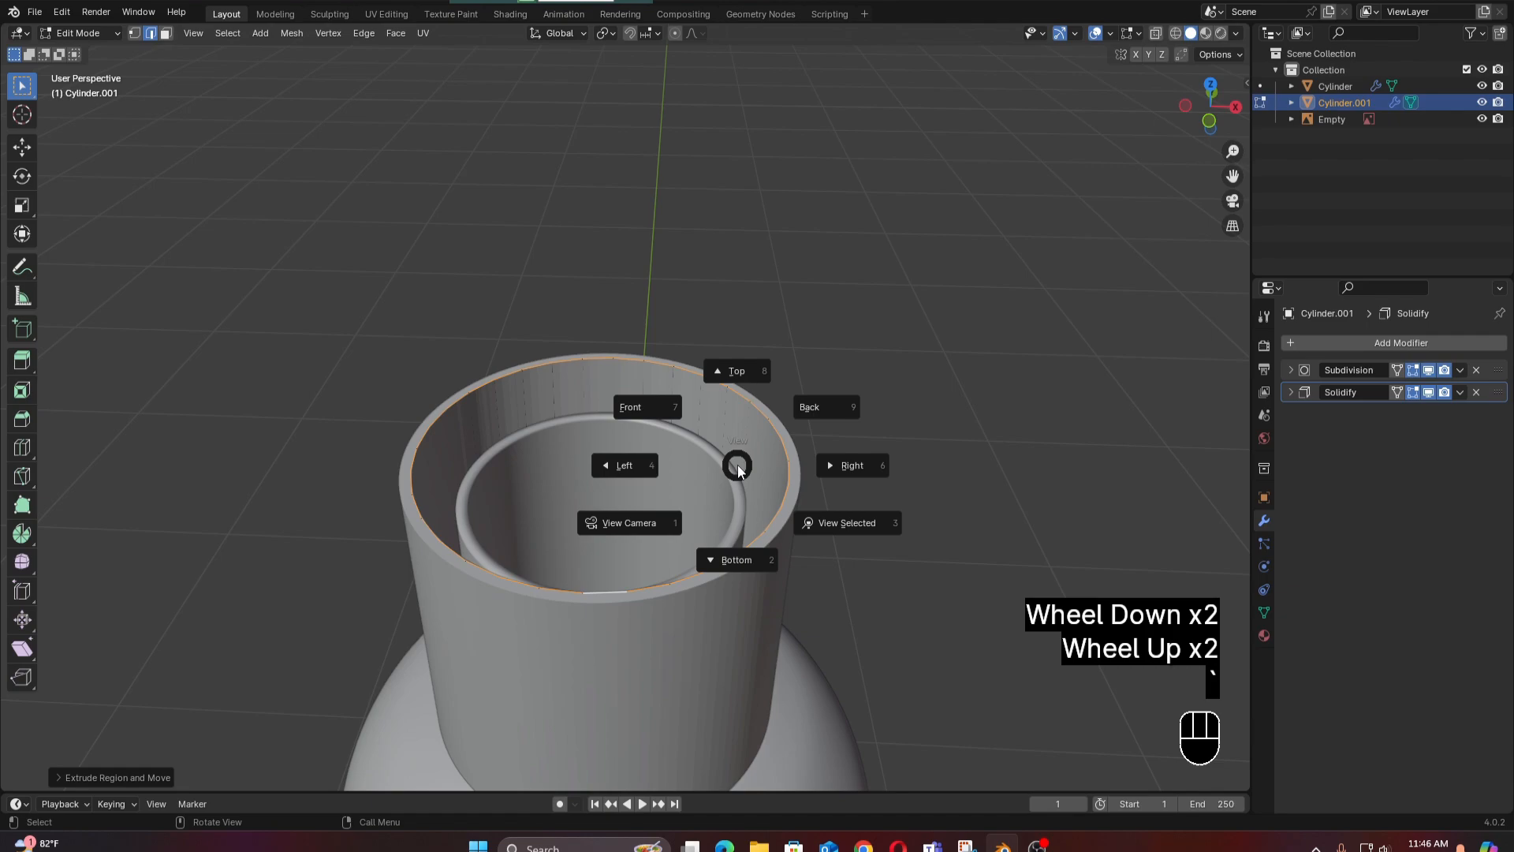
key("Tab")
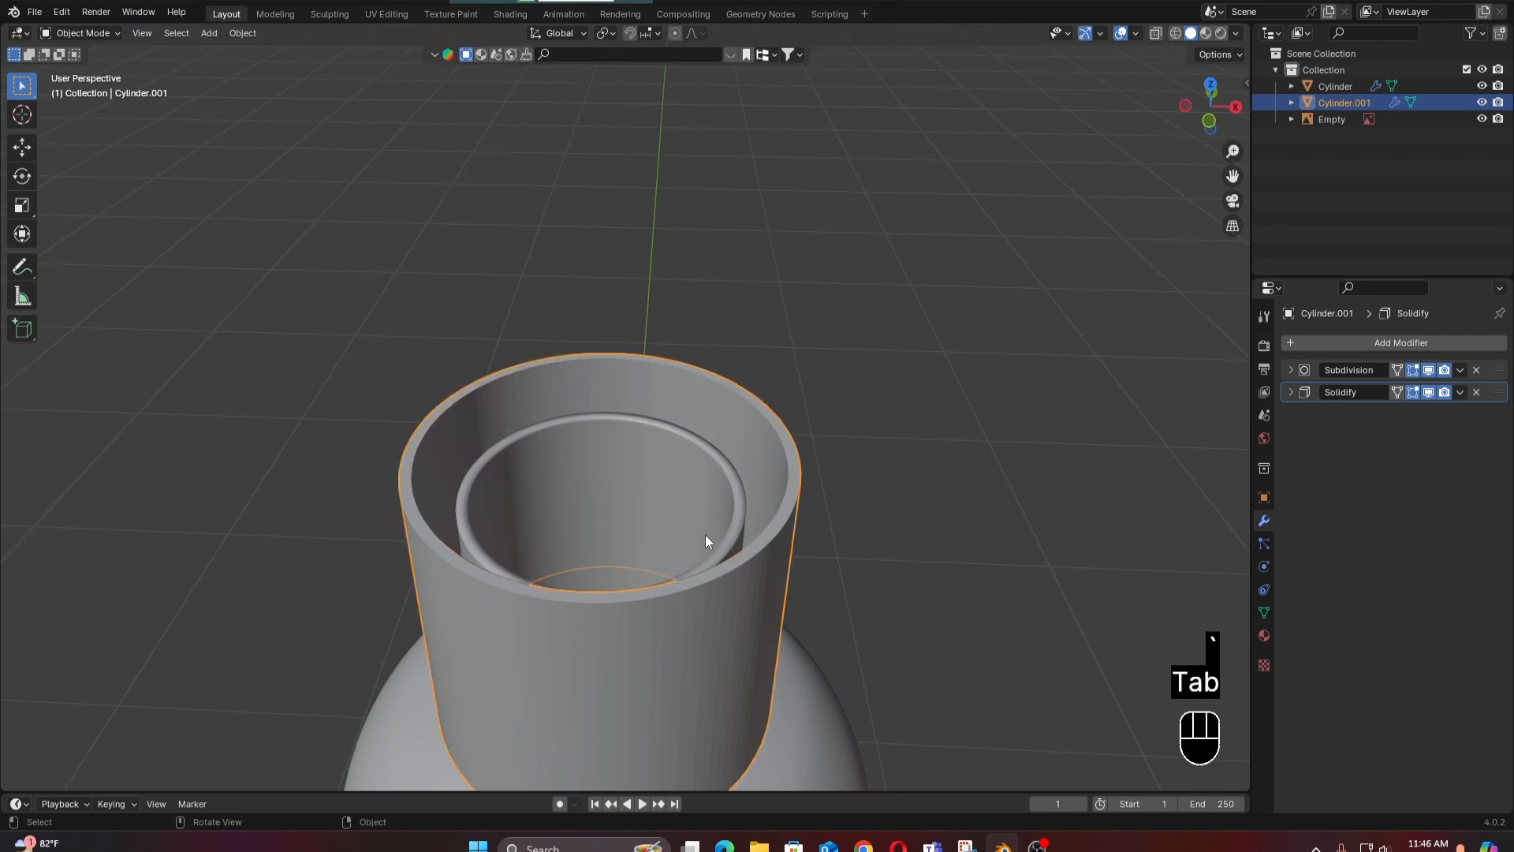
scroll(705, 537, "down", 1)
mouse_move(705, 540)
middle_mouse_down()
mouse_move(706, 555)
mouse_move(699, 483)
mouse_move(706, 521)
middle_mouse_up()
scroll(703, 482, "up", 2)
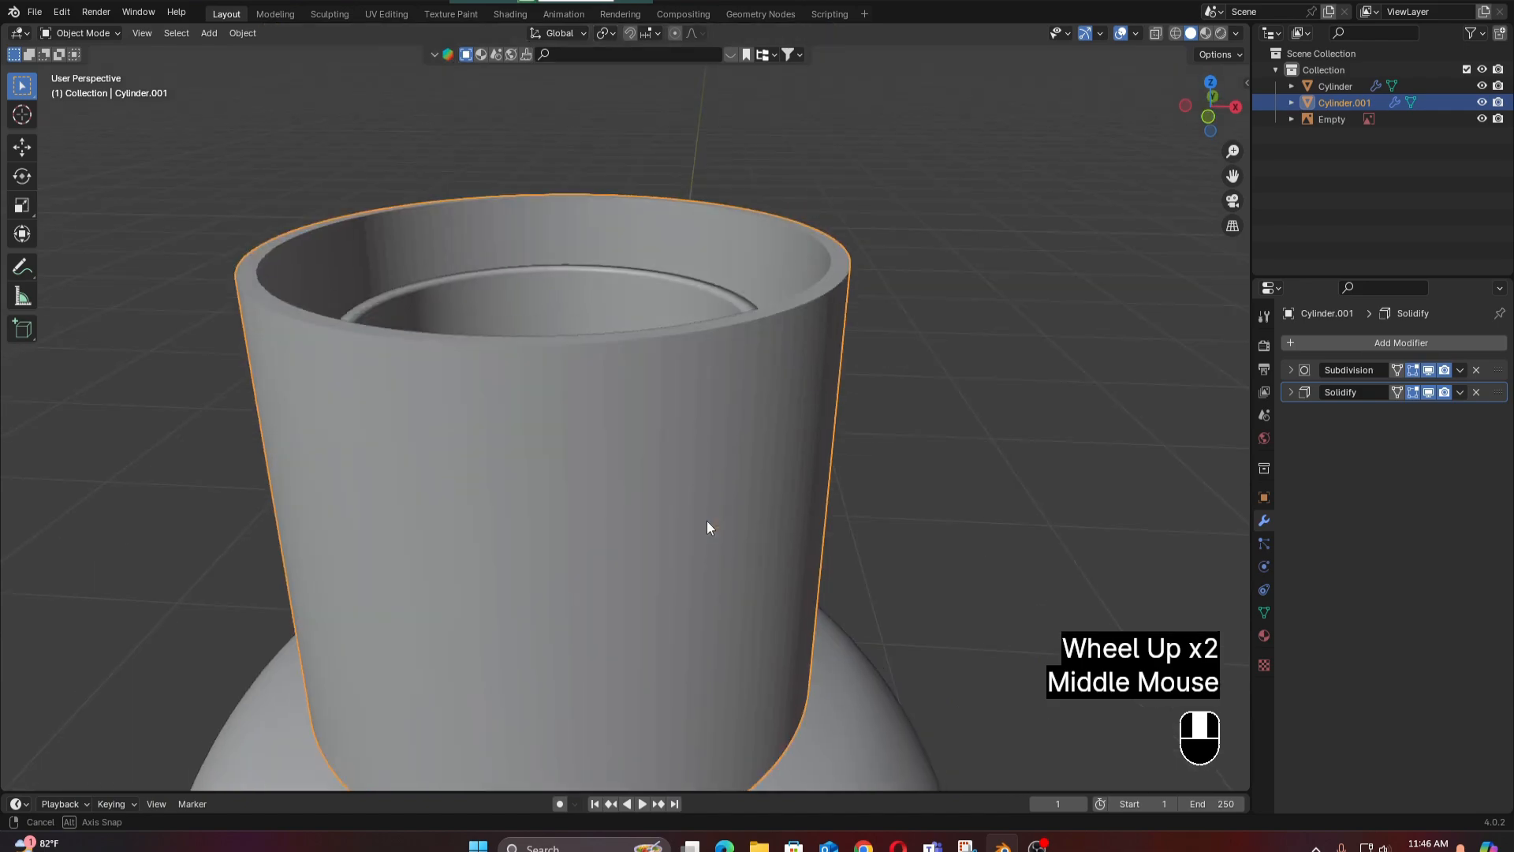
scroll(708, 518, "down", 2)
Remove the Solidify modifier from the cap object.
left_click(608, 476)
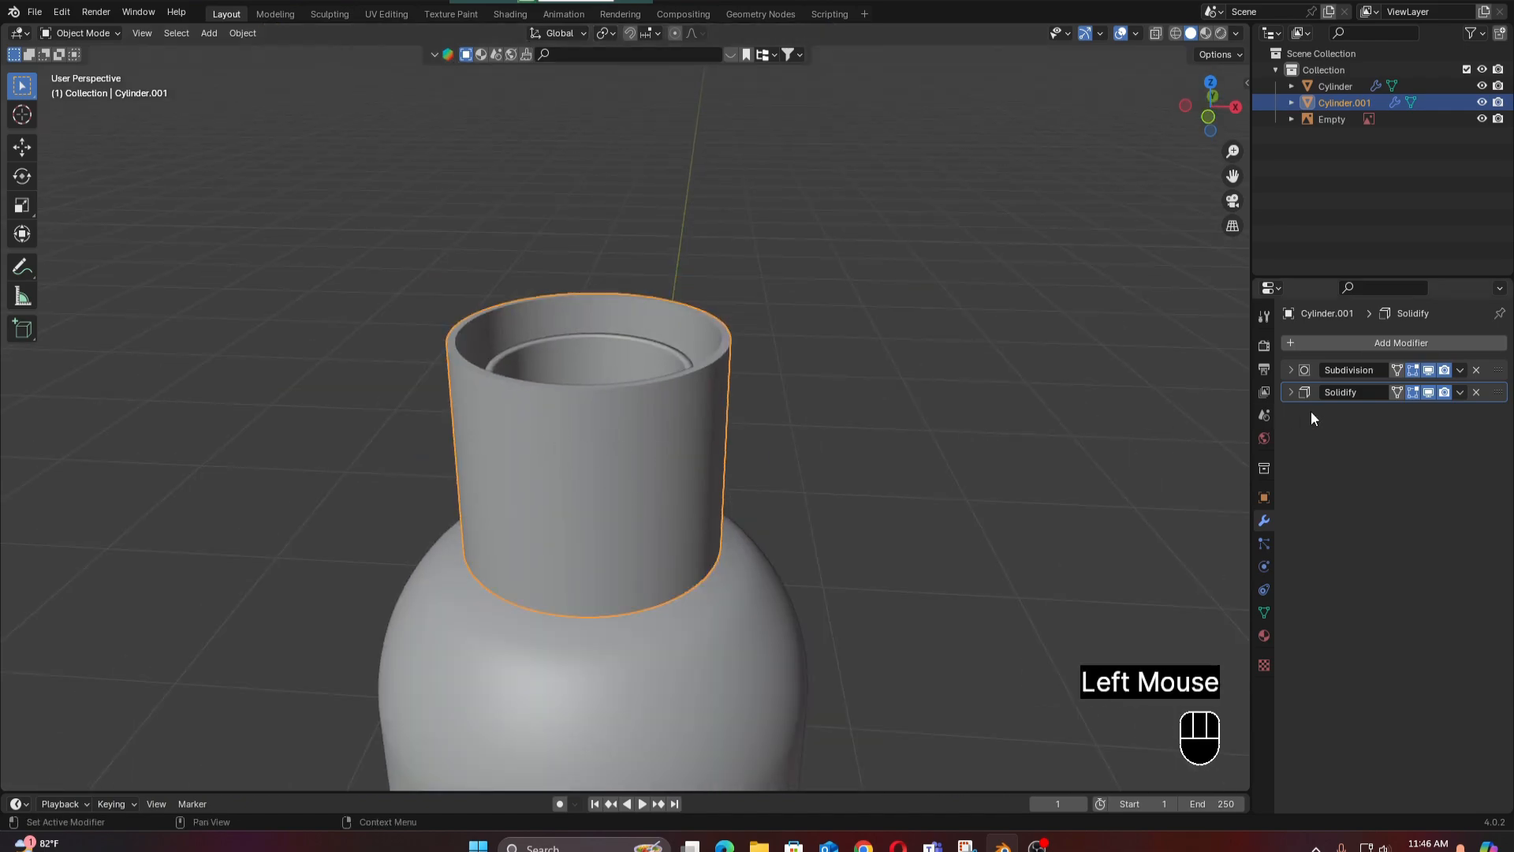
left_click(688, 414)
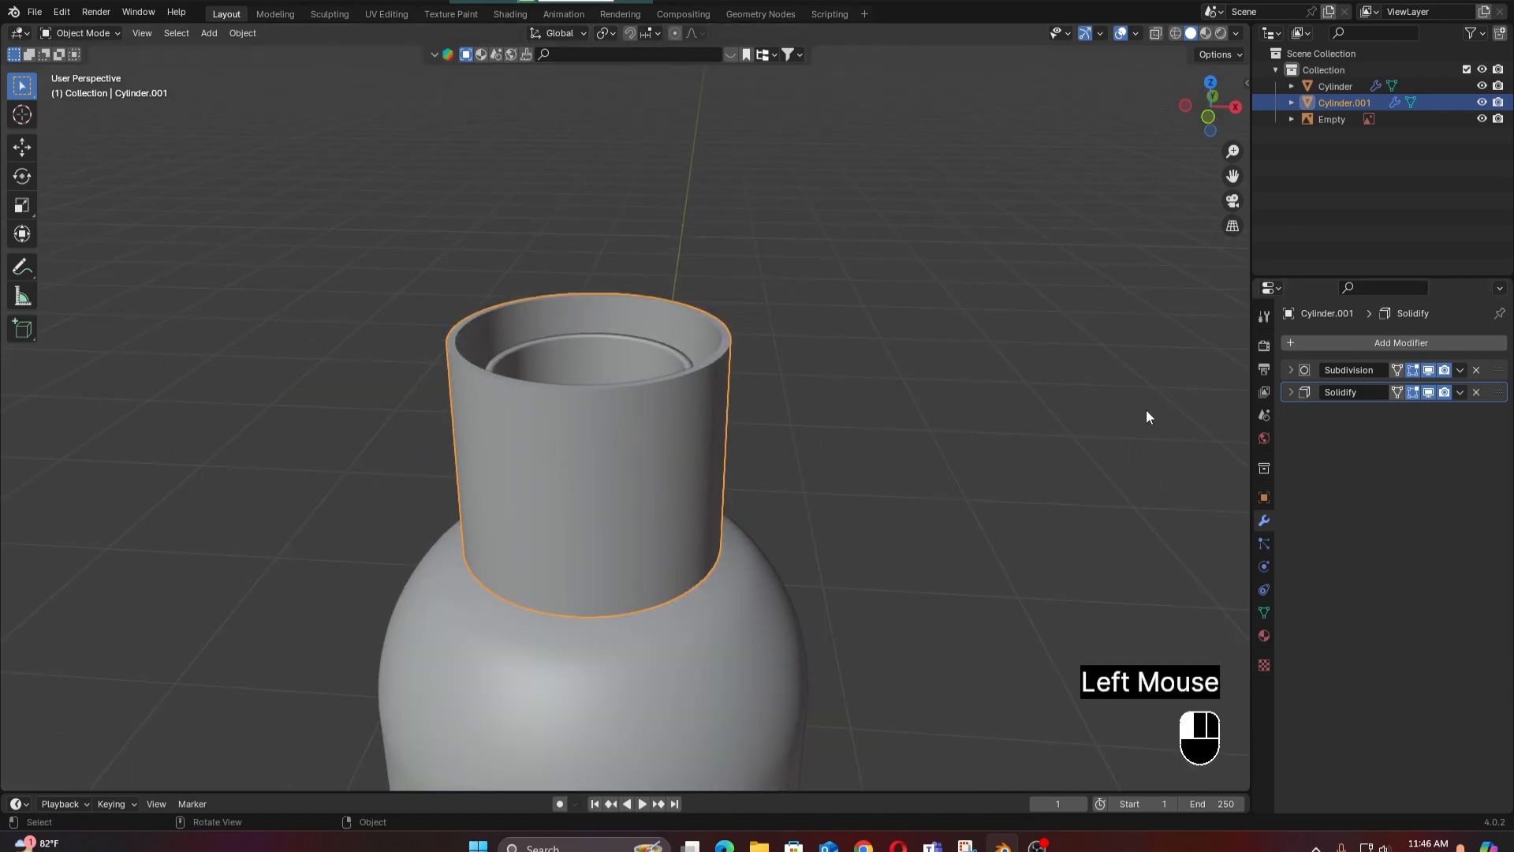
left_click(1476, 392)
left_click(588, 442)
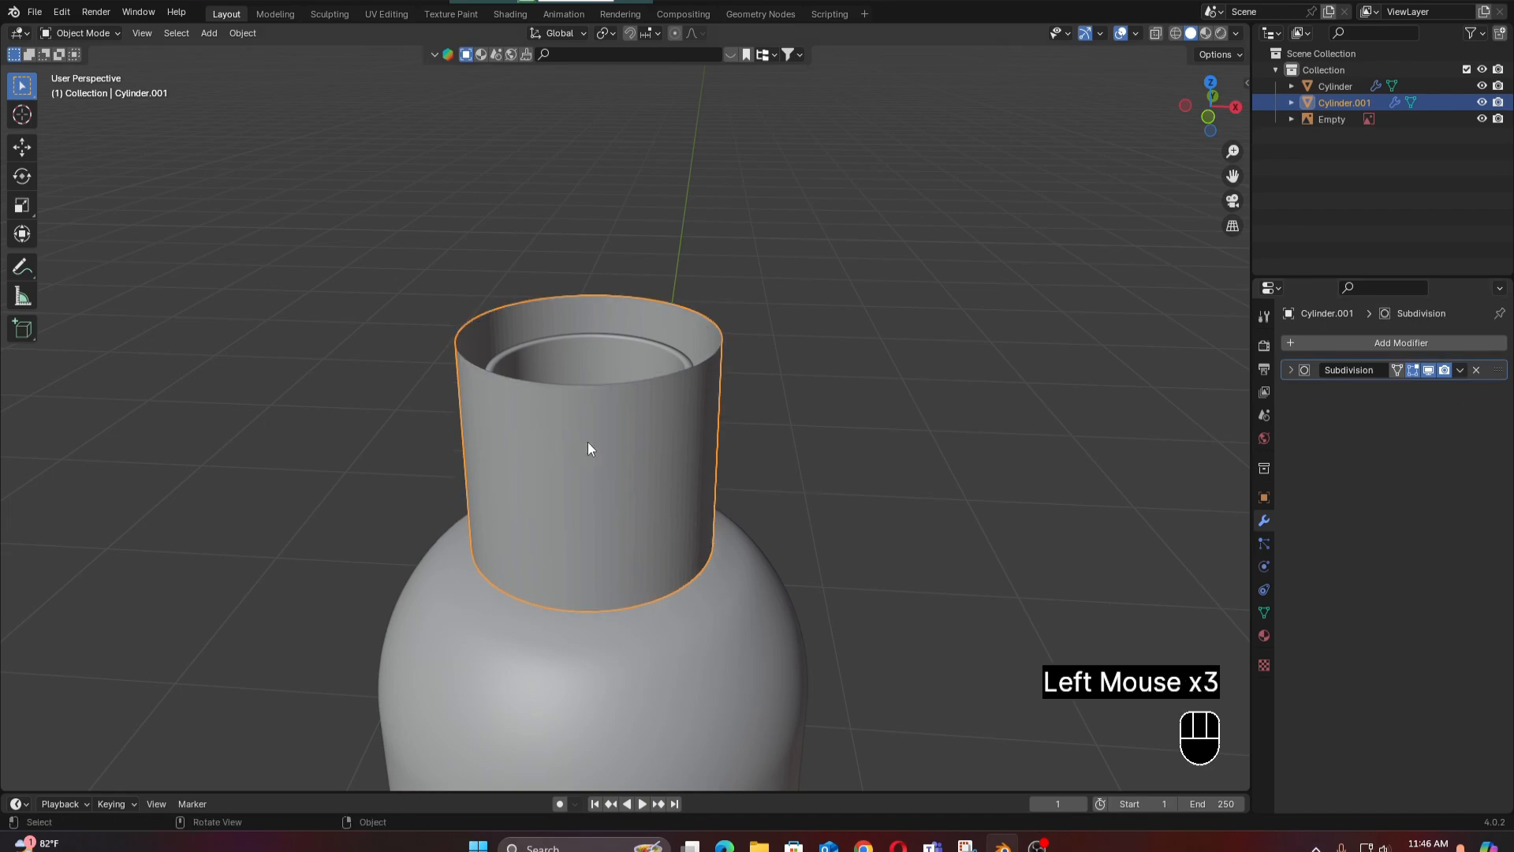
Compare the cap's outline with the front reference image and examine its open top in perspective.
mouse_move(588, 443)
middle_mouse_down()
mouse_move(589, 480)
mouse_move(593, 390)
mouse_move(584, 439)
mouse_move(592, 429)
middle_mouse_up()
key("KP_1")
scroll(651, 318, "up", 2)
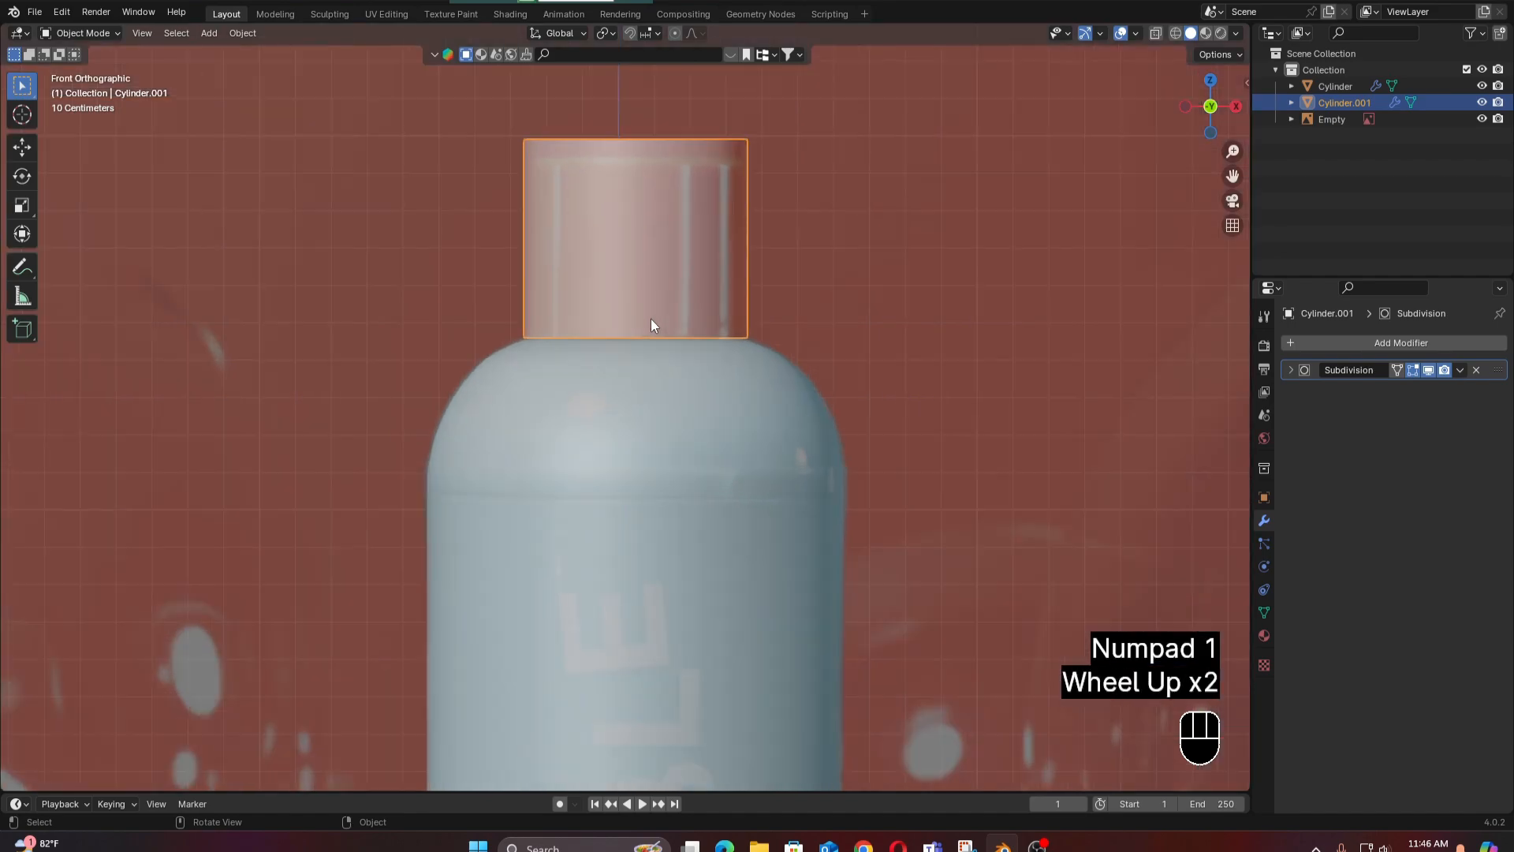
middle_click_drag(653, 319, 692, 406, "shift")
scroll(657, 416, "up", 2)
scroll(652, 422, "down", 2)
scroll(645, 478, "down", 2)
scroll(690, 464, "up", 1)
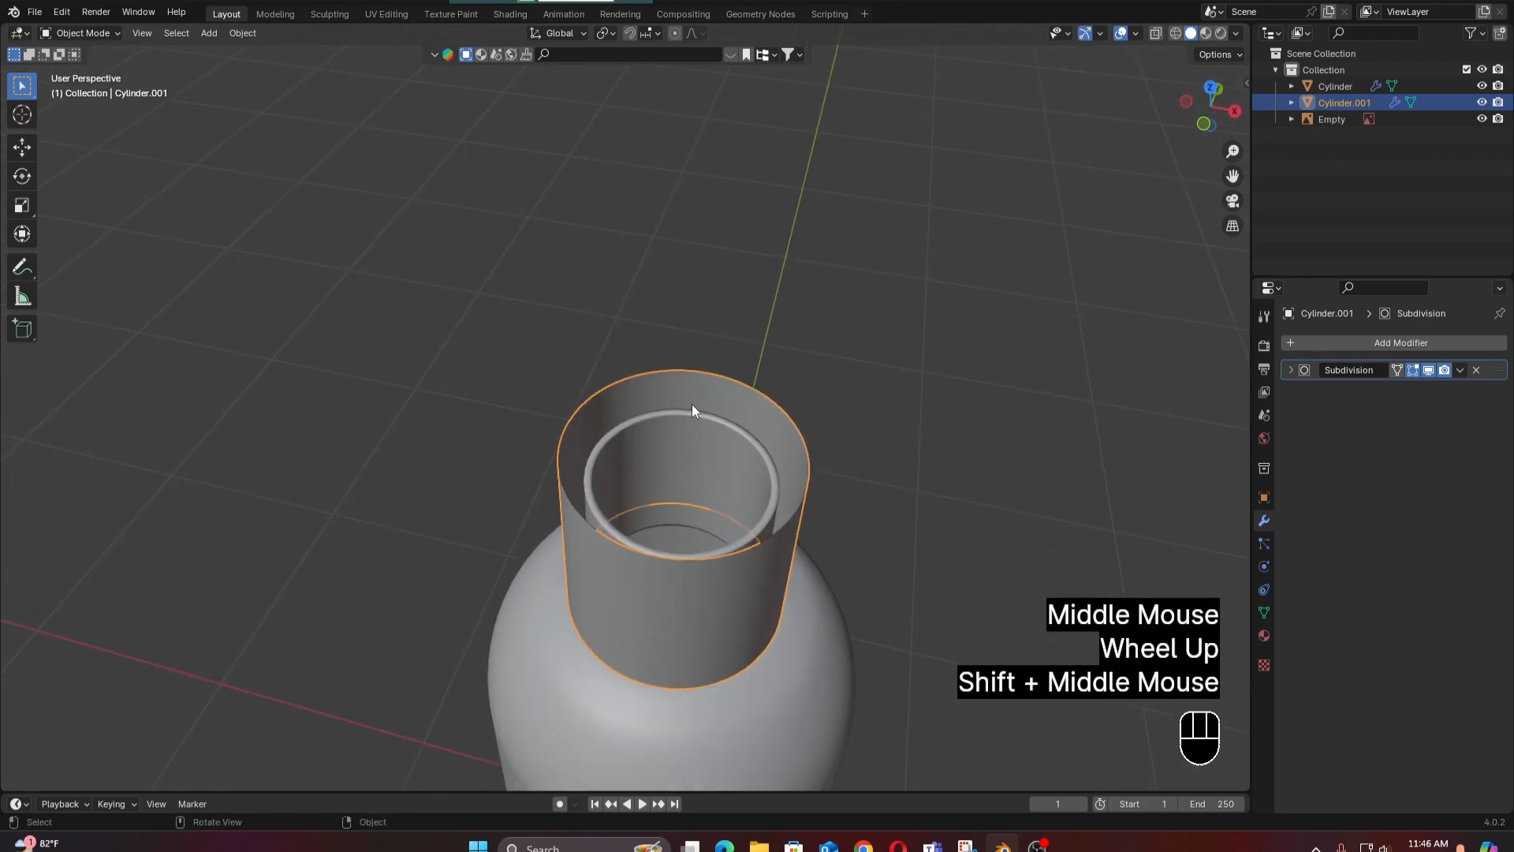
Select the cap's open top edge loop in Edit Mode and fill it with a single face.
left_click(681, 392)
scroll(680, 392, "up", 1)
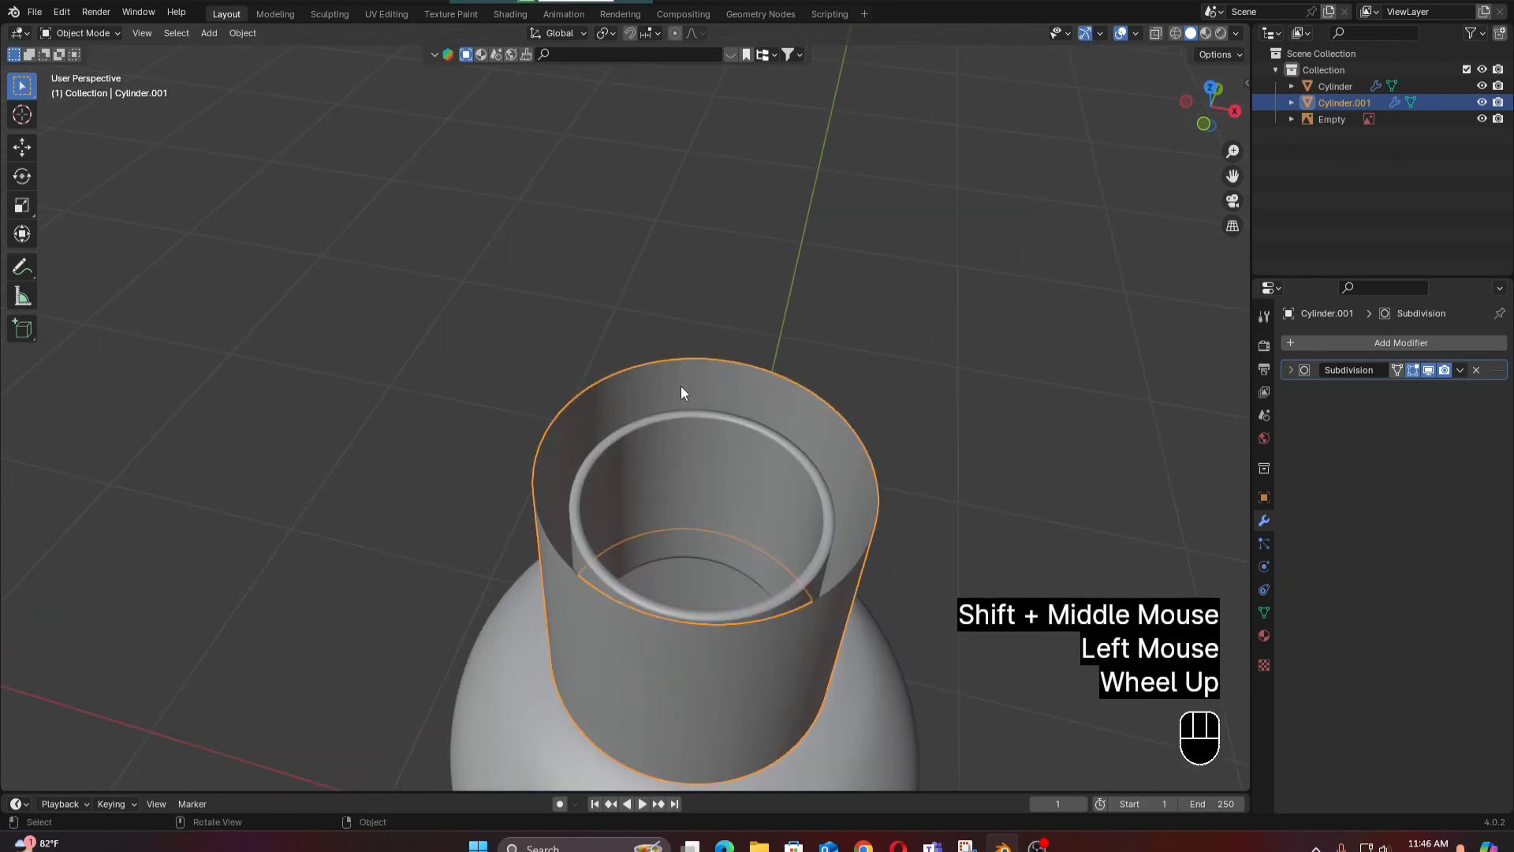
scroll(682, 391, "up", 1)
left_click(682, 391)
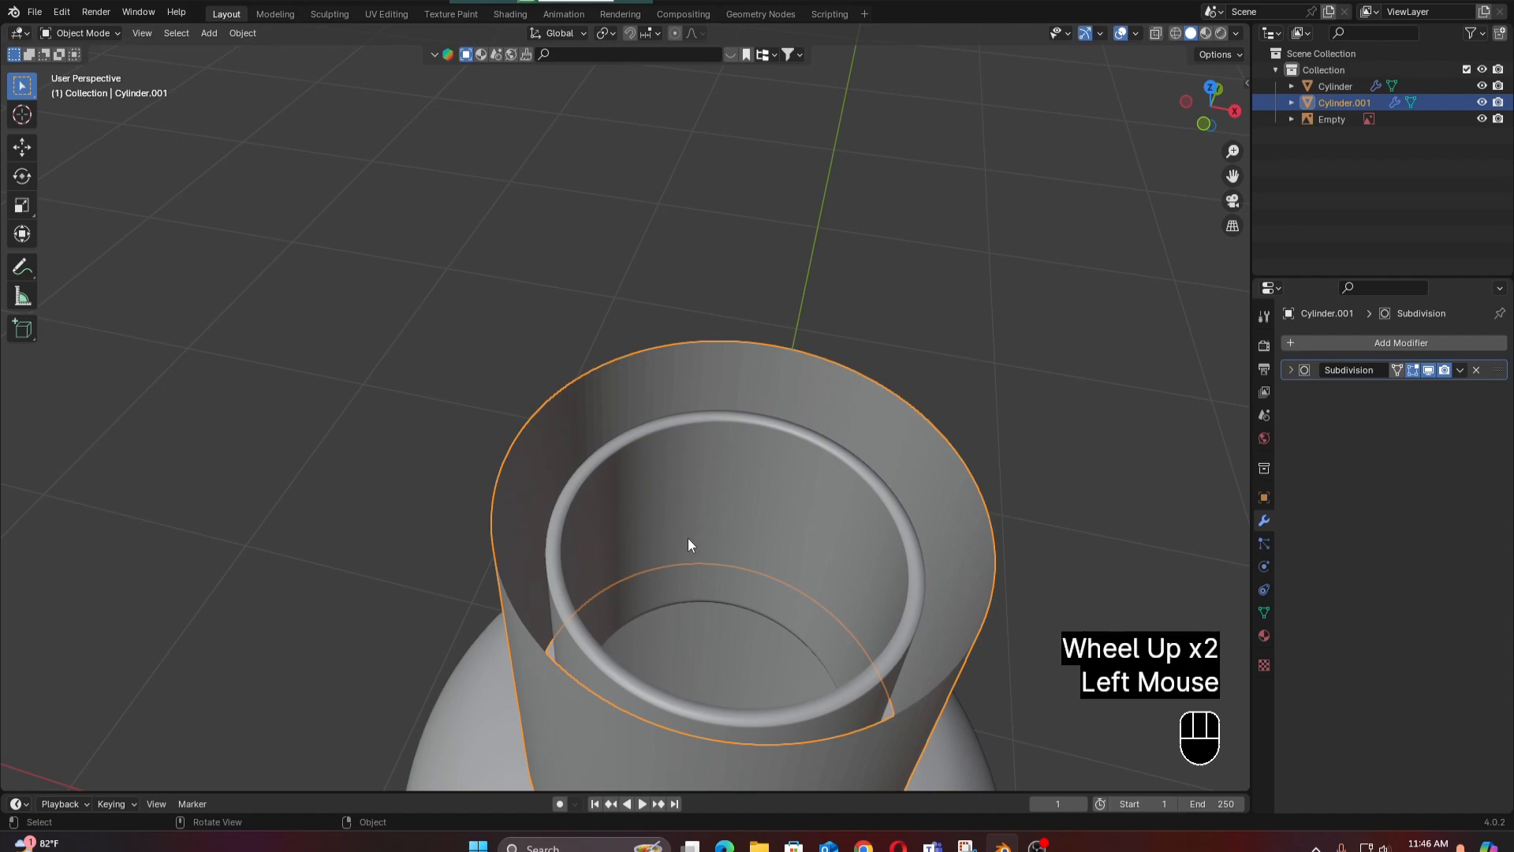
scroll(689, 501, "down", 2)
scroll(675, 399, "up", 1)
left_click(674, 390)
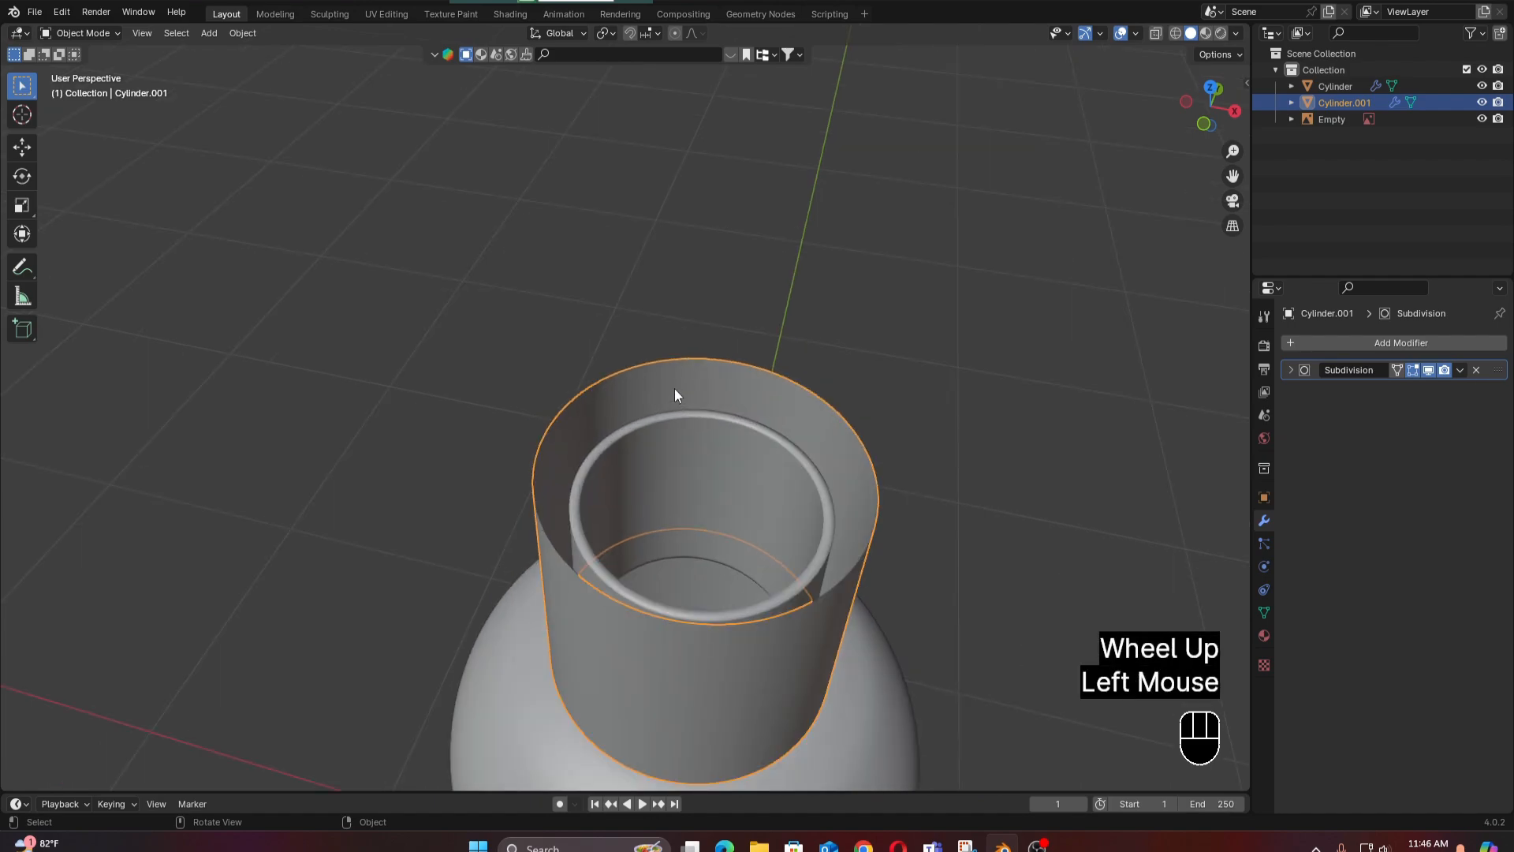
key("Tab")
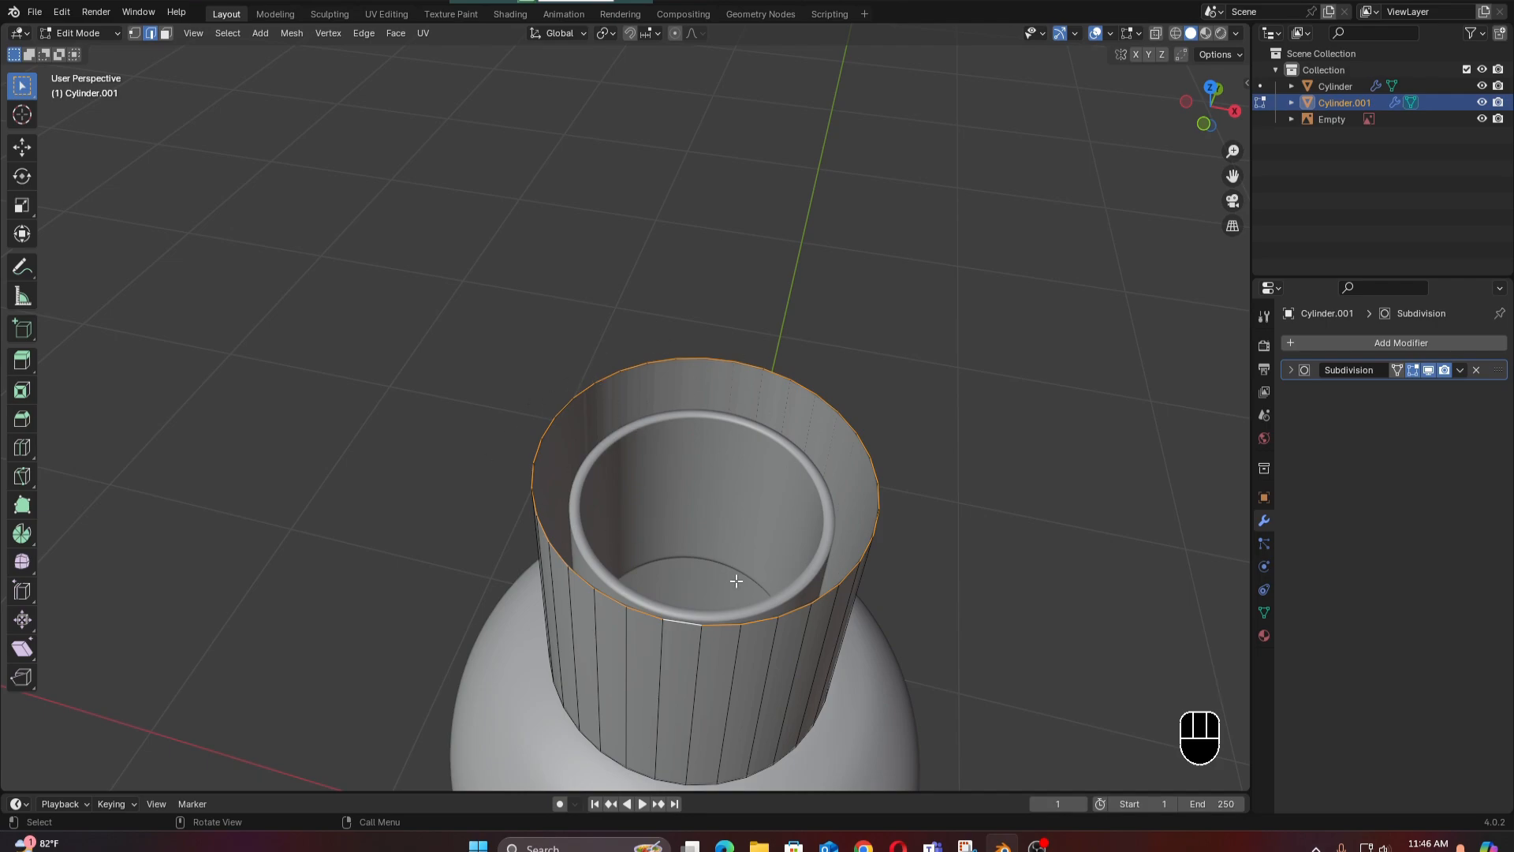
left_click(608, 376)
left_click(608, 376, "alt")
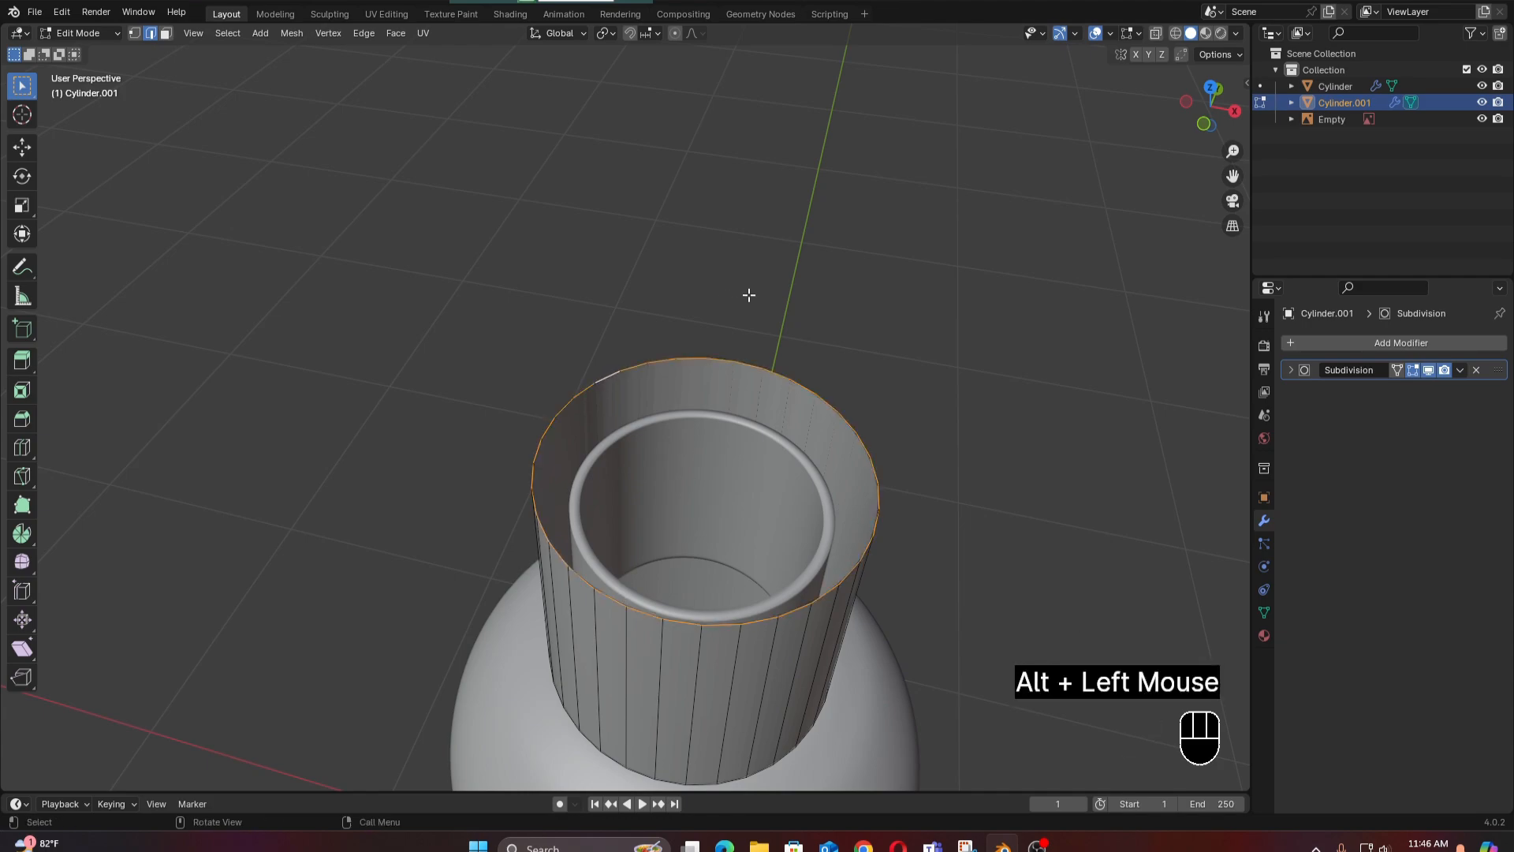
key("f")
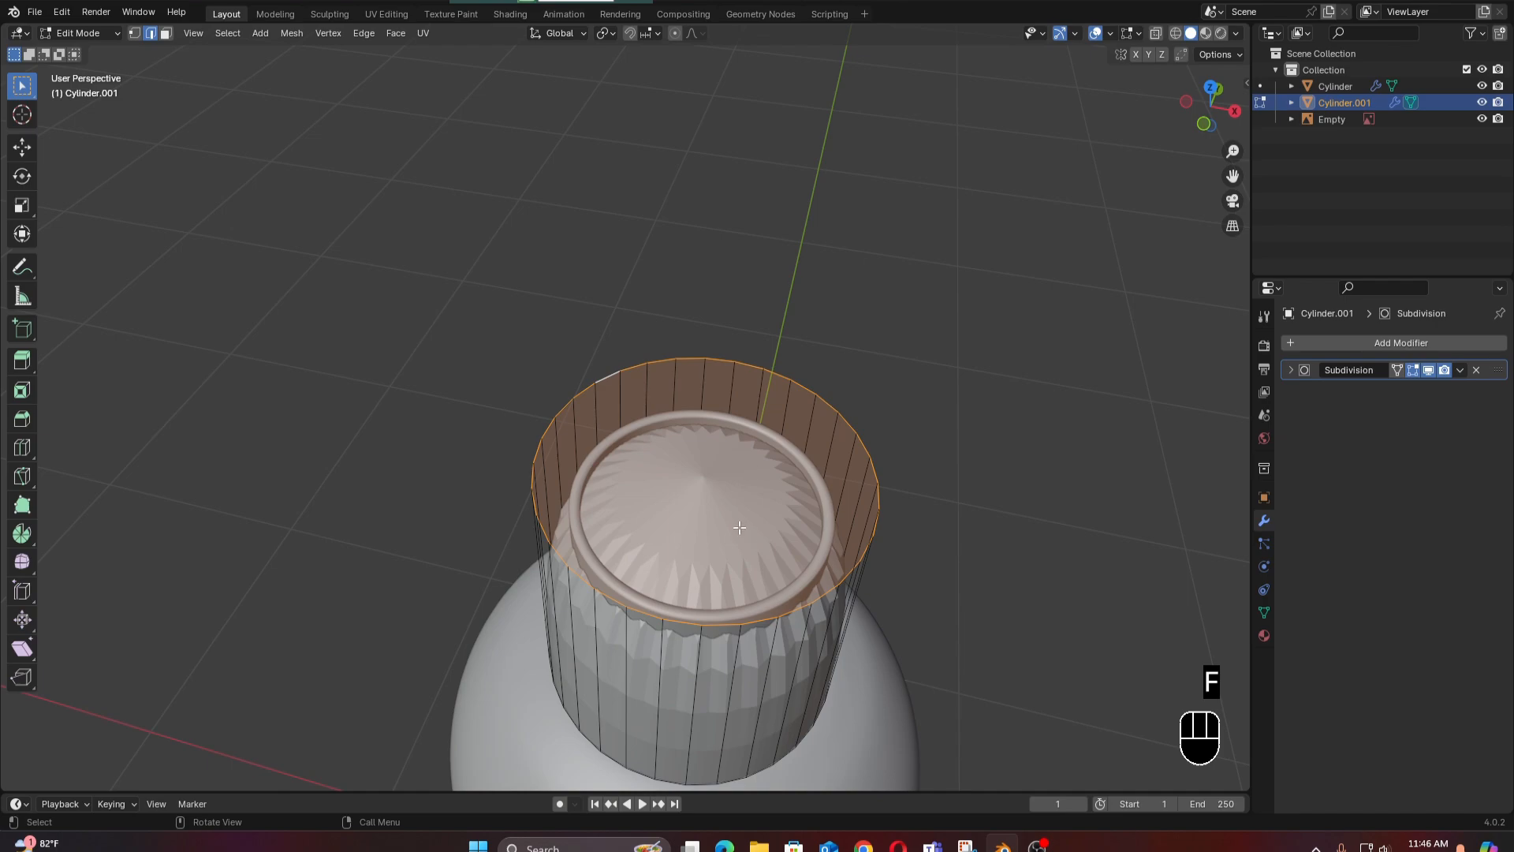
Try insetting the cap's top face with a thickness of 0 m.
scroll(740, 525, "down", 2)
middle_click_drag(739, 524, 711, 444)
scroll(751, 472, "up", 2)
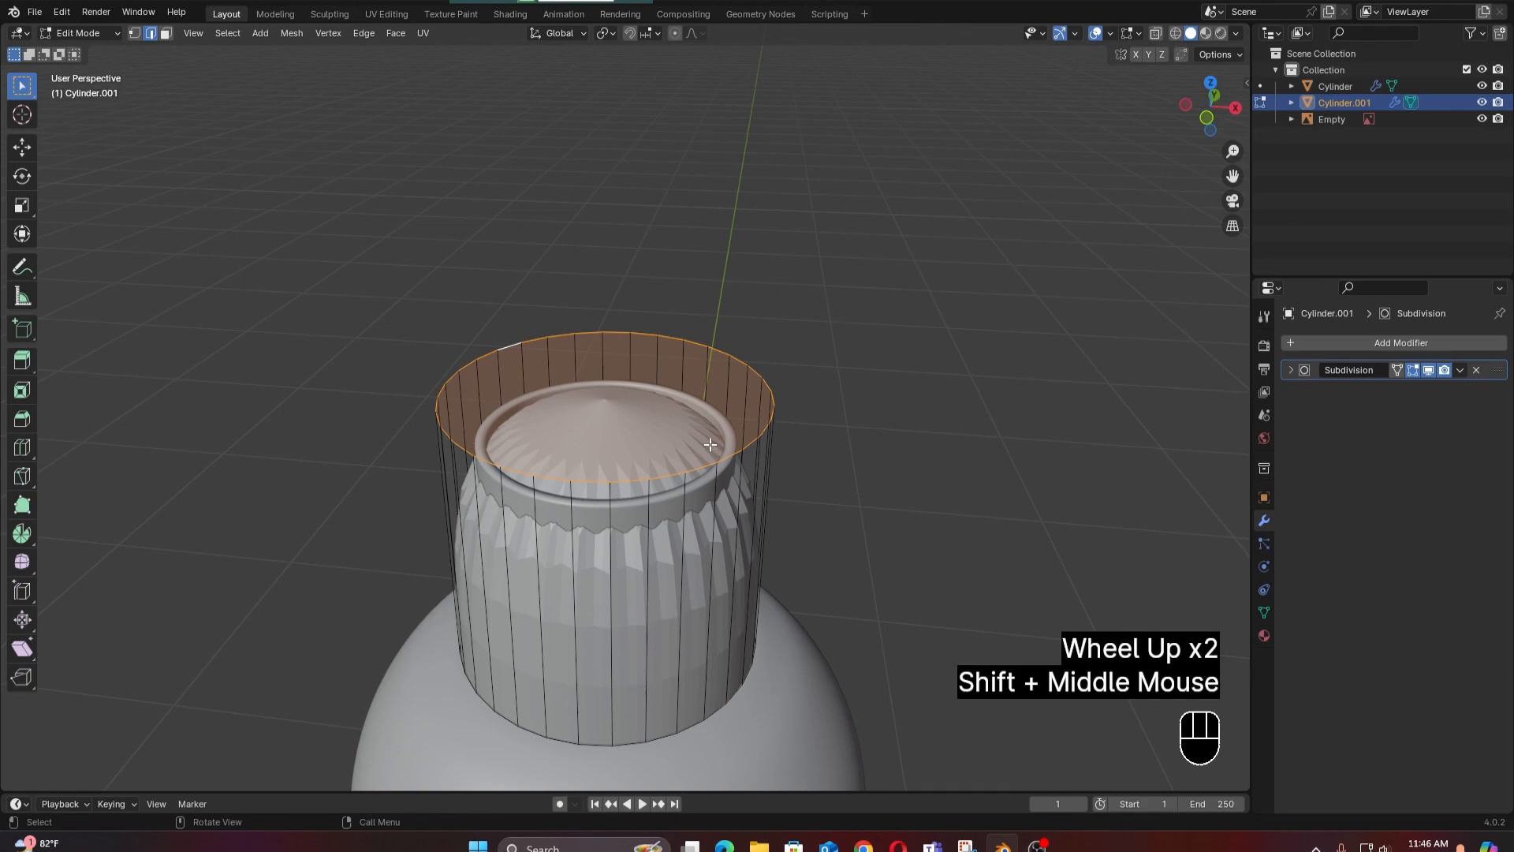
left_click(635, 395)
left_click(165, 33)
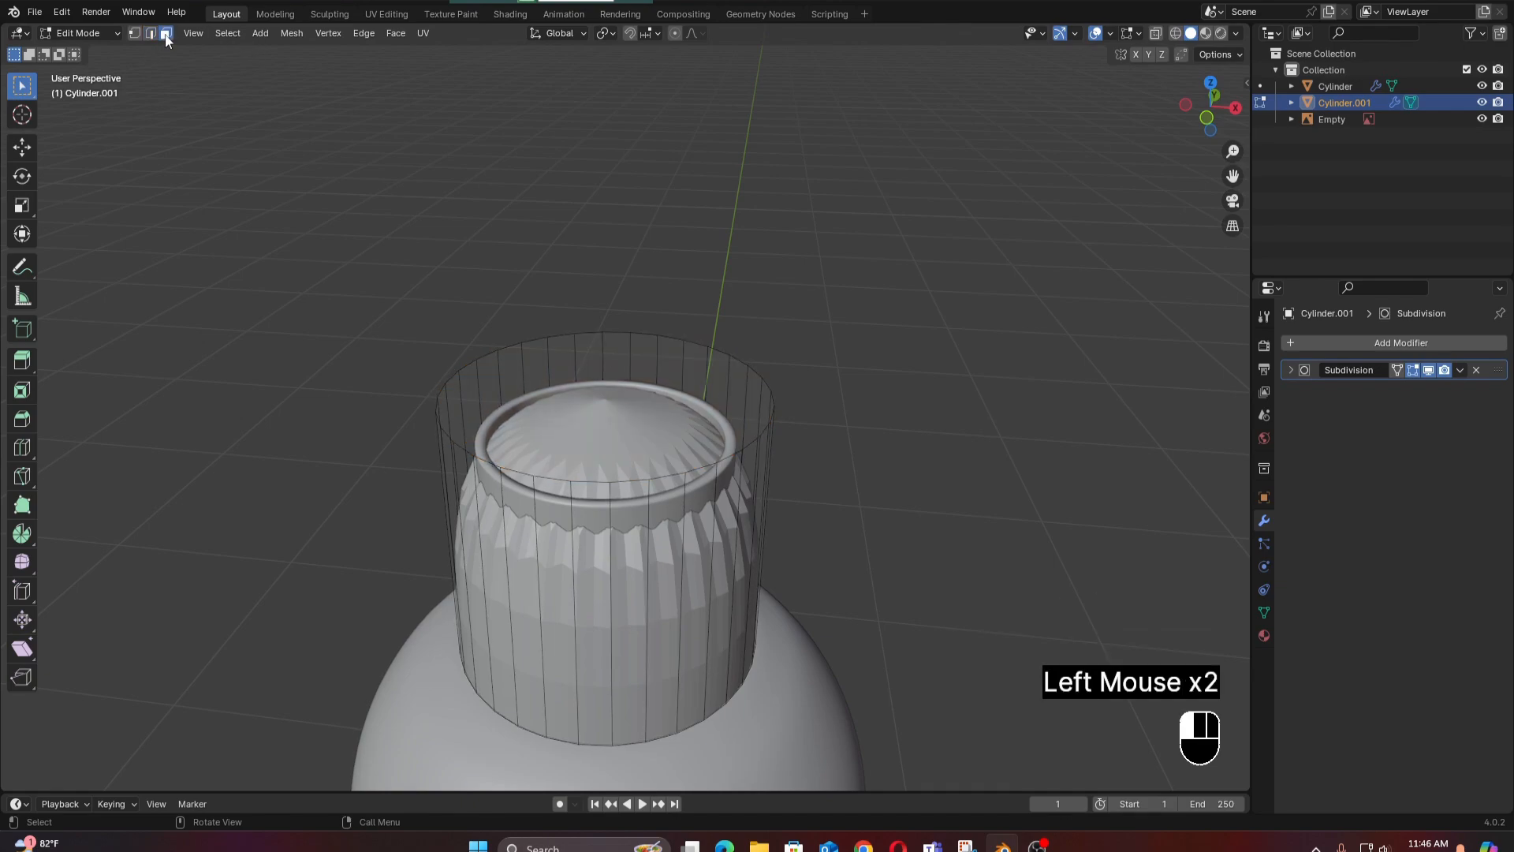
left_click(606, 409)
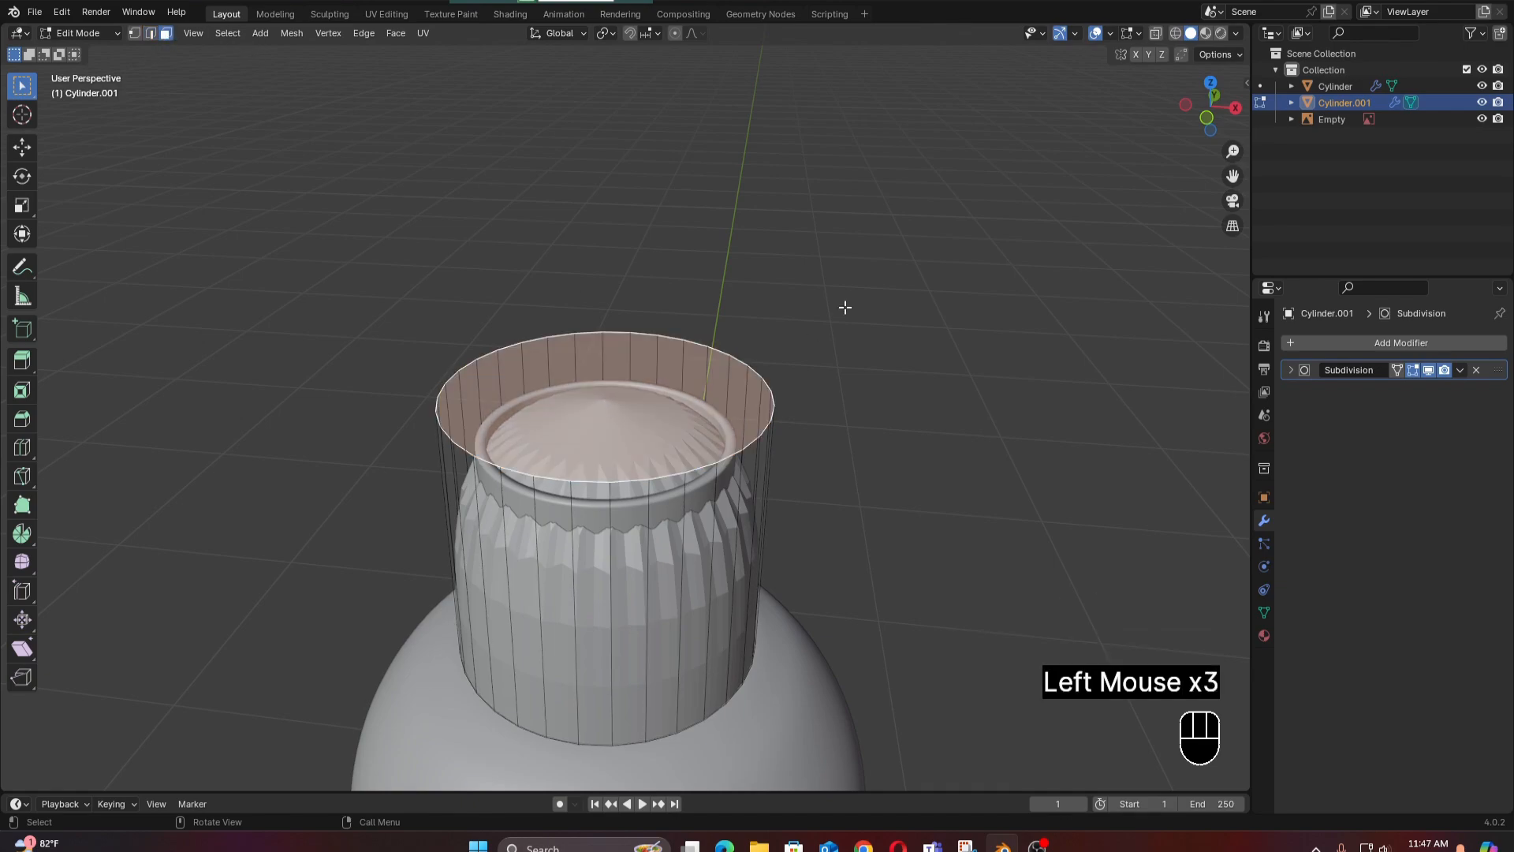
key("i")
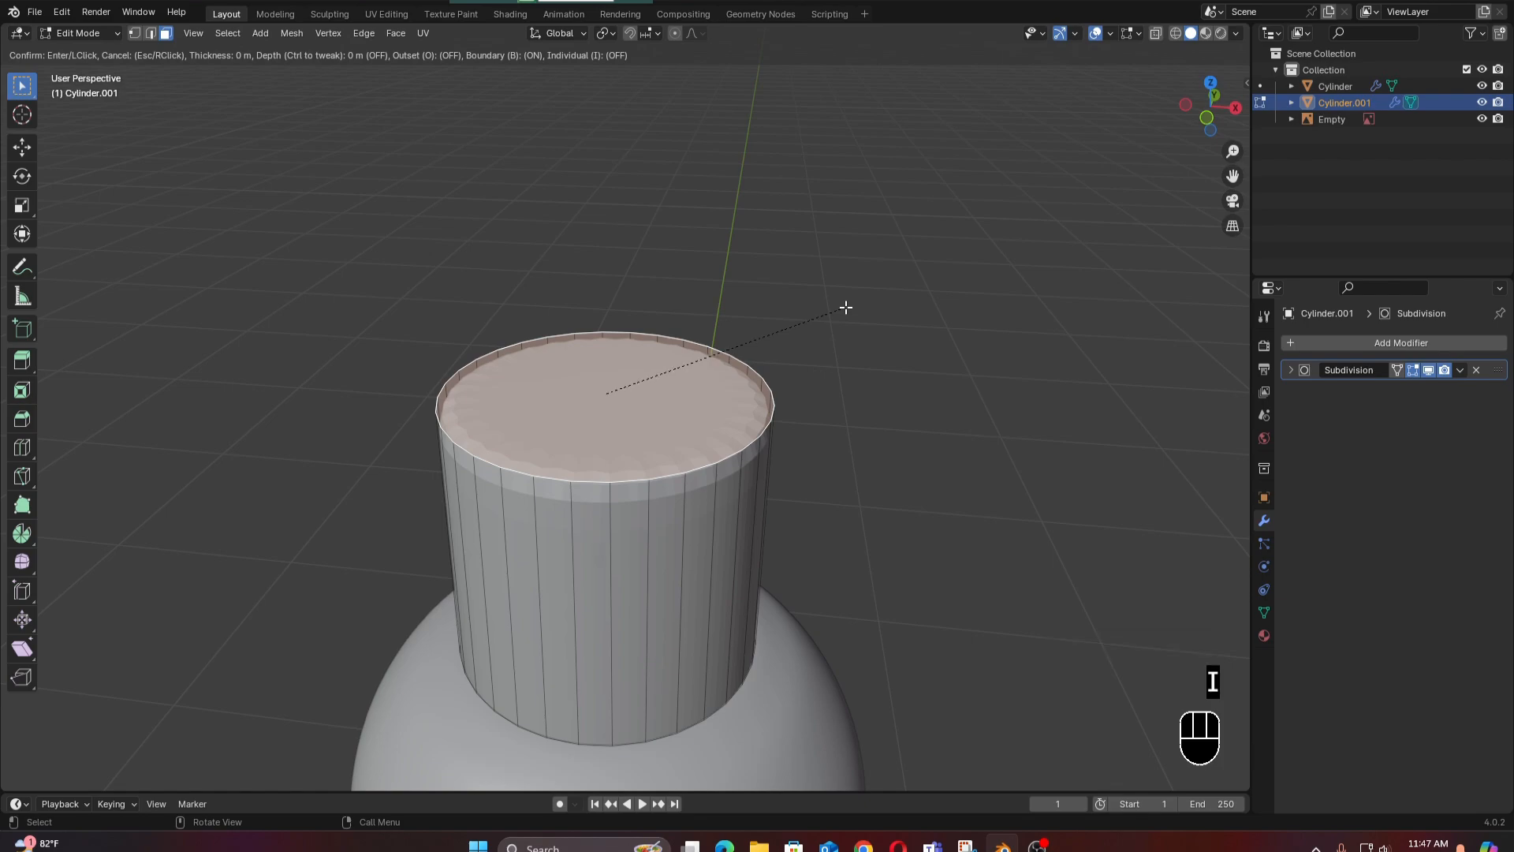
left_click(846, 308)
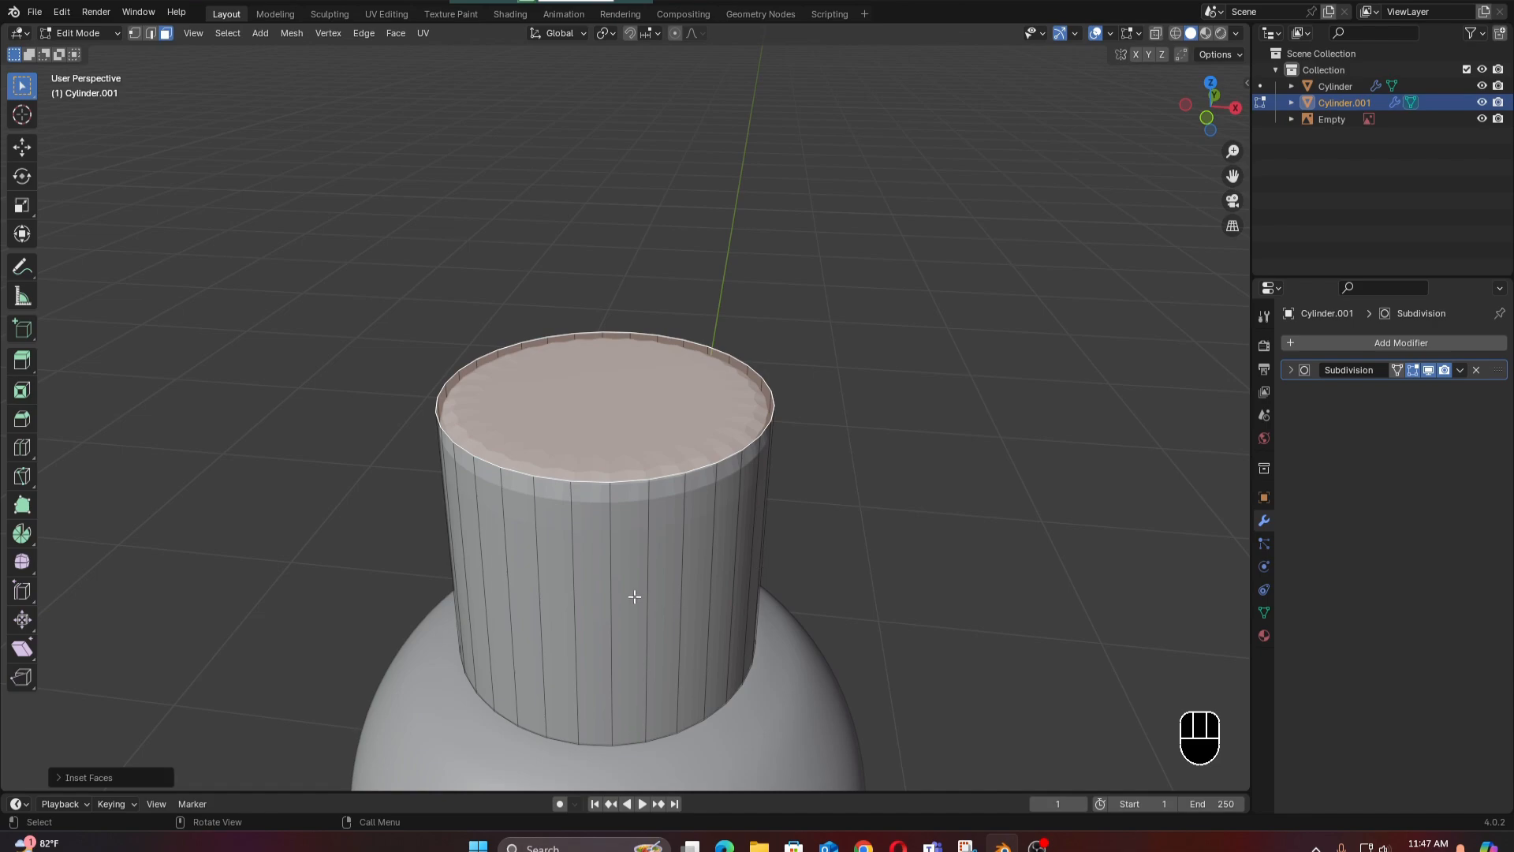
Try a centred loop cut around the cap's side wall, and undo both the cut and the top-face inset.
middle_click_drag(665, 592, 670, 530)
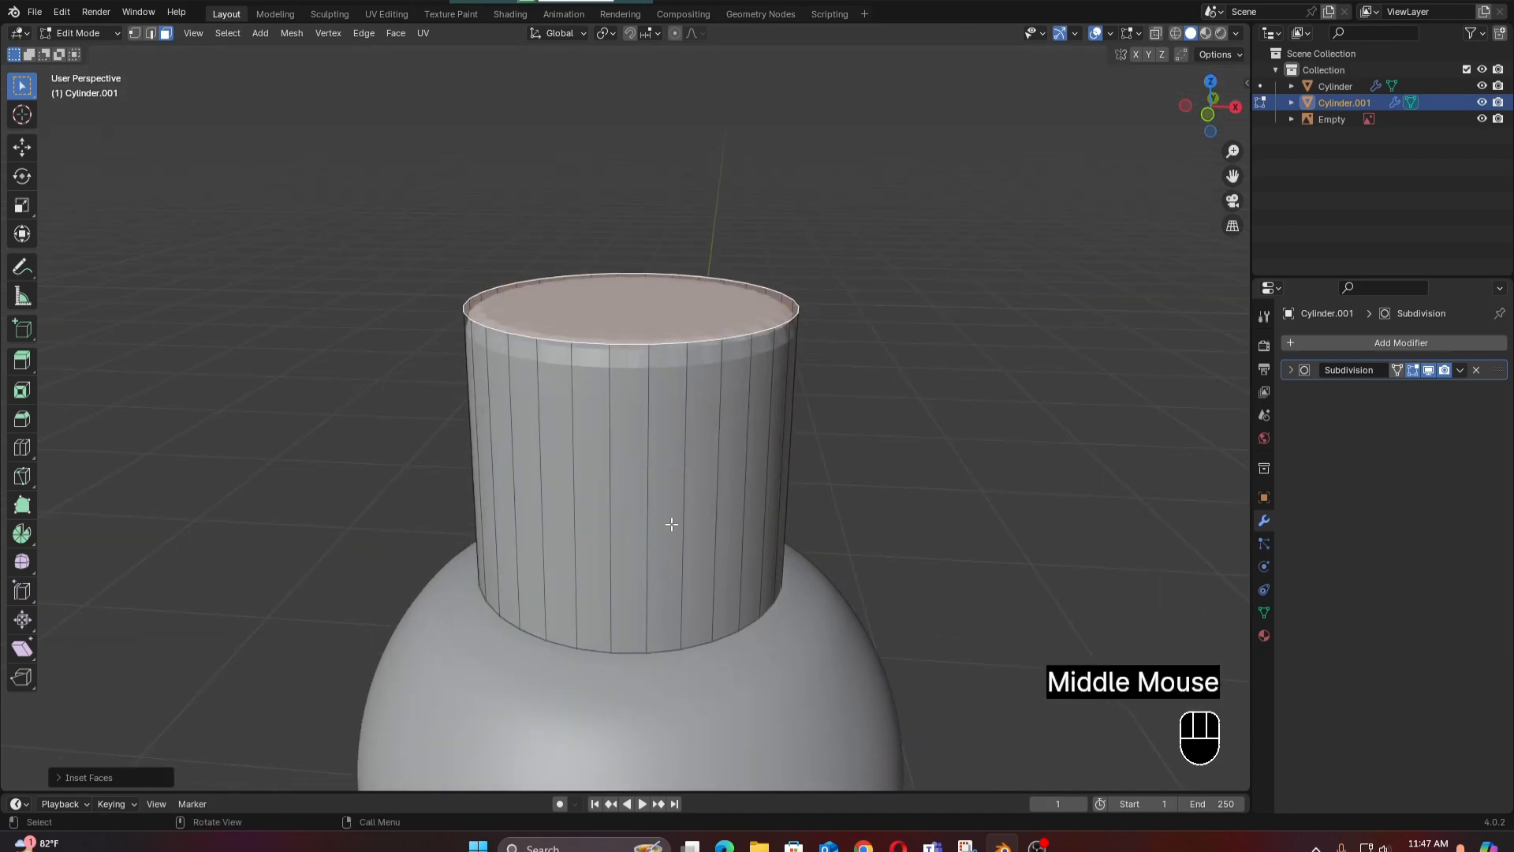
key("ctrl")
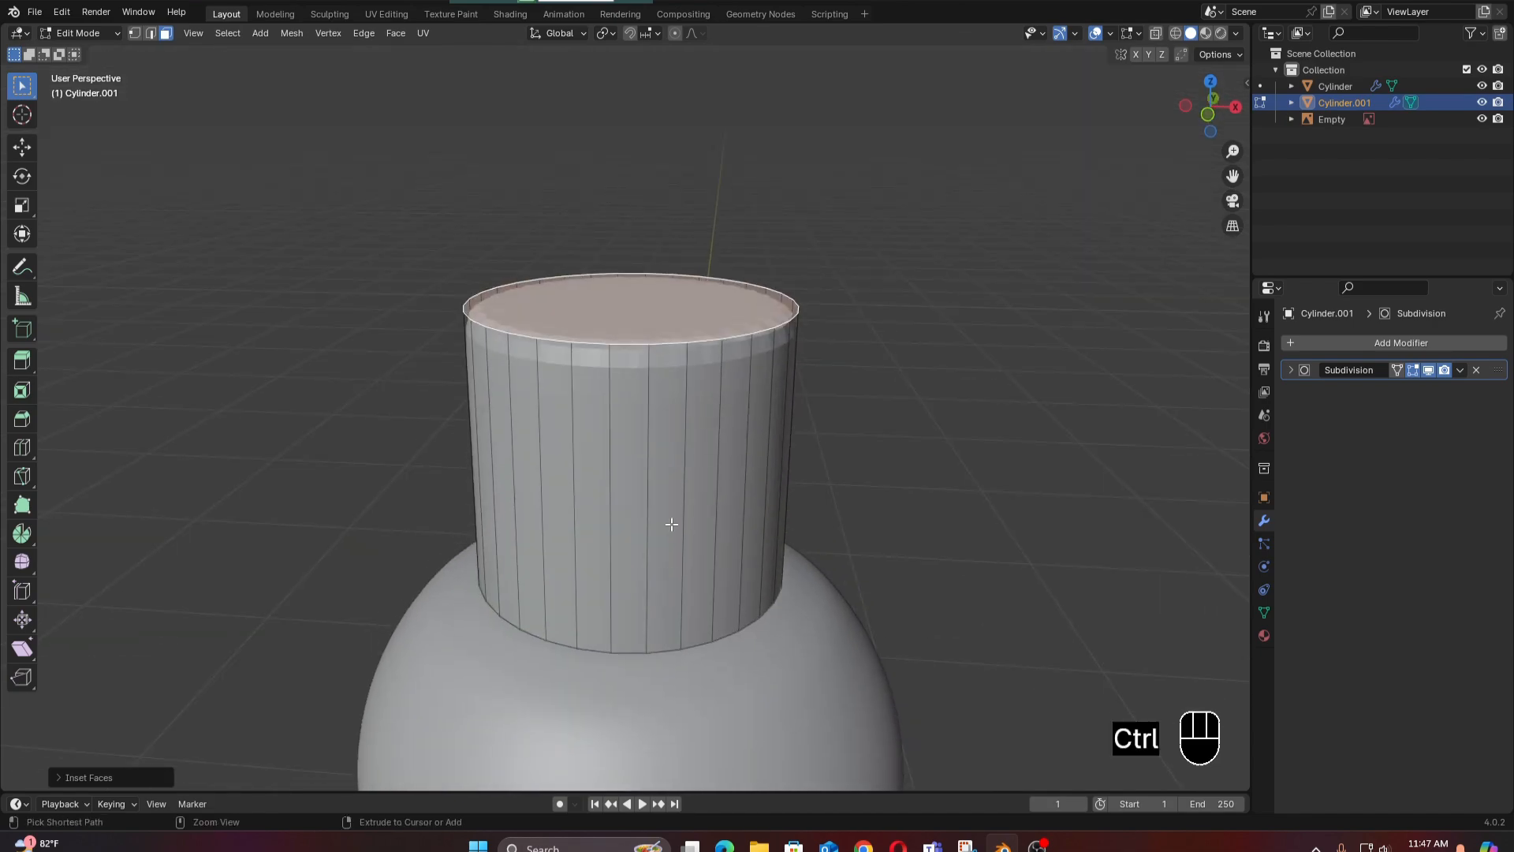
key("ctrl+r")
left_click(669, 524)
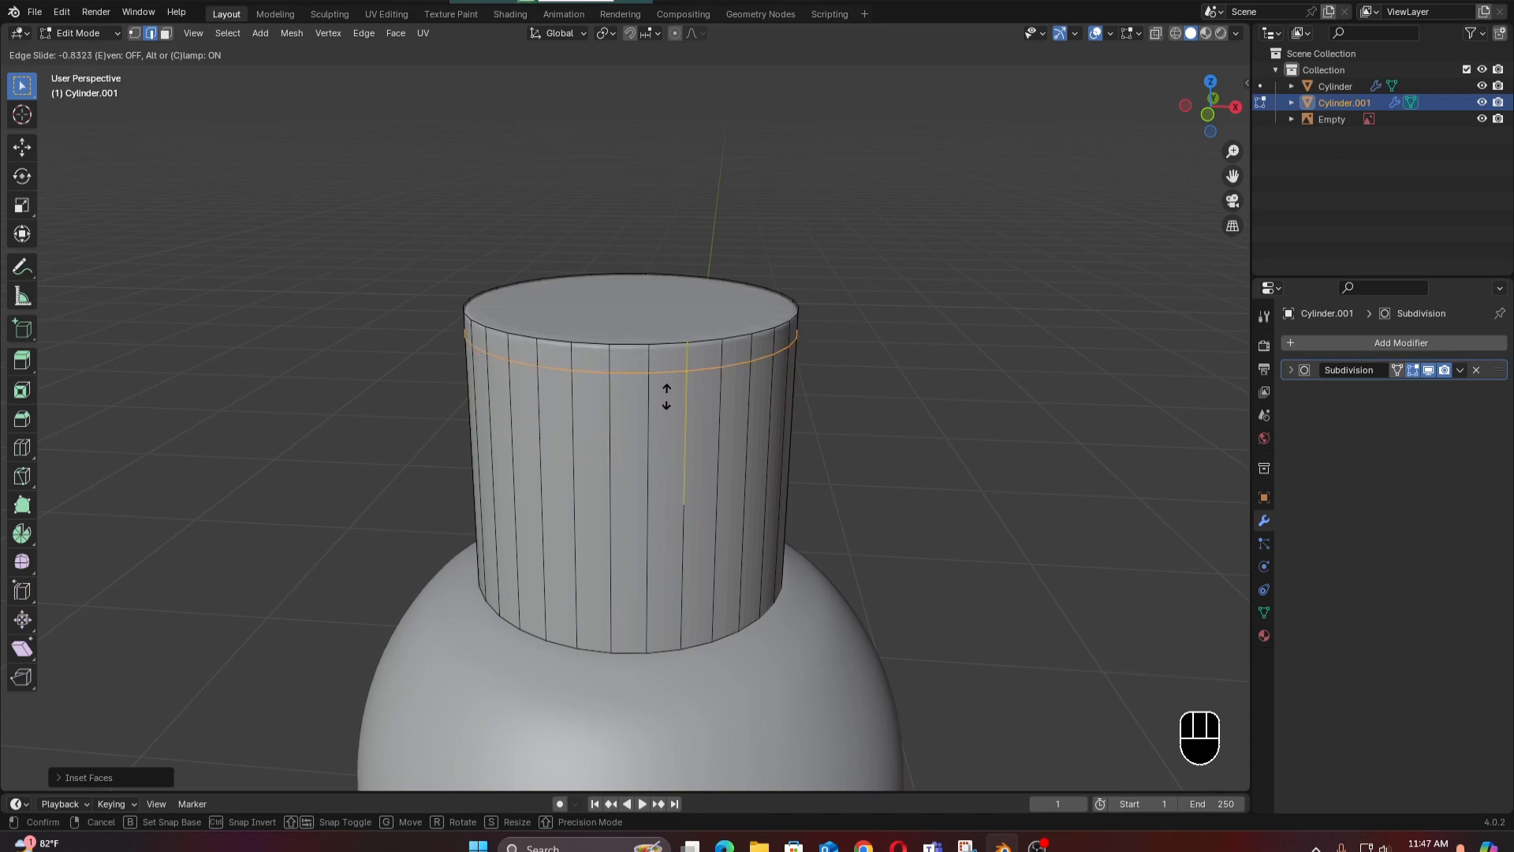
right_click(667, 397)
middle_click_drag(670, 357, 665, 373)
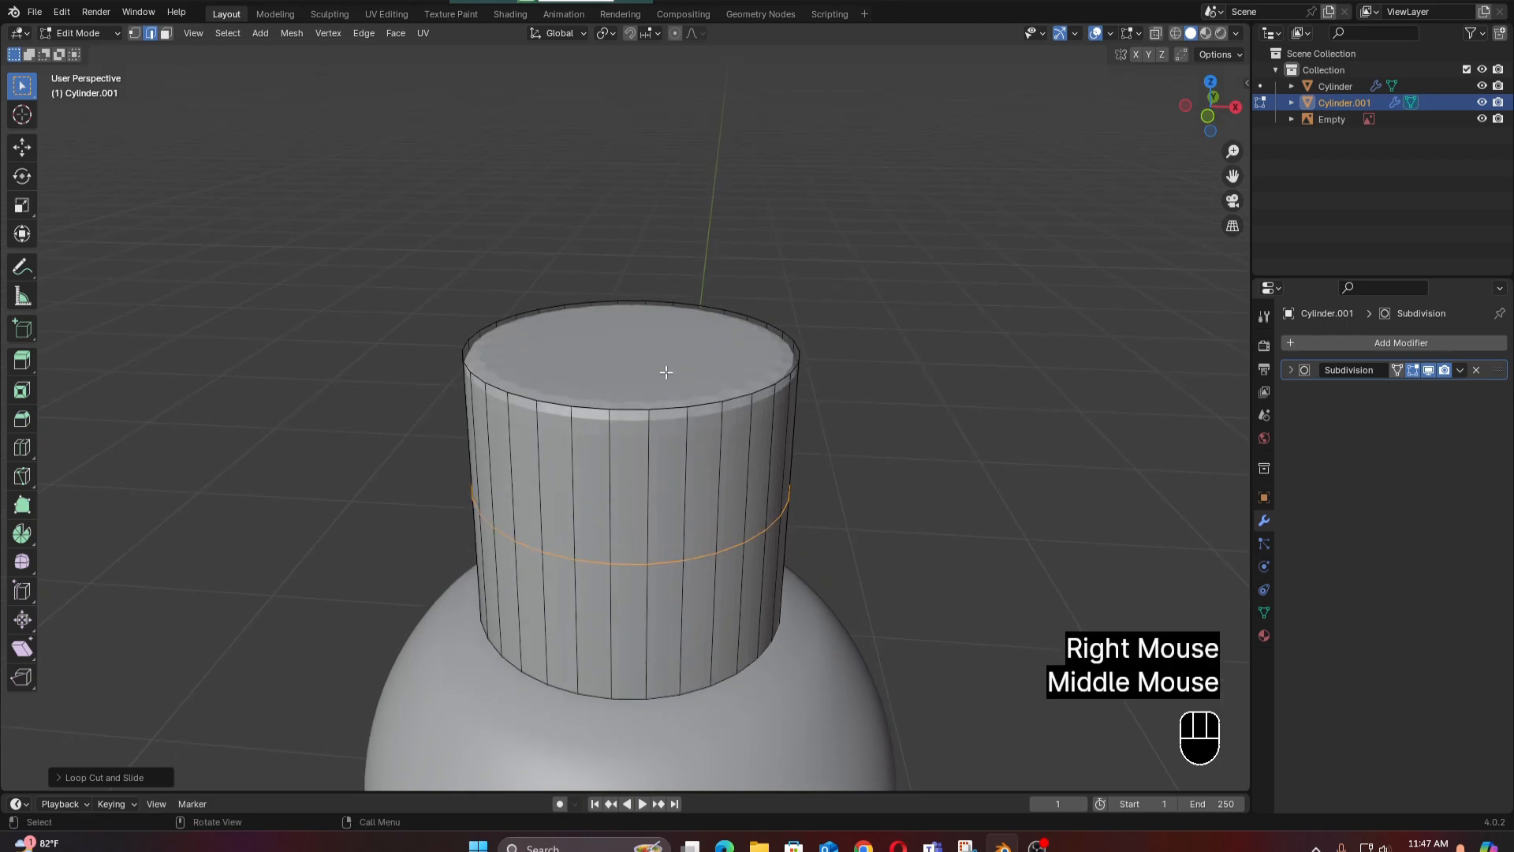
scroll(666, 372, "up", 4)
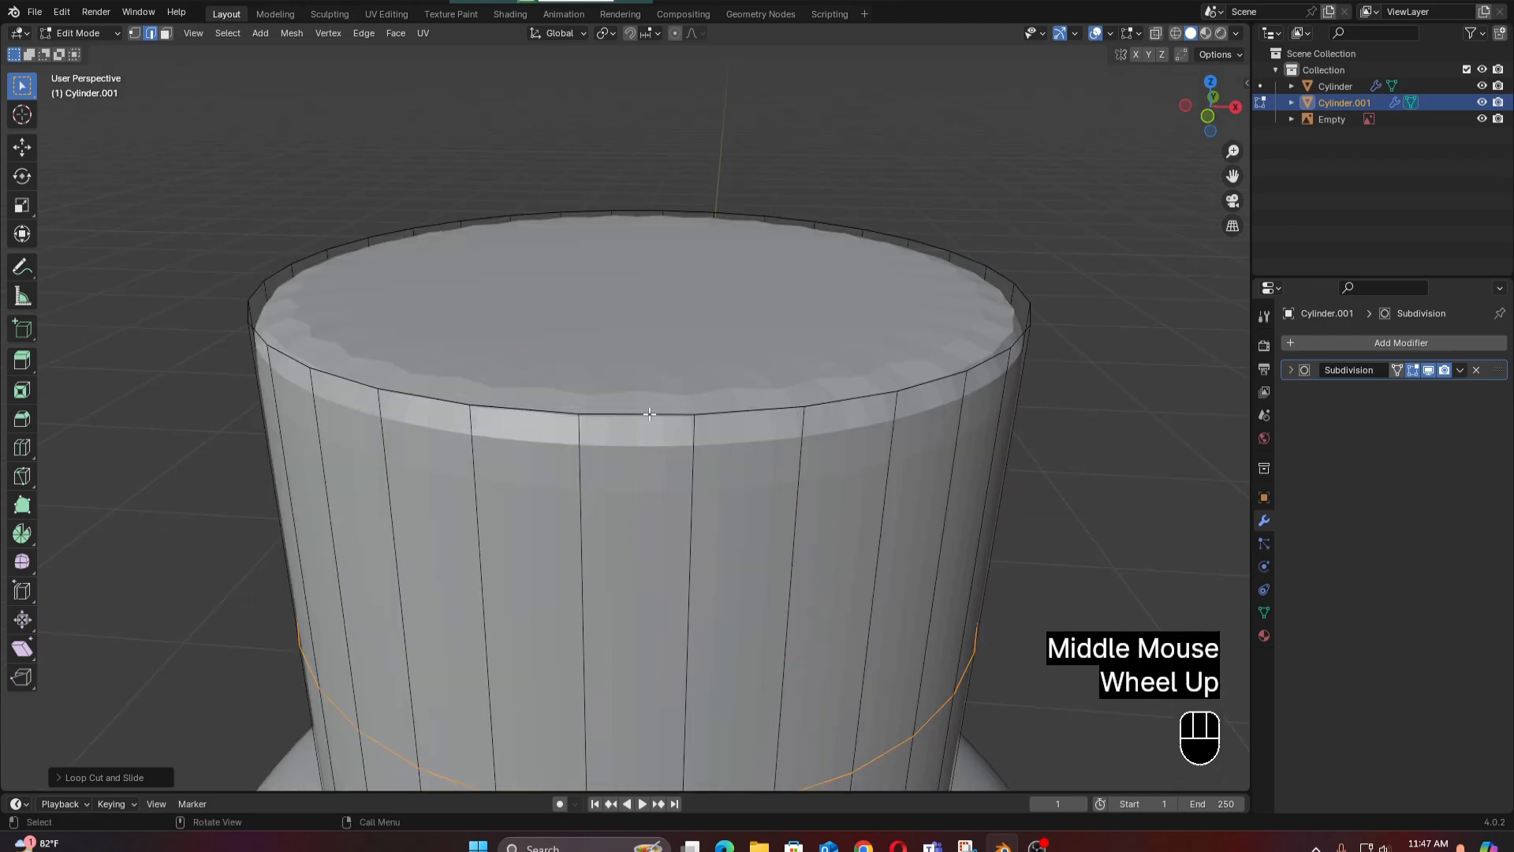
key("ctrl+z")
key("ctrl+z")
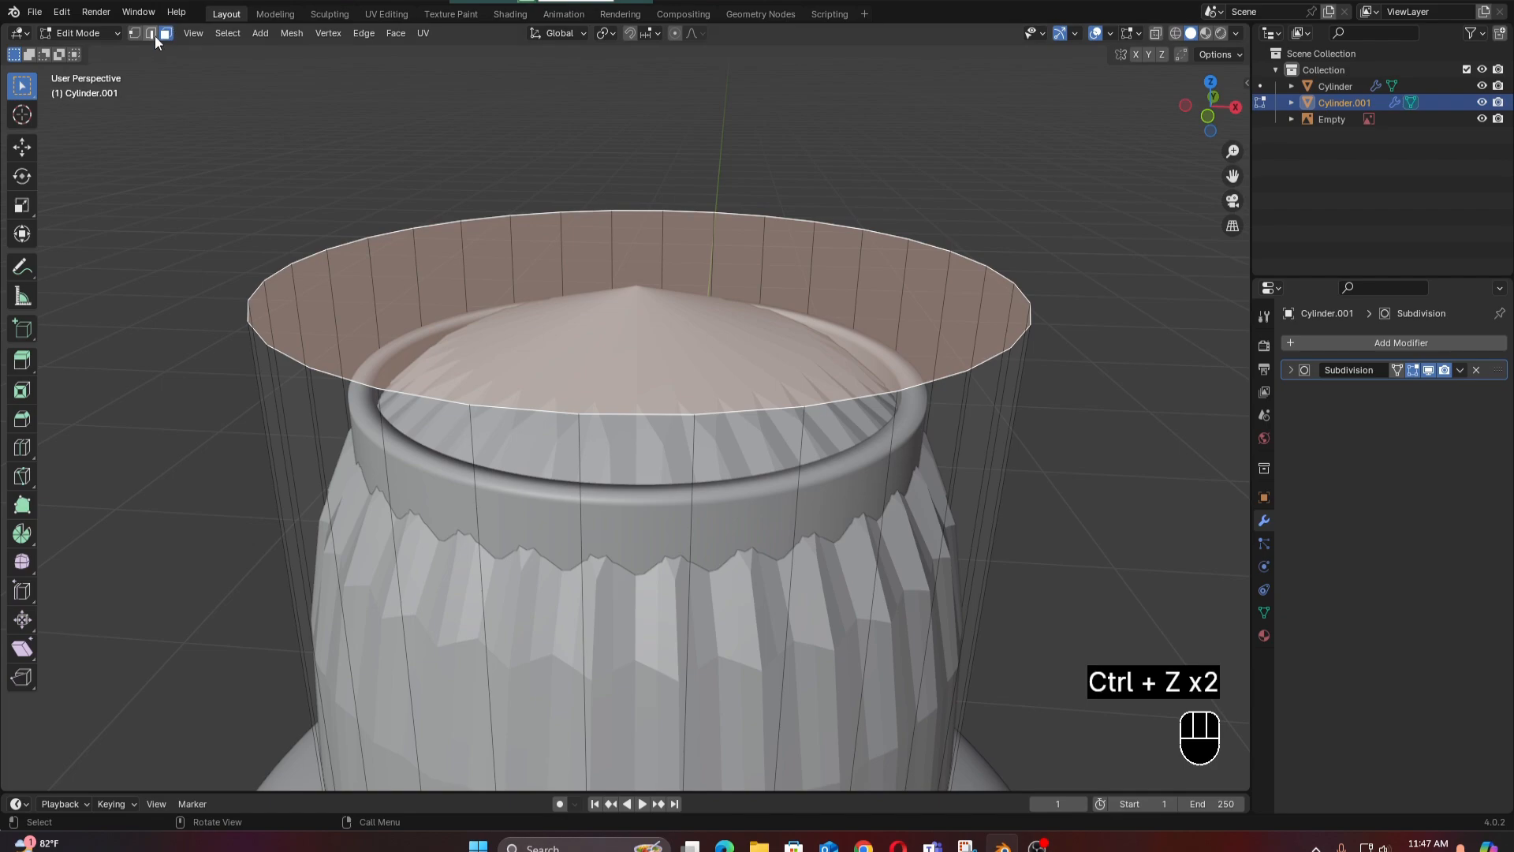
Bevel the cap's top rim edge loop with several segments into a narrow rounded edge, and return to Object Mode.
left_click(152, 34)
left_click(620, 414)
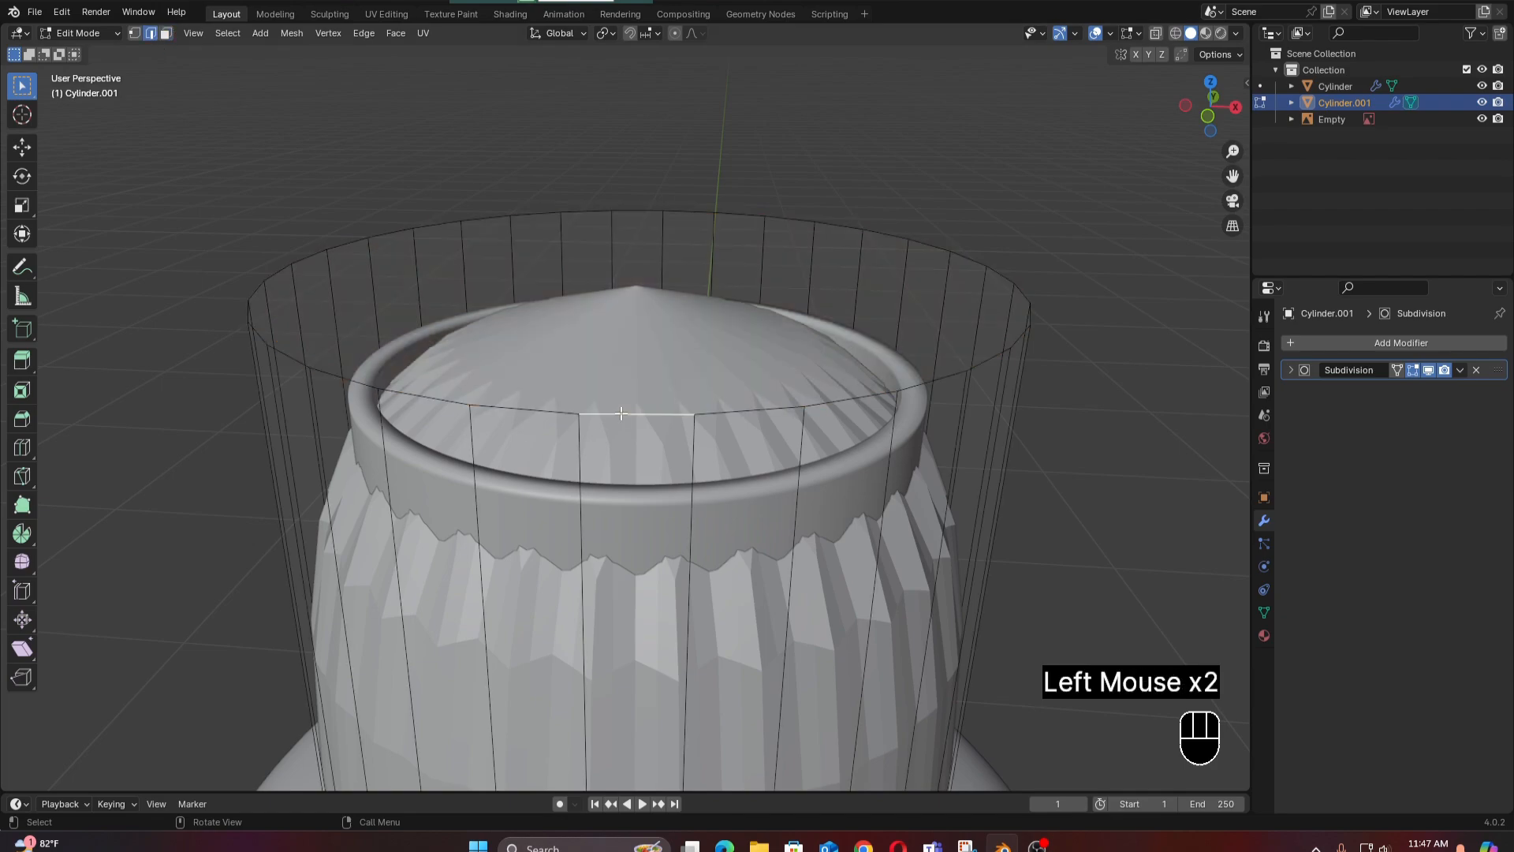
left_click(621, 413, "alt")
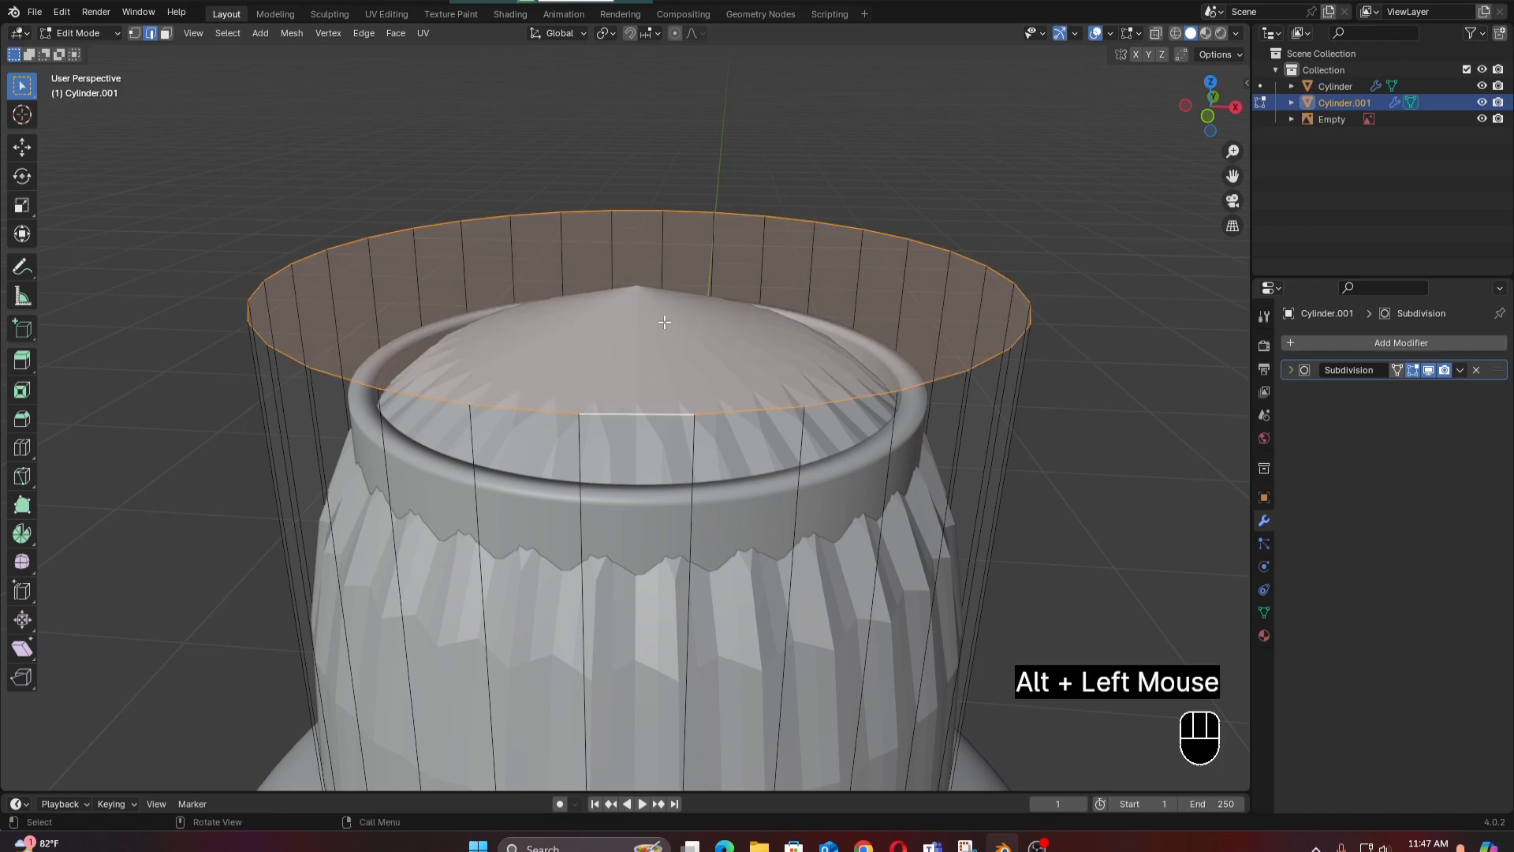
key("ctrl+b")
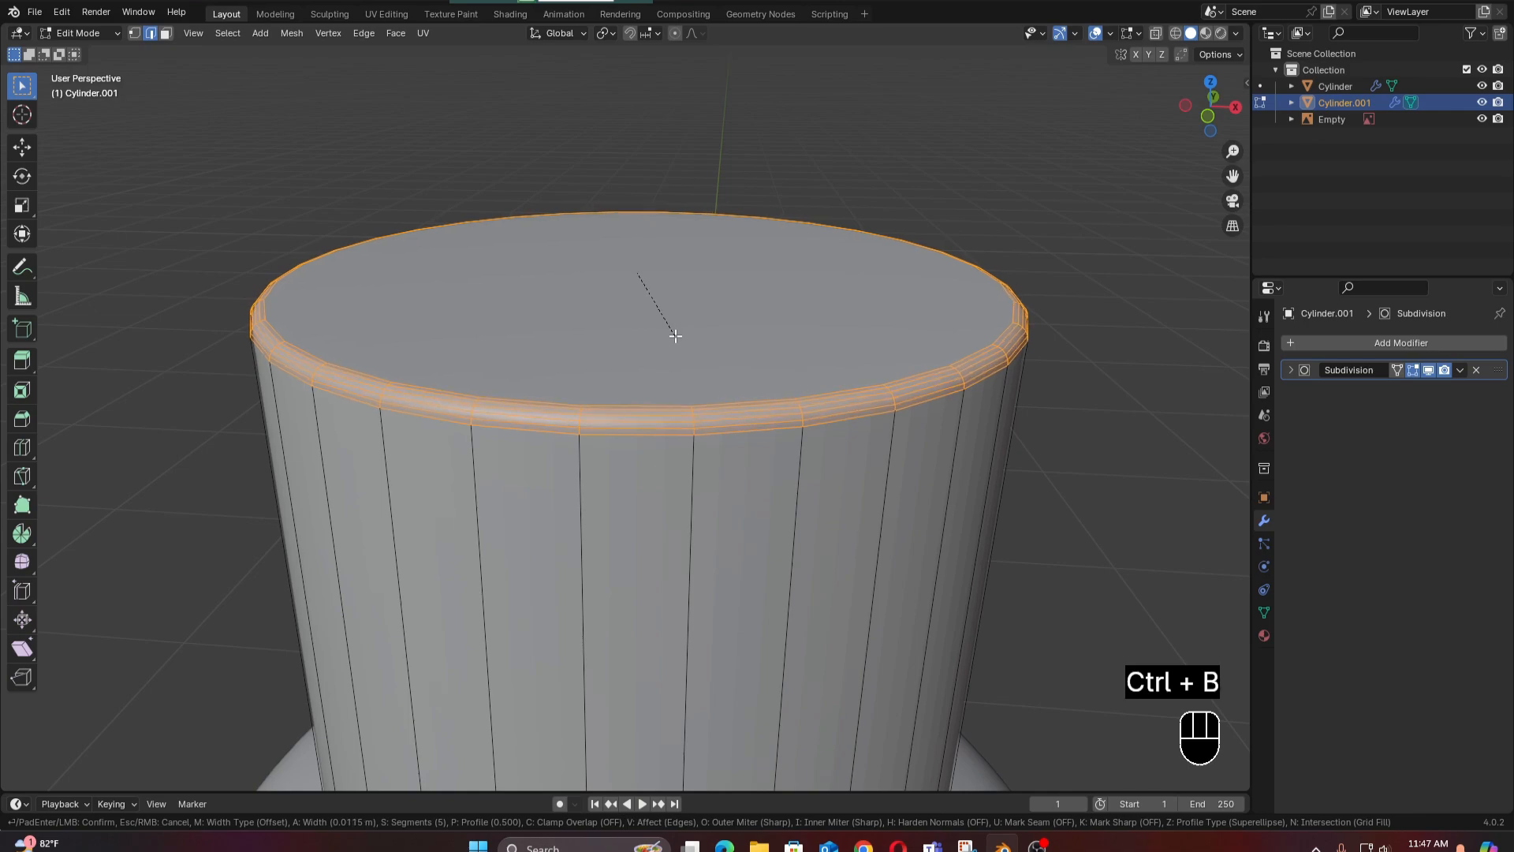
scroll(678, 337, "up", 2)
left_click(682, 338)
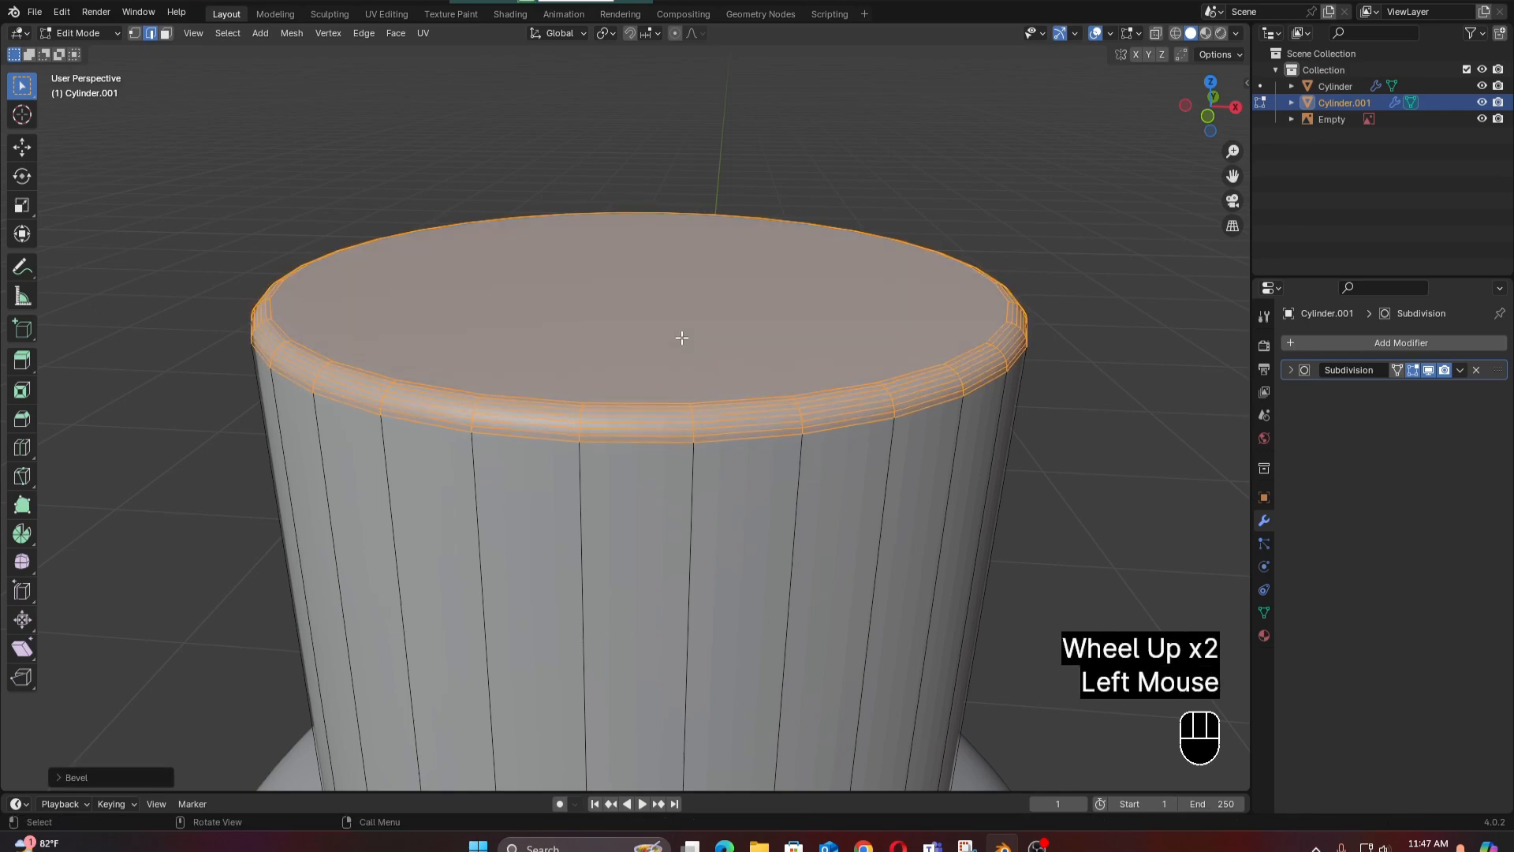
key("Tab")
scroll(687, 391, "down", 2)
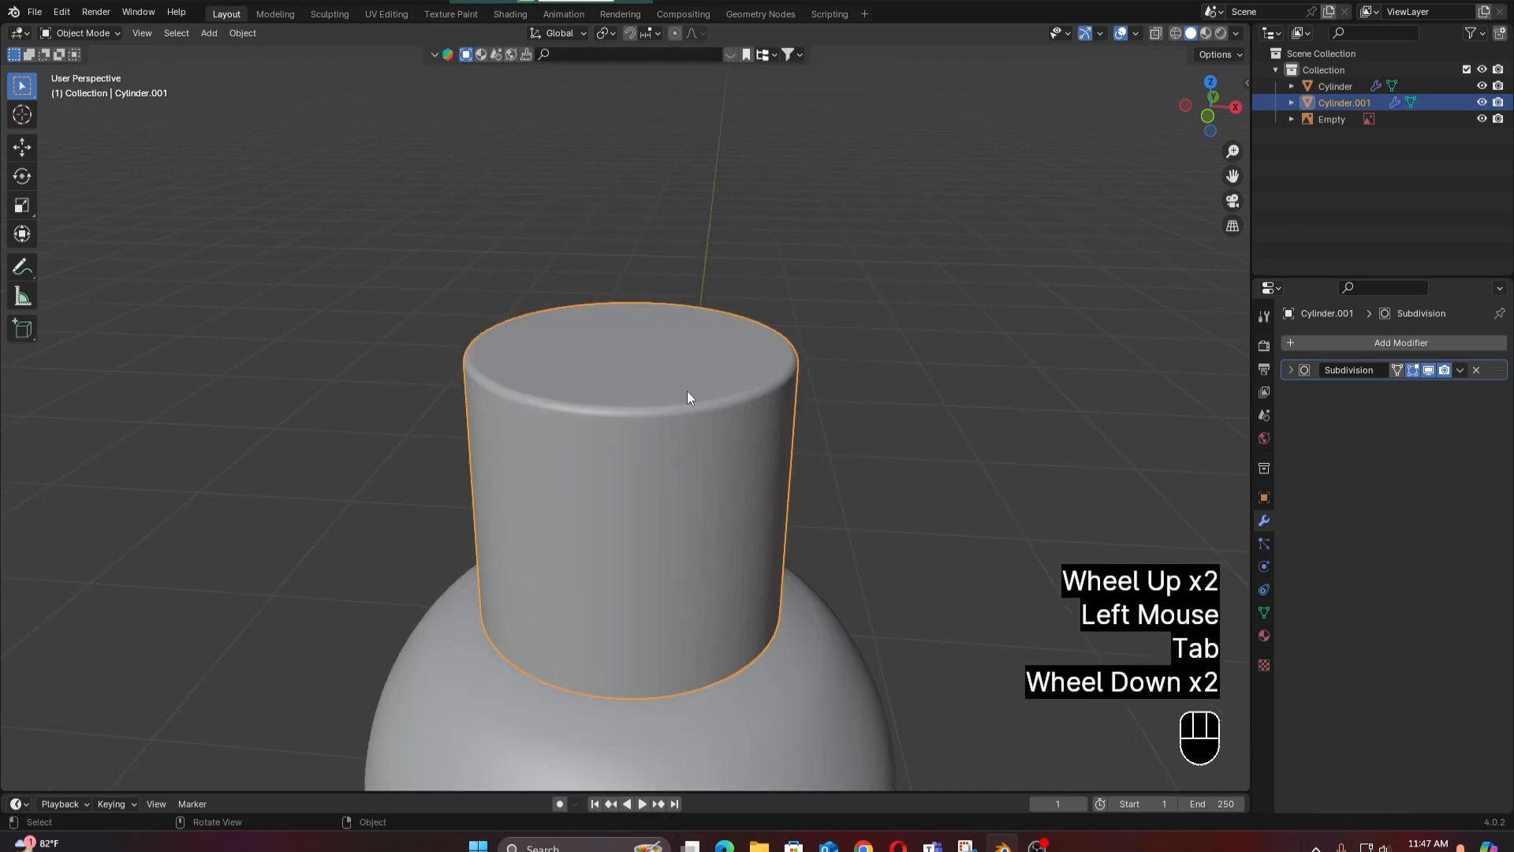
Apply Shade Smooth to the cap object and check its rounded top edge.
key("KP_1")
mouse_move(694, 374)
middle_mouse_down()
mouse_move(698, 358)
mouse_move(690, 386)
middle_mouse_up()
right_click(693, 368)
left_click(692, 368)
scroll(690, 382, "down", 4)
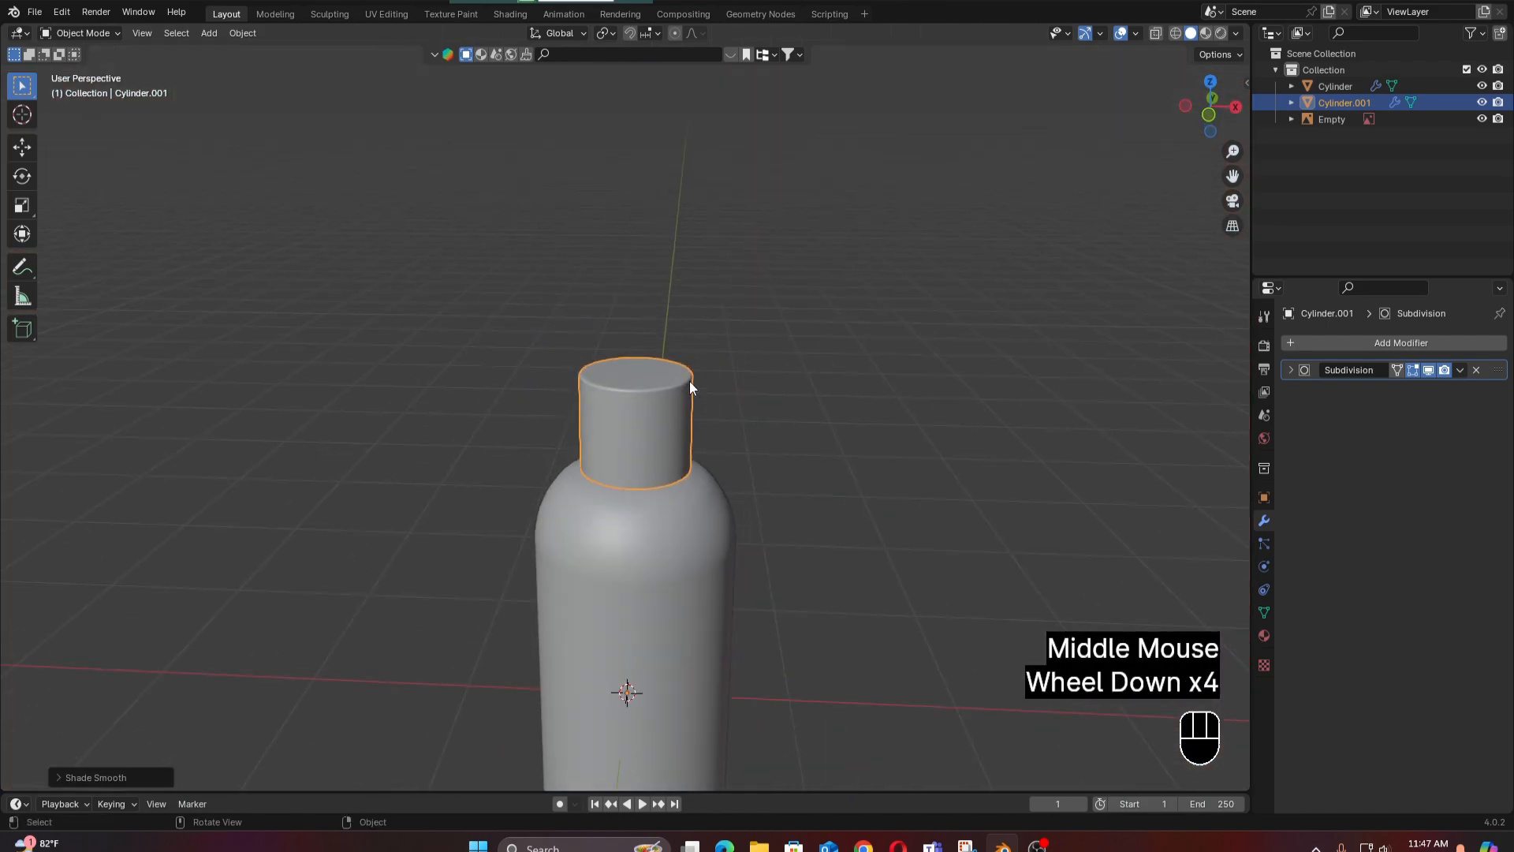
scroll(690, 382, "up", 4)
scroll(689, 381, "down", 2)
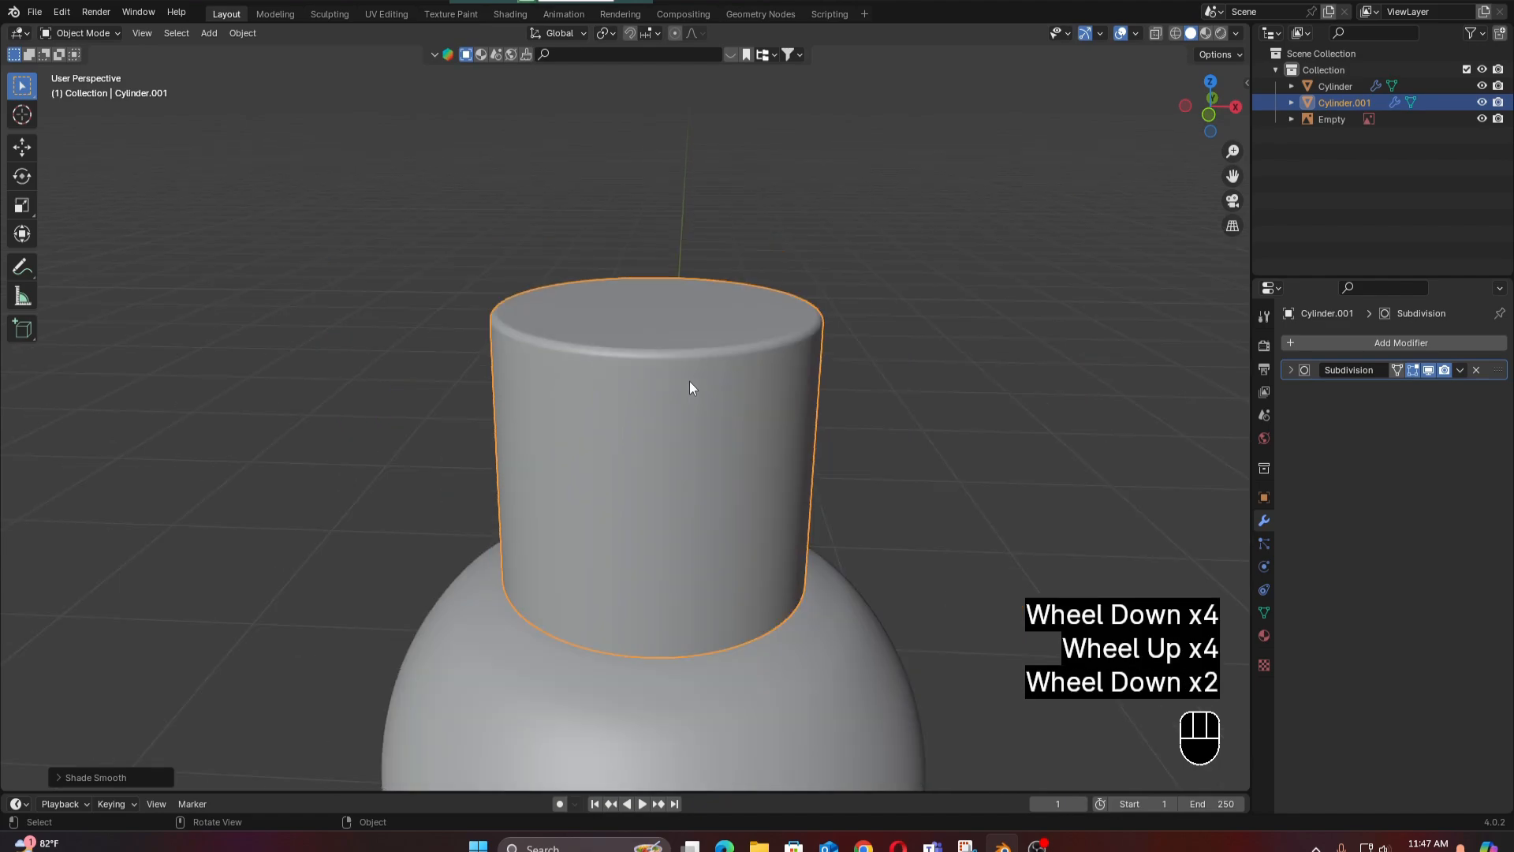
middle_click_drag(690, 381, 688, 404)
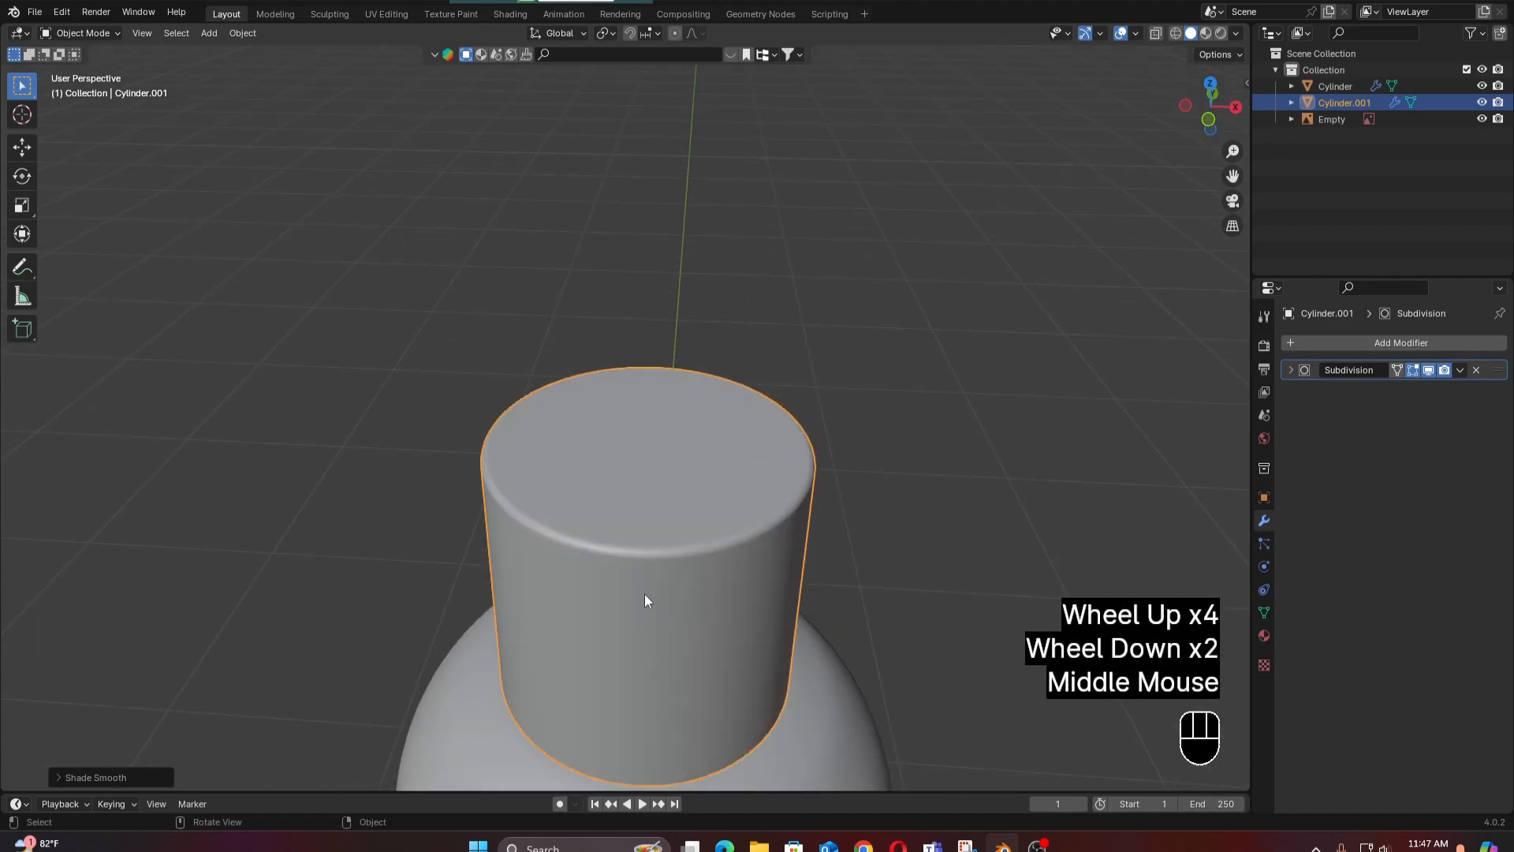
Isolate the cap in local view, seen from its open underside, and add a Solidify modifier to it.
scroll(645, 593, "down", 1)
scroll(645, 592, "up", 1)
middle_click_drag(646, 527, 666, 375)
scroll(672, 524, "down", 2)
key("slash")
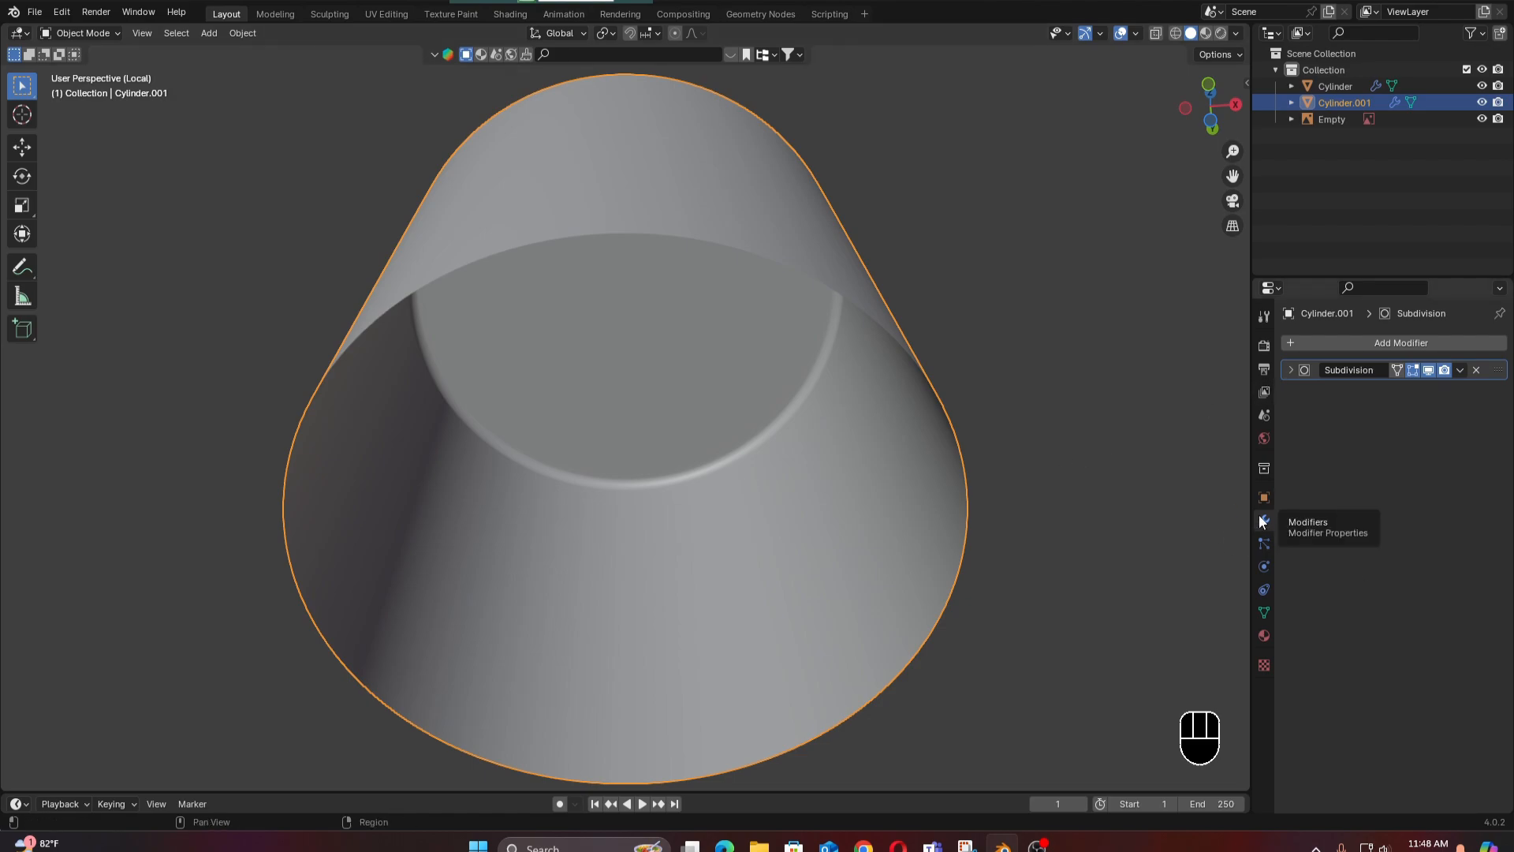
key("ctrl")
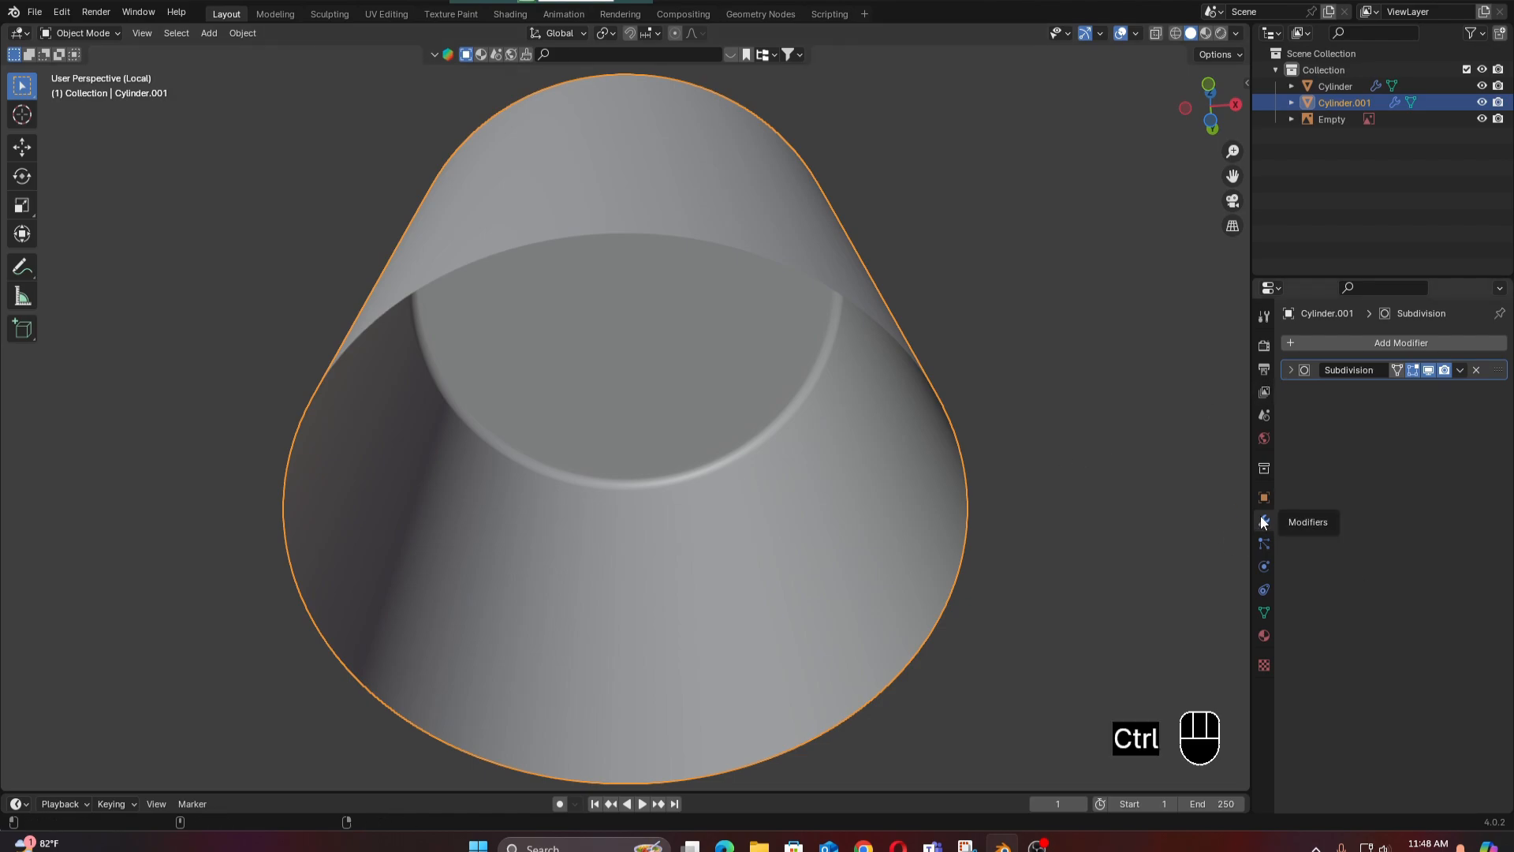
left_click(1385, 342)
mouse_move(1385, 341)
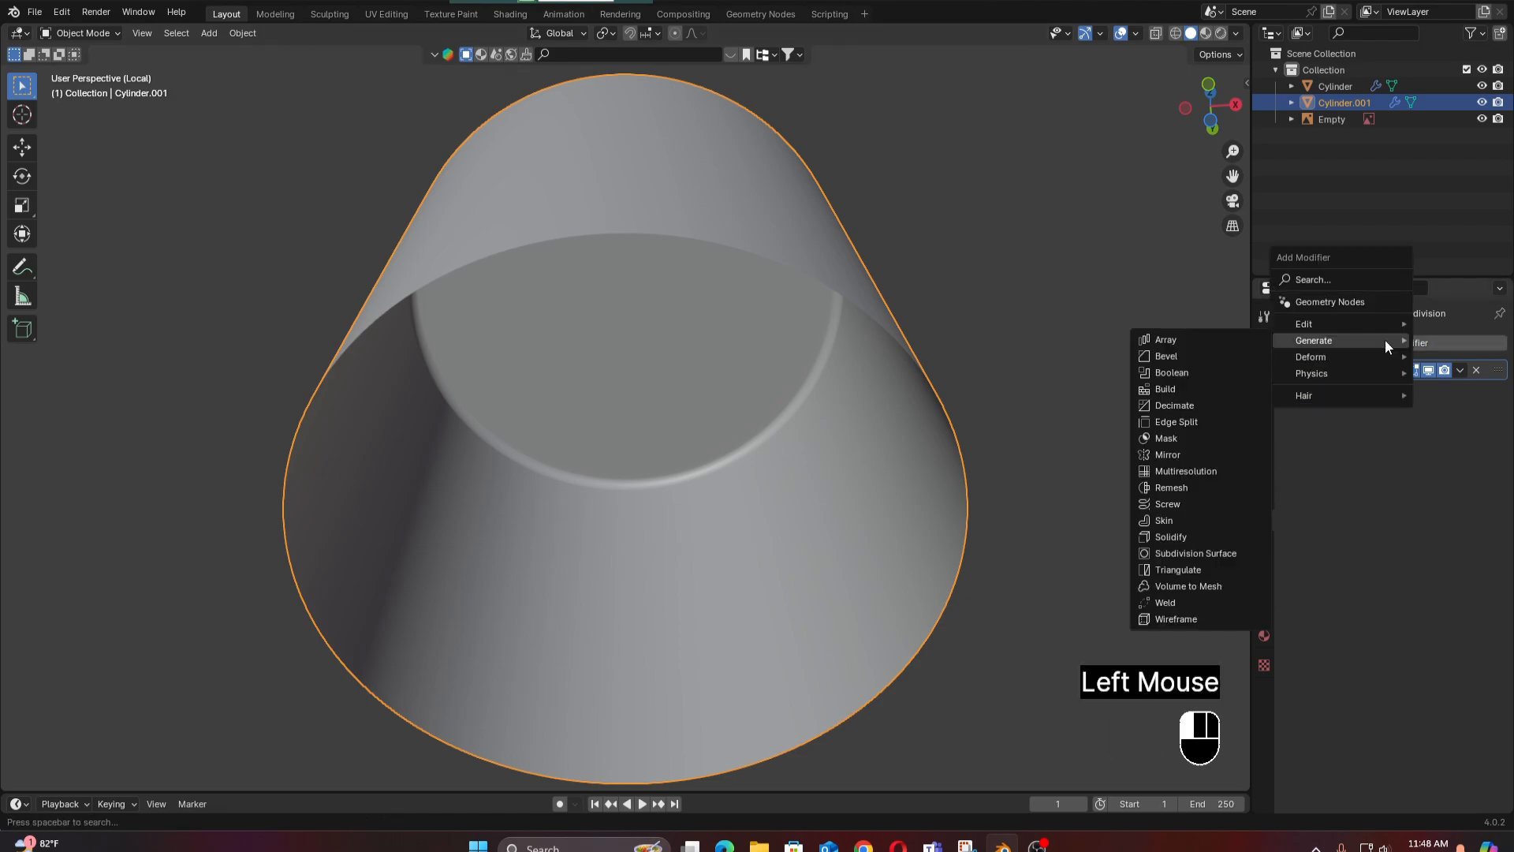
left_click(1335, 338)
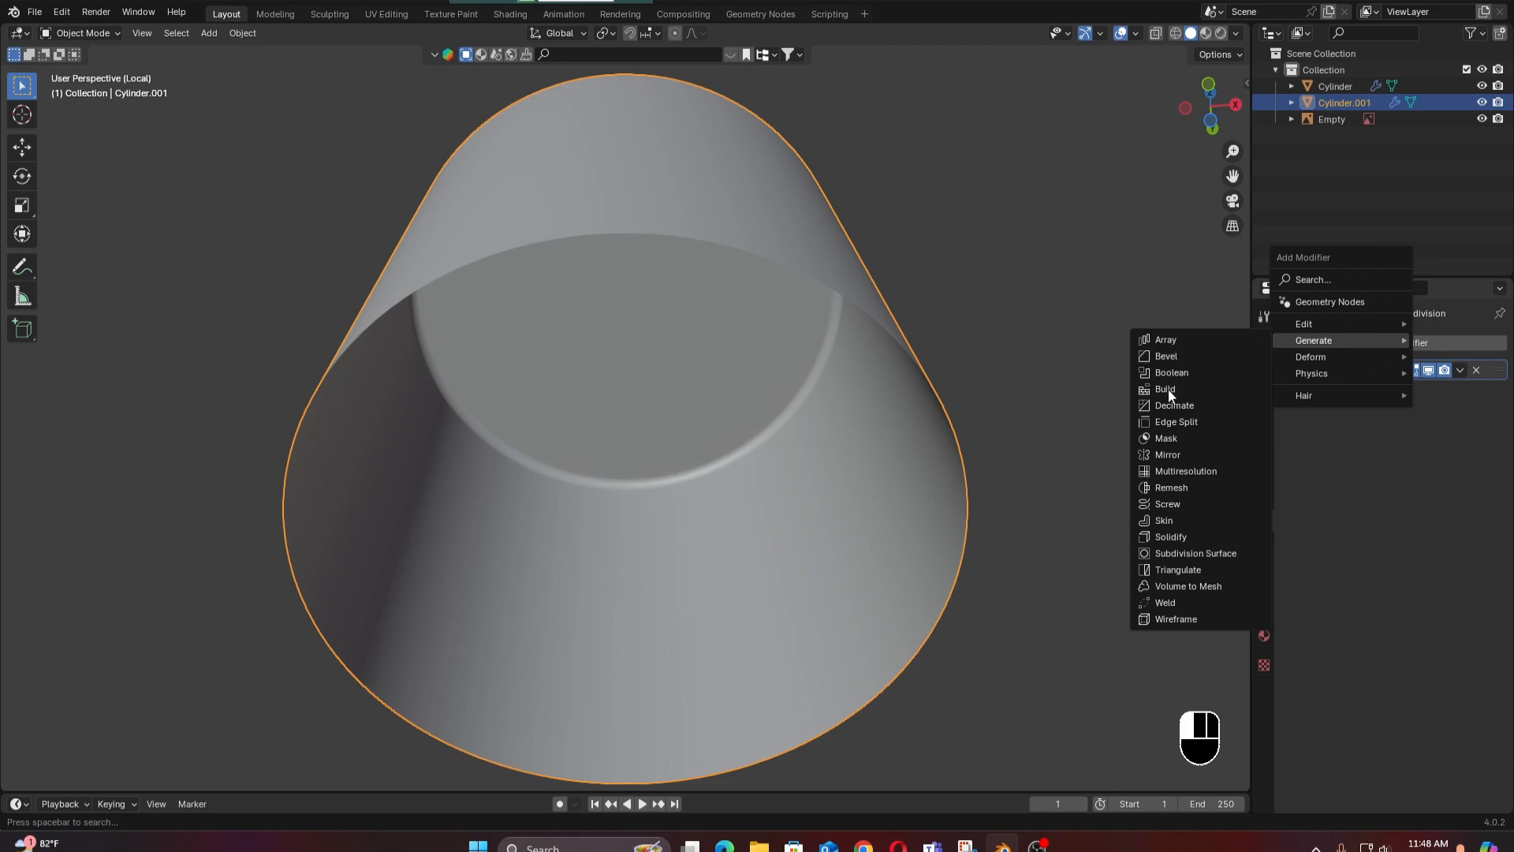
key("ctrl")
left_click(1185, 537)
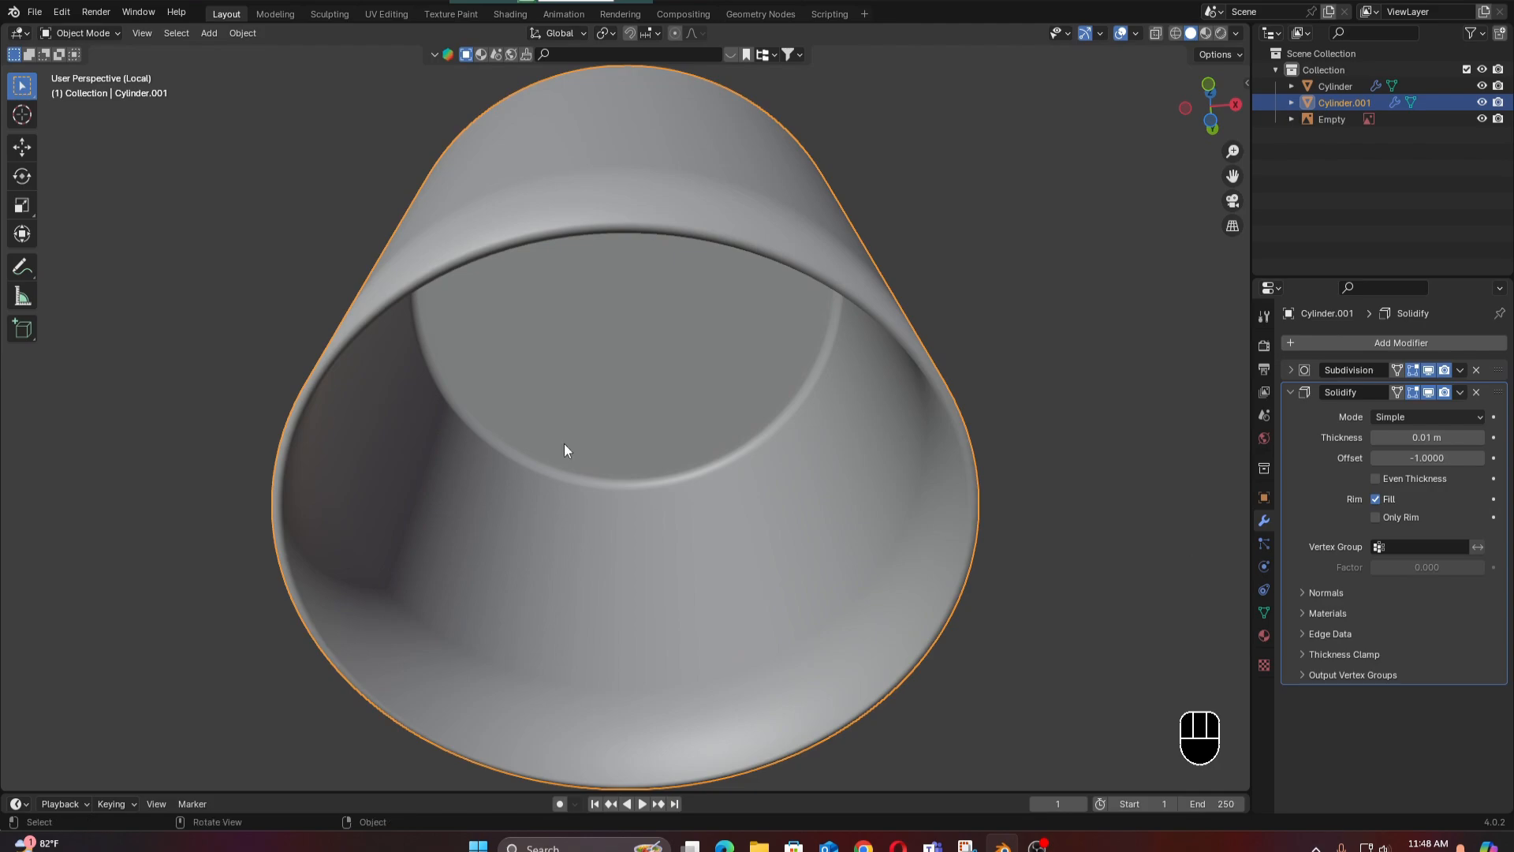
Set the cap's Solidify thickness to -0.02 m, check the wall from below, and collapse the modifier's settings.
left_click(1377, 438)
left_click(1376, 439)
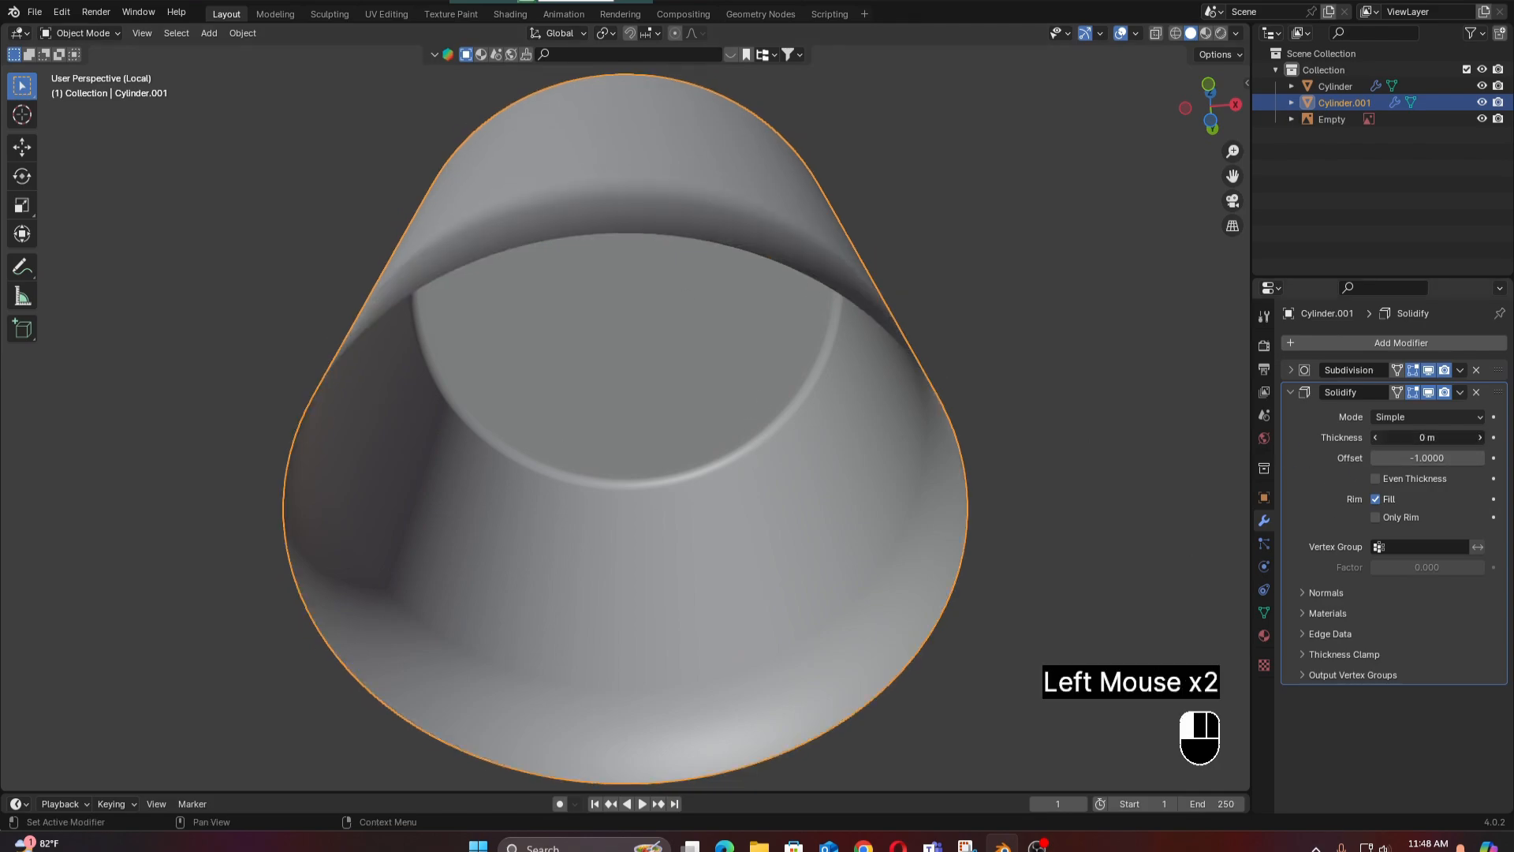
left_click(1377, 439)
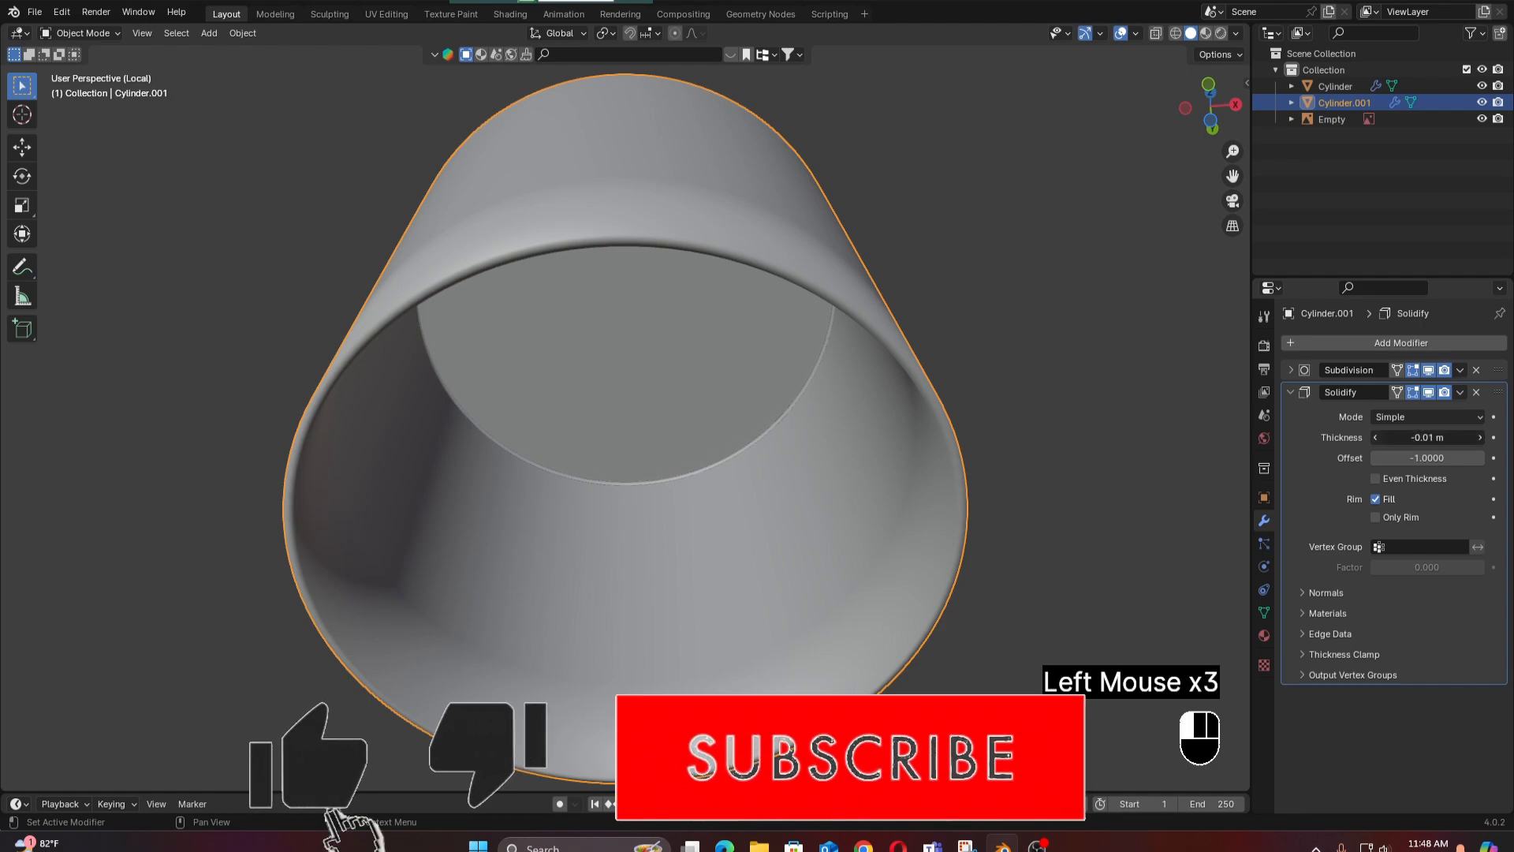
scroll(872, 423, "down", 2)
middle_click_drag(872, 423, 759, 343)
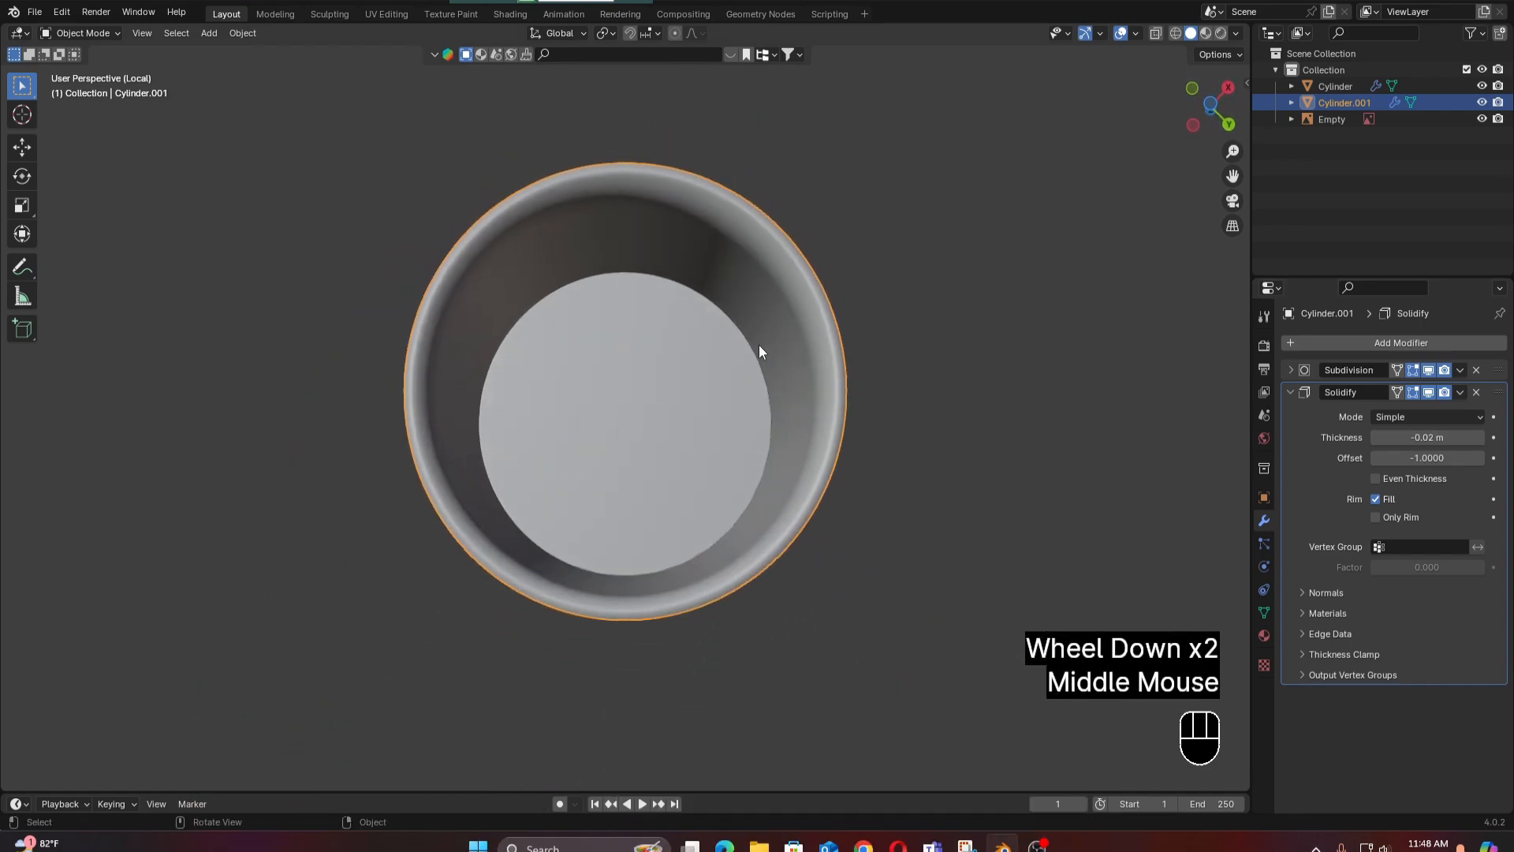
left_click(1291, 390)
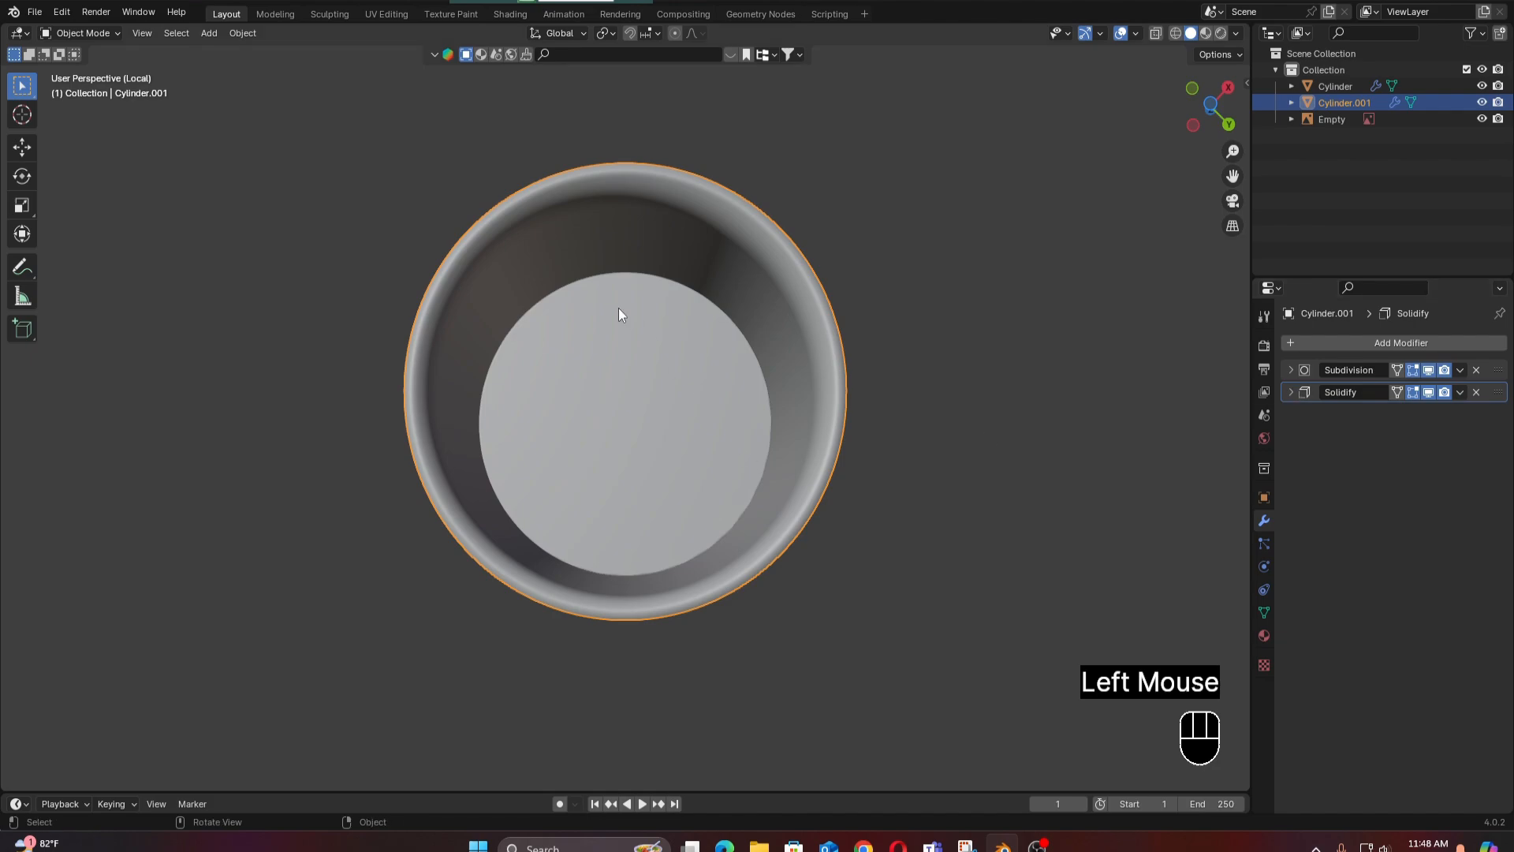
left_click(596, 227)
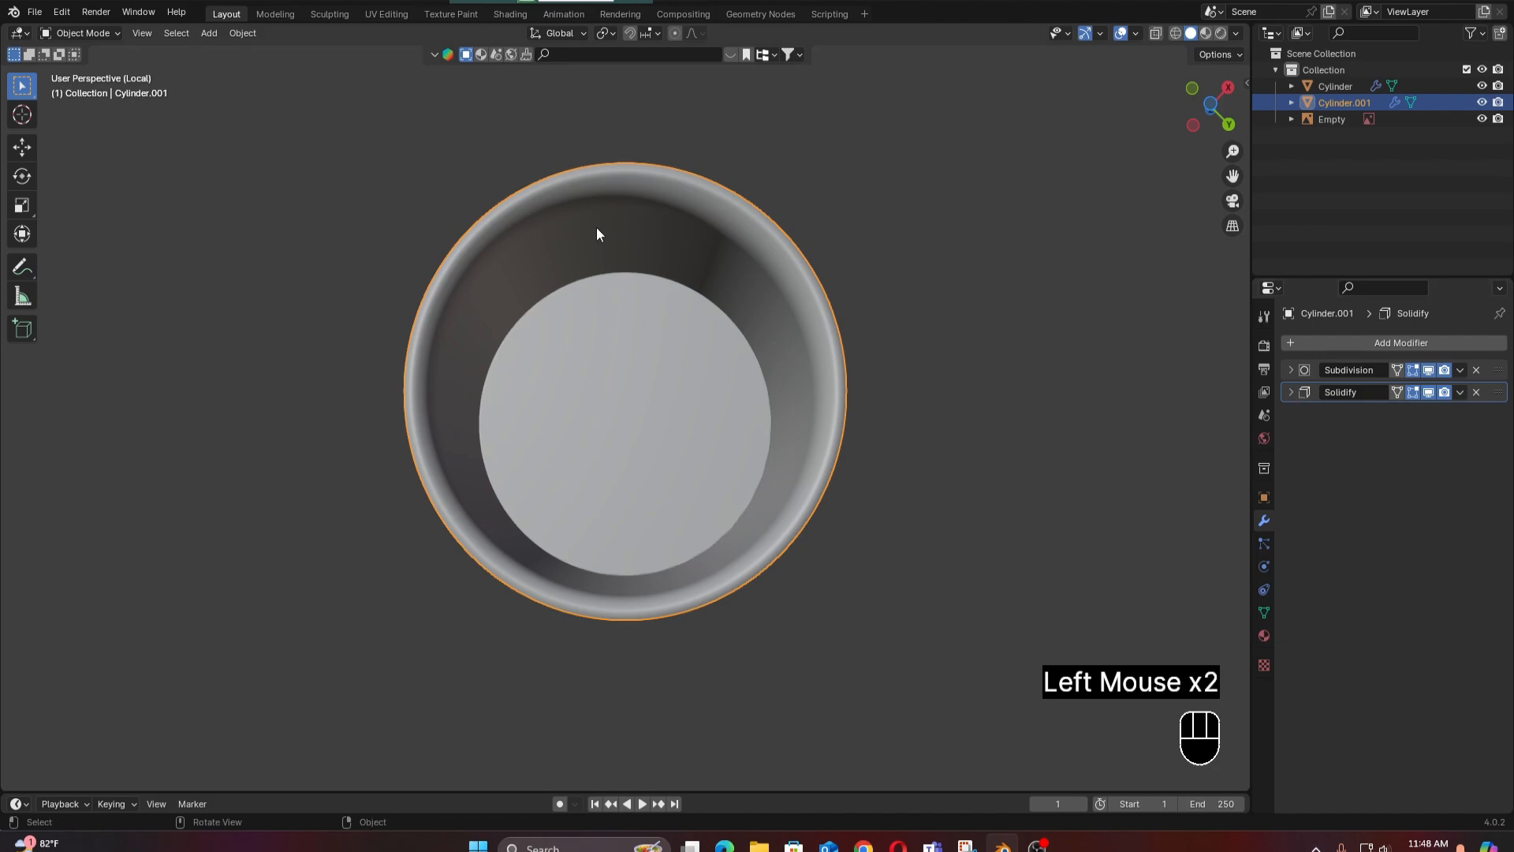
Add a horizontal loop cut to the cap's side wall and slide it down close to the open bottom rim.
key("Tab")
scroll(596, 227, "down", 1)
middle_click_drag(597, 227, 639, 339)
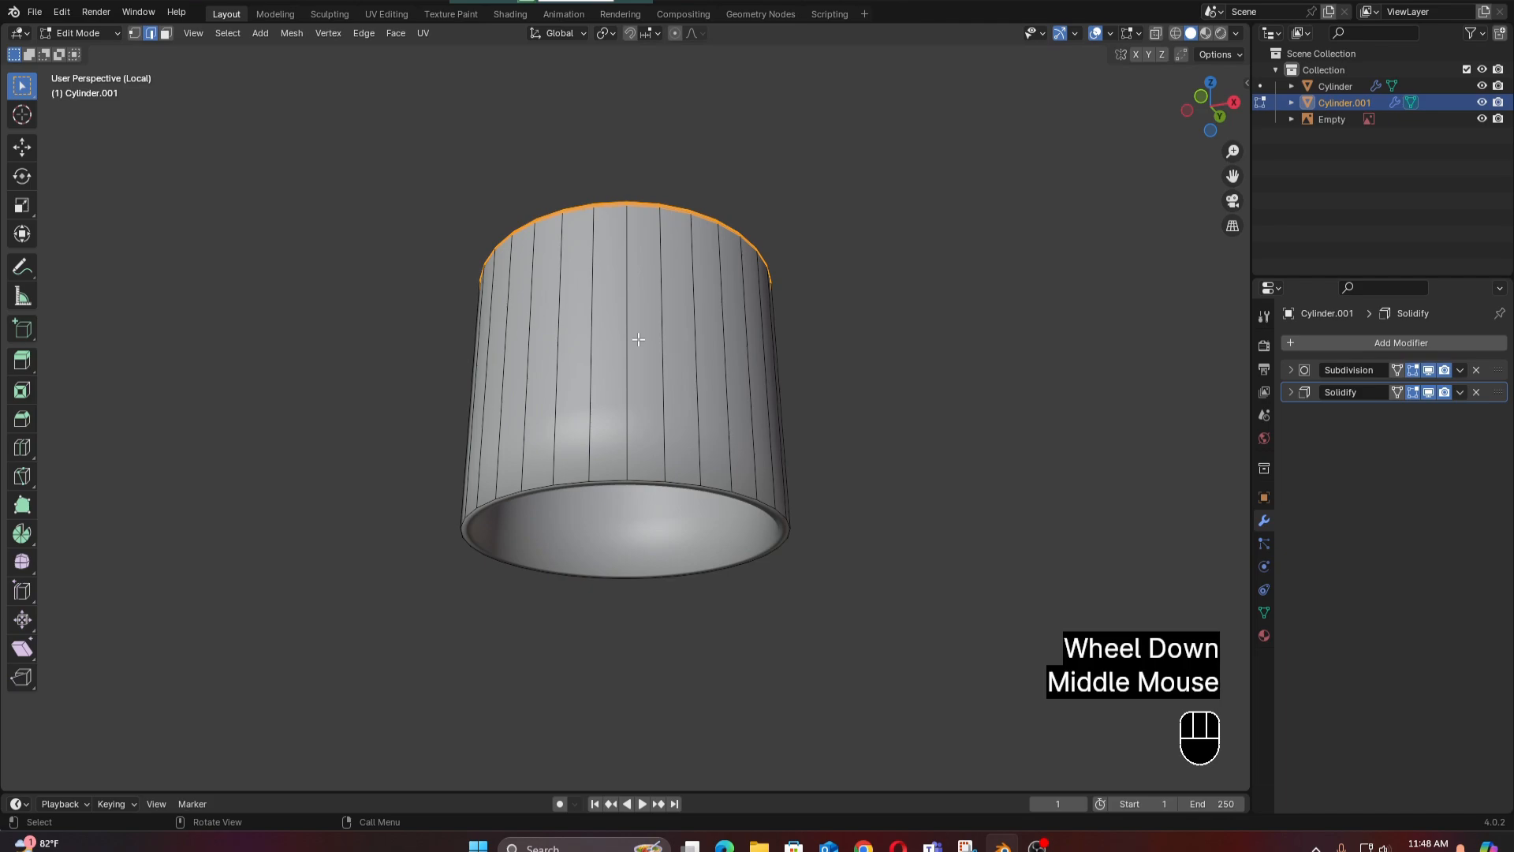
key("ctrl+r")
left_click(637, 338)
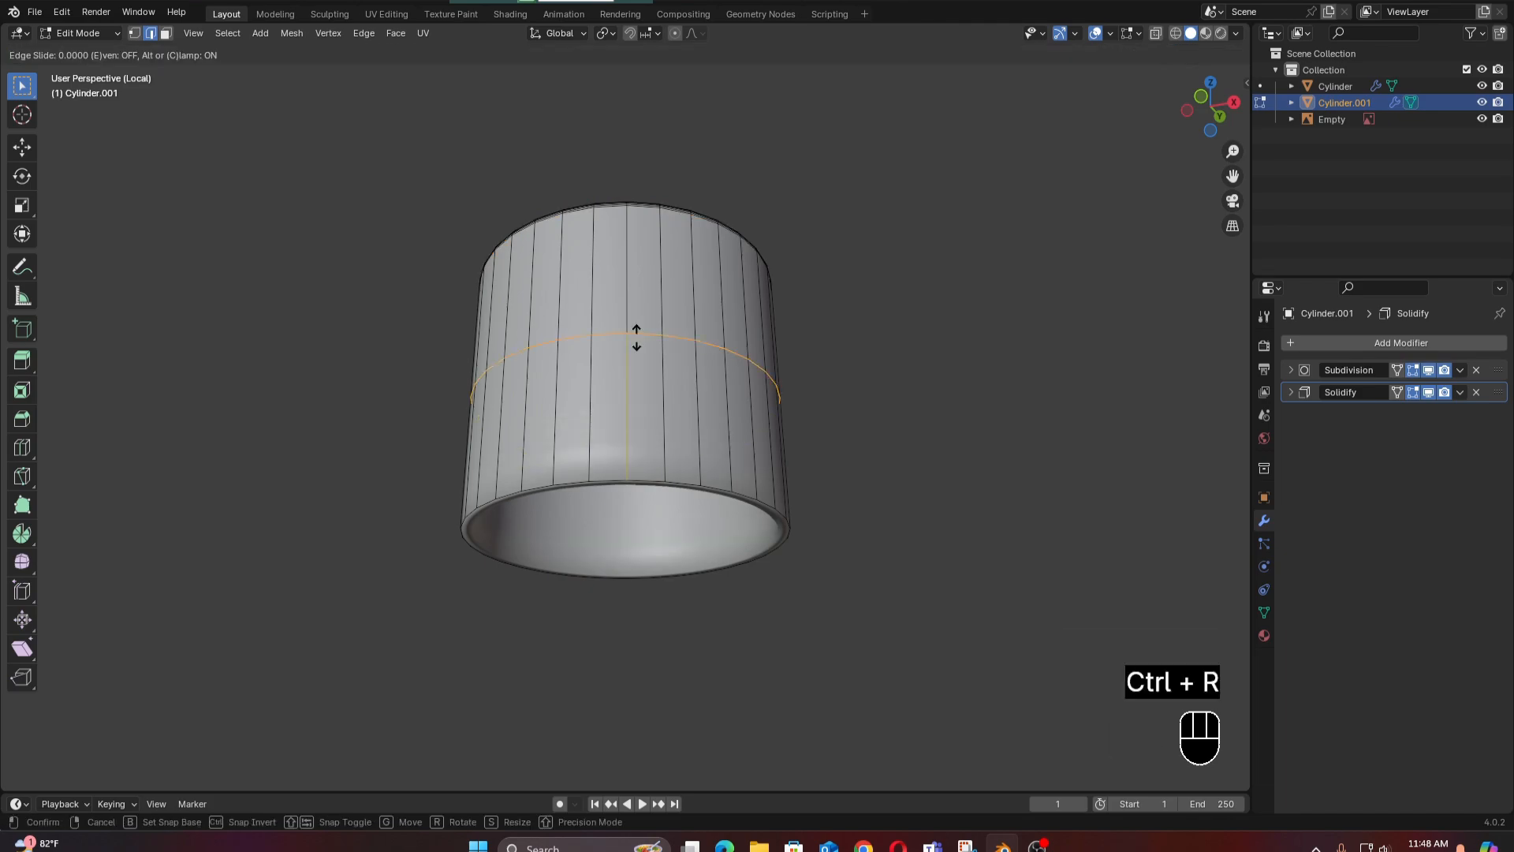
left_click(632, 474)
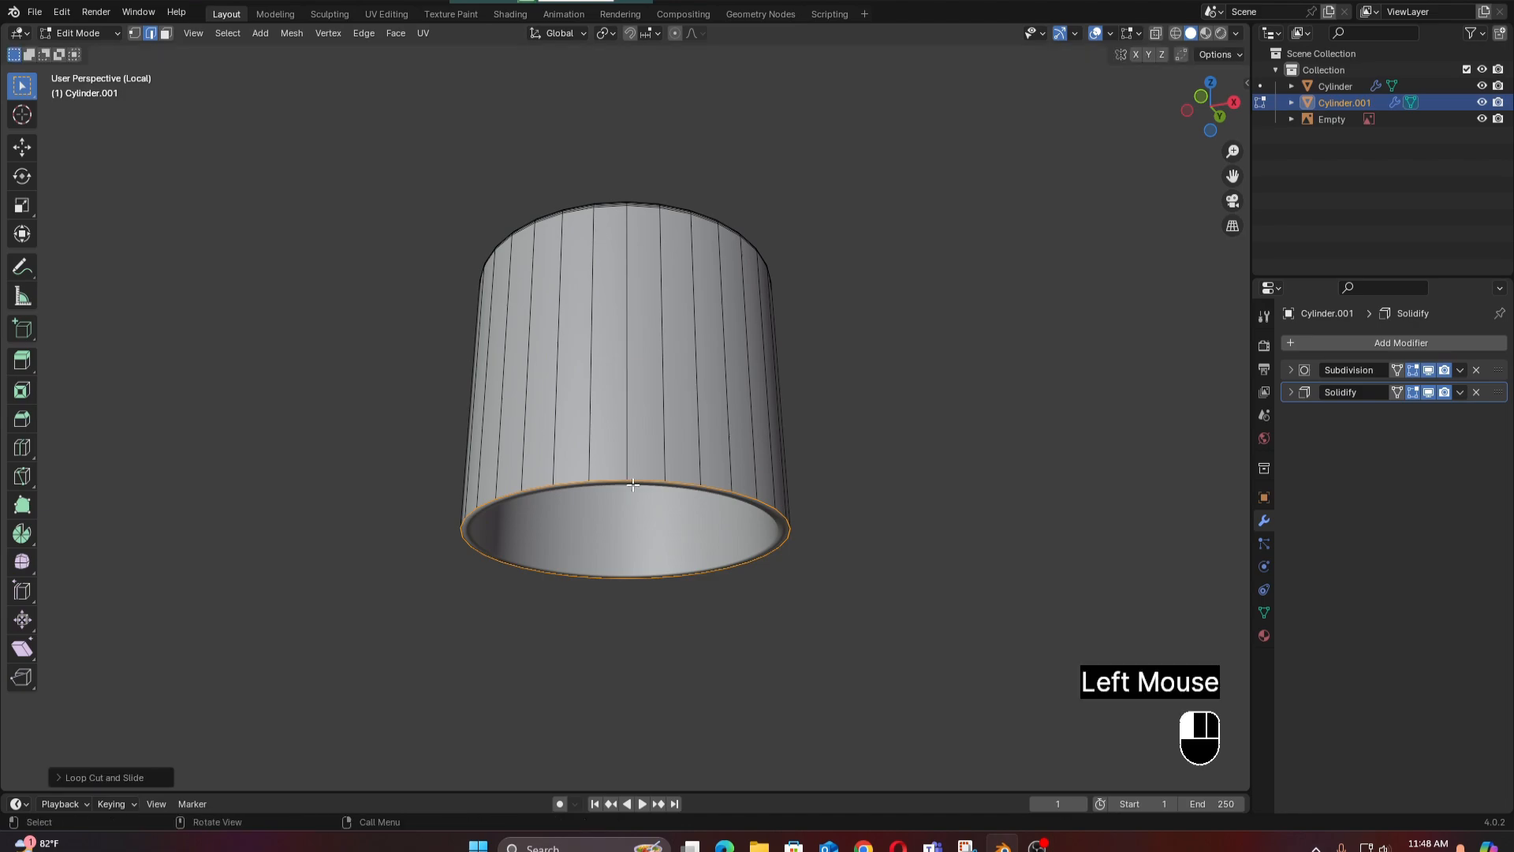
Return to Object Mode, apply Shade Smooth to the cap, and check it from the front.
middle_click_drag(632, 475, 619, 442)
key("Tab")
right_click(623, 470)
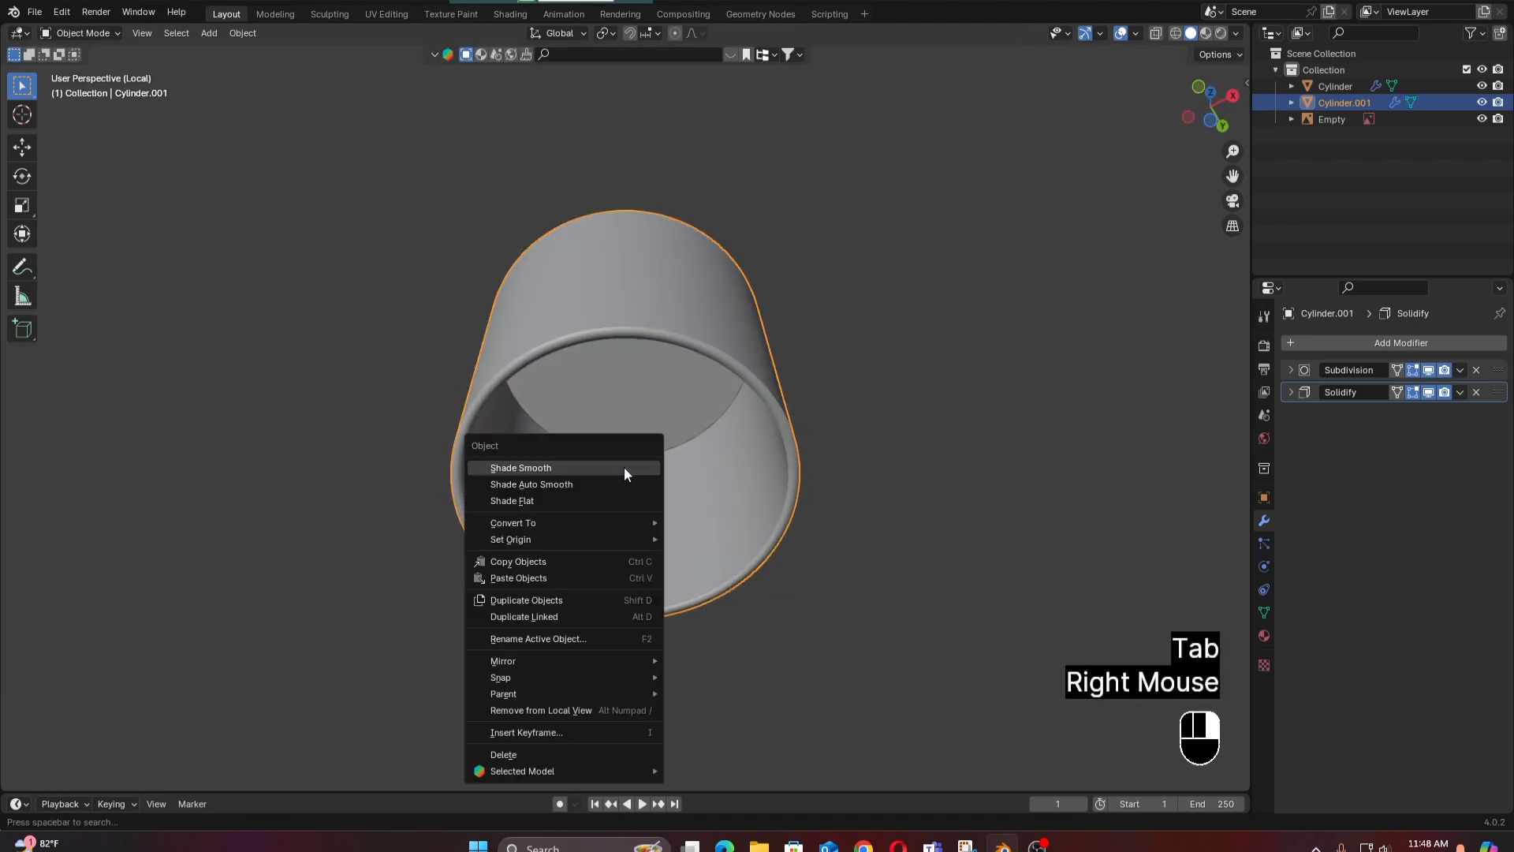
left_click(623, 467)
middle_click_drag(621, 509, 658, 604)
key("KP_1")
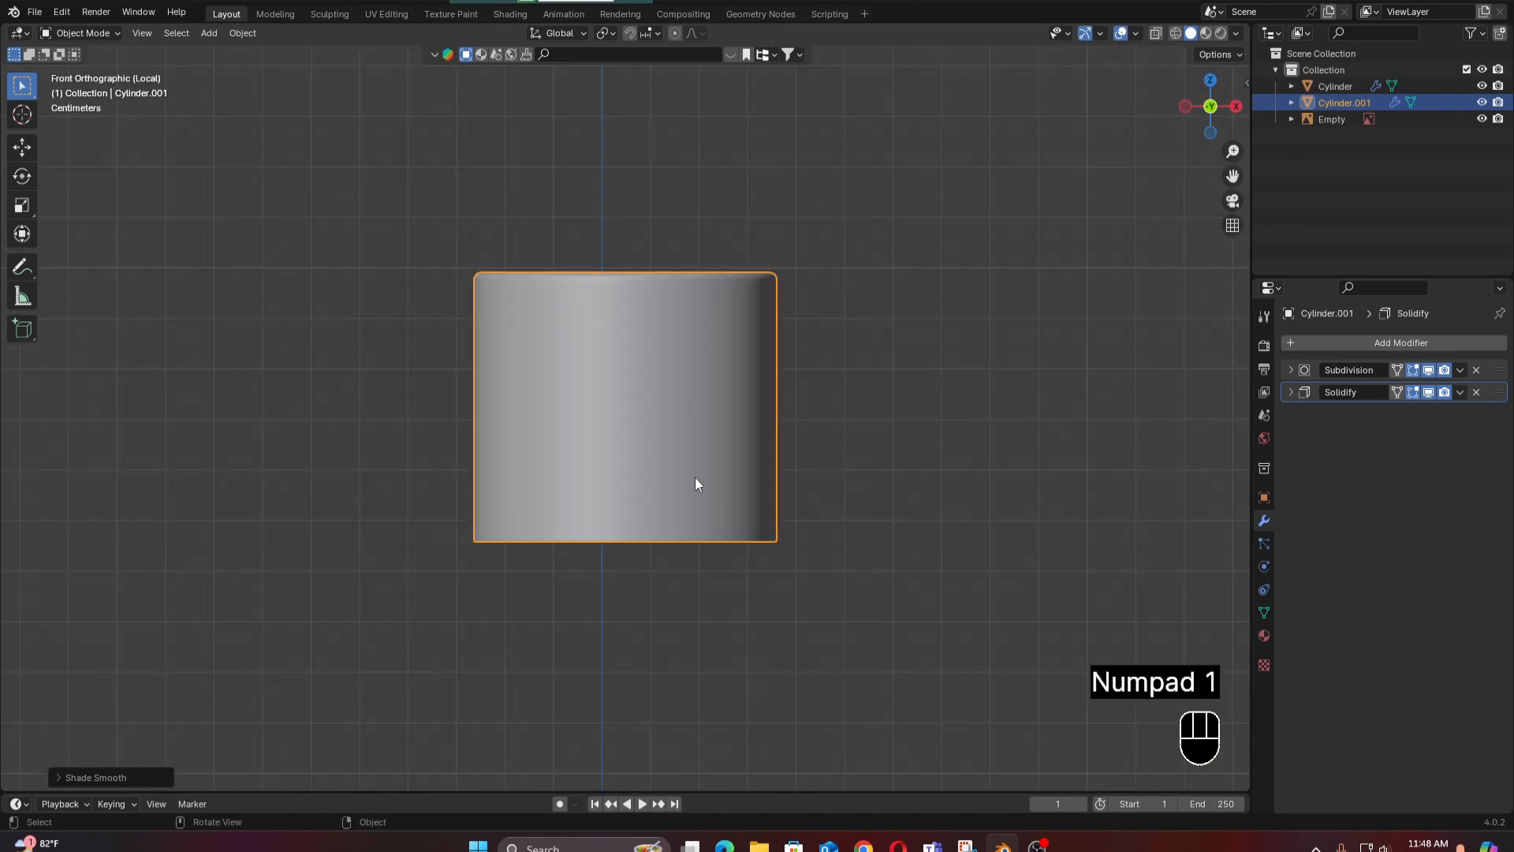
Leave local view to show the whole bottle and hide the reference image Empty in the viewport.
key("KP_Divide")
scroll(675, 500, "down", 3)
key("KP_1")
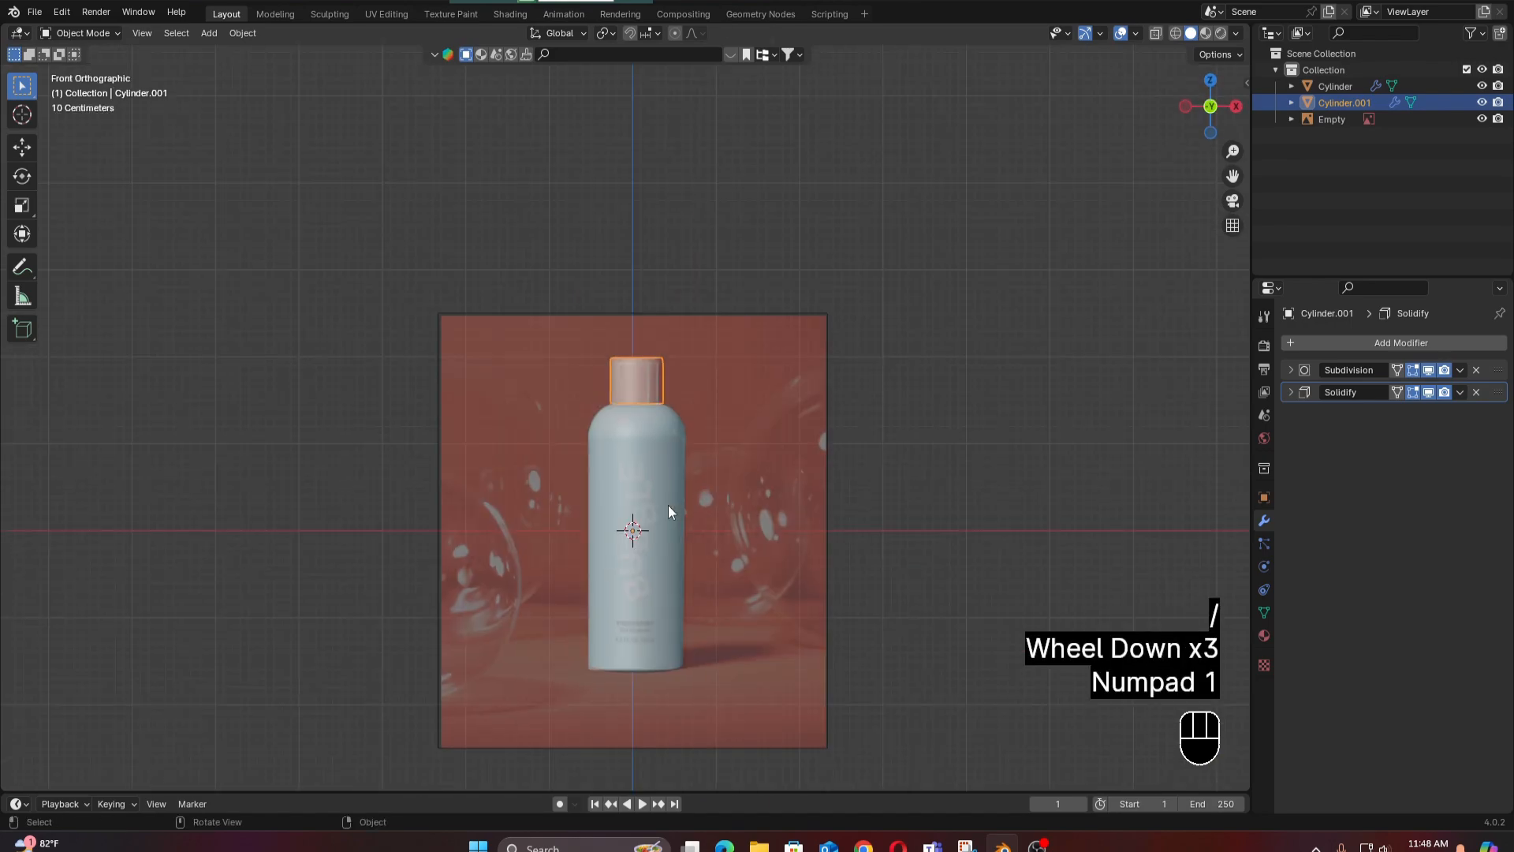
scroll(668, 509, "down", 3)
mouse_move(667, 508)
middle_mouse_down("shift")
mouse_move(694, 458)
mouse_move(692, 408)
mouse_move(664, 506)
middle_mouse_up("shift")
scroll(695, 405, "up", 1)
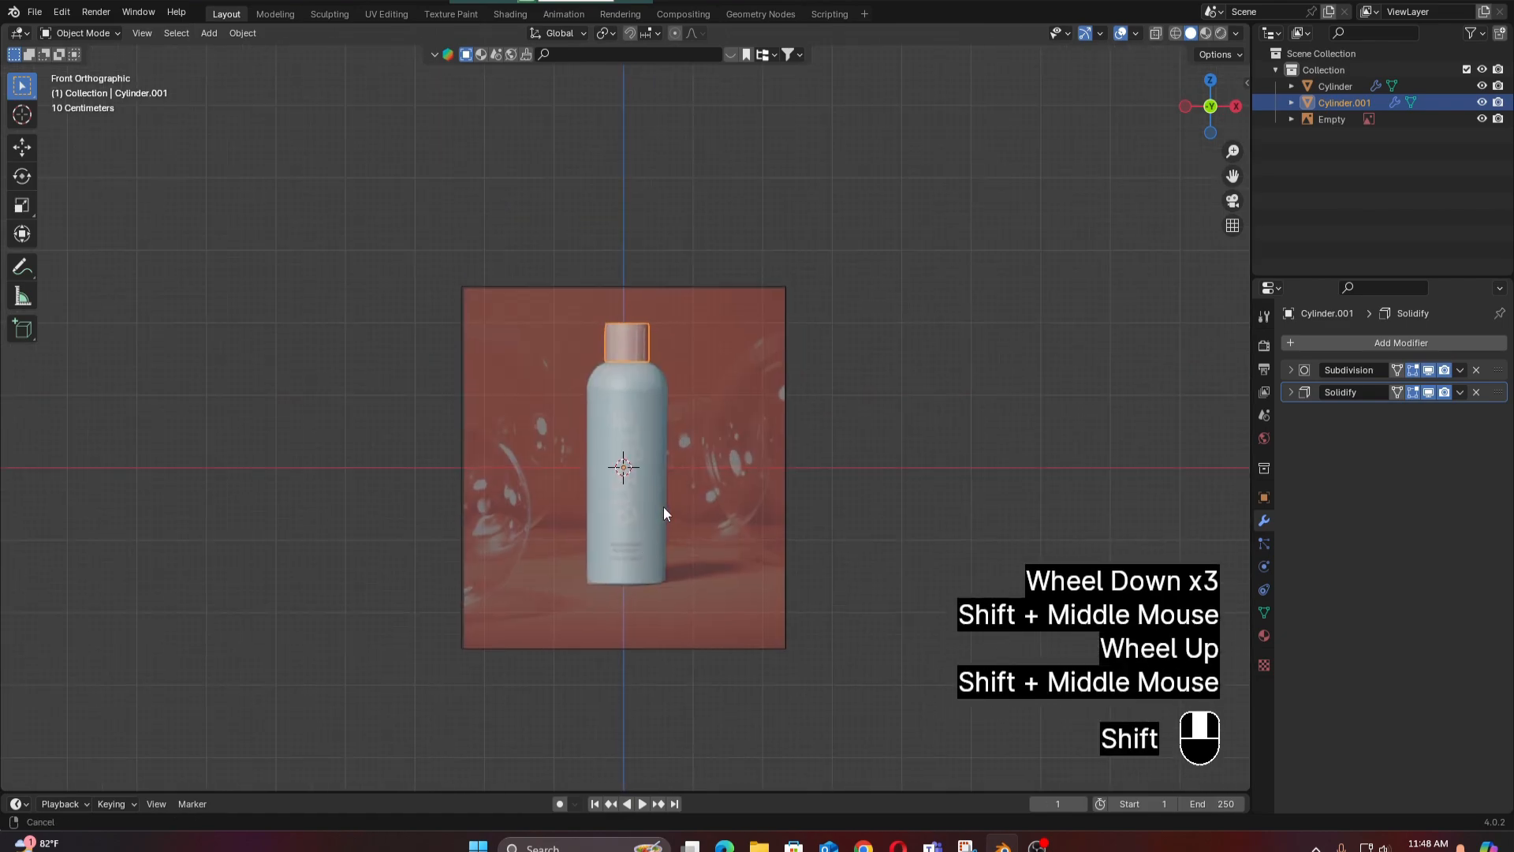
left_click(858, 546)
left_click(859, 547)
left_click(734, 534)
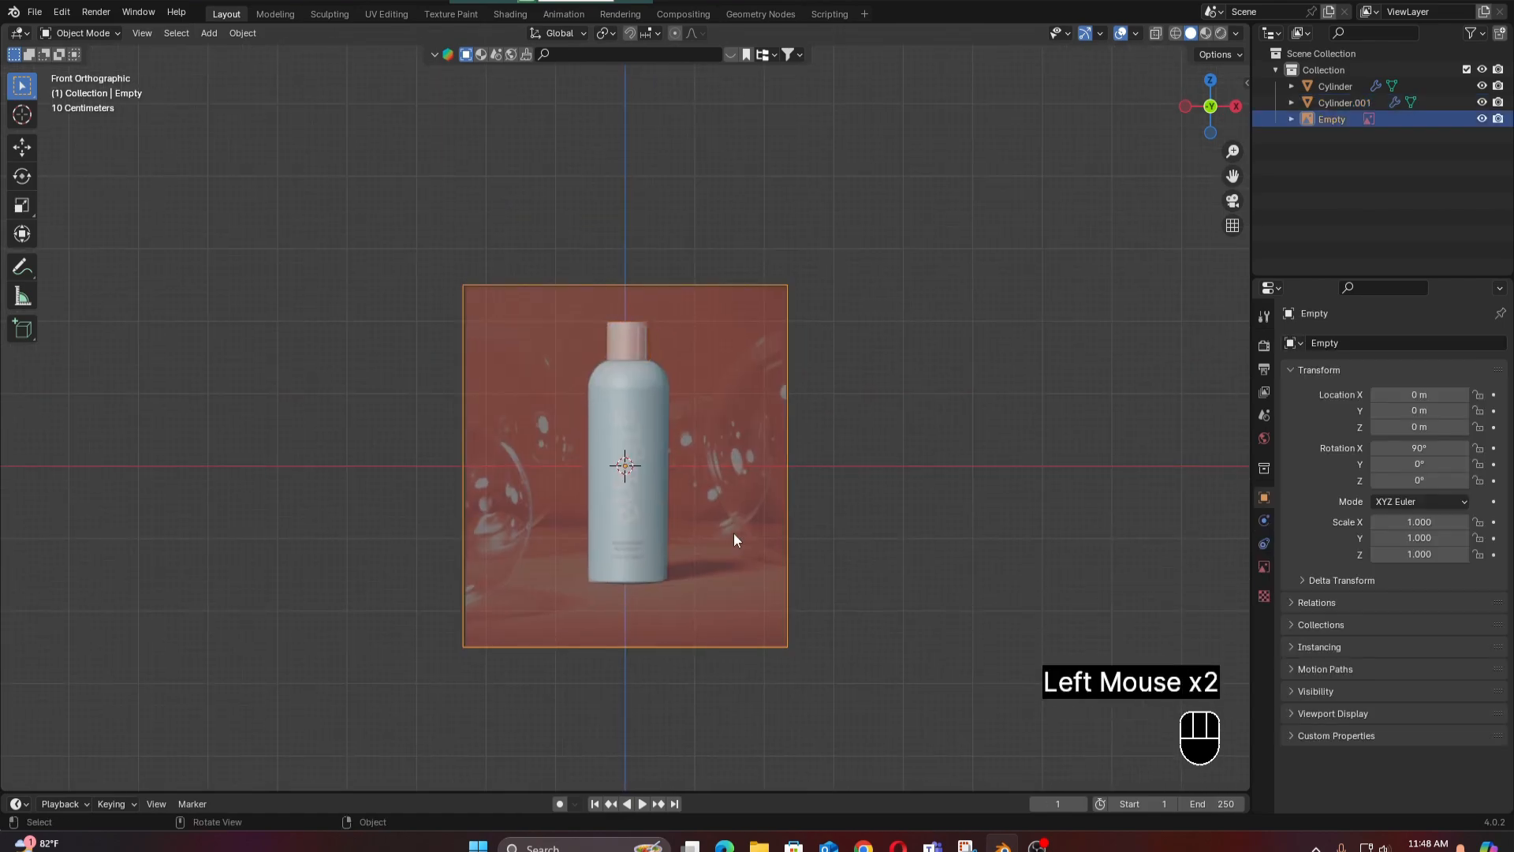
left_click(1482, 119)
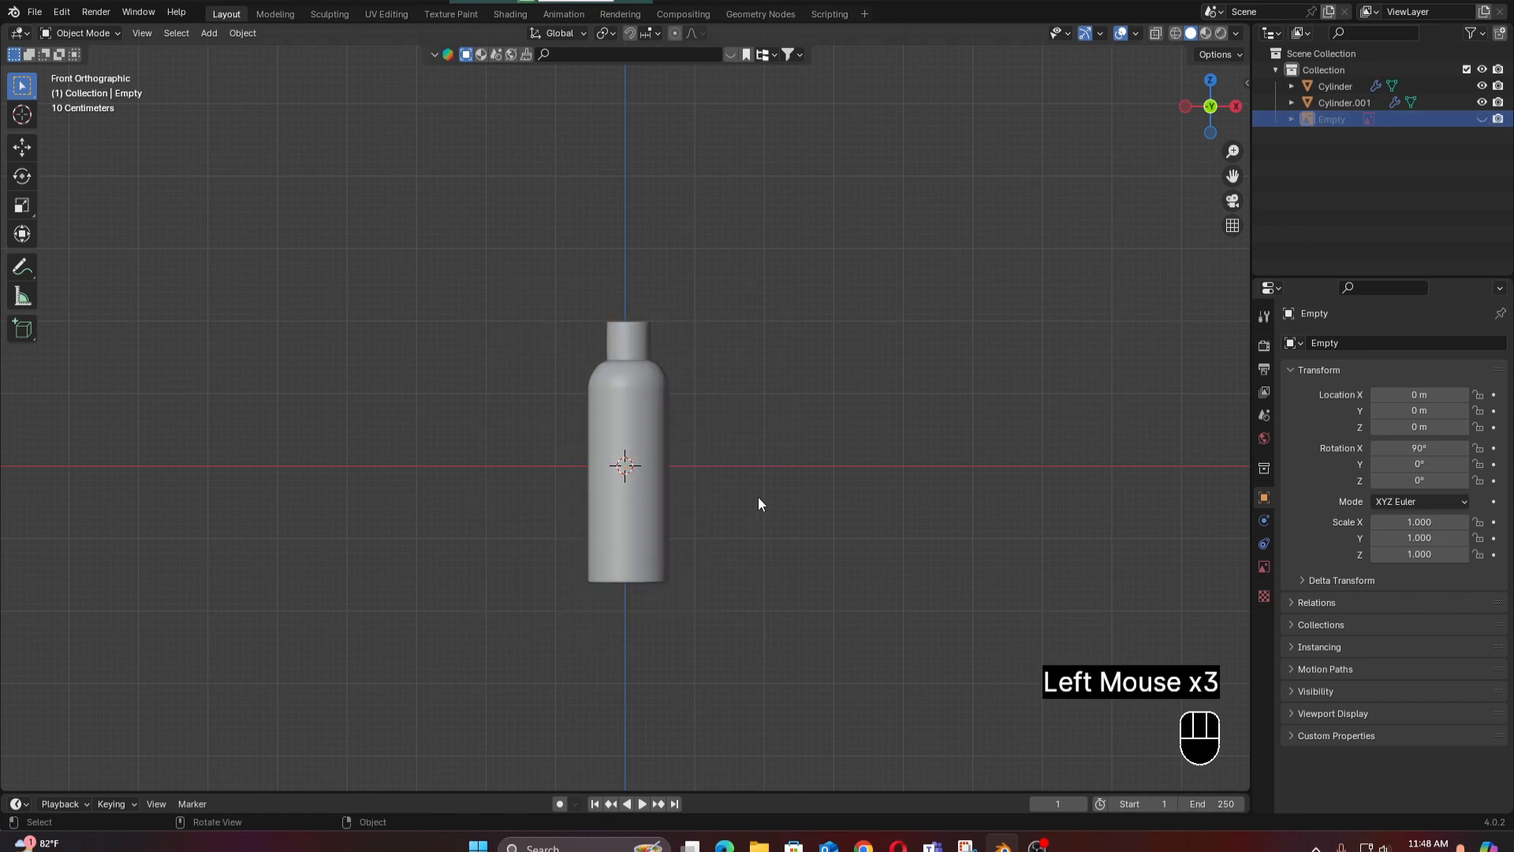
Look over the bottle in front view, select its body, and enter Edit Mode on it.
middle_click_drag(759, 496, 736, 521)
key("KP_1")
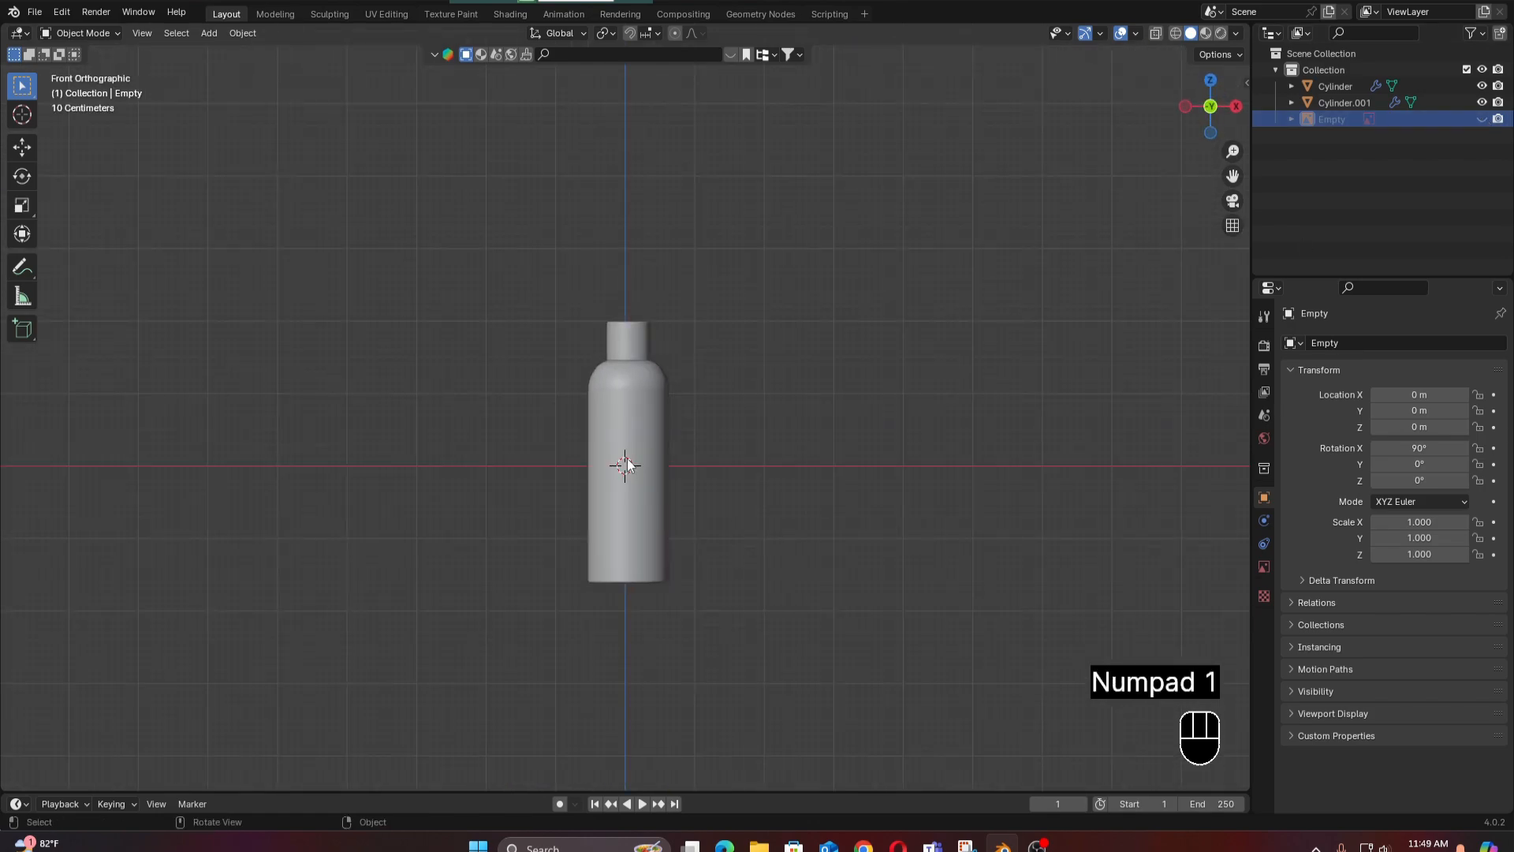
scroll(628, 455, "up", 2)
middle_click_drag(631, 452, 640, 429, "shift")
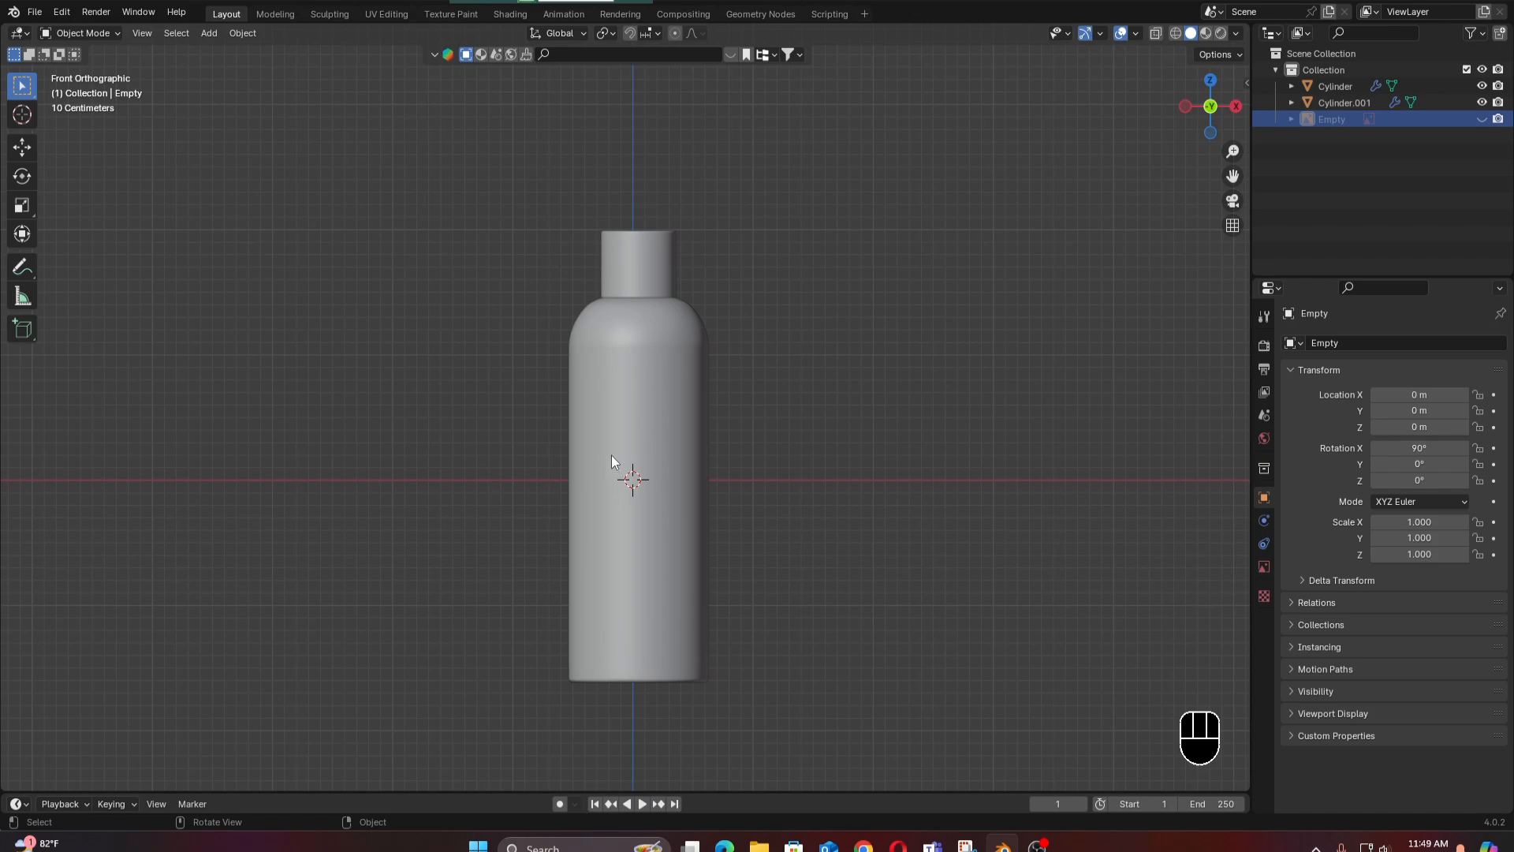
mouse_move(635, 462)
middle_mouse_down()
mouse_move(666, 466)
mouse_move(651, 471)
middle_mouse_up()
key("KP_1")
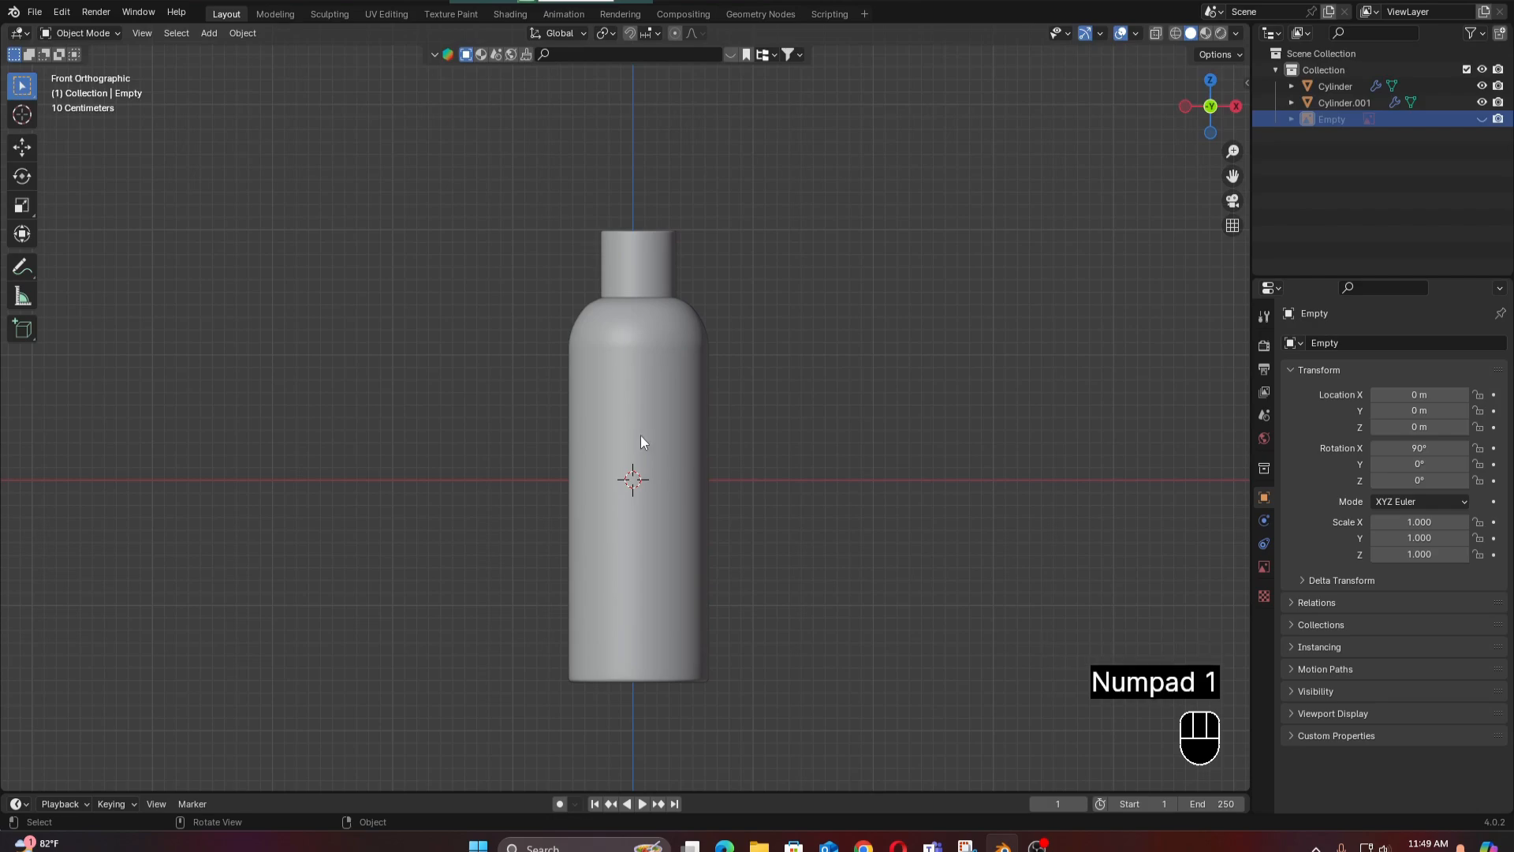
left_click(644, 415)
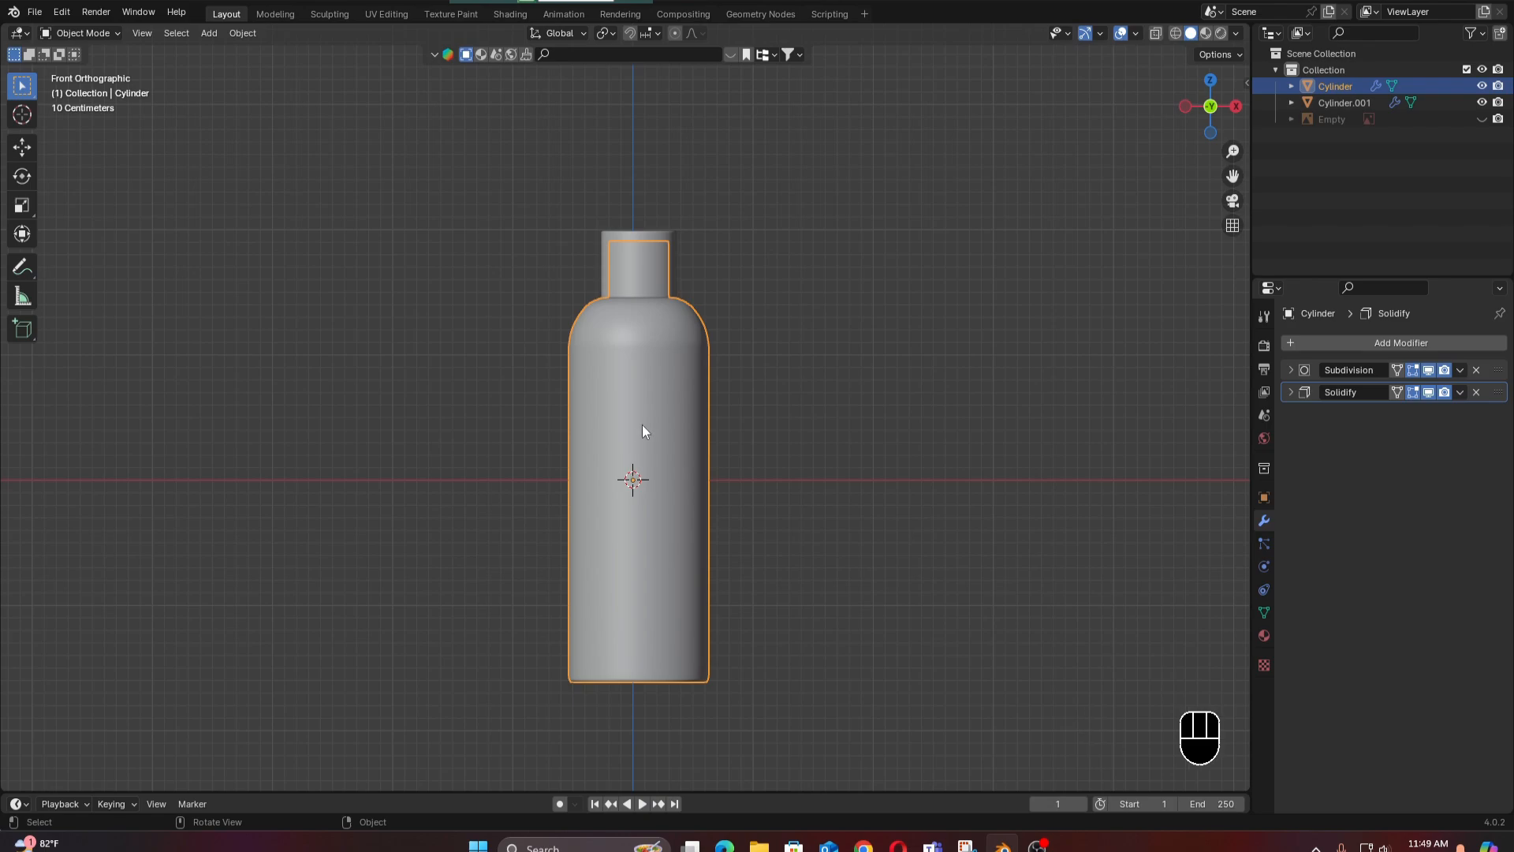
key("Tab")
scroll(644, 422, "up", 1)
scroll(644, 422, "down", 1)
scroll(644, 423, "down", 1)
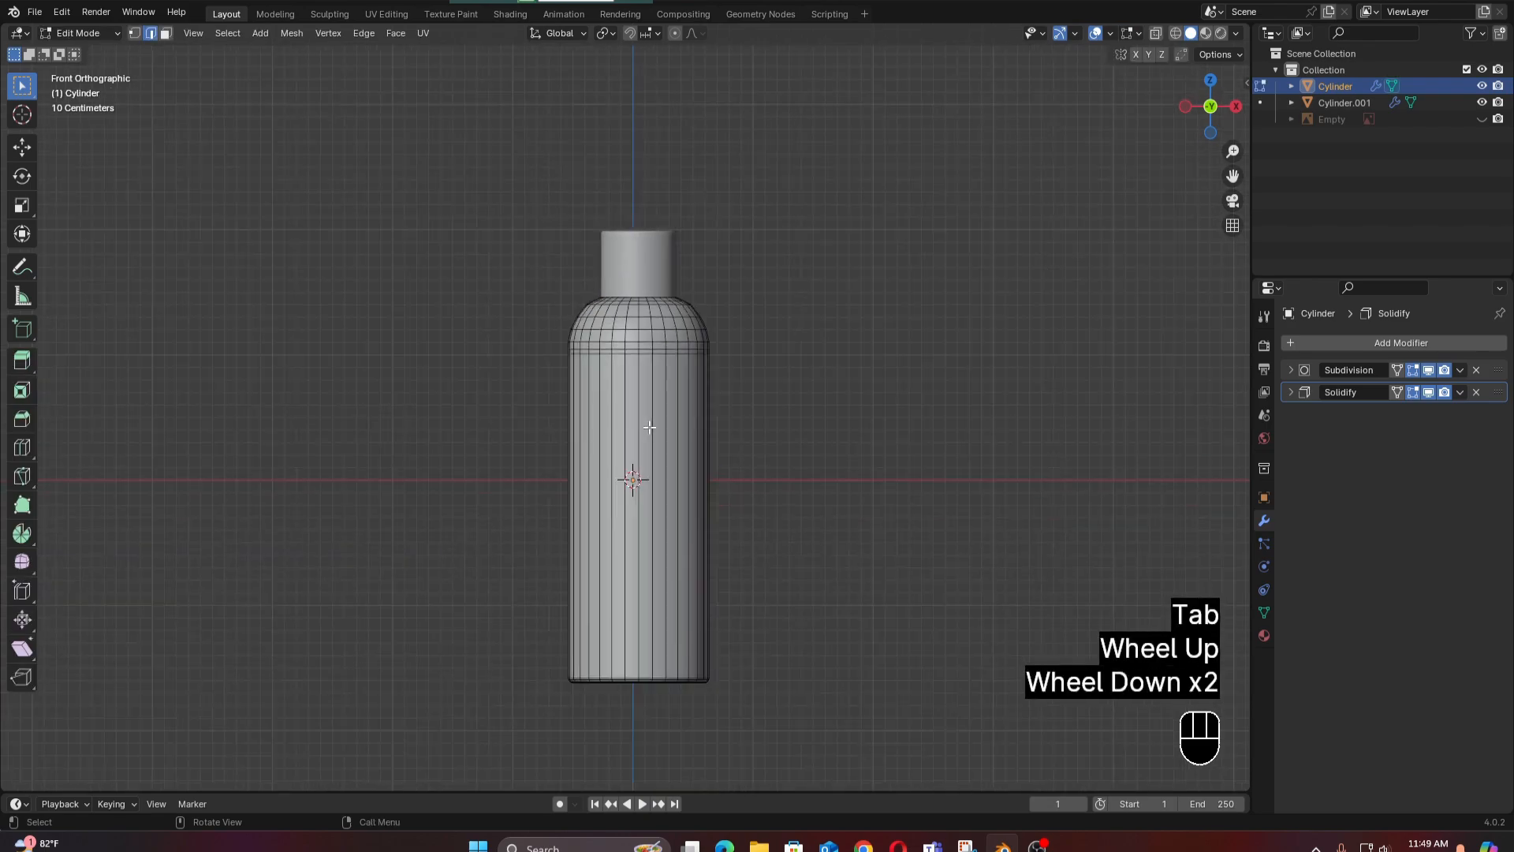
Use face selection to select the full ring of long side faces around the bottle body.
middle_click_drag(644, 423, 652, 466)
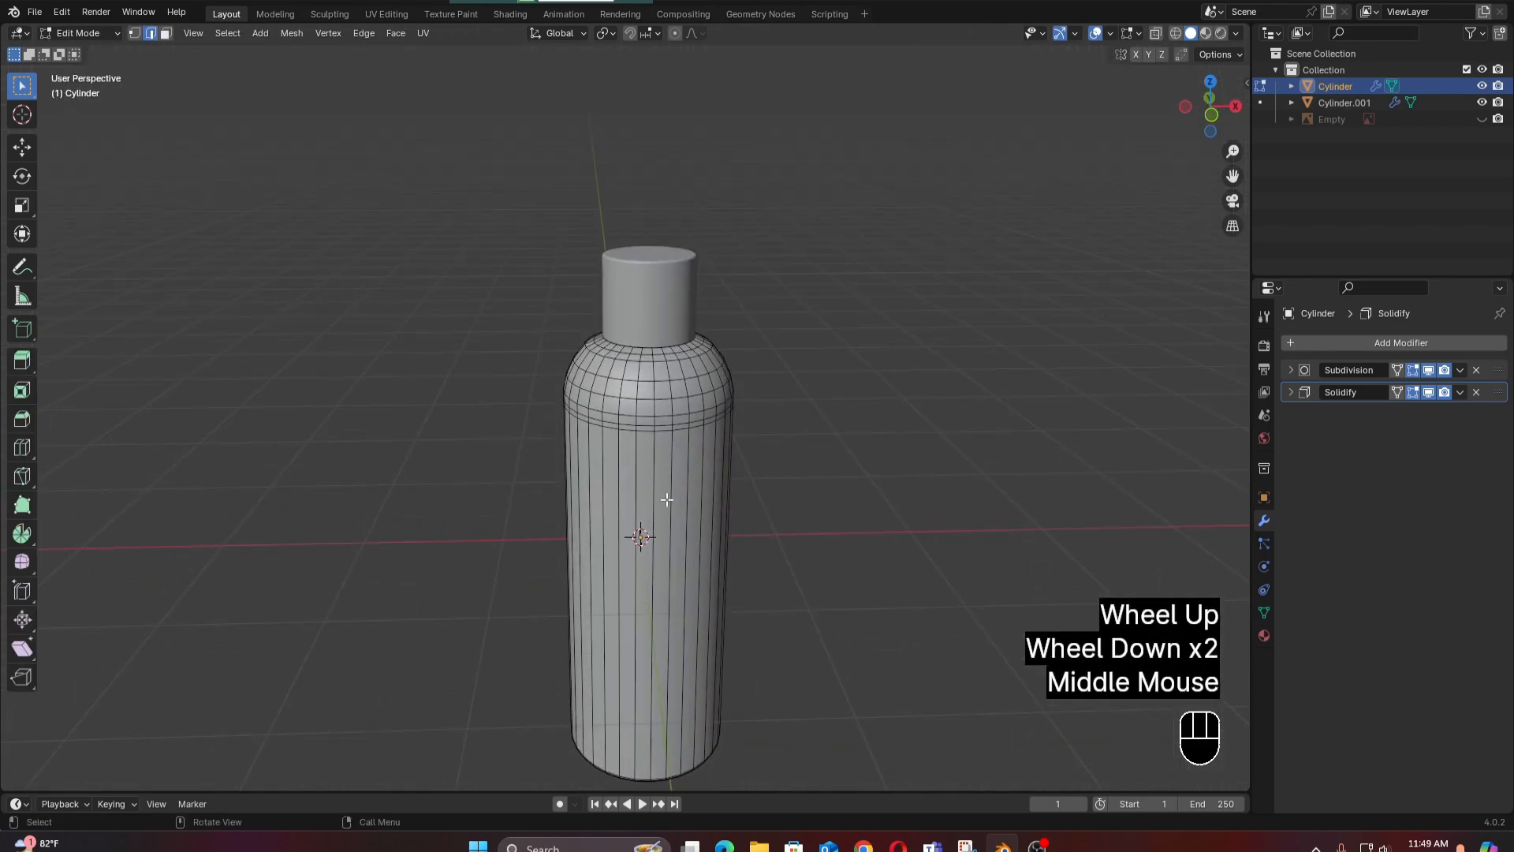
left_click(664, 554)
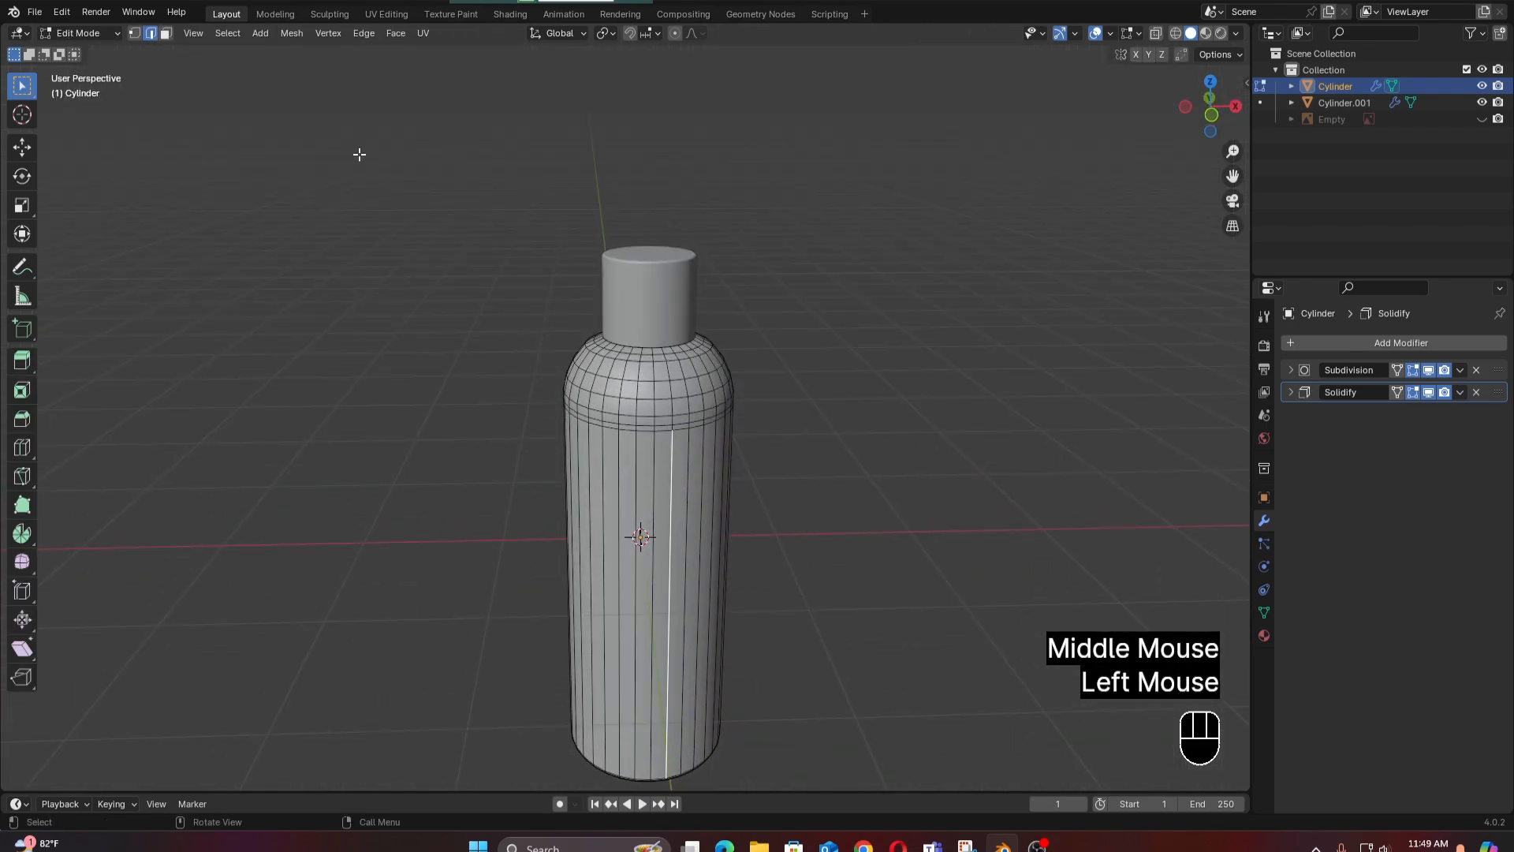
left_click(166, 34)
key("KP_1")
left_click(643, 549)
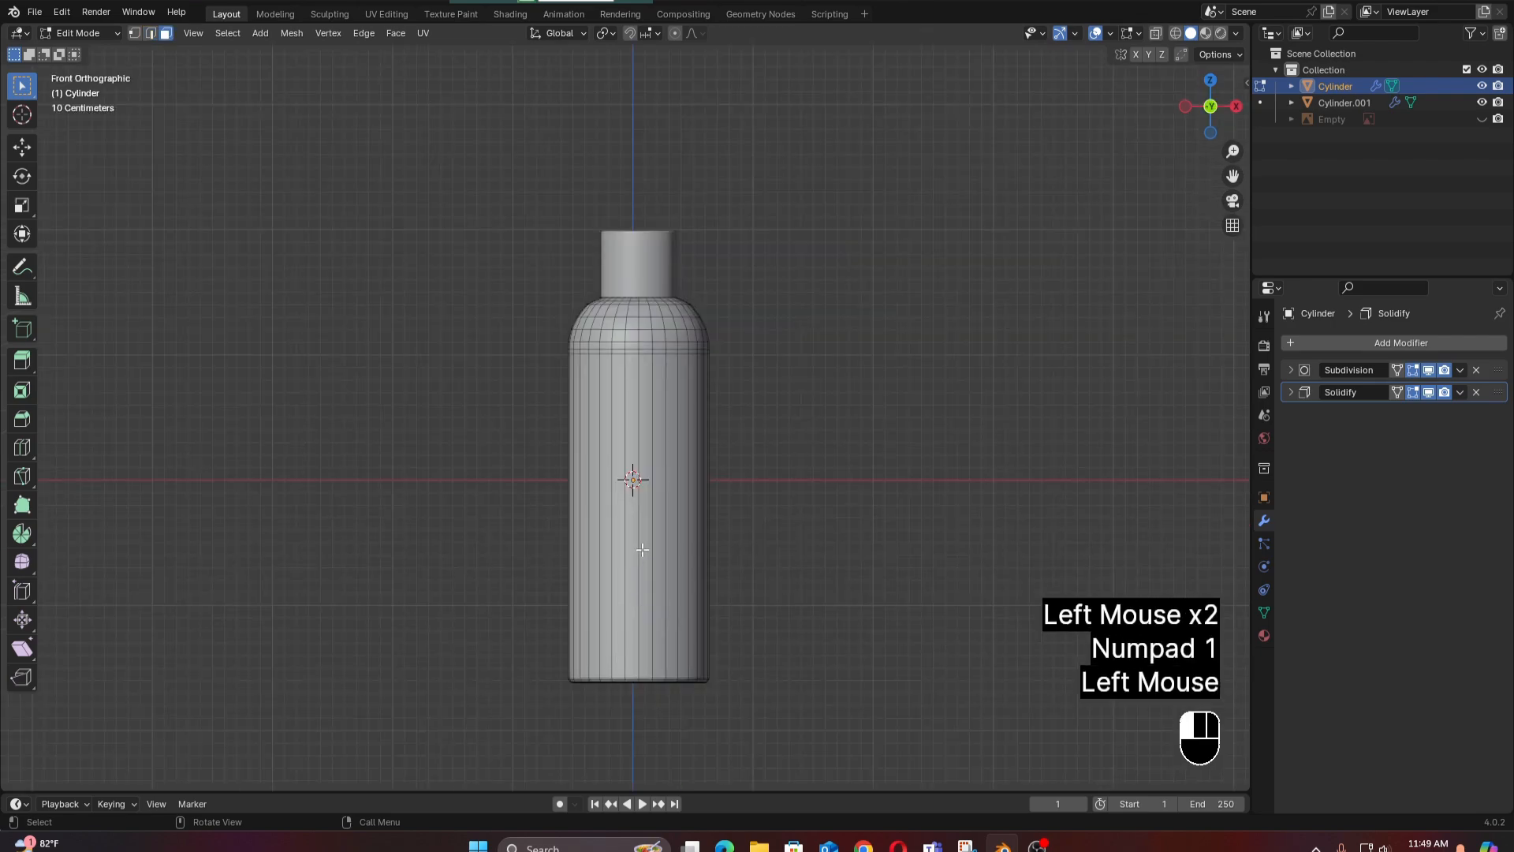
left_click(643, 550, "alt")
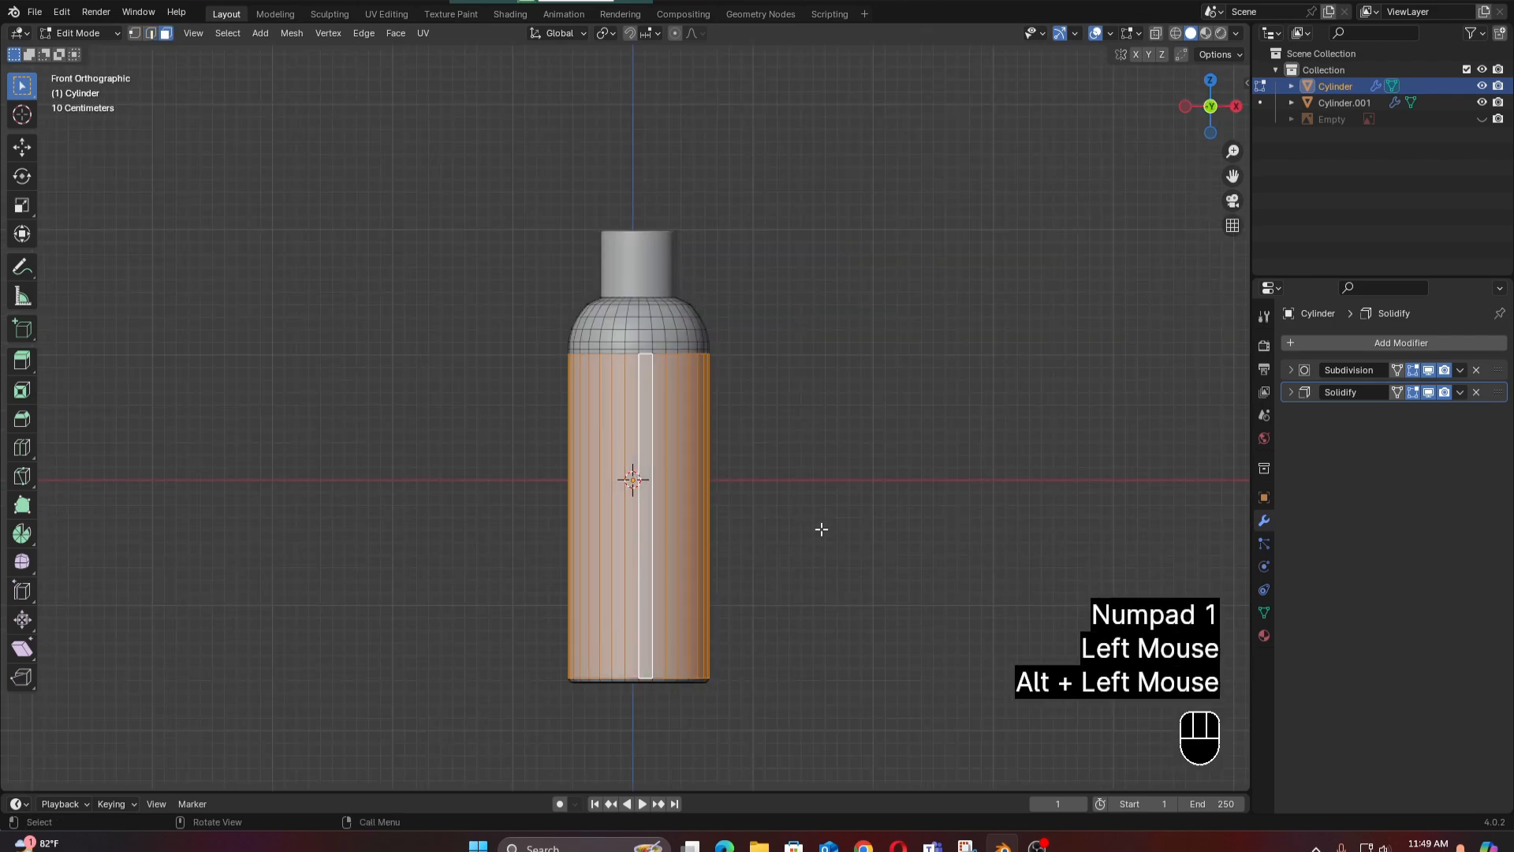
Grow the face selection seven times to include the base and the shoulder up to the cap, and check it there.
key("ctrl")
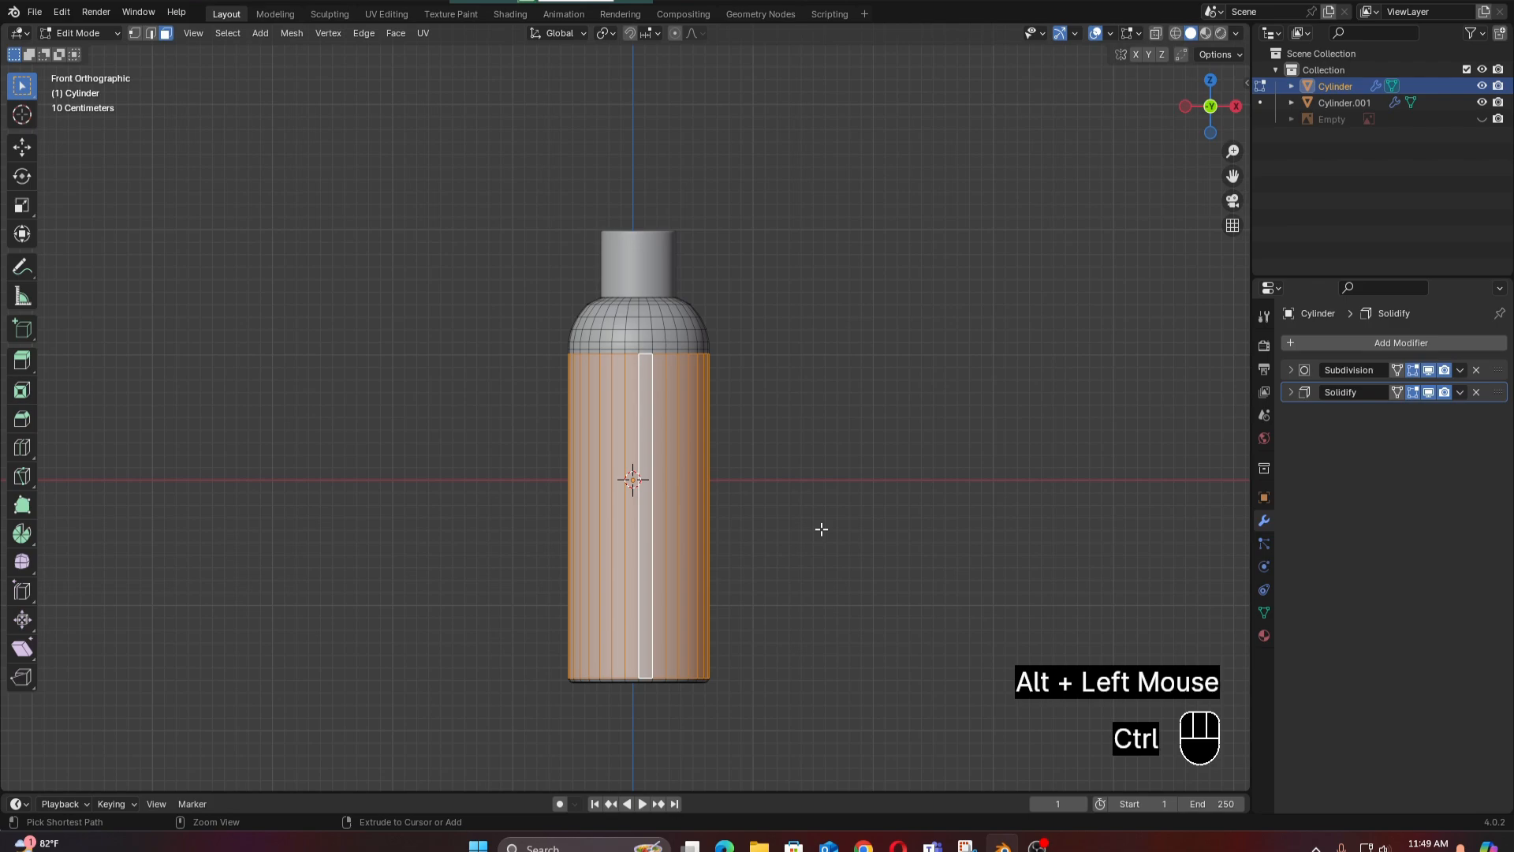
key("ctrl+KP_Add")
key("ctrl+KP_Add")
key("ctrl+KP_Add")
key("ctrl+KP_Add")
key("ctrl+KP_Add")
key("ctrl+KP_Add")
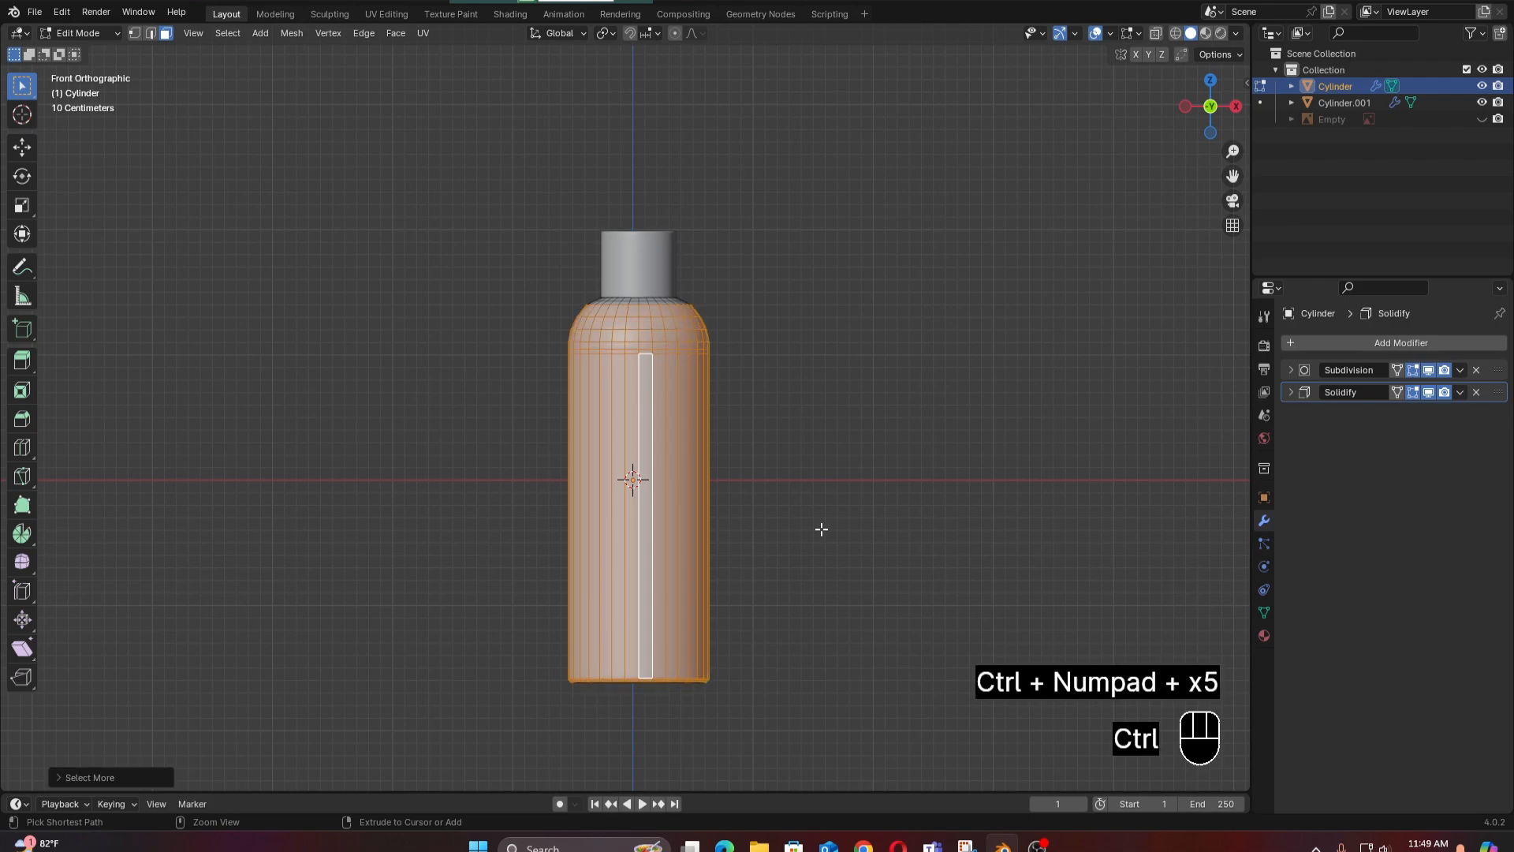
key("ctrl+KP_Add")
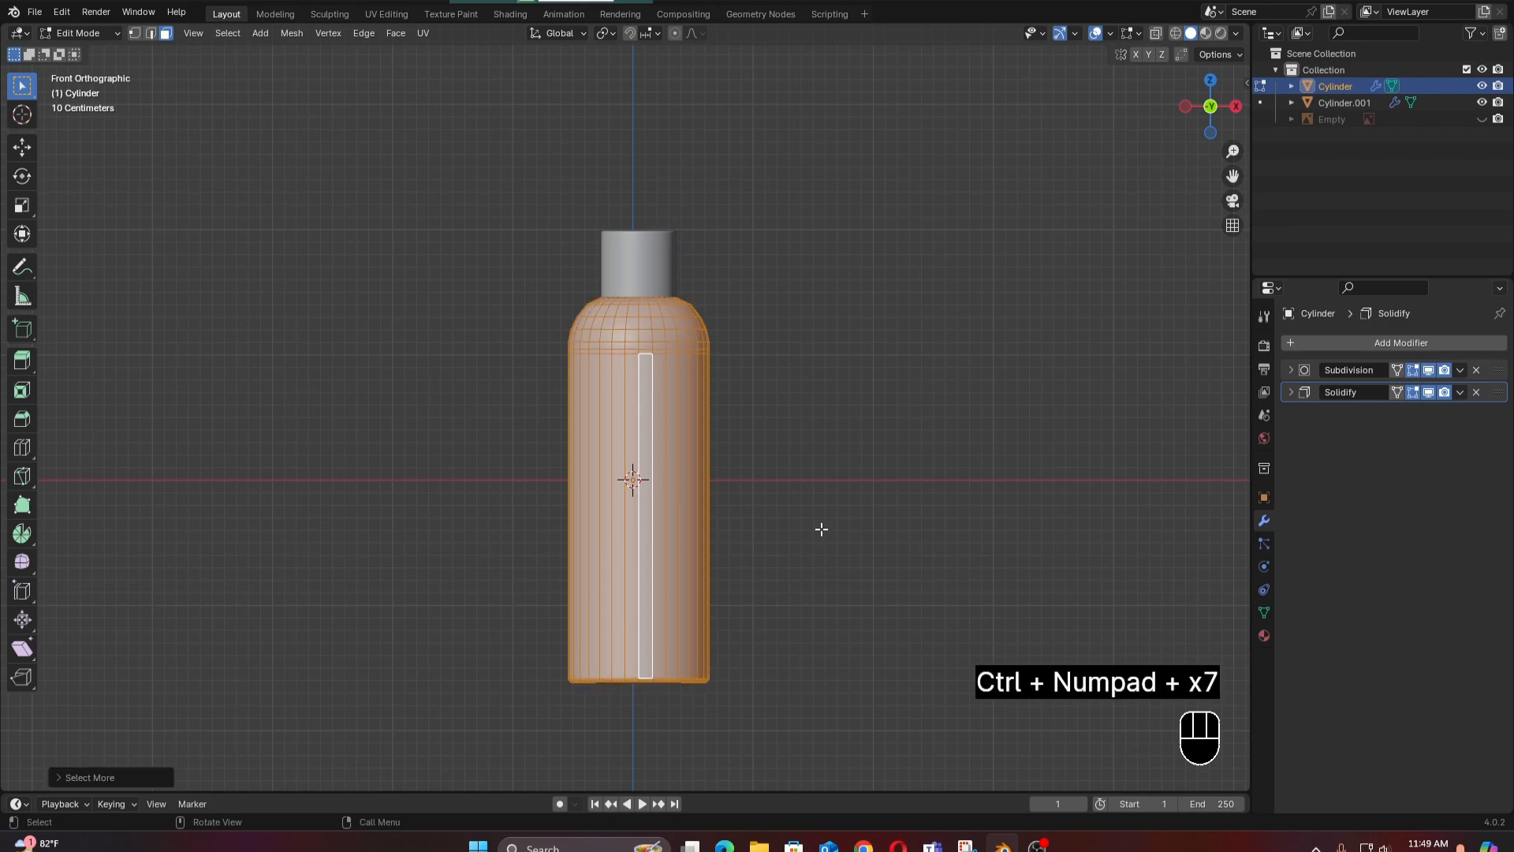
scroll(820, 529, "up", 2)
middle_click_drag(818, 527, 814, 551)
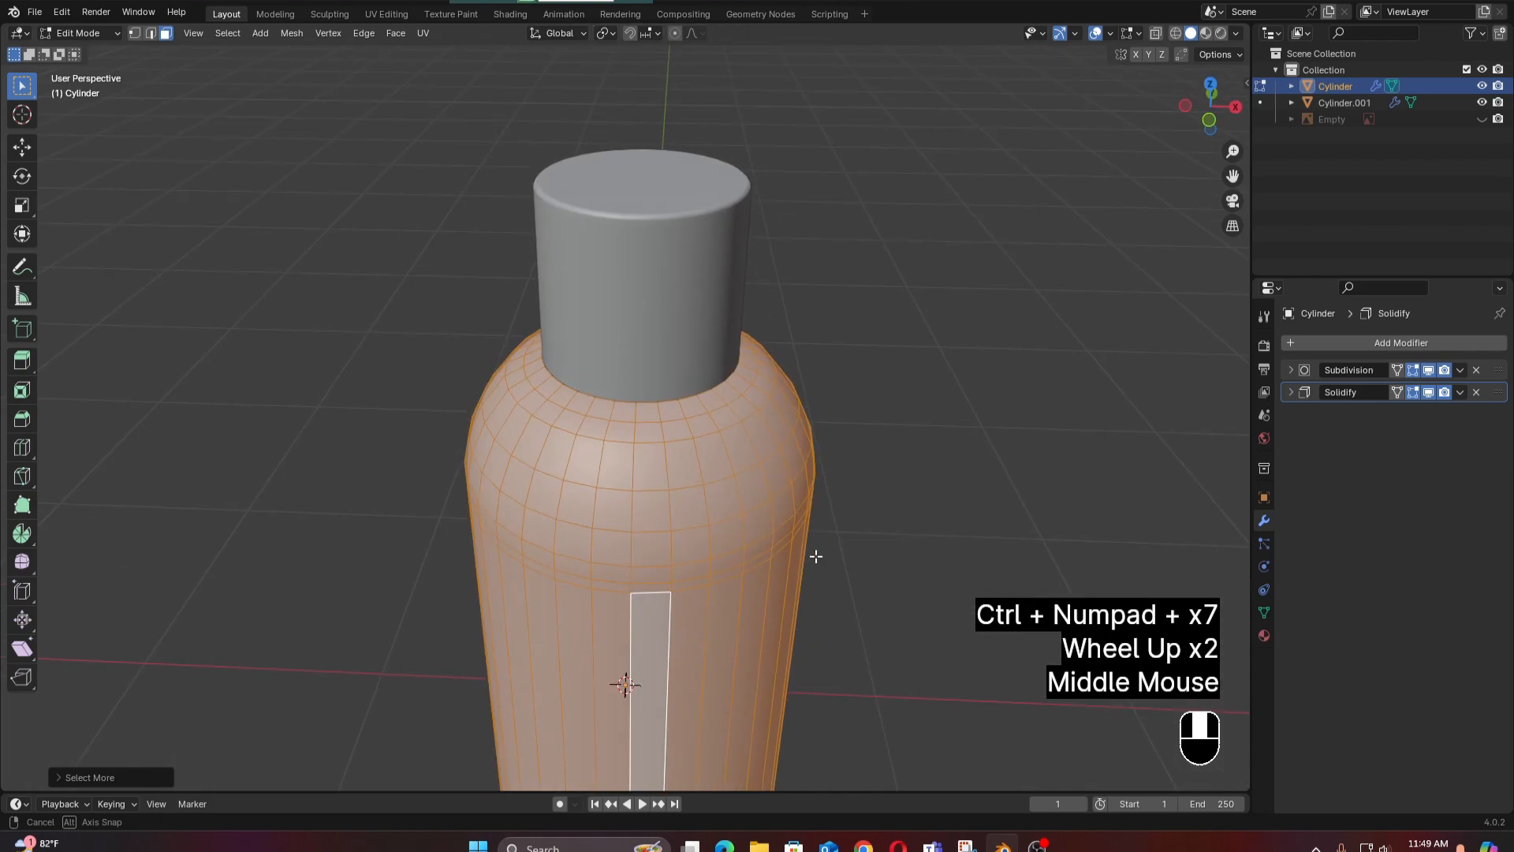
scroll(814, 556, "up", 3)
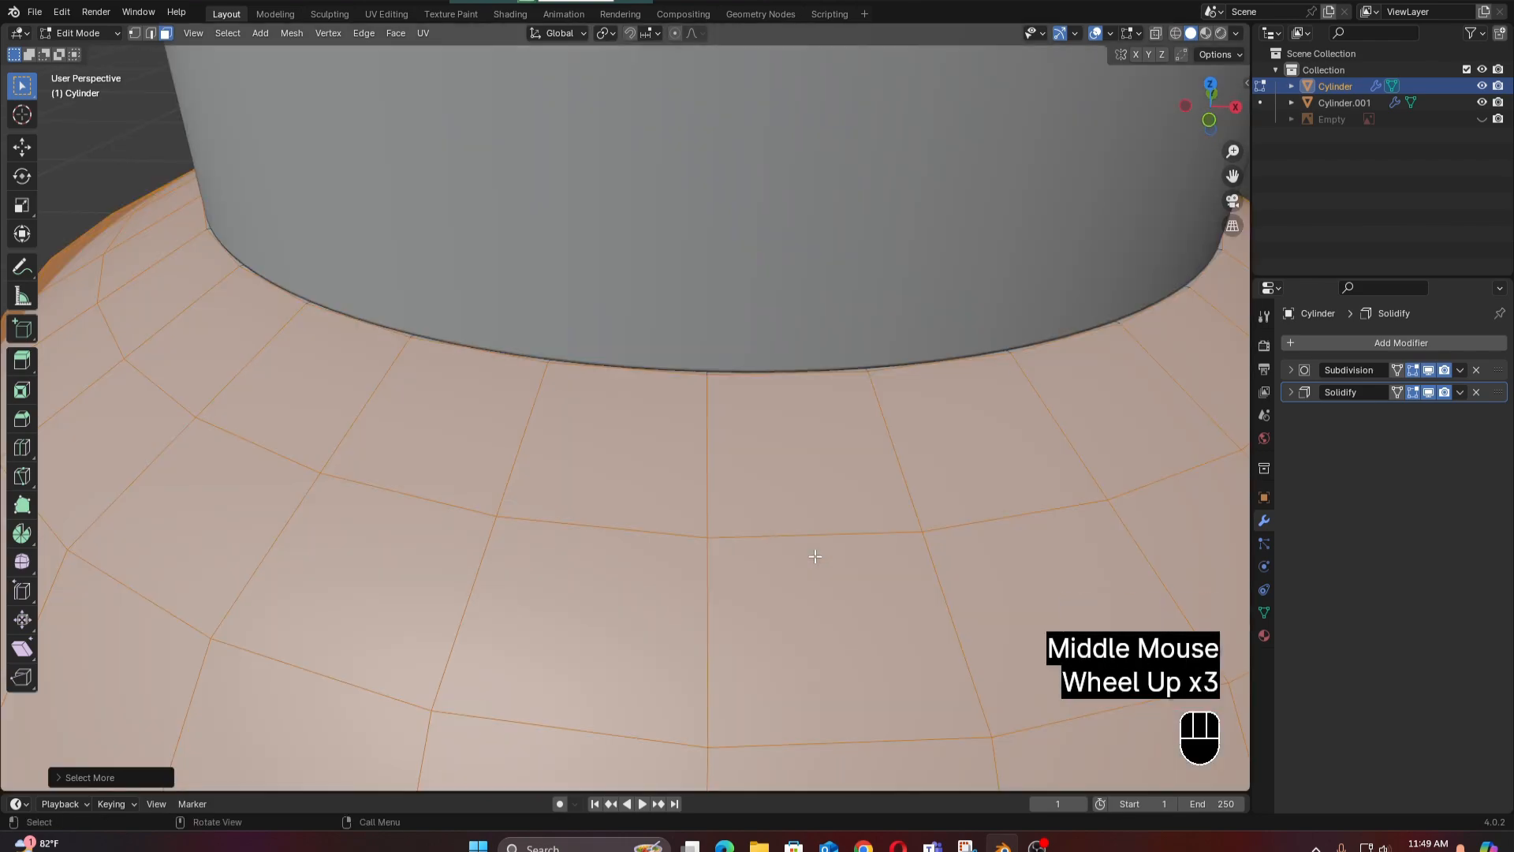
scroll(815, 556, "down", 6)
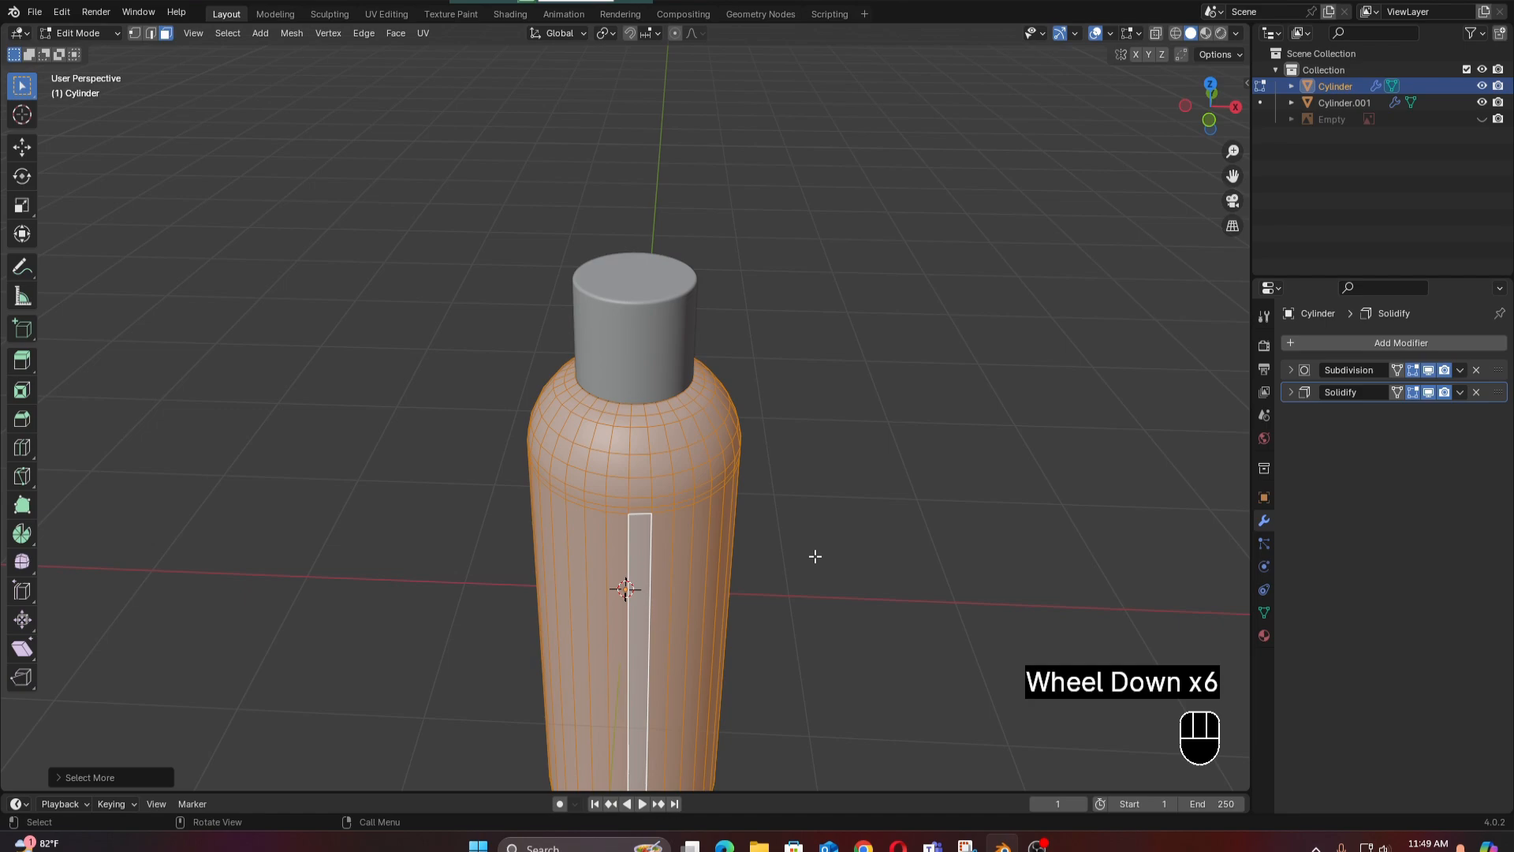
Add a material slot with a new material to the bottle body and assign it to the selected faces.
key("KP_1")
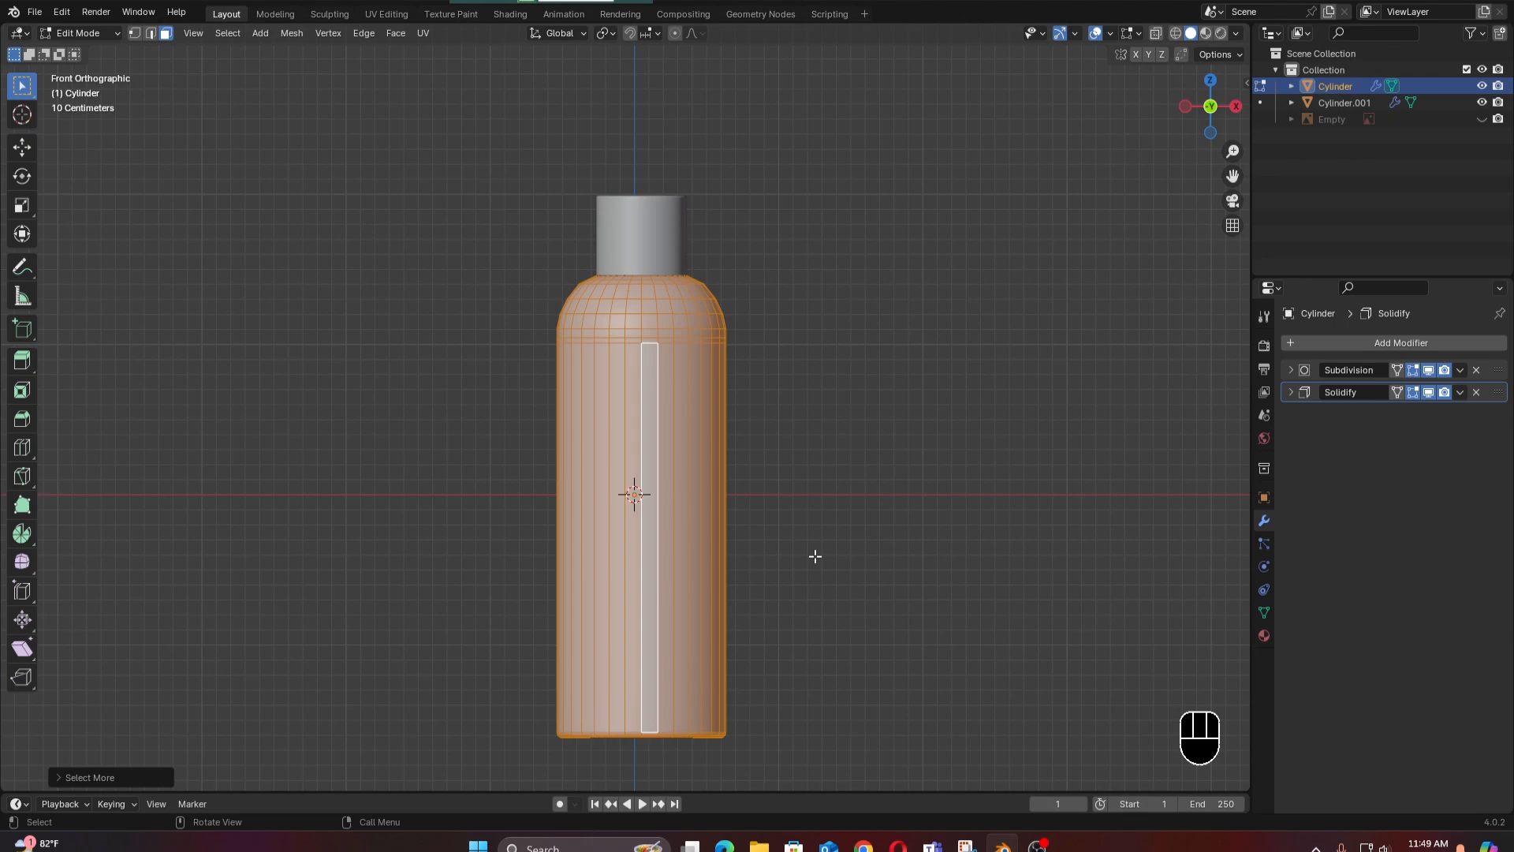
middle_click_drag(802, 534, 810, 433)
key("KP_1")
left_click(1264, 637)
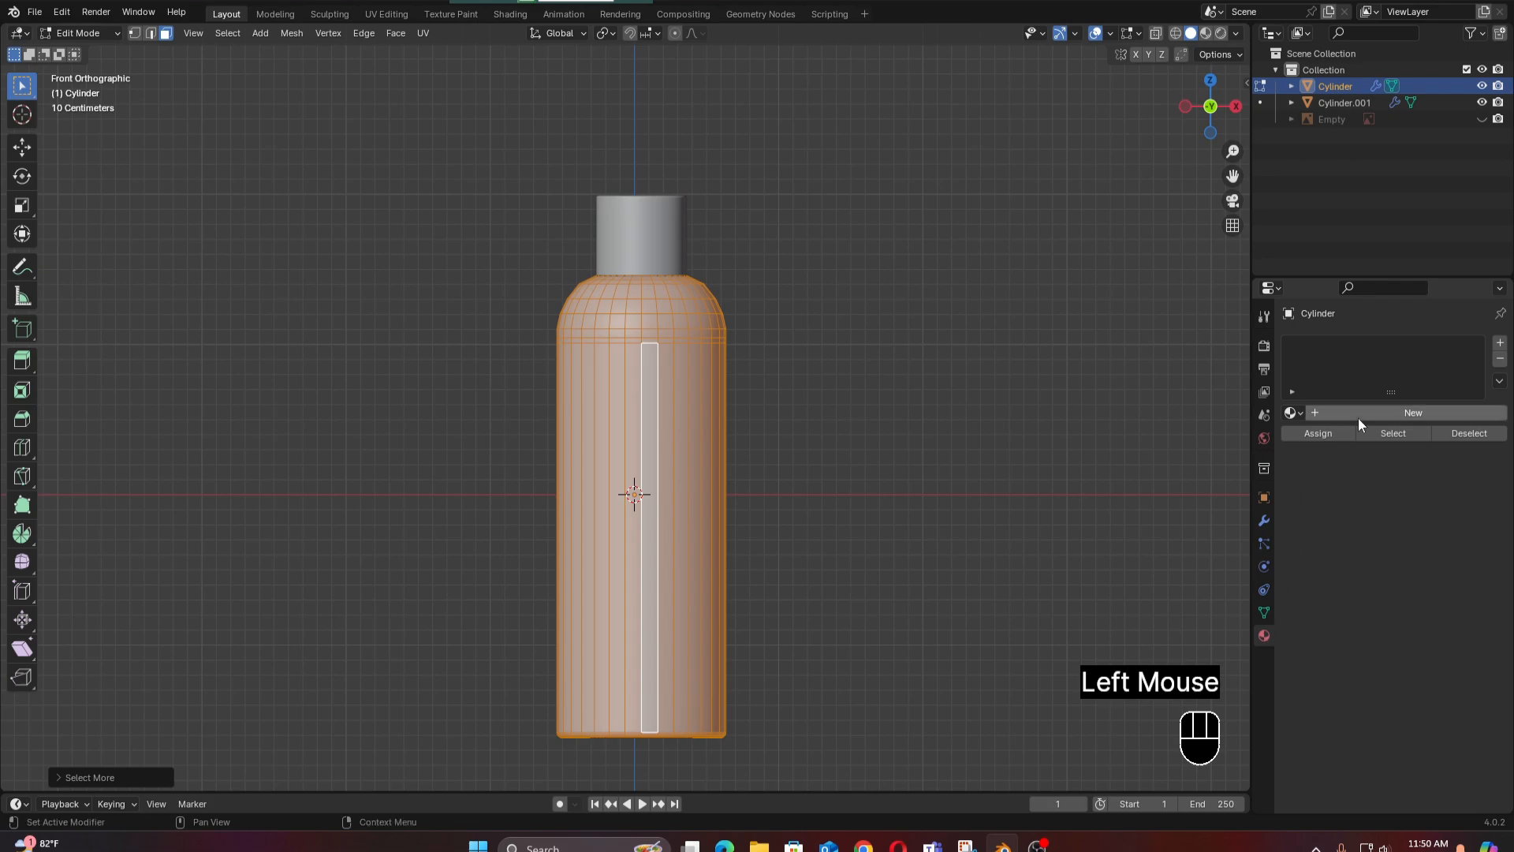
left_click(1500, 347)
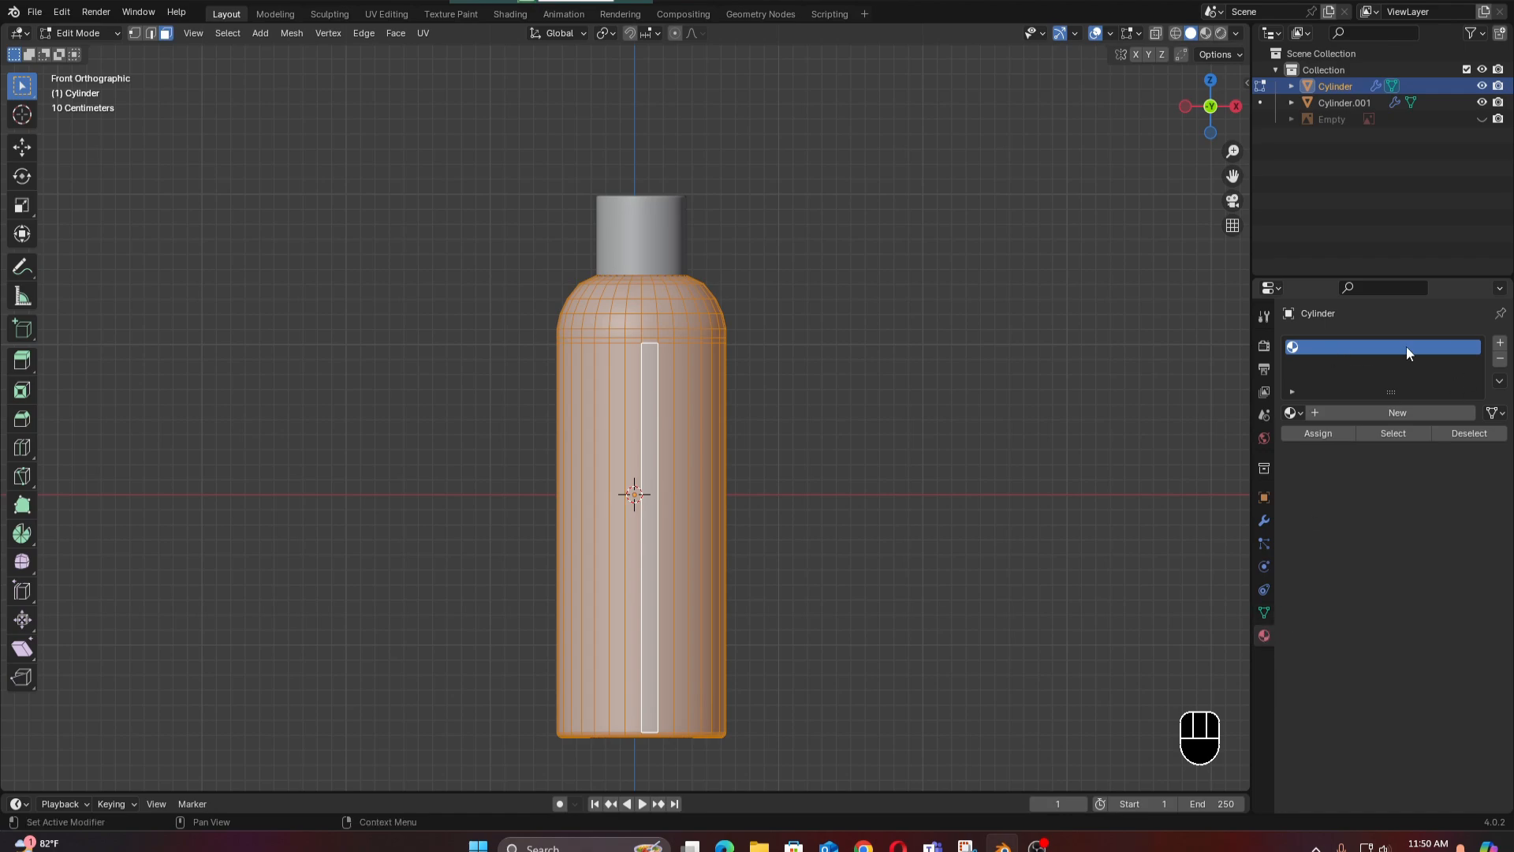
left_click(1380, 414)
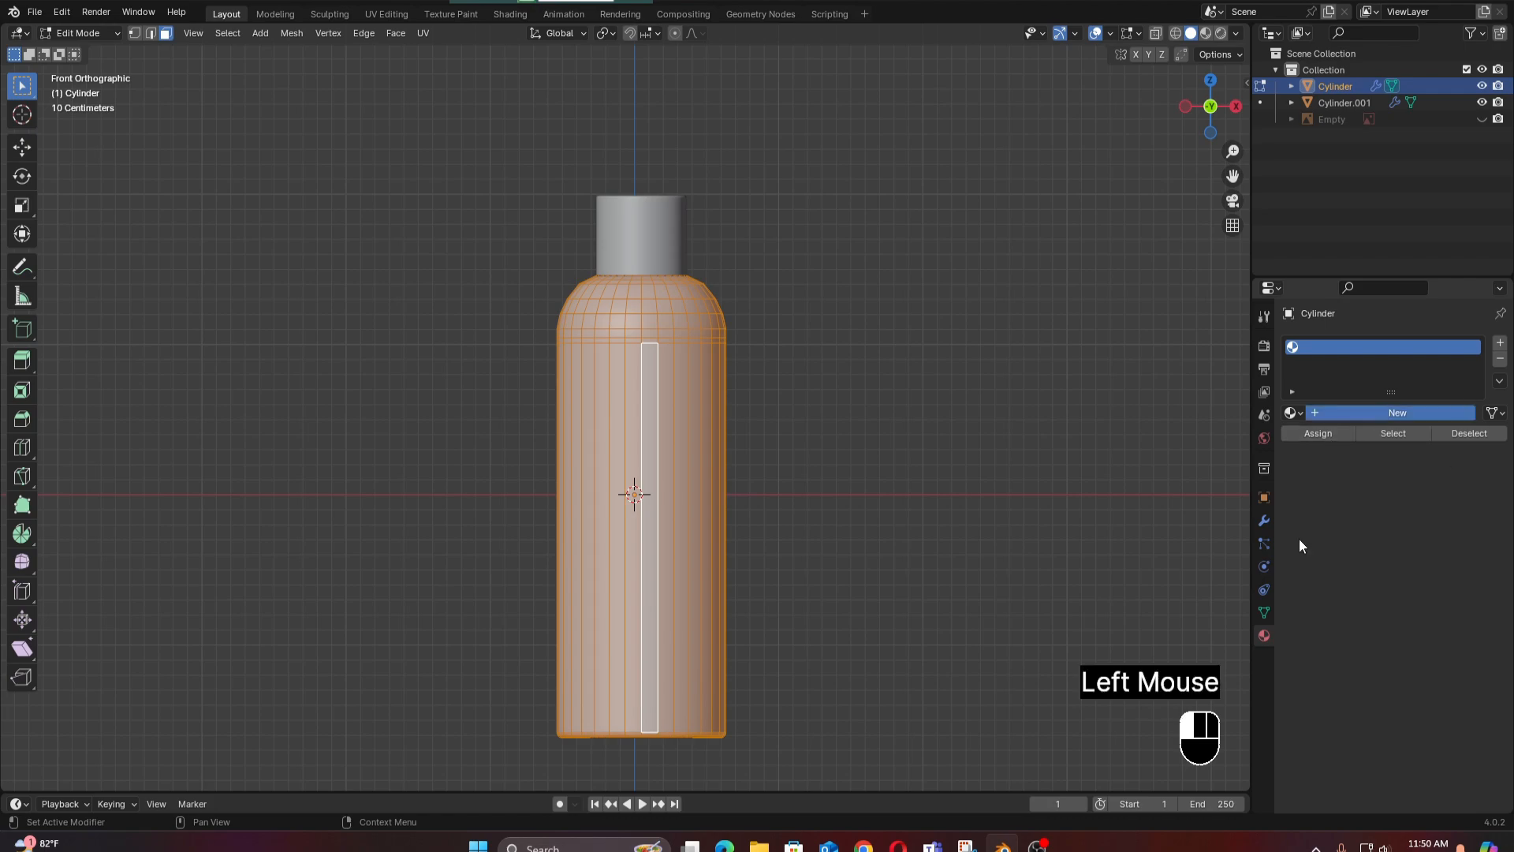
left_click(1310, 434)
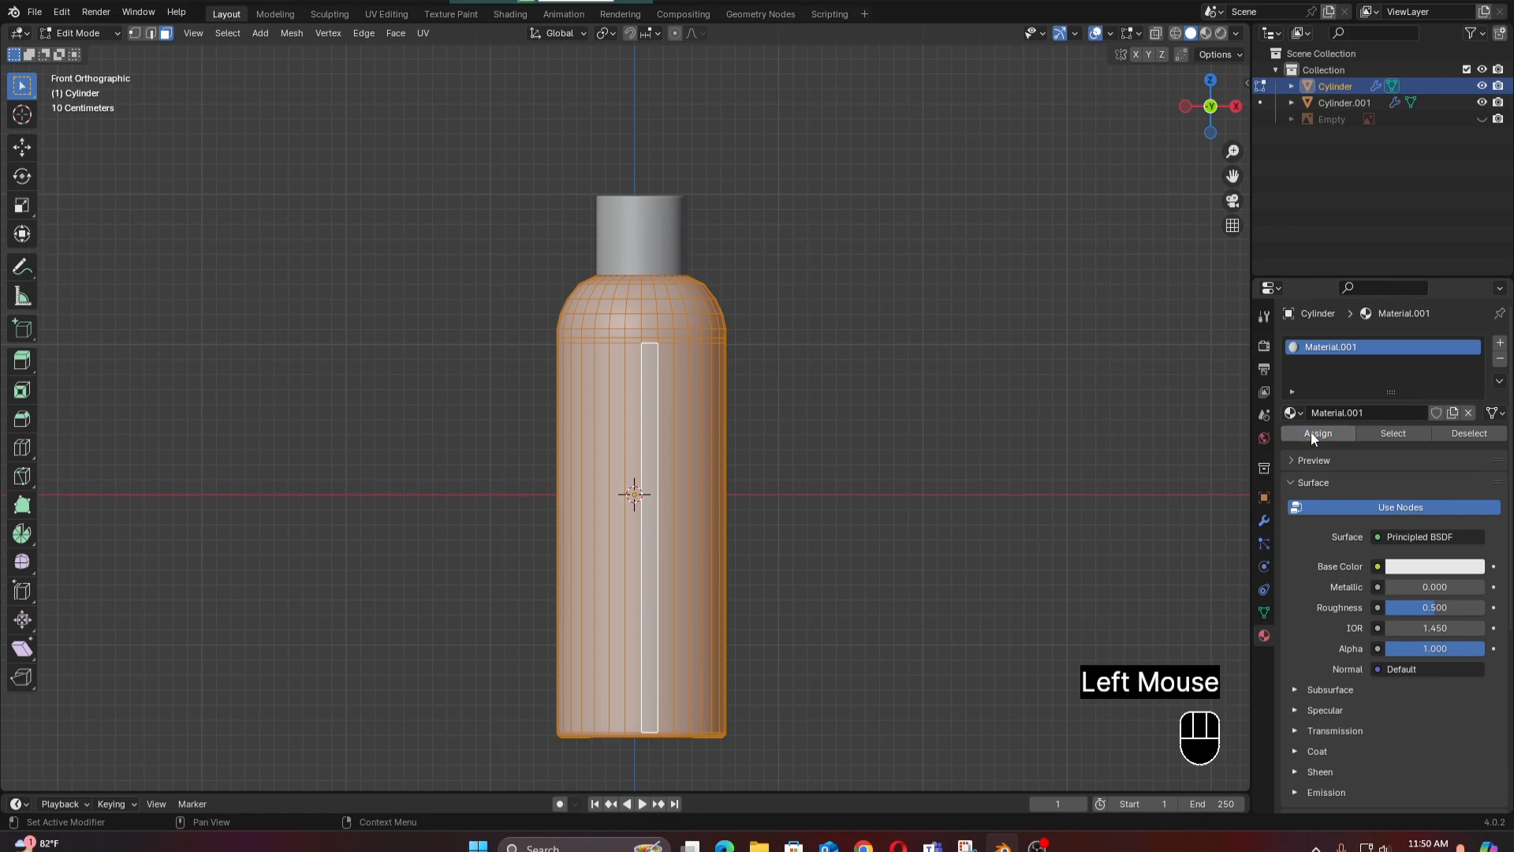
Enlarge the timeline area below the viewport and change it to the Shader Editor, showing the body material's nodes.
scroll(636, 455, "down", 2)
middle_click_drag(636, 455, 643, 483)
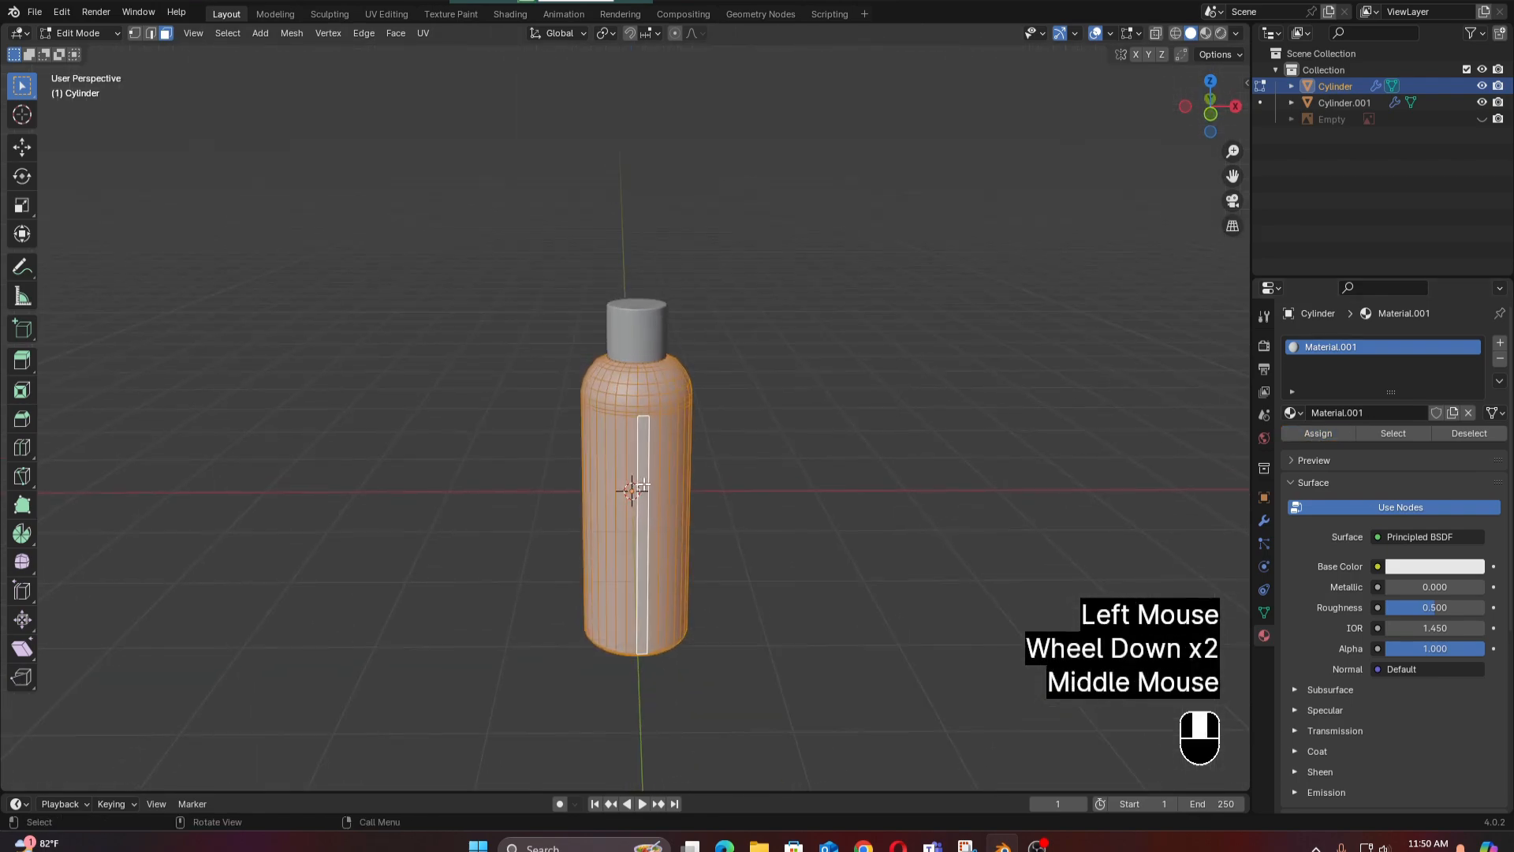
key("KP_1")
scroll(687, 457, "up", 2)
scroll(689, 452, "down", 1)
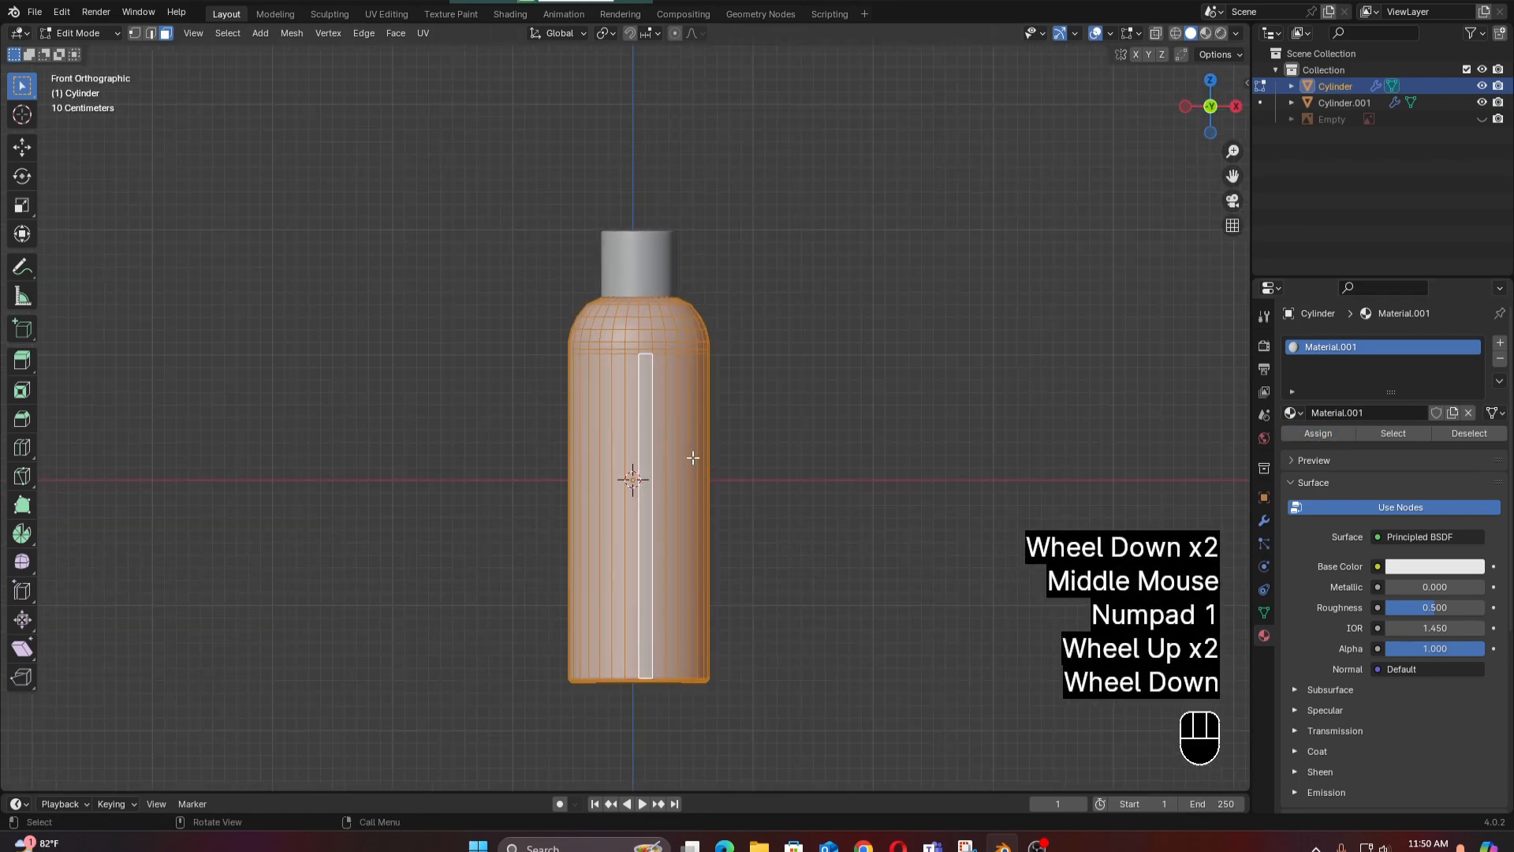
left_click_drag(477, 789, 496, 498)
scroll(538, 442, "down", 1)
middle_click_drag(538, 442, 539, 401, "shift")
left_click(23, 512)
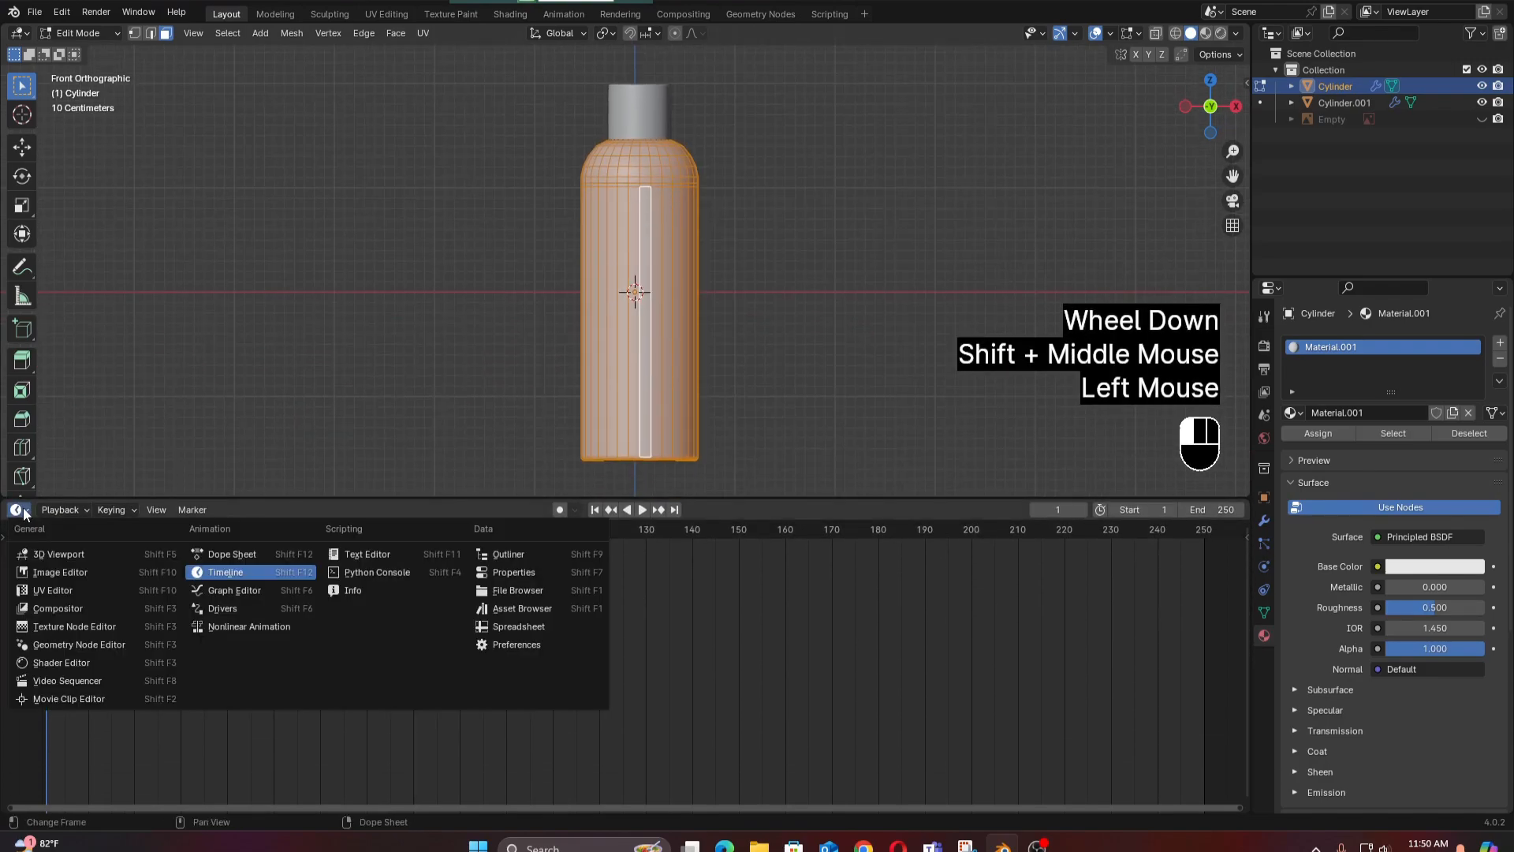
left_click(83, 661)
scroll(481, 623, "up", 3)
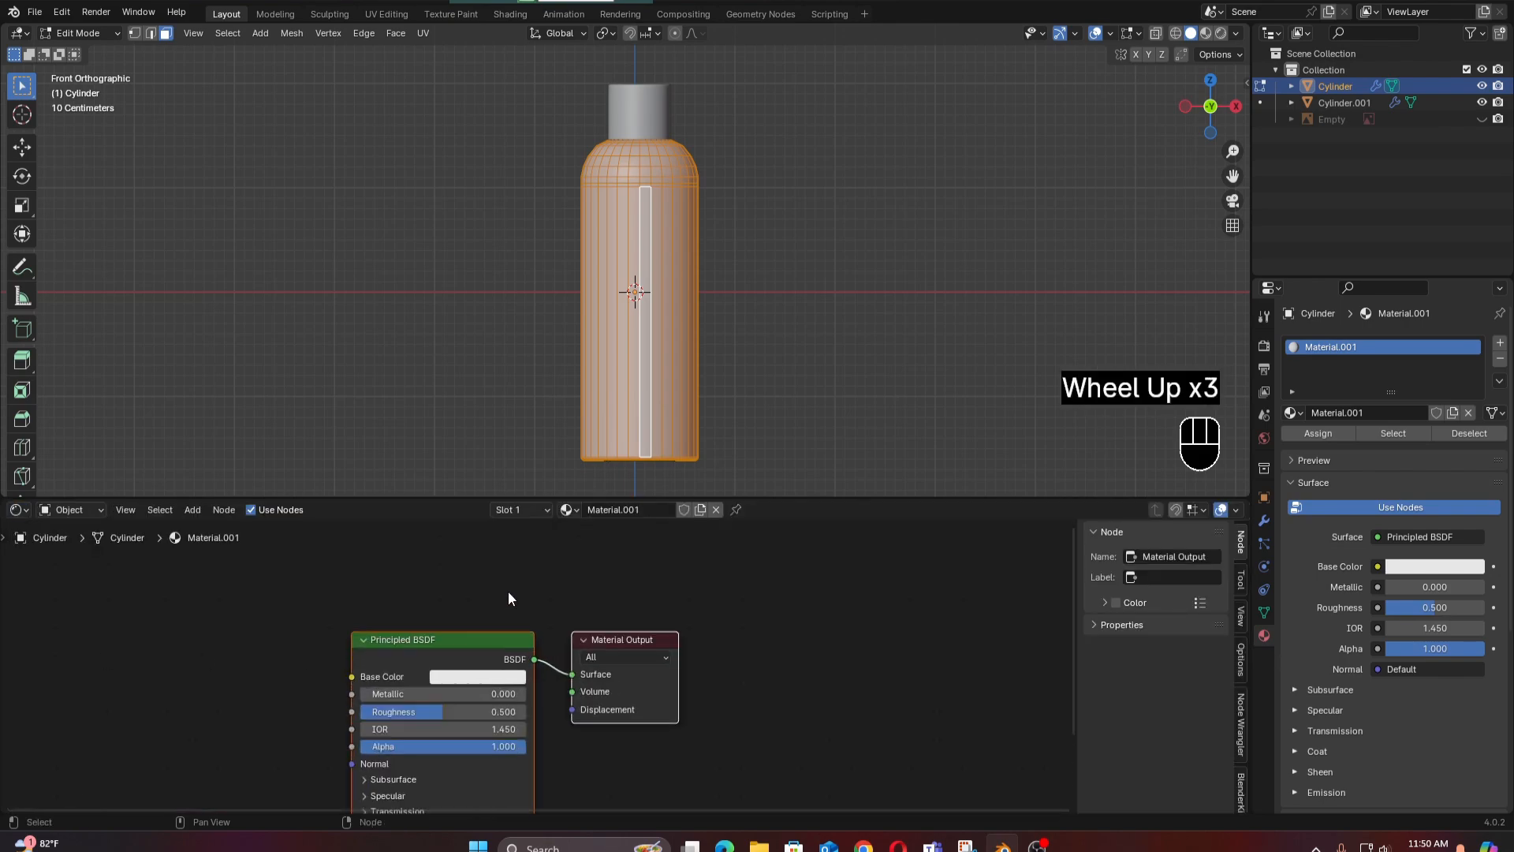
Add a second material slot to the bottle body and create a new material in it.
left_click(1500, 344)
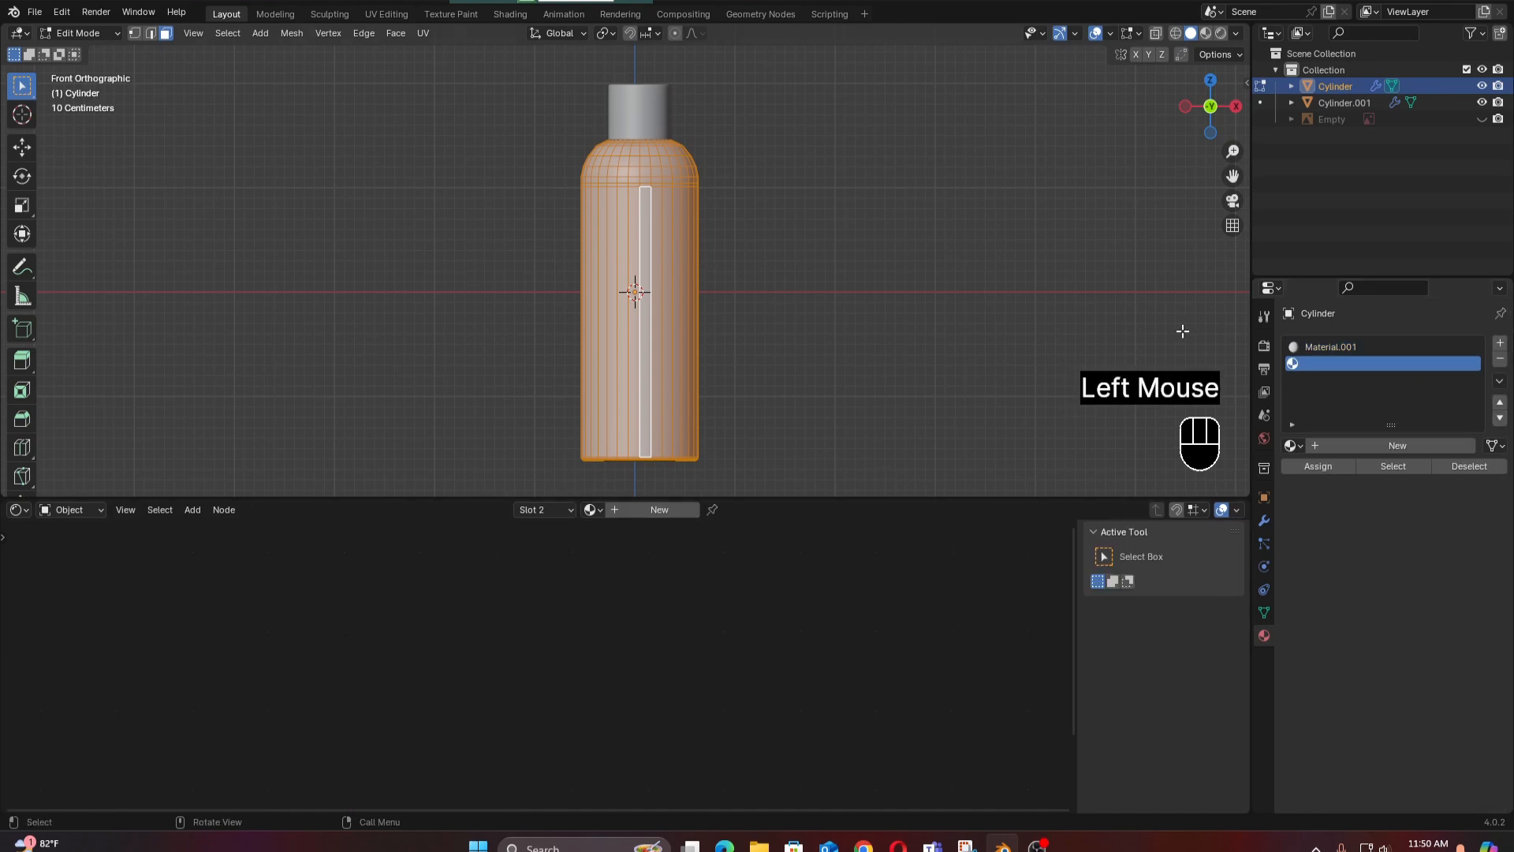
left_click(1408, 443)
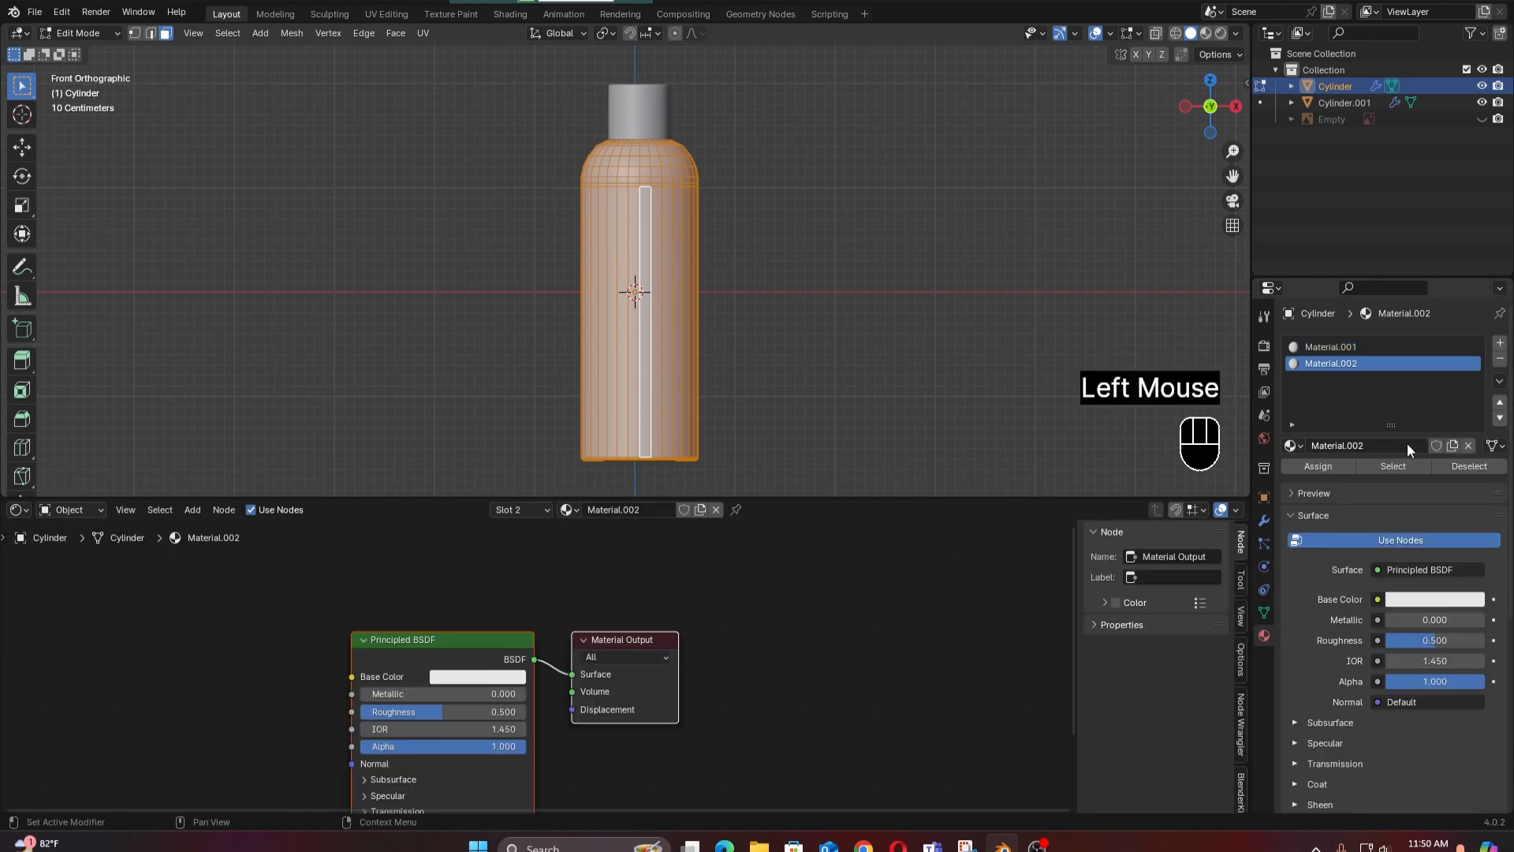
Assign the second material to the selected faces and add linked Image Texture, Mapping and Texture Coordinate nodes to its Principled BSDF's base color.
left_click(1310, 466)
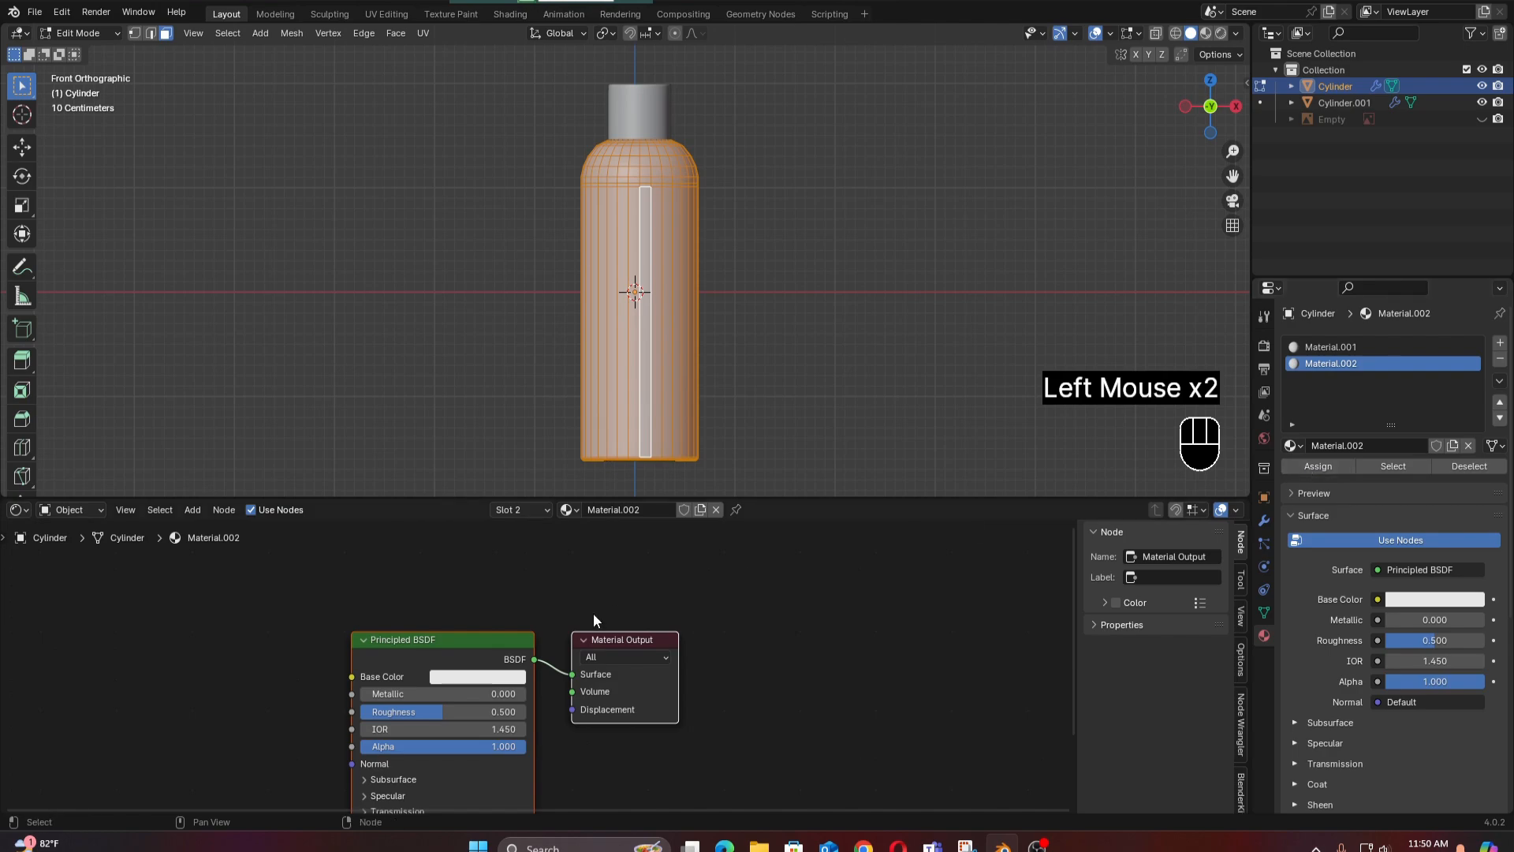
scroll(521, 623, "up", 2)
middle_click_drag(529, 599, 630, 582)
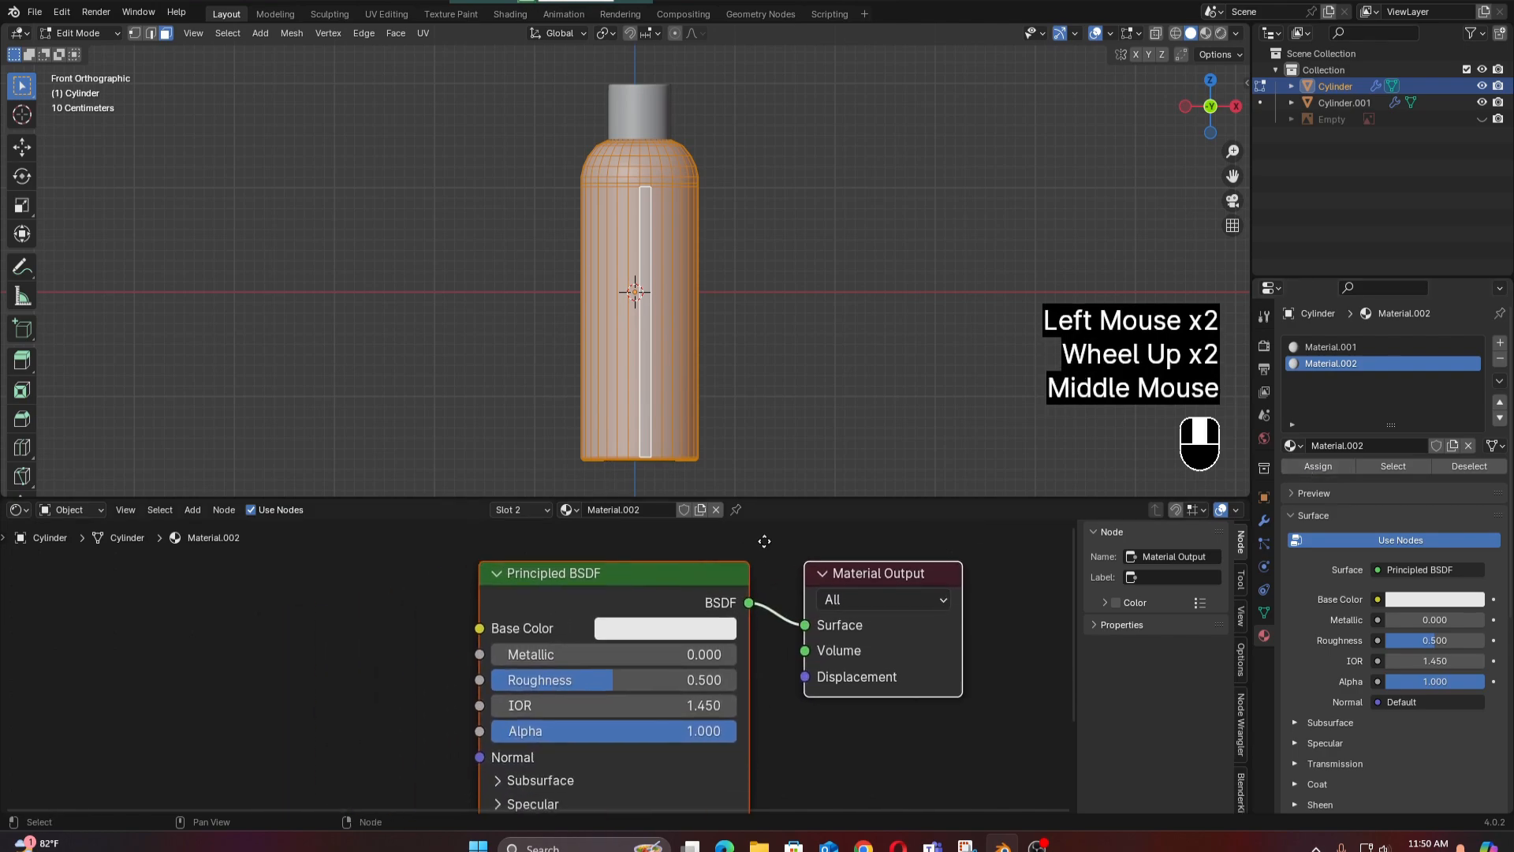
left_click(629, 580)
scroll(629, 579, "down", 4)
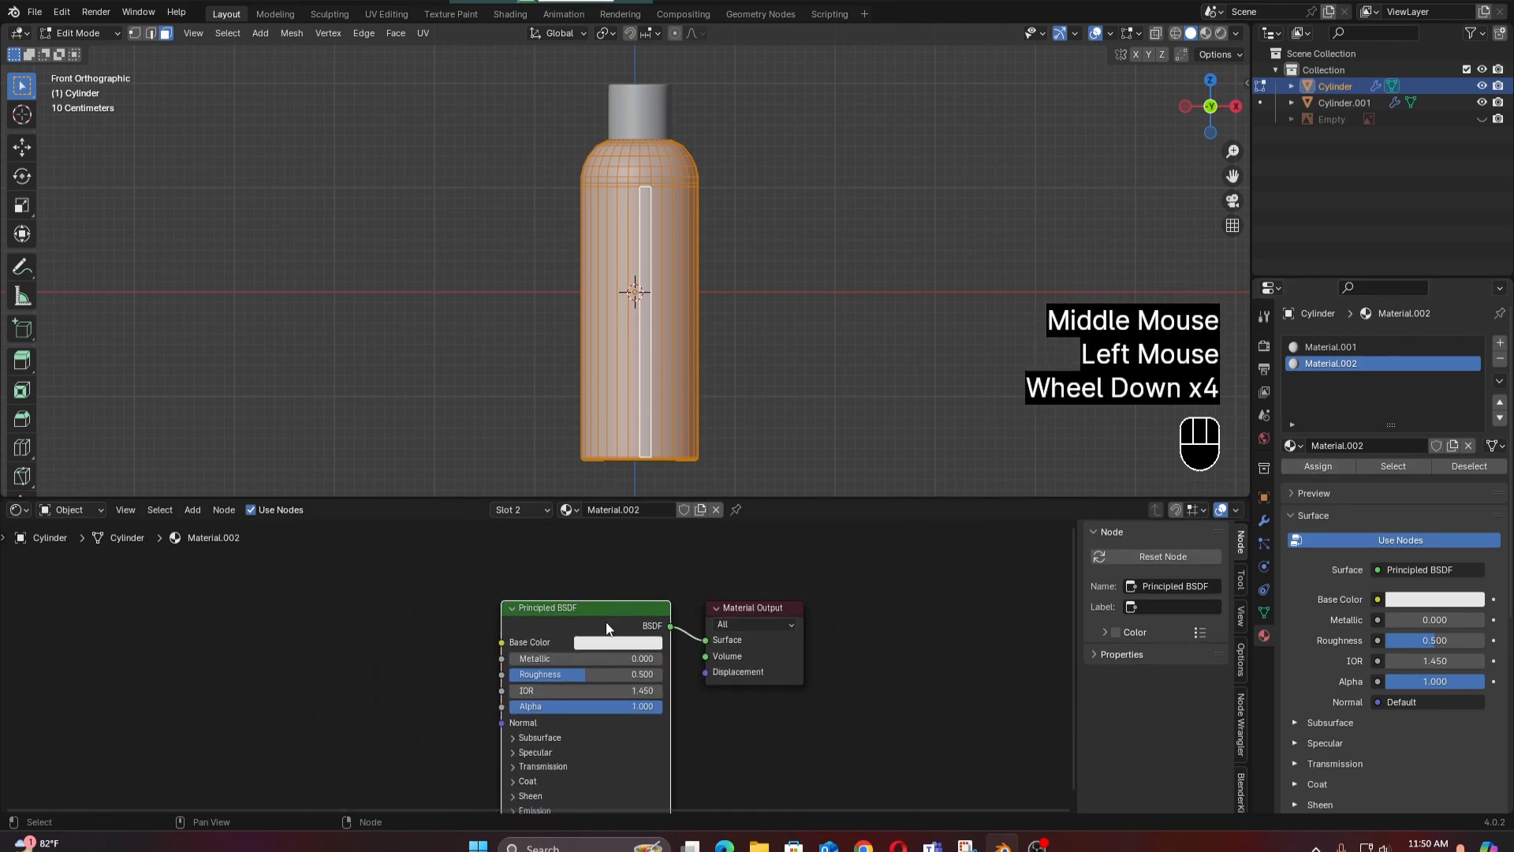
left_click(607, 603)
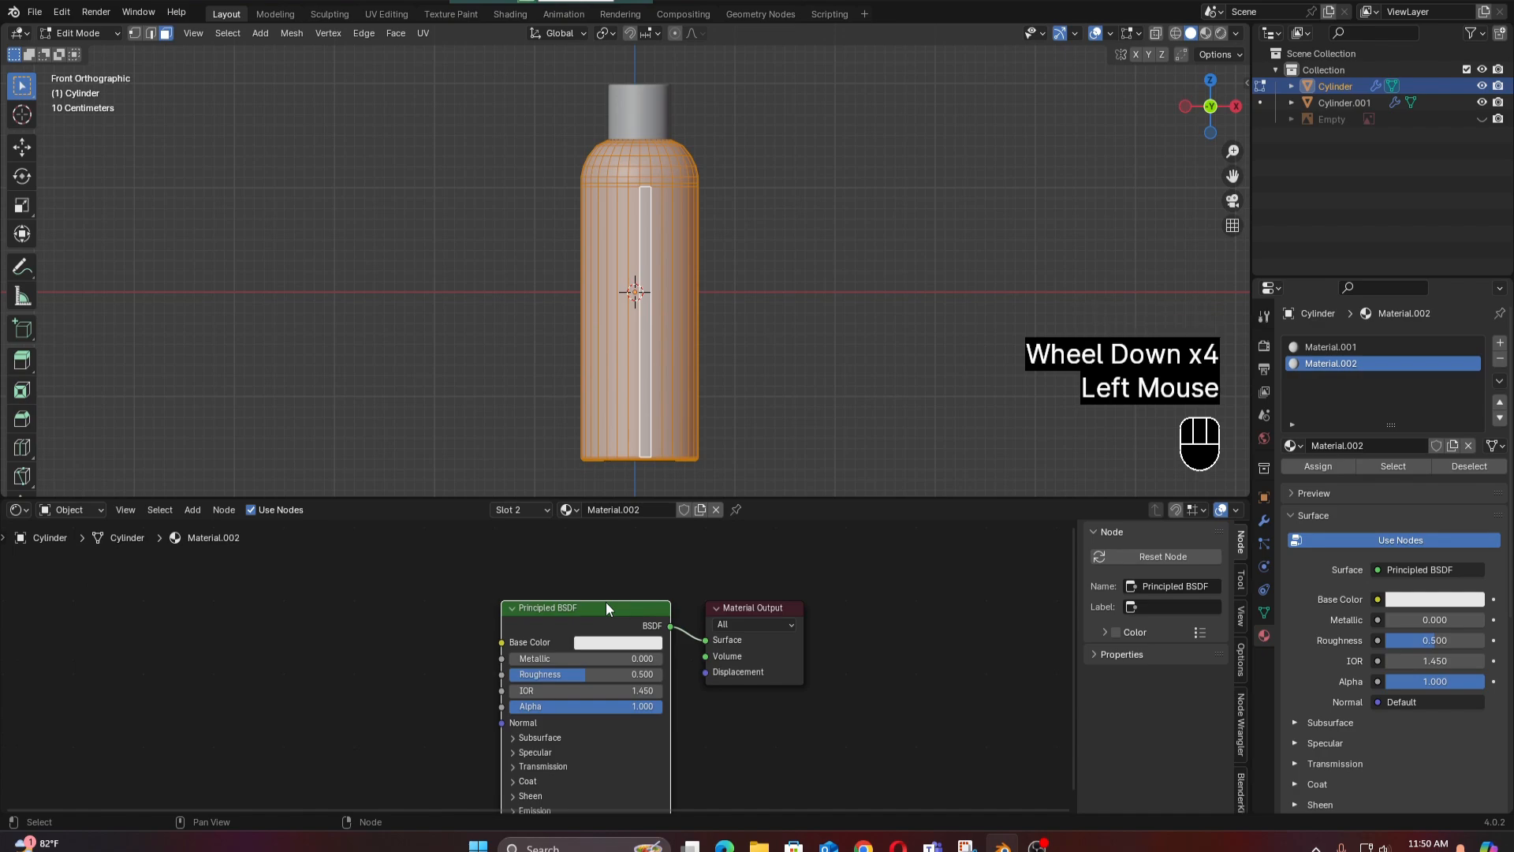
key("ctrl+t")
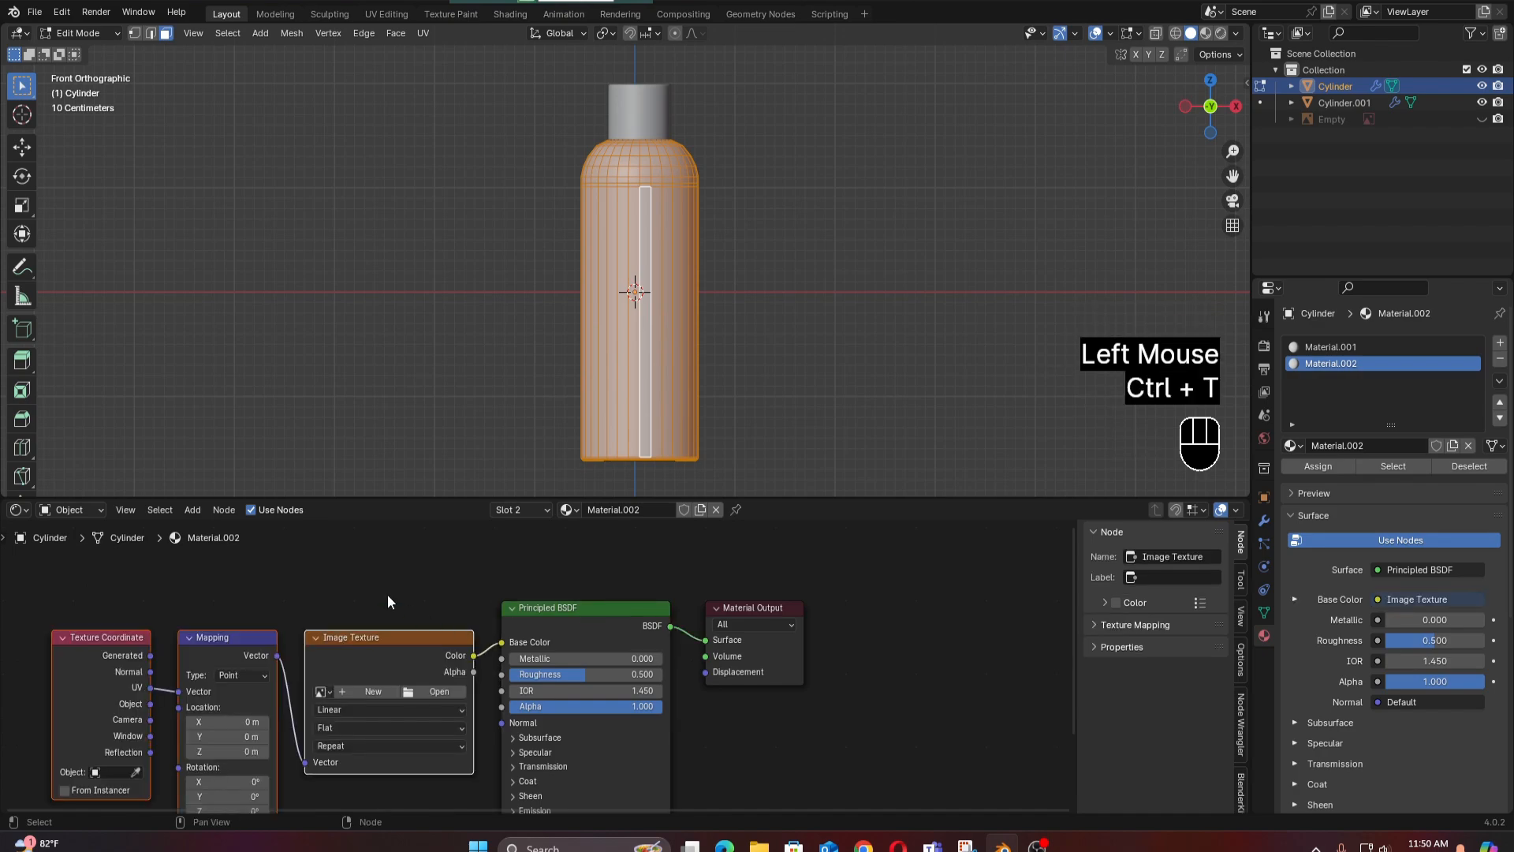
scroll(398, 591, "down", 2)
middle_click_drag(412, 589, 506, 579)
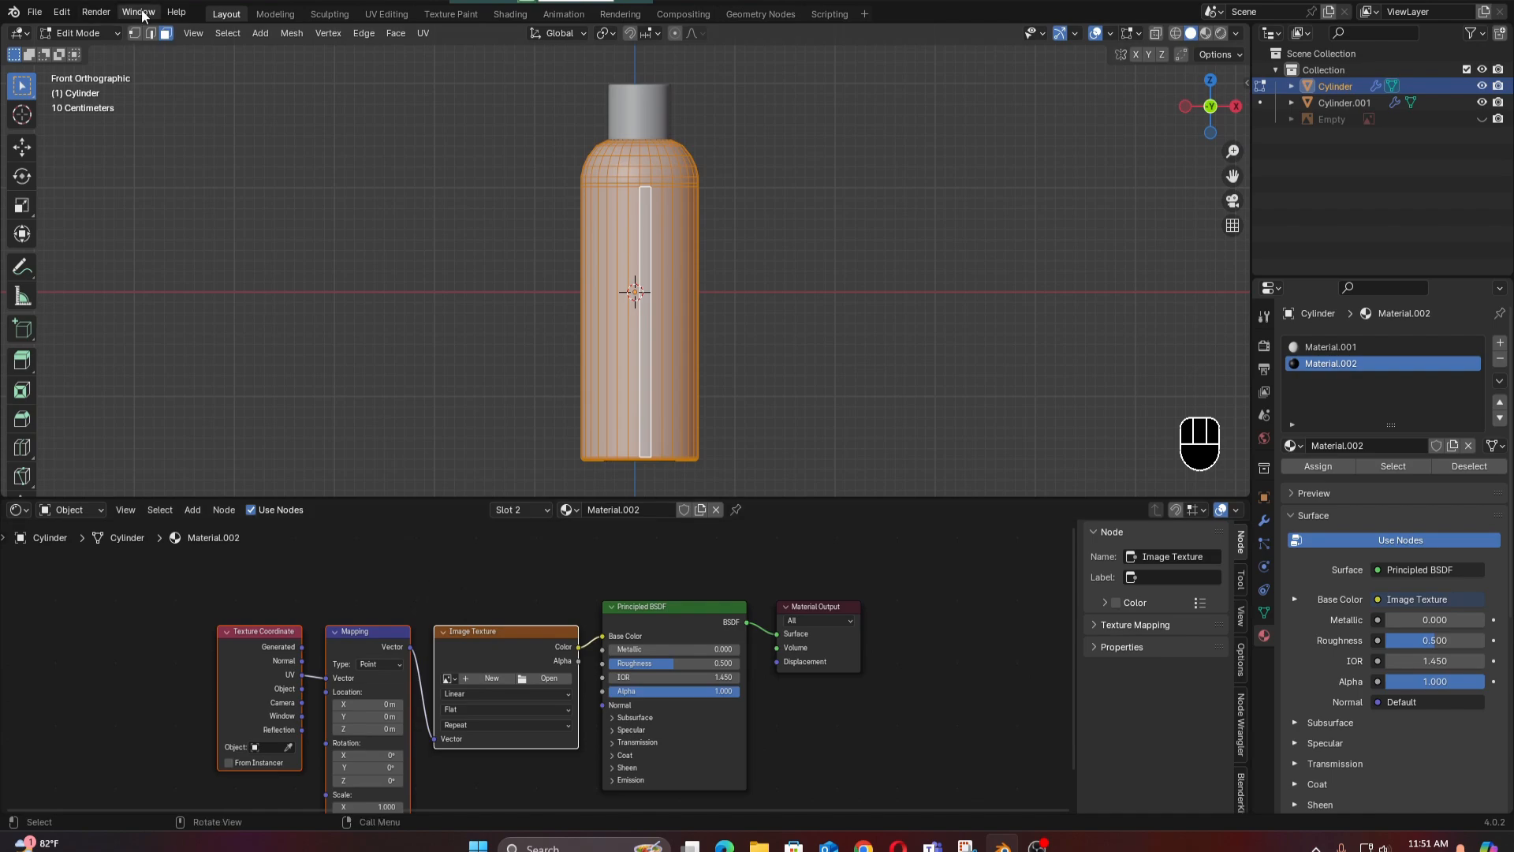
Search the add-on preferences for node and make sure the Node Wrangler add-on is enabled.
left_click(62, 13)
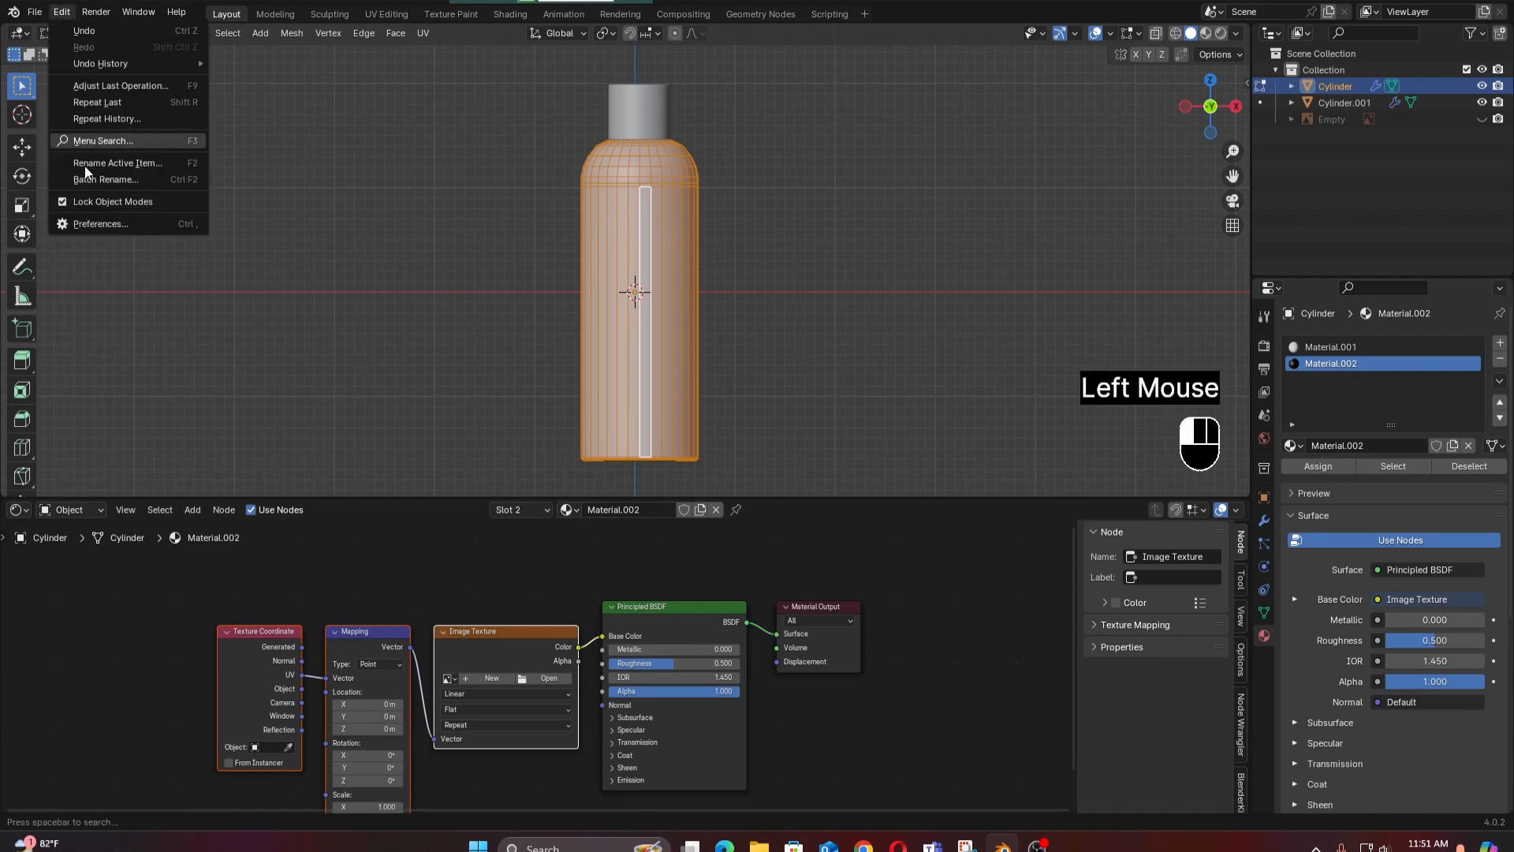
left_click(92, 223)
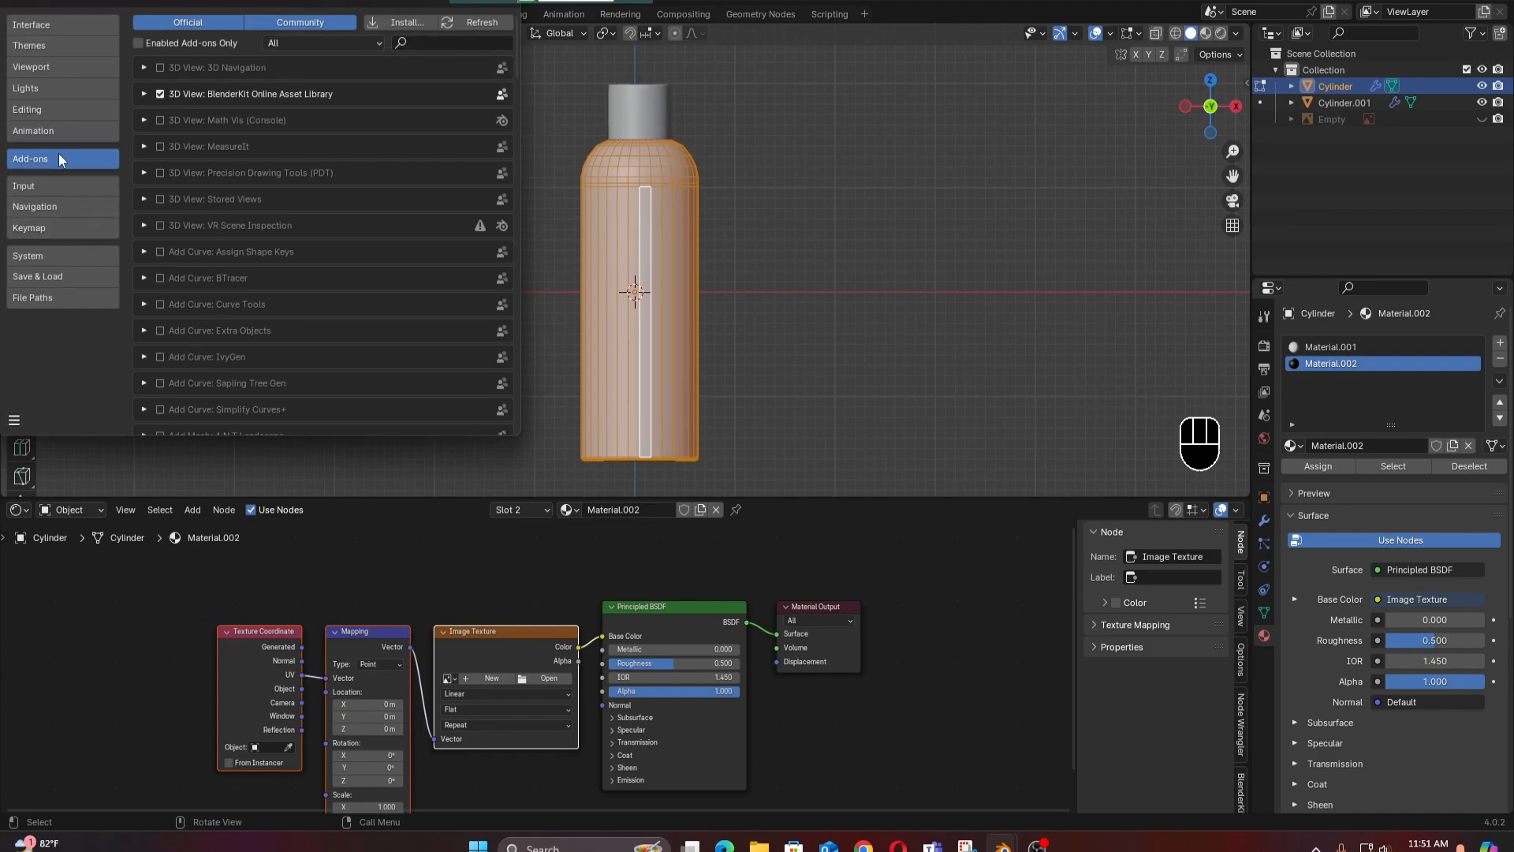
left_click(426, 43)
type("noo")
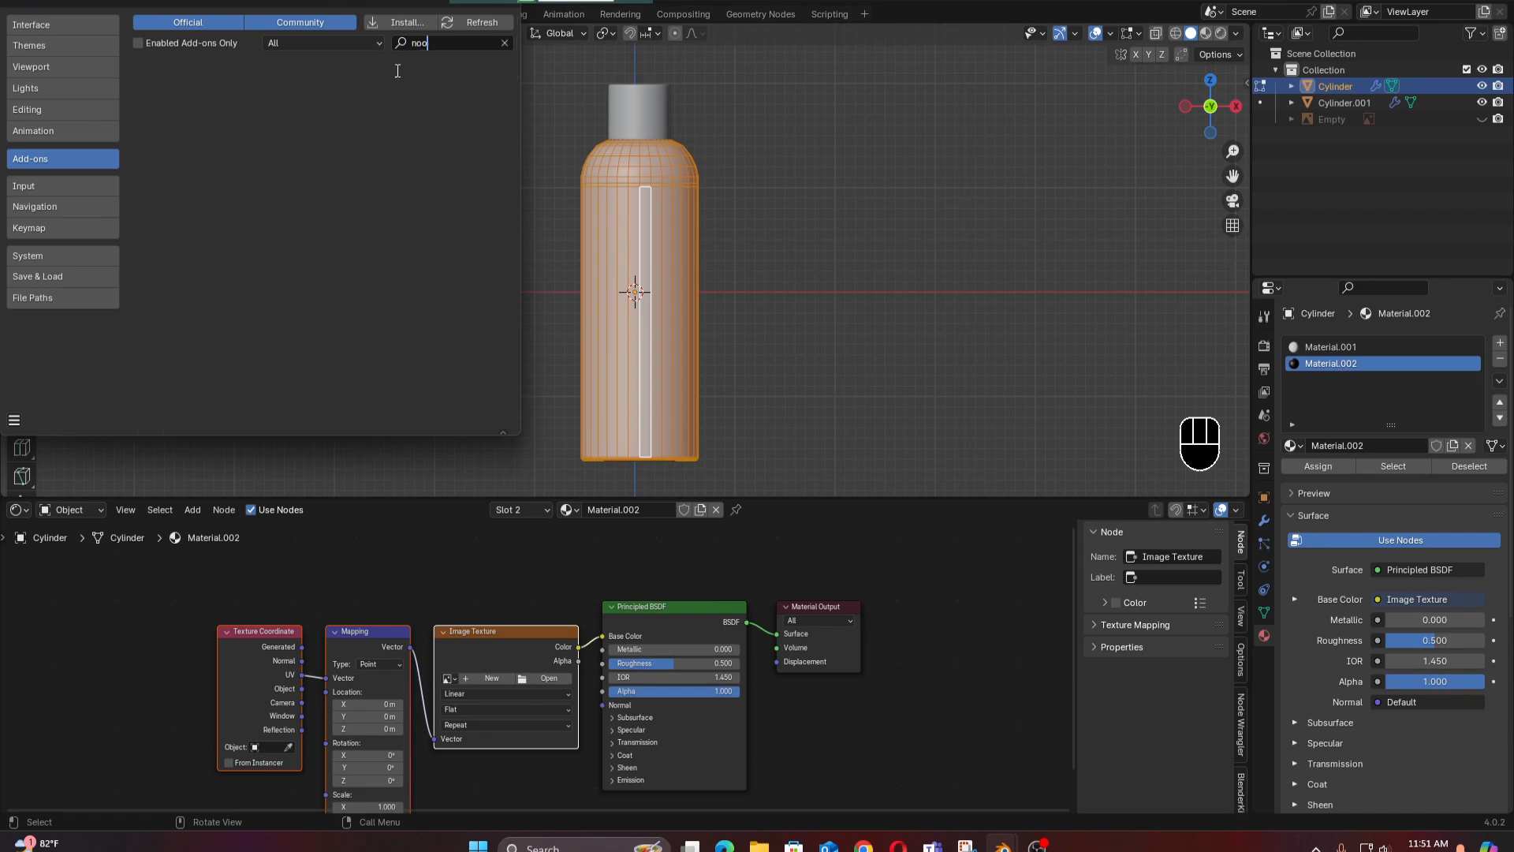
key("BackSpace")
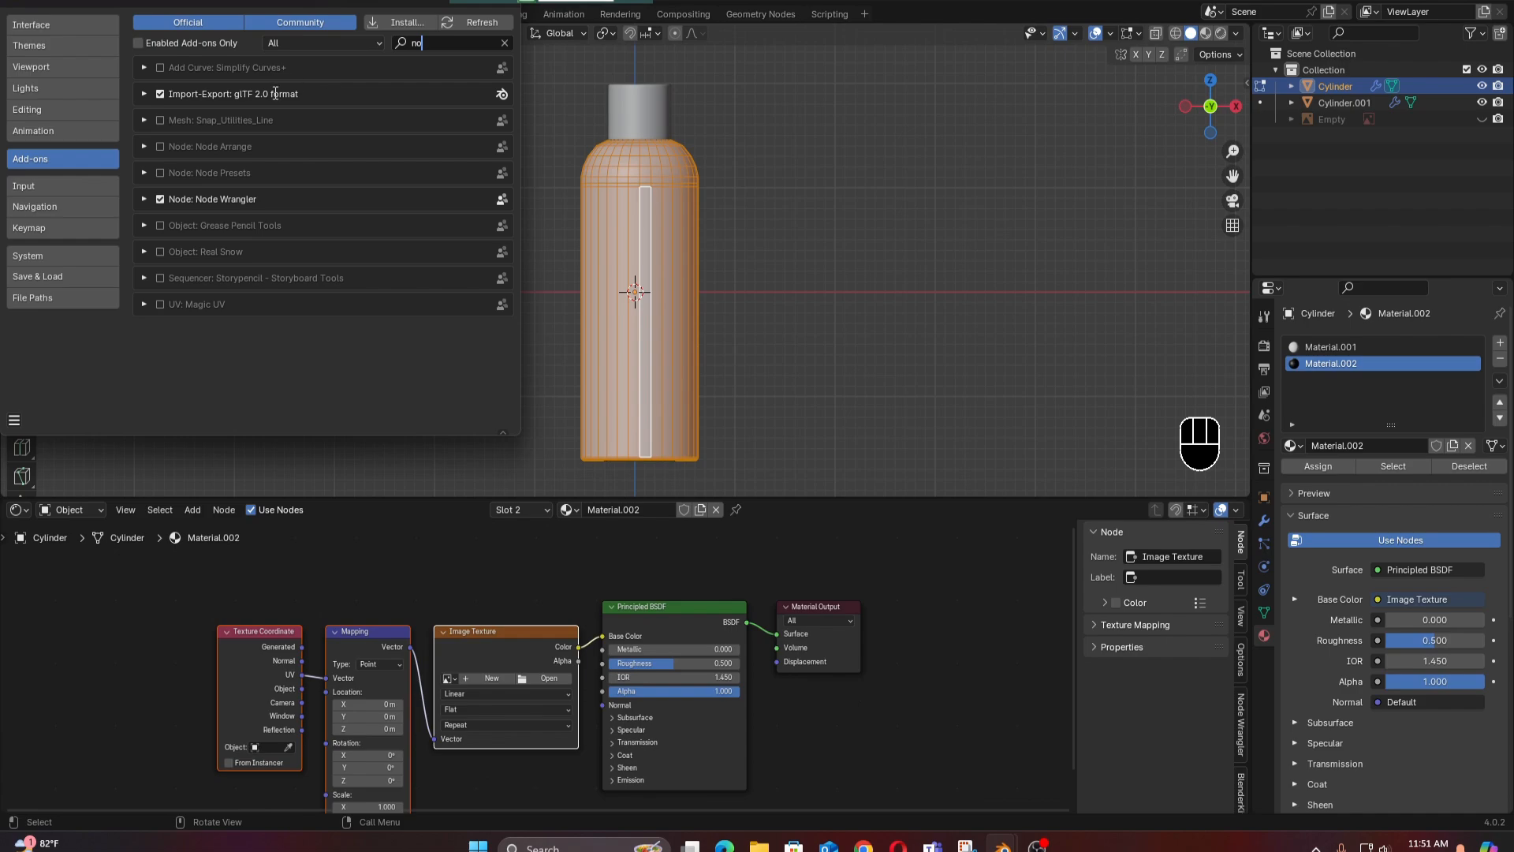
type("de")
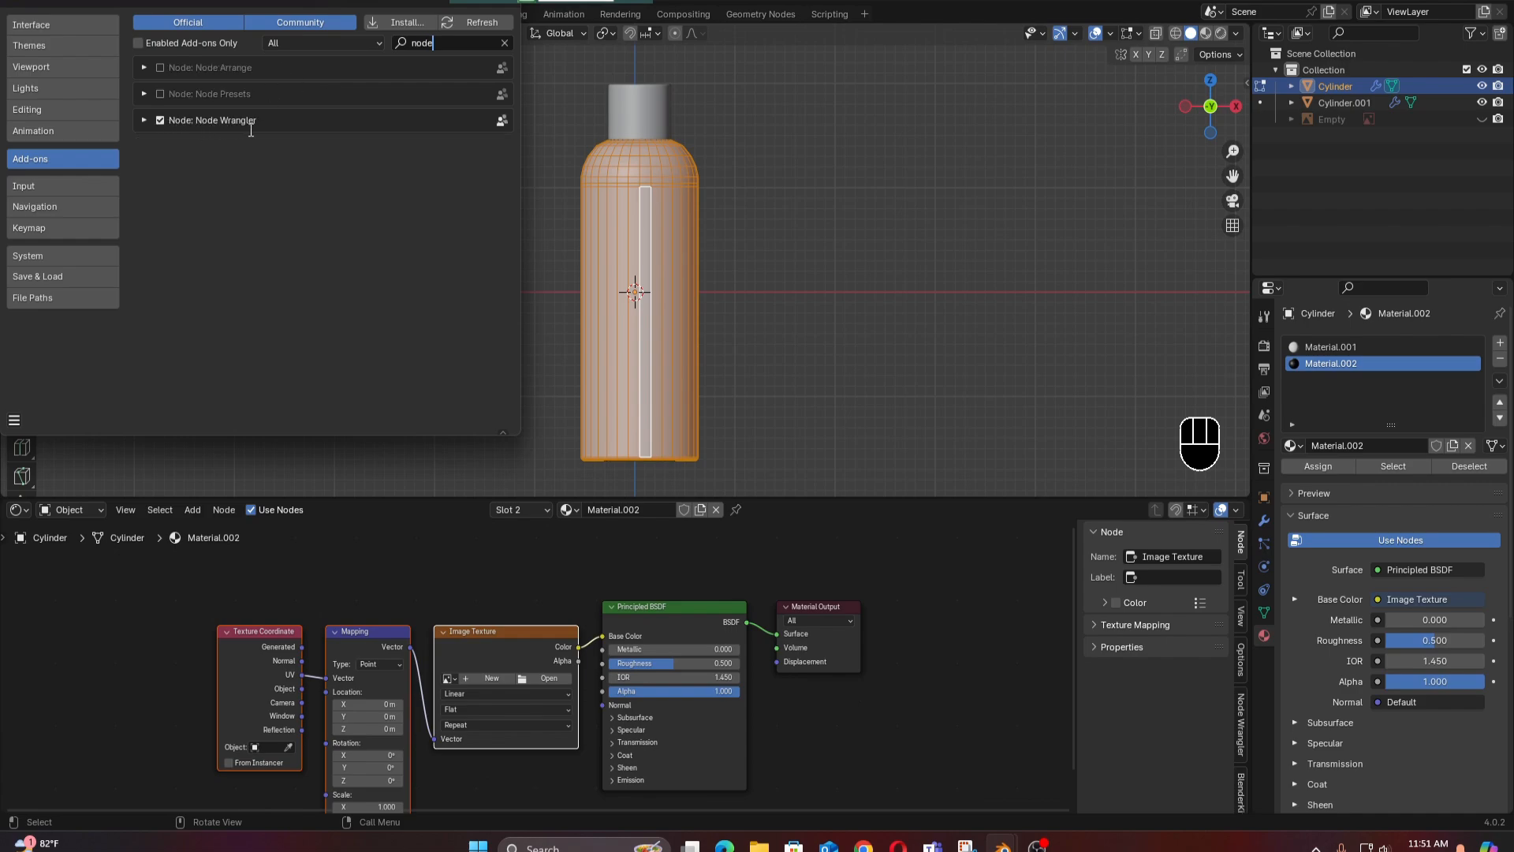
left_click(161, 123)
left_click_drag(382, 4, 317, 34)
left_click(443, 26)
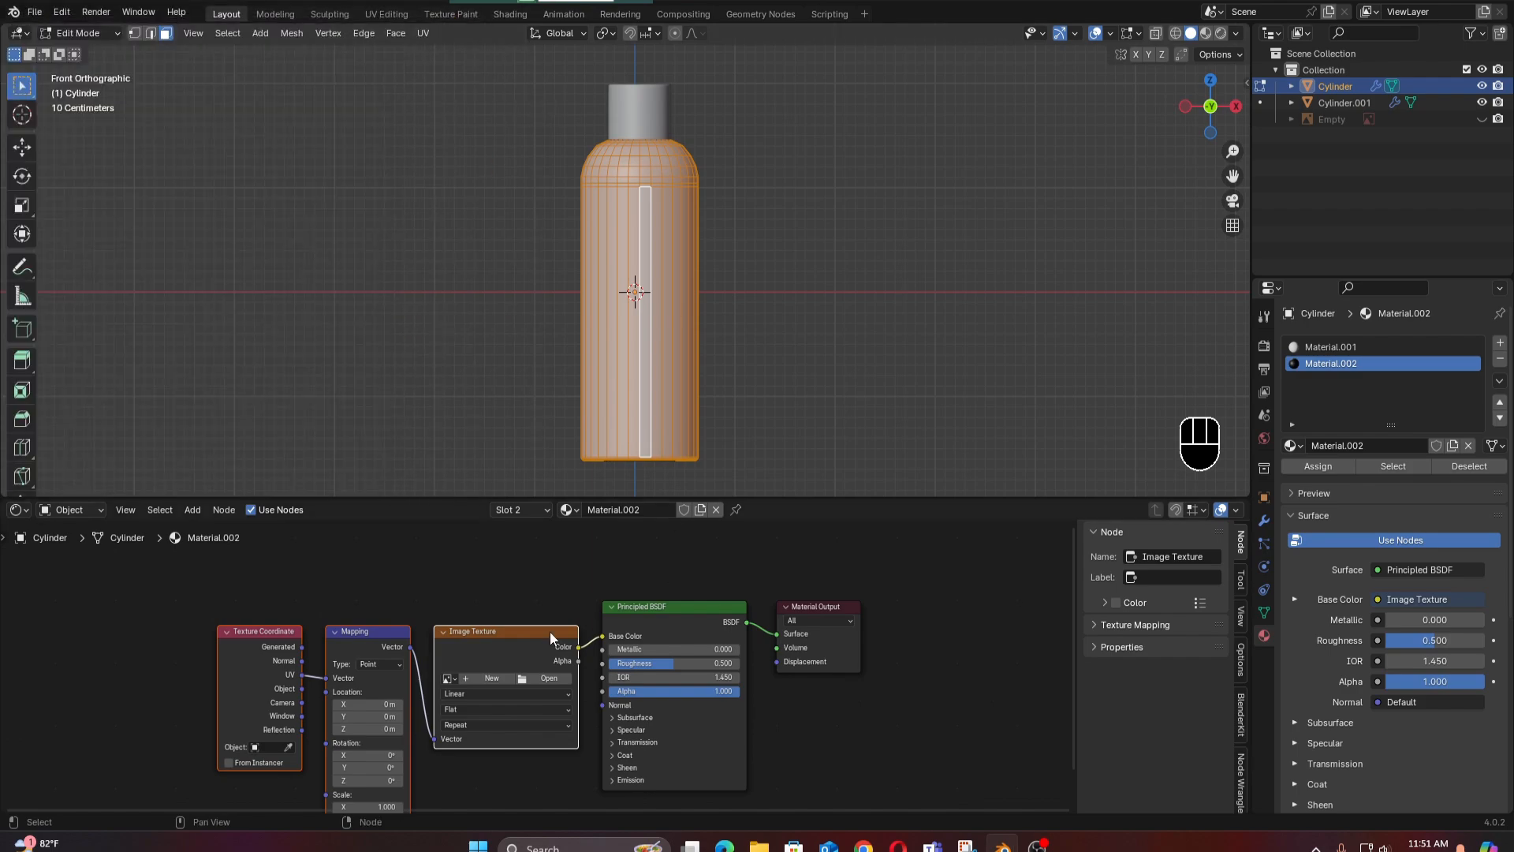
Switch the viewport to Material Preview shading and load BUBBLE.png from the Downloads folder into the Image Texture node.
scroll(535, 552, "up", 2)
scroll(534, 552, "down", 1)
scroll(535, 552, "up", 1)
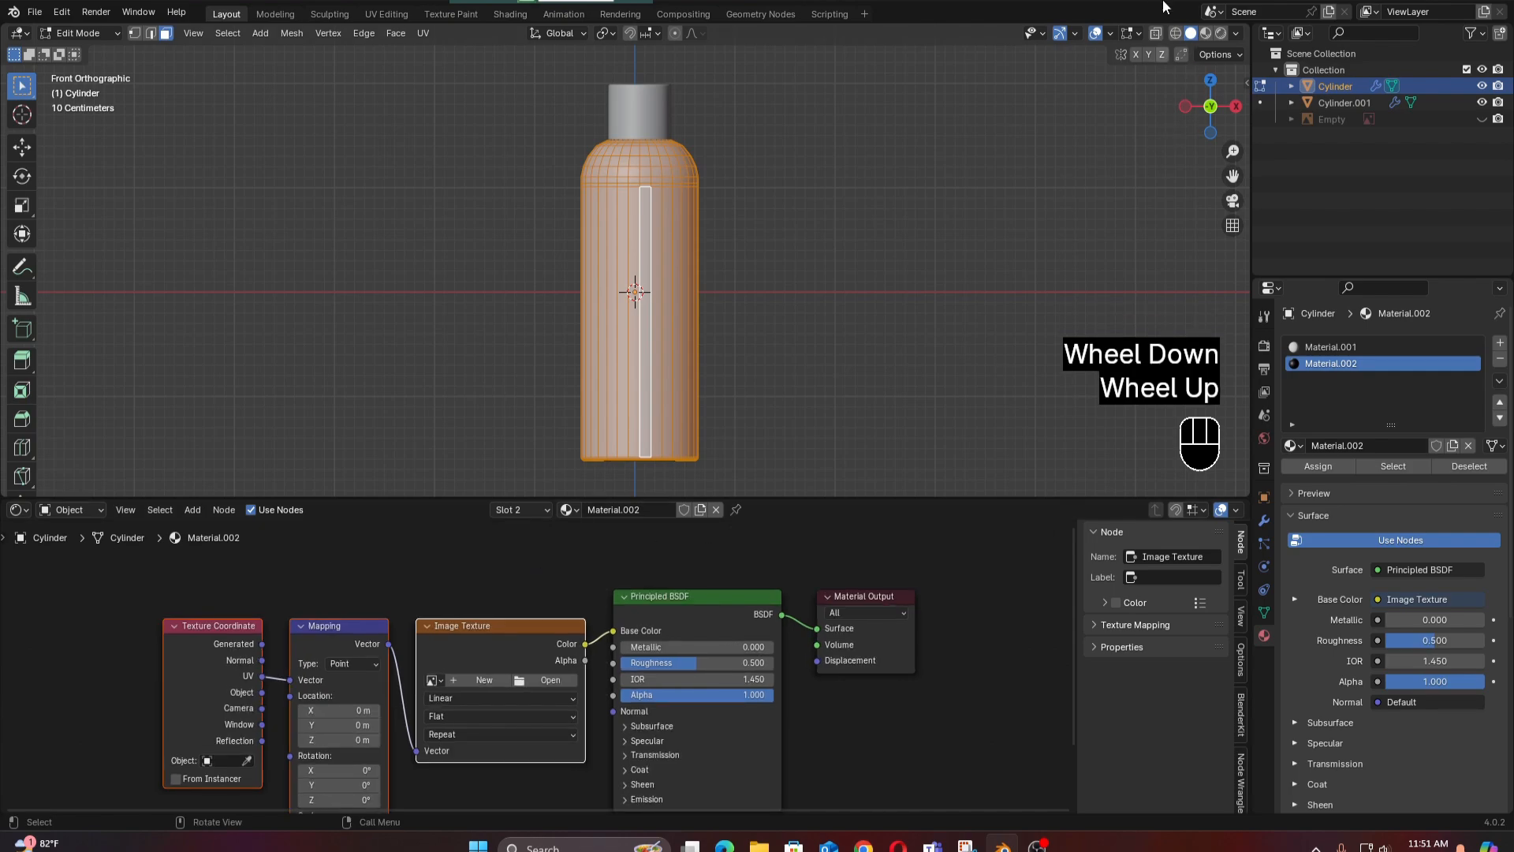
left_click(1208, 33)
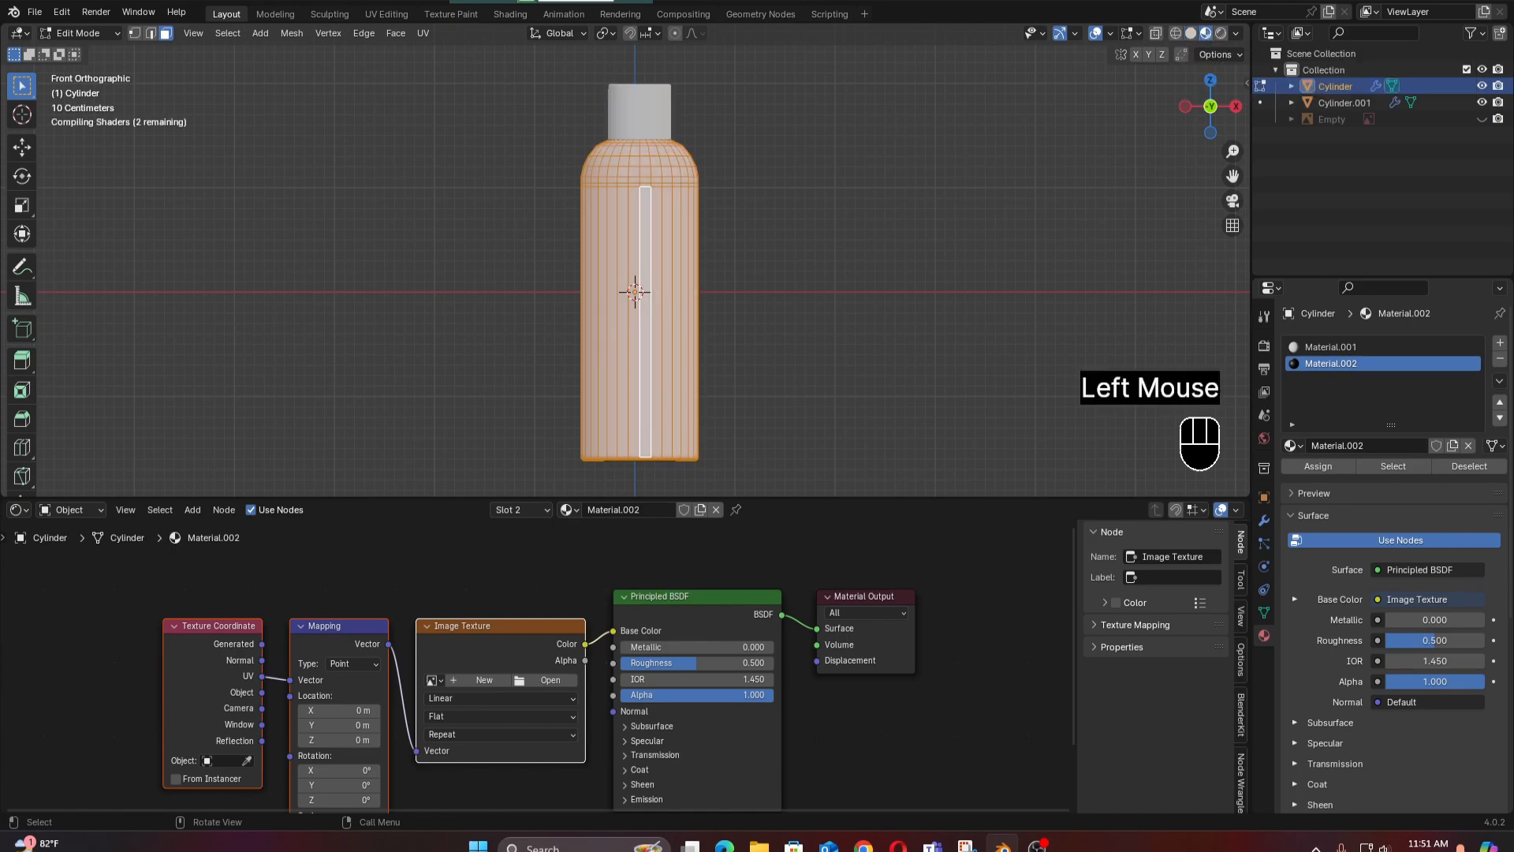
left_click(551, 679)
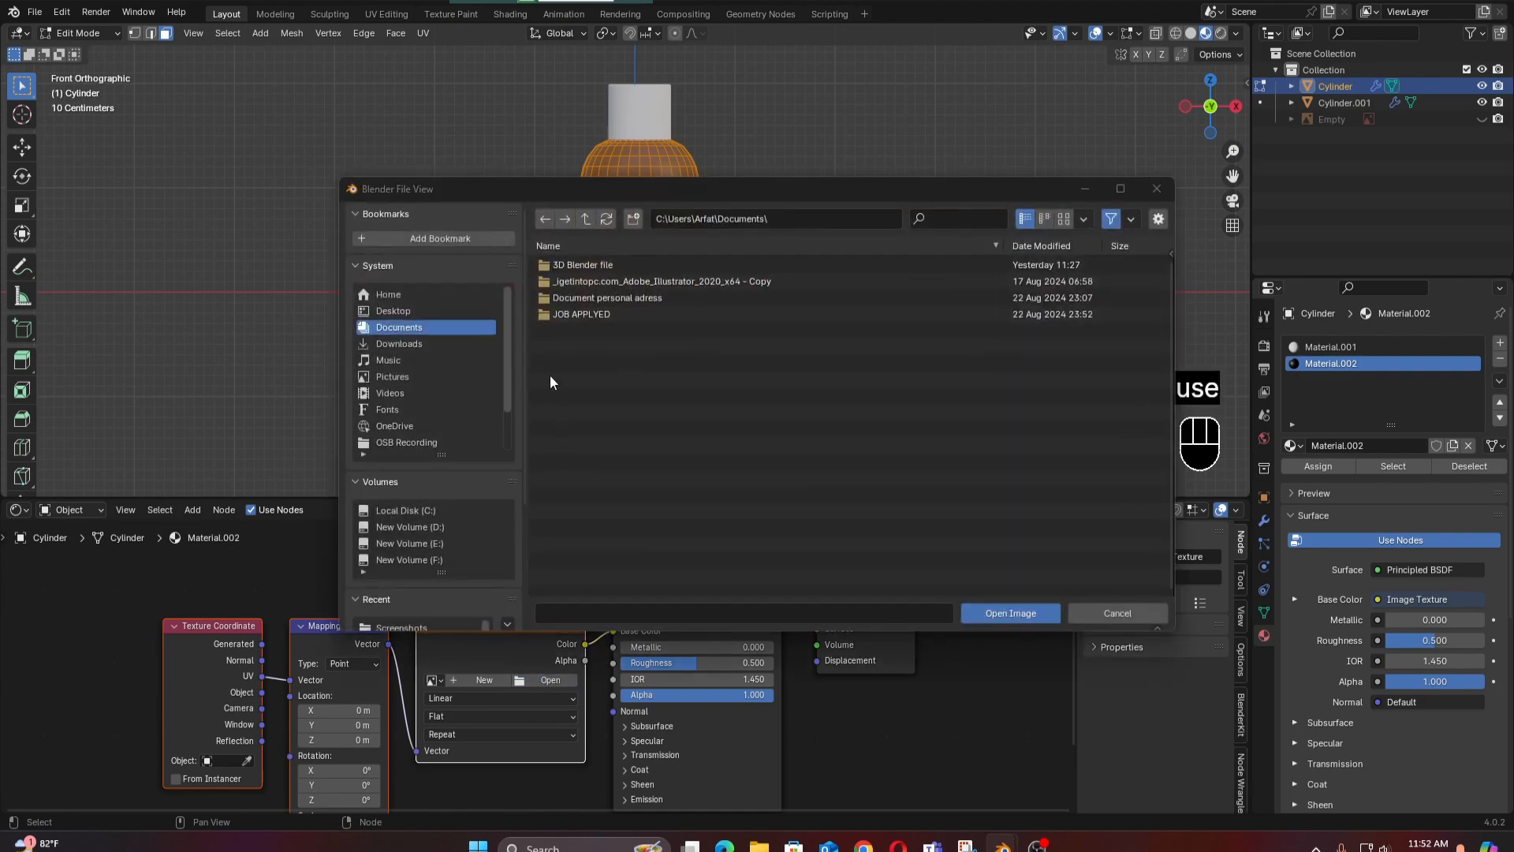
left_click(408, 344)
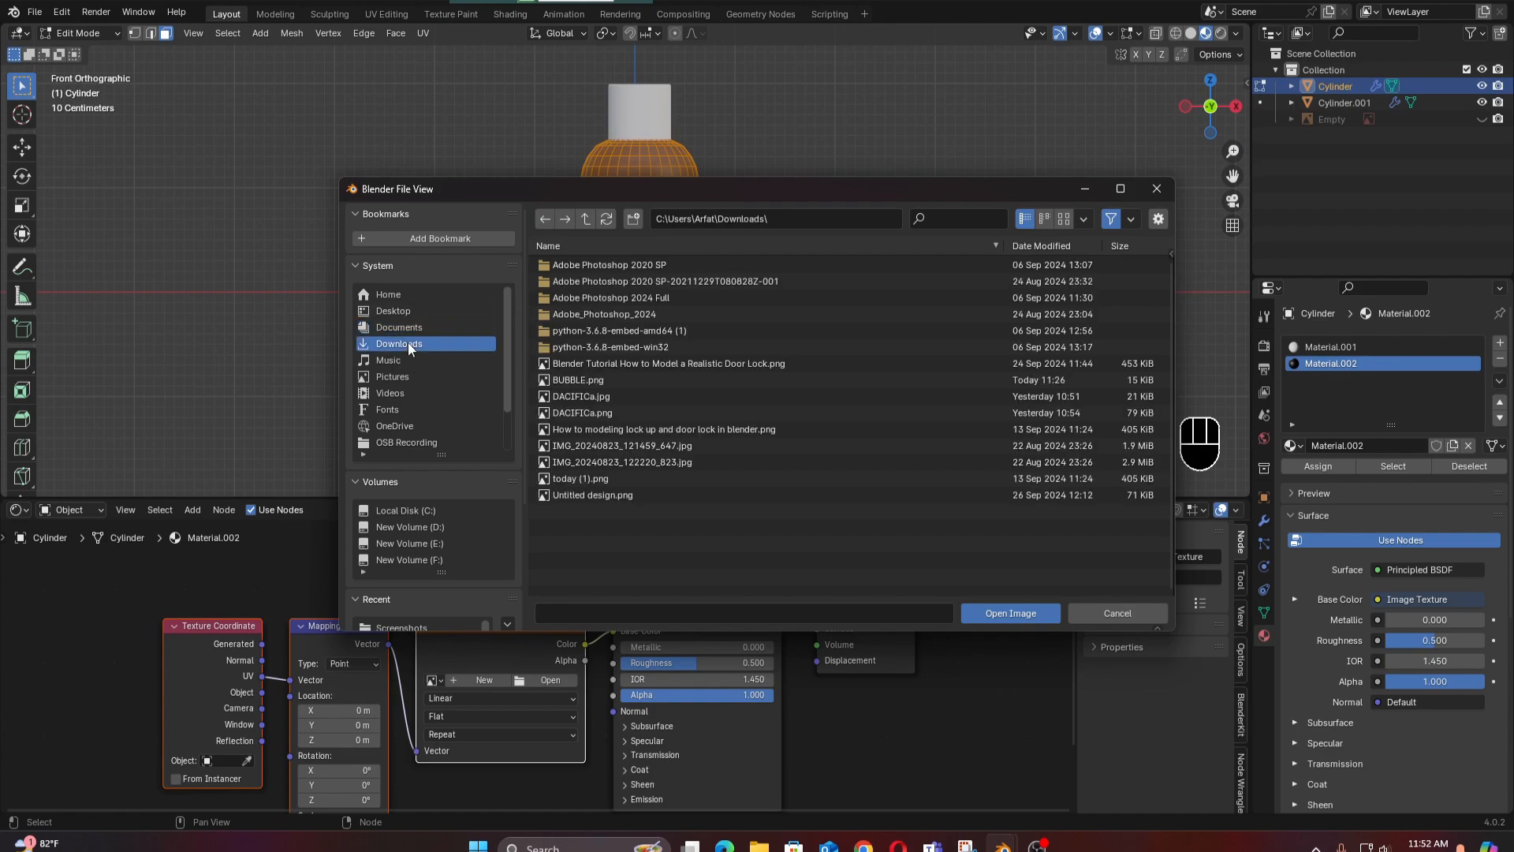
left_click(612, 379)
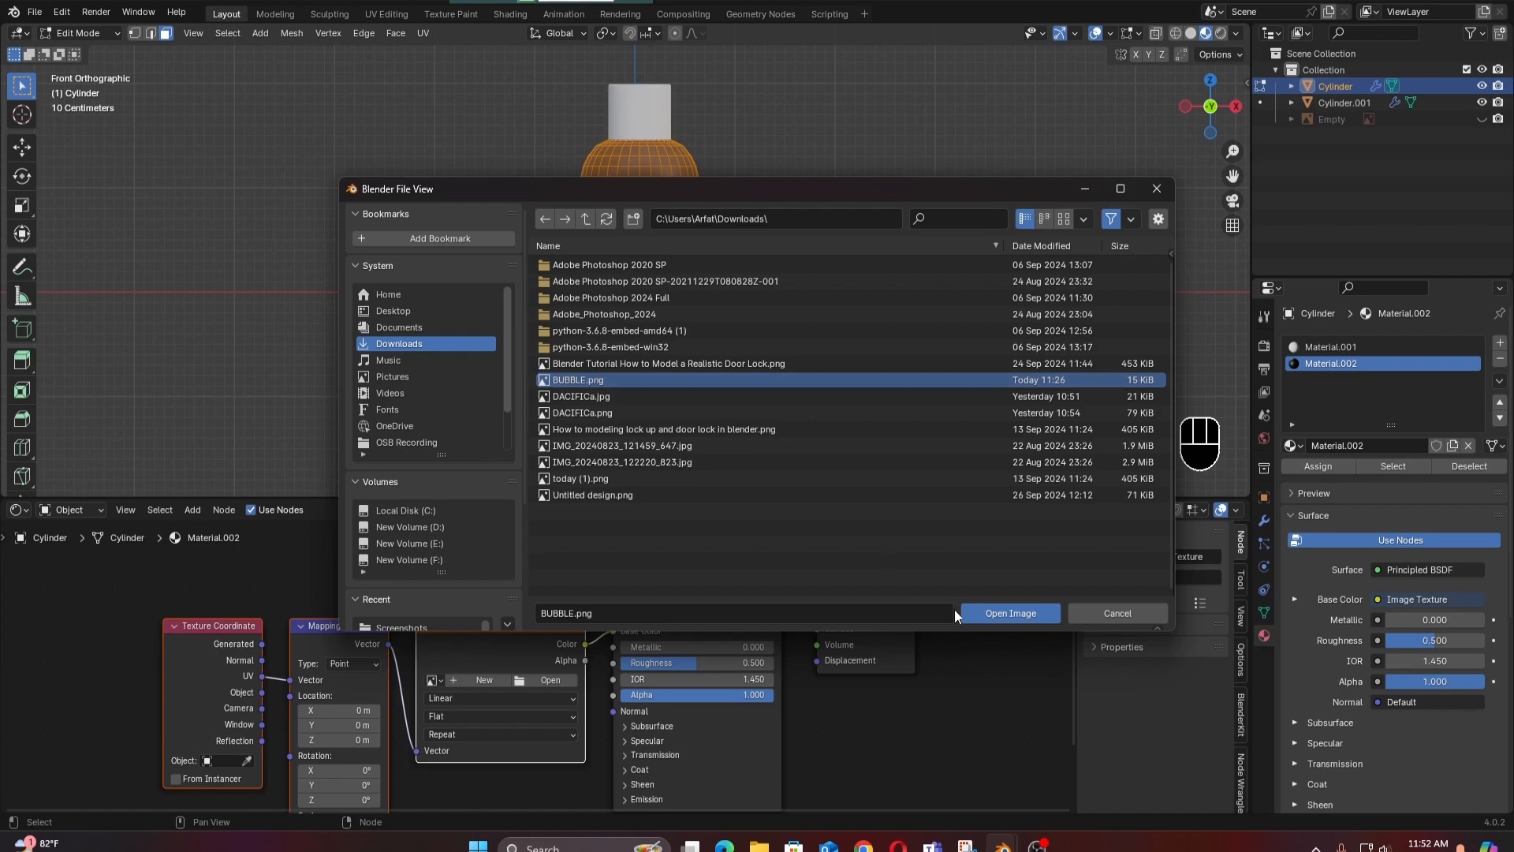
left_click(1013, 612)
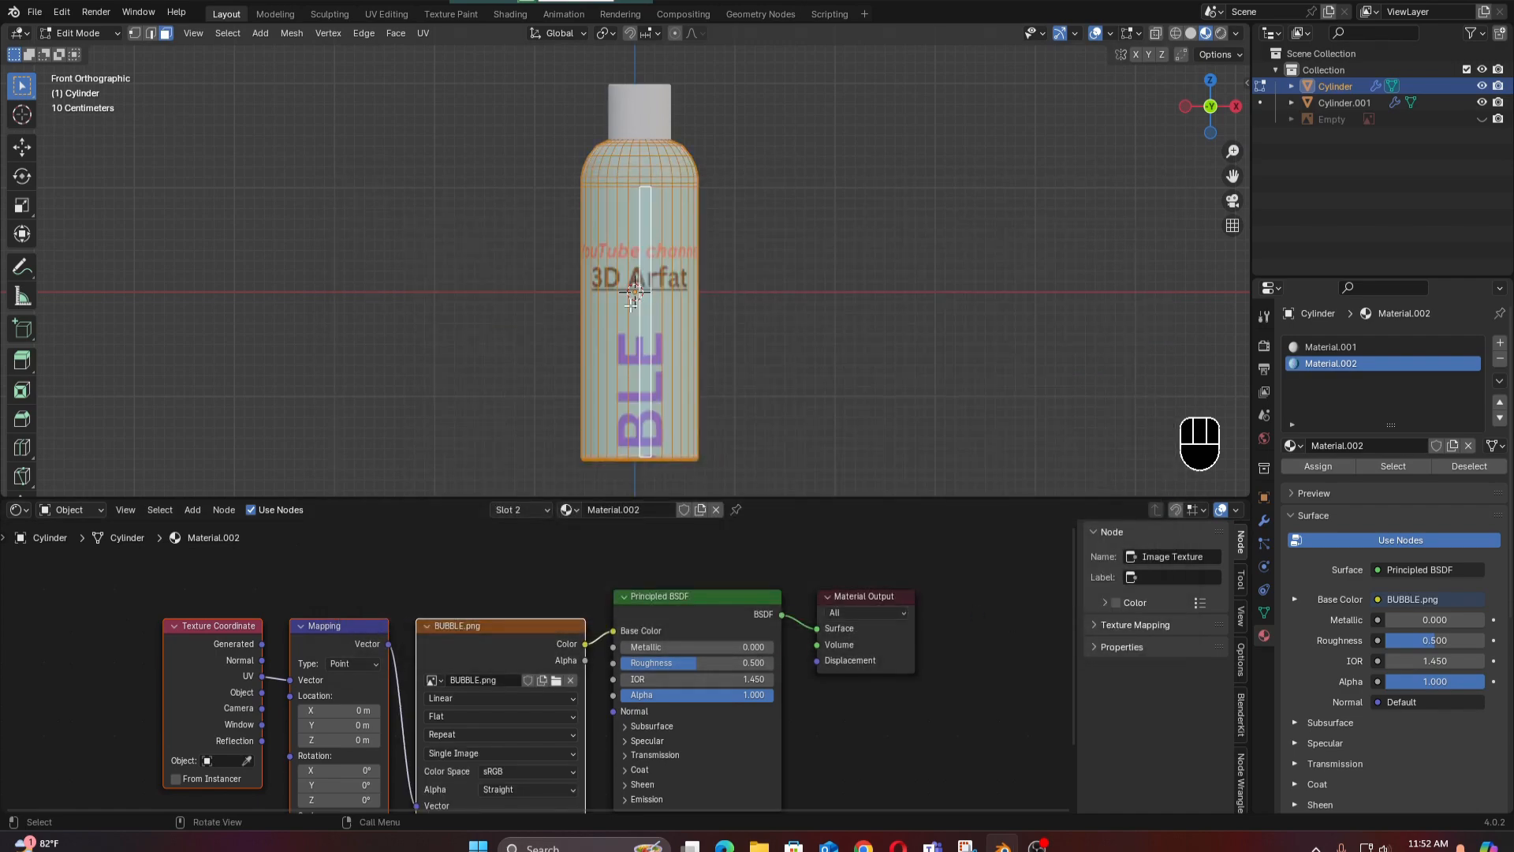
scroll(634, 299, "down", 2)
scroll(634, 300, "up", 2)
Switch to the UV Editing workspace and show the bottle in a close front view.
left_click(401, 16)
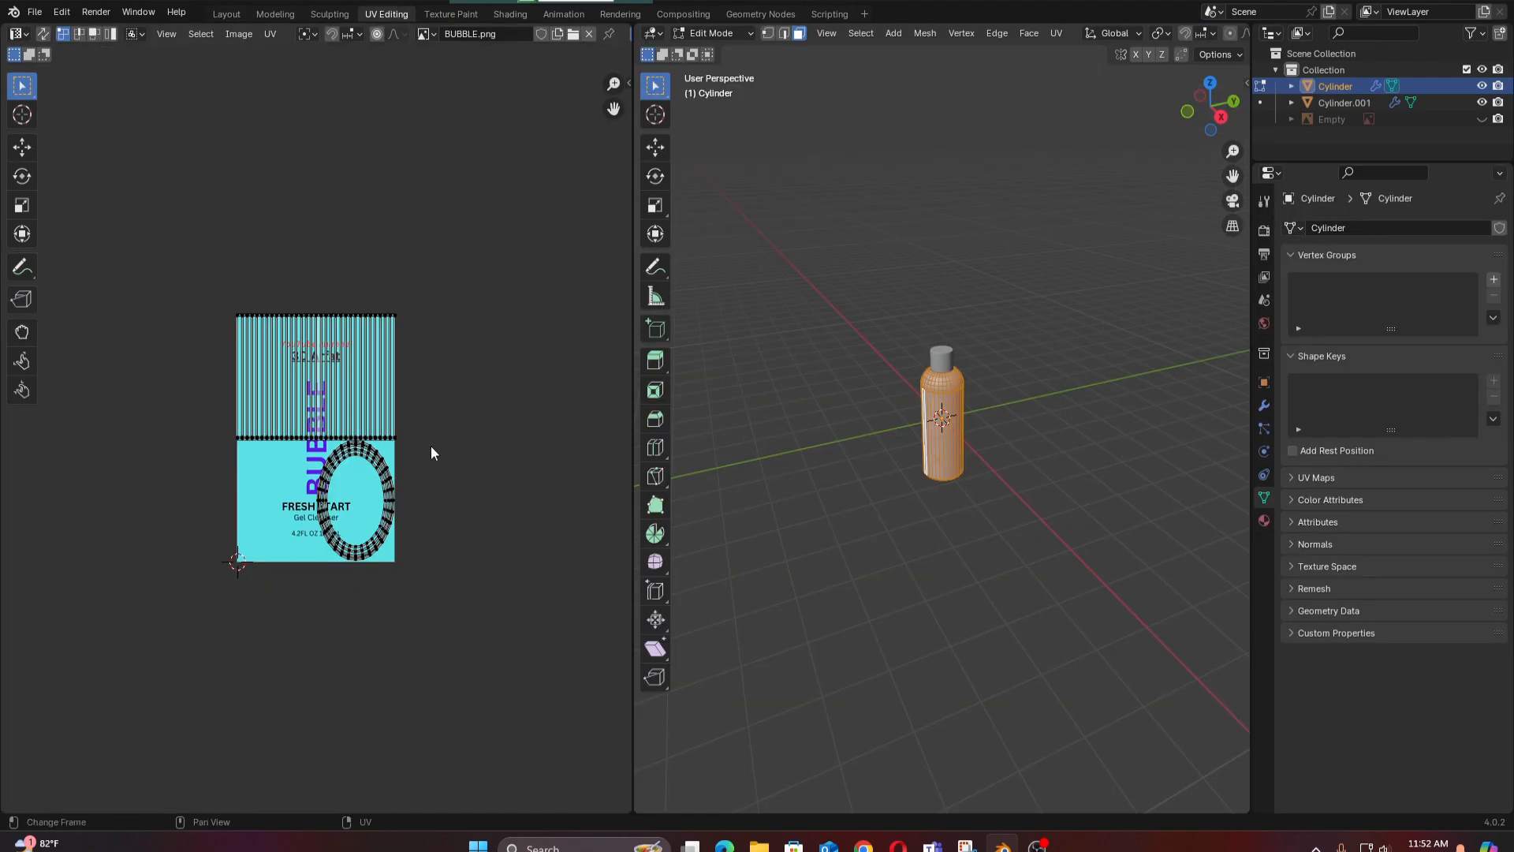
scroll(1013, 425, "up", 4)
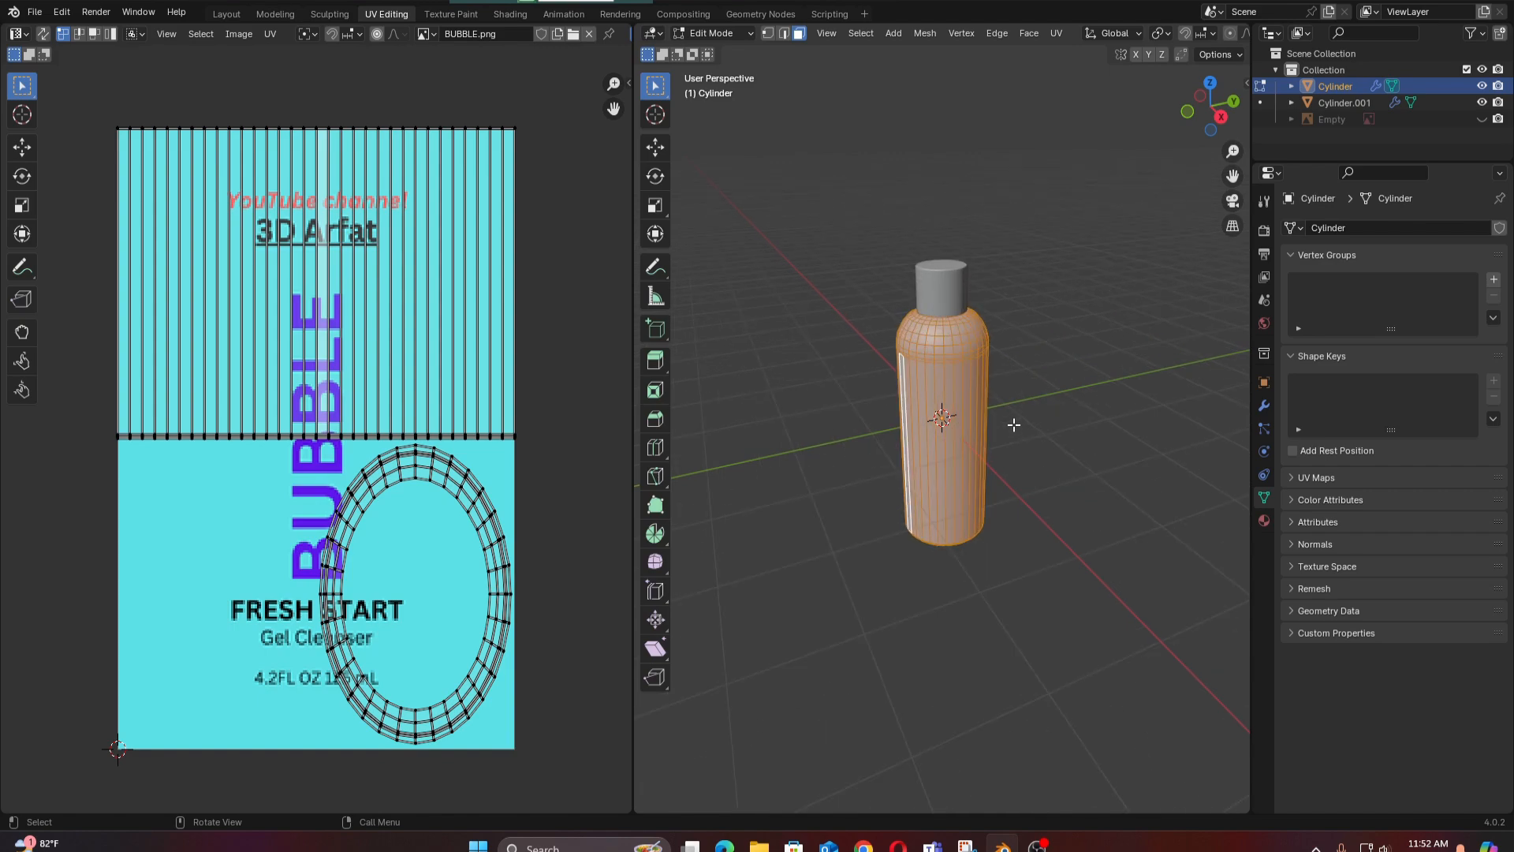
key("KP_1")
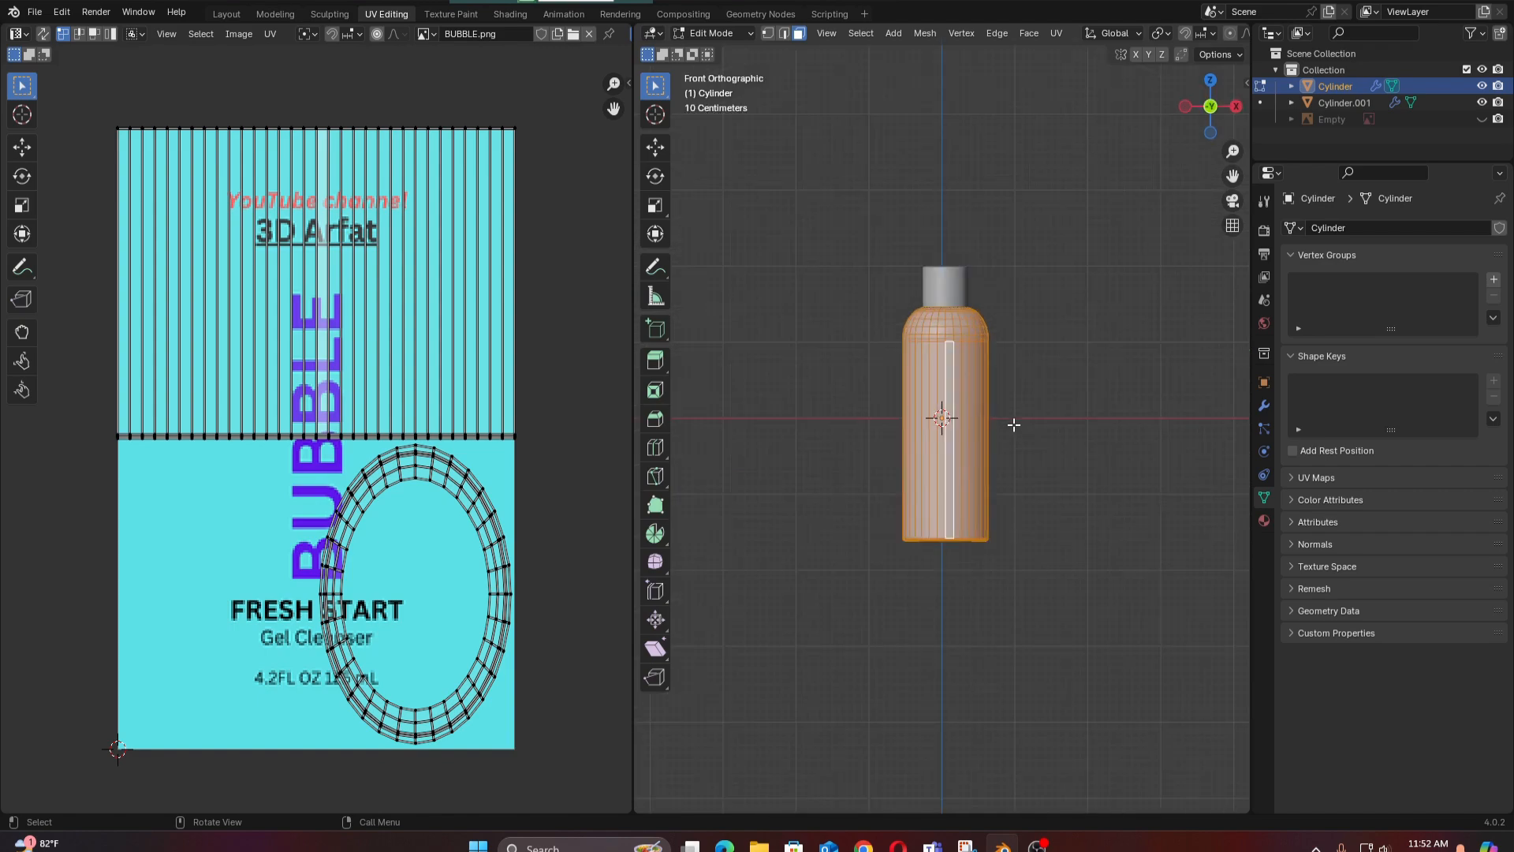
scroll(1014, 425, "up", 2)
scroll(1013, 425, "up", 2)
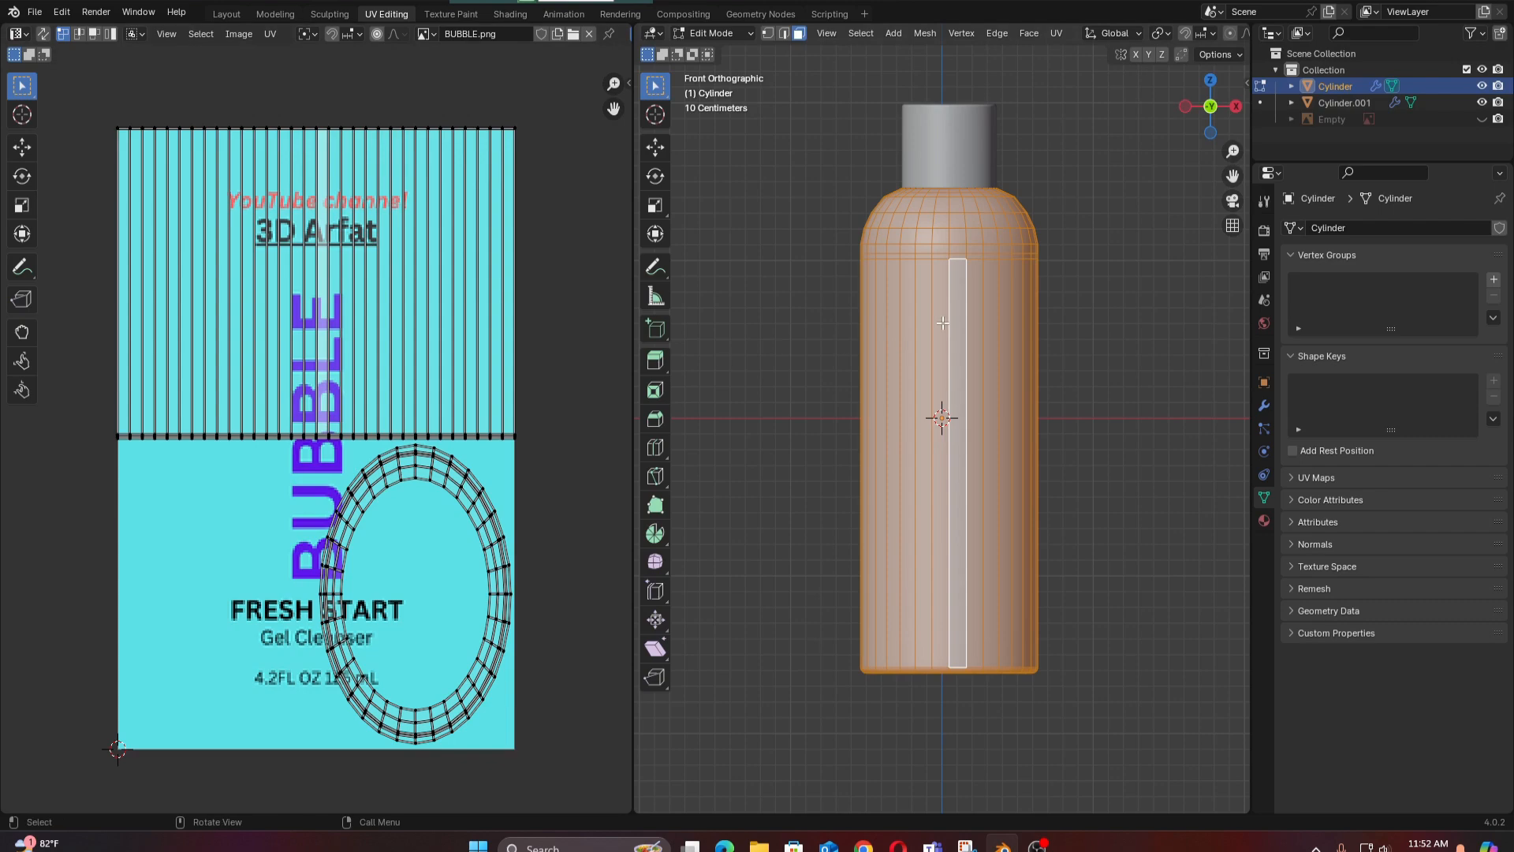
middle_click_drag(939, 415, 784, 387)
key("KP_1")
scroll(1190, 35, "down", 5)
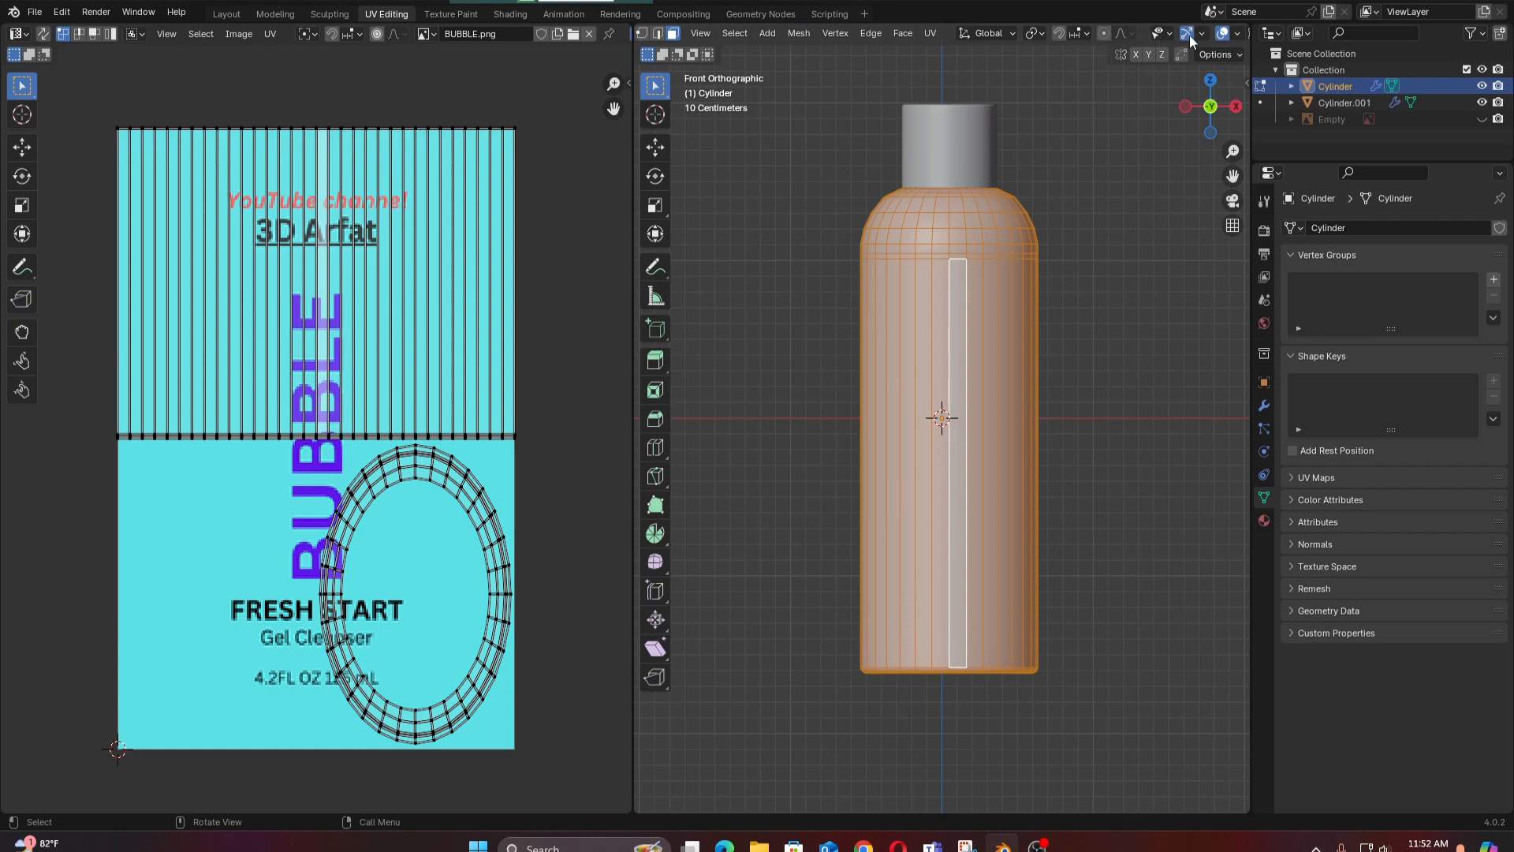
Select the central vertical edge loop on the back of the bottle, using edge select mode.
left_click(1211, 108)
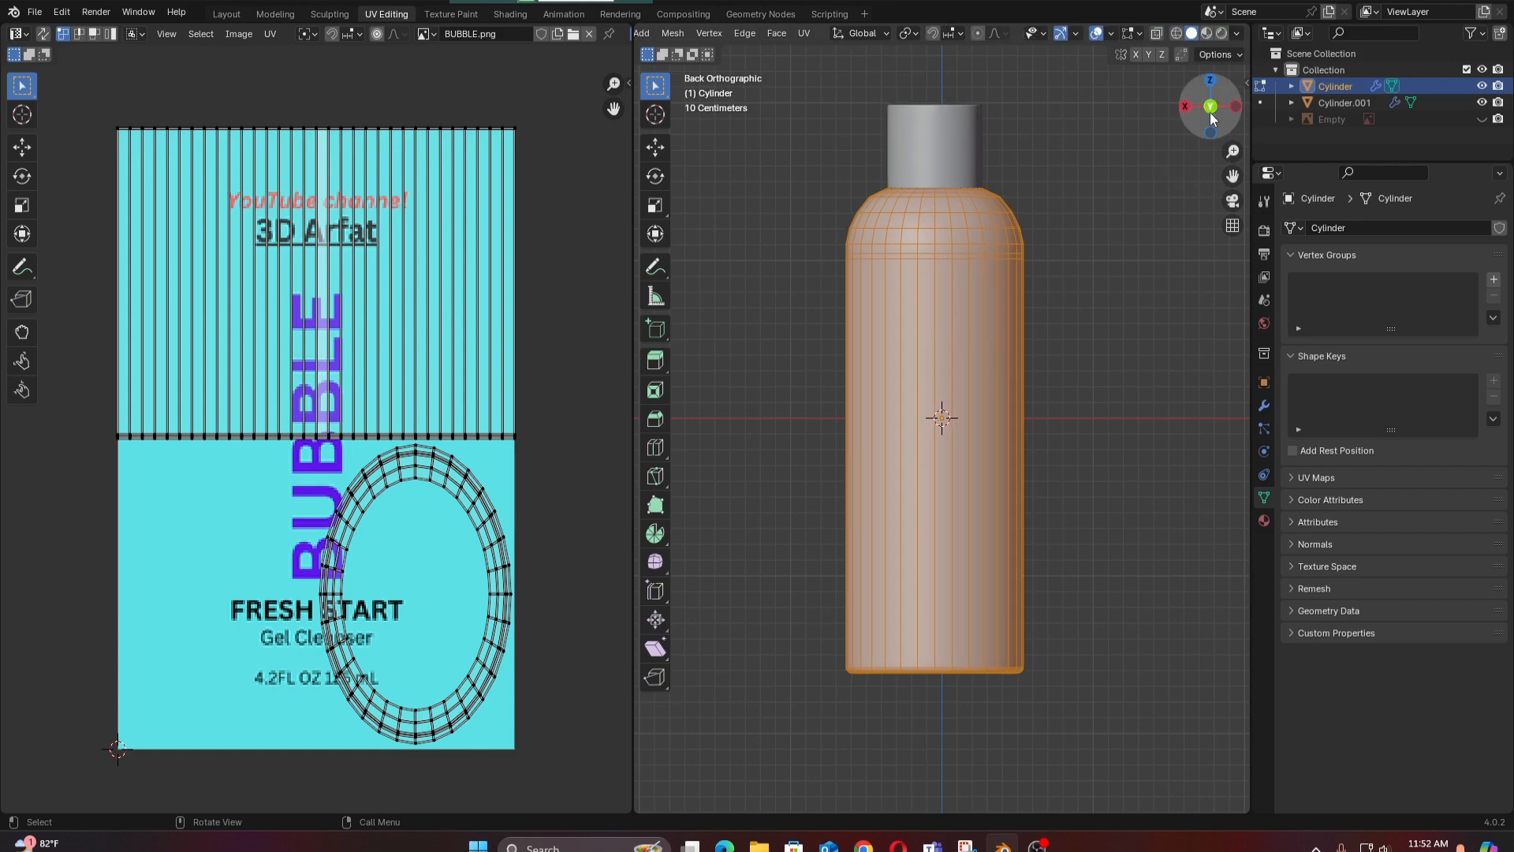
left_click(934, 290, "alt")
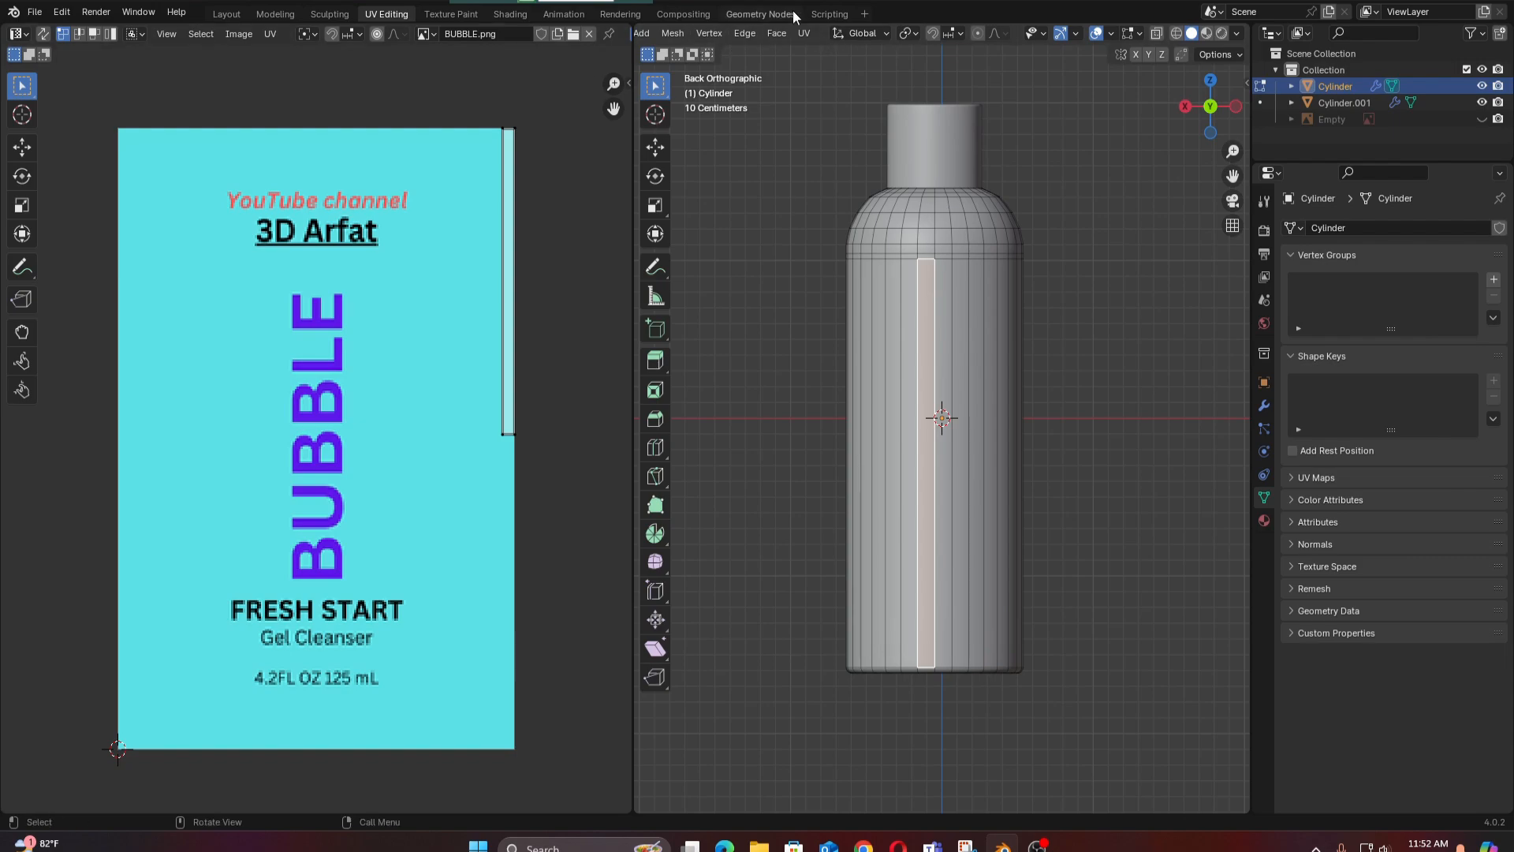
scroll(827, 37, "up", 4)
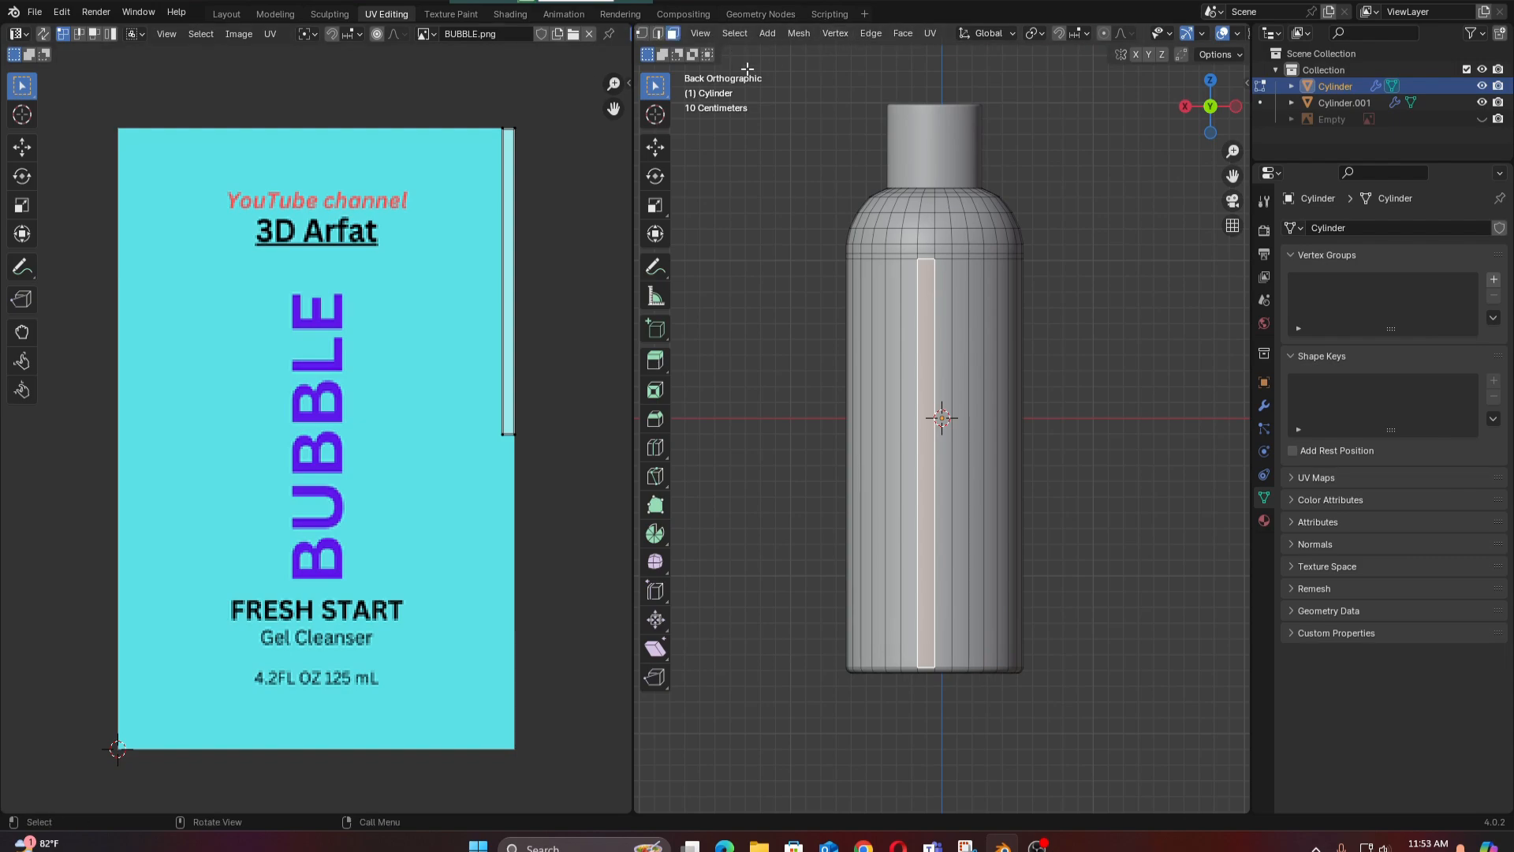
left_click(658, 33)
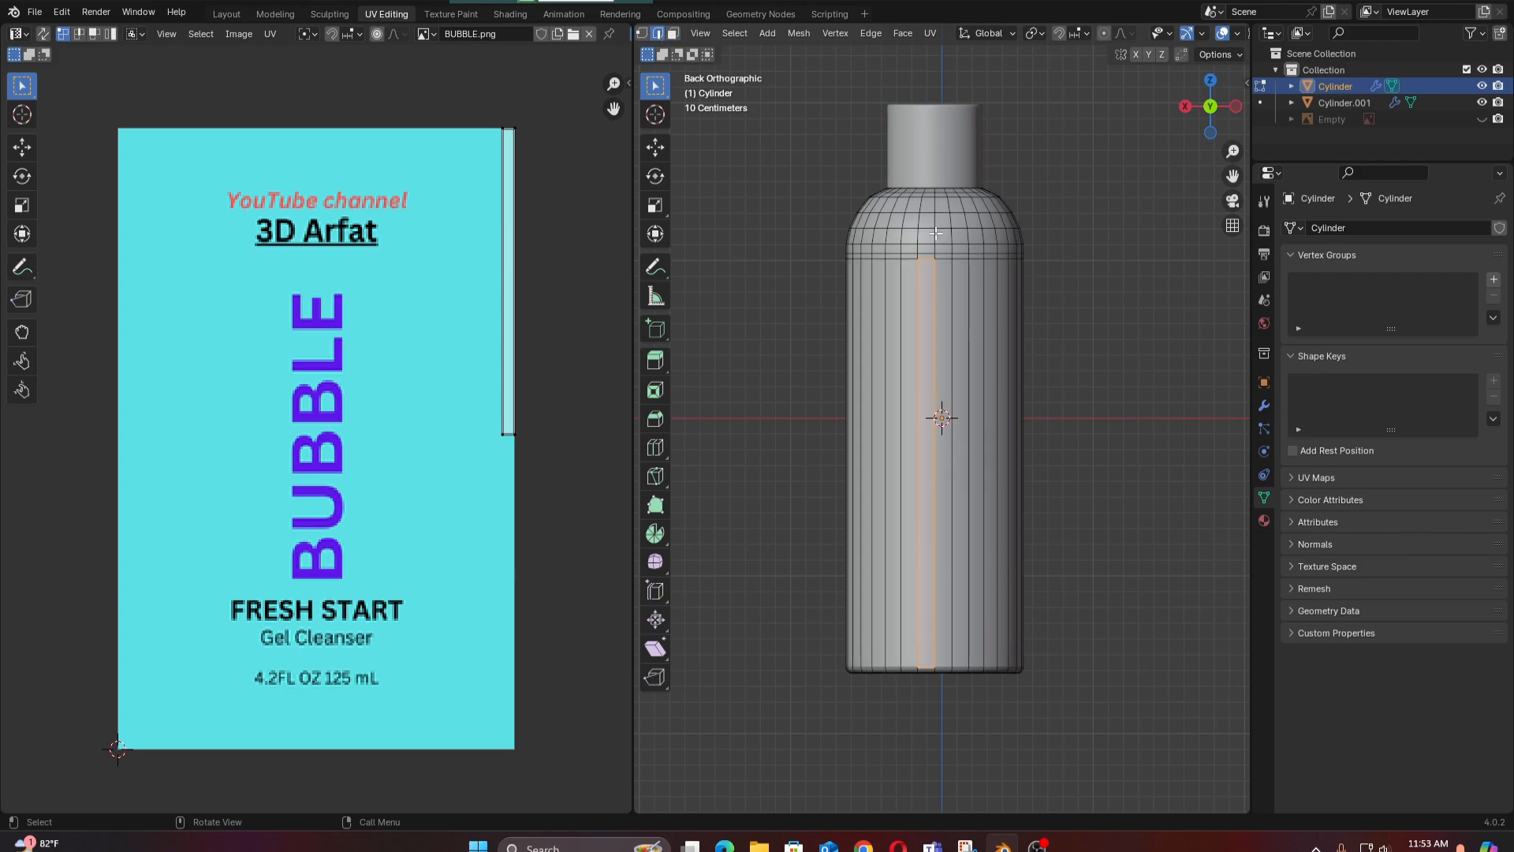
left_click(936, 323)
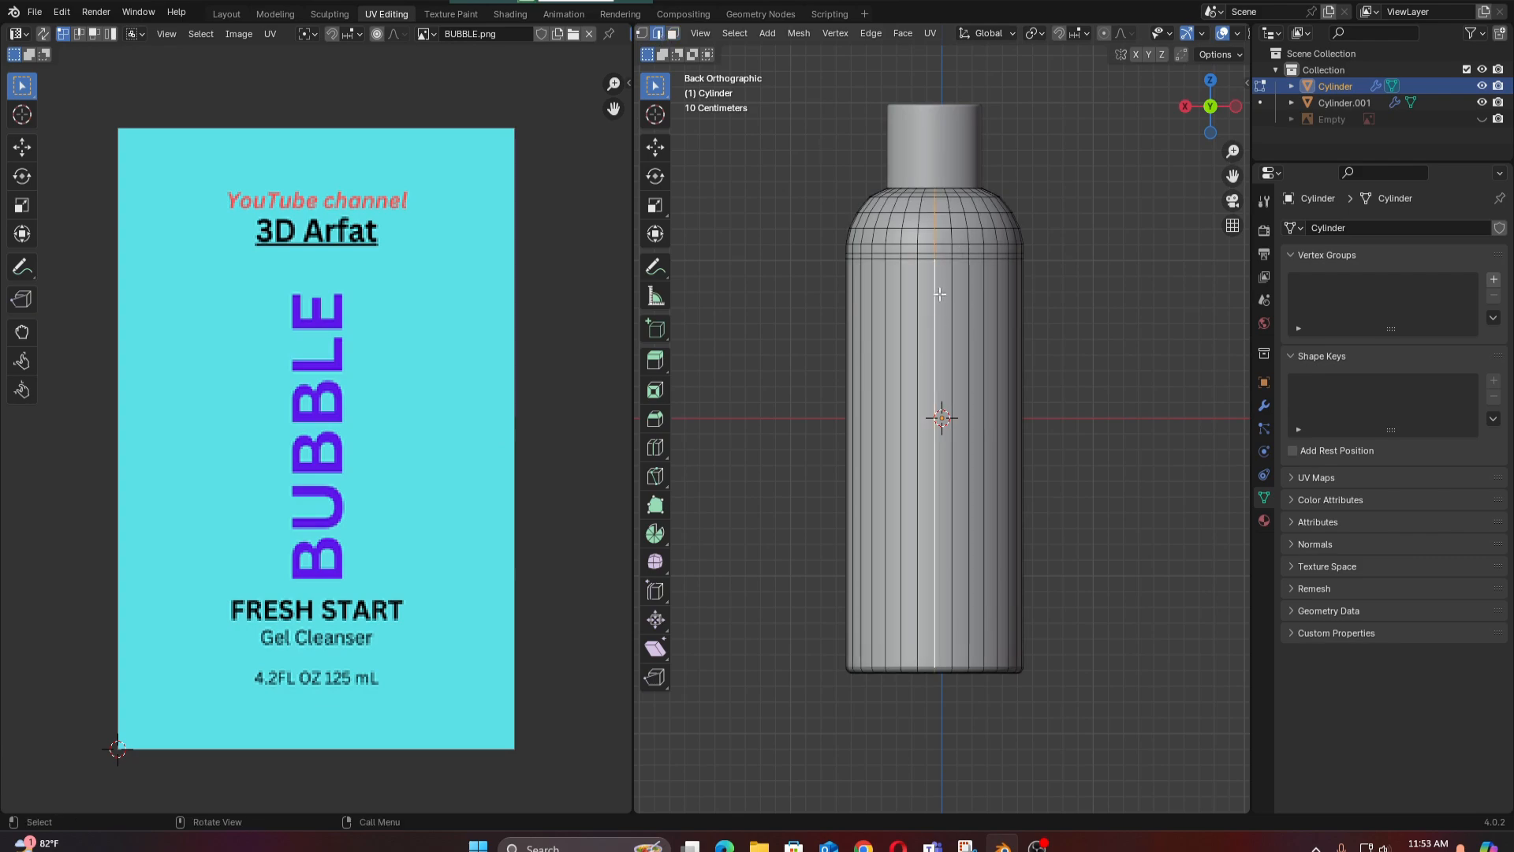
Examine the selected vertical edge loop in wireframe display from the front, back and below, then restore solid shading.
middle_click_drag(936, 322, 967, 331)
key("shift+z")
scroll(944, 315, "down", 2)
key("KP_1")
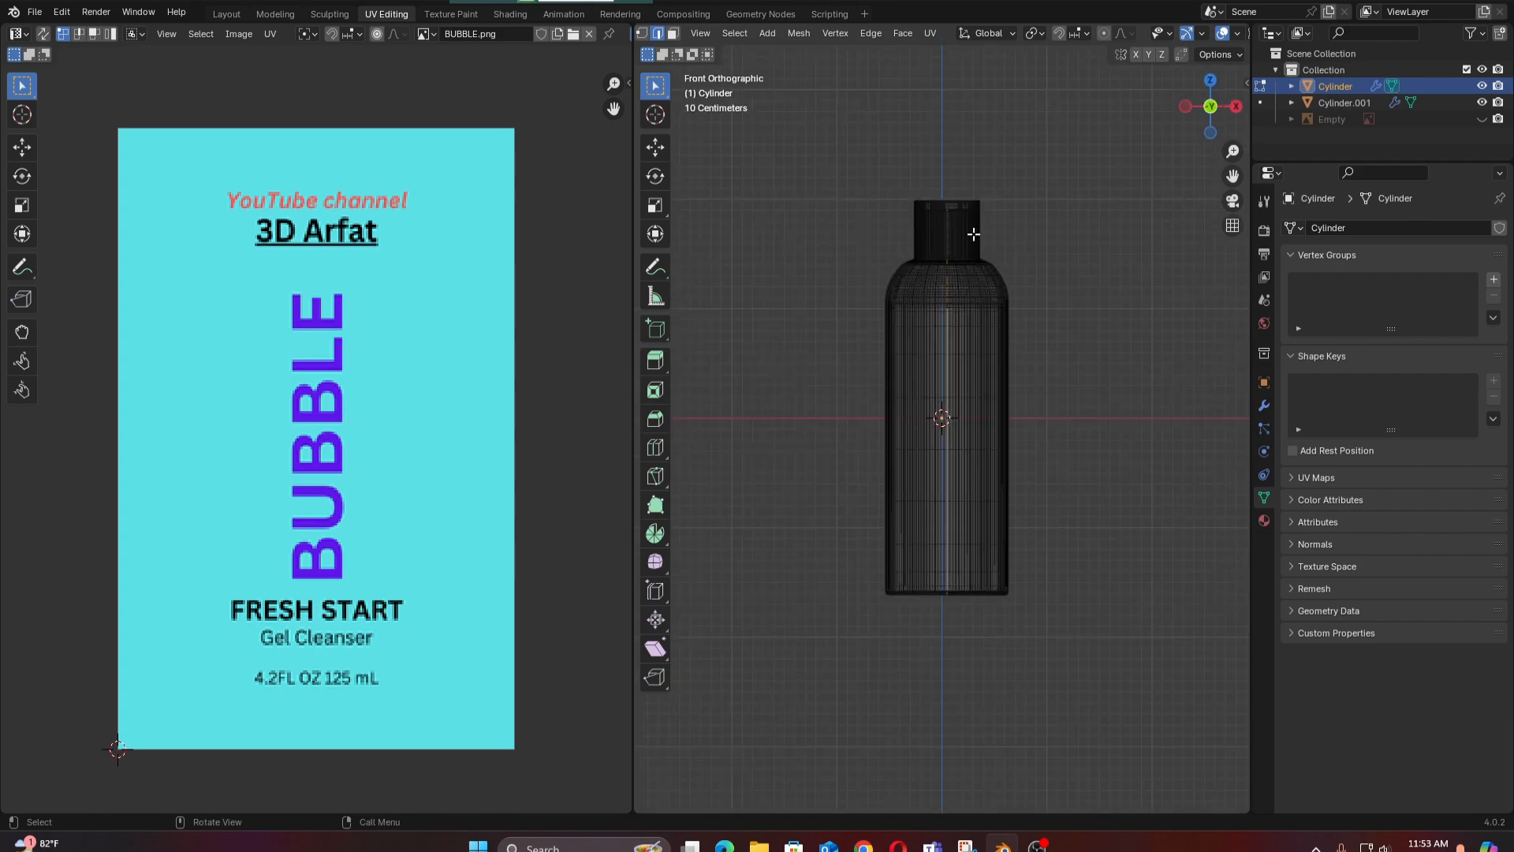
left_click_drag(832, 139, 1076, 260)
scroll(1011, 235, "up", 5)
middle_click_drag(1010, 203, 1030, 509, "shift")
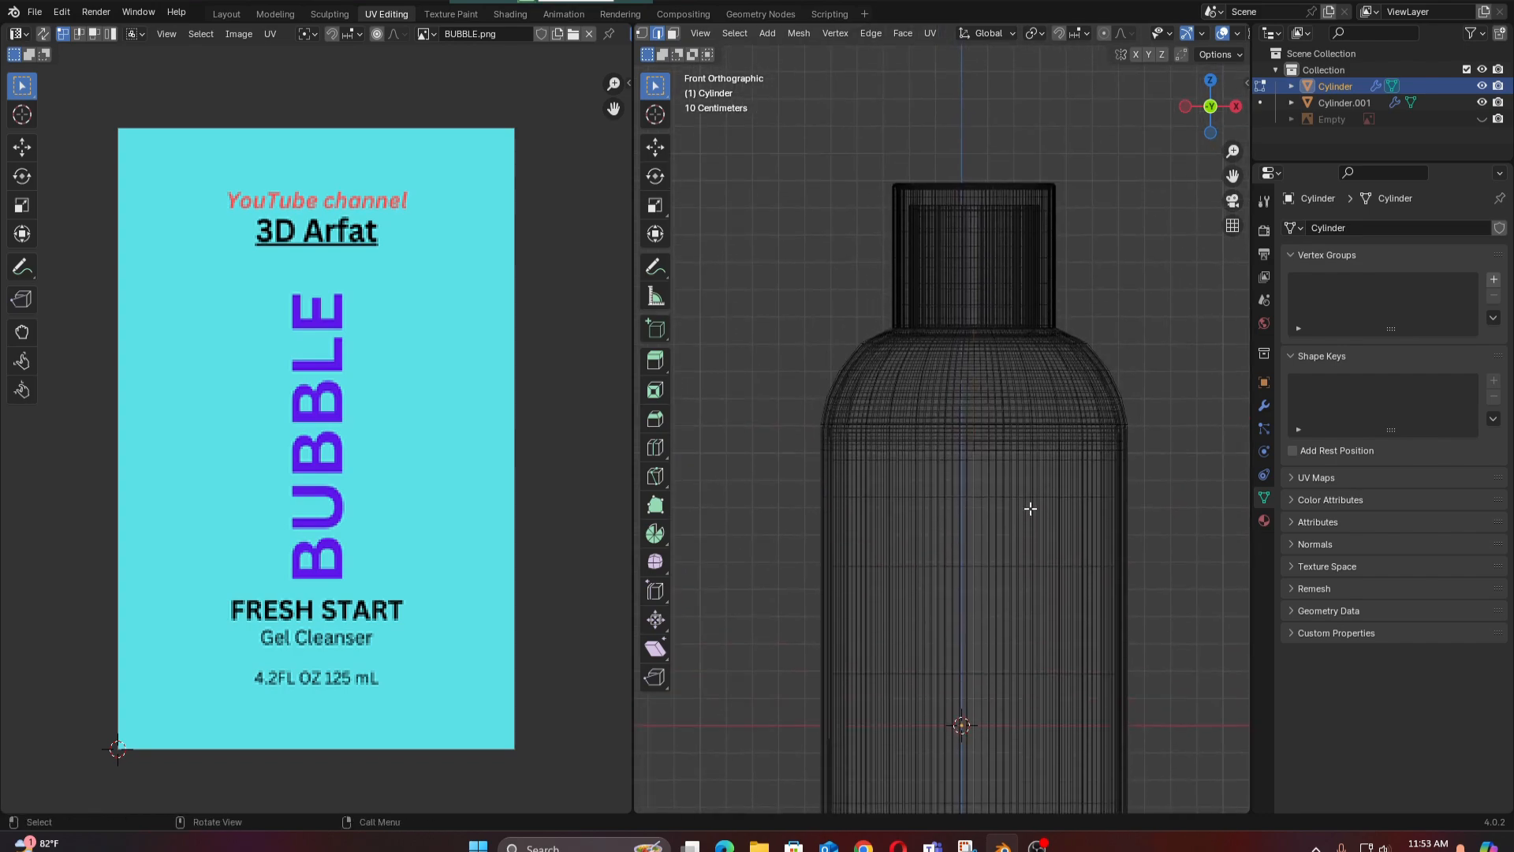
scroll(1030, 509, "up", 8)
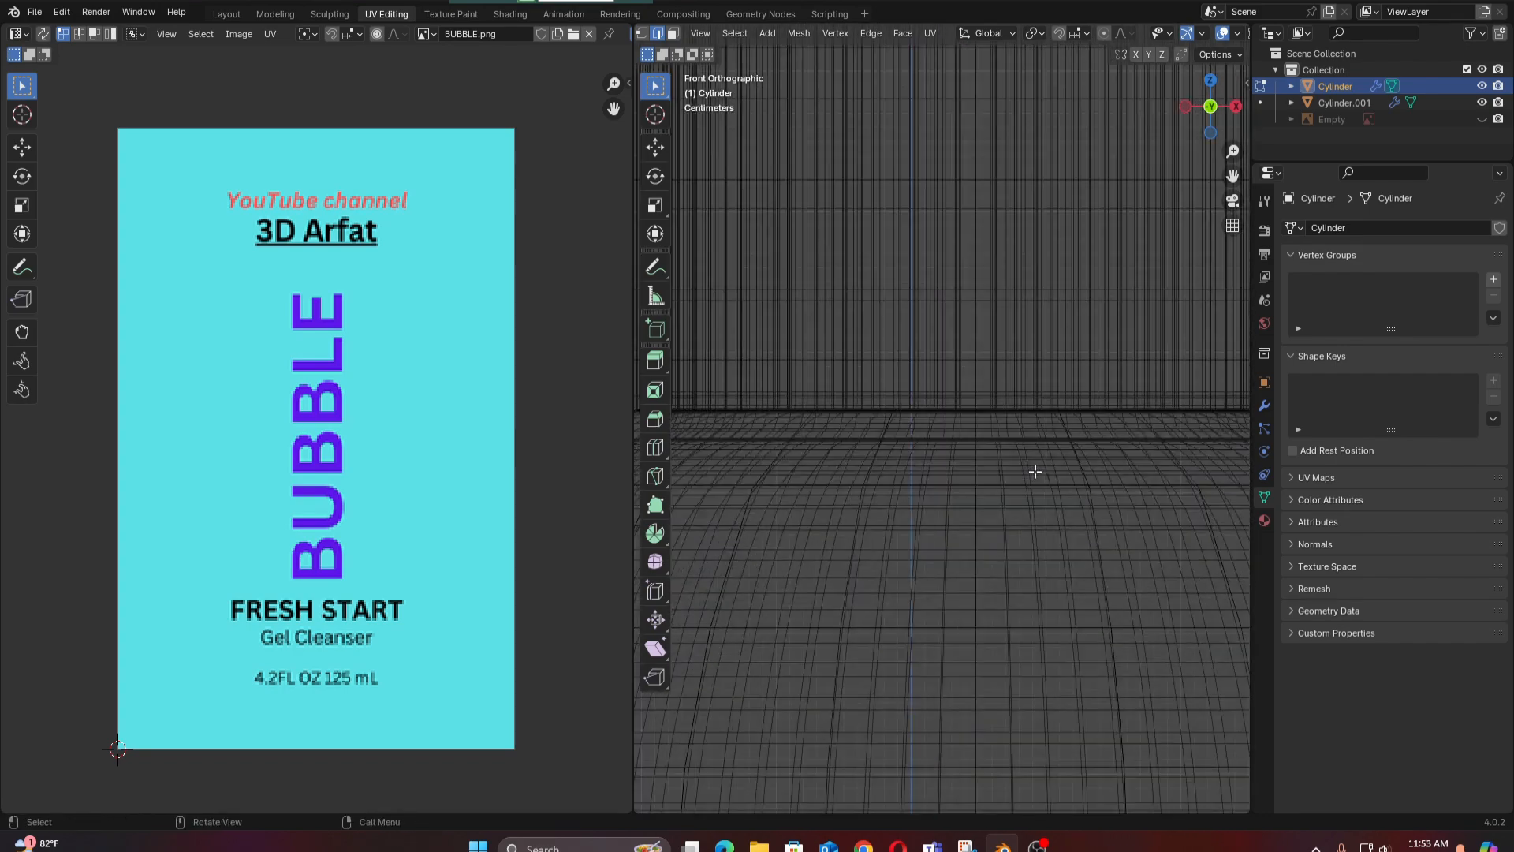
scroll(1036, 472, "down", 8)
scroll(1097, 339, "down", 2)
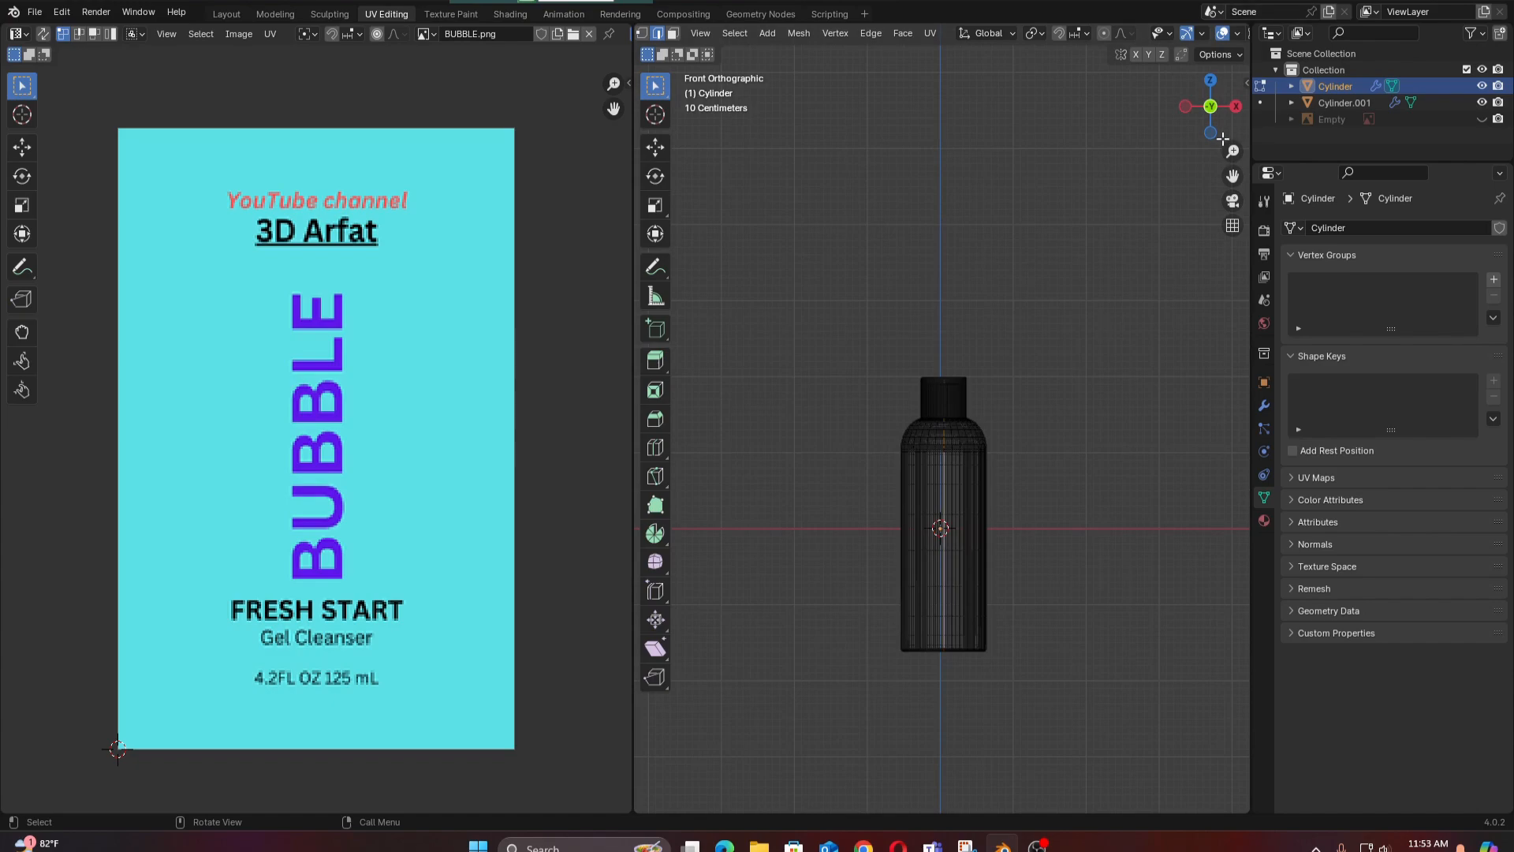
left_click(1211, 105)
scroll(998, 474, "up", 3)
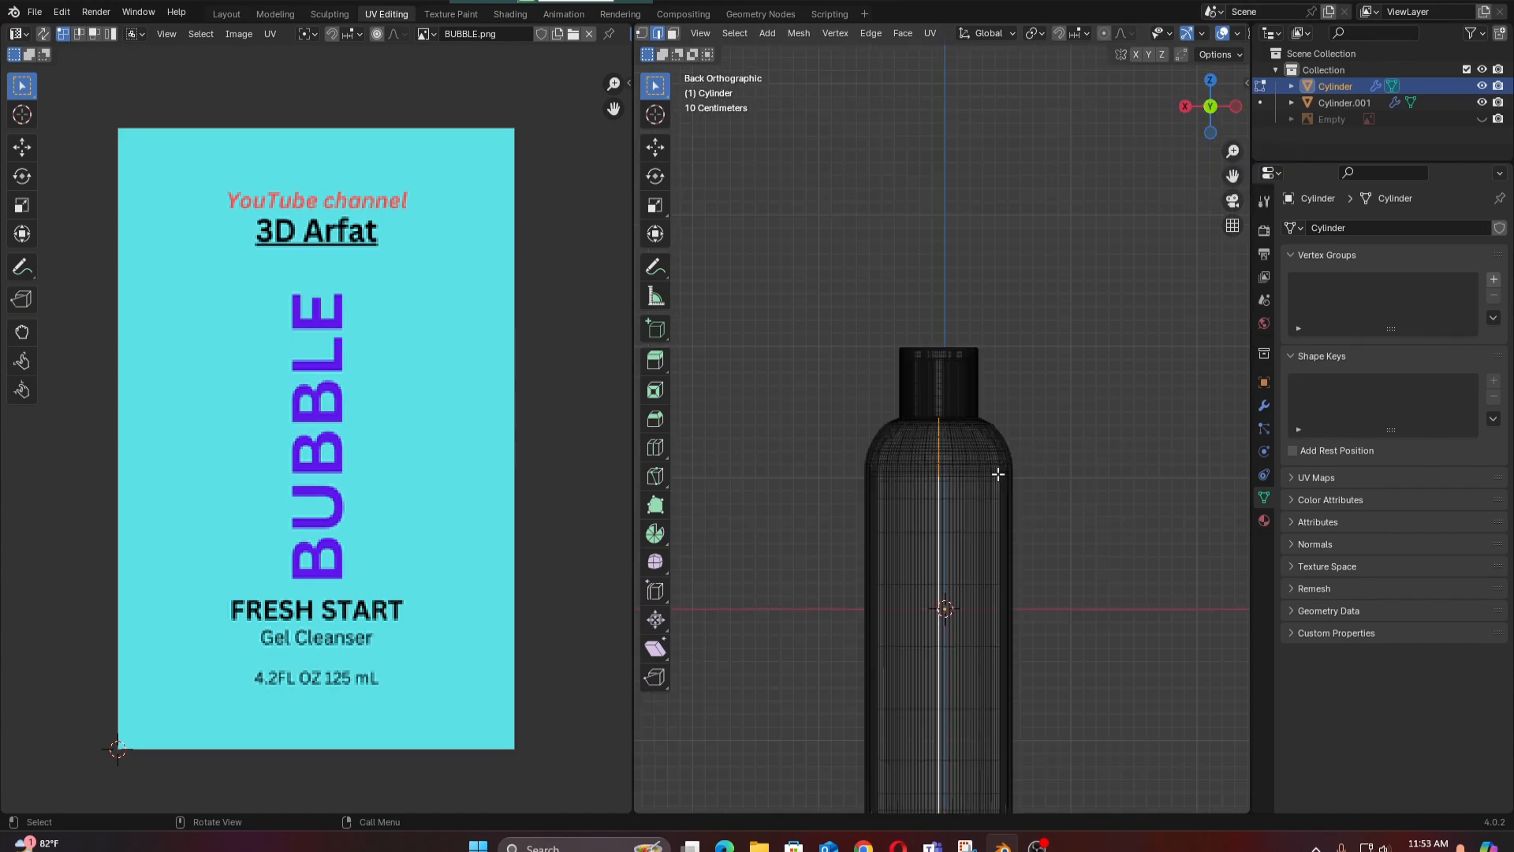
middle_click_drag(998, 474, 990, 389)
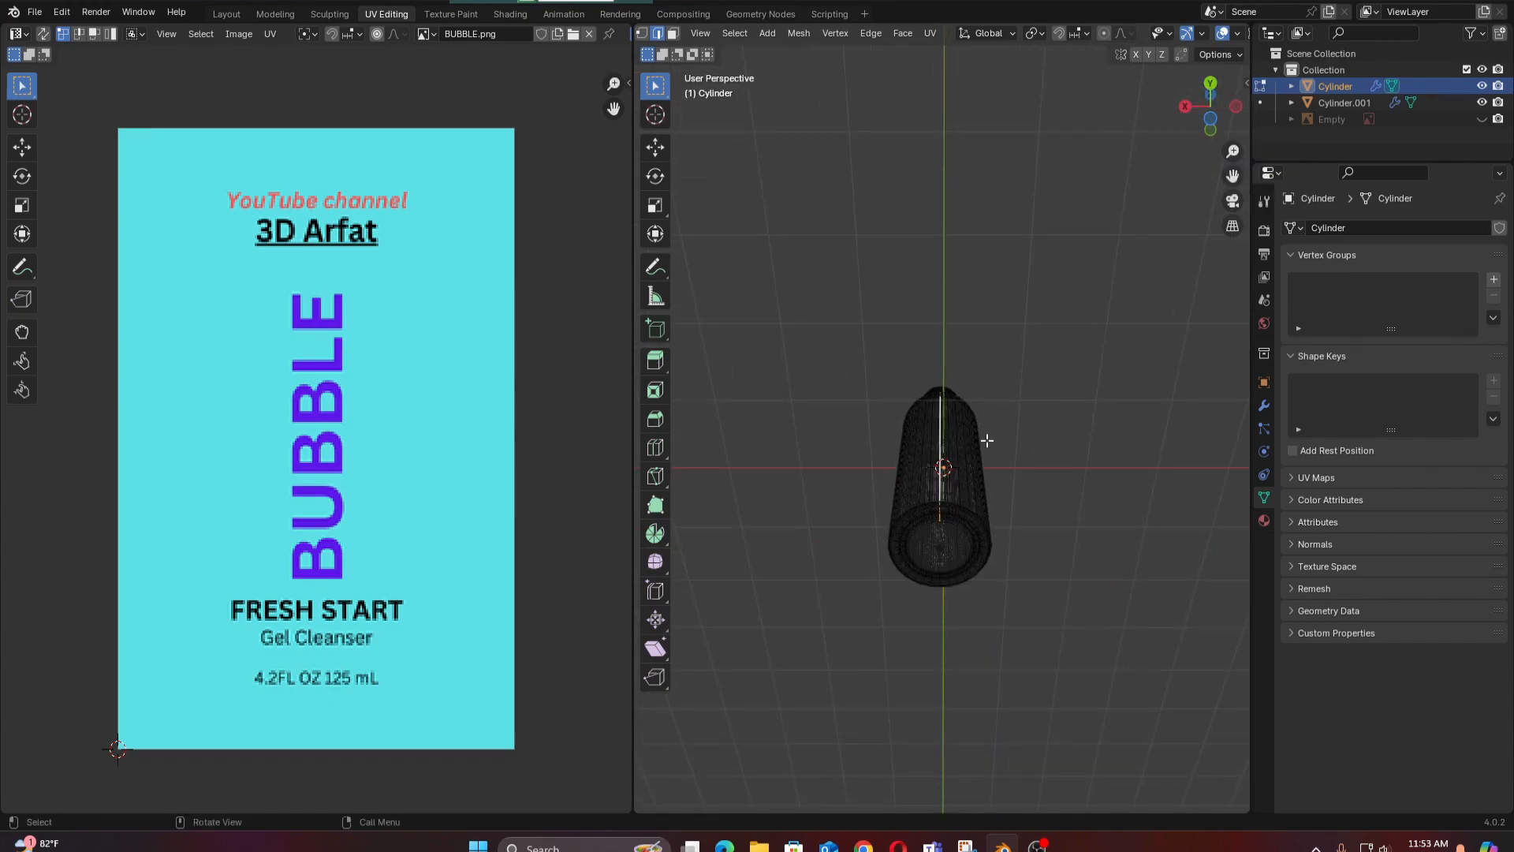
key("KP_1")
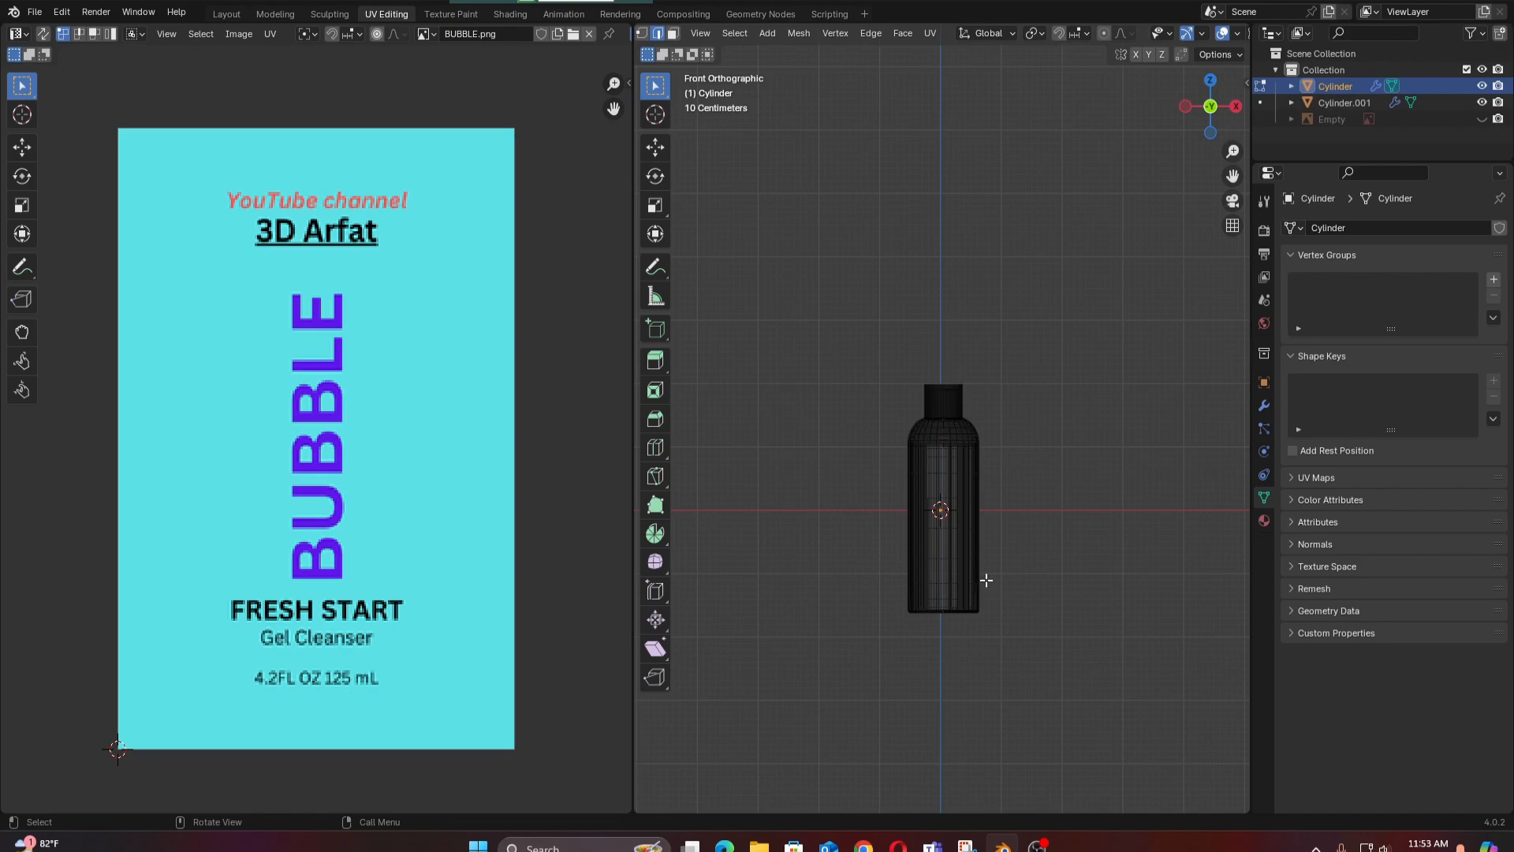
scroll(990, 571, "up", 2)
left_click_drag(1210, 107, 1213, 109)
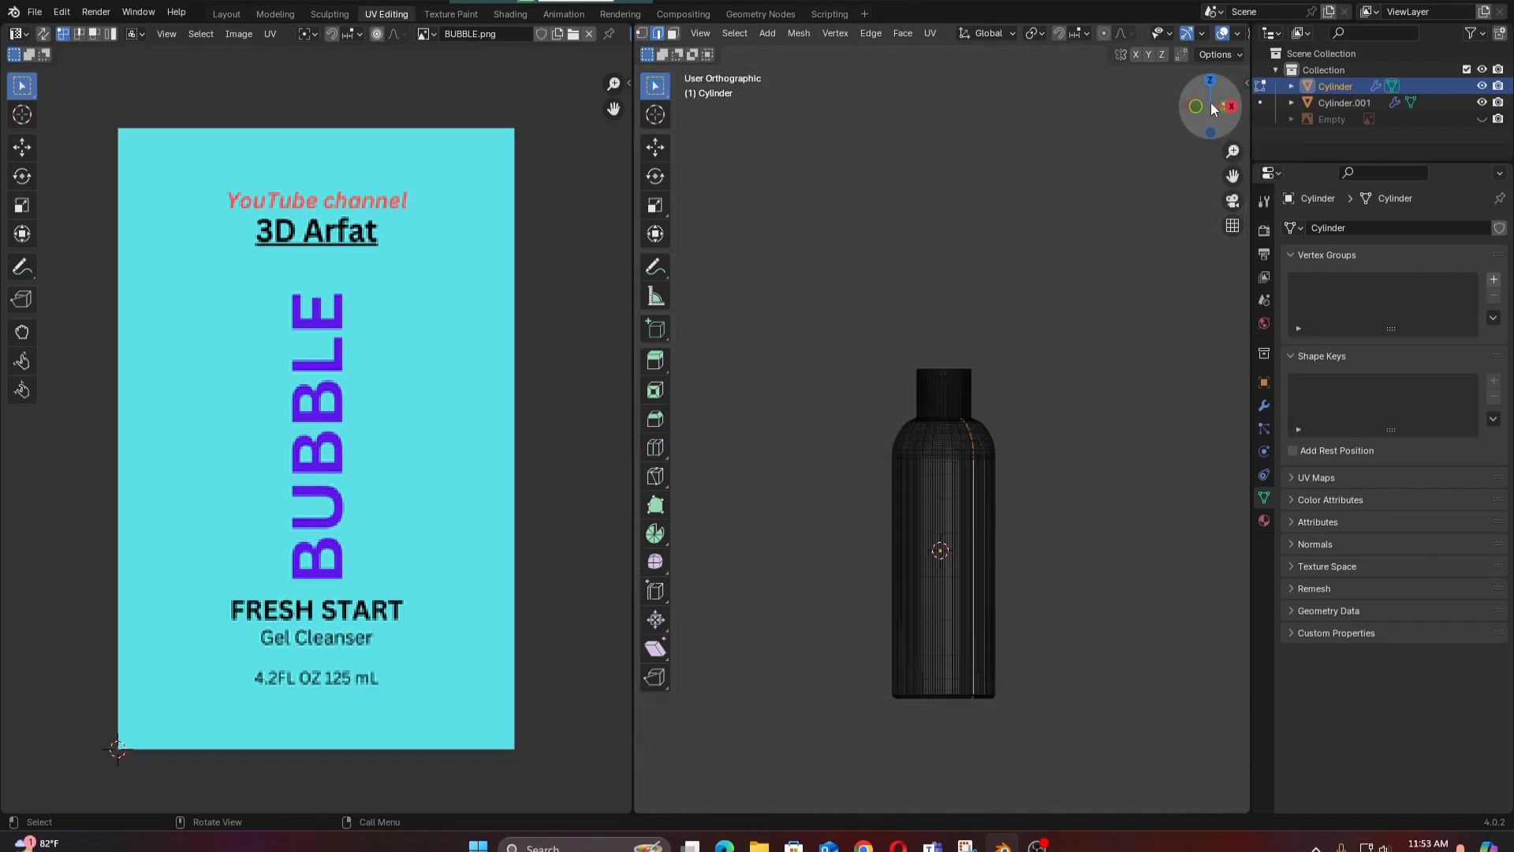
left_click(1213, 109)
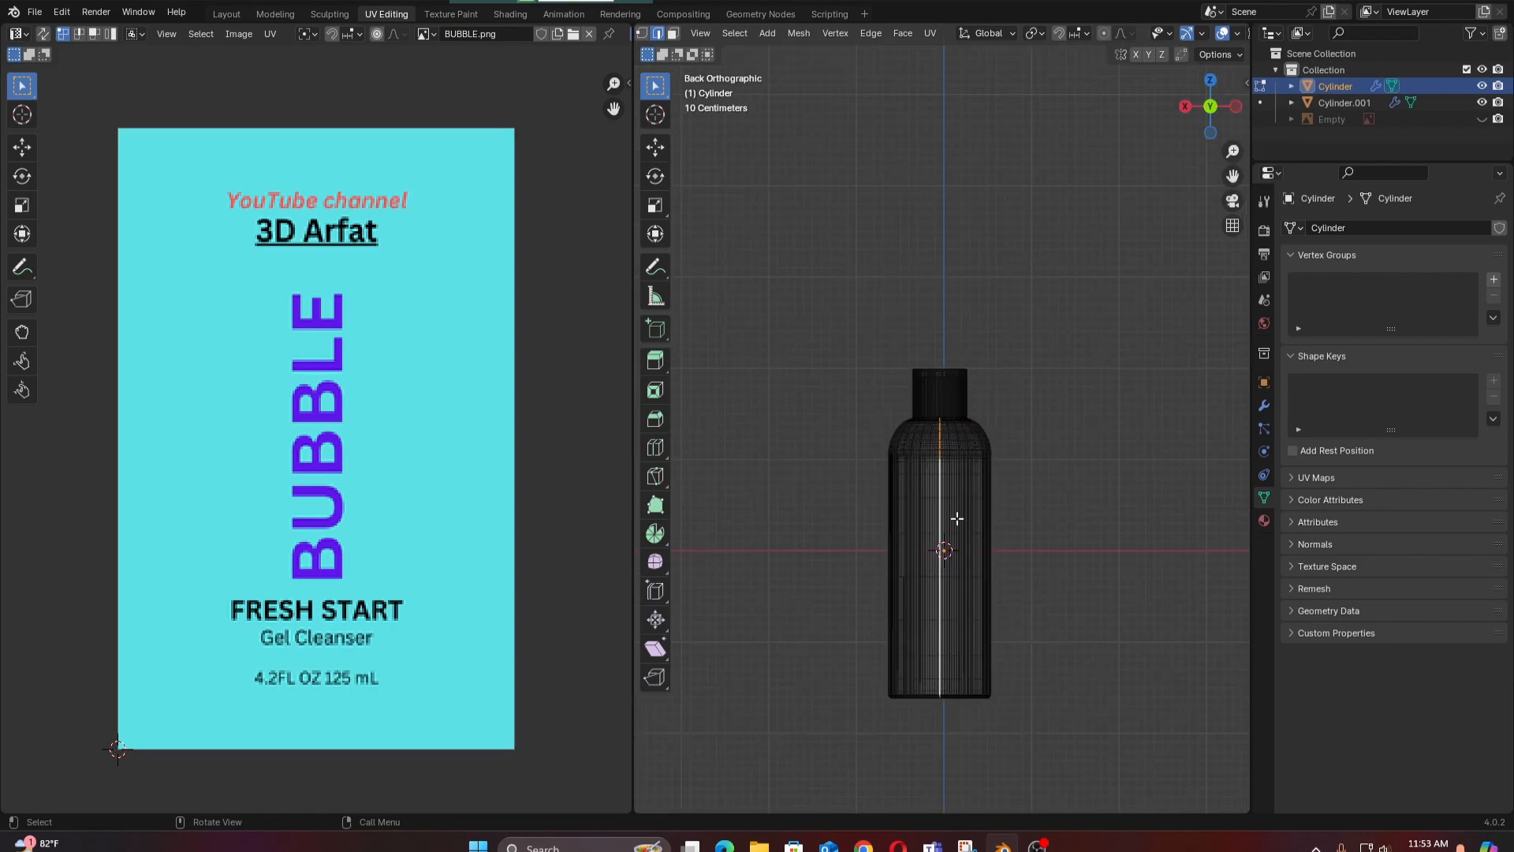
key("shift+z")
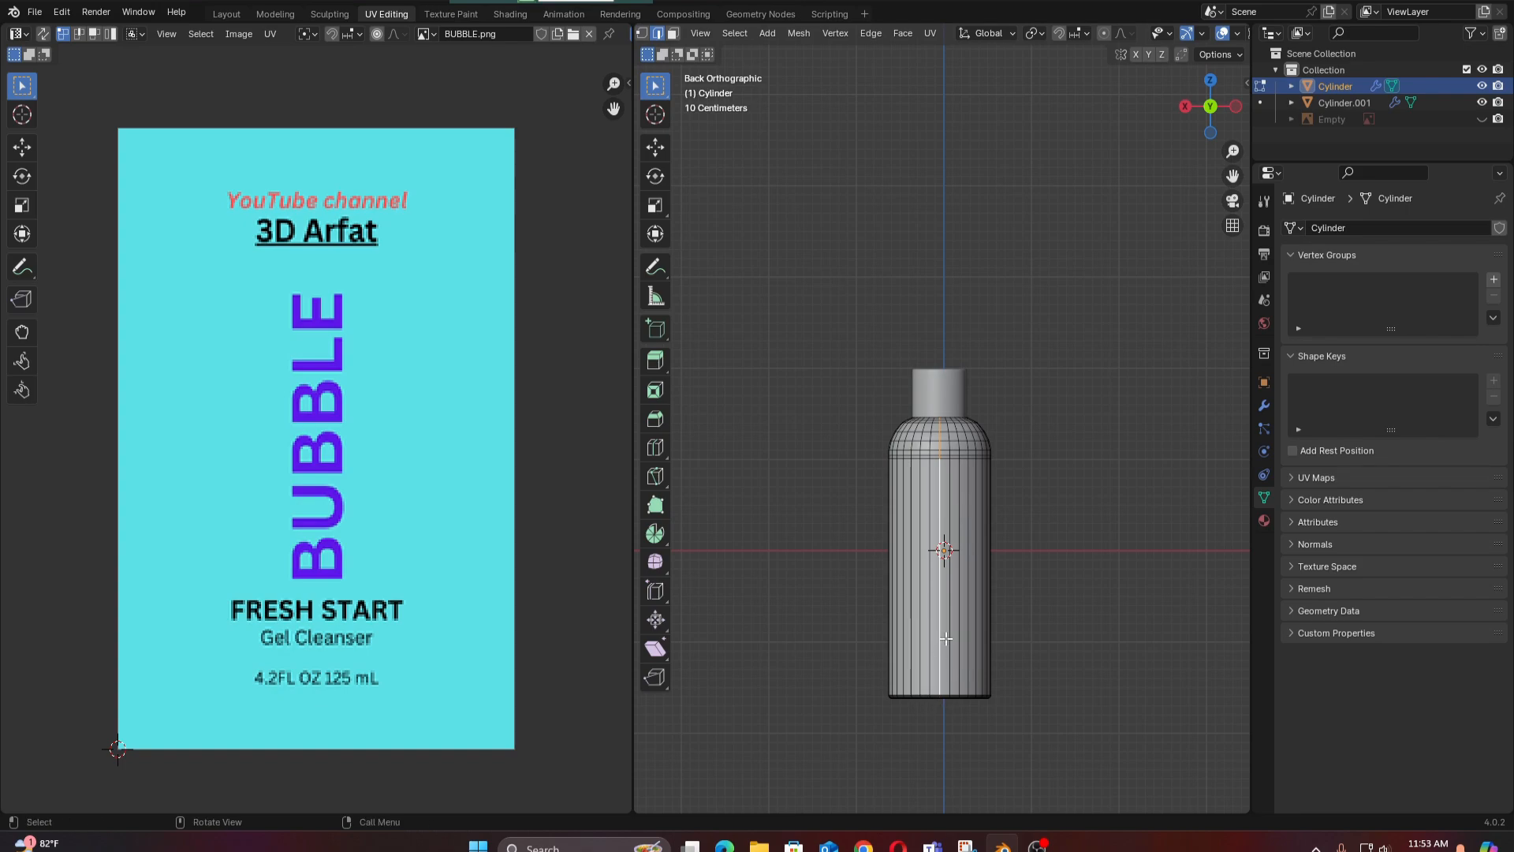
Extend the selected vertical back edge upward over the bottle's shoulder to the base of the neck.
scroll(940, 604, "up", 4)
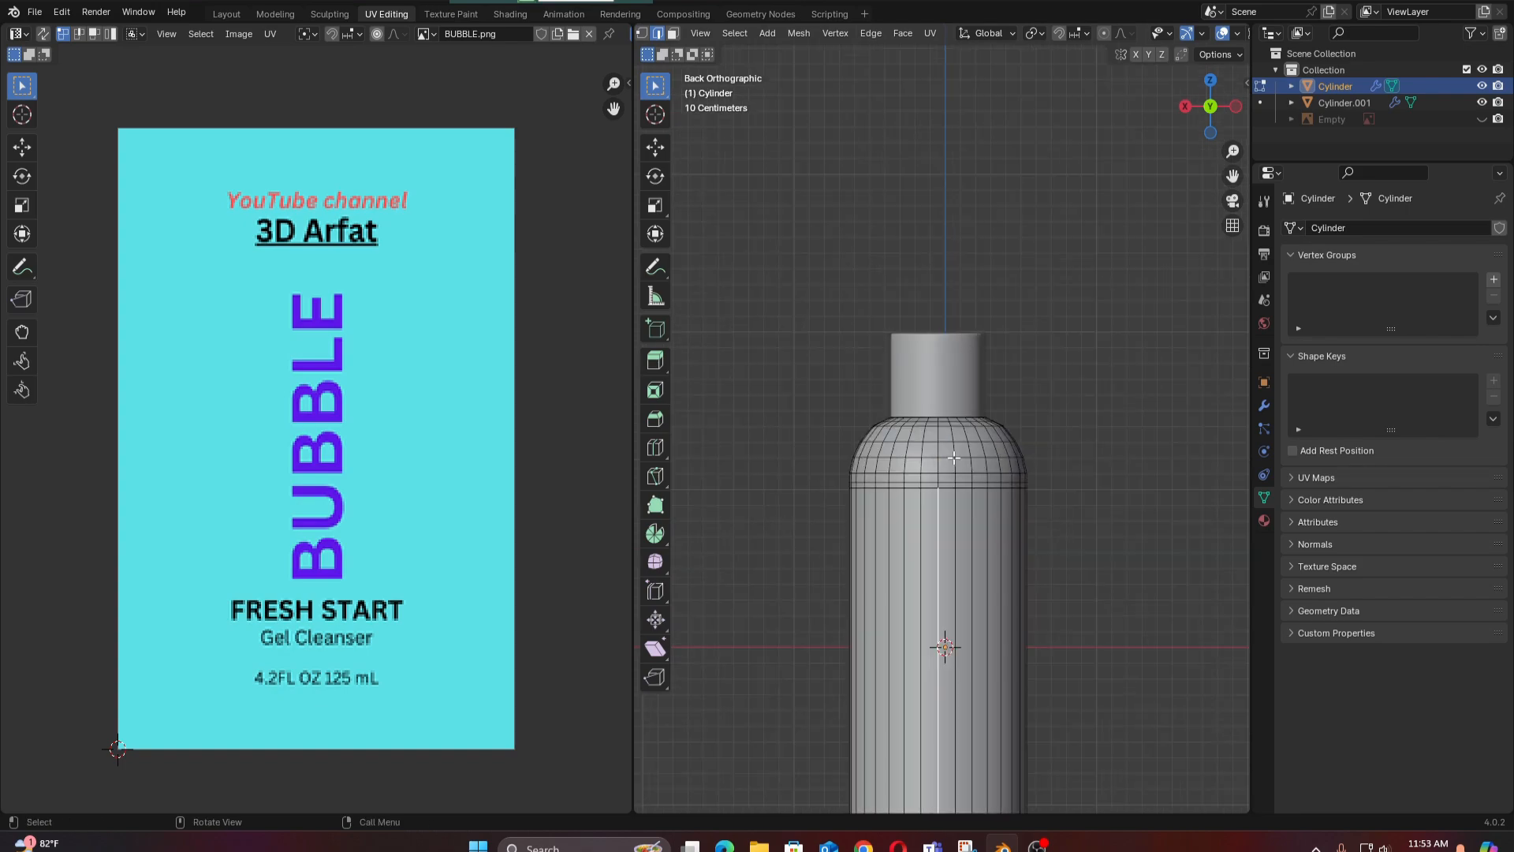
scroll(934, 615, "up", 5)
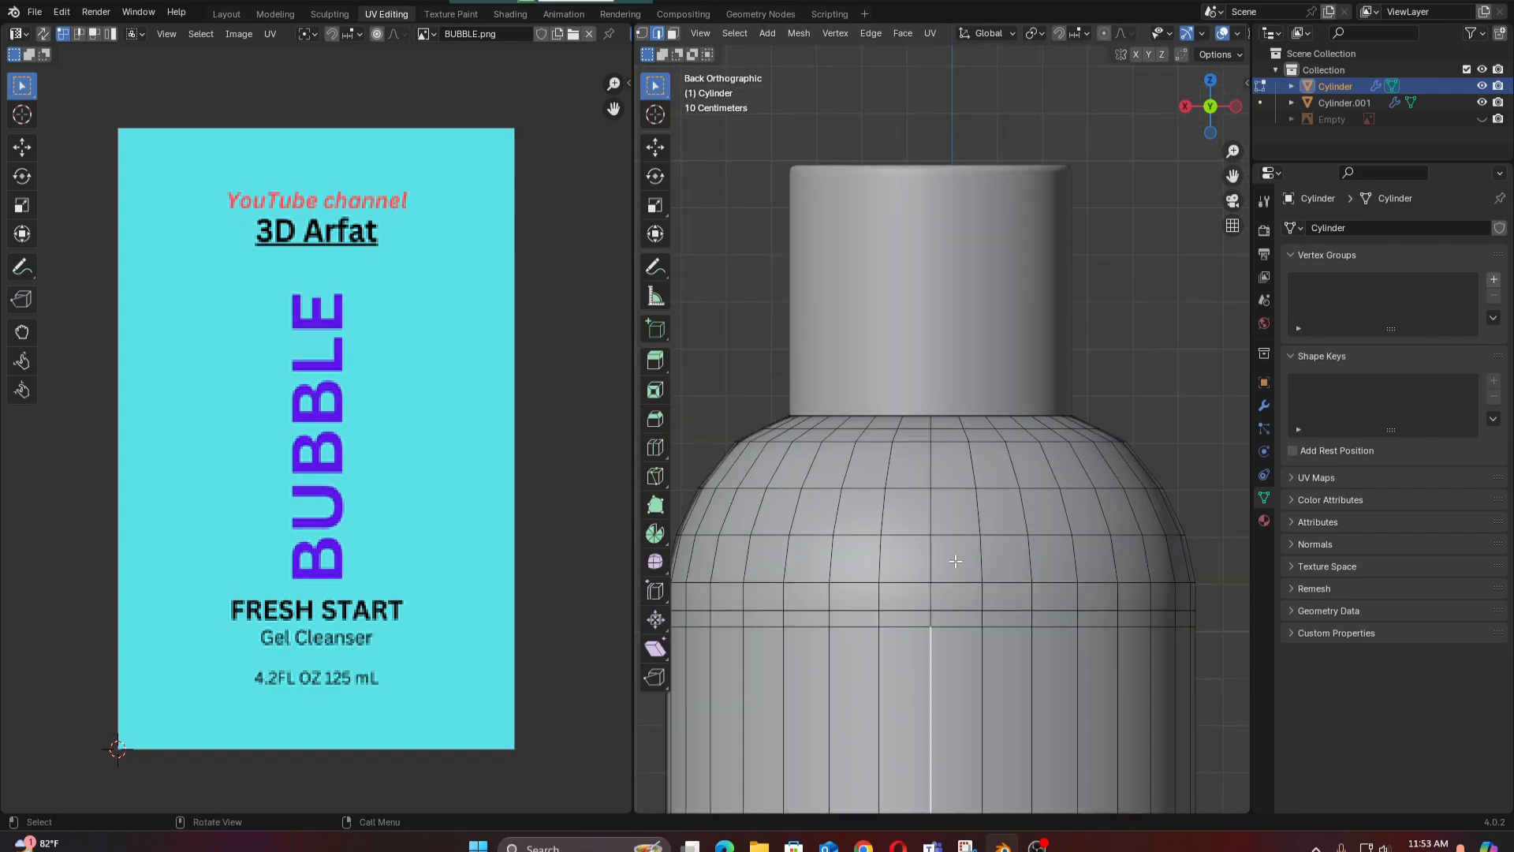
left_click(928, 626, "shift")
left_click(928, 623)
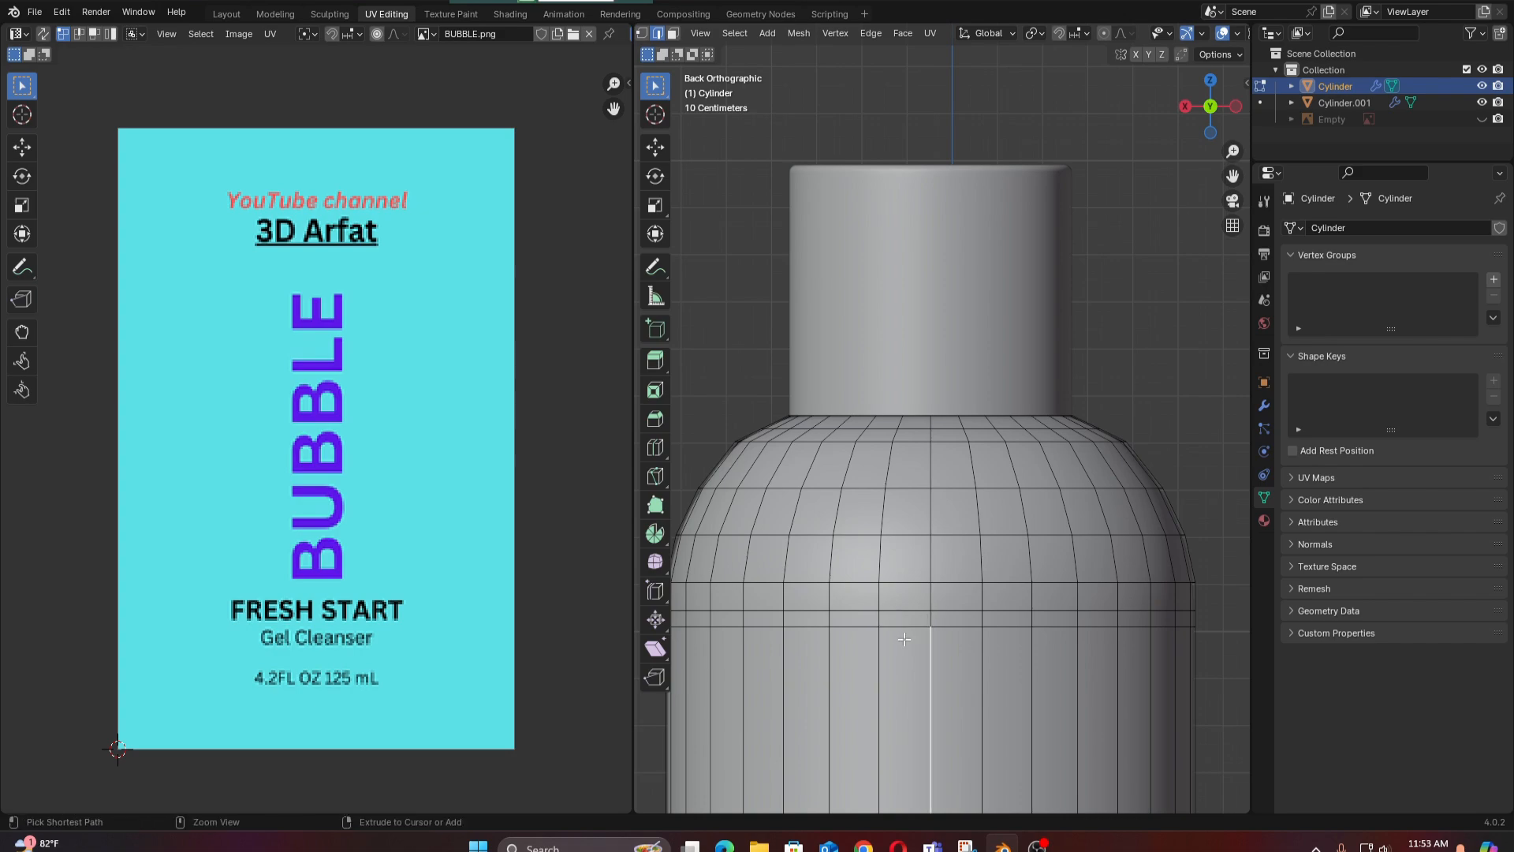
left_click(930, 606, "shift")
left_click(932, 560, "shift")
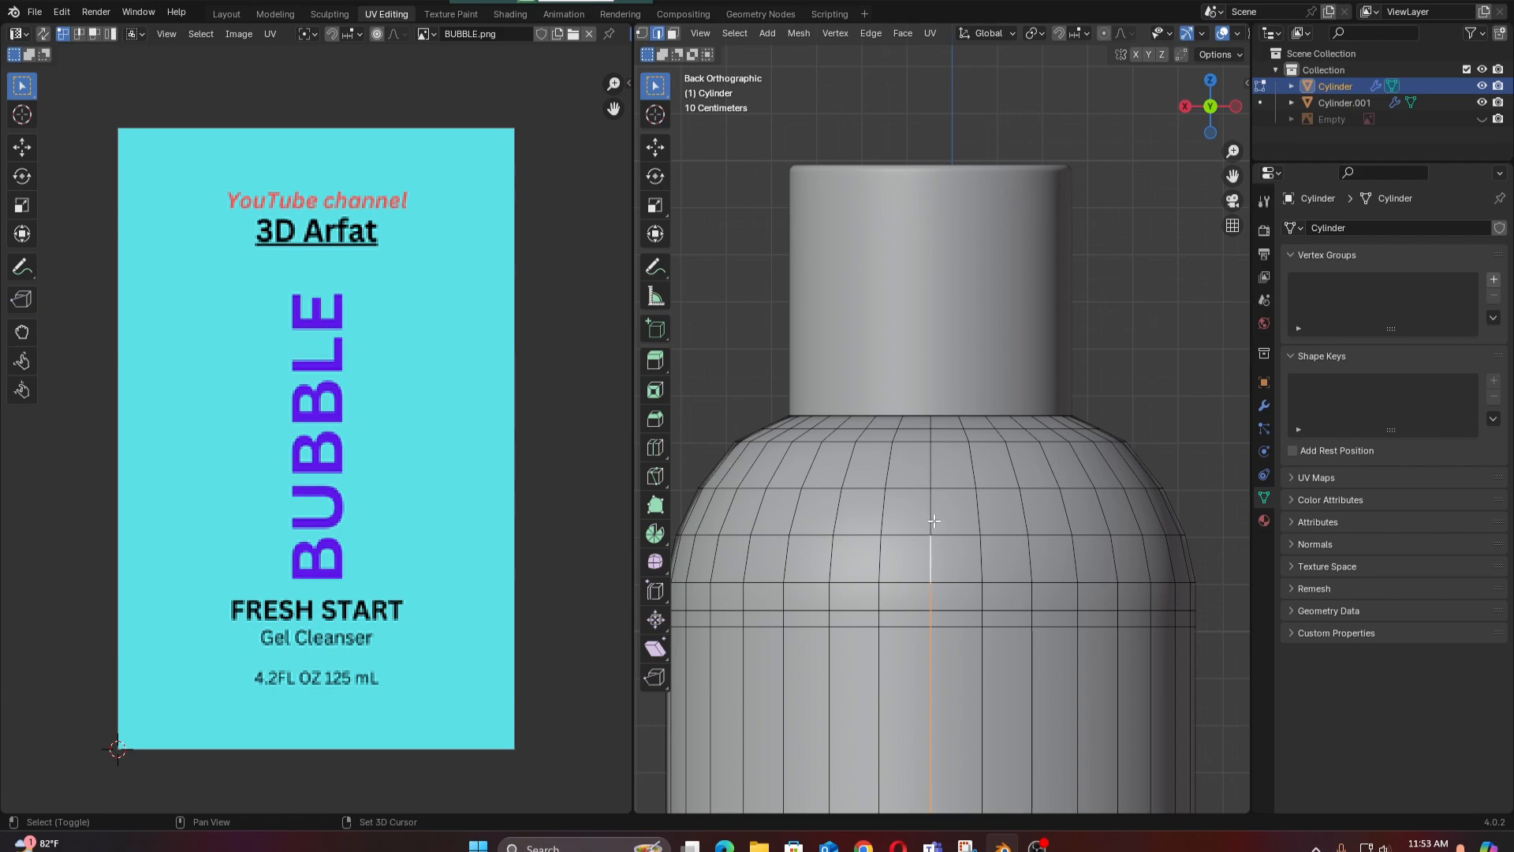
left_click(929, 492, "shift")
left_click(929, 470, "shift")
left_click(931, 424, "shift")
scroll(932, 422, "down", 6)
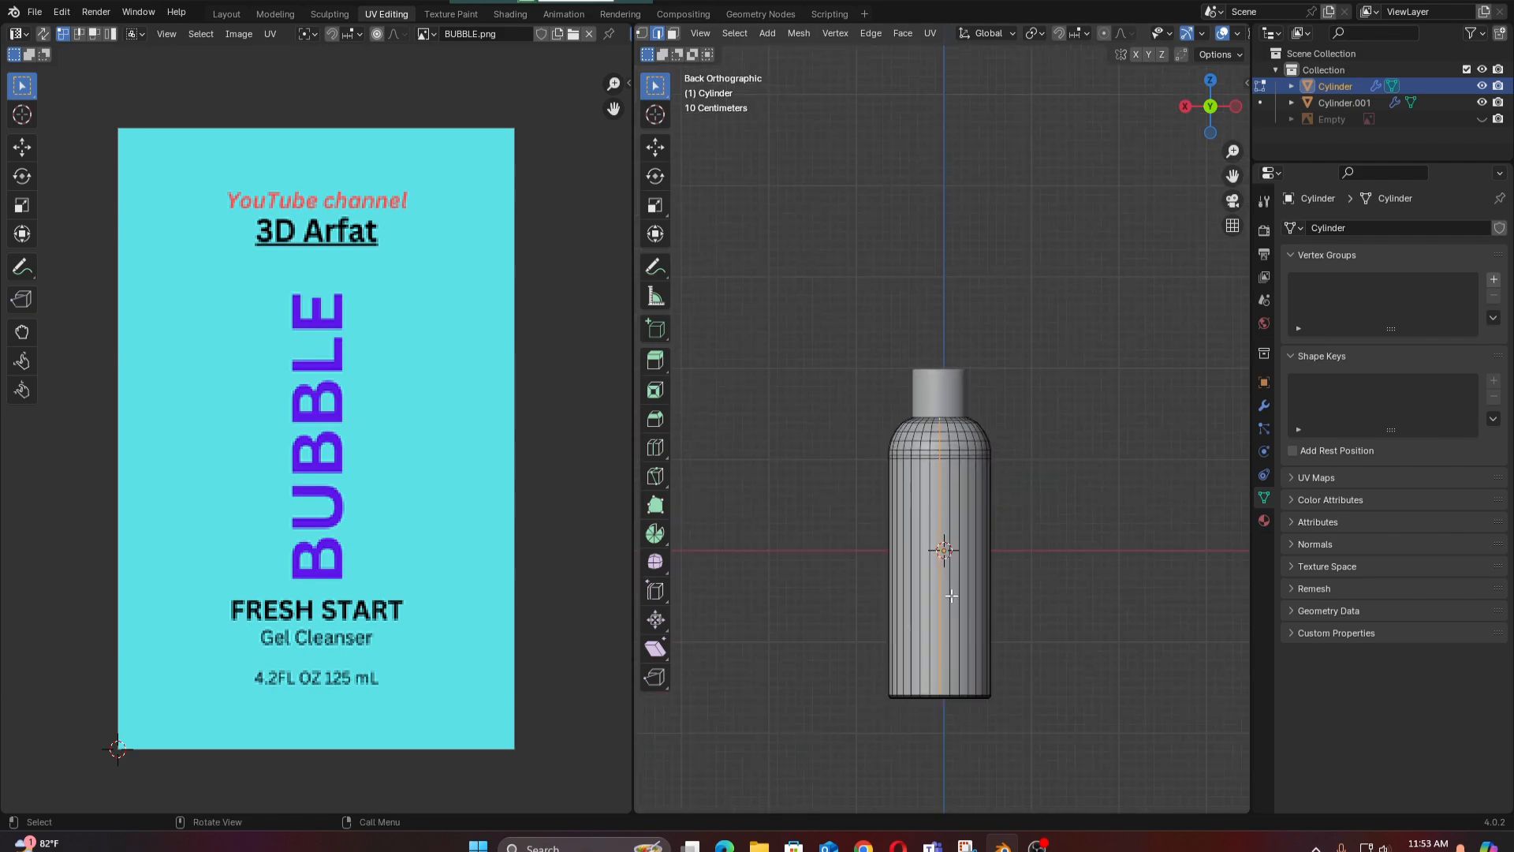
Mark the selected vertical edge line on the back of the bottle as a UV seam.
middle_click_drag(931, 423, 944, 520)
key("KP_1")
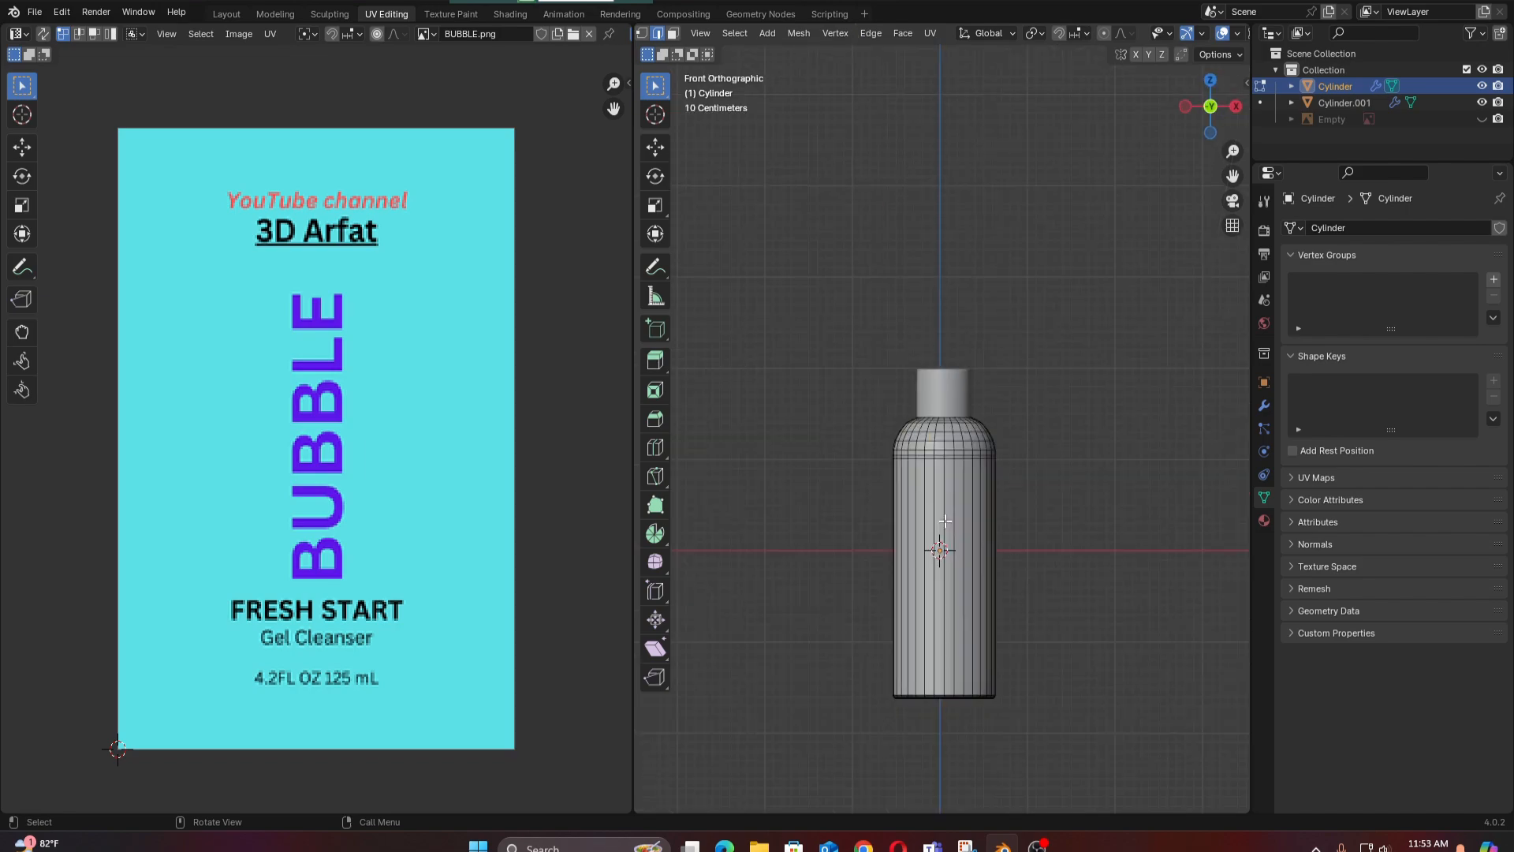
key("KP_3")
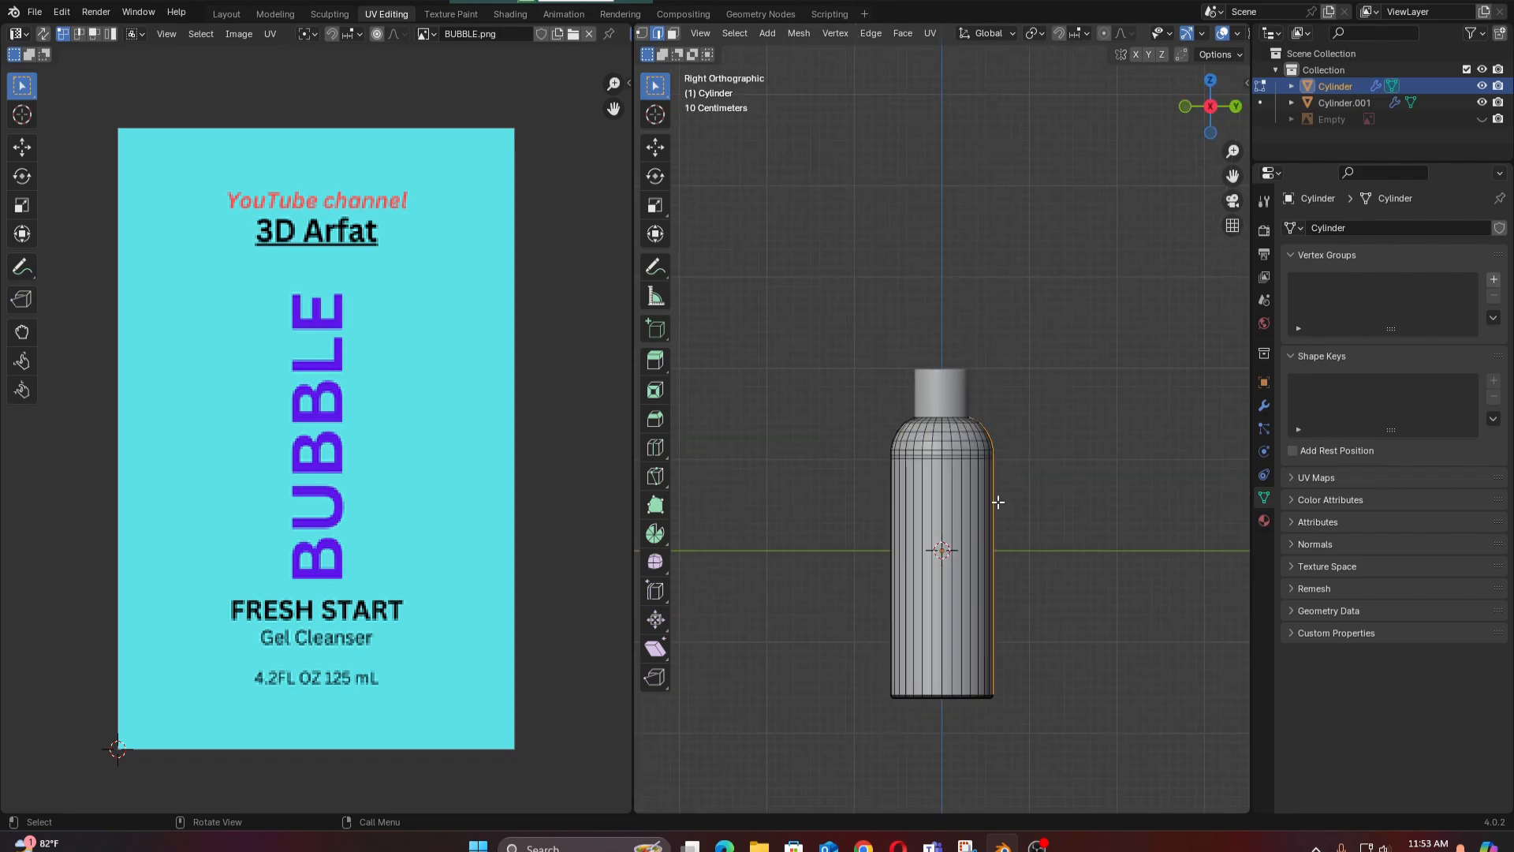
left_click(1236, 107)
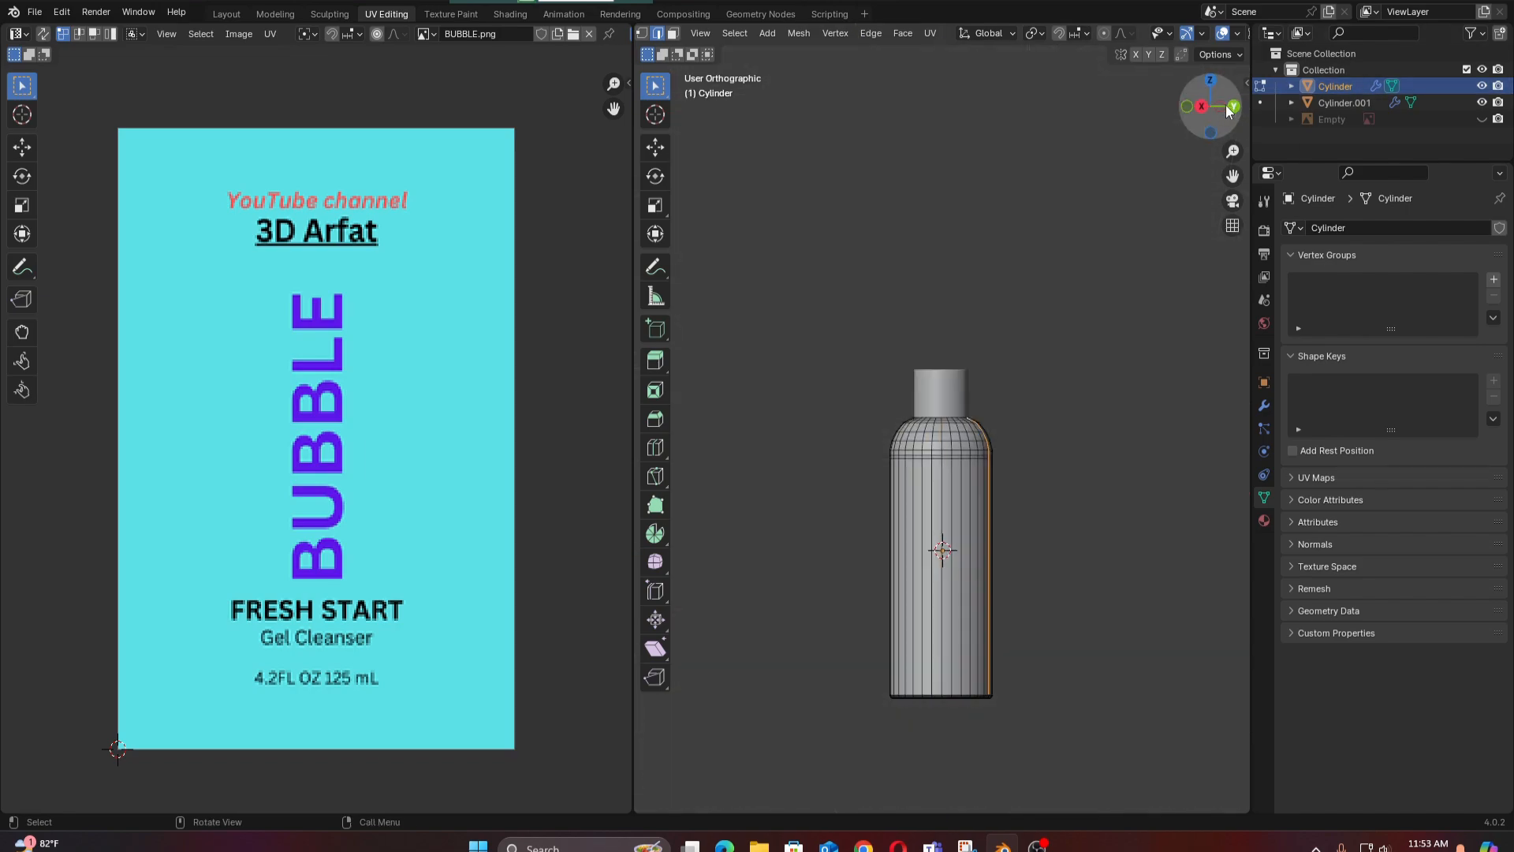
left_click(1211, 107)
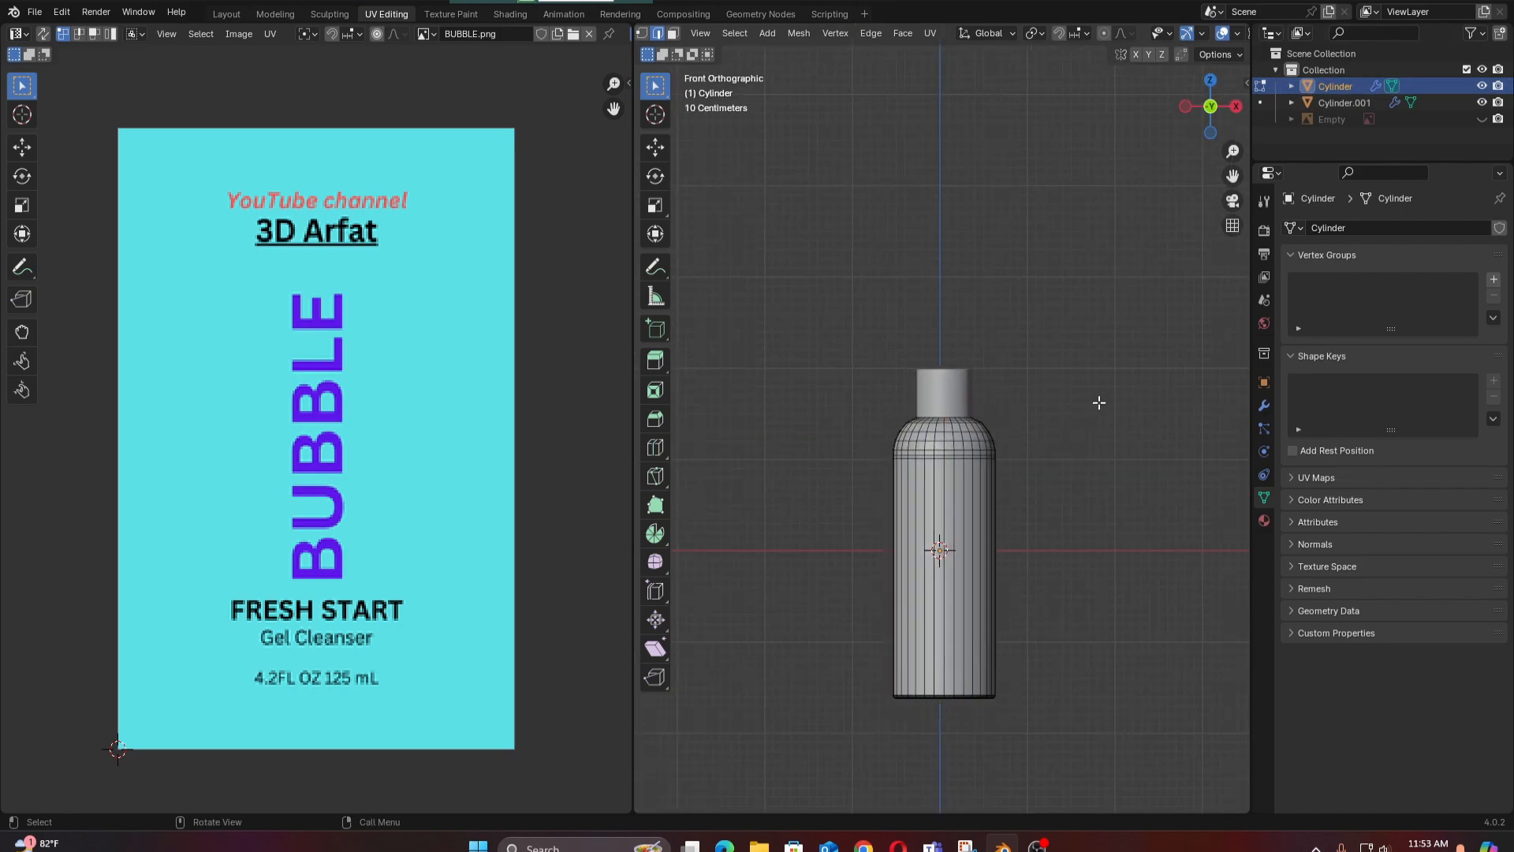
left_click(1211, 107)
scroll(984, 536, "up", 4)
middle_click_drag(984, 530, 986, 284, "shift")
right_click(986, 282)
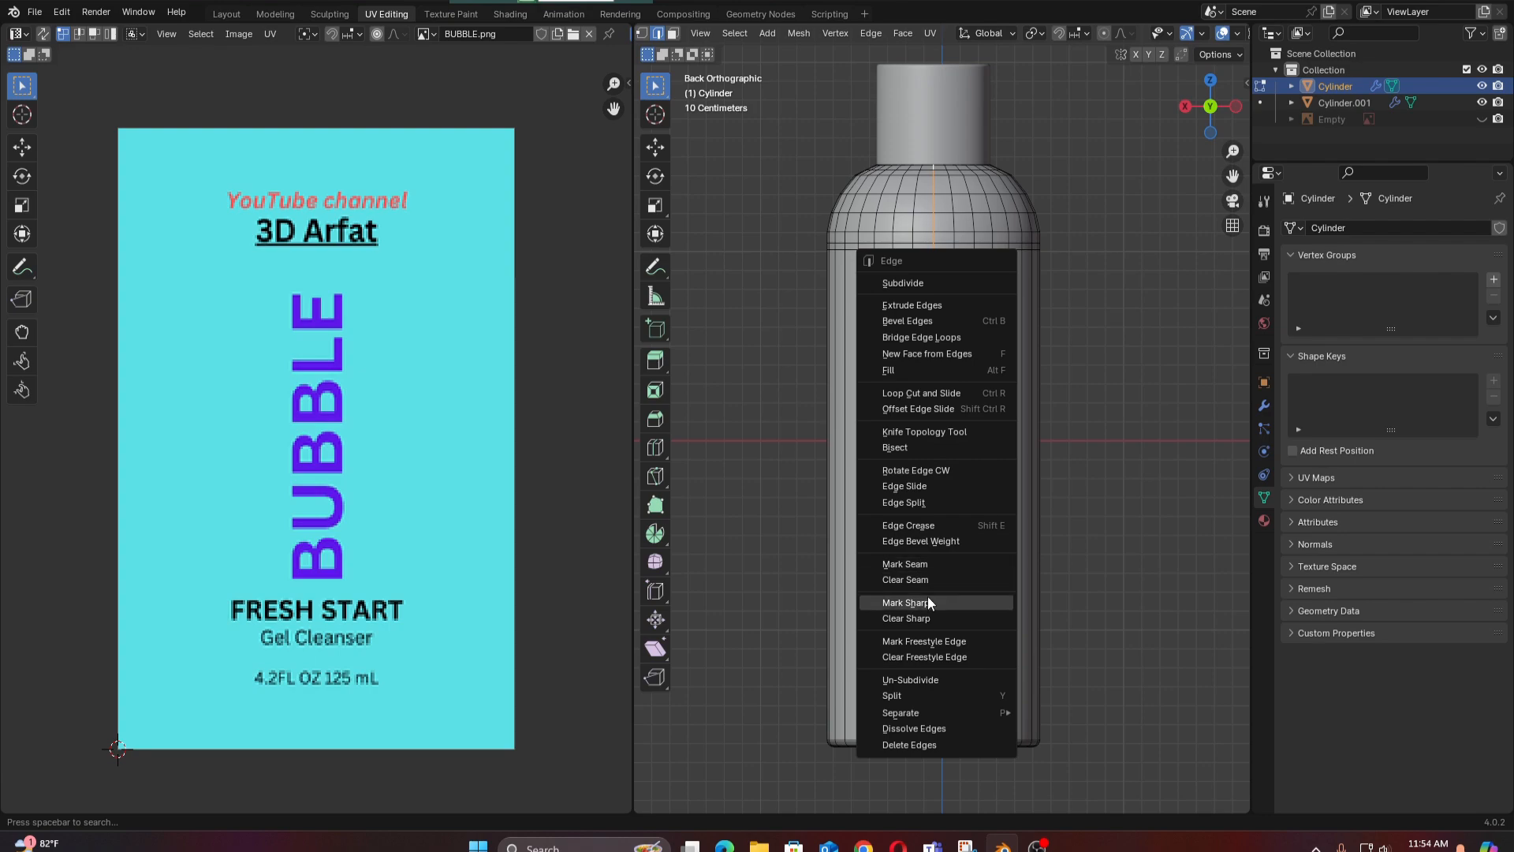
left_click(916, 562)
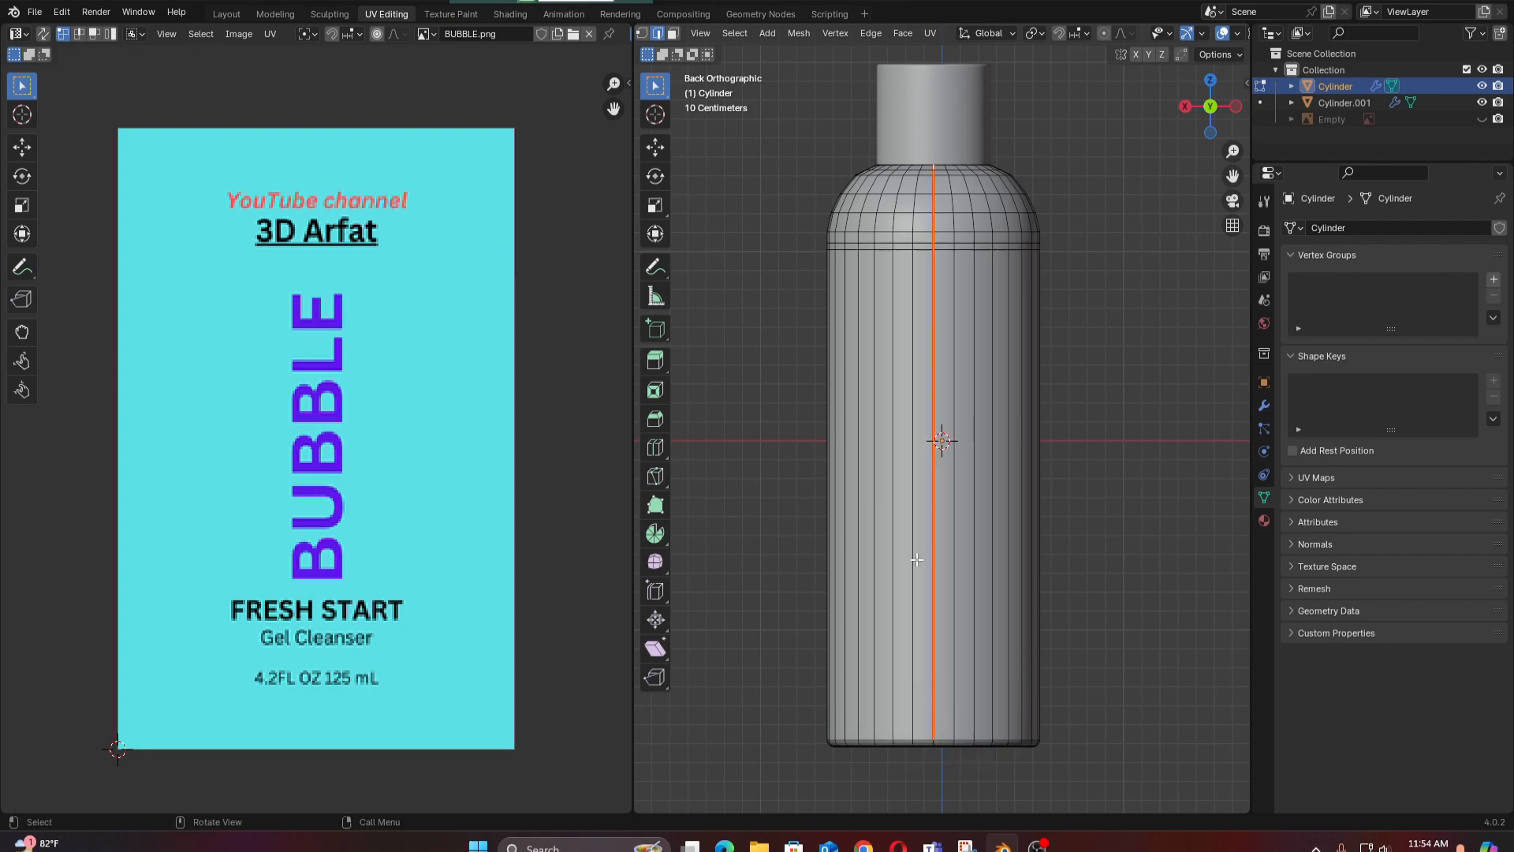
scroll(934, 378, "down", 3)
scroll(934, 378, "up", 2)
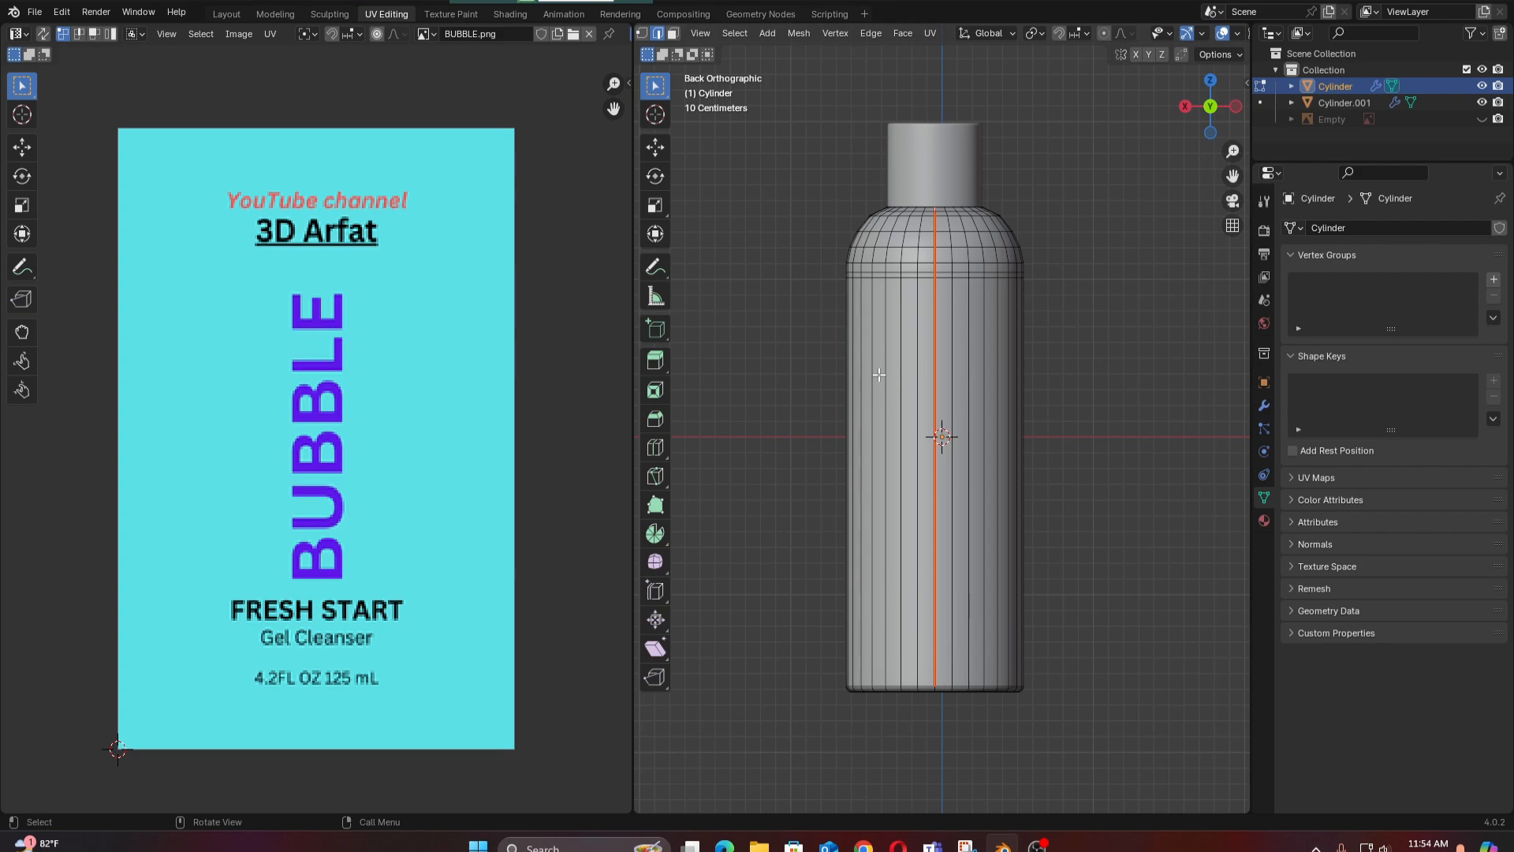
Show the bottle from the front in Material Preview shading and select its whole mesh to display the UV layout.
key("KP_1")
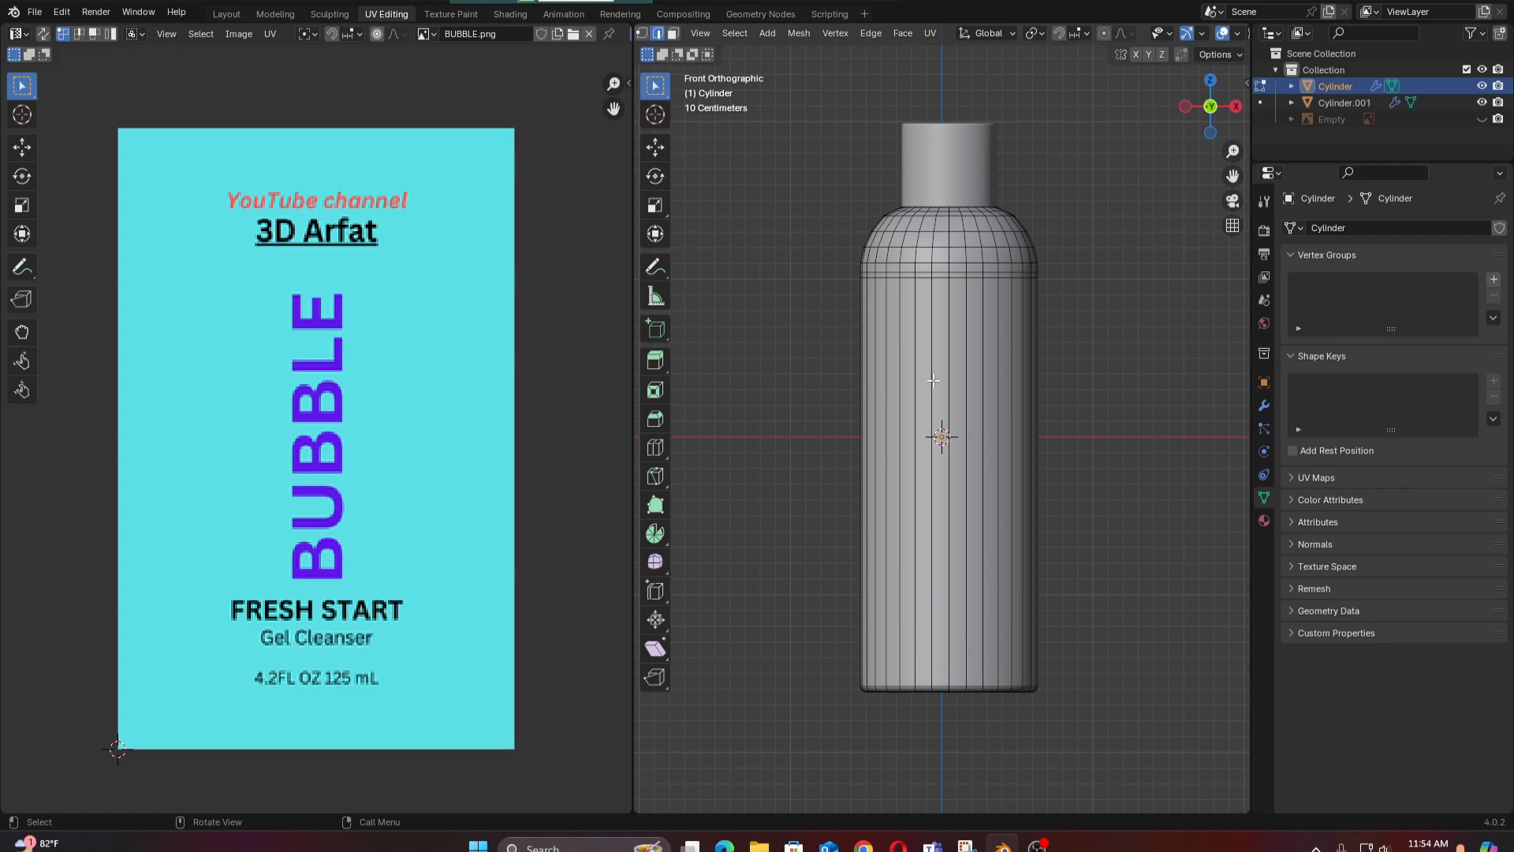
key("Tab")
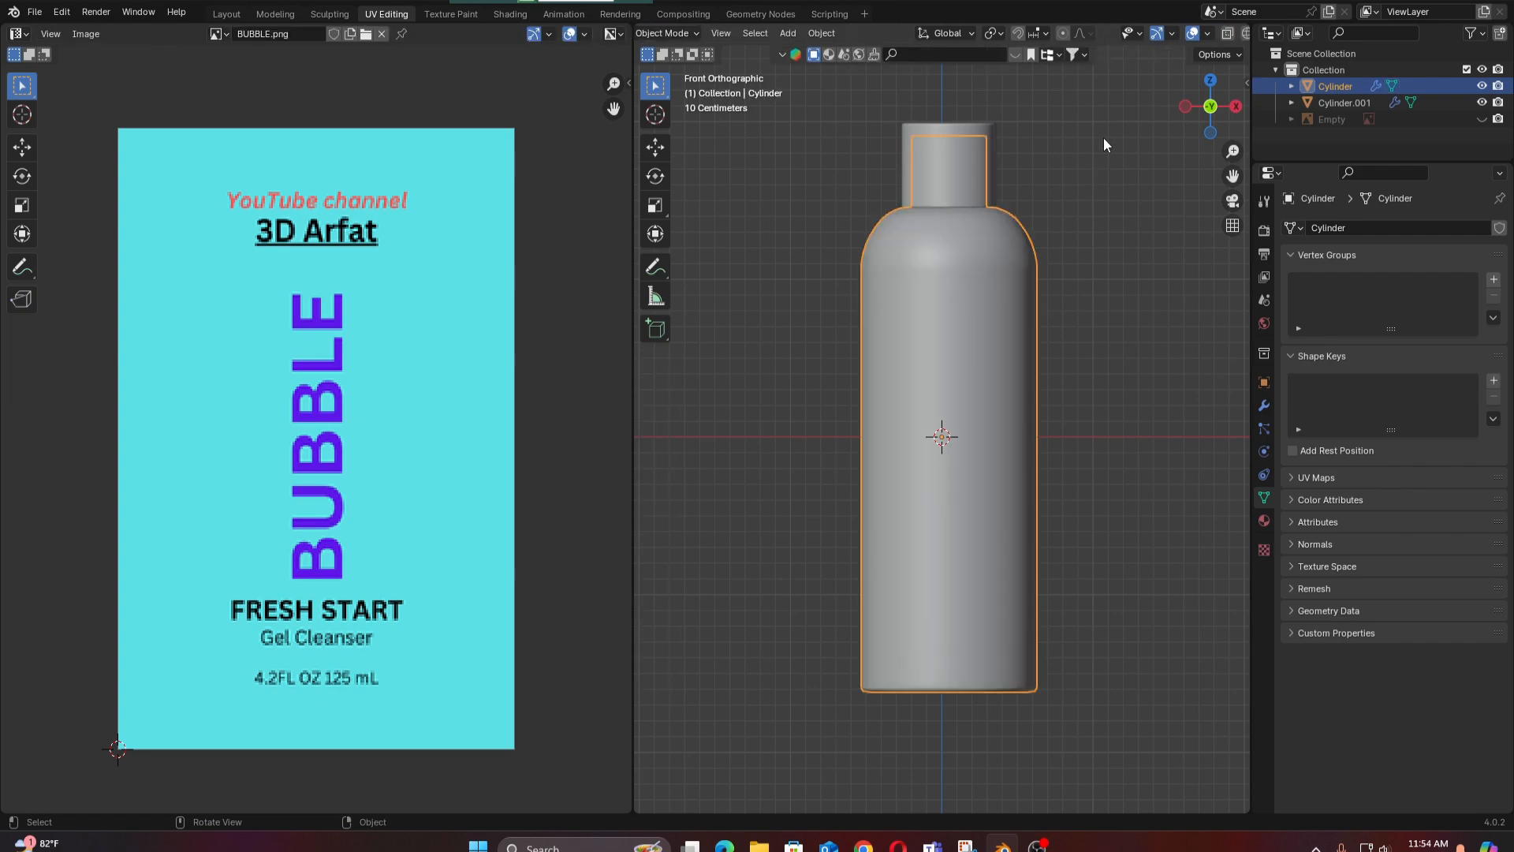
key("Tab")
scroll(1168, 33, "down", 5)
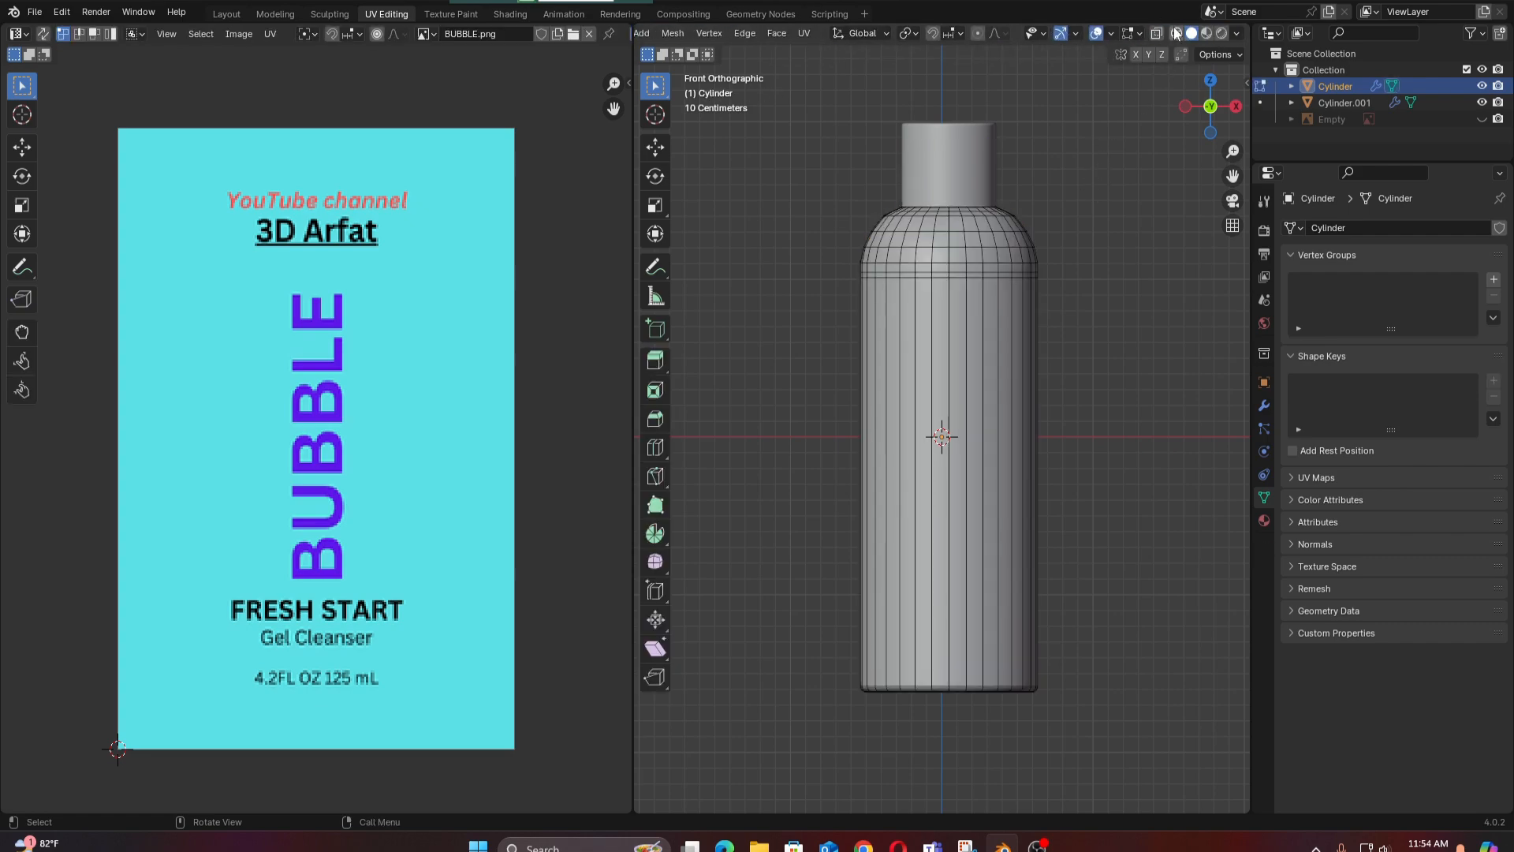
left_click(1207, 34)
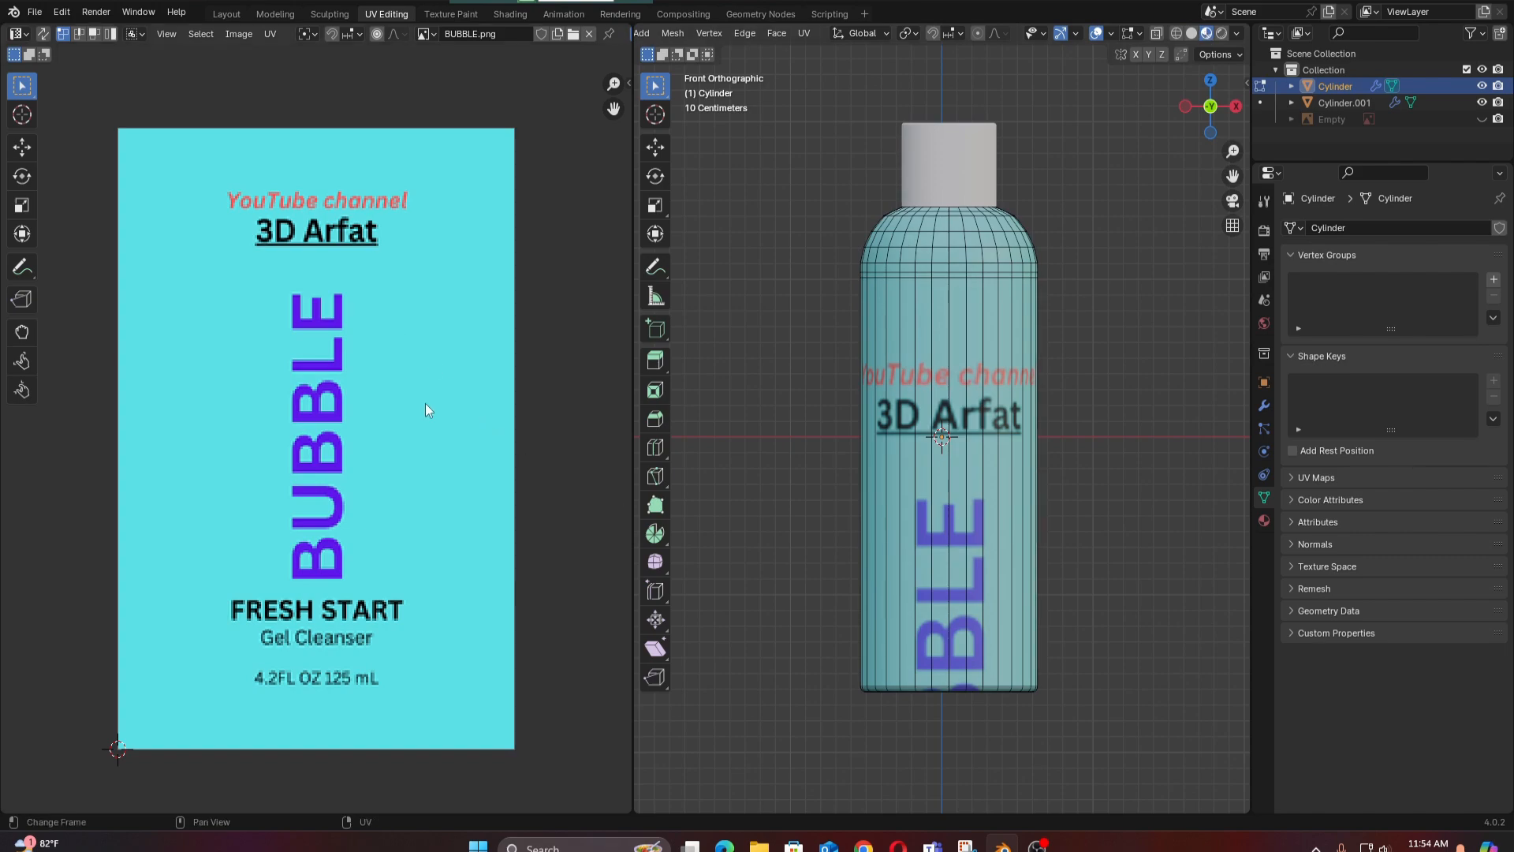
key("a")
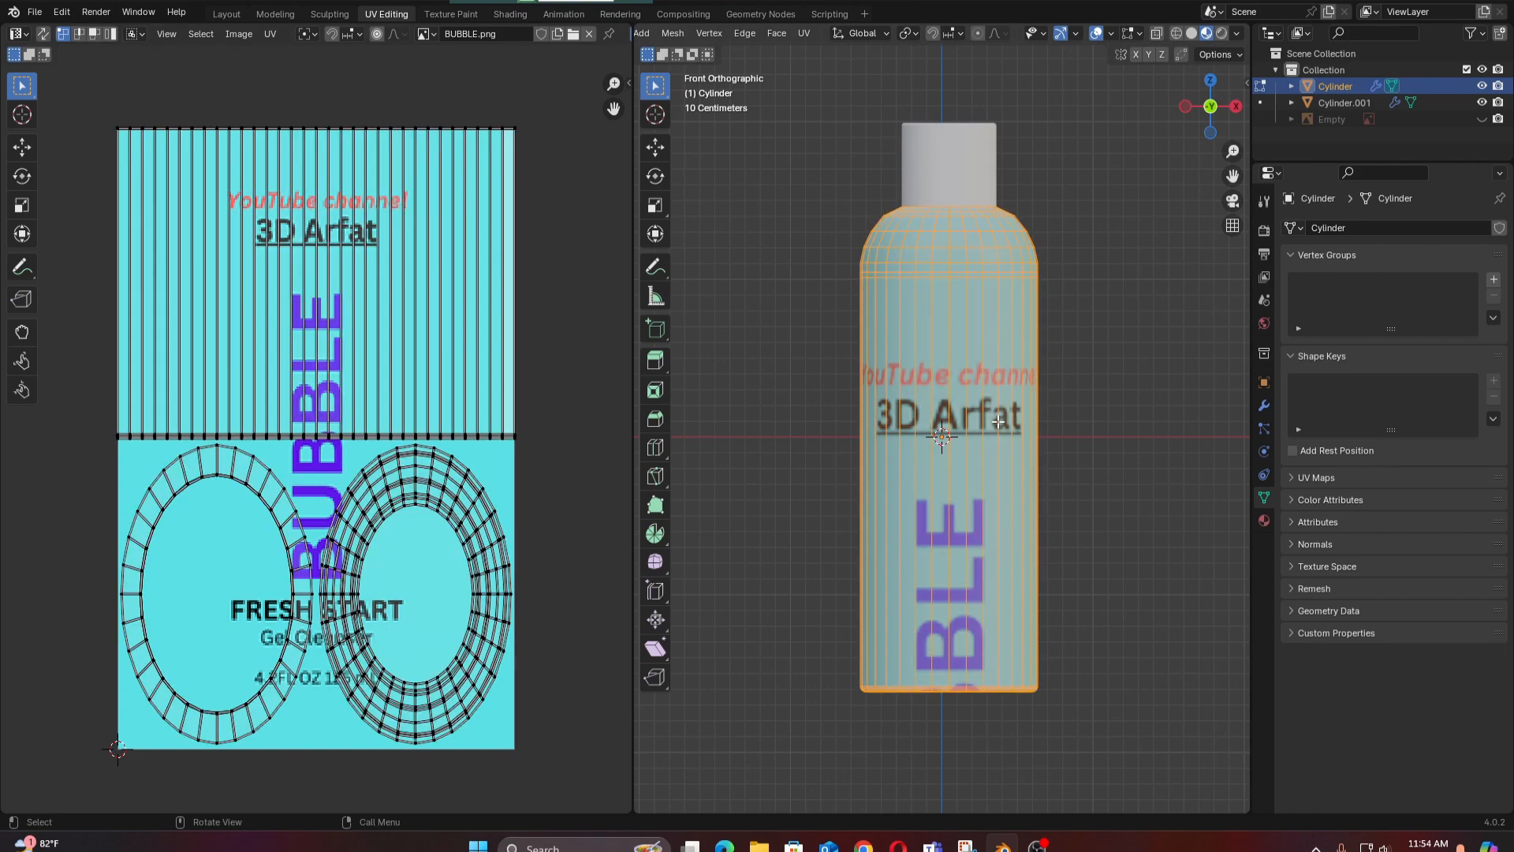
scroll(997, 422, "down", 4)
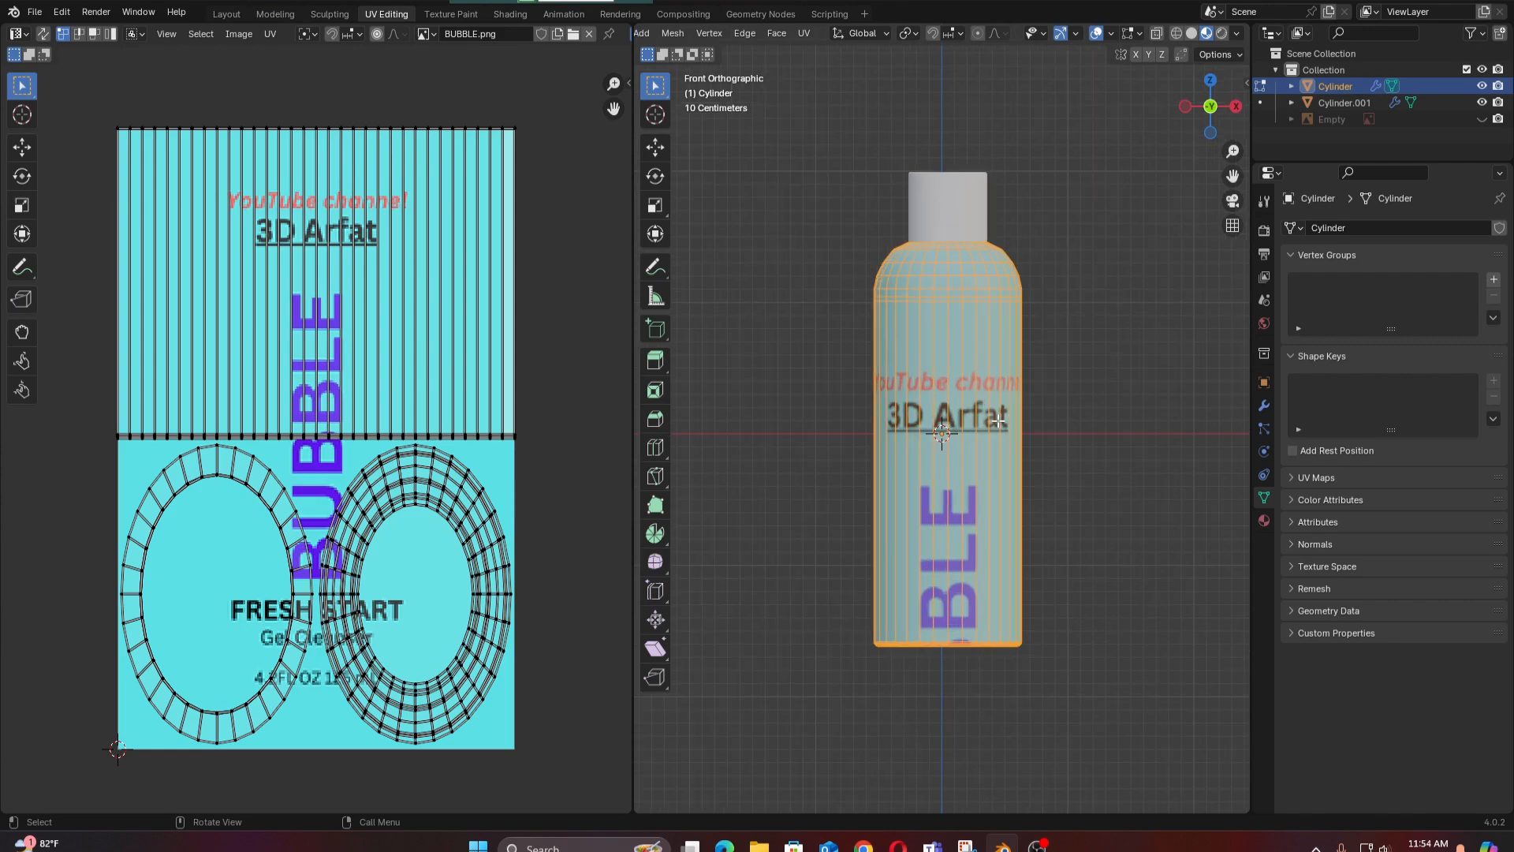
left_click_drag(137, 461, 509, 734)
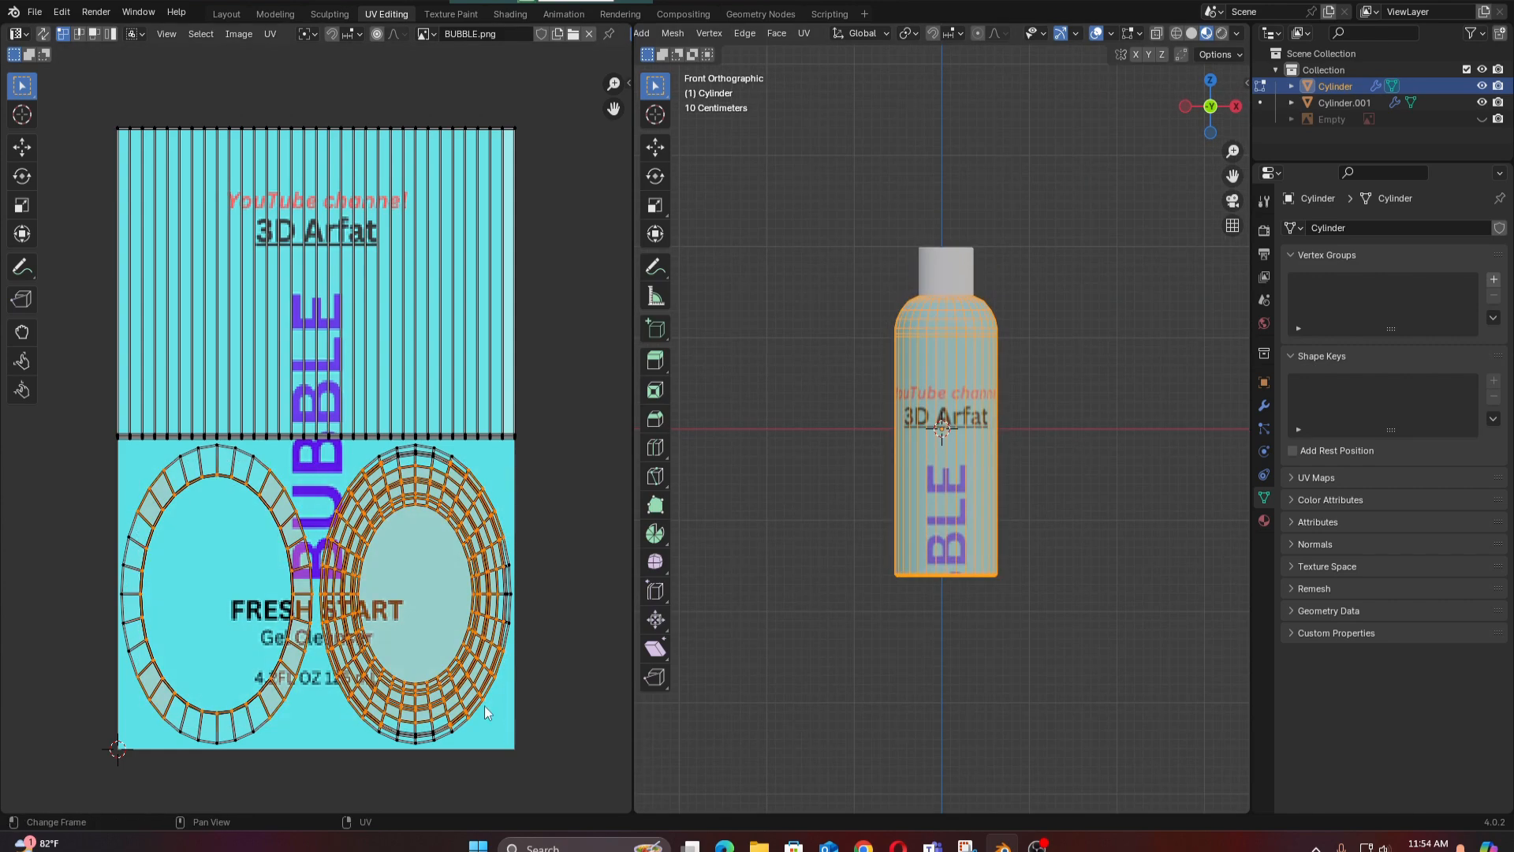
left_click_drag(159, 449, 551, 781)
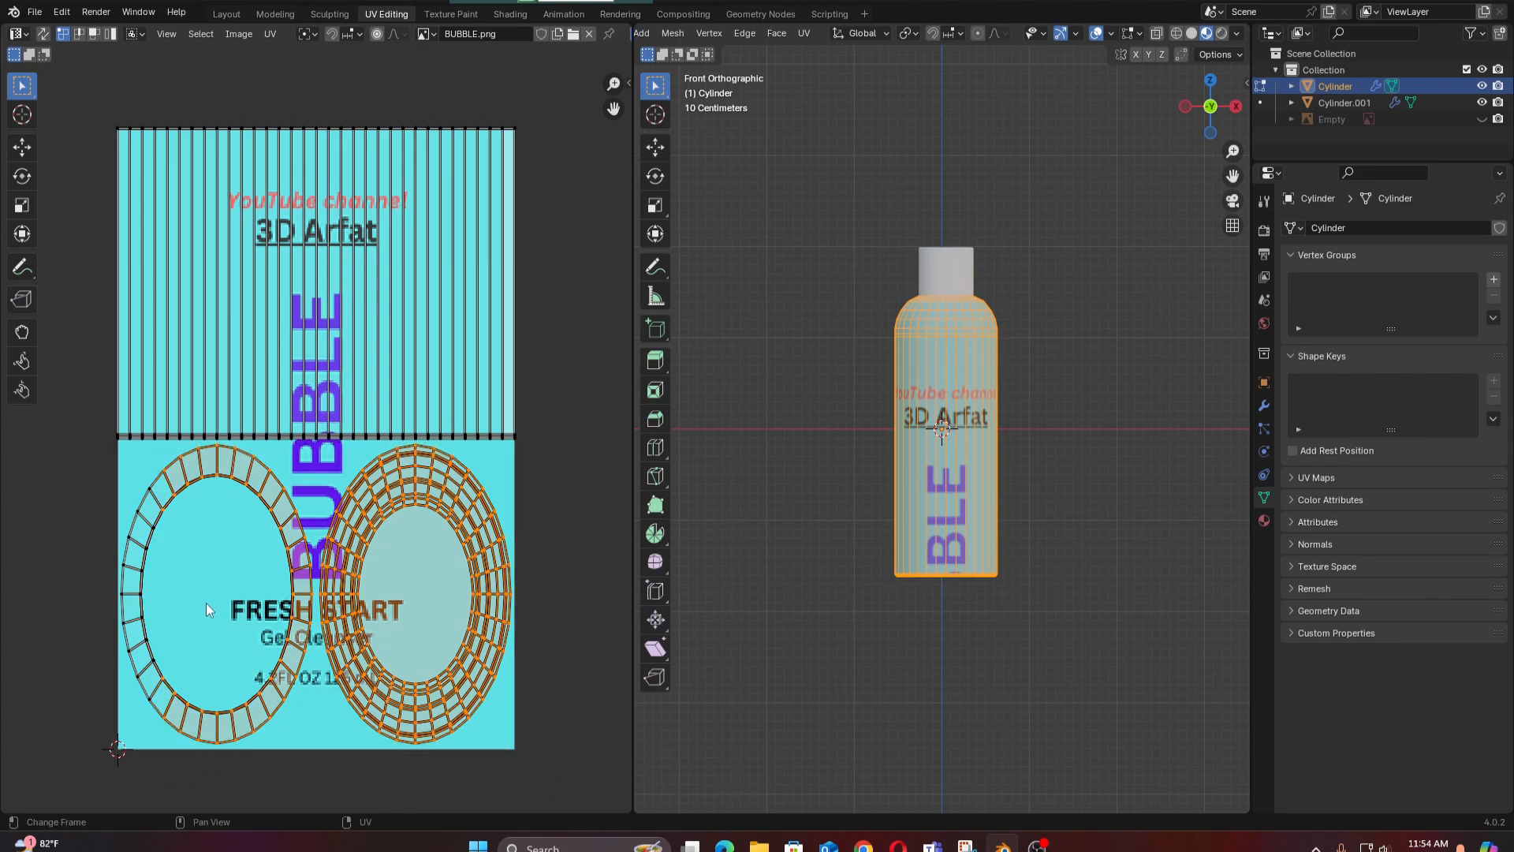
key("l")
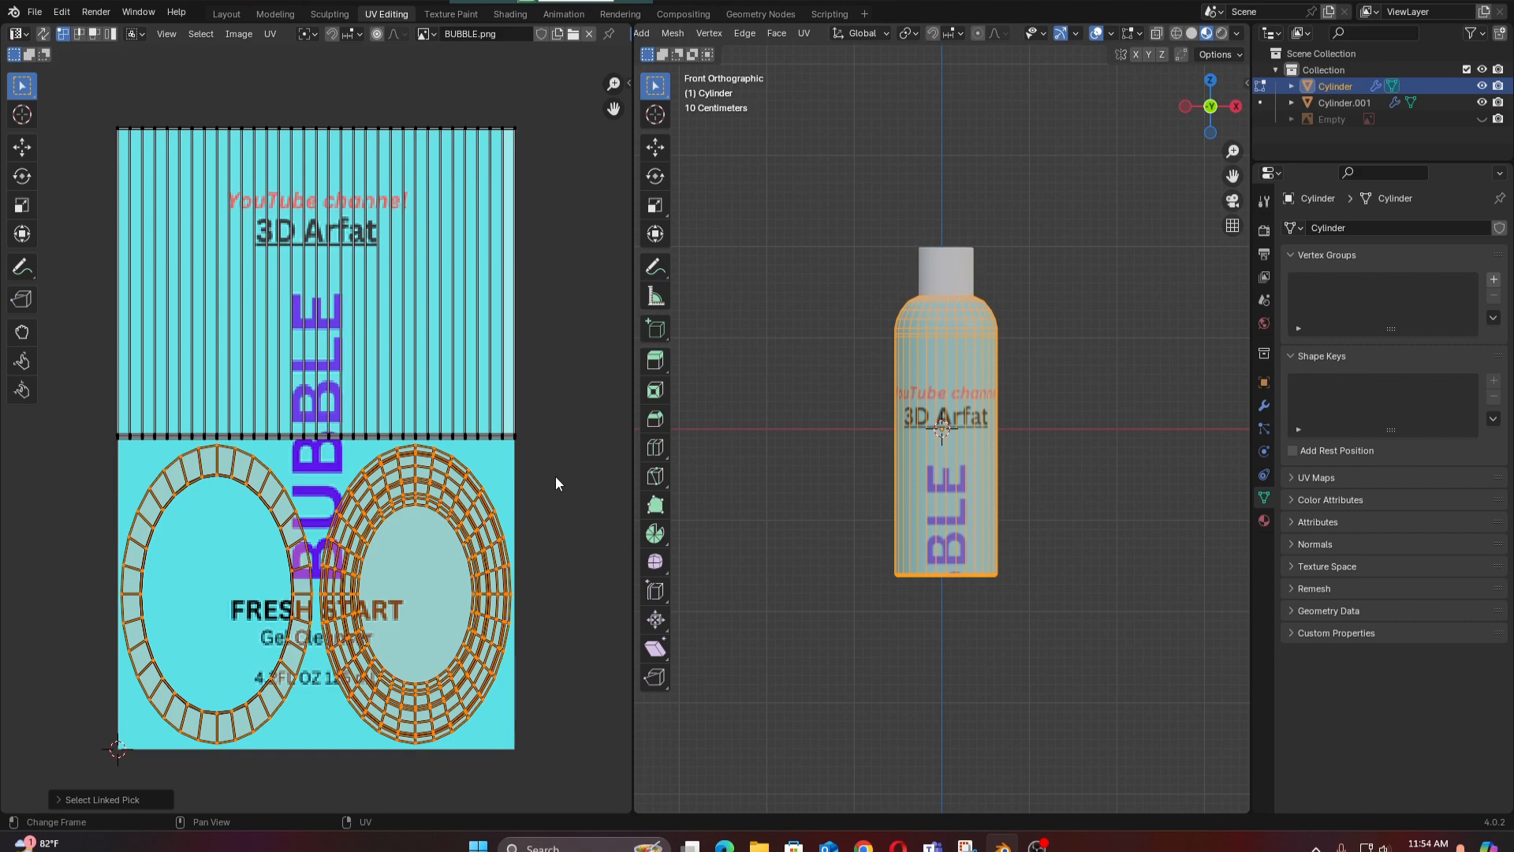
left_click(583, 411)
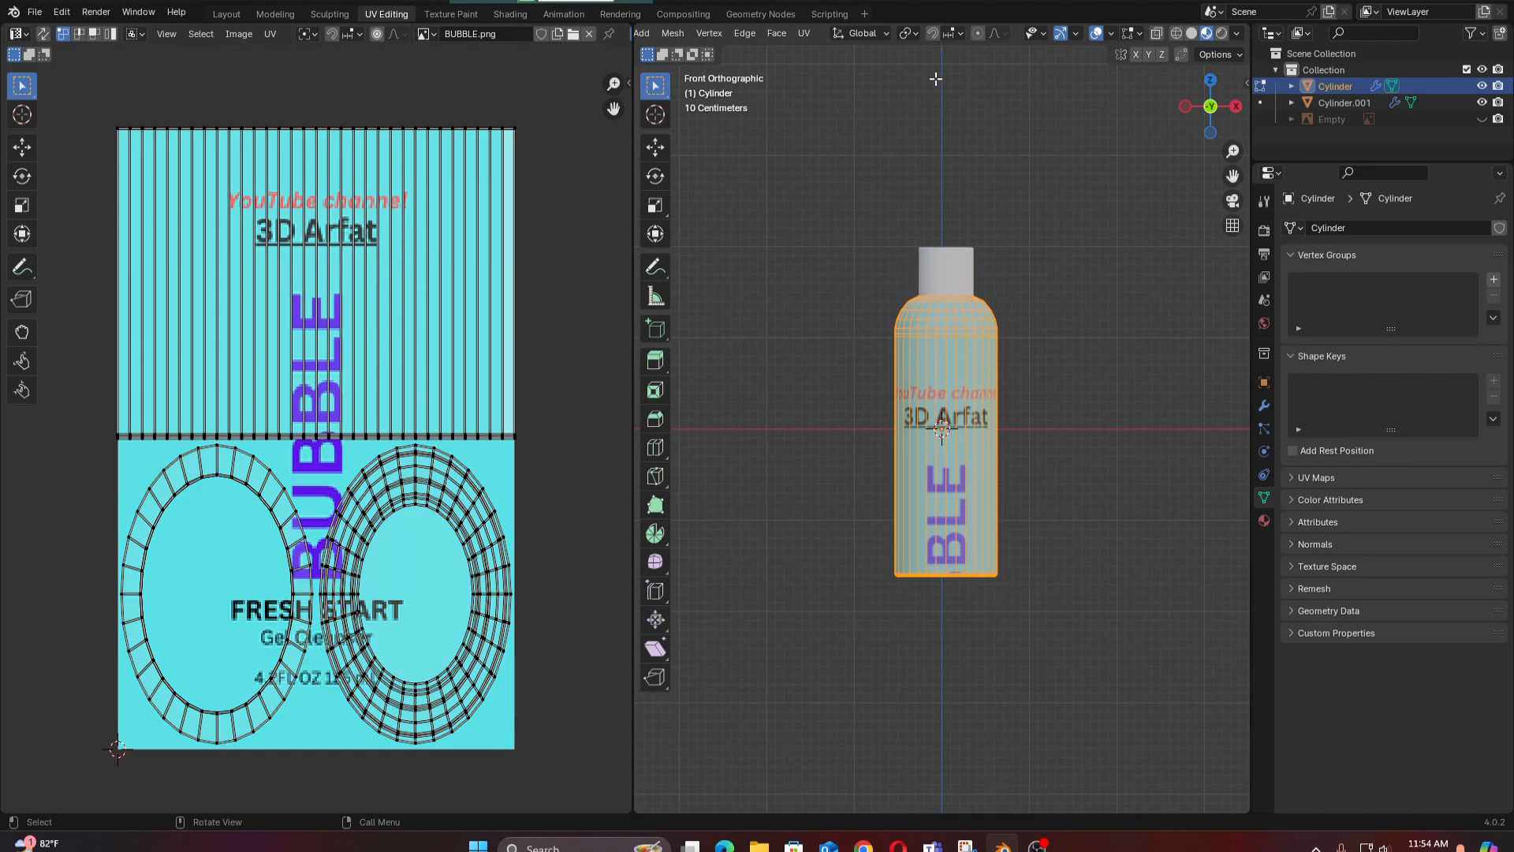
Try the standard Unwrap on the entire bottle mesh, and undo the unwrap.
left_click(804, 33)
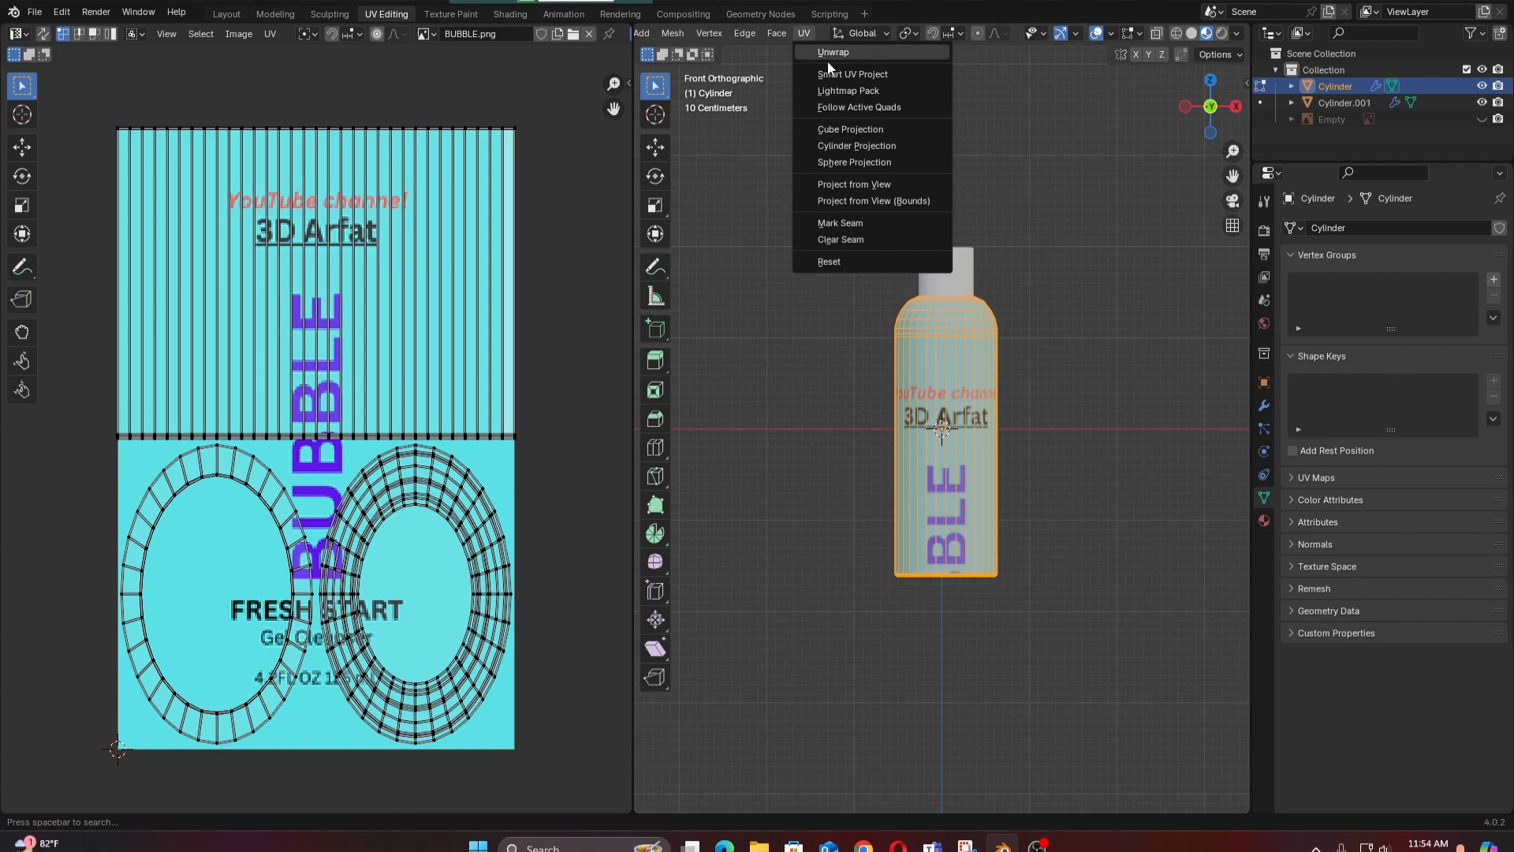
left_click(858, 50)
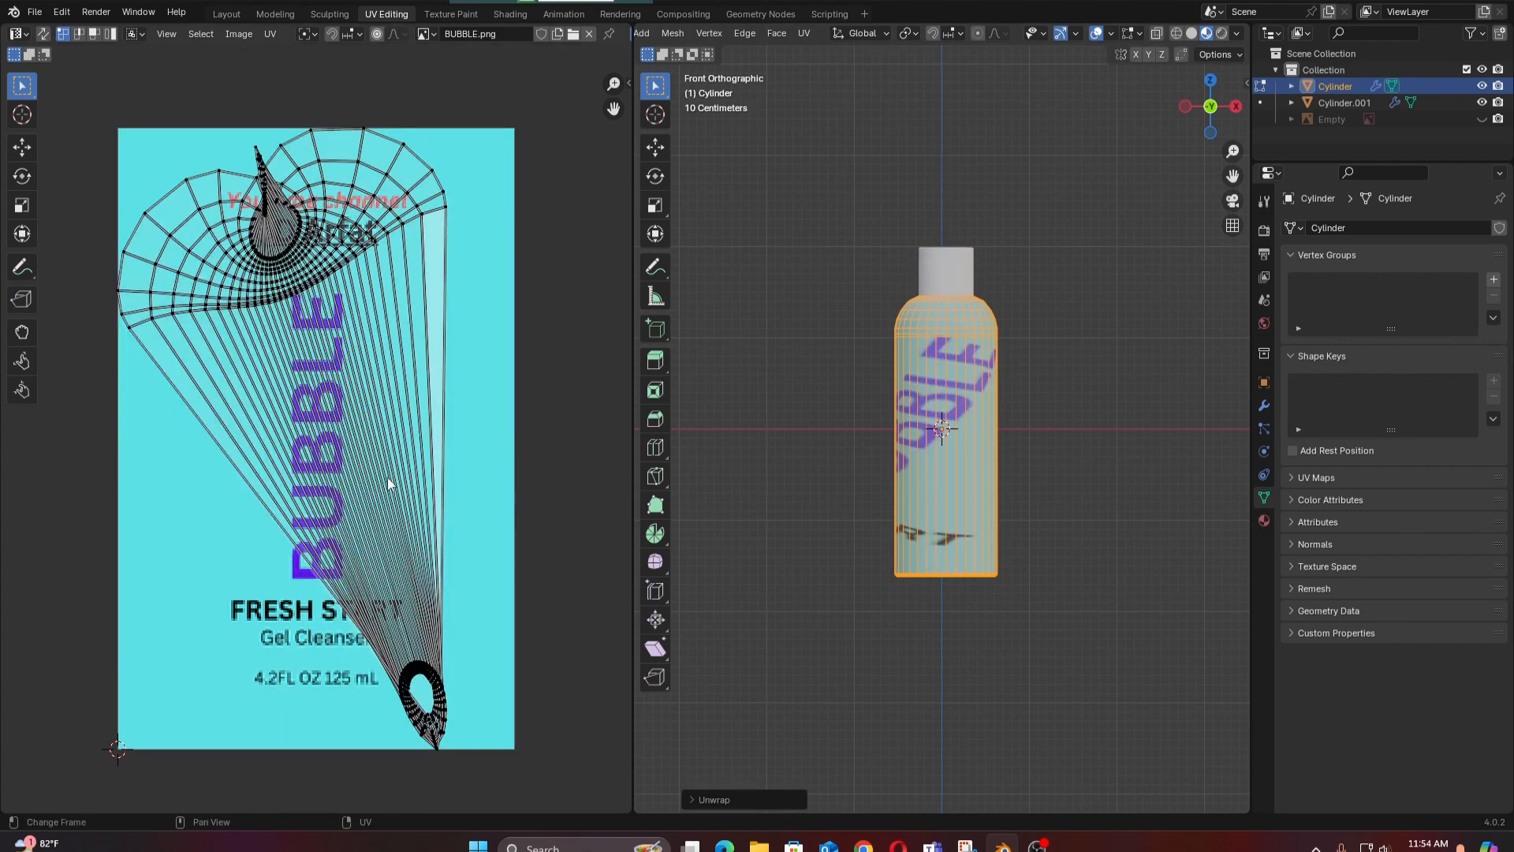
key("ctrl+z")
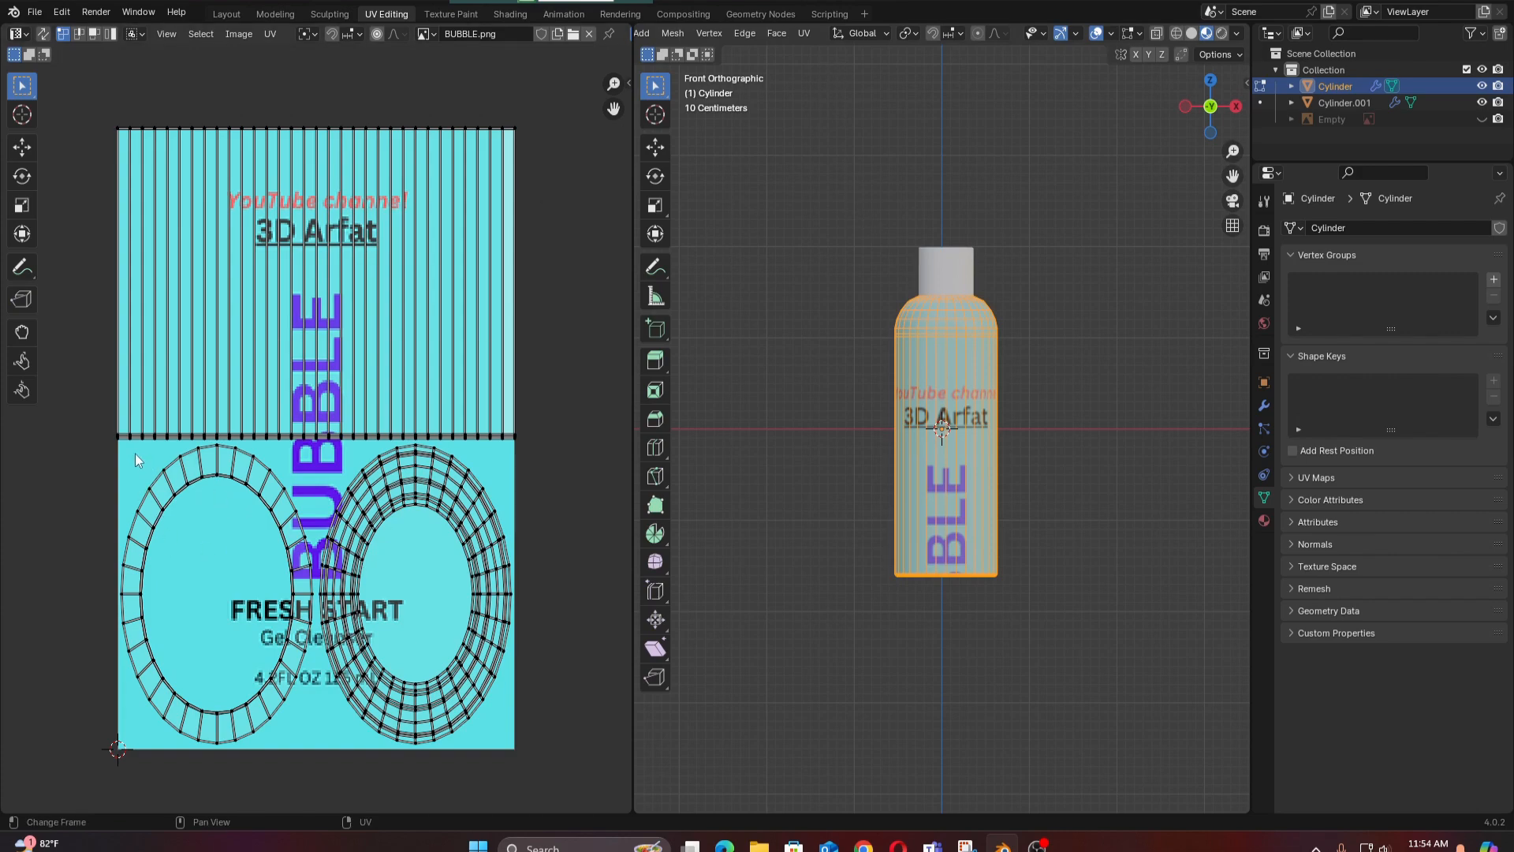
Select both round UV islands completely, shrink them to a tiny size and move them into the label image's lower-right corner.
left_click_drag(131, 451, 535, 759)
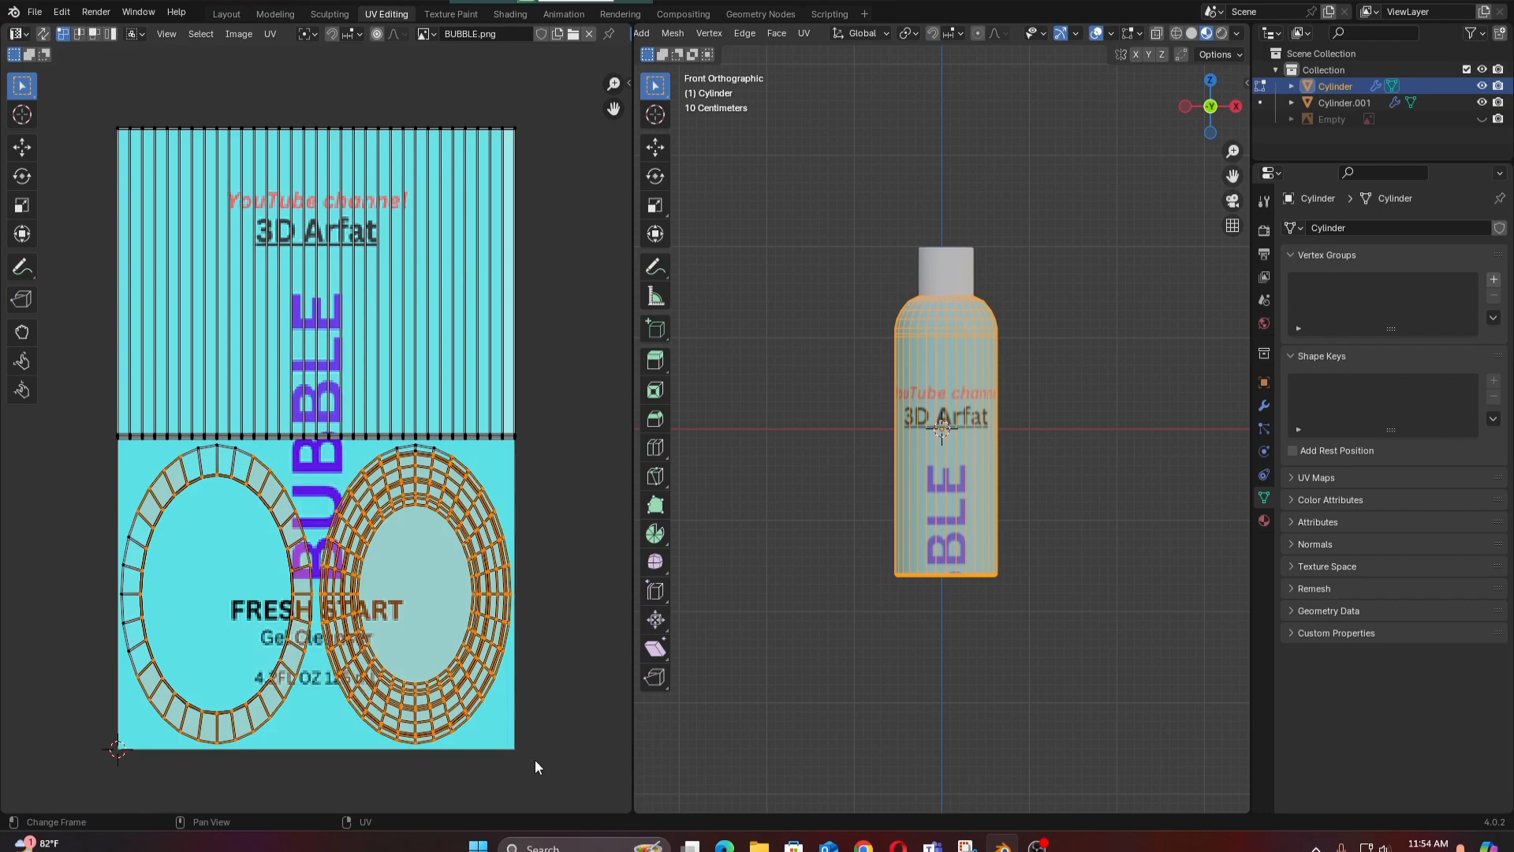
key("l")
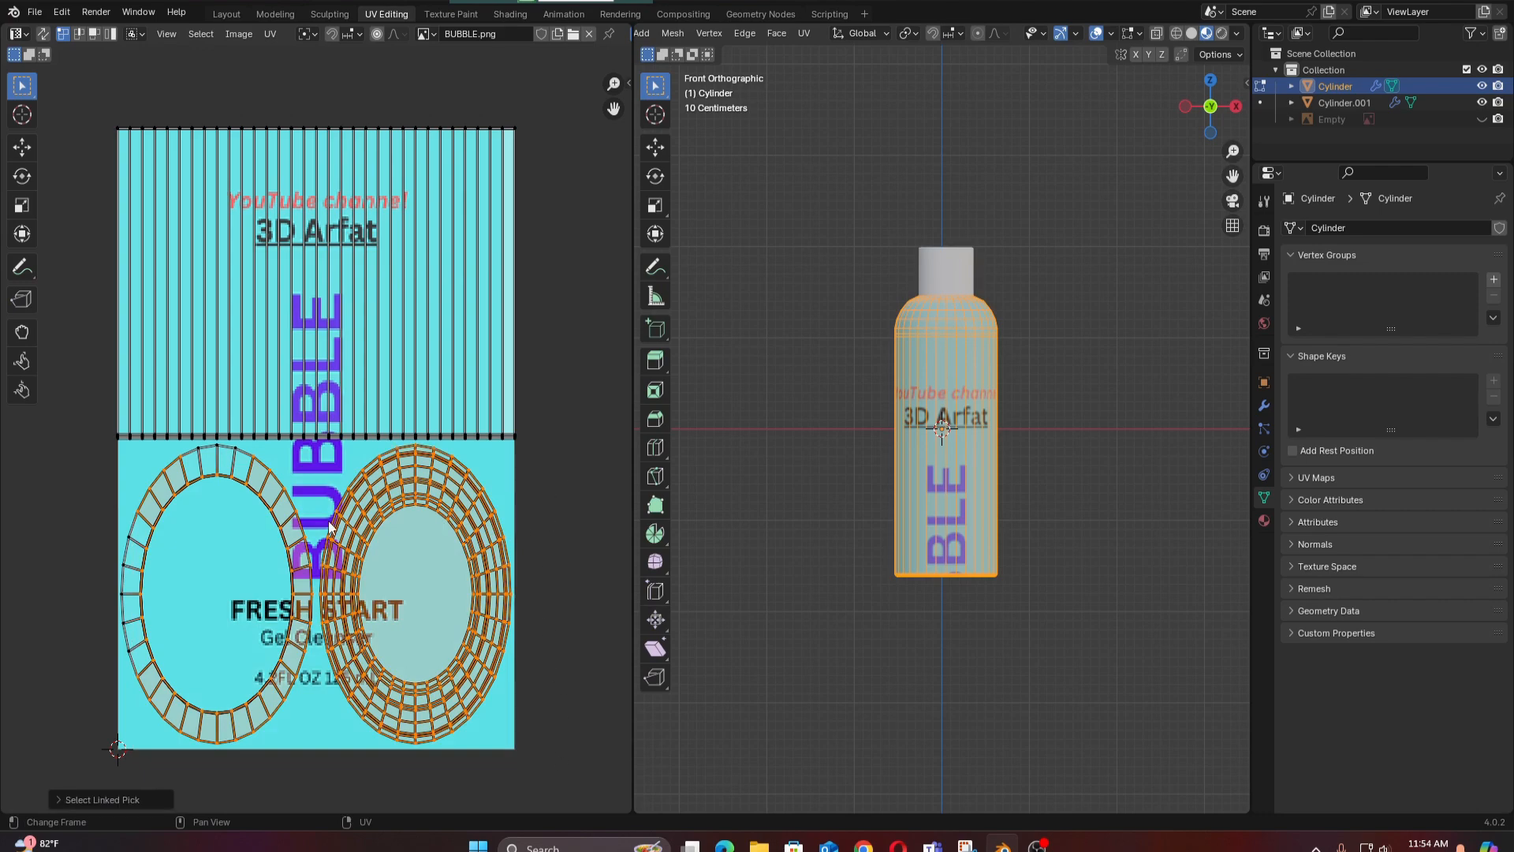
key("l")
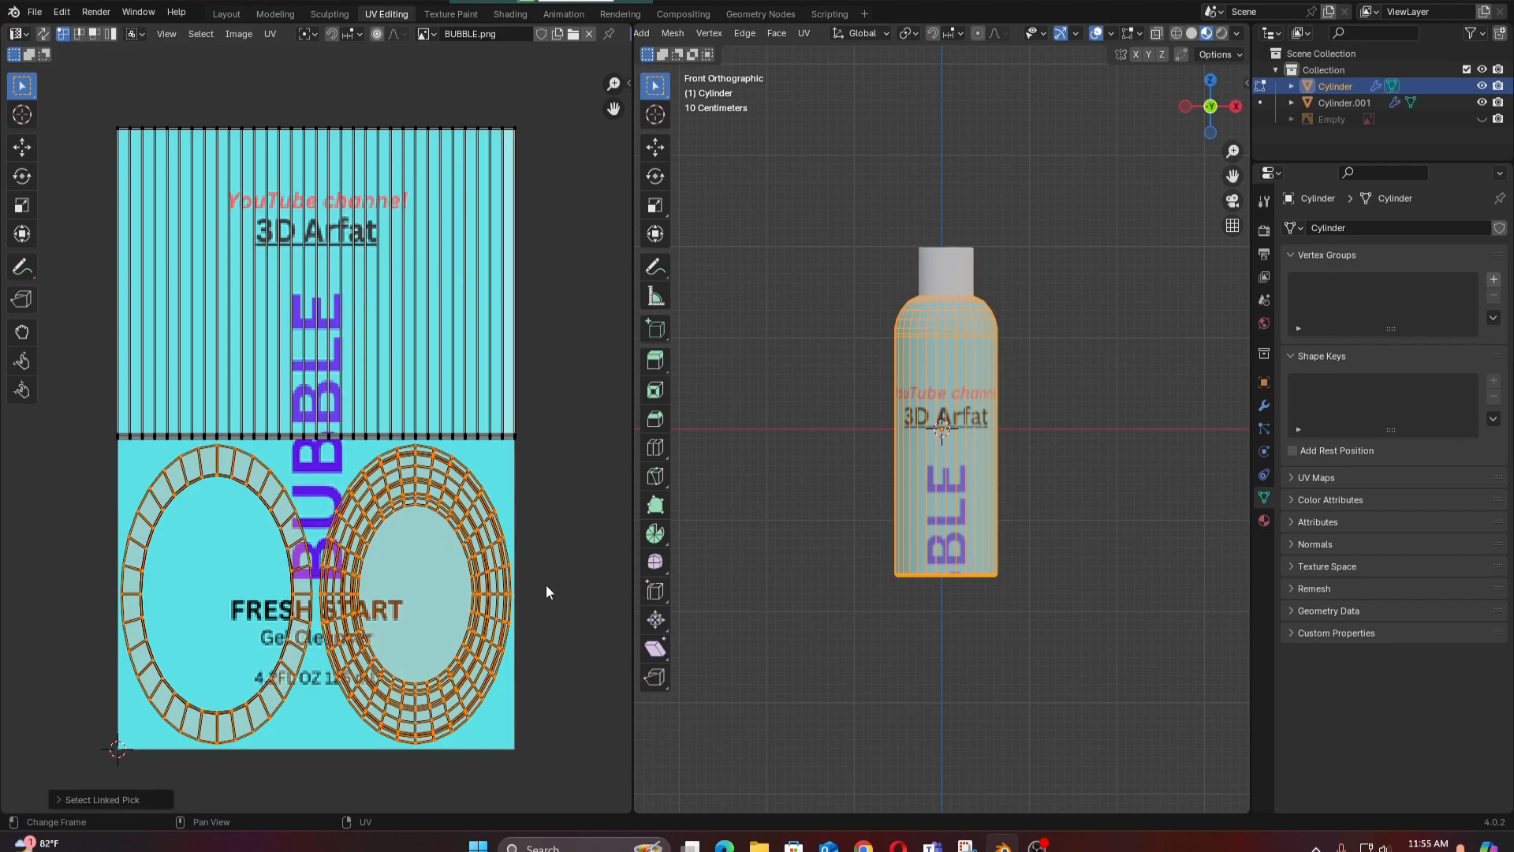
key("s")
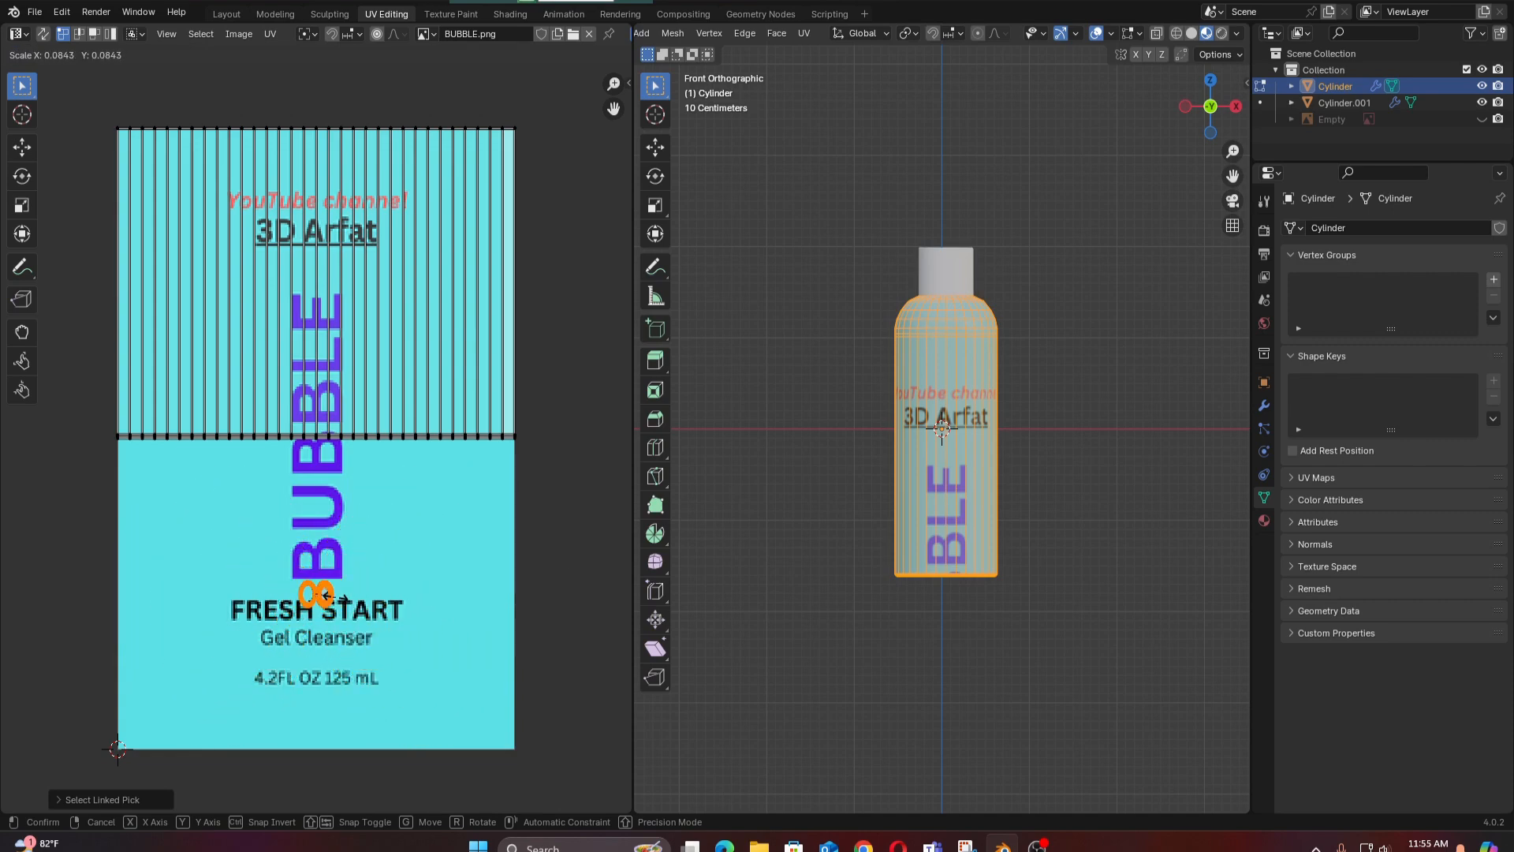
left_click(325, 602)
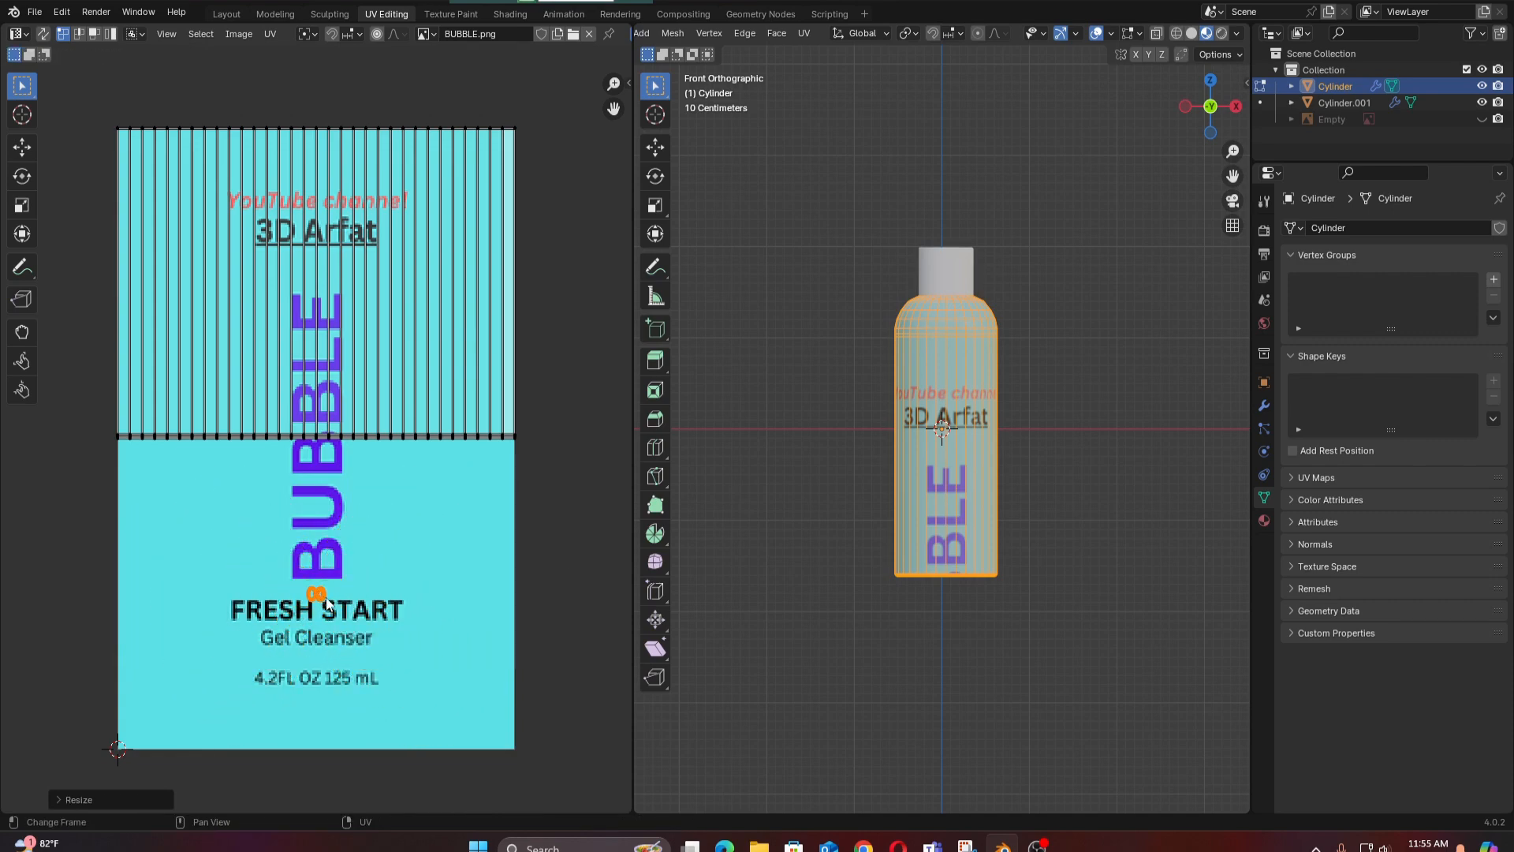
key("g")
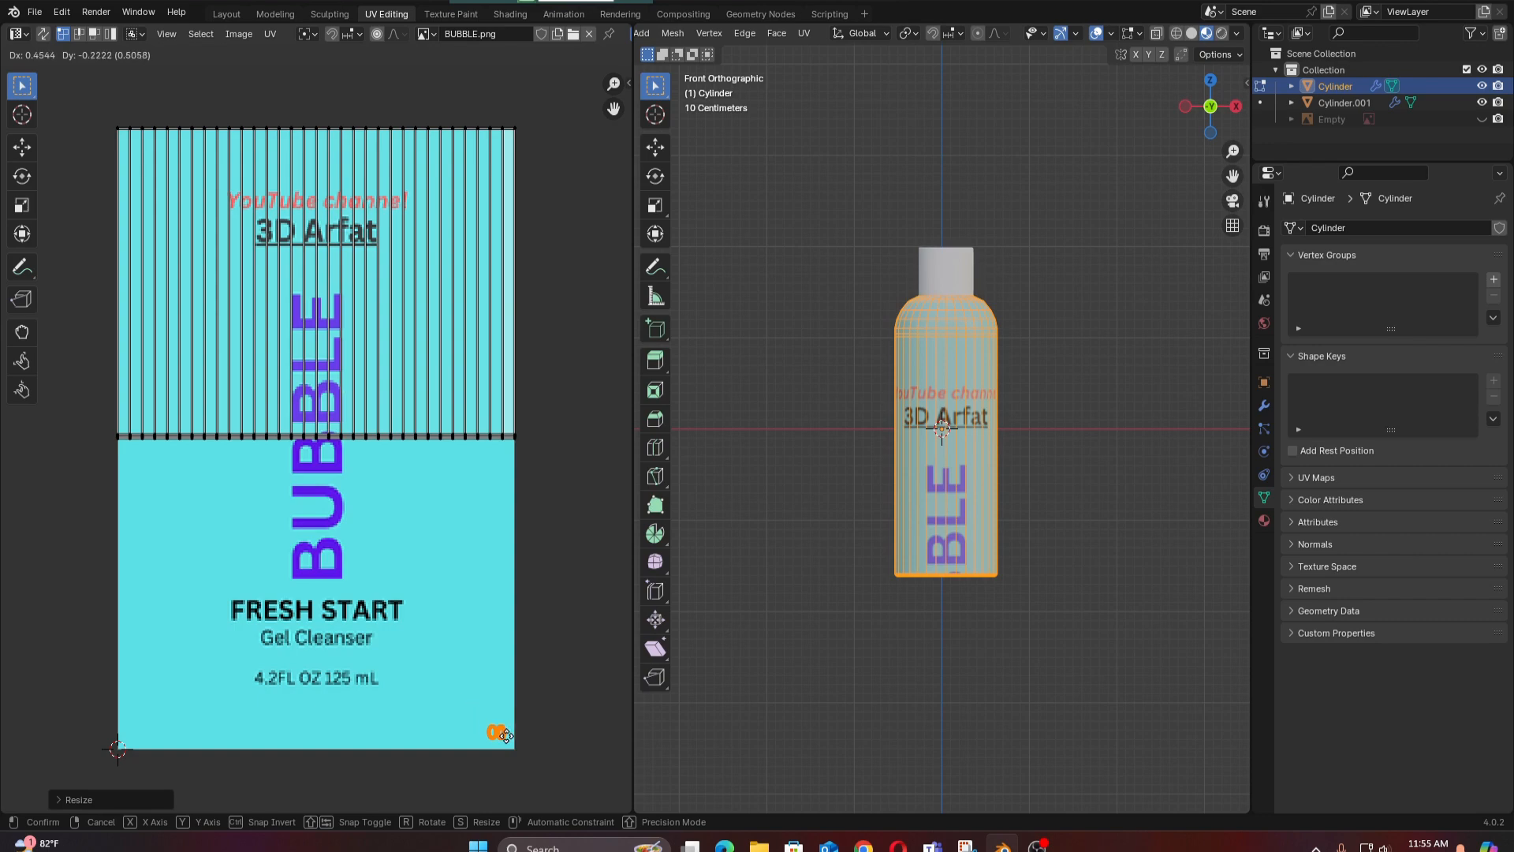
left_click(508, 742)
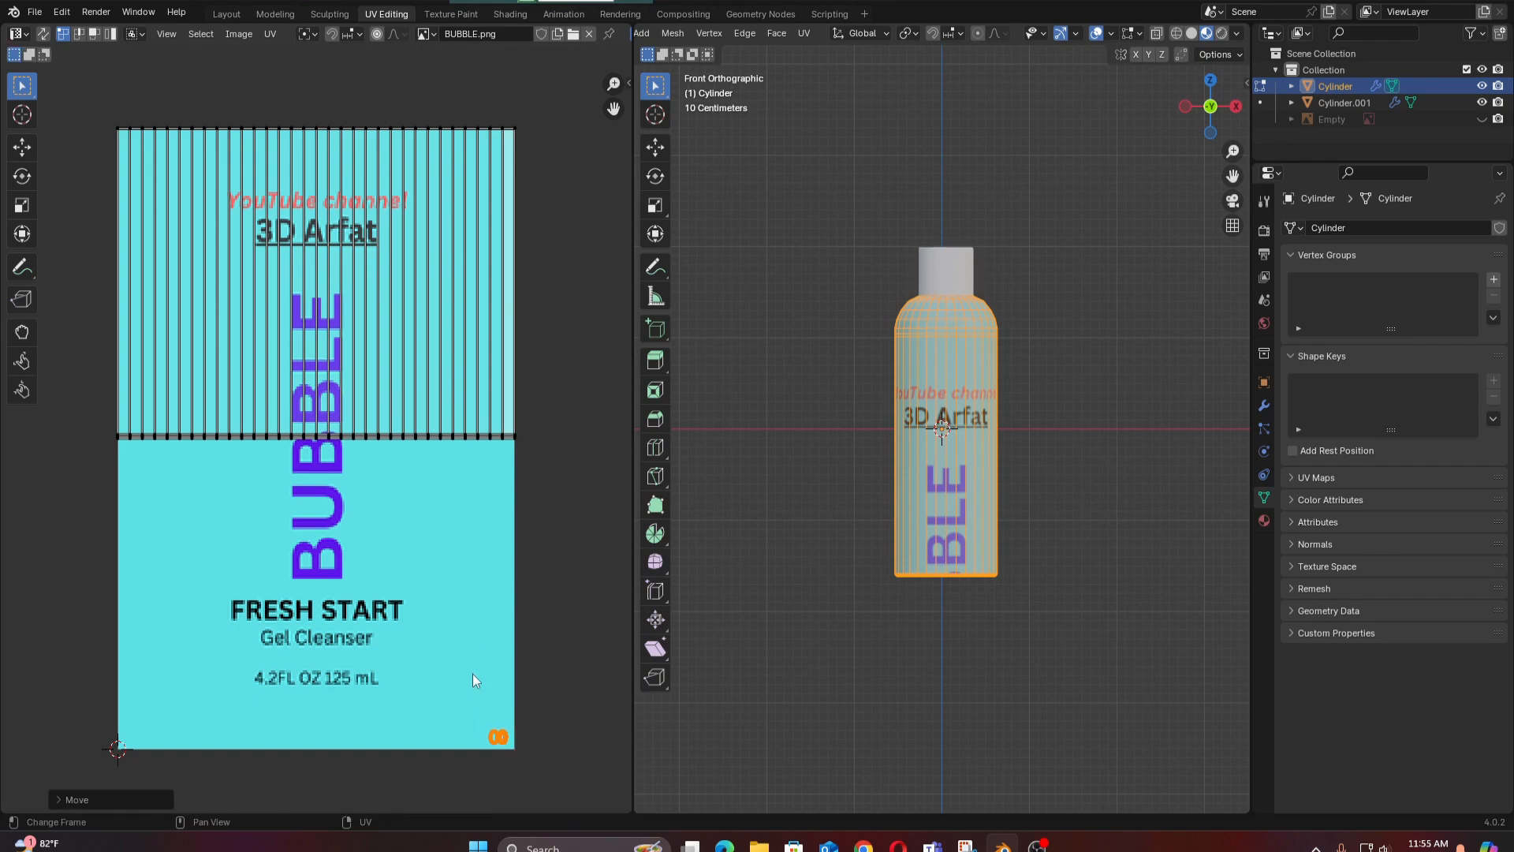
Select the bottle body's large striped UV island, move it slightly lower on the label image and stretch it vertically.
left_click_drag(96, 103, 565, 495)
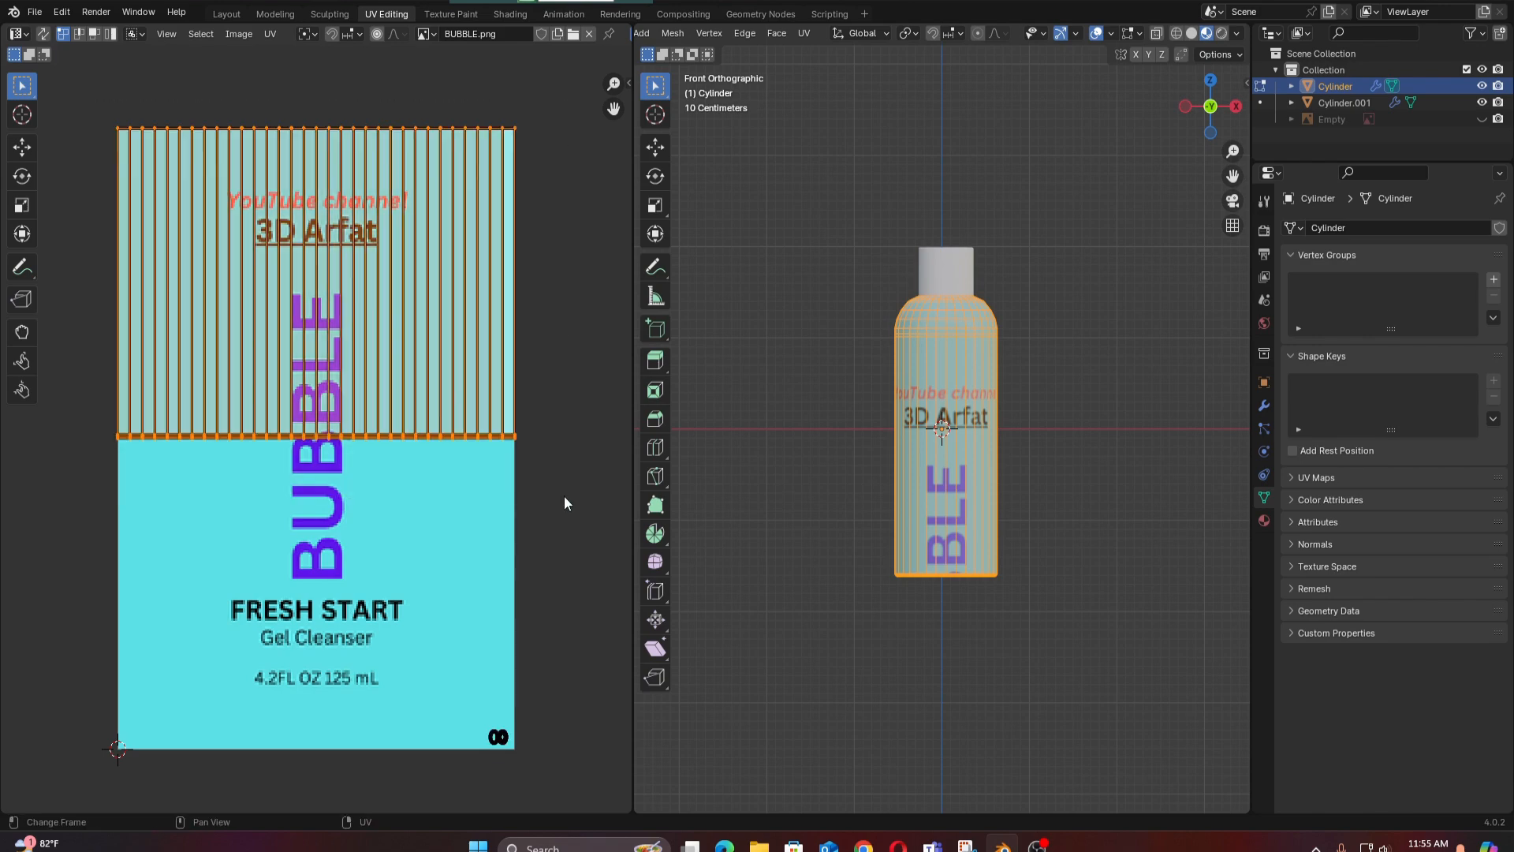
key("g")
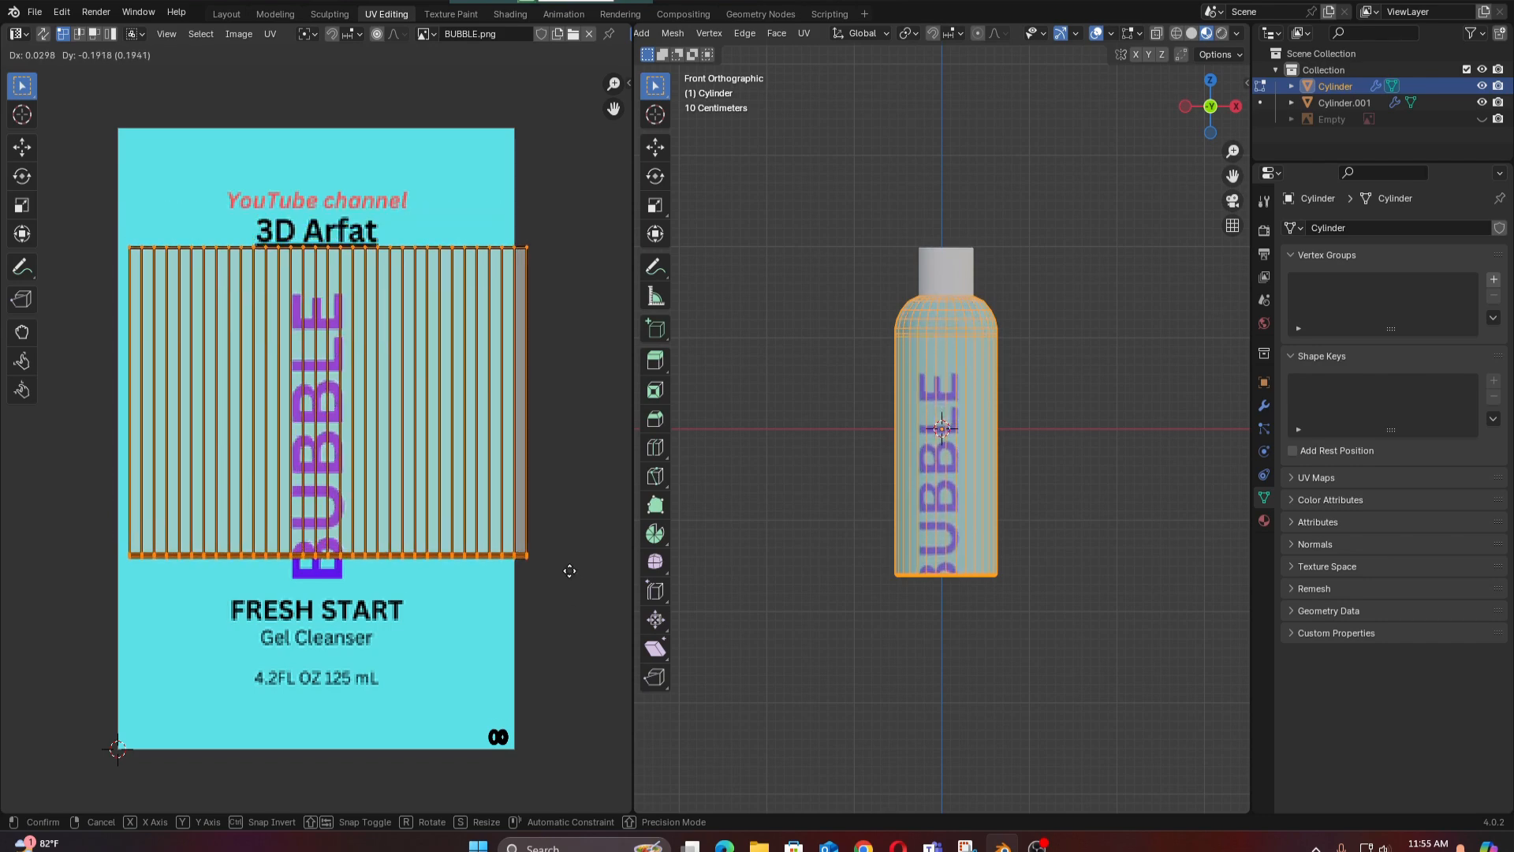
left_click(568, 531)
key("s")
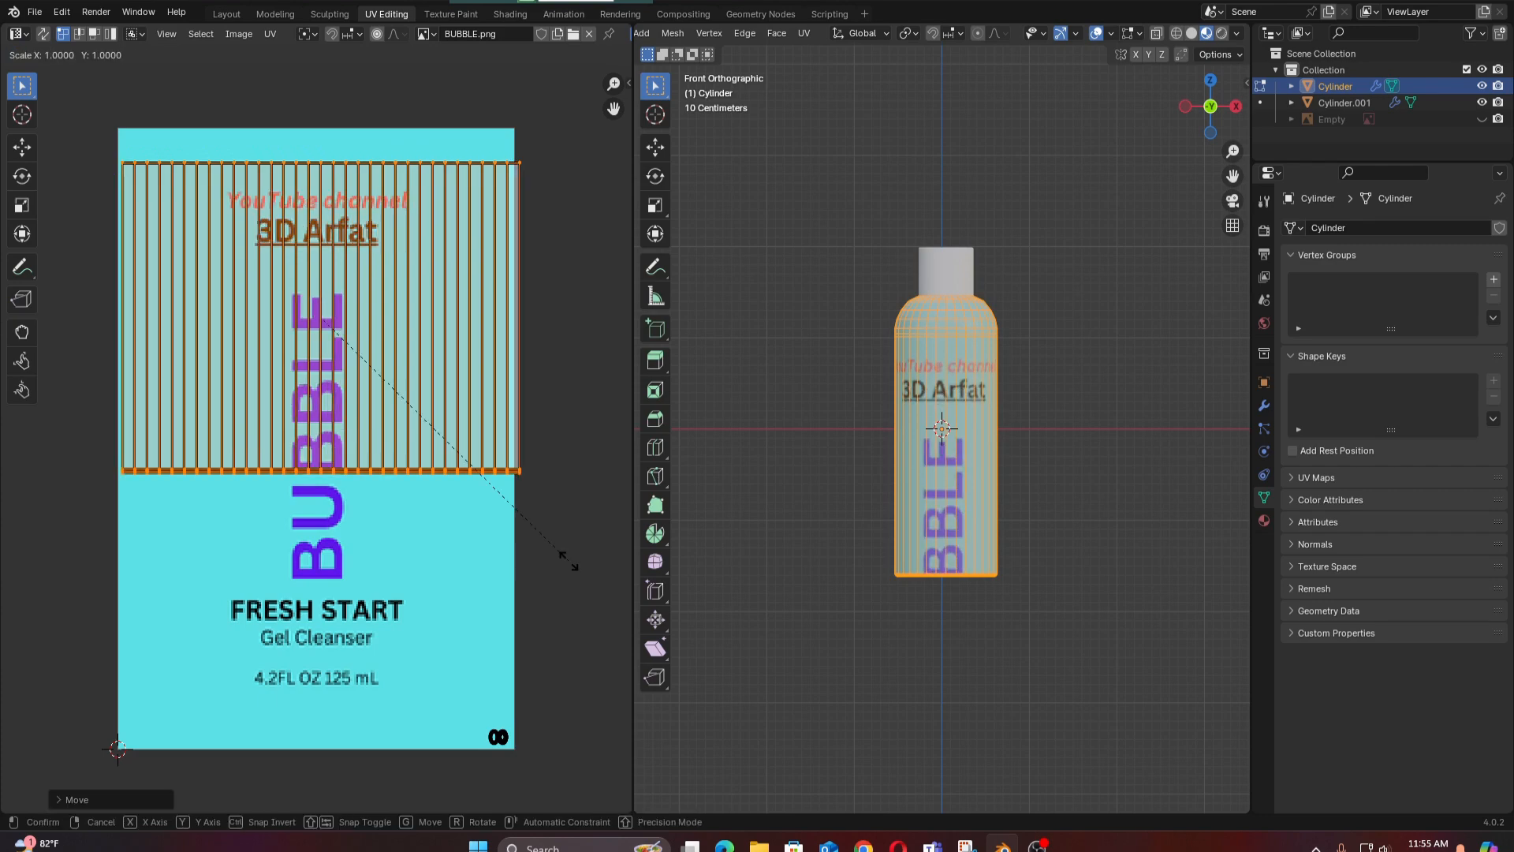
key("y")
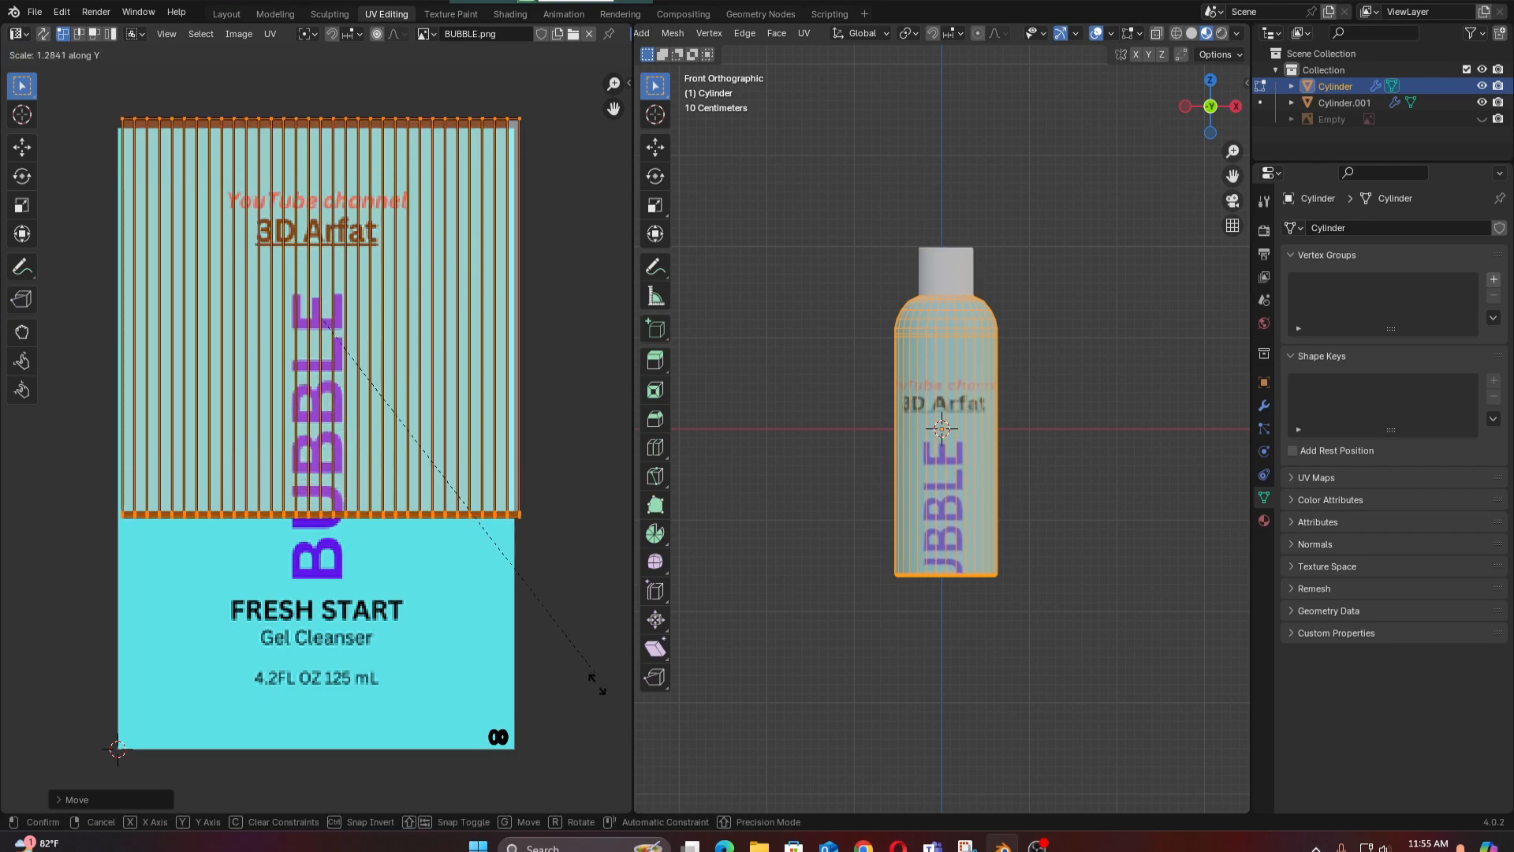
left_click(608, 730)
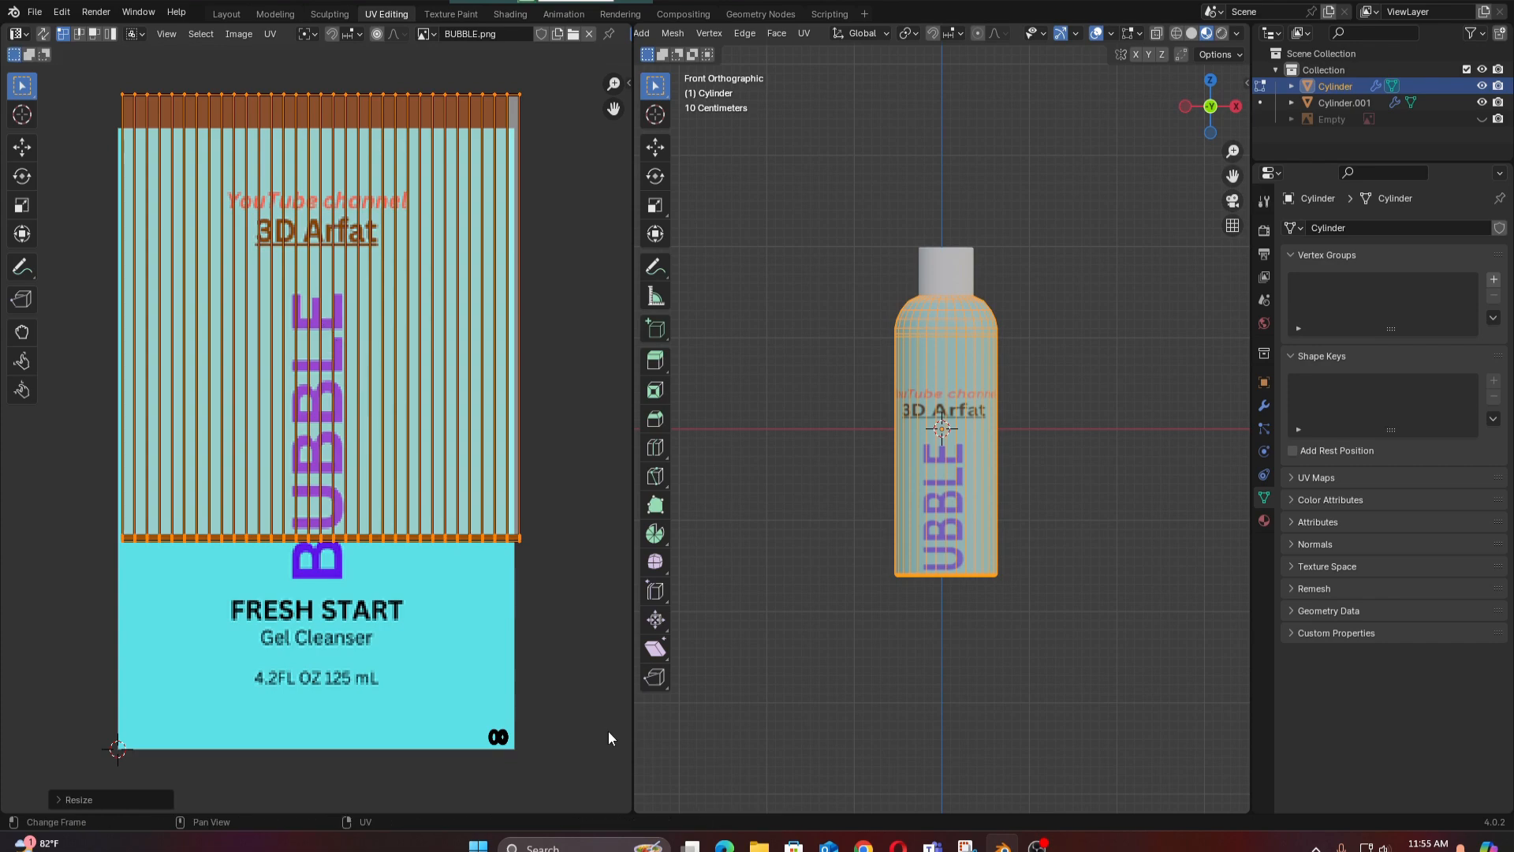
Move the body's UV island down along Y and stretch it vertically to span nearly the full height of the label image.
key("g")
key("y")
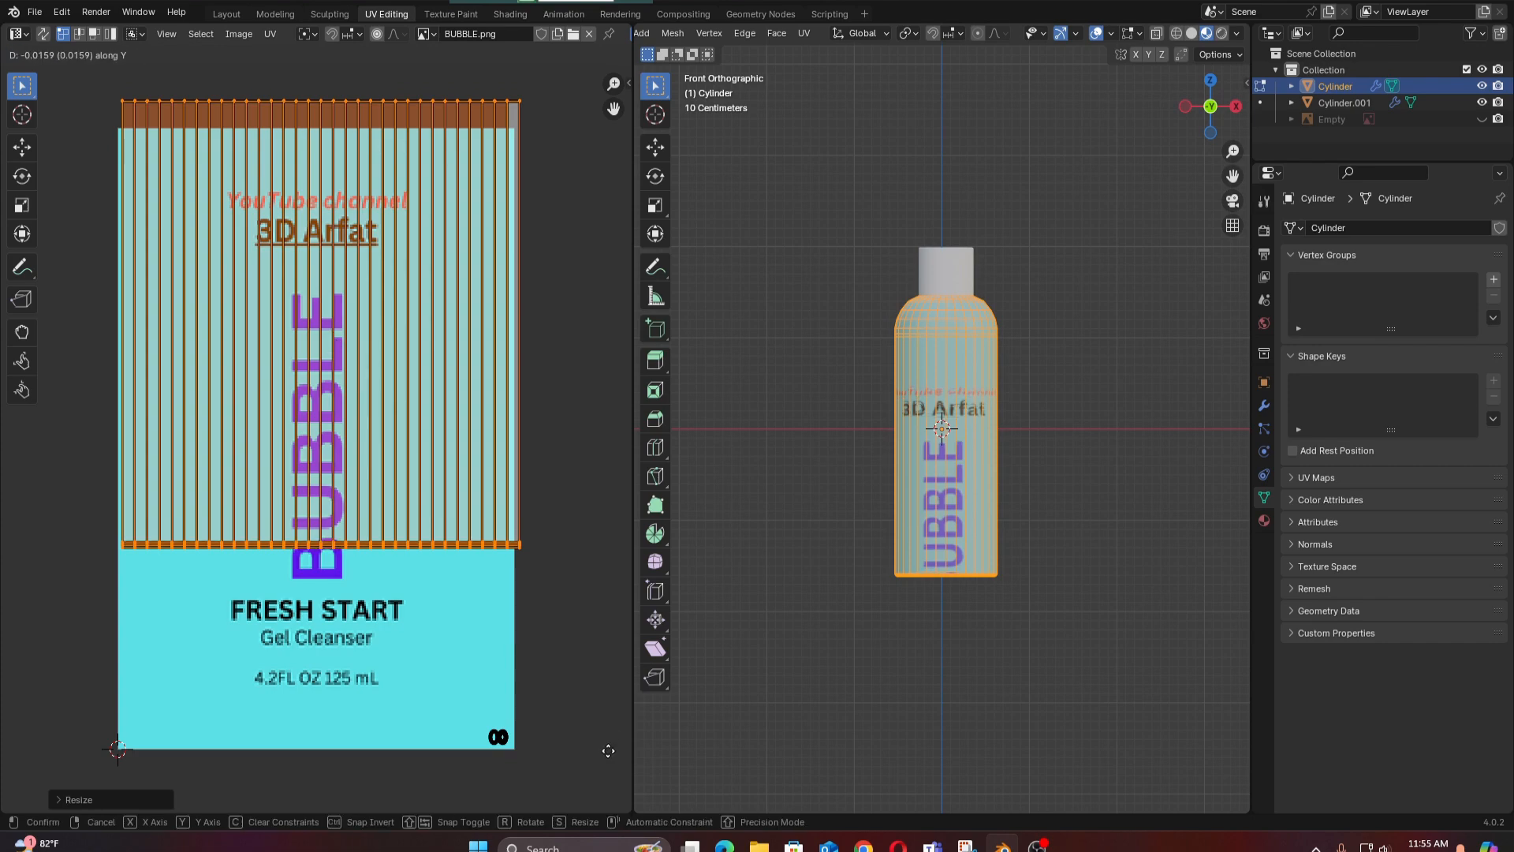
left_click(612, 93)
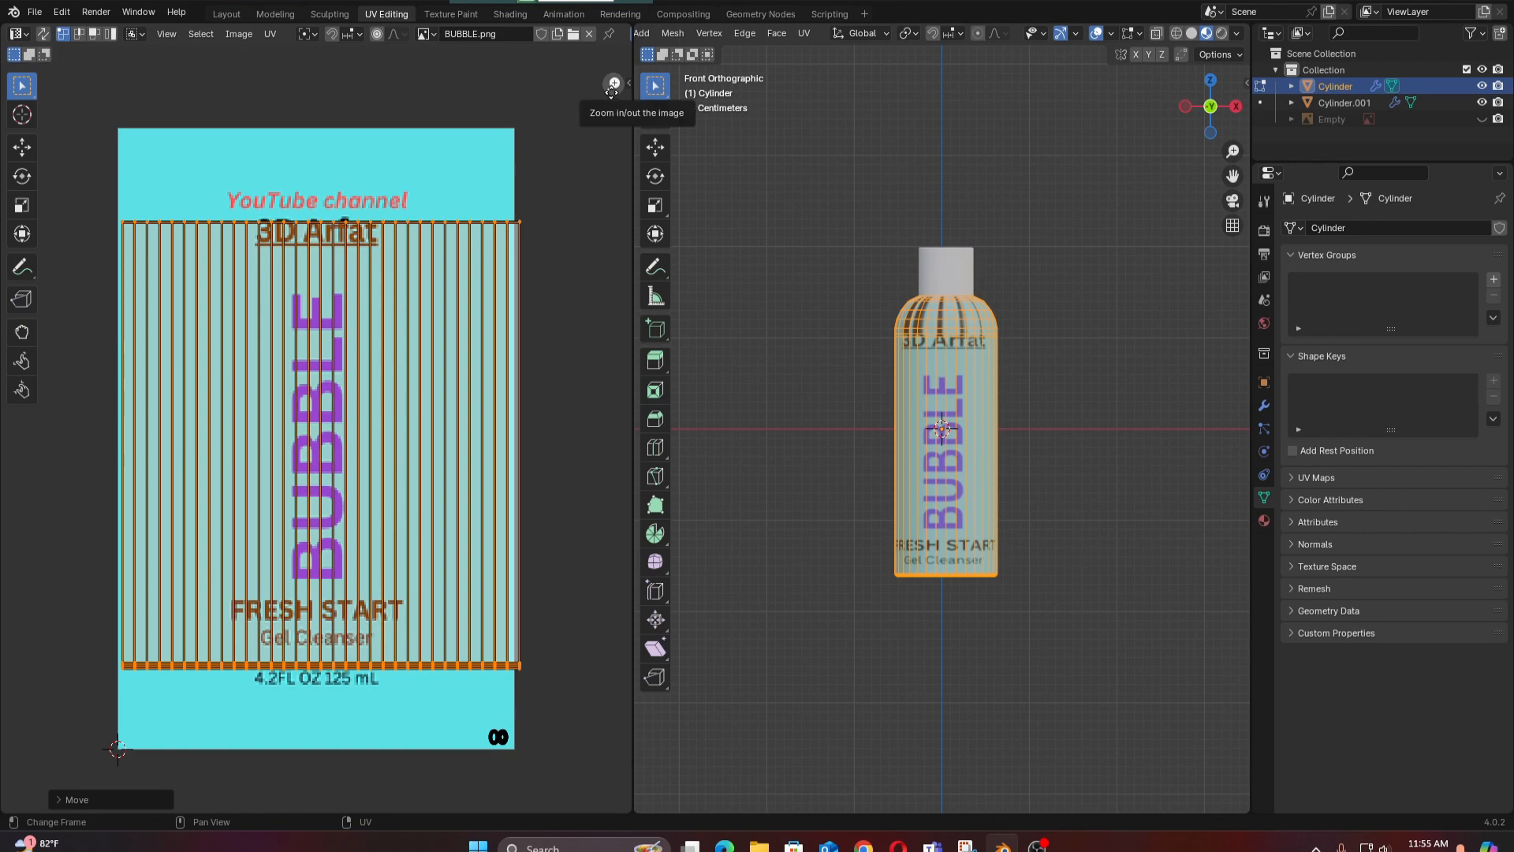
key("s")
key("y")
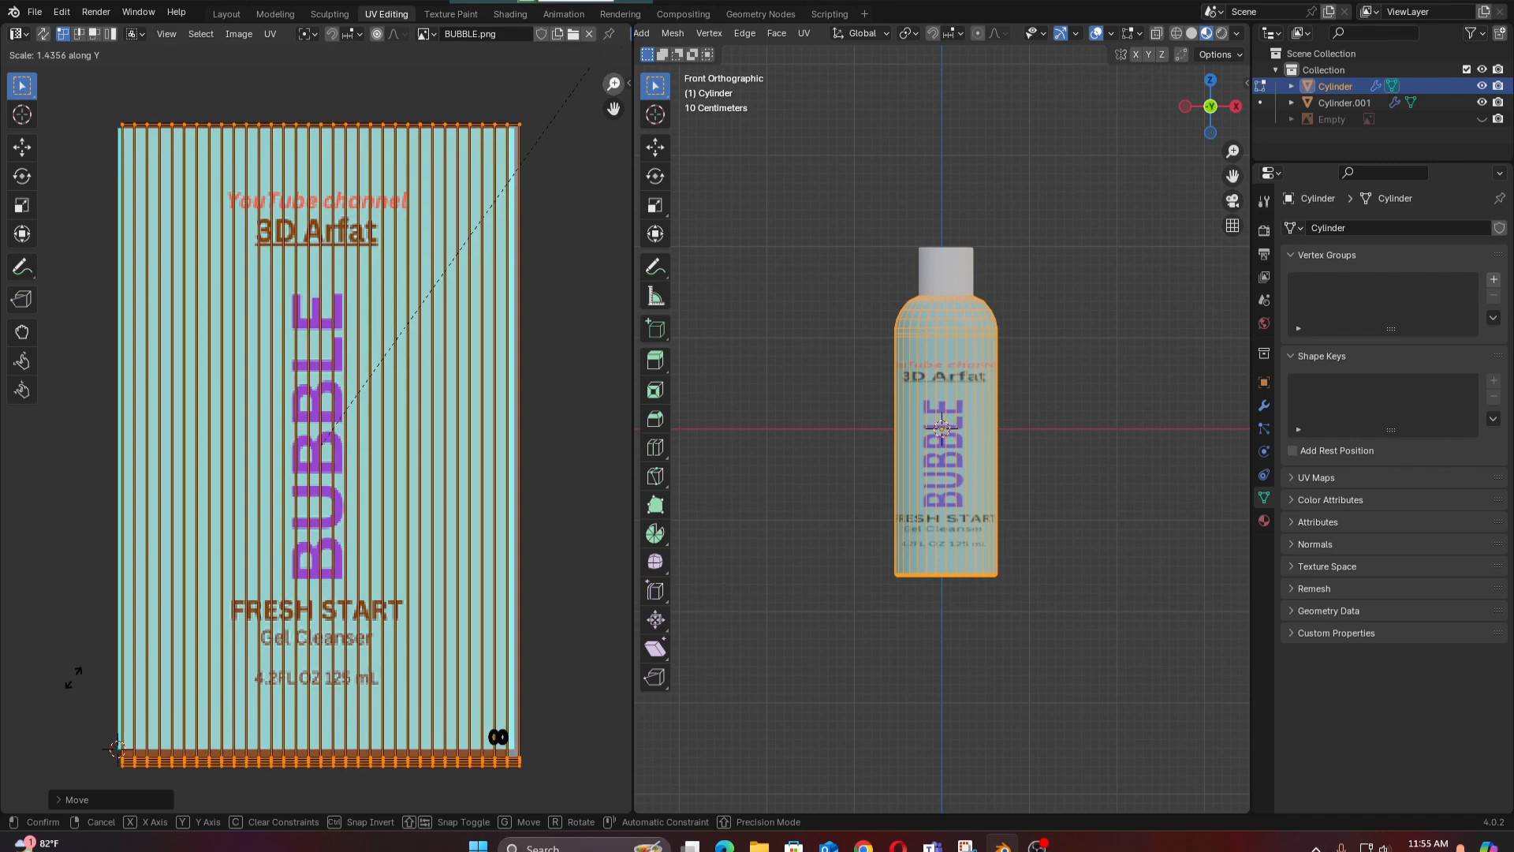
left_click(70, 757)
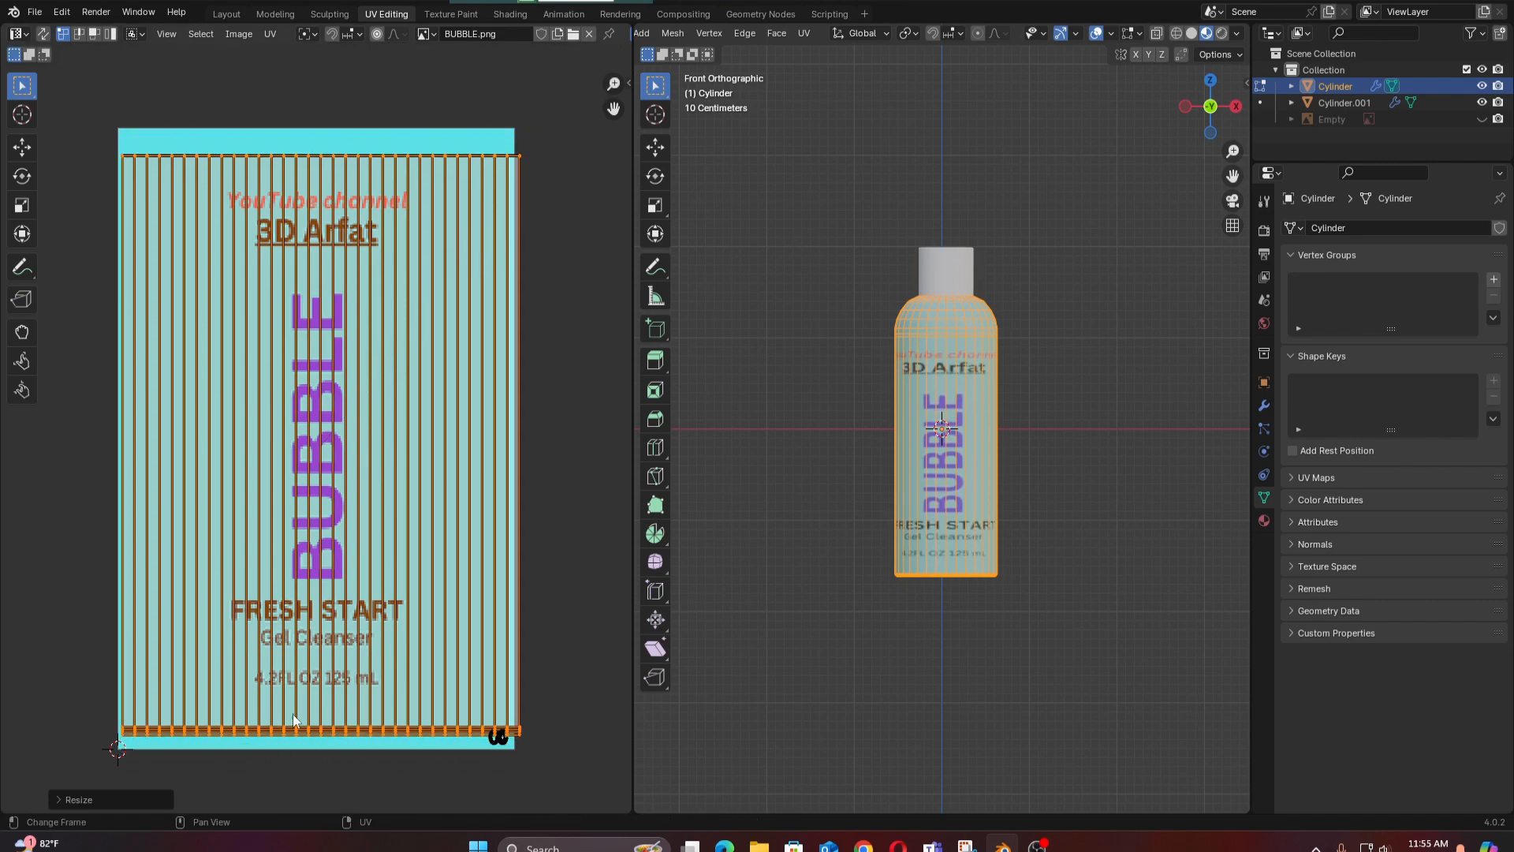
Enlarge the body's UV island evenly until it reaches slightly past both side edges of the label image.
key("s")
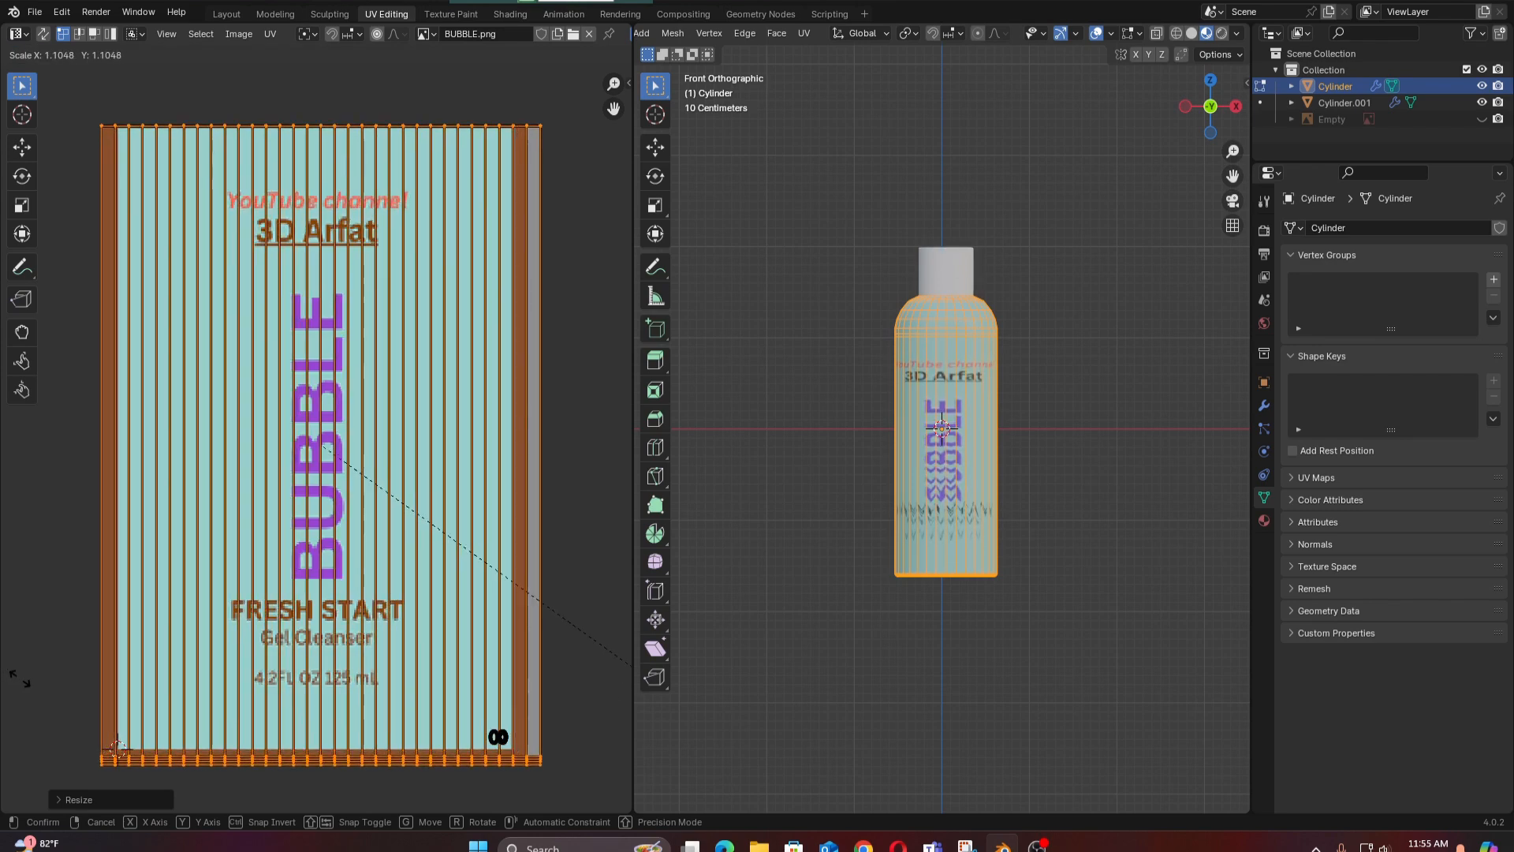
left_click(630, 684)
key("s")
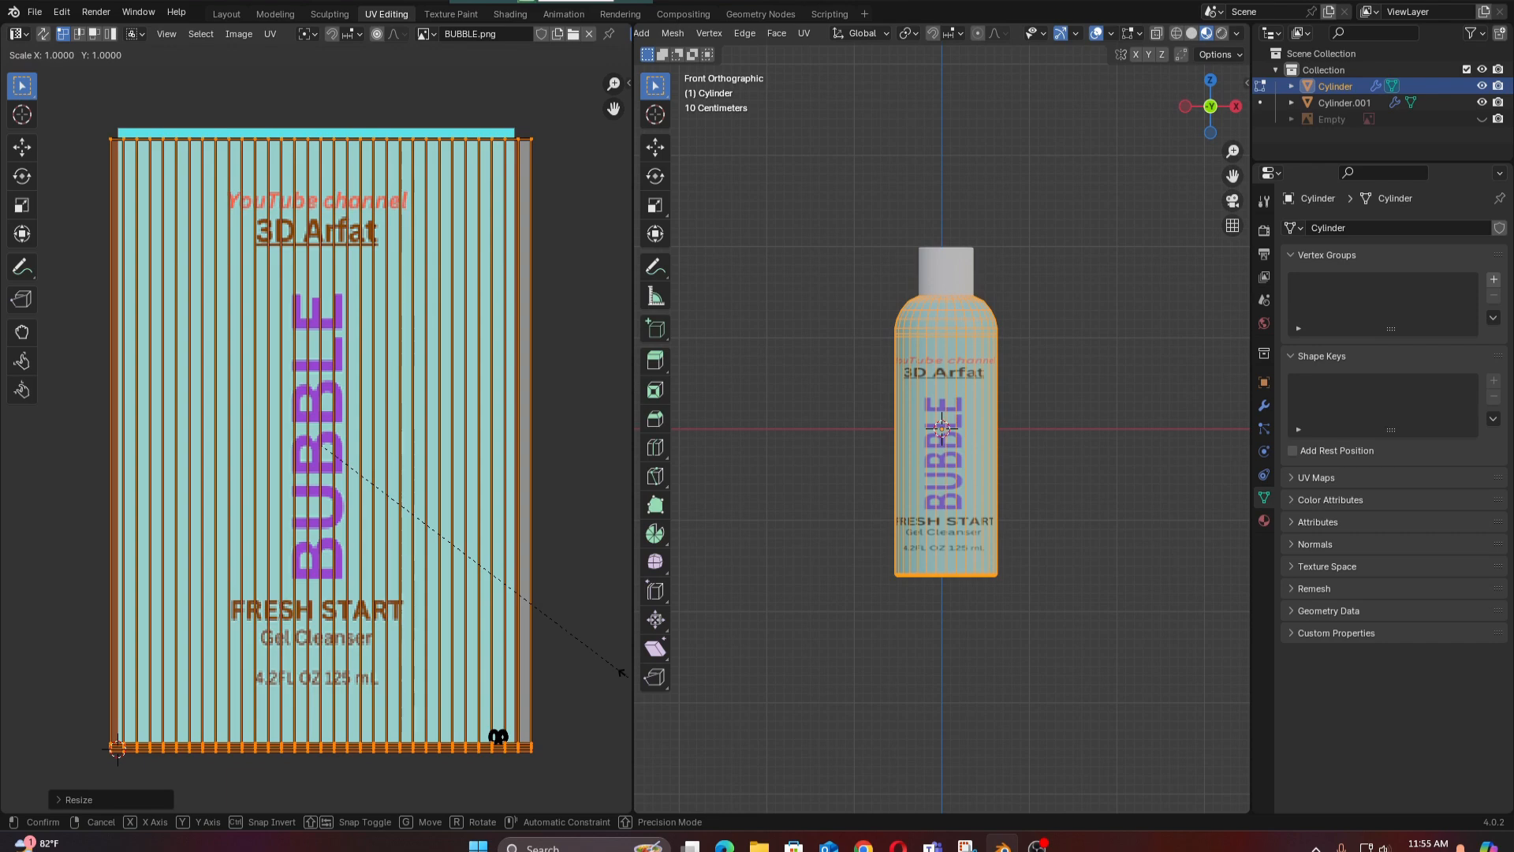
key("x")
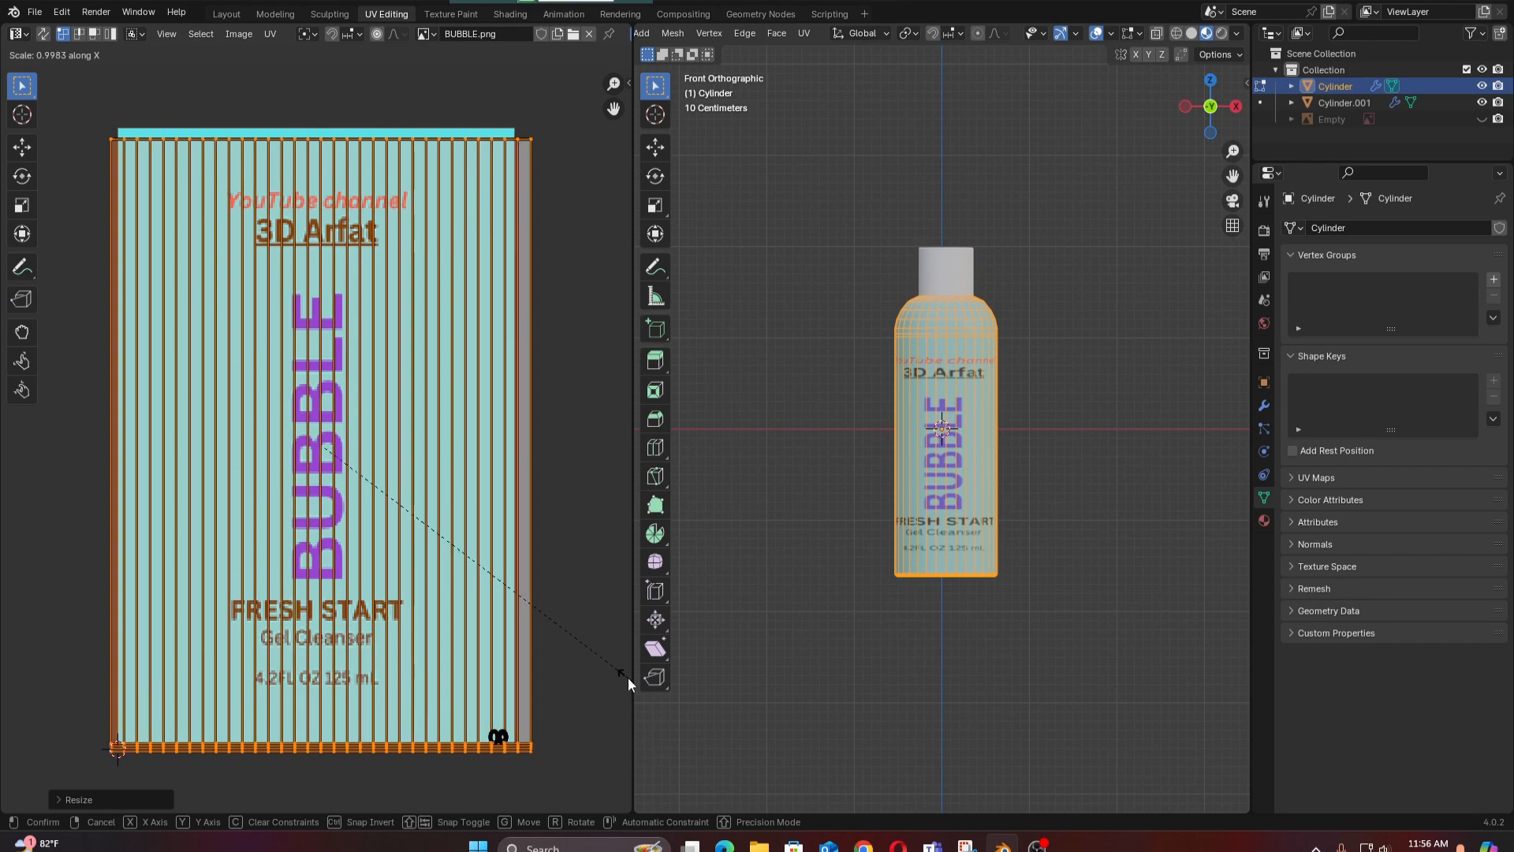
left_click(629, 683)
Return the bottle to Object Mode, check its label from the front, and switch to the Layout workspace.
key("Tab")
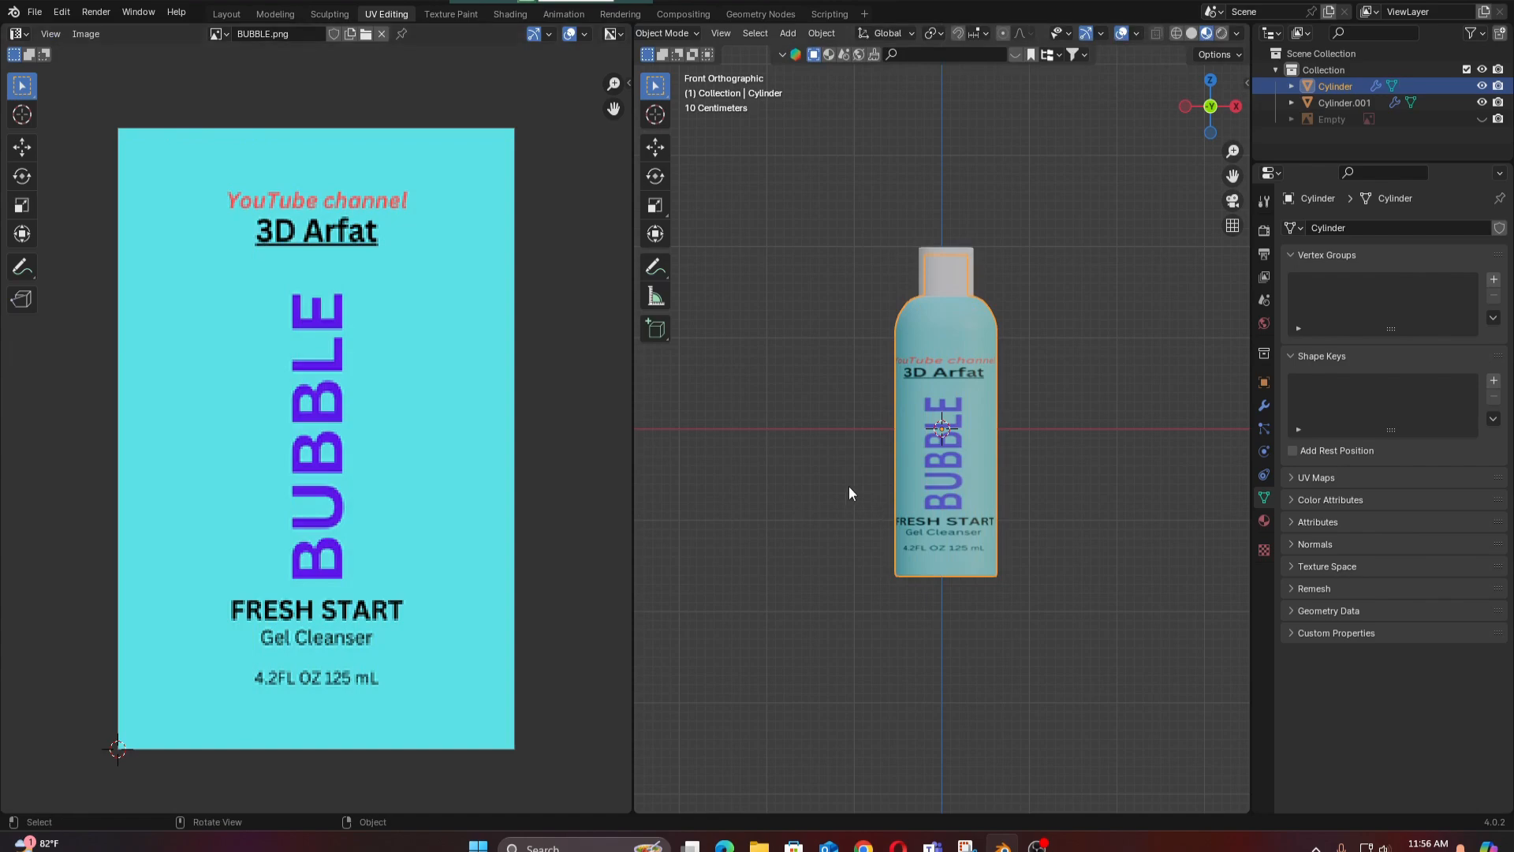
middle_click_drag(849, 485, 813, 405)
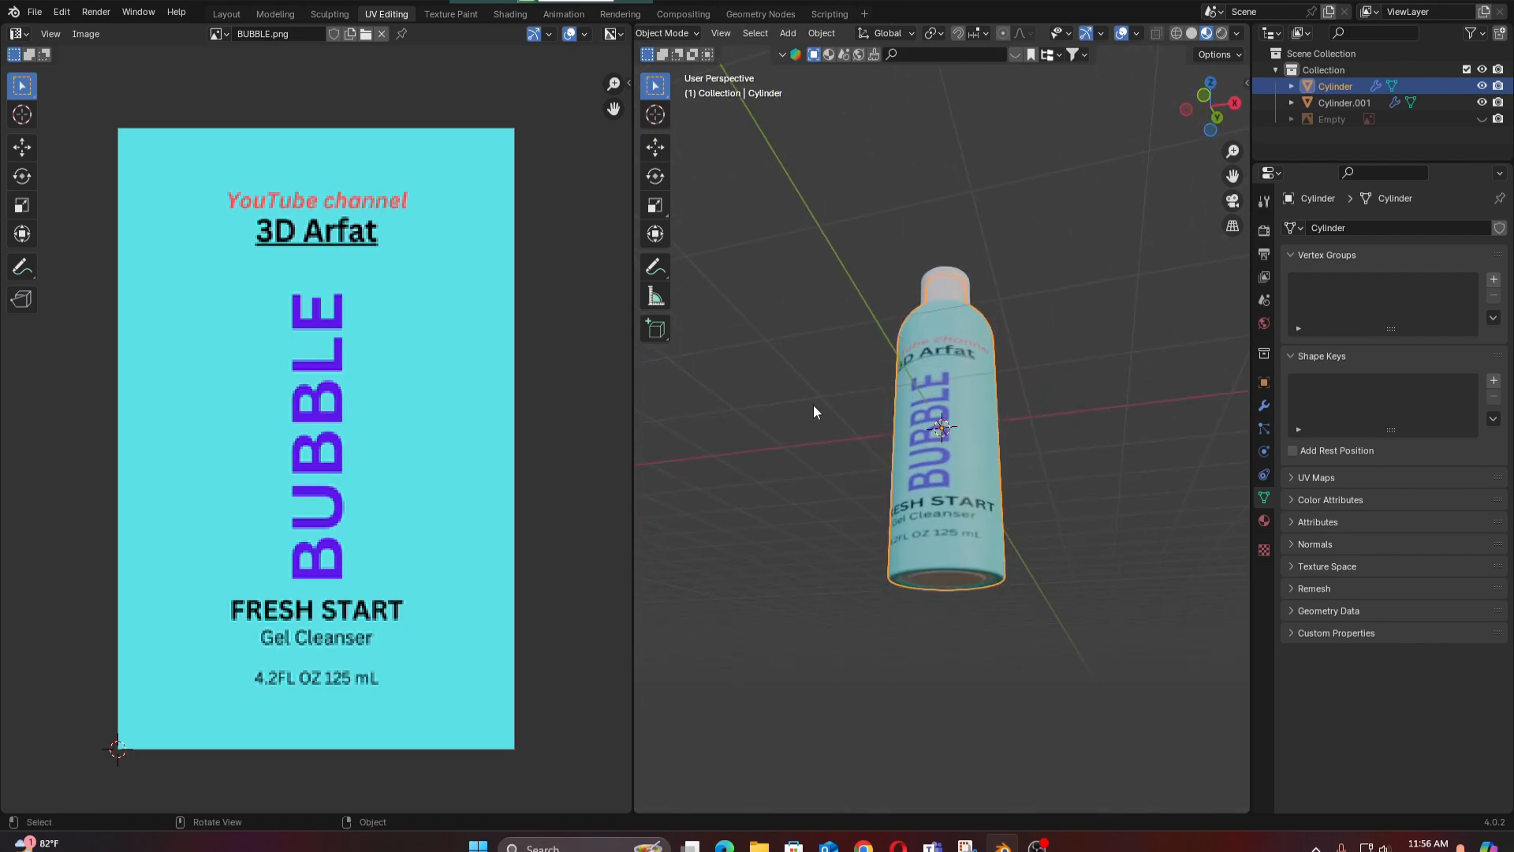
key("KP_1")
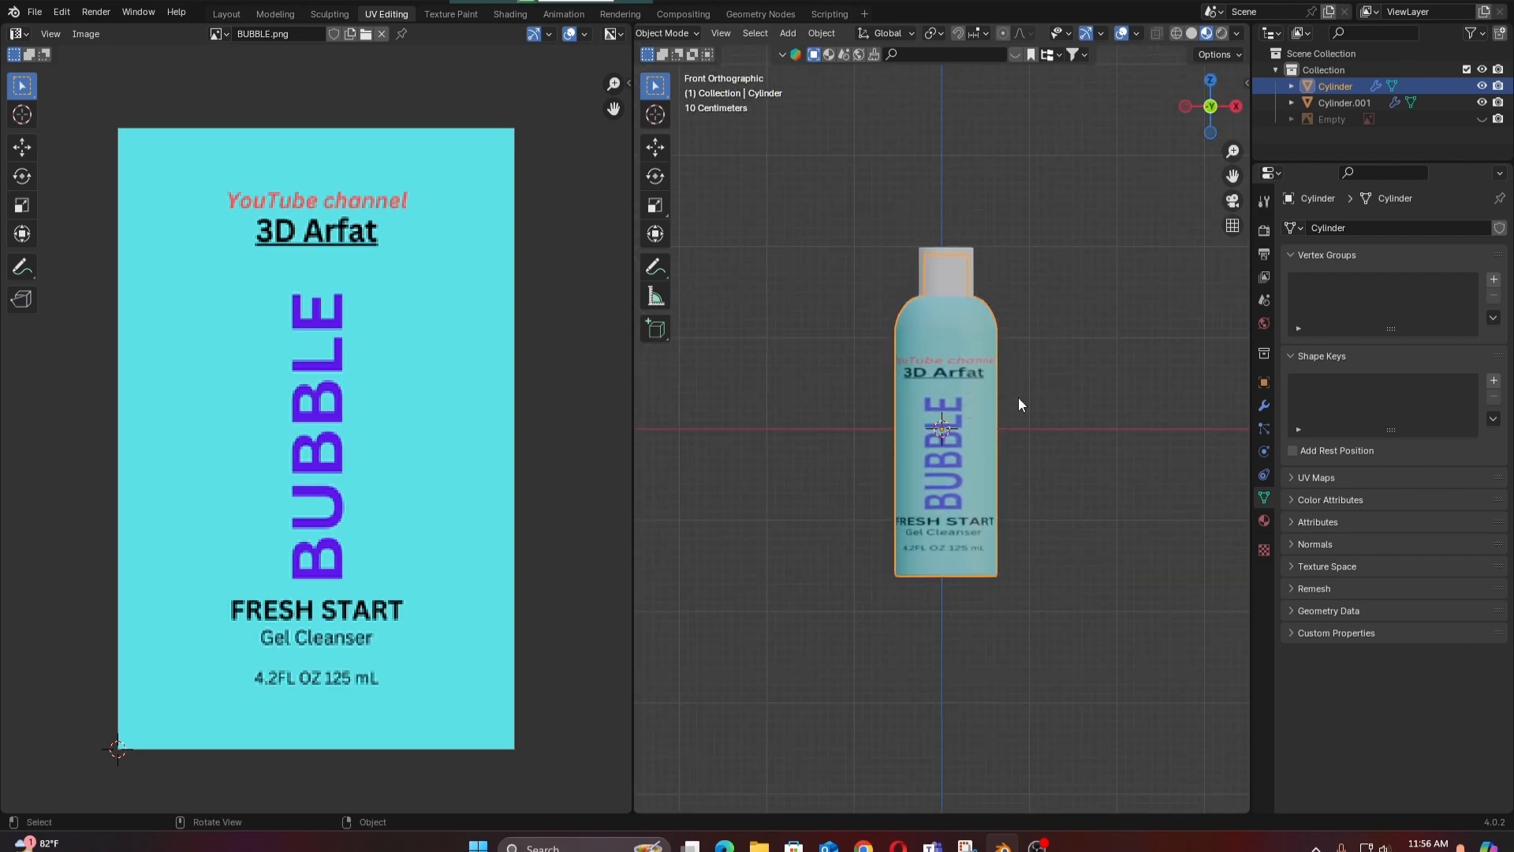
scroll(1069, 268, "up", 3)
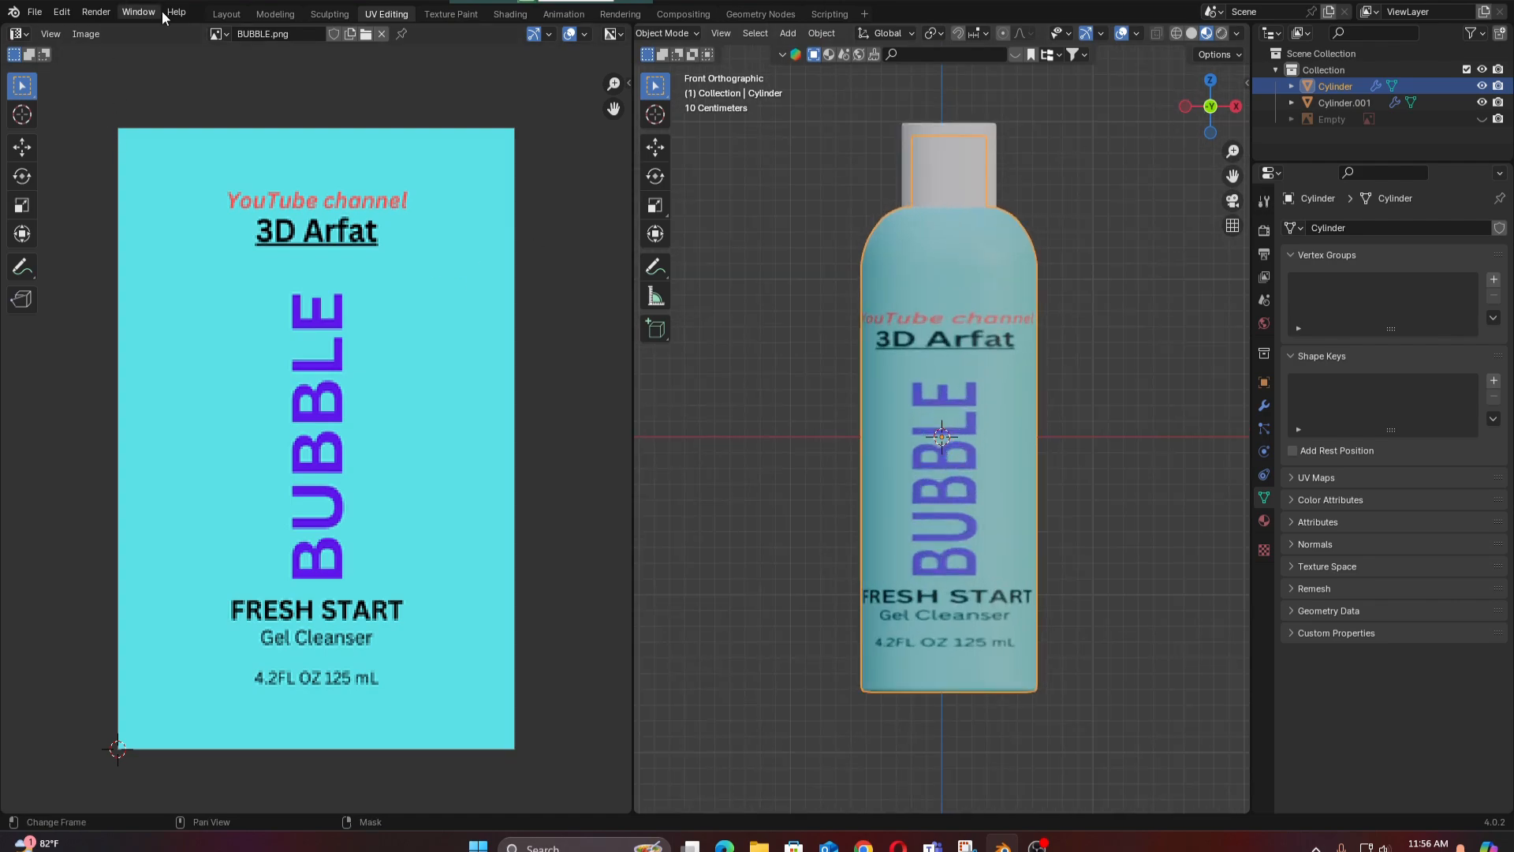
left_click(228, 15)
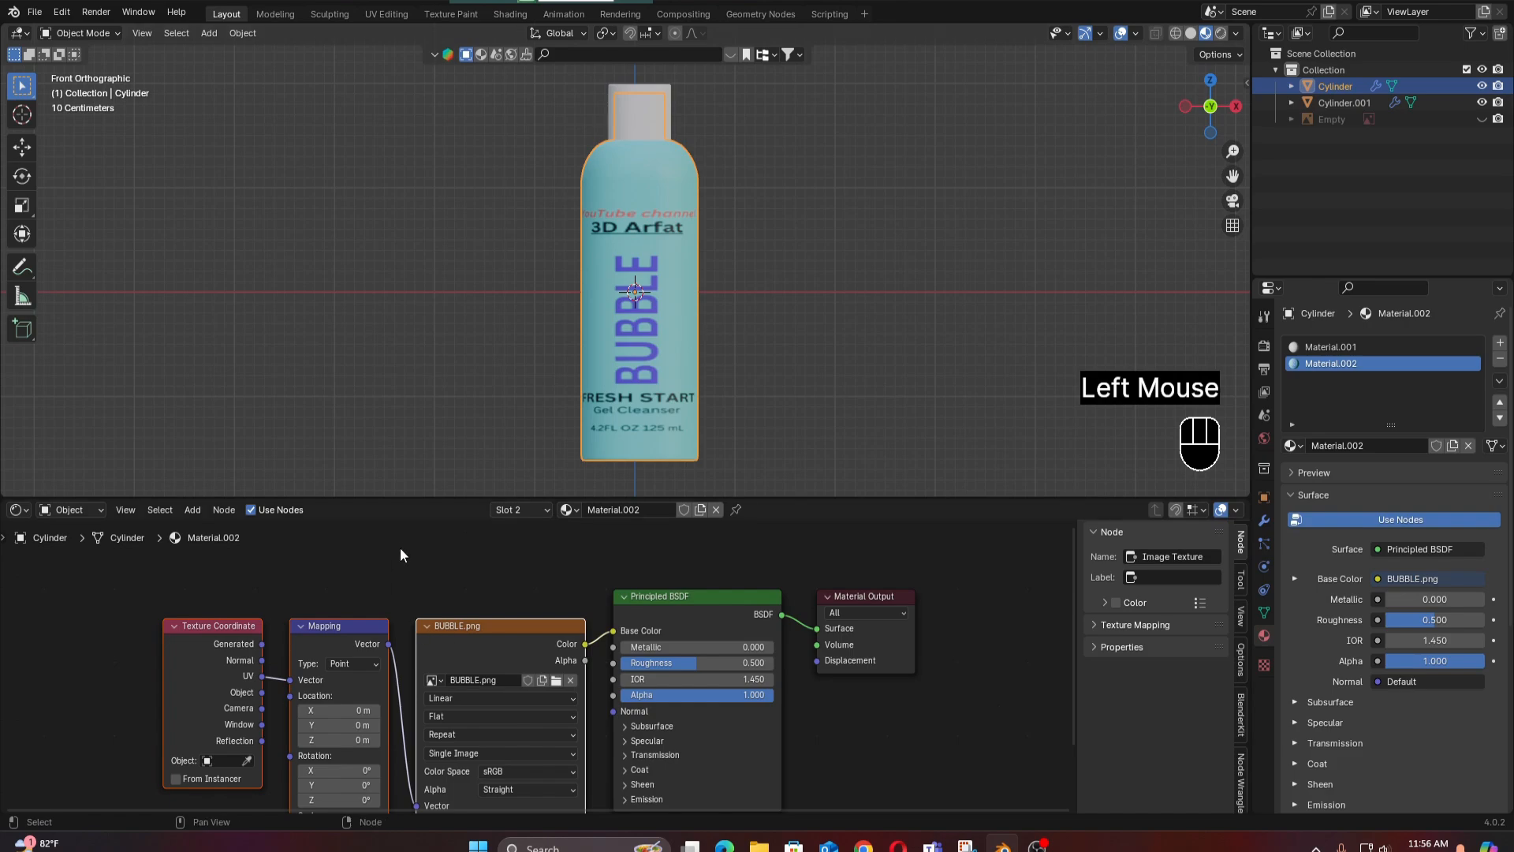
Try Smart interpolation on the BUBBLE.png image texture, and set it back to Linear.
left_click(460, 697)
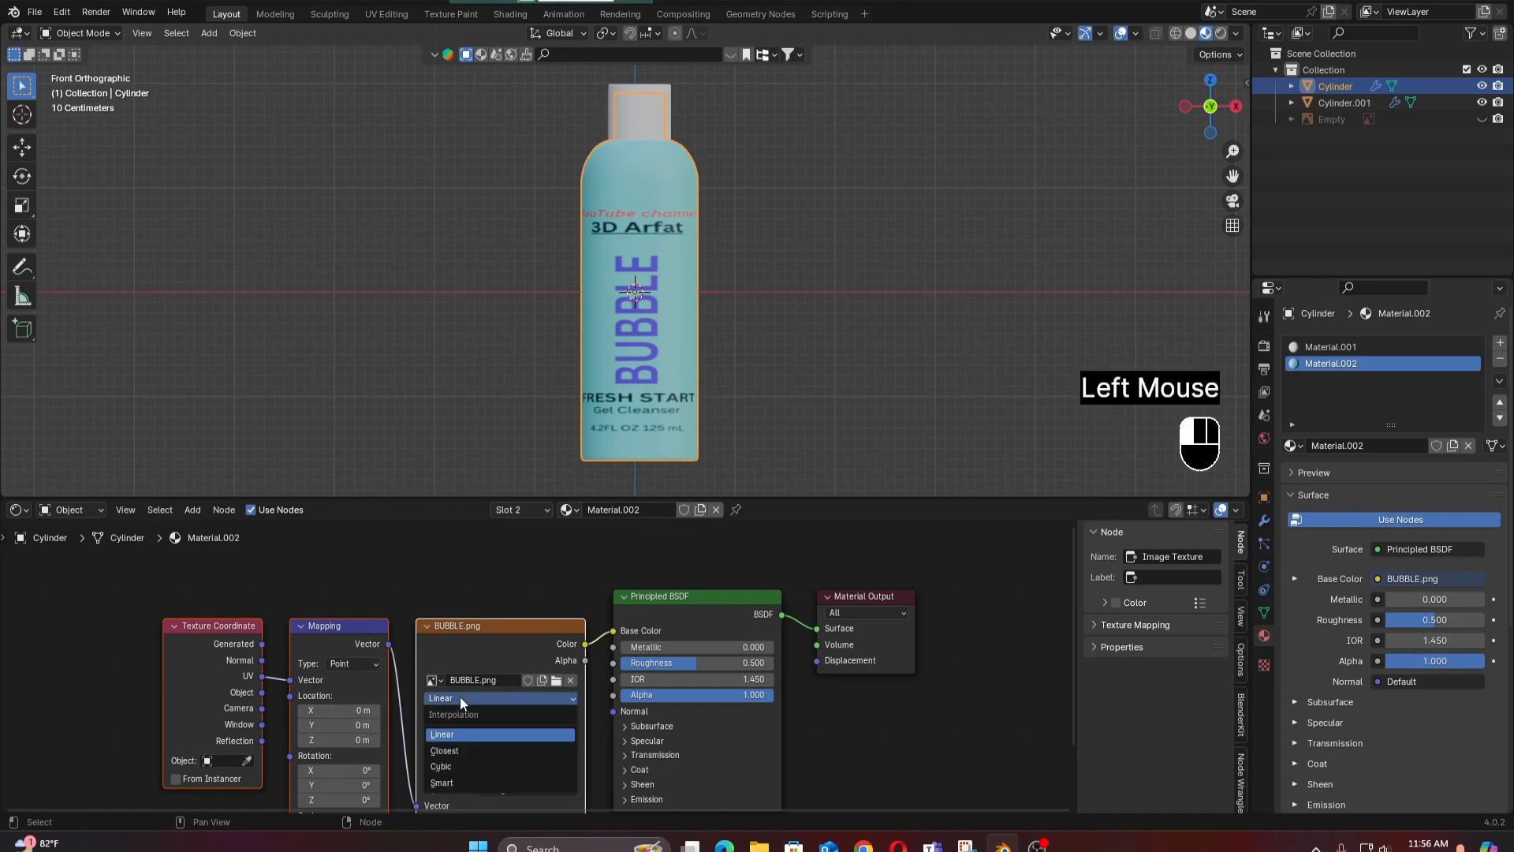
left_click(462, 780)
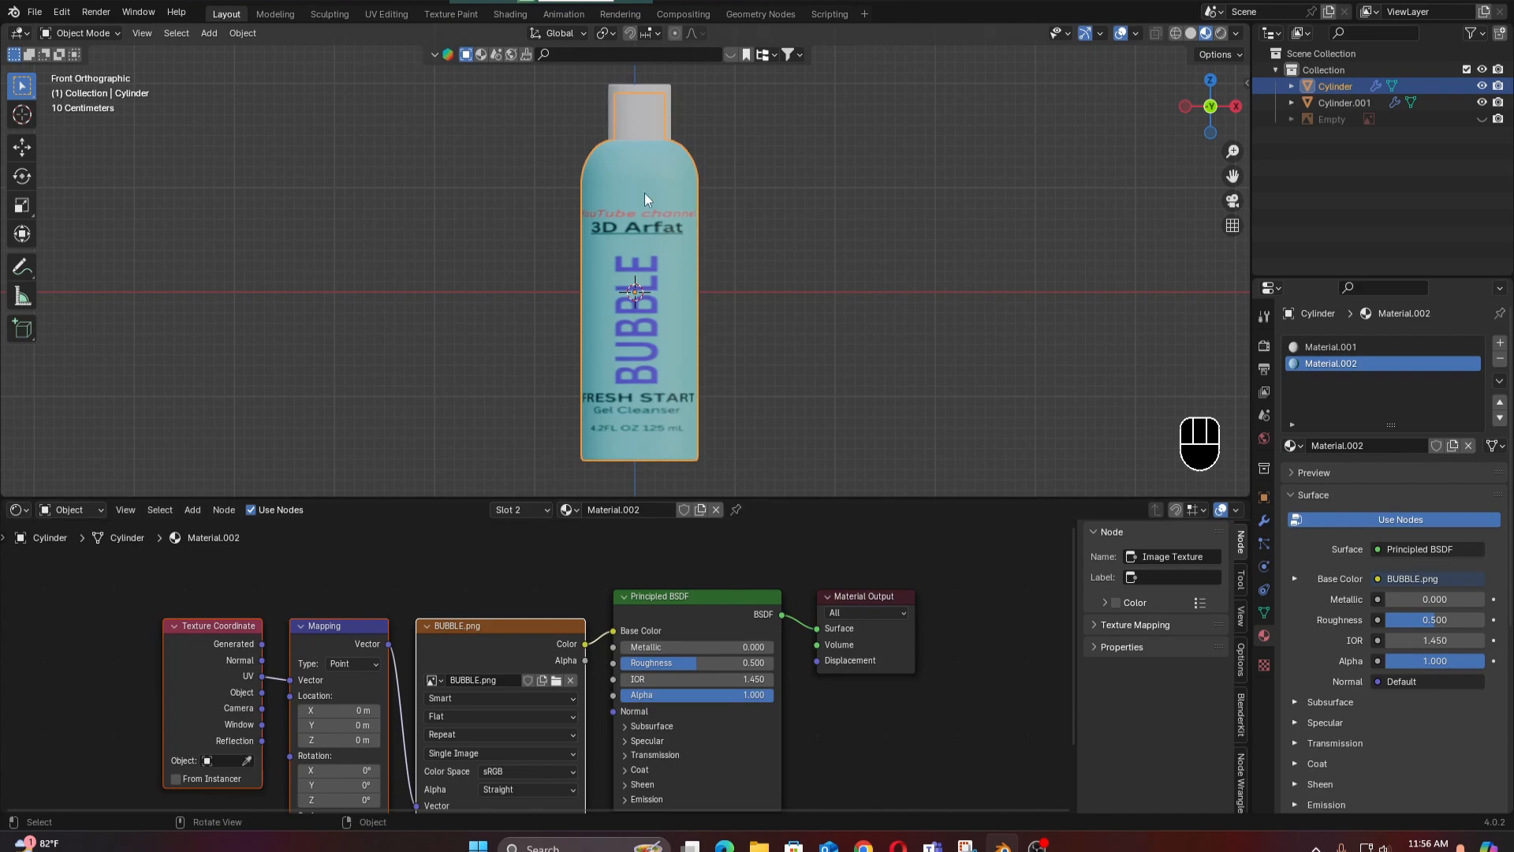
left_click(500, 698)
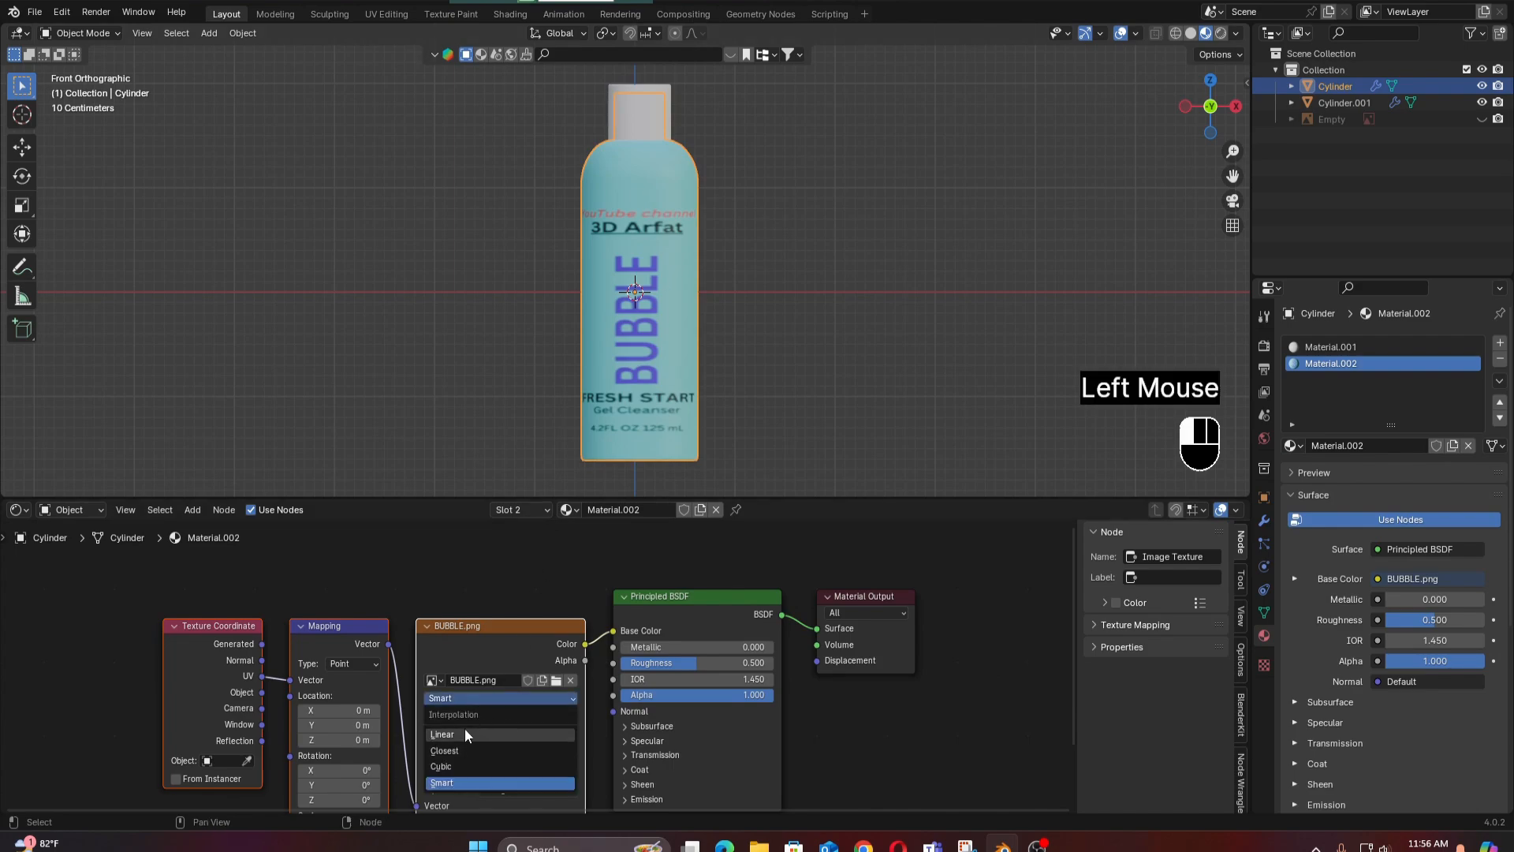
left_click(465, 734)
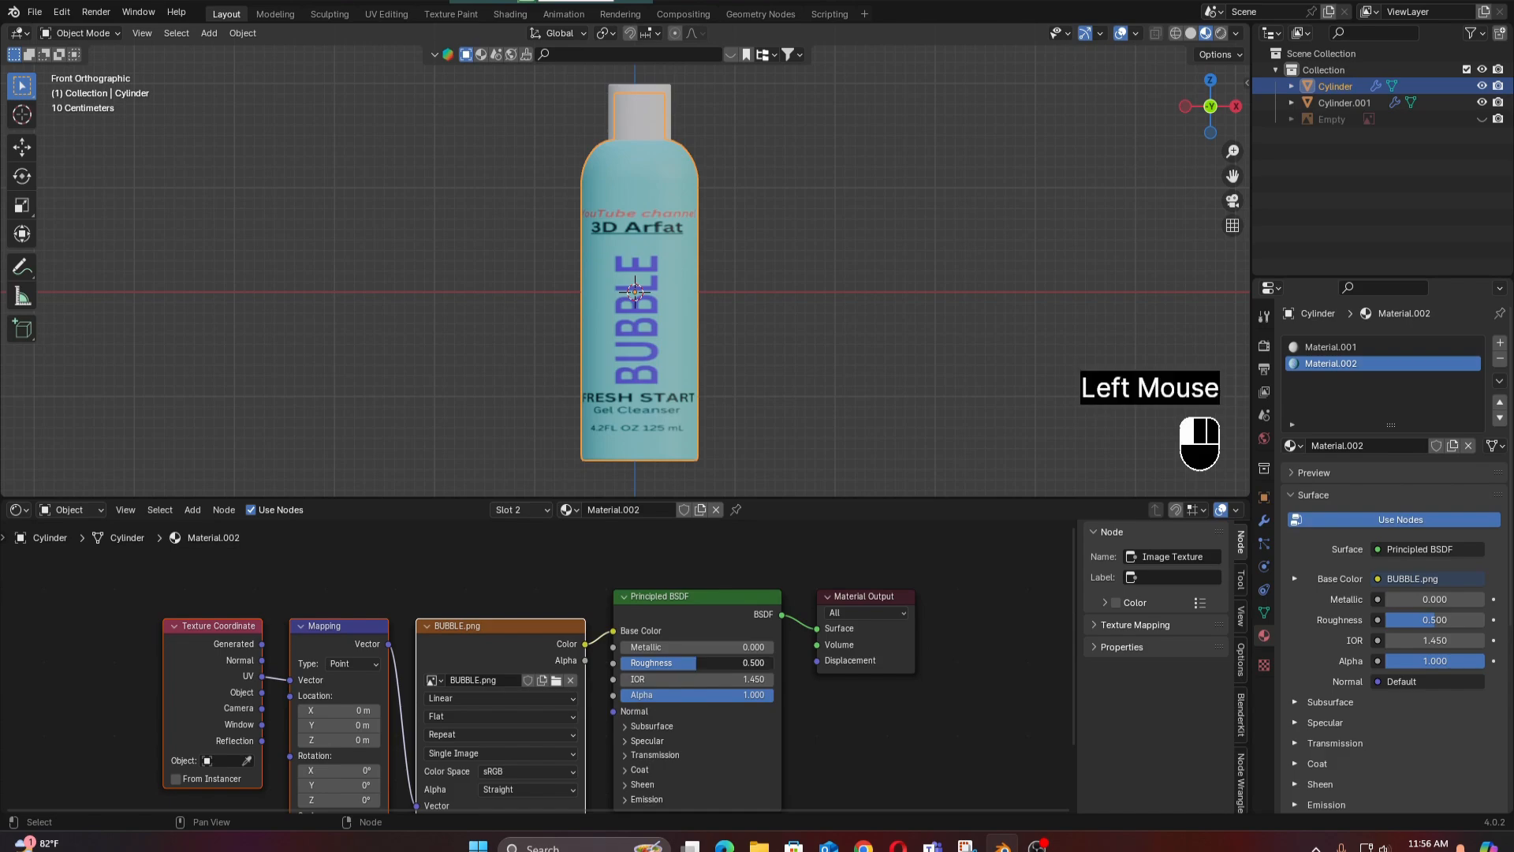
Set the label material's Metallic to 0.445 and its Roughness to 0.232, keeping Alpha at 1.000.
mouse_move(698, 662)
left_mouse_down()
mouse_move(640, 663)
mouse_move(690, 646)
left_mouse_up()
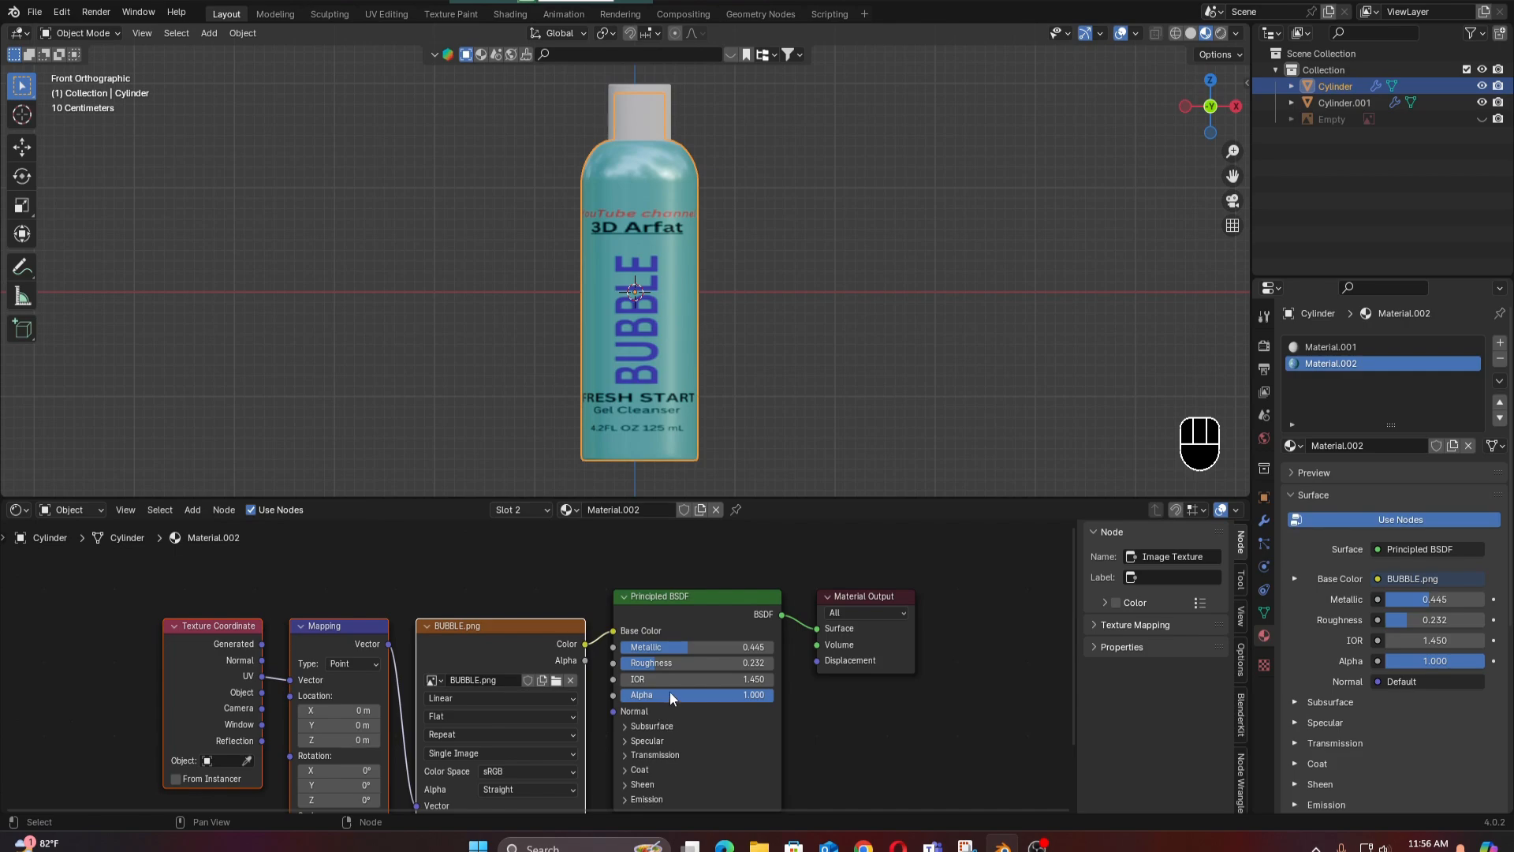
left_click_drag(672, 698, 777, 695)
scroll(533, 552, "down", 4)
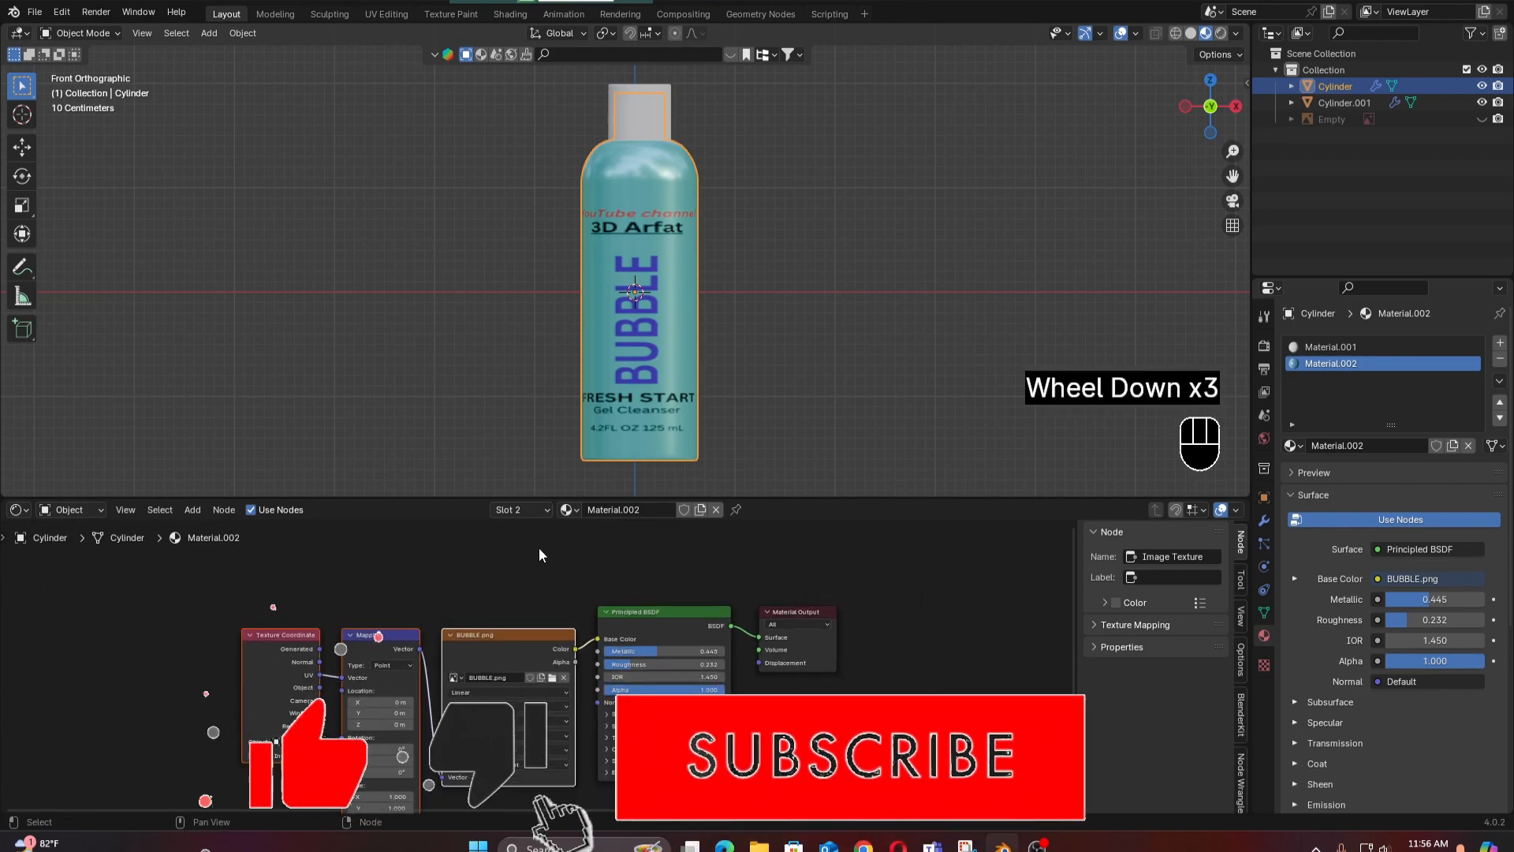
Select the bottle's Material.001 slot and enlarge the 3D viewport by collapsing the shader editor below it.
left_click(1319, 349)
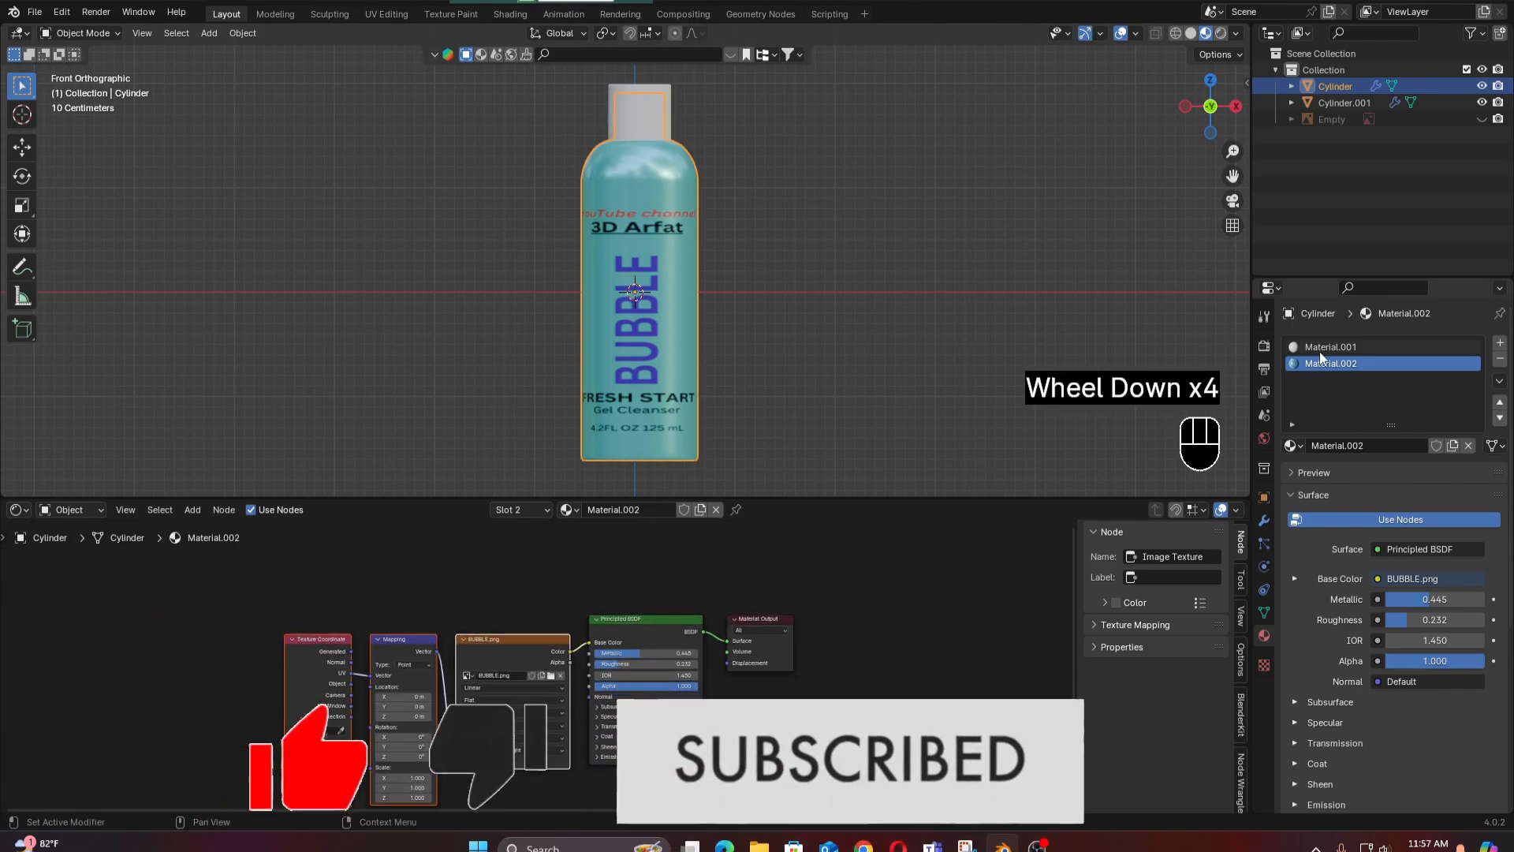
scroll(713, 366, "up", 1)
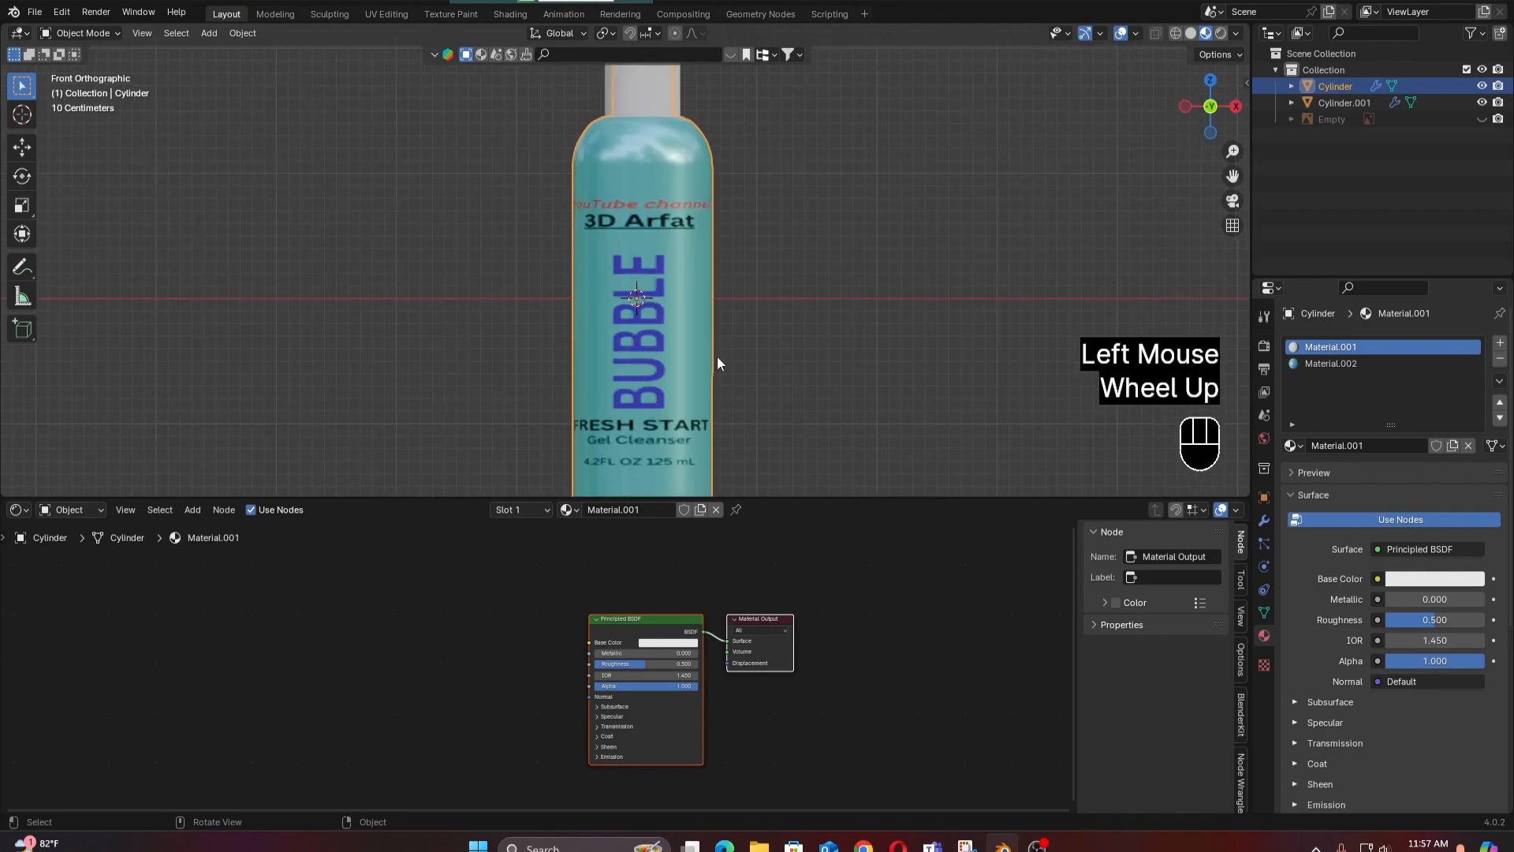
scroll(717, 356, "down", 2)
left_click_drag(465, 497, 465, 798)
scroll(744, 485, "up", 2)
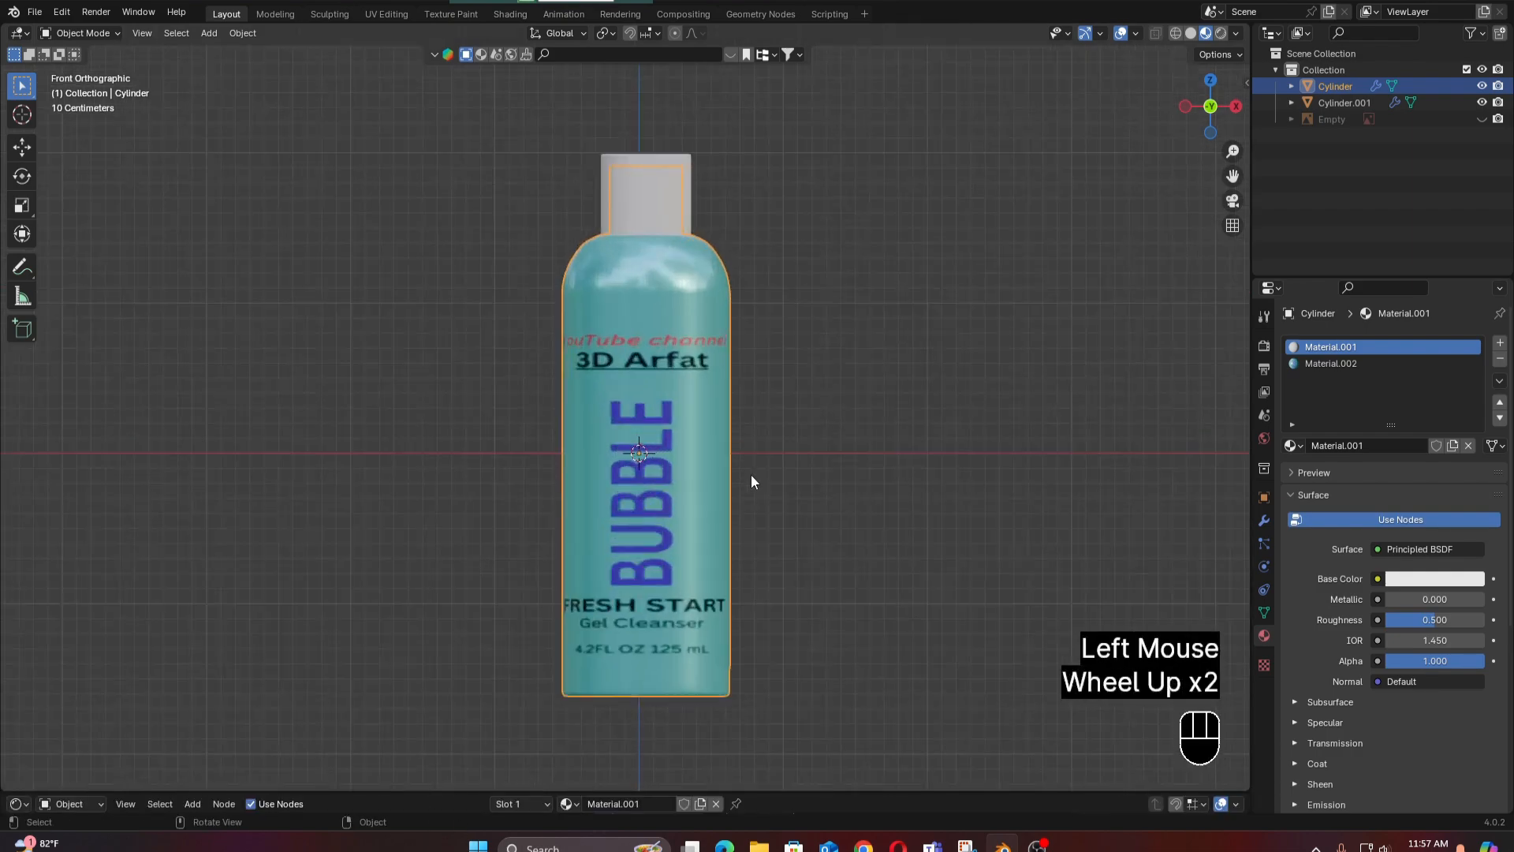
Raise the bottle body and cap together by about 1.625 m along Z so the base rests on the ground line, and deselect them.
left_click(769, 468)
middle_click_drag(770, 468, 774, 469)
scroll(775, 469, "down", 2)
key("KP_1")
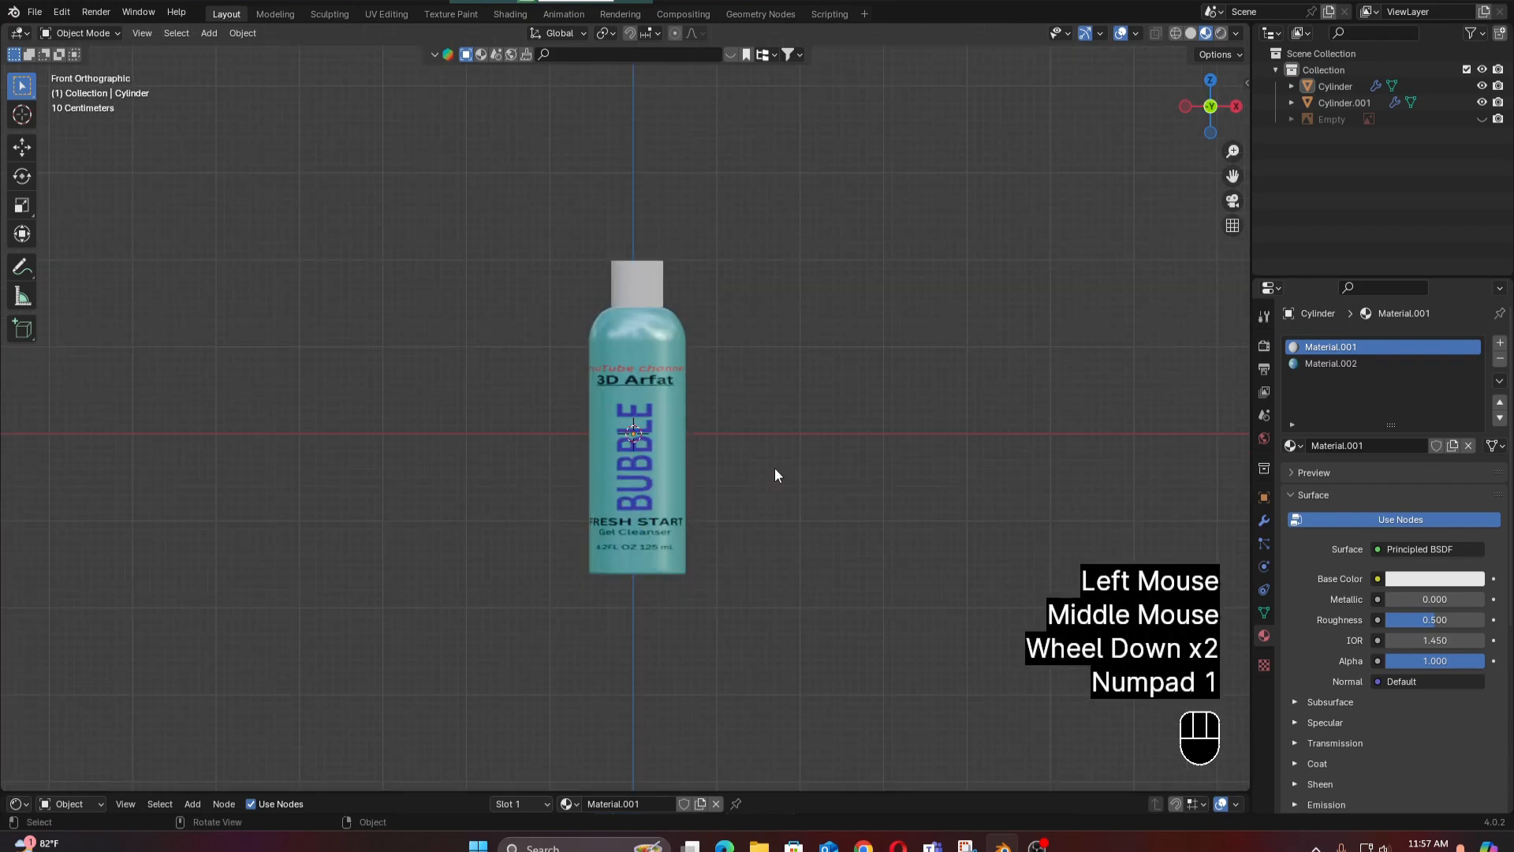
left_click_drag(451, 214, 841, 657)
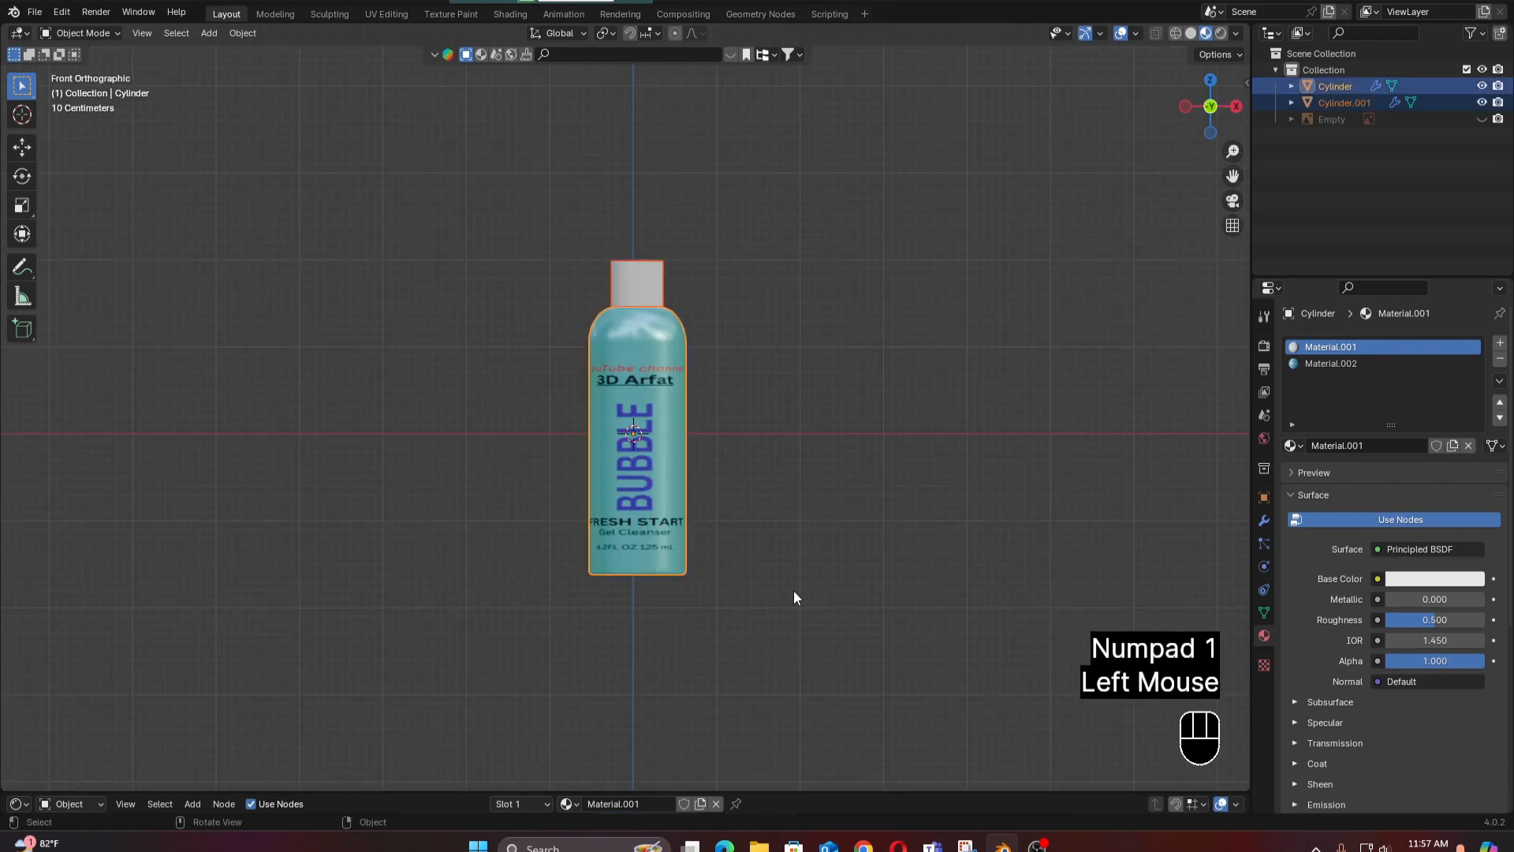
key("g")
key("z")
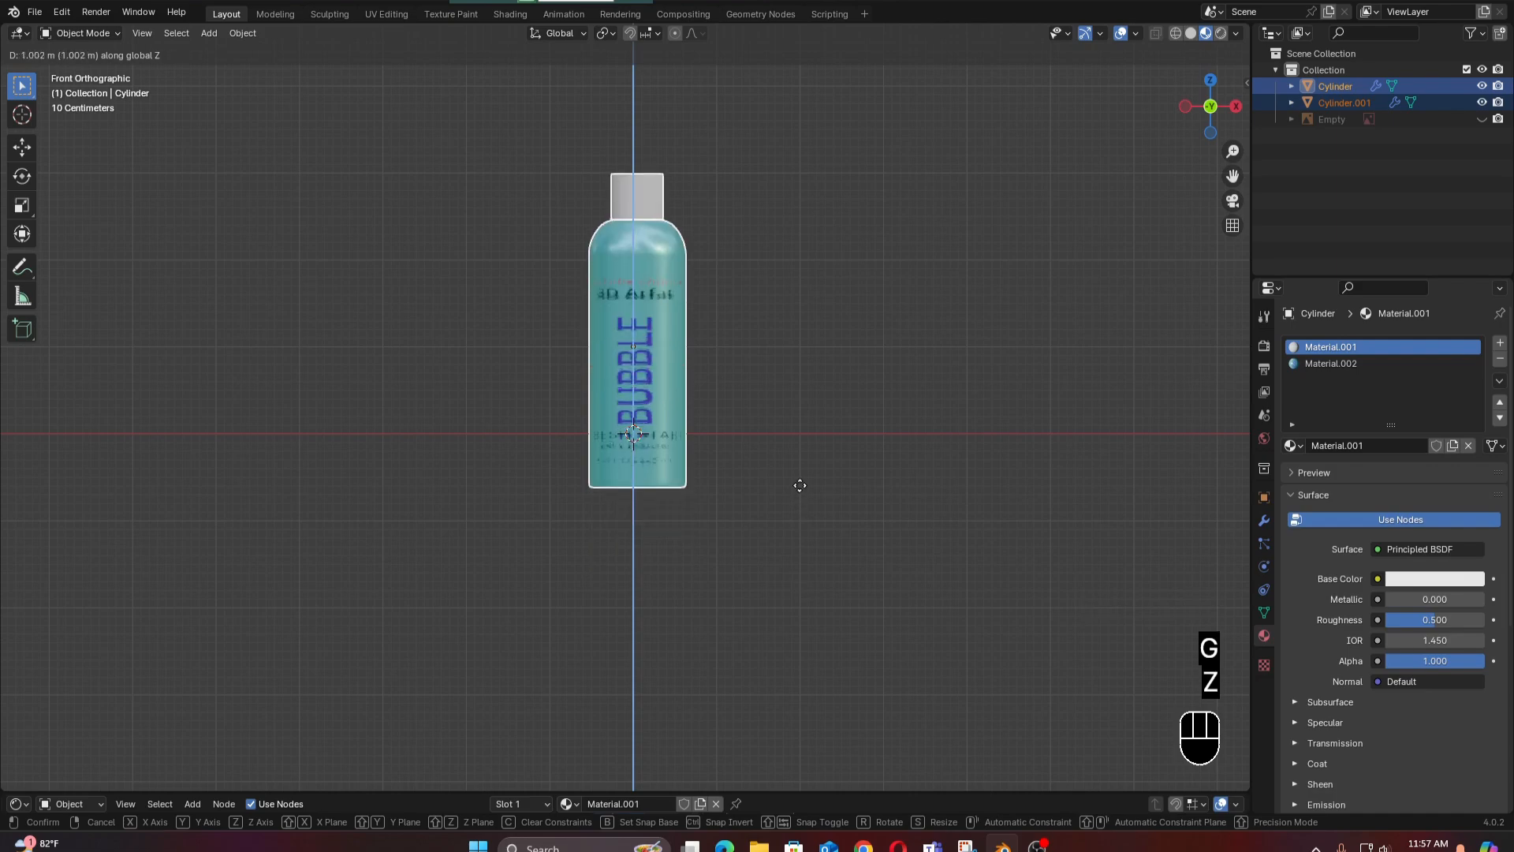
key("shift")
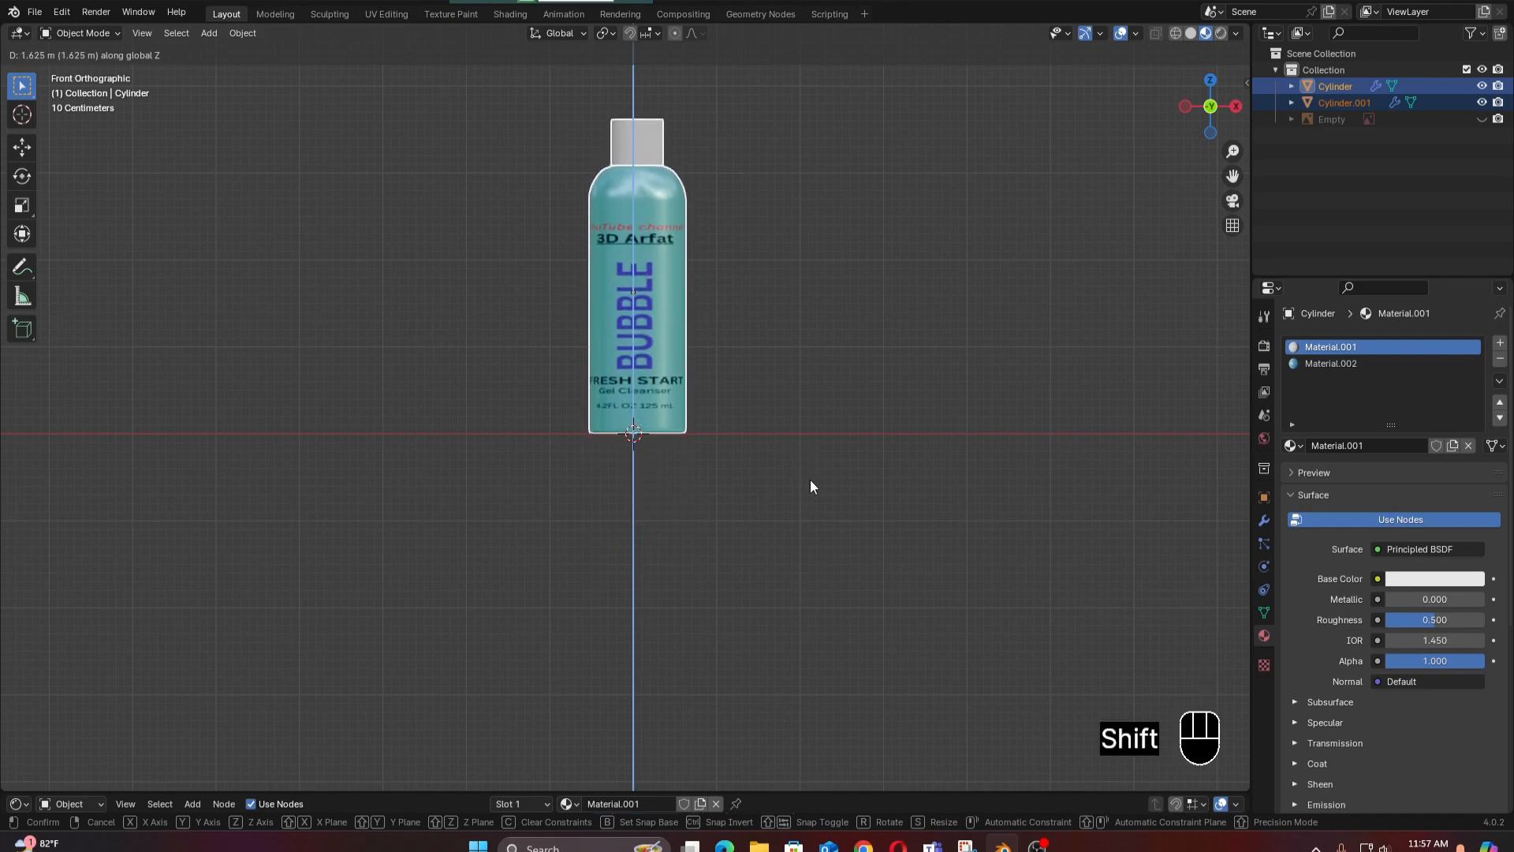
left_click(811, 480, "shift")
middle_click_drag(811, 479, 812, 566)
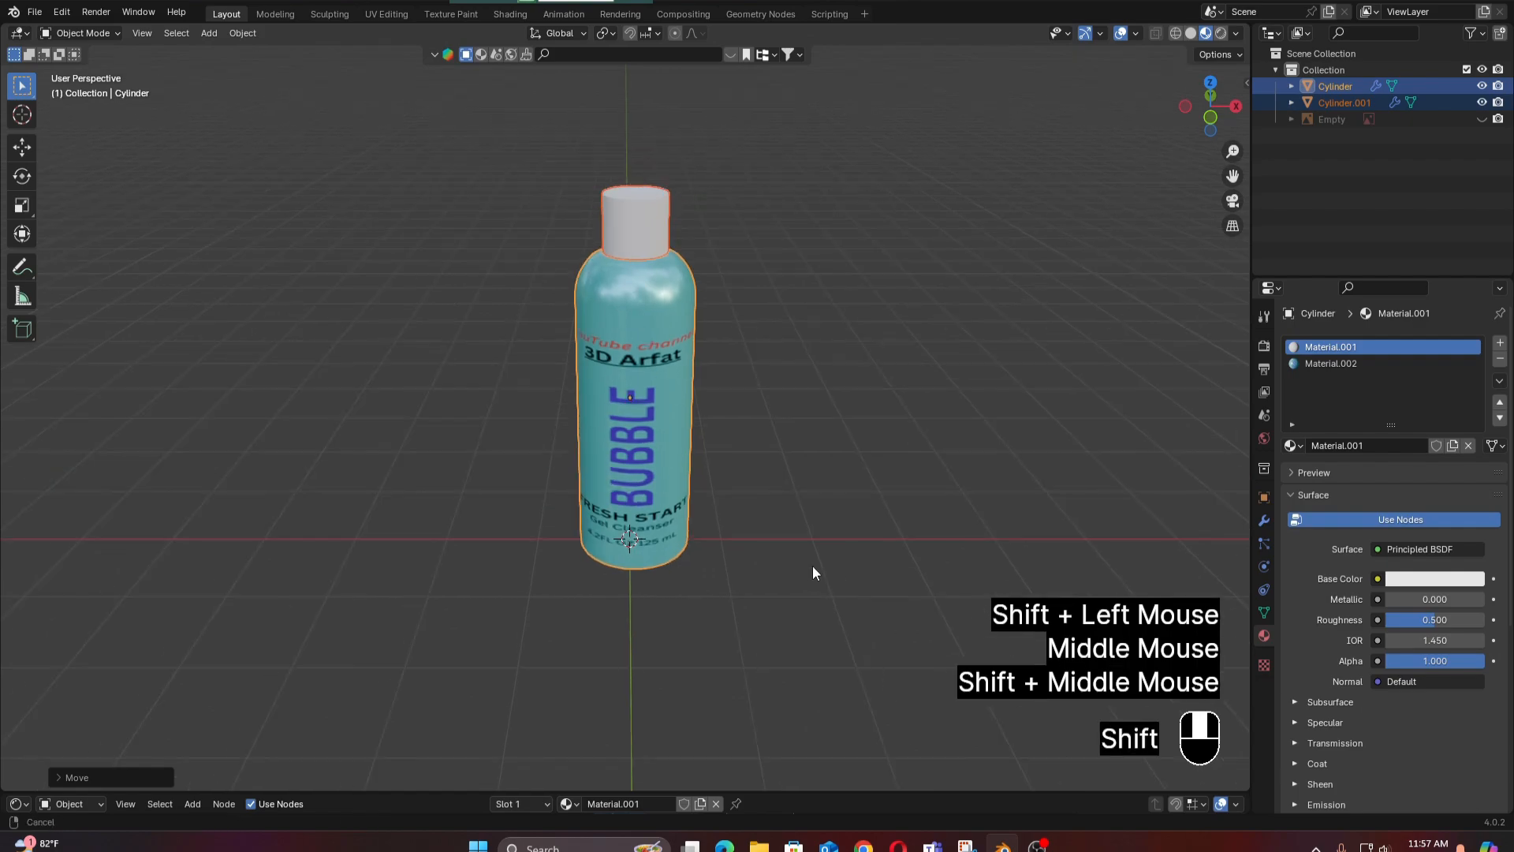
left_click(825, 377)
Add a camera at the 3D cursor beneath the bottle with the scene in front view.
scroll(825, 377, "up", 2)
scroll(826, 377, "down", 1)
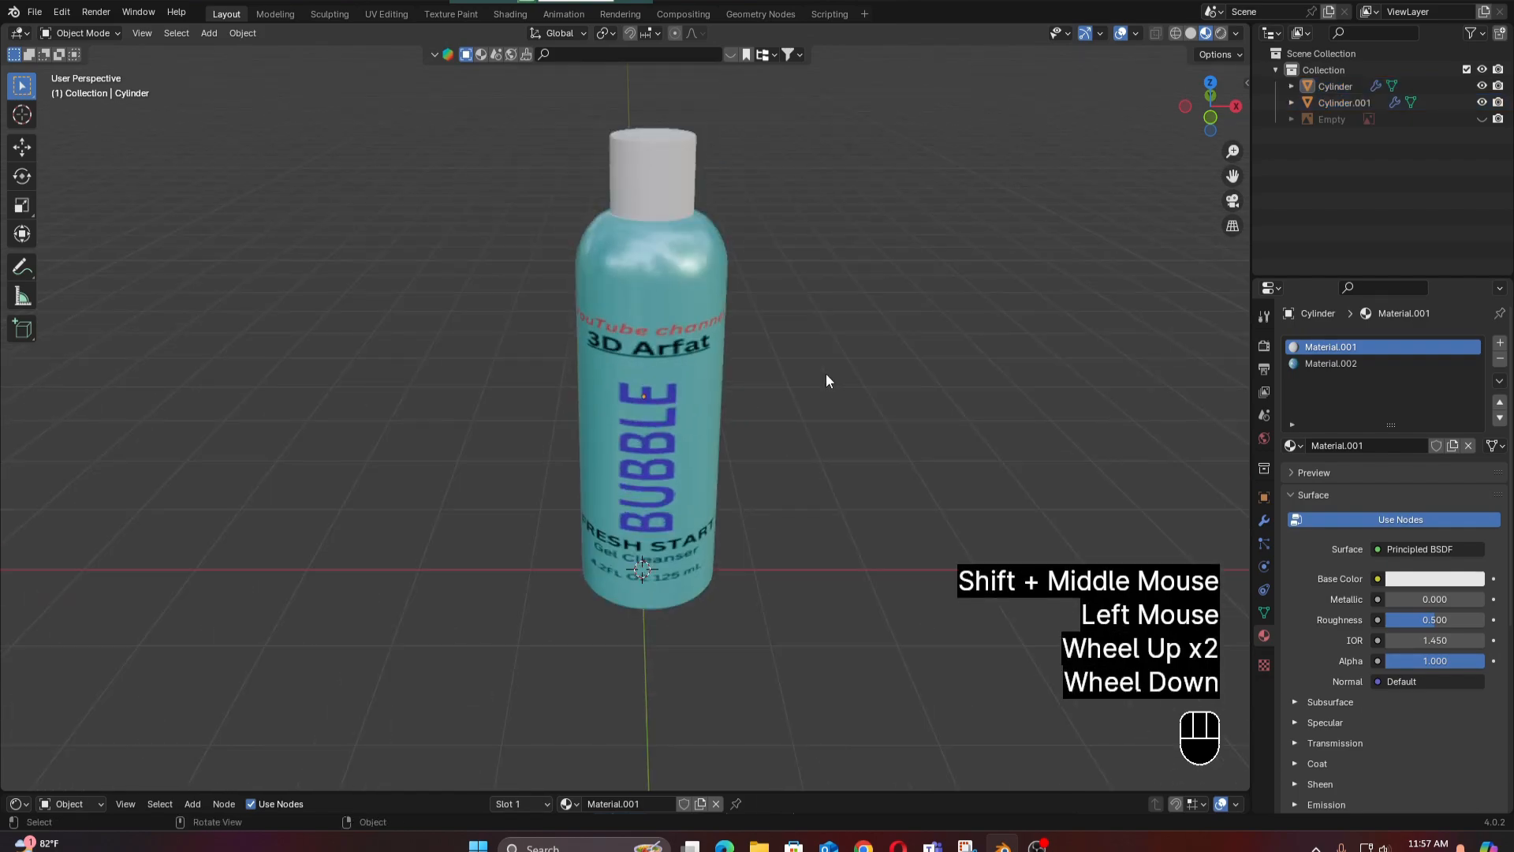
middle_click_drag(826, 381, 774, 485, "shift")
key("KP_1")
scroll(807, 461, "down", 1)
scroll(806, 452, "down", 1)
key("KP_1")
scroll(795, 463, "up", 1)
scroll(806, 493, "up", 2)
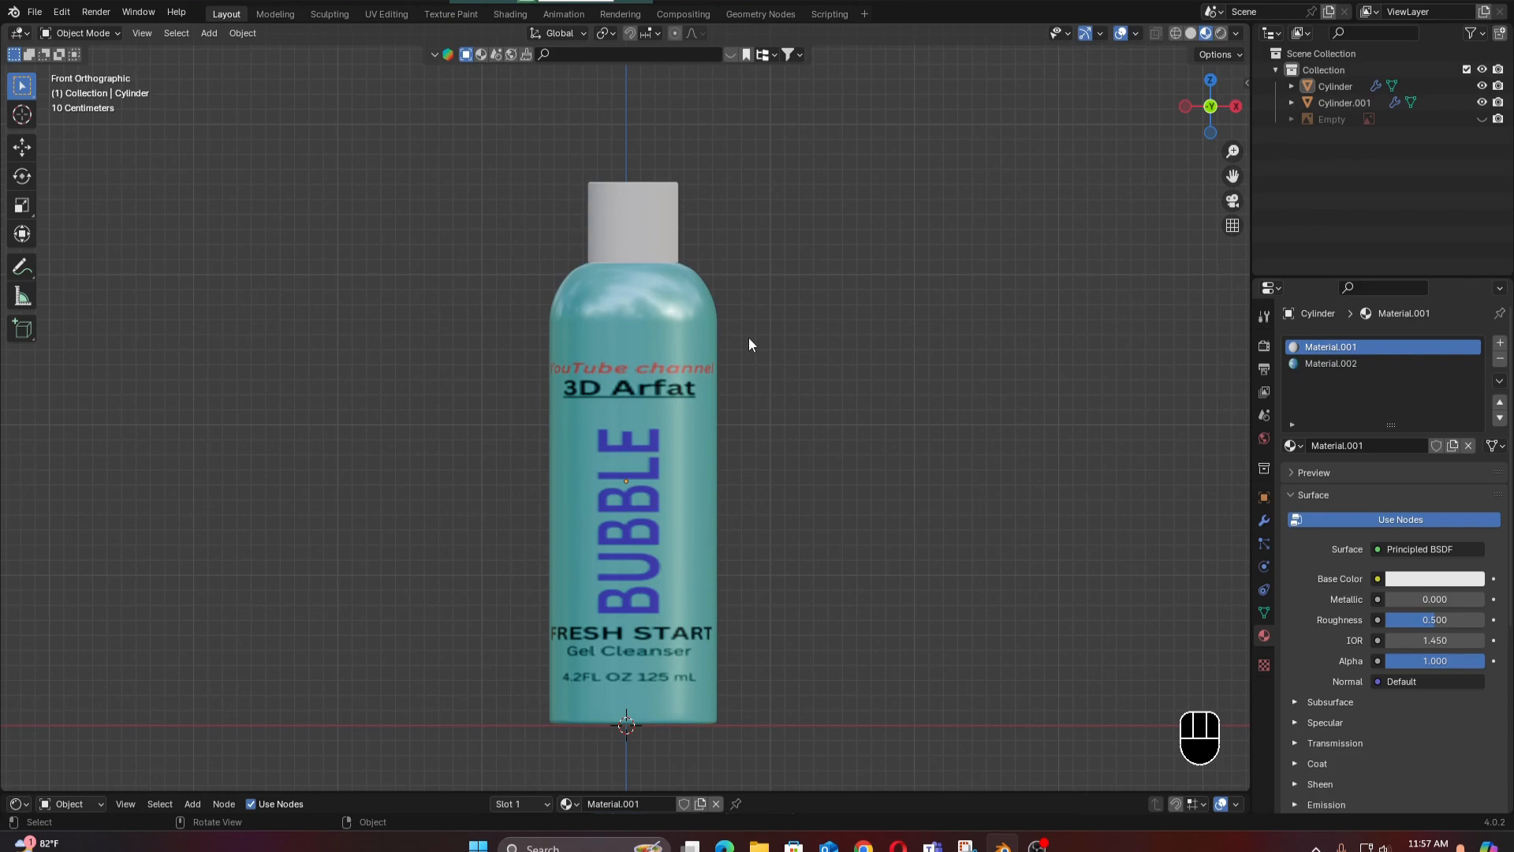
left_click(210, 34)
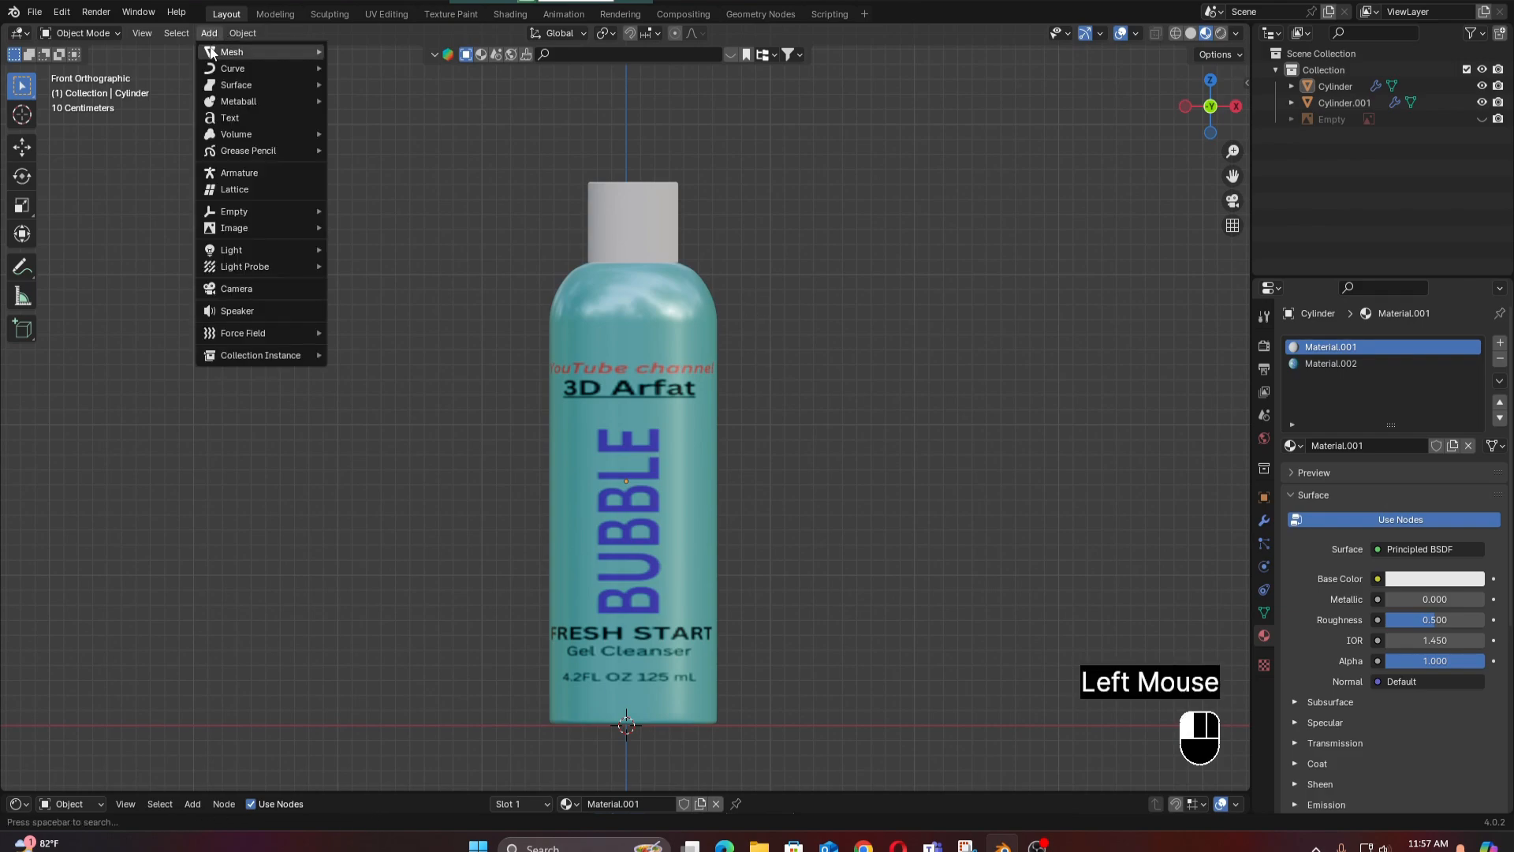
left_click(235, 287)
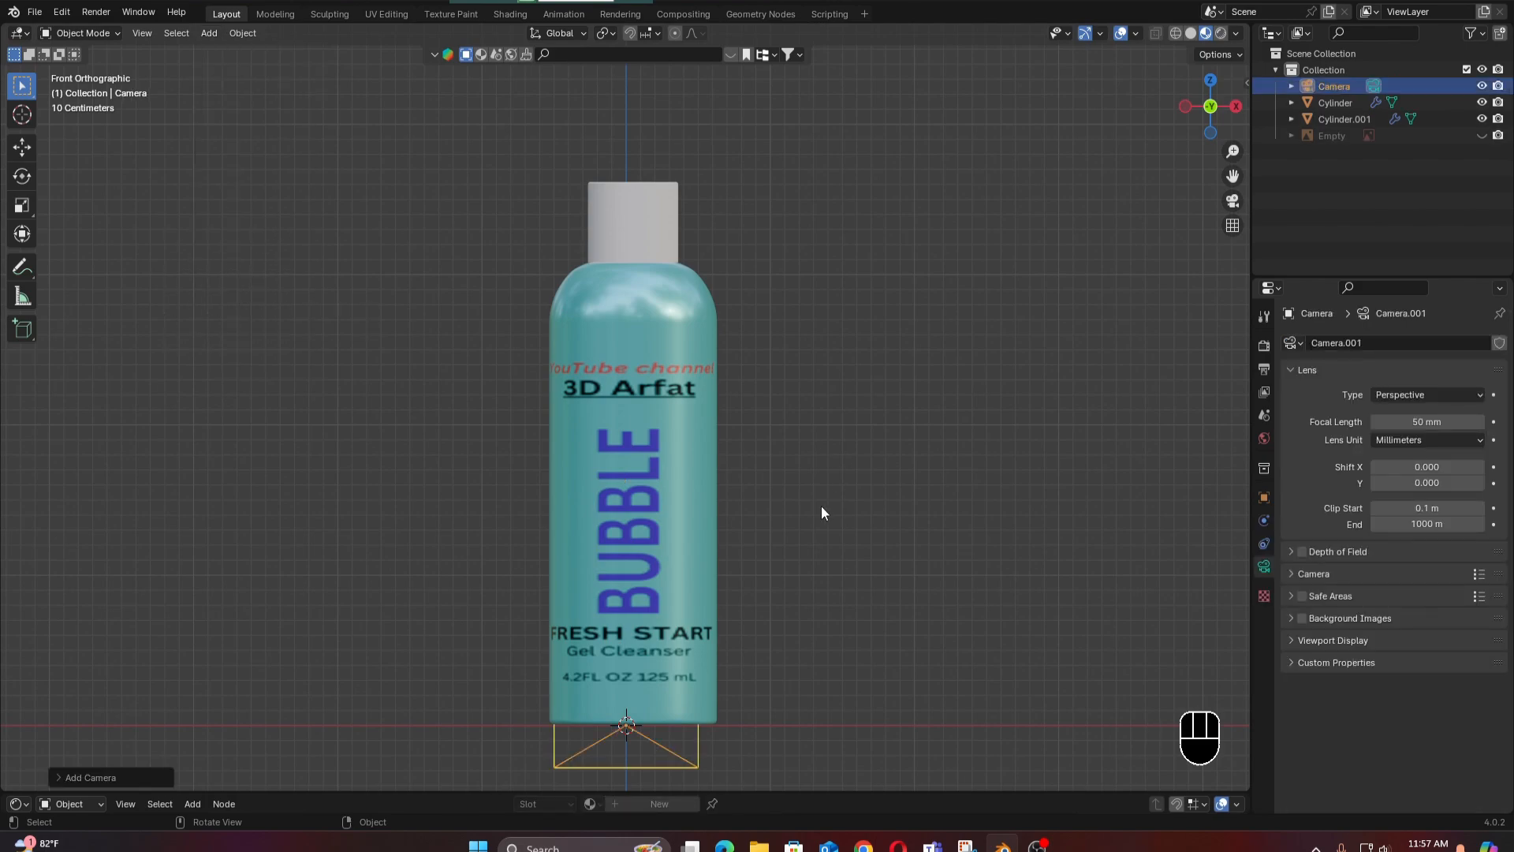
Align the new camera to the current front view so it faces the bottle's label.
key("ctrl")
key("ctrl+alt")
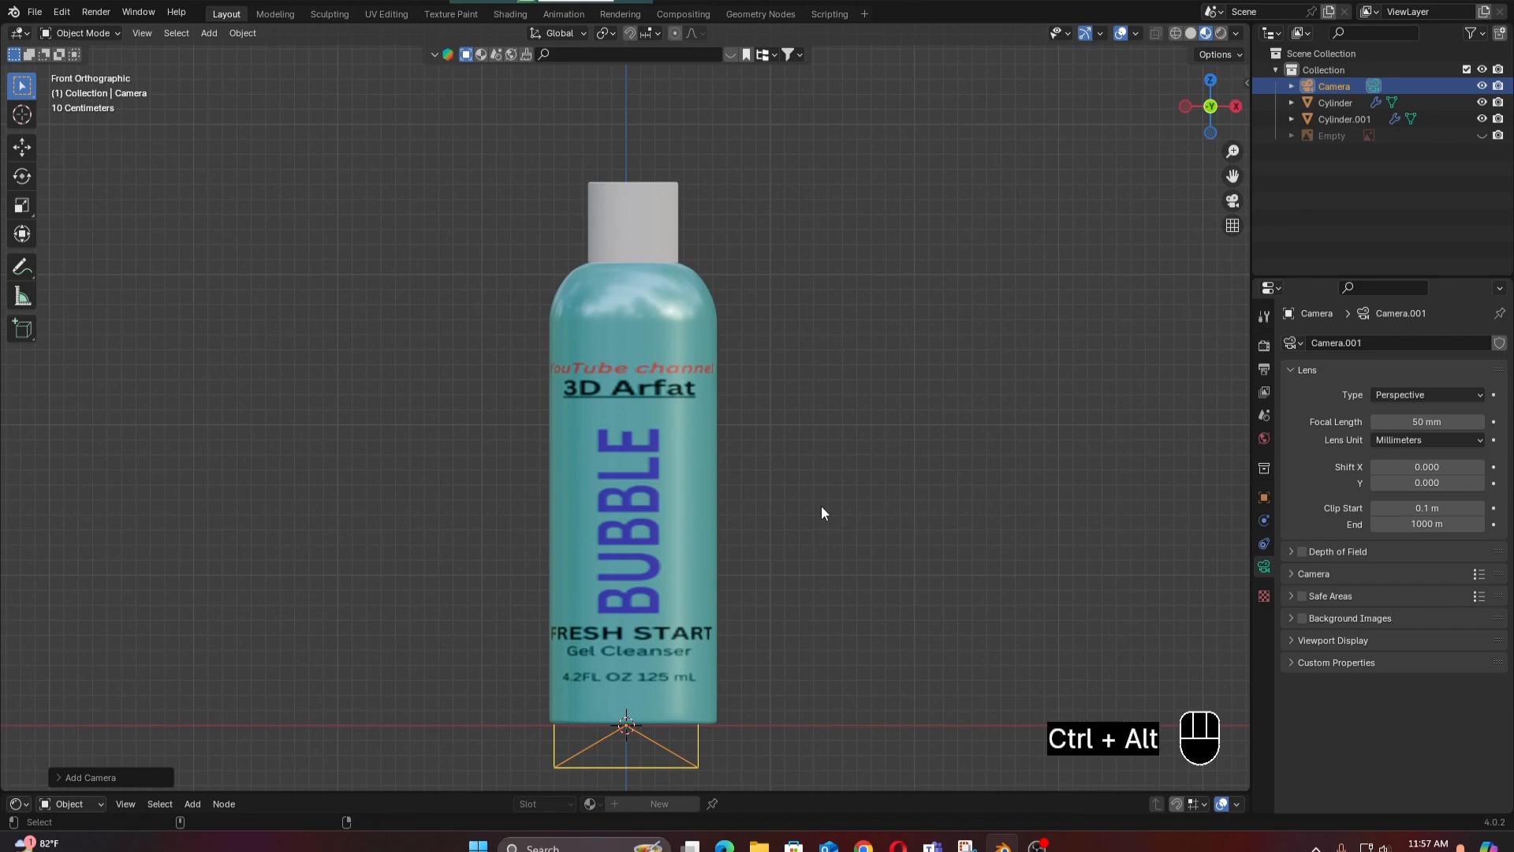
key("ctrl+alt+KP_0")
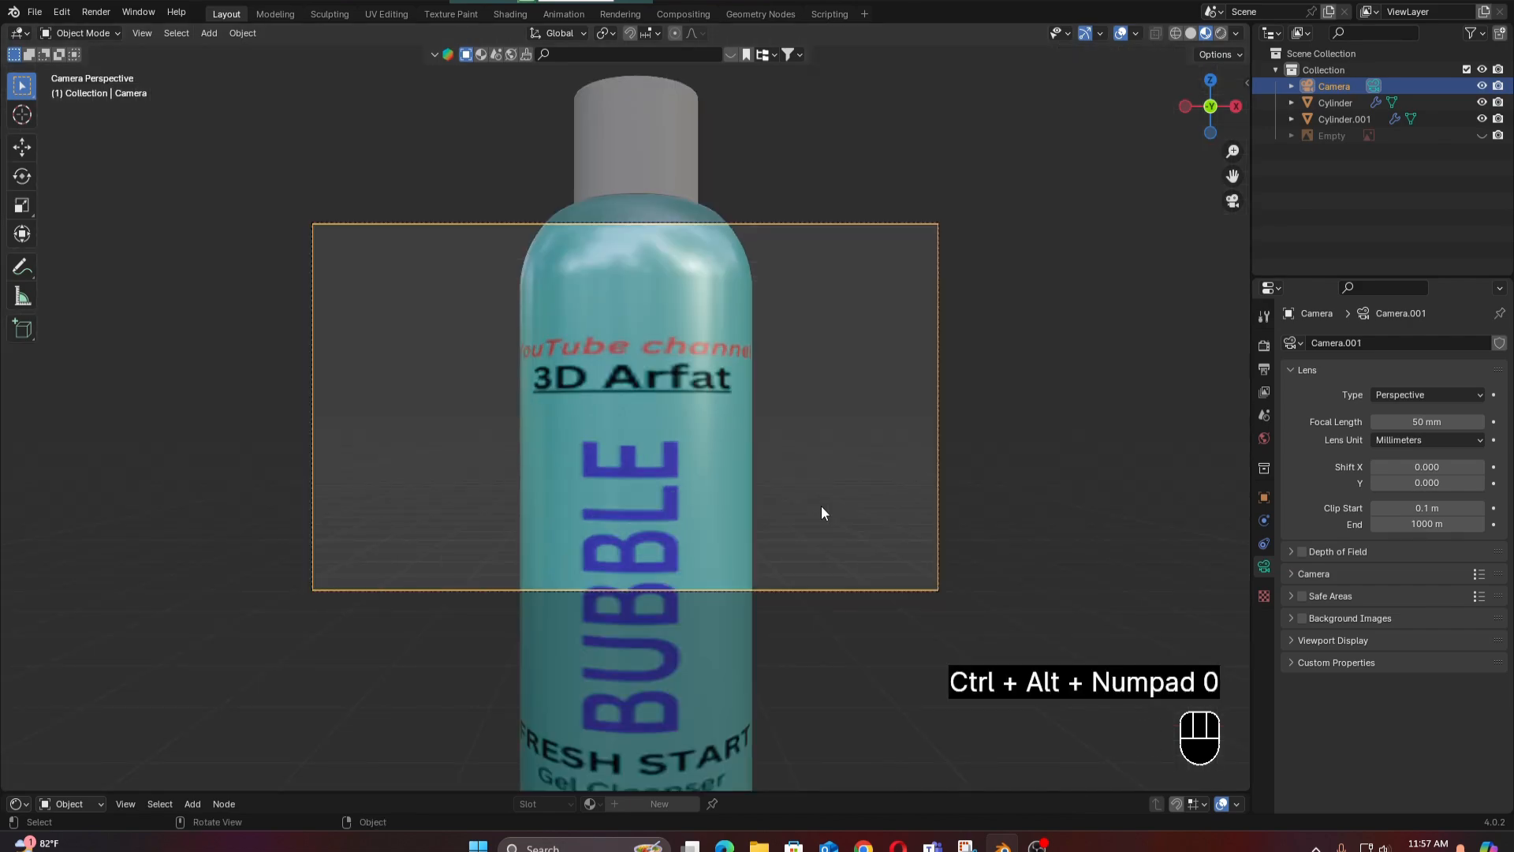
Set the render output's Resolution Y to 1920 px for a square camera frame.
left_click(1265, 368)
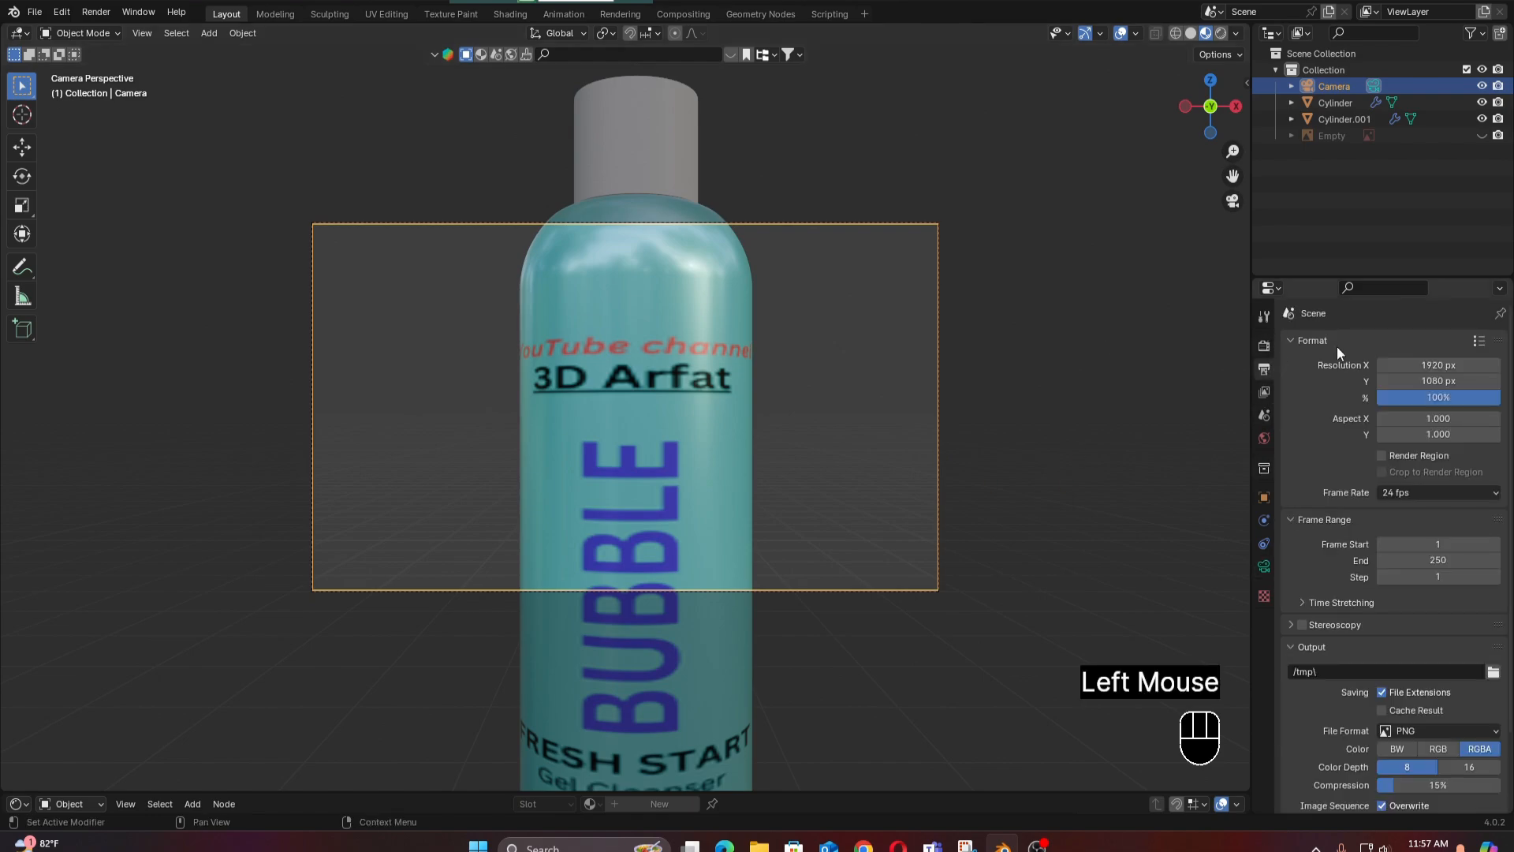
left_click(1437, 381)
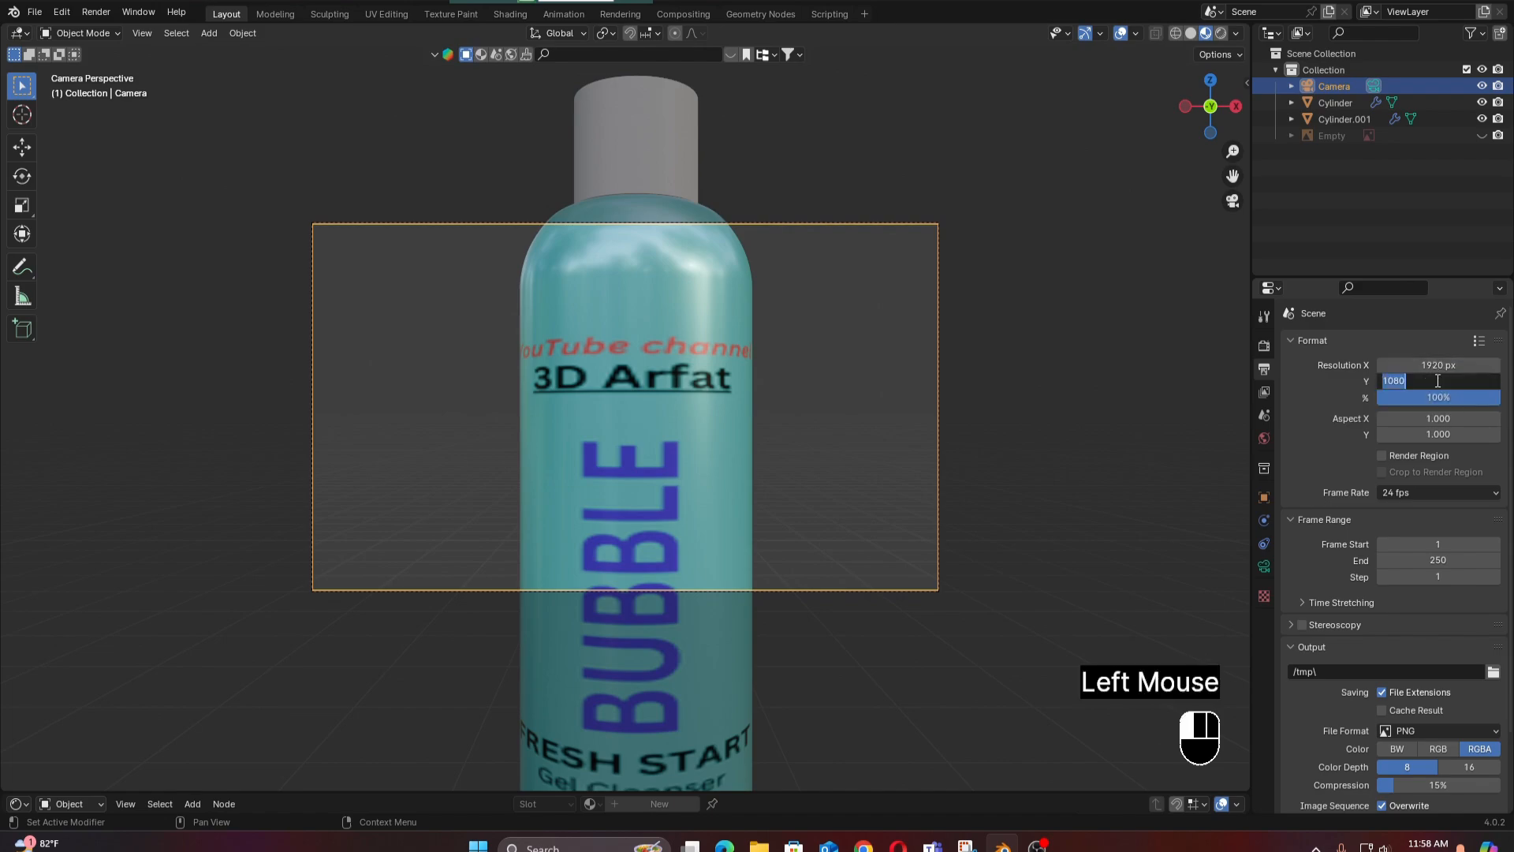
type("1920")
key("Return")
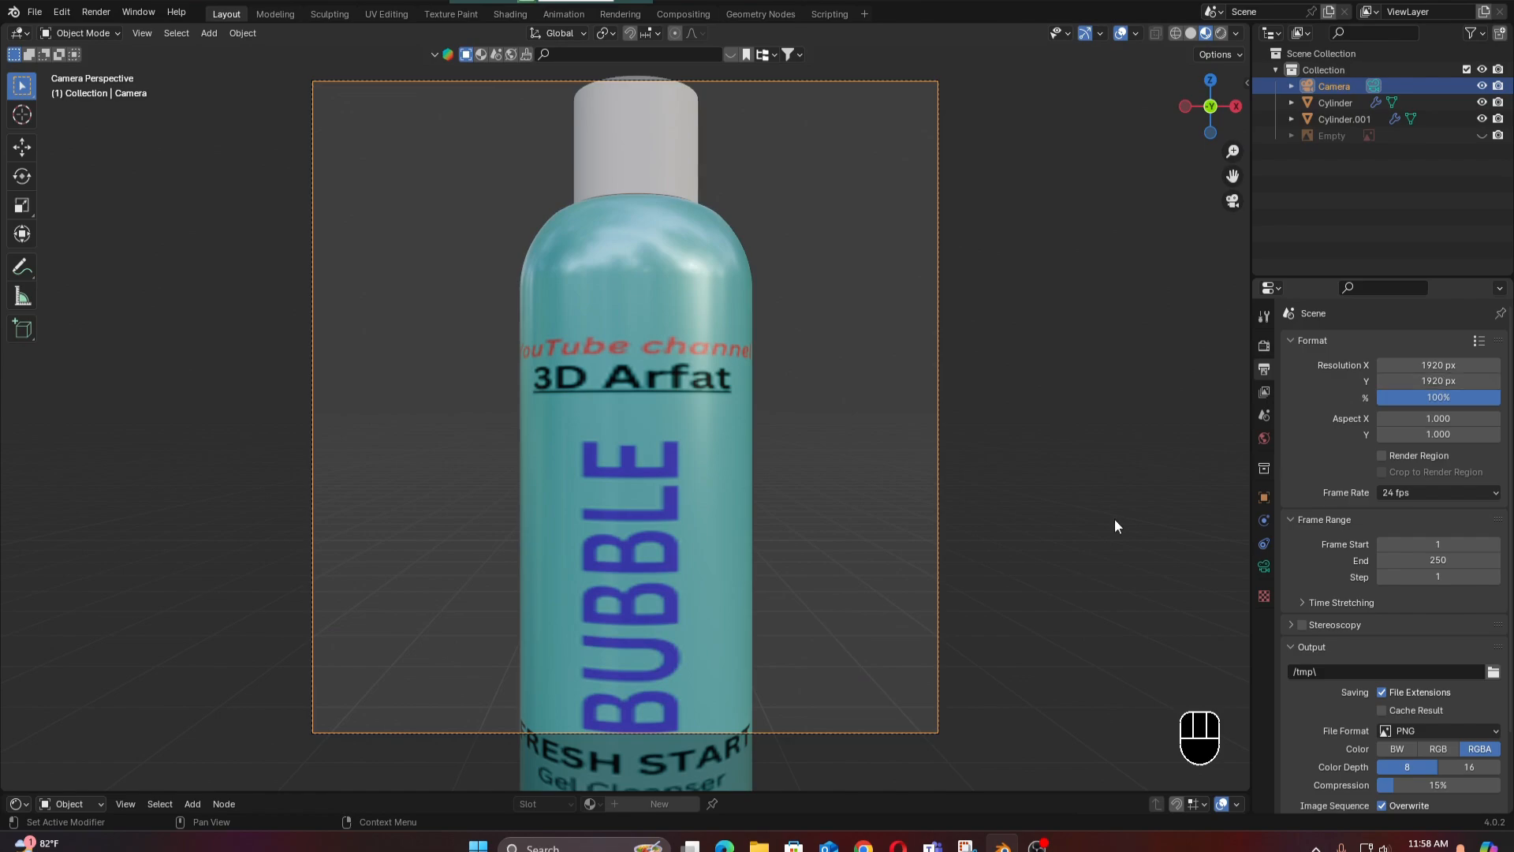
scroll(811, 483, "down", 2)
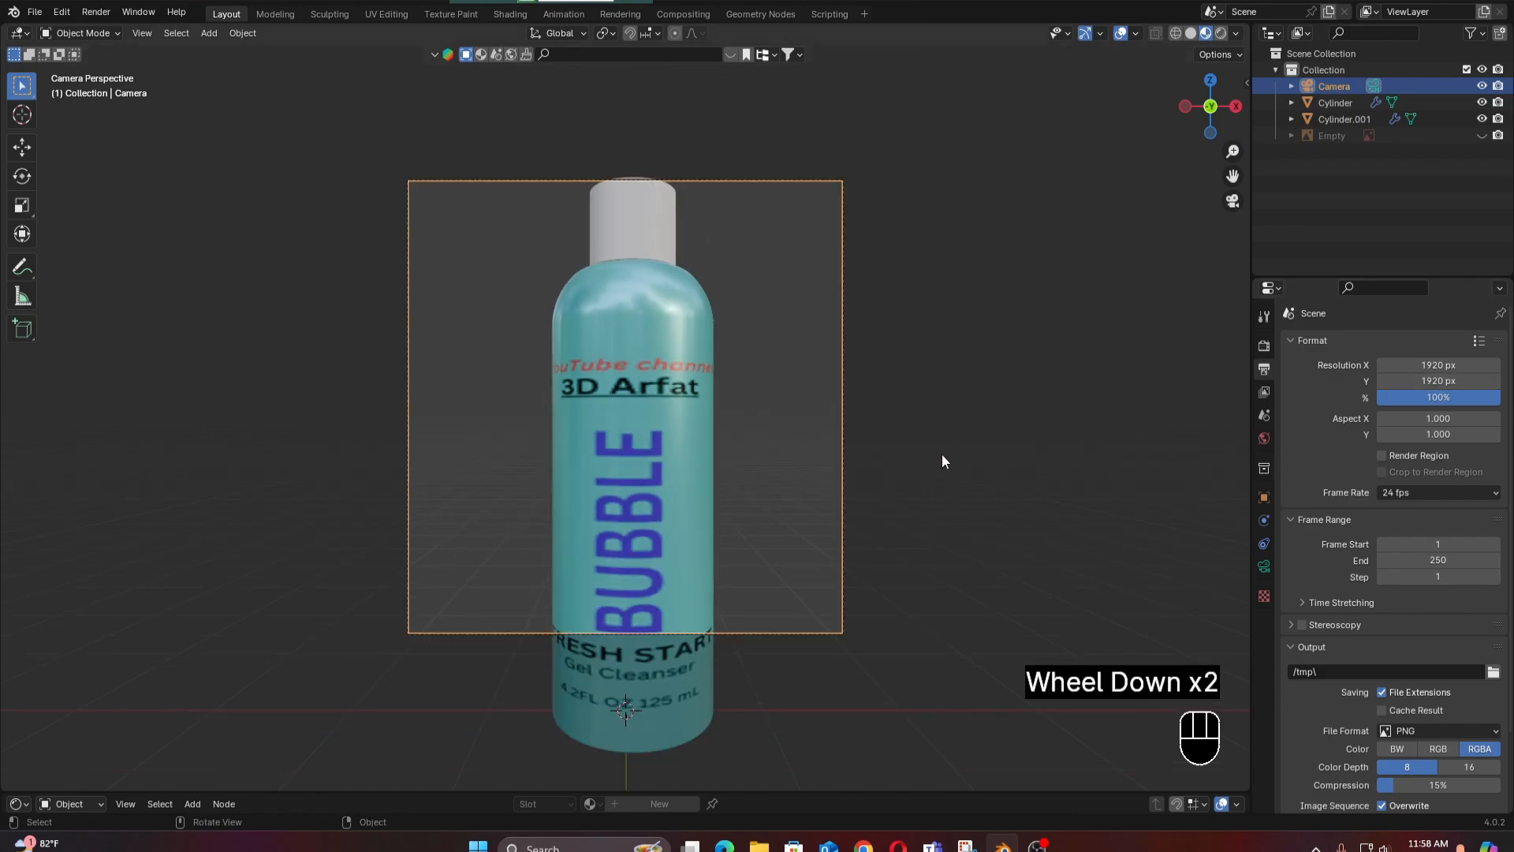
Move the camera back about 2.9 m along negative Y so the whole bottle fits in the frame.
key("g")
key("y")
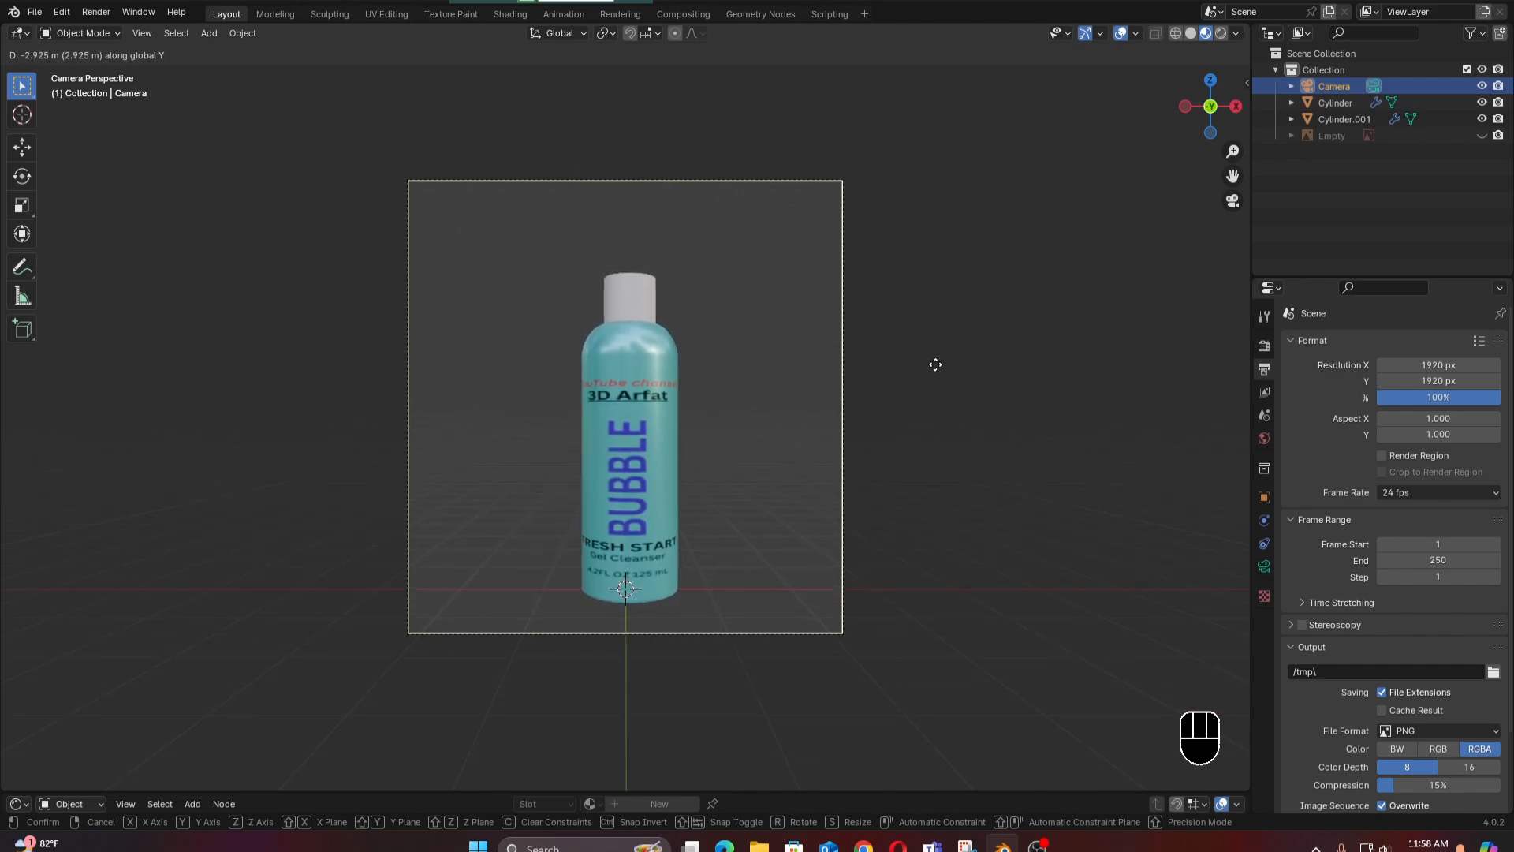
left_click(935, 365)
scroll(954, 403, "down", 2)
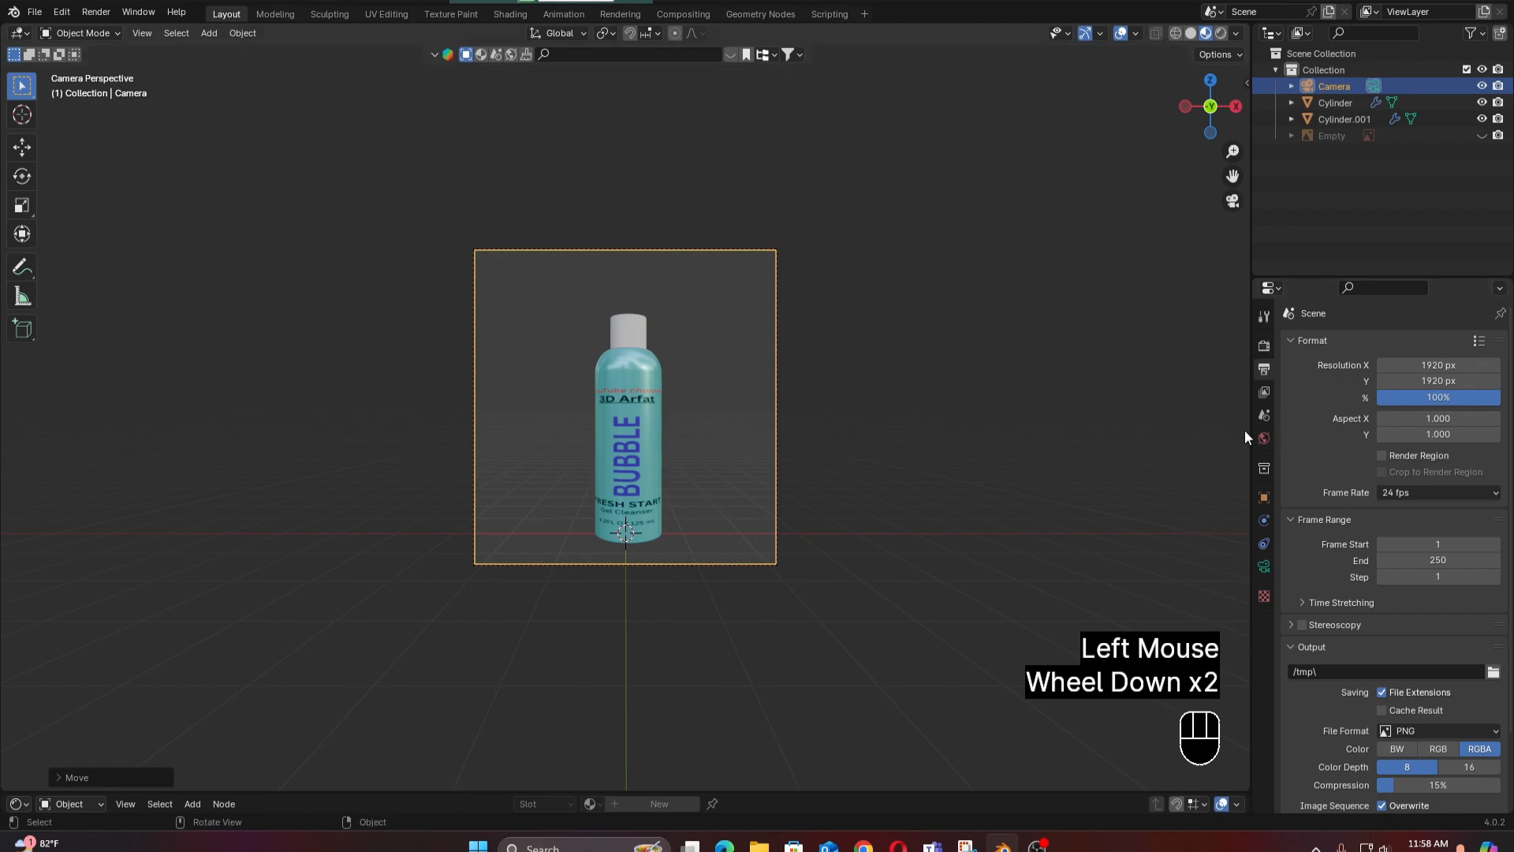
Split the 3D viewport vertically into a narrow camera view and a wider Right Orthographic view.
right_click(1248, 407)
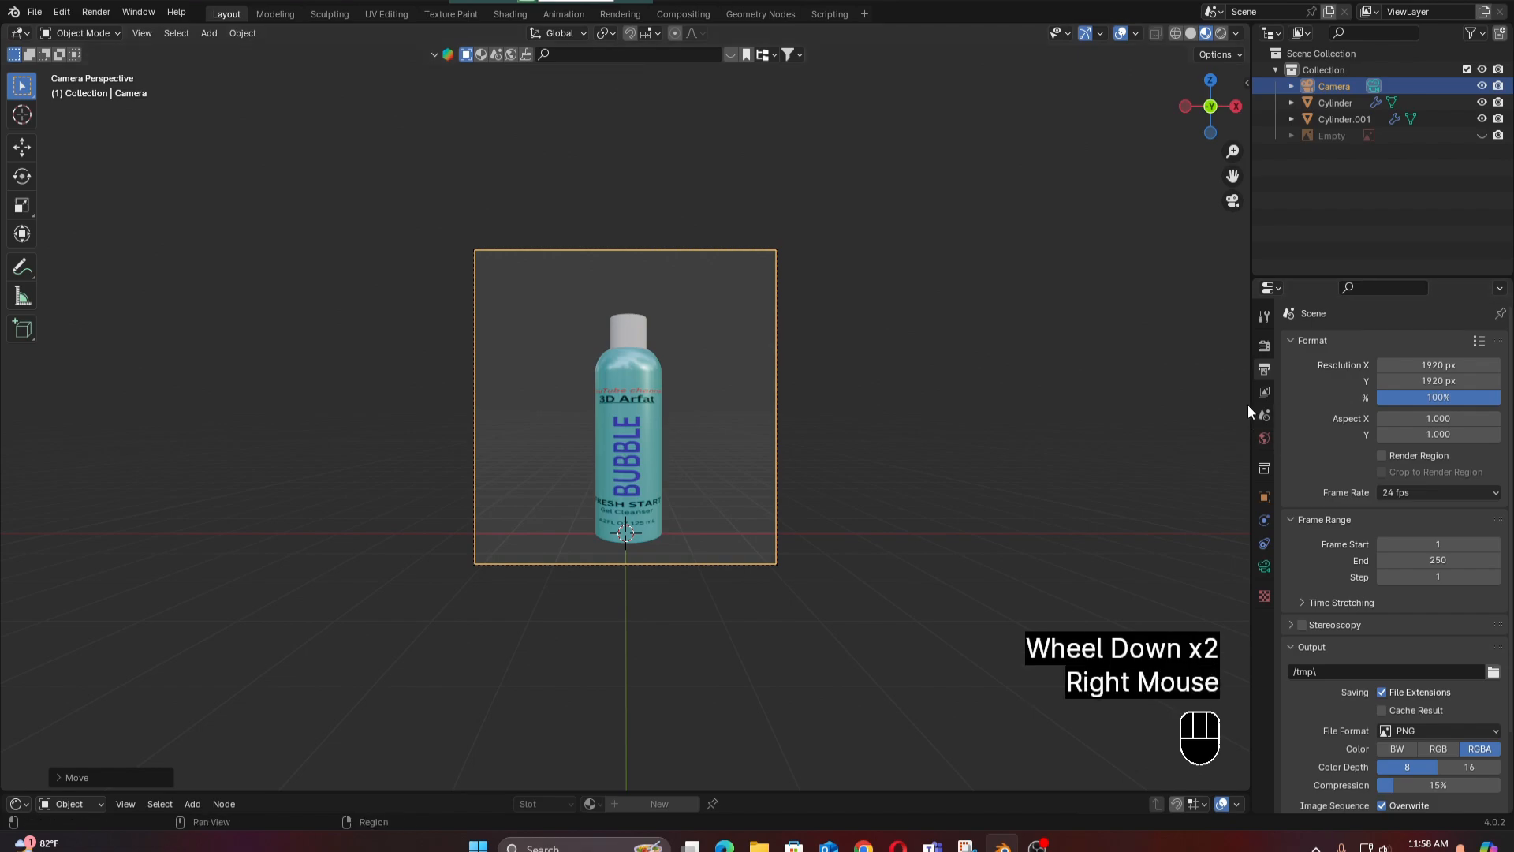
right_click(1249, 403)
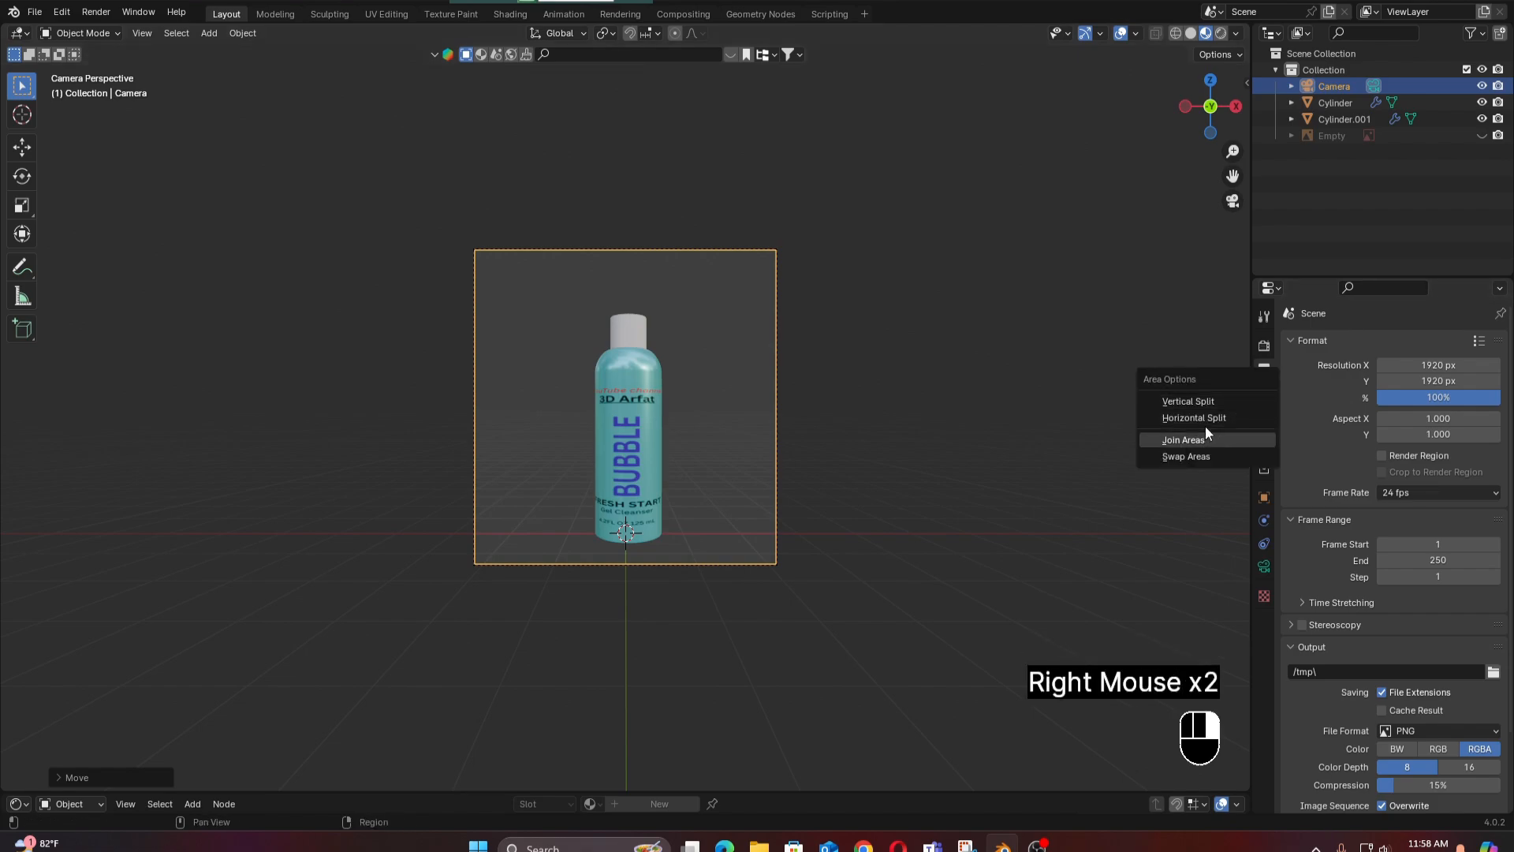
left_click(1206, 400)
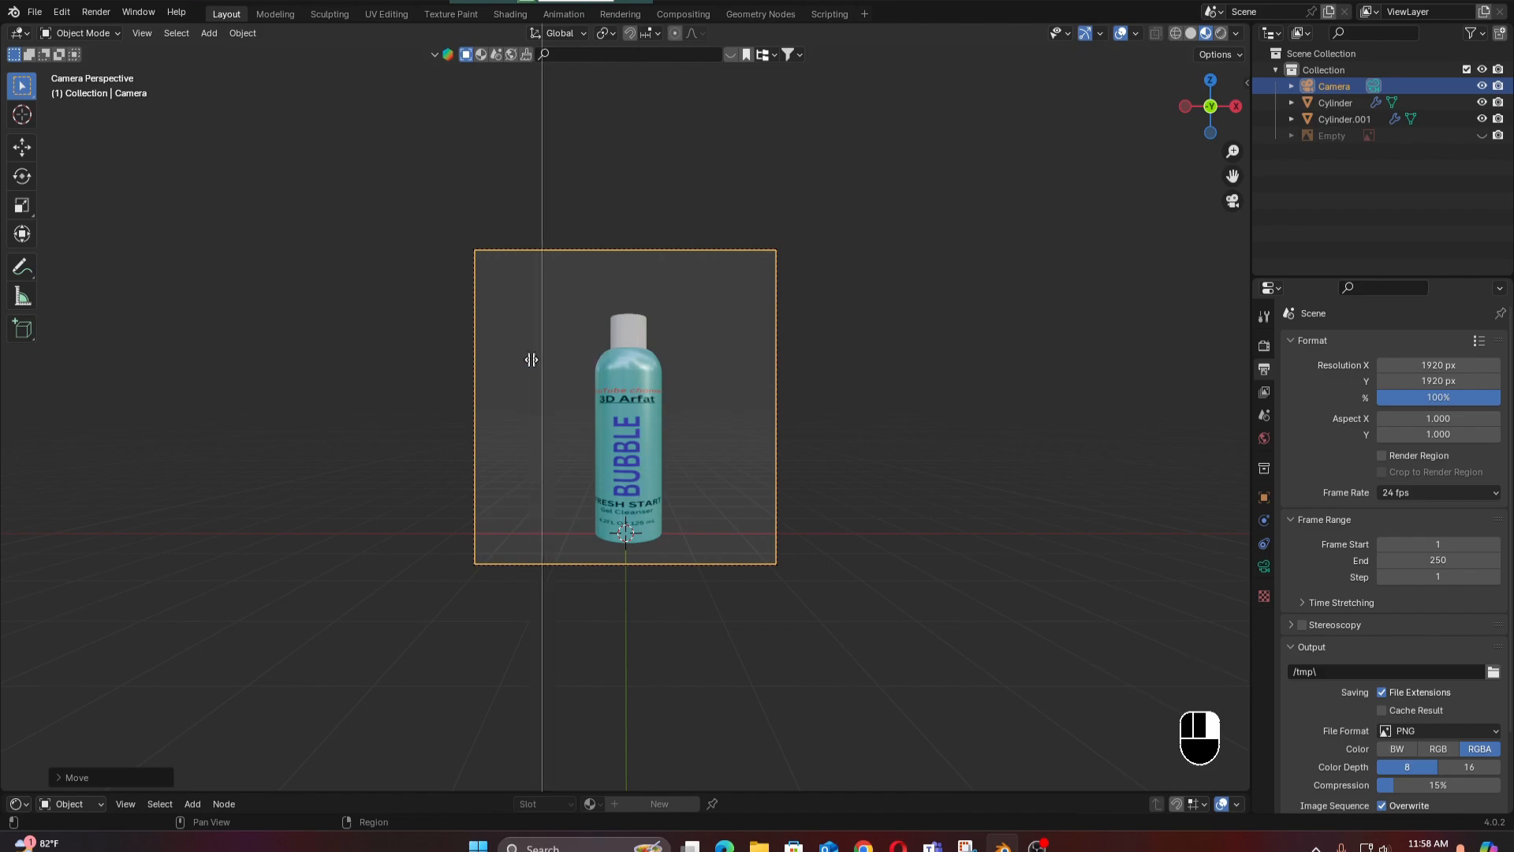
left_click(475, 376)
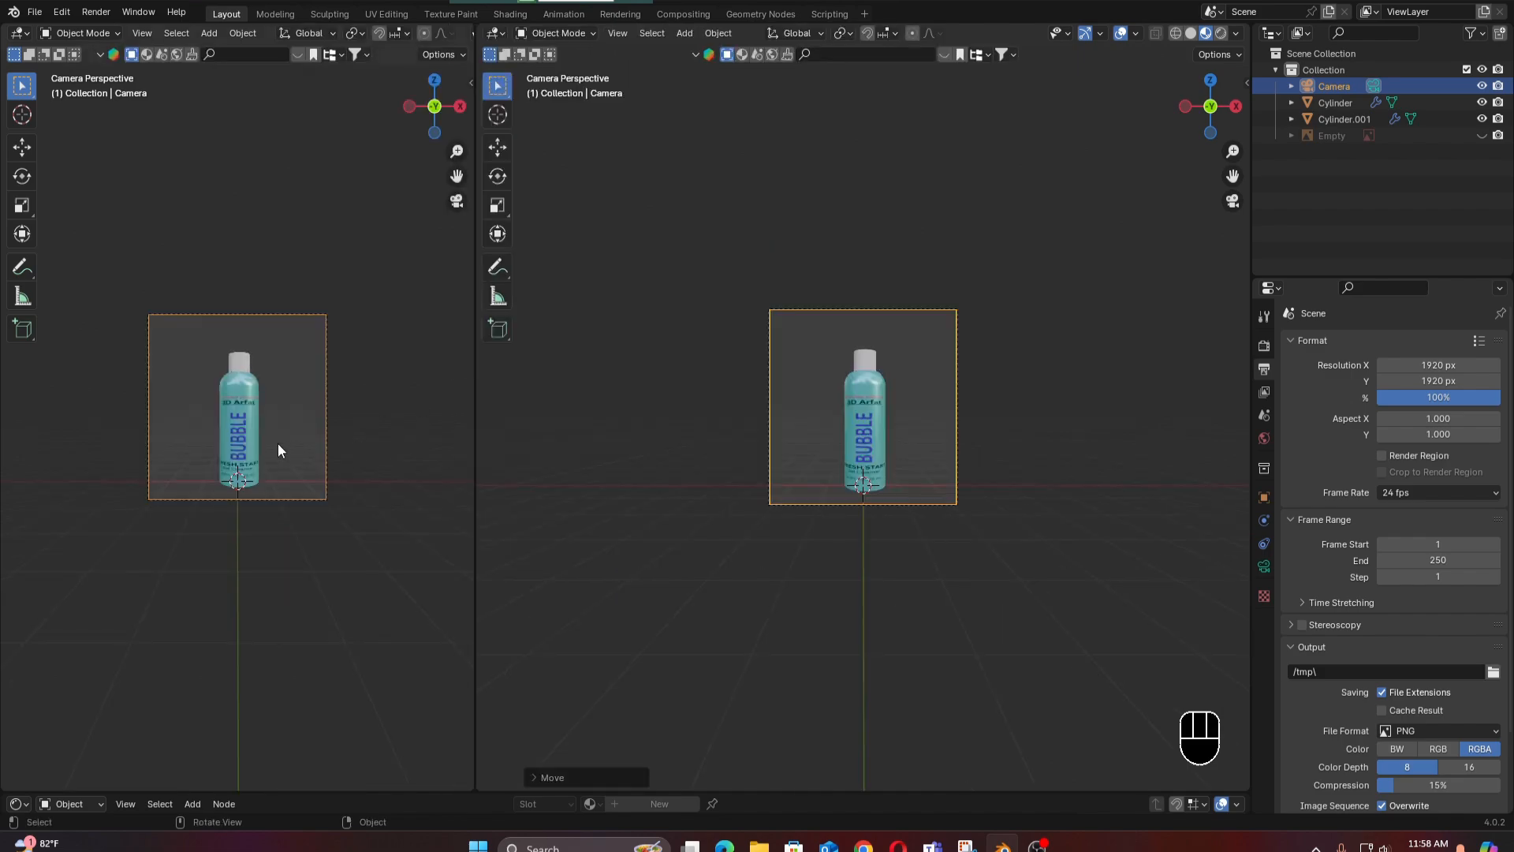
scroll(277, 439, "up", 2)
mouse_move(716, 465)
middle_mouse_down()
mouse_move(702, 453)
mouse_move(736, 452)
mouse_move(708, 461)
mouse_move(727, 467)
middle_mouse_up()
scroll(702, 452, "down", 3)
key("KP_3")
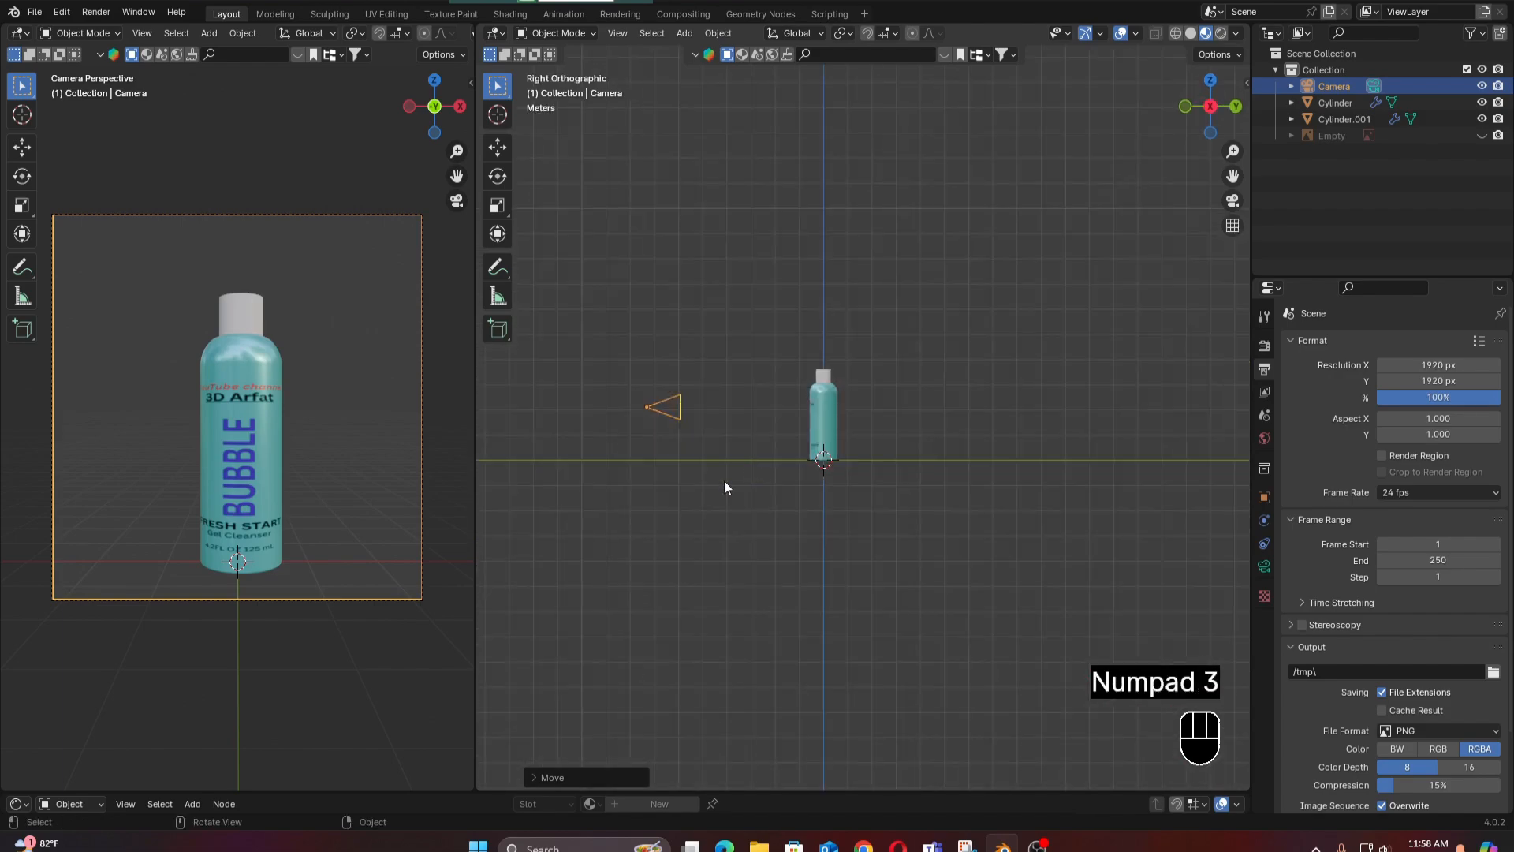
Raise the camera slightly along Z and tilt it downwards so the whole bottle sits within the camera frame.
key("g")
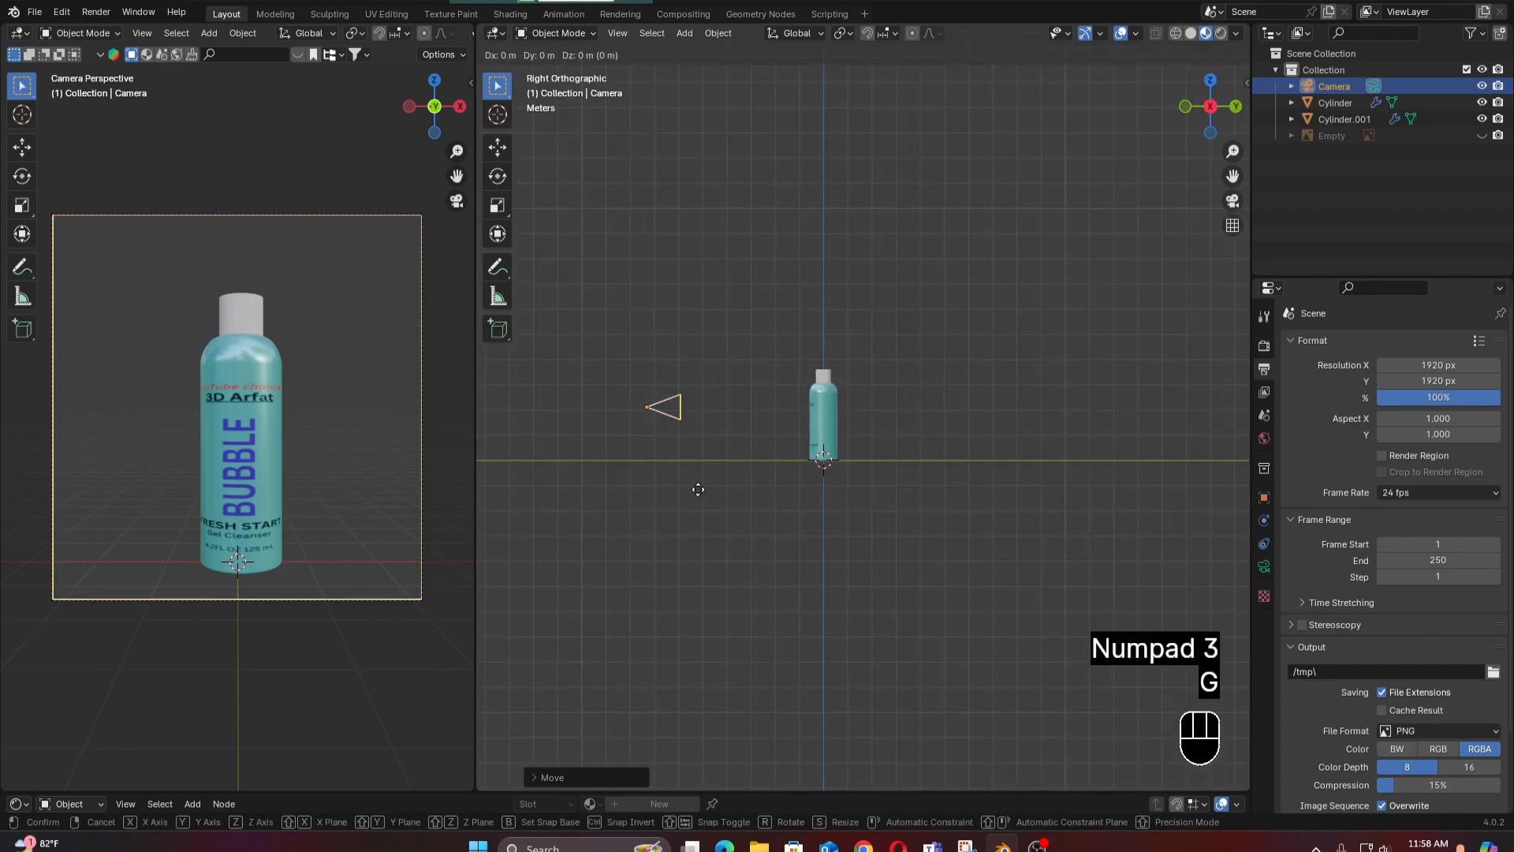
key("y")
key("z")
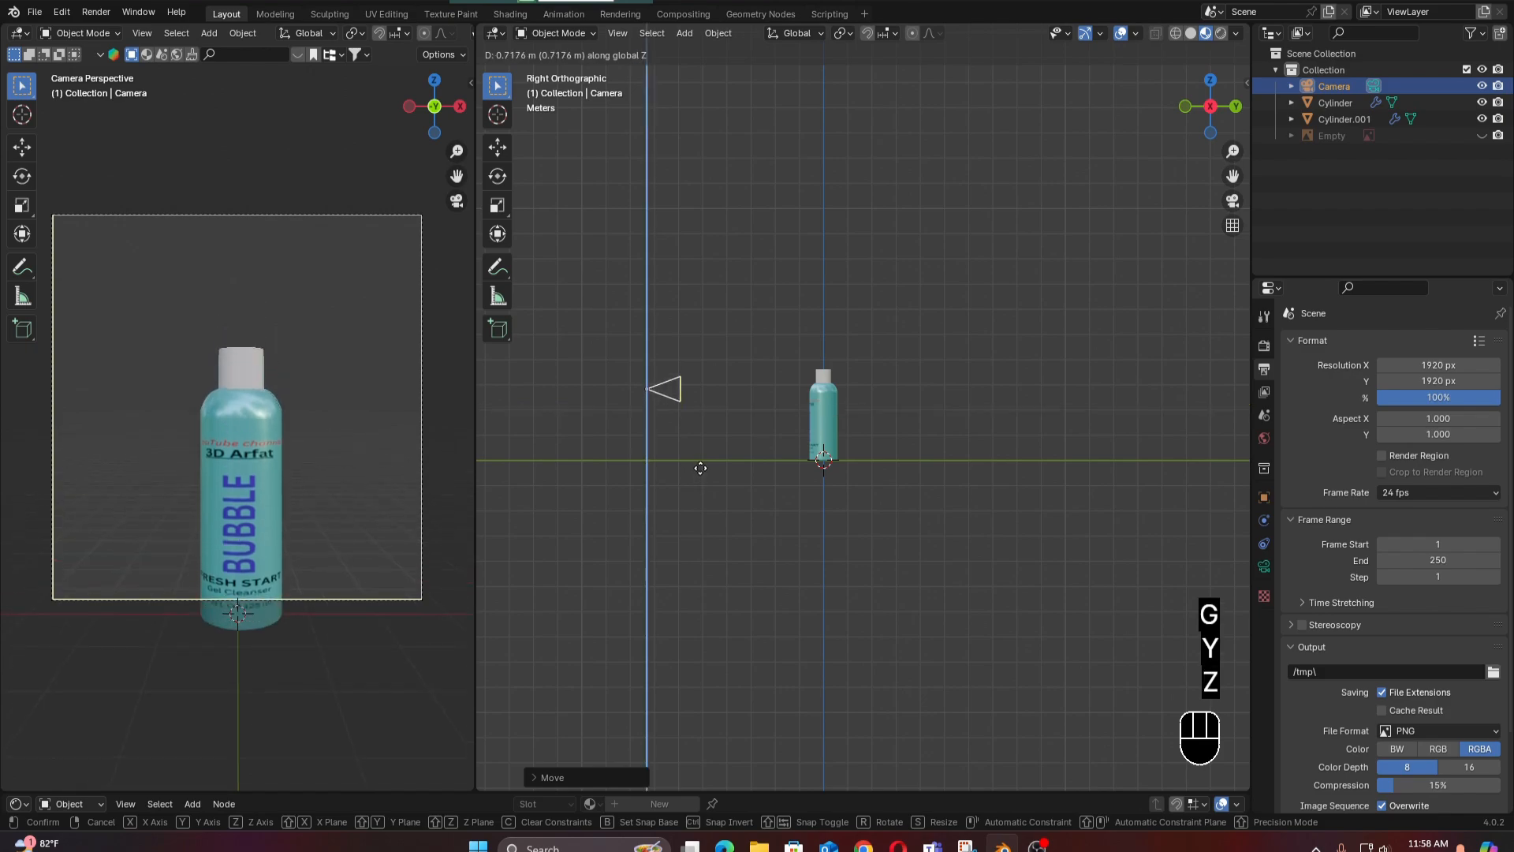
left_click(701, 466)
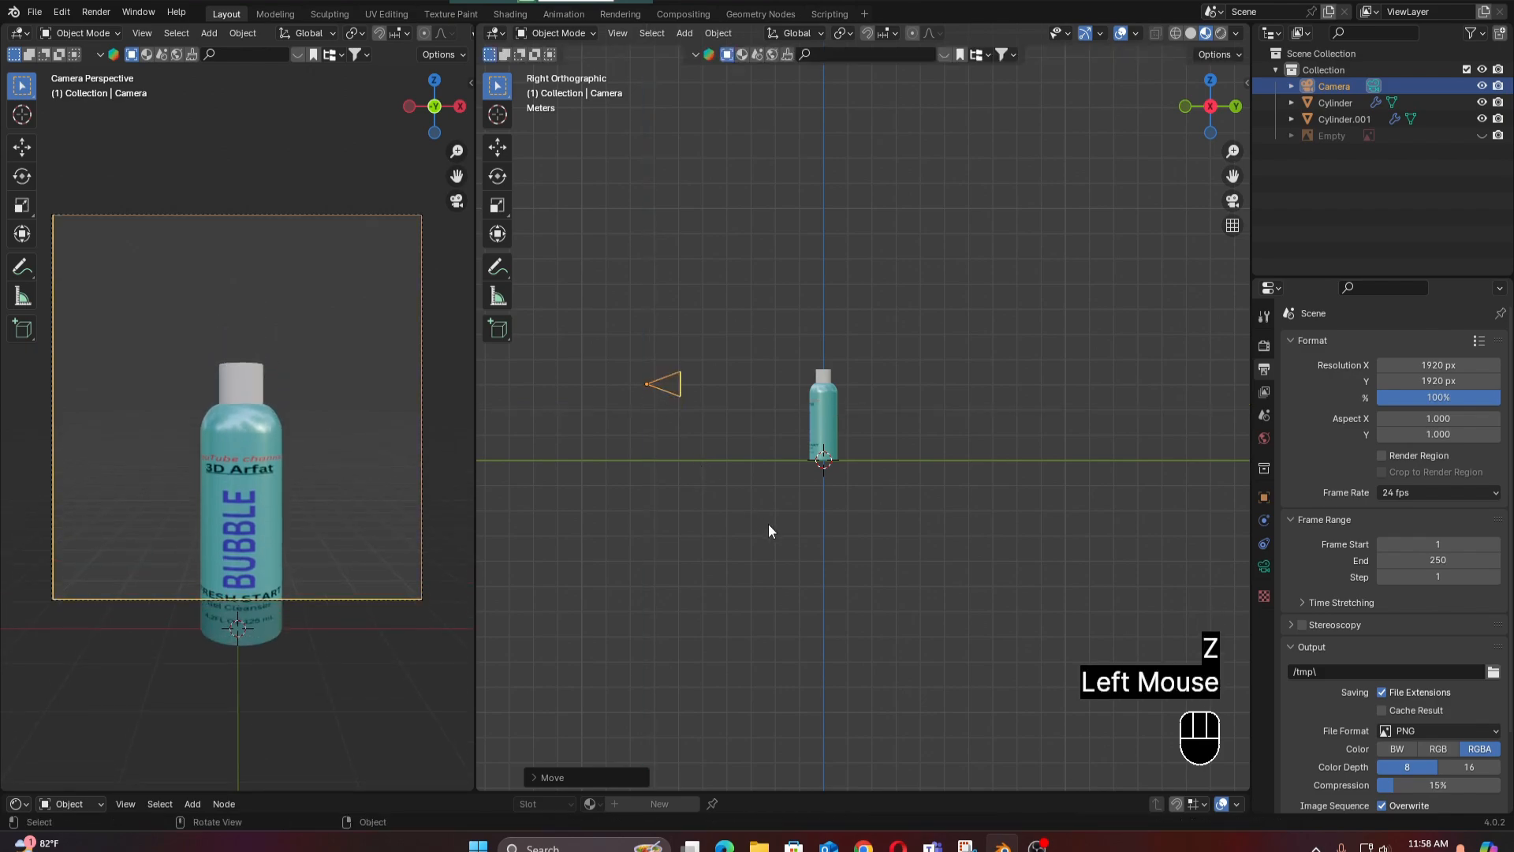
key("r")
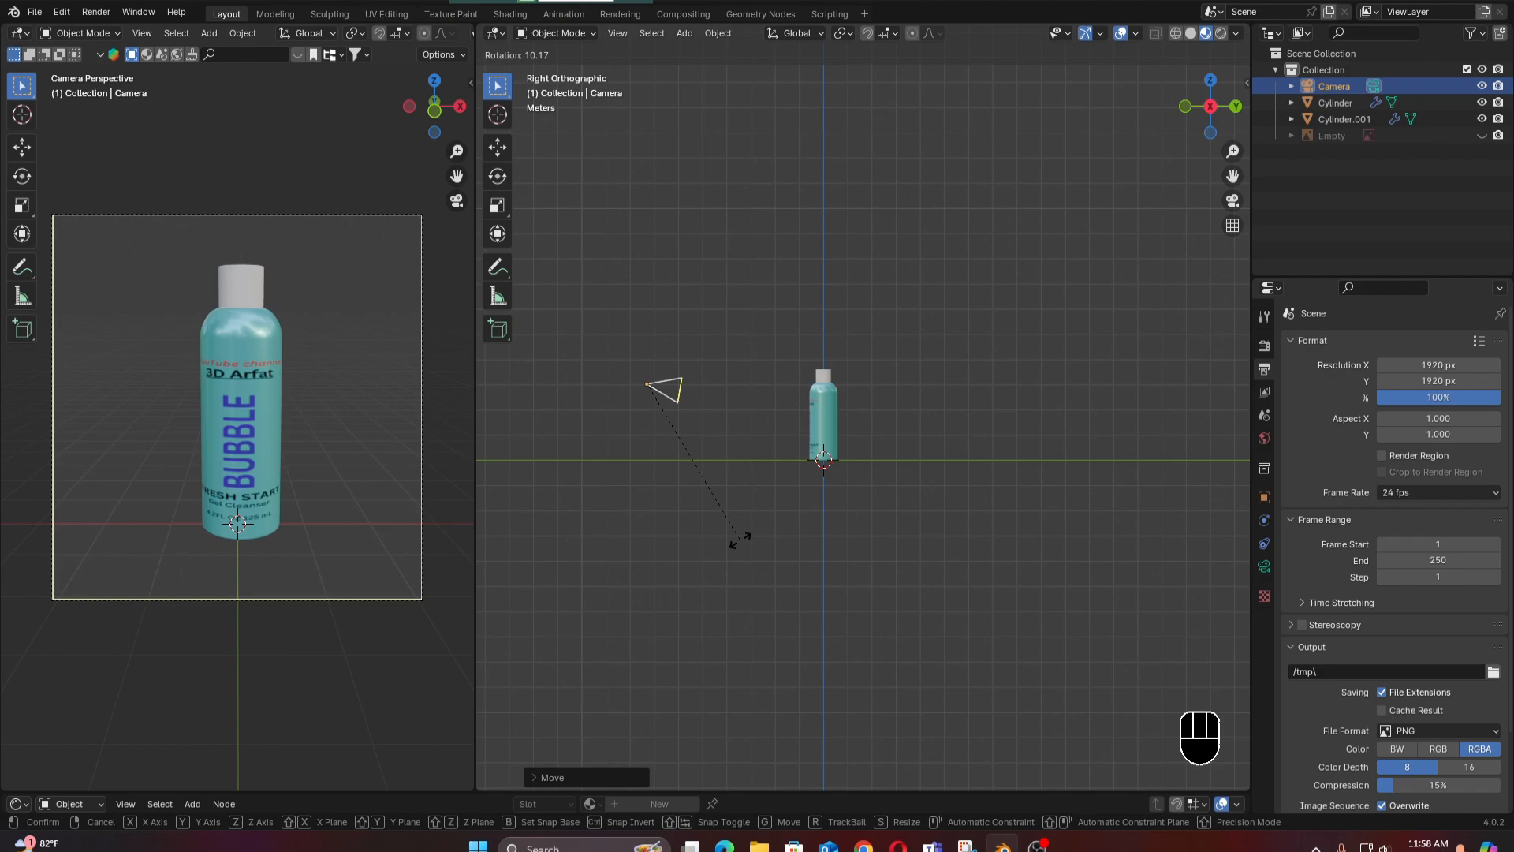
left_click(747, 535)
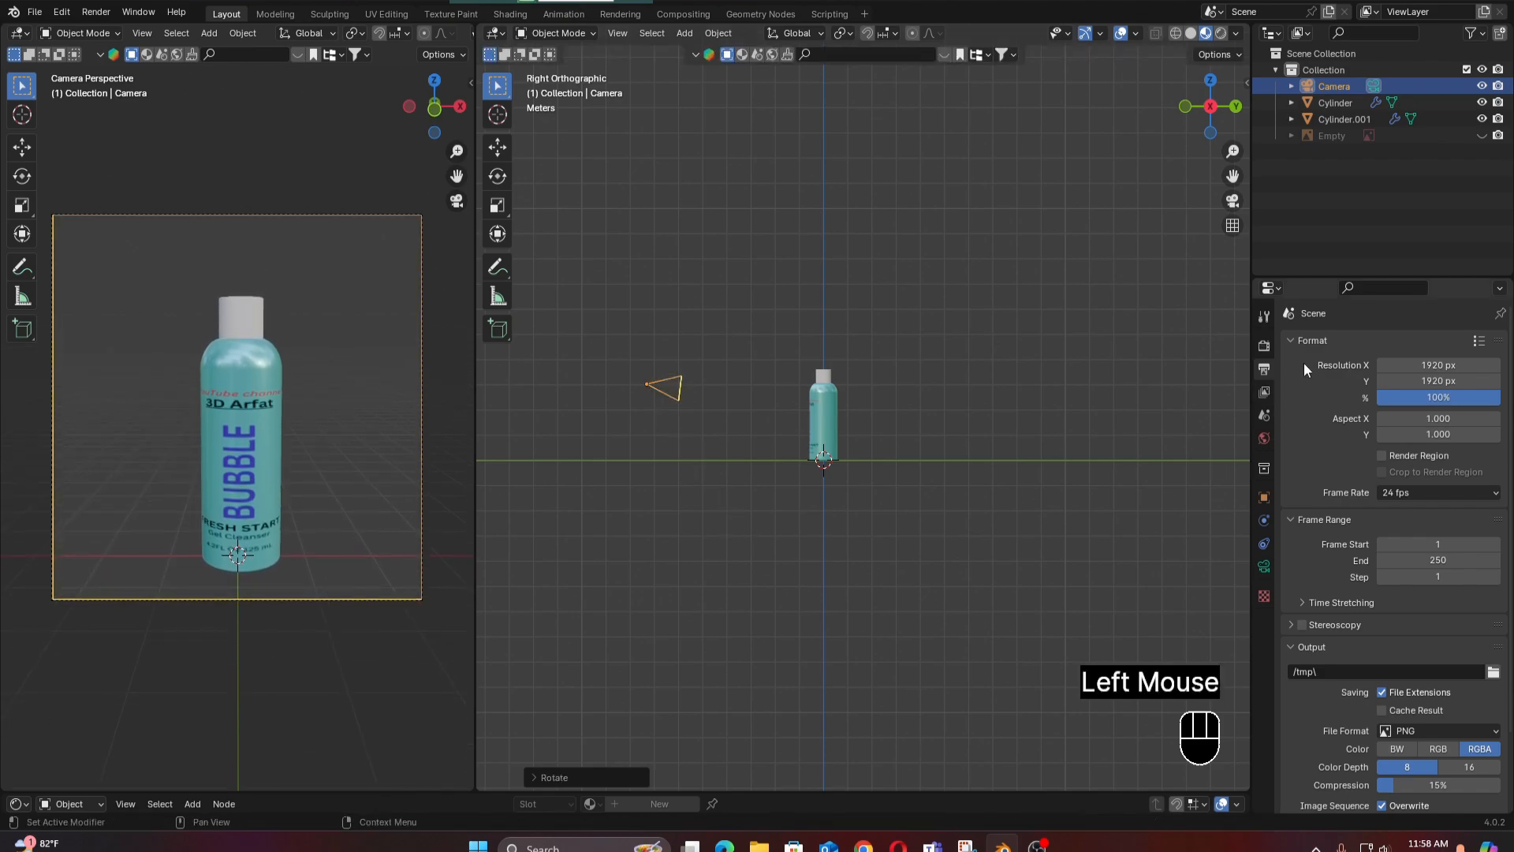
left_click(1264, 346)
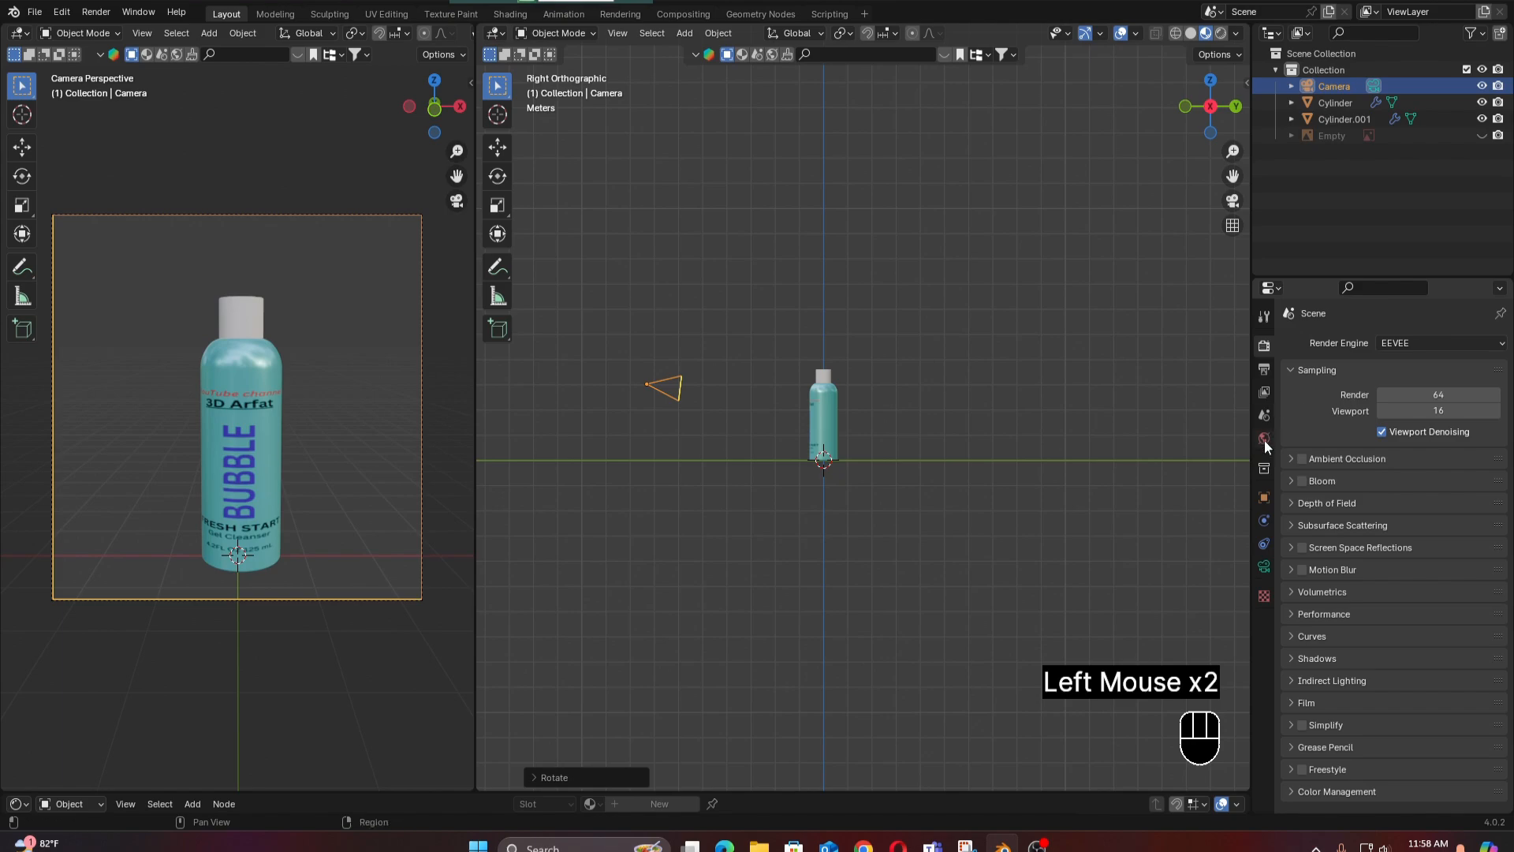
left_click(1265, 415)
left_click(1265, 393)
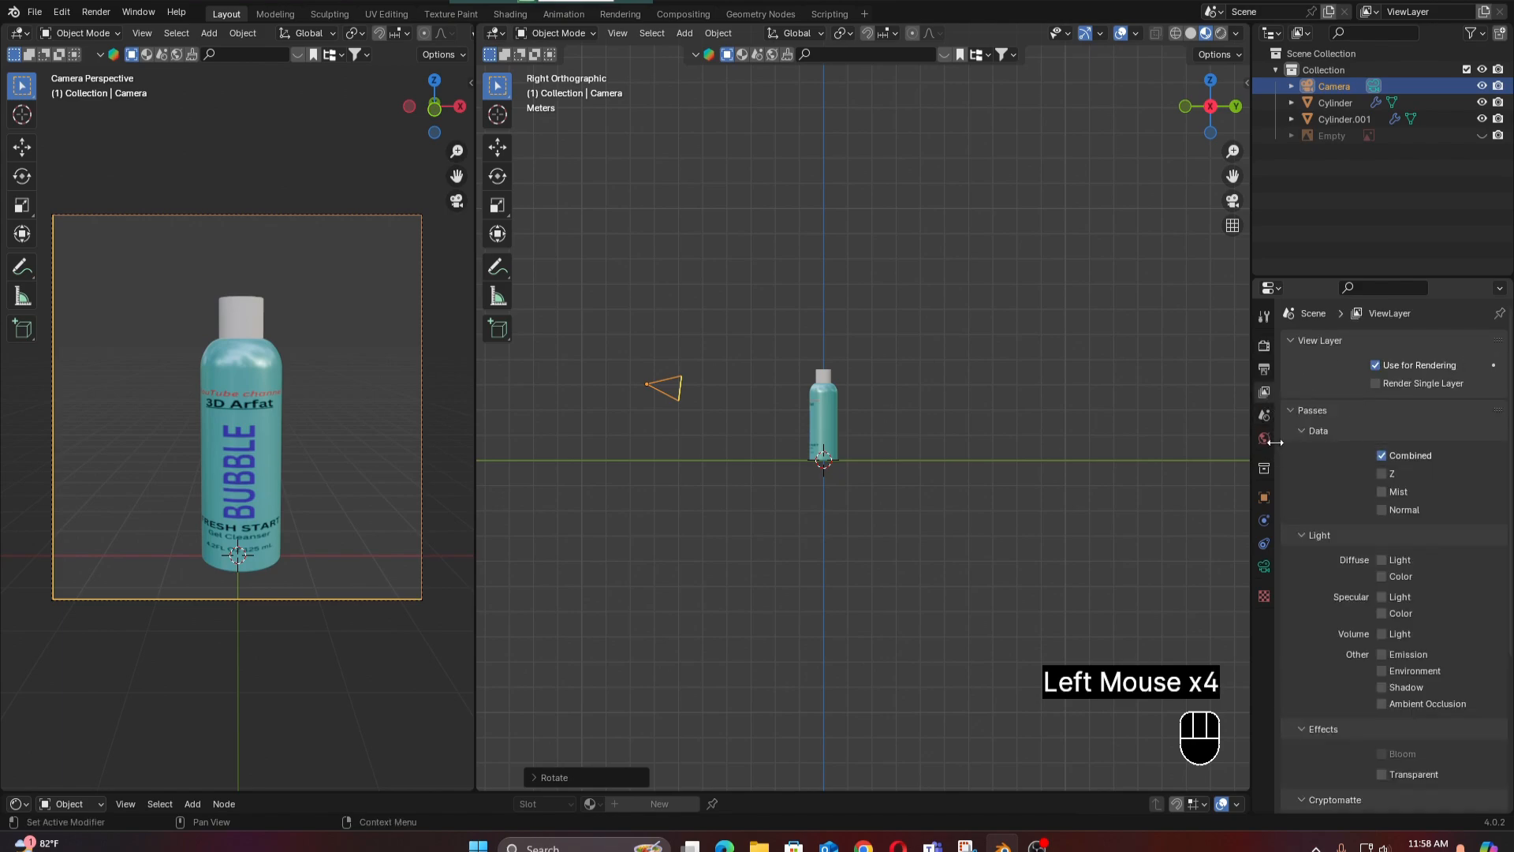
left_click(1264, 347)
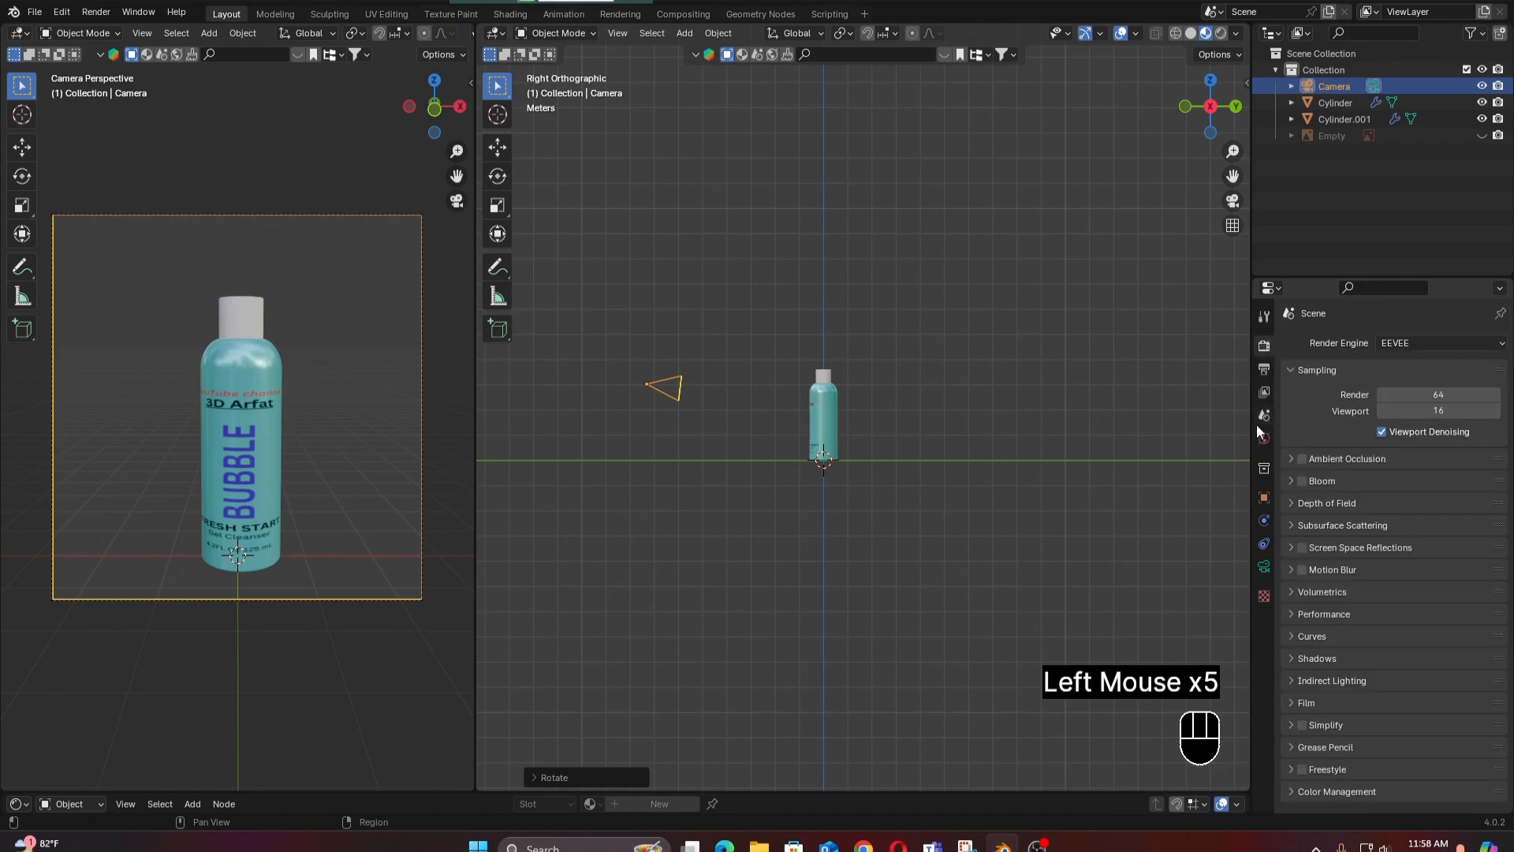
Set the camera's focal length to 75 mm, leaving Clip Start at 0.1 m.
left_click(1264, 566)
mouse_move(1427, 422)
left_mouse_down()
mouse_move(1475, 422)
mouse_move(1420, 423)
left_mouse_up()
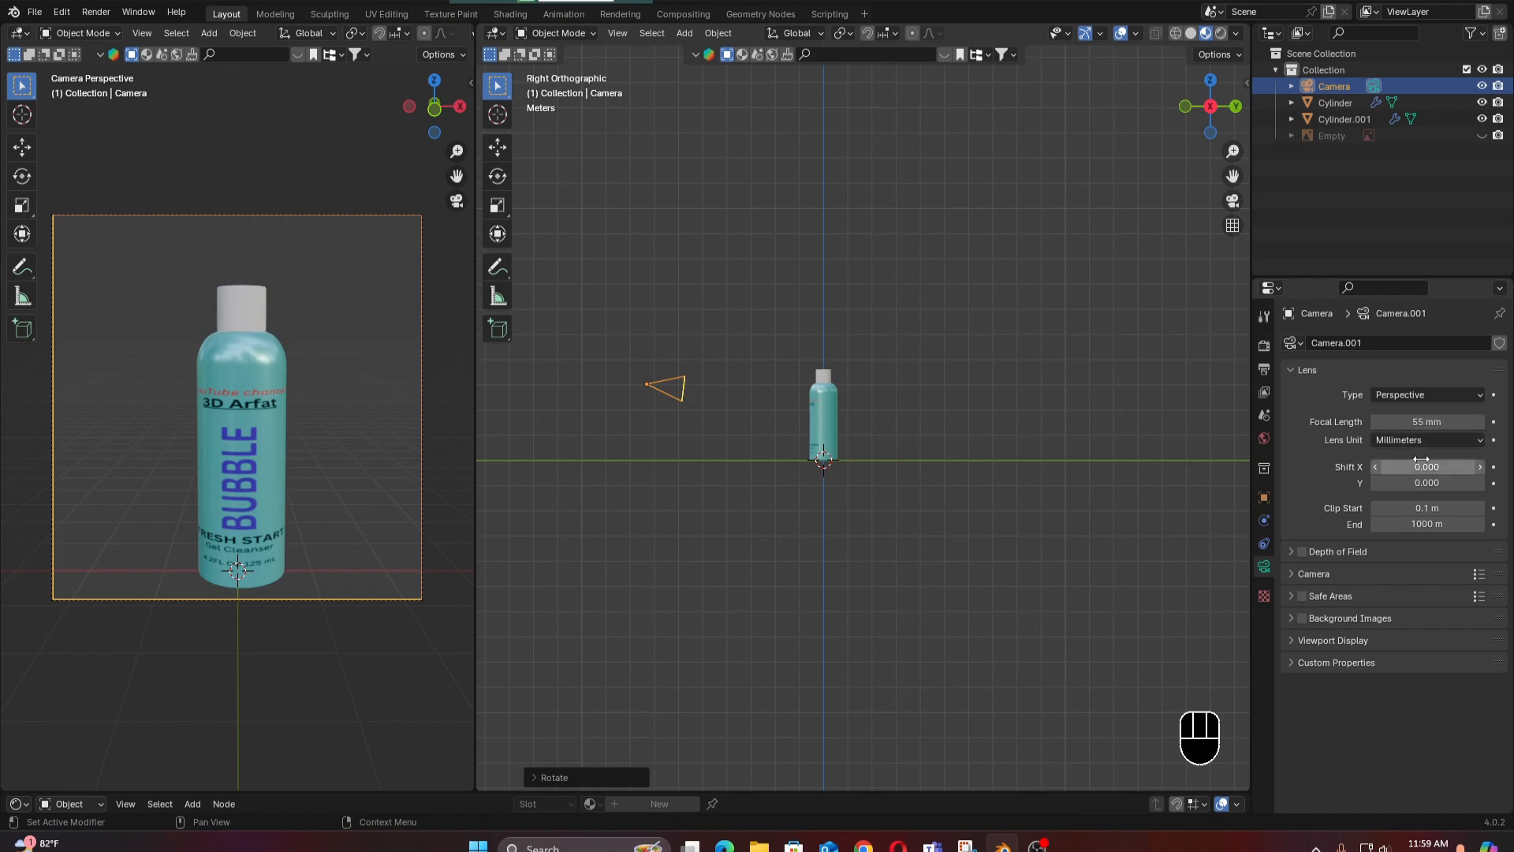
left_click(1426, 508)
mouse_move(1421, 505)
left_mouse_down()
mouse_move(1443, 504)
mouse_move(1421, 504)
left_mouse_up()
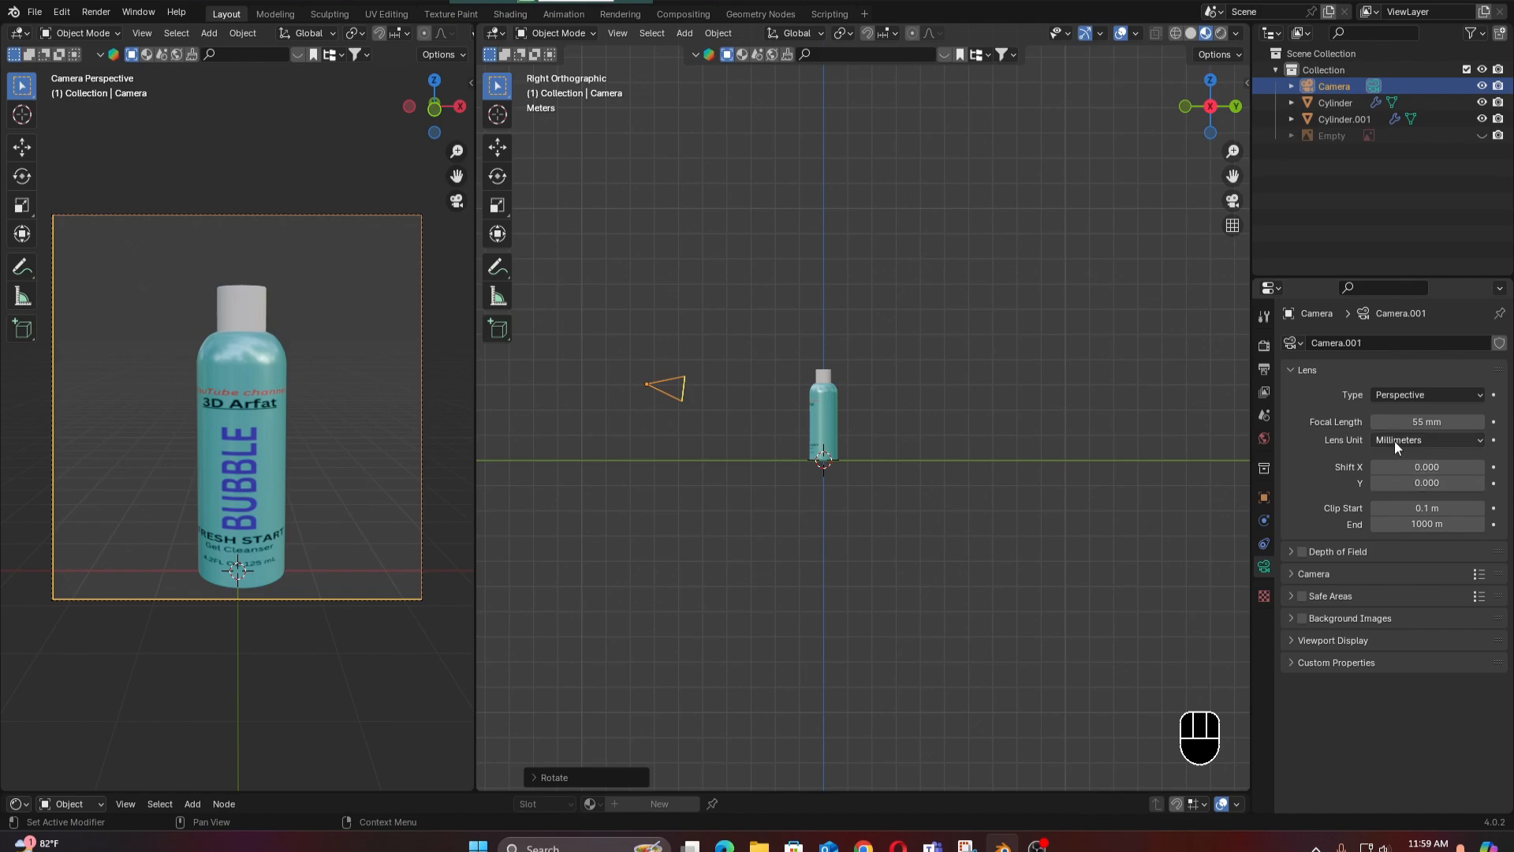
left_click_drag(1412, 422, 1439, 422)
Move the camera back about 3 m along negative Y to fit the whole bottle in the frame again.
key("g")
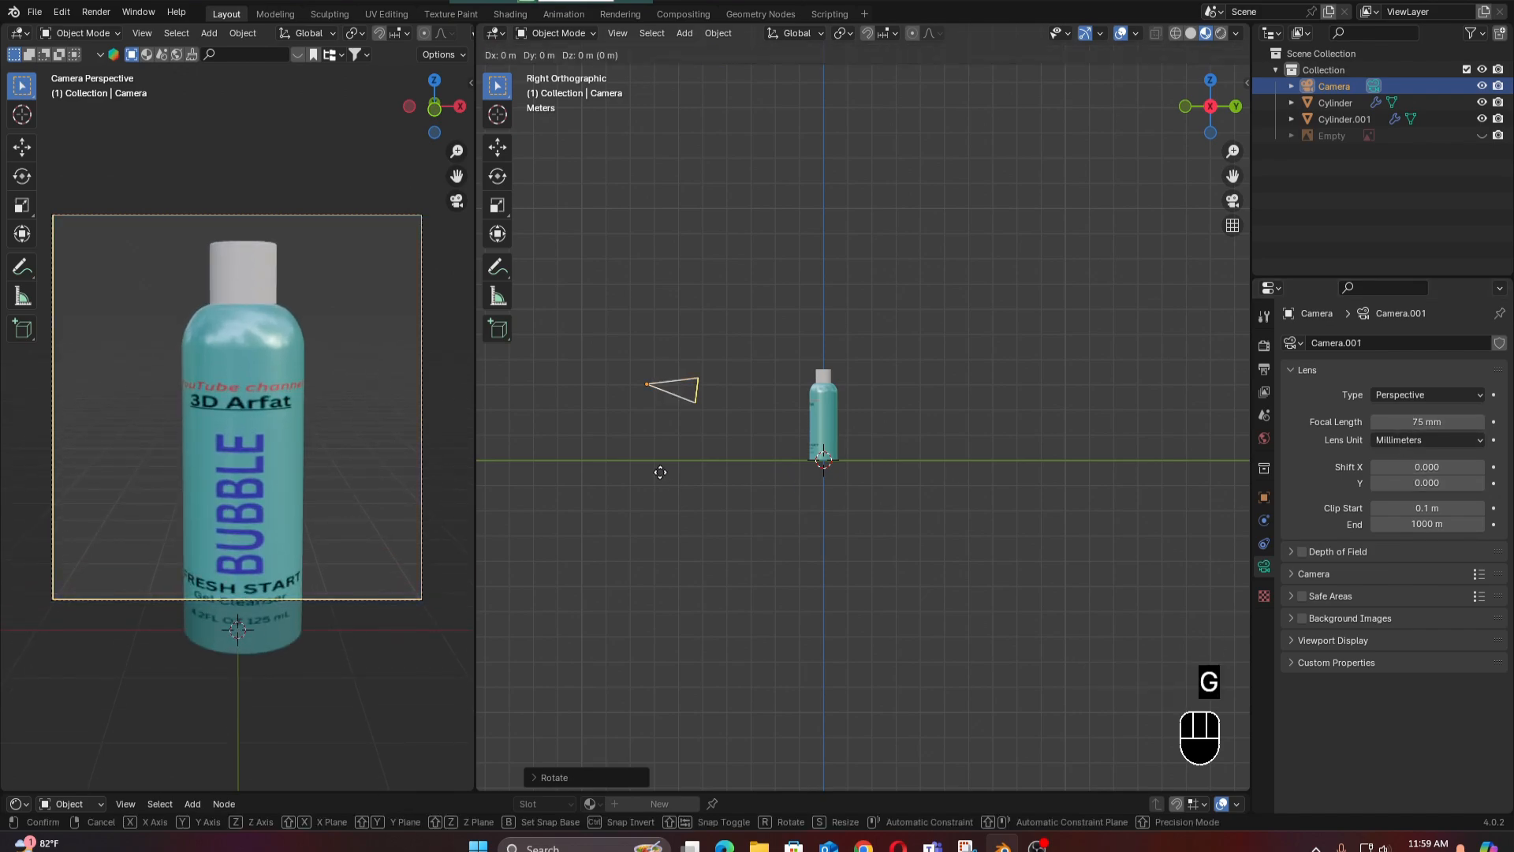
key("y")
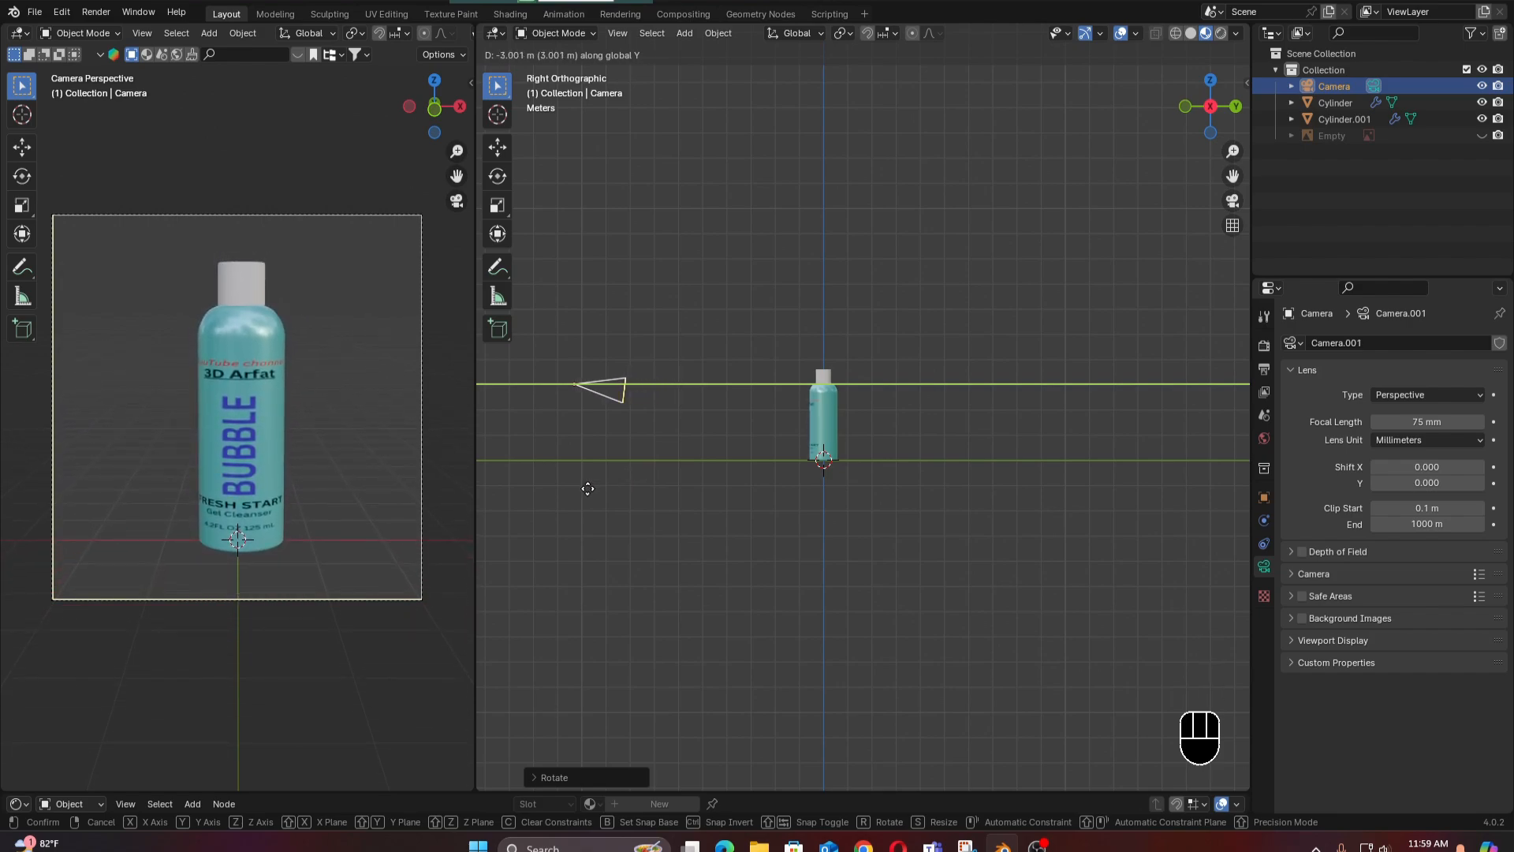
left_click(586, 489)
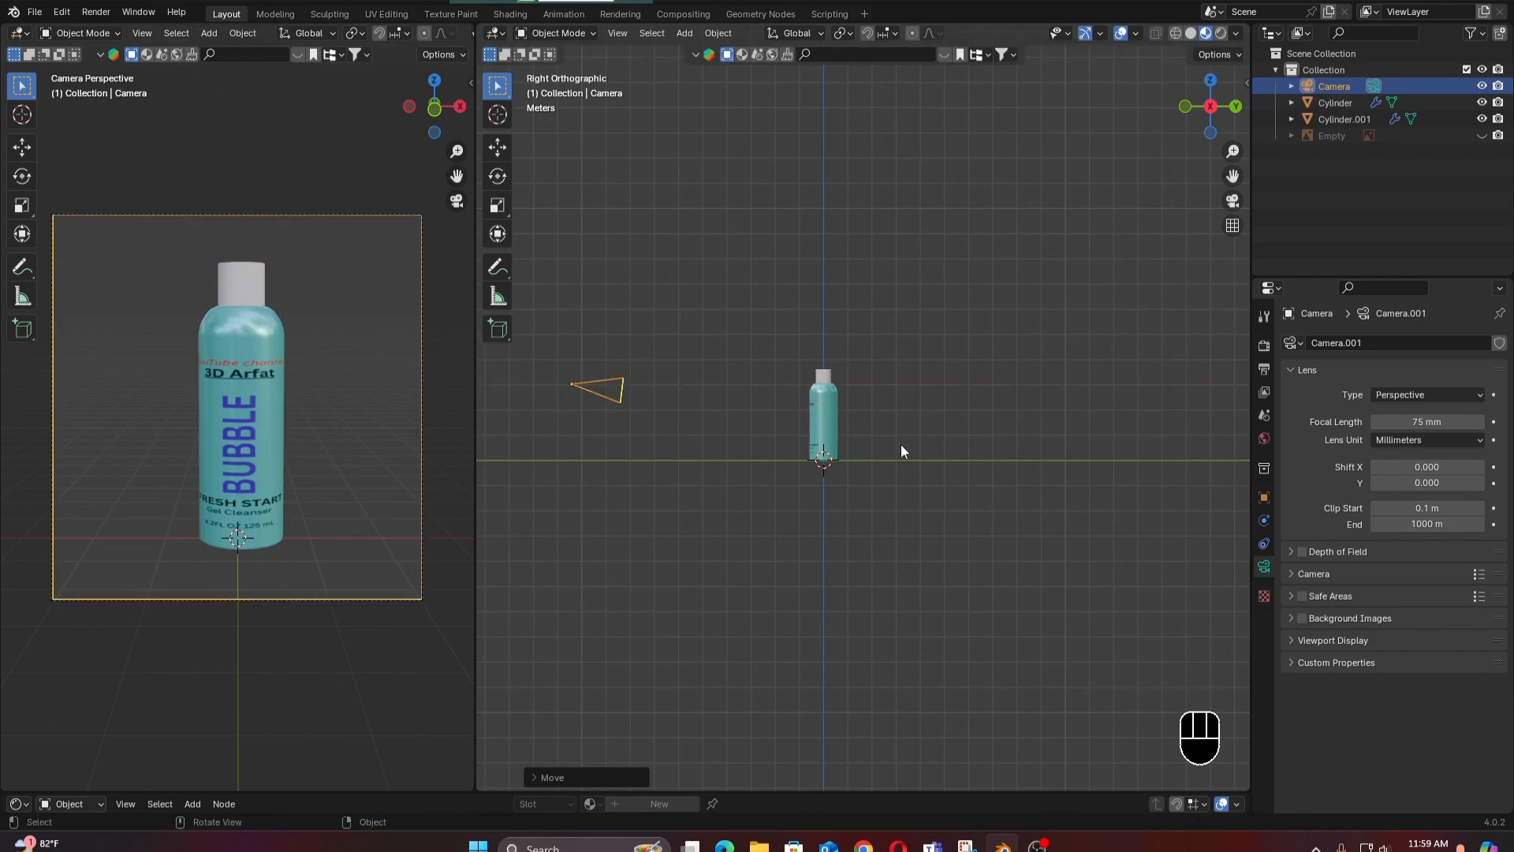
Examine the cap and shoulder of the bottle up close from an angled perspective view.
scroll(903, 451, "up", 2)
scroll(716, 519, "up", 3)
middle_click_drag(716, 519, 834, 434)
scroll(827, 355, "up", 2)
middle_click_drag(826, 355, 924, 420, "shift")
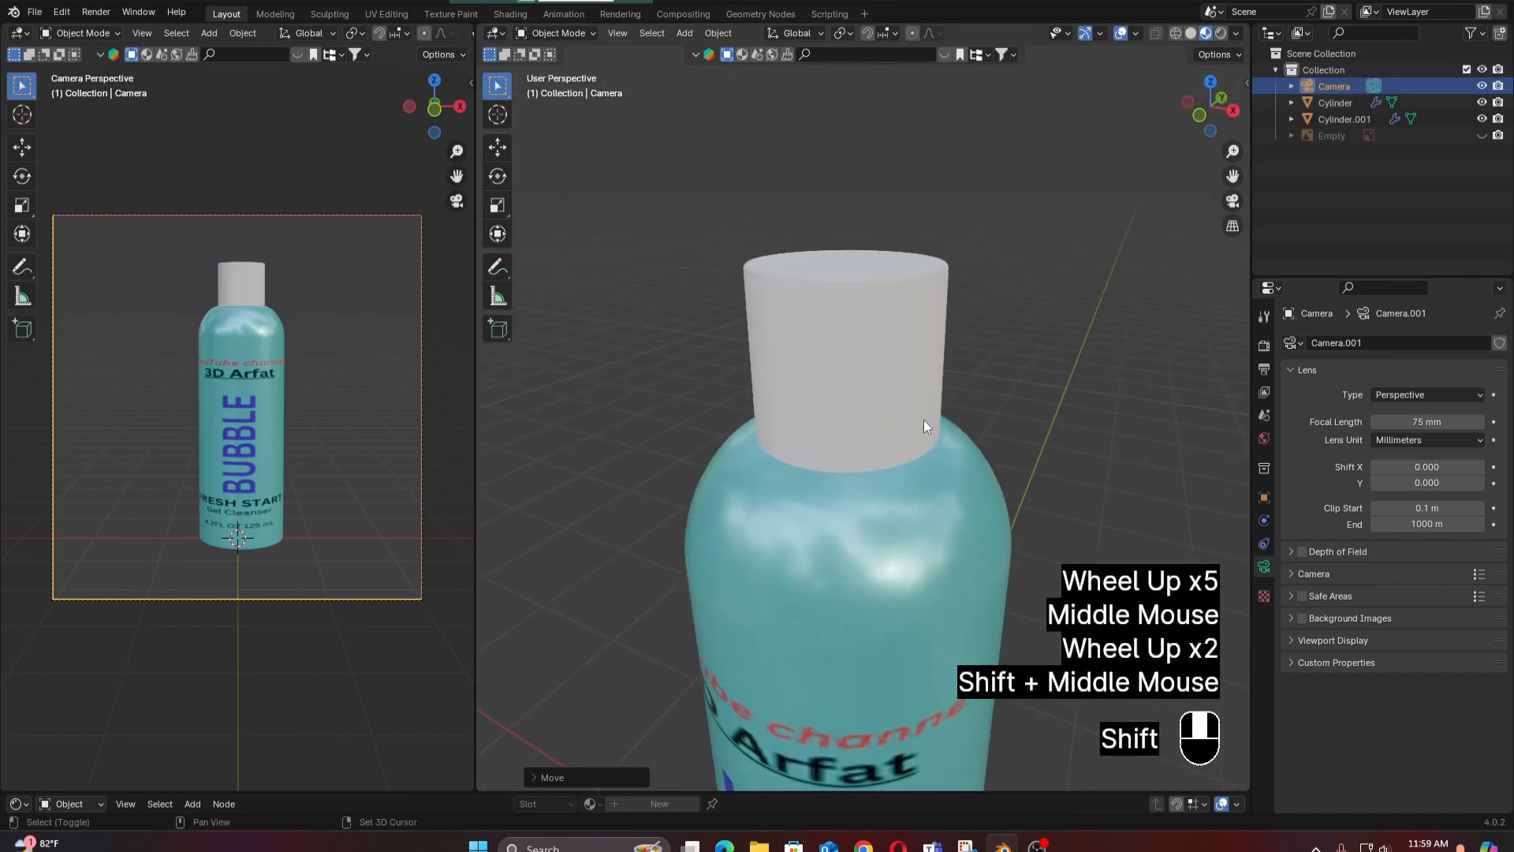
Save the project as untitled2.blend in the Cosmetics folder under Documents, 3D Blender file, and select the bottle's cap.
left_click(36, 14)
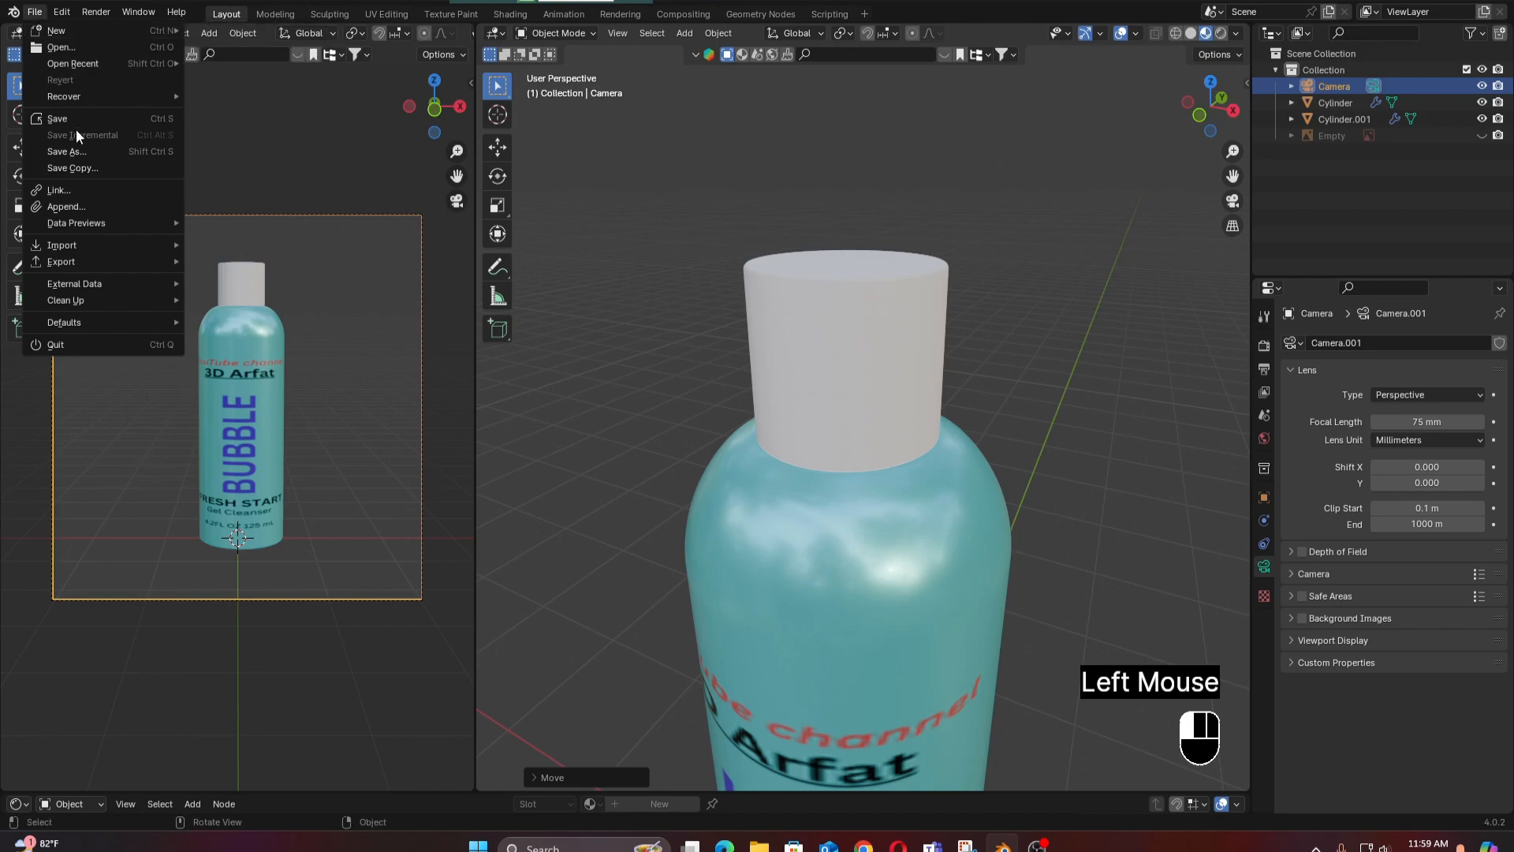
left_click(79, 150)
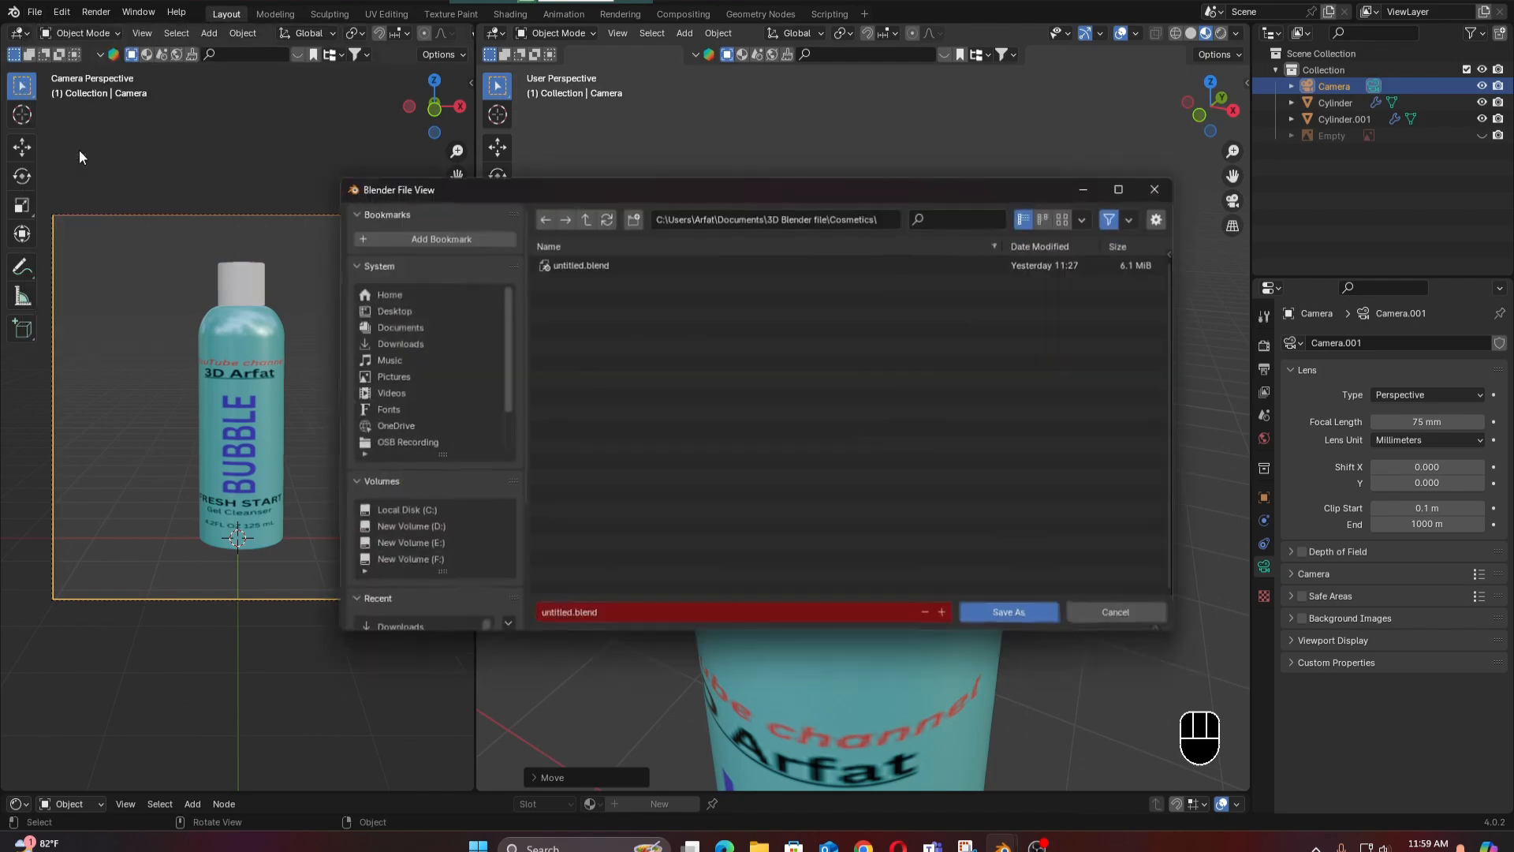
left_click(411, 326)
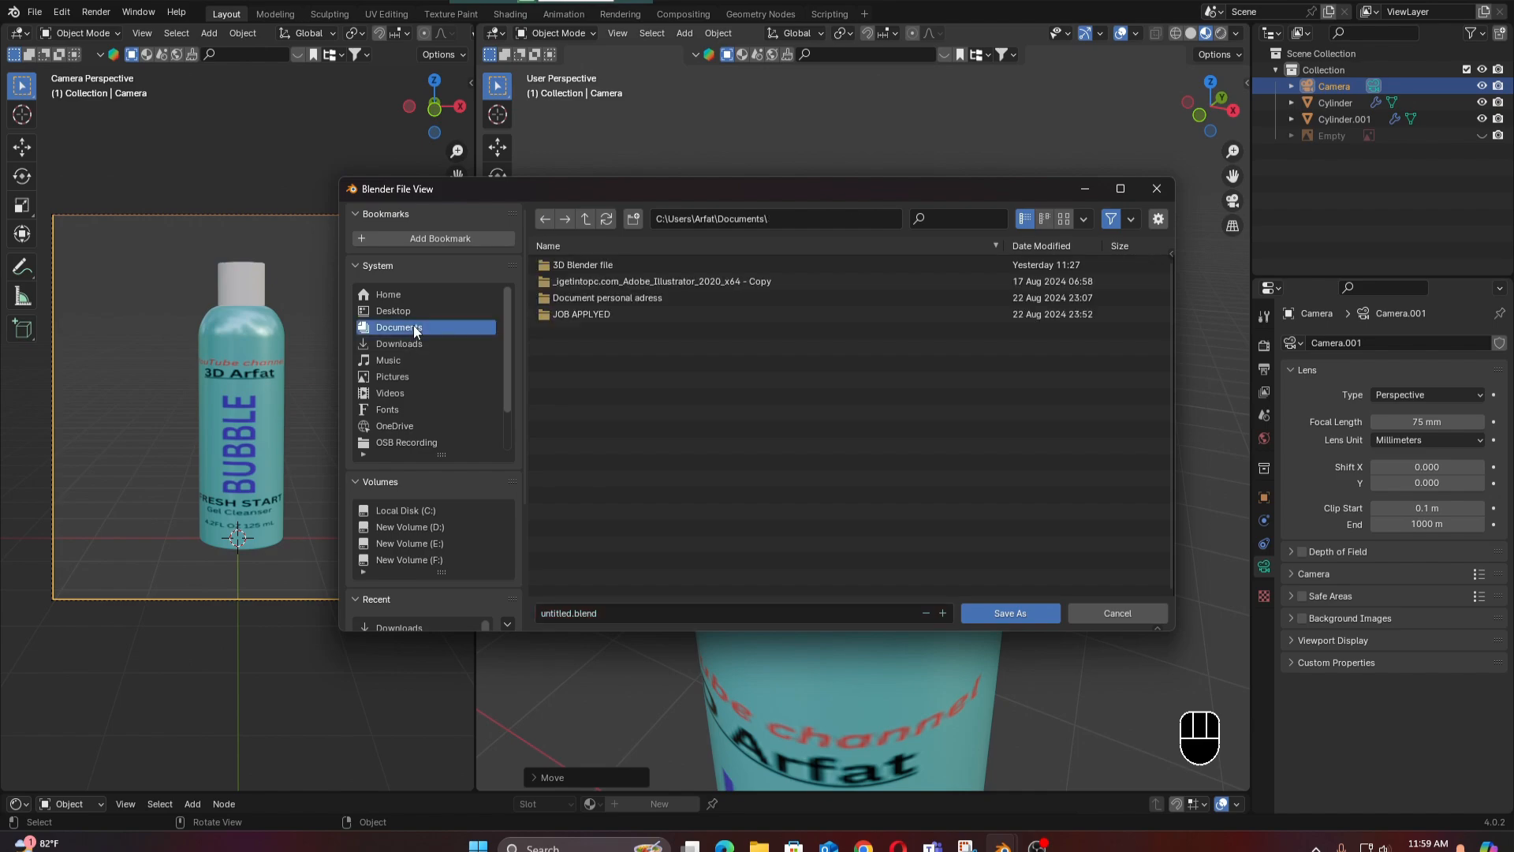
double_click(615, 266)
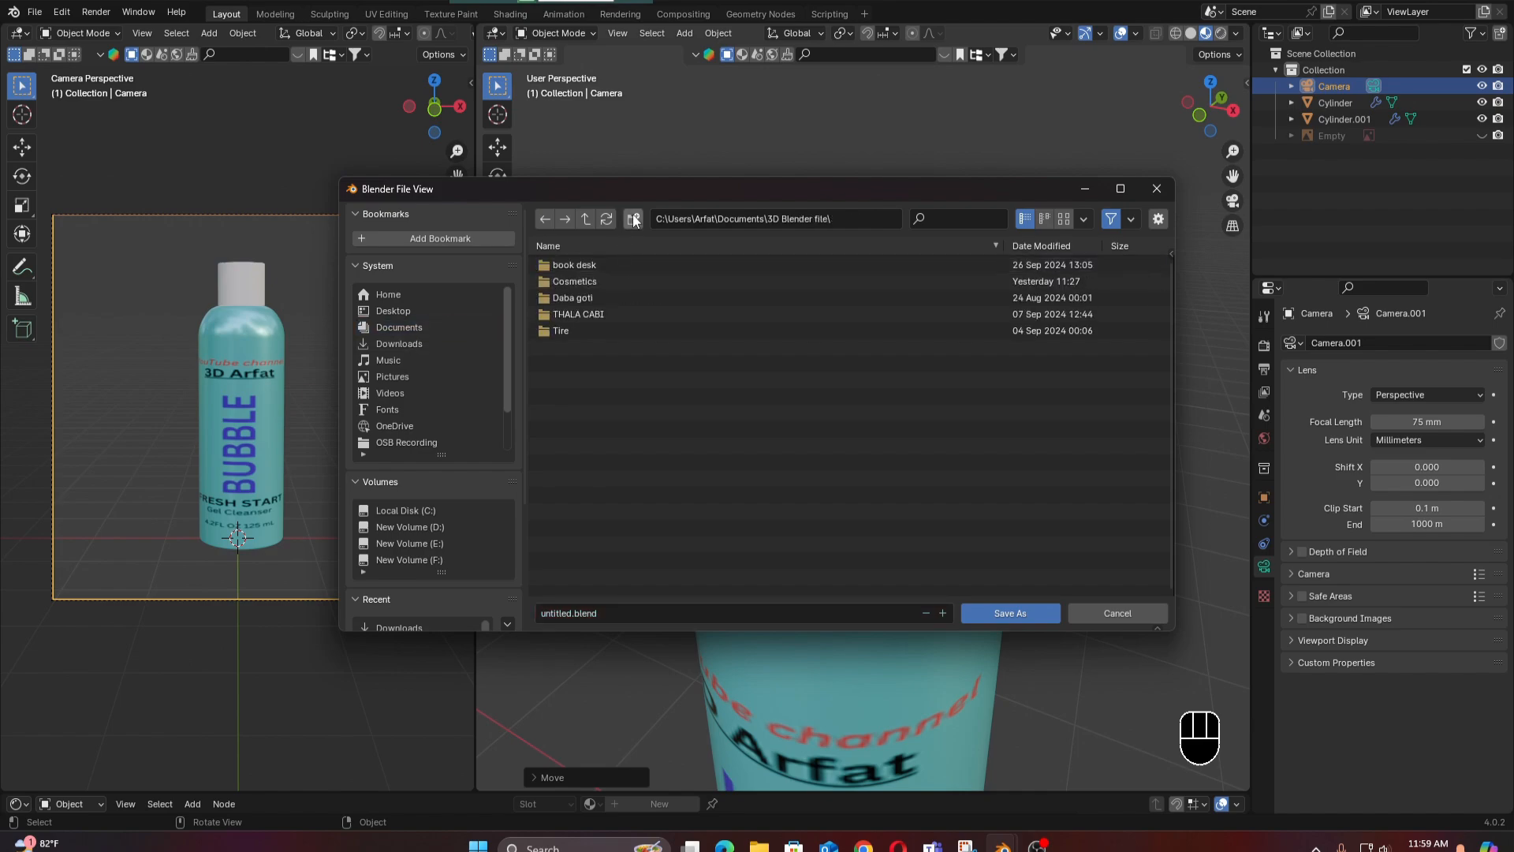
double_click(580, 282)
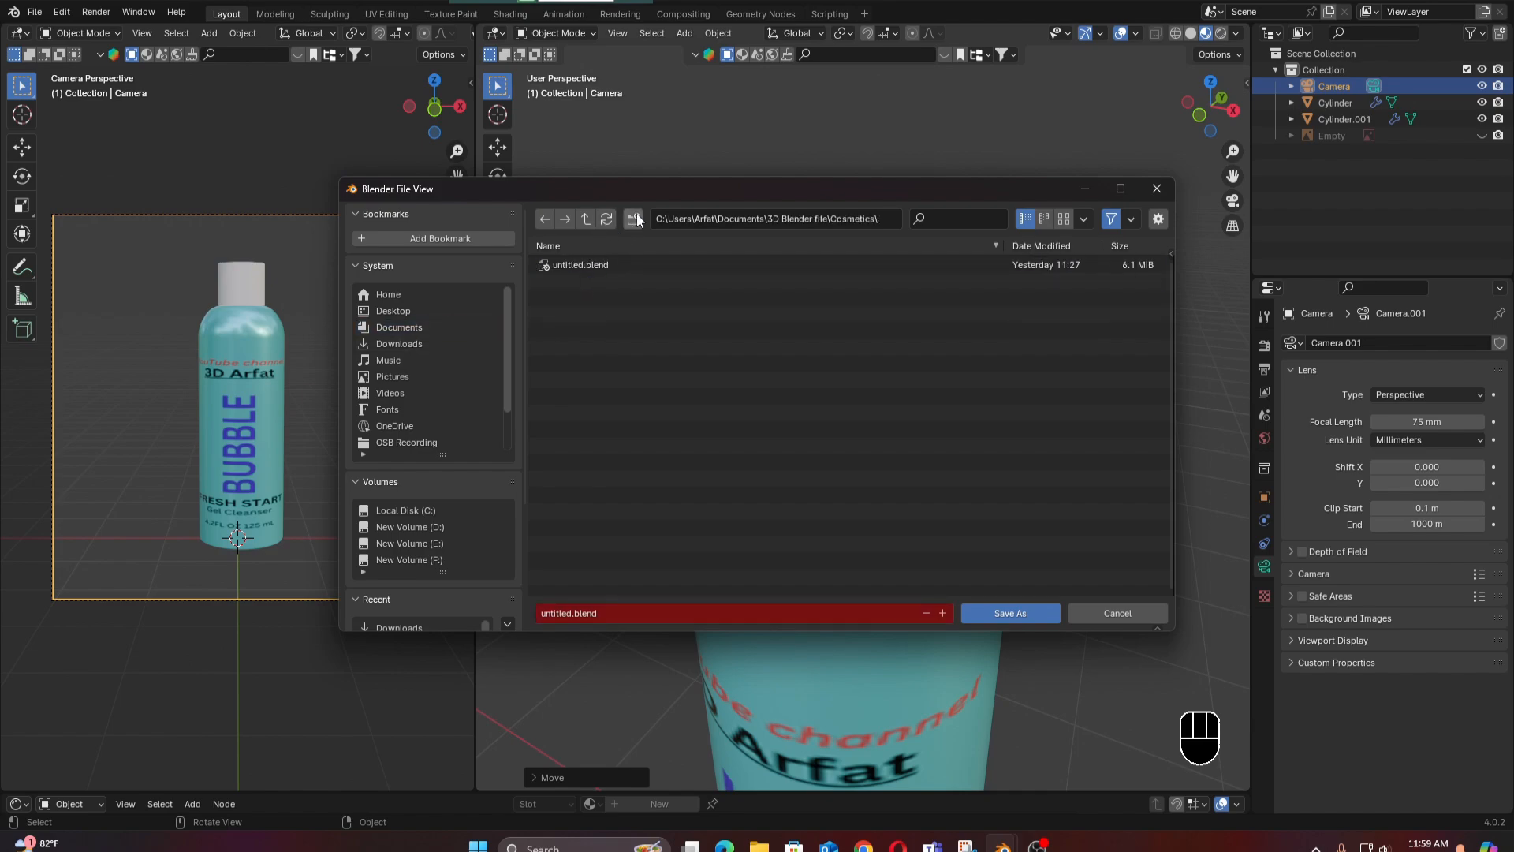
left_click(570, 614)
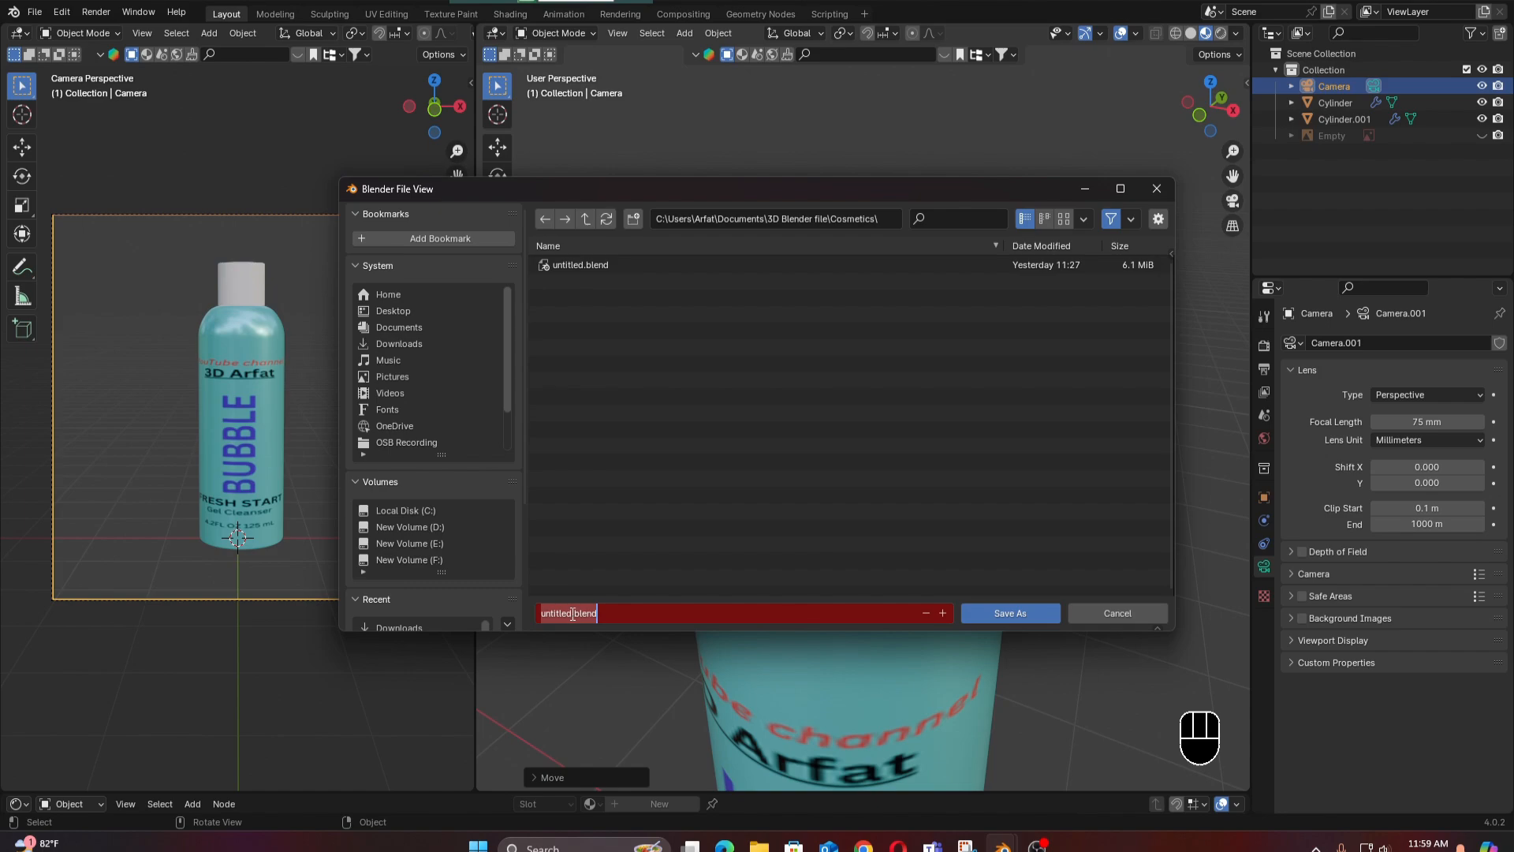
left_click(572, 614)
type("2")
left_click(1012, 609)
left_click(884, 399)
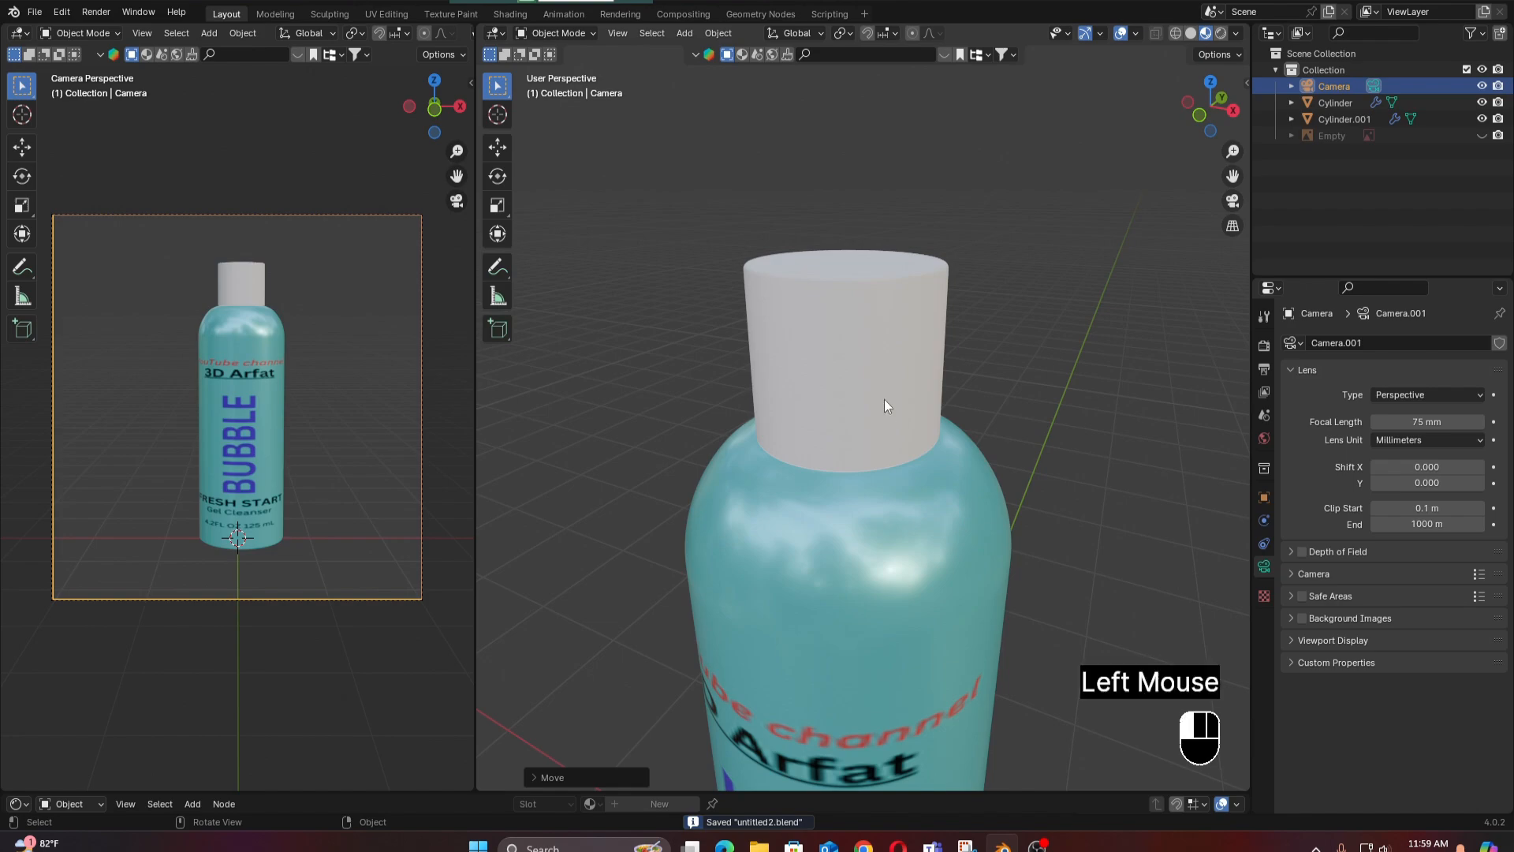
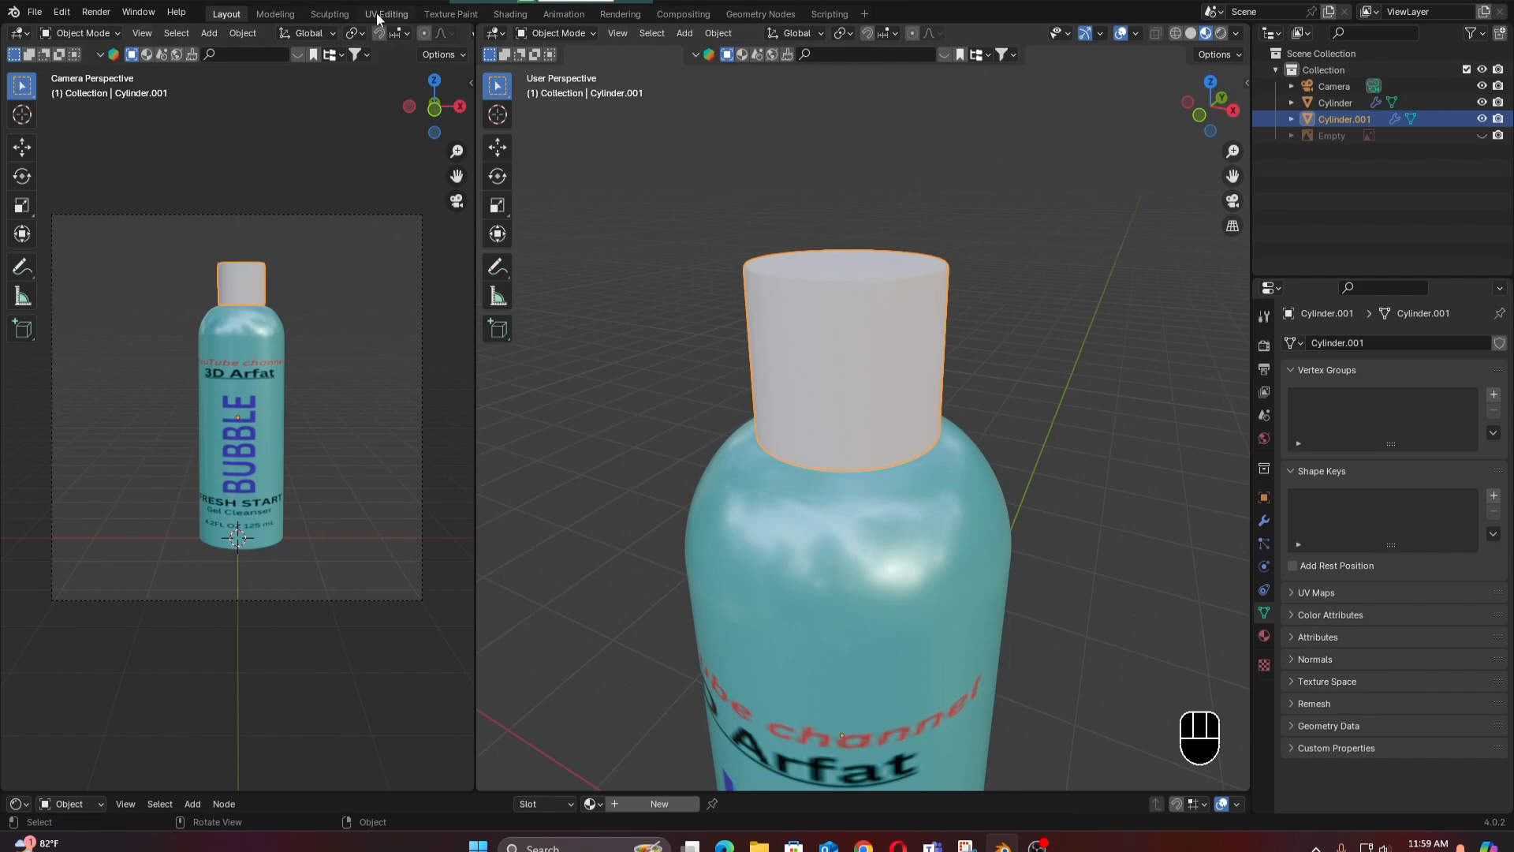
Switch the camera view to Rendered shading and deselect the cap.
scroll(387, 15, "down", 3)
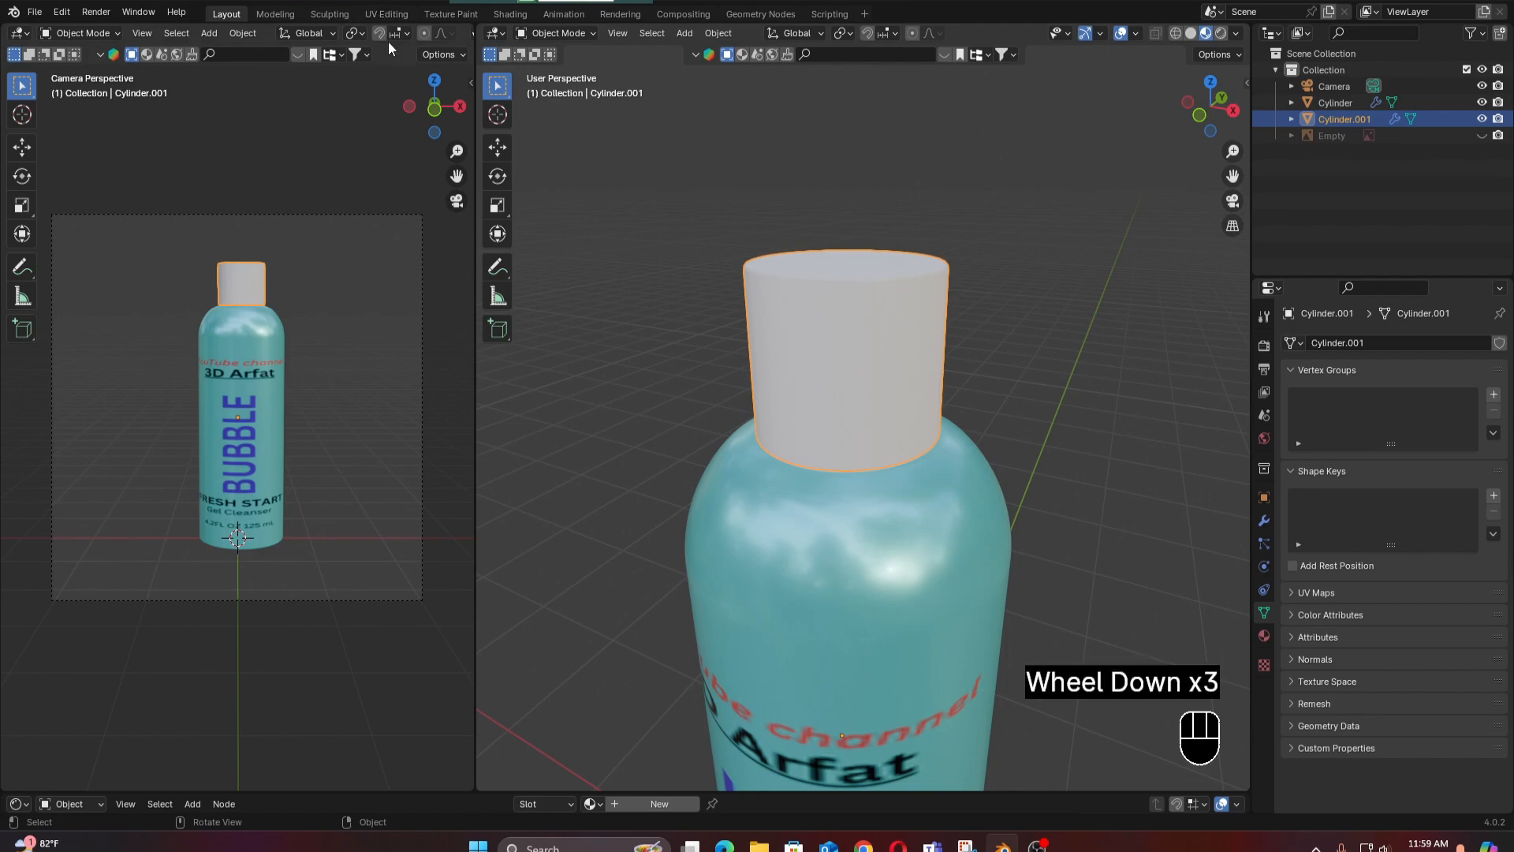
scroll(388, 24, "down", 3)
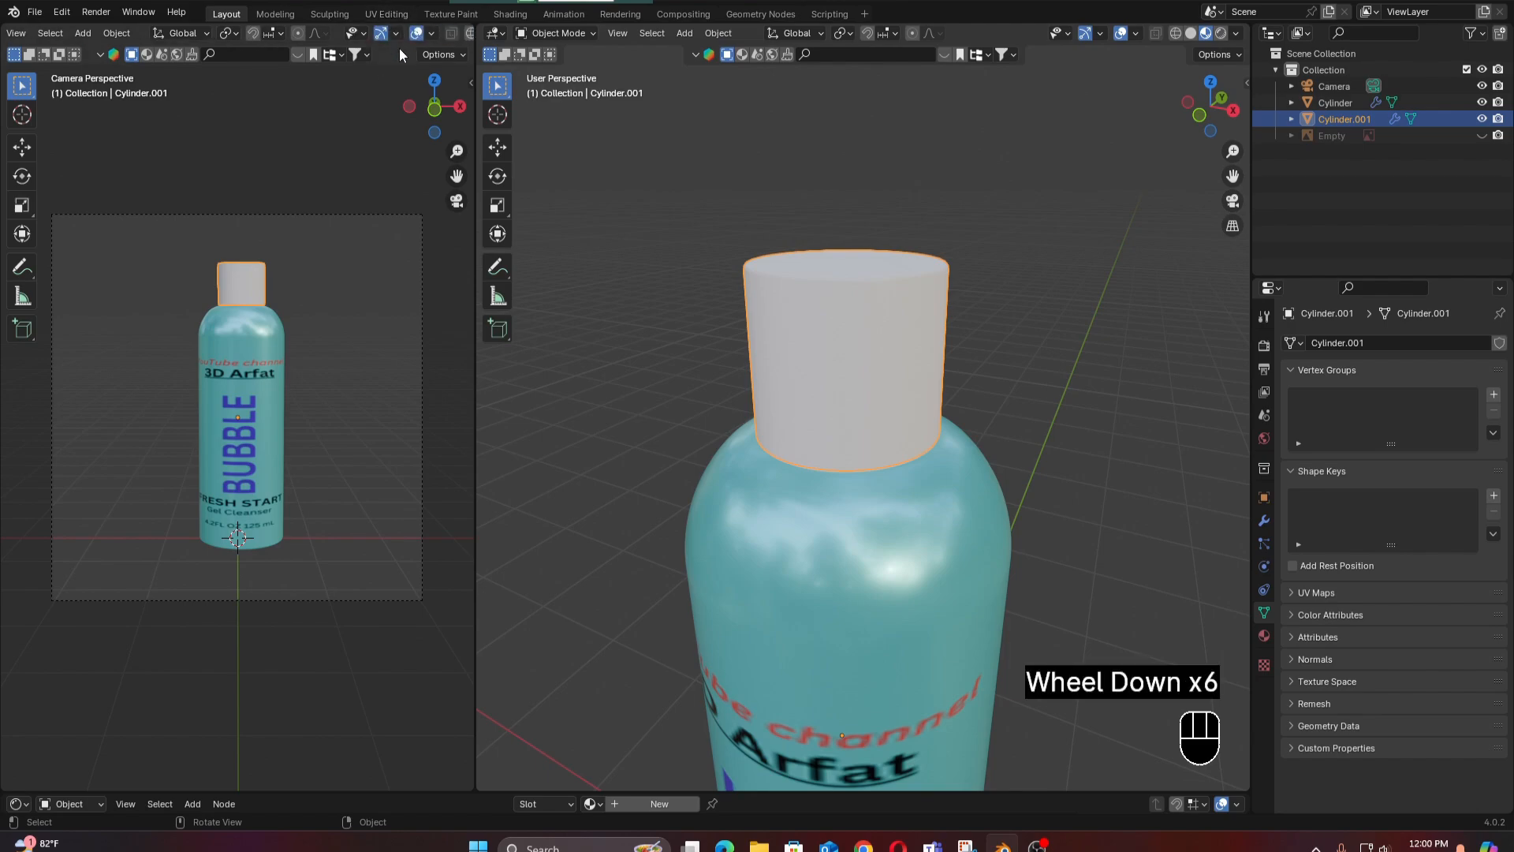
scroll(400, 49, "down", 3)
scroll(372, 187, "up", 2)
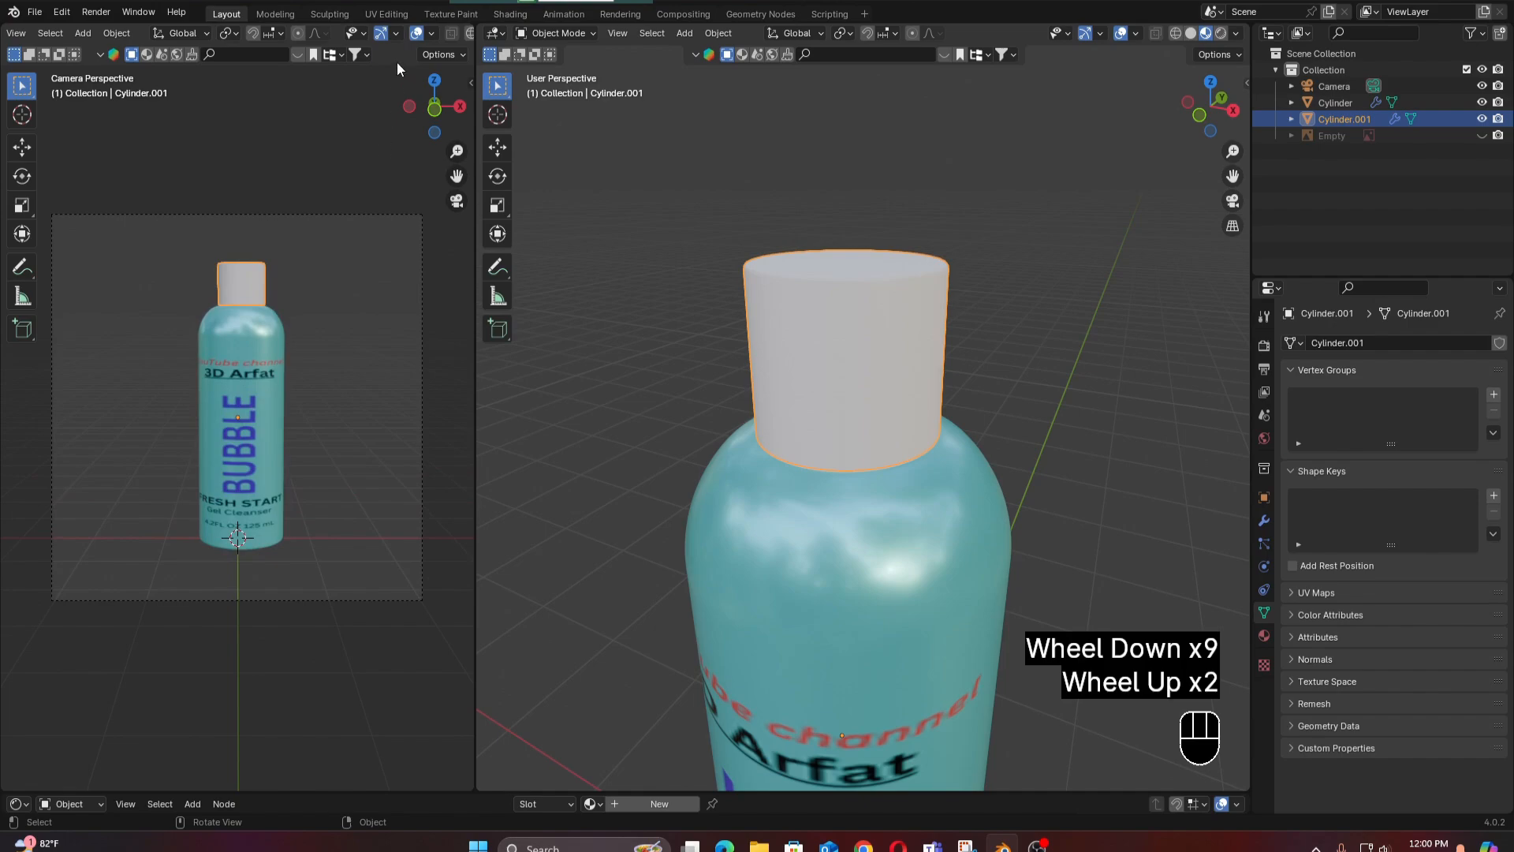
scroll(399, 31, "down", 3)
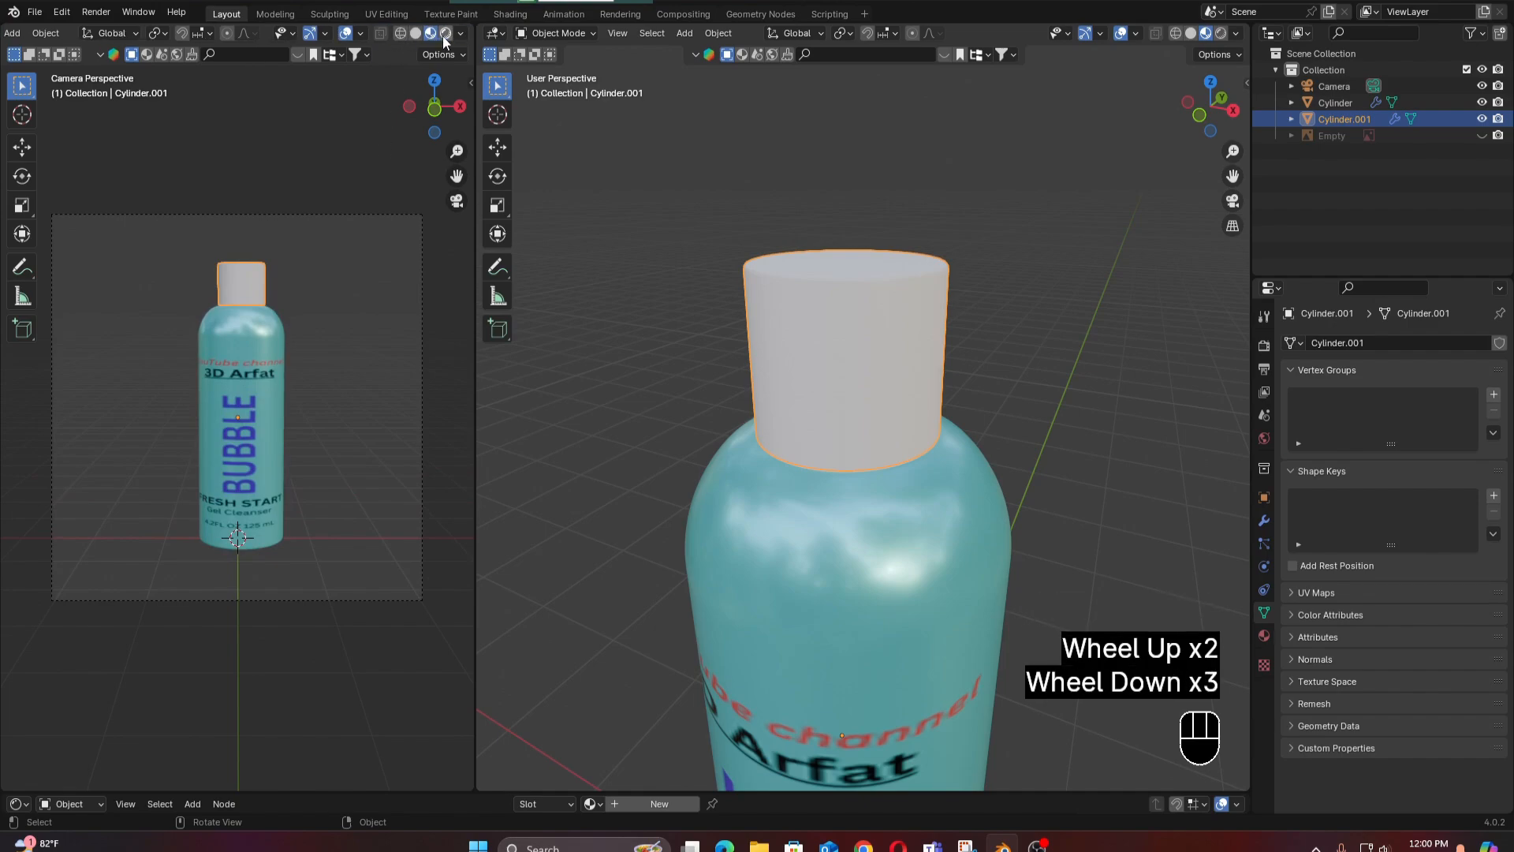
left_click(444, 33)
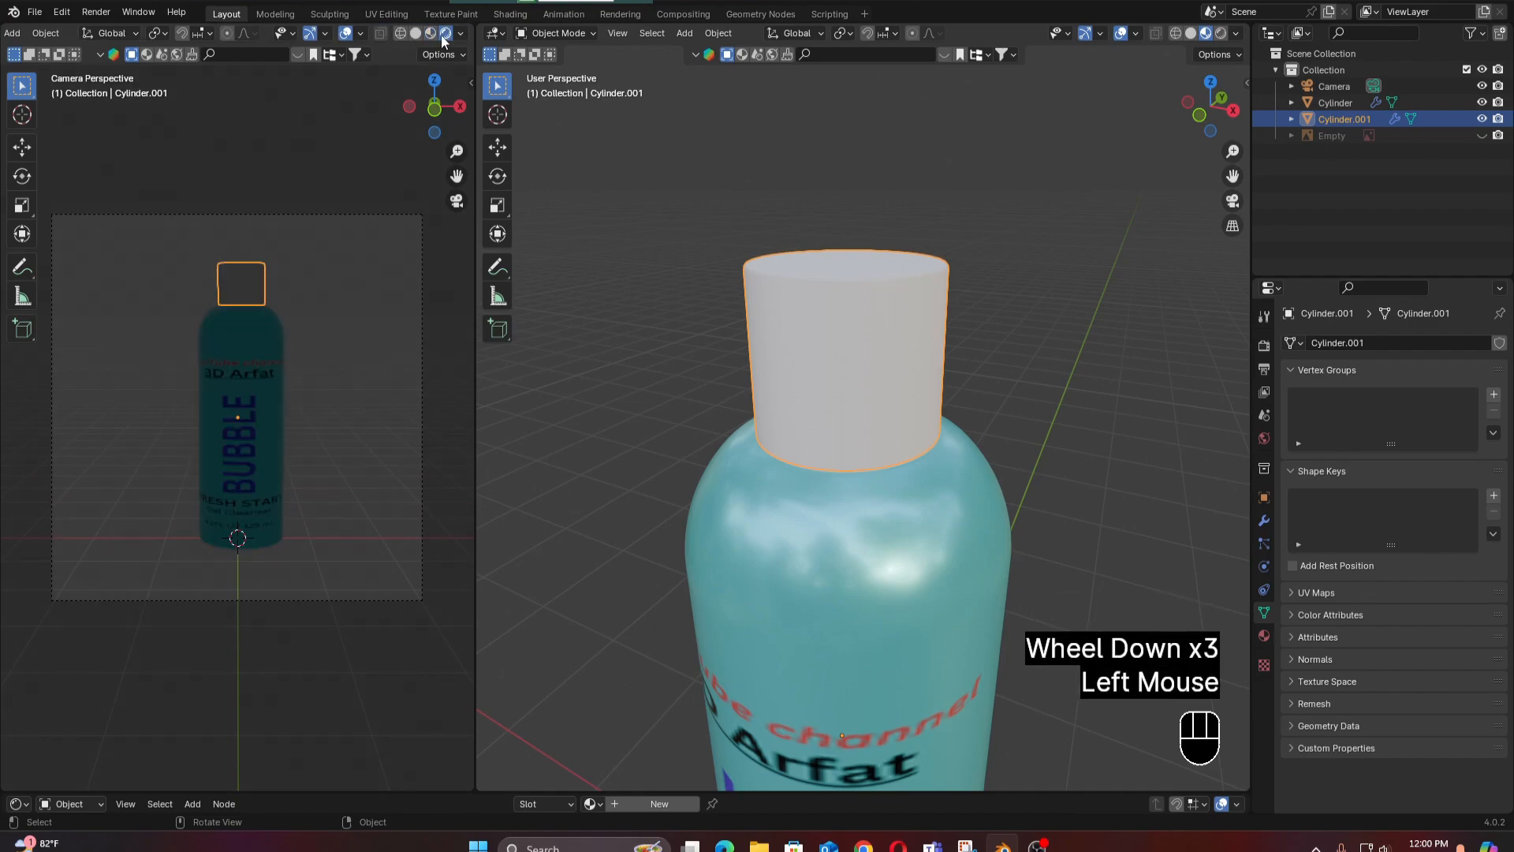
left_click(316, 177)
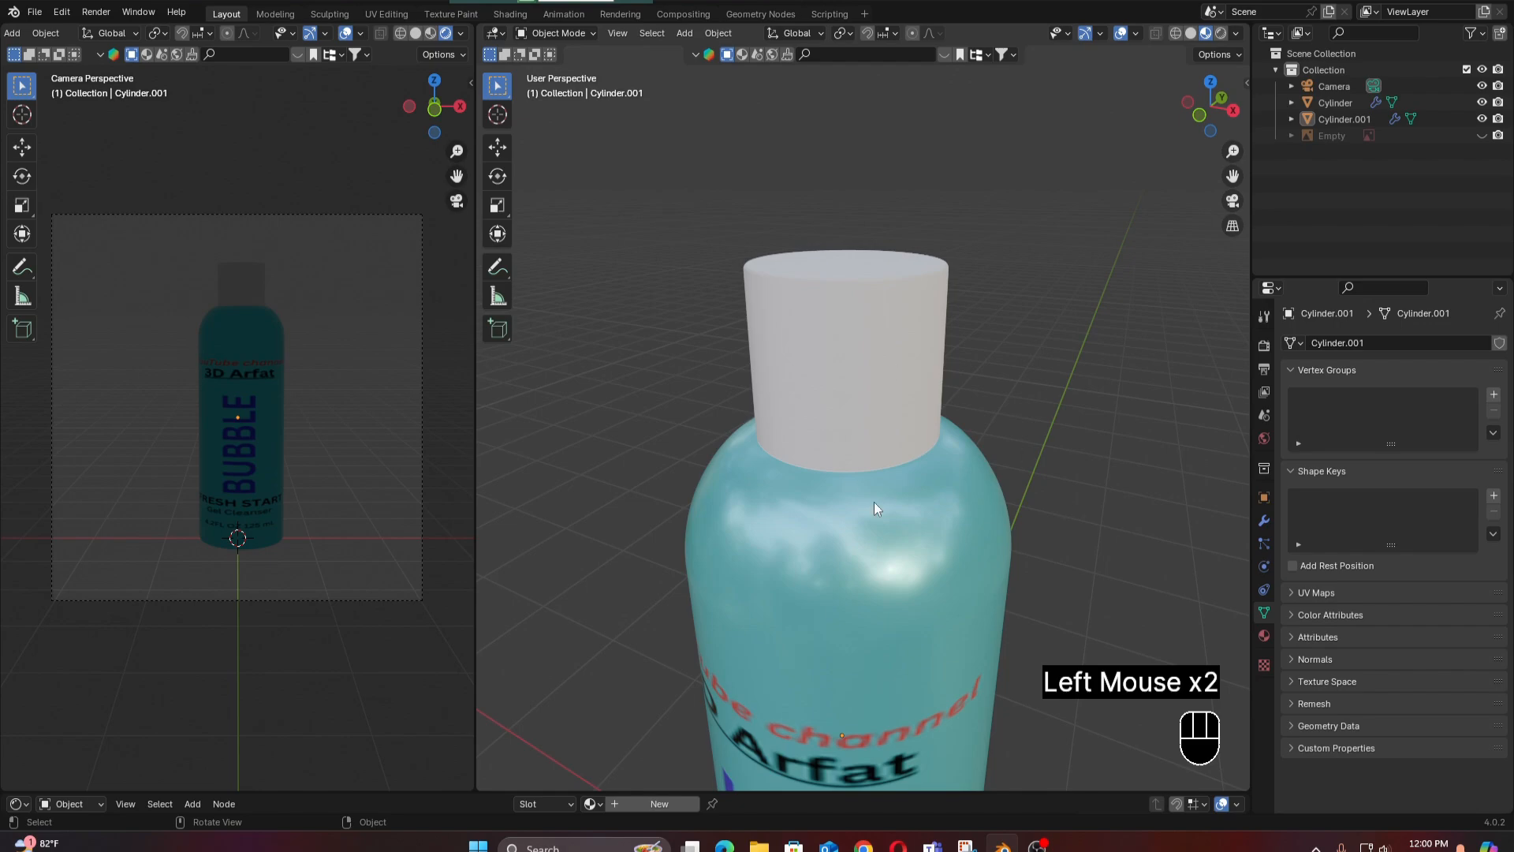
scroll(809, 485, "down", 1)
scroll(808, 481, "up", 1)
middle_click_drag(807, 481, 854, 462)
scroll(850, 446, "down", 2)
scroll(855, 452, "up", 1)
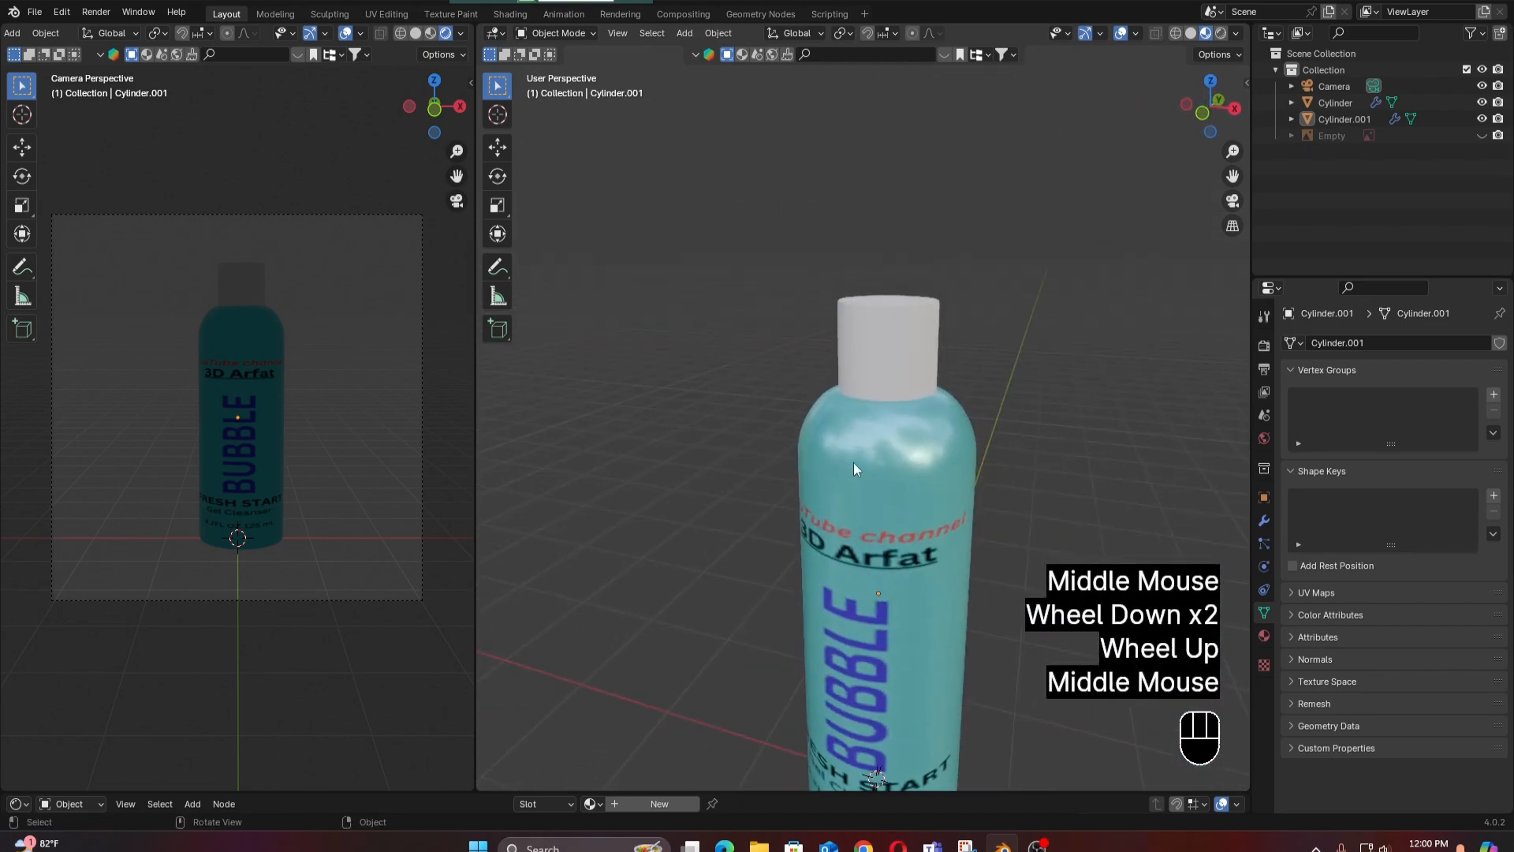
scroll(209, 388, "up", 1)
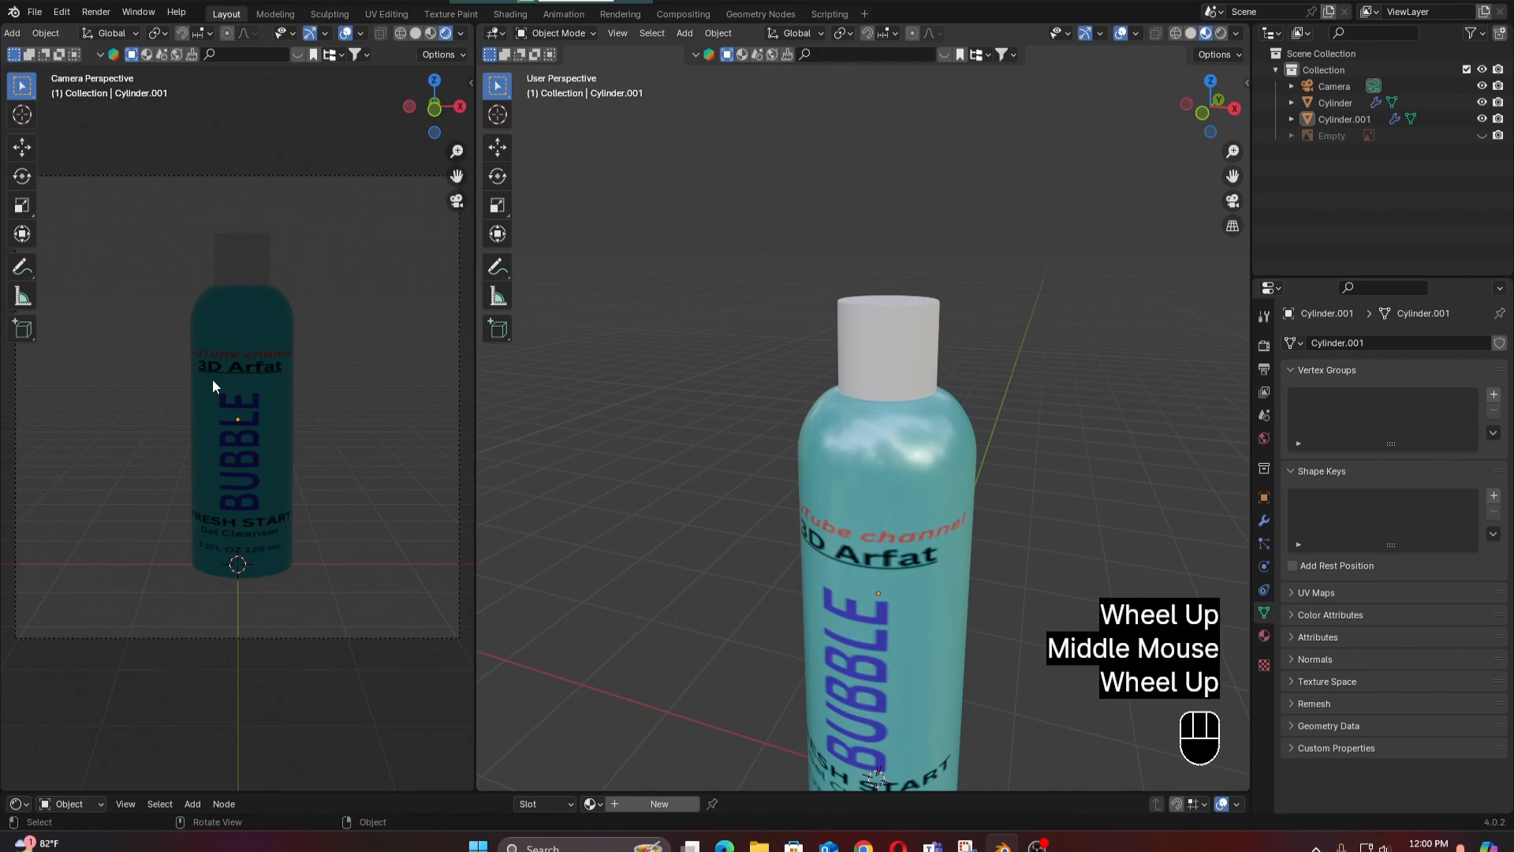
scroll(213, 386, "down", 1)
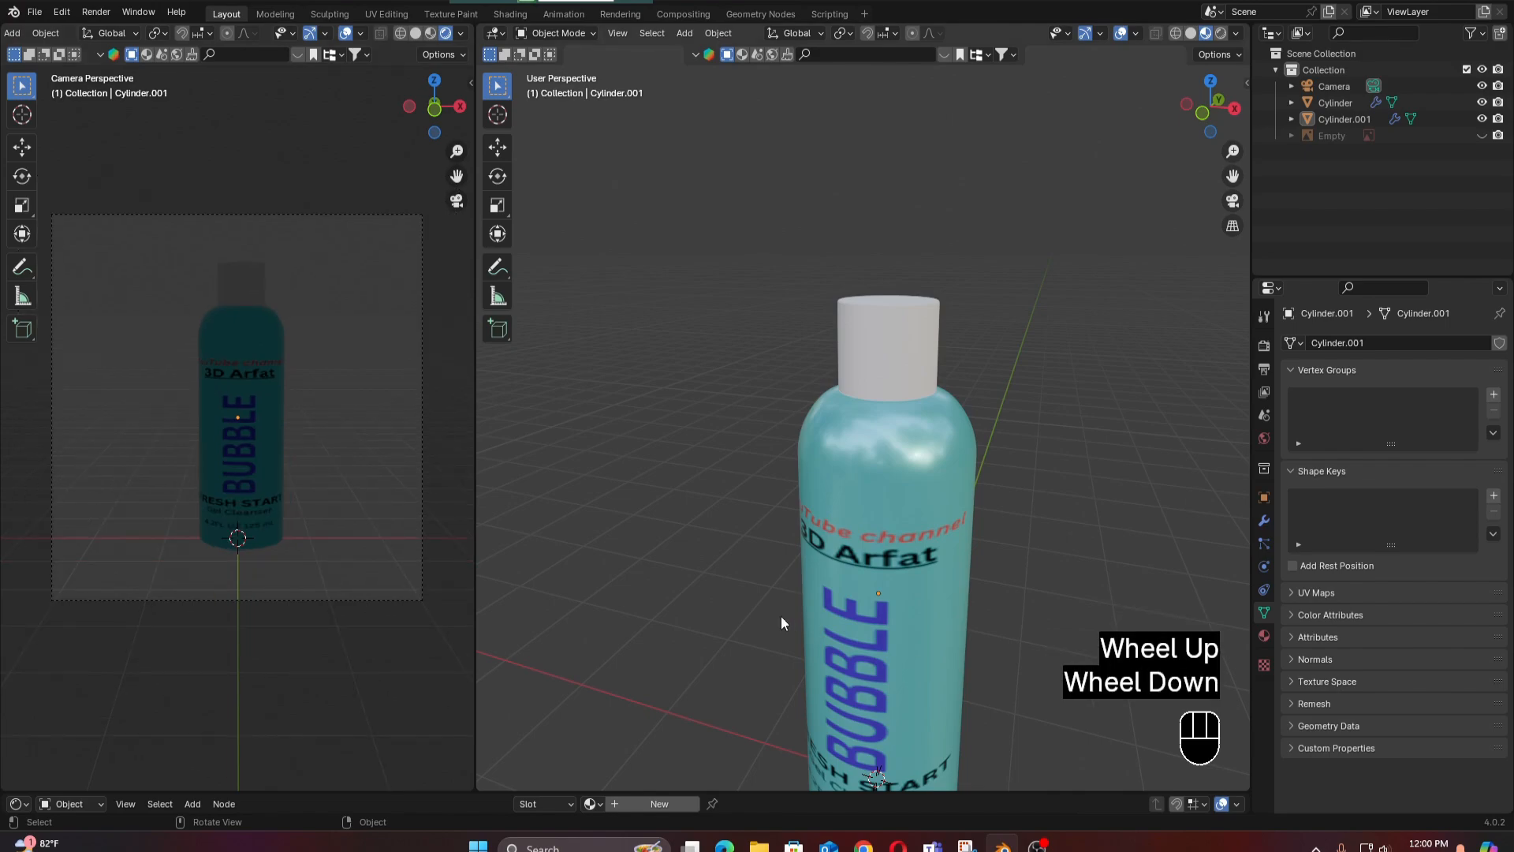
Add a mesh plane at the base of the bottle, working from the front orthographic view.
key("KP_1")
scroll(1066, 495, "down", 2)
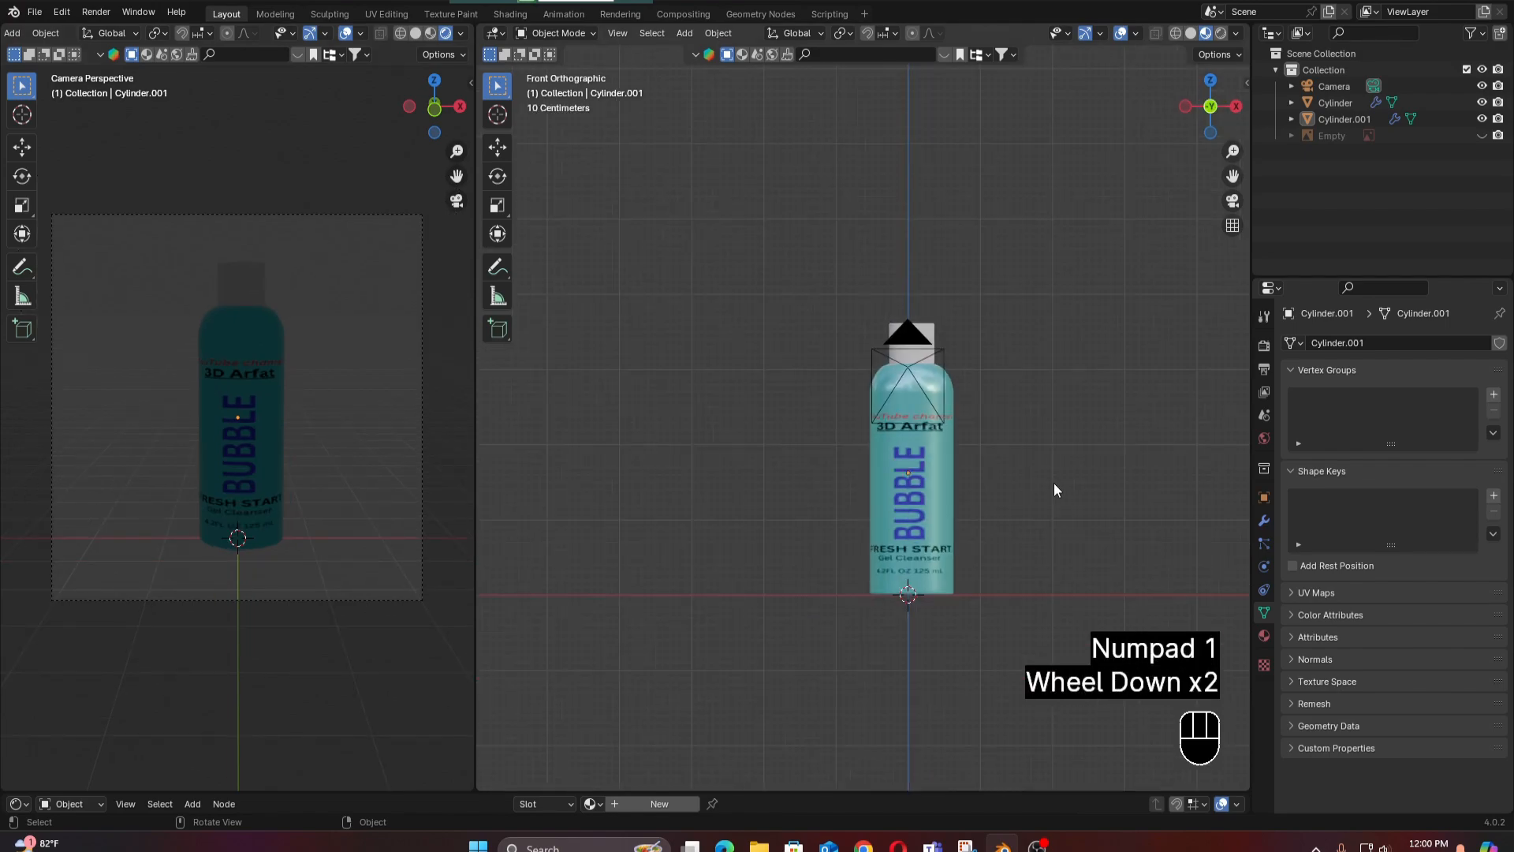
middle_click_drag(1054, 483, 981, 475, "shift")
left_click(988, 470)
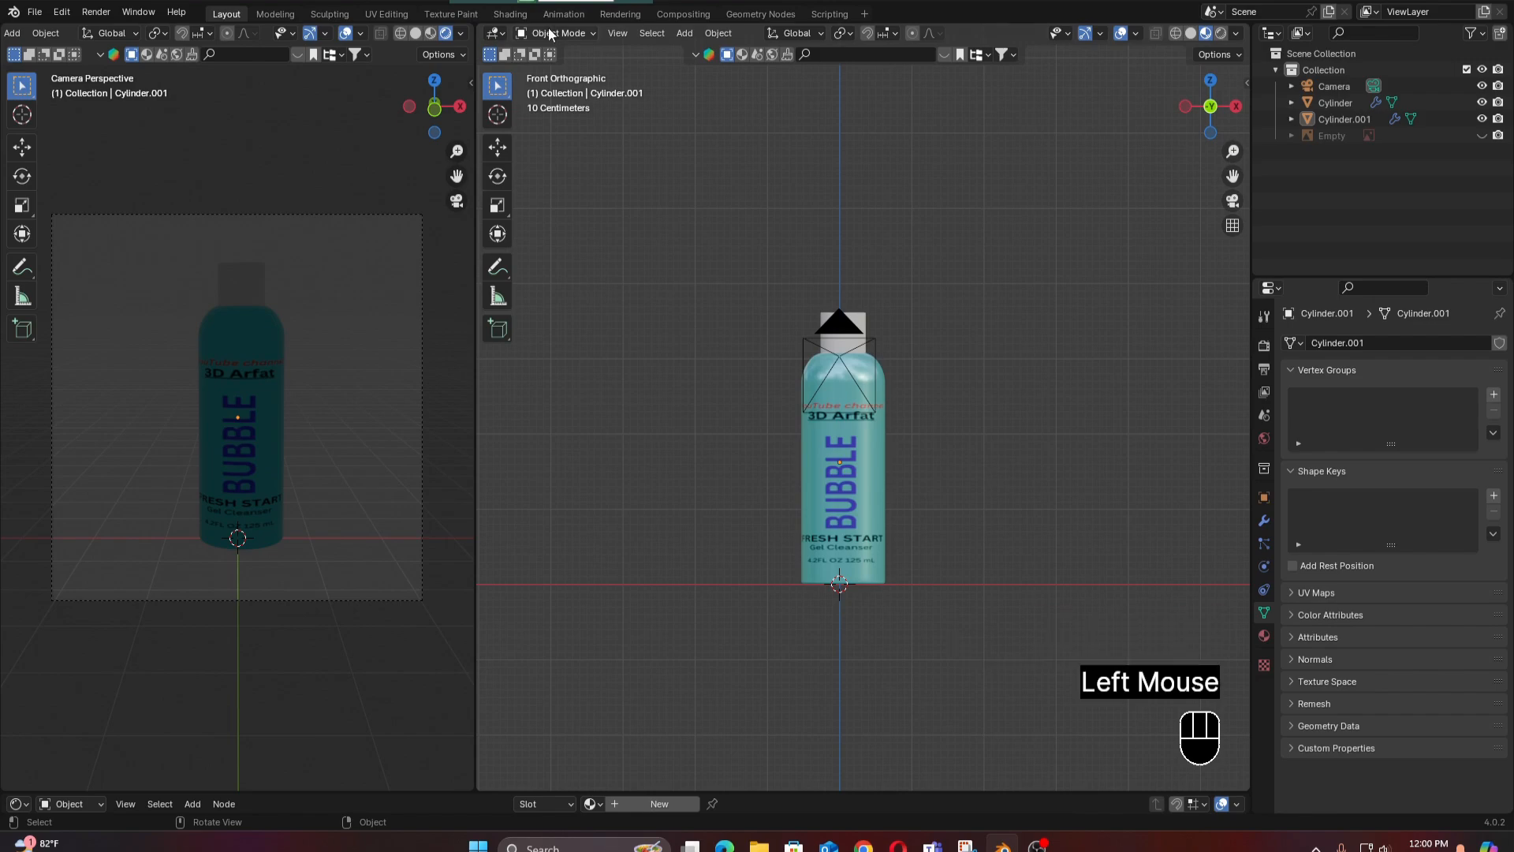
left_click(679, 30)
mouse_move(697, 49)
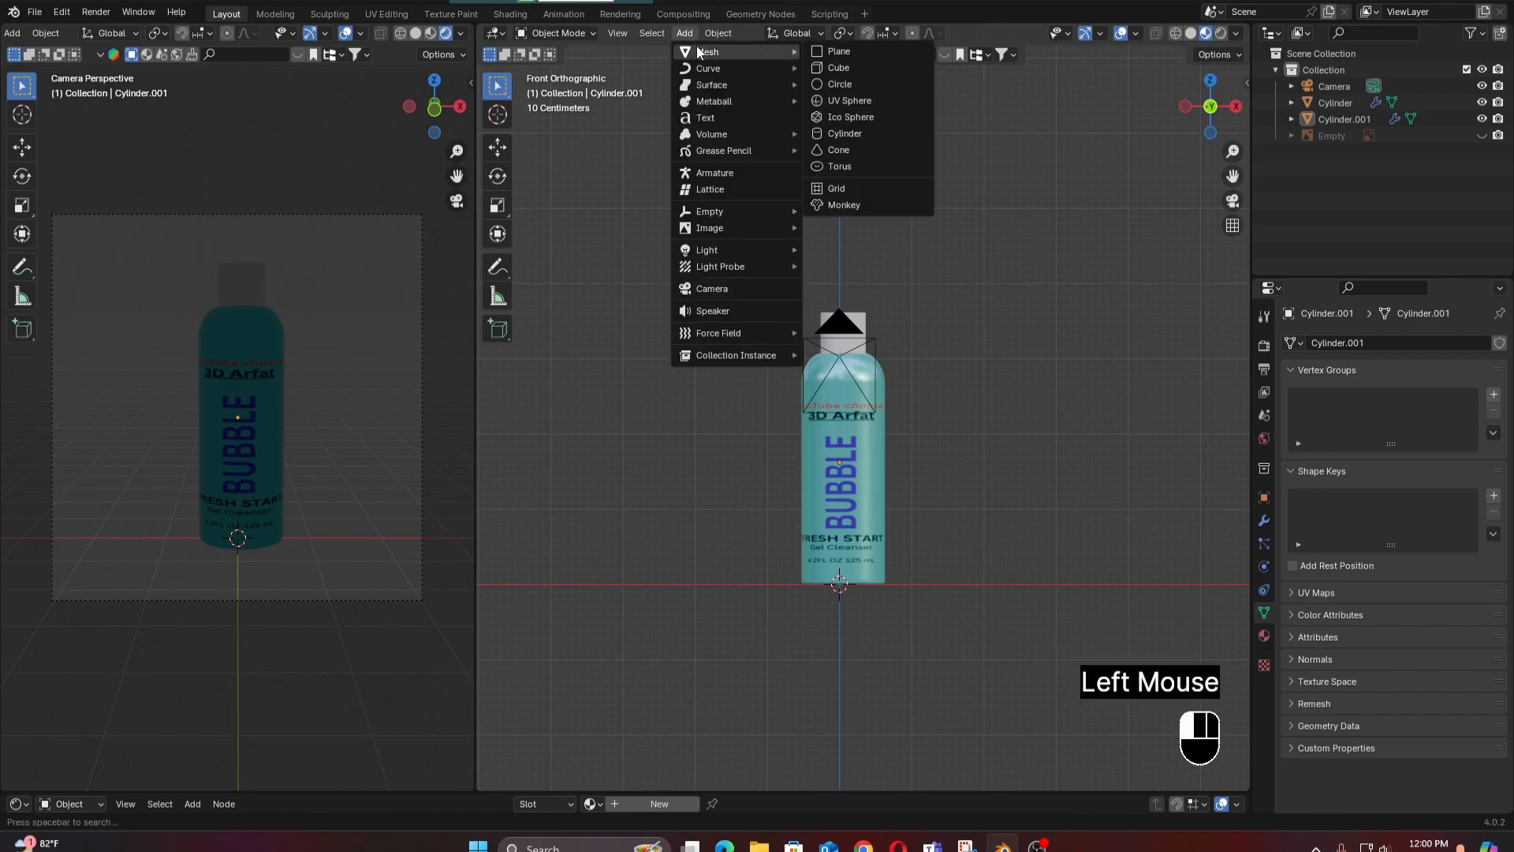
left_click(859, 51)
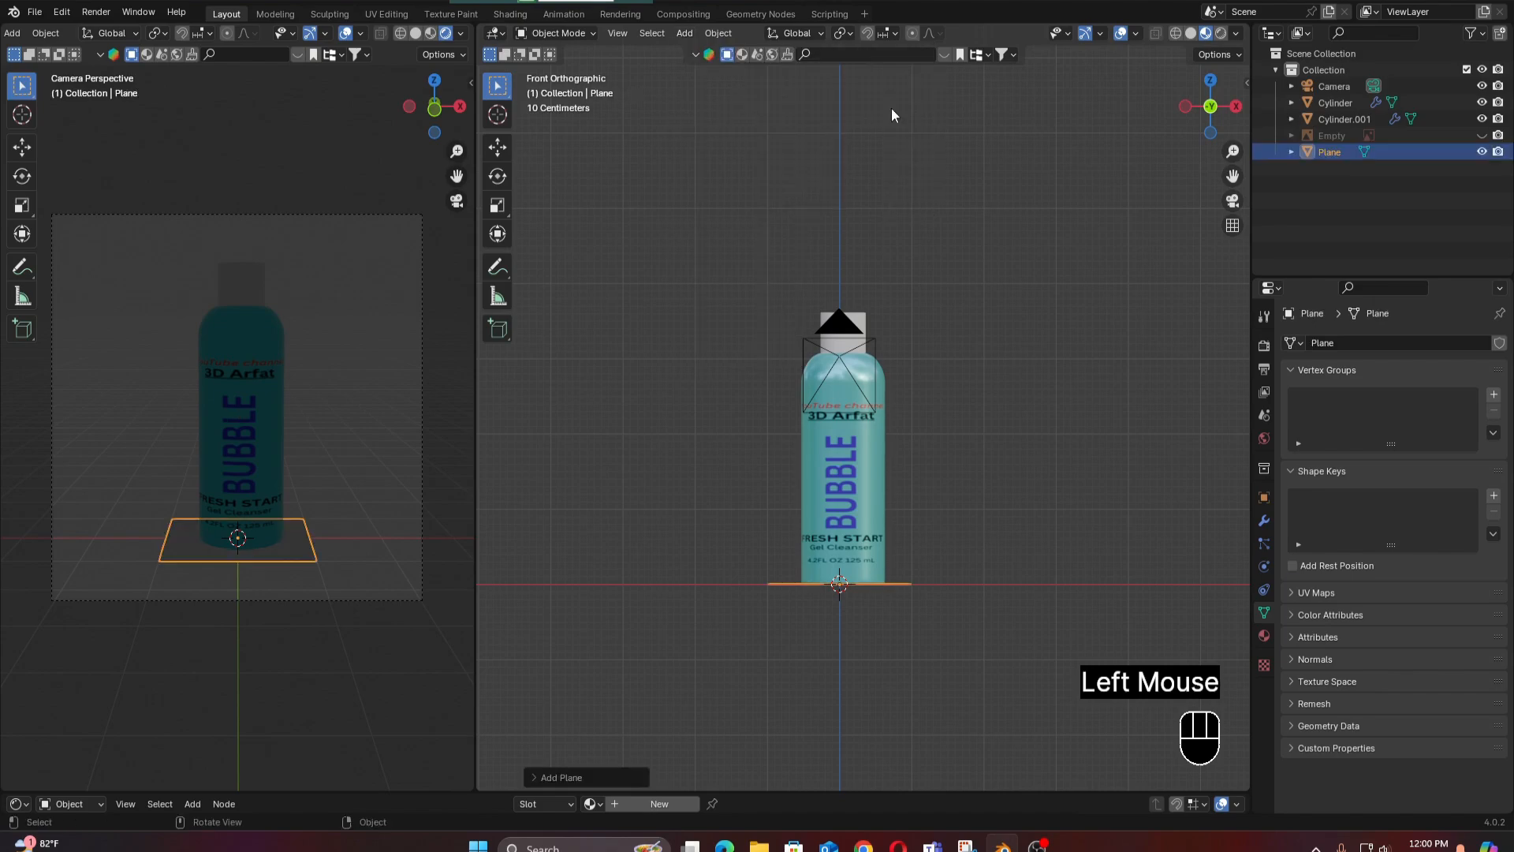
Scale the plane up to about 4 times its size to form a floor under the bottle.
key("s")
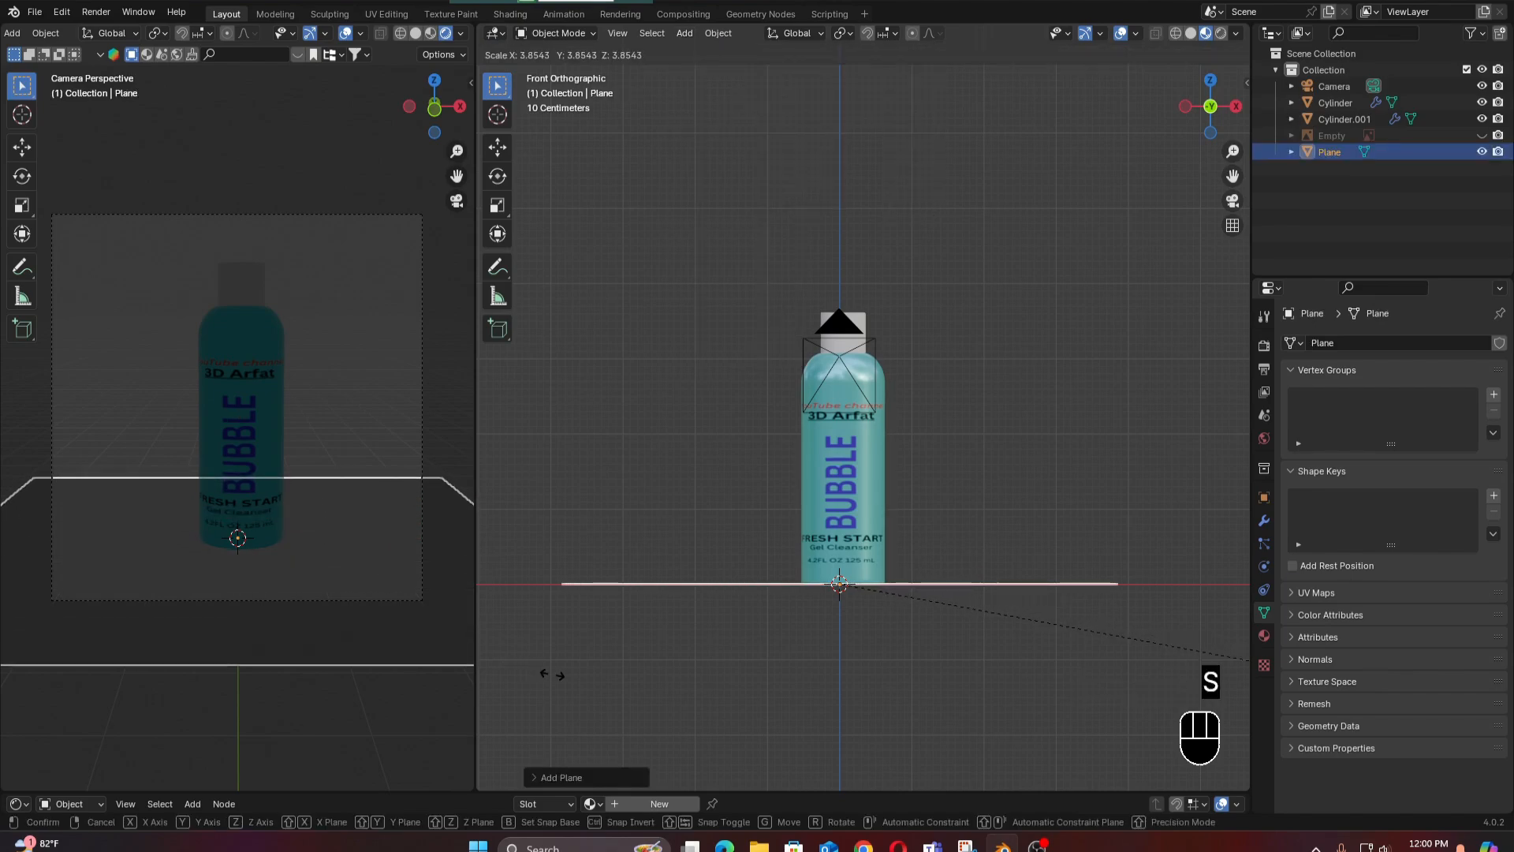
left_click(579, 683)
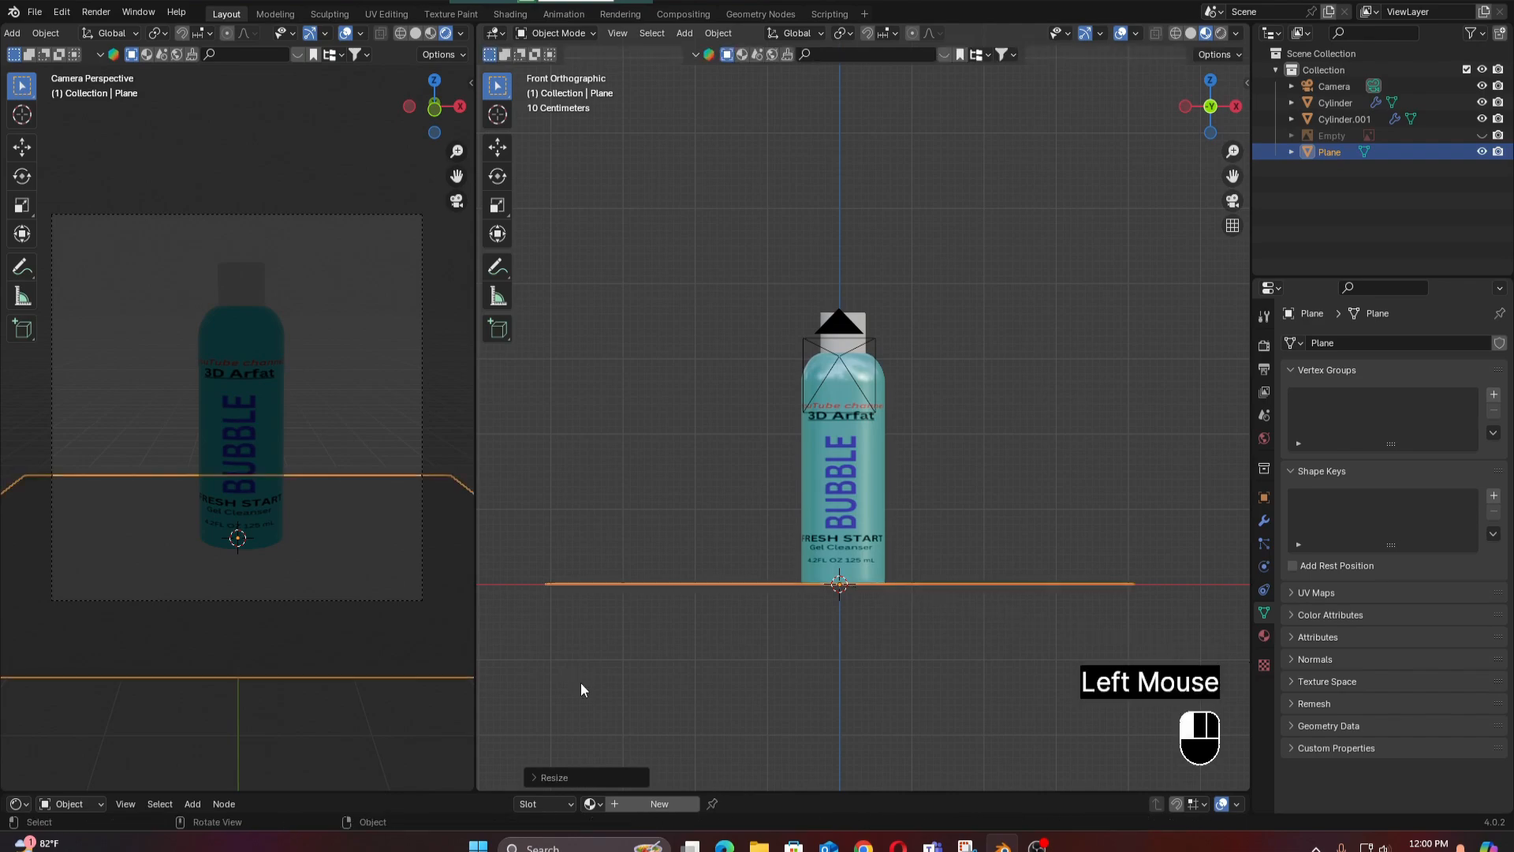
middle_click_drag(918, 580, 915, 586)
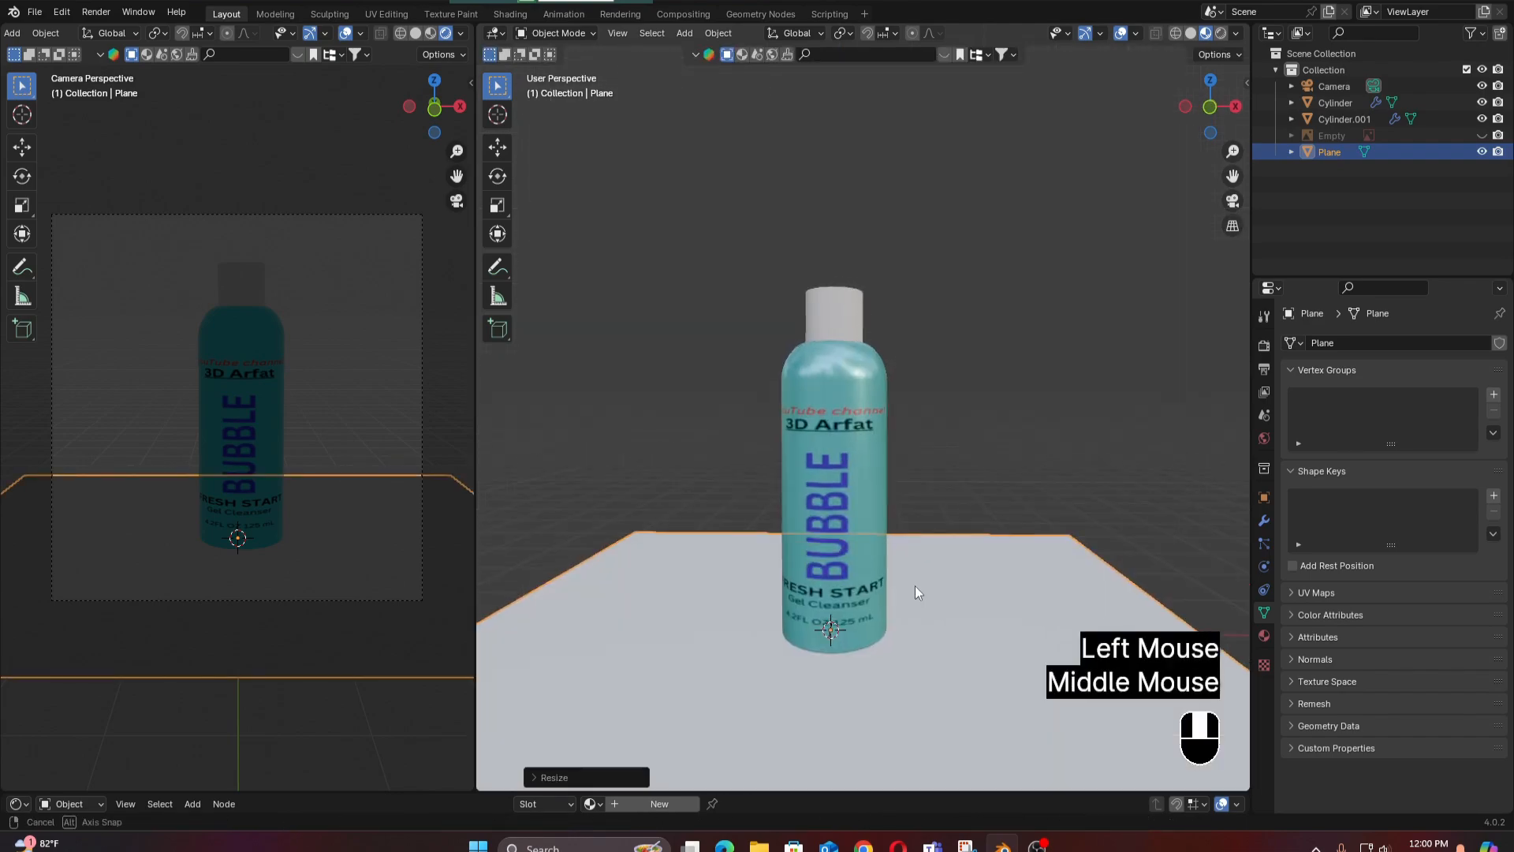
left_click(953, 307)
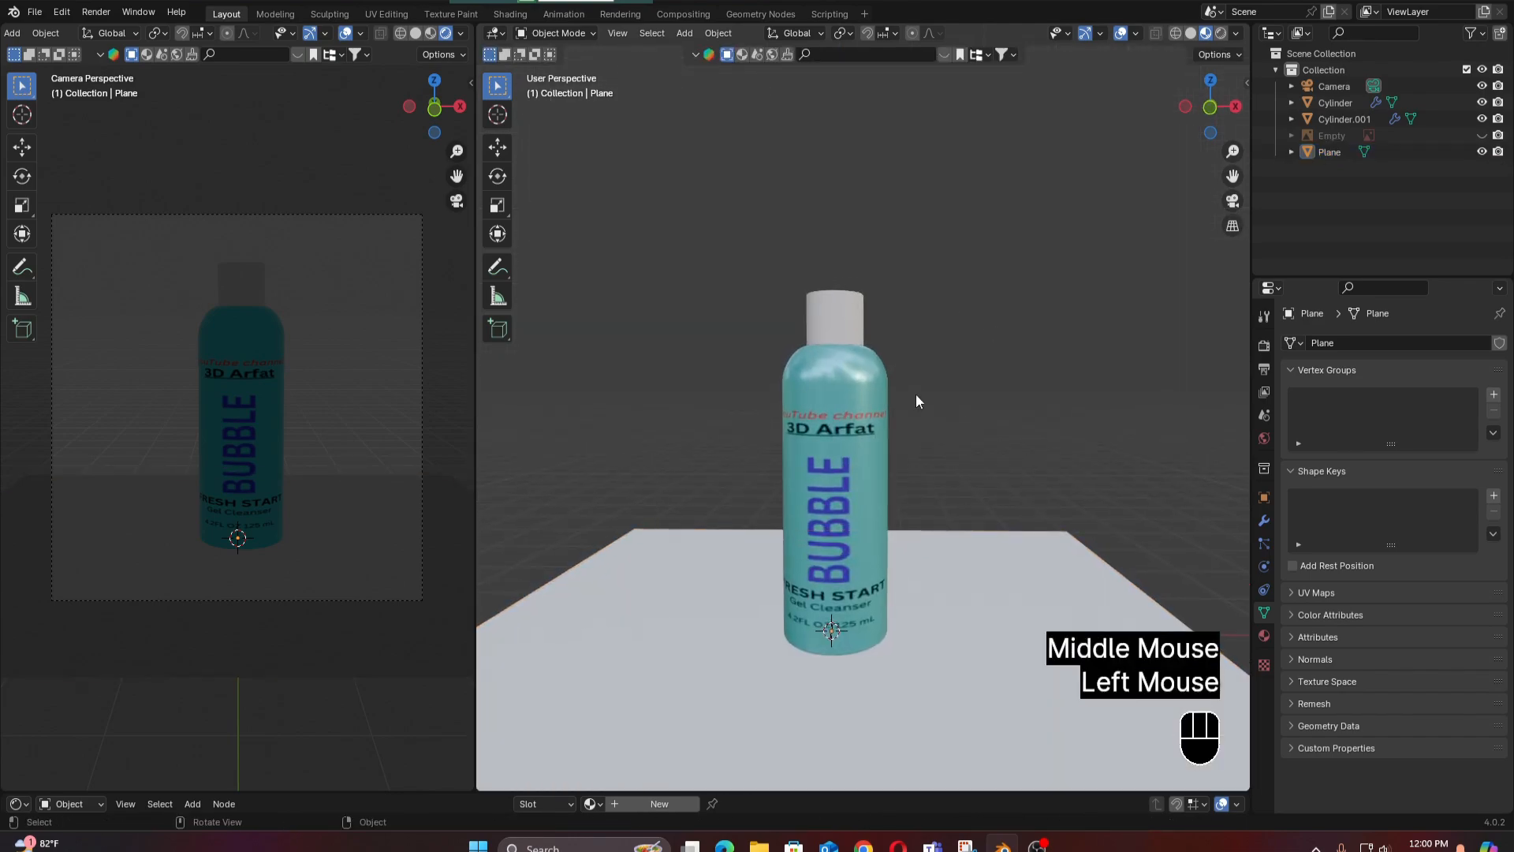
left_click(940, 615)
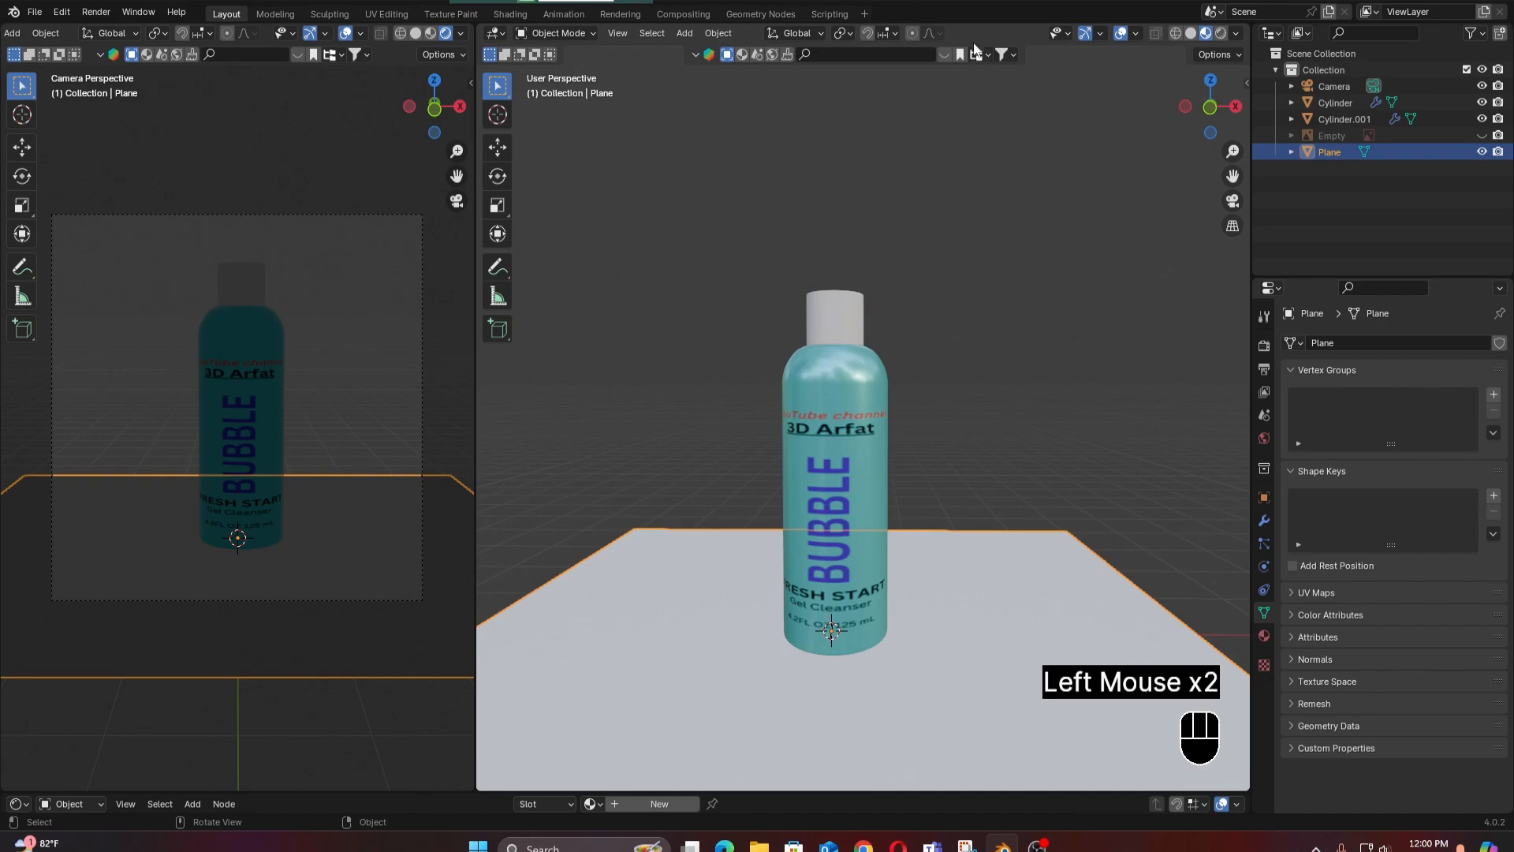
Add an area light at the bottle's base, working from the top orthographic view.
scroll(992, 402, "up", 2)
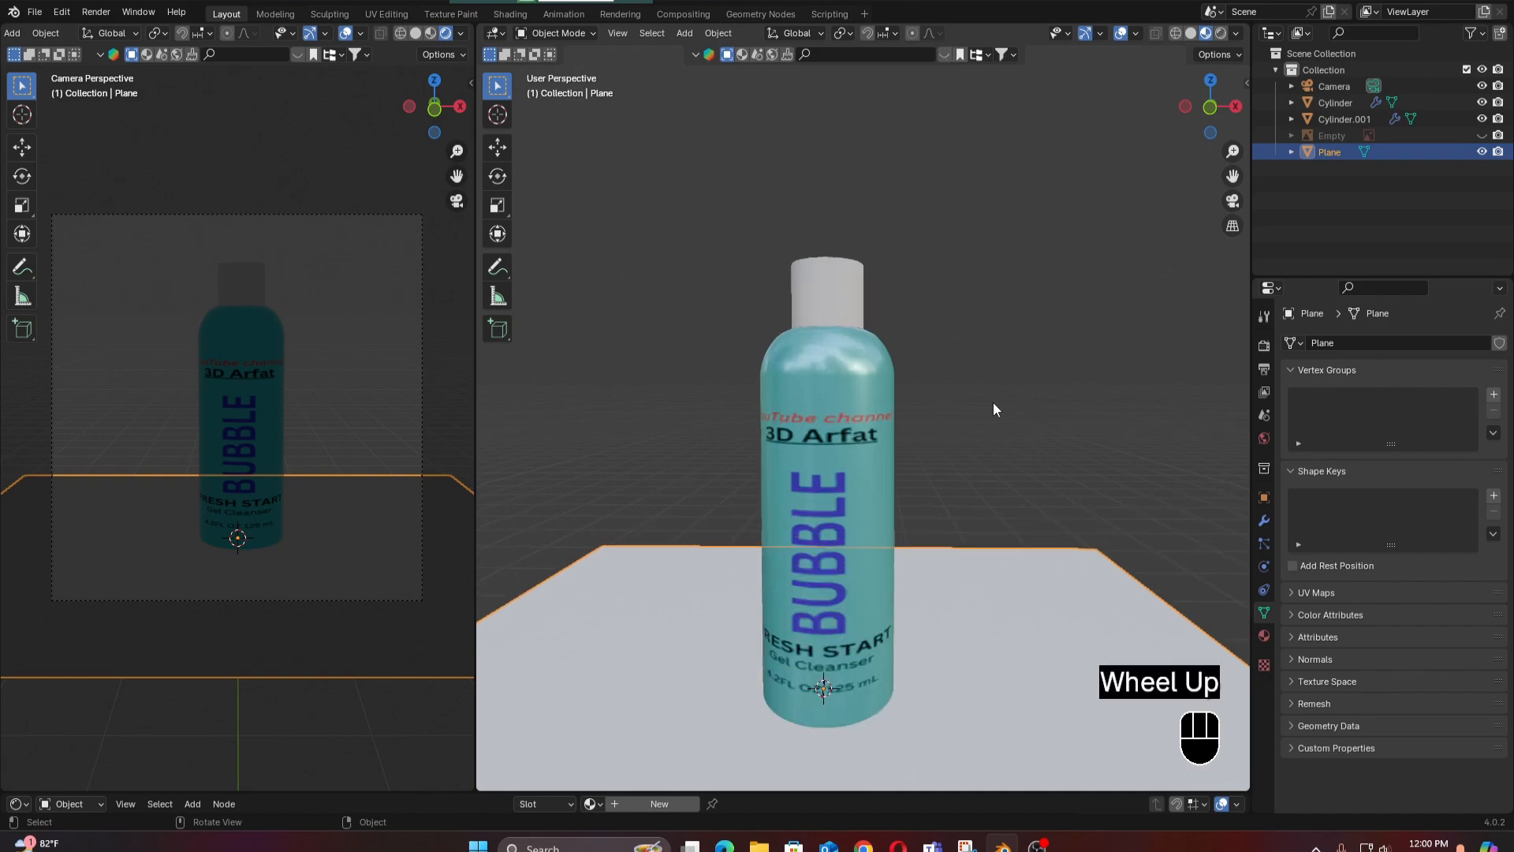
scroll(1010, 395, "down", 2)
scroll(919, 314, "down", 2)
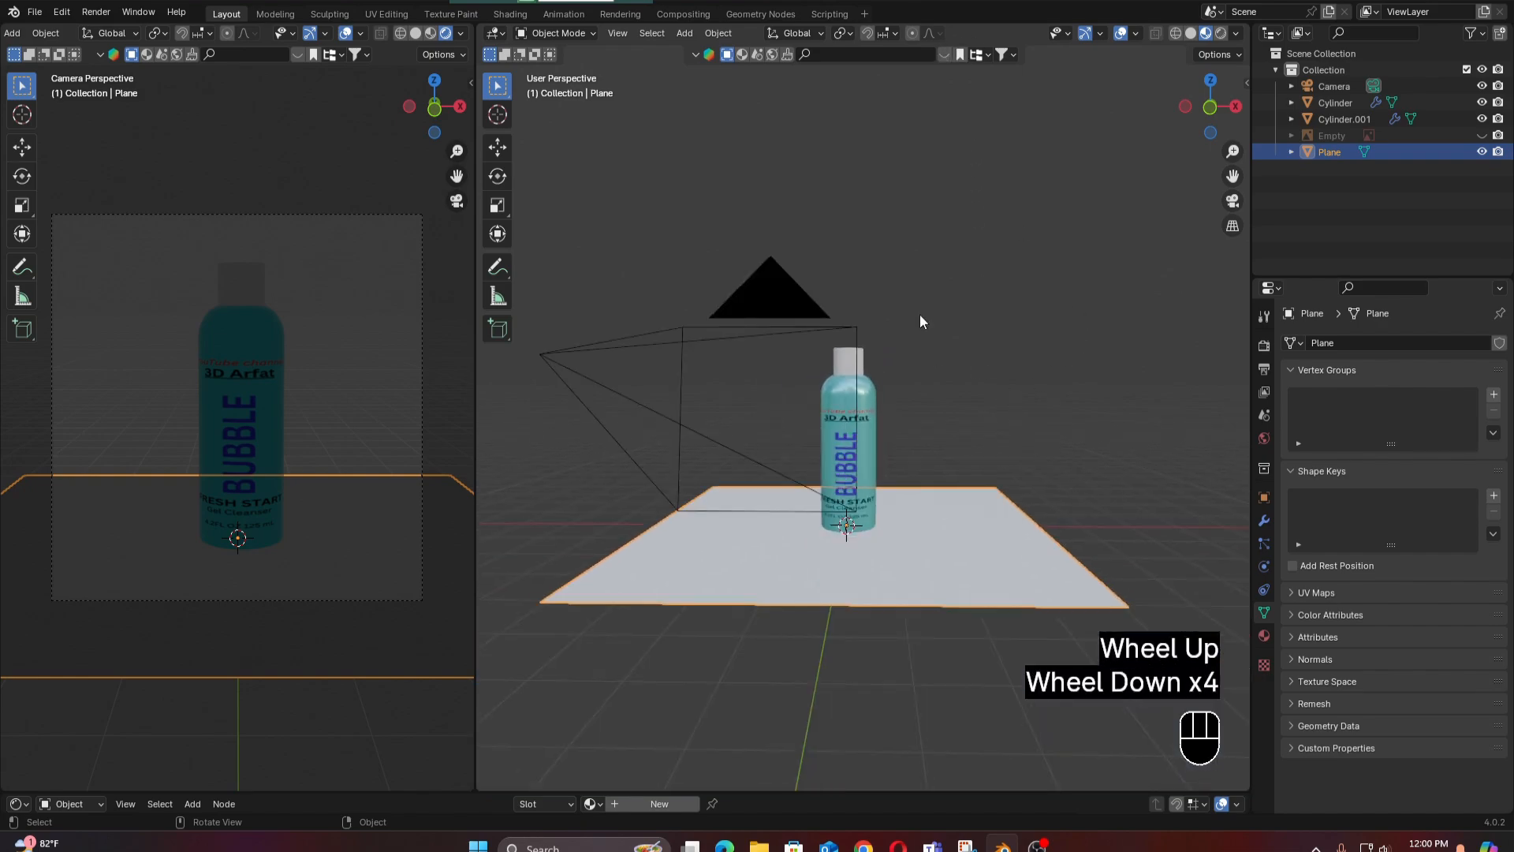
middle_click_drag(919, 314, 930, 334)
scroll(929, 322, "down", 2)
key("KP_7")
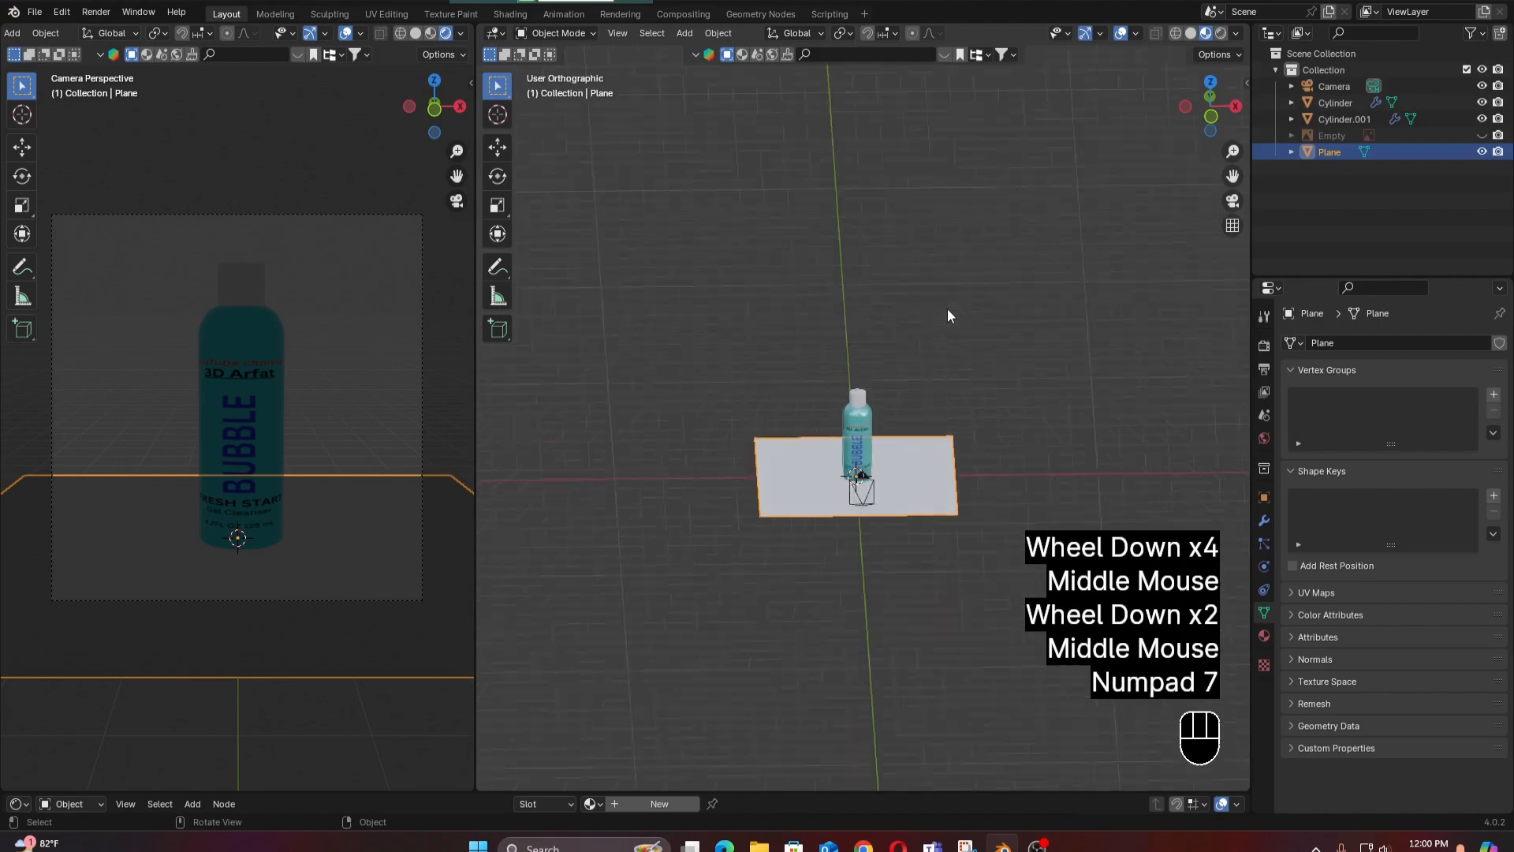
left_click(1071, 396)
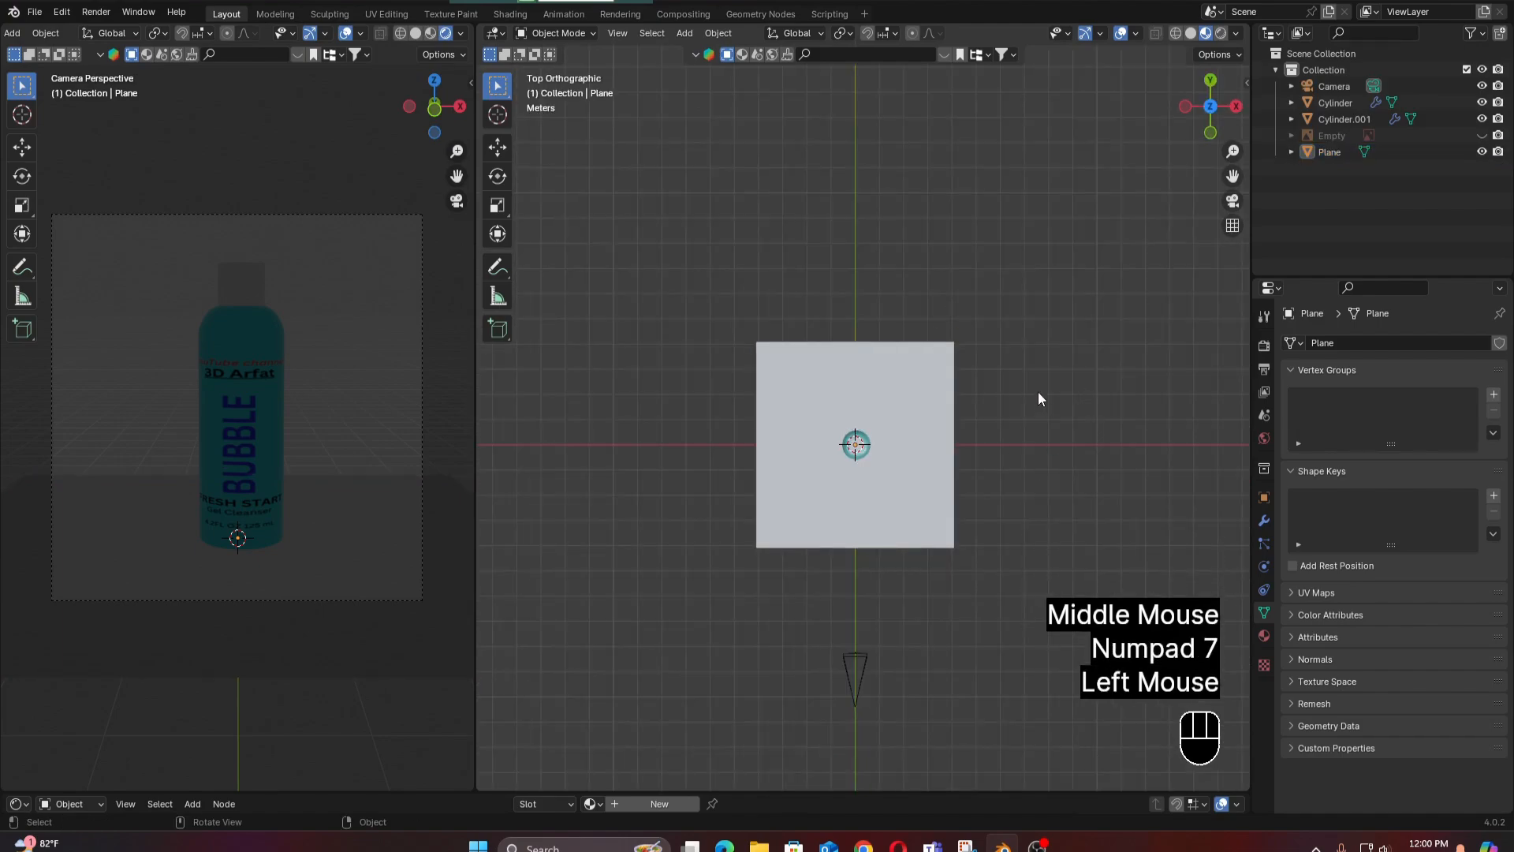
left_click(684, 33)
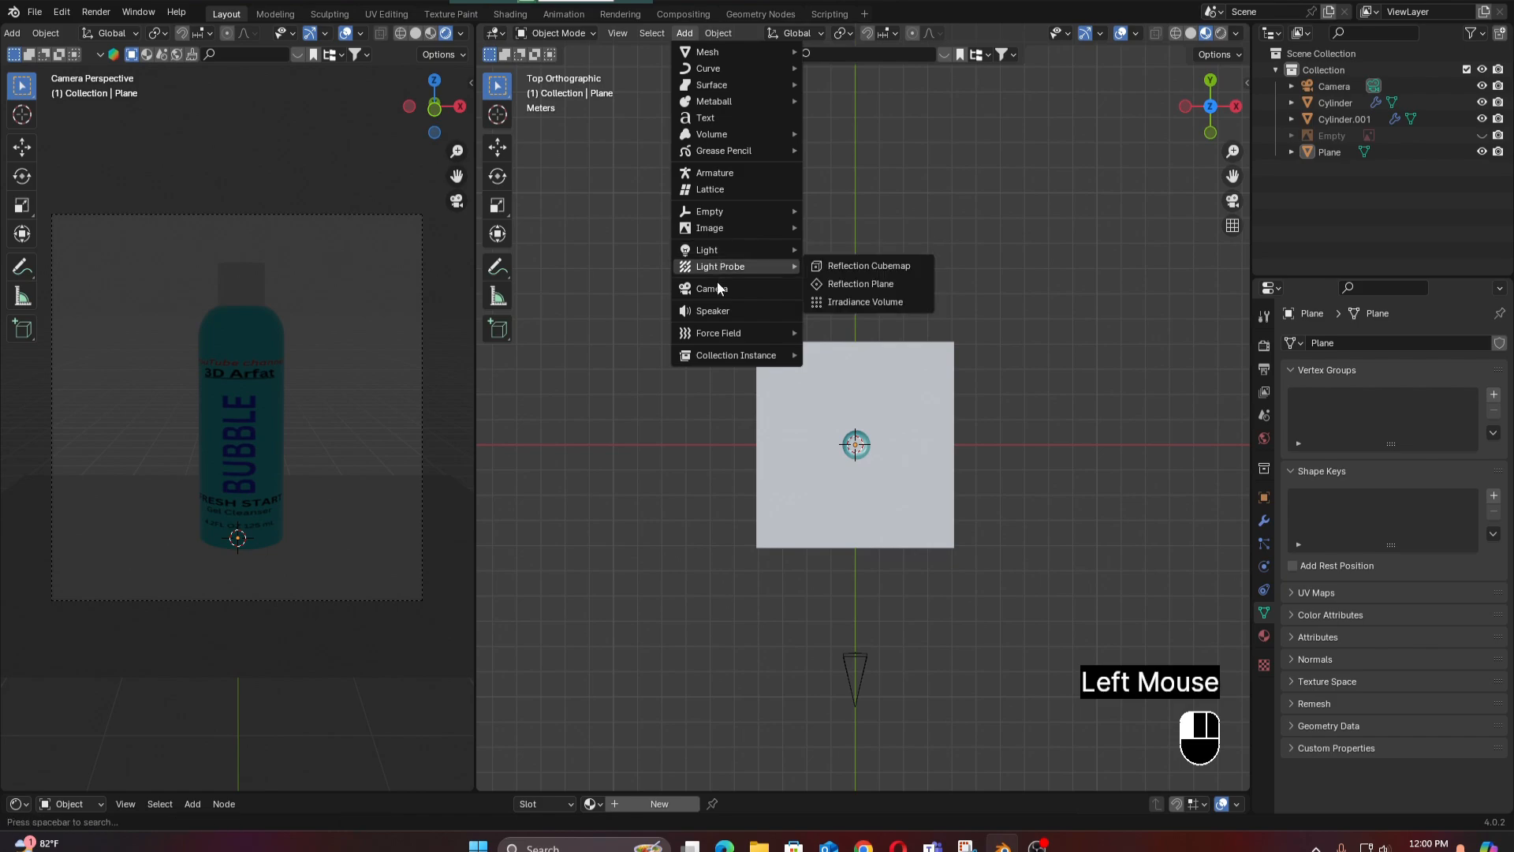
mouse_move(720, 249)
key("ctrl")
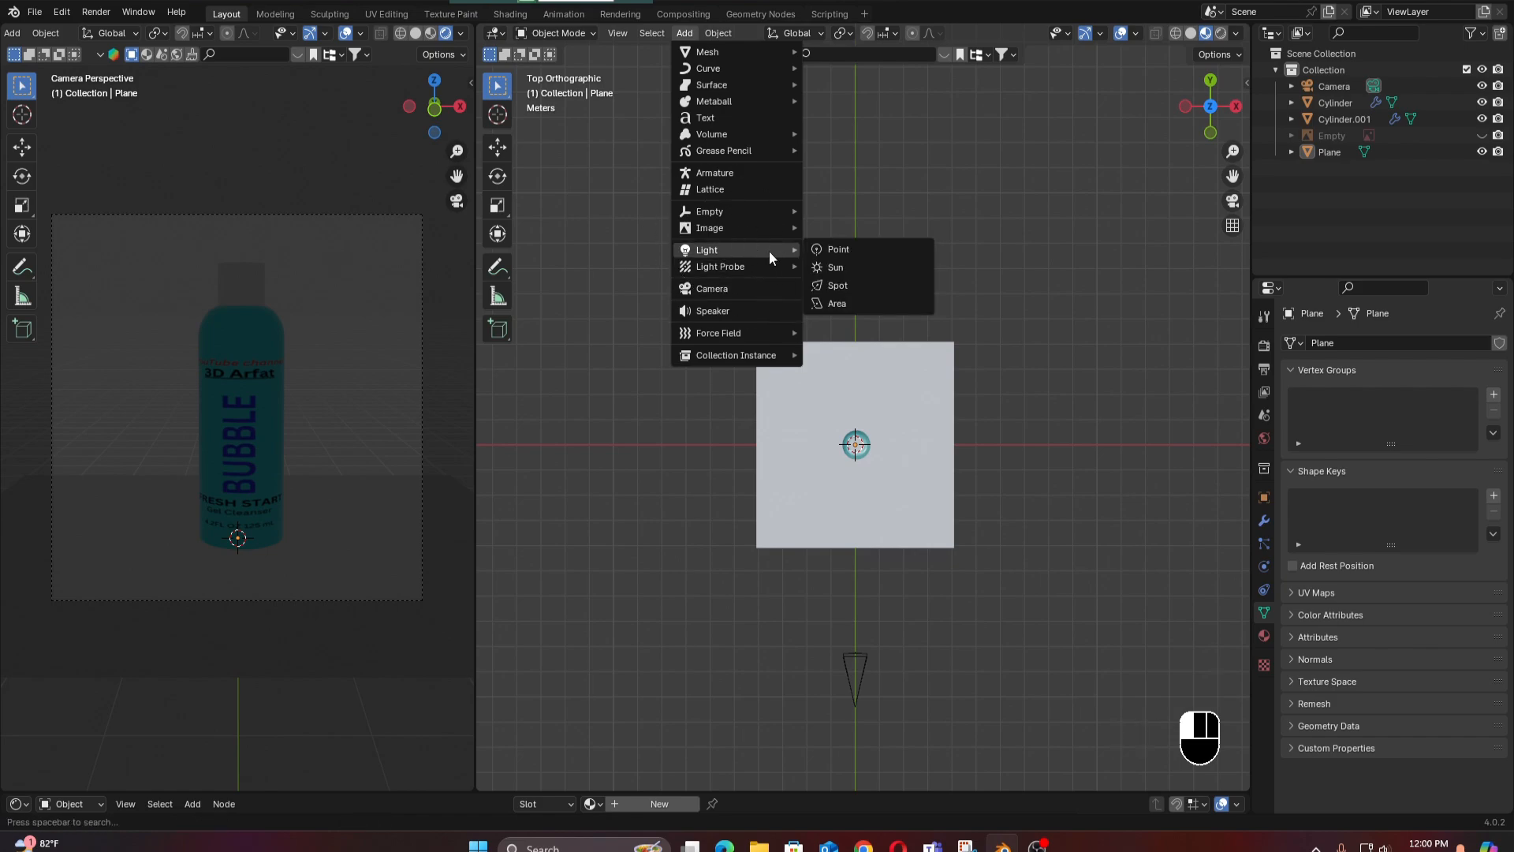
left_click(854, 304)
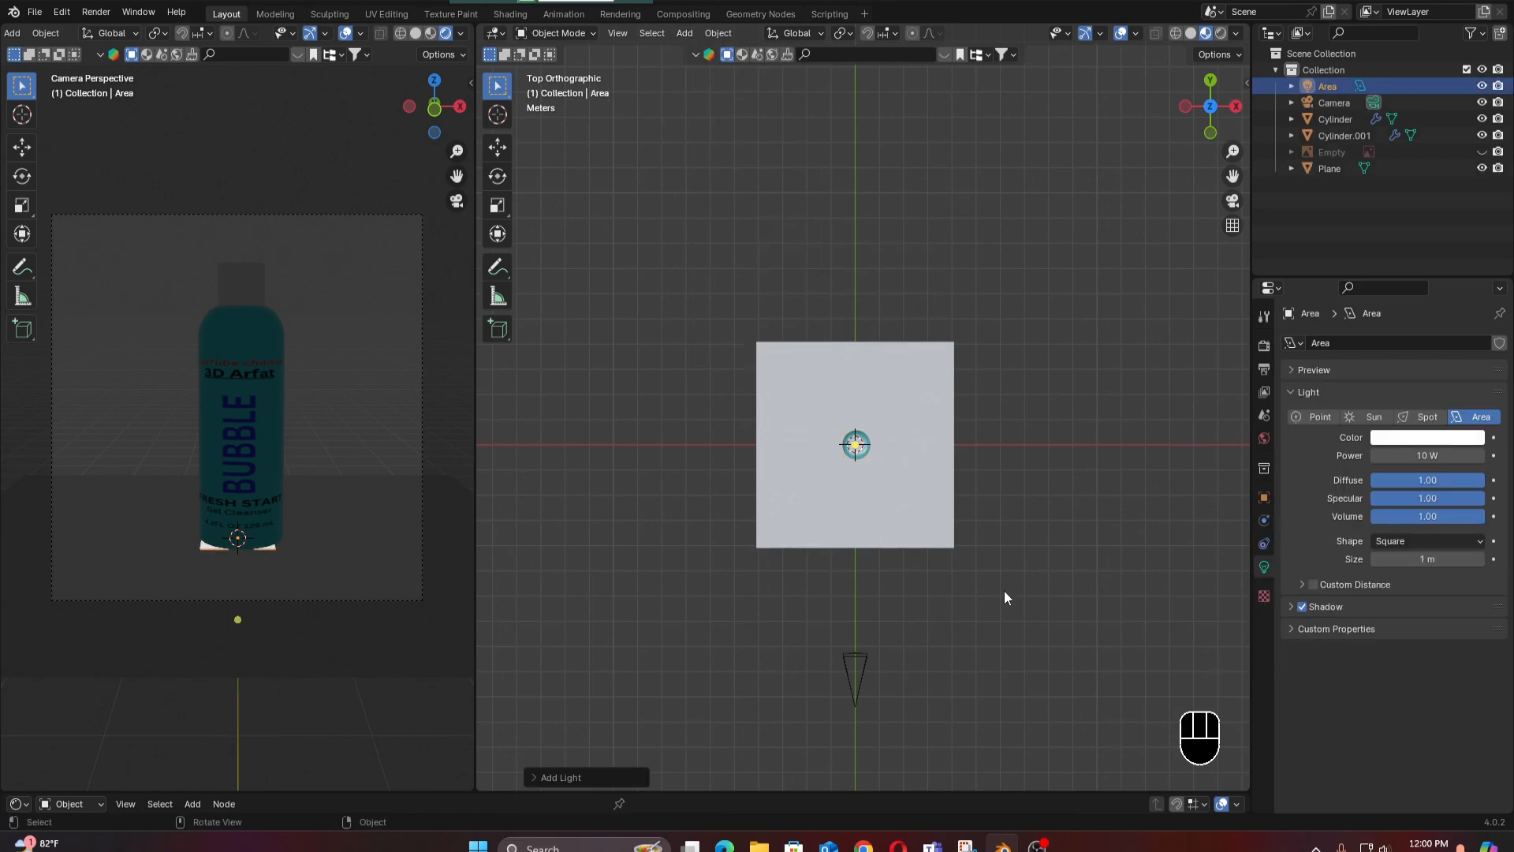
Scale the area light up about 9 times and raise it about 8.1 m along Z above the bottle.
key("KP_1")
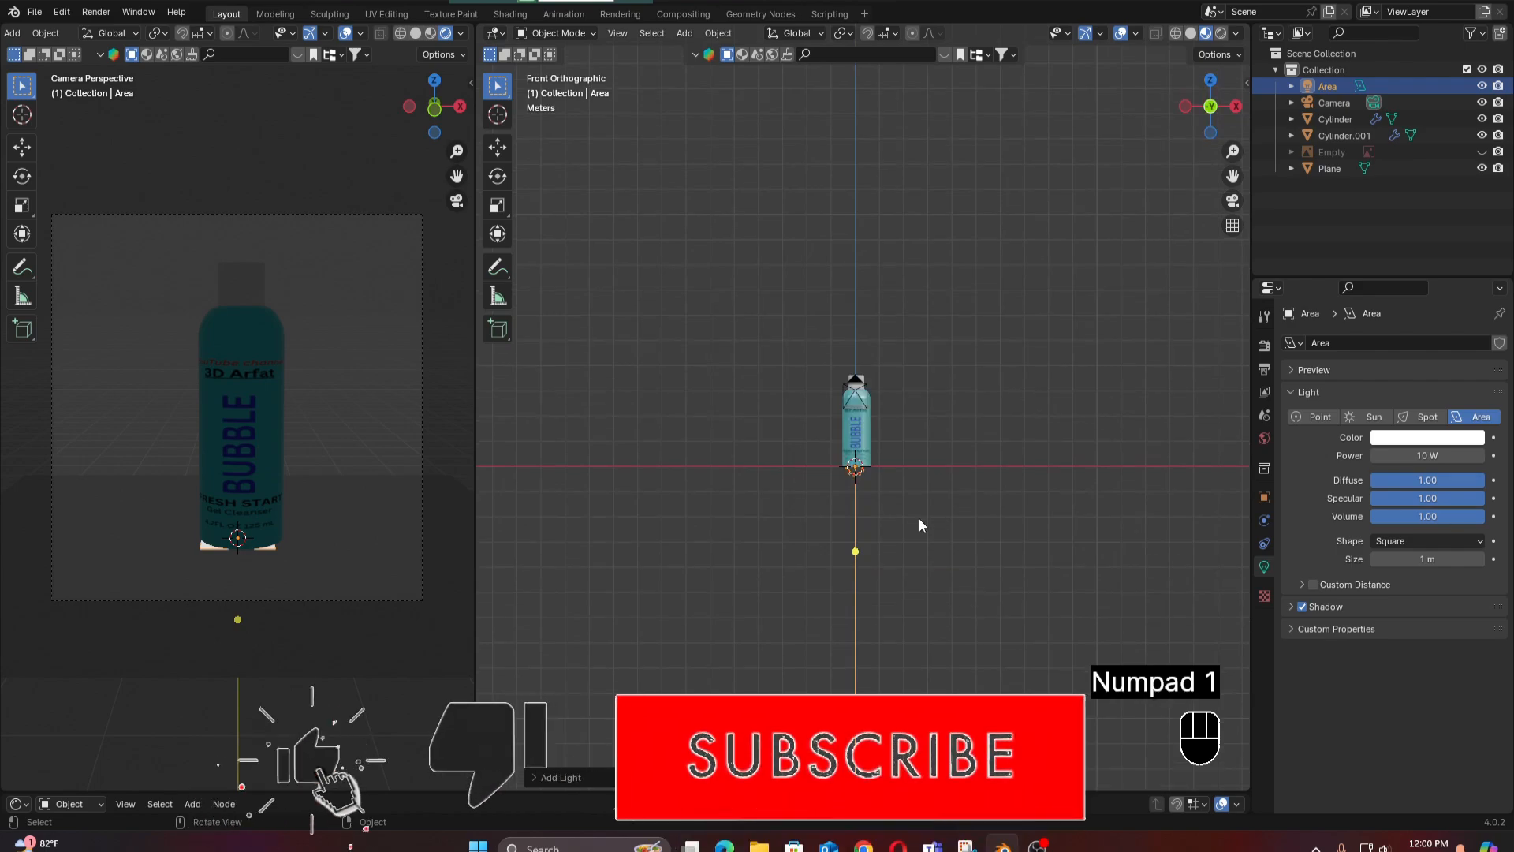
key("s")
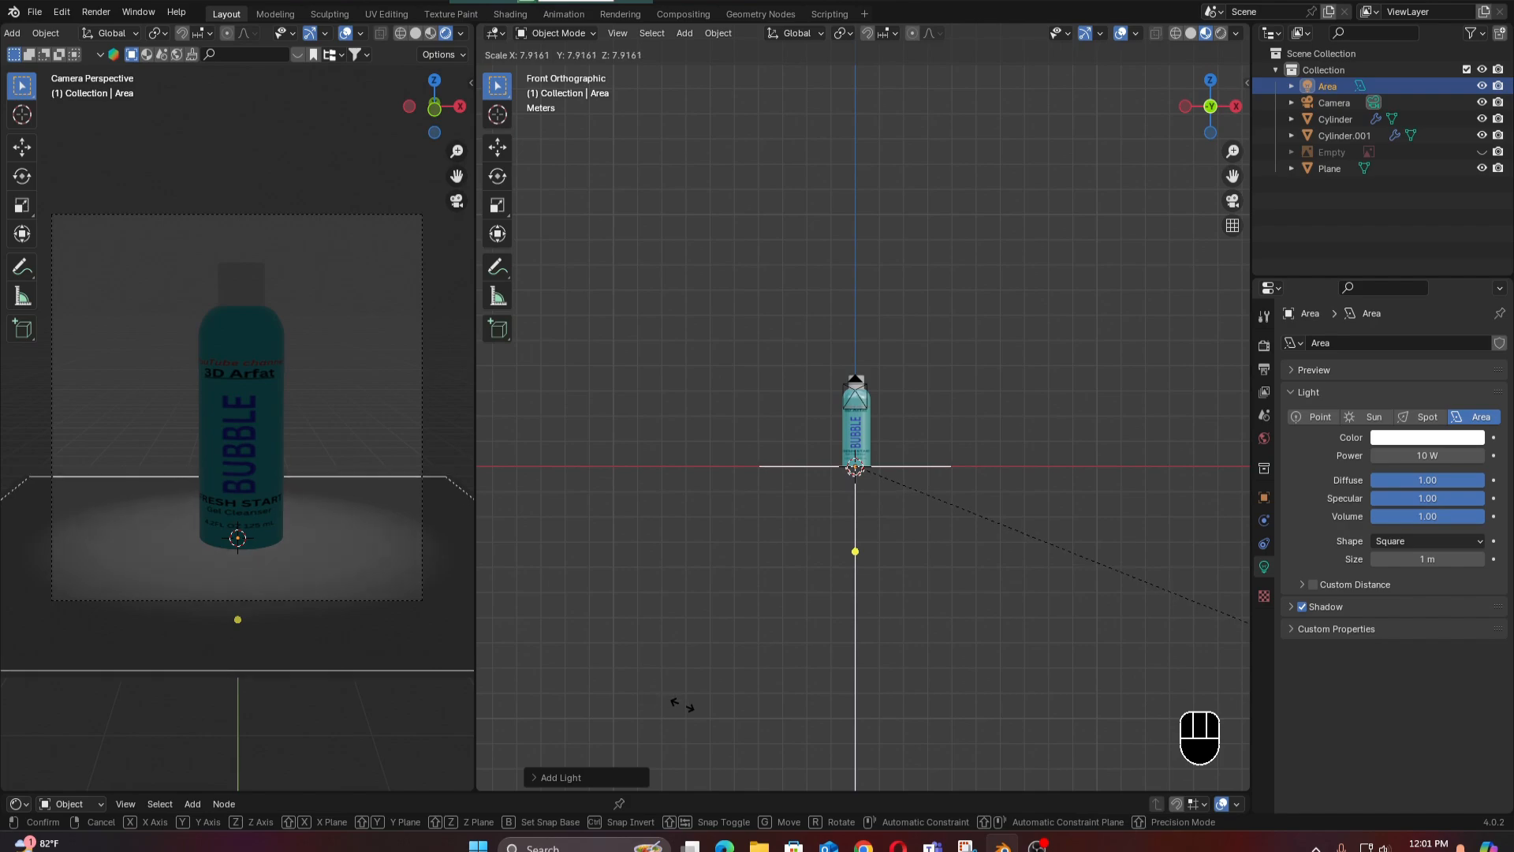
left_click(799, 701)
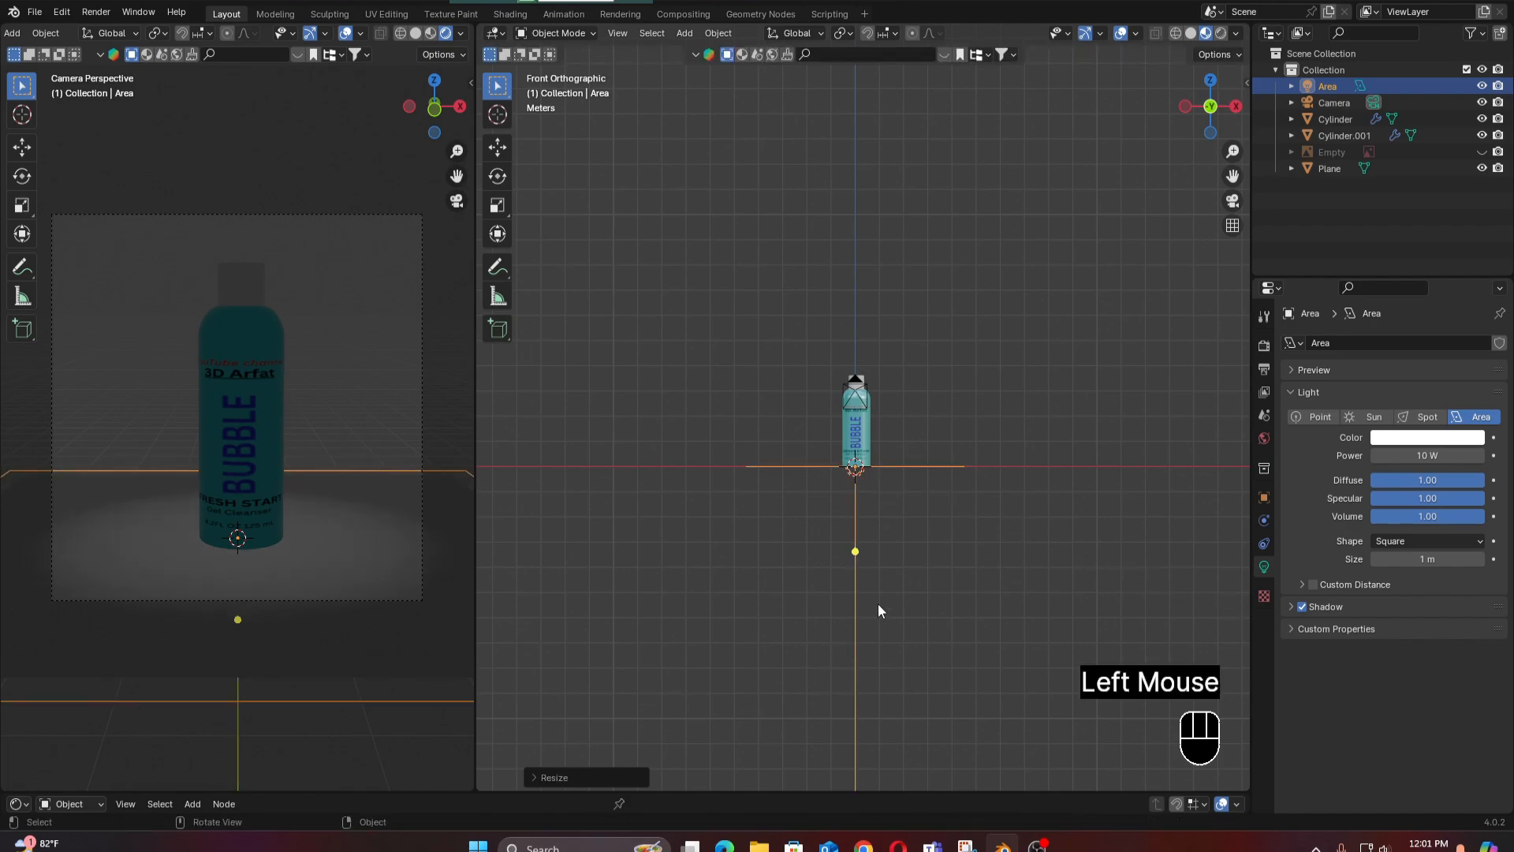
key("g")
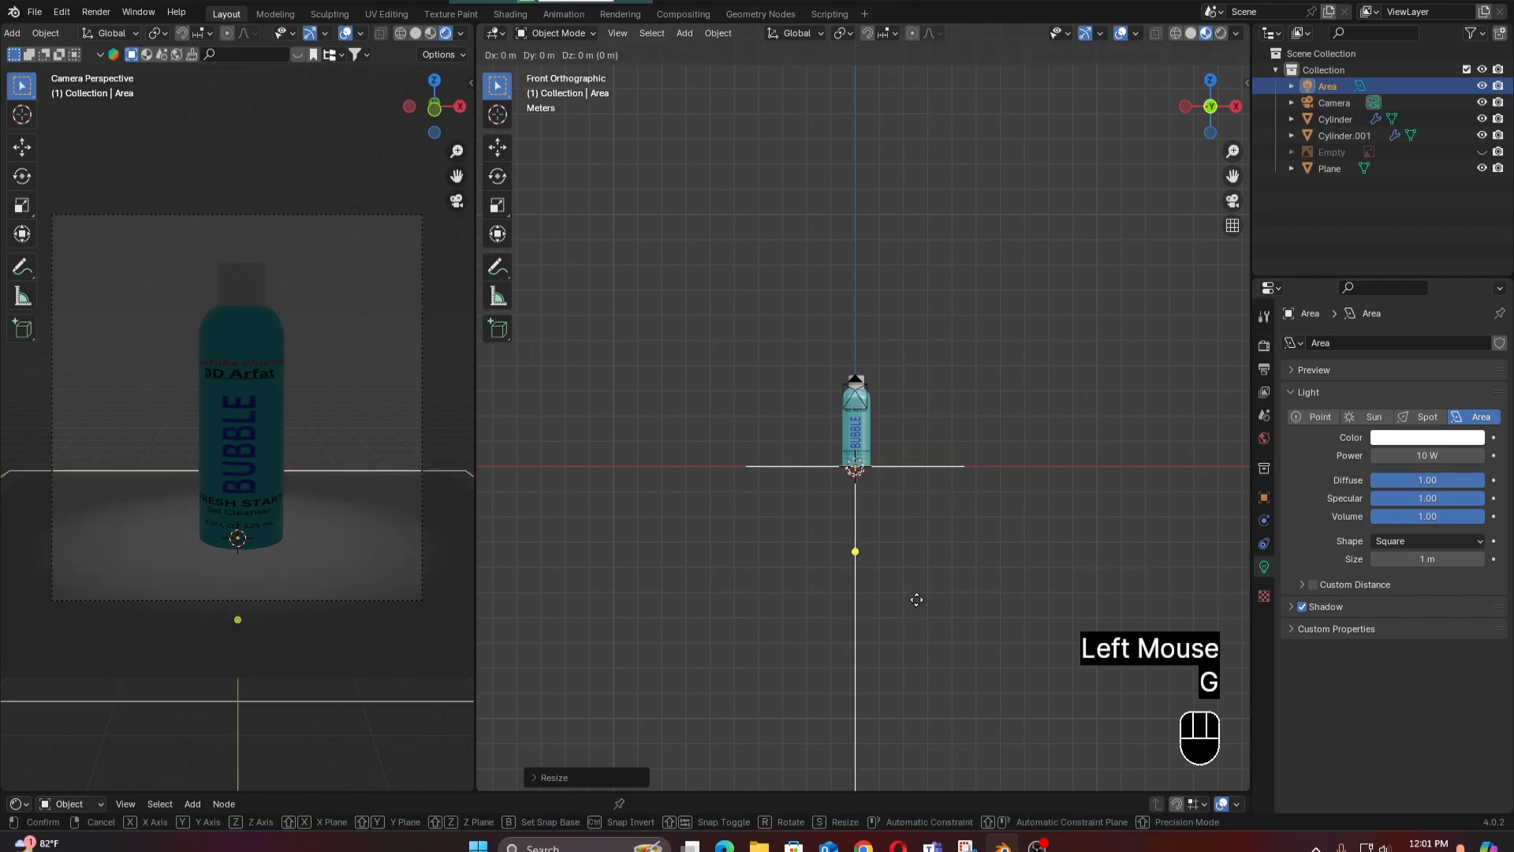
key("z")
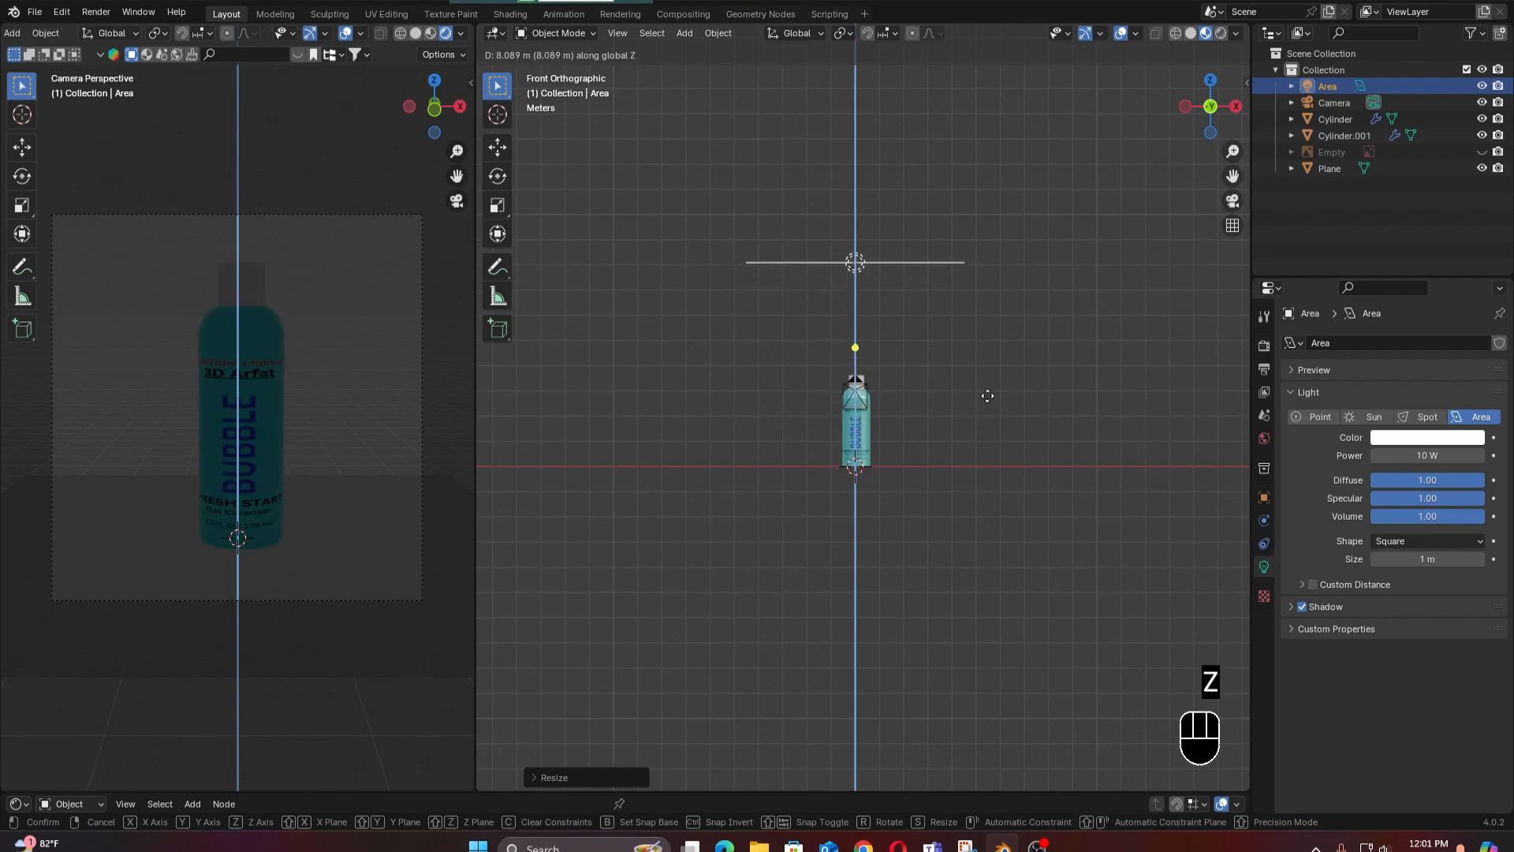
left_click(988, 395)
Try a power of 50 W for the area light.
double_click(1439, 456)
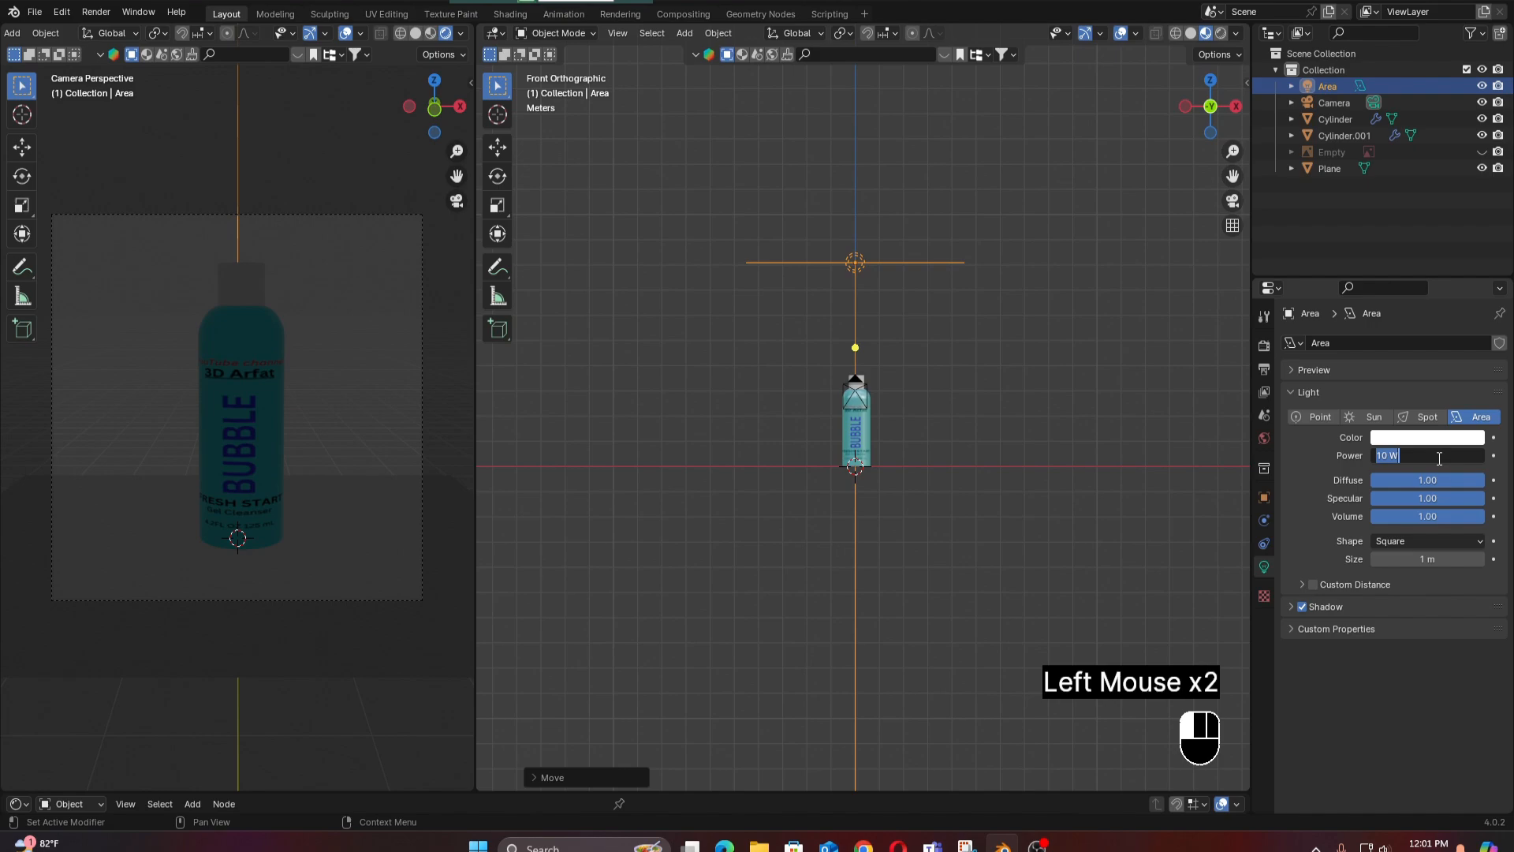
type("50")
key("Return")
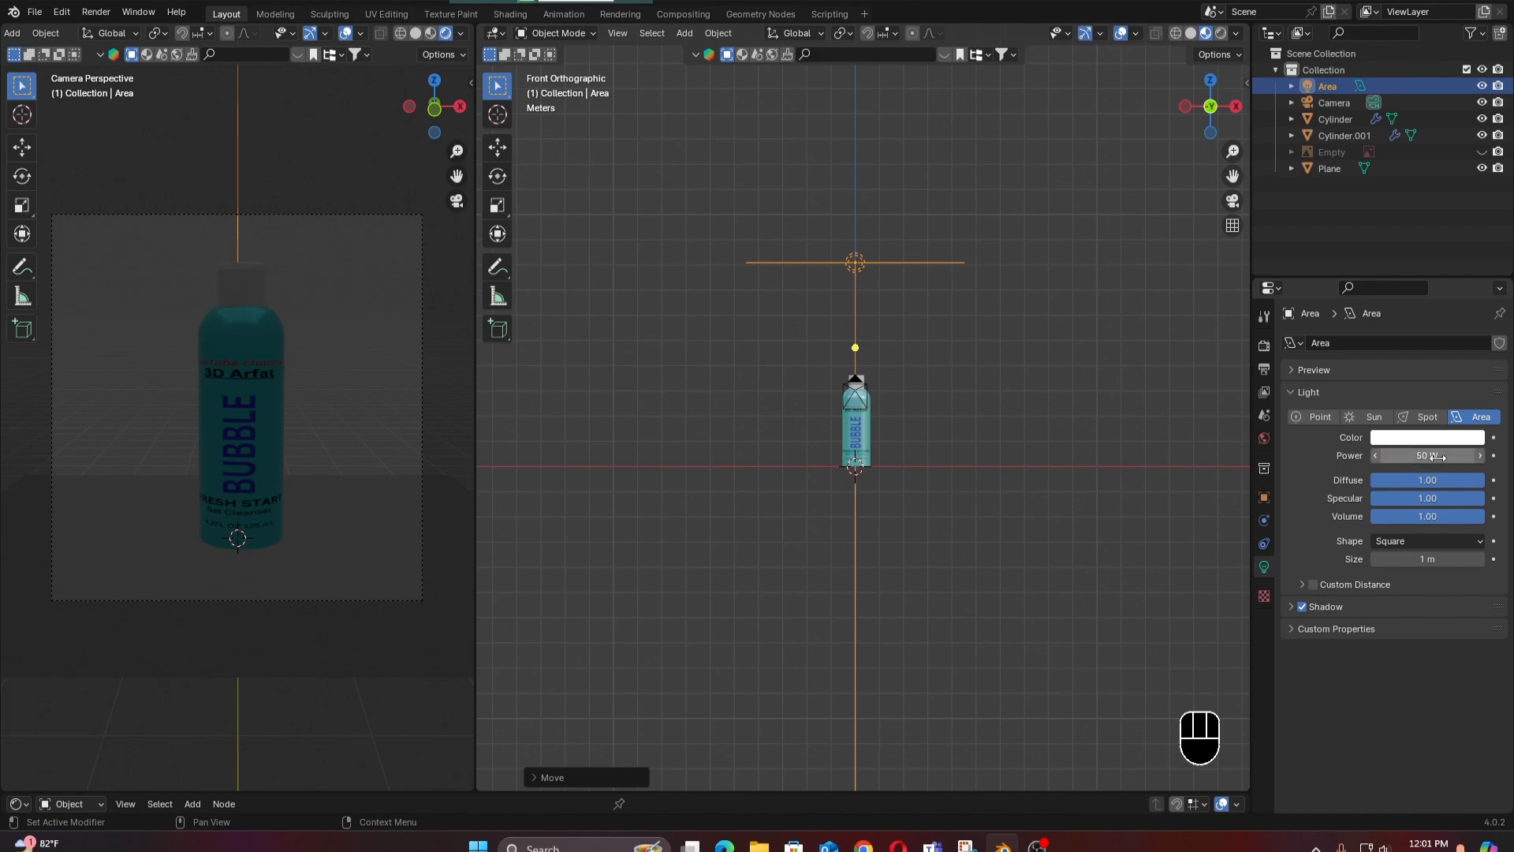
Set the area light's power to 1000 W.
left_click(1437, 457)
type("1")
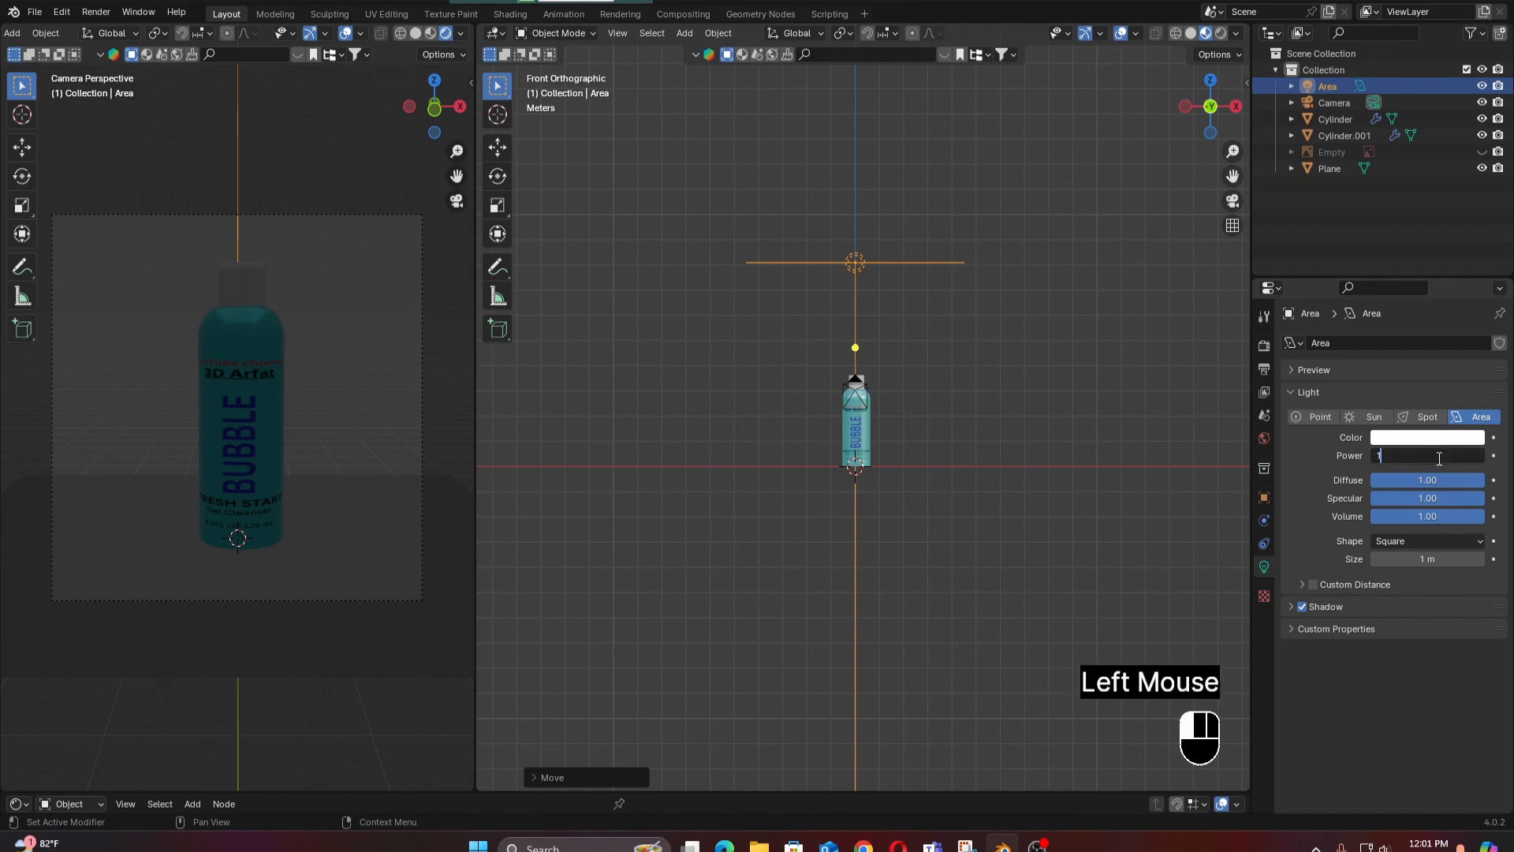
type("000")
key("Return")
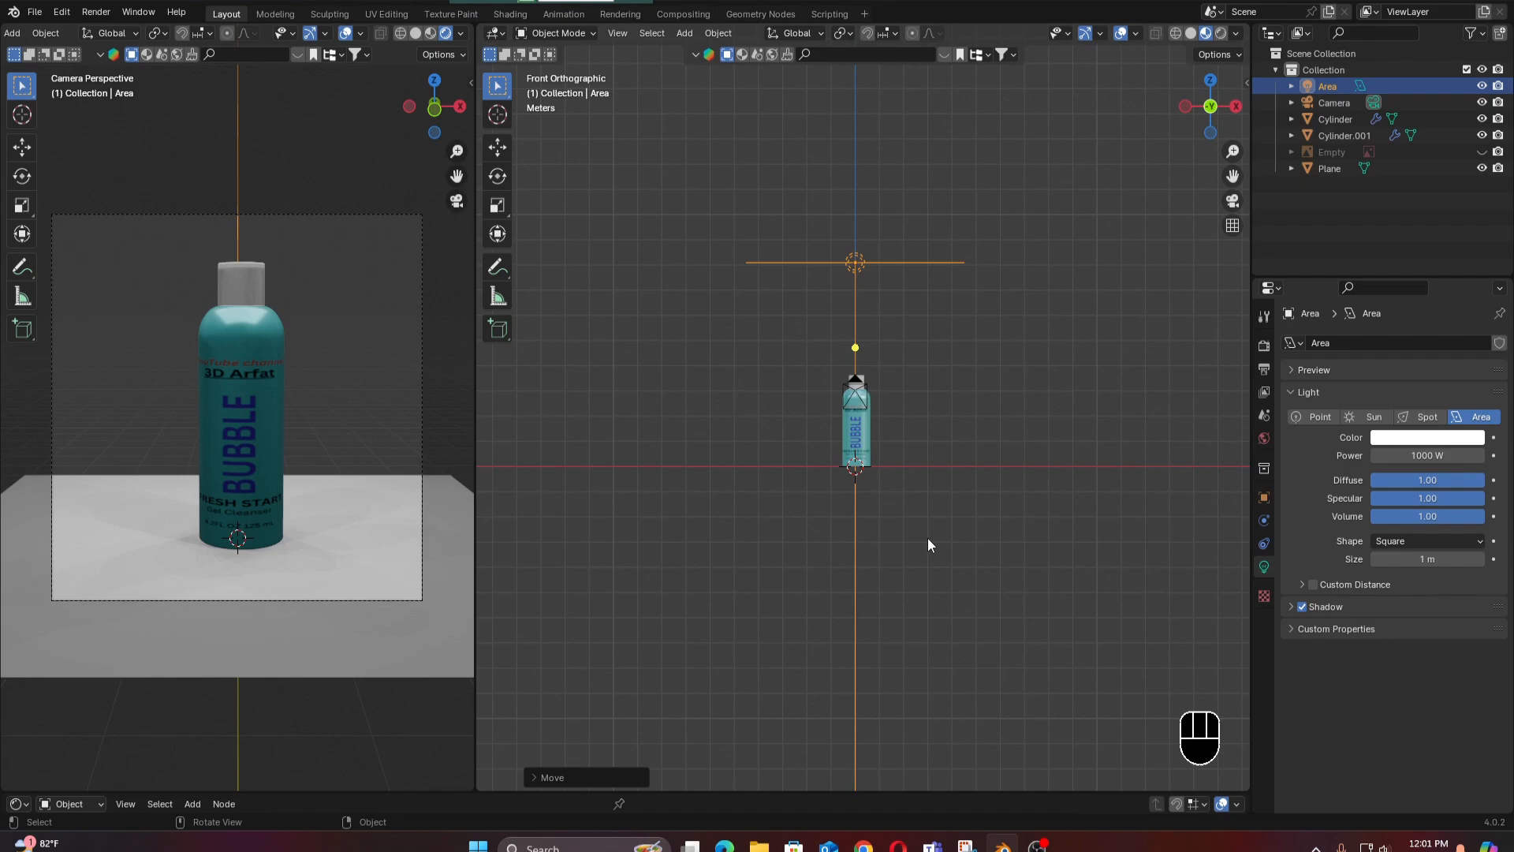
Duplicate the overhead area light along negative Y to the camera side and rotate the copy about -60° to aim at the bottle.
key("KP_3")
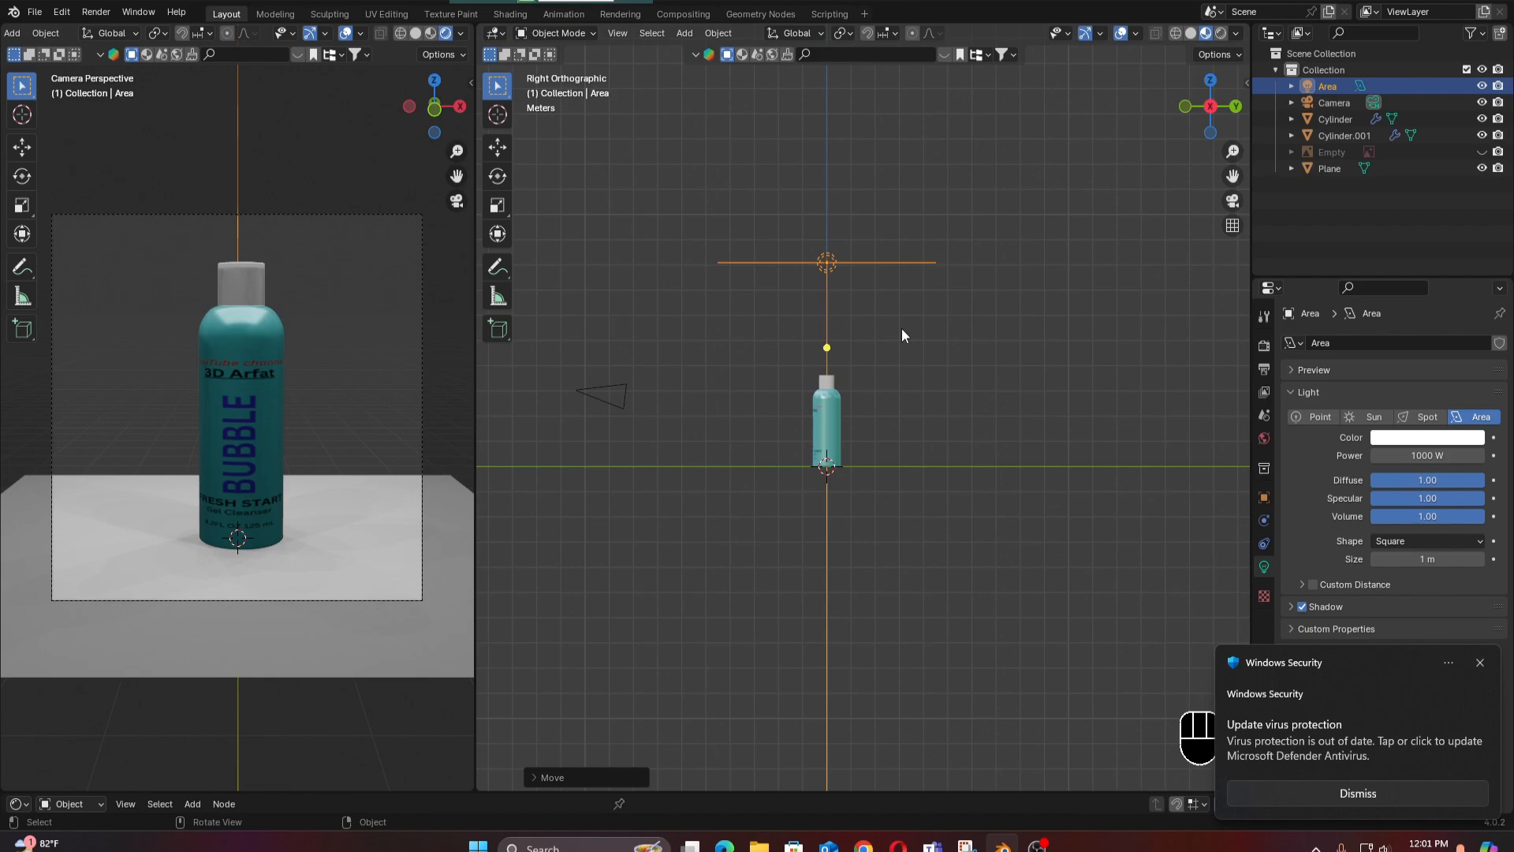
key("shift")
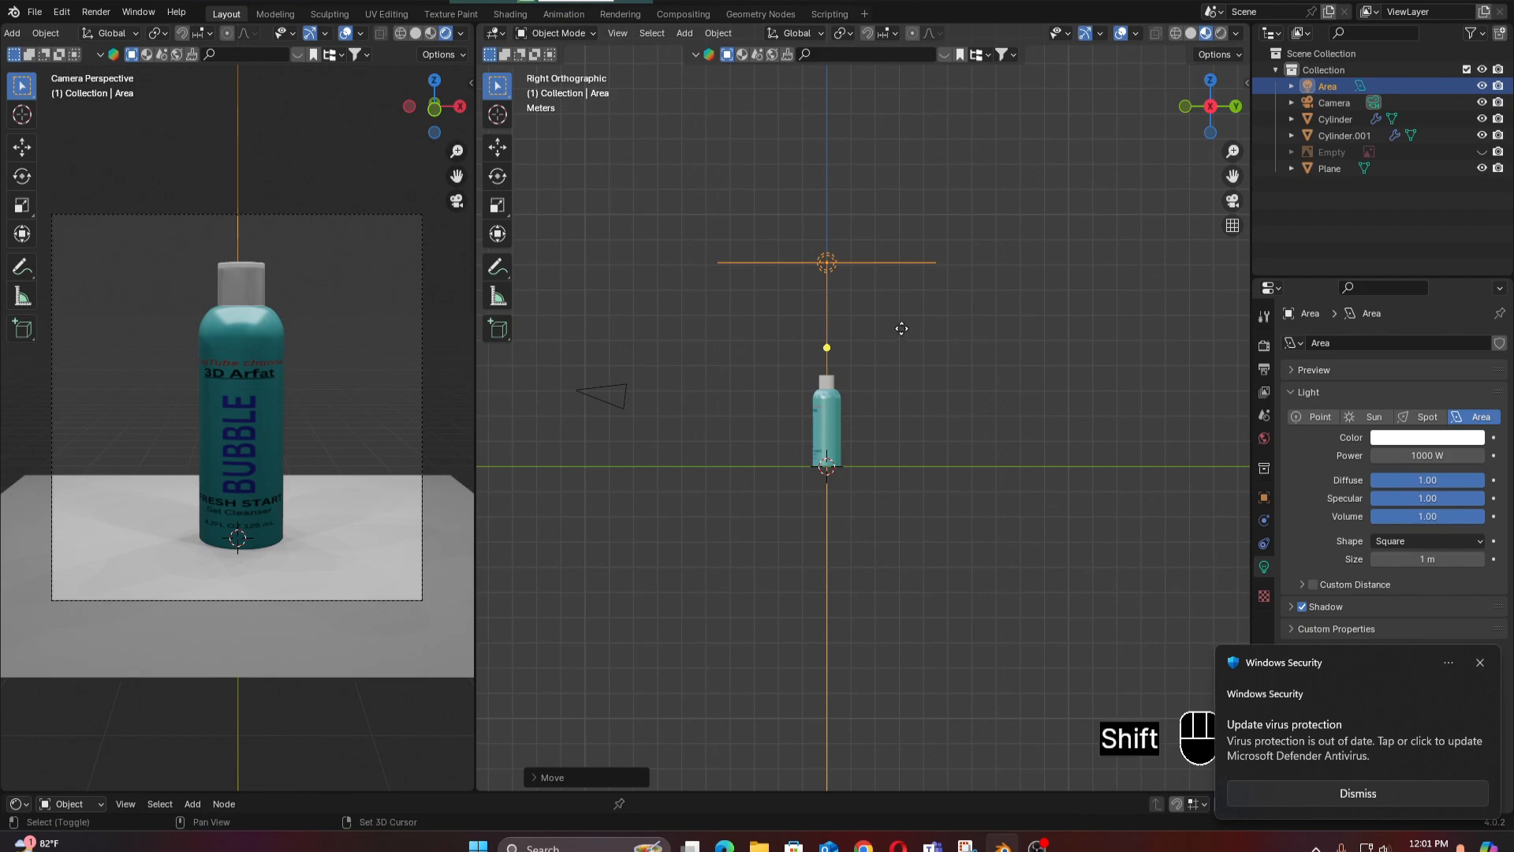
key("shift+d")
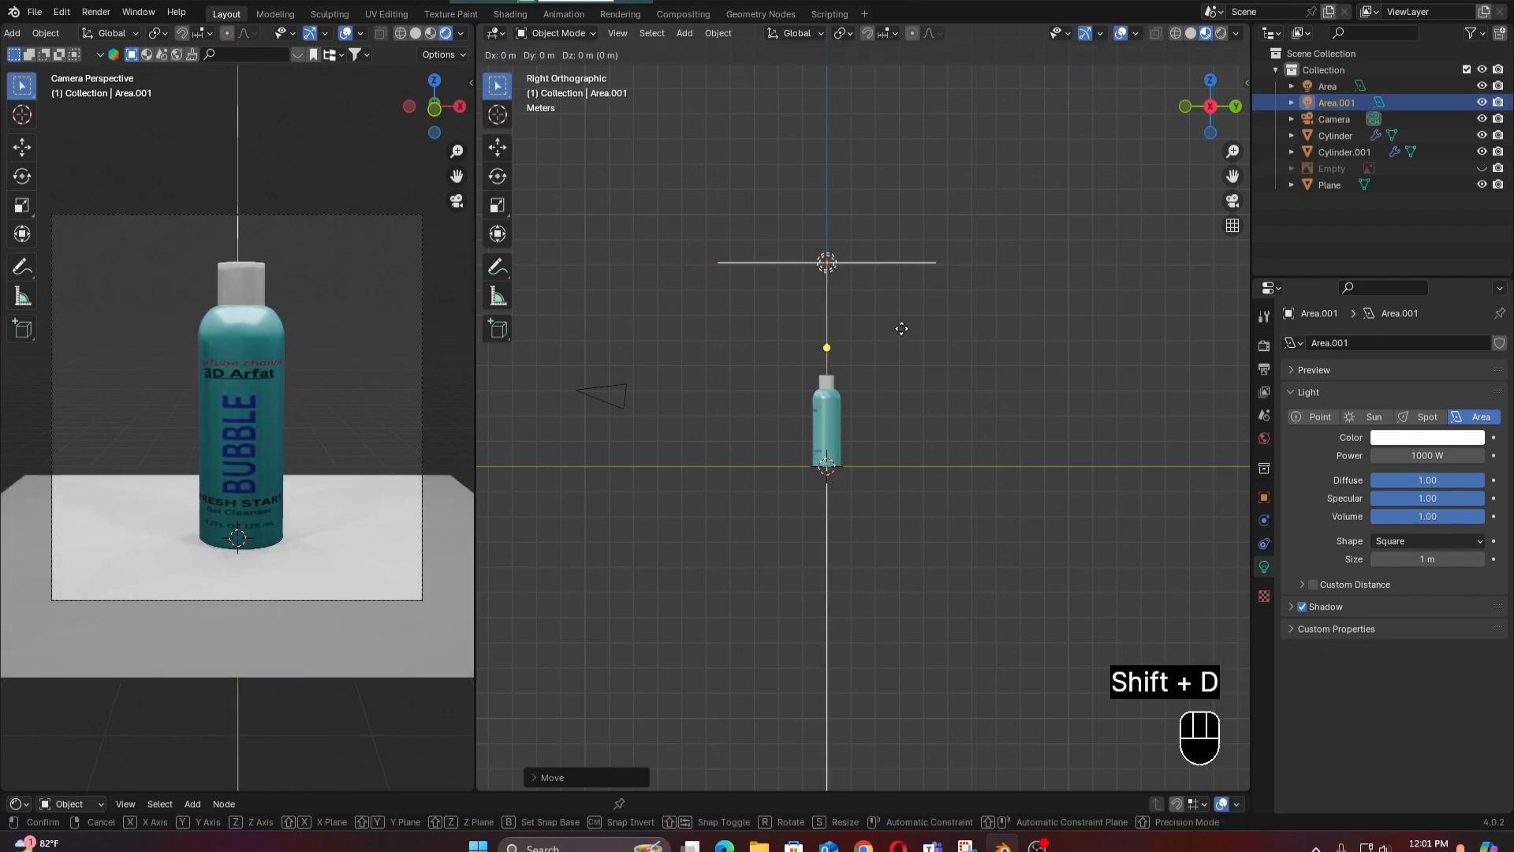
key("x")
key("y")
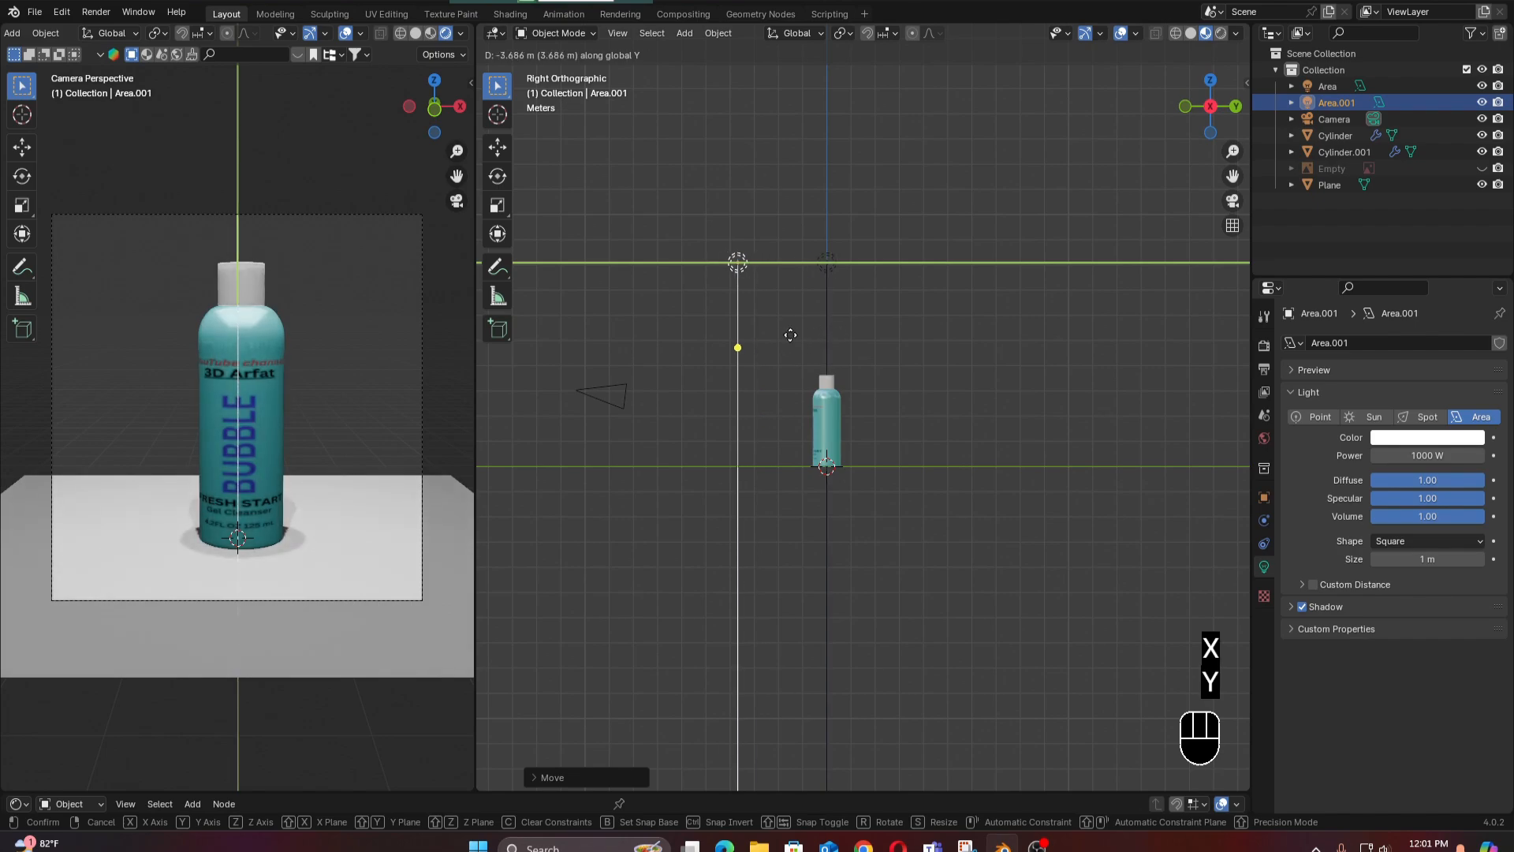
left_click(629, 350)
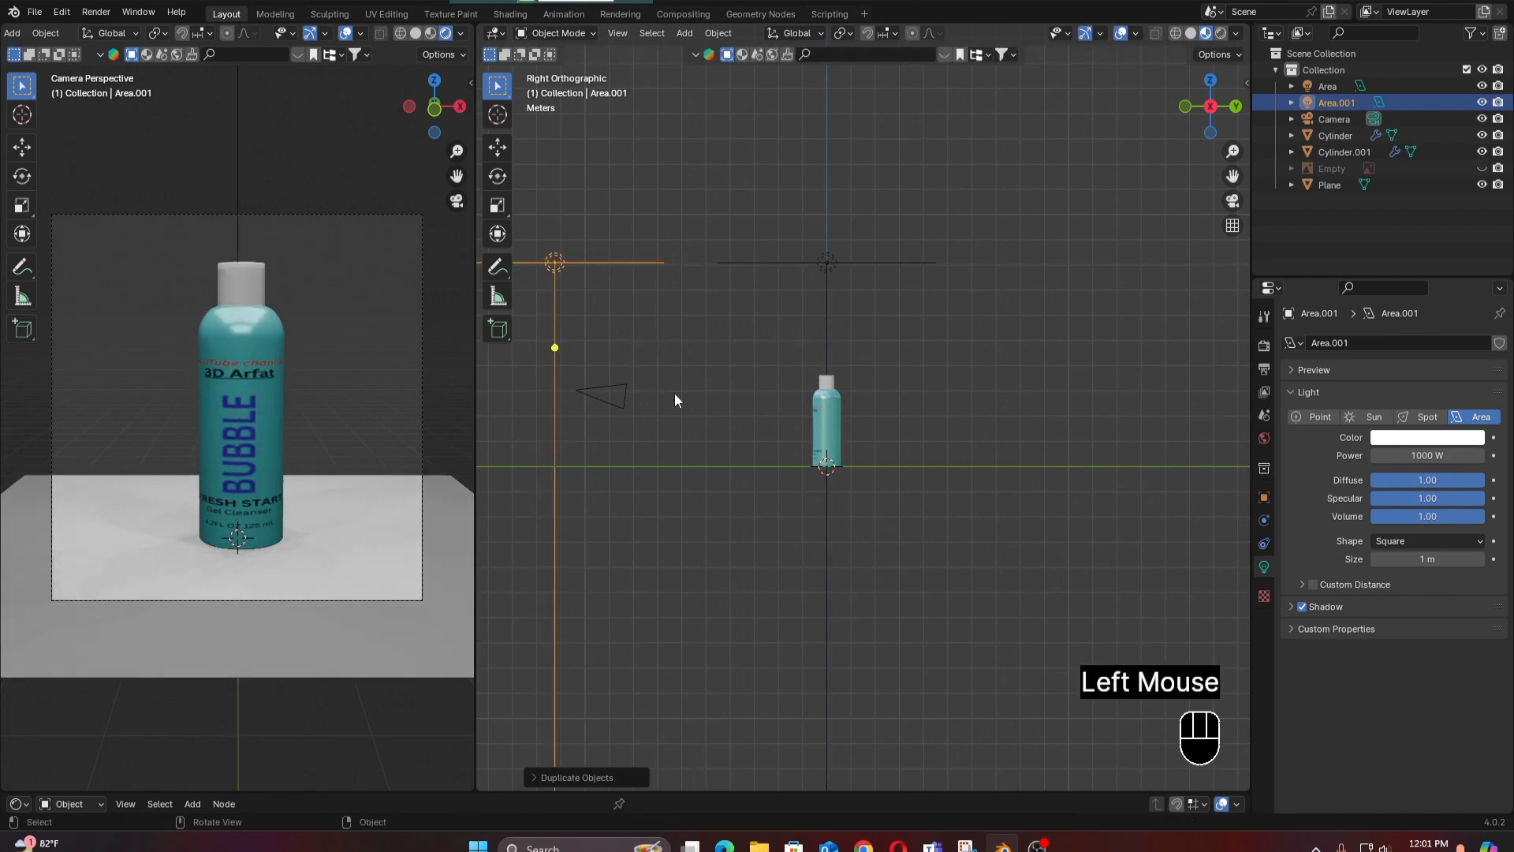
key("r")
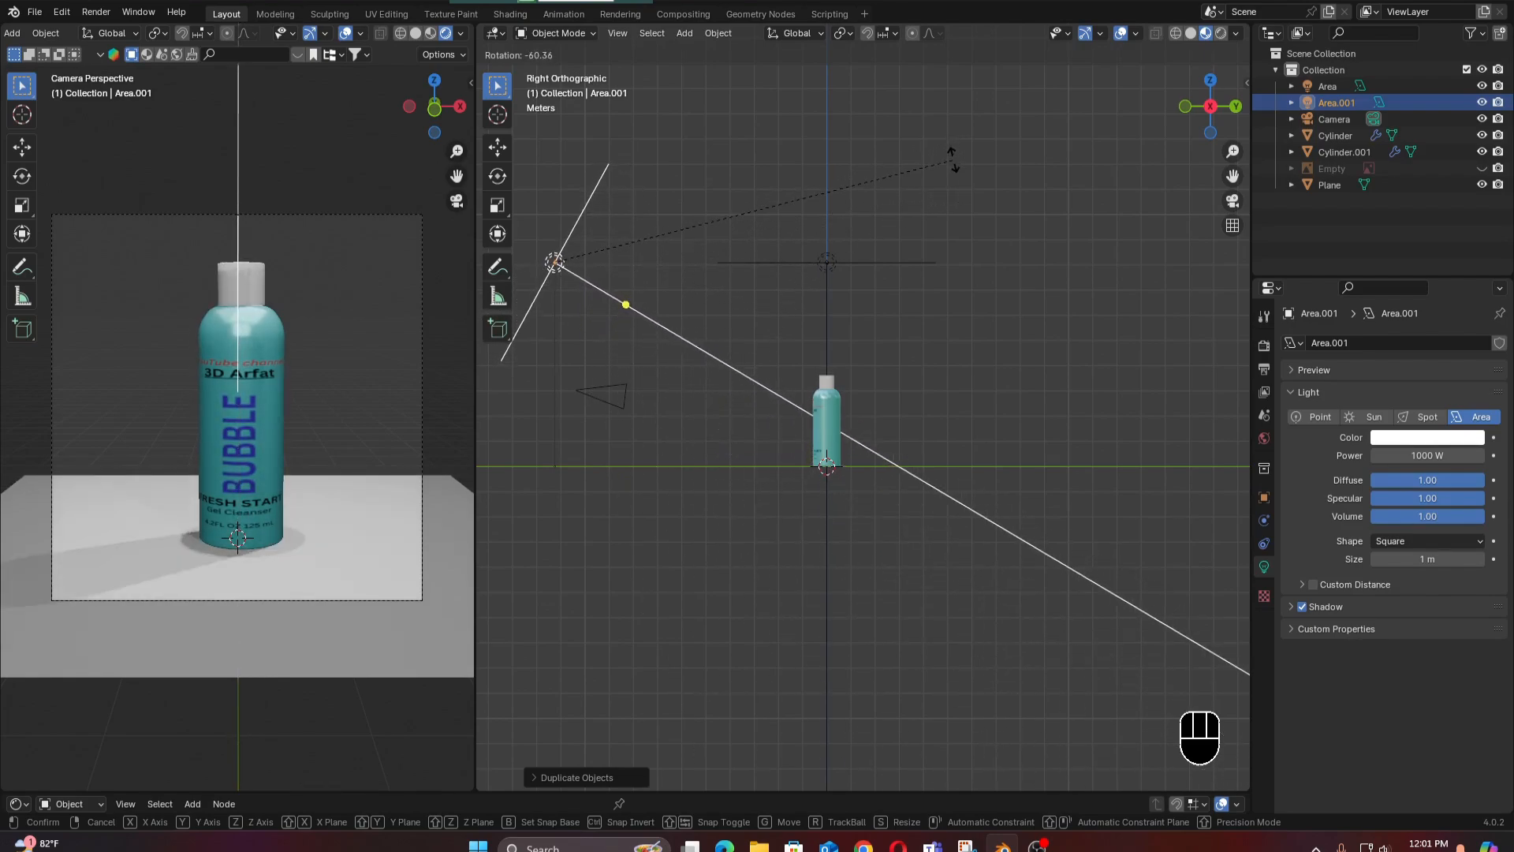
left_click(952, 202)
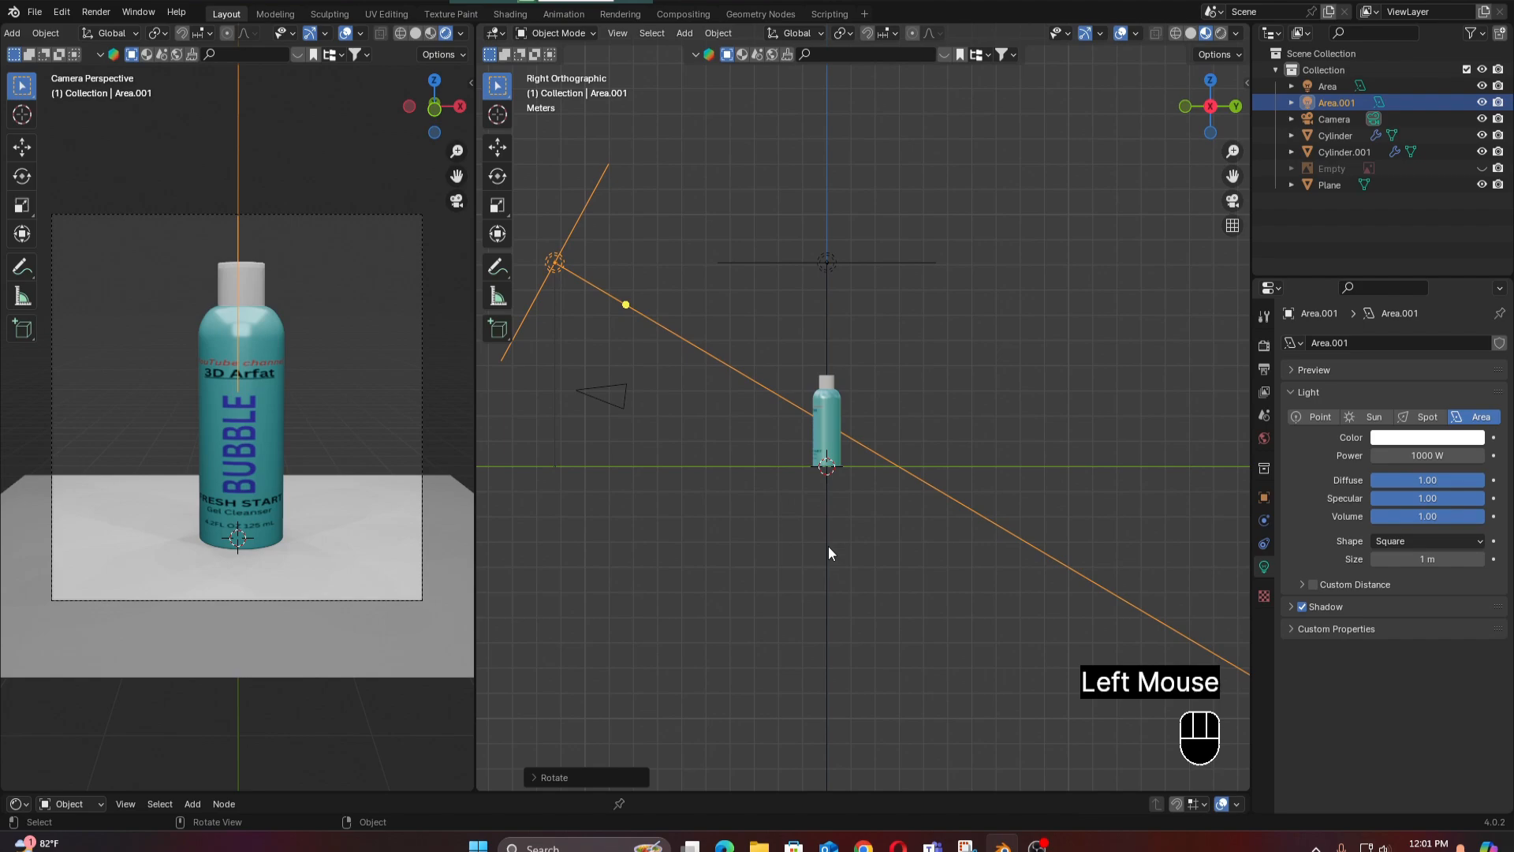
Duplicate the front area light along negative X and, from the top view, rotate the copy diagonally toward the bottle.
key("KP_3")
key("KP_1")
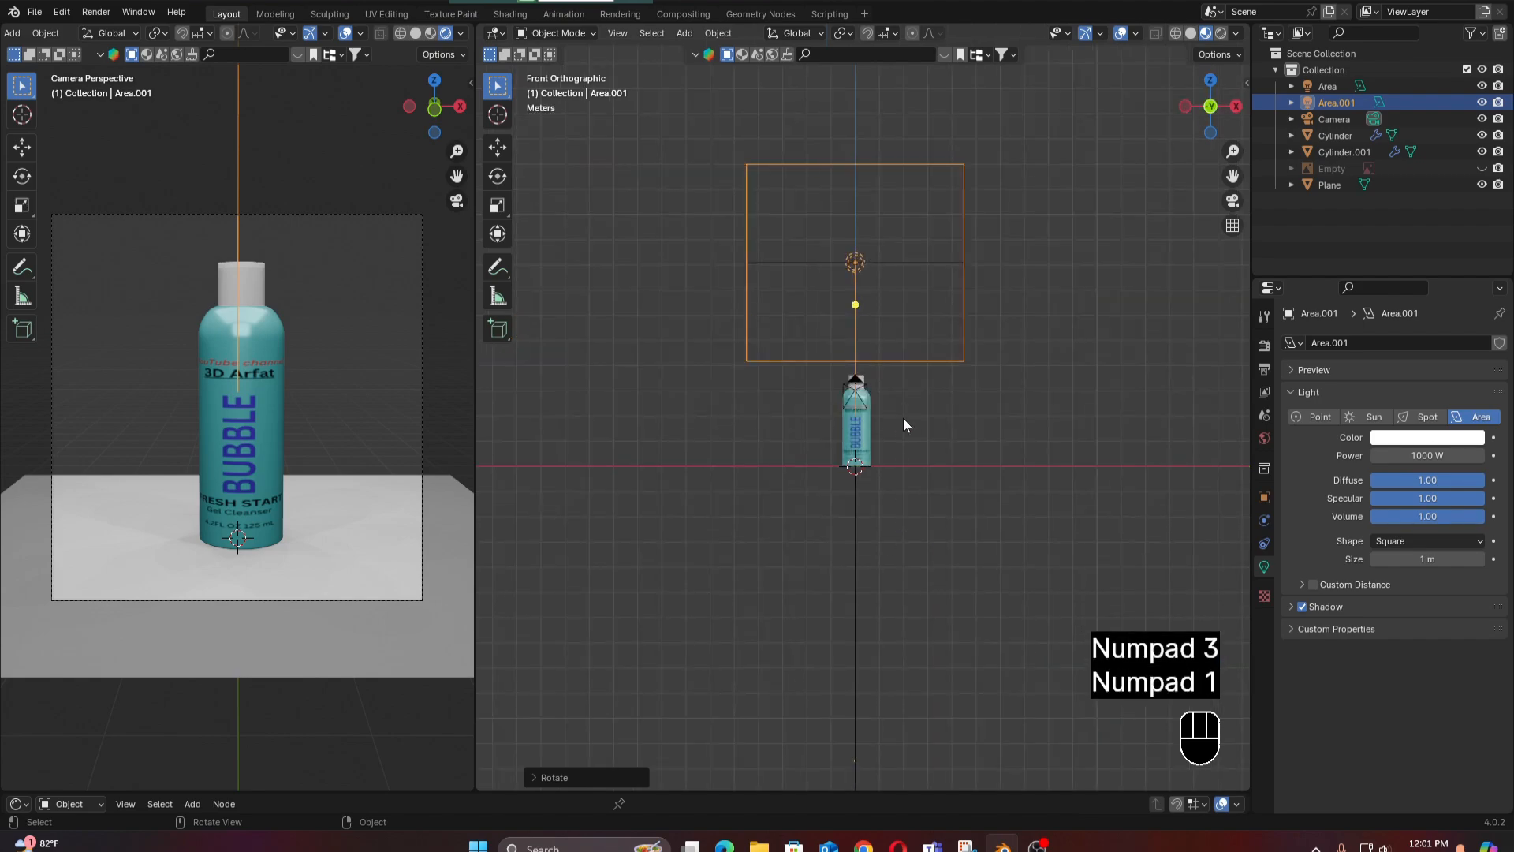
key("KP_7")
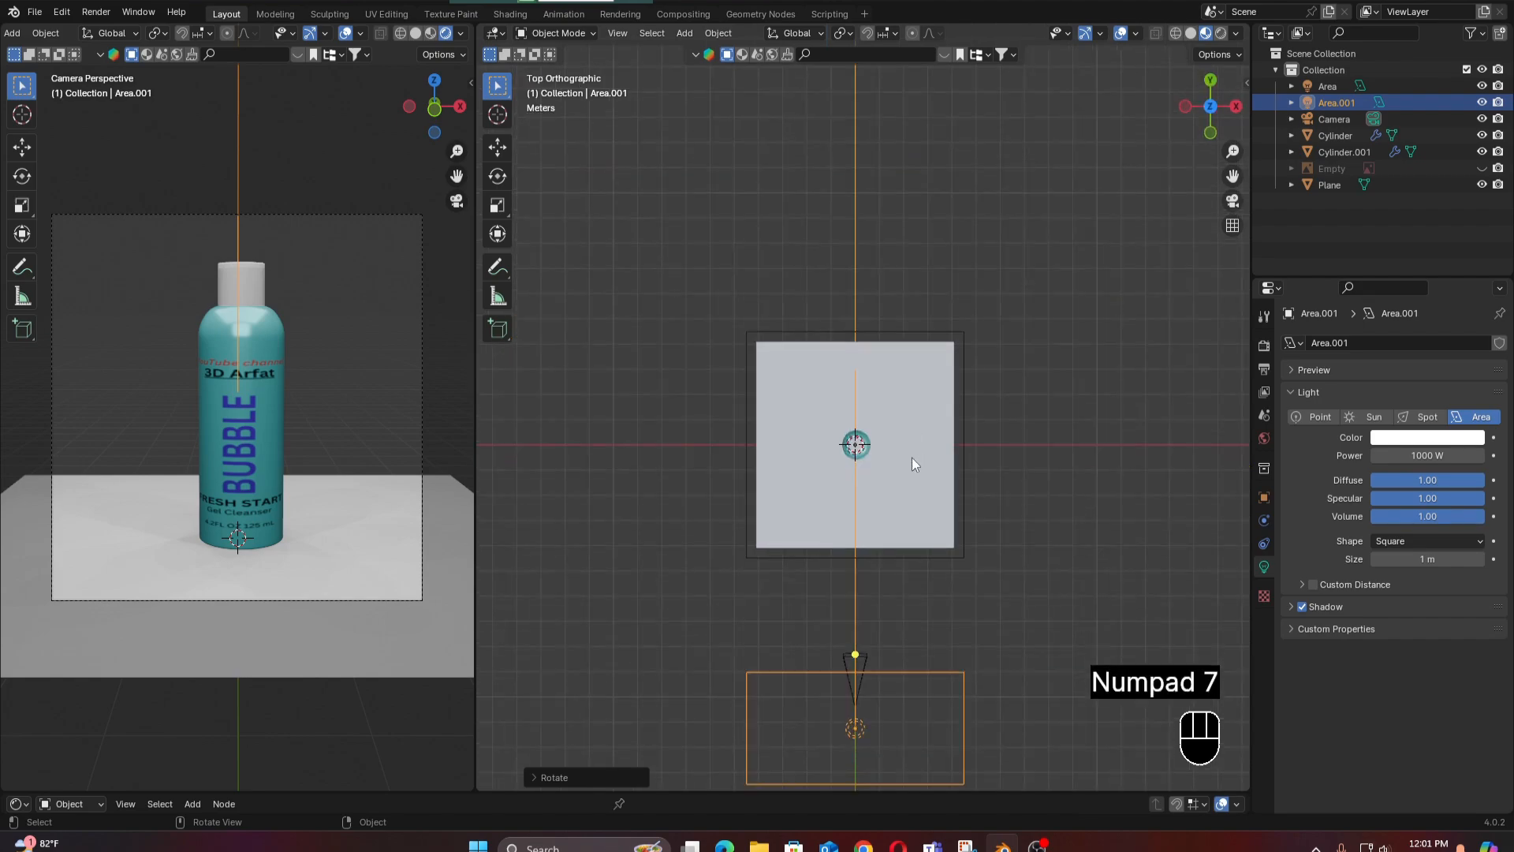
scroll(979, 624, "down", 1)
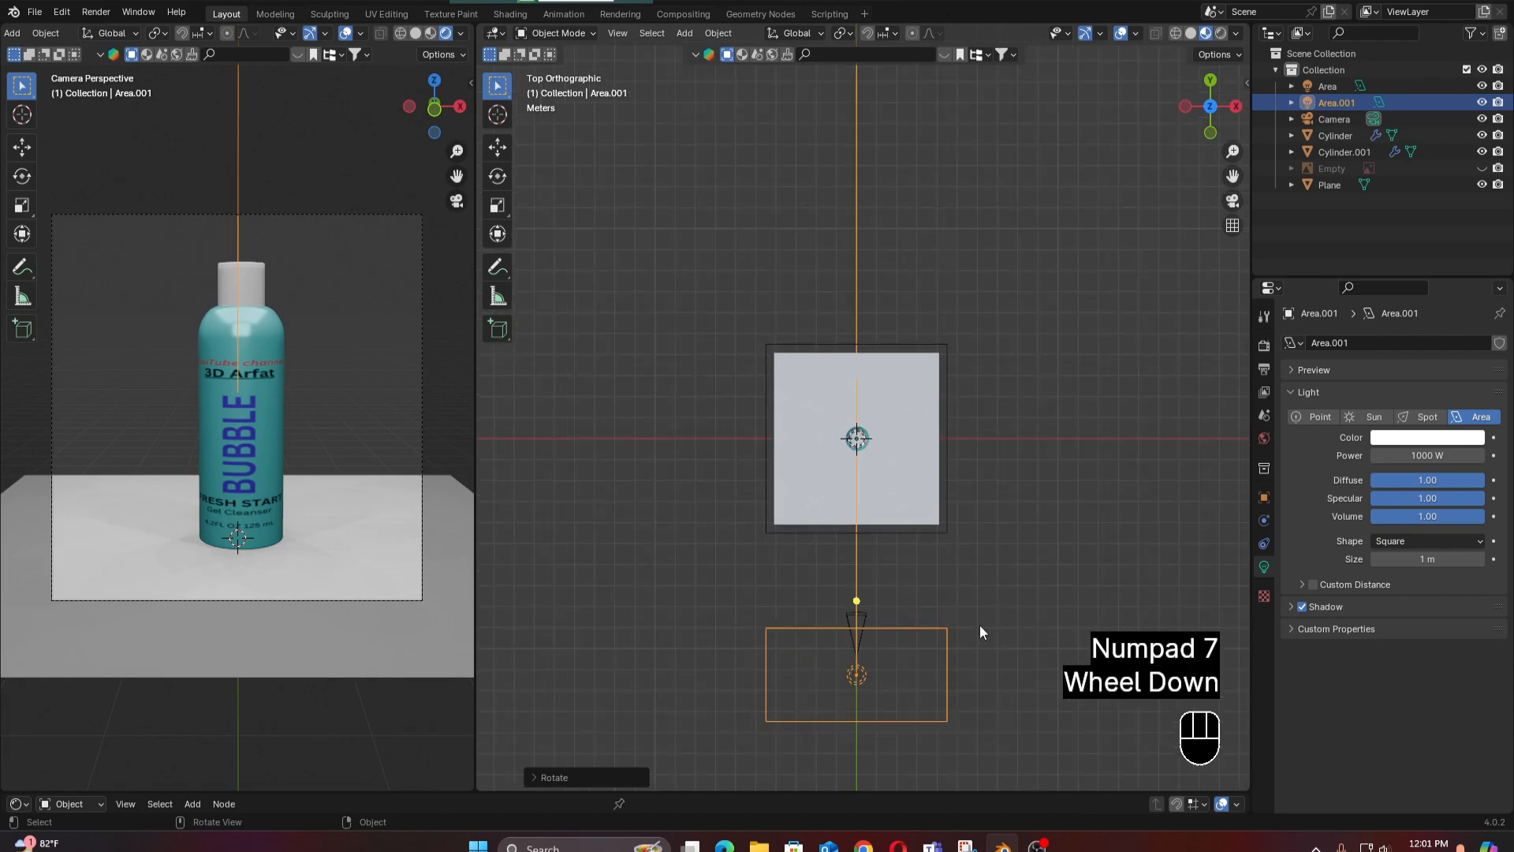
key("shift+d")
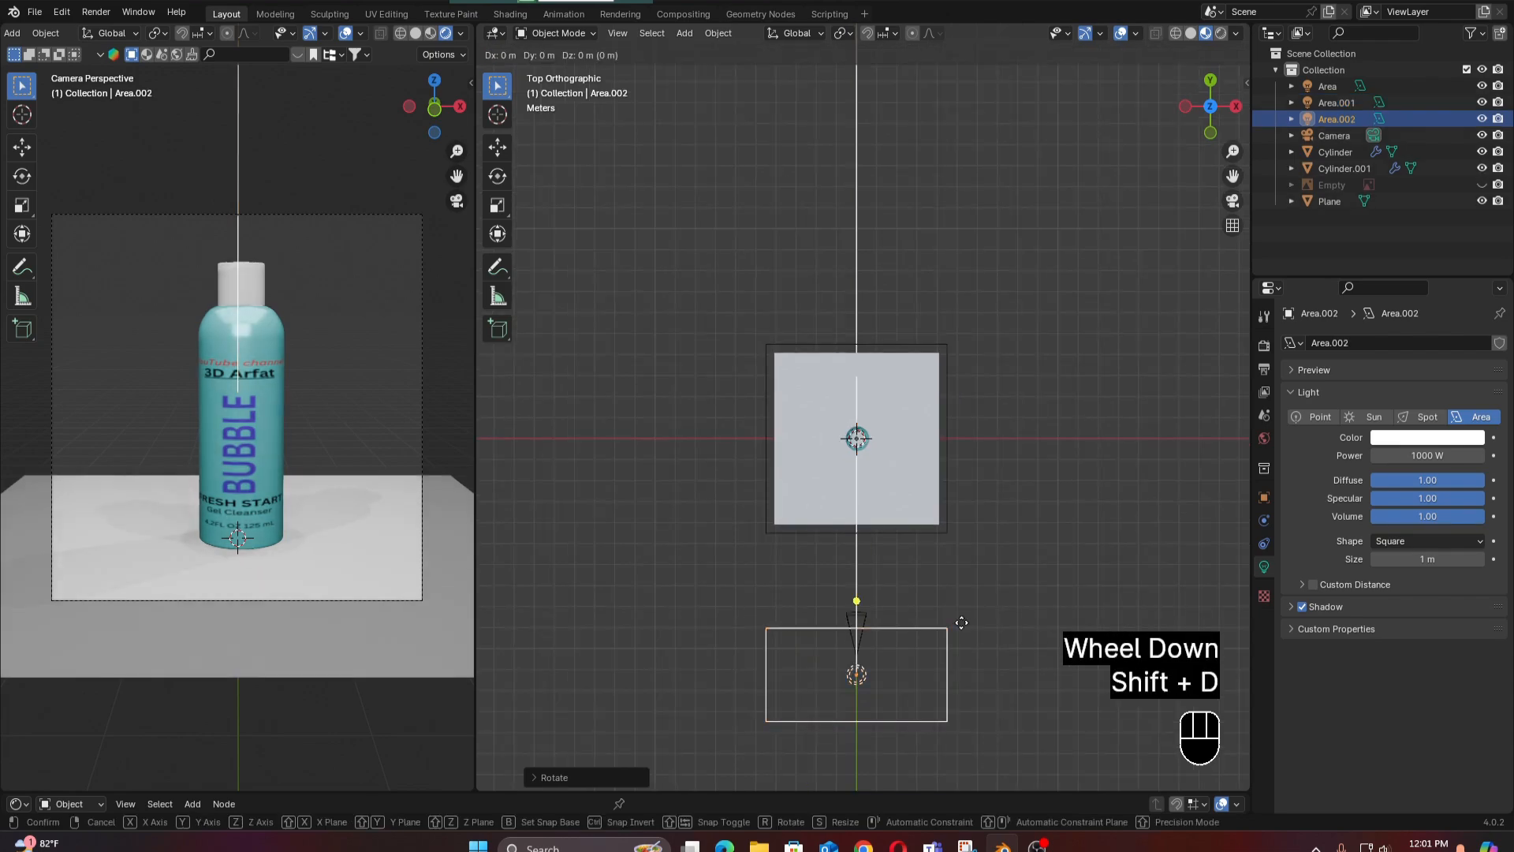
key("x")
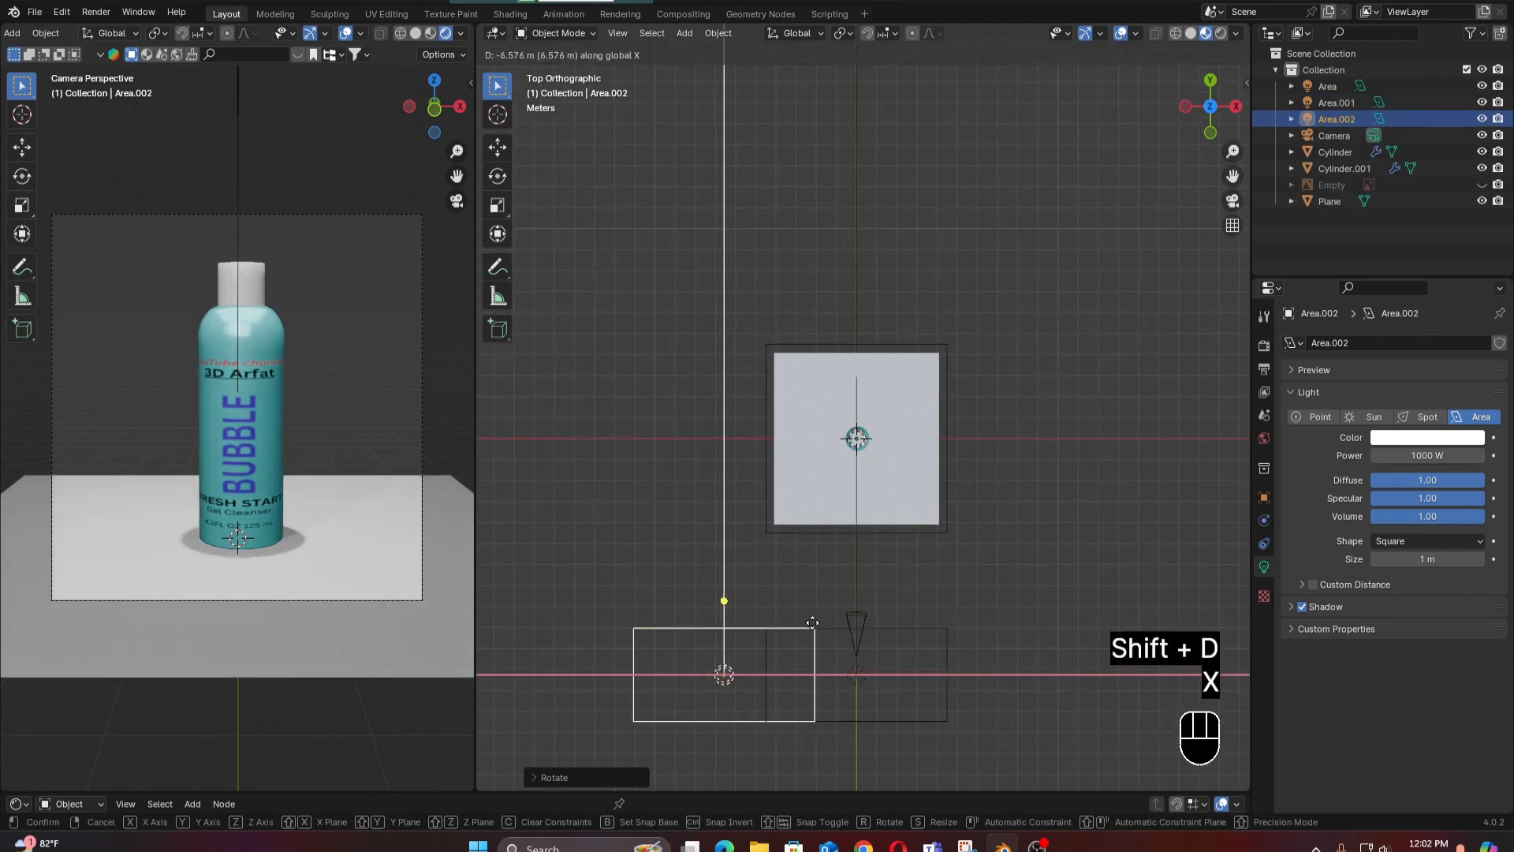
left_click(663, 637)
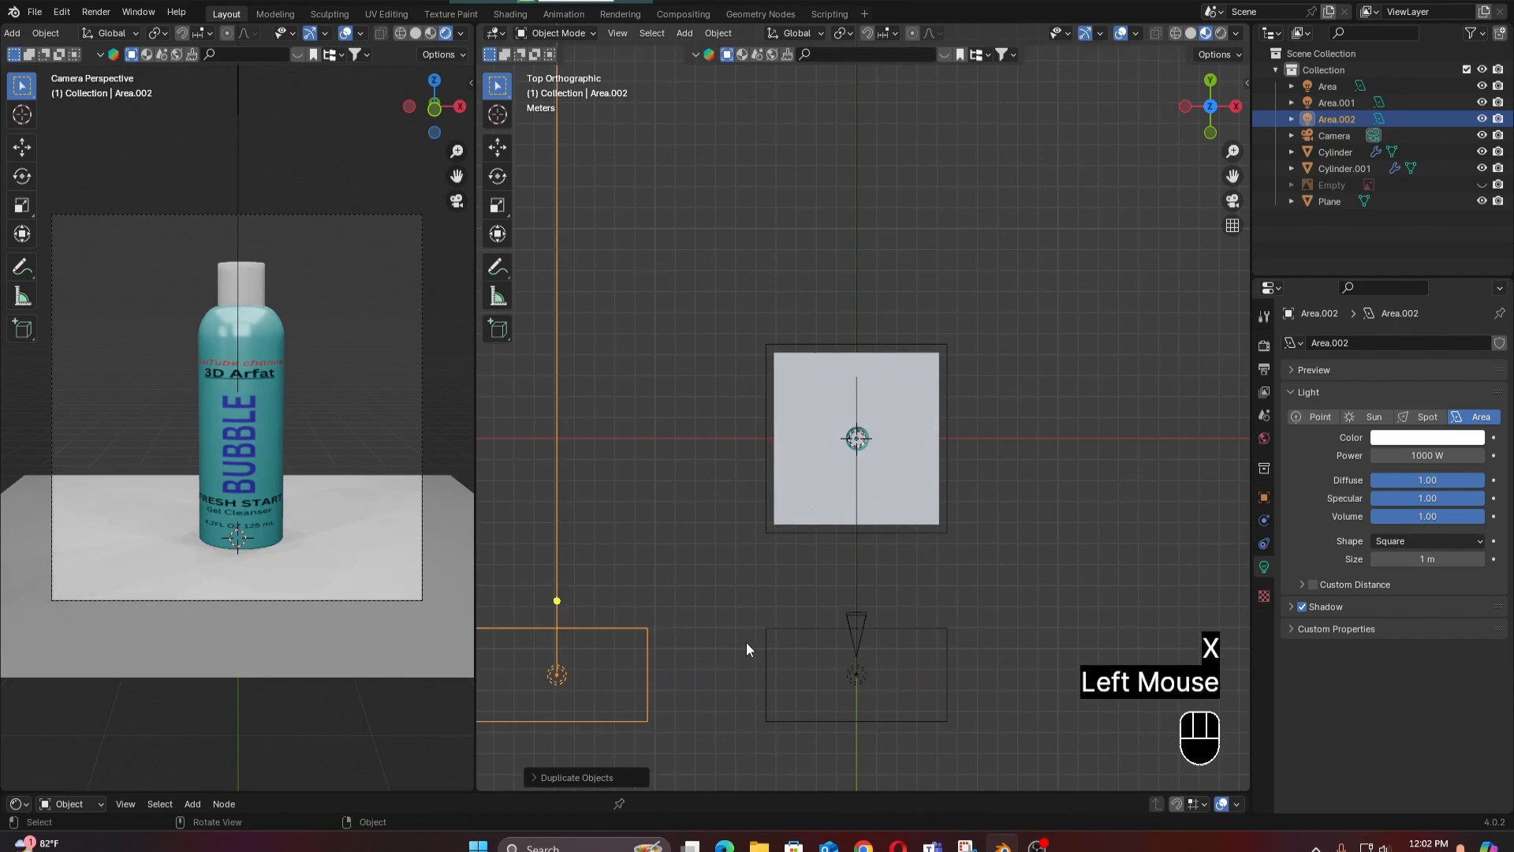
key("r")
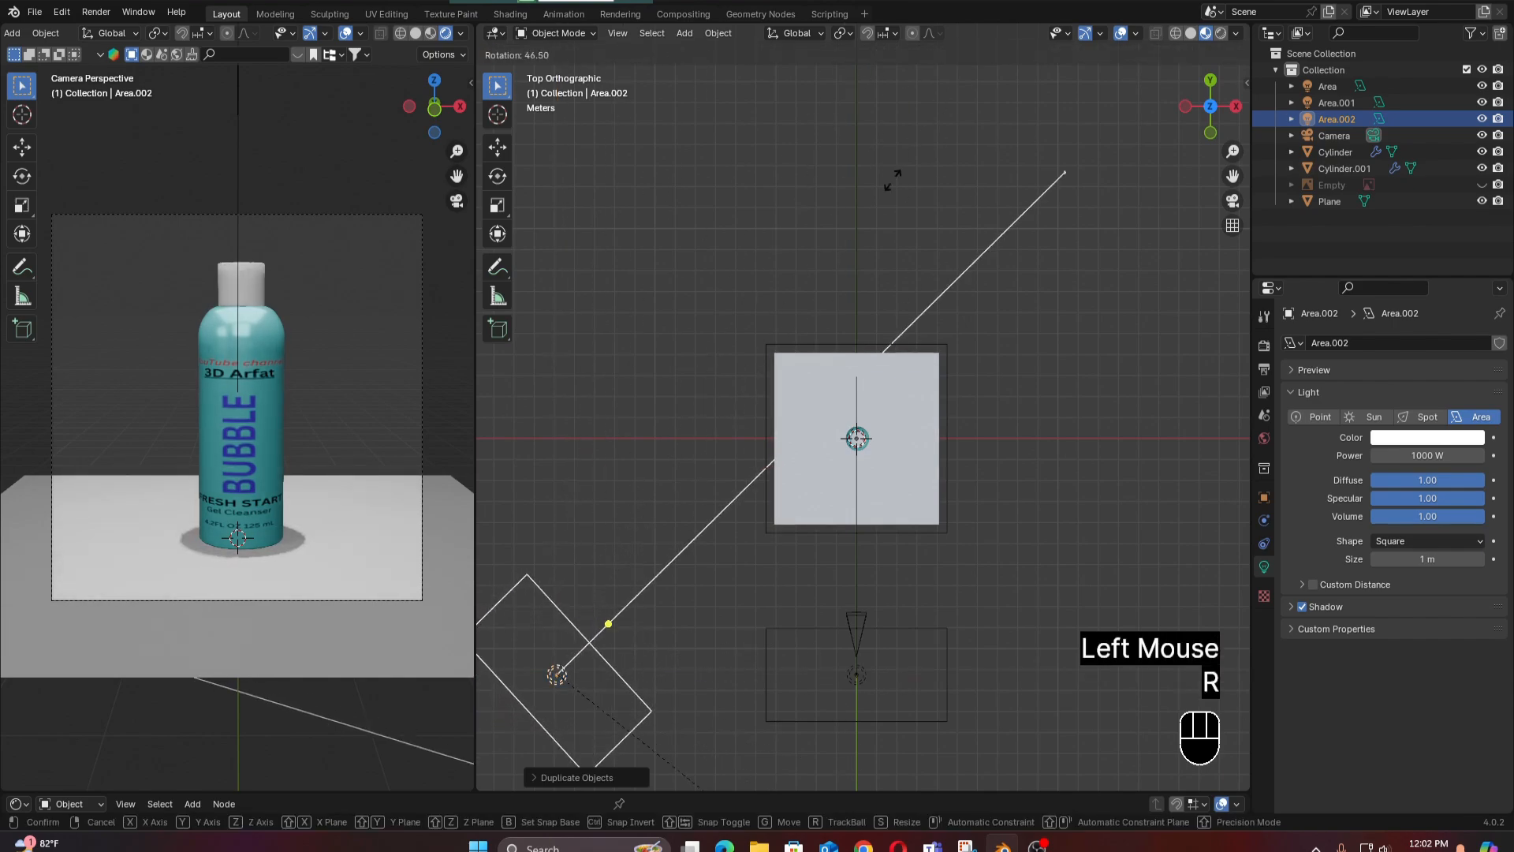
left_click(910, 277)
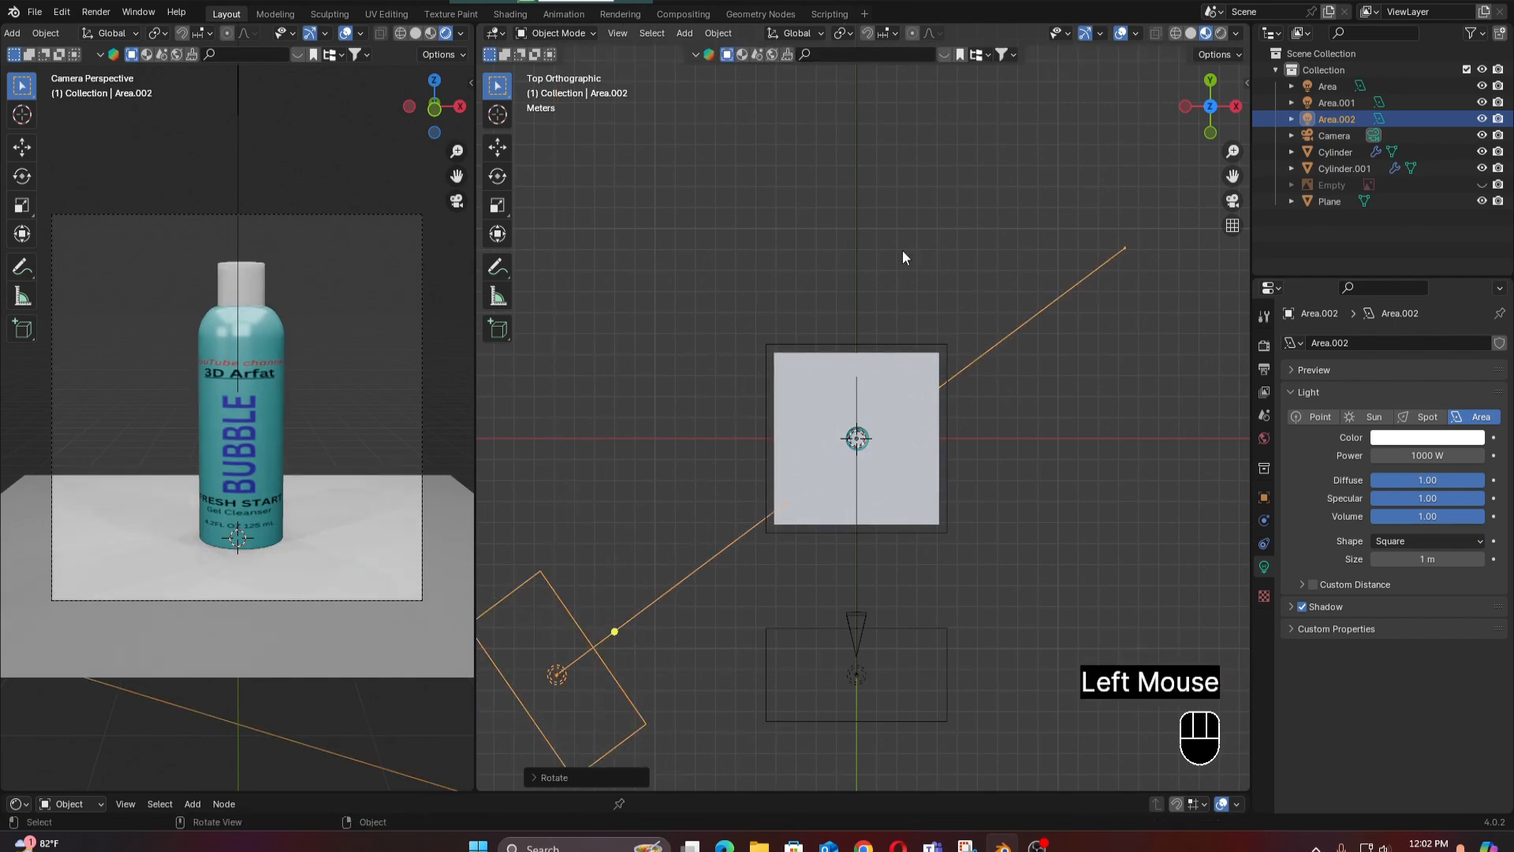
From the front view, rotate the negative-X side light so its beam points at the bottle.
scroll(877, 419, "down", 2)
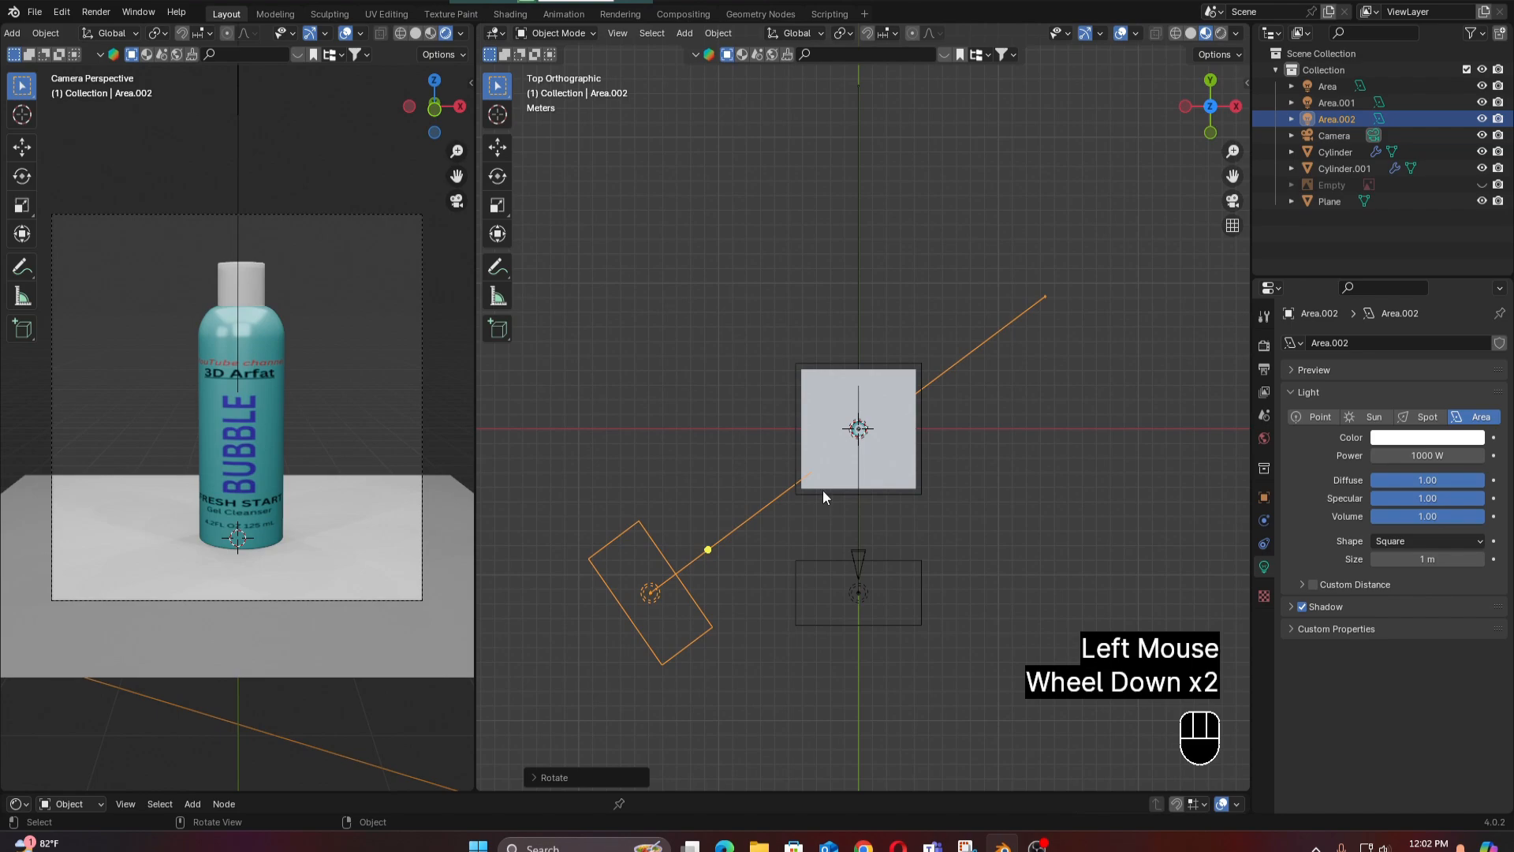
key("KP_1")
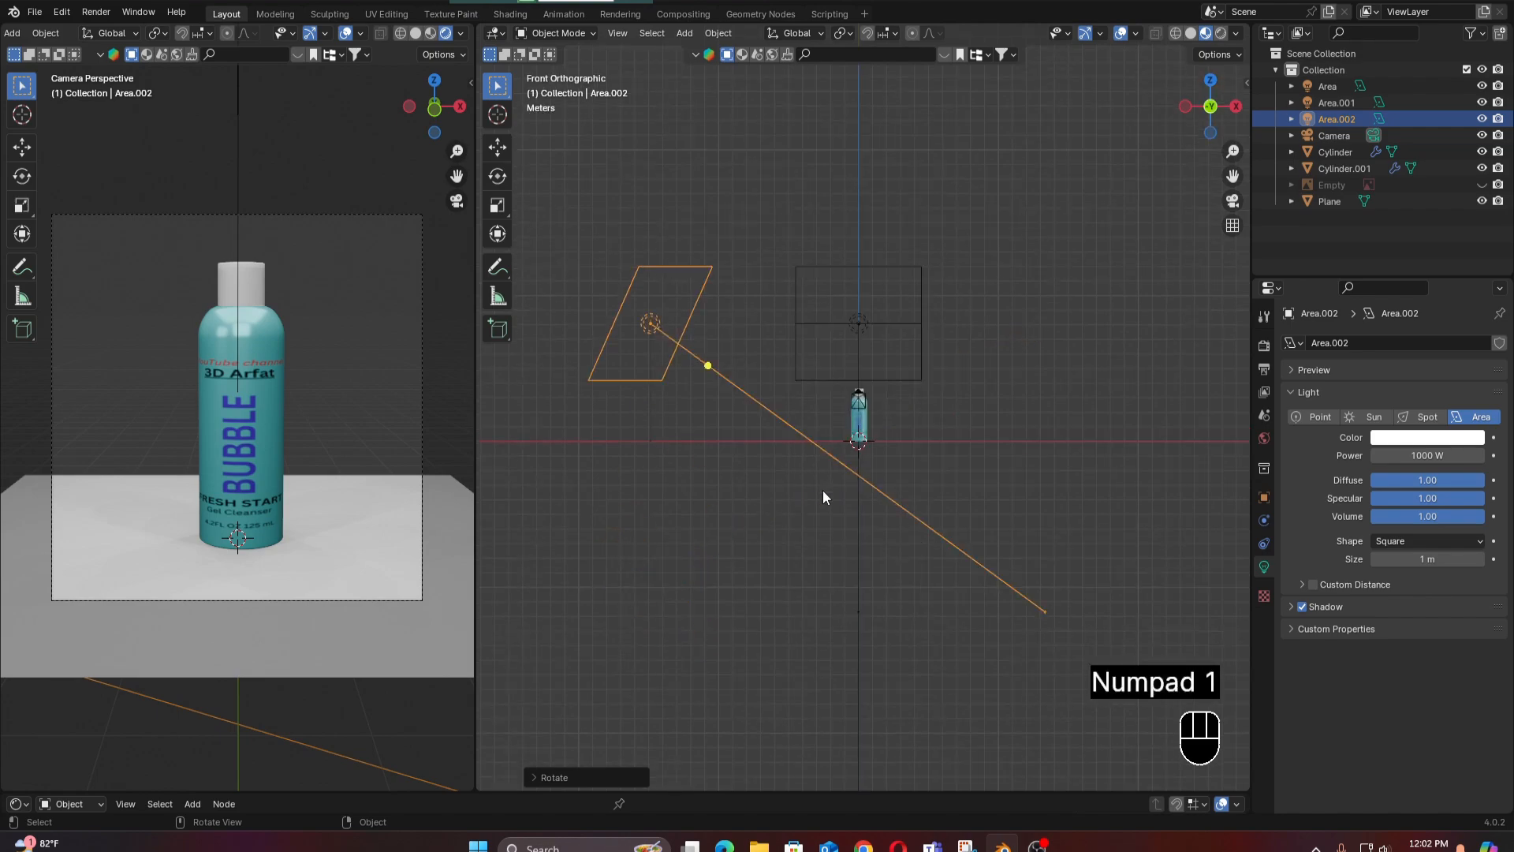
key("r")
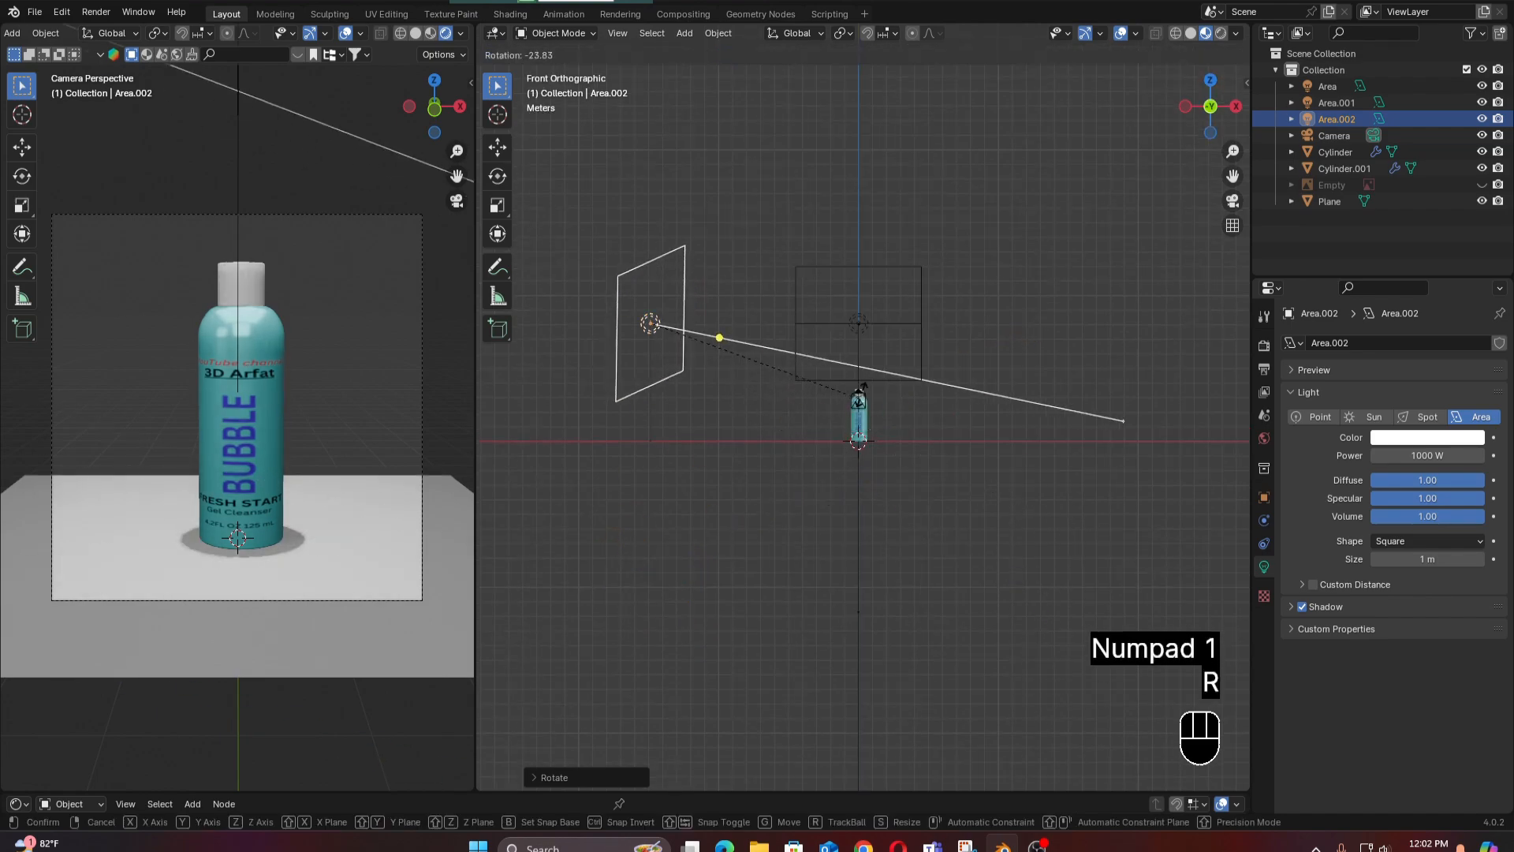
left_click(867, 458)
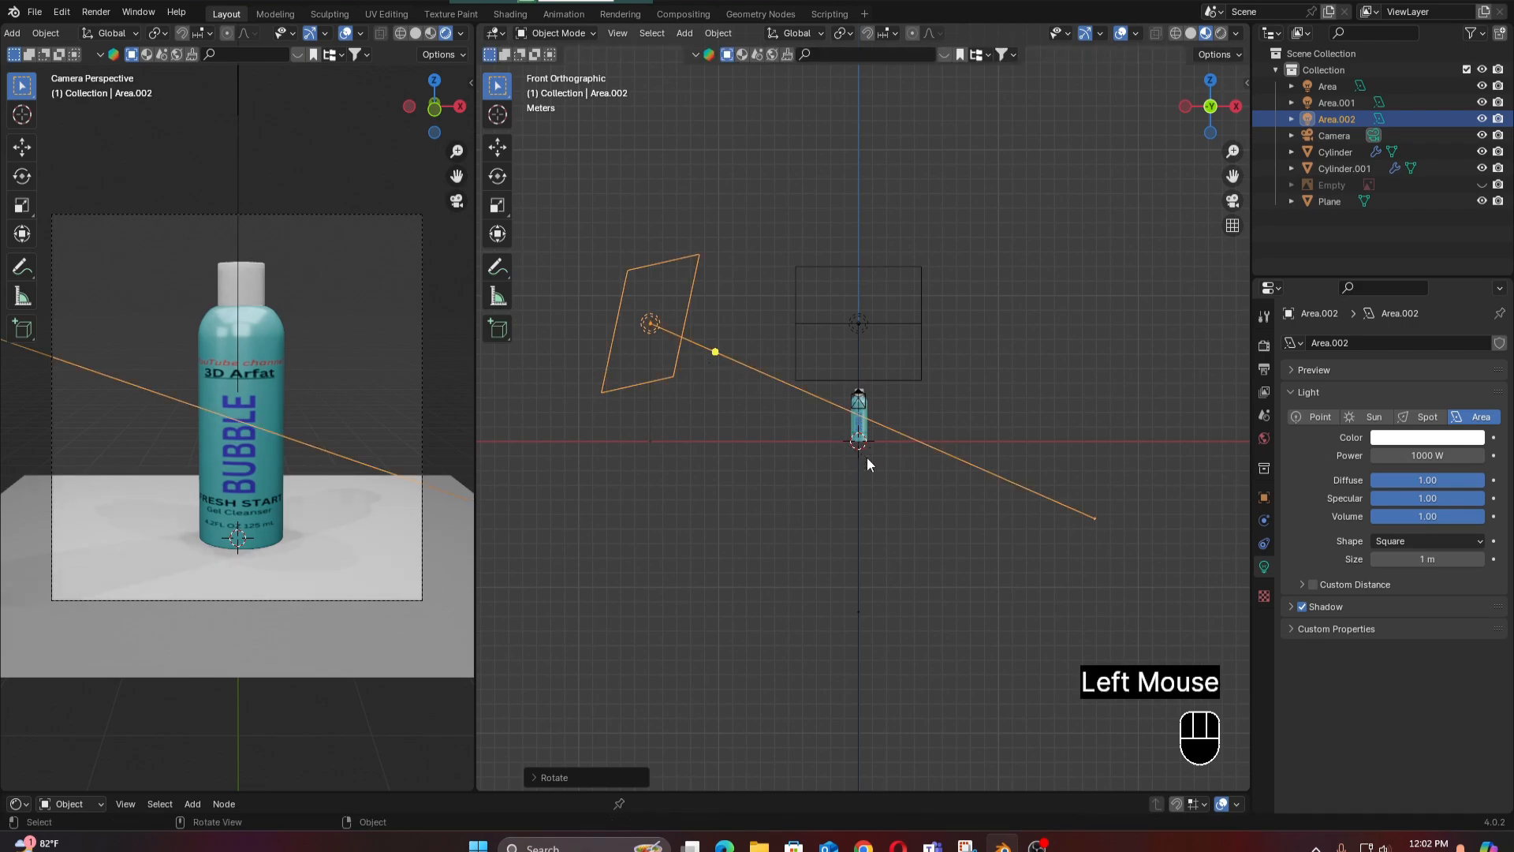
Duplicate the side light along X to the opposite side of the bottle and rotate the copy in top view to face the bottle.
key("KP_7")
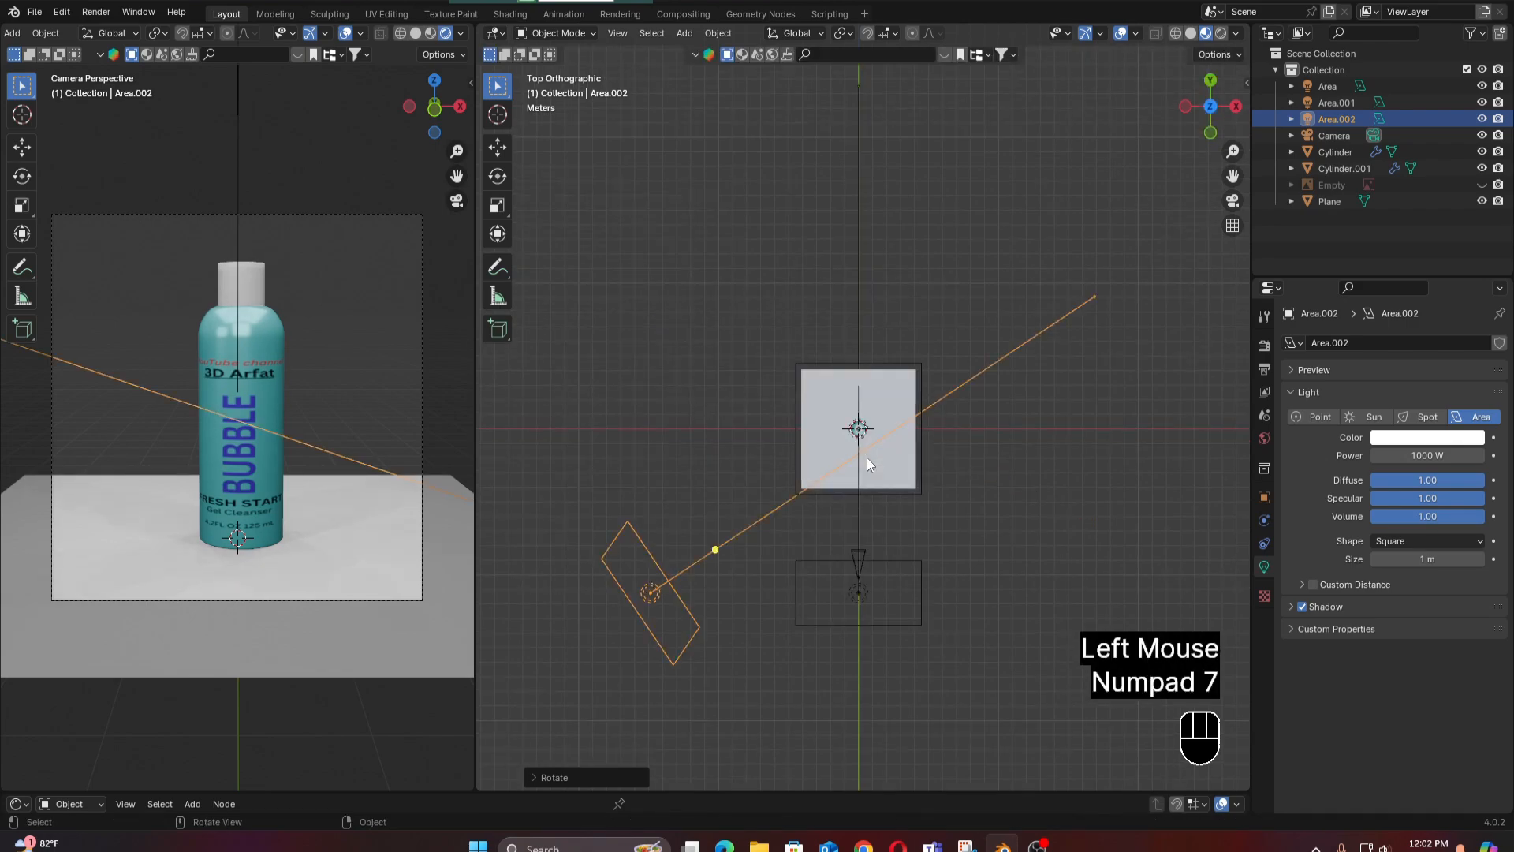
key("shift+d")
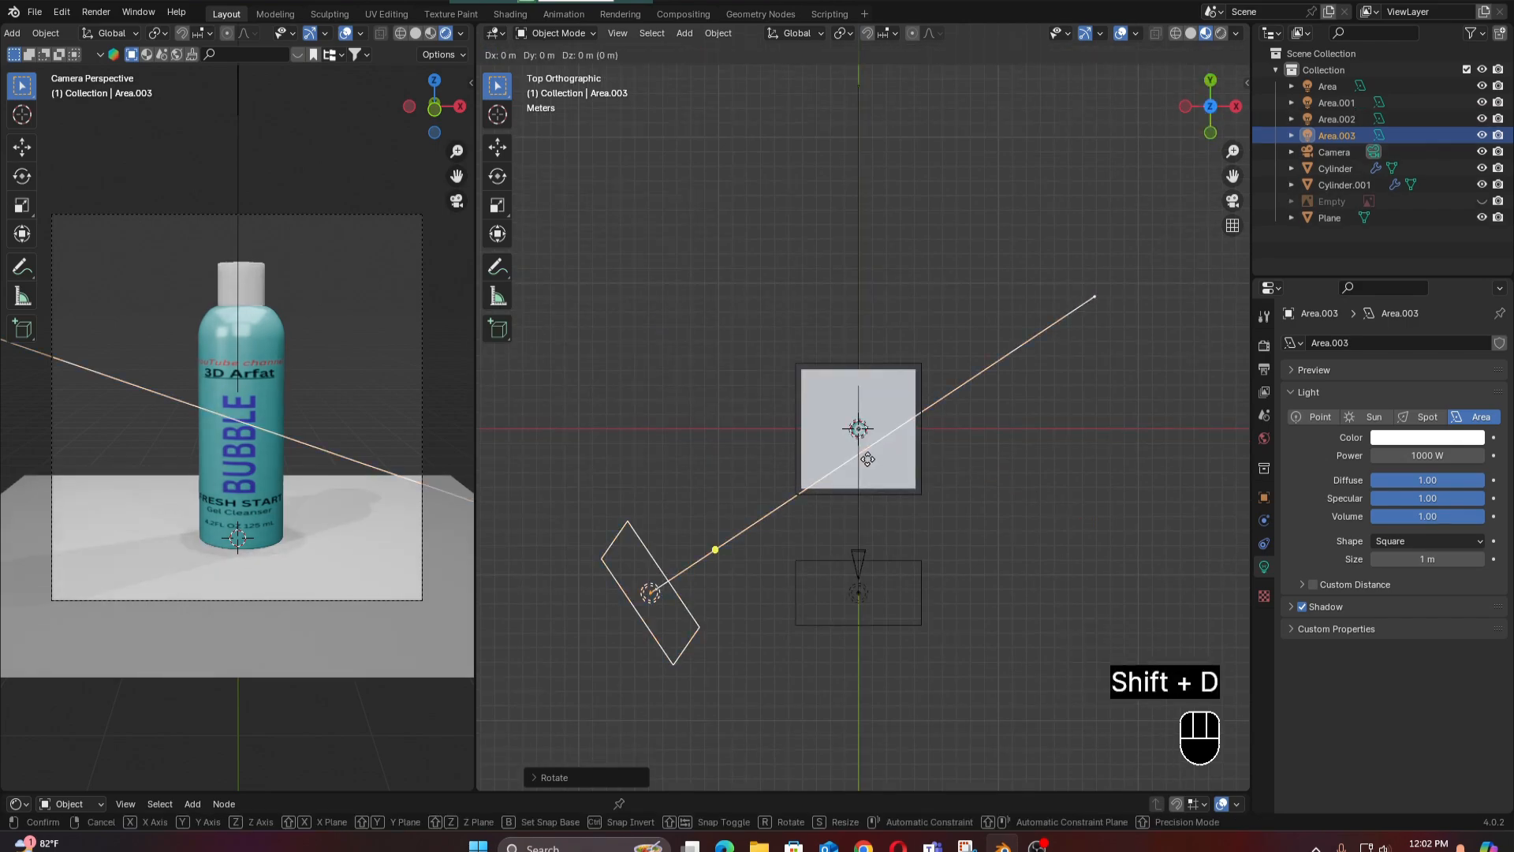
key("x")
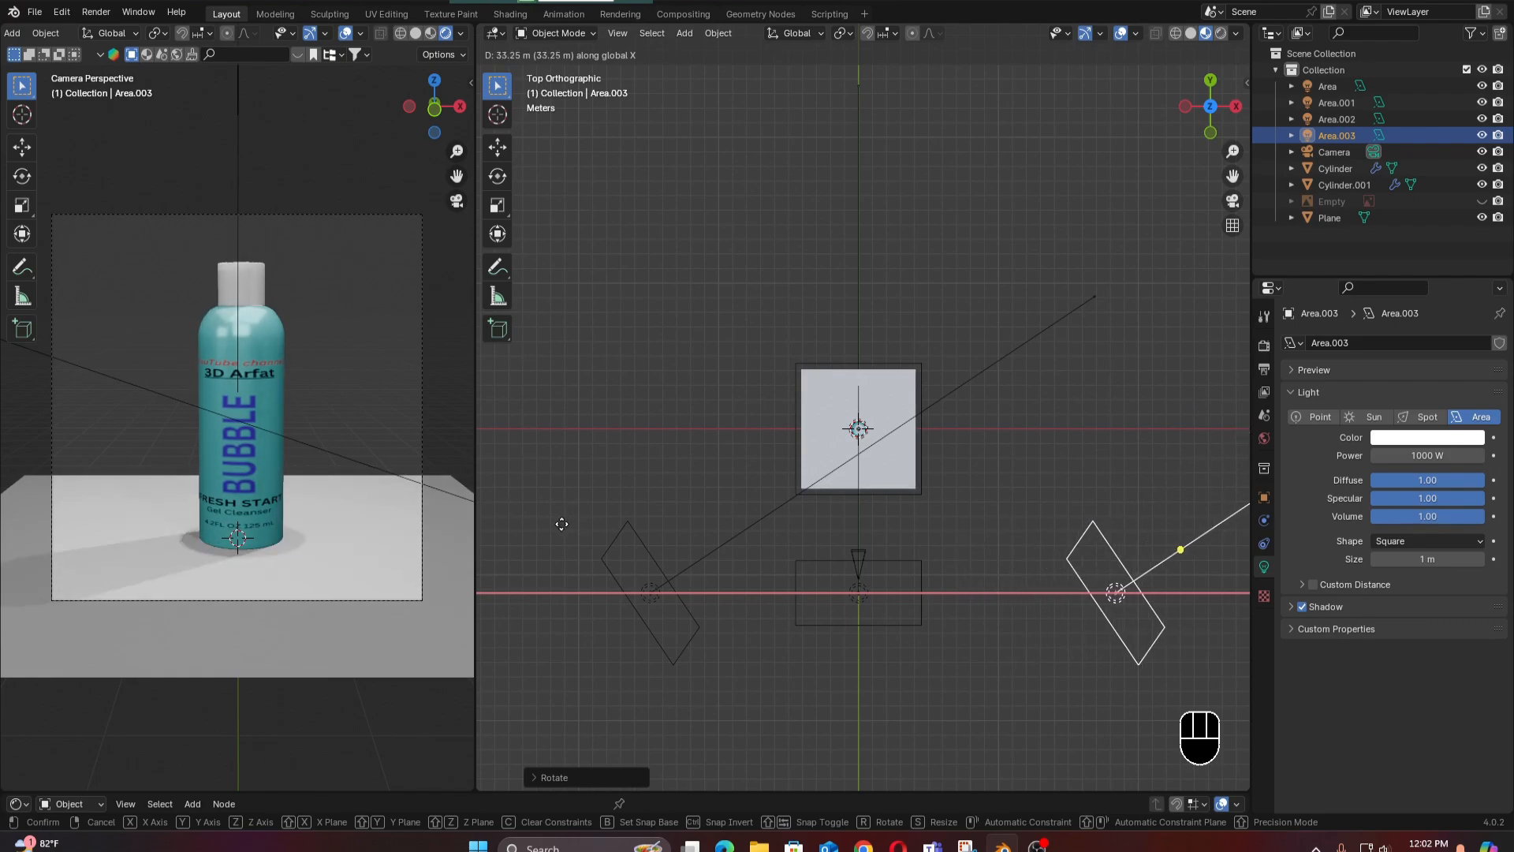
left_click(546, 525)
key("r")
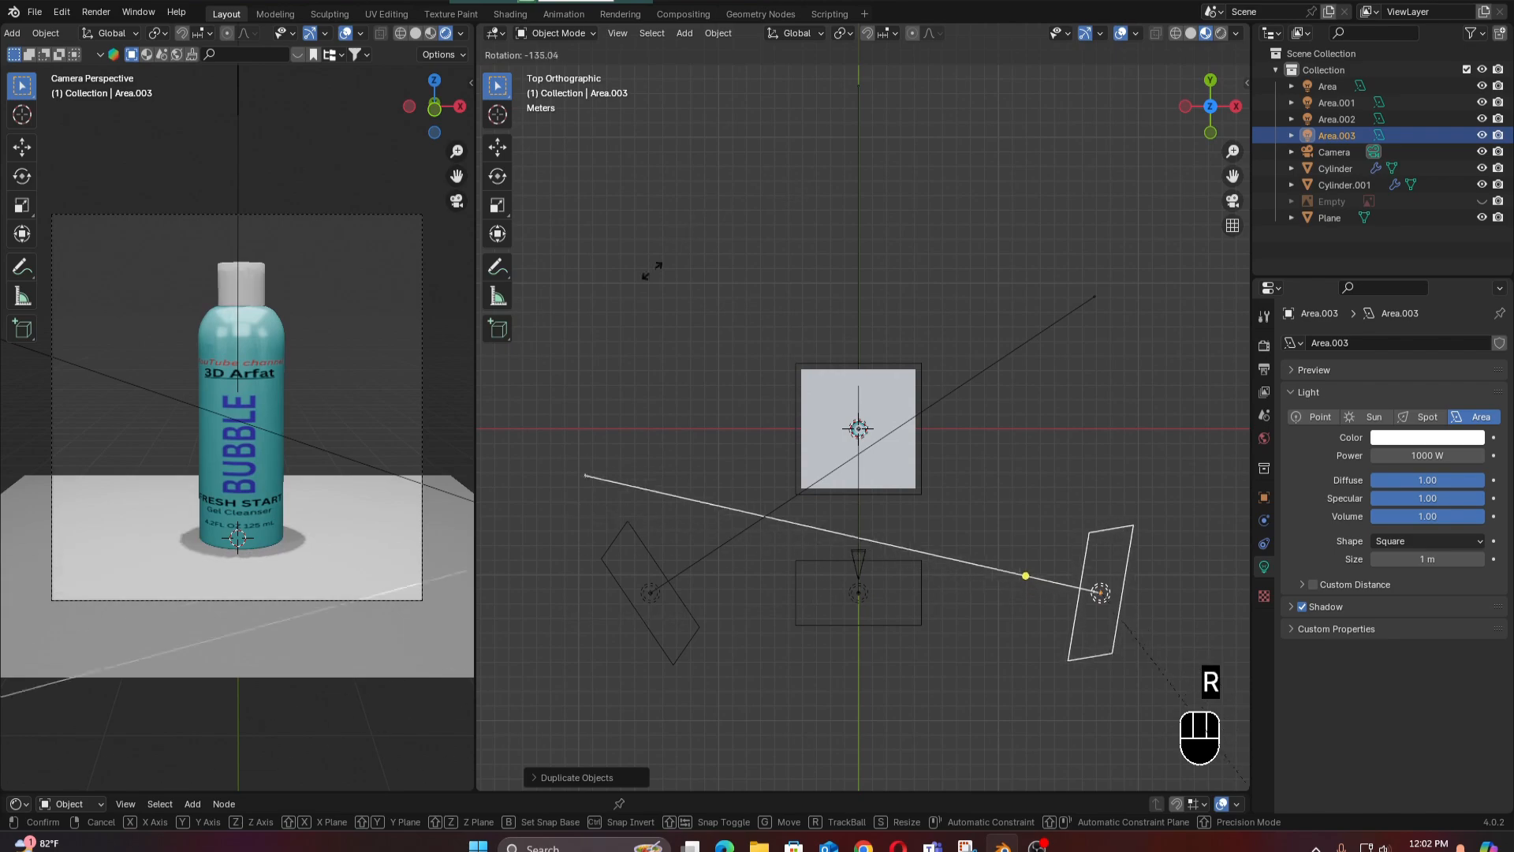
left_click(519, 382)
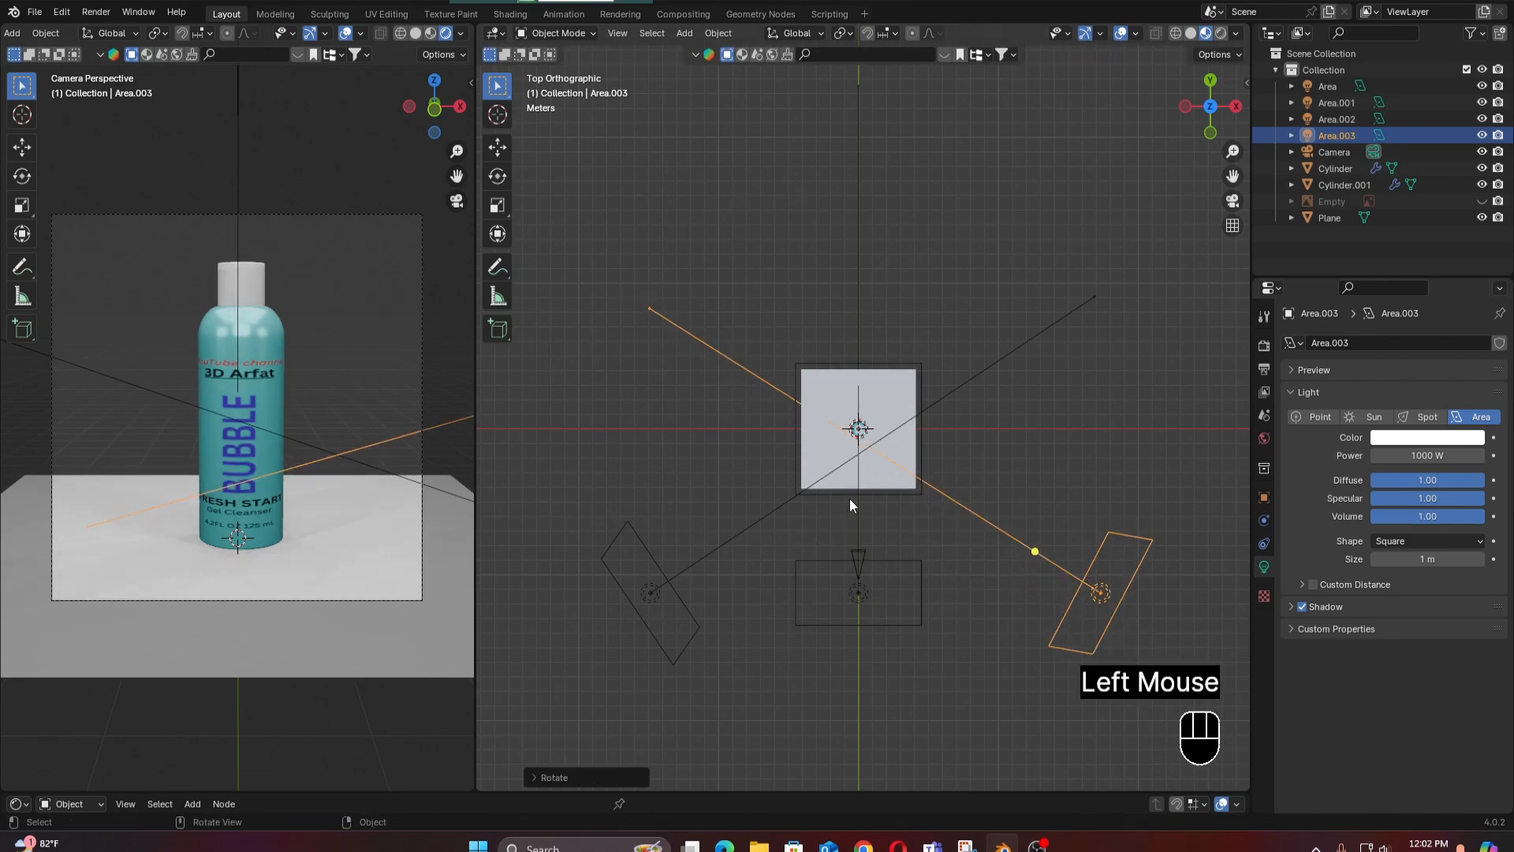
Try a green color on the overhead area light and settle on a near-white, very pale pink.
left_click(918, 362)
left_click(1431, 442)
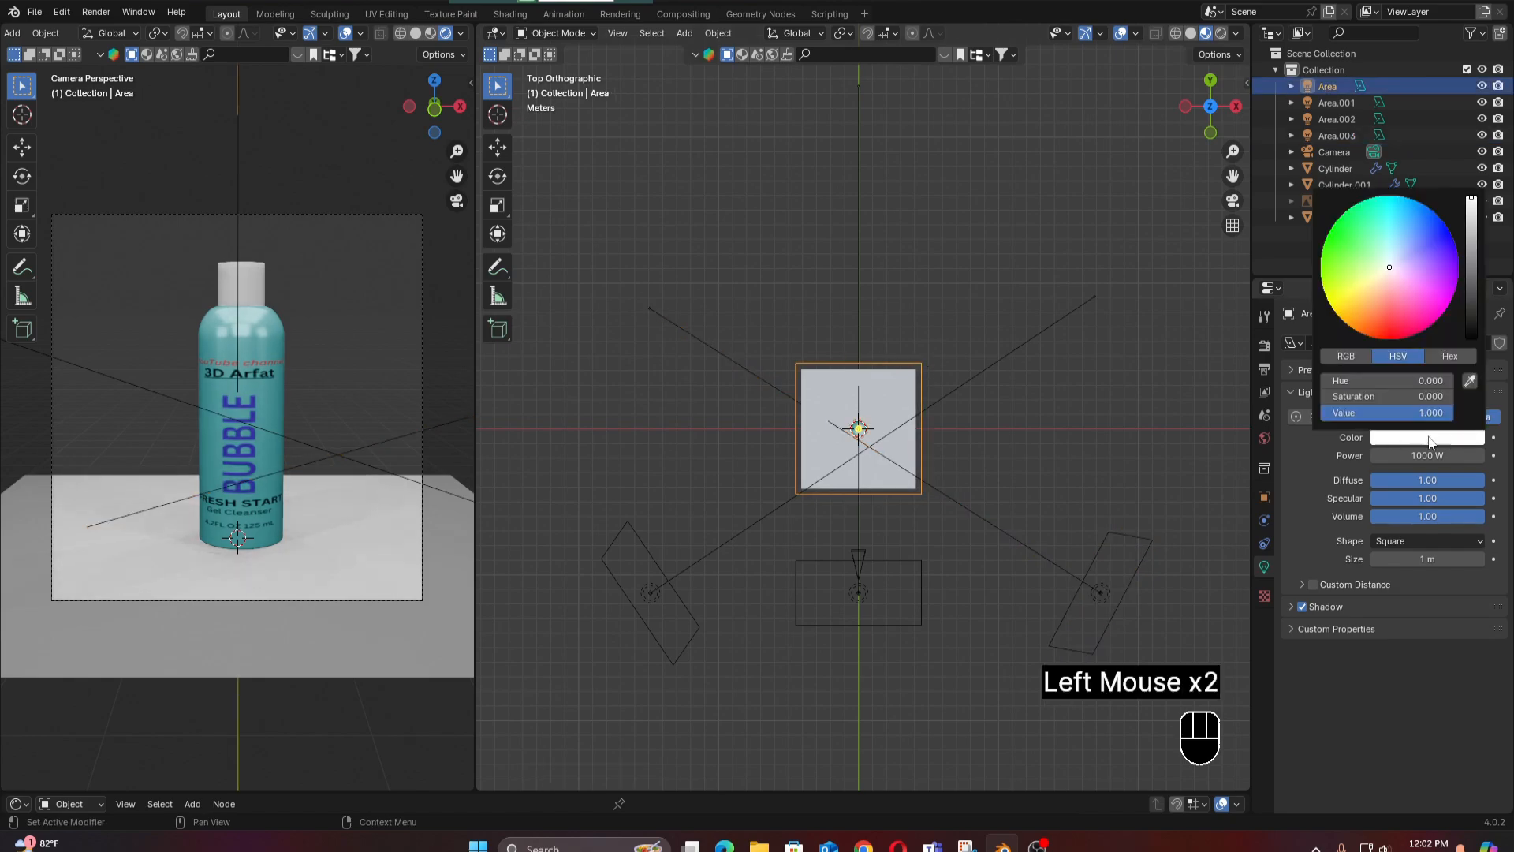
left_click(1402, 323)
left_click(1338, 243)
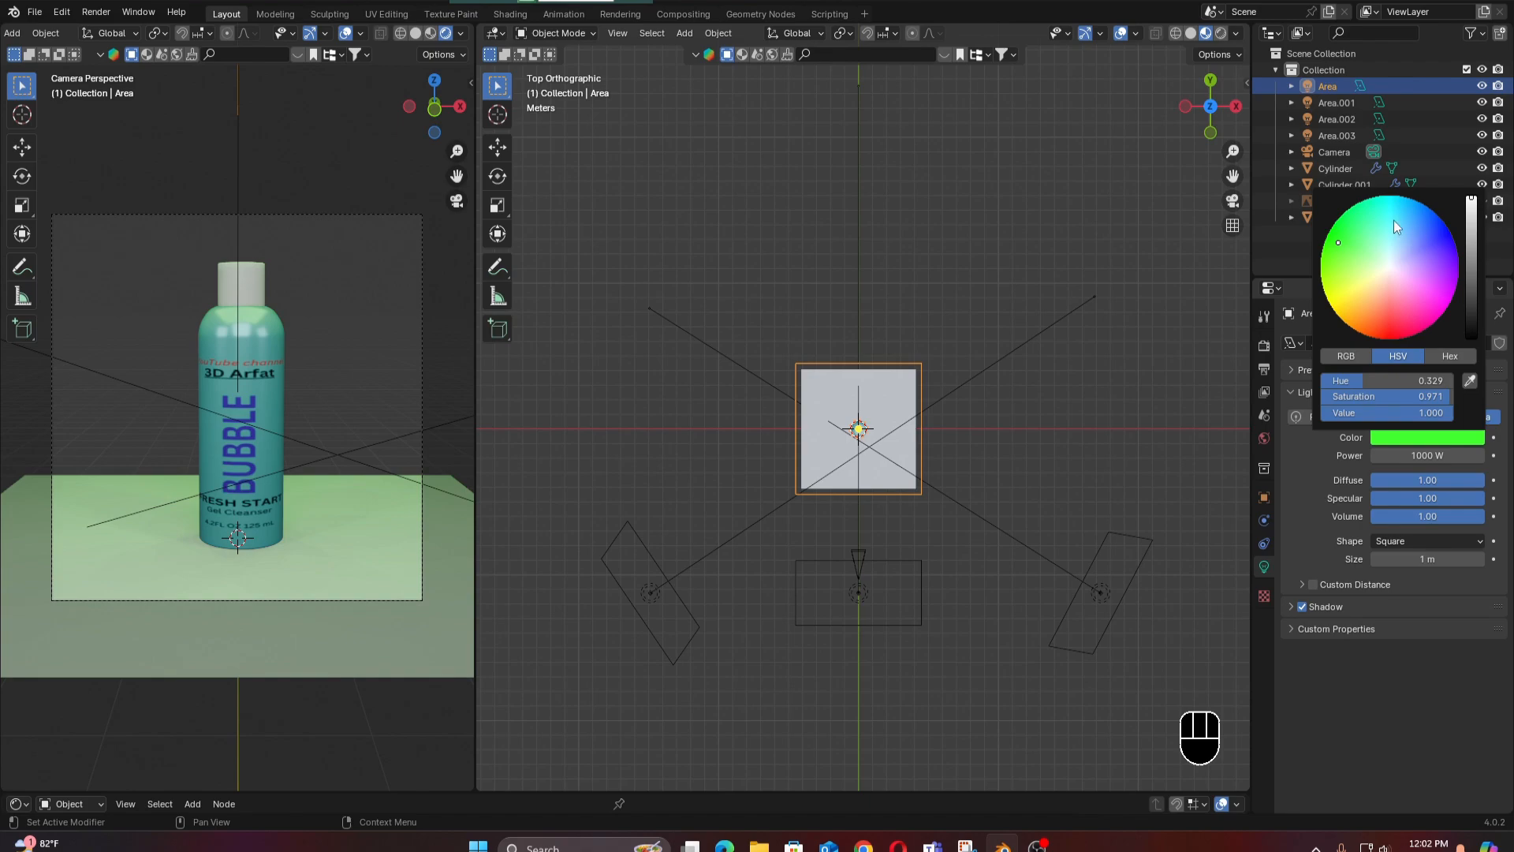
left_click(1393, 267)
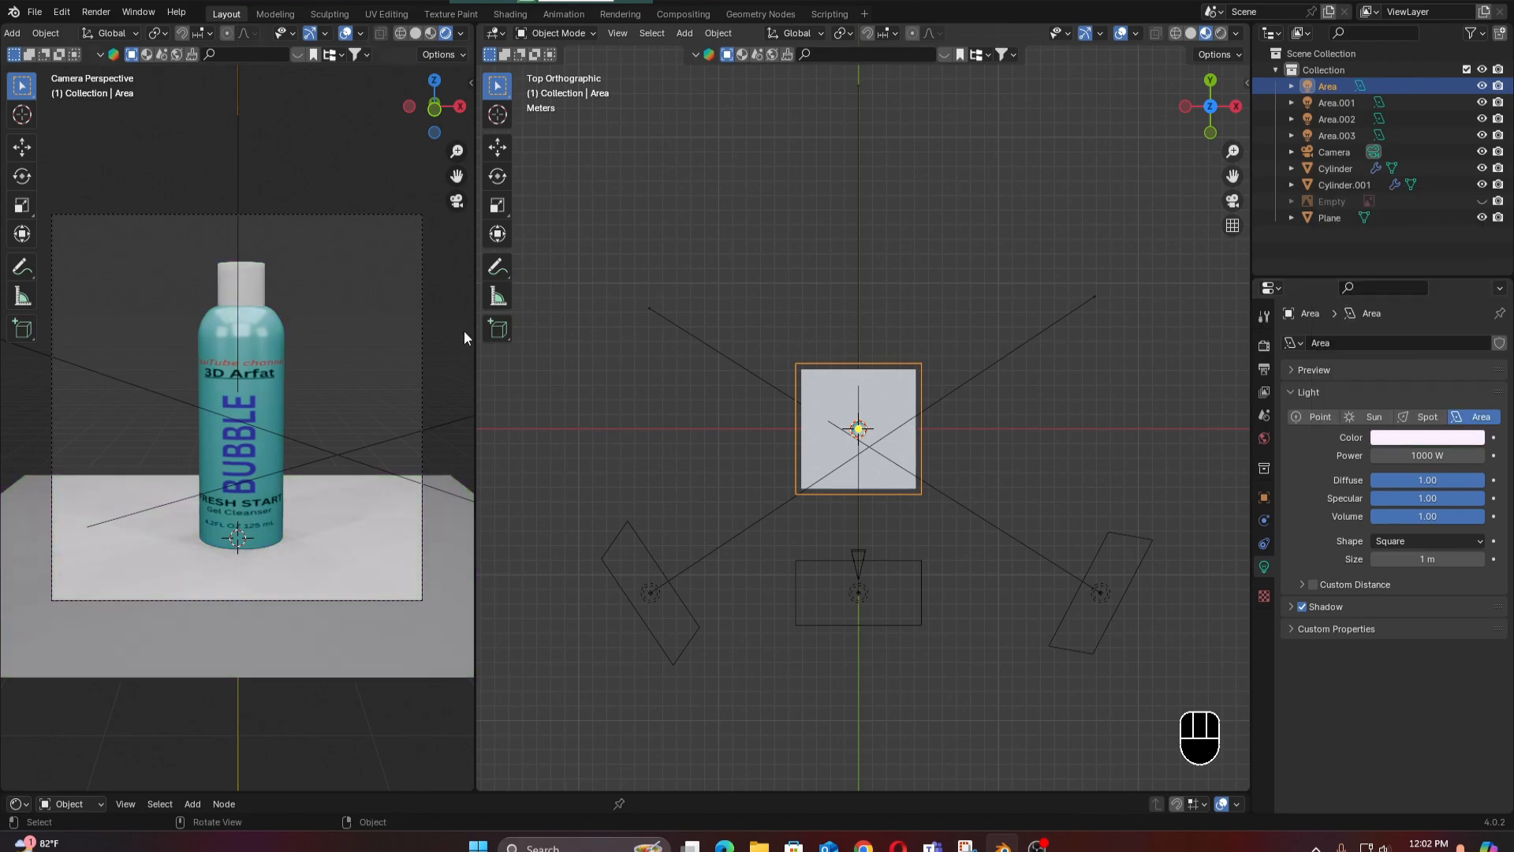
Select the bottle's cap and give it a new material.
scroll(866, 409, "up", 2)
middle_click_drag(1051, 559, 1020, 384)
scroll(901, 367, "up", 2)
scroll(900, 367, "up", 2)
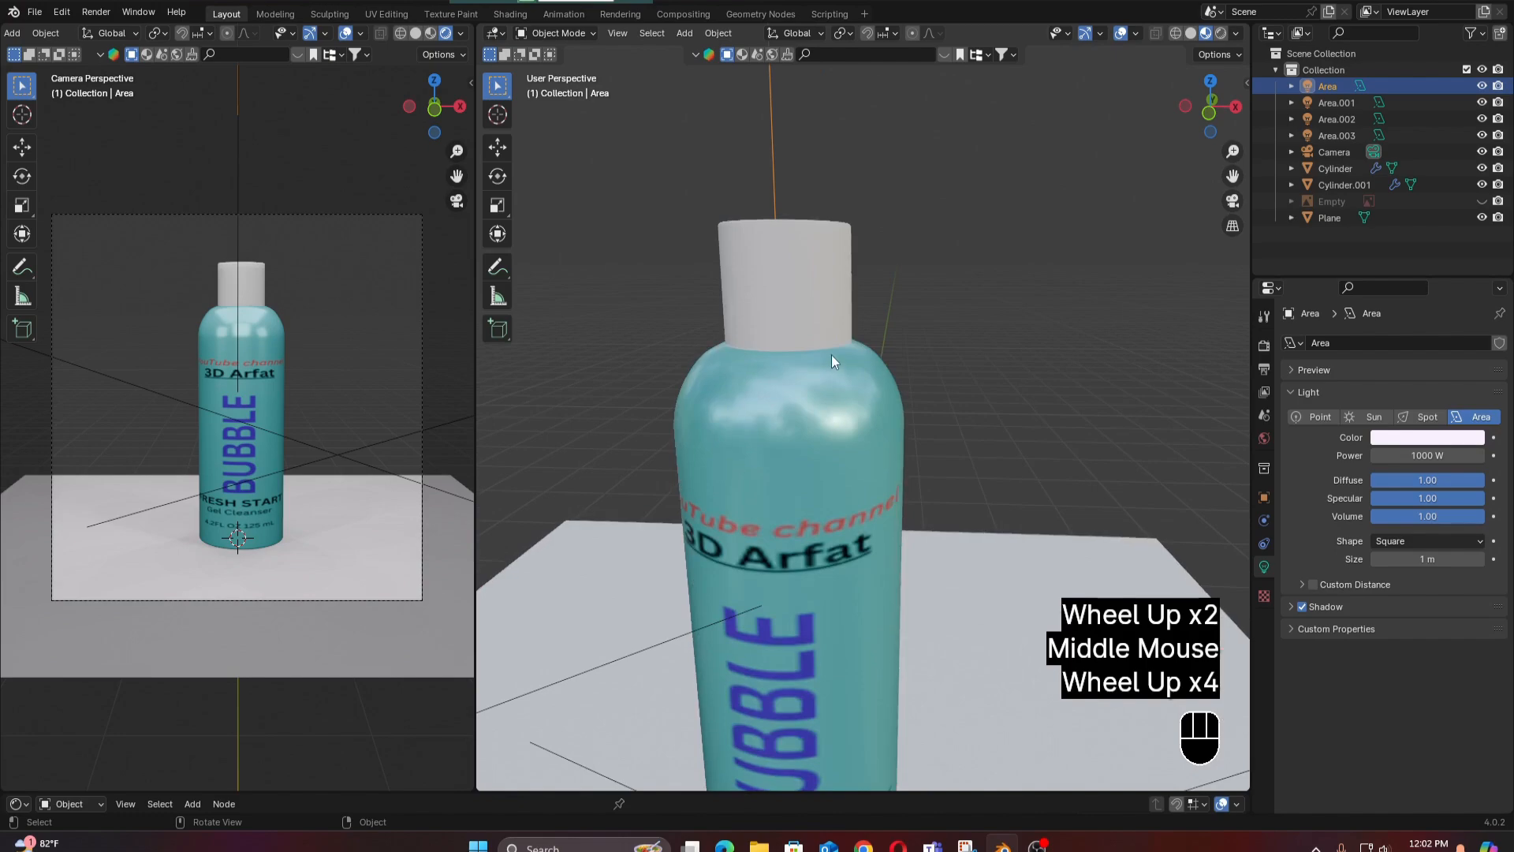
middle_click_drag(879, 426, 910, 414, "shift")
left_click(915, 354)
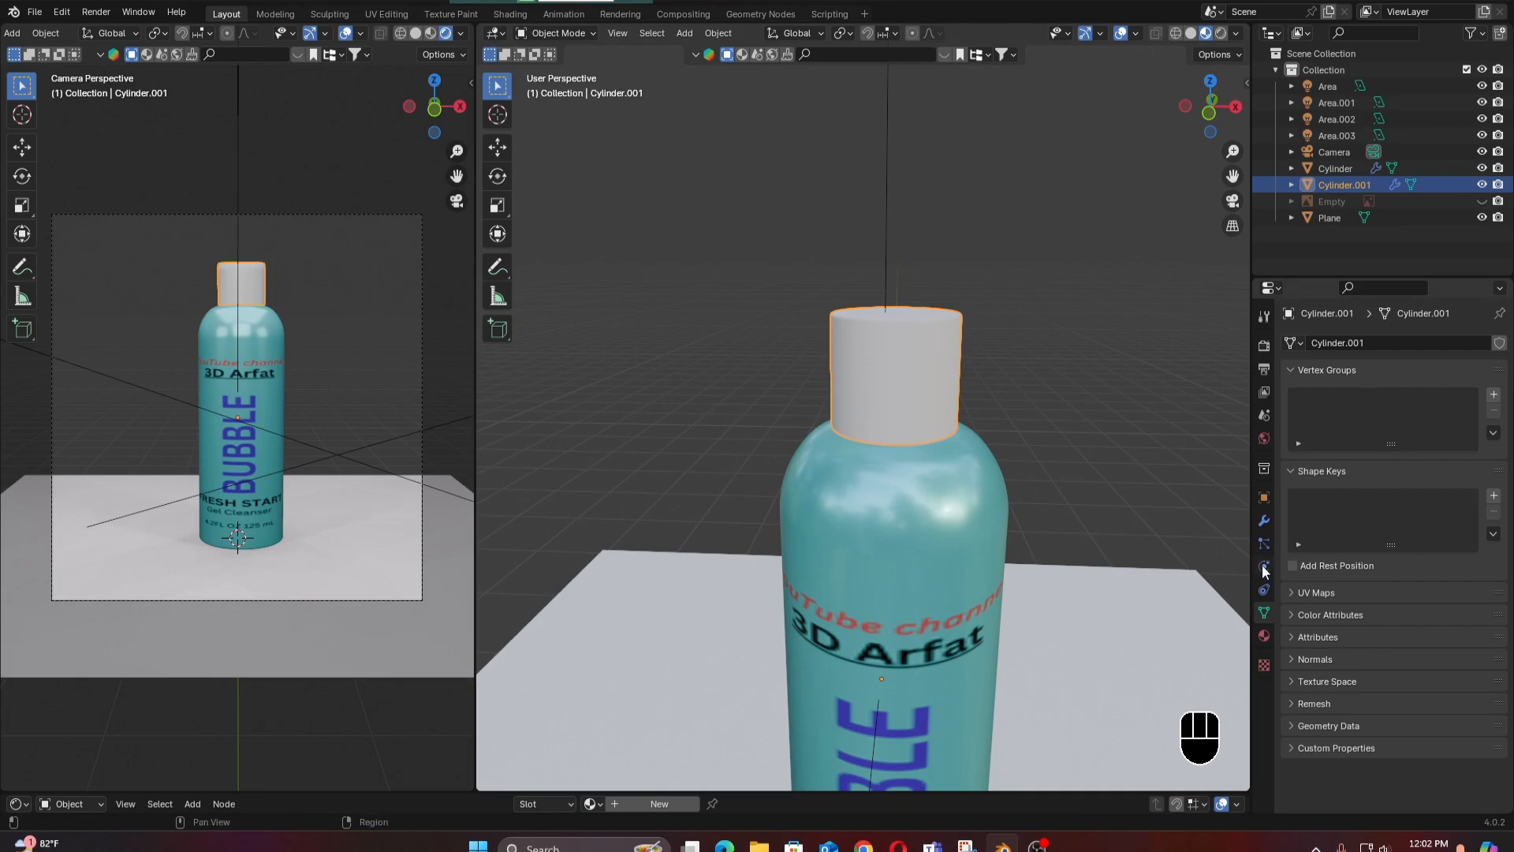
left_click(1264, 636)
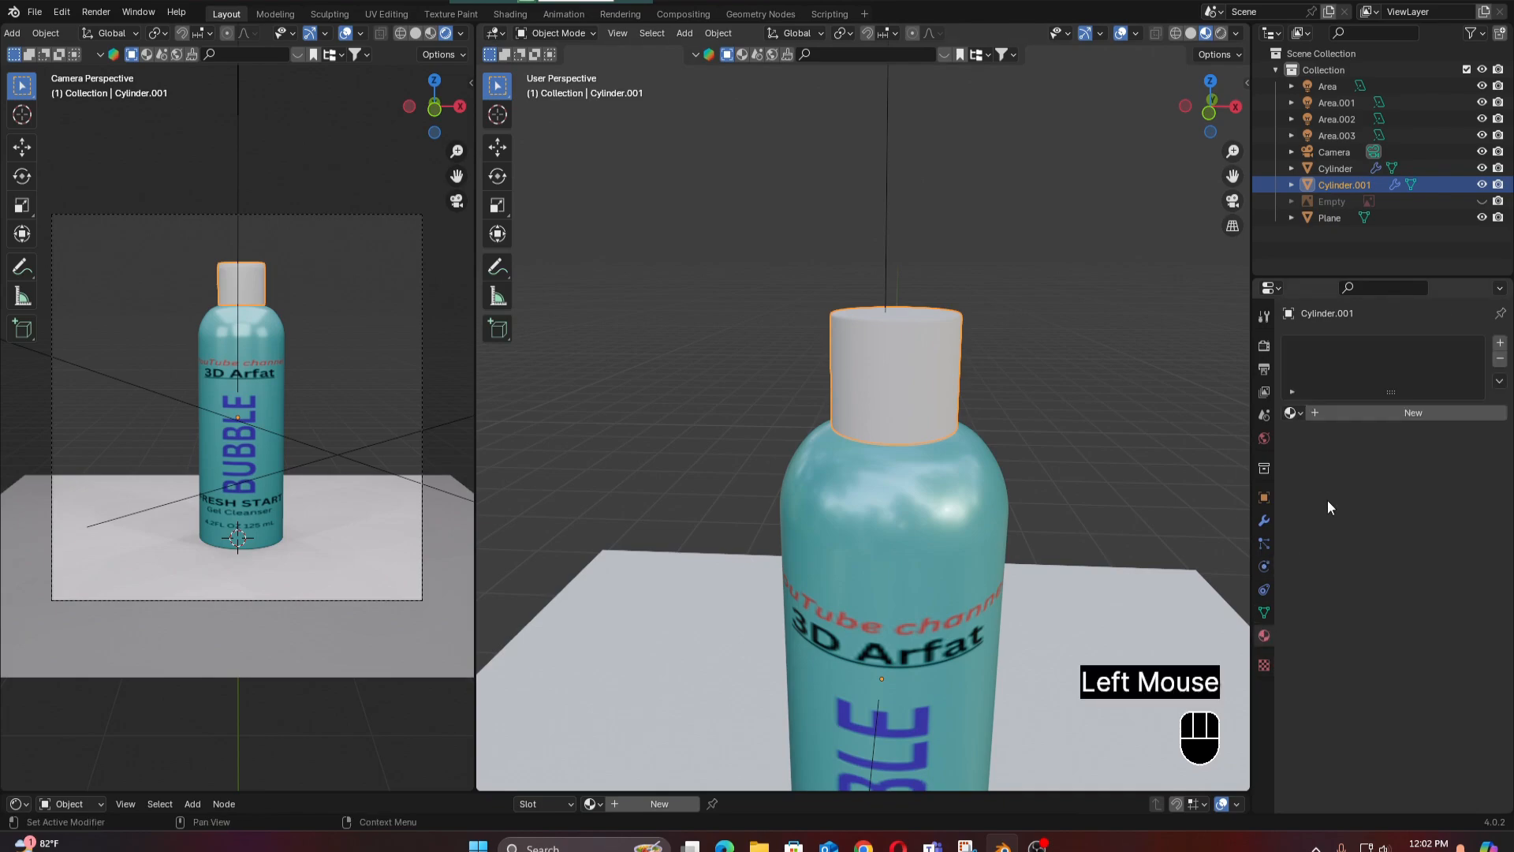
left_click(1402, 415)
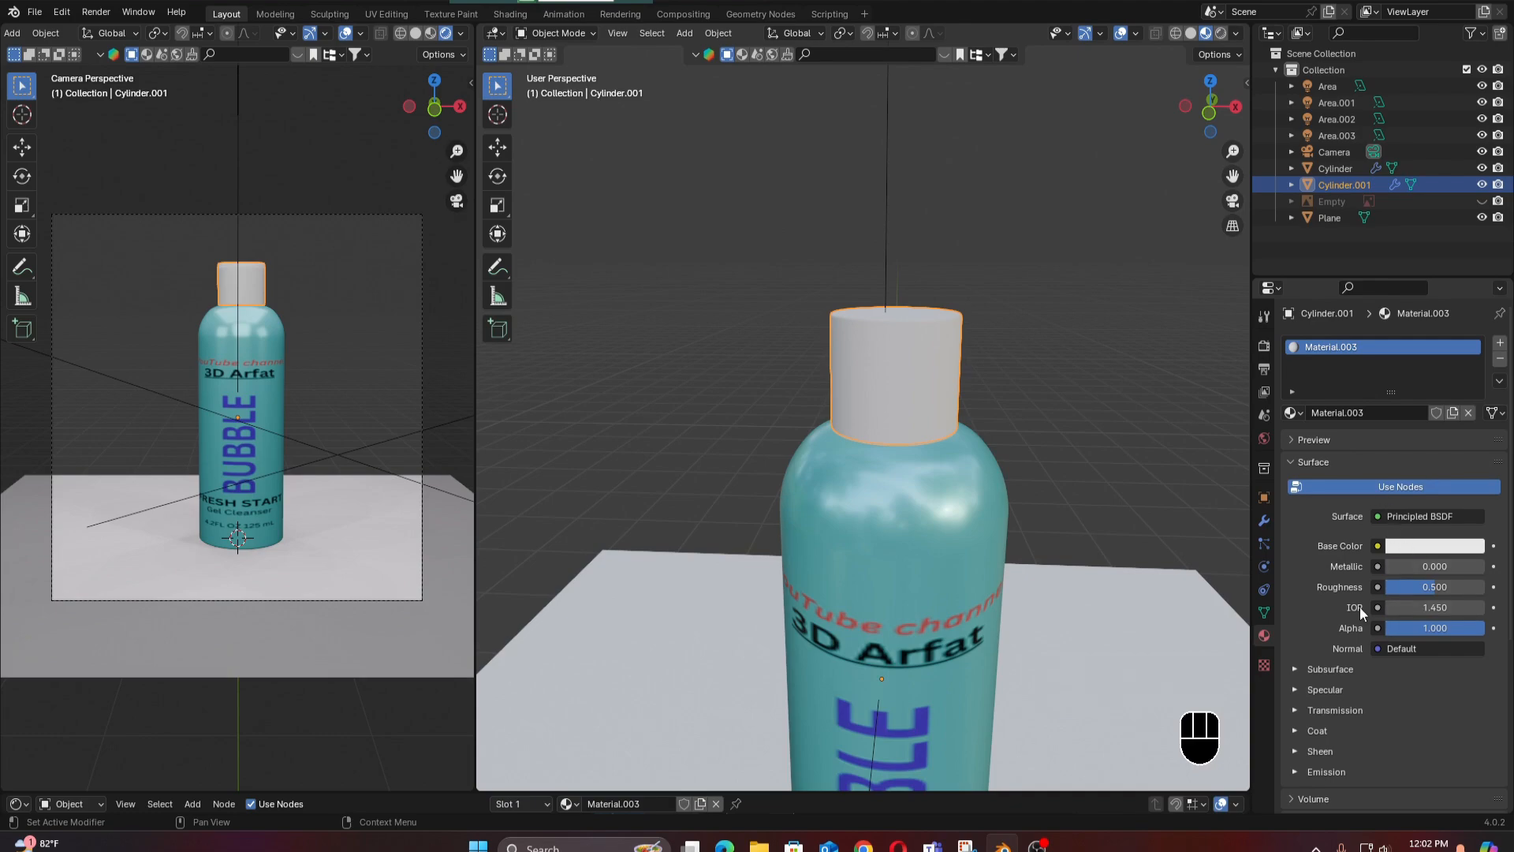
Make the cap material glass-like with a transmission weight of 1.000 and a roughness of 0.000.
left_click(1294, 710)
scroll(1350, 711, "down", 1)
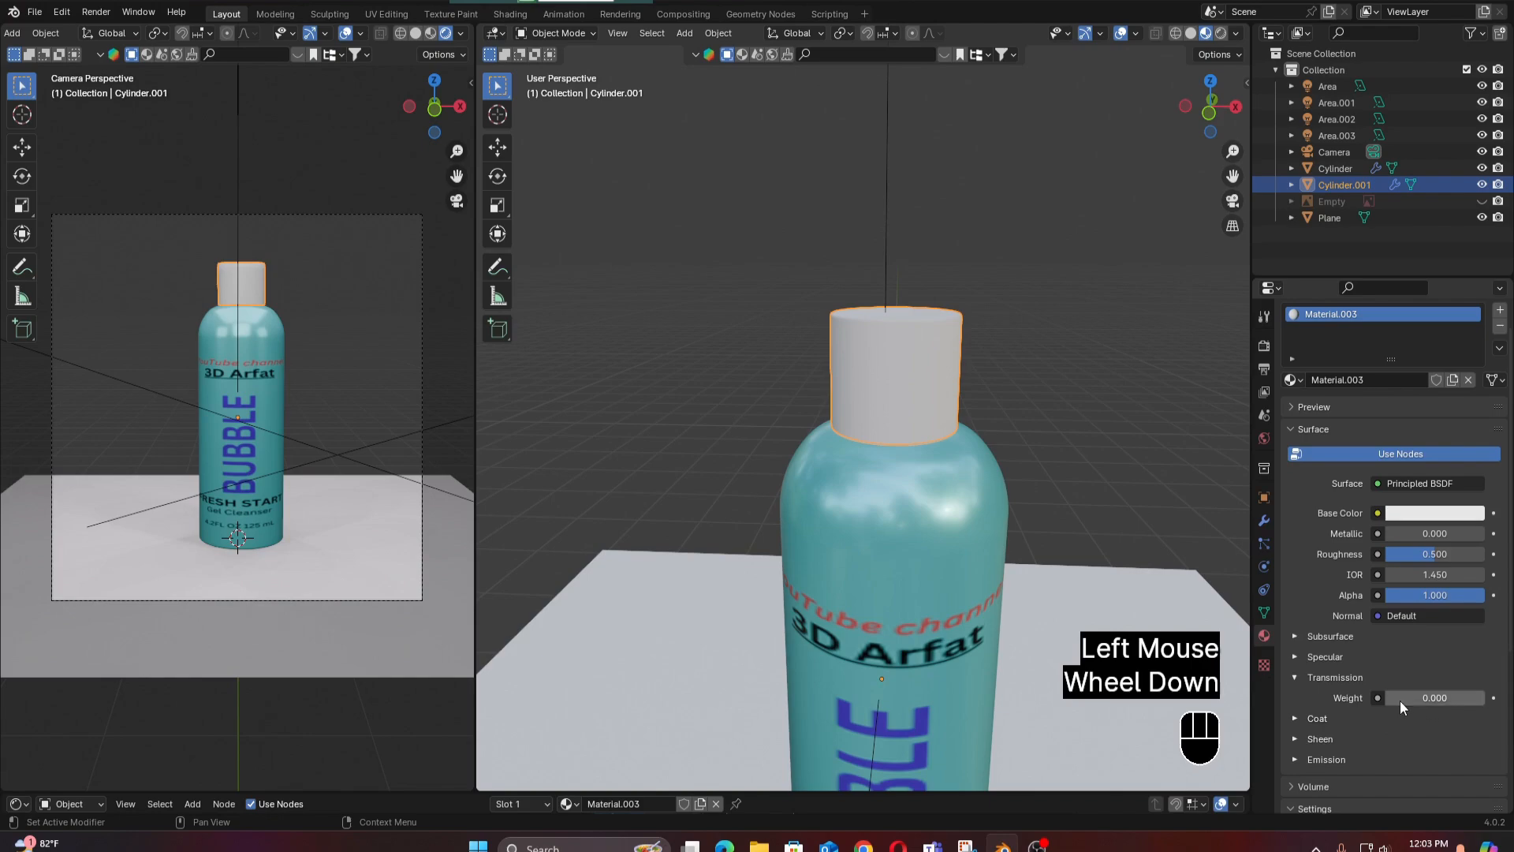
left_click_drag(1399, 700, 1486, 700)
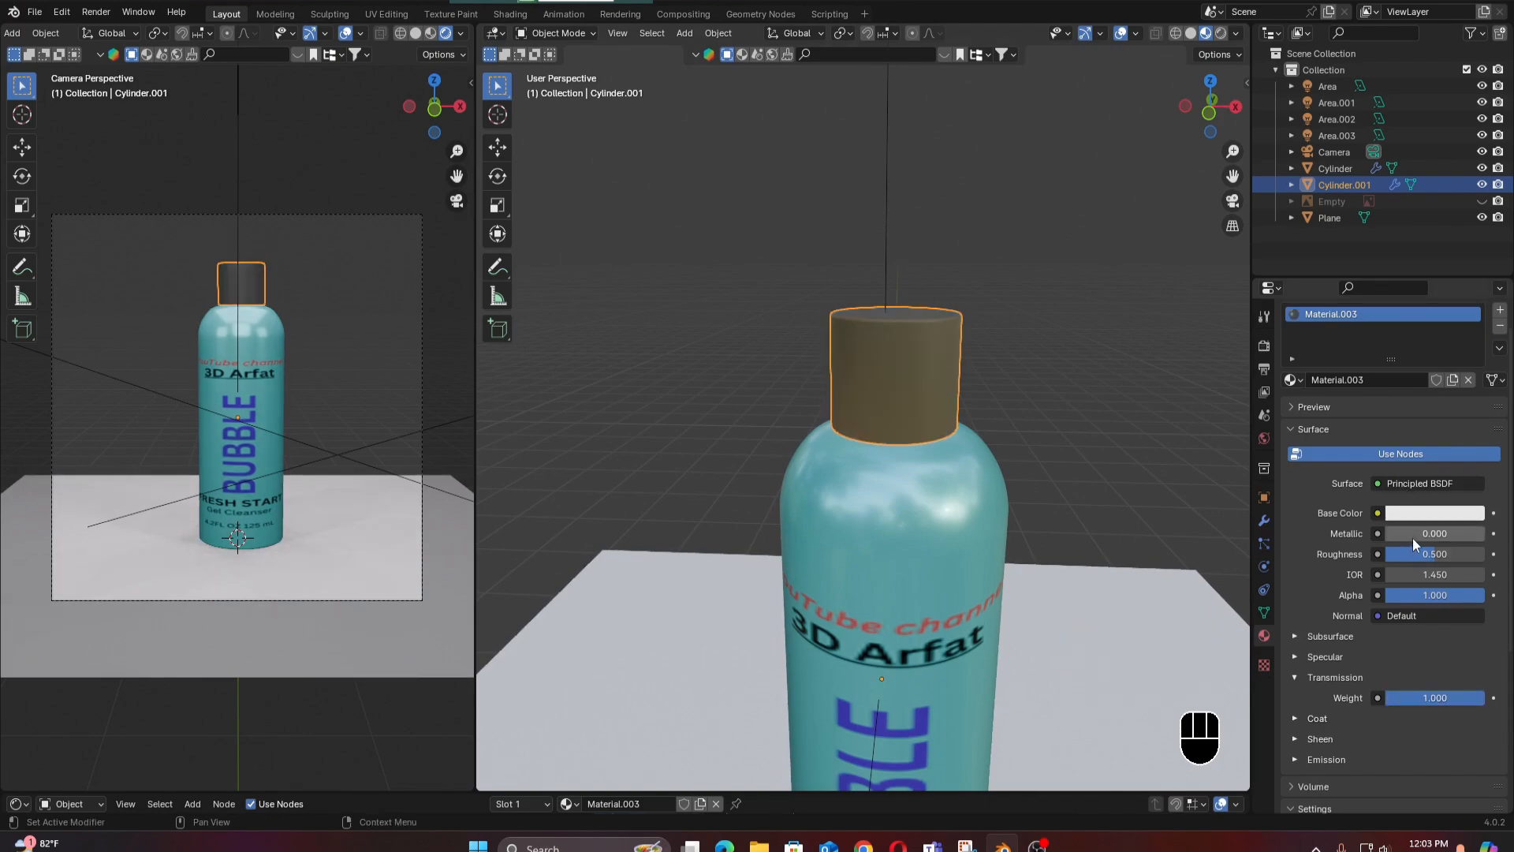
left_click_drag(1414, 553, 1388, 554)
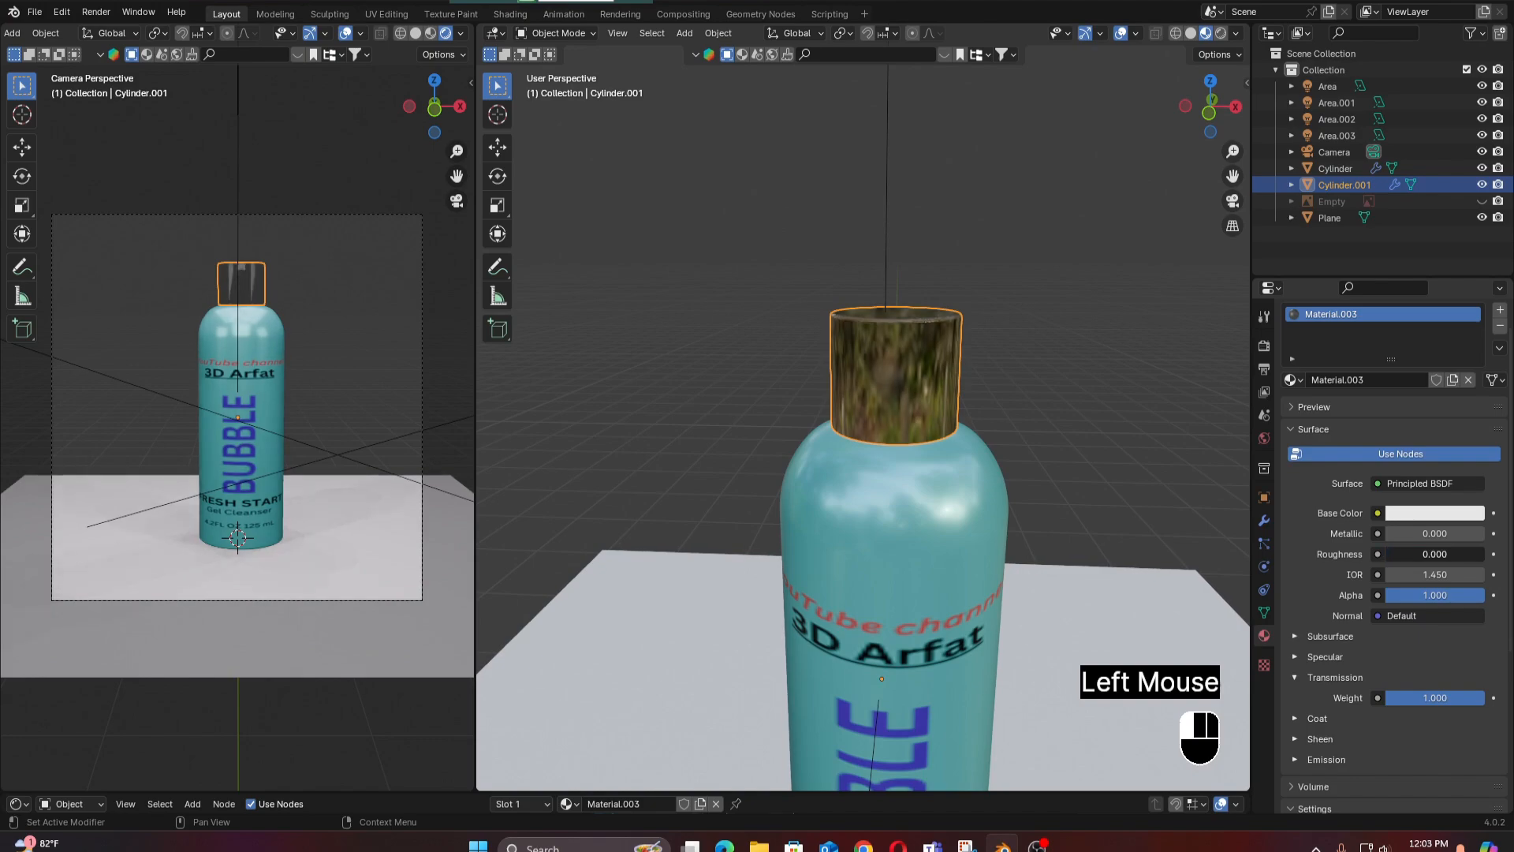
scroll(261, 306, "up", 2)
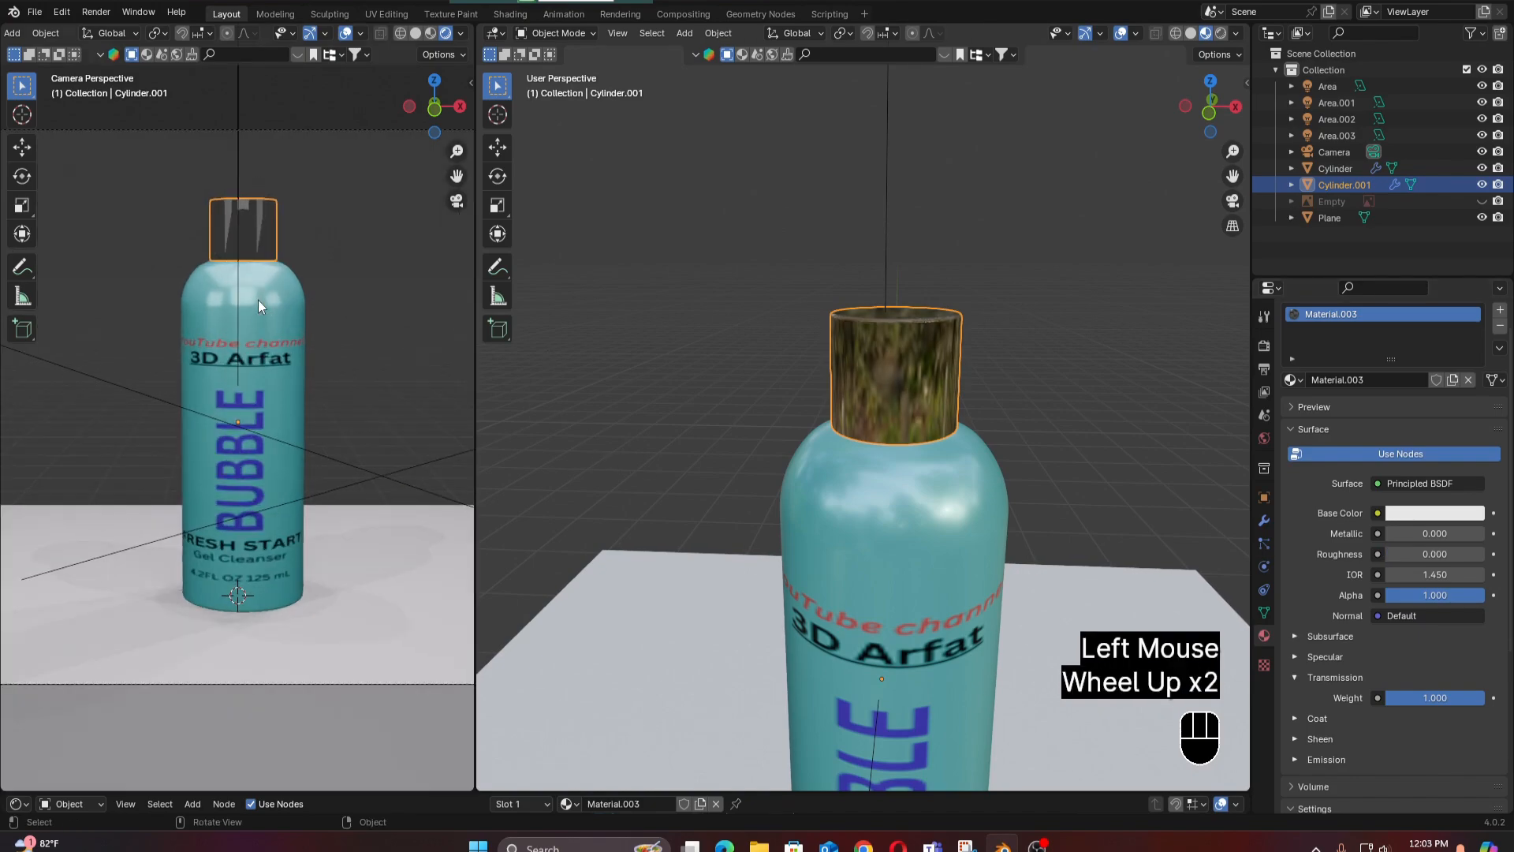
Save the file and apply the object transform to the bottle's cap.
middle_click_drag(260, 308, 323, 365, "shift")
scroll(303, 347, "up", 1)
scroll(320, 384, "up", 1)
scroll(318, 381, "up", 1)
scroll(285, 382, "up", 2)
scroll(286, 381, "down", 1)
scroll(290, 369, "up", 2)
scroll(290, 369, "up", 1)
scroll(297, 473, "down", 2)
scroll(311, 433, "up", 2)
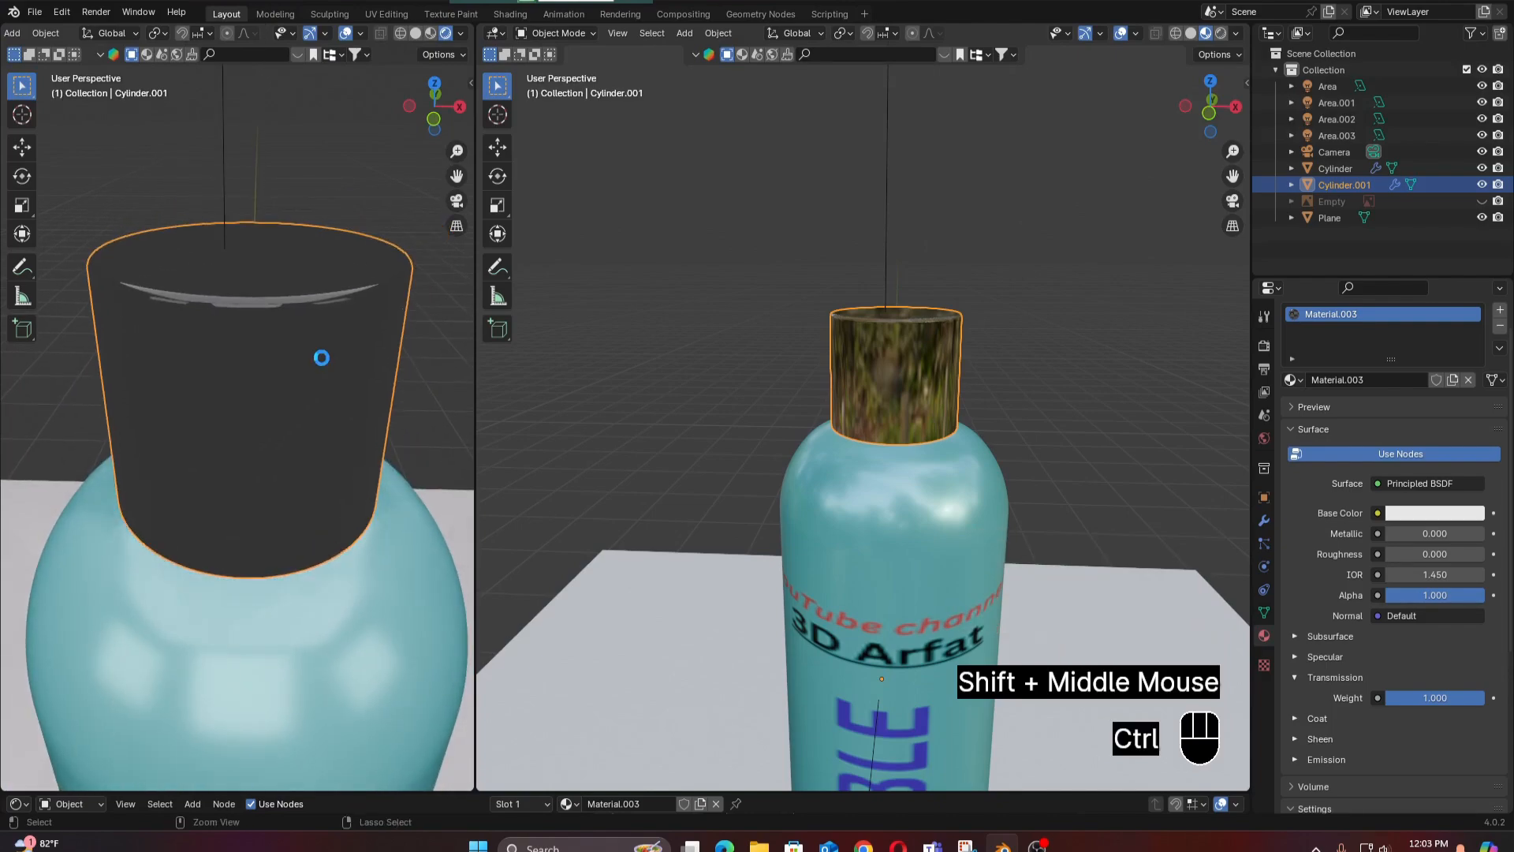
key("ctrl+s")
key("ctrl+a")
left_click(265, 393)
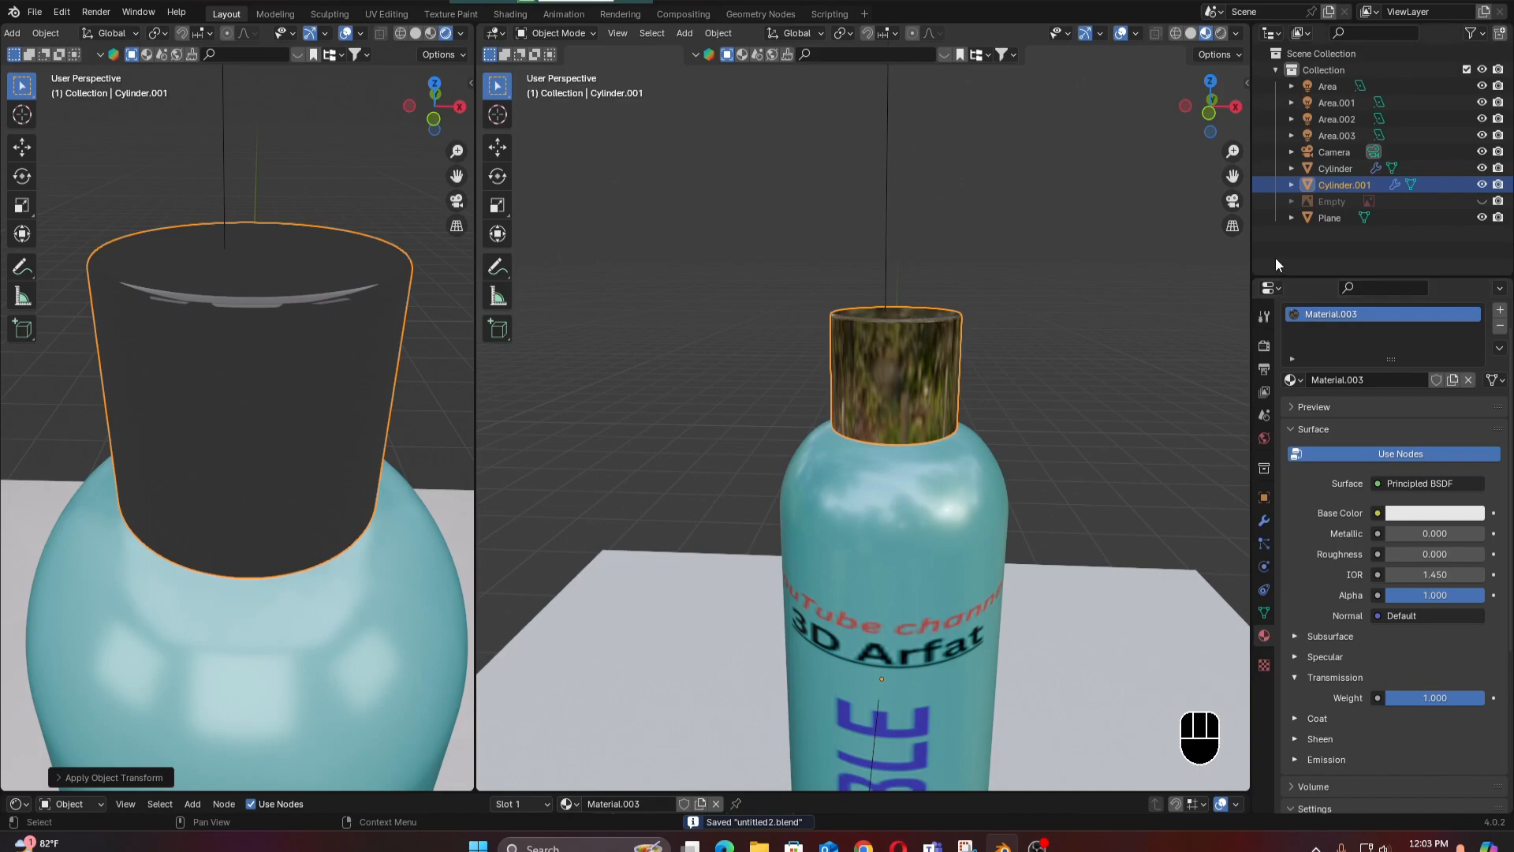
Switch the render engine to Cycles.
left_click(1264, 345)
left_click(1456, 343)
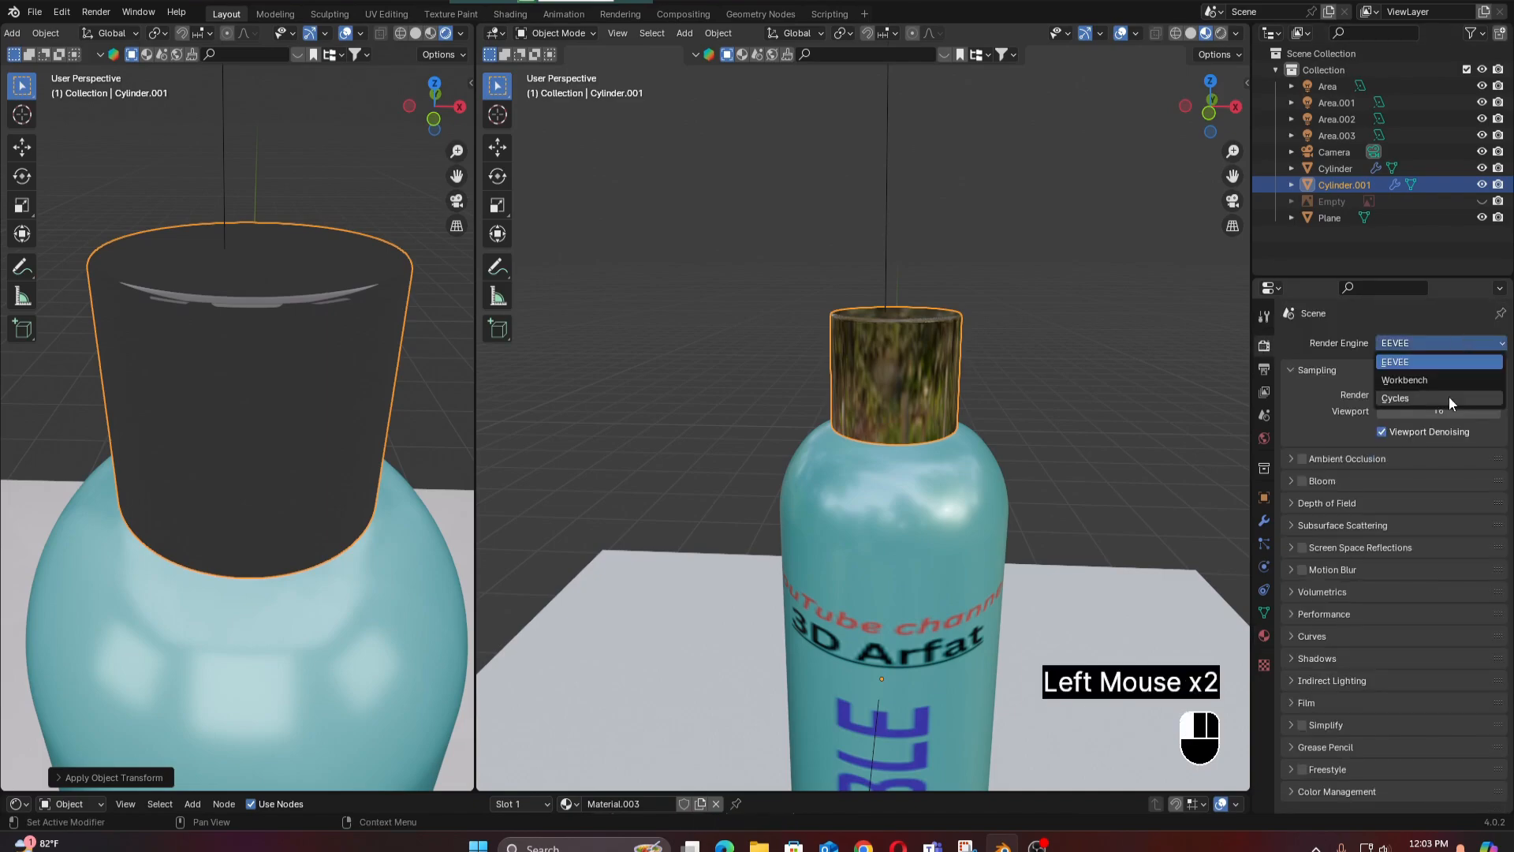
left_click(1415, 397)
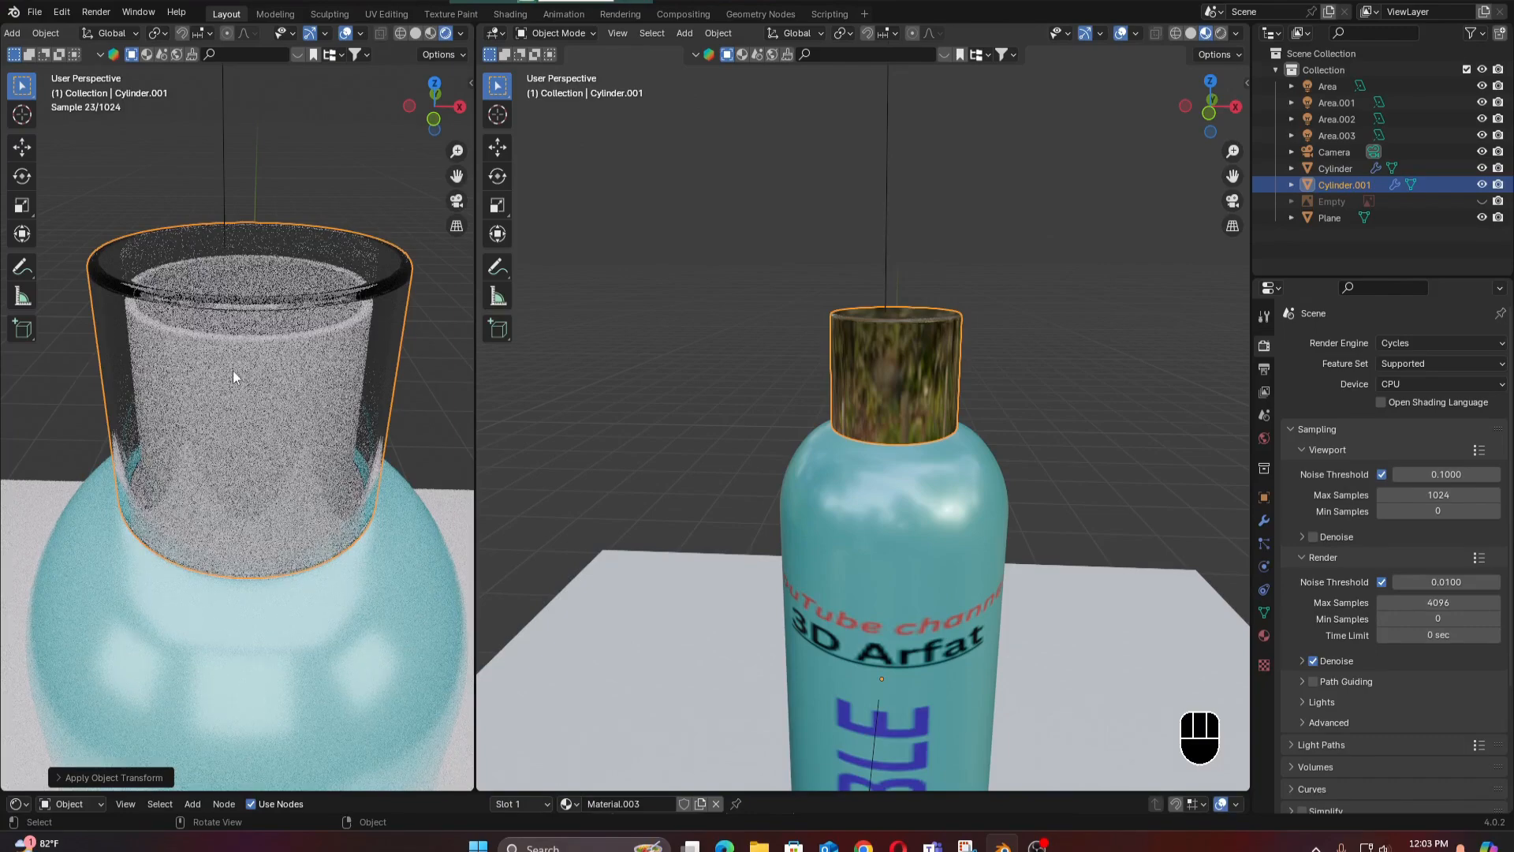
Select the bottle body and set the base color of Material.001 to a dark navy blue.
left_click(978, 527)
left_click(1265, 635)
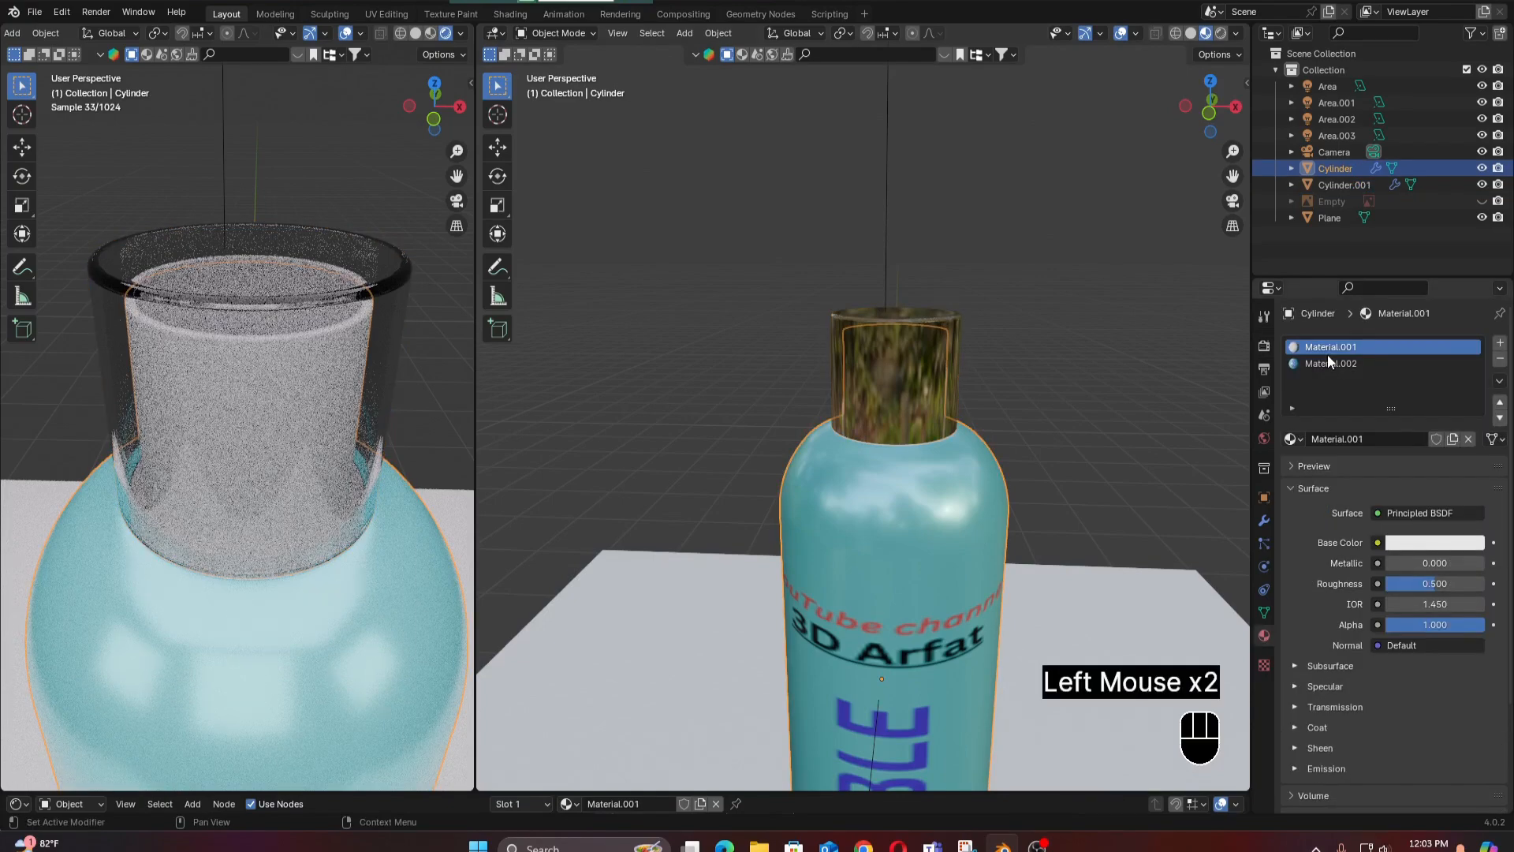
left_click(1434, 541)
left_click(1471, 388)
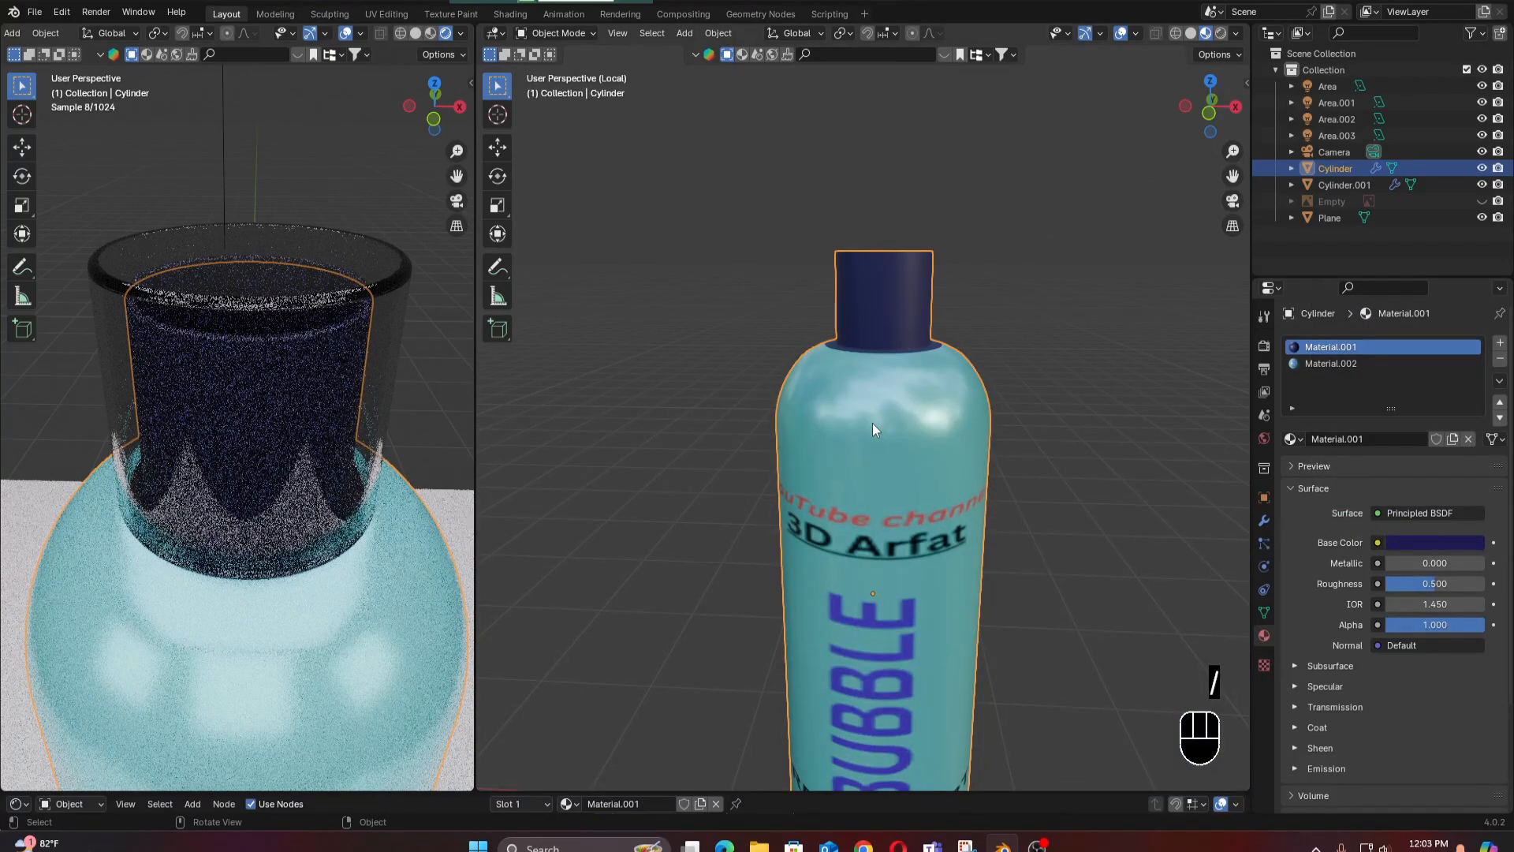
Add loop cuts on the flat collar around the bottle's neck, slid close to its outer and inner edges.
scroll(872, 423, "down", 2)
middle_click_drag(872, 423, 907, 473)
scroll(907, 473, "up", 2)
middle_click_drag(907, 473, 915, 410, "shift")
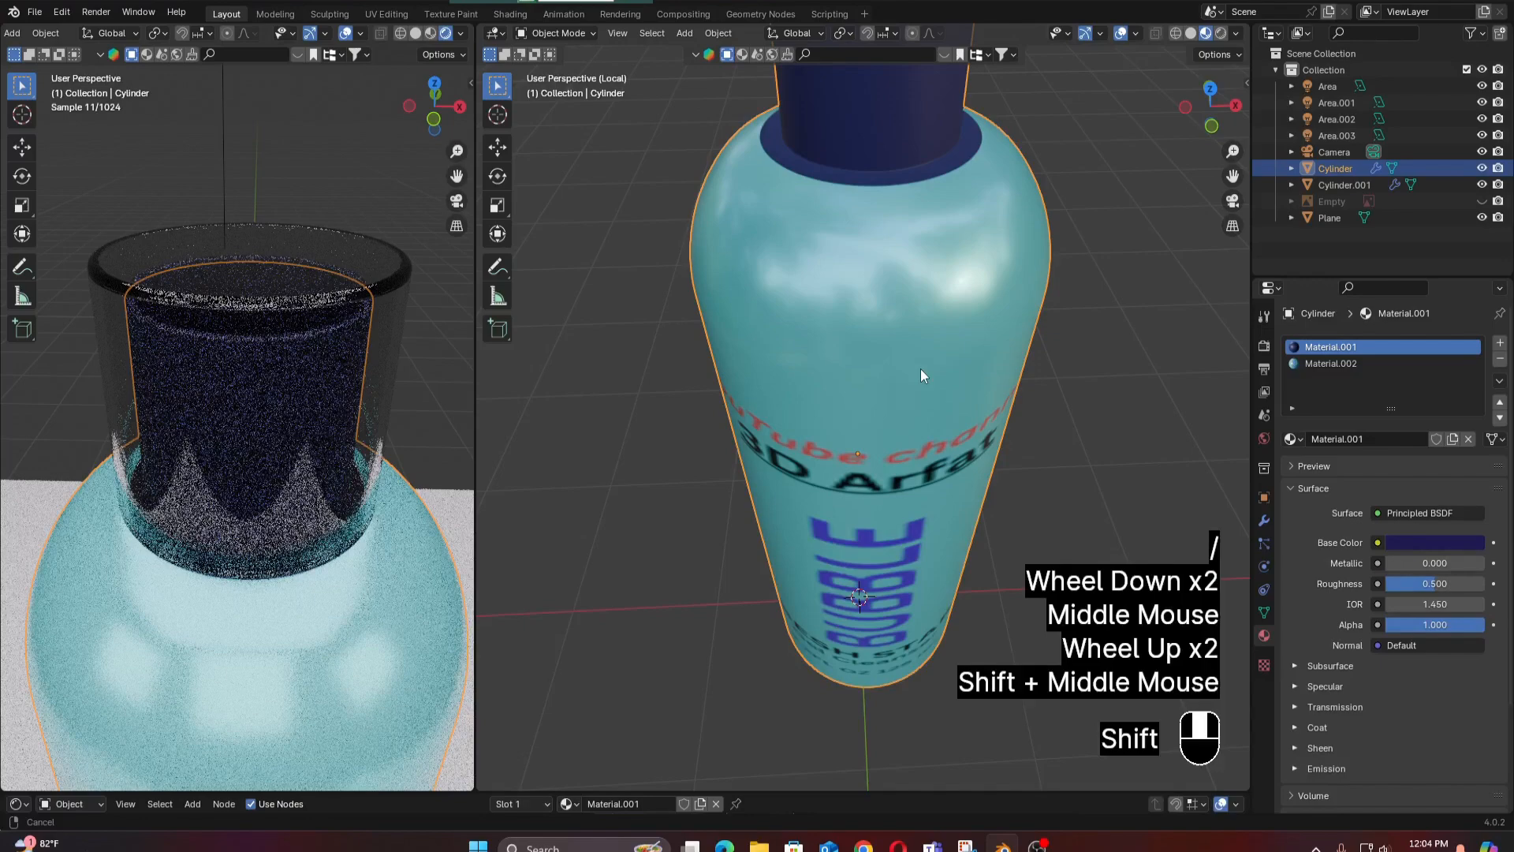
scroll(920, 367, "up", 1)
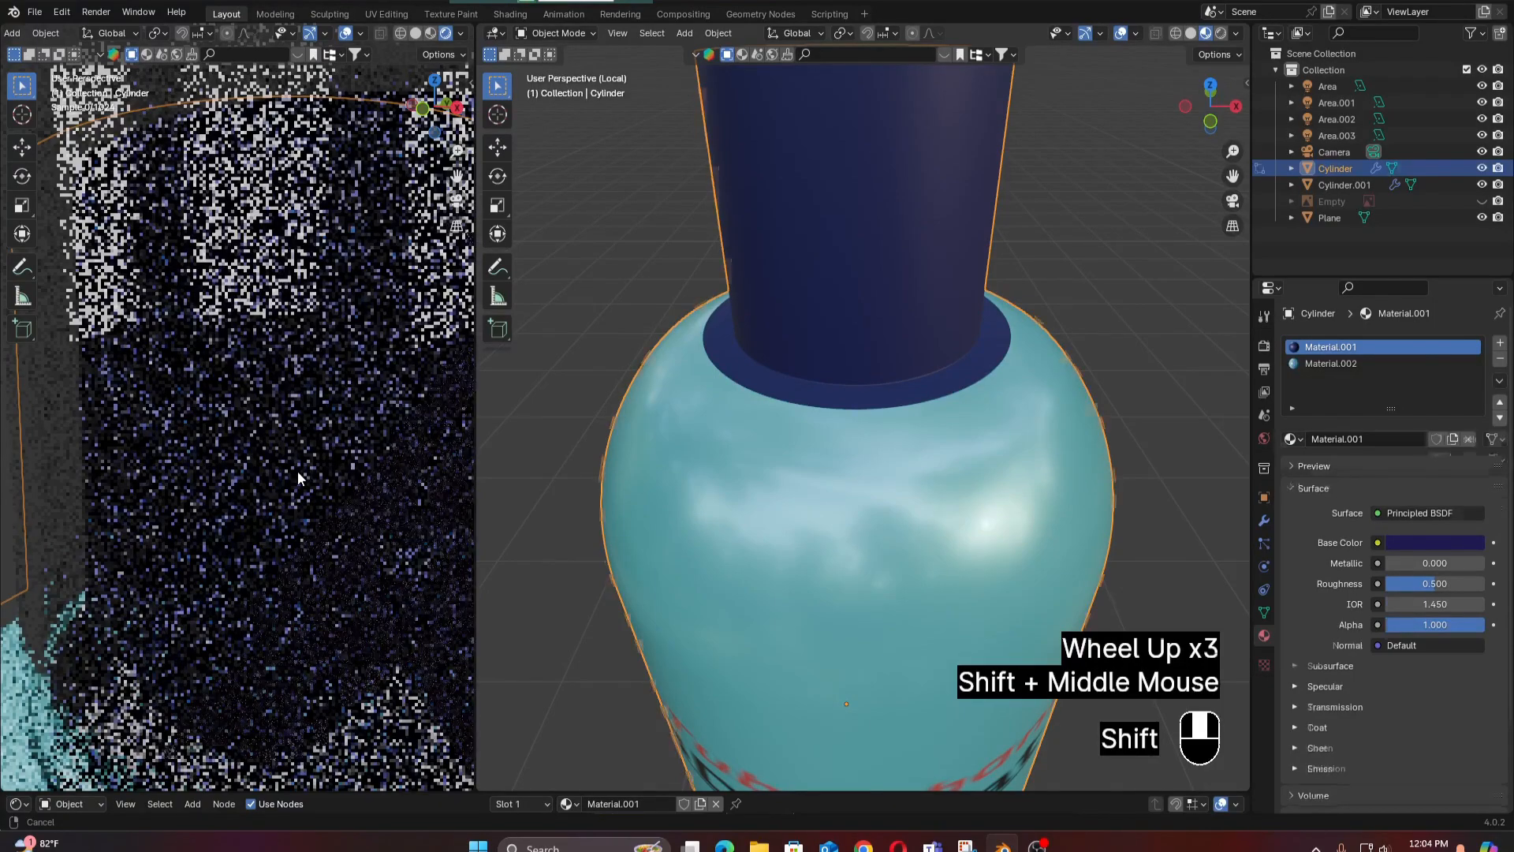
left_click(880, 275)
key("Tab")
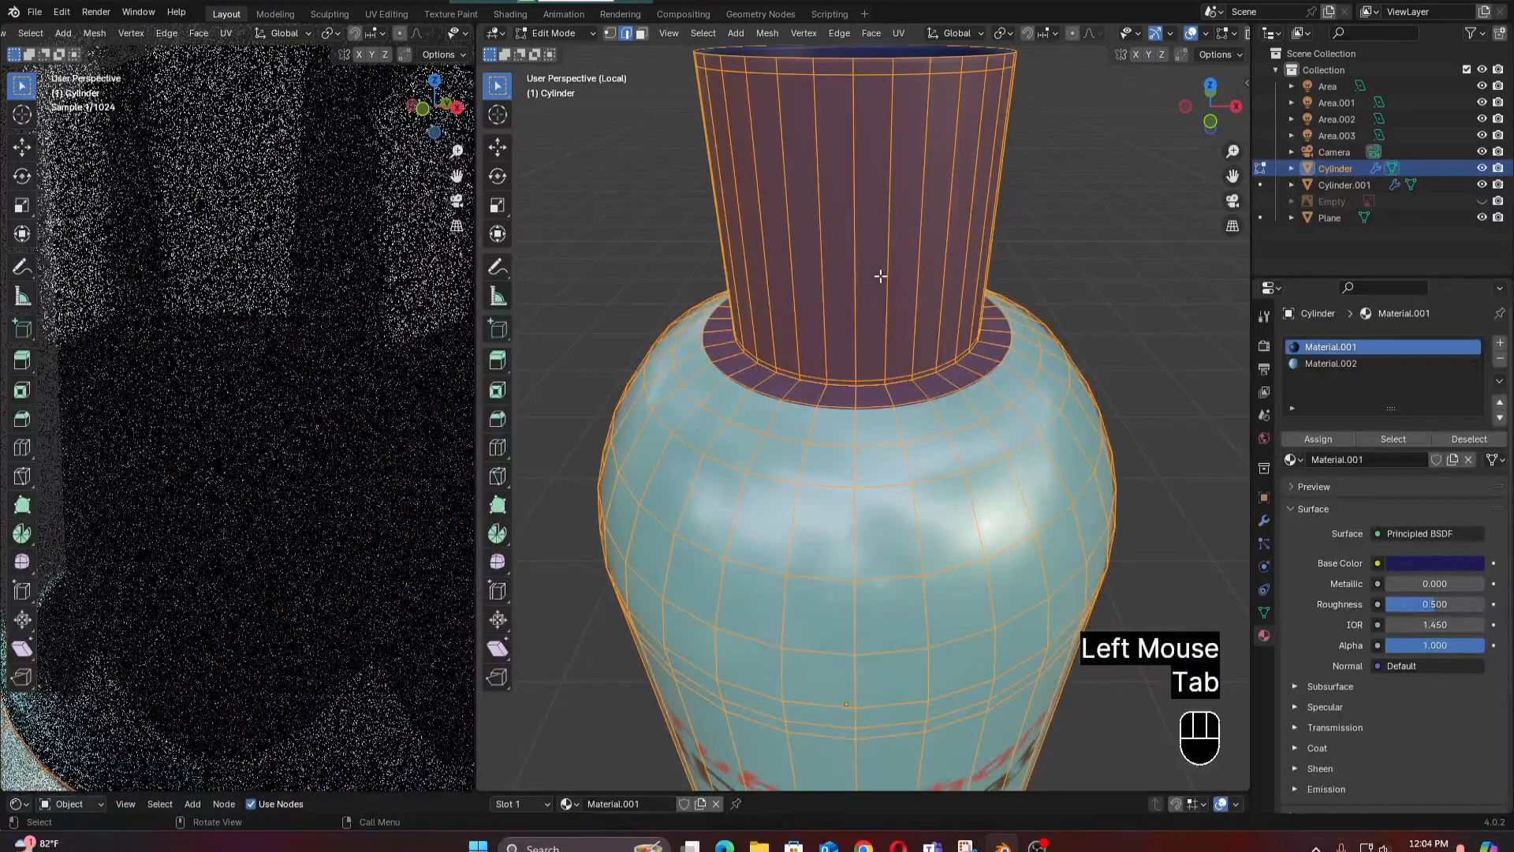
key("ctrl+r")
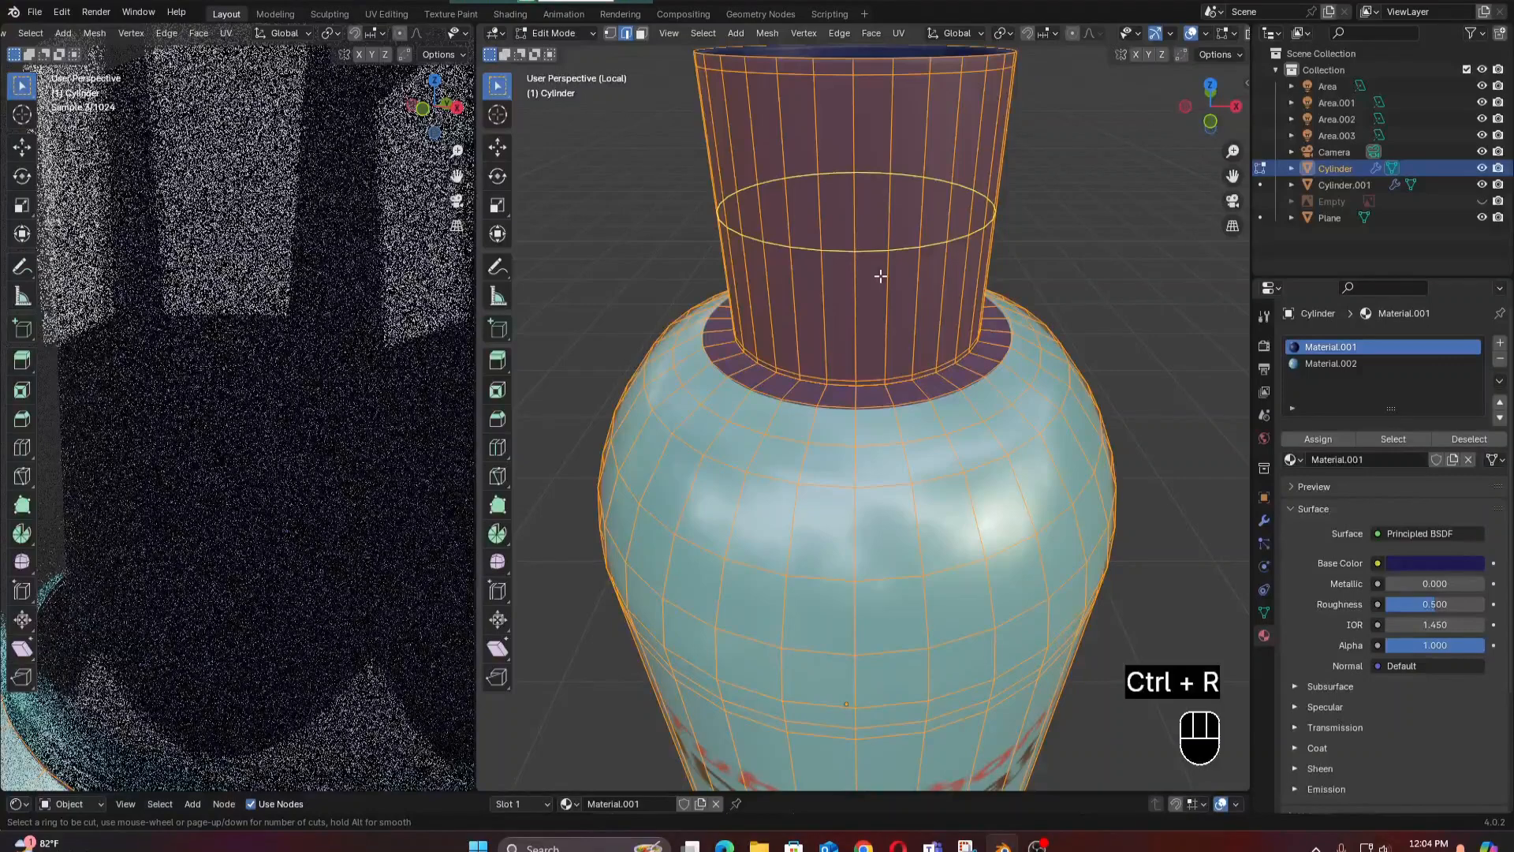
left_click(887, 418)
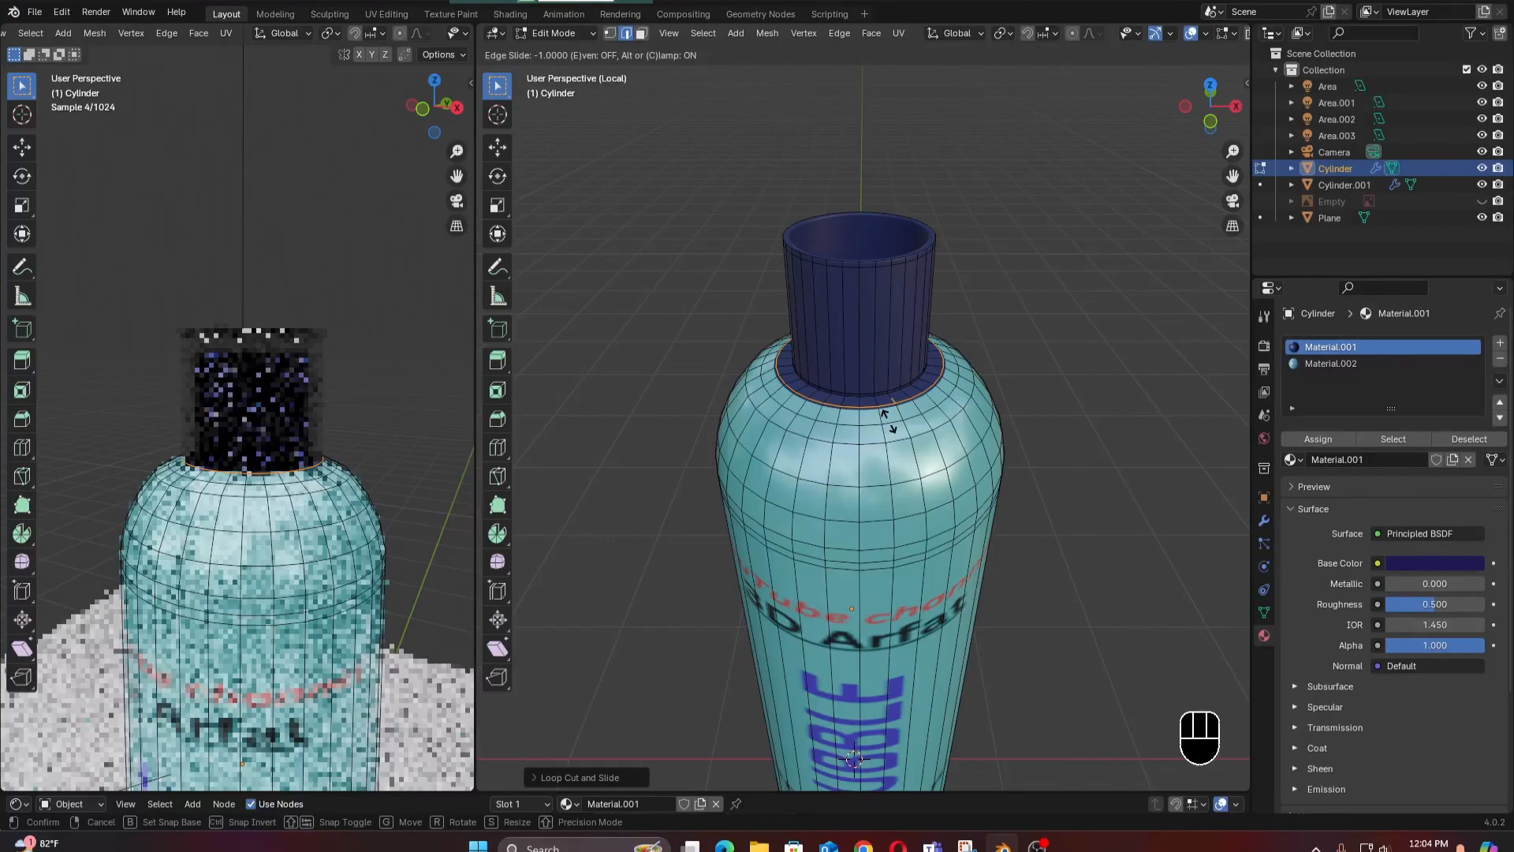
left_click(871, 392)
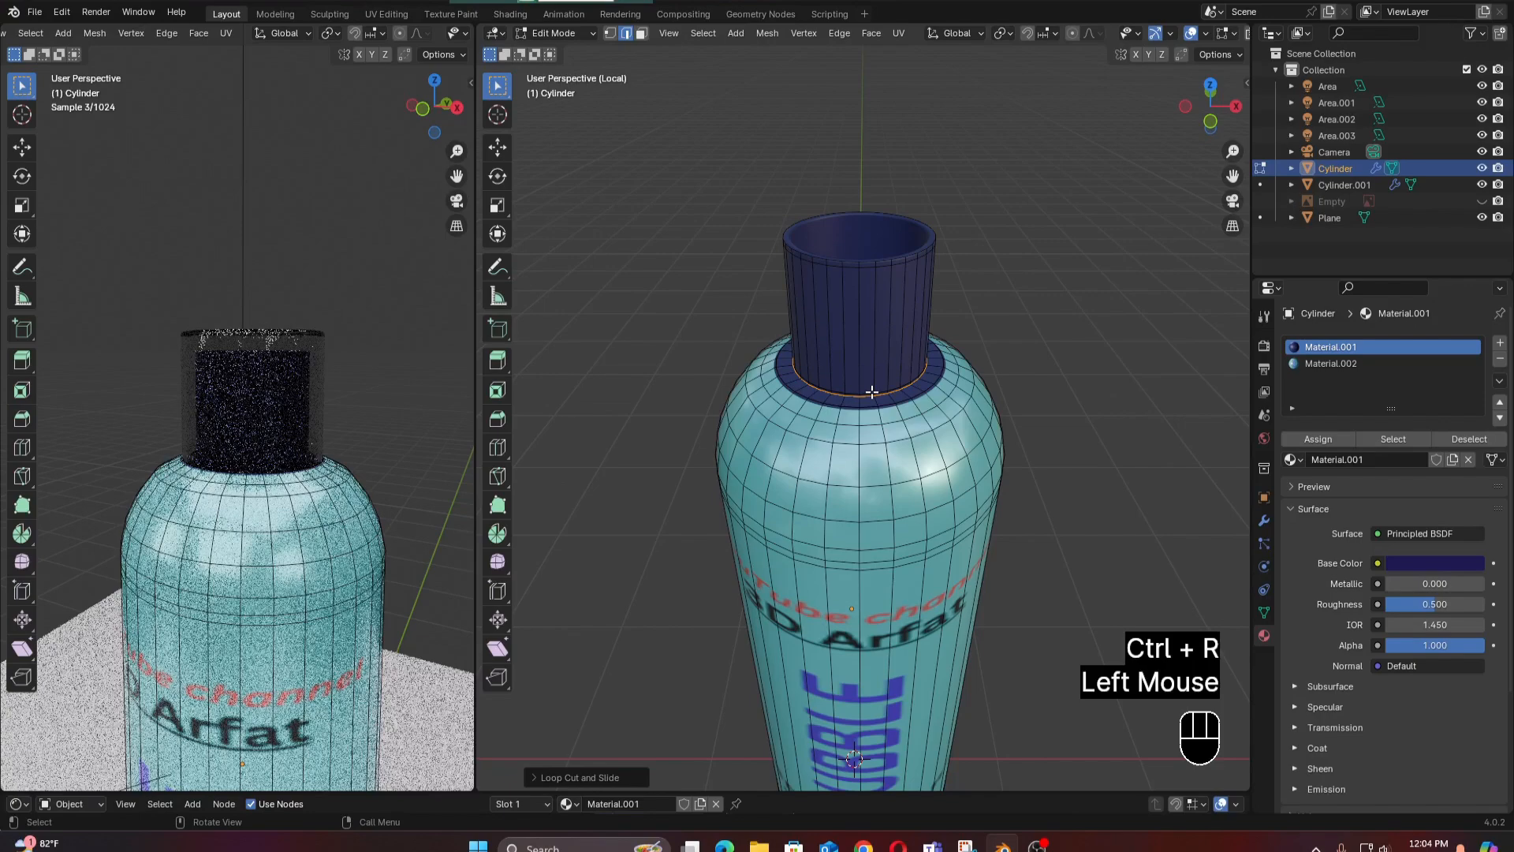
key("Tab")
Change the base color of the cap's glass material to a medium teal green.
key("KP_1")
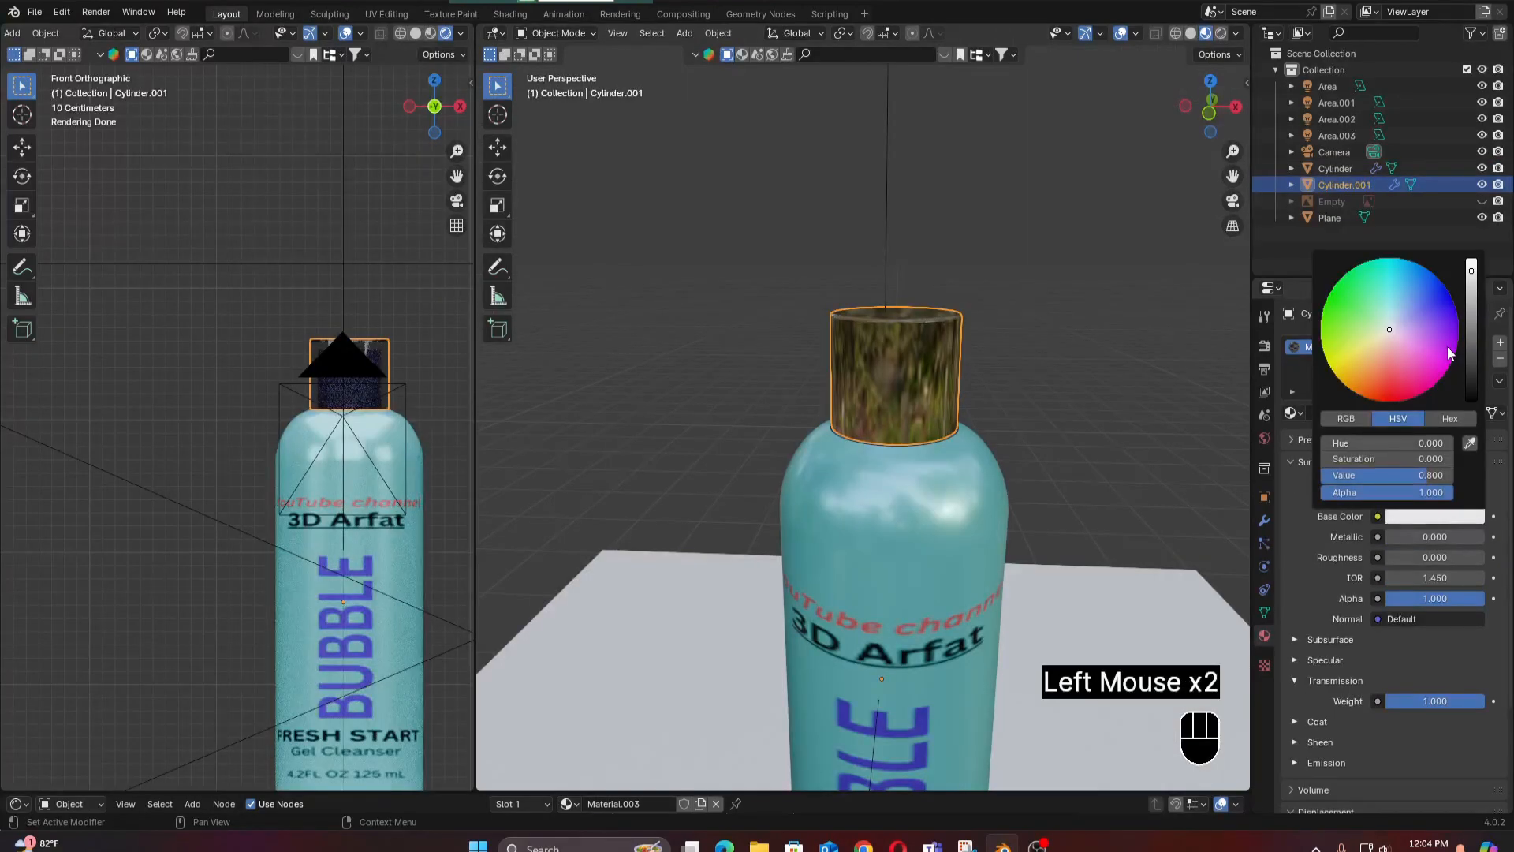
left_click(1472, 320)
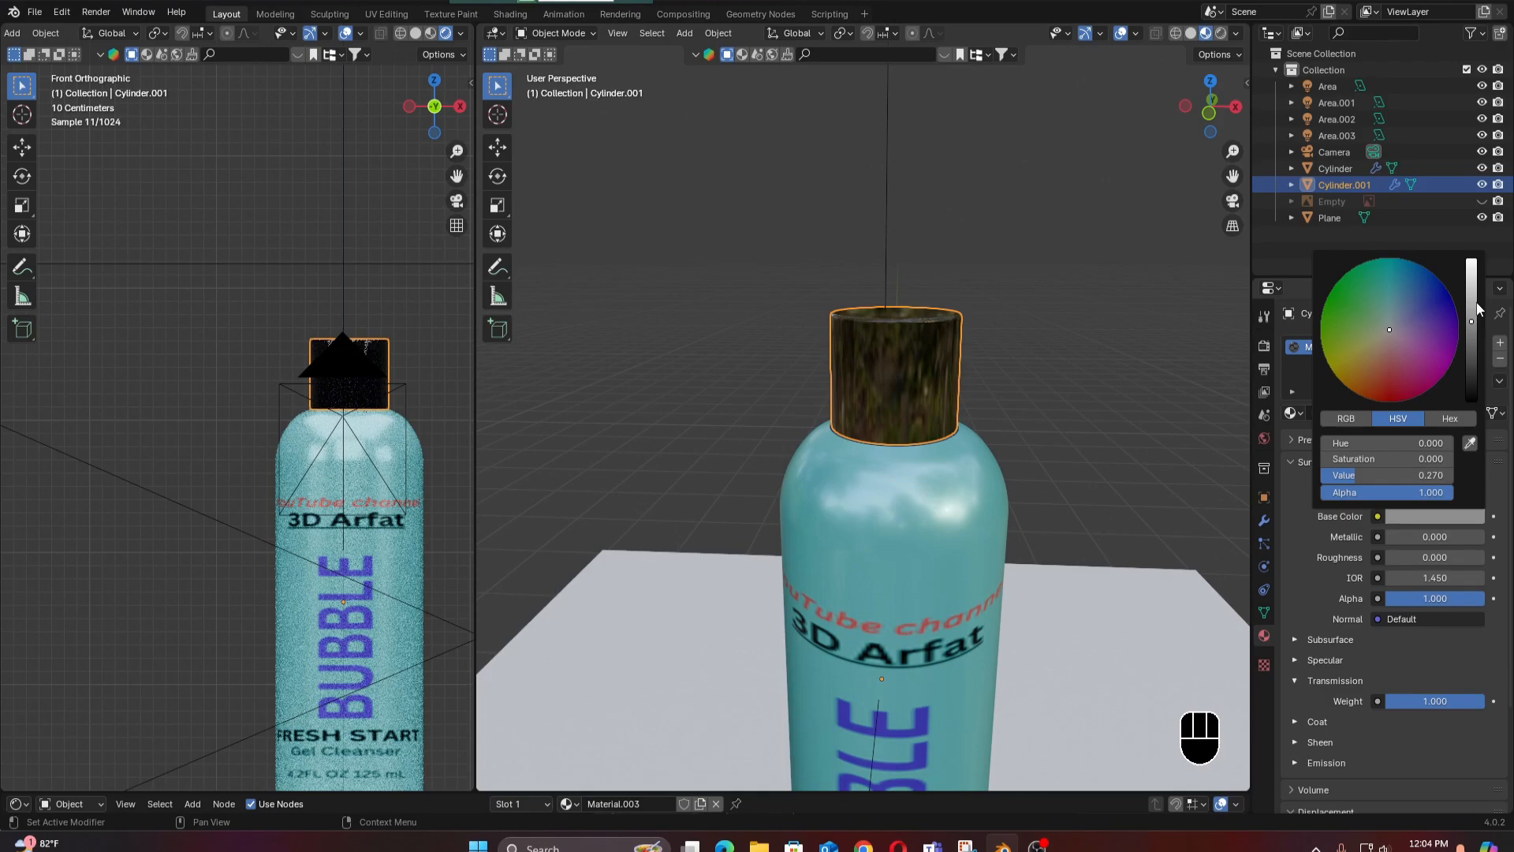
left_click(1472, 306)
left_click(1364, 352)
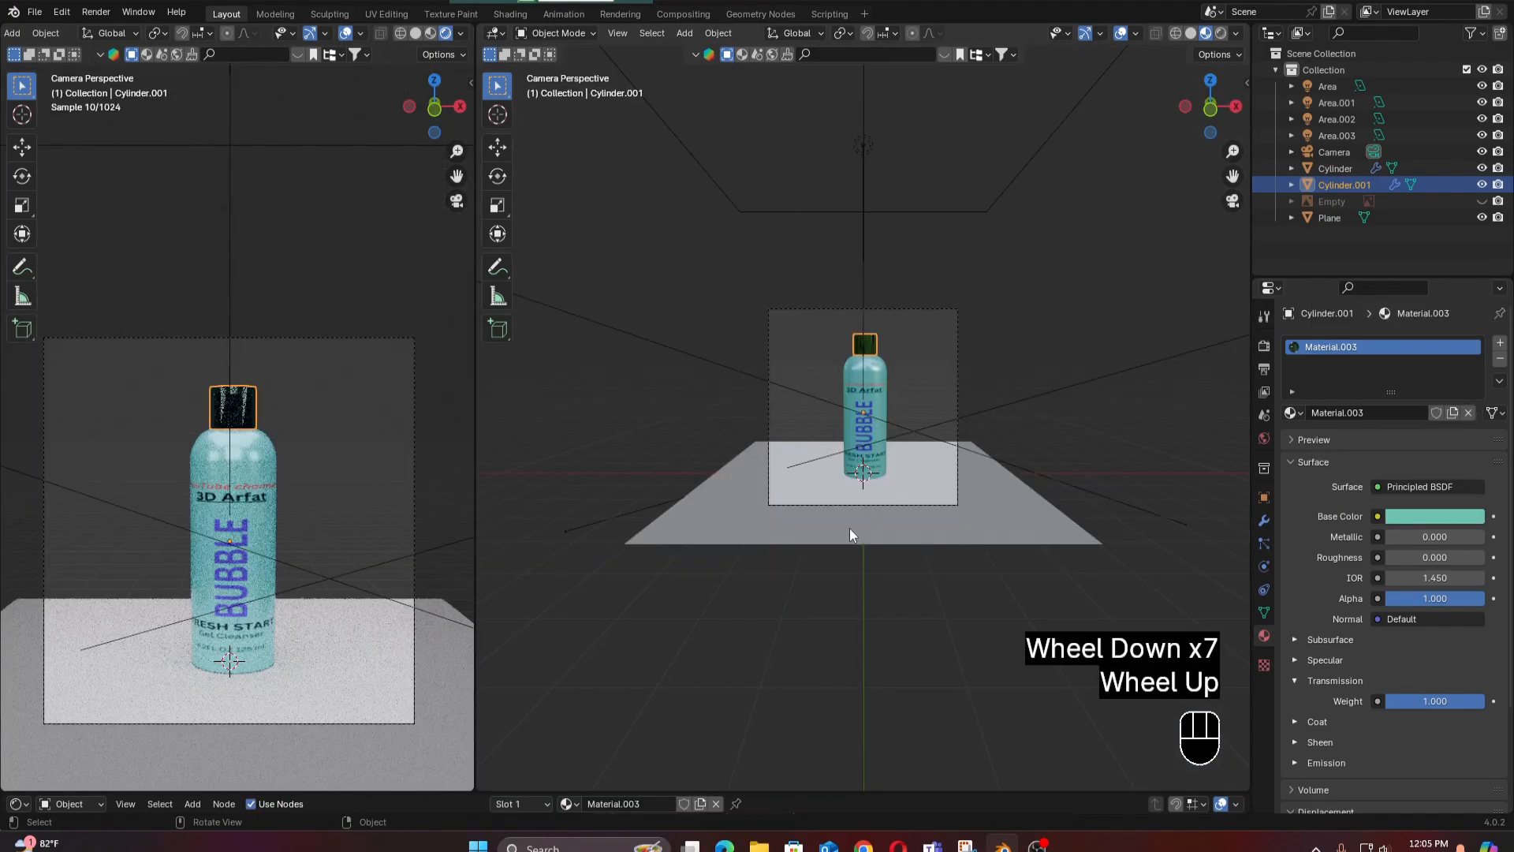
Select the floor plane and display the online asset library's results in the viewport.
scroll(850, 535, "up", 2)
left_click(851, 535)
middle_click_drag(850, 535, 910, 594)
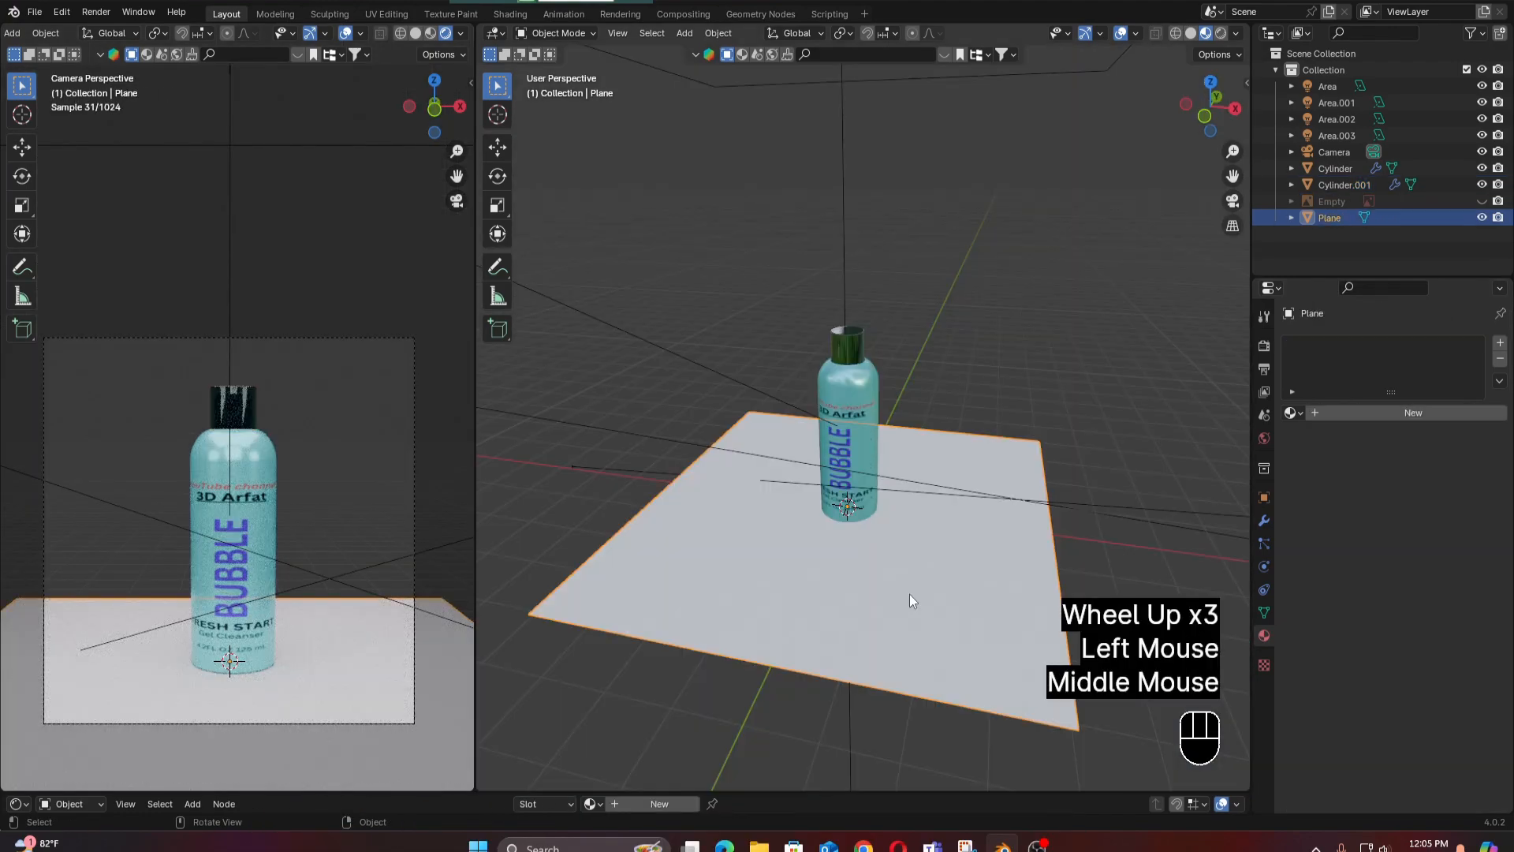
scroll(910, 594, "up", 1)
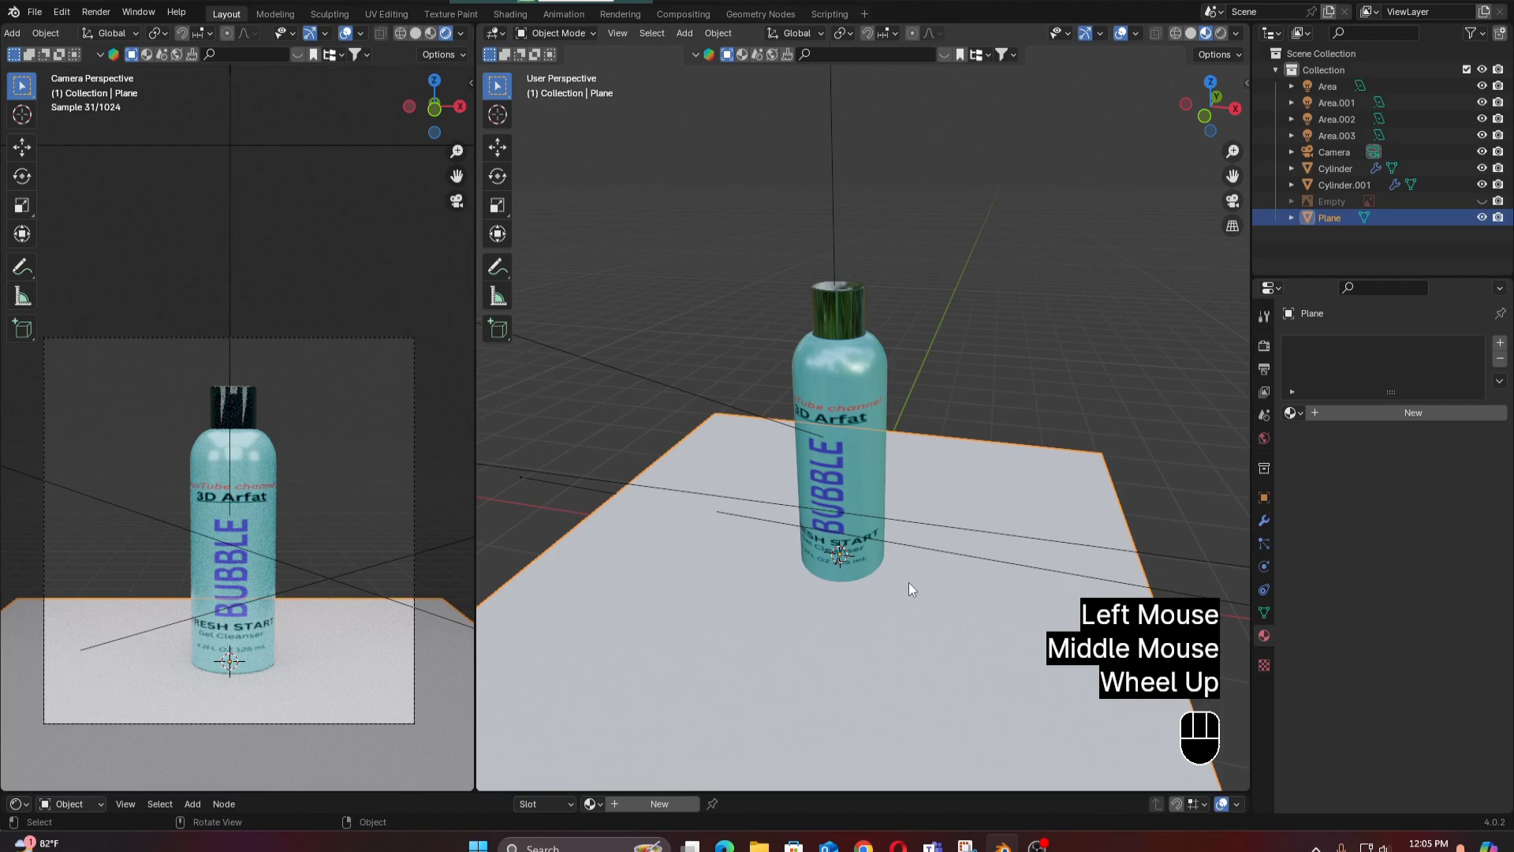
left_click(947, 58)
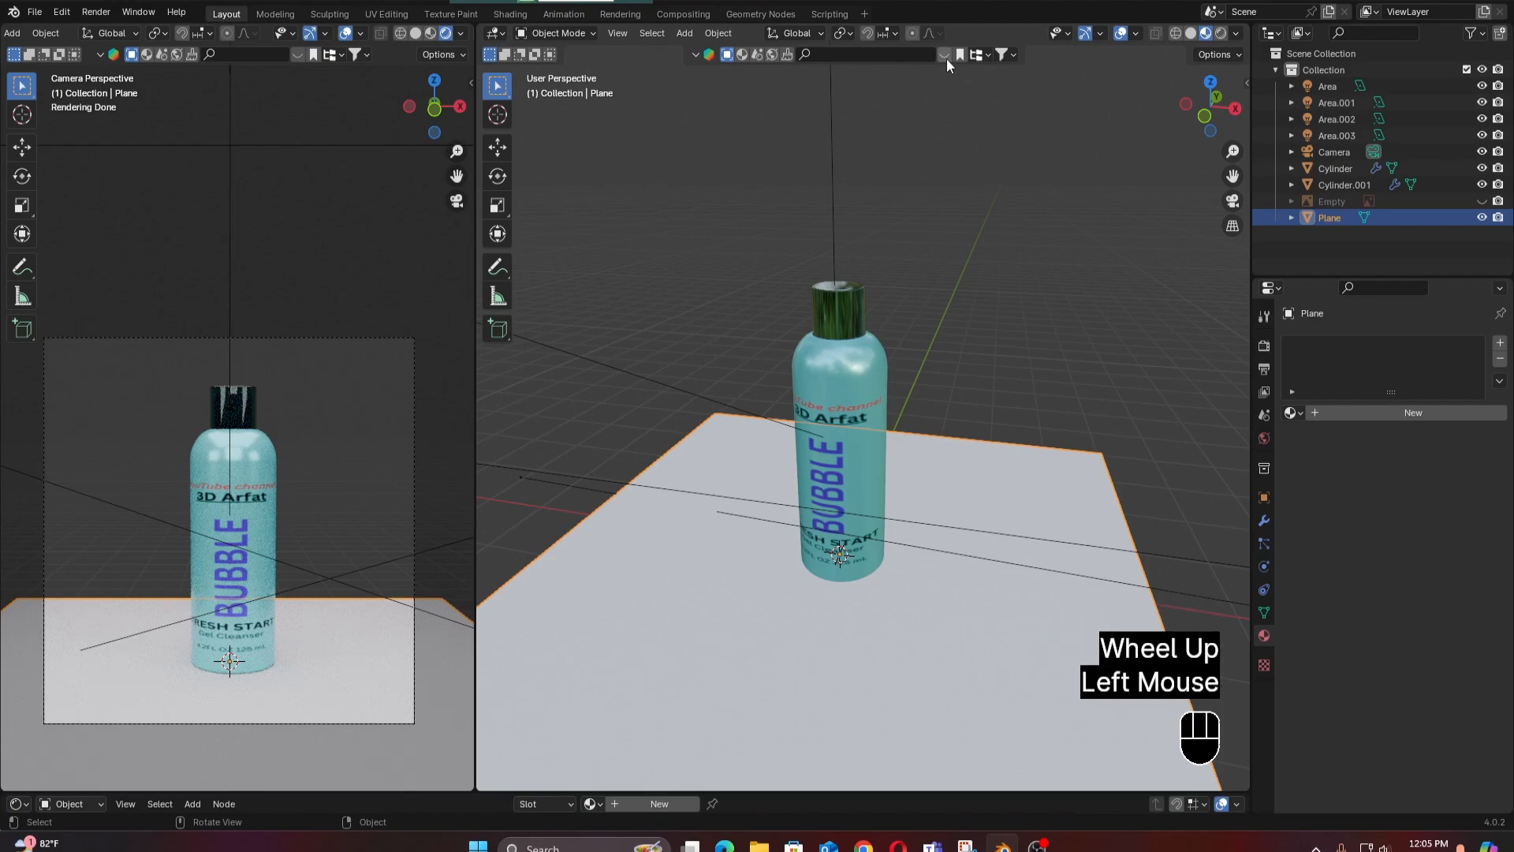
left_click(696, 53)
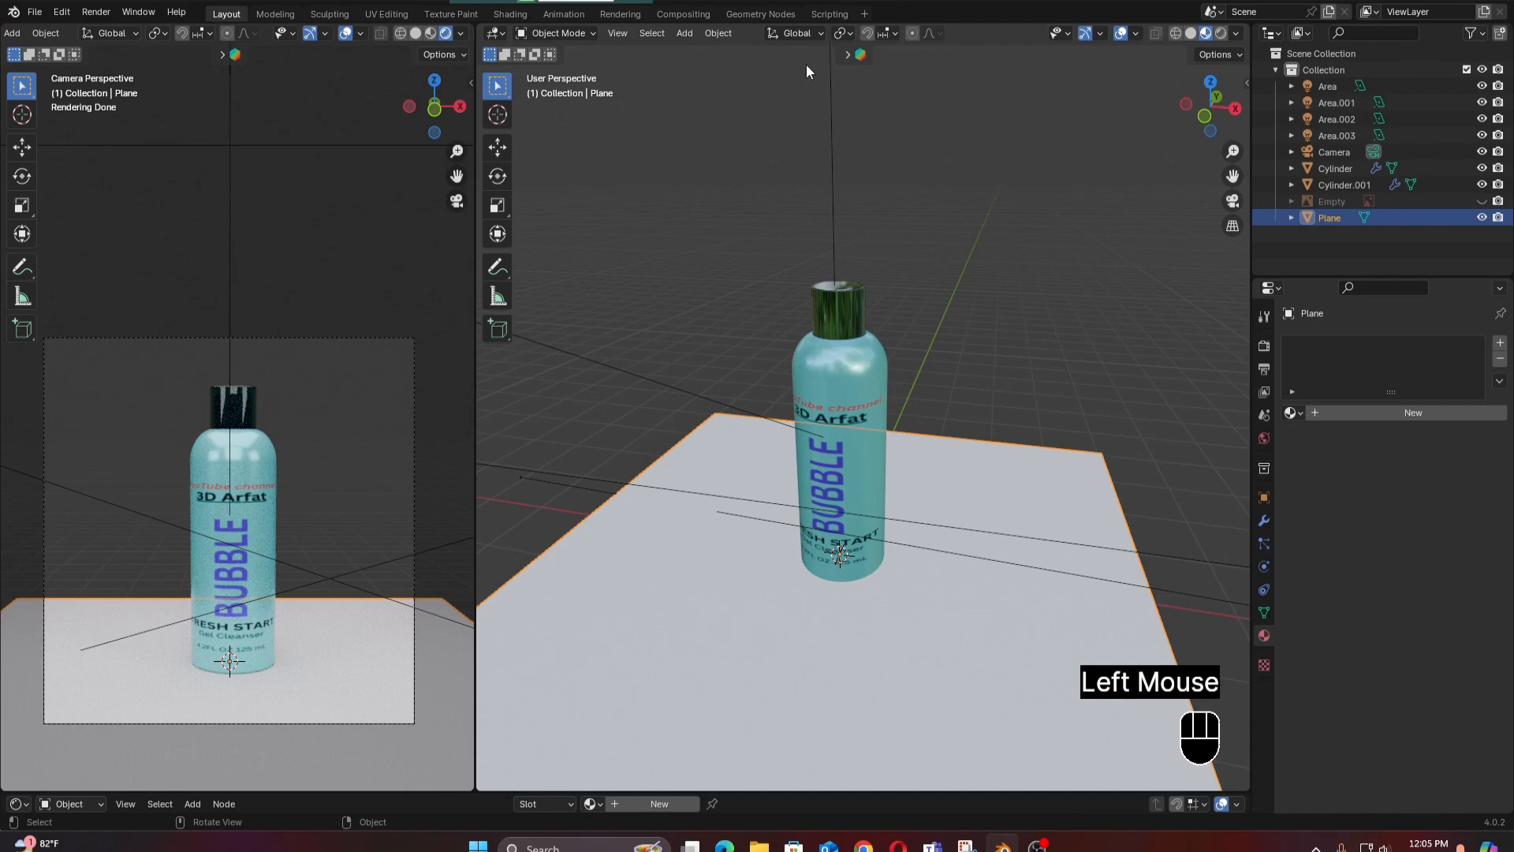
left_click(846, 54)
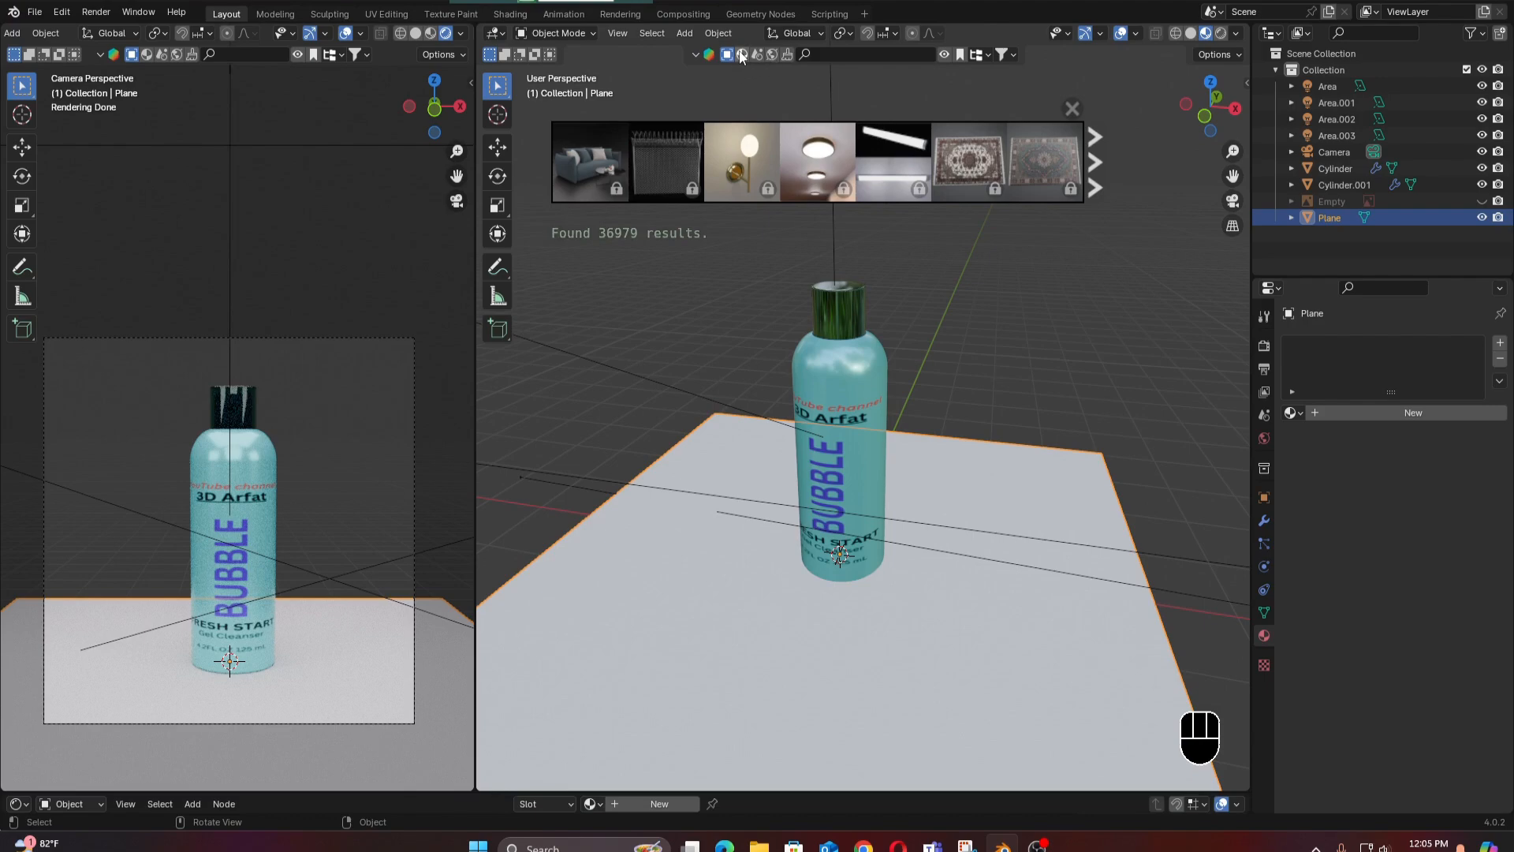
Search the asset library's models for "wood" and check the HDR category.
left_click(847, 54)
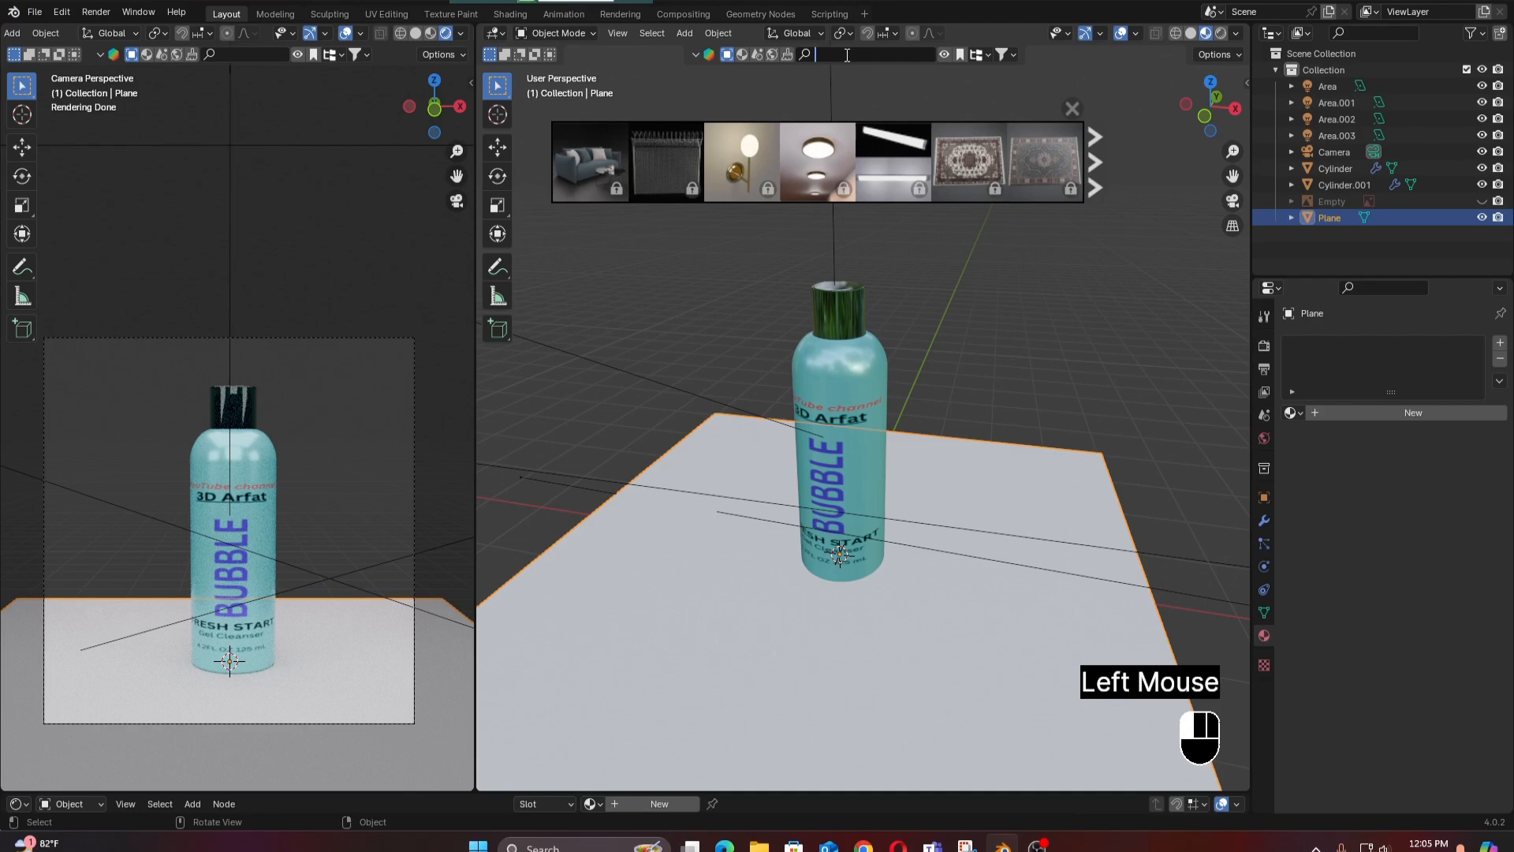
type("wood")
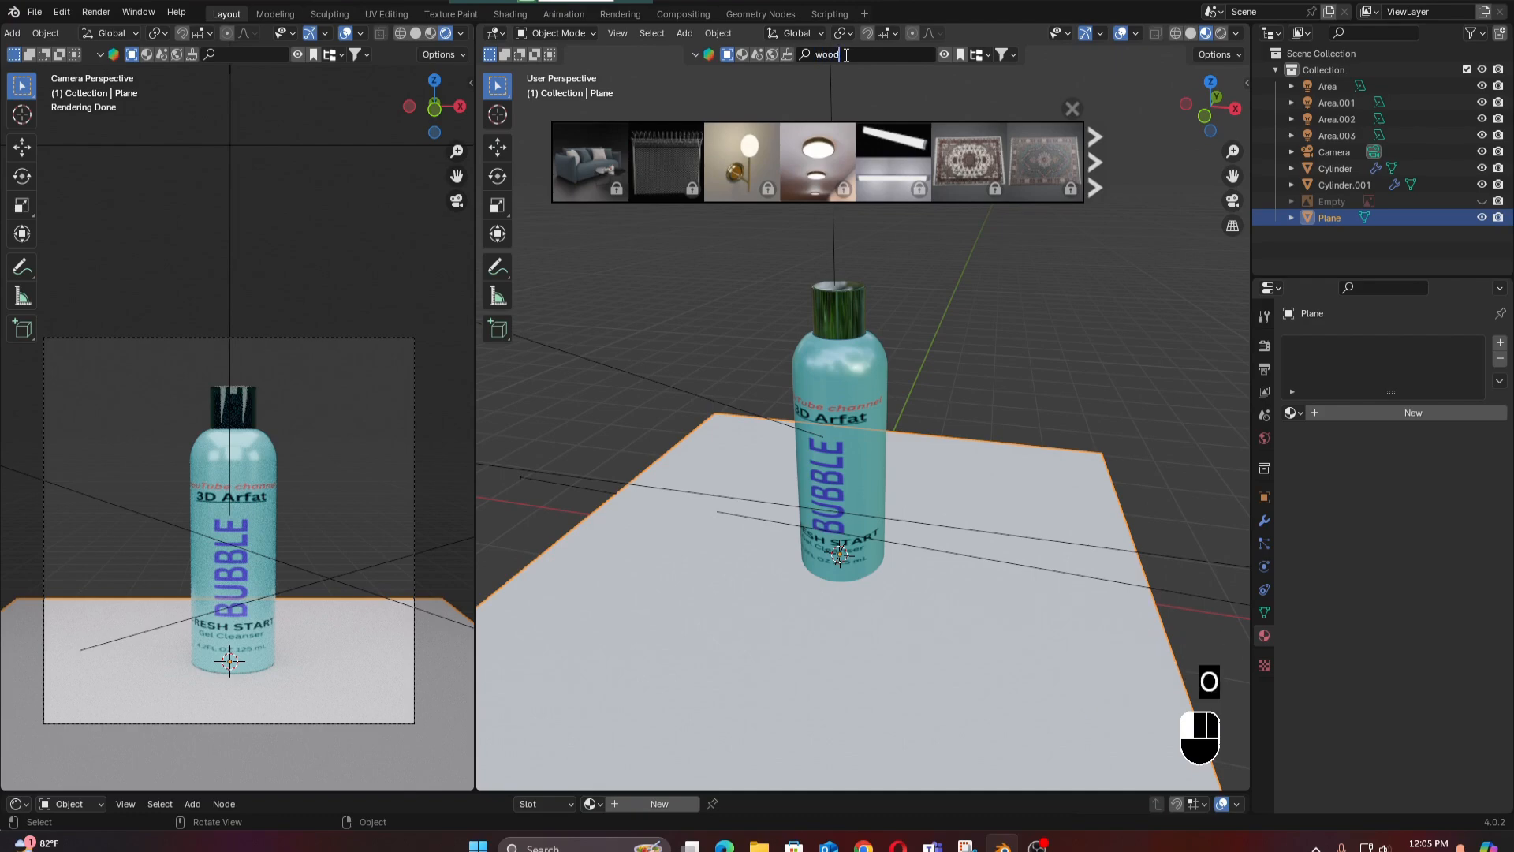
key("Return")
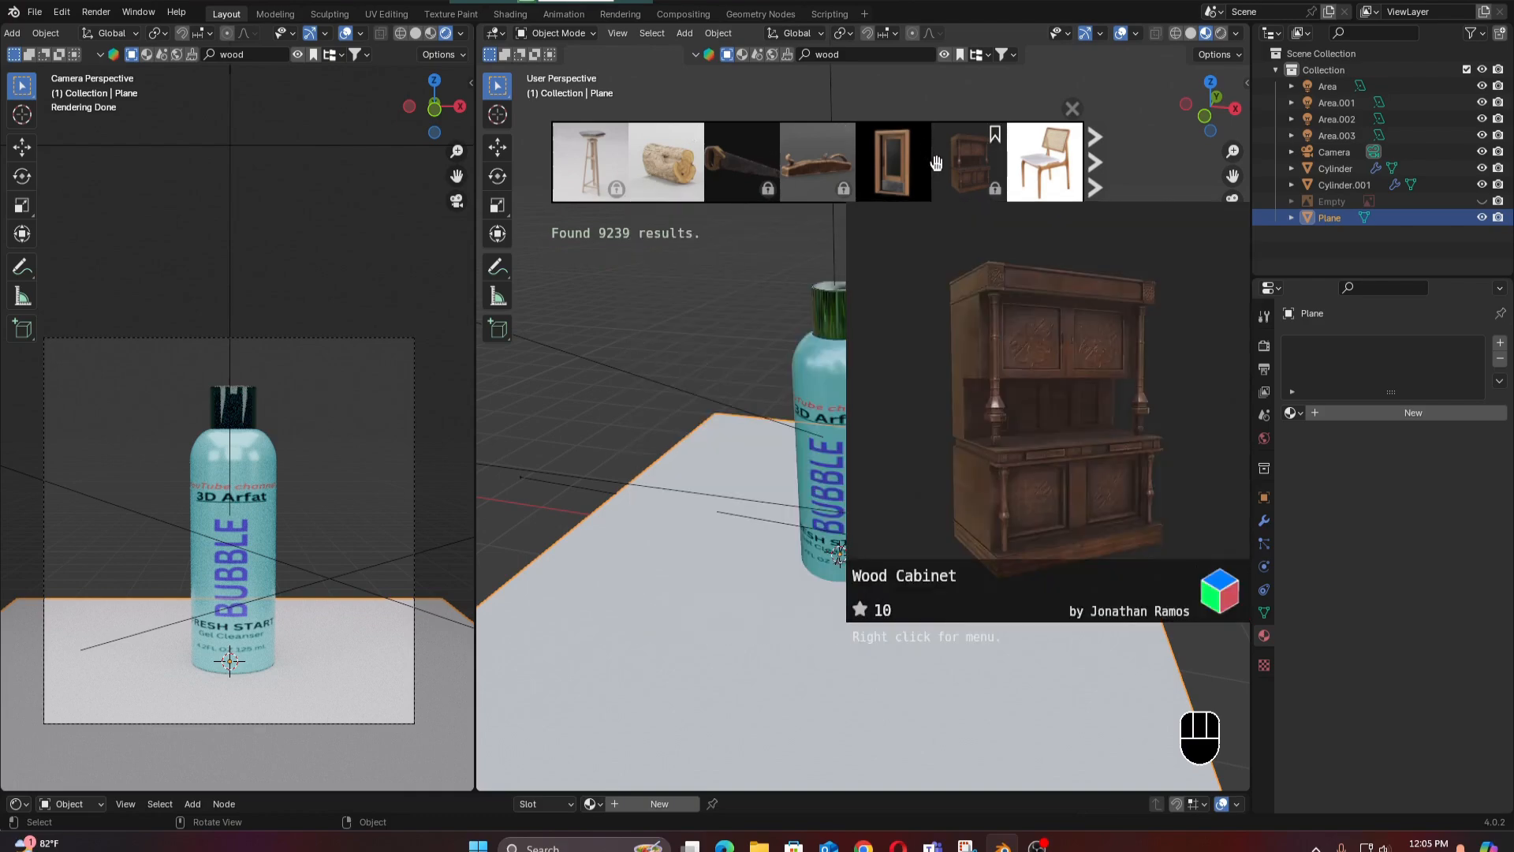
left_click(771, 55)
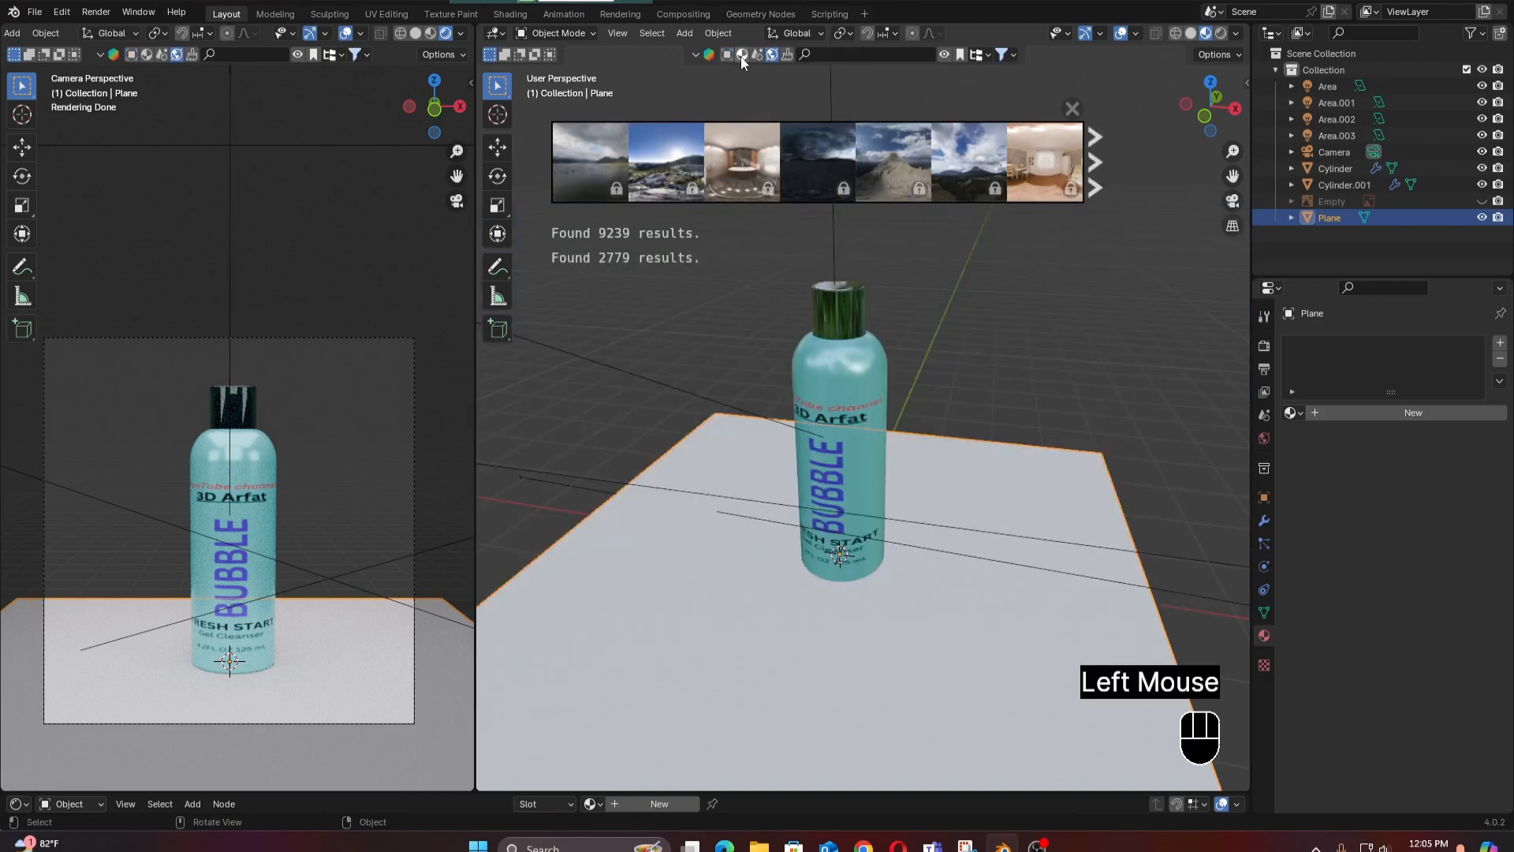
left_click(742, 57)
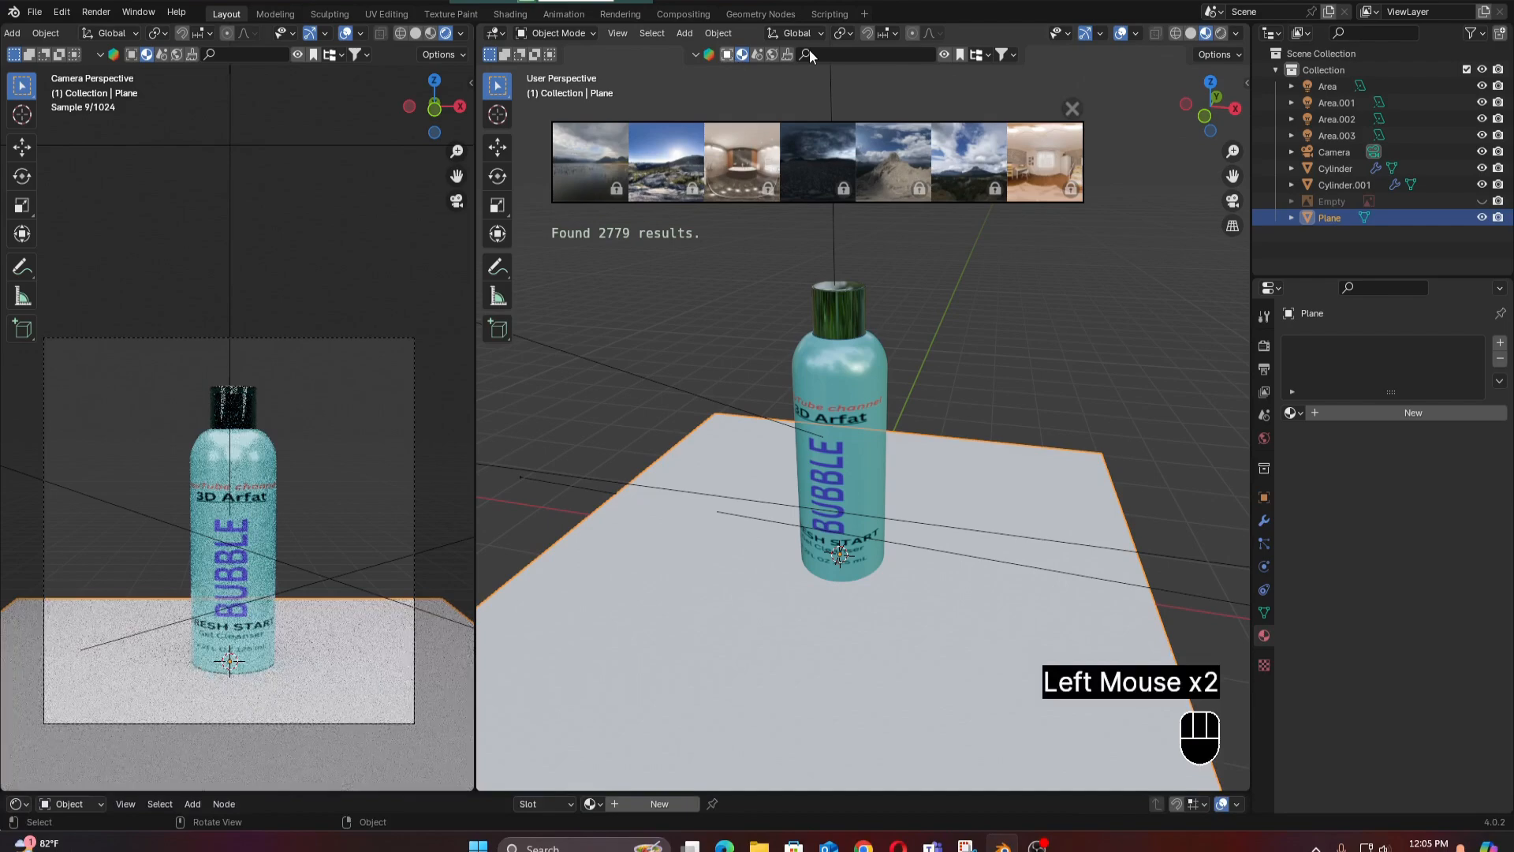
left_click(727, 54)
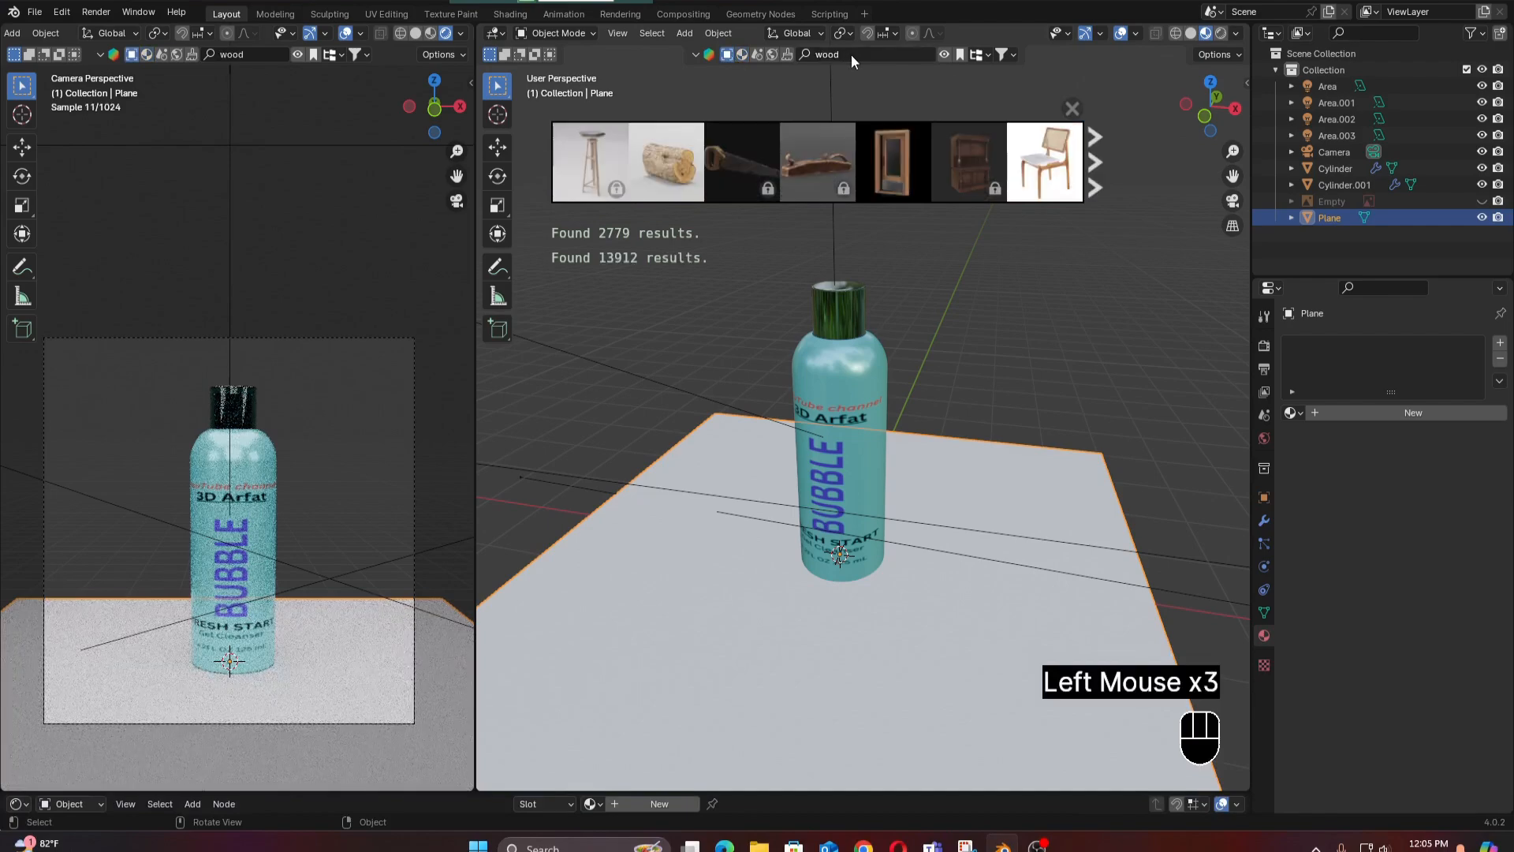
Search the asset library's materials for "wood".
left_click(742, 54)
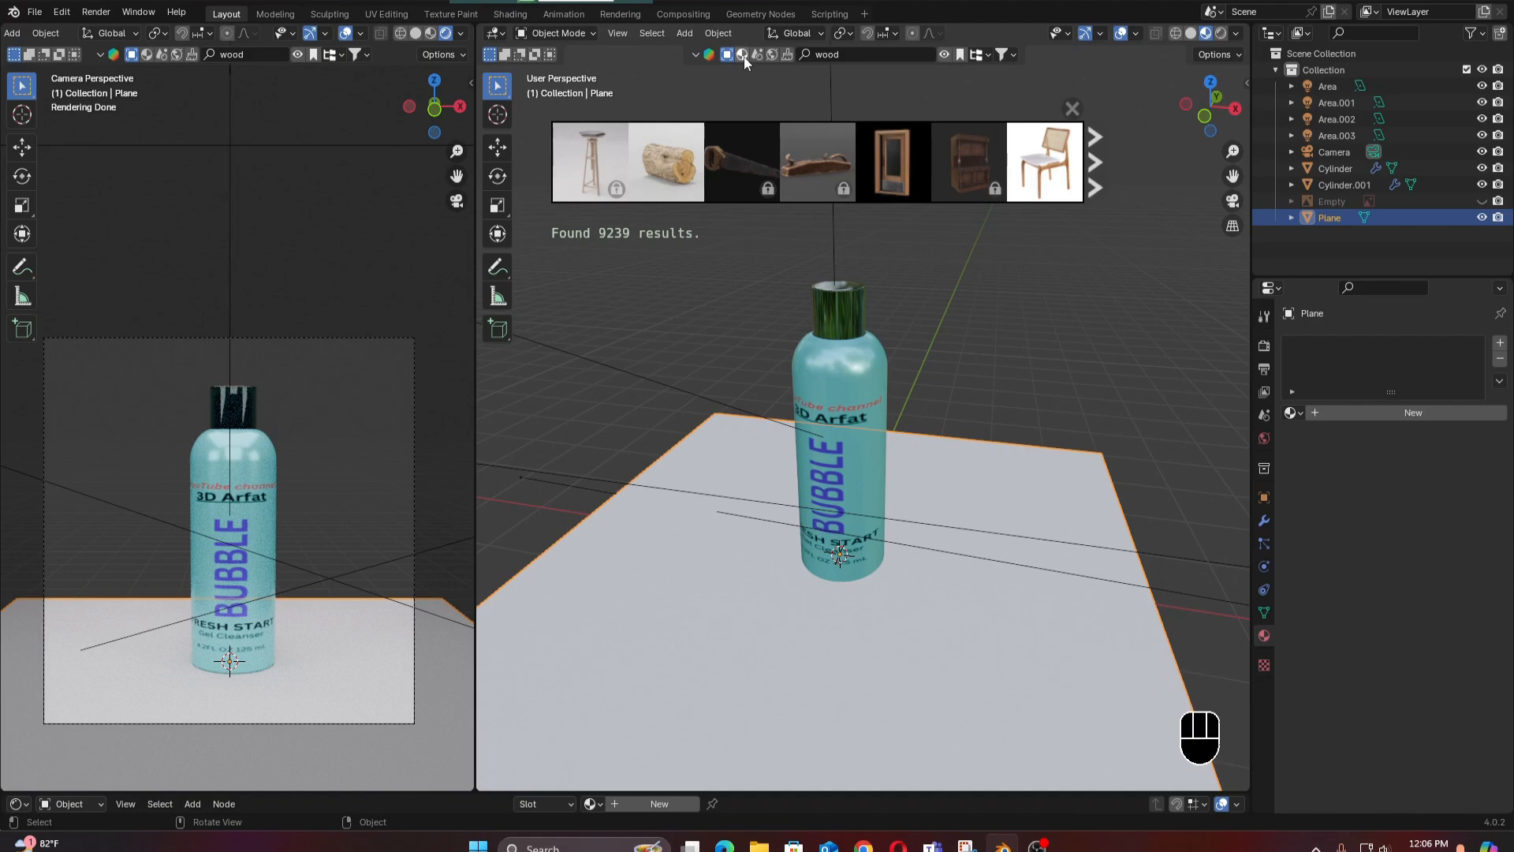
left_click(742, 54)
left_click(870, 56)
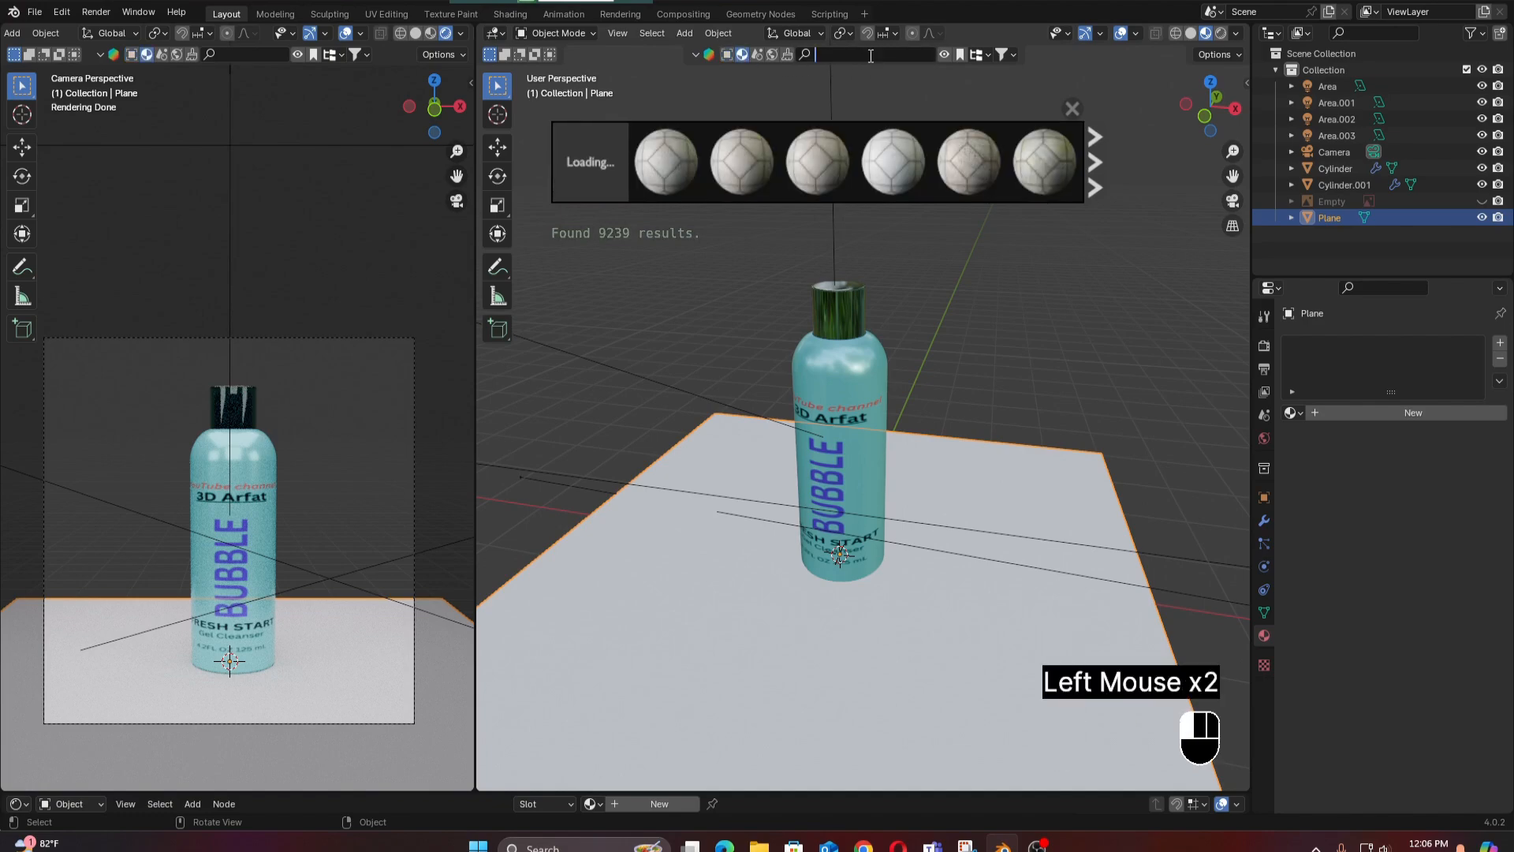
type("woo")
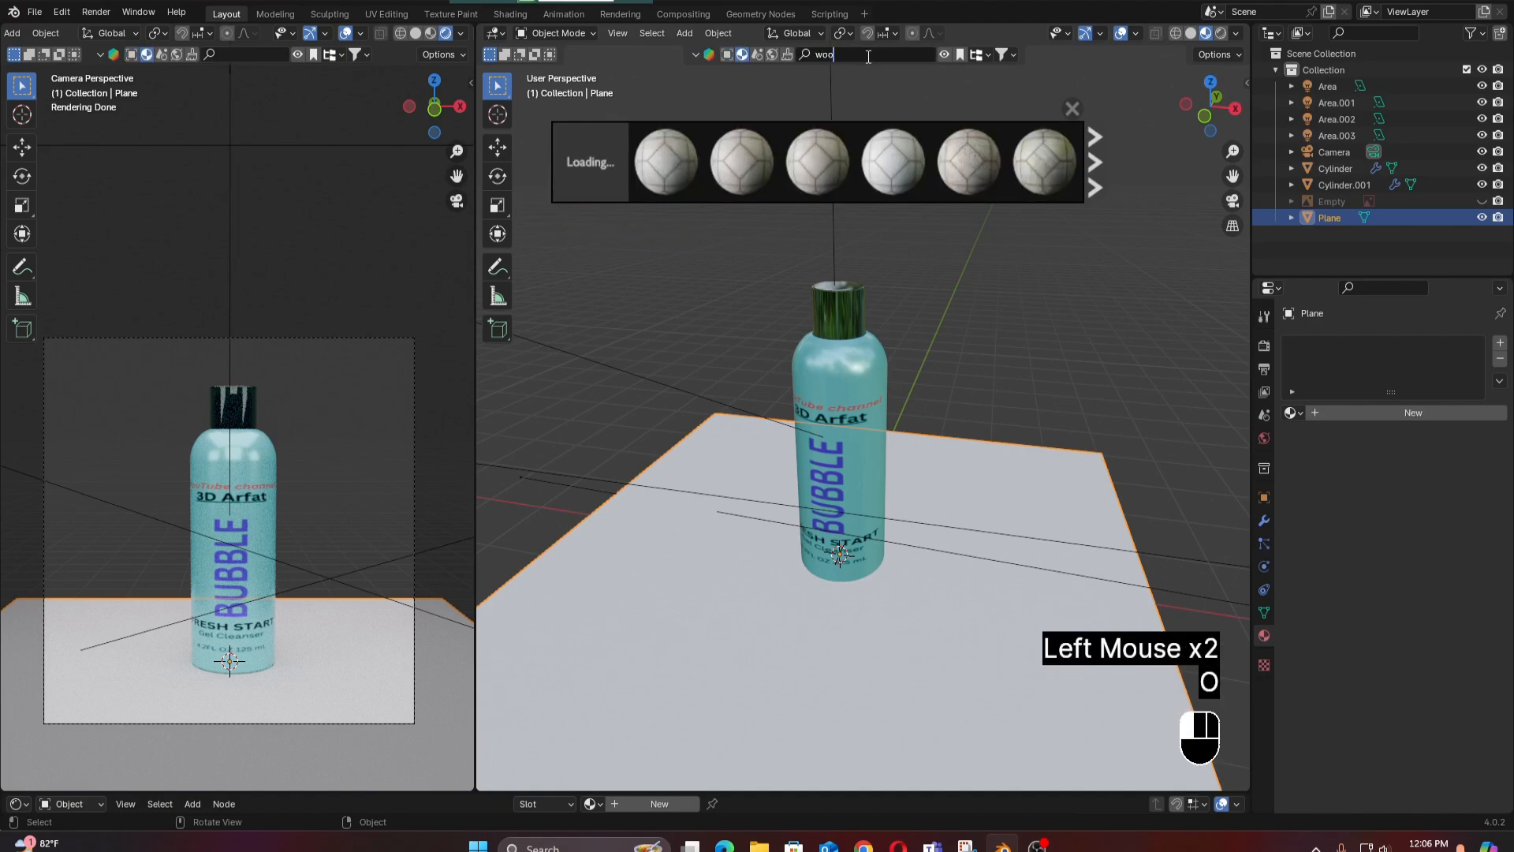
type("d")
key("Return")
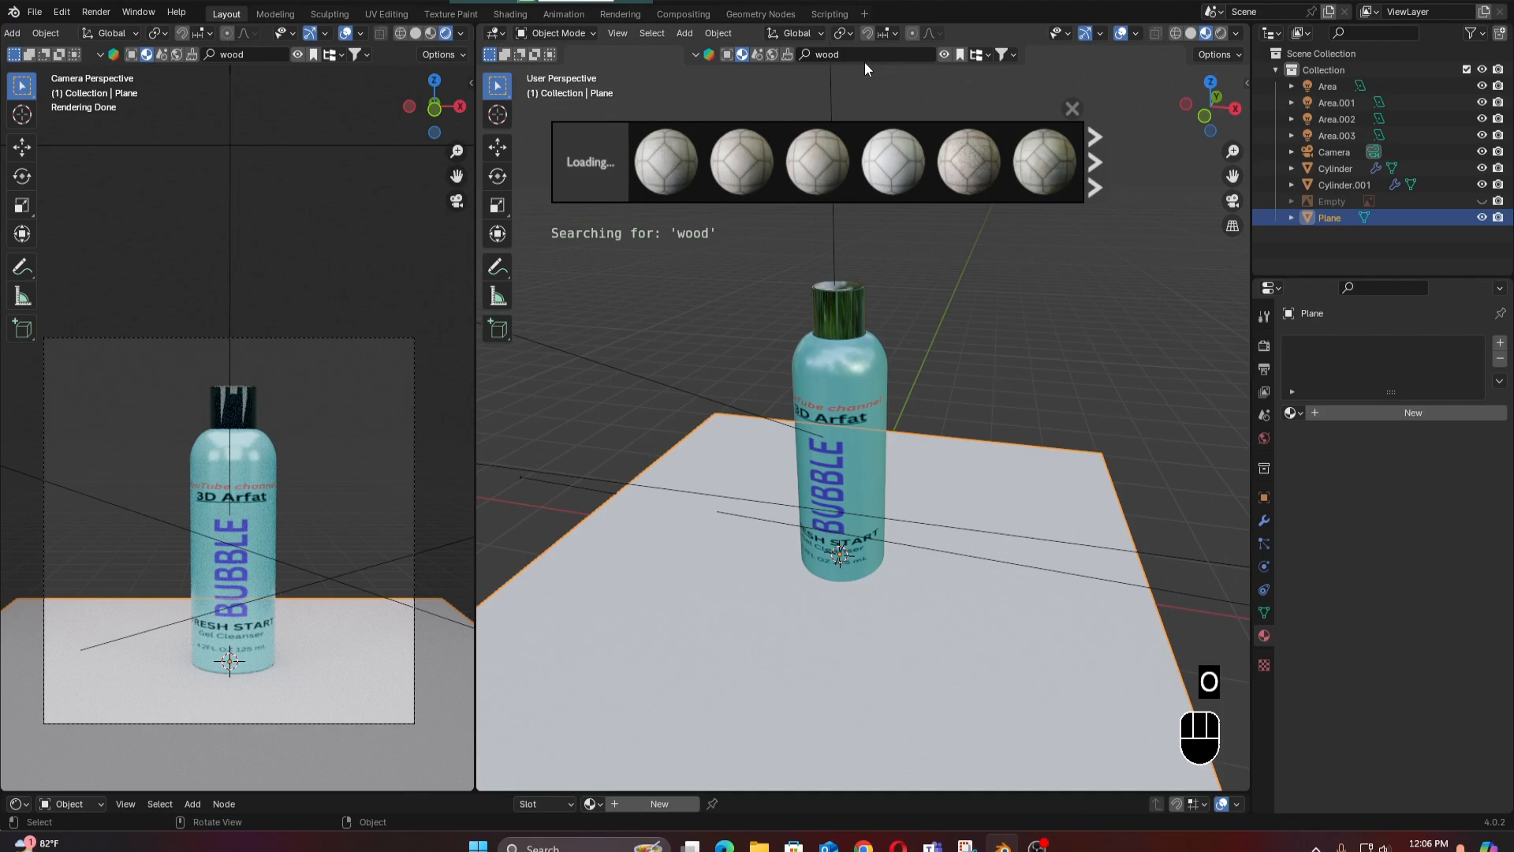
Browse the wood materials and apply the glossy dark brown Wood material to the floor plane.
mouse_move(887, 171)
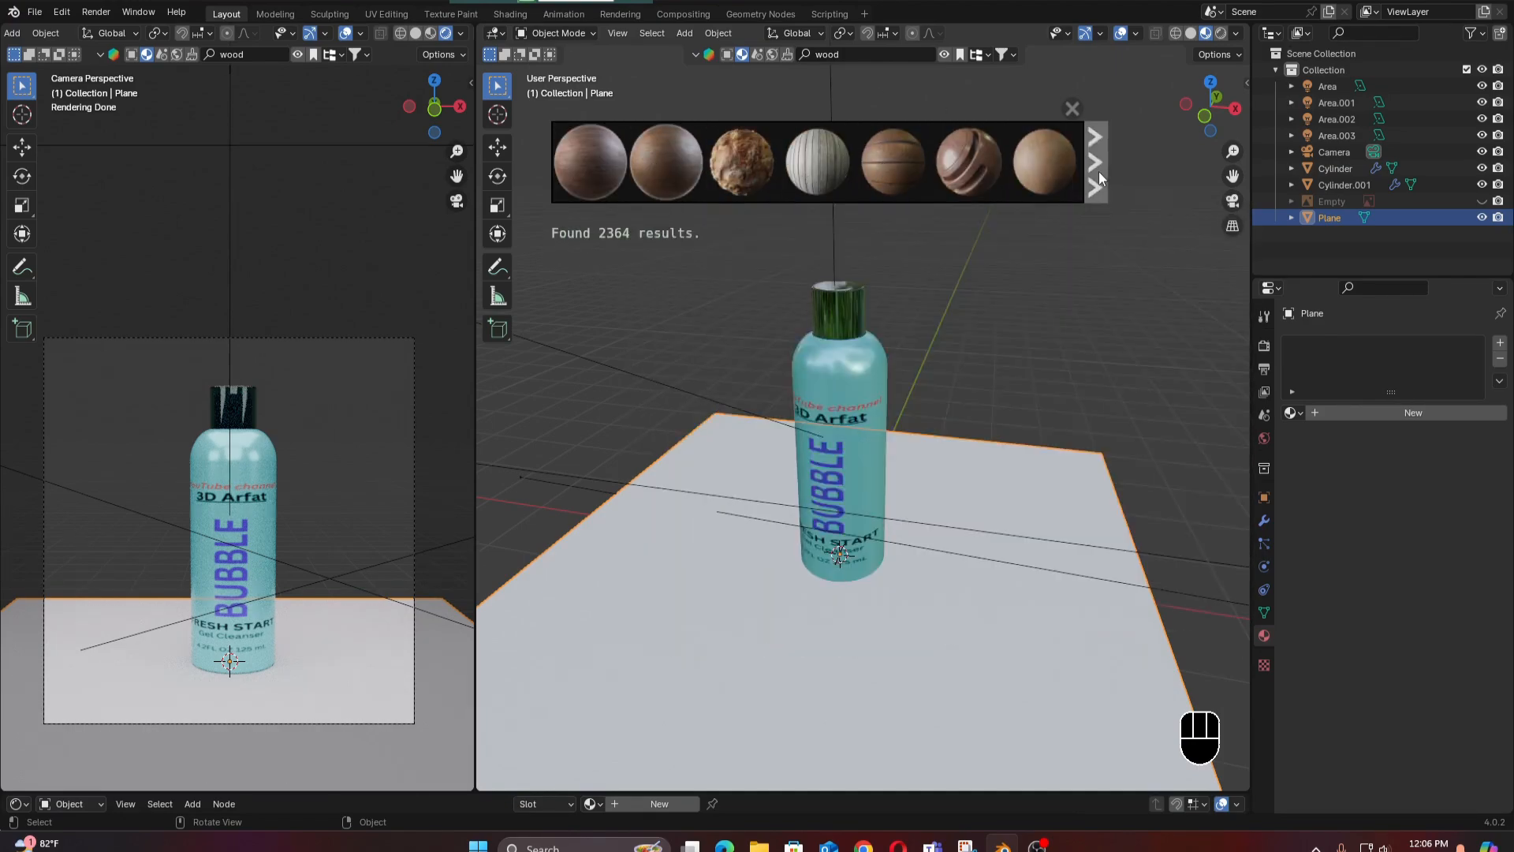
left_click(1101, 178)
mouse_move(598, 169)
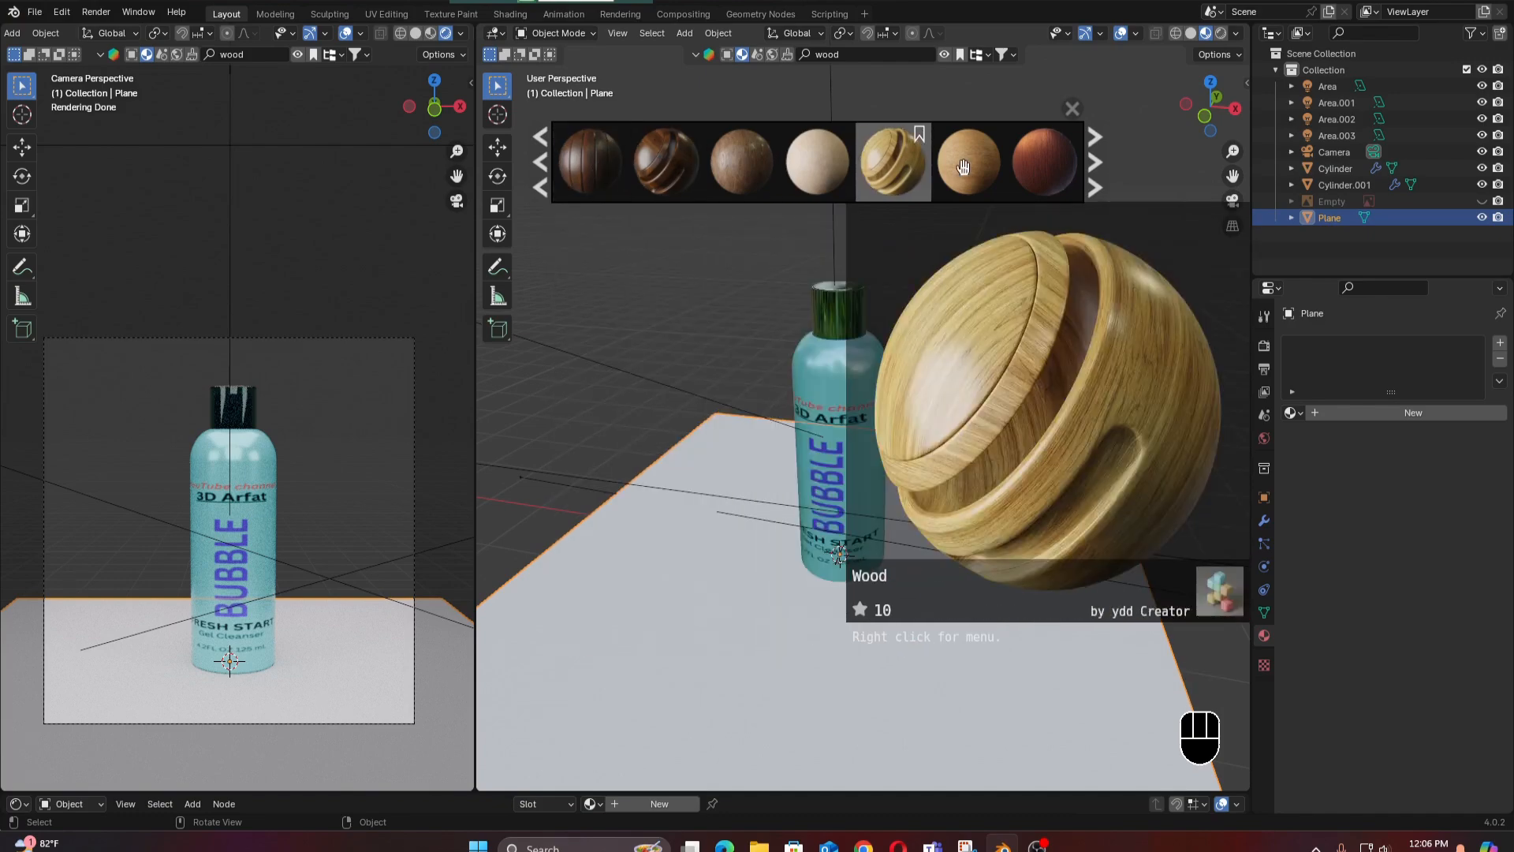
mouse_move(680, 152)
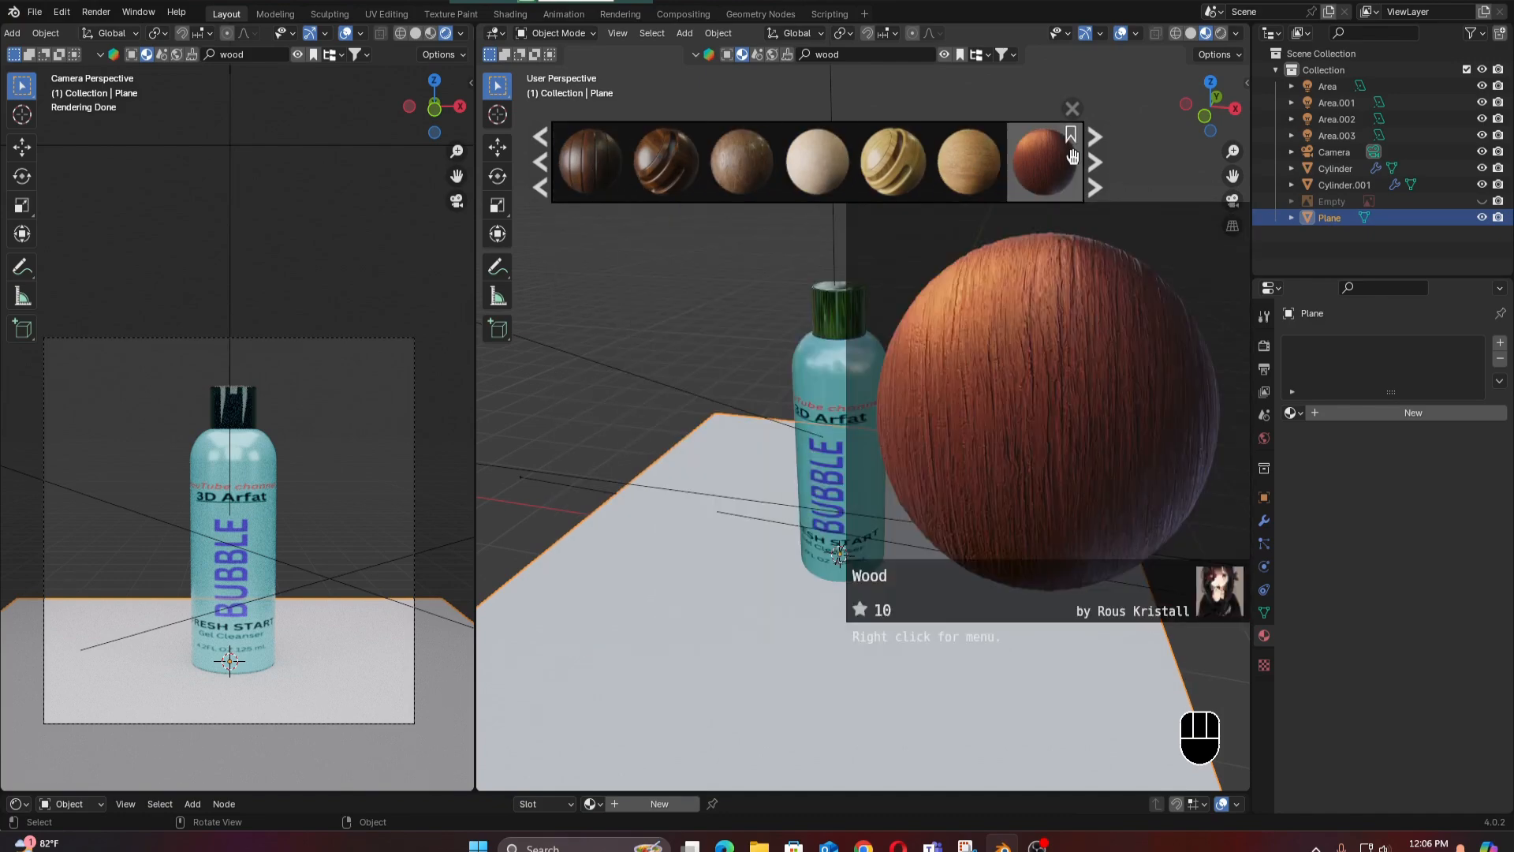
left_click(1101, 163)
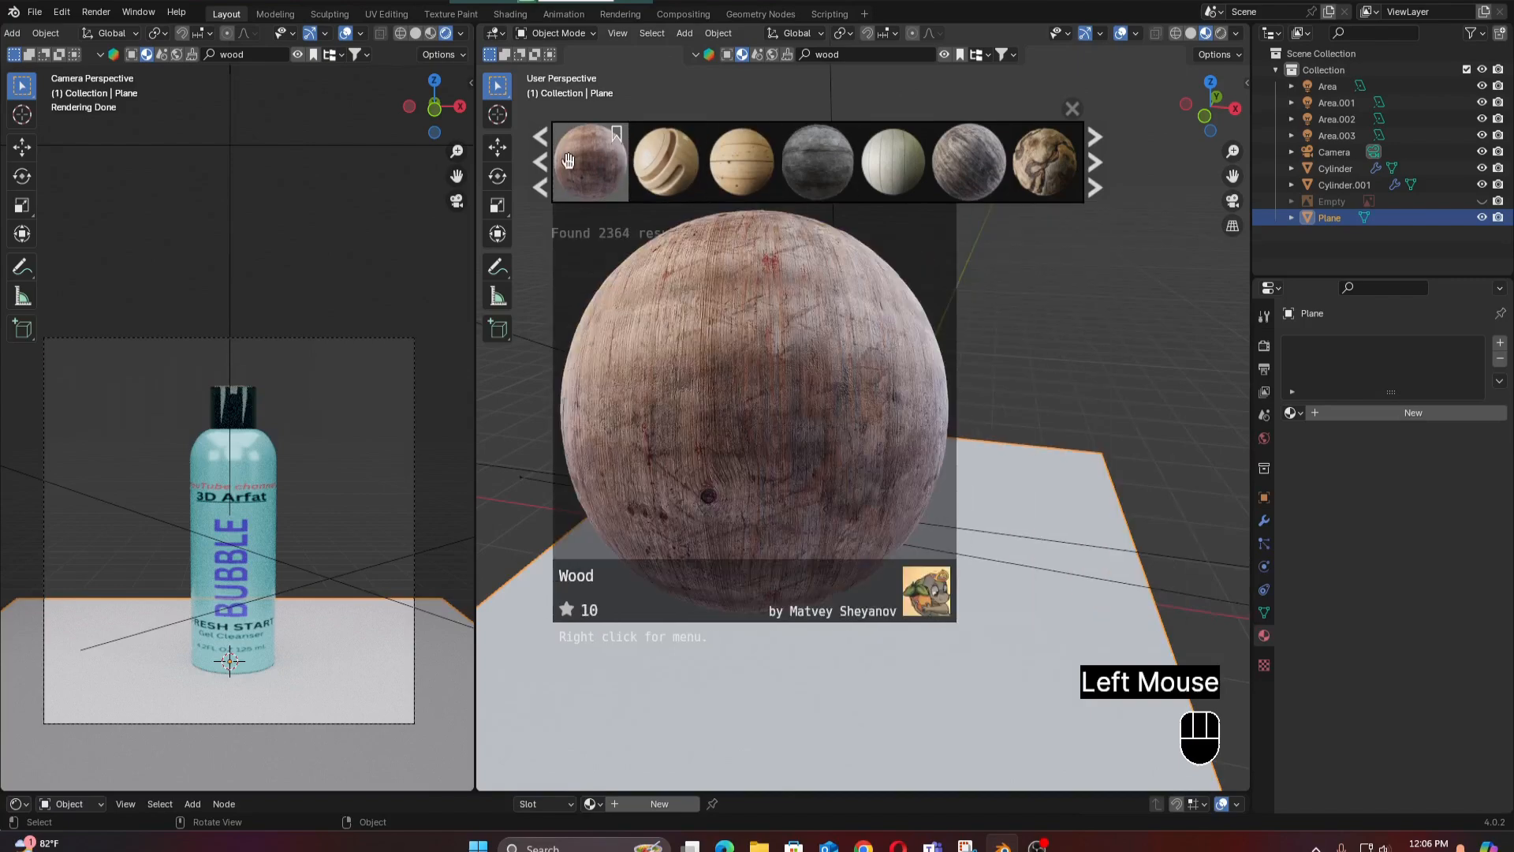
double_click(542, 164)
left_click(666, 167)
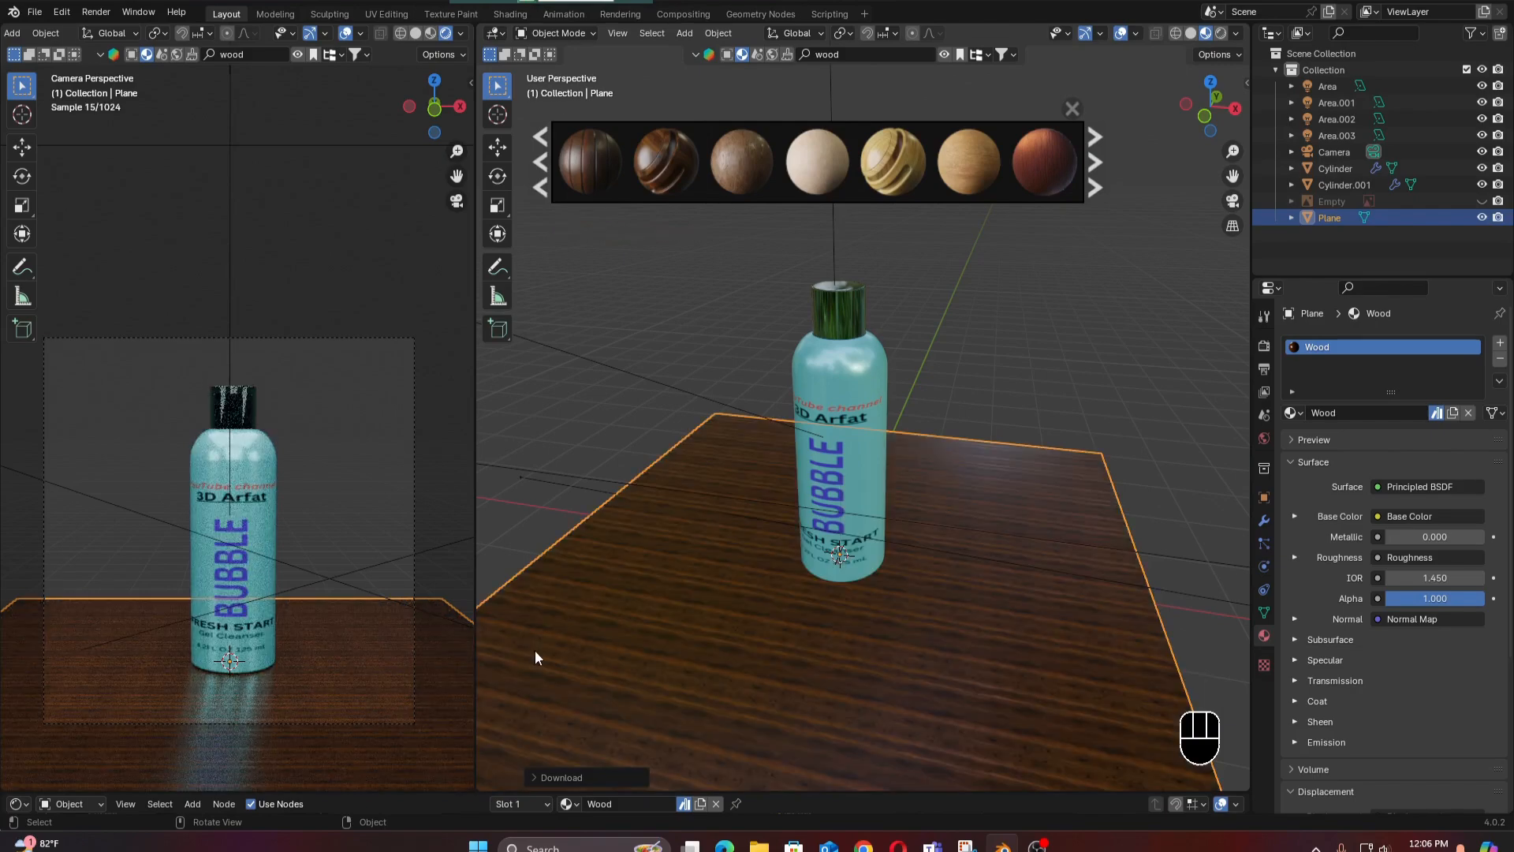
Unwrap the floor plane with Smart UV Project at a 66° angle limit and return to the layout workspace.
left_click(388, 14)
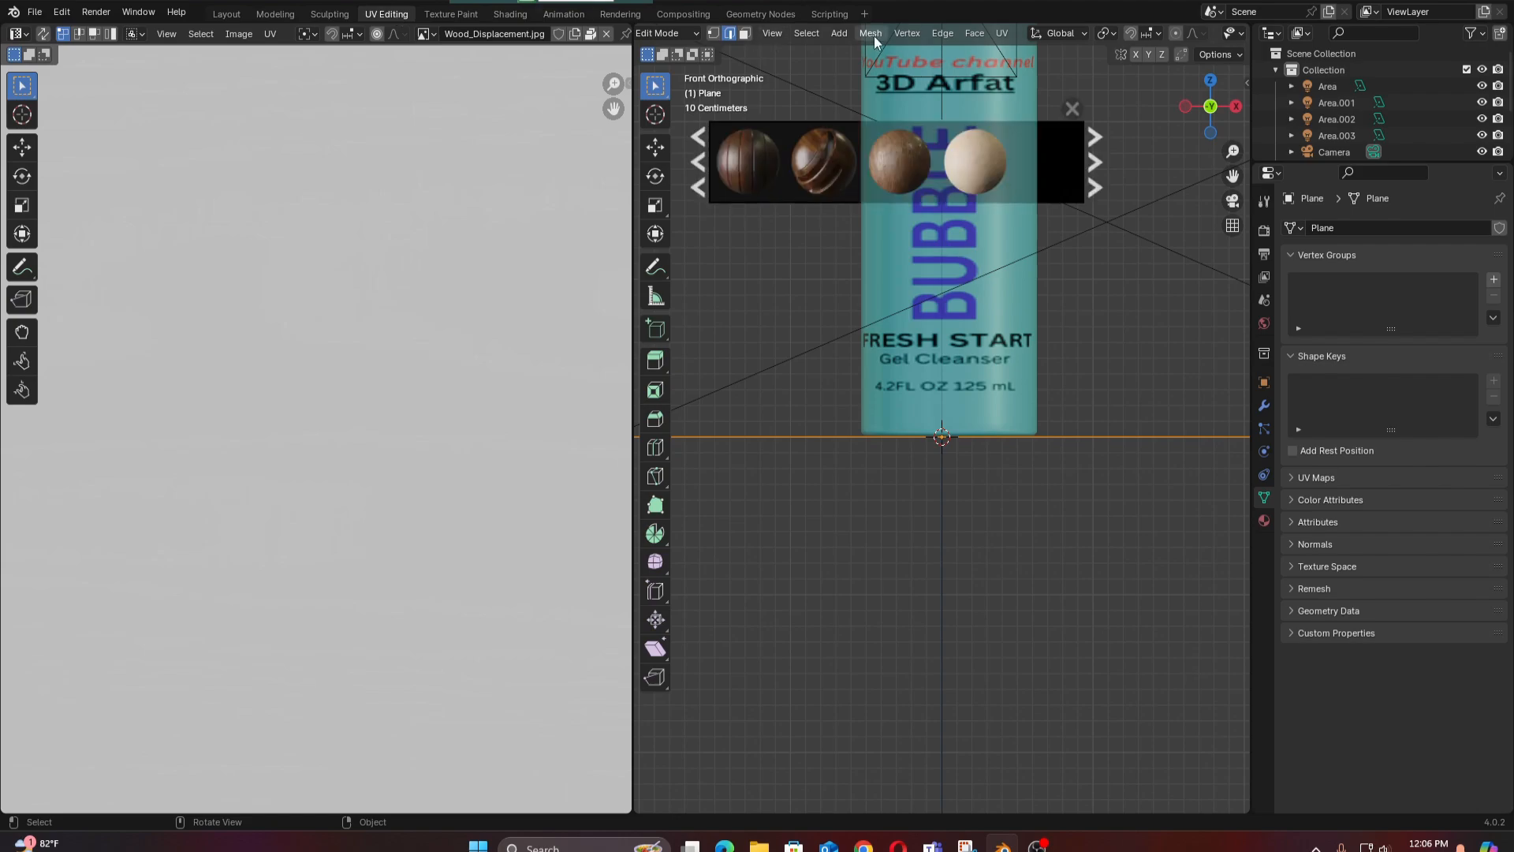
left_click(1000, 33)
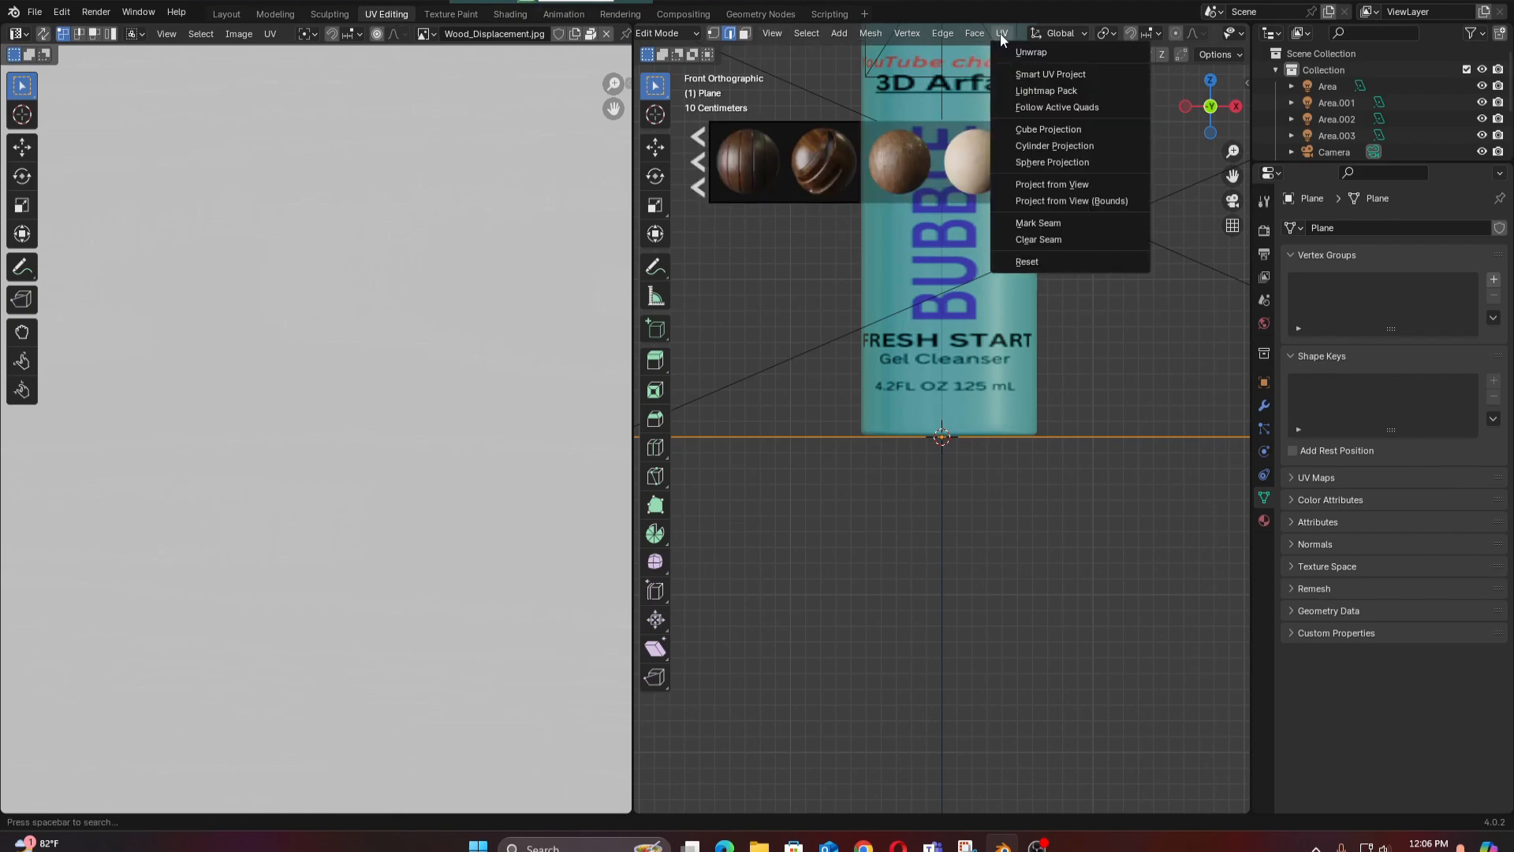
left_click(1080, 72)
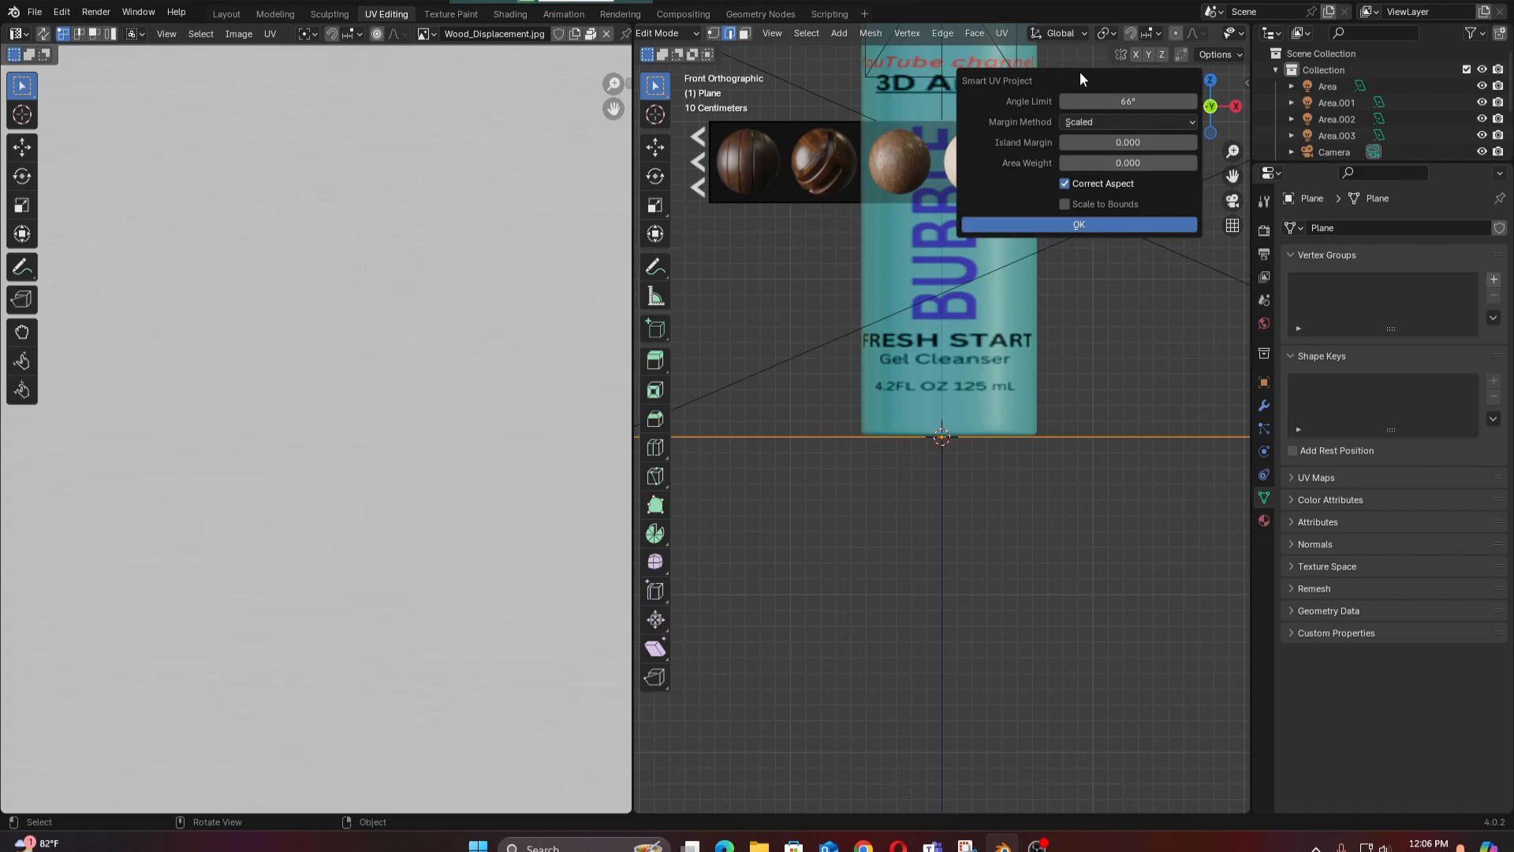
left_click(1080, 226)
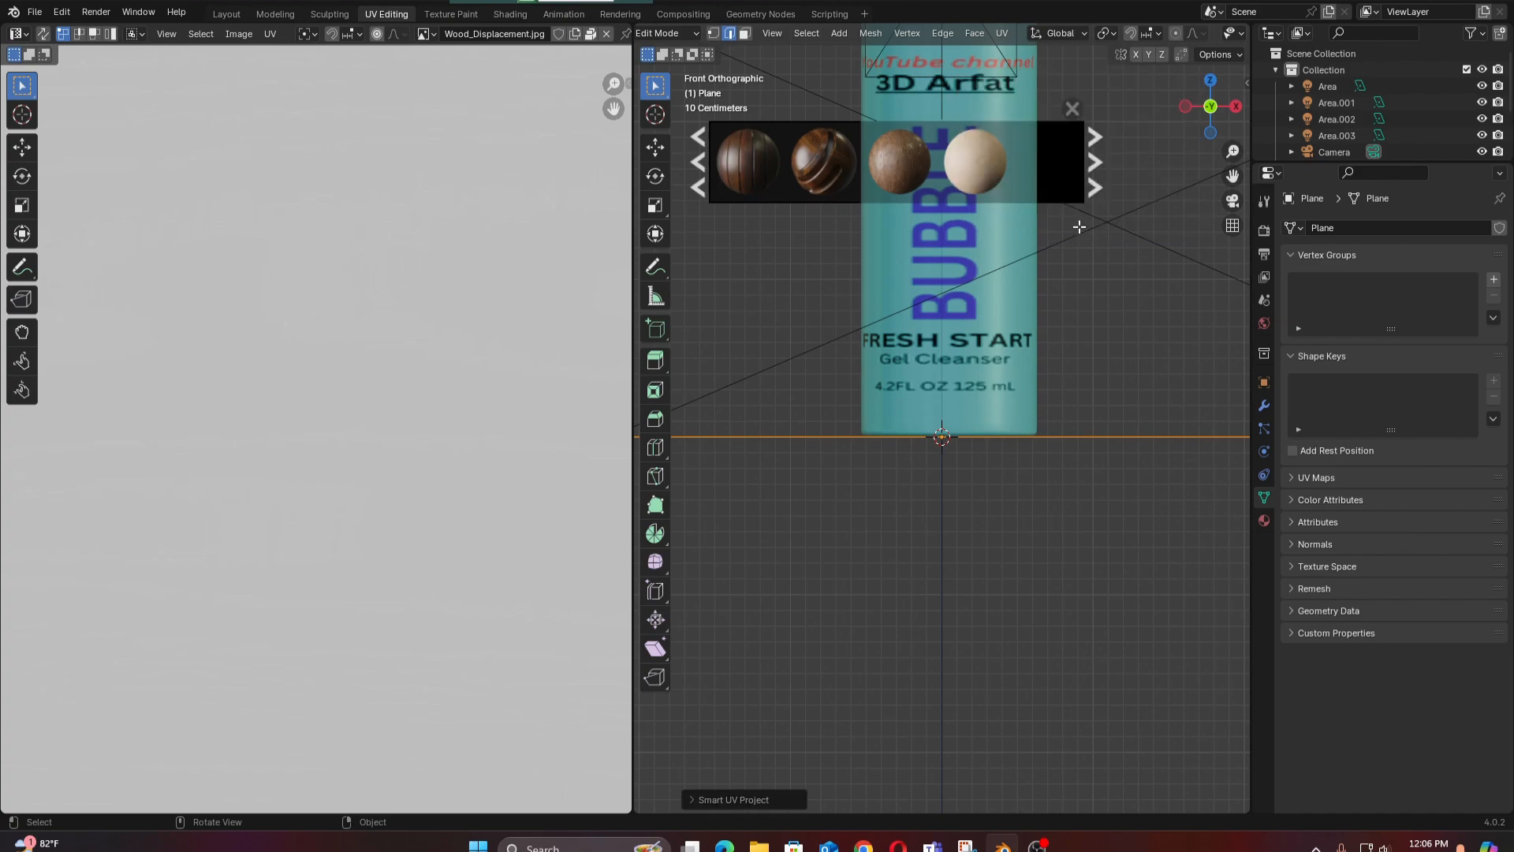
left_click(227, 14)
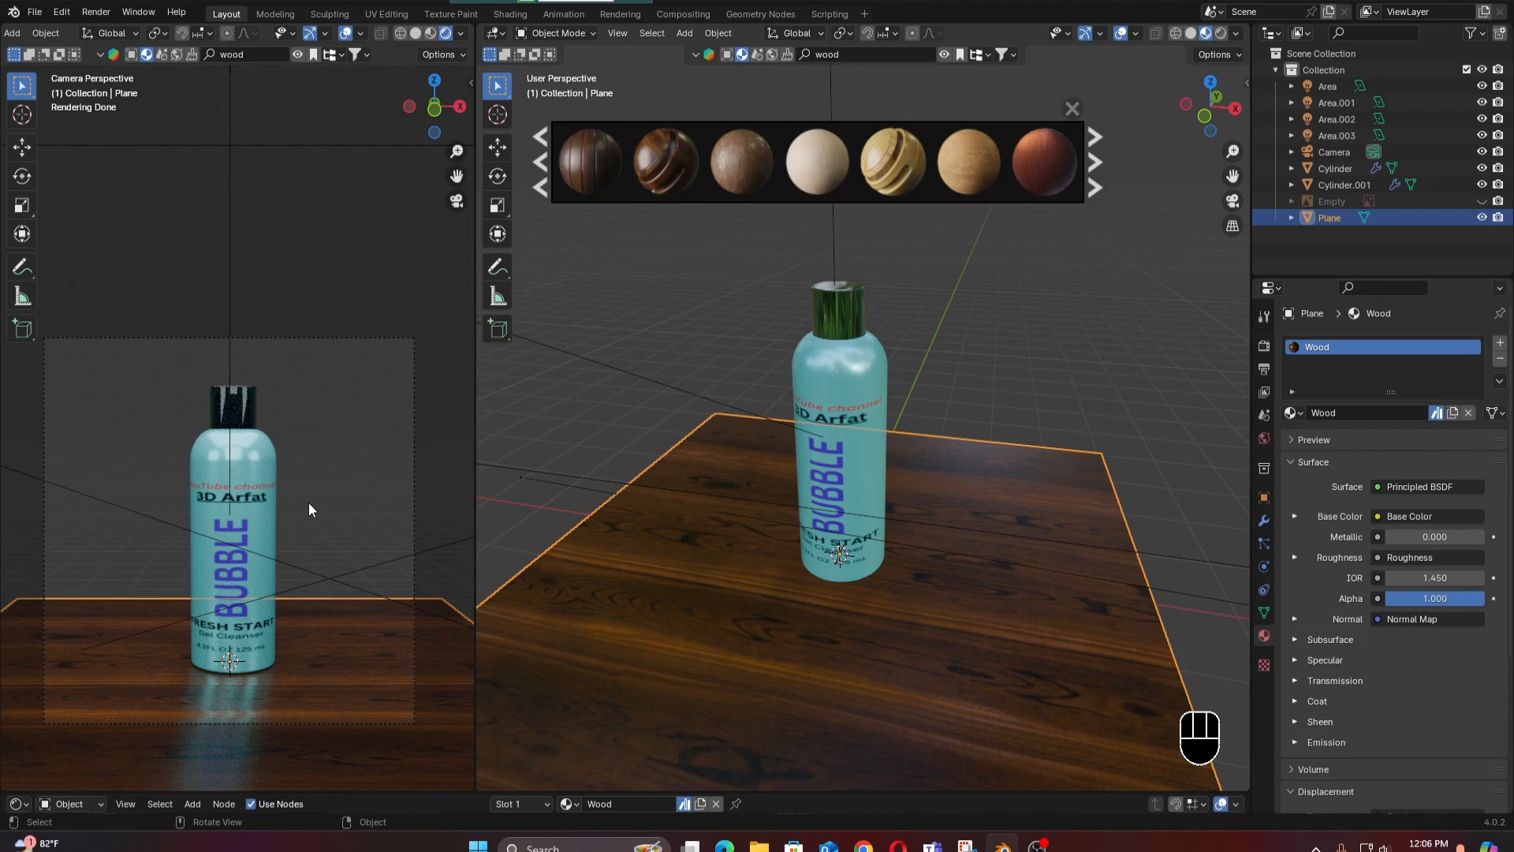
Set the world background's color input to an Environment Texture.
left_click(1264, 439)
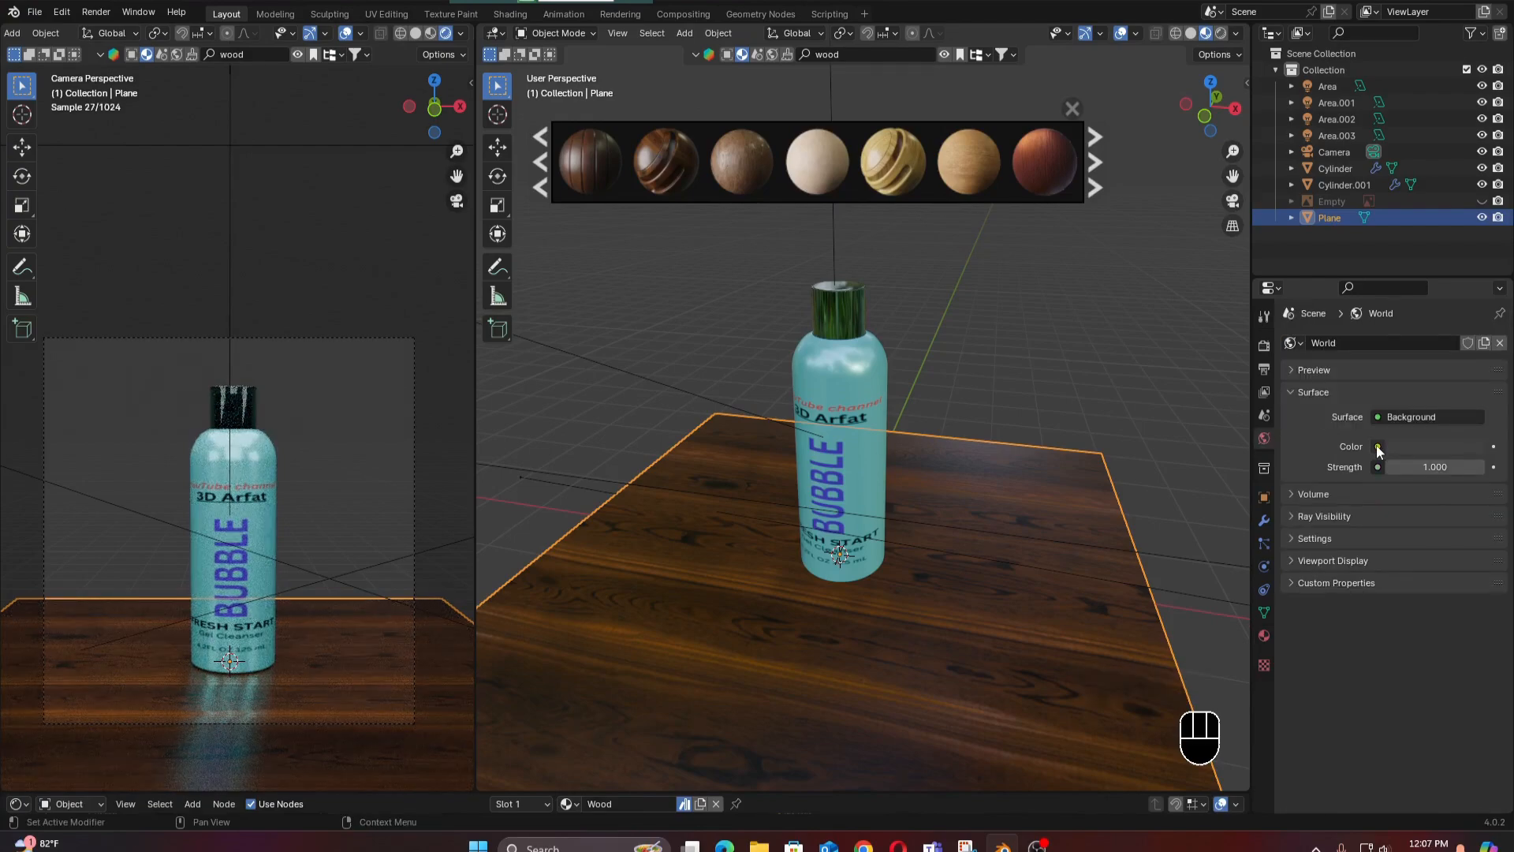
left_click(1378, 448)
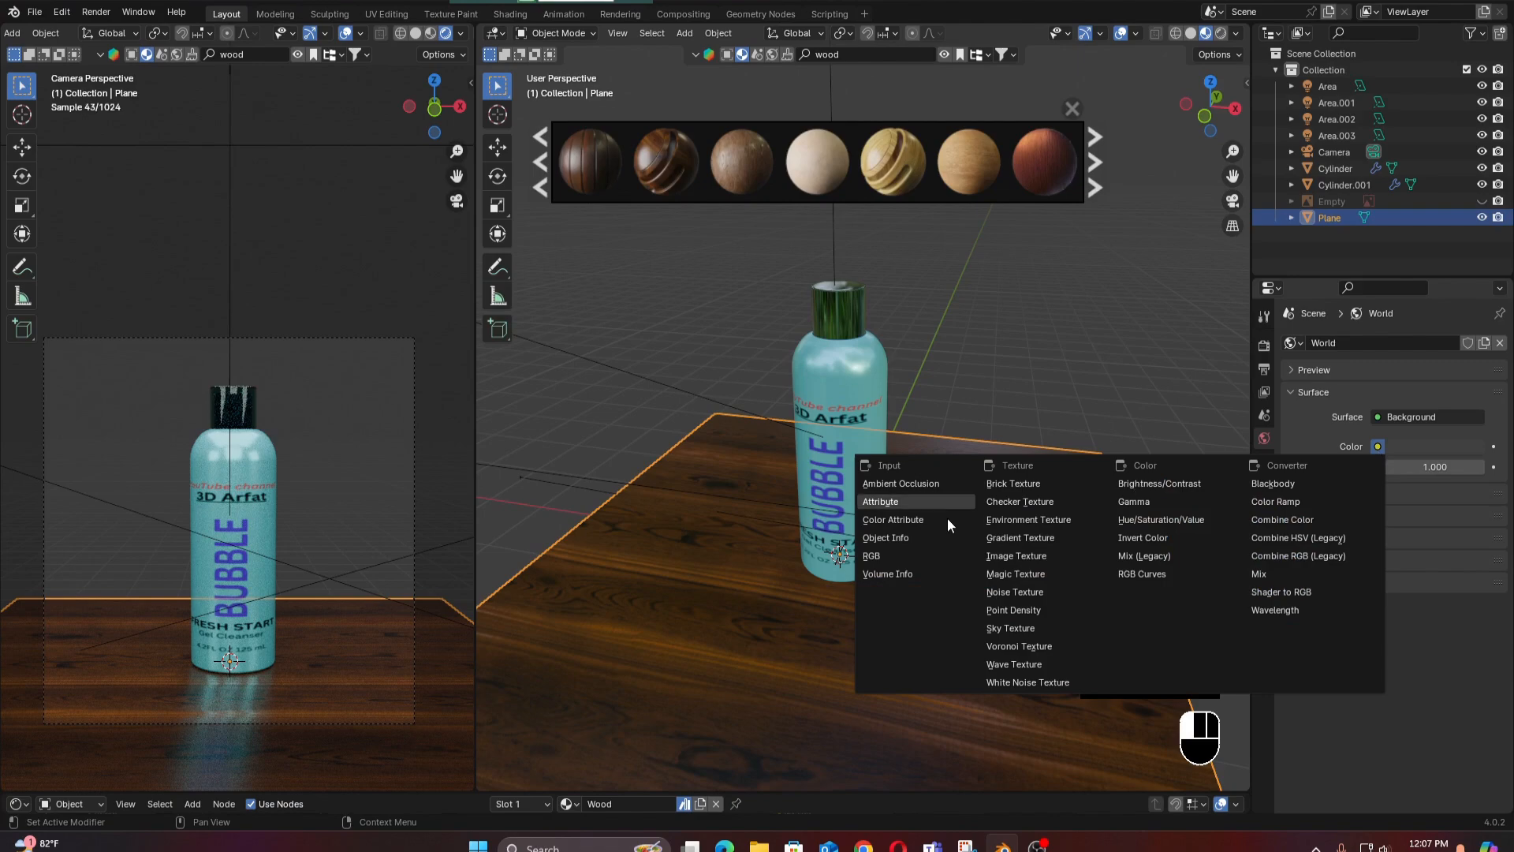
left_click(1064, 519)
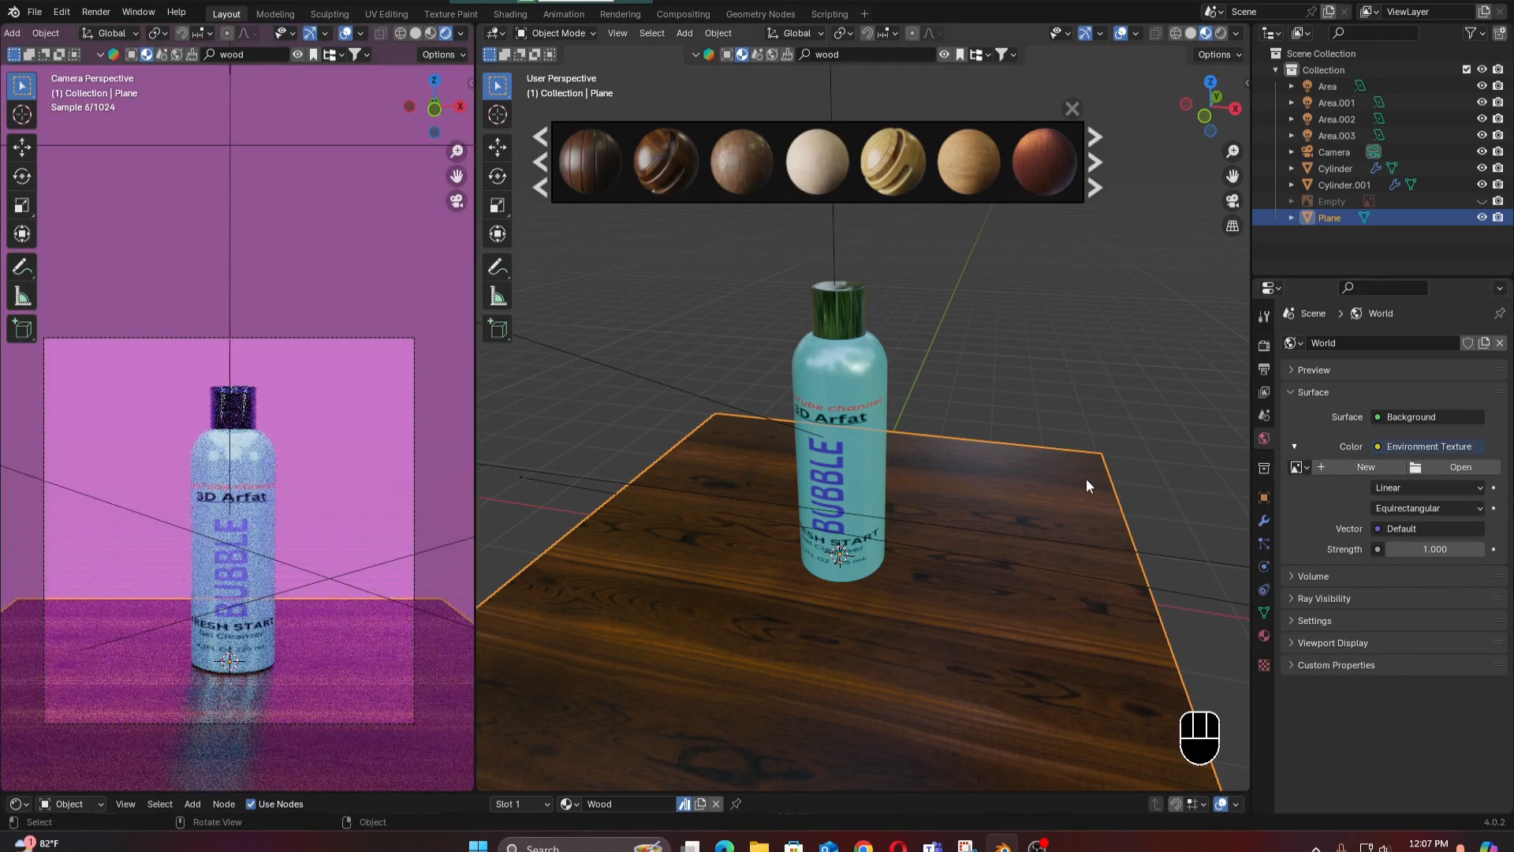
Browse the asset library's HDRs and apply Forest Rock Ground Cloudly at 1024 resolution as the world background.
left_click(725, 56)
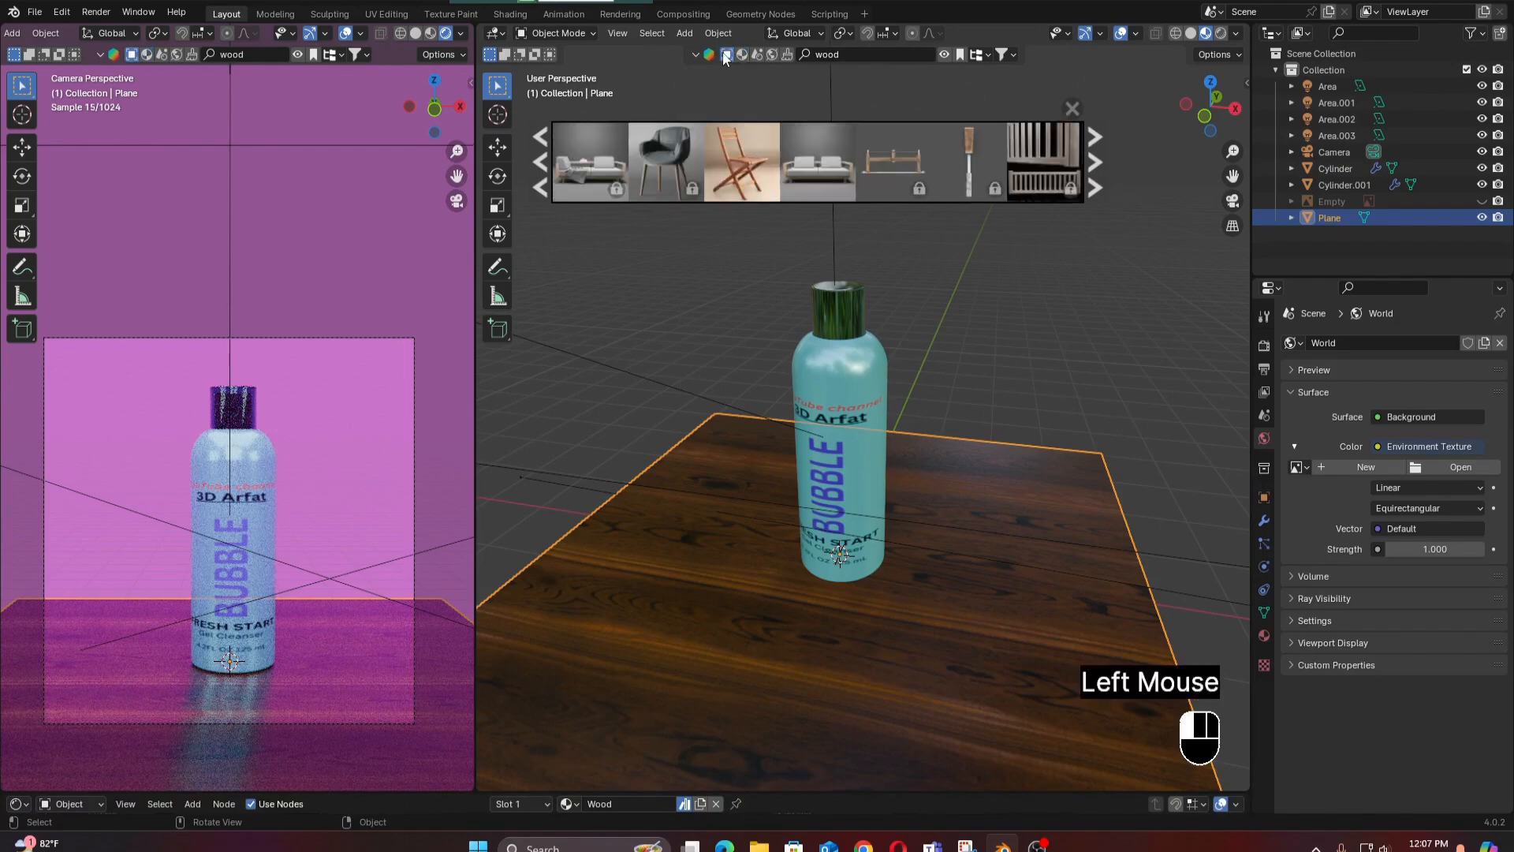
double_click(772, 55)
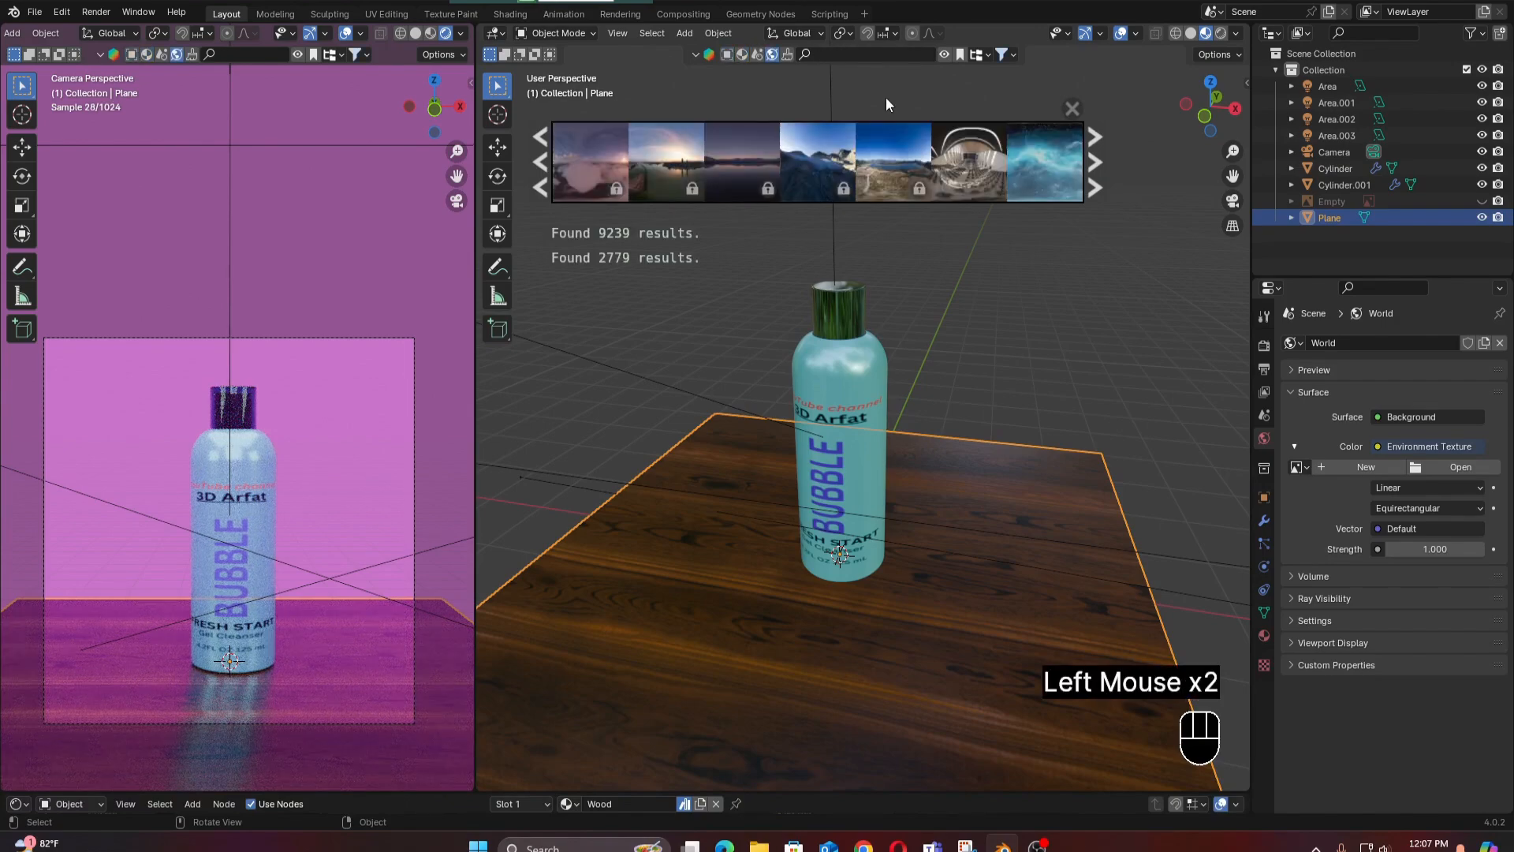
left_click(1095, 150)
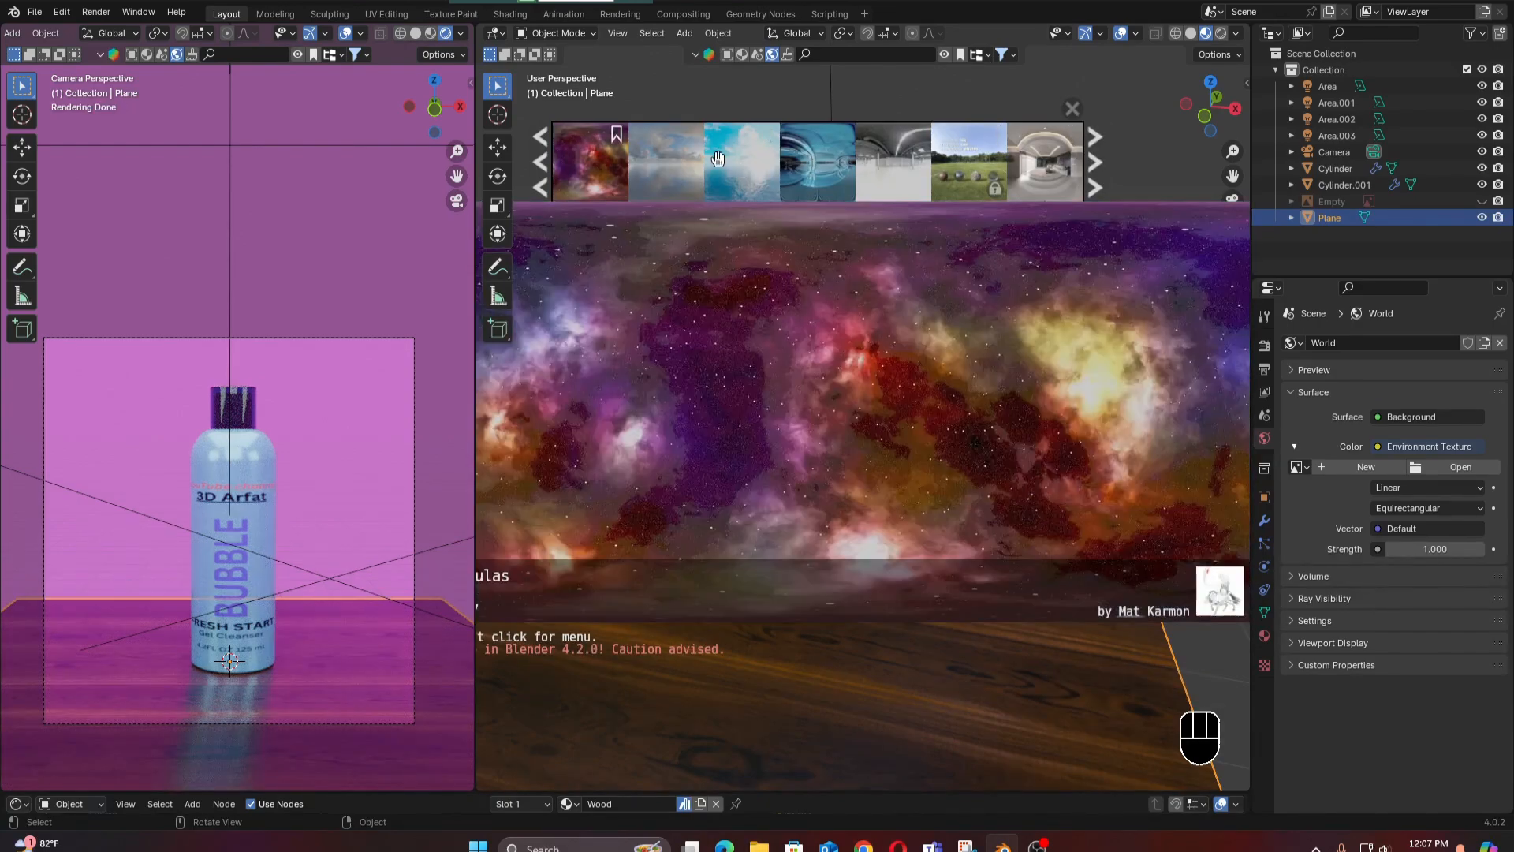
left_click(1101, 162)
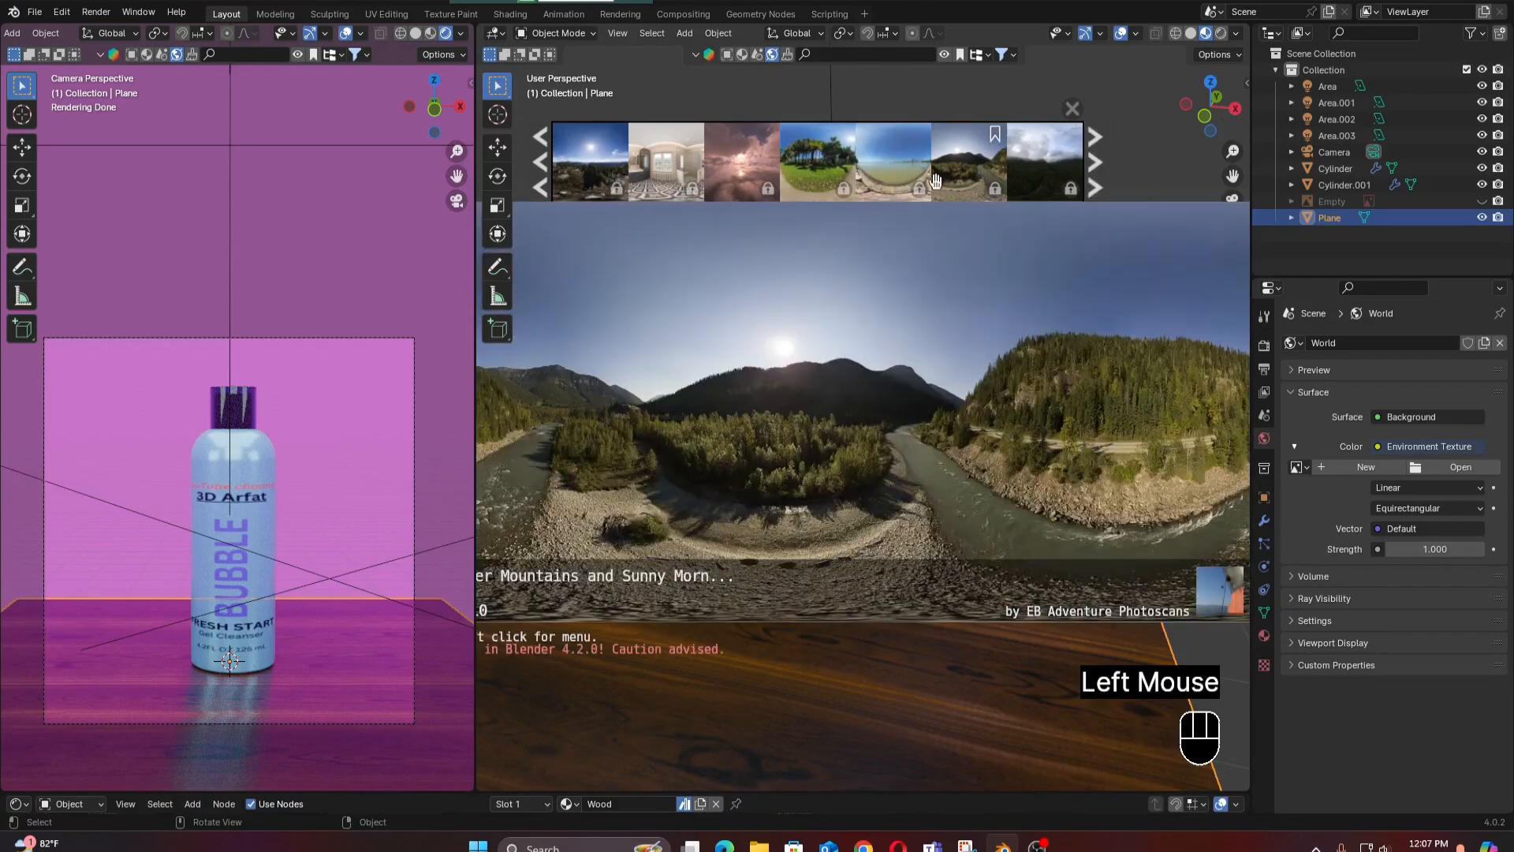
mouse_move(675, 169)
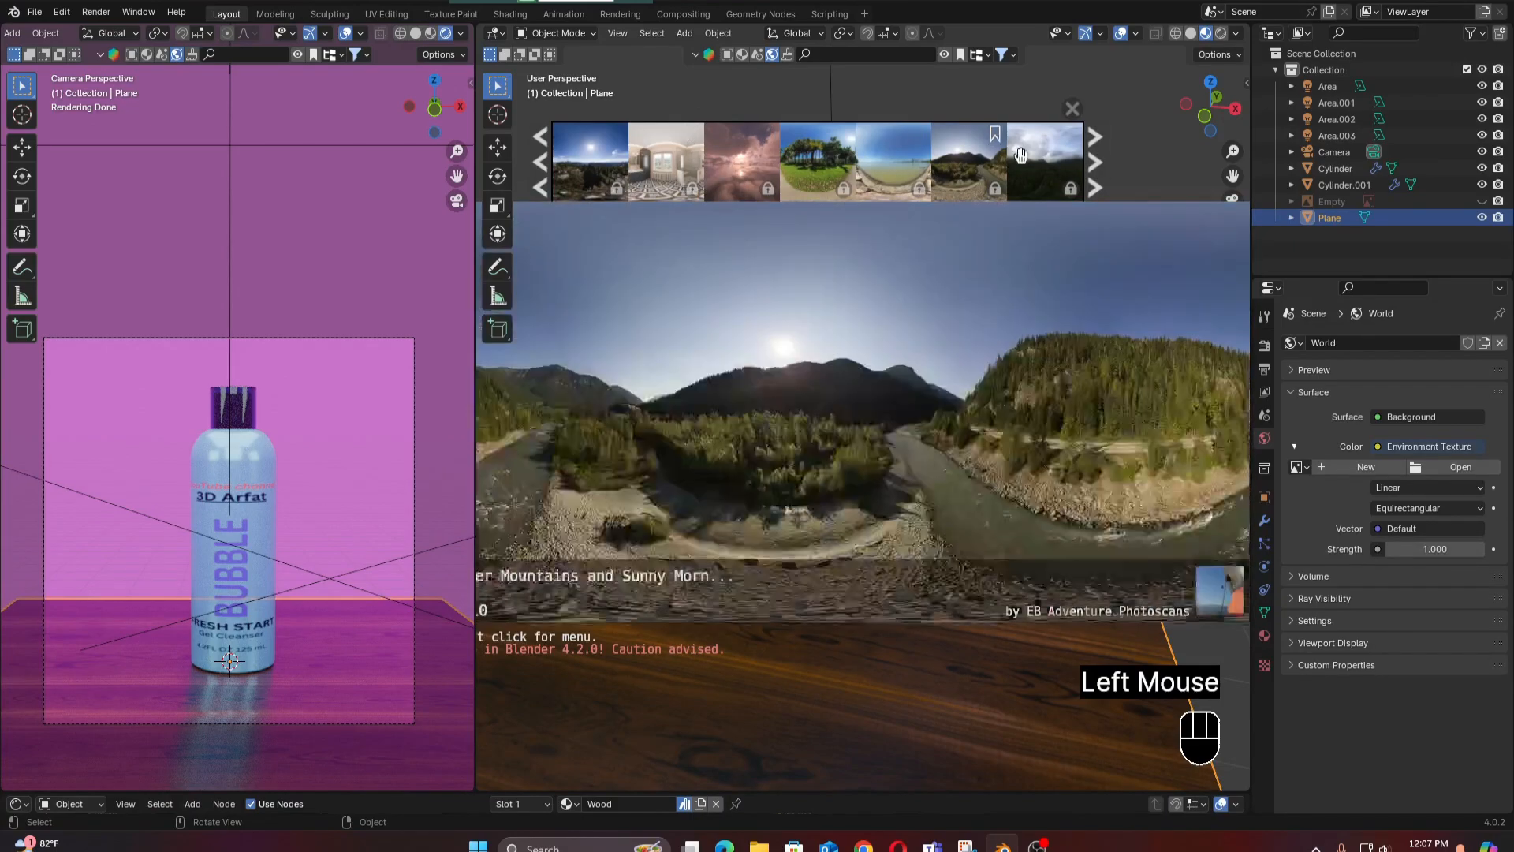
left_click(1098, 162)
mouse_move(961, 175)
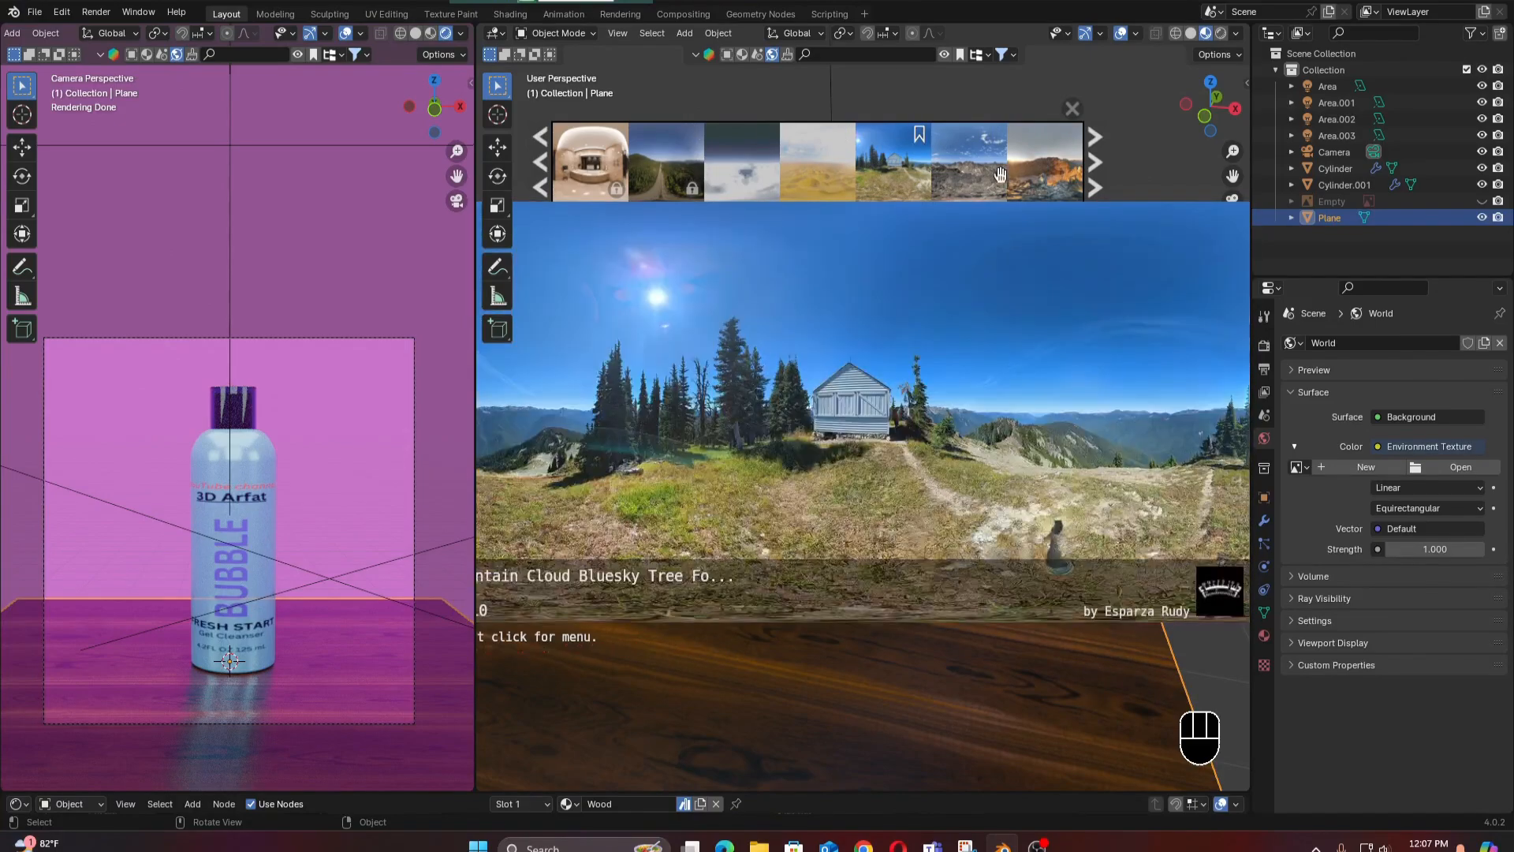
left_click(1094, 172)
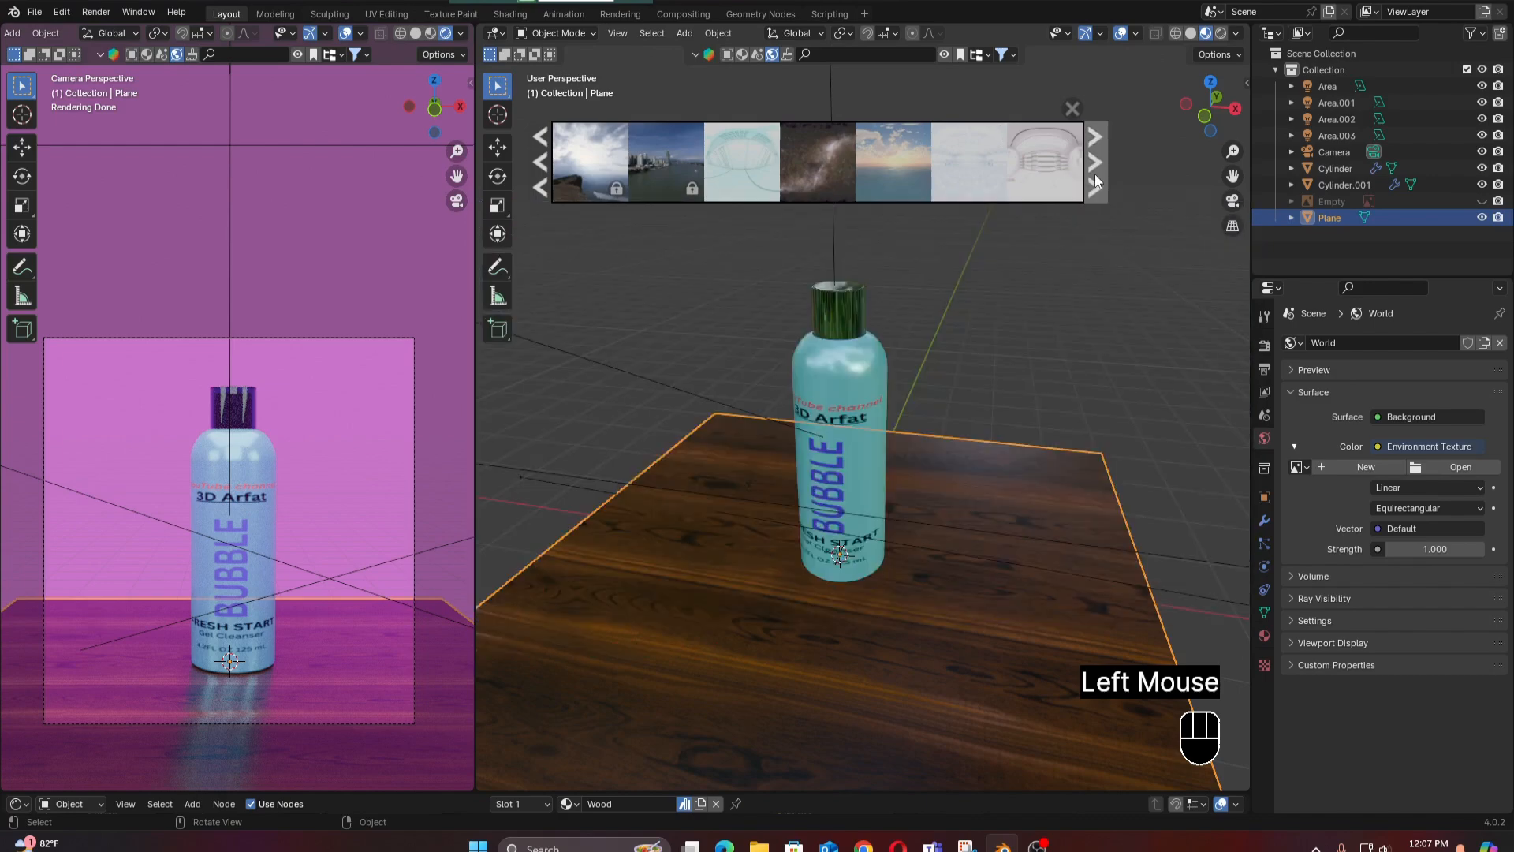
left_click(1095, 173)
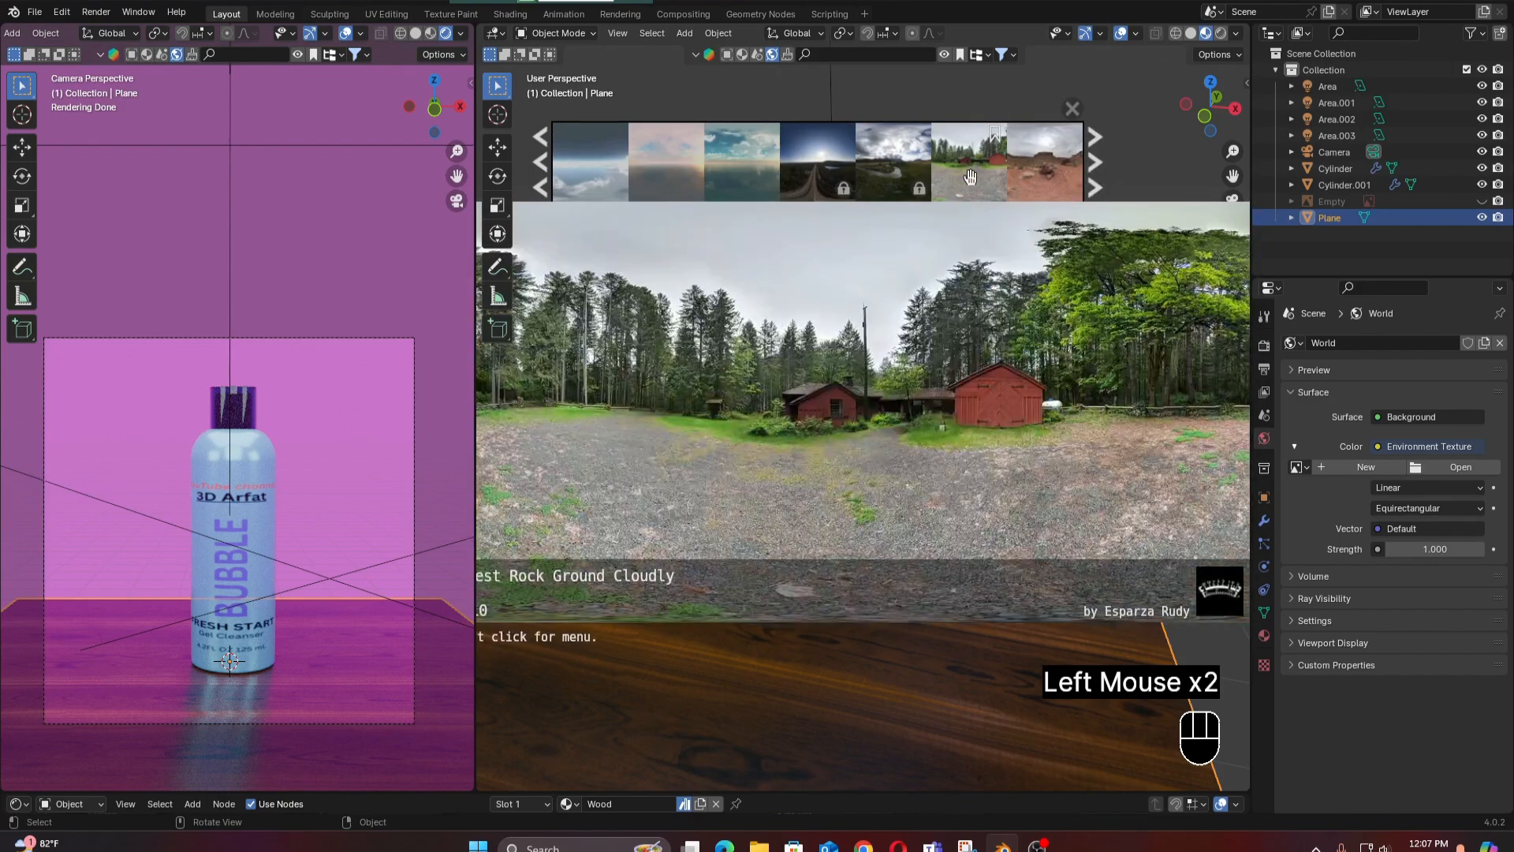
left_click(970, 177)
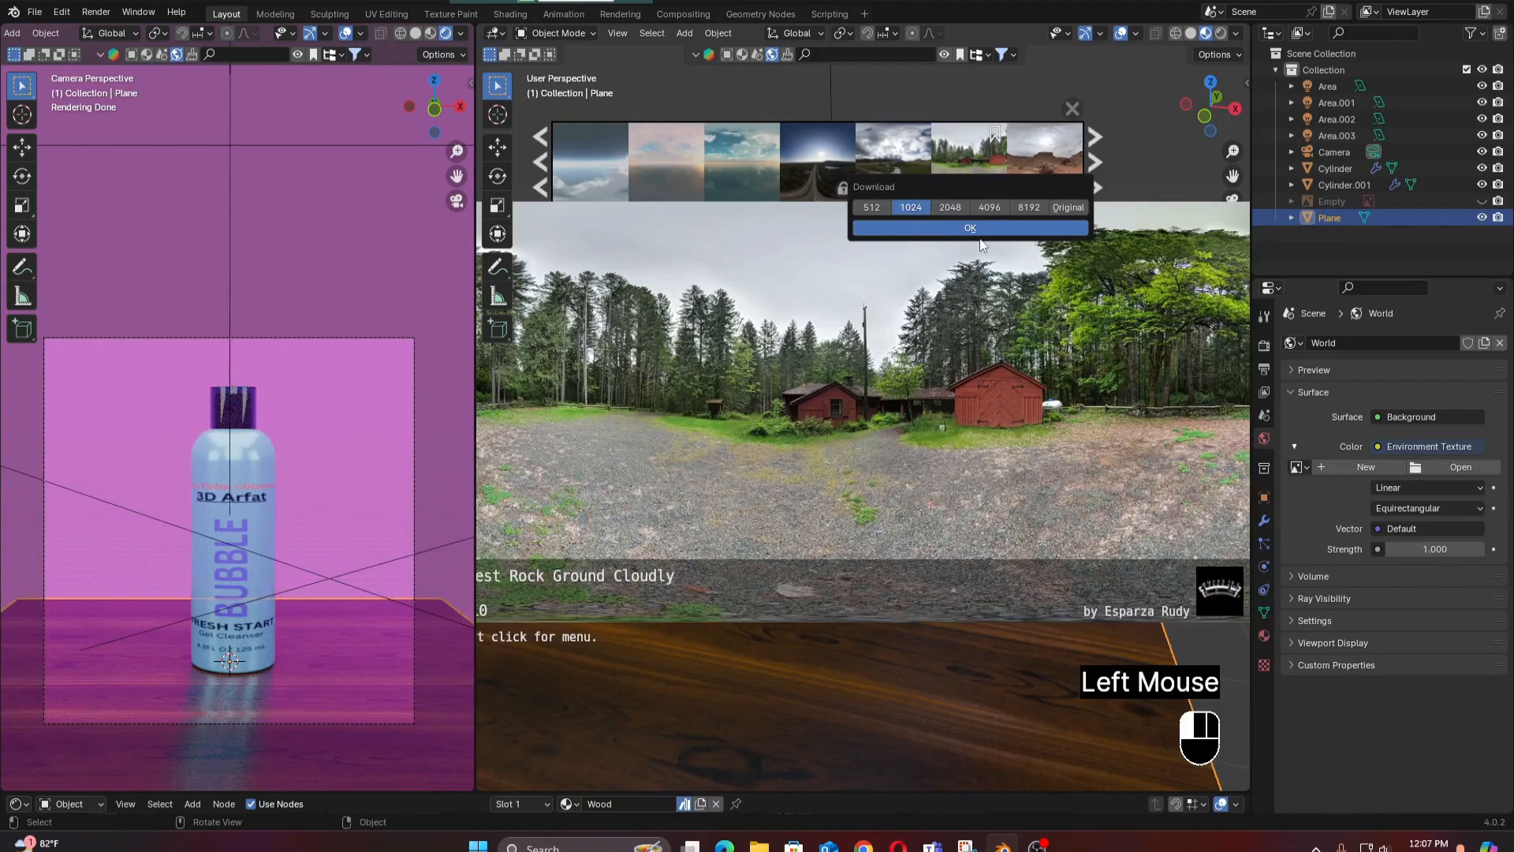
left_click(977, 229)
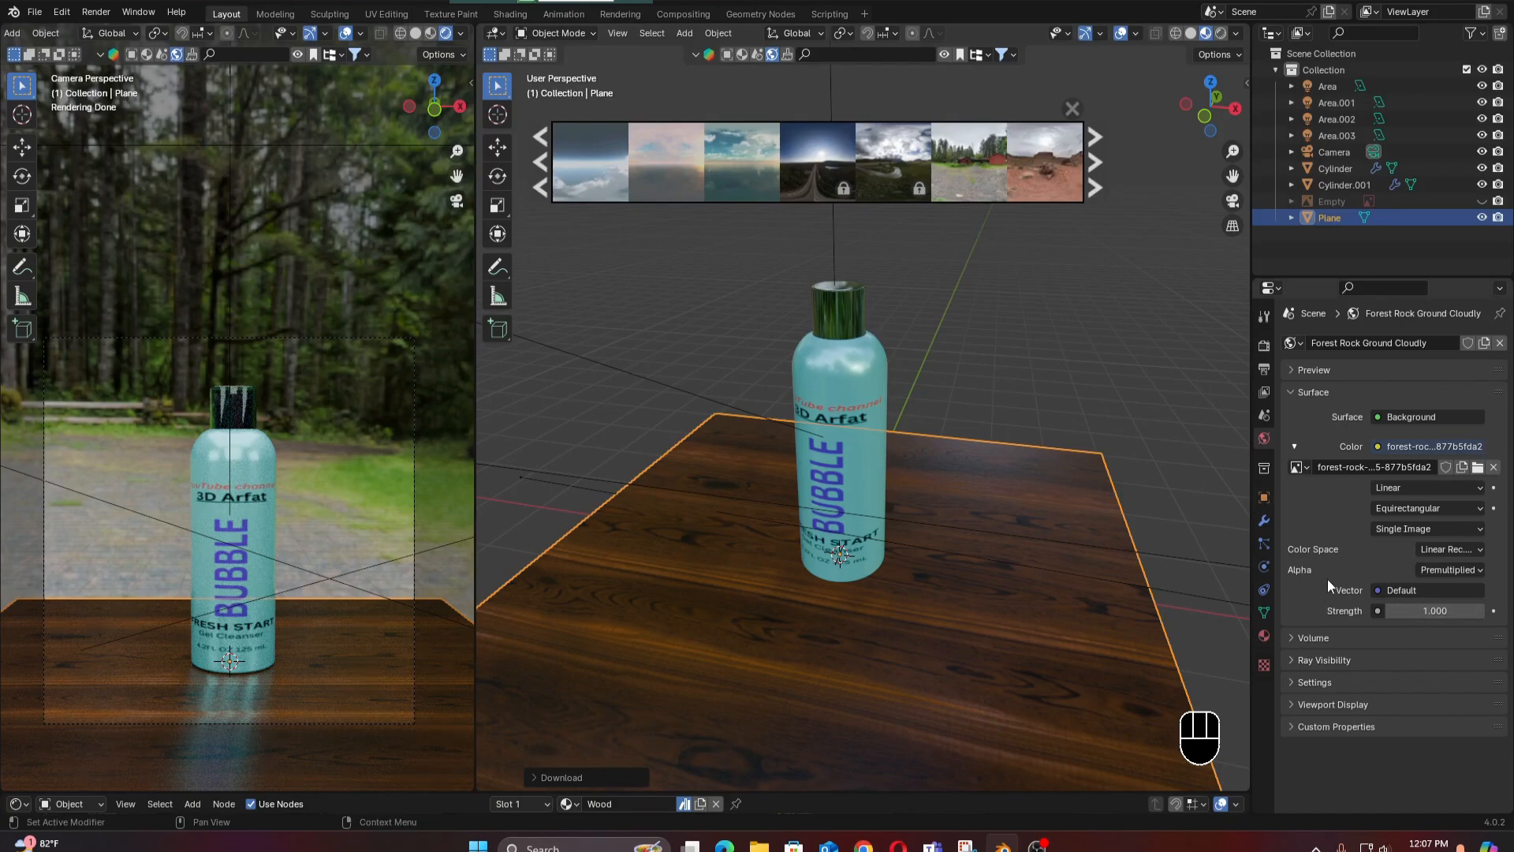
Expand the world's Volume, Ray Visibility and Settings sections to examine their options.
left_click(1290, 637)
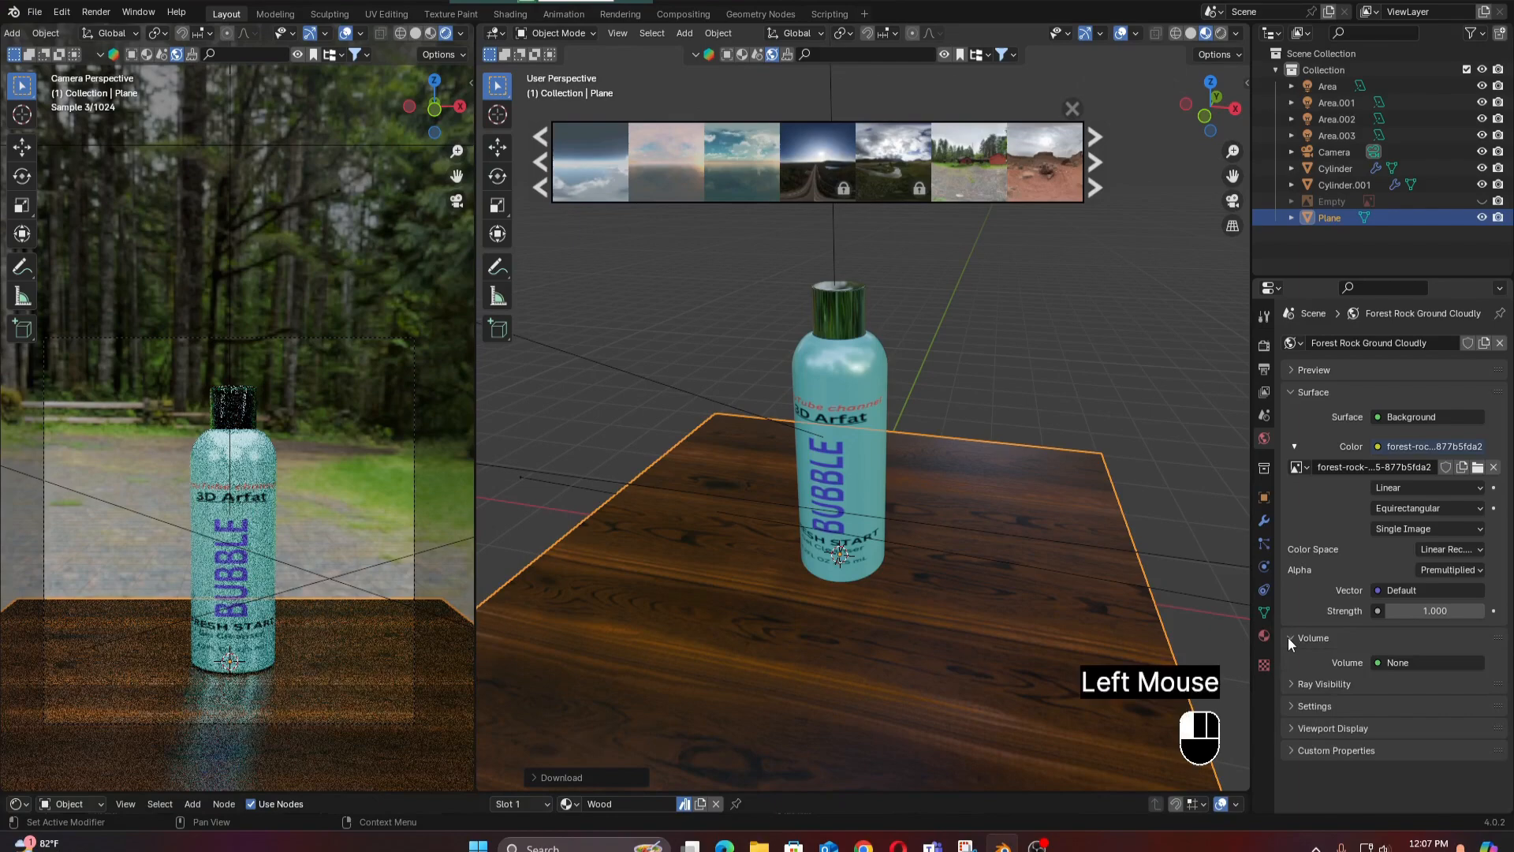
left_click(1290, 683)
scroll(1293, 733, "down", 2)
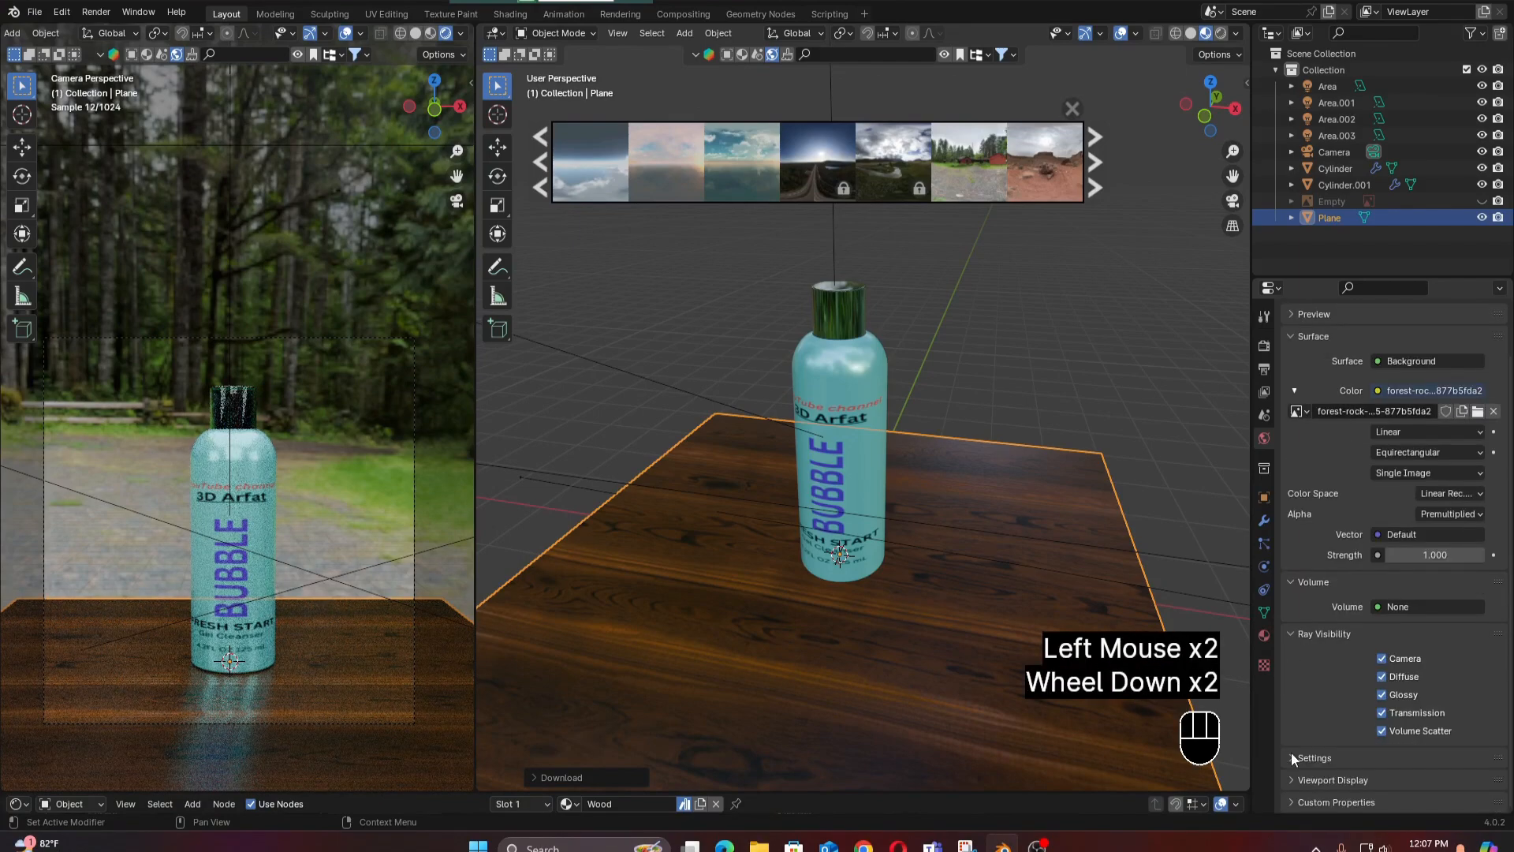
left_click(1290, 754)
scroll(1294, 734, "down", 2)
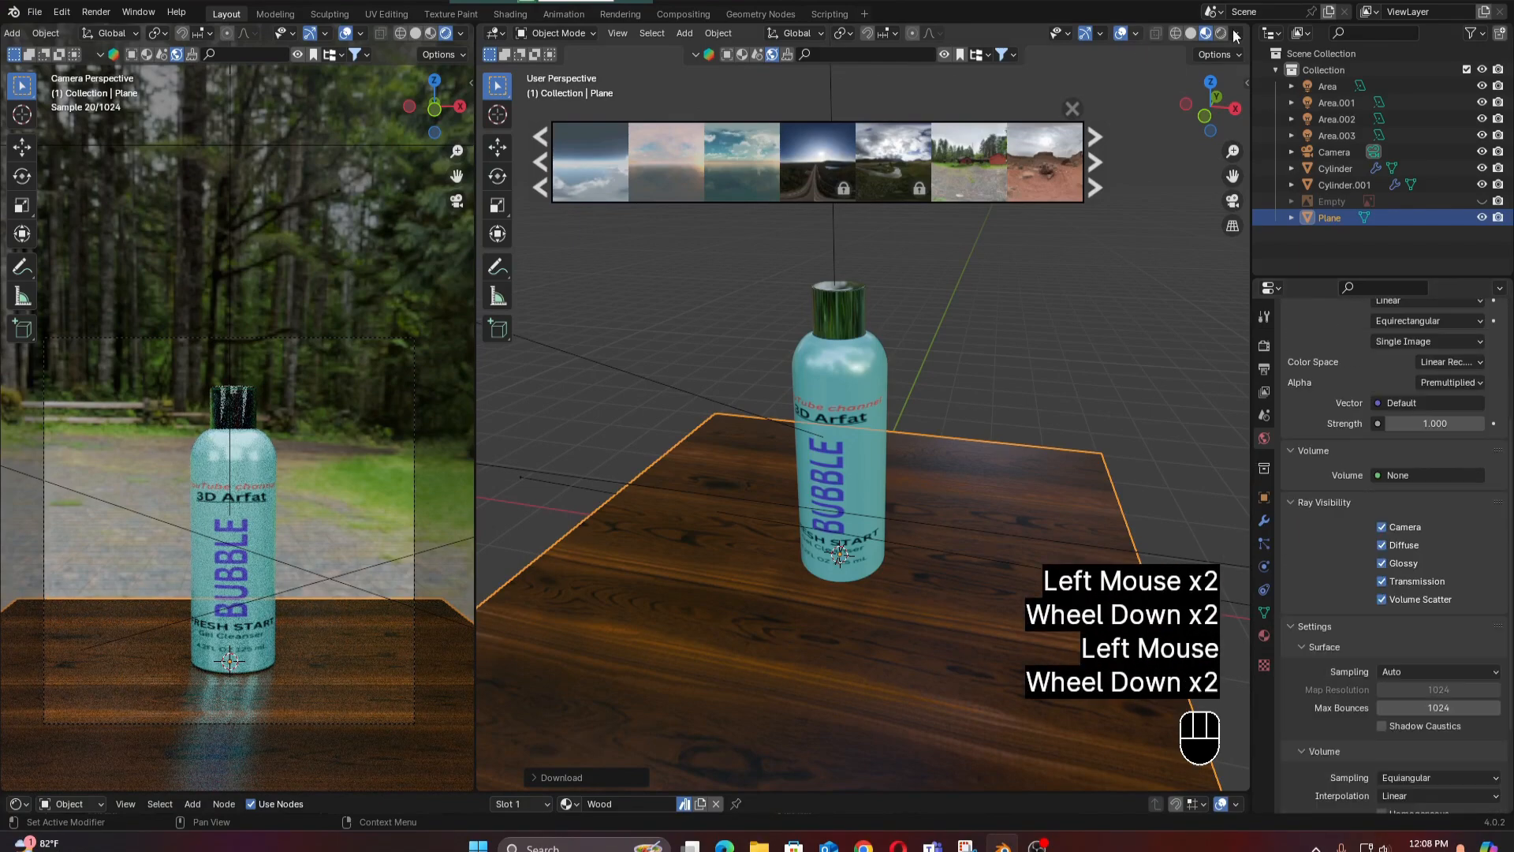
In the camera view's viewport shading, try the Object wire color and compare the preview without and with Scene World.
left_click(461, 33)
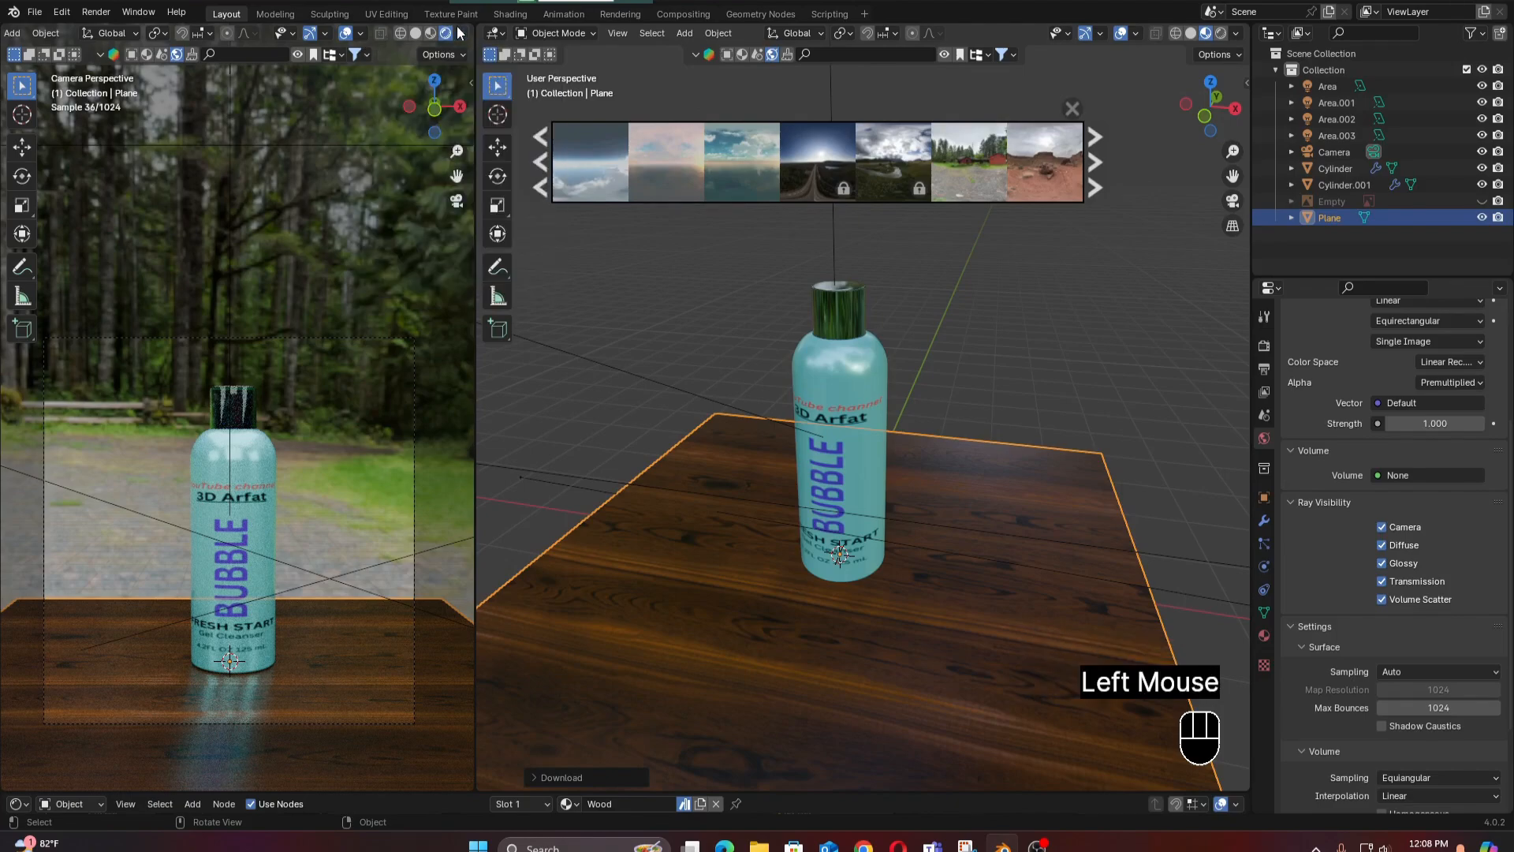
left_click(461, 33)
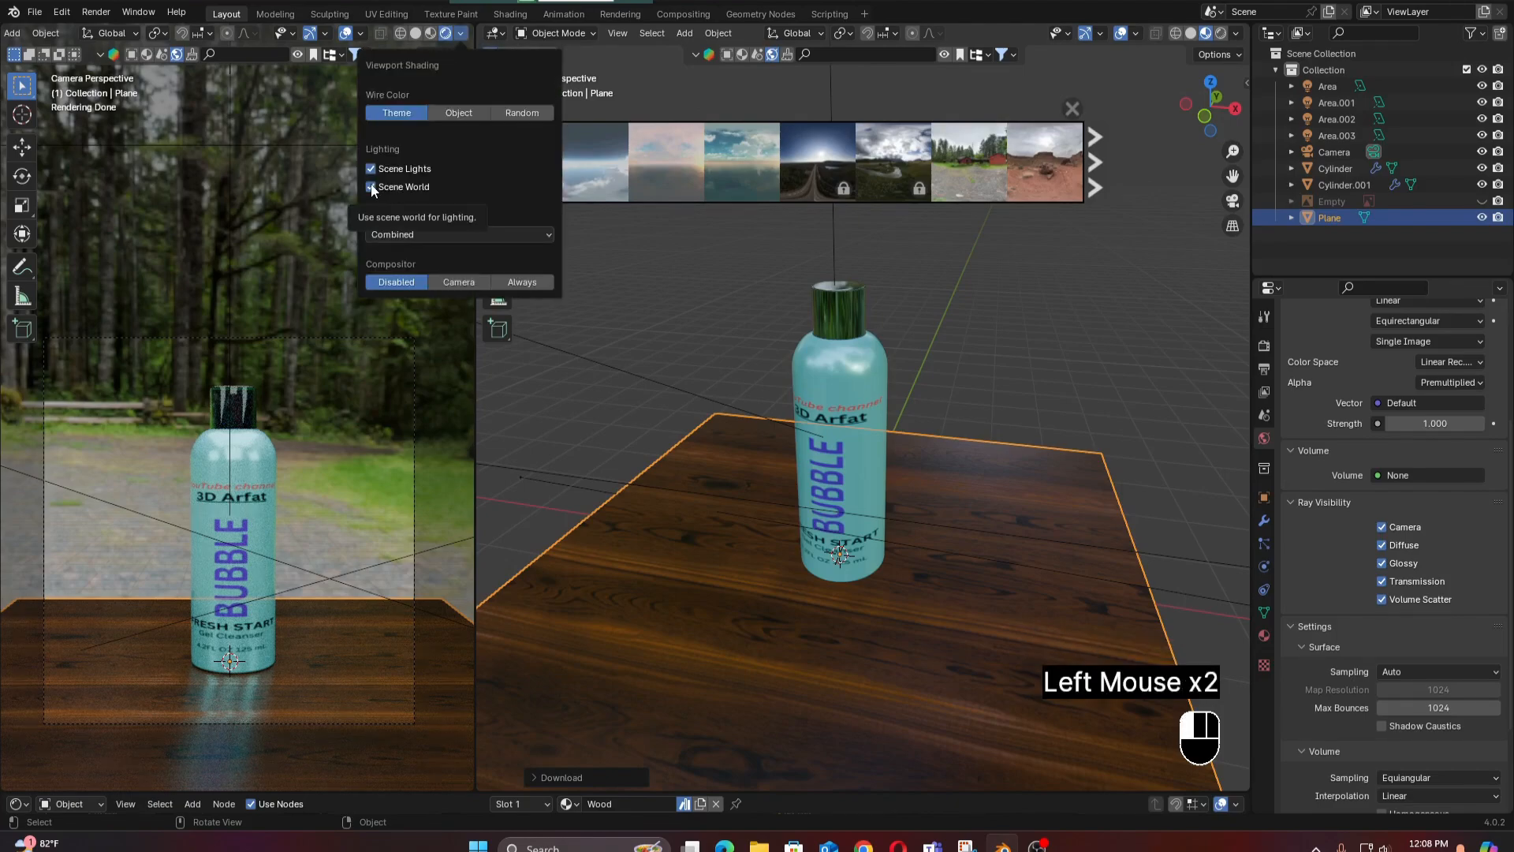
left_click(464, 115)
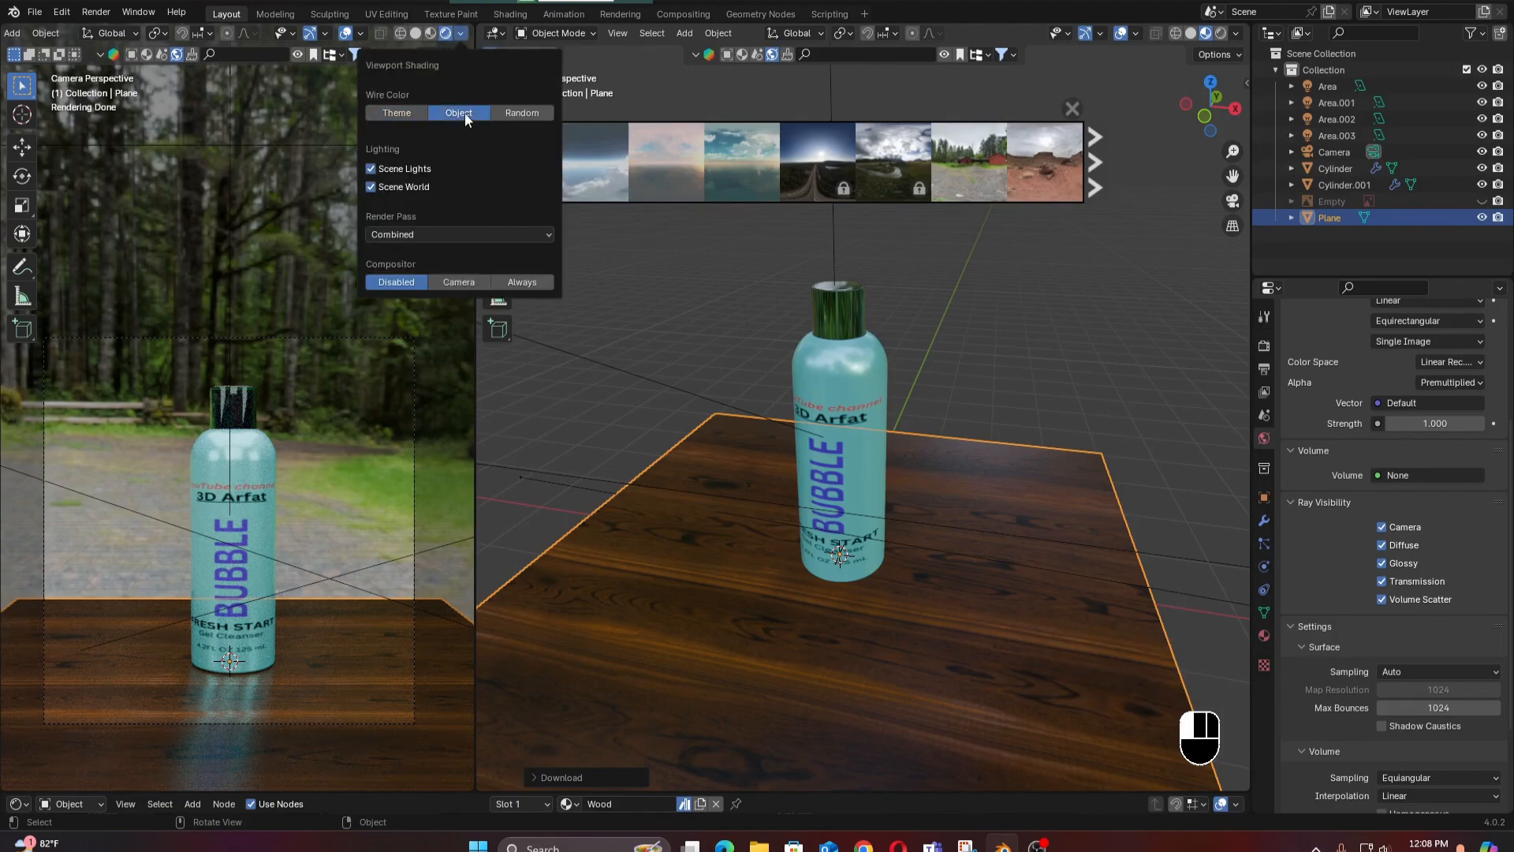
left_click(410, 112)
left_click(370, 187)
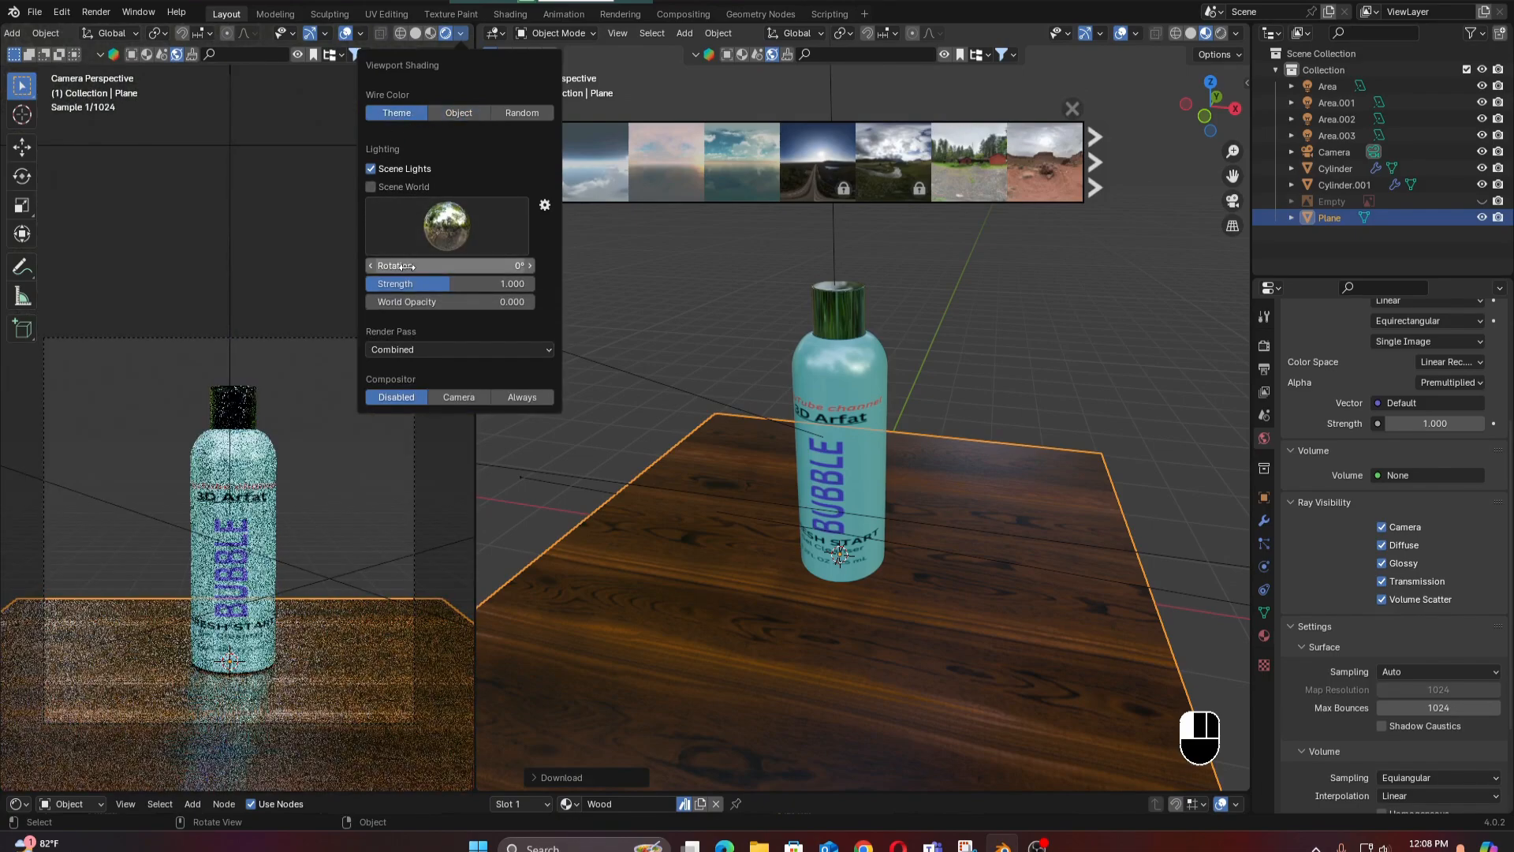
left_click(370, 187)
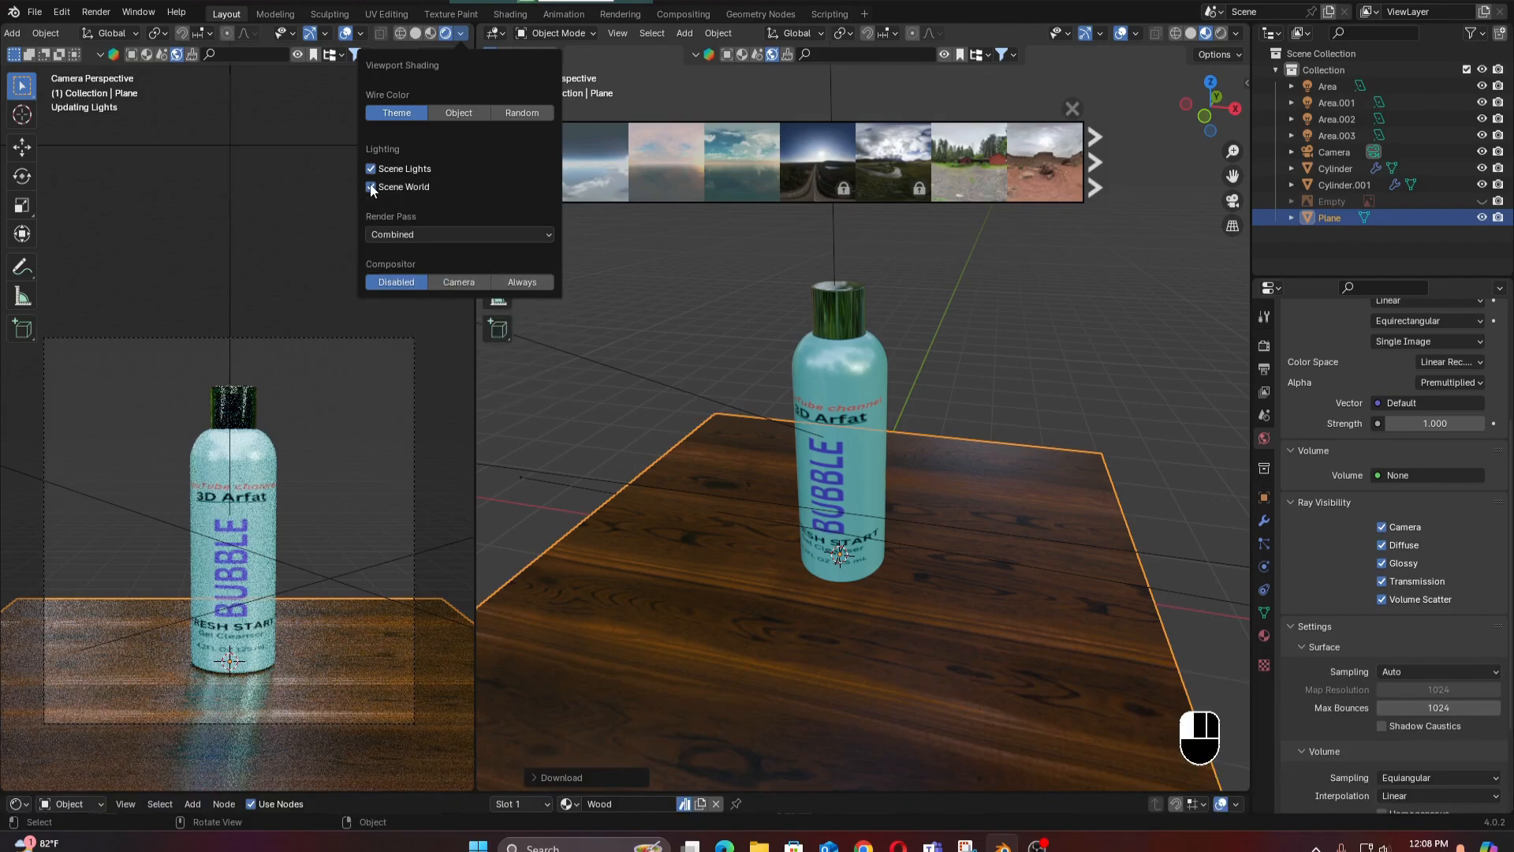
Compare the camera preview without and with Scene Lights, leaving Scene Lights enabled.
left_click(371, 170)
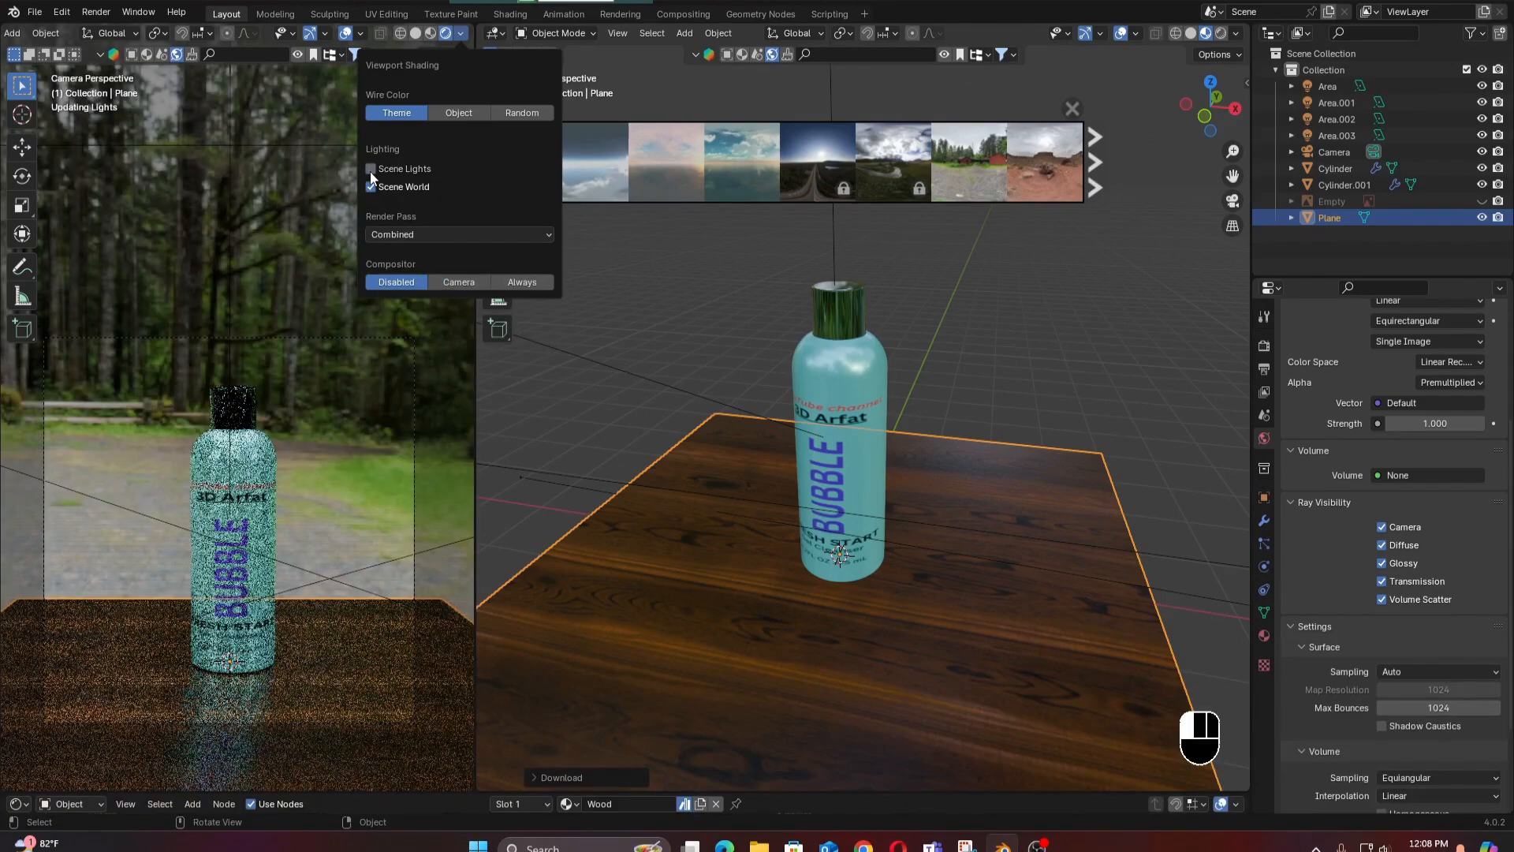
left_click(370, 169)
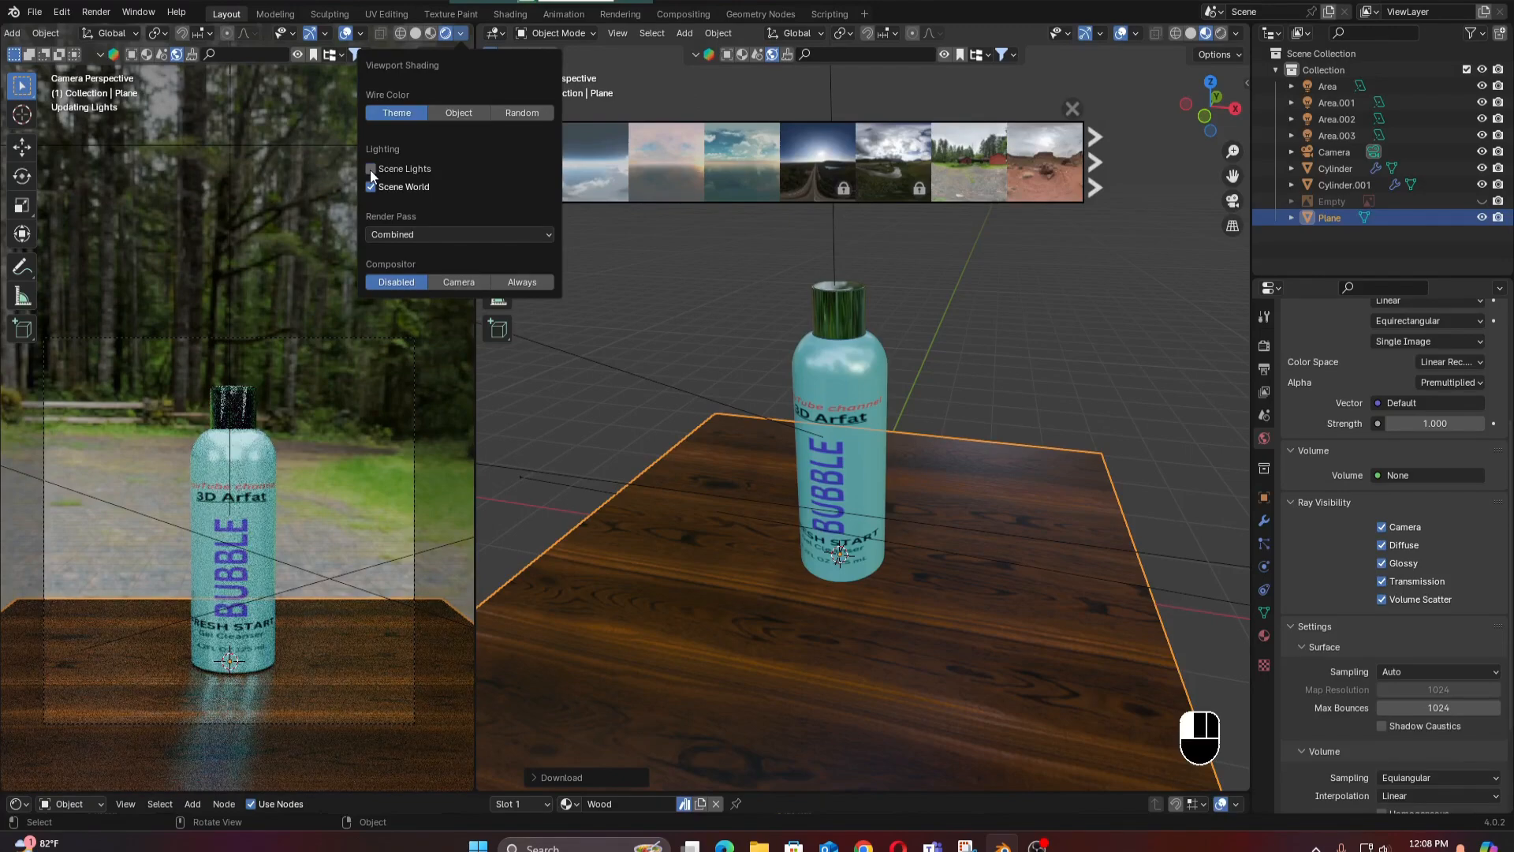
left_click(370, 169)
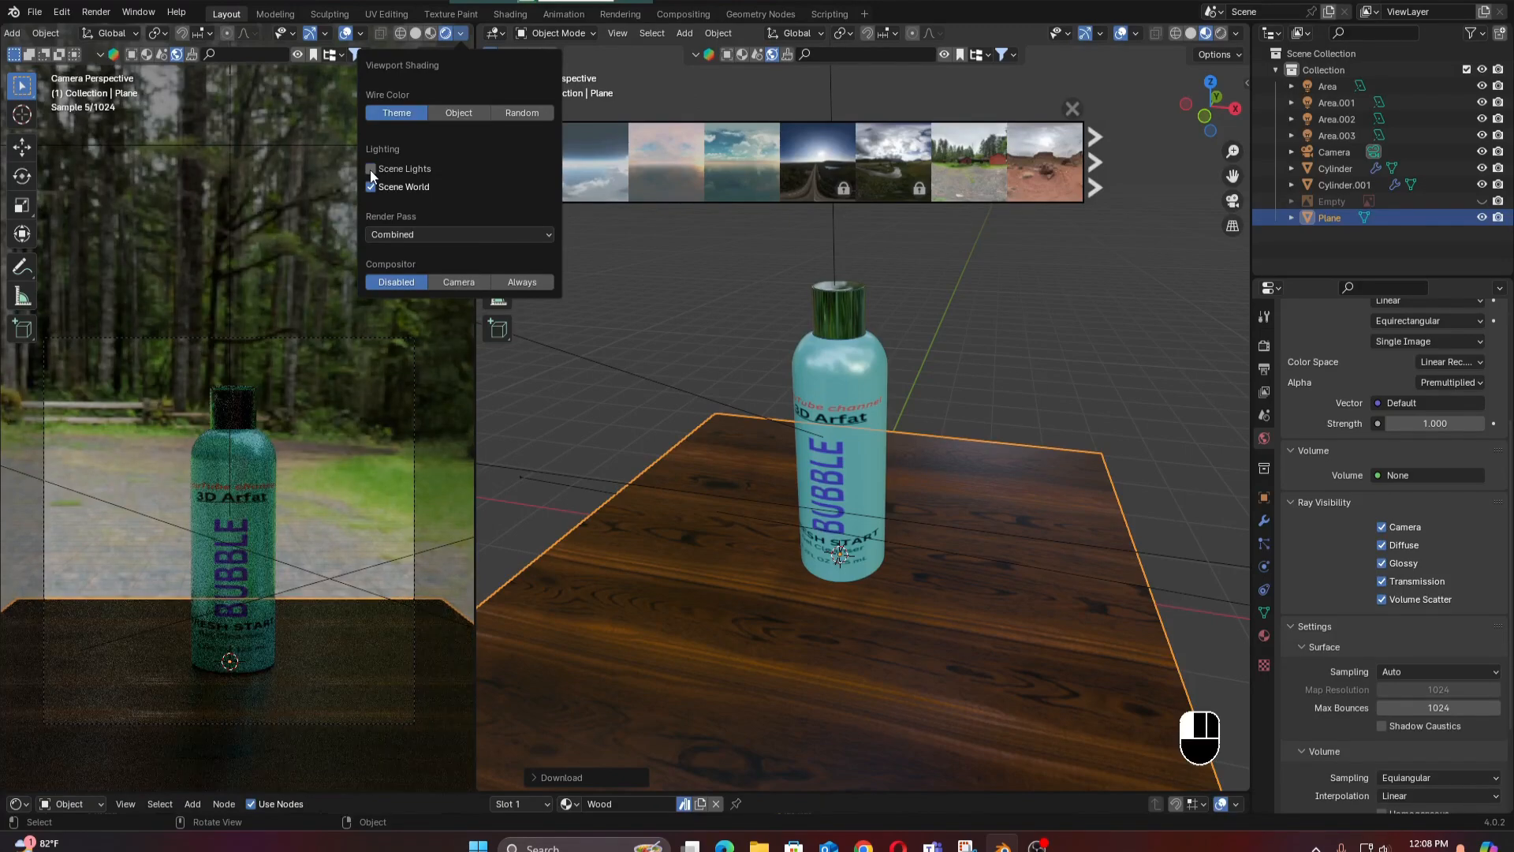
left_click(370, 169)
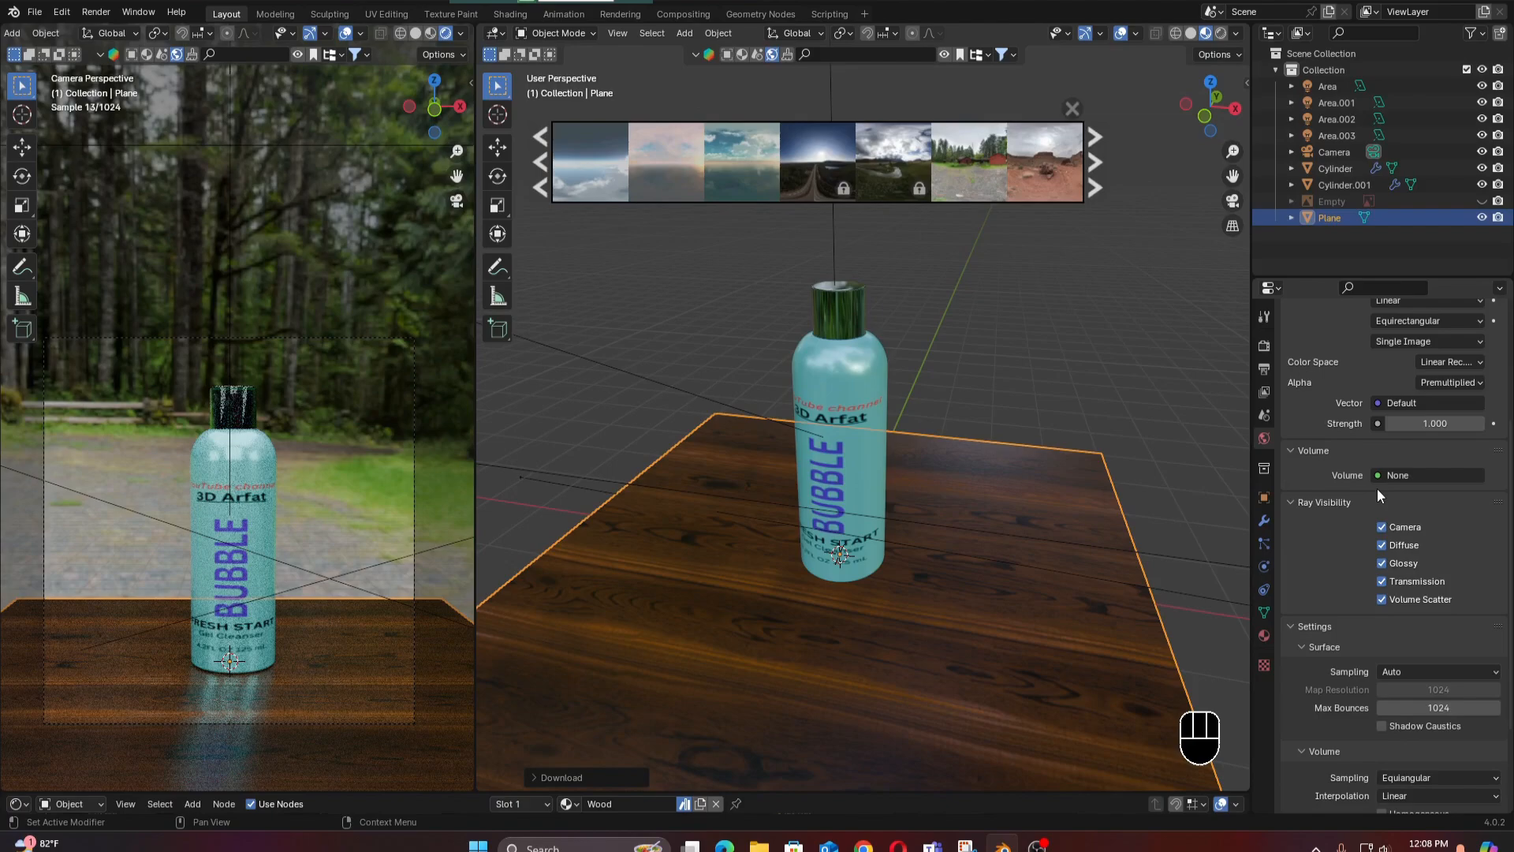
Enlarge the node editor below the viewports to expose the Mapping node of the floor plane's Wood material.
left_click(1264, 497)
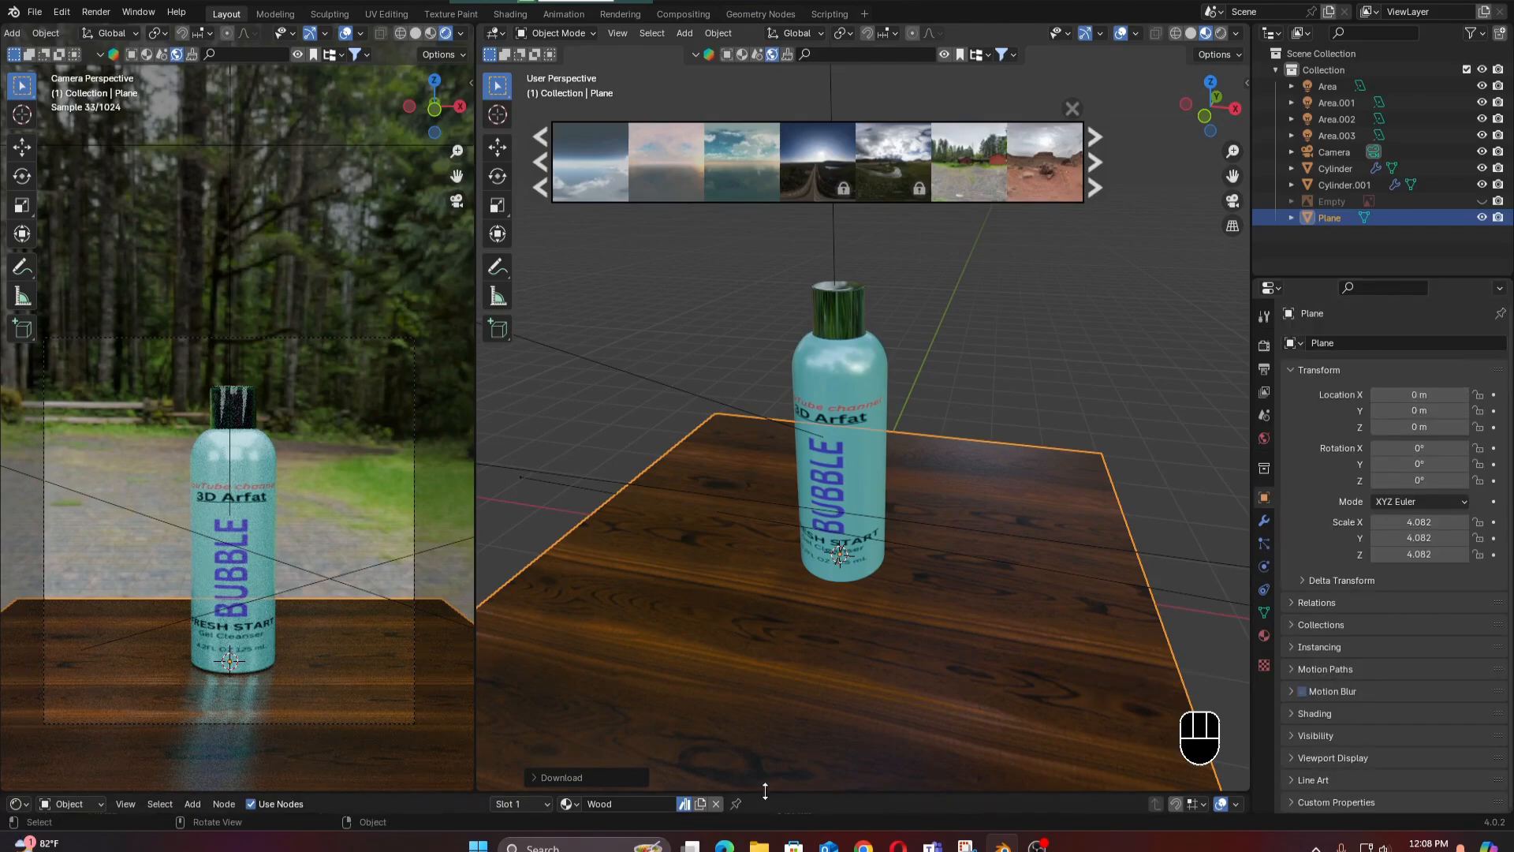
left_click_drag(765, 791, 821, 526)
scroll(657, 639, "down", 3)
middle_click_drag(657, 640, 652, 686)
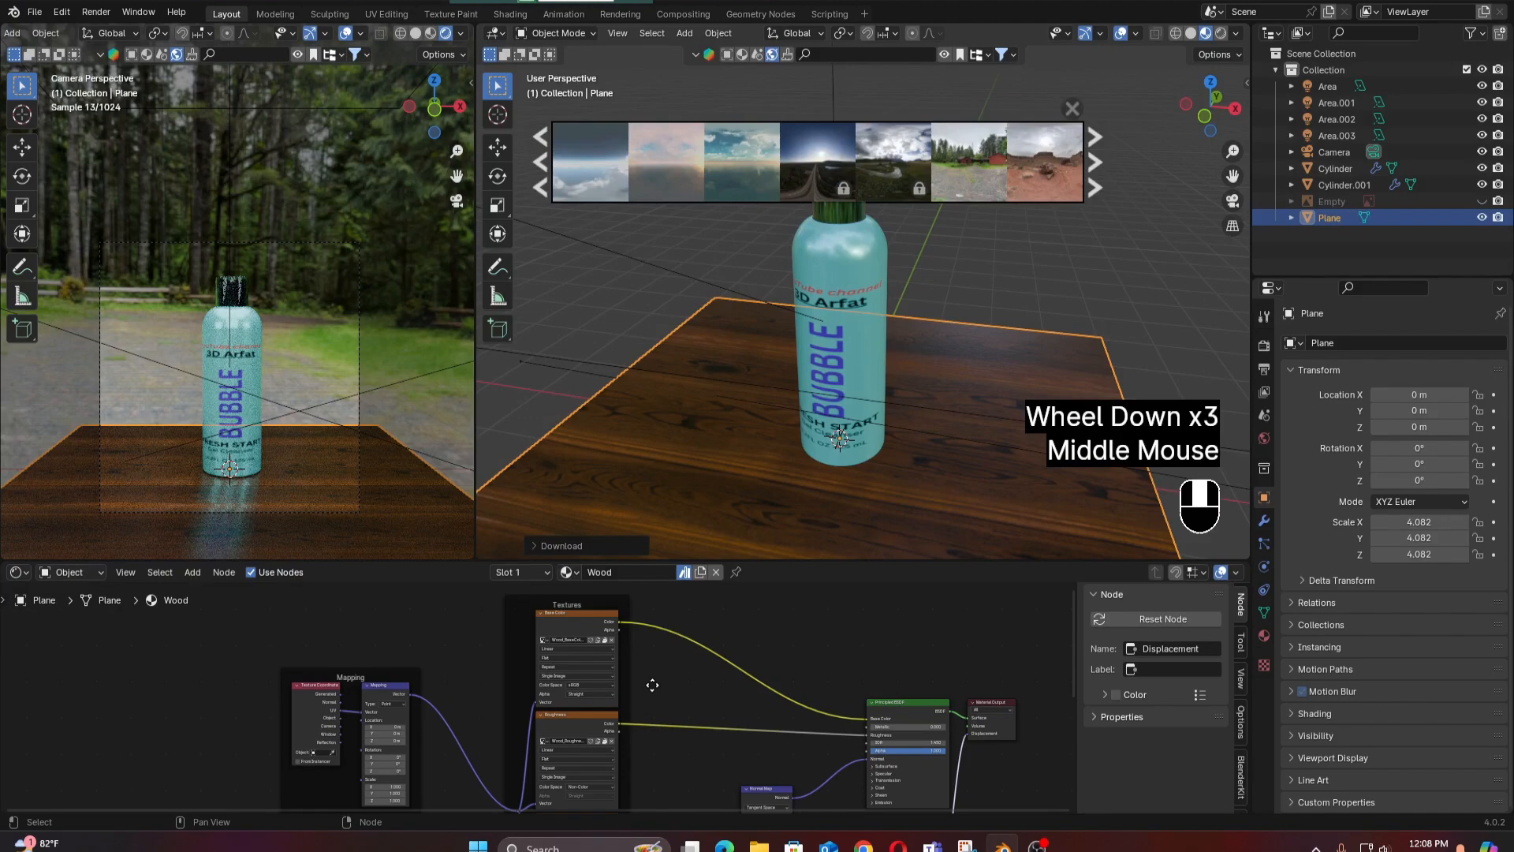
scroll(532, 653, "up", 3)
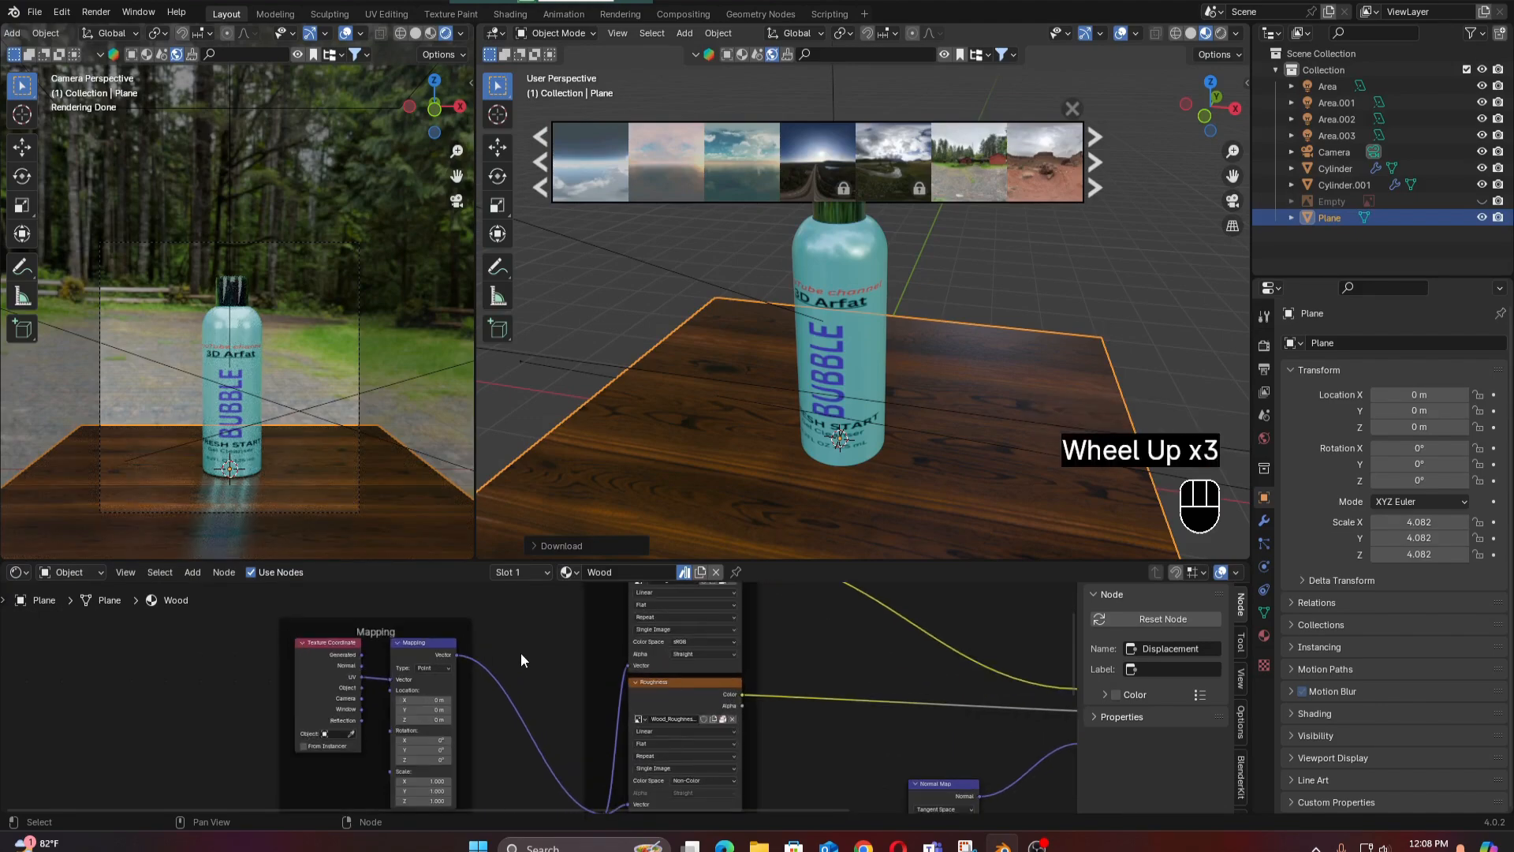
scroll(520, 652, "up", 2)
middle_click_drag(520, 651, 609, 654)
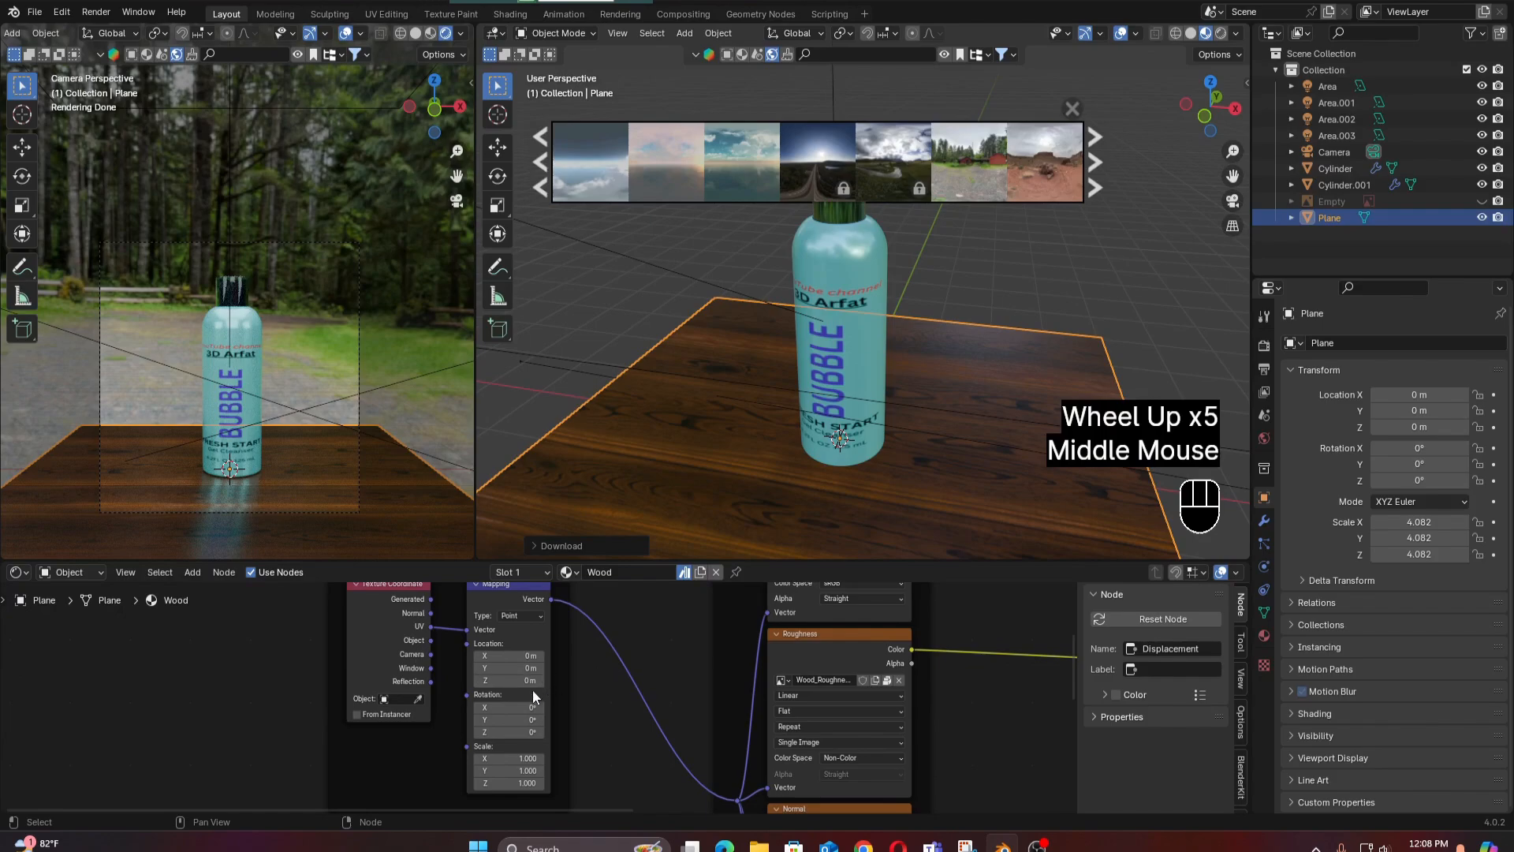
Try an X rotation of about 4.6° on the Wood material's Mapping node, and undo it.
mouse_move(516, 708)
left_mouse_down()
mouse_move(537, 707)
mouse_move(520, 732)
left_mouse_up()
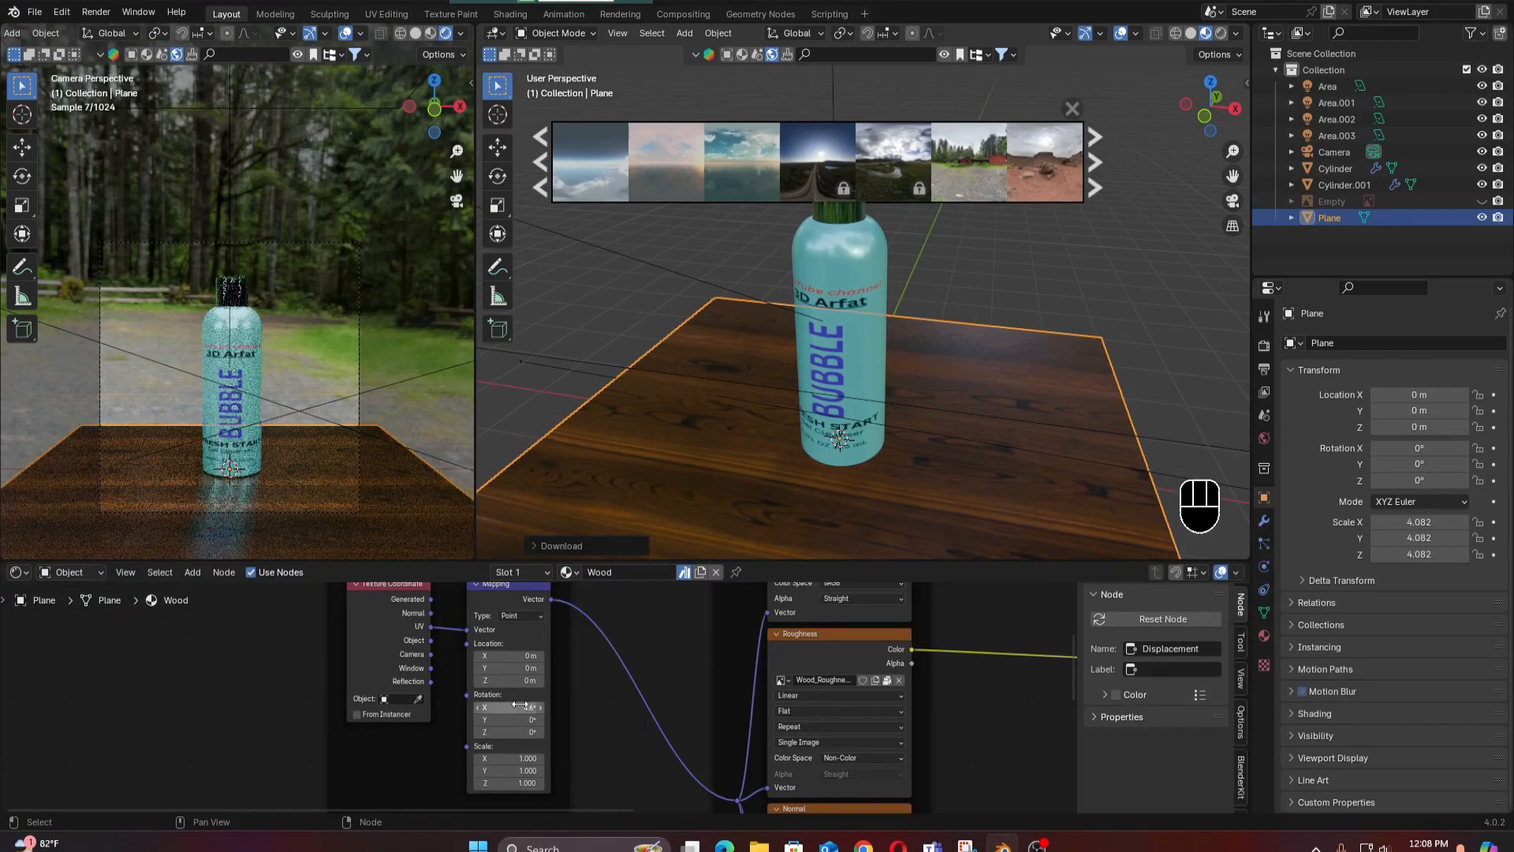
key("ctrl")
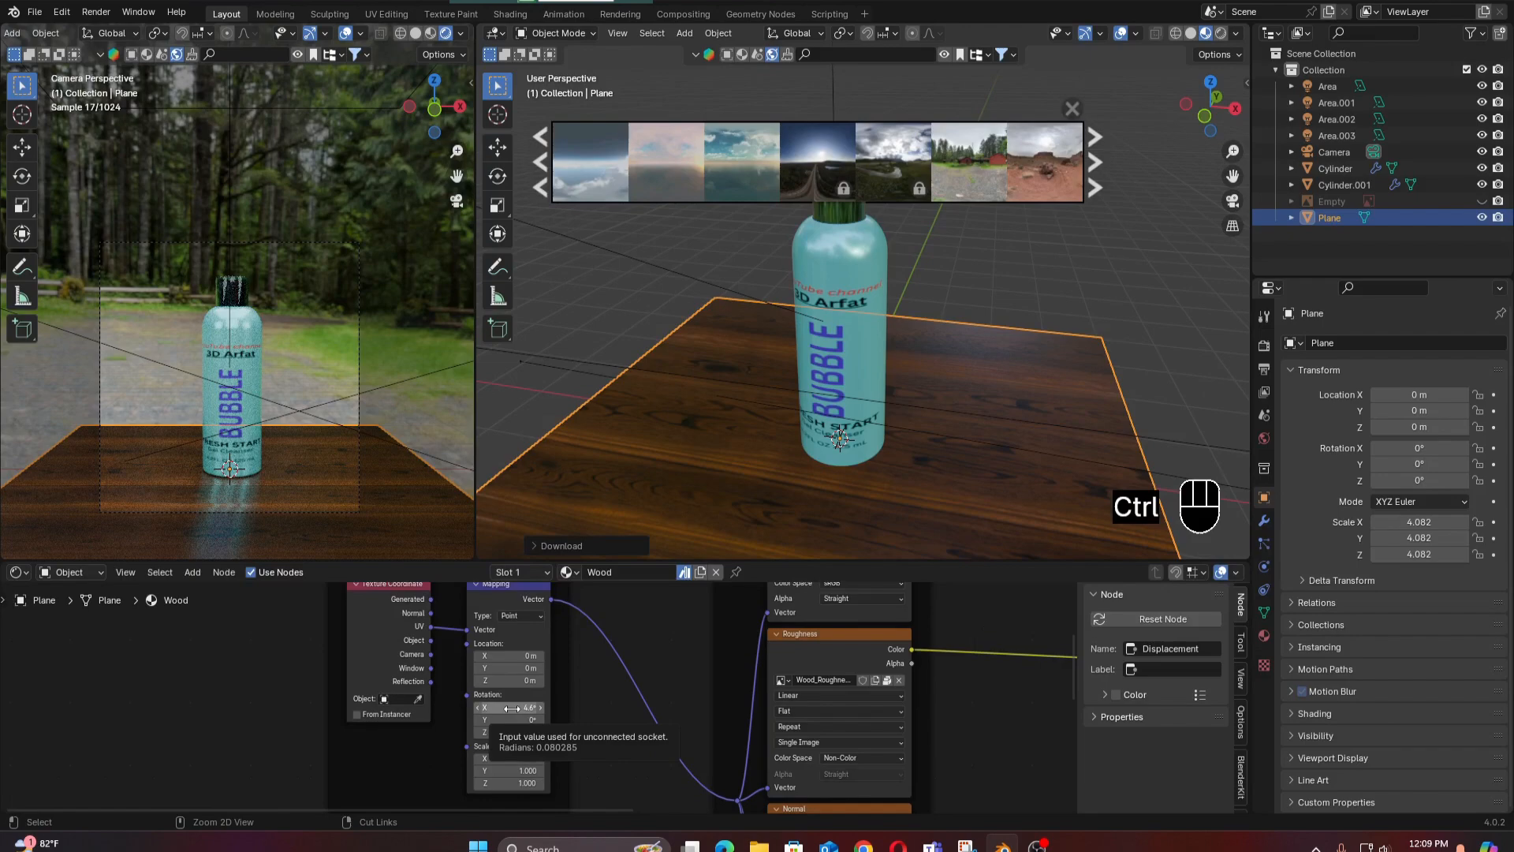
key("ctrl+z")
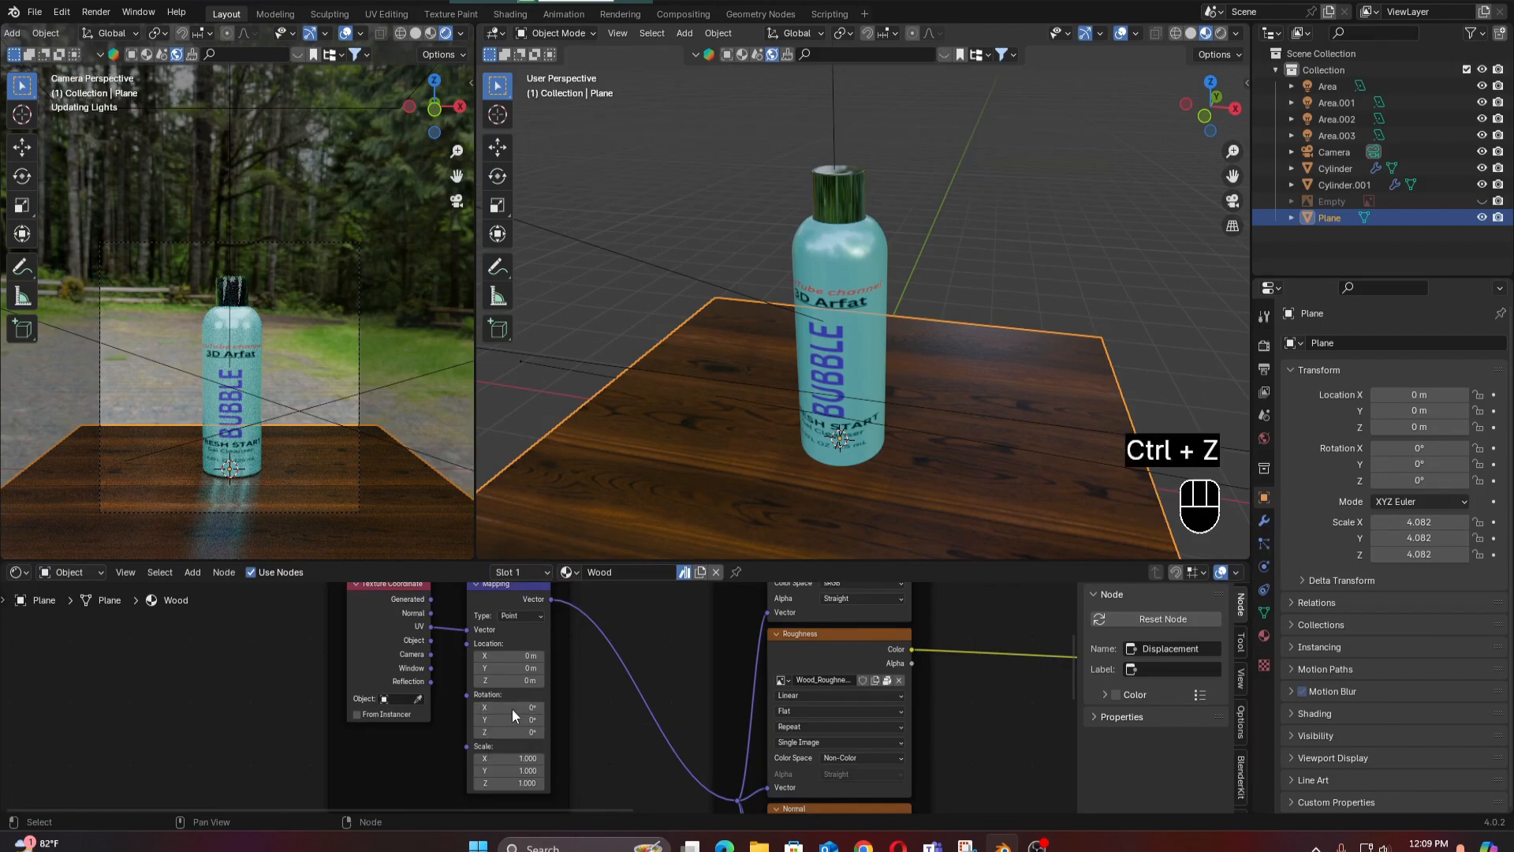
scroll(512, 708, "down", 2)
middle_click_drag(513, 708, 602, 688)
scroll(602, 687, "down", 2)
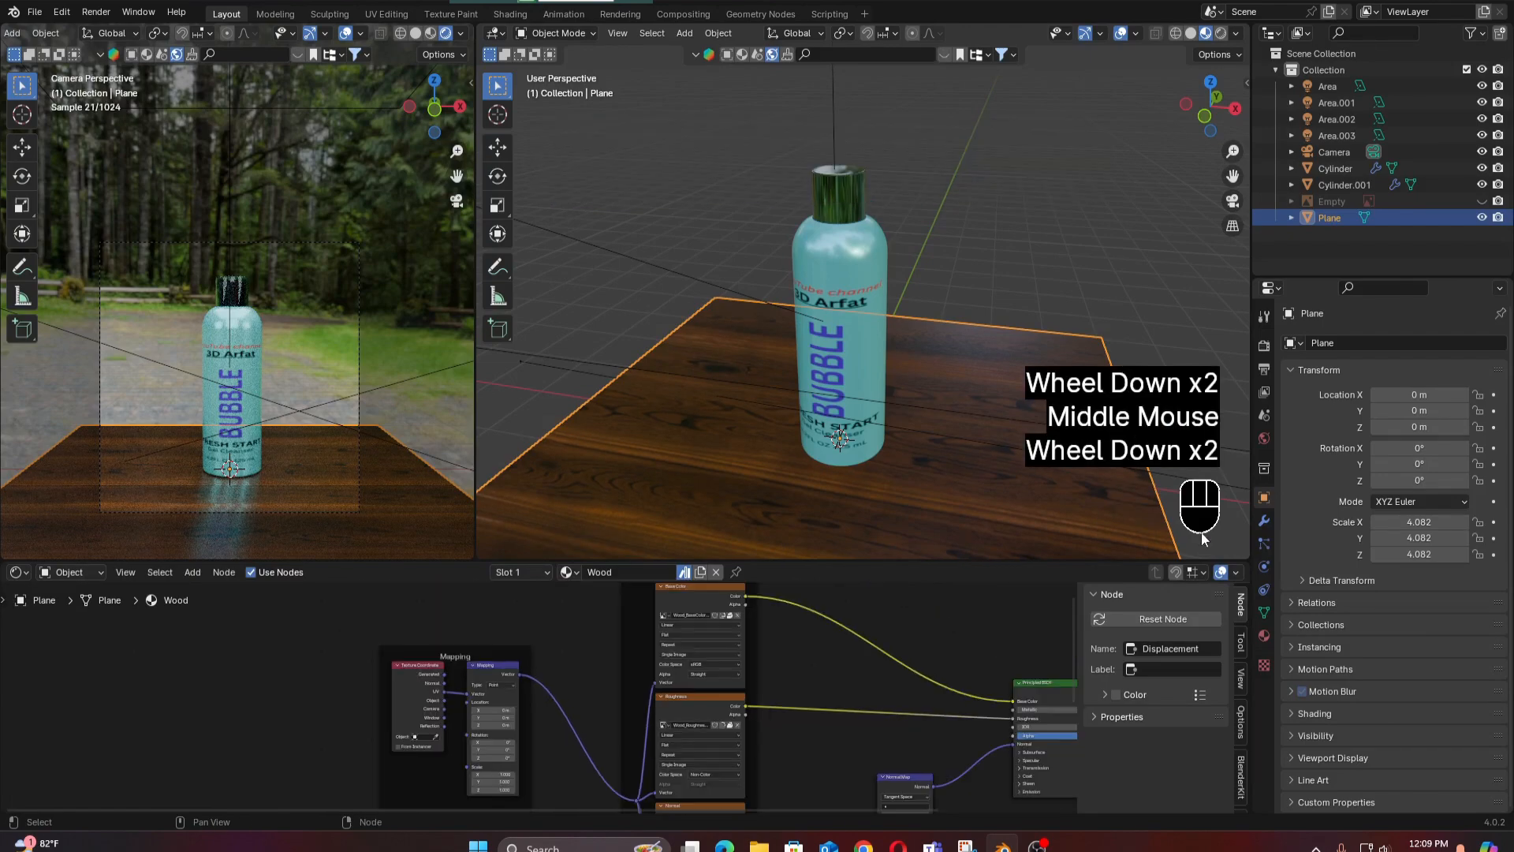
left_click(1269, 503)
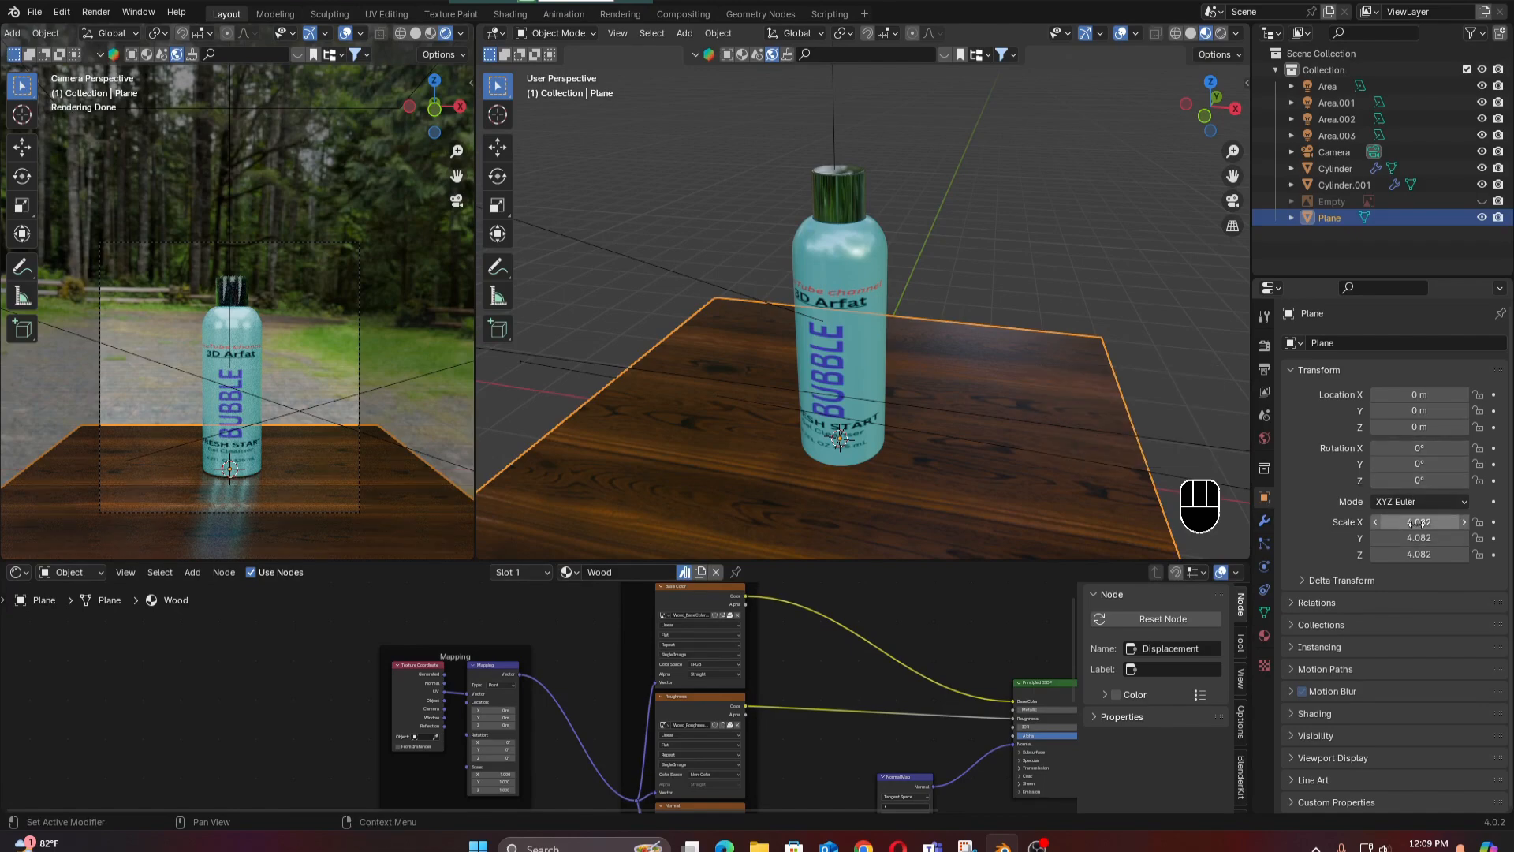
mouse_move(1419, 520)
left_mouse_down()
mouse_move(1442, 522)
mouse_move(1418, 522)
left_mouse_up()
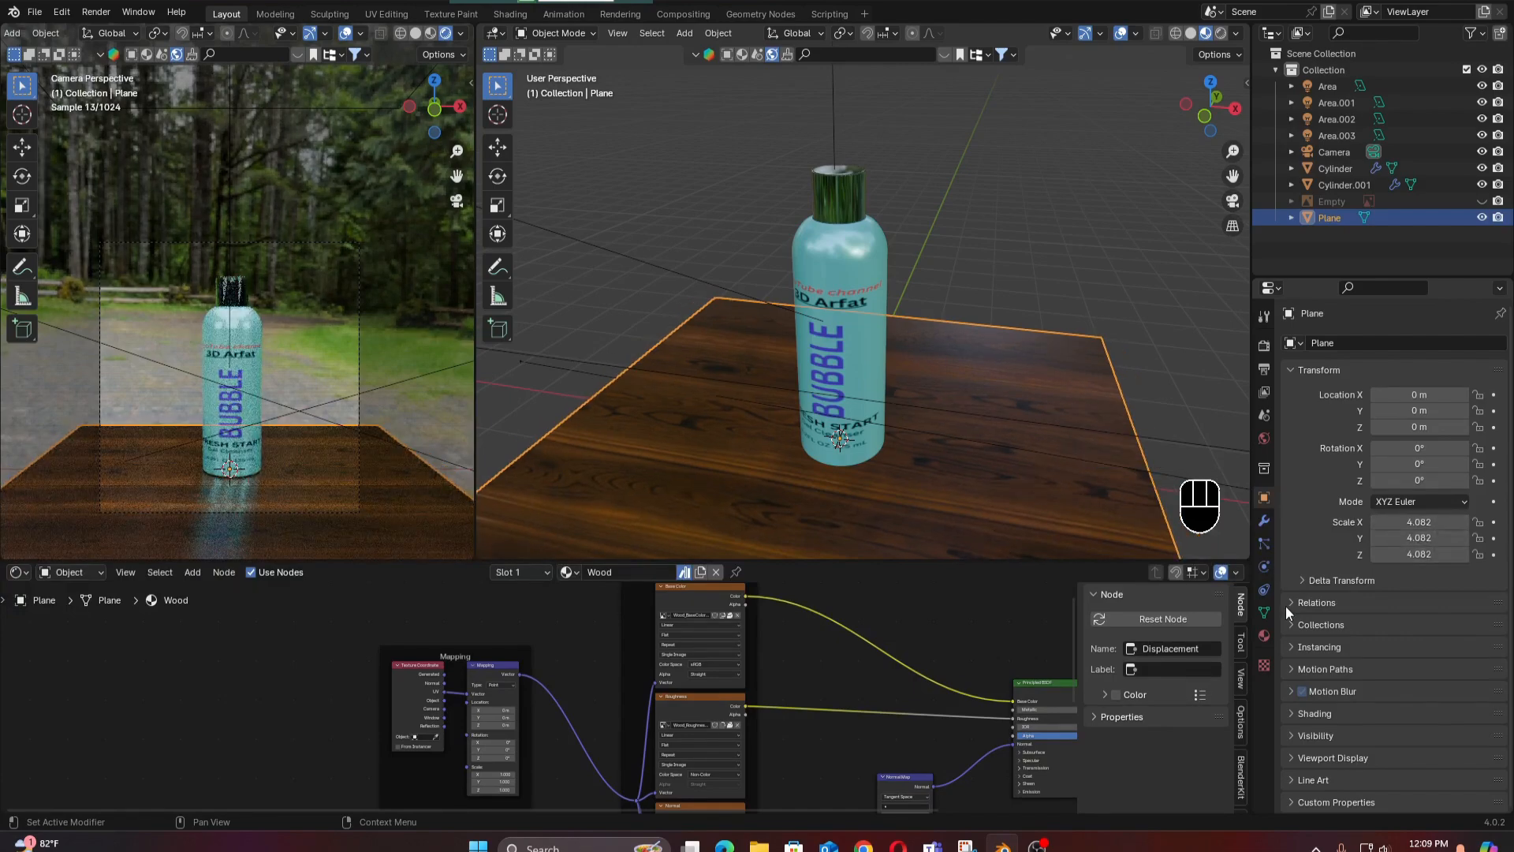
Set the interpolation of the world's forest environment texture to Smart.
left_click(1264, 439)
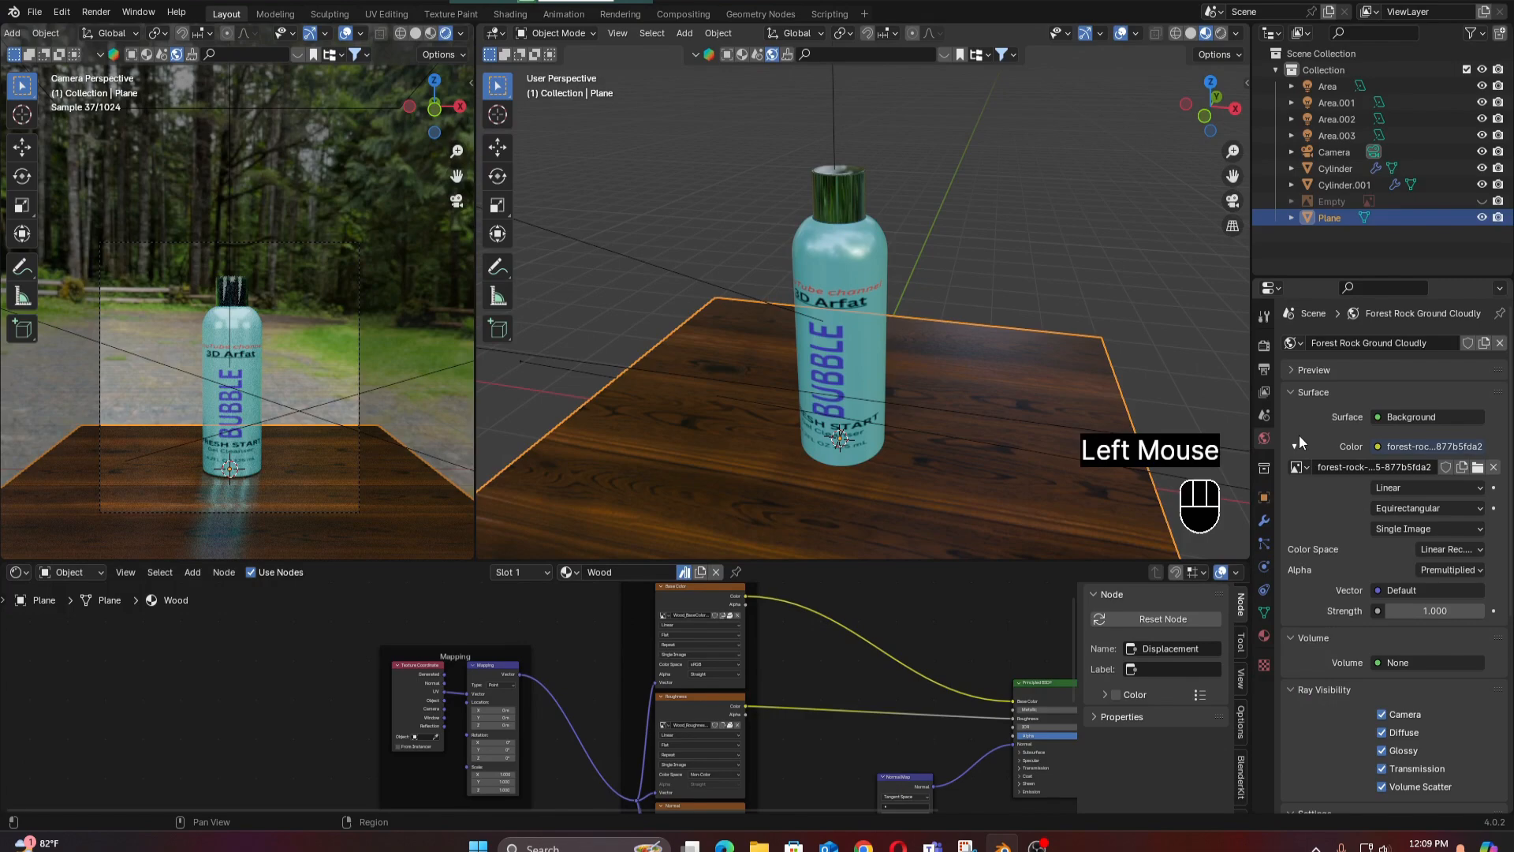
left_click(1408, 487)
left_click(1408, 488)
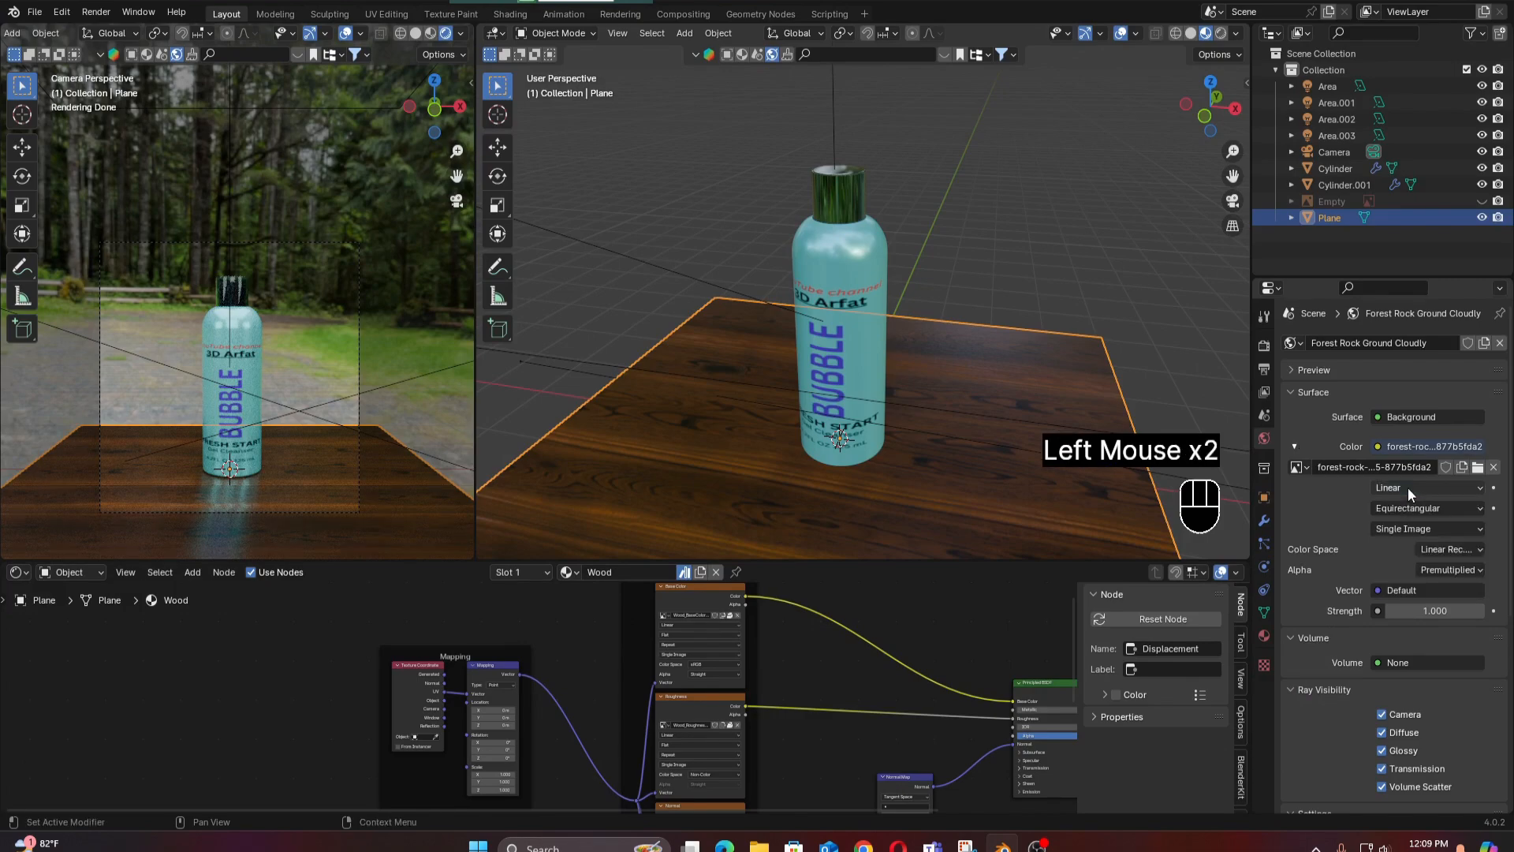
left_click_drag(1408, 488, 1404, 577)
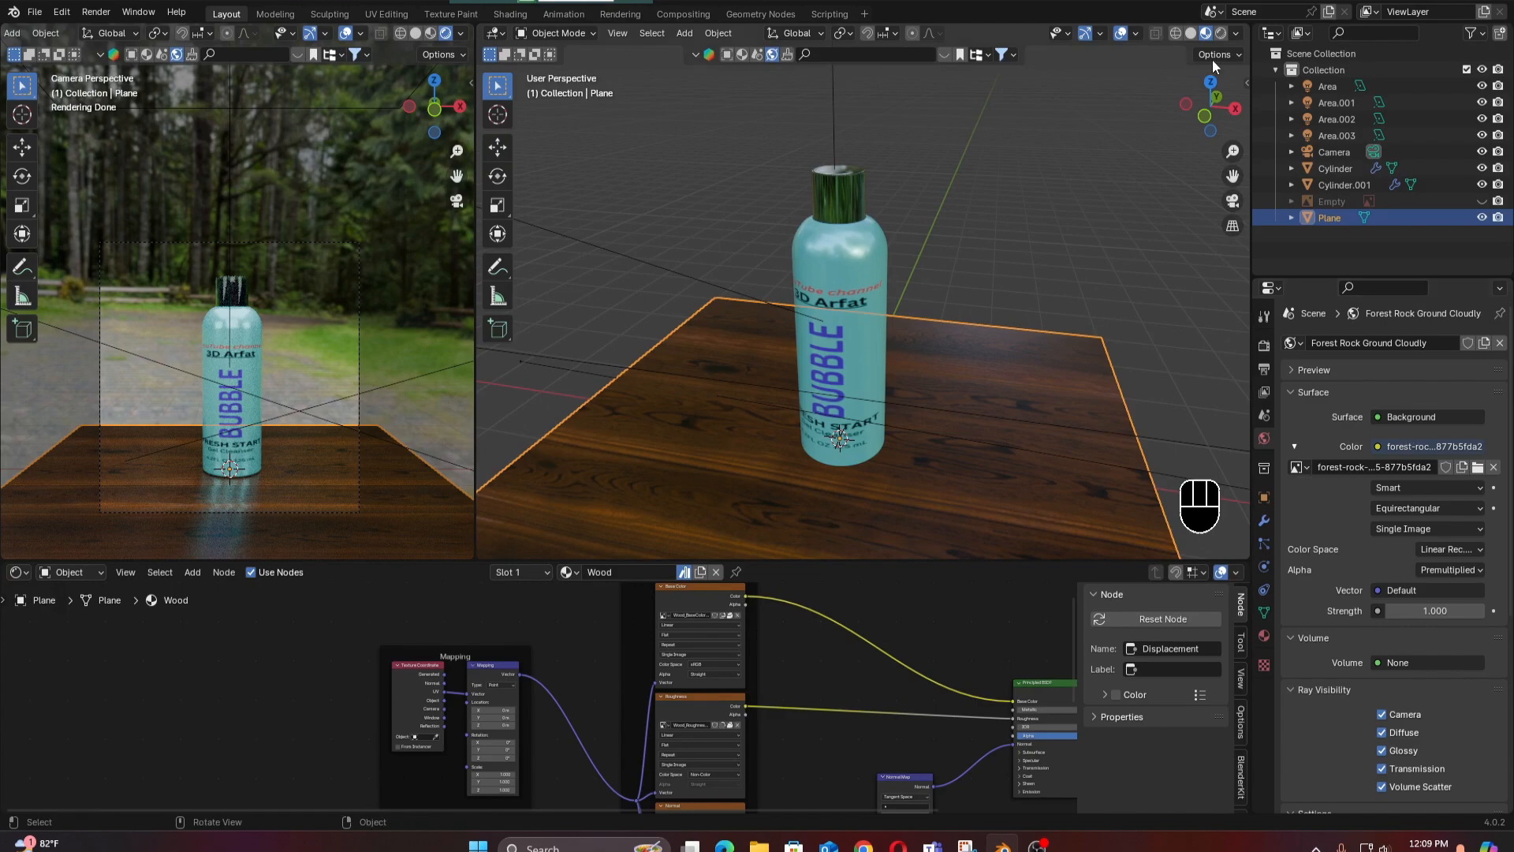
Enable Scene World in the larger viewport's shading options and switch that viewport to the camera view.
left_click(1237, 33)
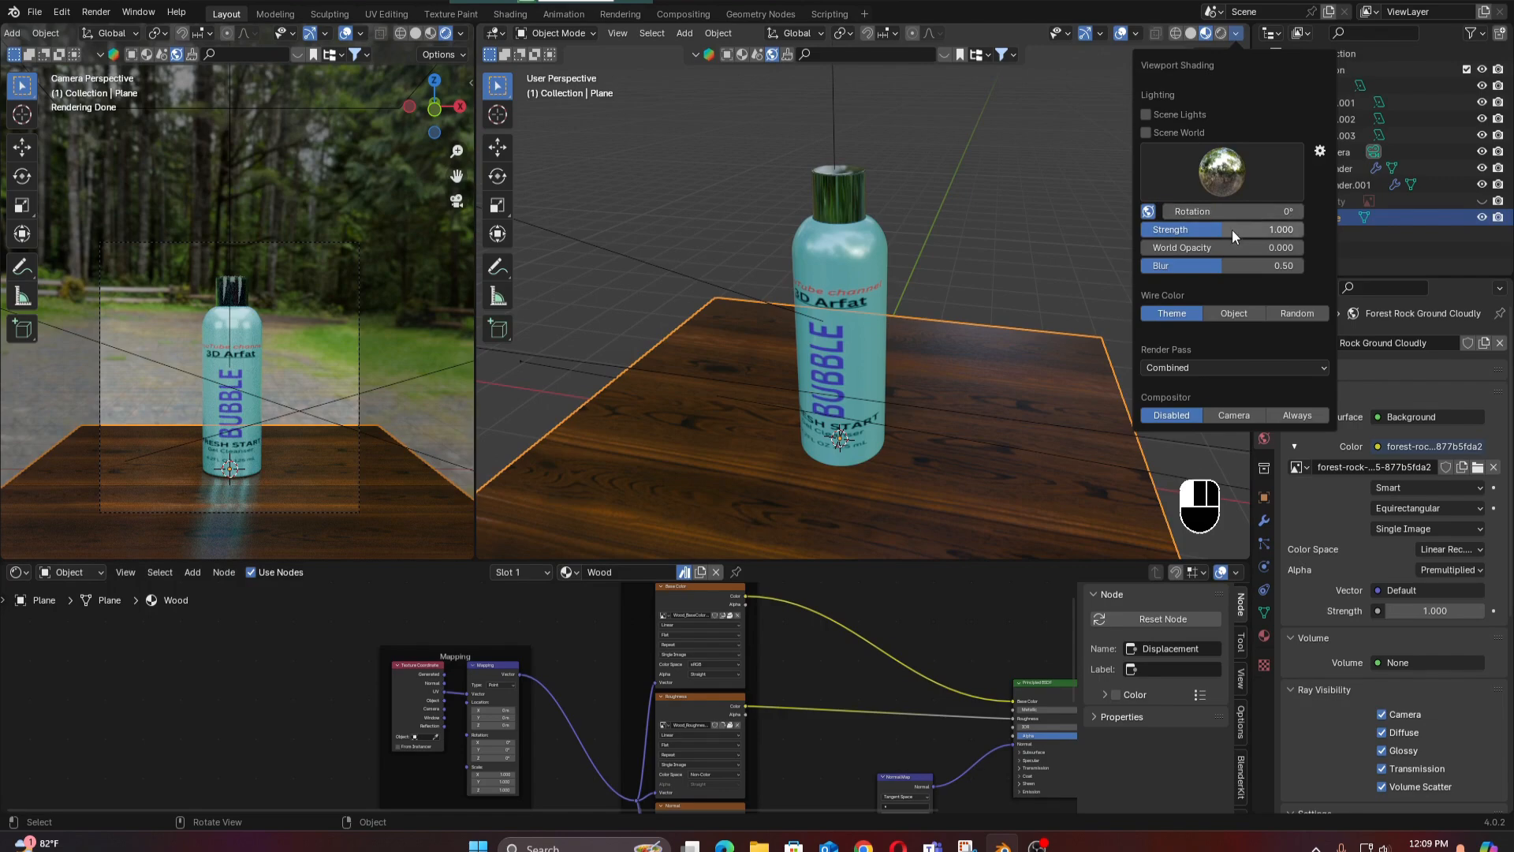
left_click(1146, 135)
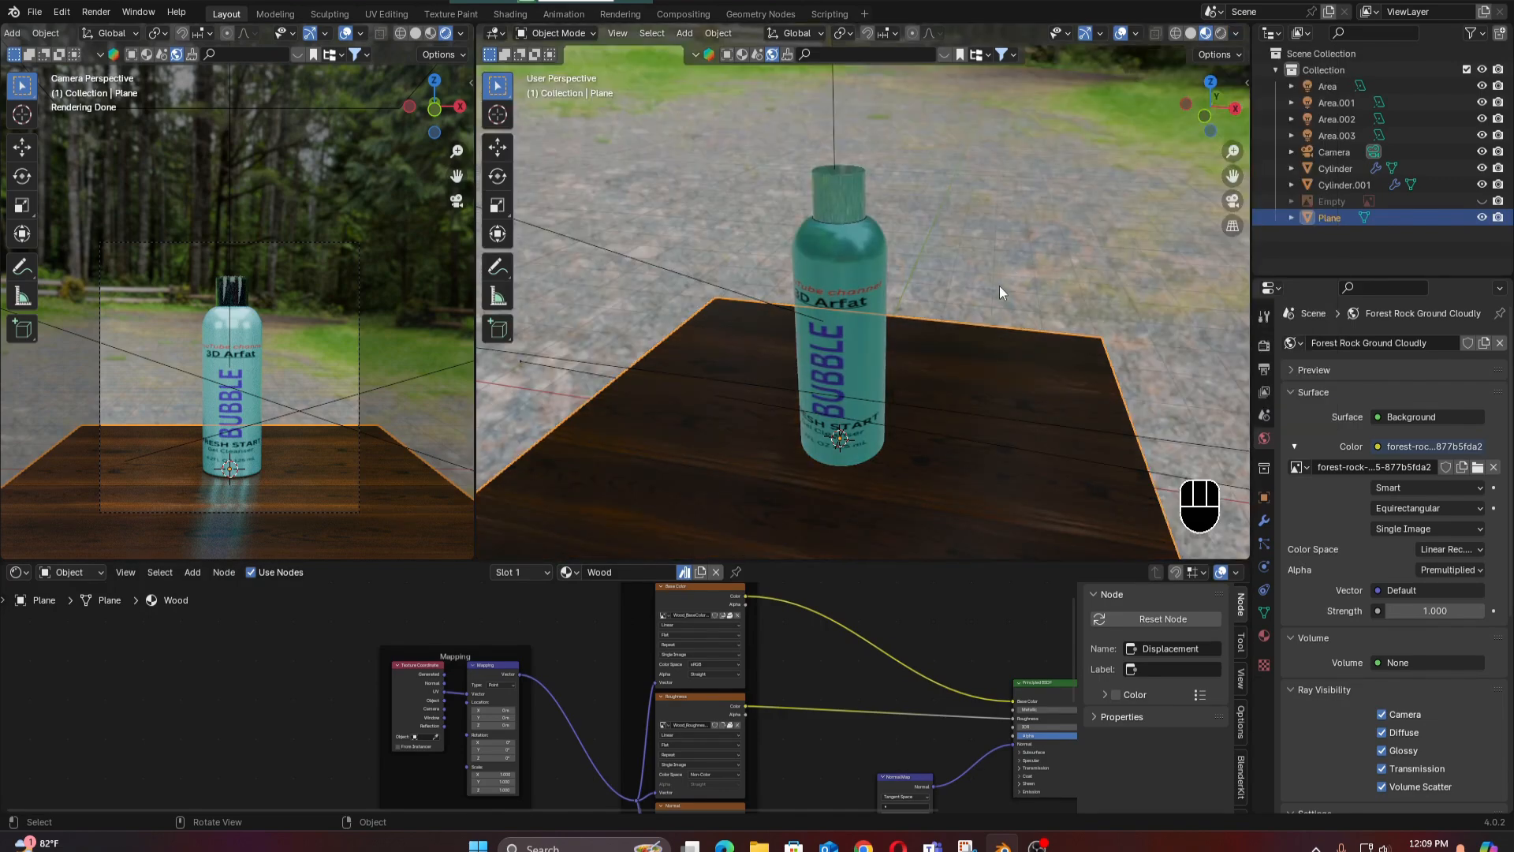
key("KP_0")
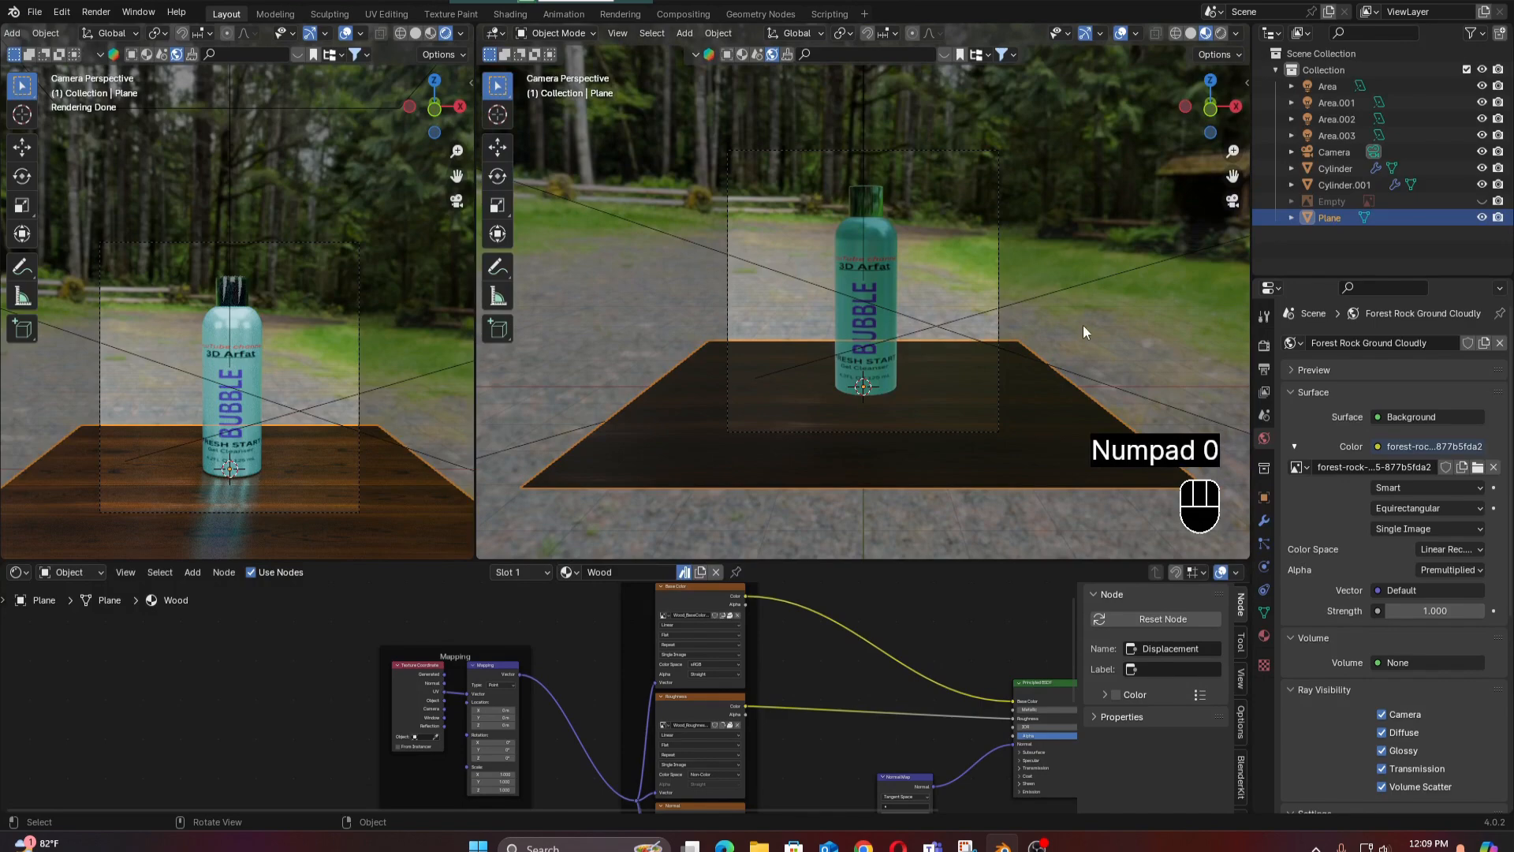
scroll(1096, 352, "down", 1)
scroll(1105, 343, "up", 1)
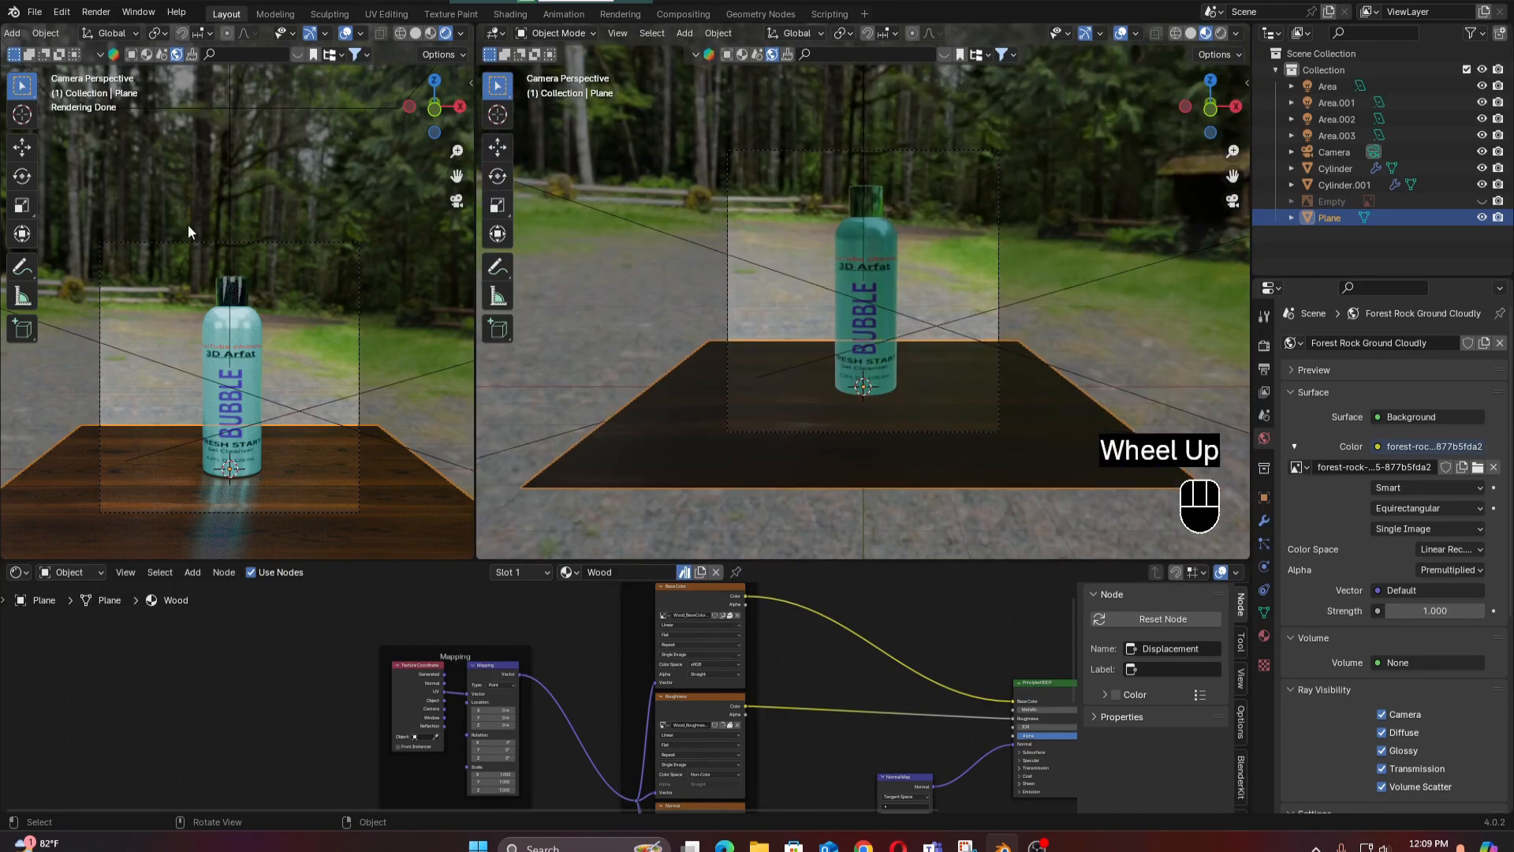
Start an image render, inspect the whole frame of the bottle, and close the render window.
left_click(97, 12)
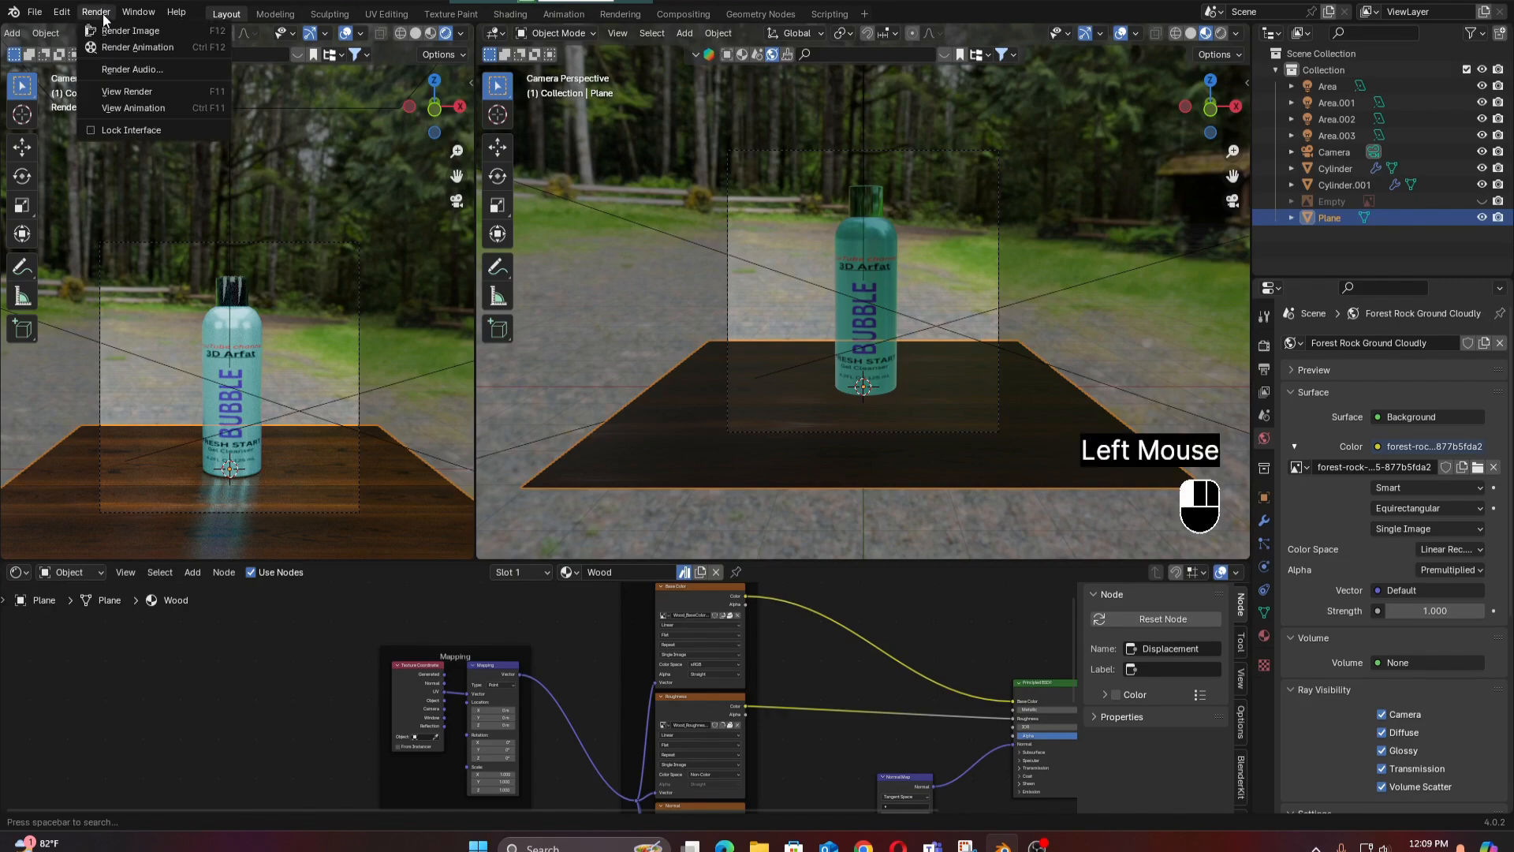
left_click(158, 32)
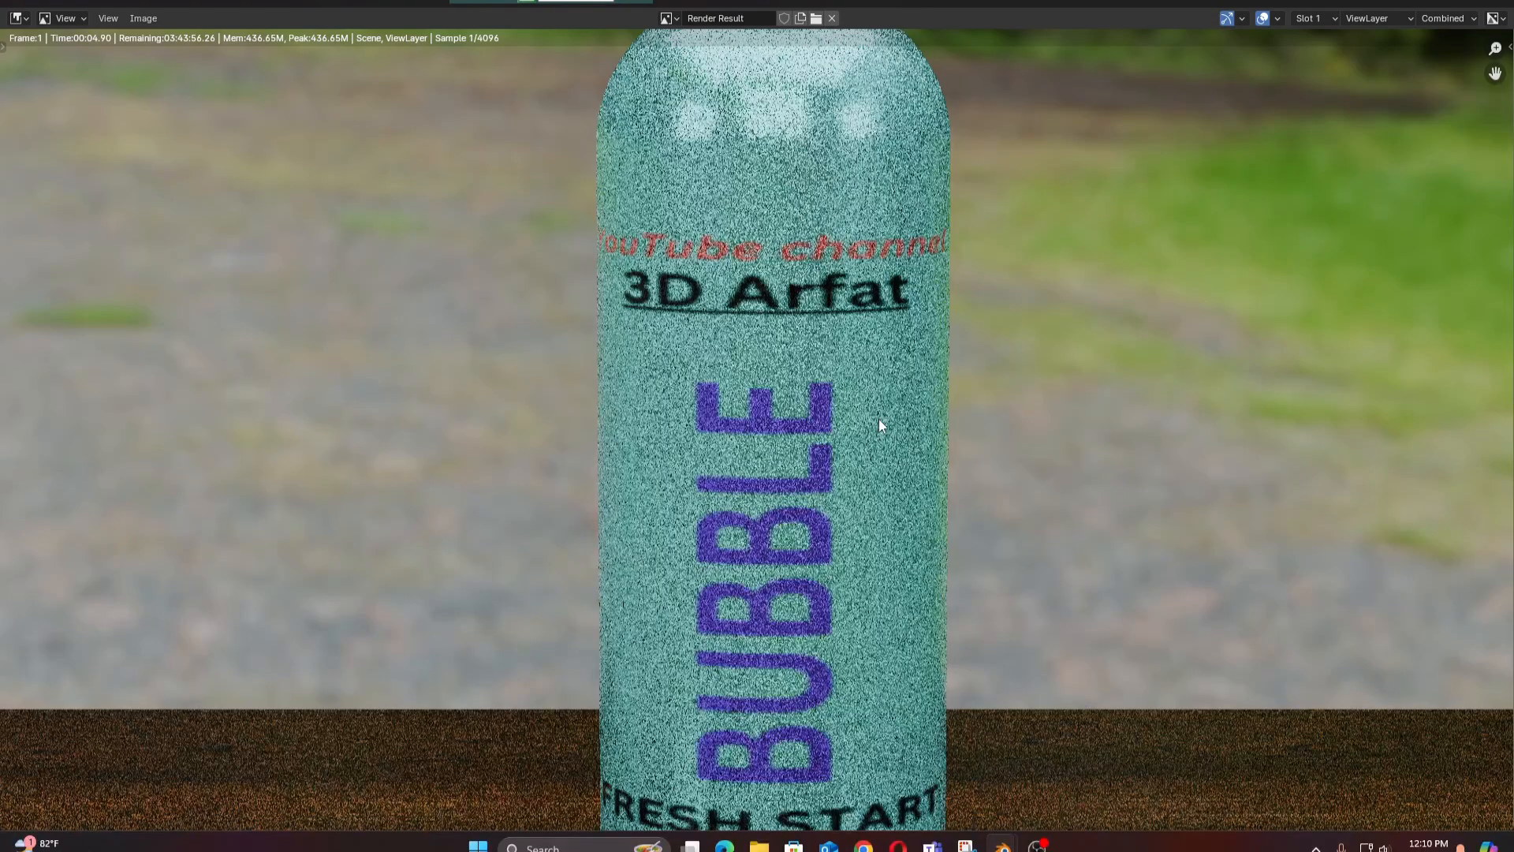
scroll(878, 418, "down", 4)
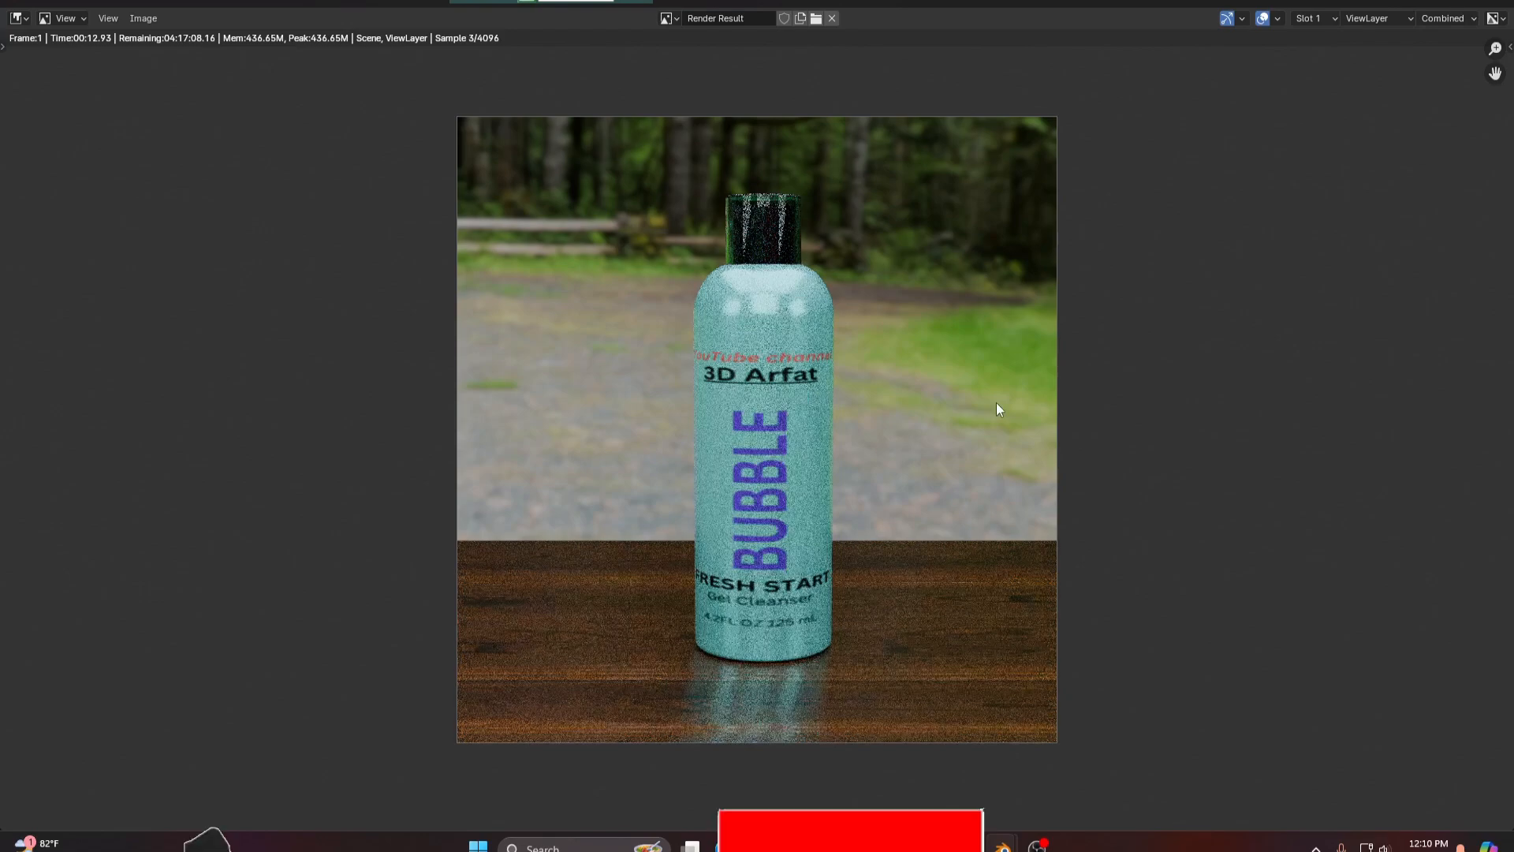
left_click(1494, 4)
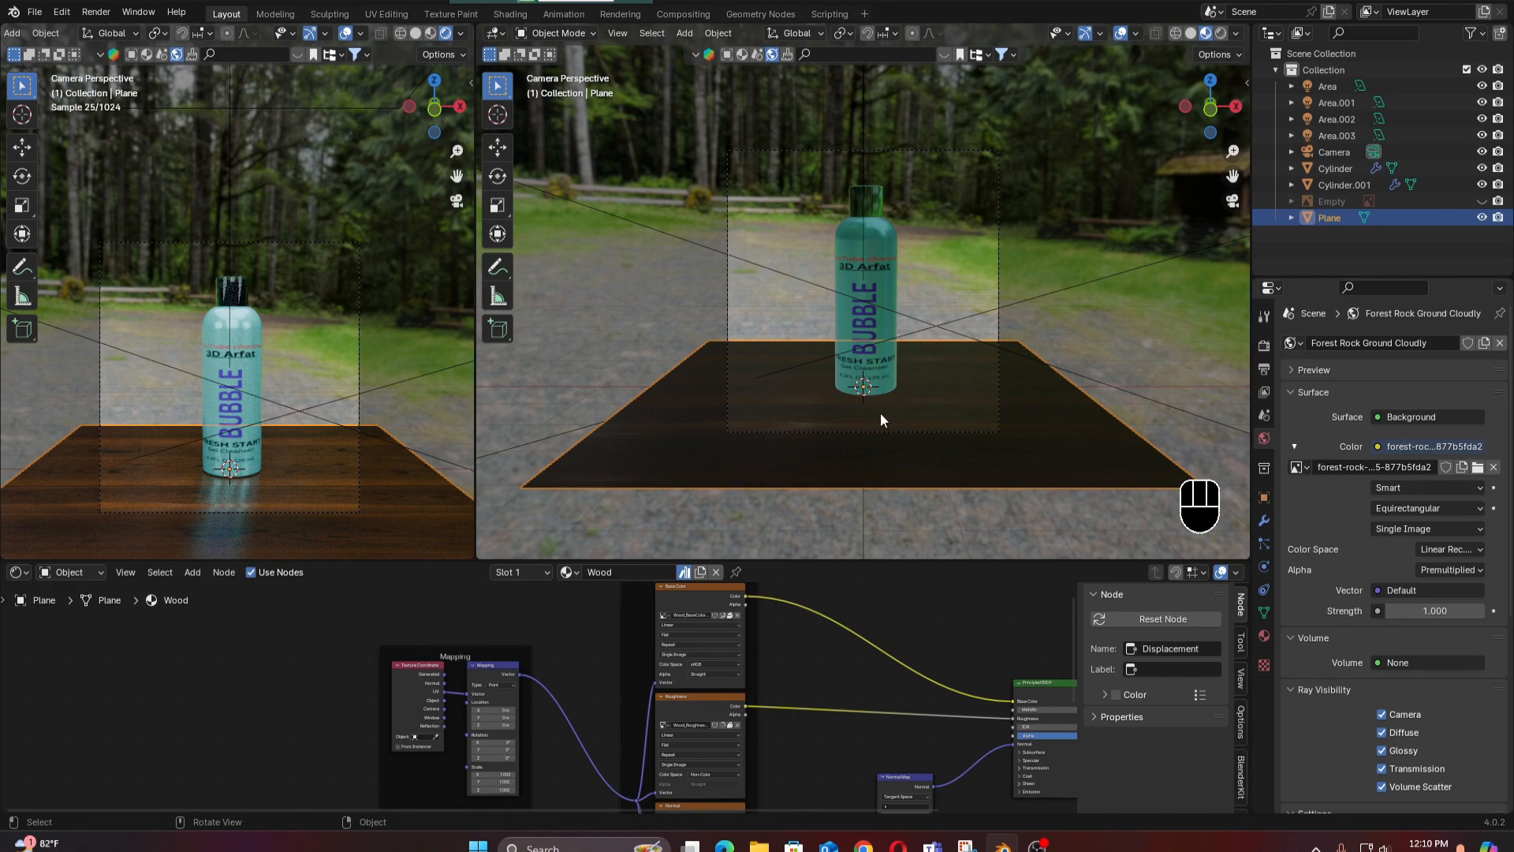
Switch the larger viewport to Solid shading and leave the camera view to show all area lights around the bottle.
left_click(1024, 338)
scroll(1025, 333, "down", 3)
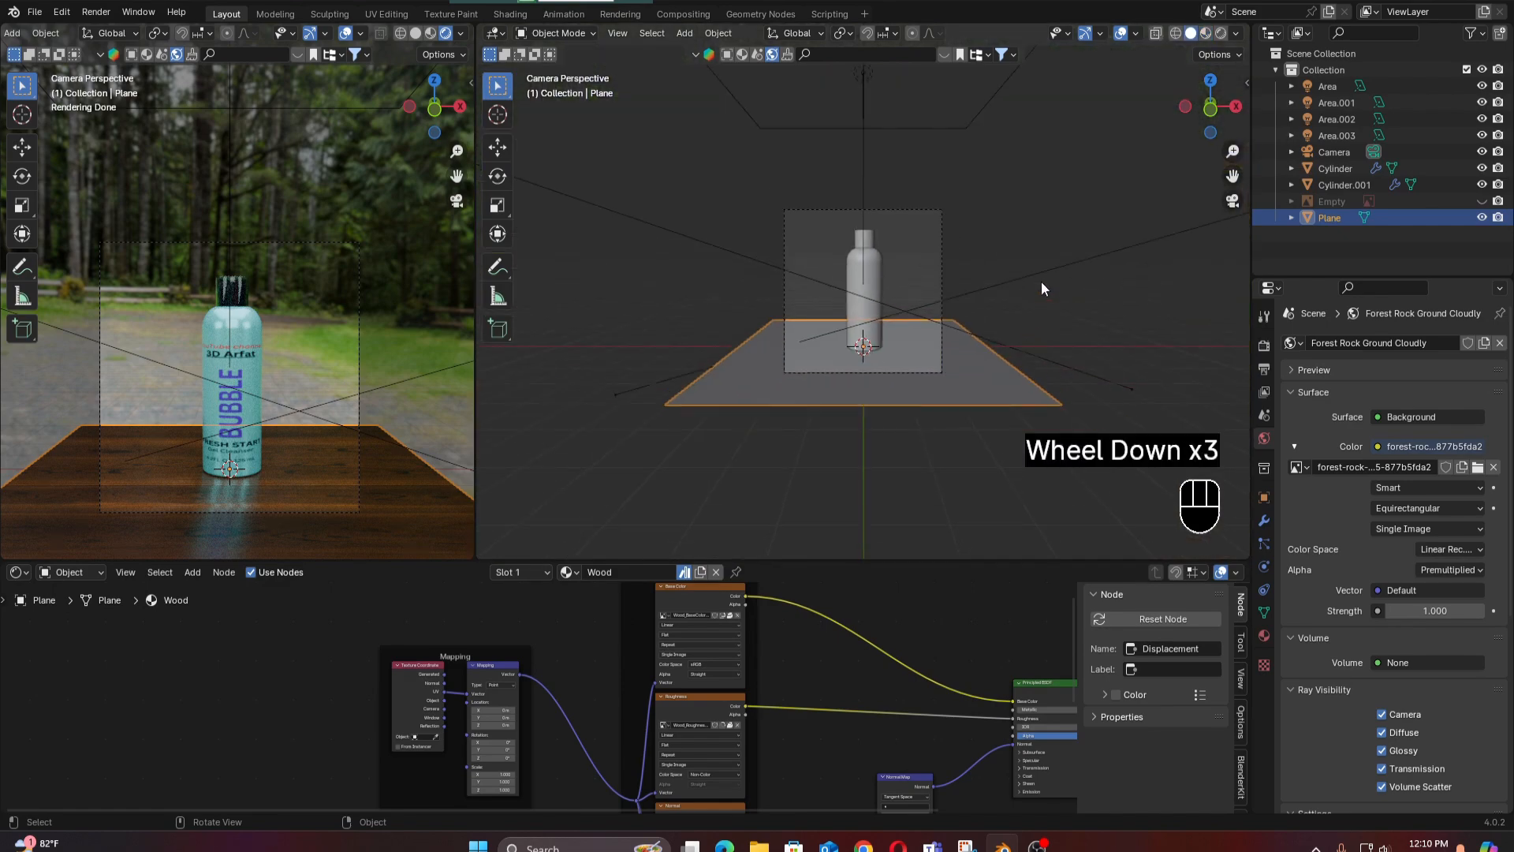
middle_click_drag(1041, 281, 978, 315)
scroll(976, 315, "down", 4)
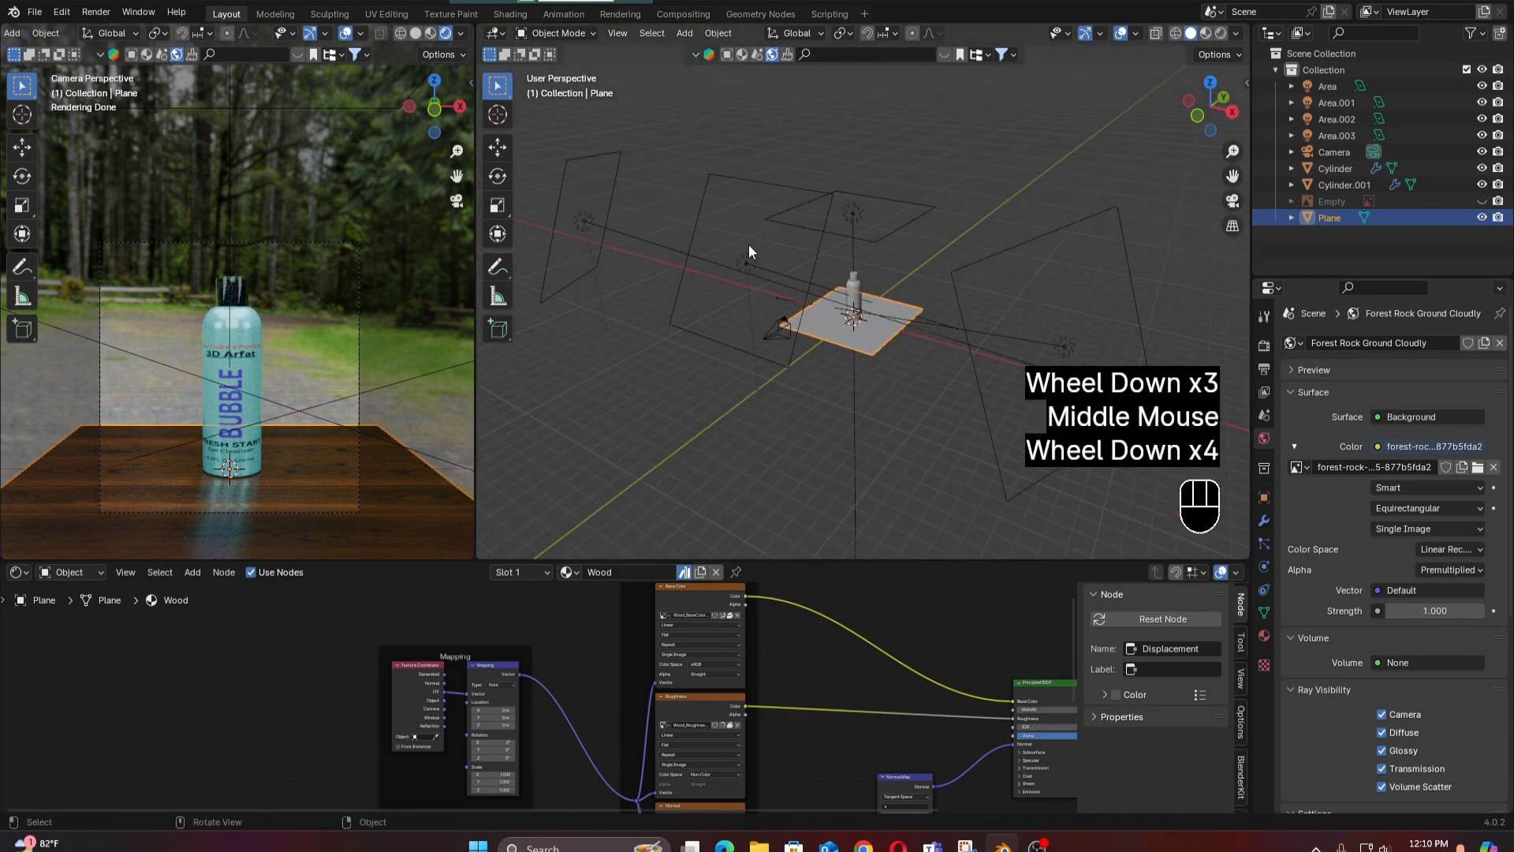
Set the power of the Area.001 light to 500 W.
left_click(747, 273)
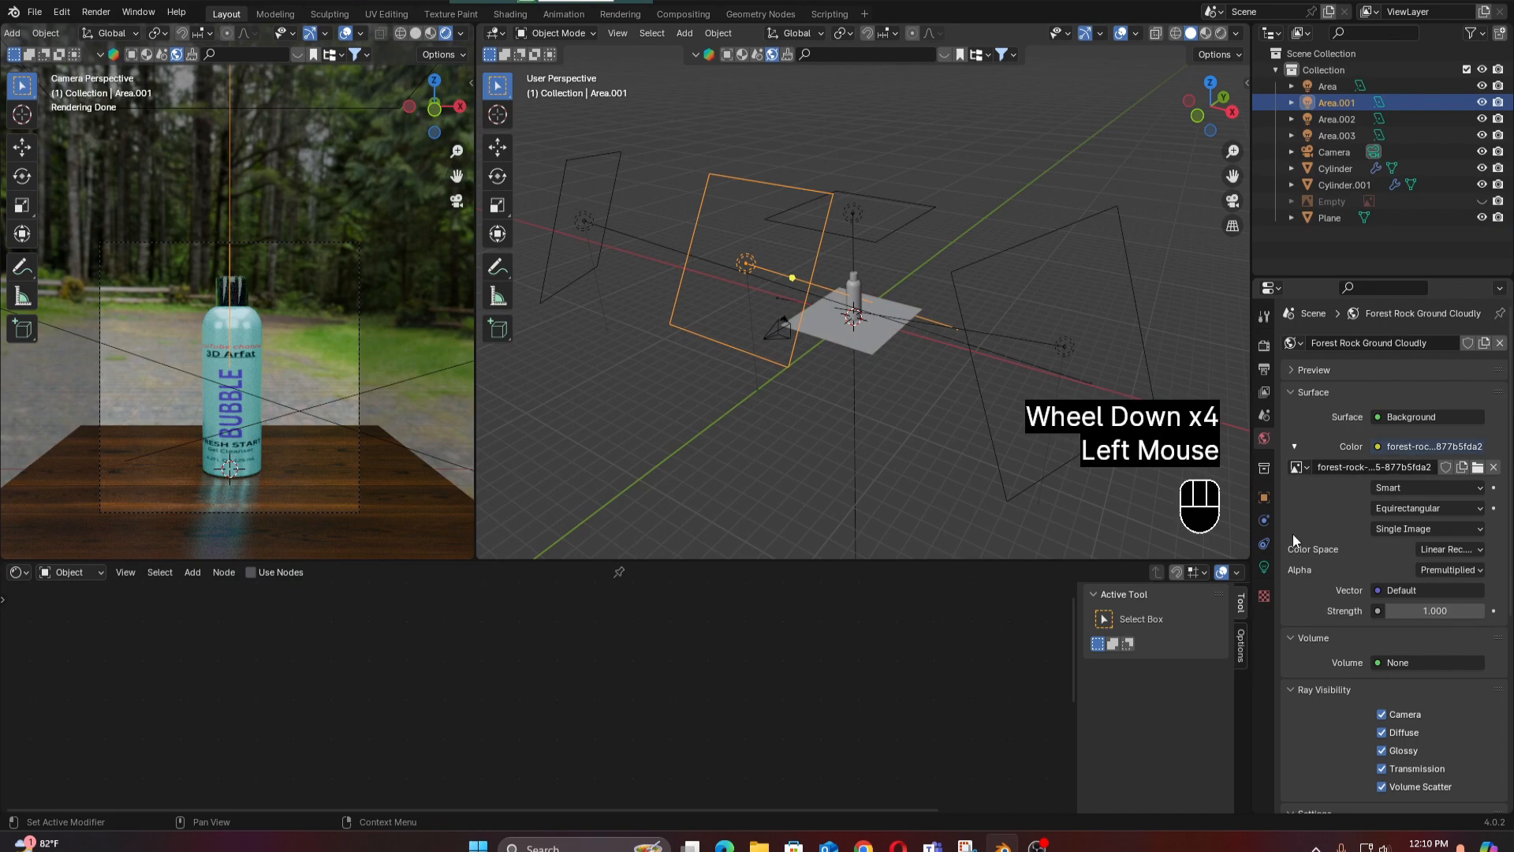
left_click(1265, 567)
left_click(1430, 455)
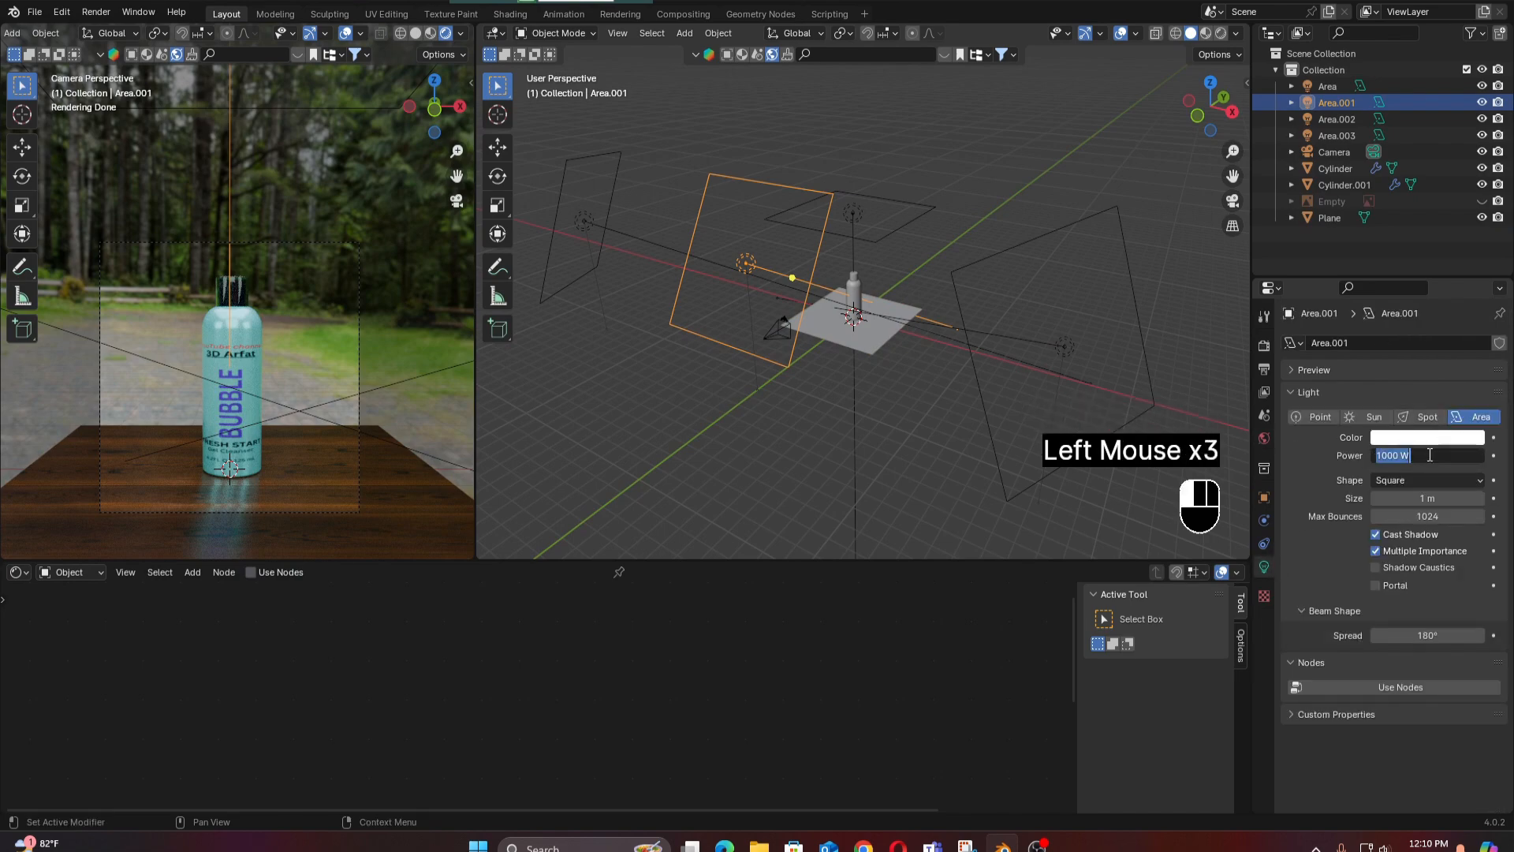
type("500")
key("Return")
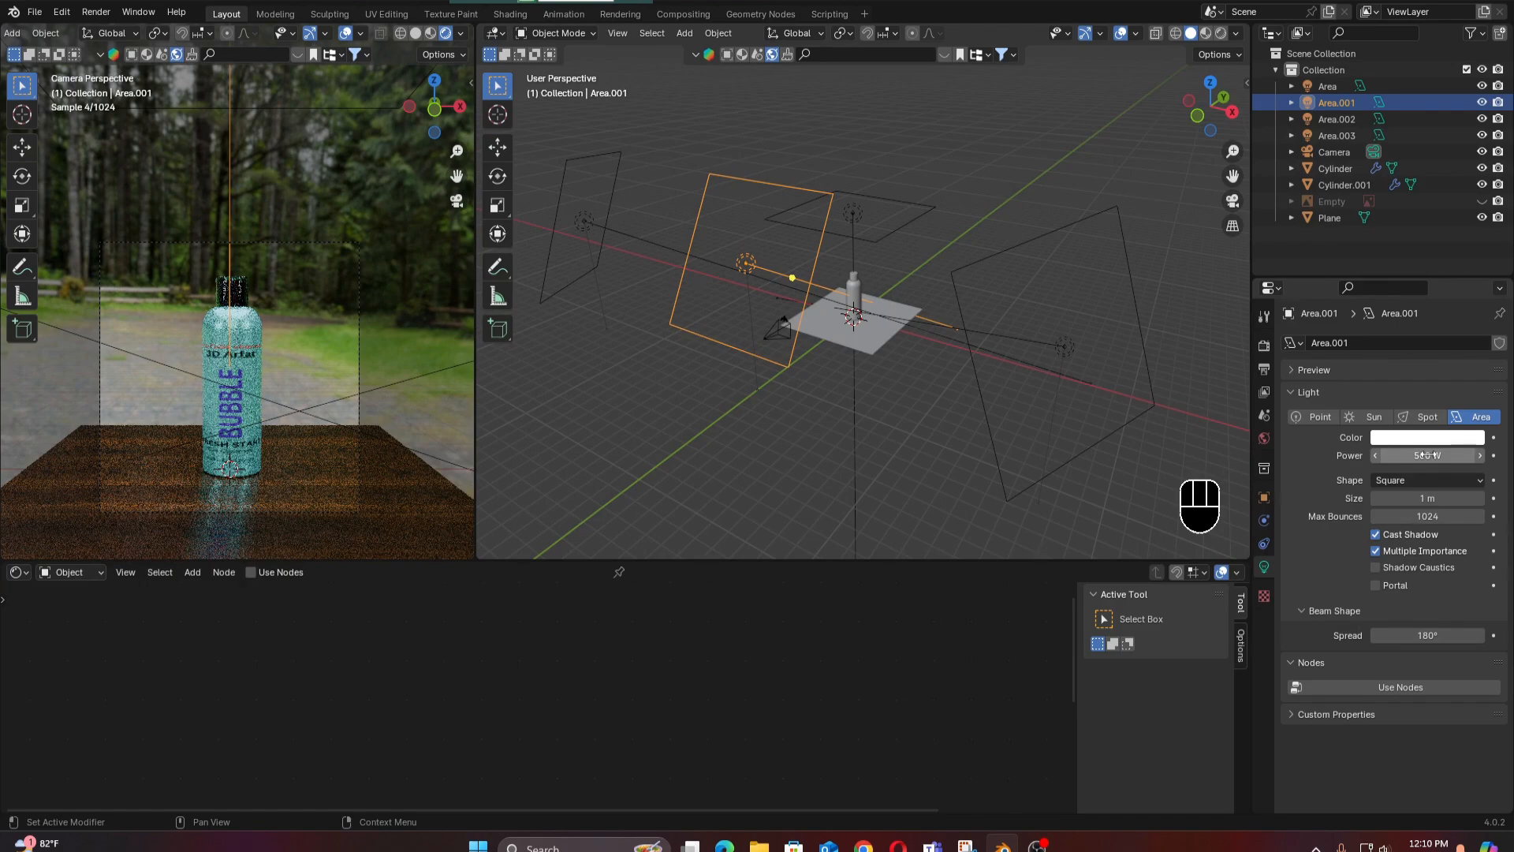
Try 500 W for the overhead area light's power and settle on 100 W.
left_click(888, 206)
double_click(1436, 457)
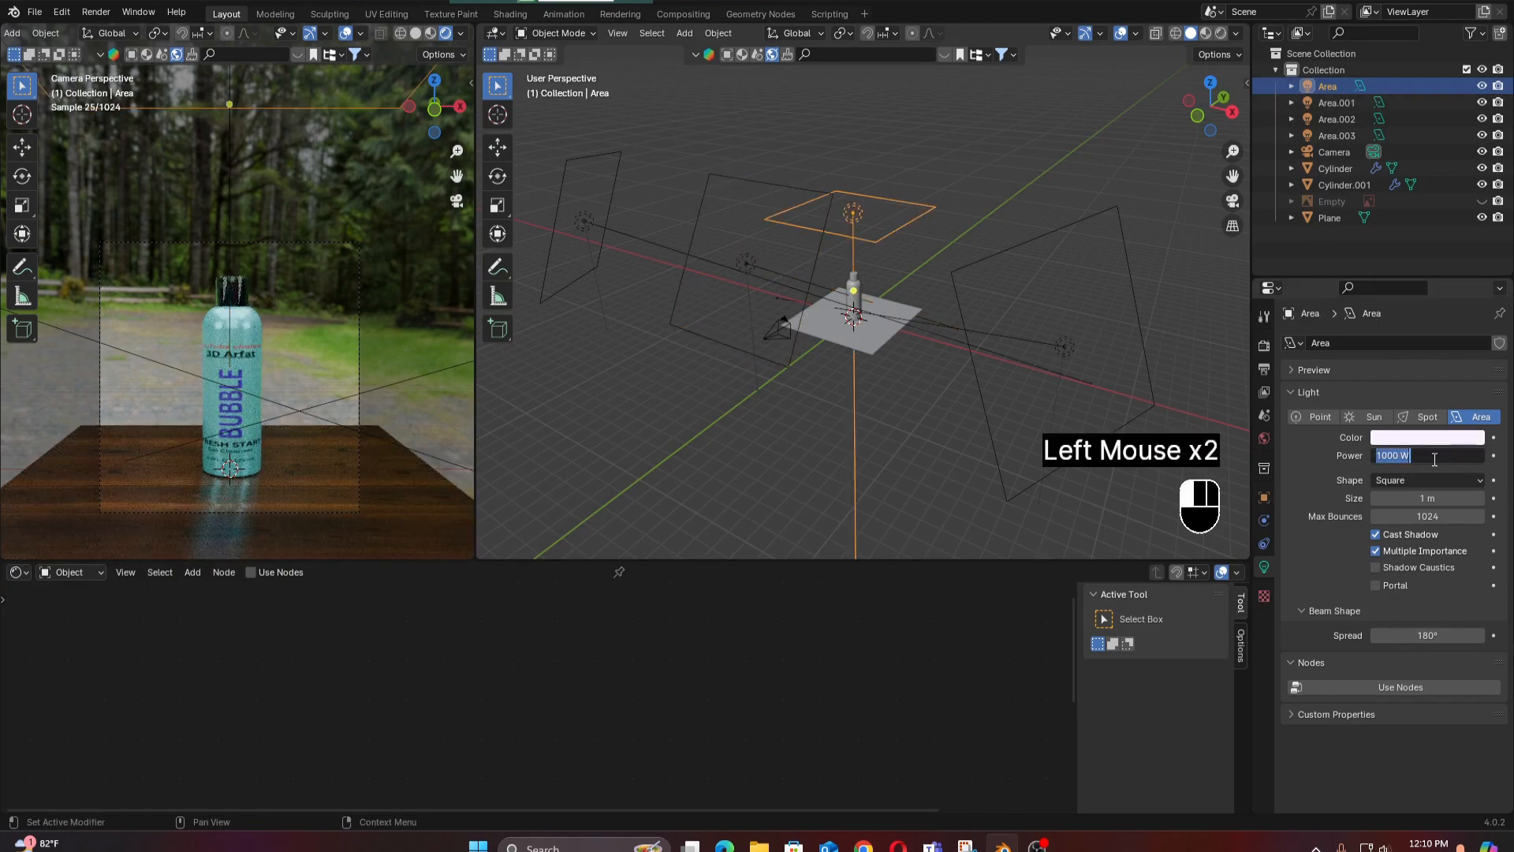
type("500")
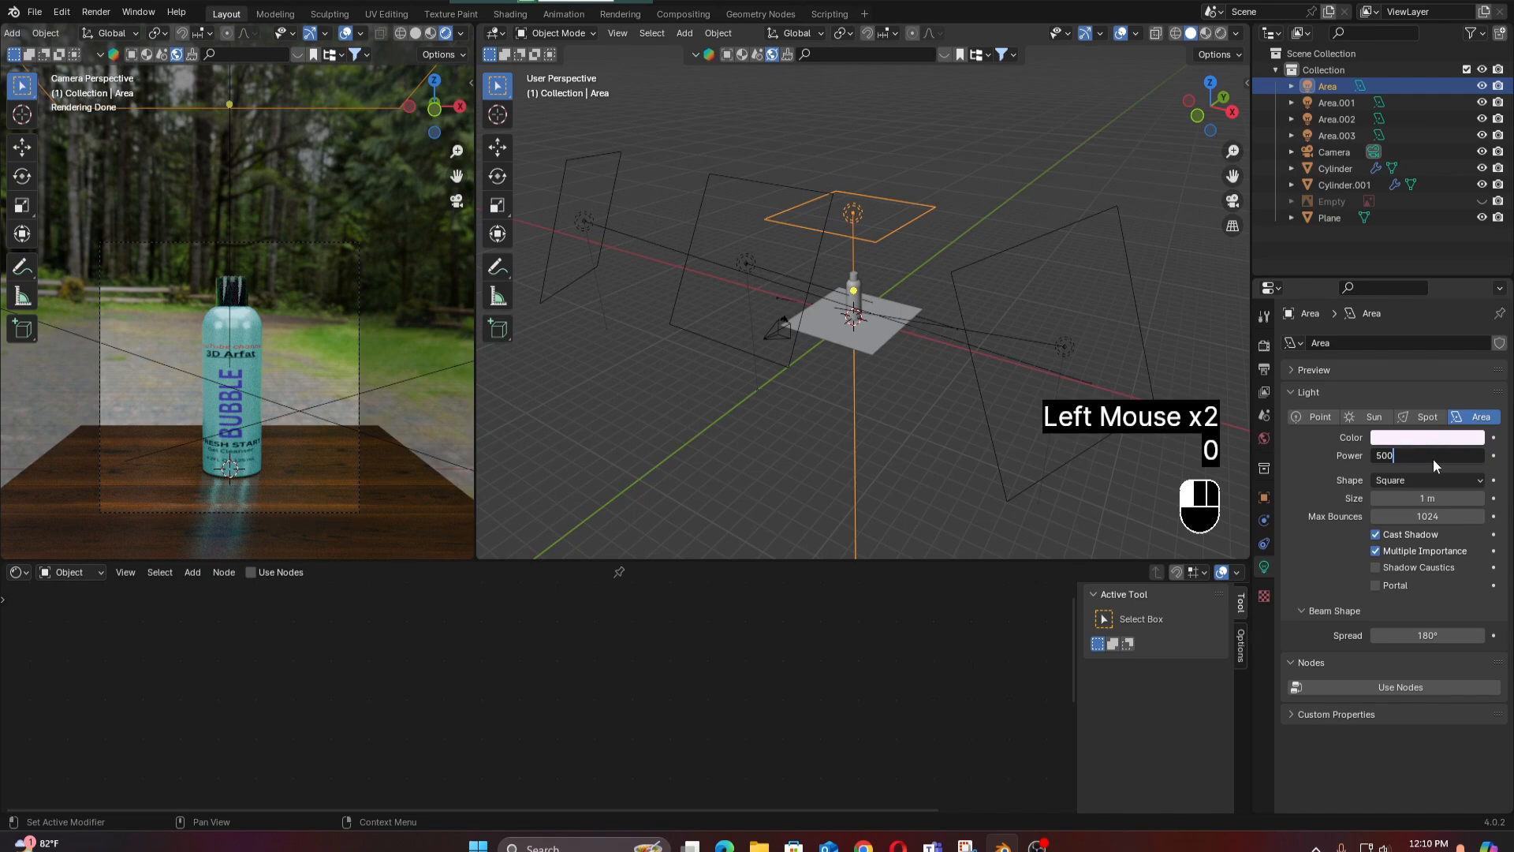
left_click(1433, 459)
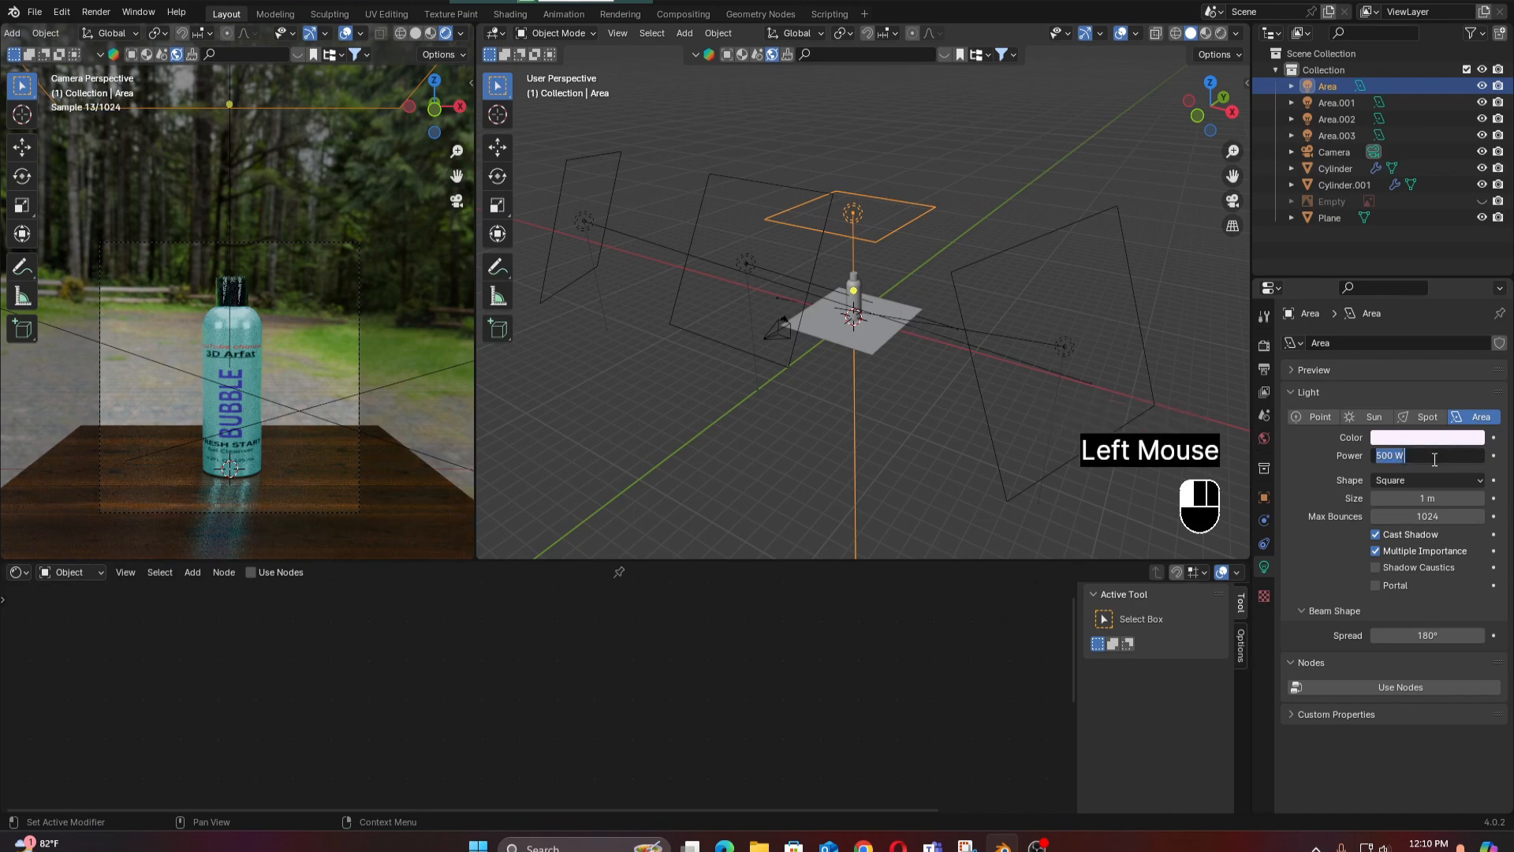
type("100")
key("Return")
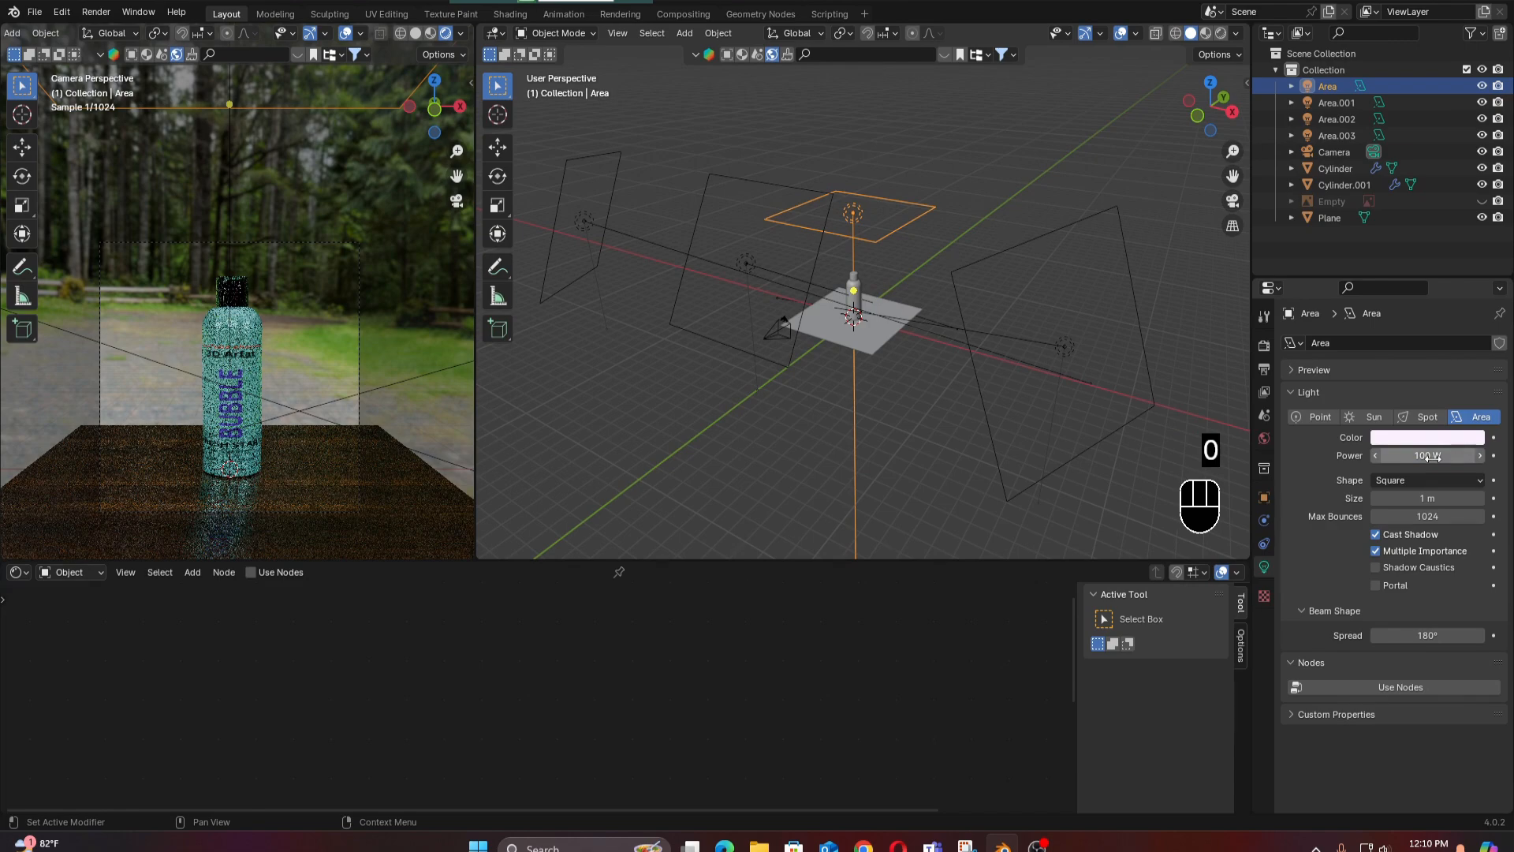
Set the power of the Area.001 light to 100 W.
left_click(763, 278)
left_click(1439, 455)
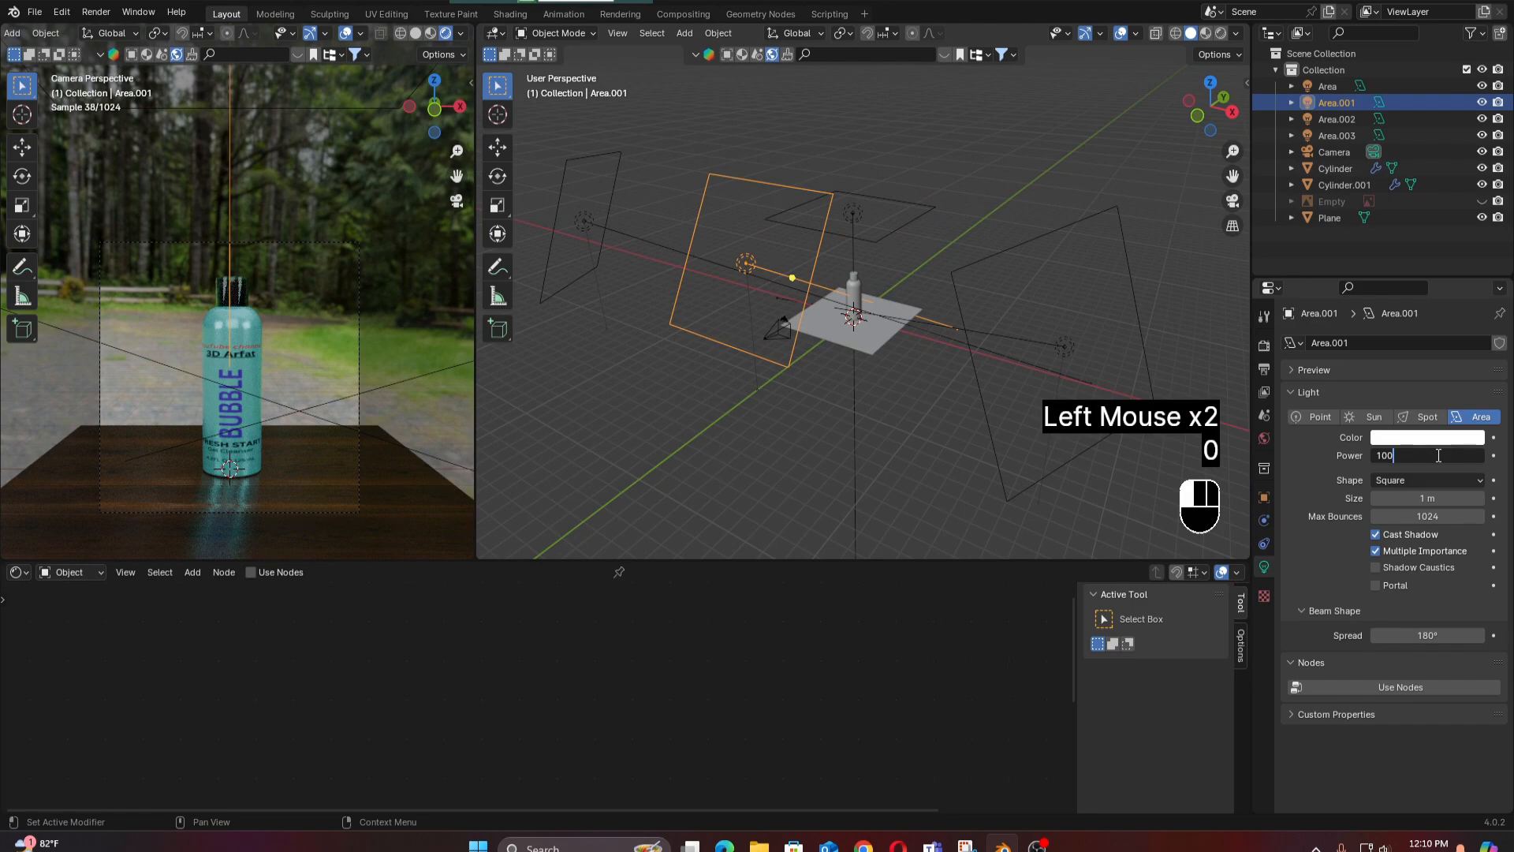
key("Return")
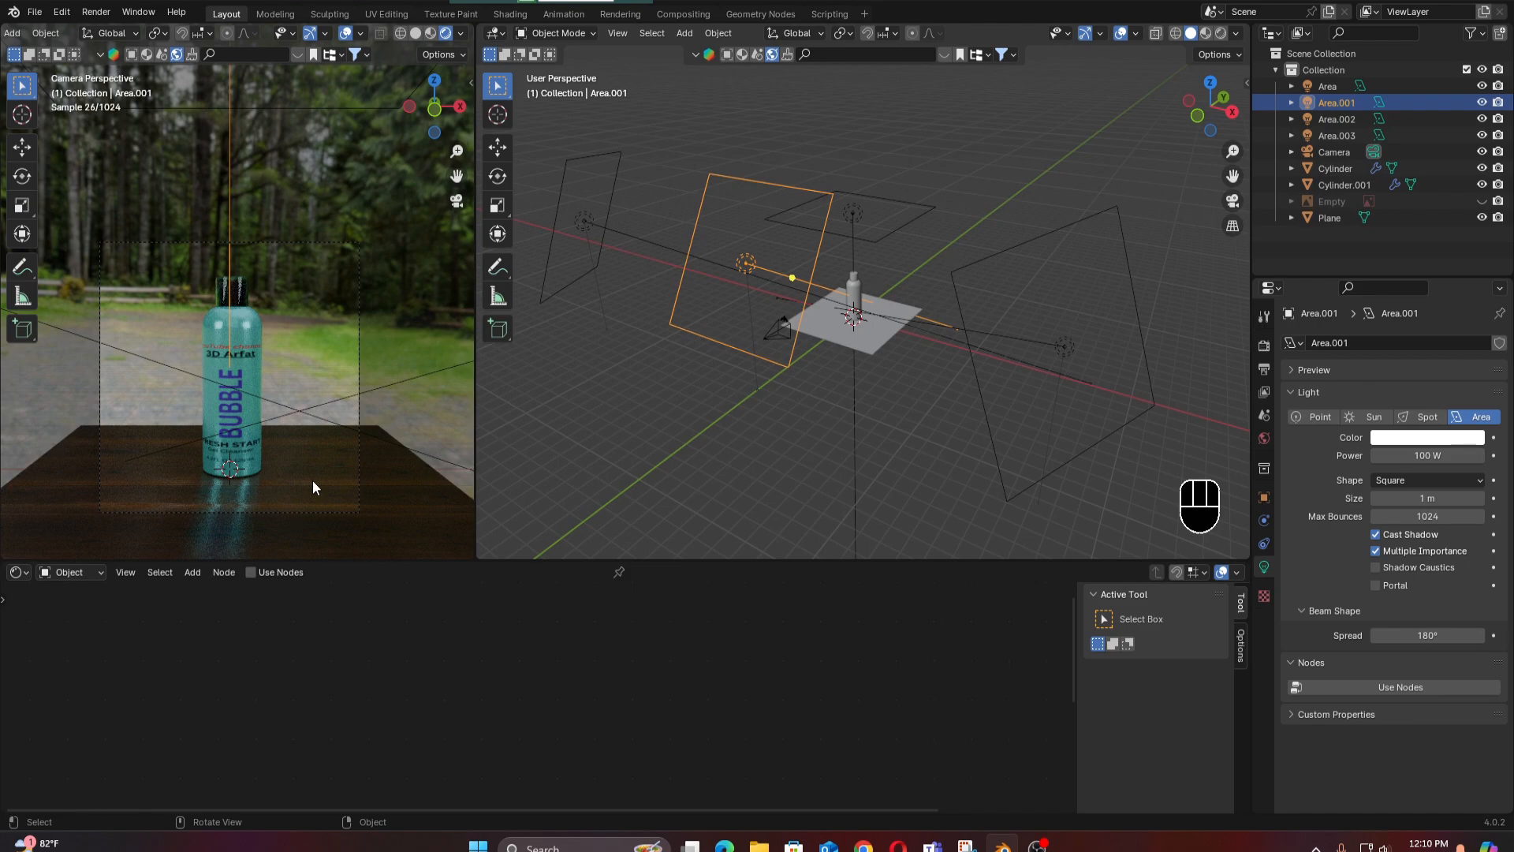
double_click(241, 376)
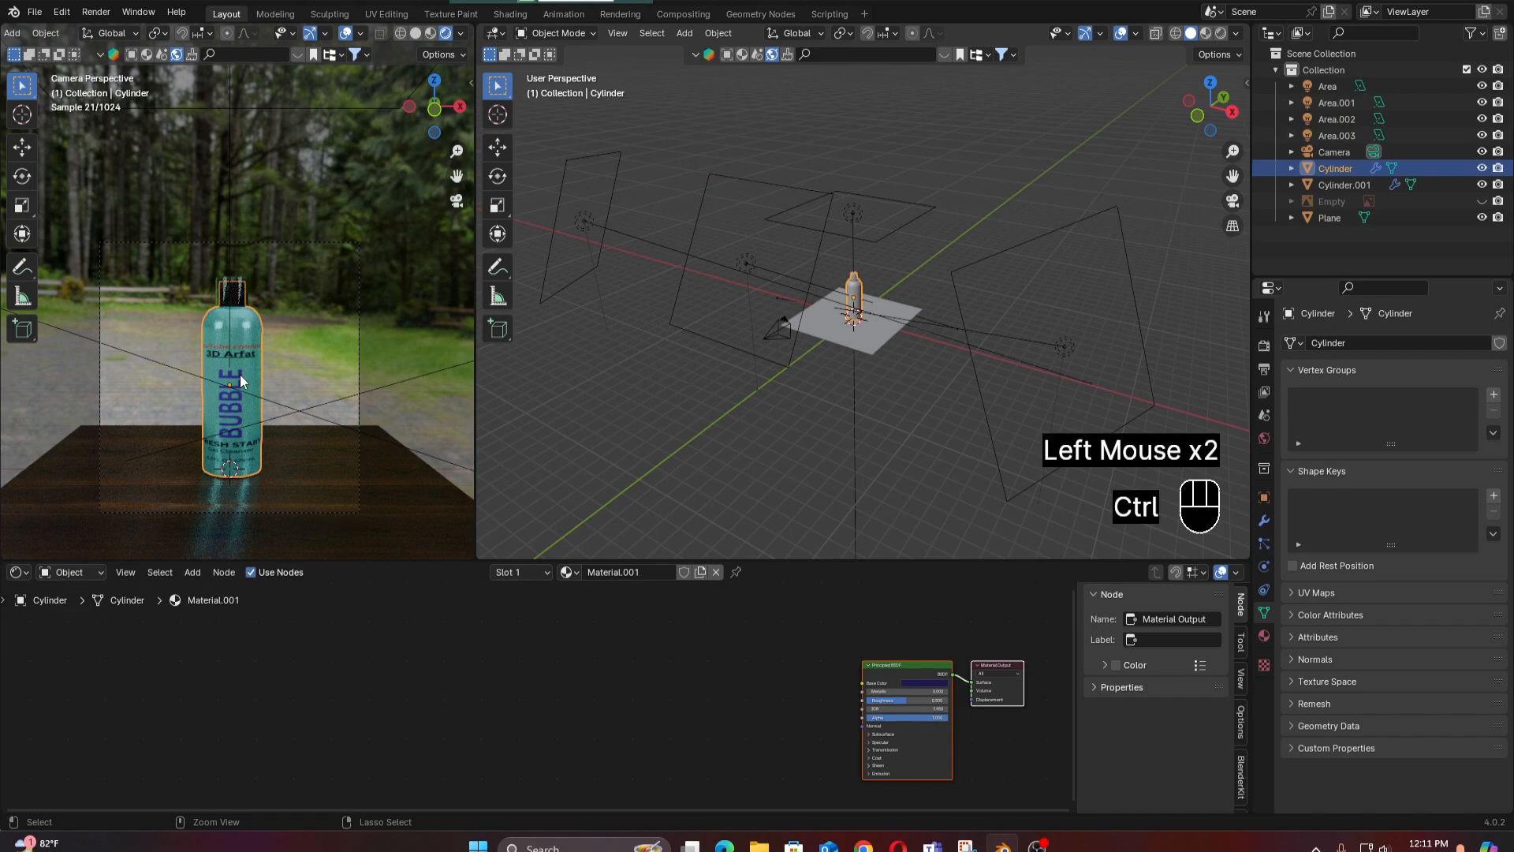
left_click(241, 381)
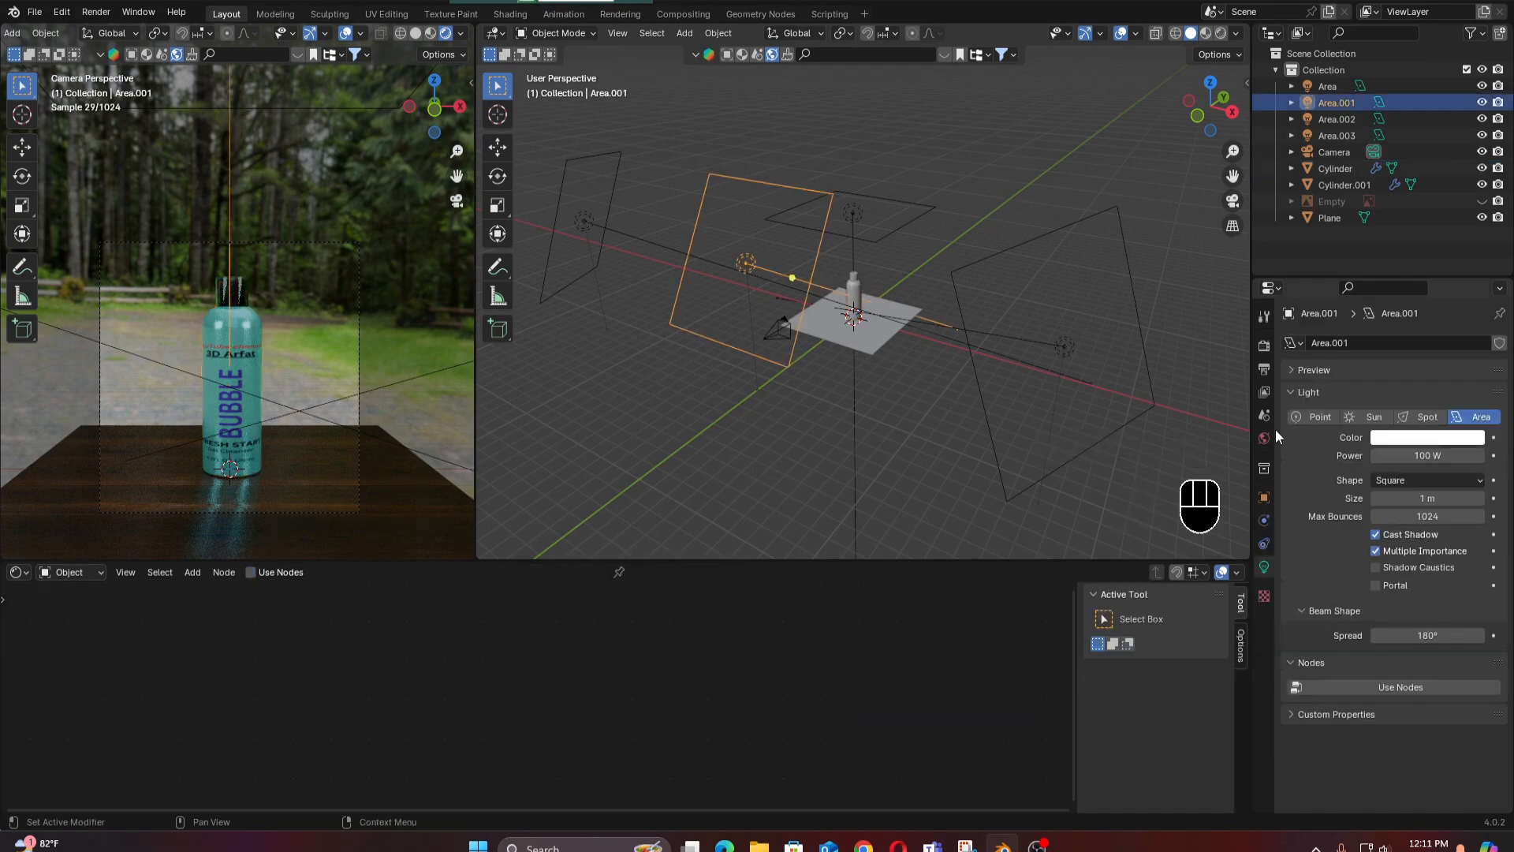
left_click(1265, 438)
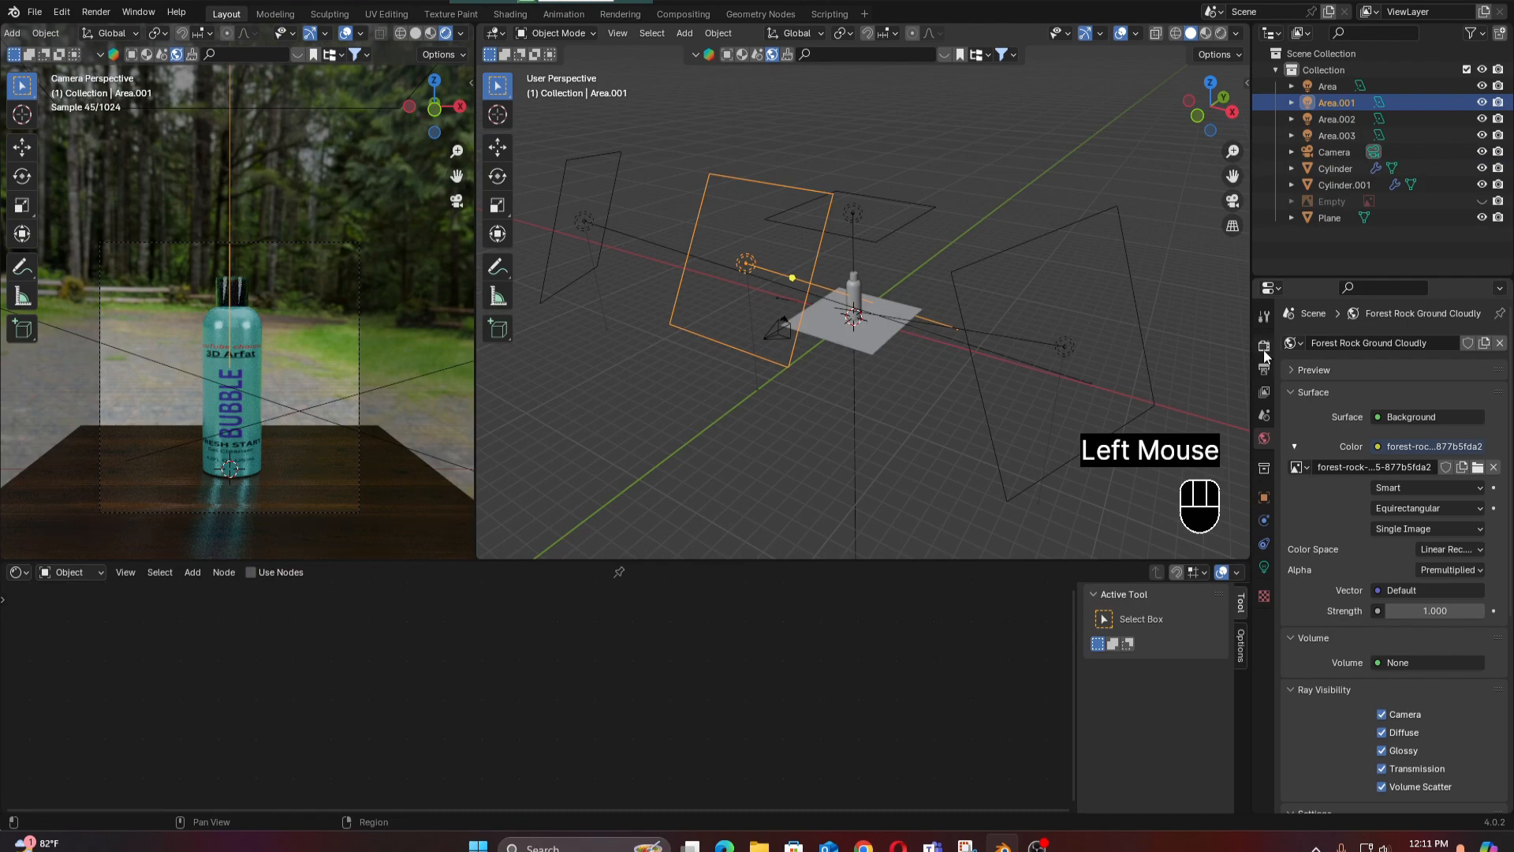
Set the maximum samples for the final Cycles render to 200.
left_click(1264, 348)
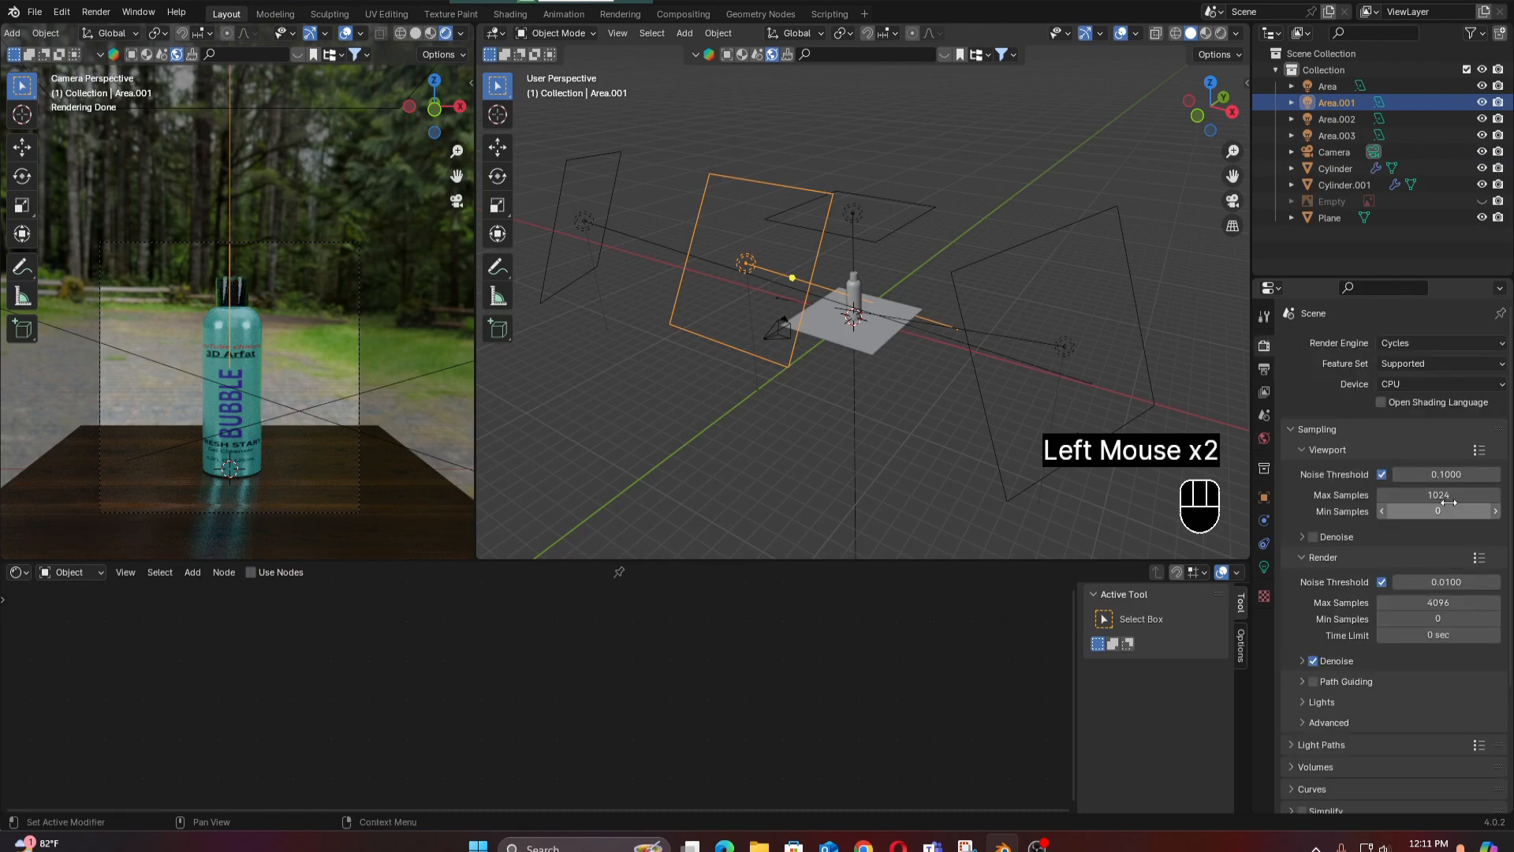
left_click(1443, 602)
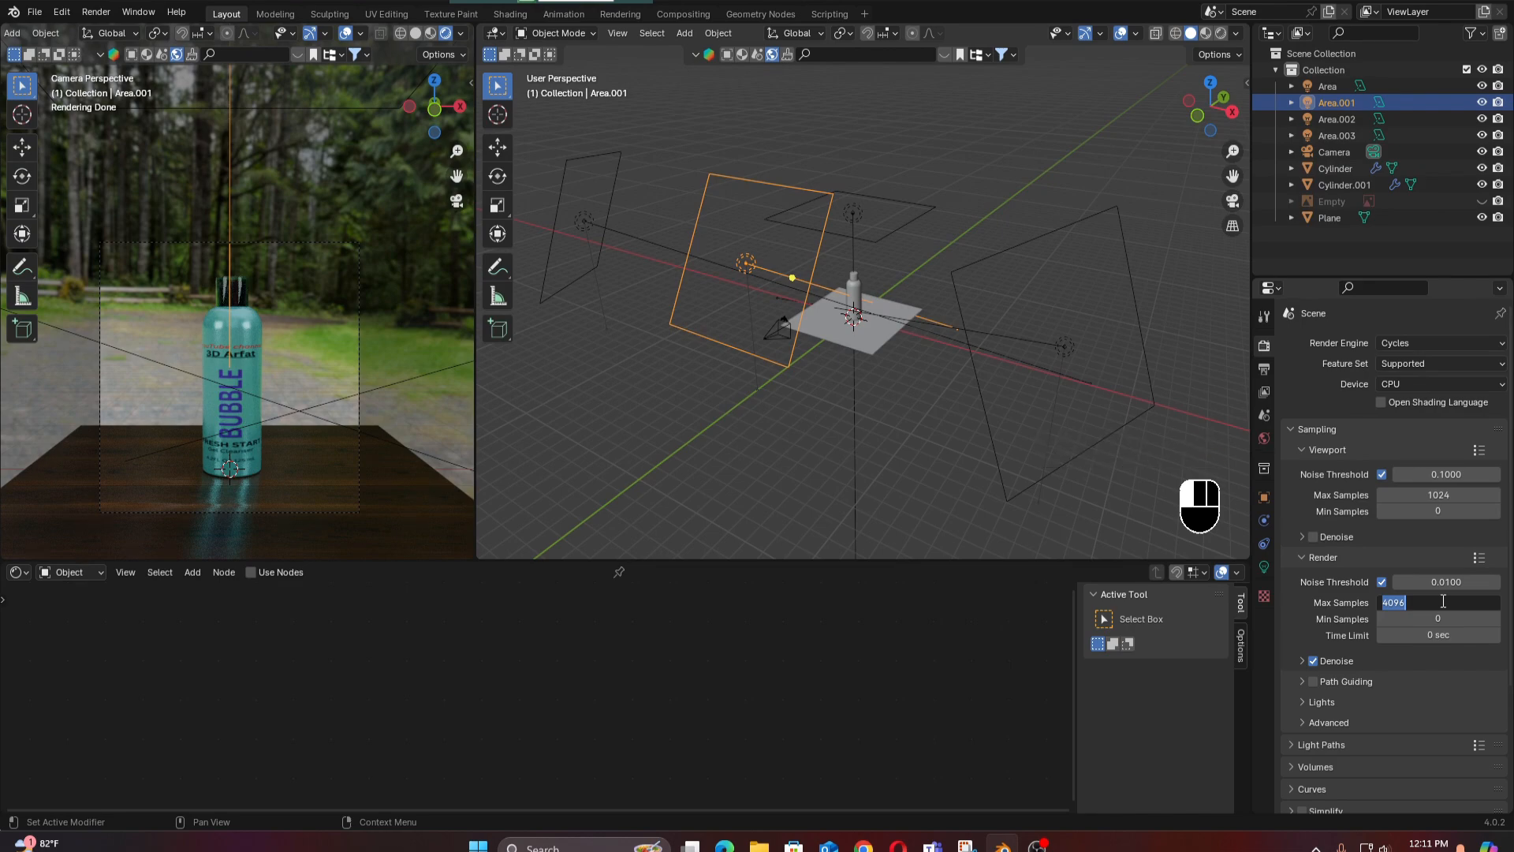
type("200")
left_click(1338, 590)
Set the scene's color management look to High Contrast.
scroll(1286, 758, "down", 3)
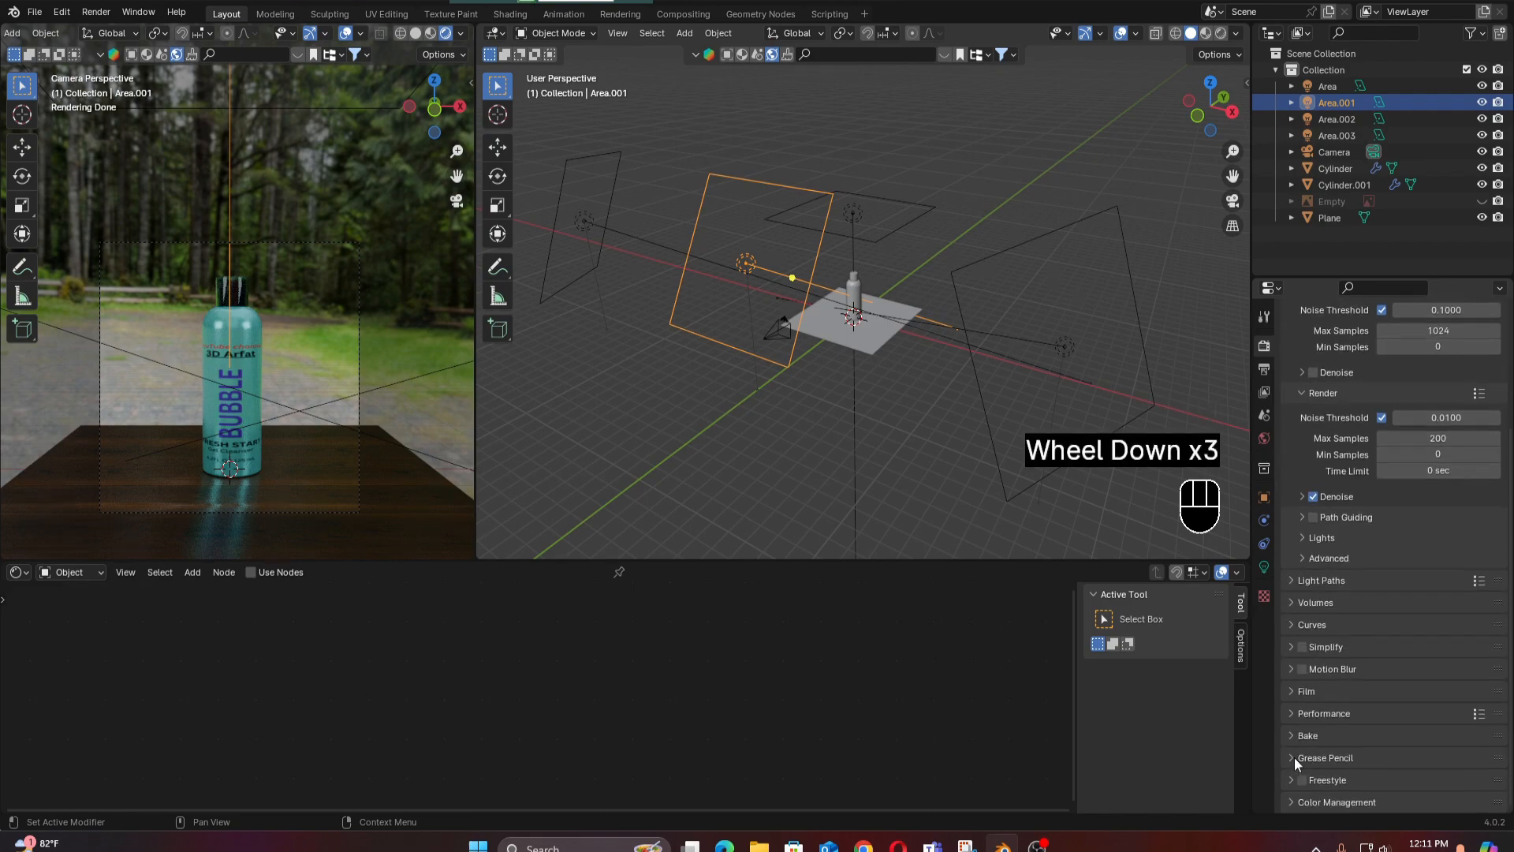
scroll(1309, 749, "down", 2)
left_click(1302, 802)
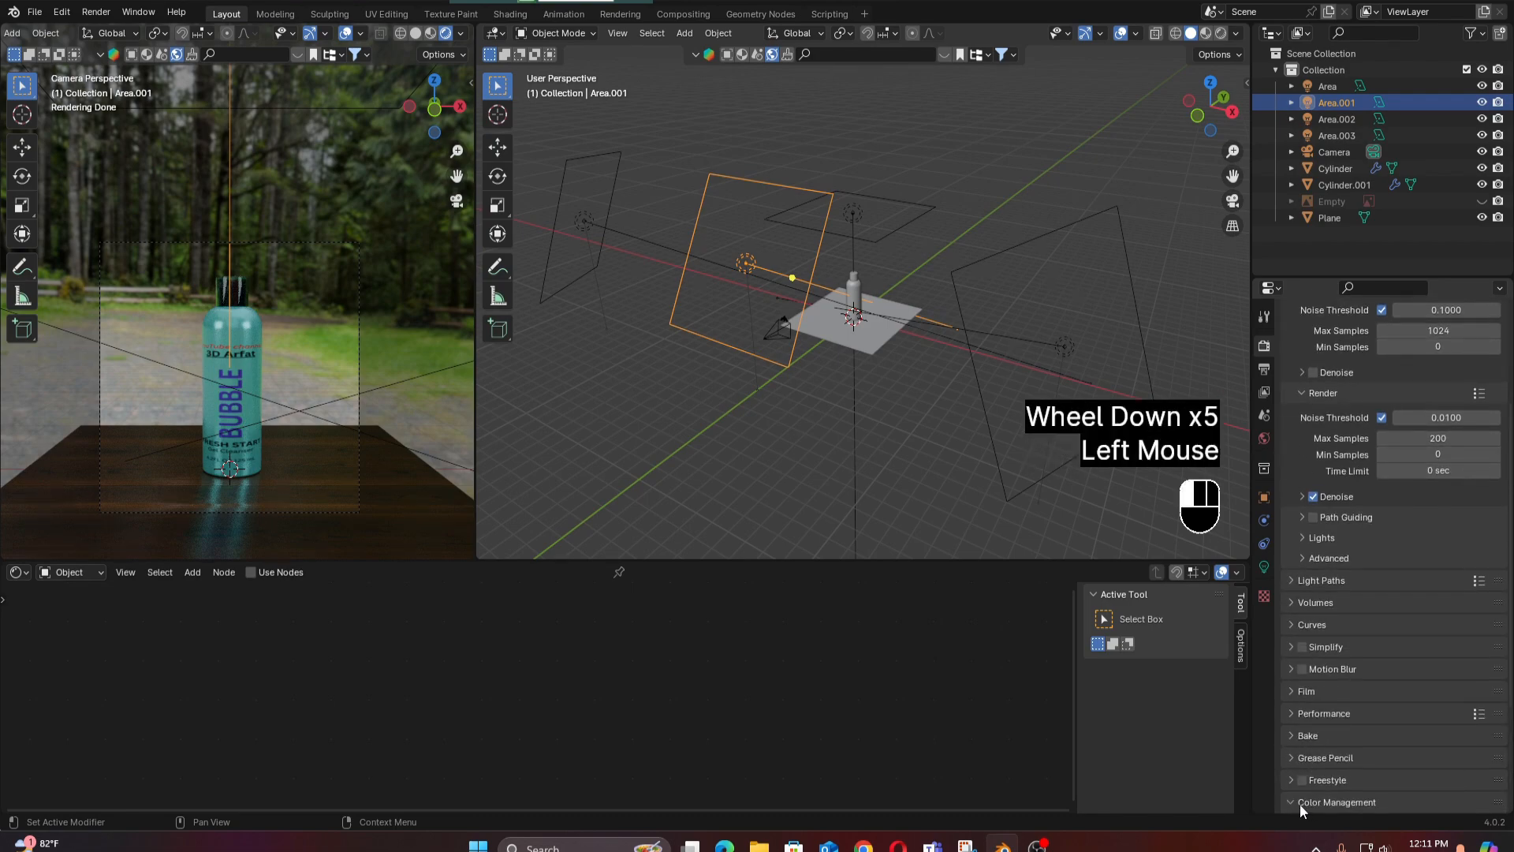
scroll(1356, 731, "down", 2)
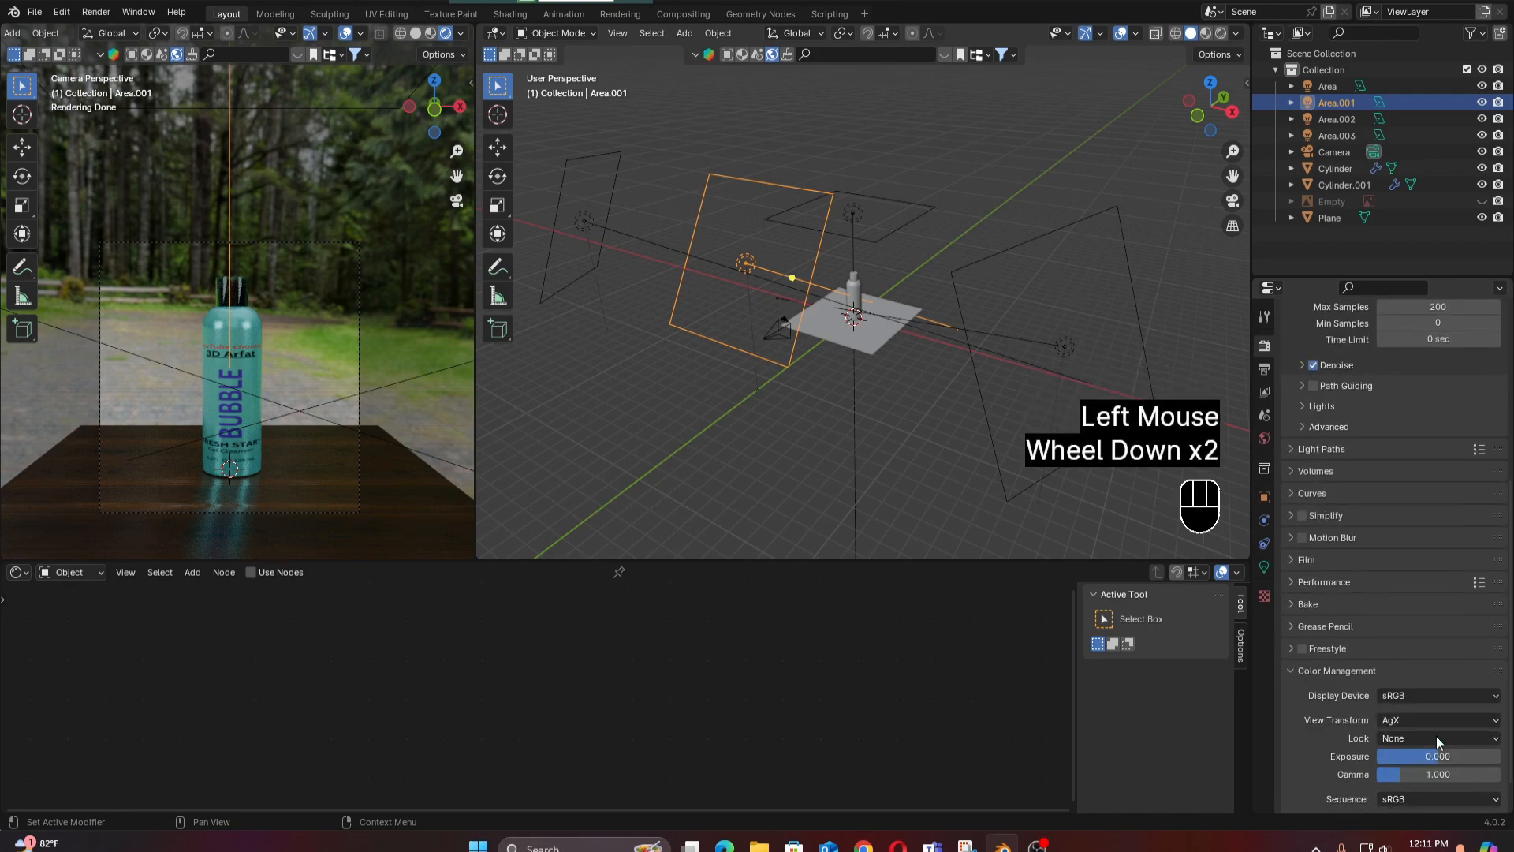
left_click(1413, 735)
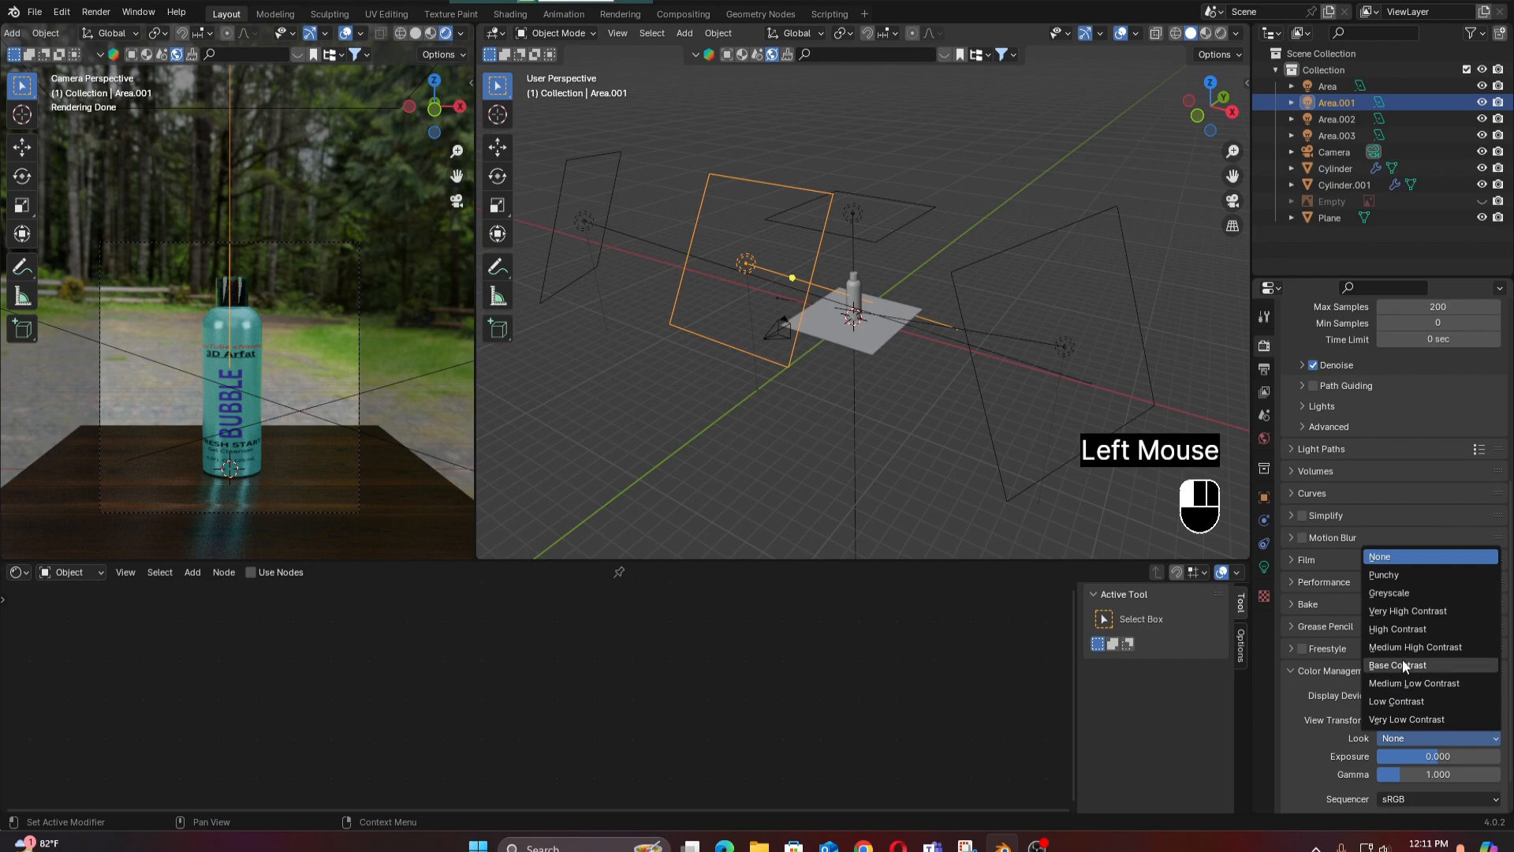
left_click(1407, 629)
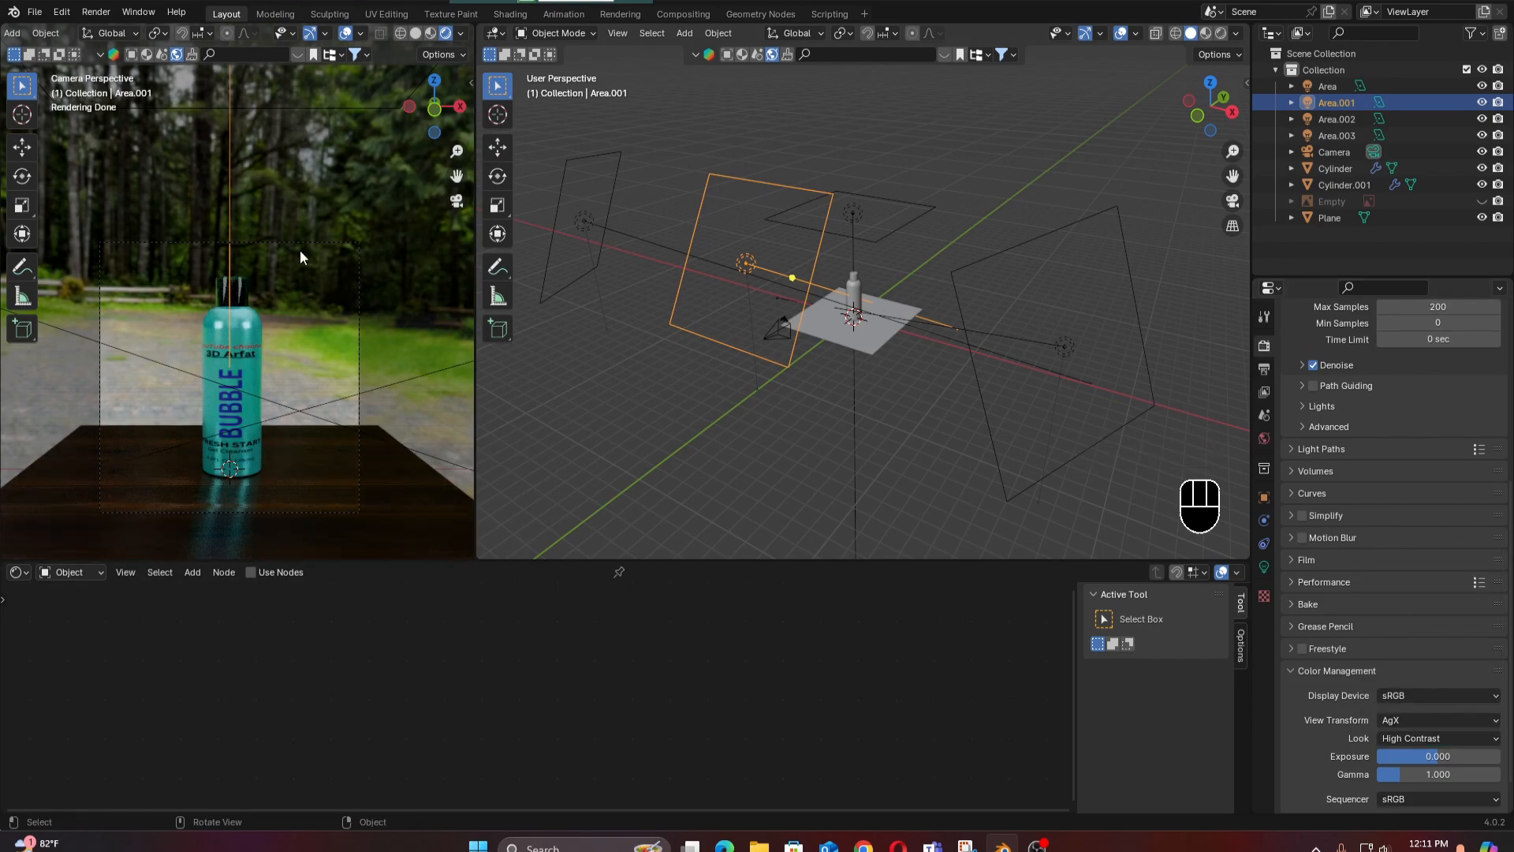
Start a test render of the image, inspect the whole bottle in frame, and close the render window.
left_click(96, 12)
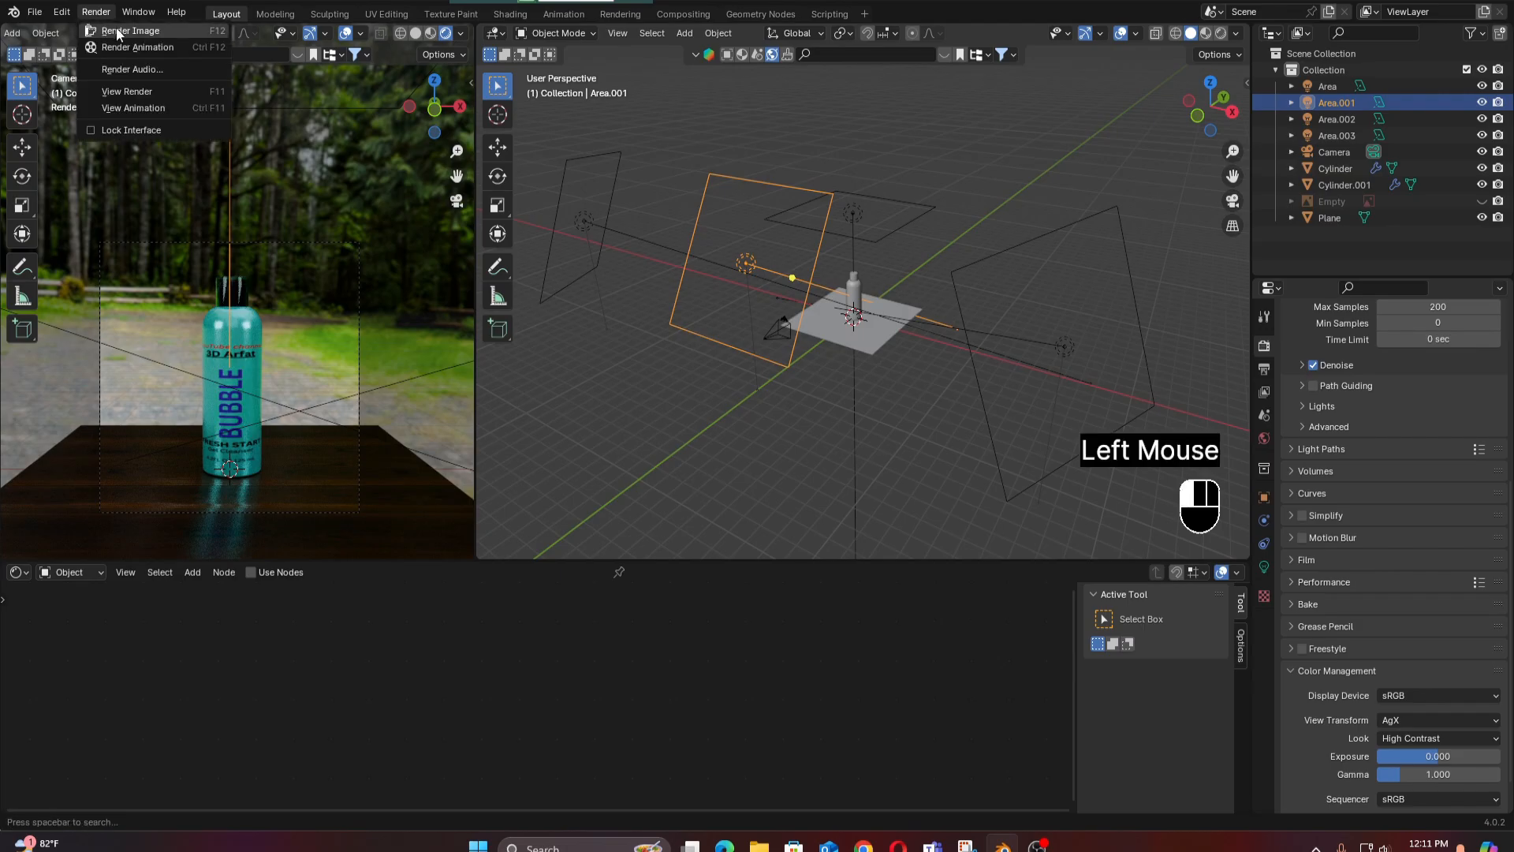
left_click(118, 32)
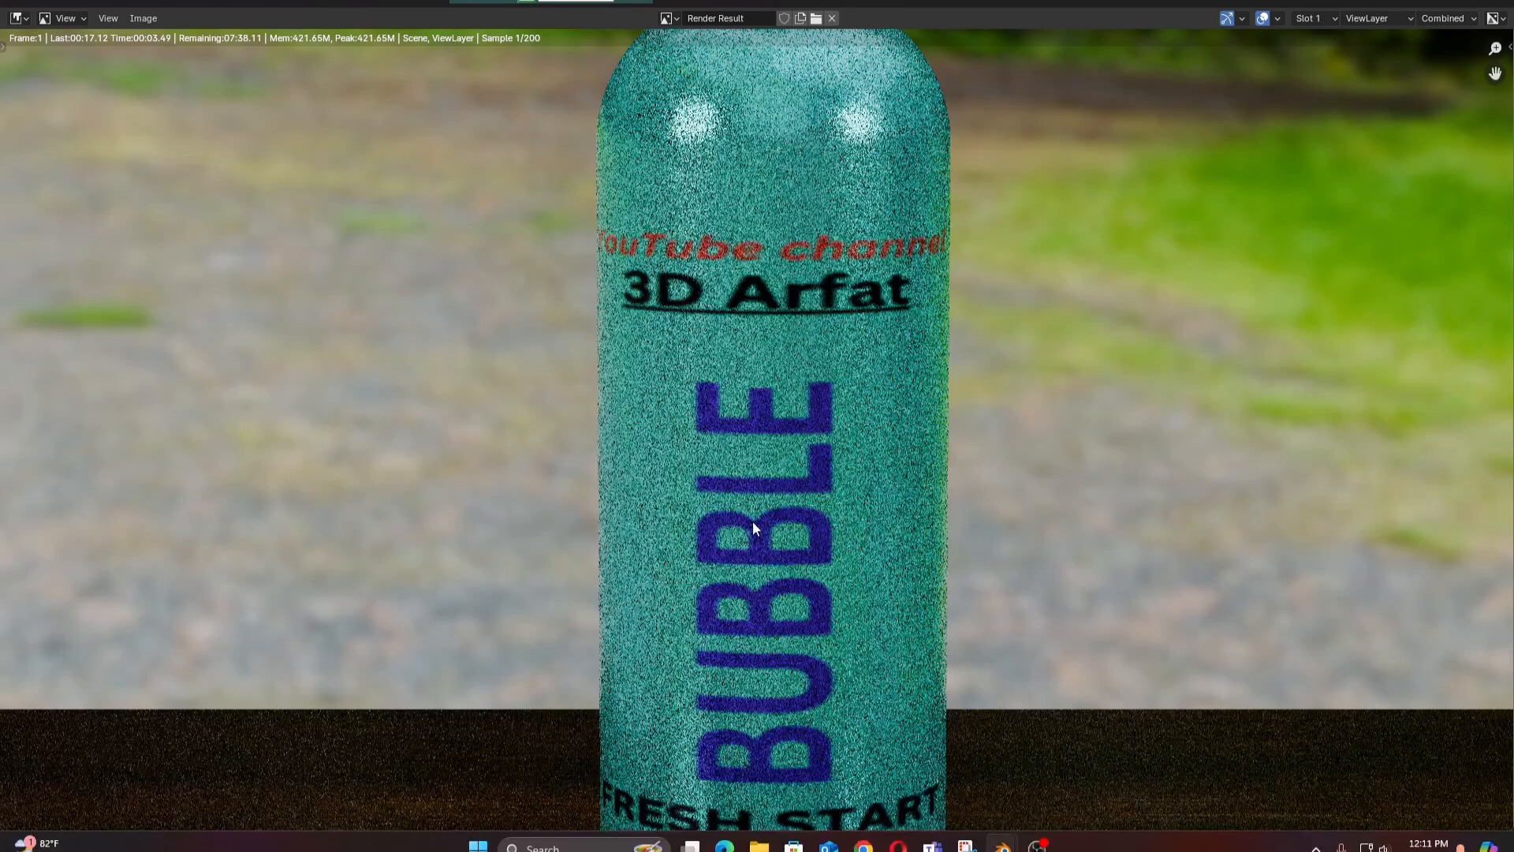
scroll(850, 499, "down", 3)
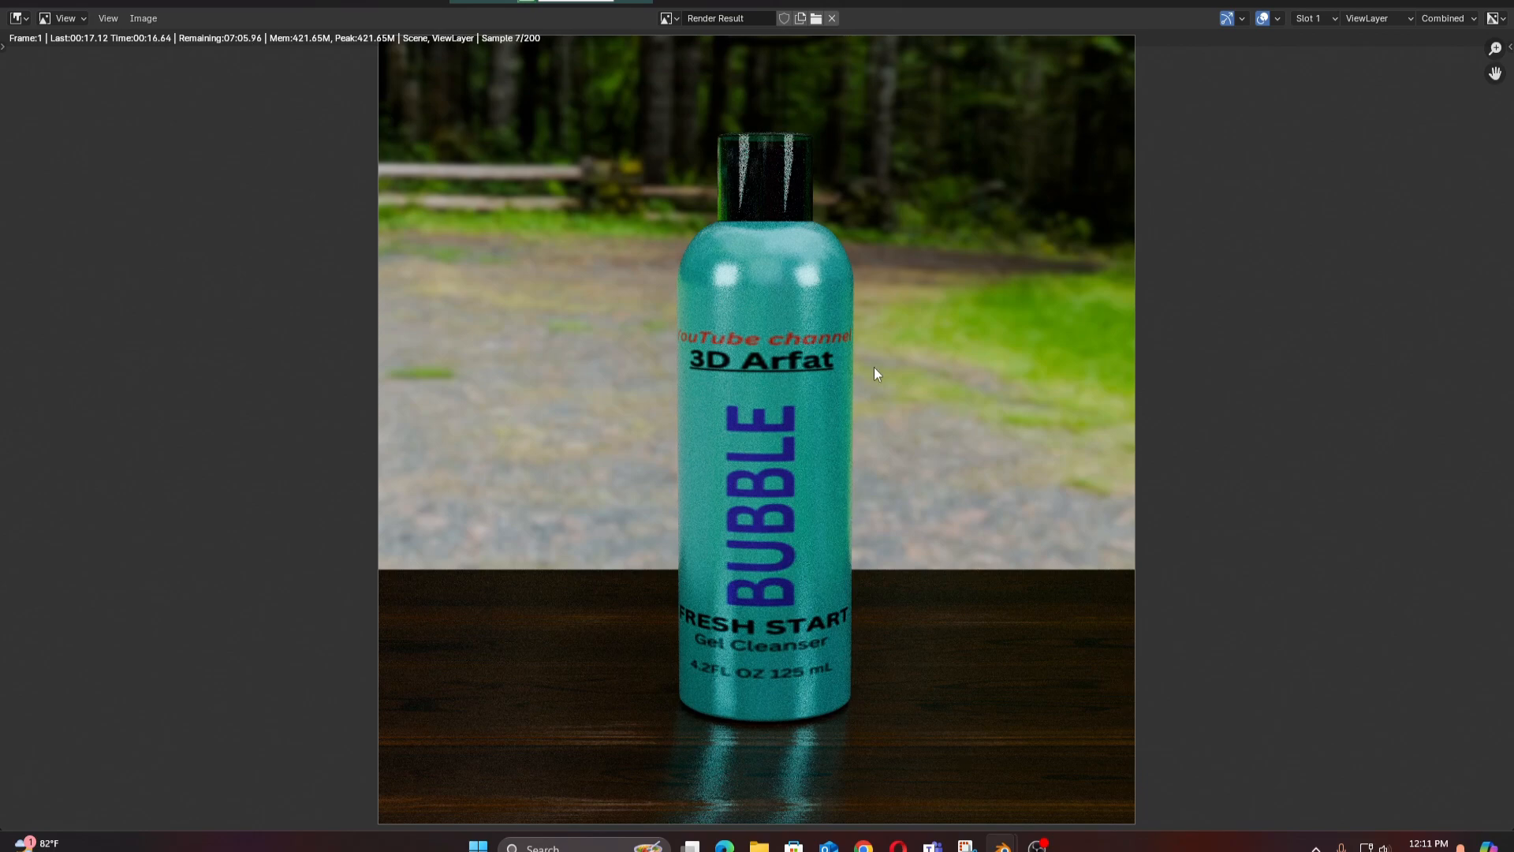
left_click(1499, 3)
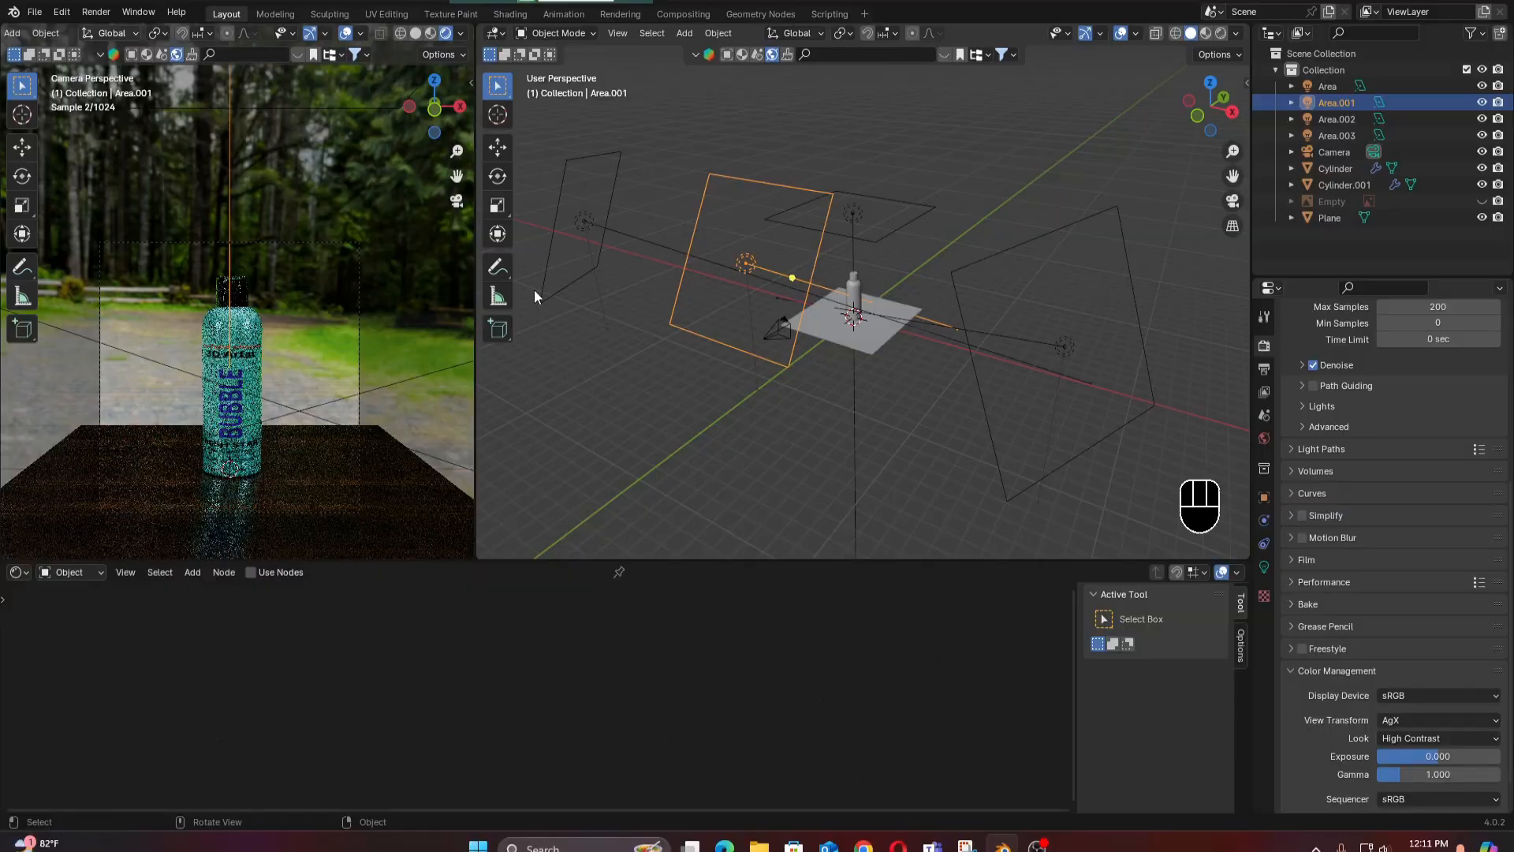